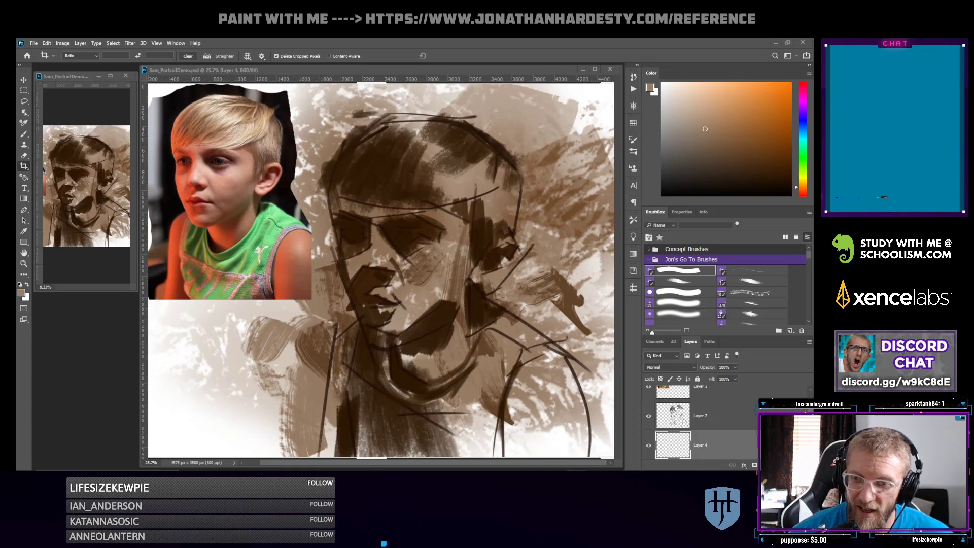
Lower the system speaker volume slightly
key("XF86AudioLowerVolume")
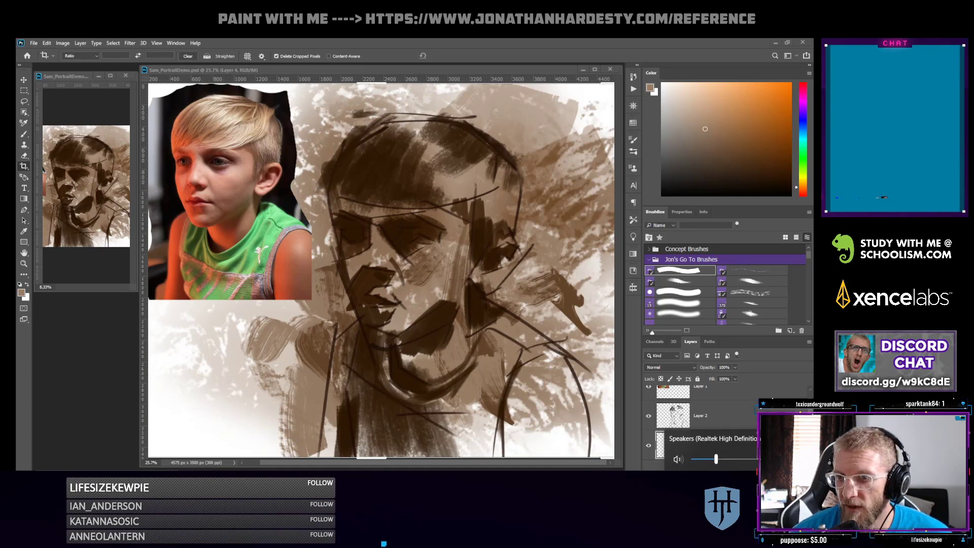
left_click_drag(708, 459, 710, 459)
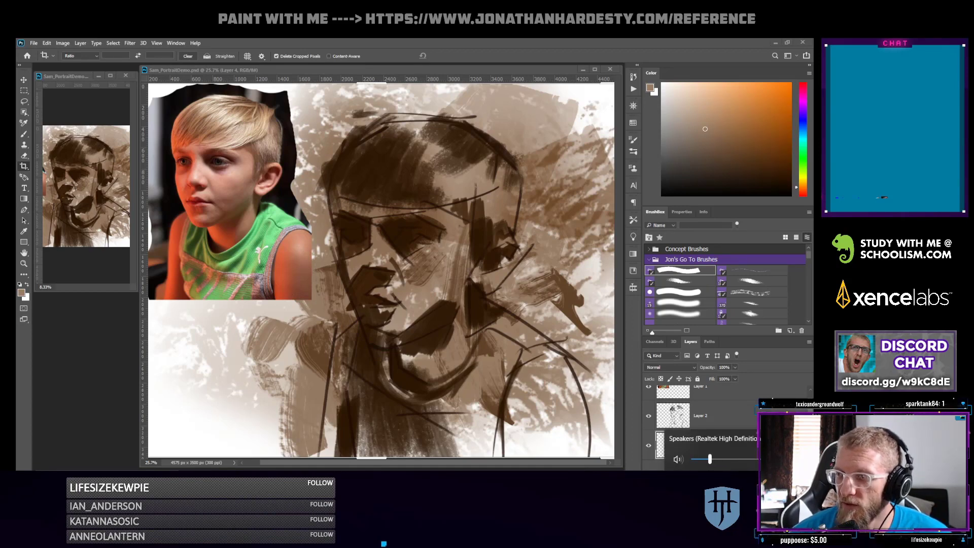
key("XF86AudioRaiseVolume")
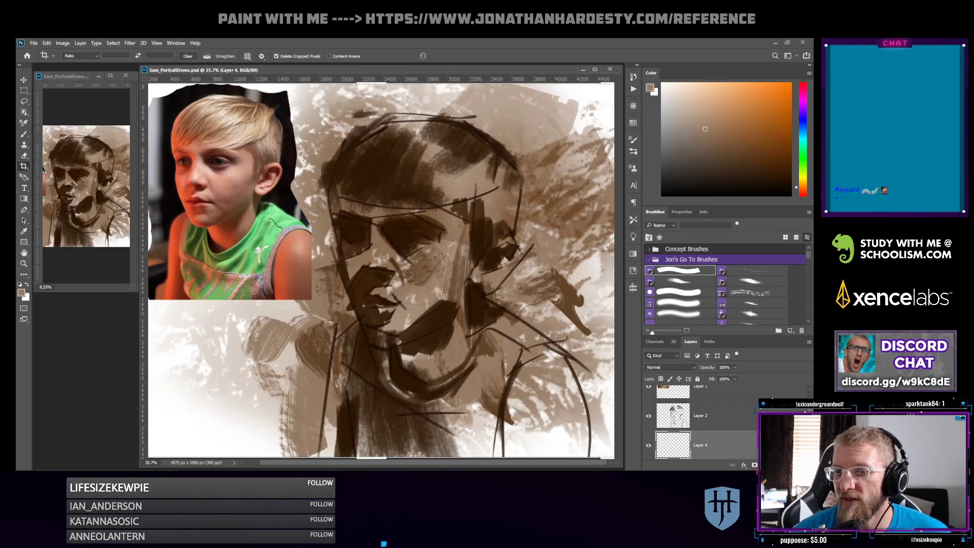
left_click(753, 478)
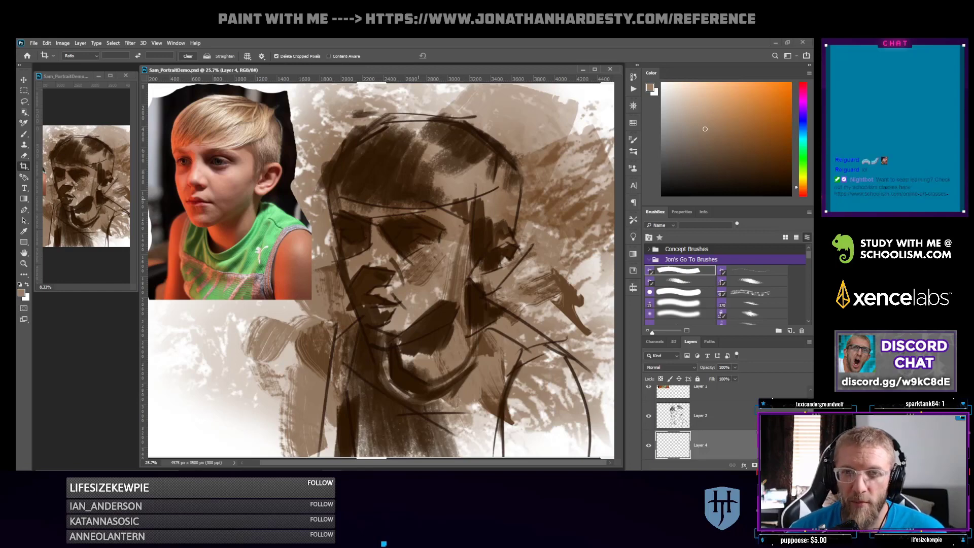
Cancel the crop and switch to the Brush tool with a much smaller tip
key("Return")
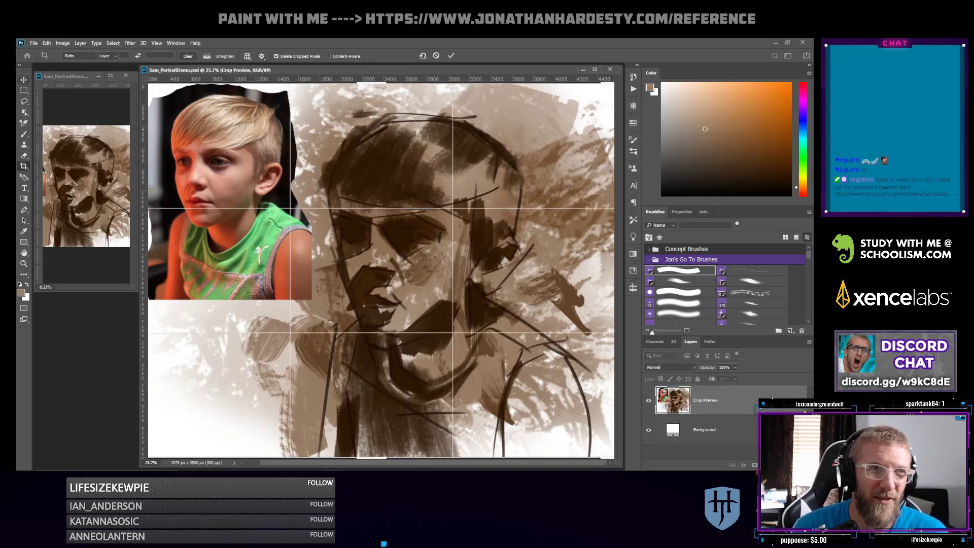
key("Escape")
key("b")
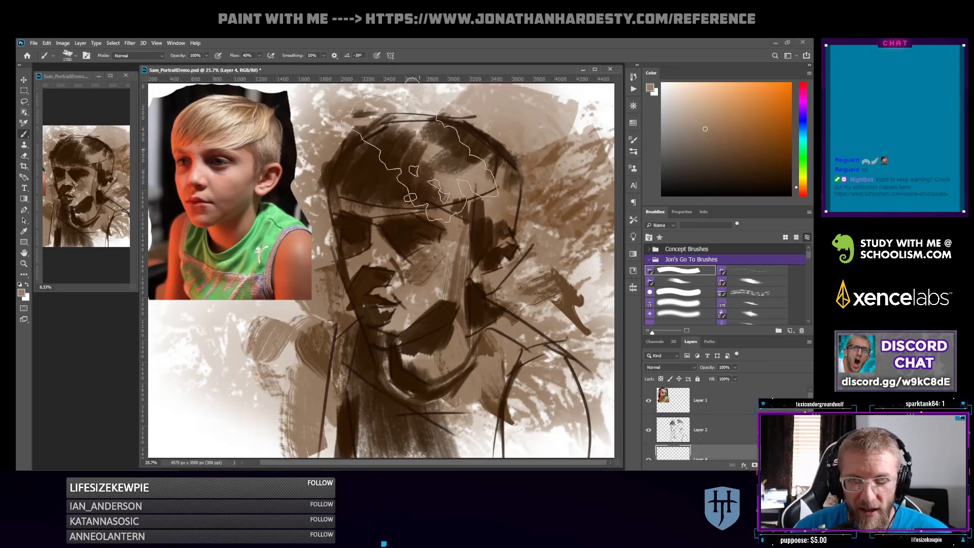
key("bracketleft")
key("bracketleft")
key("bracketleft")
key("bracketleft")
key("bracketleft")
key("bracketleft")
key("bracketleft")
key("bracketleft")
key("bracketleft")
key("bracketleft")
key("bracketleft")
key("bracketleft")
key("bracketleft")
key("bracketleft")
key("bracketleft")
key("bracketleft")
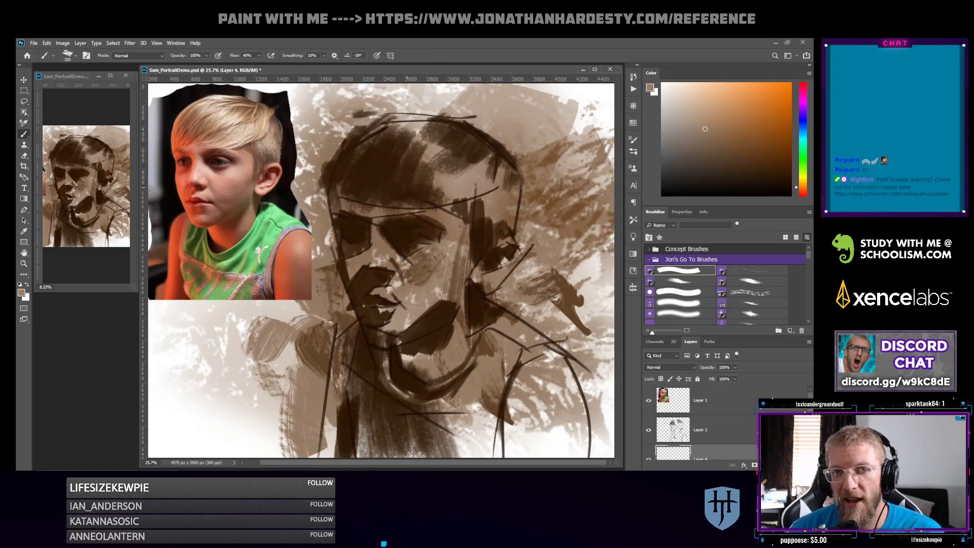
key("bracketleft")
key("bracketleft")
key("bracketleft")
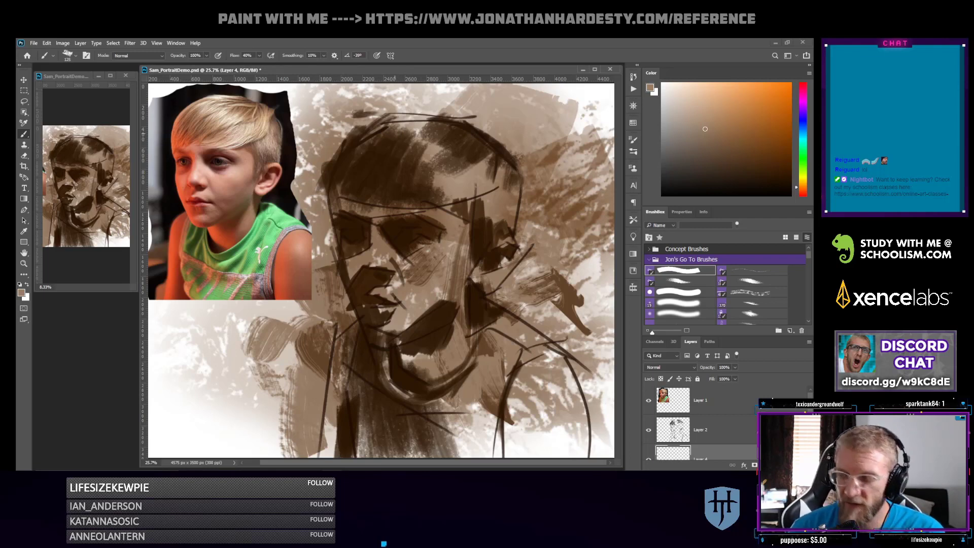
key("bracketright")
key("bracketright")
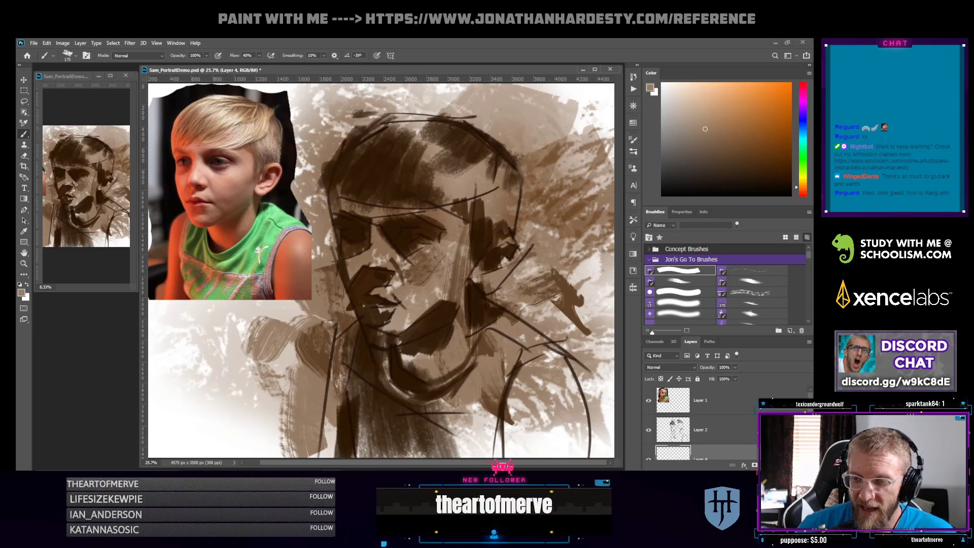
Add a new layer above the Layer 1 reference photo, choose a near-black paint colour and reduce the brush size slightly
left_click(721, 400)
left_click(787, 465)
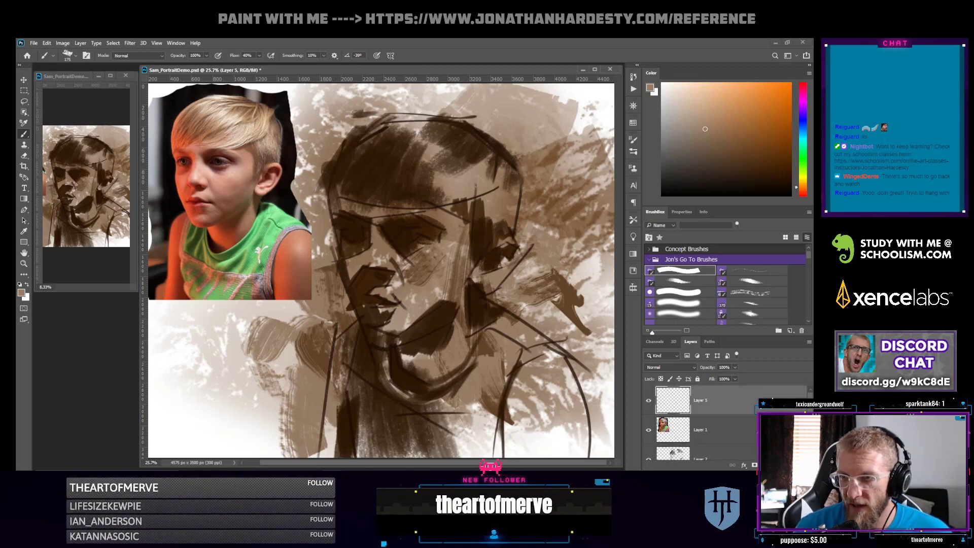
left_click(776, 186)
key("bracketleft")
key("bracketleft")
key("bracketleft")
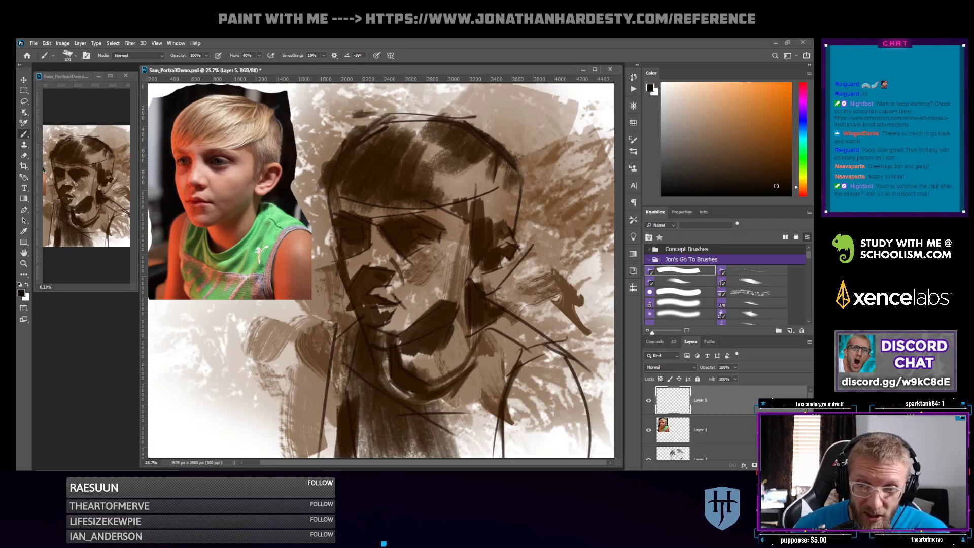
left_click(702, 453)
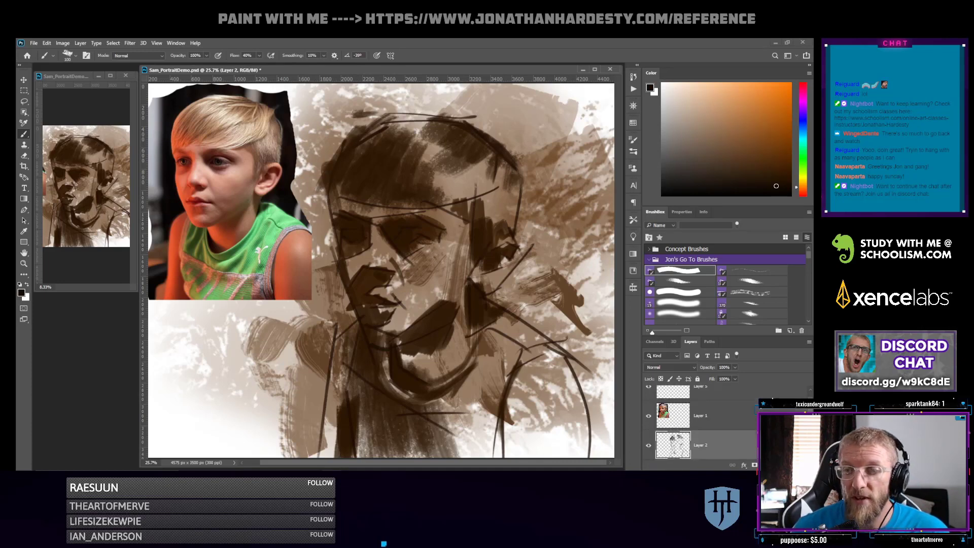
mouse_move(305, 169)
left_mouse_down()
mouse_move(510, 136)
mouse_move(531, 175)
mouse_move(294, 184)
left_mouse_up()
key("ctrl+z")
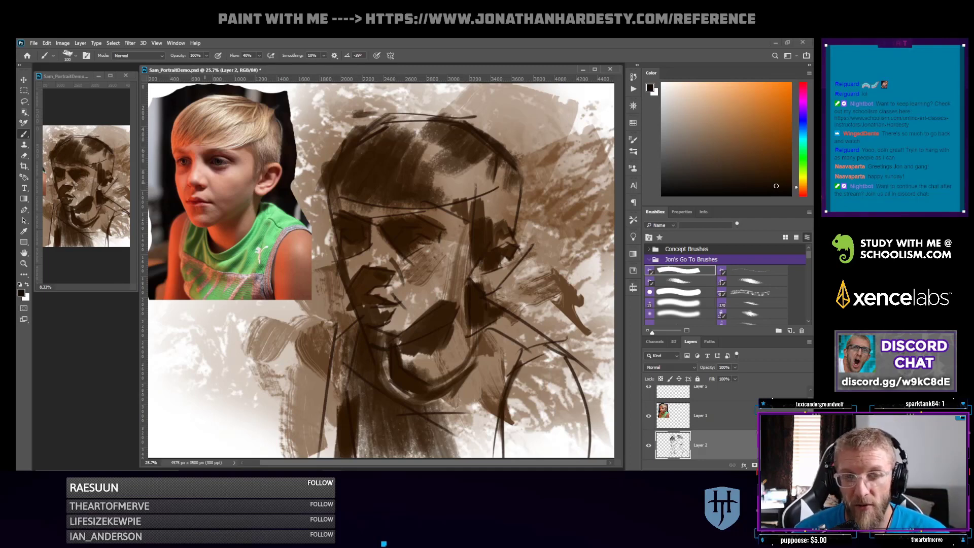
Mark the front edge of the boy's face on the Layer 1 photo with a thin cyan brush, and undo the mark
left_click(710, 416)
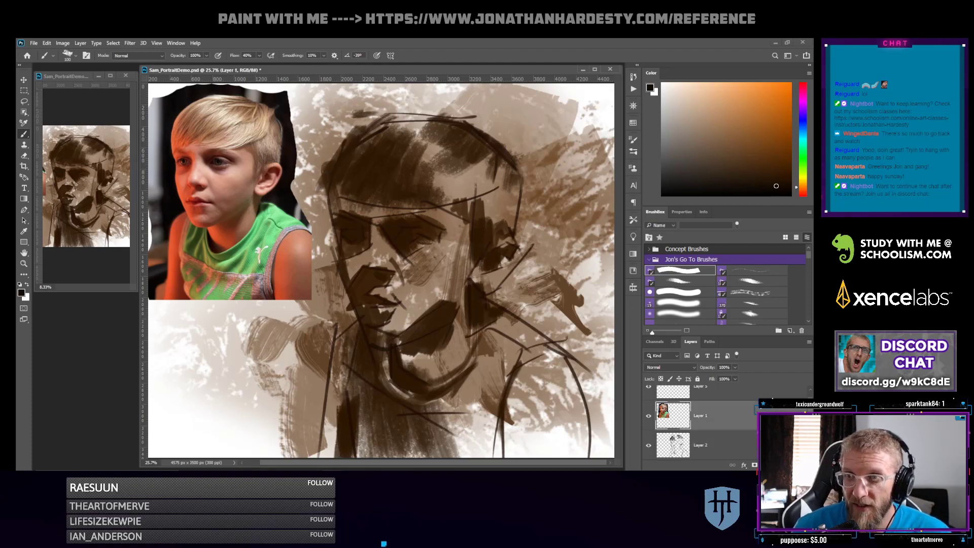
left_click(803, 137)
key("bracketleft")
key("bracketleft")
key("bracketleft")
key("bracketleft")
key("bracketleft")
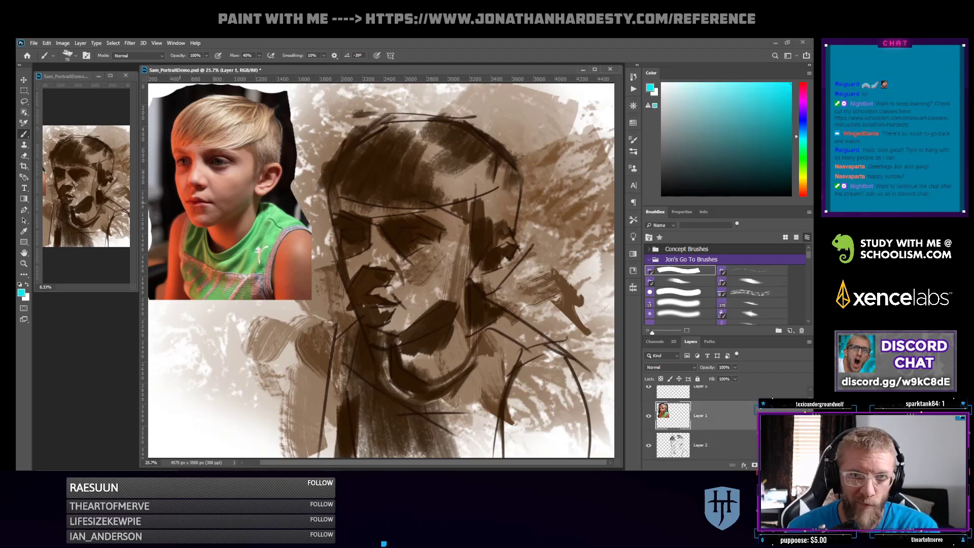
left_click_drag(159, 254, 174, 185)
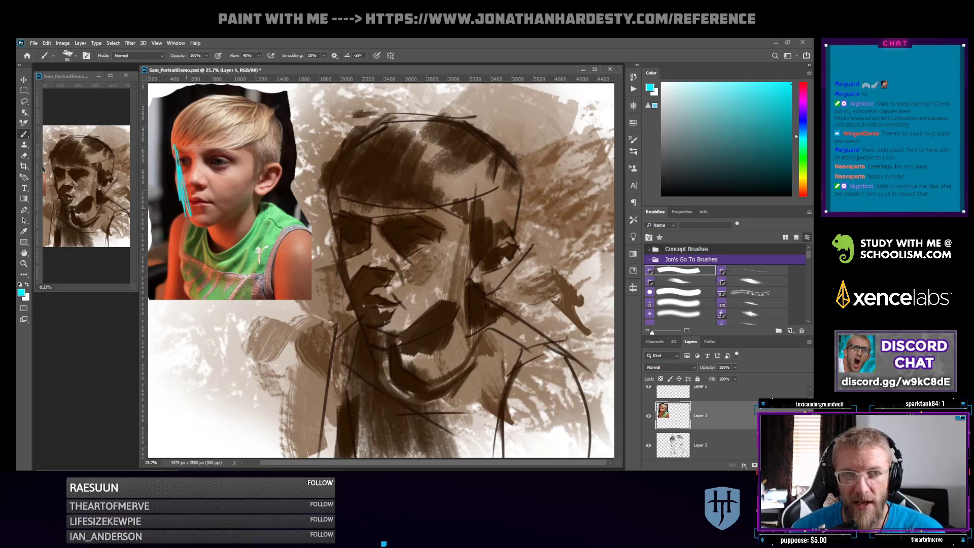
key("ctrl+z")
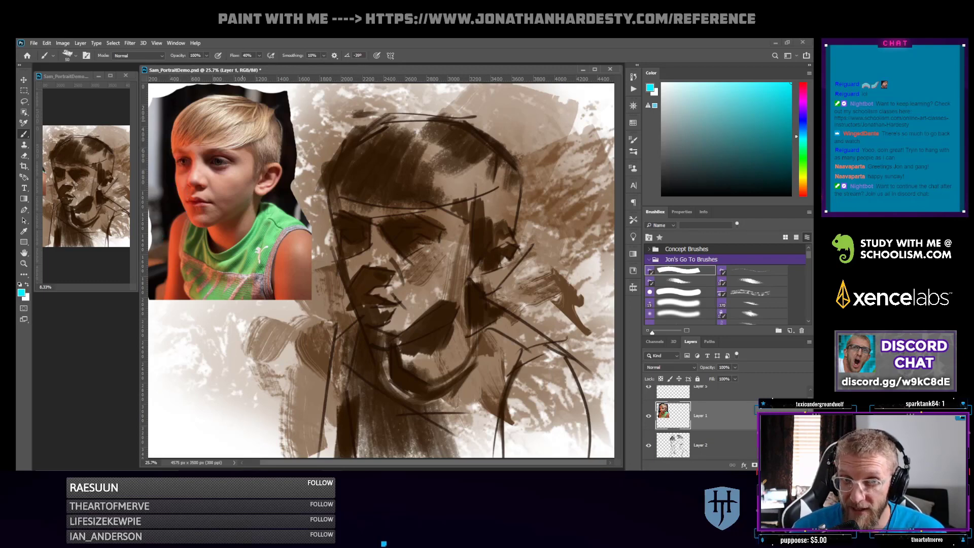
Sample the orange-red of the arm and the pink cheek in the photo, and the dark brown of the portrait's eye-socket shadow
left_click(185, 262, "alt")
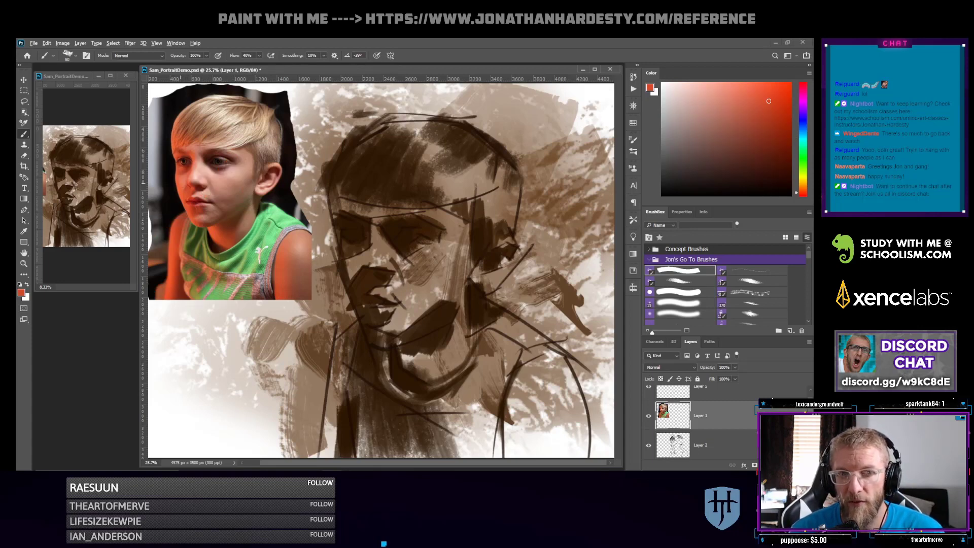
left_click(189, 174, "alt")
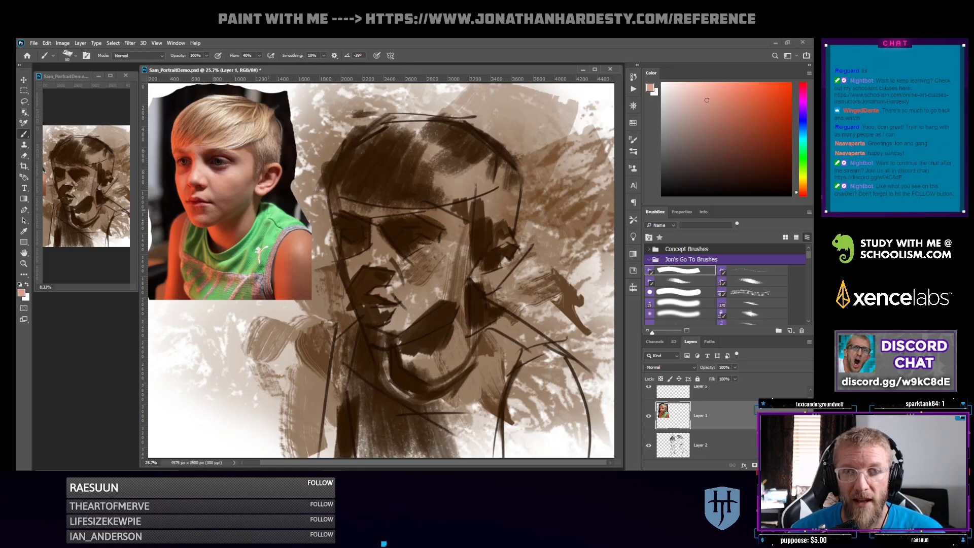
left_click(350, 238, "alt")
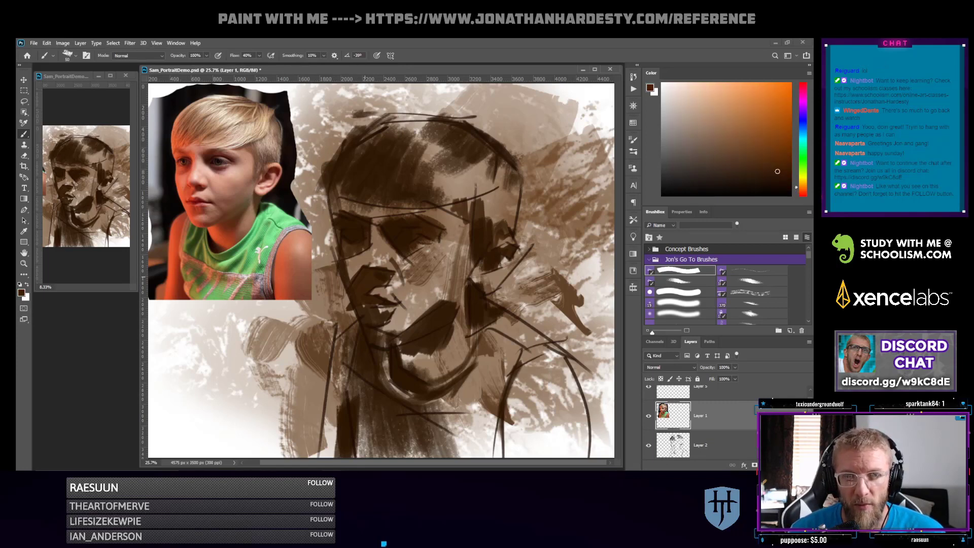
left_click(350, 237, "alt")
Make Layer 3 active and adjust the brush to a slightly larger tip
key("alt+bracketleft")
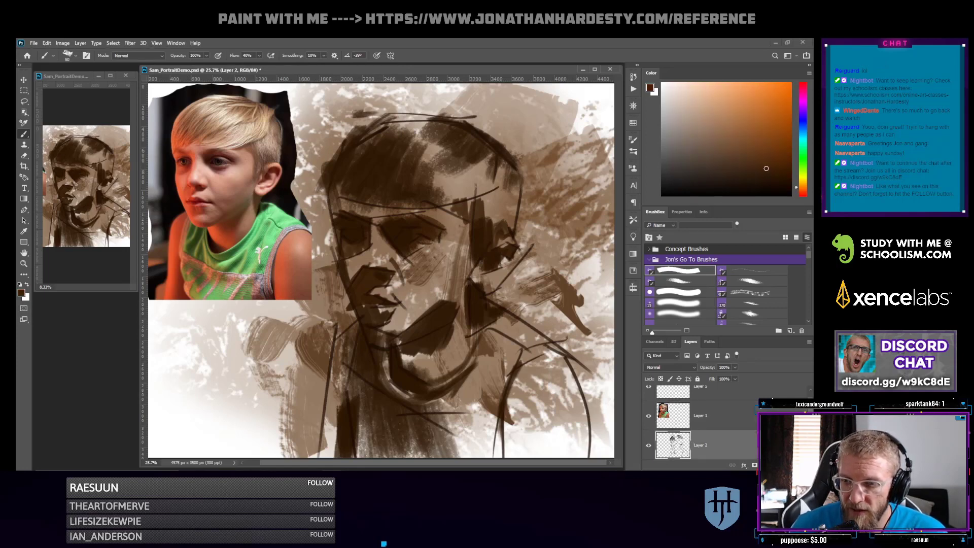
key("alt+bracketleft")
key("alt+bracketleft")
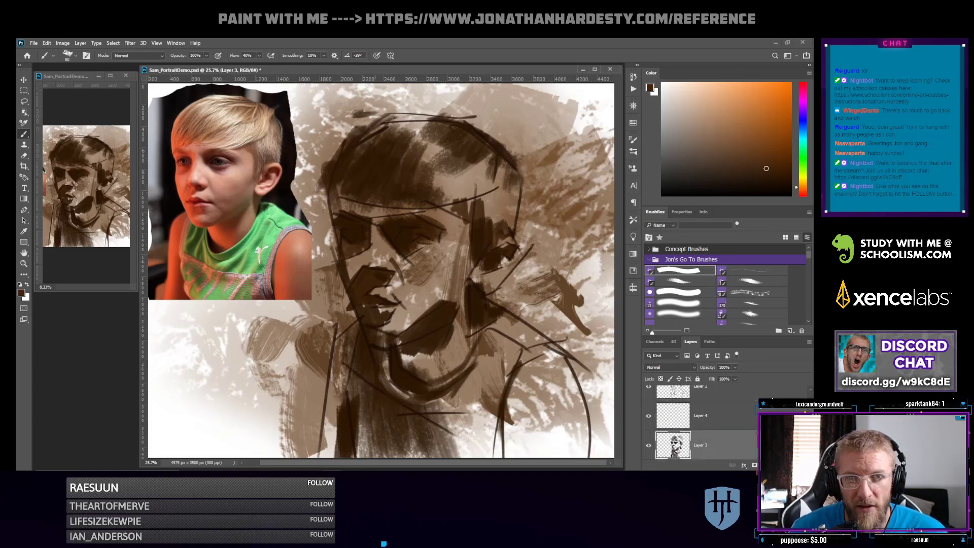
key("bracketright")
key("bracketright")
key("bracketright")
key("bracketright")
key("bracketright")
key("bracketright")
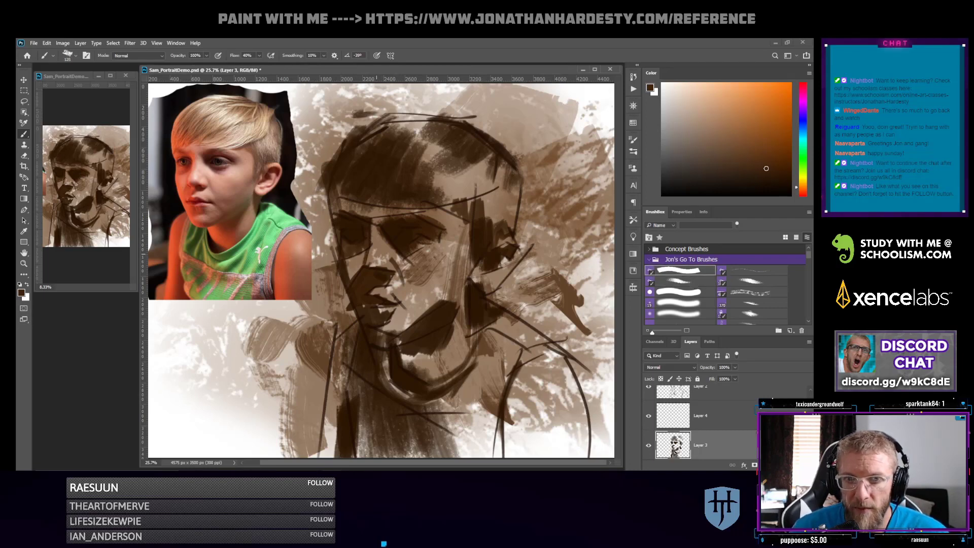
key("bracketleft")
key("bracketleft")
key("bracketleft")
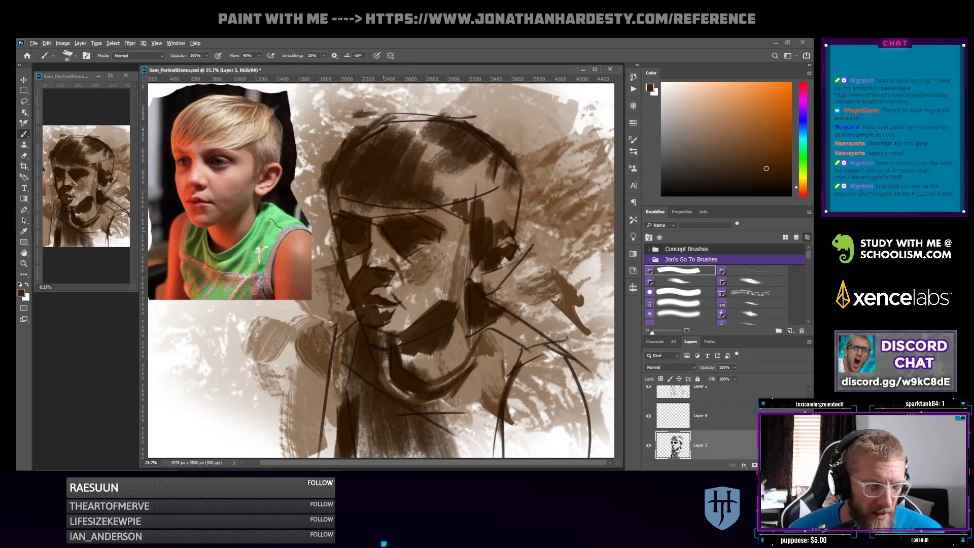
Alternate the brush blending mode between Clear and Normal, enlarge the tip a little and leave the mode on Clear
key("shift+alt+r")
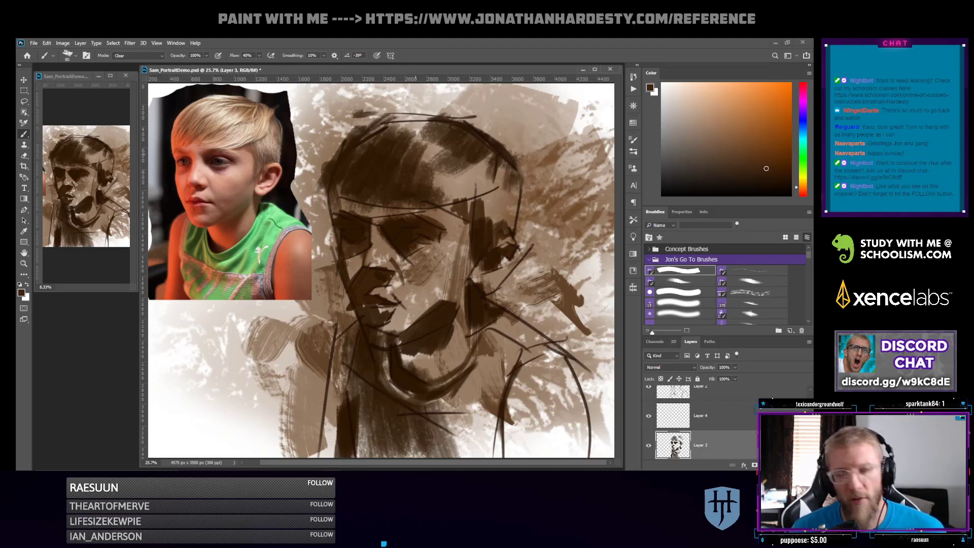
key("shift+alt+n")
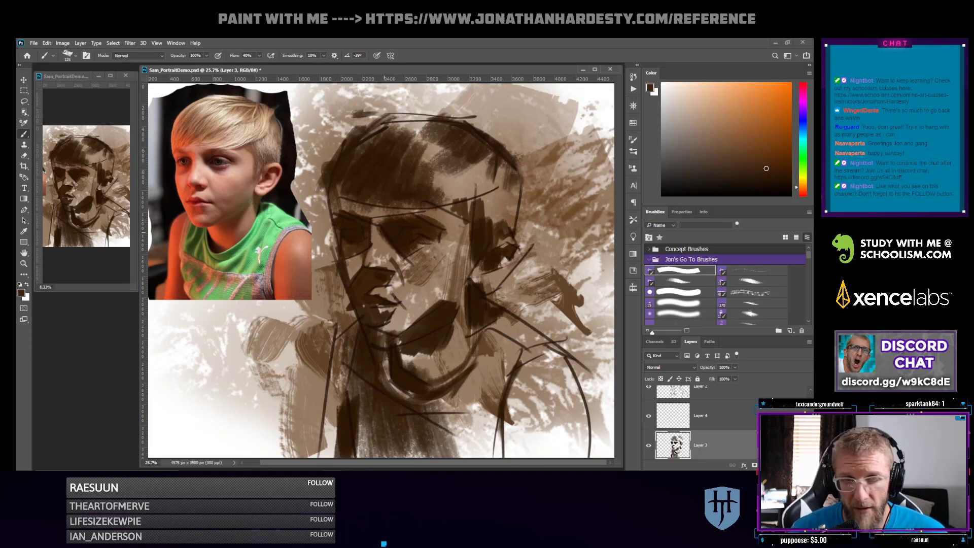
key("bracketright")
key("bracketright")
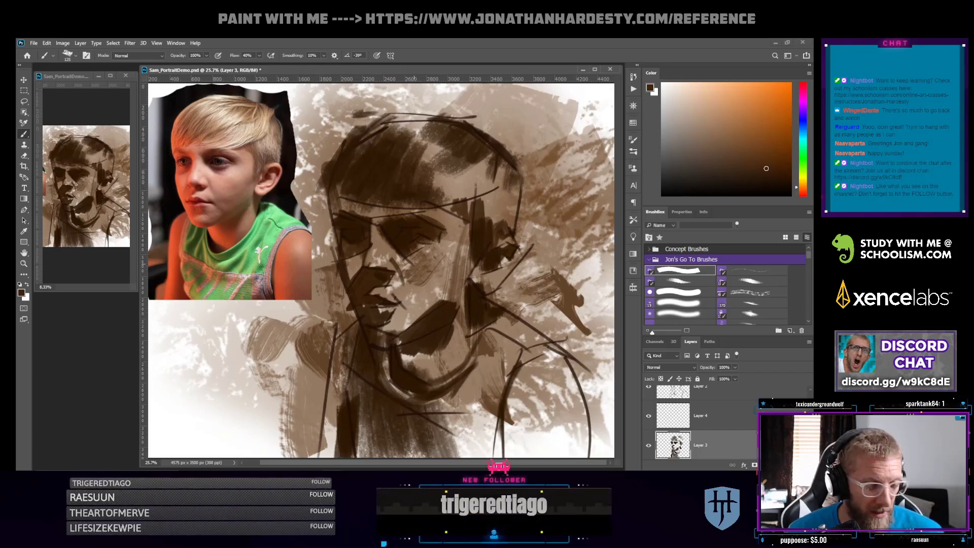
key("shift+alt+r")
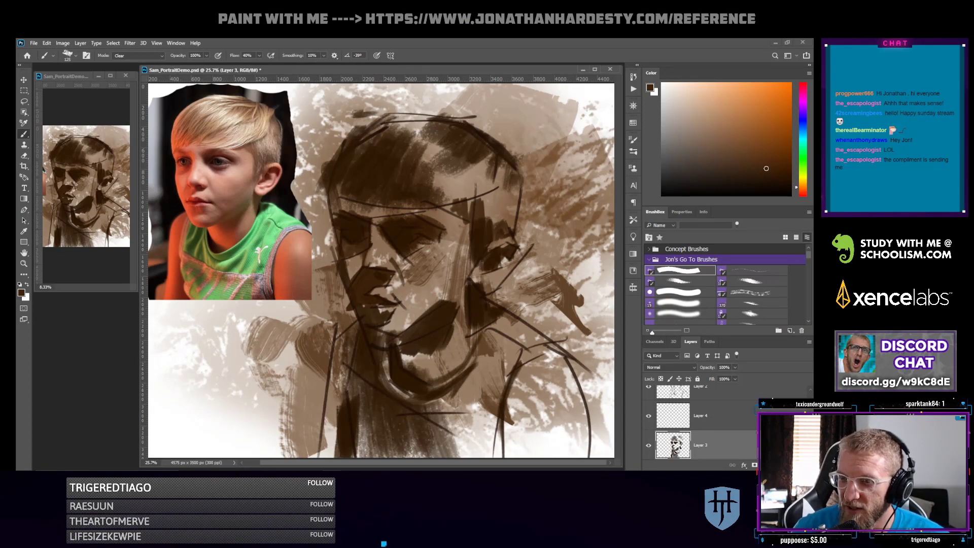
Add a new empty layer directly above Layer 3 in the layer stack
scroll(700, 421, "up", 3)
scroll(700, 421, "down", 2)
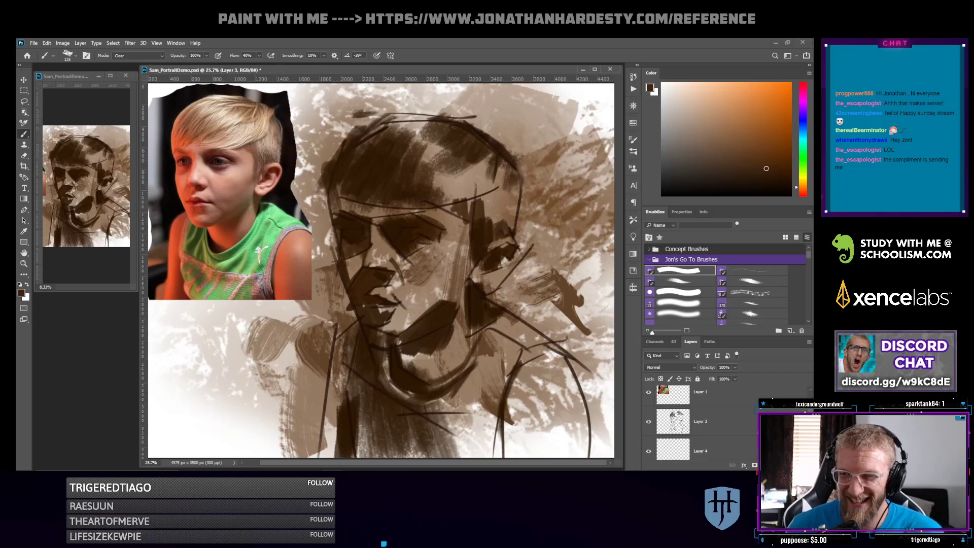
scroll(700, 421, "down", 3)
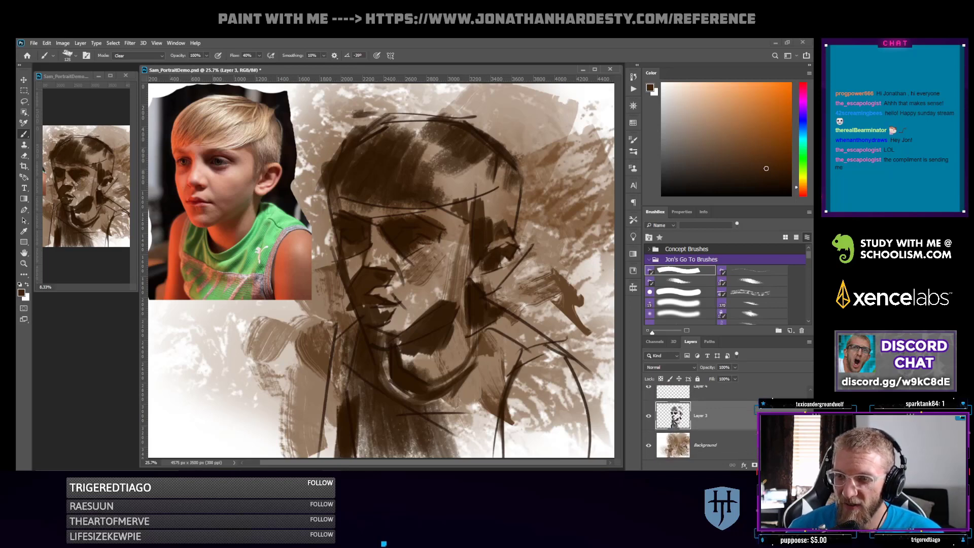
key("ctrl+shift+alt+n")
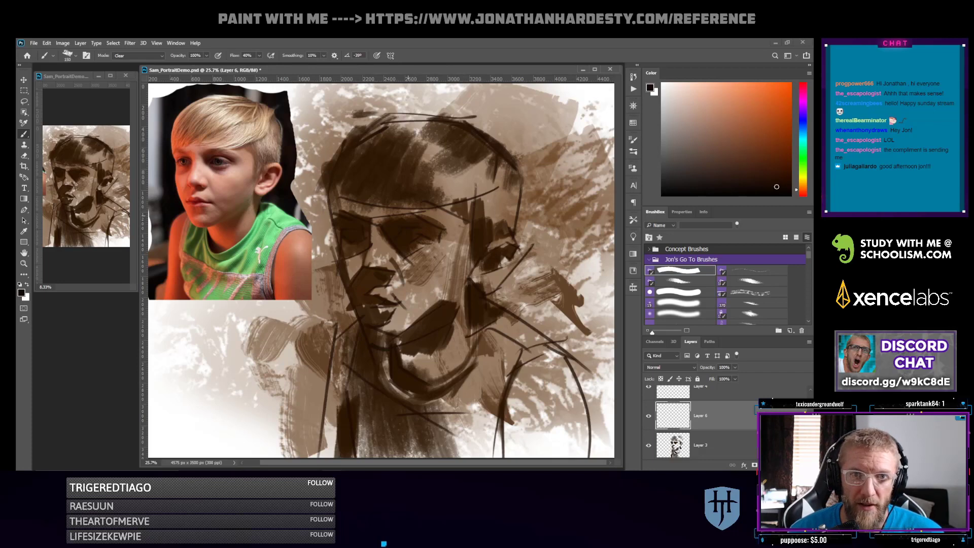
Try a short near-black stroke on the portrait's cheek in Normal mode, and return the brush to Clear mode
left_click_drag(396, 70, 394, 70)
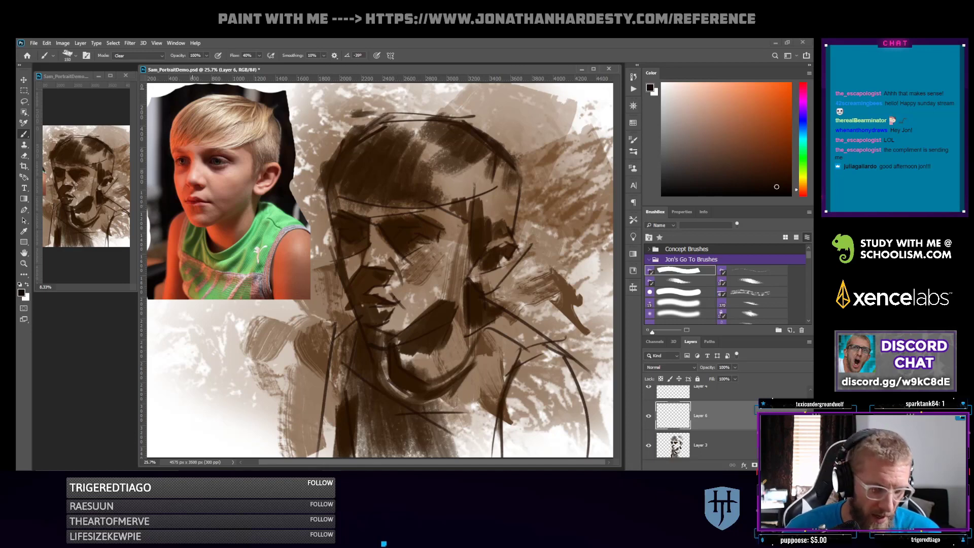
key("shift+alt+n")
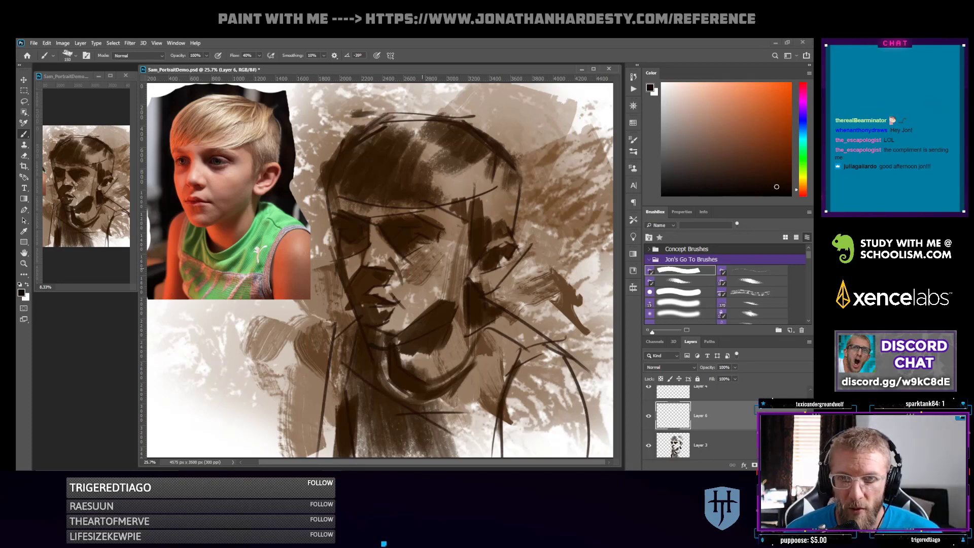
mouse_move(419, 264)
left_mouse_down()
mouse_move(419, 276)
mouse_move(430, 264)
mouse_move(440, 269)
mouse_move(435, 253)
mouse_move(449, 266)
left_mouse_up()
key("alt+shift+r")
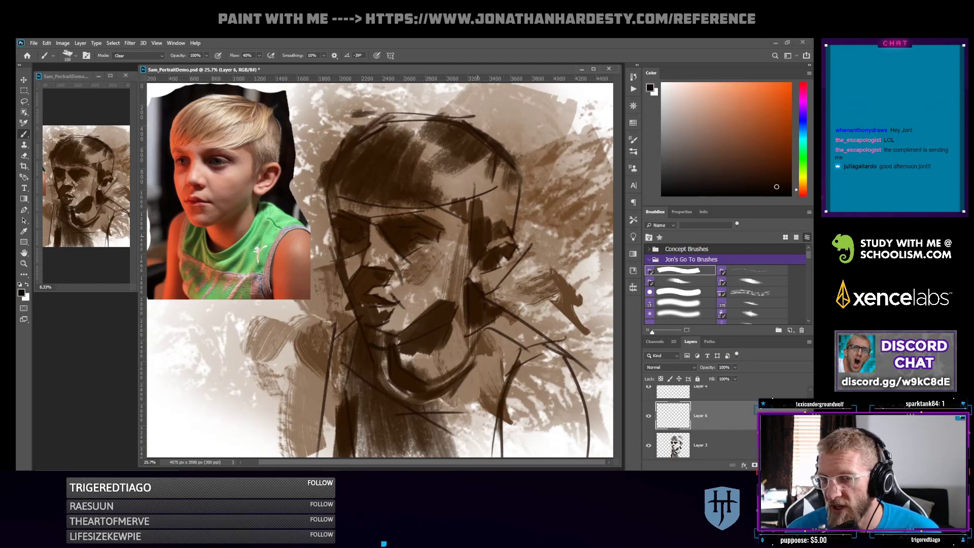
Enlarge the brush tip and alternate its blending mode between Normal and Clear, leaving it on Normal
key("bracketright")
key("bracketright")
key("bracketright")
left_click(138, 56)
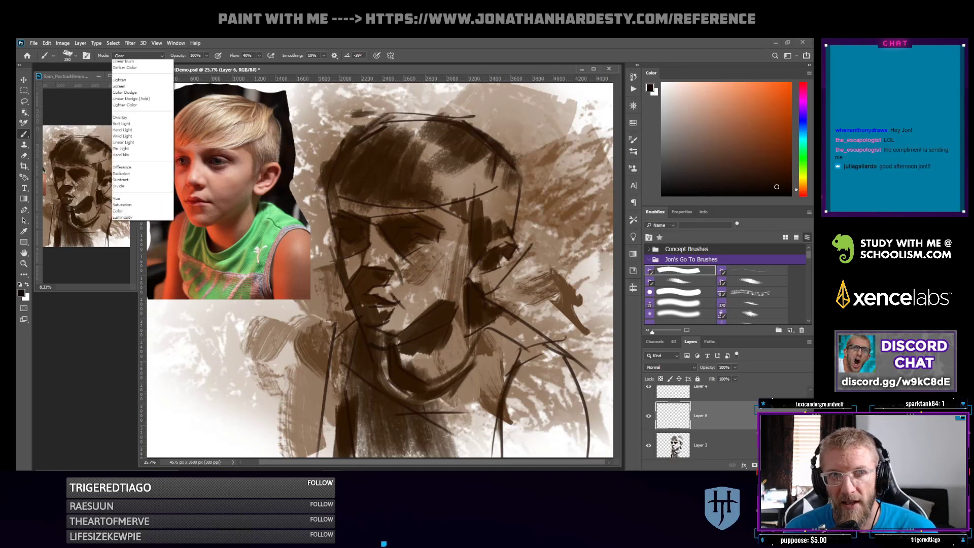
left_click(120, 63)
left_click(138, 56)
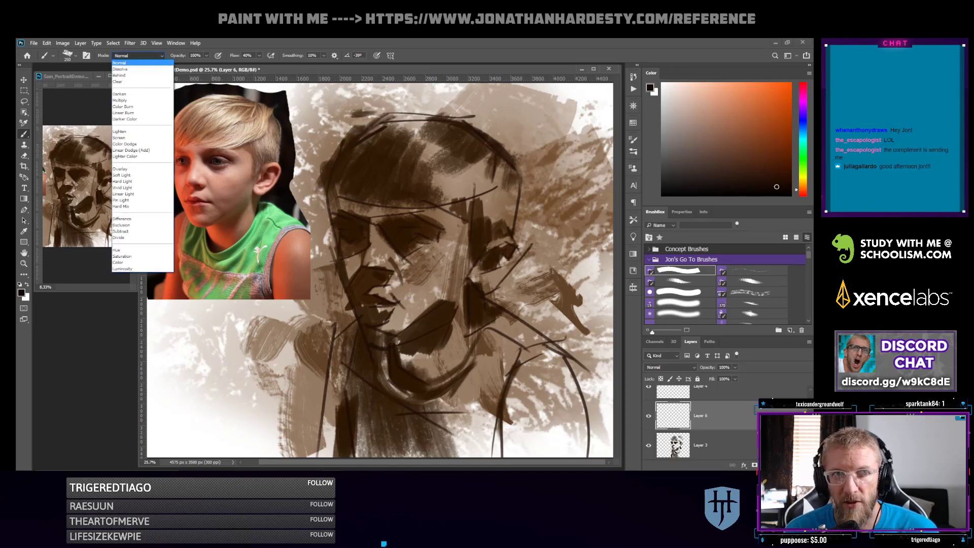
left_click(120, 82)
left_click(138, 56)
left_click(119, 62)
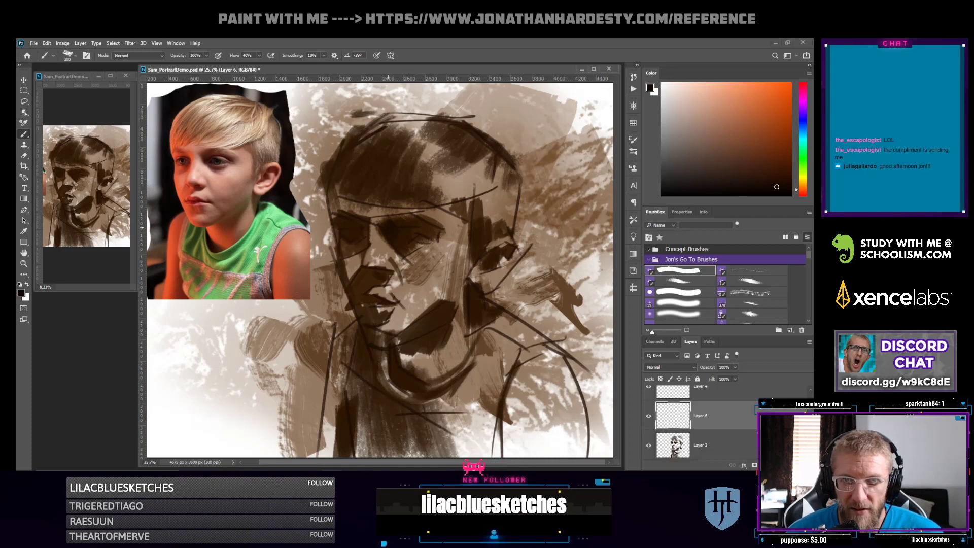
Reduce the brush tip and paint a near-black accent into the shadow of the portrait's eye nearer the ear
key("bracketleft")
key("bracketleft")
key("bracketleft")
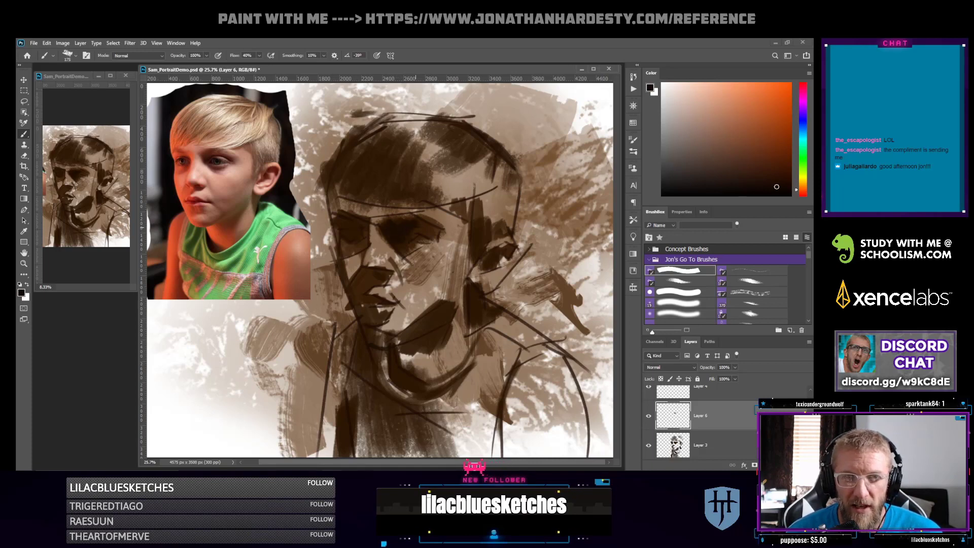
left_click_drag(406, 221, 422, 227)
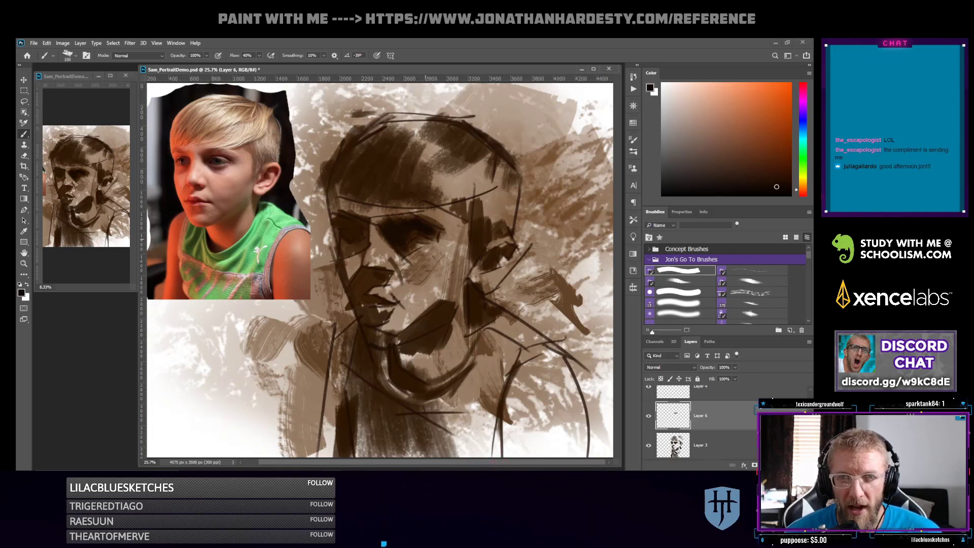
Choose a dark warm brown, lighten it slightly and adjust the brush tip for the shadow under the nose
left_click(779, 177)
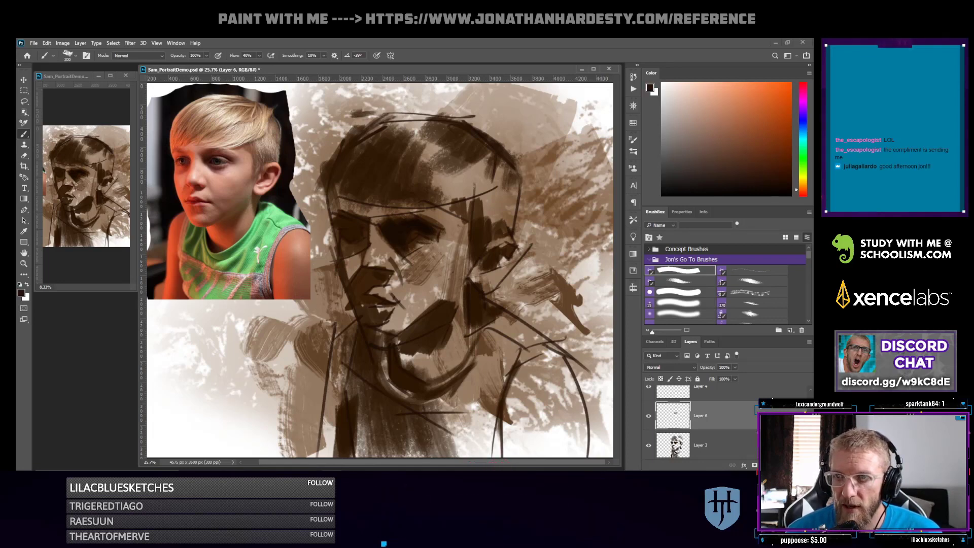
left_click_drag(779, 177, 779, 173)
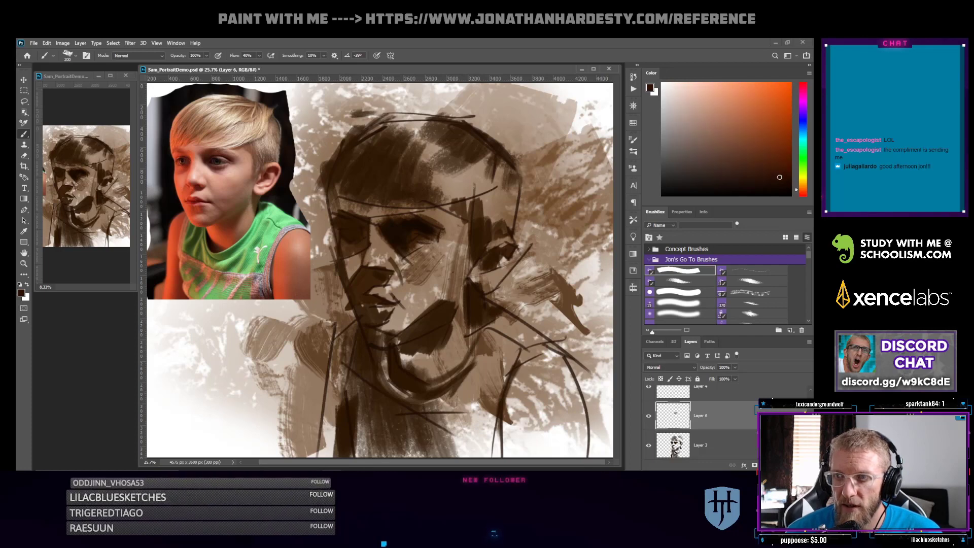
key("bracketright")
key("bracketright")
key("bracketleft")
key("bracketleft")
key("bracketleft")
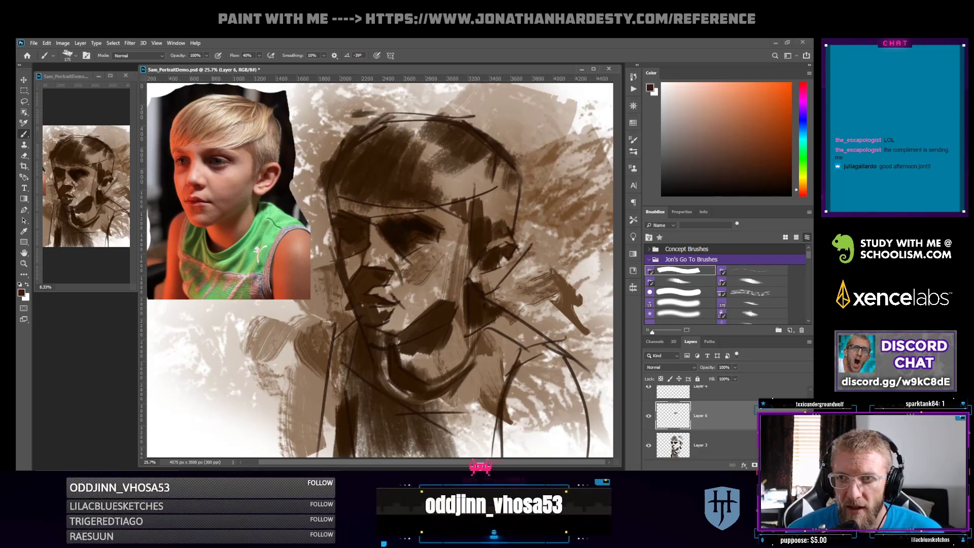
left_click(779, 167)
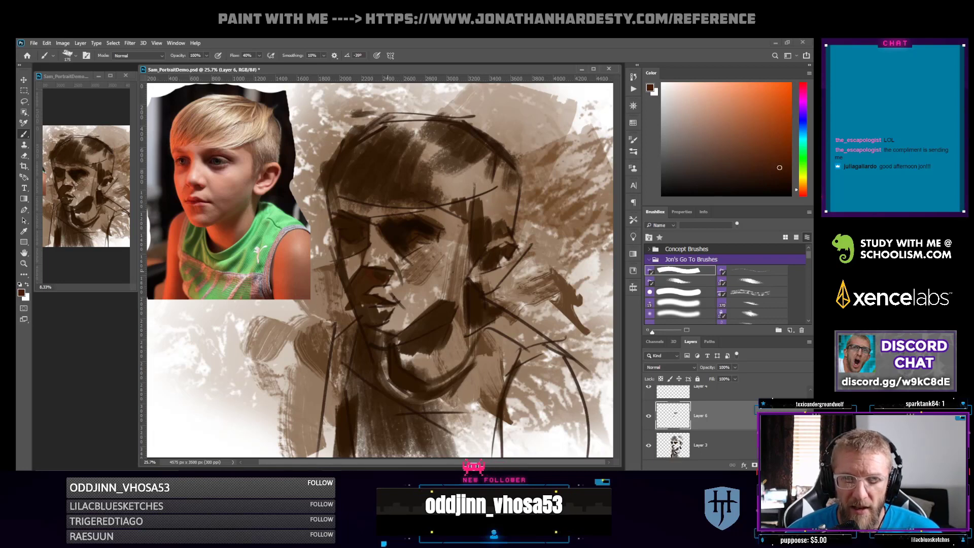
Deepen the nose-shadow colour to a darker, more saturated brown, trying a red hue before returning to orange
left_click(786, 178)
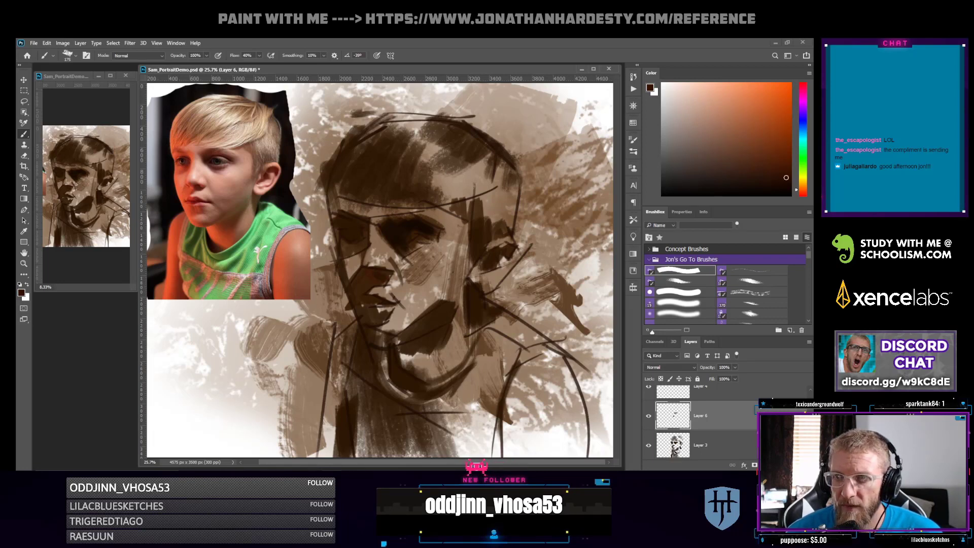
left_click(803, 192)
left_click(787, 176)
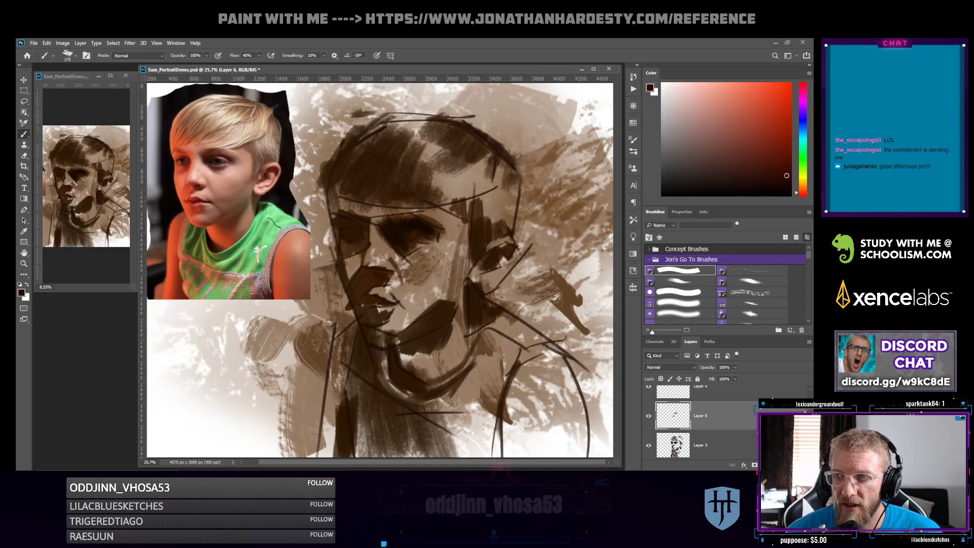
left_click(803, 190)
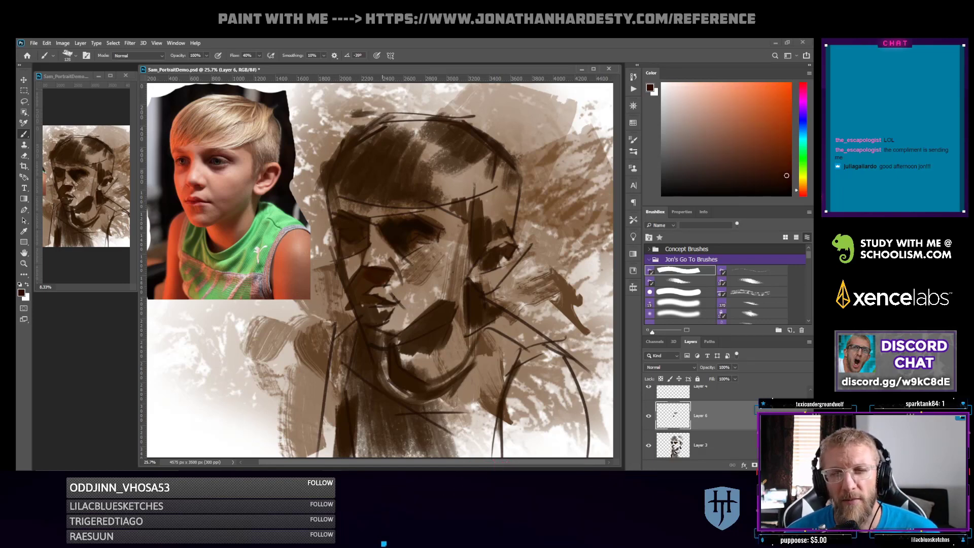
Pick a mid-tone orange-pink skin colour and paint the side of the nose and the upper cheek with a larger brush
key("bracketright")
left_click(720, 127)
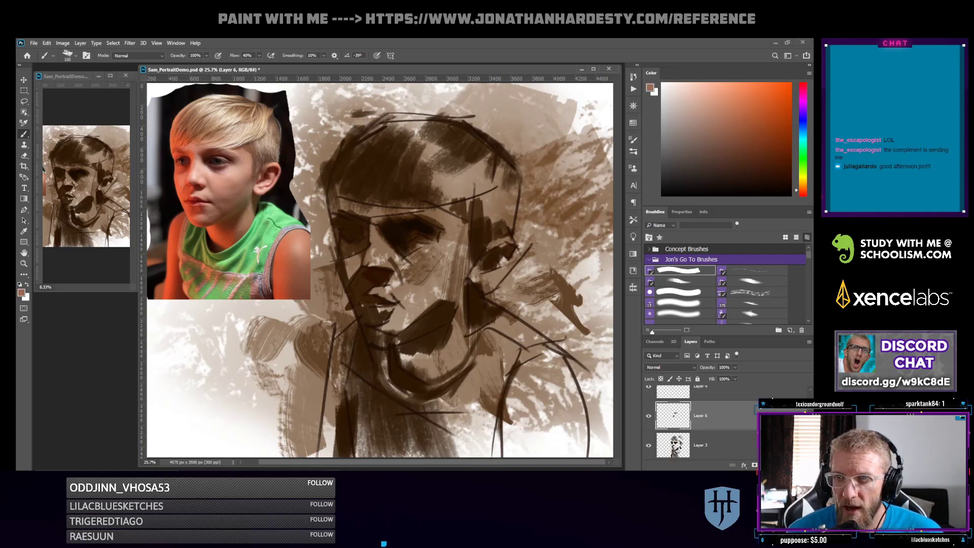
key("bracketright")
mouse_move(376, 238)
left_mouse_down()
mouse_move(378, 262)
mouse_move(415, 278)
left_mouse_up()
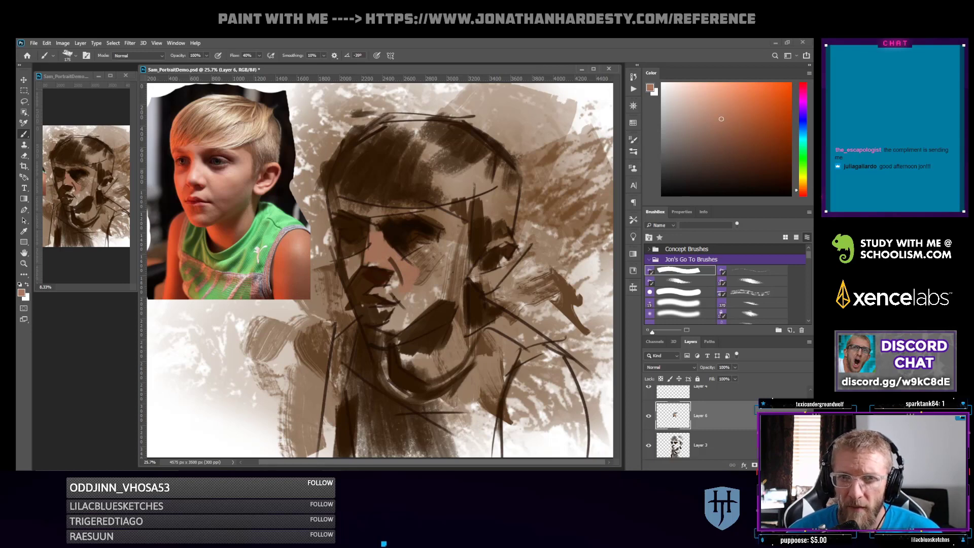
left_click_drag(415, 261, 420, 284)
mouse_move(421, 257)
left_mouse_down()
mouse_move(429, 282)
mouse_move(434, 273)
left_mouse_up()
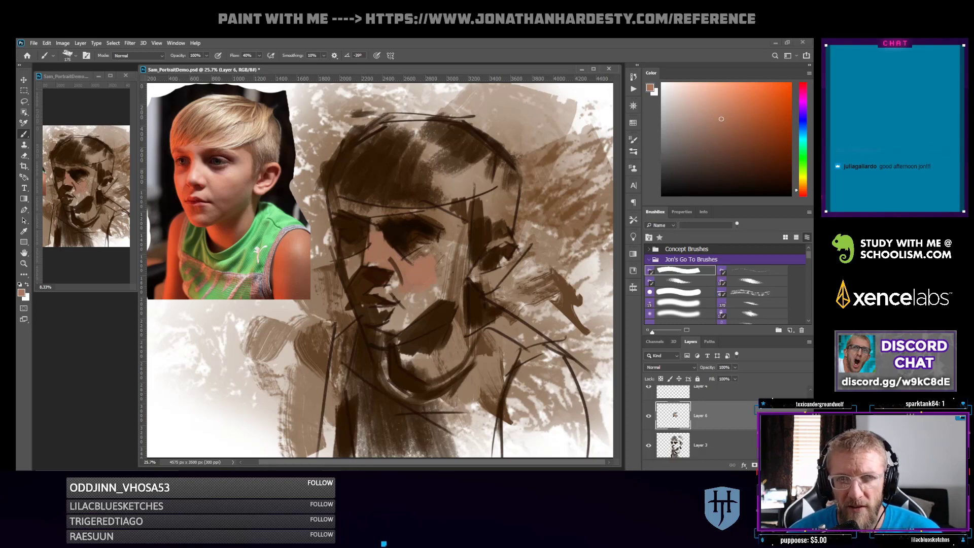
Shift the skin colour to a more saturated red and paint it over the middle of the cheek
left_click(803, 193)
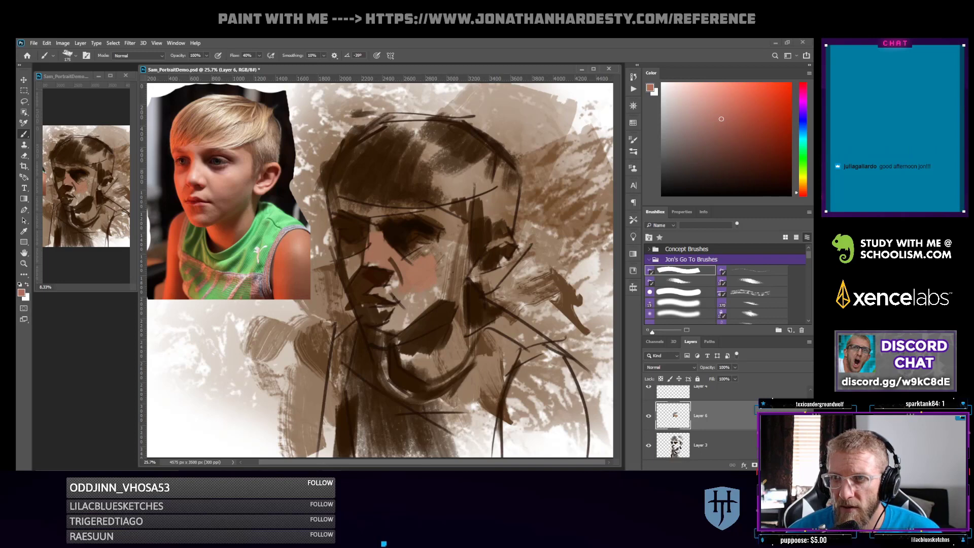
left_click(725, 121)
left_click_drag(414, 268, 430, 290)
left_click_drag(442, 247, 431, 288)
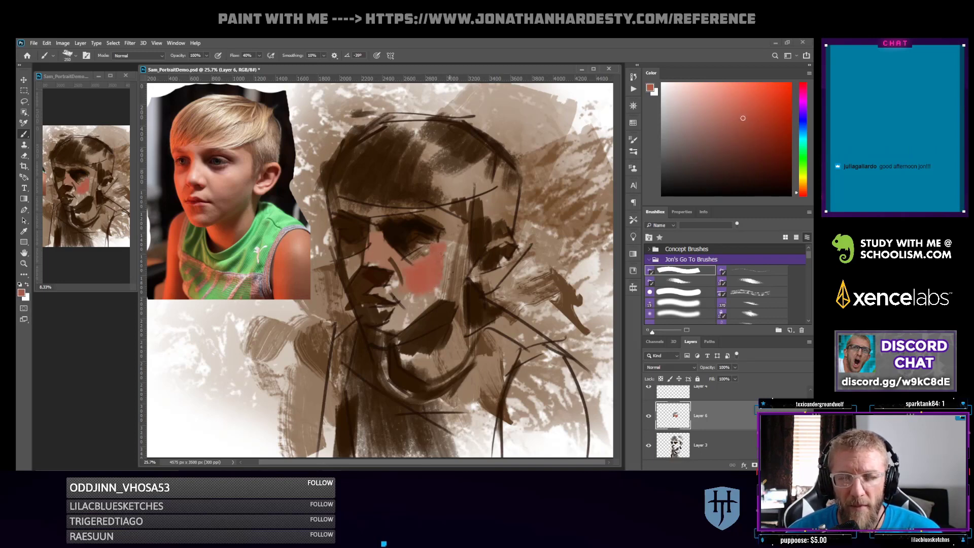
Sample the orange skin tone beside the nose, soften the red cheek patch with a smaller brush, and enlarge the tip again
key("bracketleft")
key("bracketleft")
key("bracketleft")
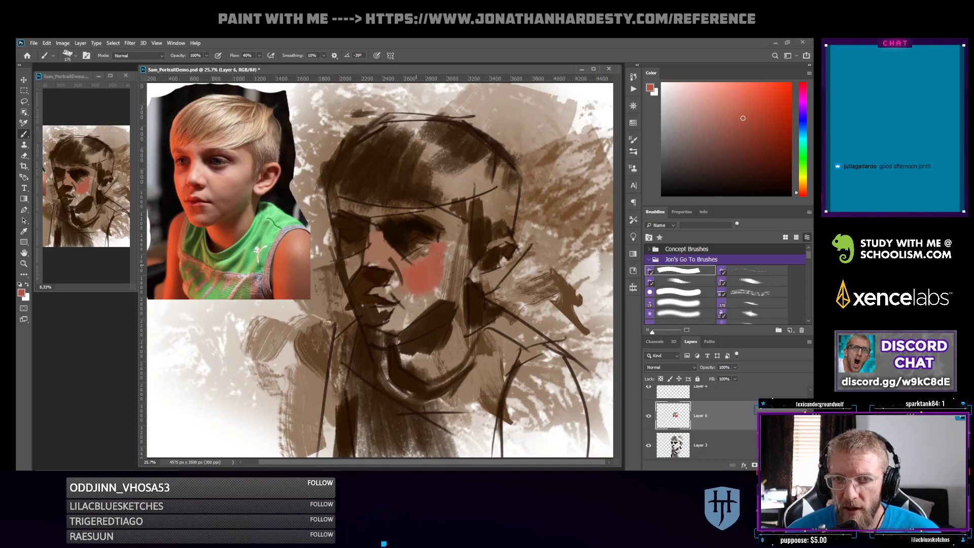
left_click(400, 261, "alt")
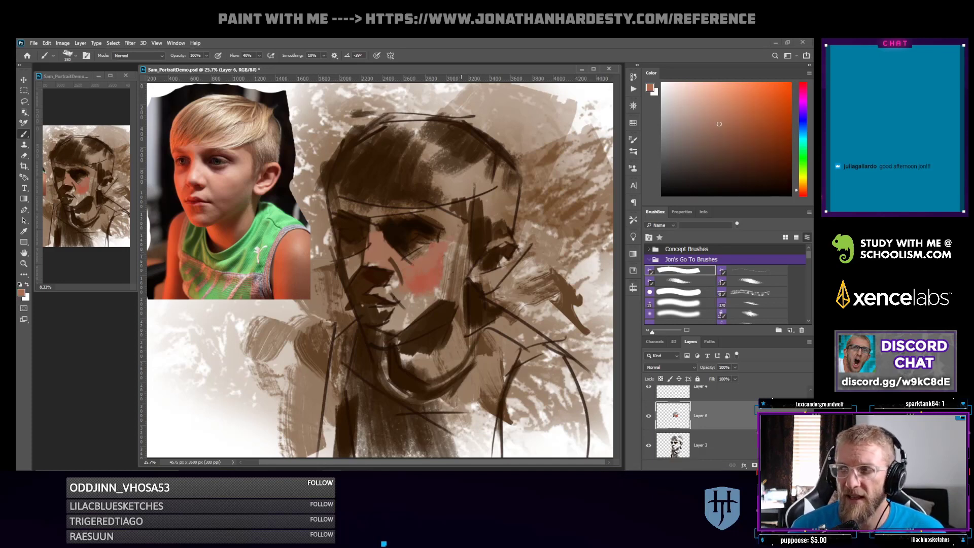
key("bracketright")
key("bracketright")
key("bracketright")
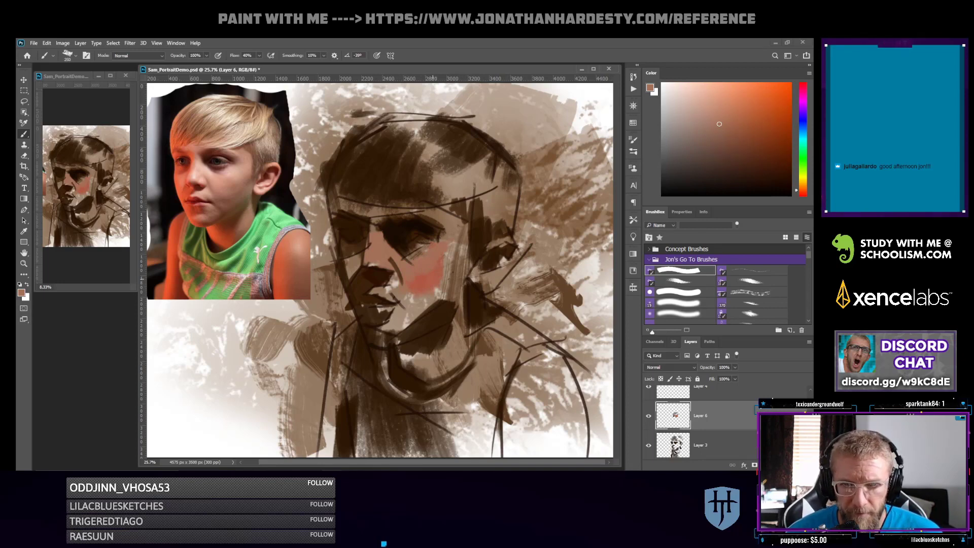
Sample the cheek red, darken it and blend it into the lower cheek, resampling between strokes and enlarging the brush
left_click(431, 277, "alt")
left_click(750, 130)
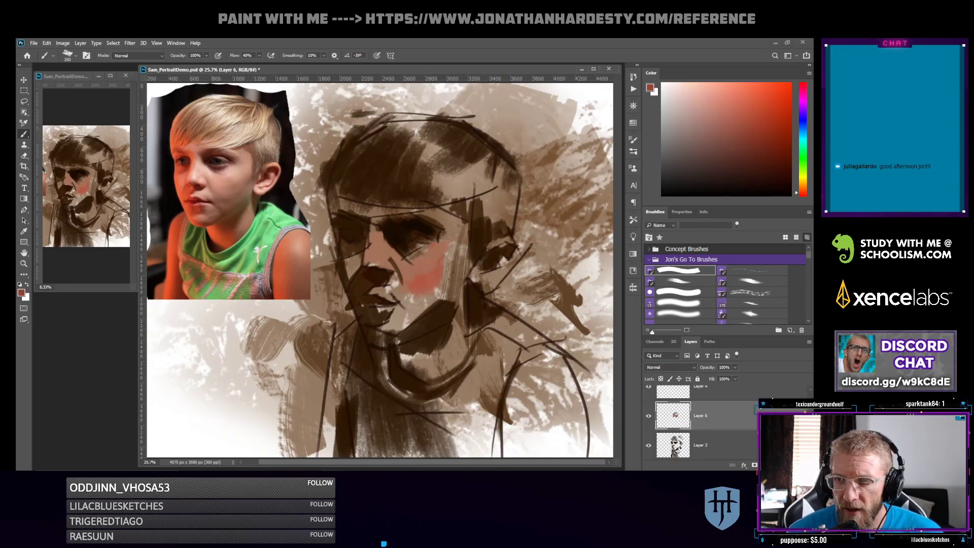
left_click_drag(416, 290, 453, 249)
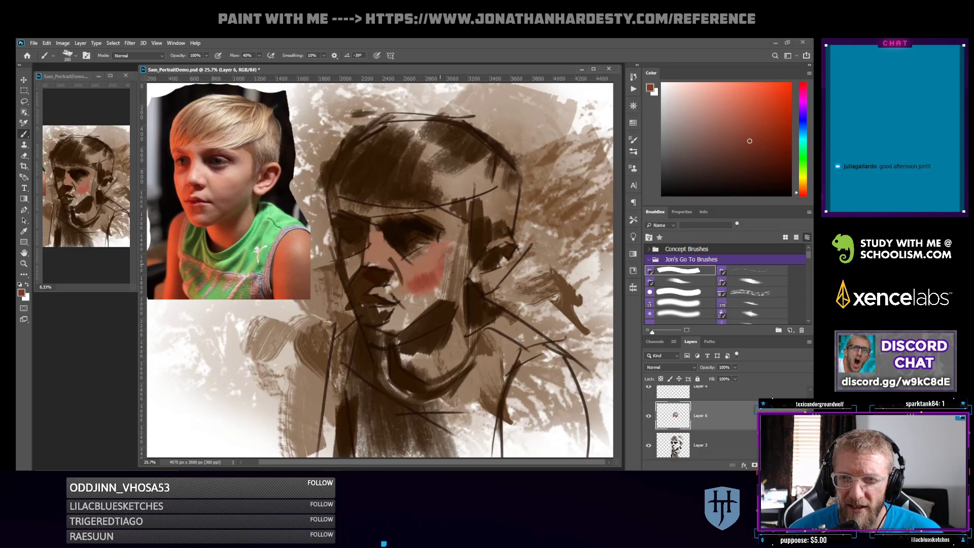
left_click(435, 275, "alt")
mouse_move(415, 282)
left_mouse_down()
mouse_move(428, 277)
mouse_move(422, 291)
left_mouse_up()
left_click(437, 273, "alt")
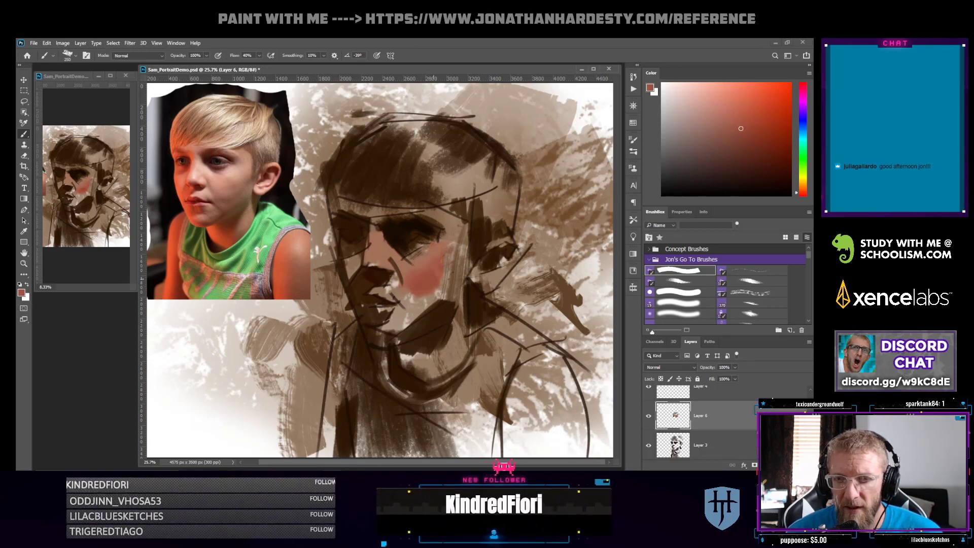
key("bracketright")
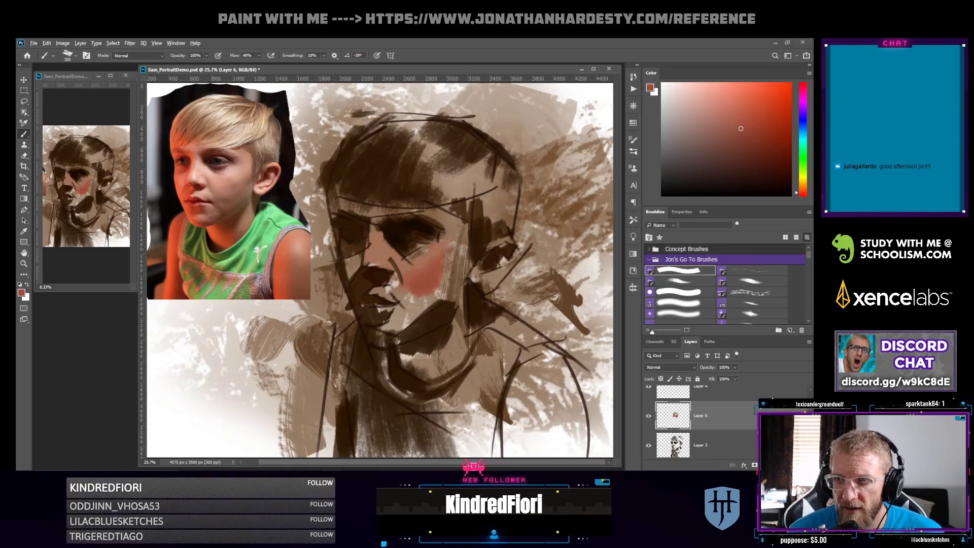
Set a dark orange-brown and paint the cheek's shadow side from the mouth corner up towards the ear
left_click_drag(803, 193, 802, 188)
left_click(781, 176)
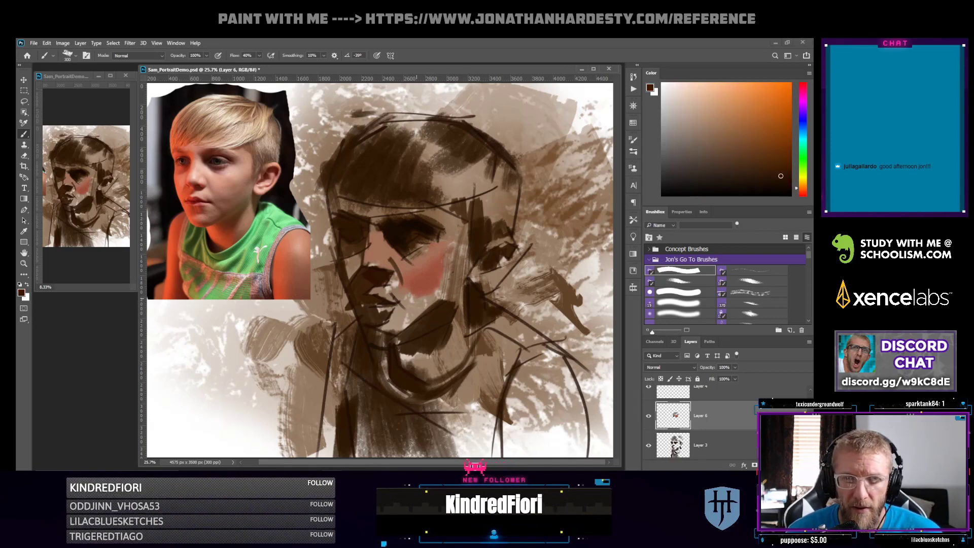
mouse_move(399, 305)
left_mouse_down()
mouse_move(397, 327)
mouse_move(408, 300)
mouse_move(420, 303)
mouse_move(409, 293)
mouse_move(420, 315)
mouse_move(465, 243)
mouse_move(437, 295)
mouse_move(419, 297)
mouse_move(447, 269)
left_mouse_up()
left_click_drag(449, 256, 463, 234)
Sample the cheek red, darken it and blend the transition between the lit cheek and the brown shadow
left_click(425, 279, "alt")
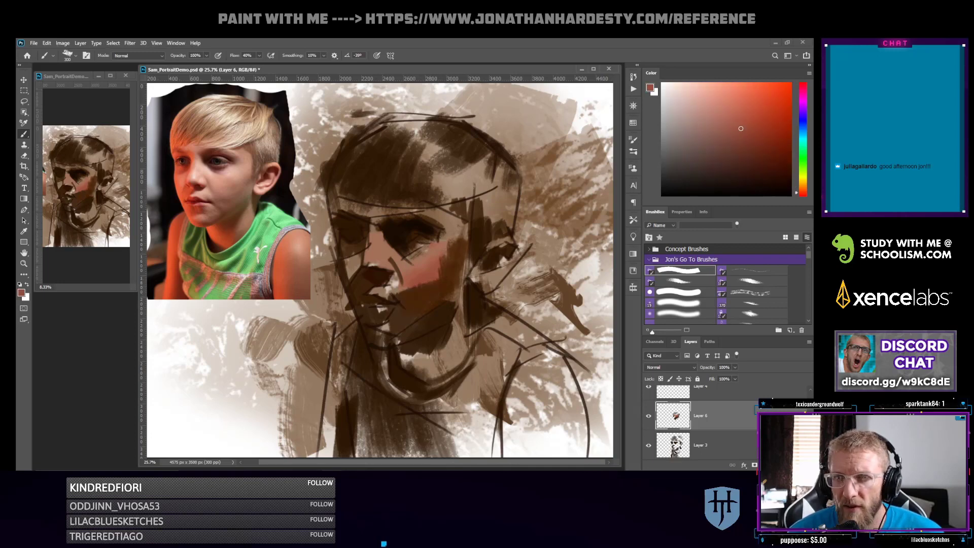
left_click(752, 139)
mouse_move(434, 279)
left_mouse_down()
mouse_move(446, 264)
mouse_move(434, 278)
left_mouse_up()
left_click_drag(434, 266, 446, 251)
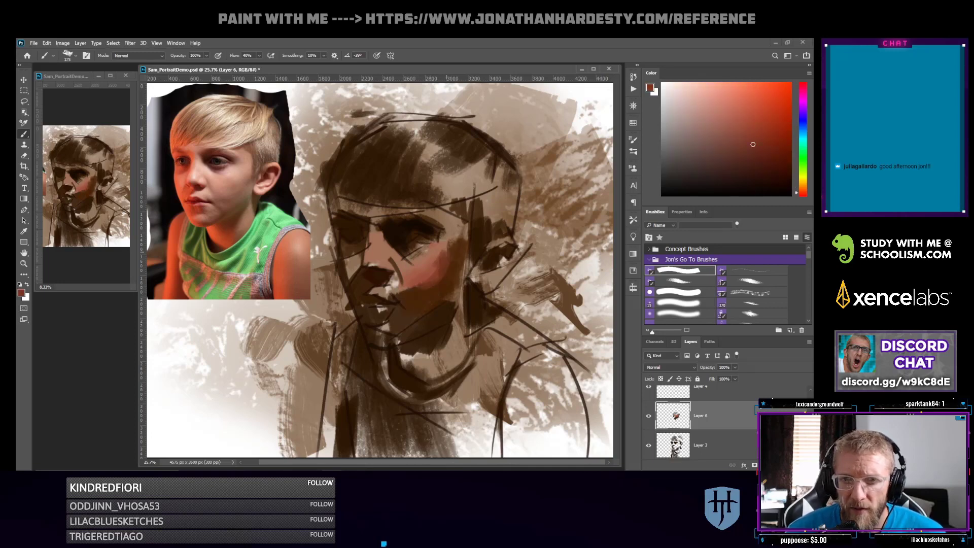
mouse_move(400, 302)
left_mouse_down()
mouse_move(435, 266)
mouse_move(443, 270)
left_mouse_up()
Sample the light skin tone beside the nose and paint above the upper lip and around the eye's outer corner with a smaller brush
left_click(433, 293, "alt")
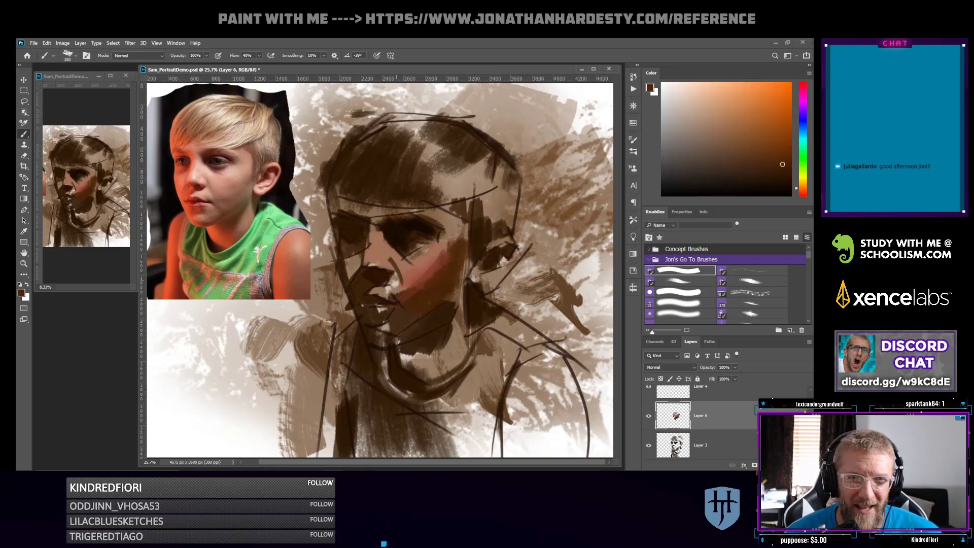
left_click(403, 265, "alt")
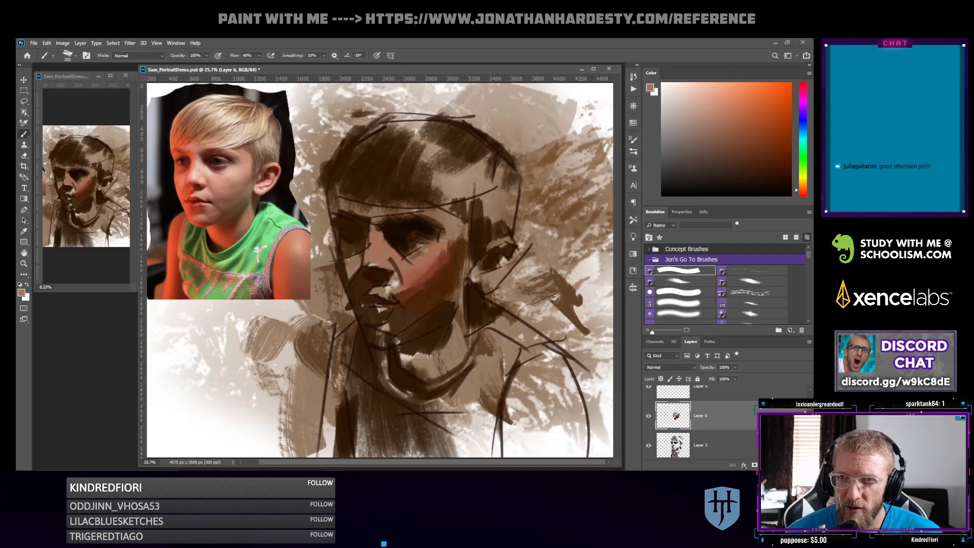
key("bracketleft")
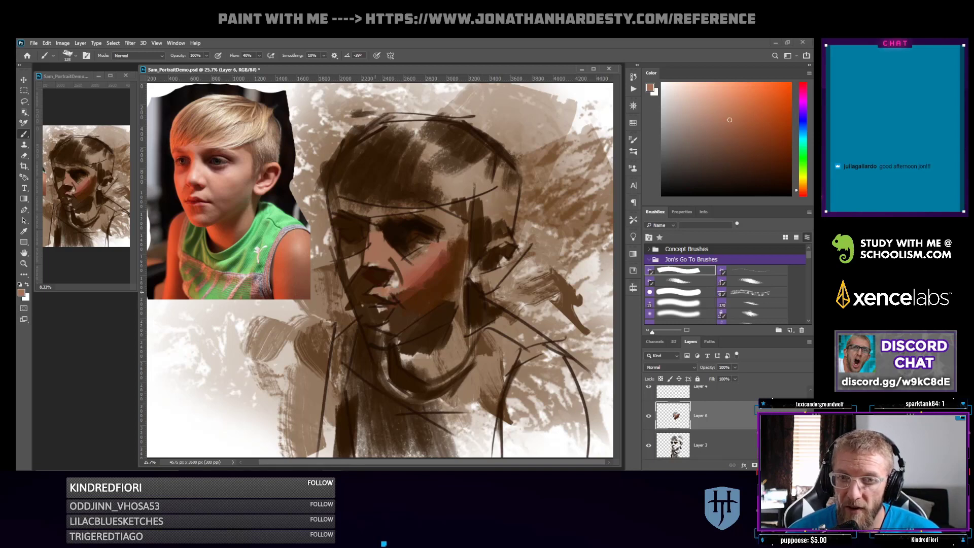
left_click_drag(391, 286, 398, 282)
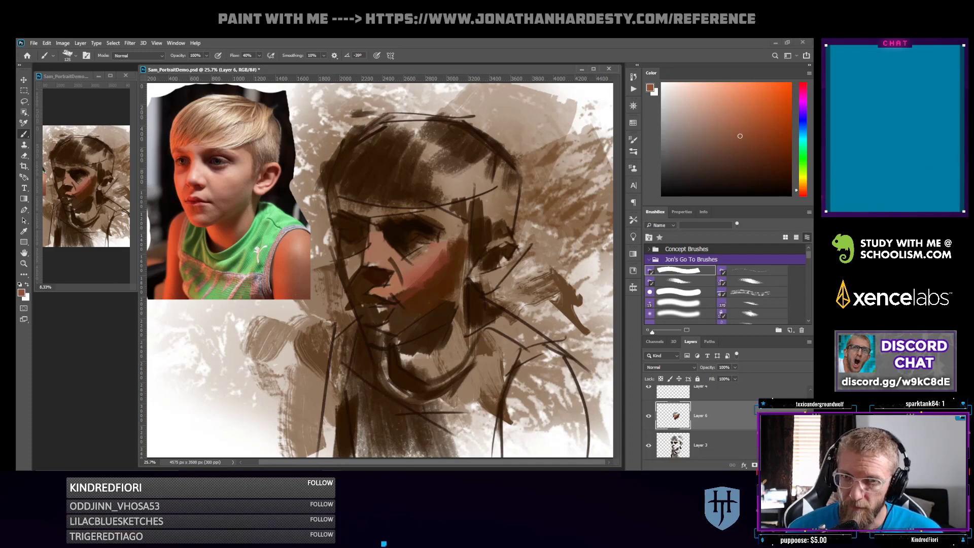
mouse_move(429, 218)
left_mouse_down()
mouse_move(458, 223)
mouse_move(444, 244)
mouse_move(466, 232)
left_mouse_up()
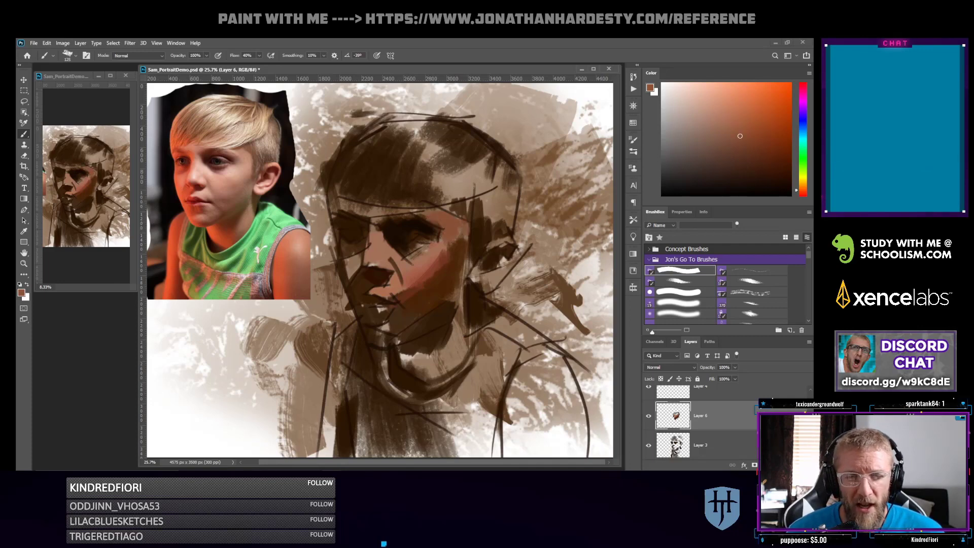
Try light peach strokes from the forehead down to the temple, and undo them
left_click_drag(729, 116, 711, 97)
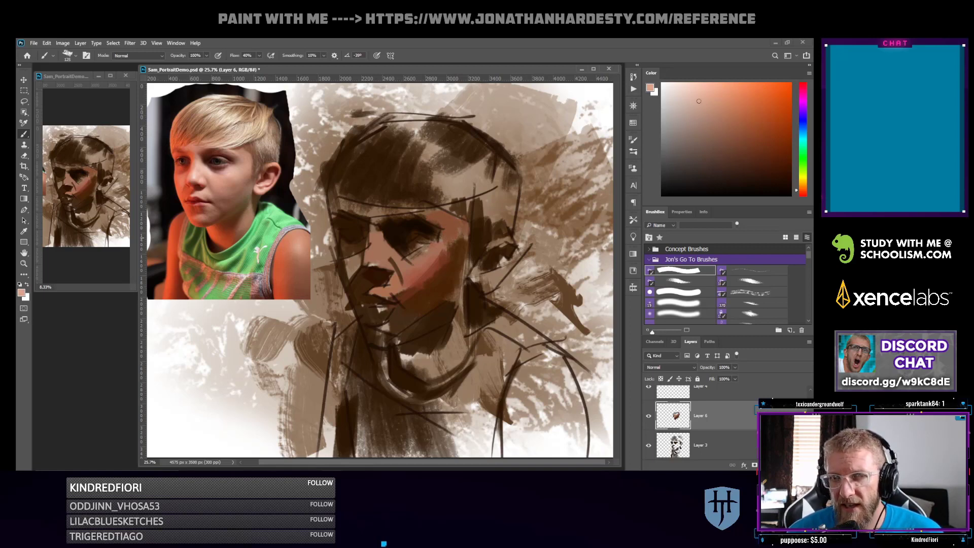
mouse_move(380, 193)
left_mouse_down()
mouse_move(373, 233)
mouse_move(392, 208)
mouse_move(398, 266)
mouse_move(455, 235)
left_mouse_up()
key("ctrl+z")
key("ctrl+z")
key("ctrl+z")
key("ctrl+z")
Try a dark brown stroke below the outer corner of the eye, and undo it
left_click_drag(747, 154, 752, 164)
mouse_move(435, 244)
left_mouse_down()
mouse_move(401, 295)
mouse_move(464, 236)
left_mouse_up()
key("ctrl+z")
key("ctrl+z")
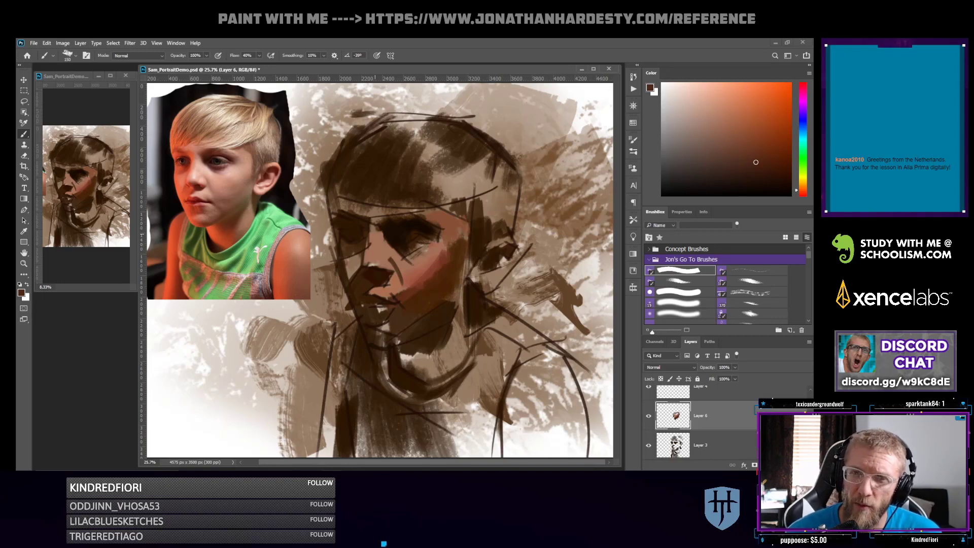
Sample the light skin tone on the nose bridge, shift it to a darker red and paint between the brows
left_click(384, 243, "alt")
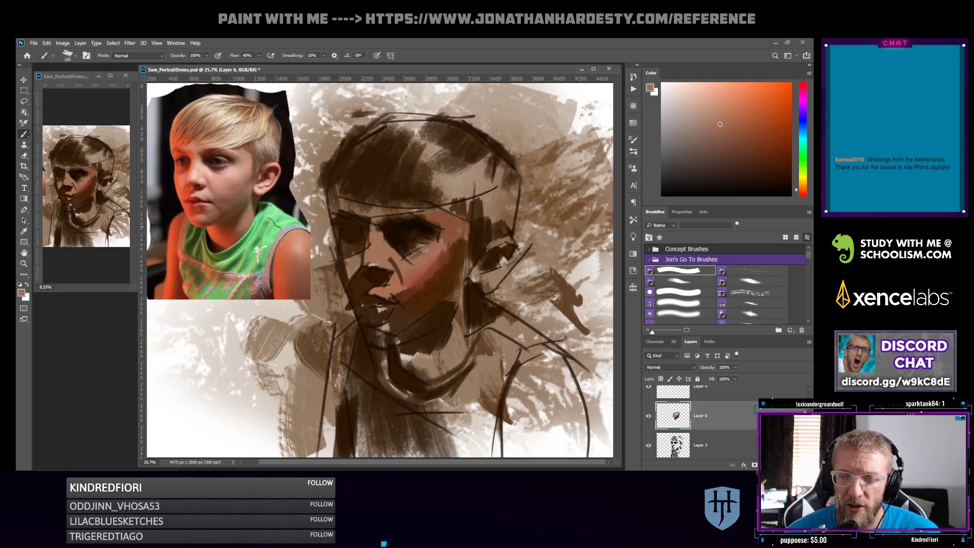
left_click_drag(803, 189, 803, 193)
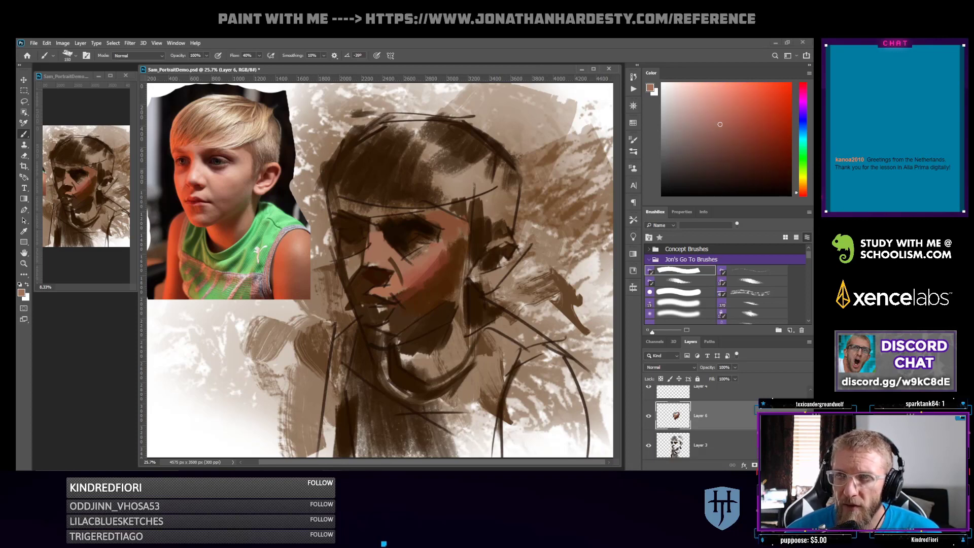
left_click(731, 143)
mouse_move(376, 215)
left_mouse_down()
mouse_move(376, 232)
mouse_move(383, 225)
left_mouse_up()
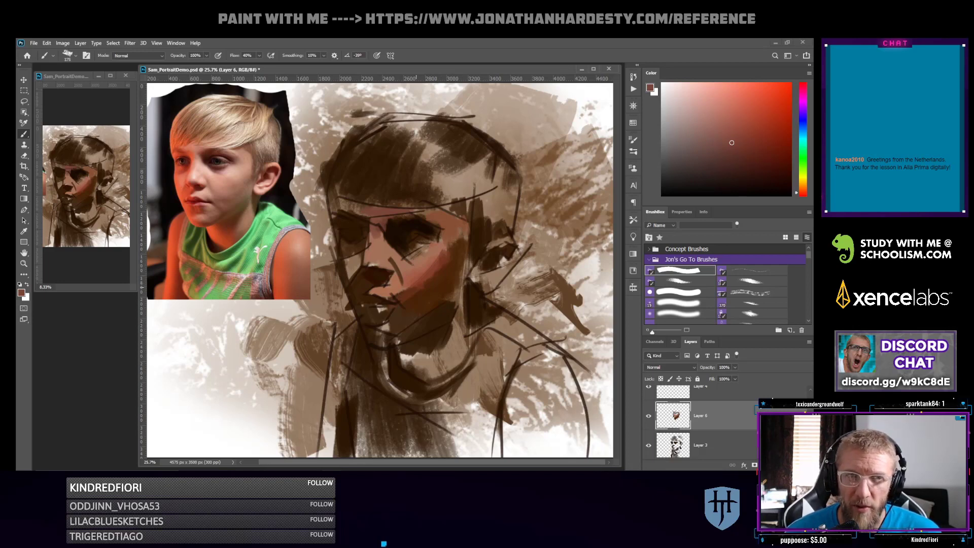
Sample the reddish brown at the lower edge of the cheek and paint it across the chin below the mouth
left_click(398, 293, "alt")
left_click(419, 290, "alt")
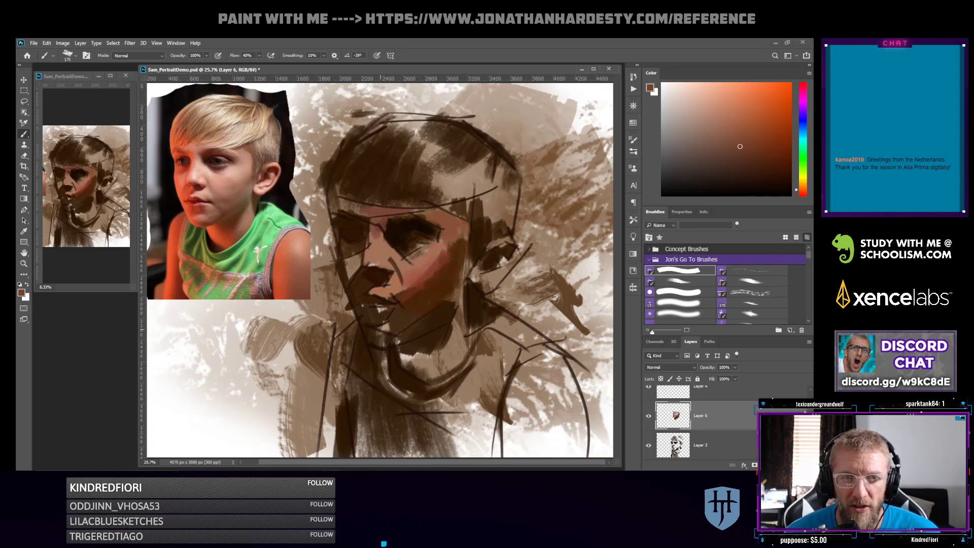
left_click_drag(381, 328, 402, 319)
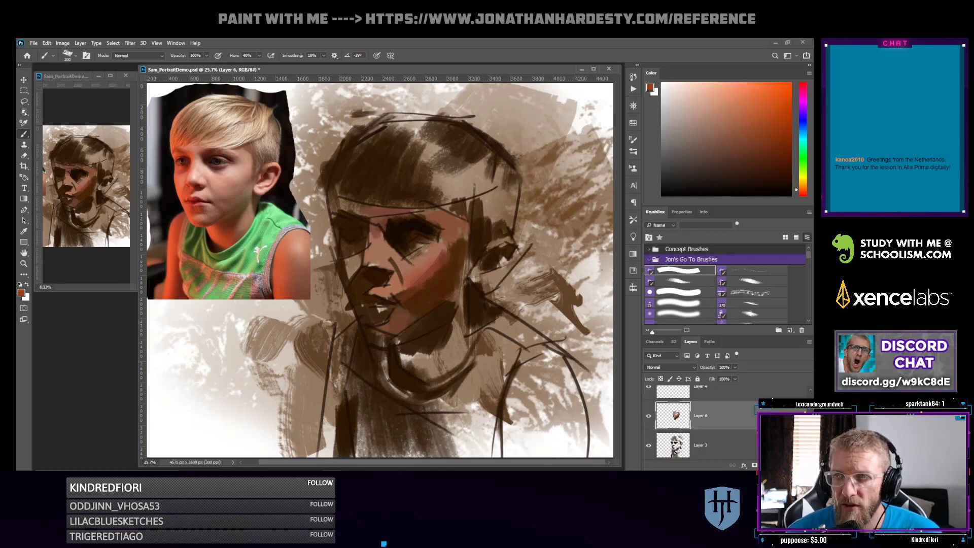
Mix a bright saturated red-orange and paint it over the far side of the forehead and the far eye area
left_click(786, 122)
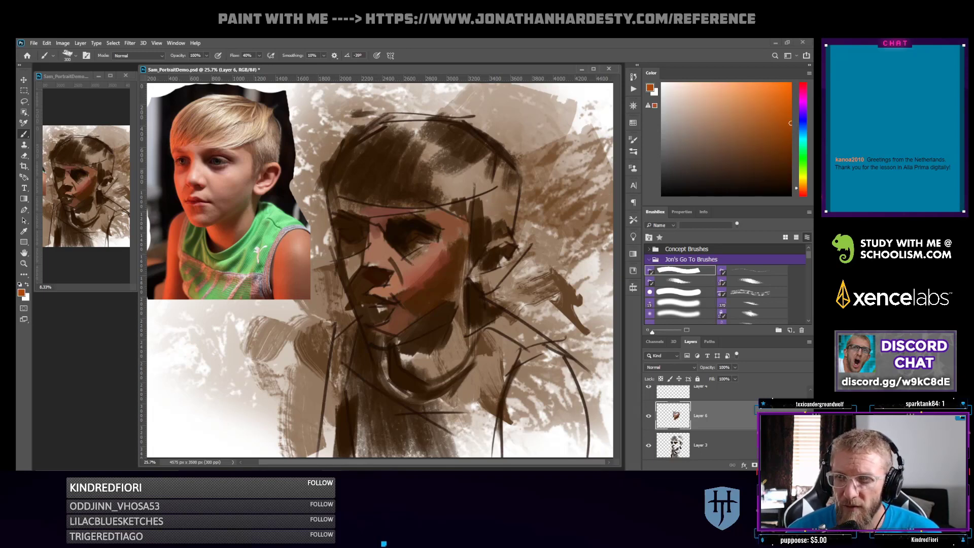
left_click(803, 191)
left_click(790, 96)
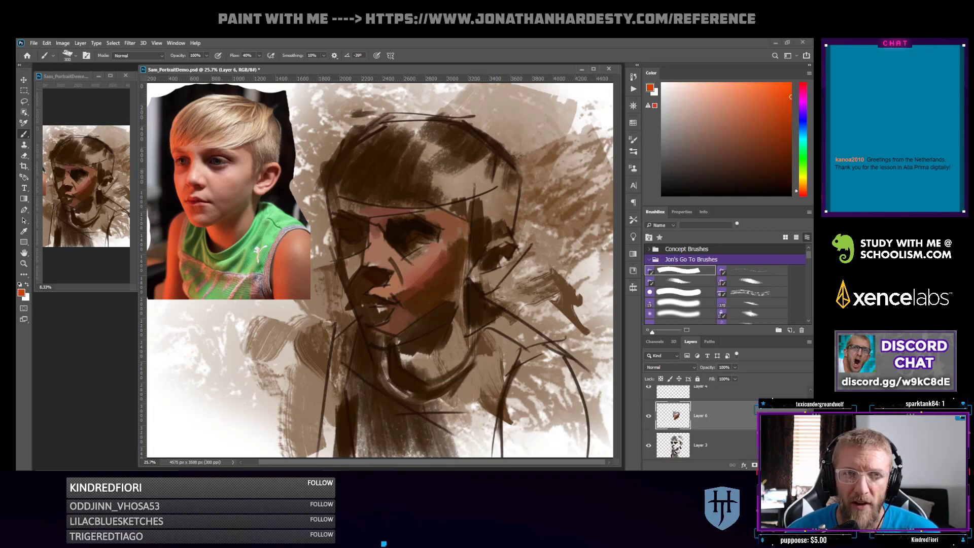
left_click_drag(336, 213, 351, 255)
mouse_move(347, 212)
left_mouse_down()
mouse_move(361, 260)
mouse_move(367, 201)
left_mouse_up()
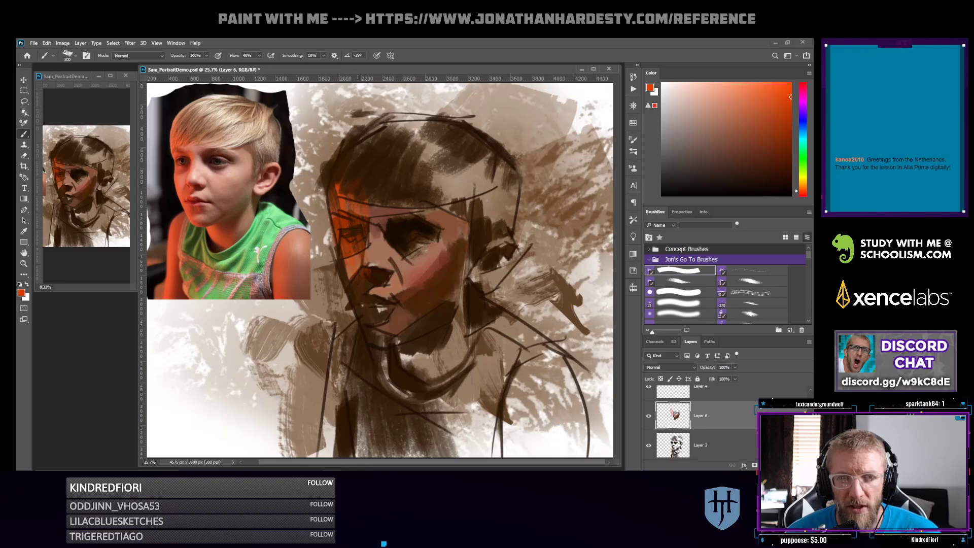
Extend the red-orange down the far cheek and jaw, replacing the first stroke, and along the outer edge of the shoulder and arm
left_click_drag(359, 266, 373, 322)
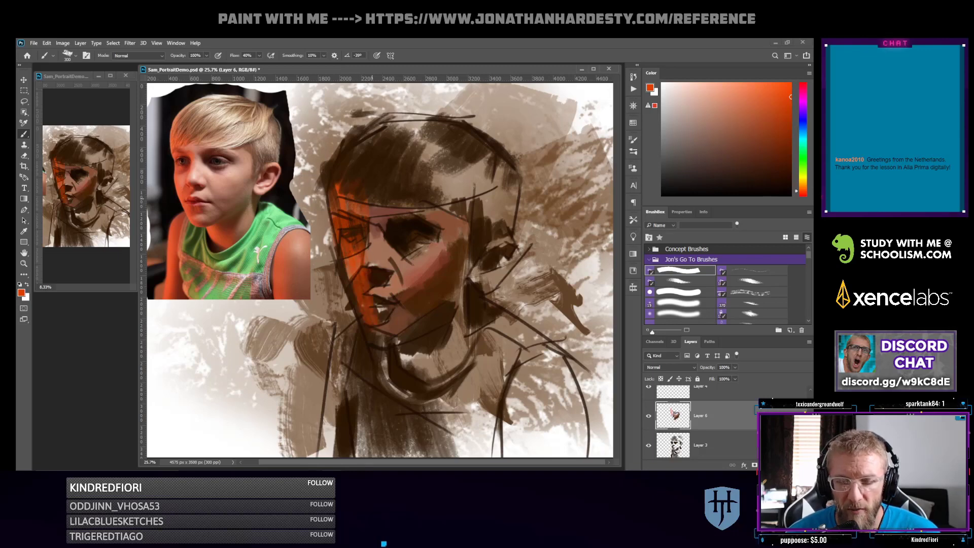
key("ctrl+z")
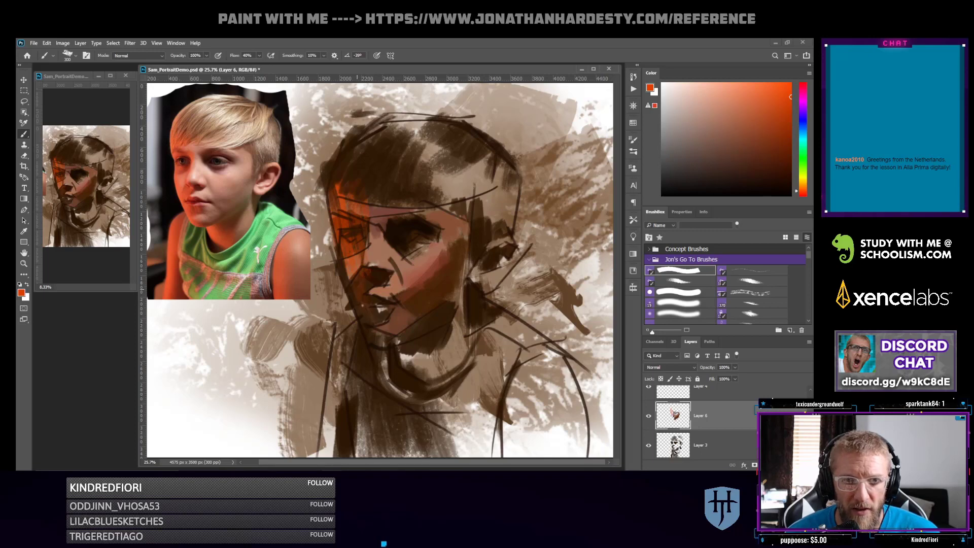
mouse_move(363, 289)
left_mouse_down()
mouse_move(378, 350)
mouse_move(355, 292)
left_mouse_up()
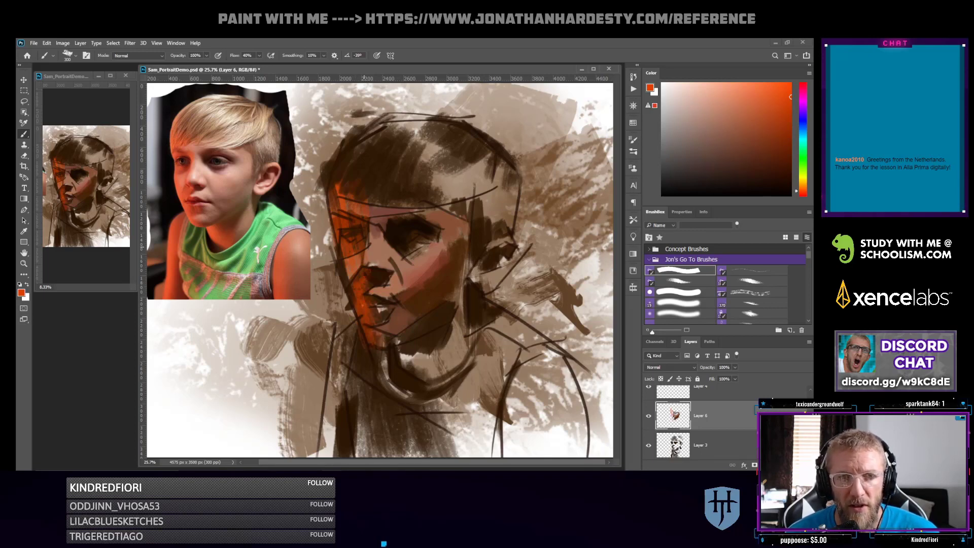
mouse_move(355, 327)
left_mouse_down()
mouse_move(323, 457)
mouse_move(327, 421)
left_mouse_up()
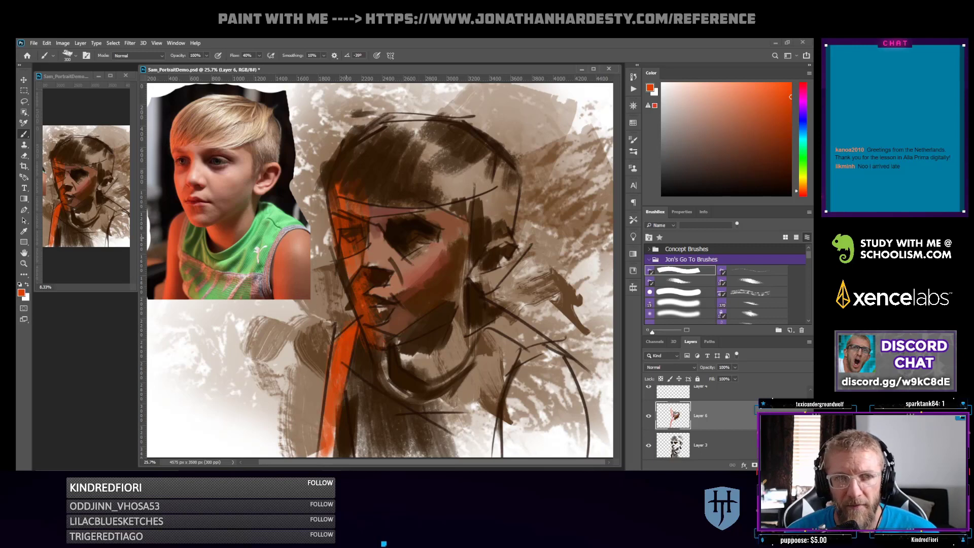
Sample the near cheek's red, make it more saturated and reduce the brush size
left_click(423, 267, "alt")
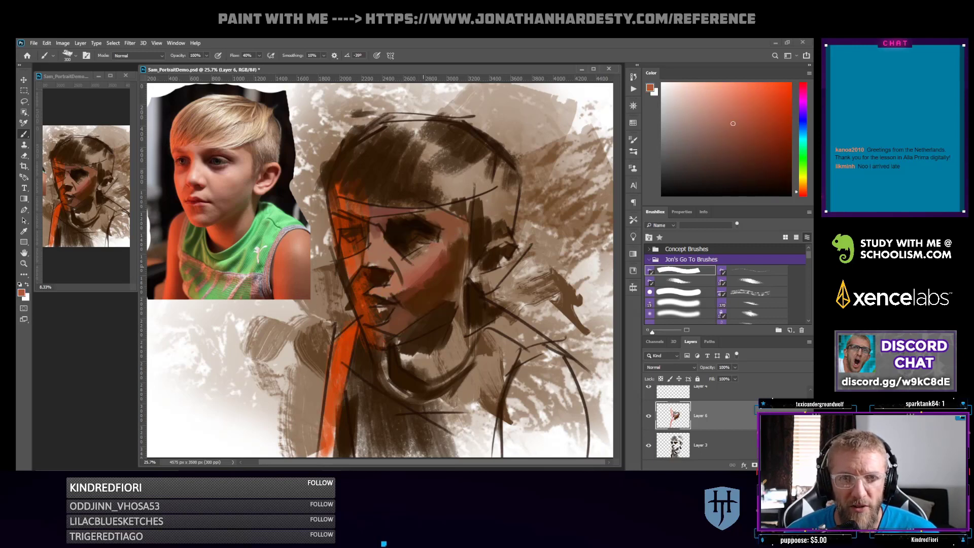
left_click(752, 129)
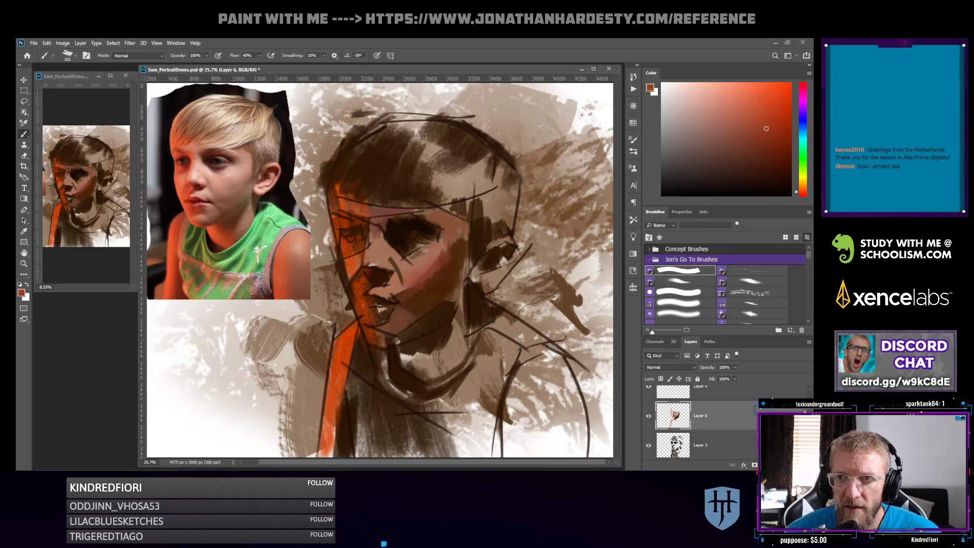
key("bracketleft")
key("bracketleft")
key("bracketleft")
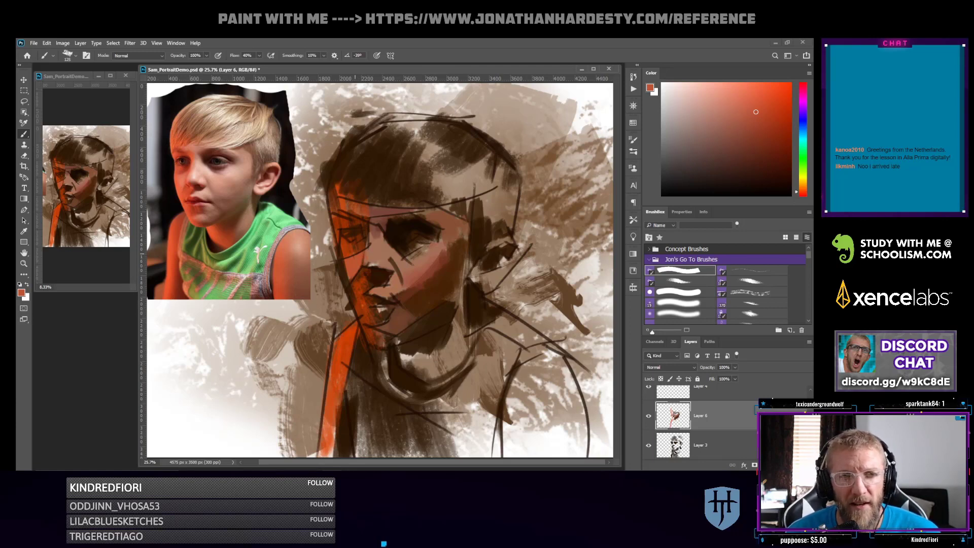
Sample the dark tone in the far eye, shift it to a deep saturated red and paint the far eye socket
left_click(362, 272, "alt")
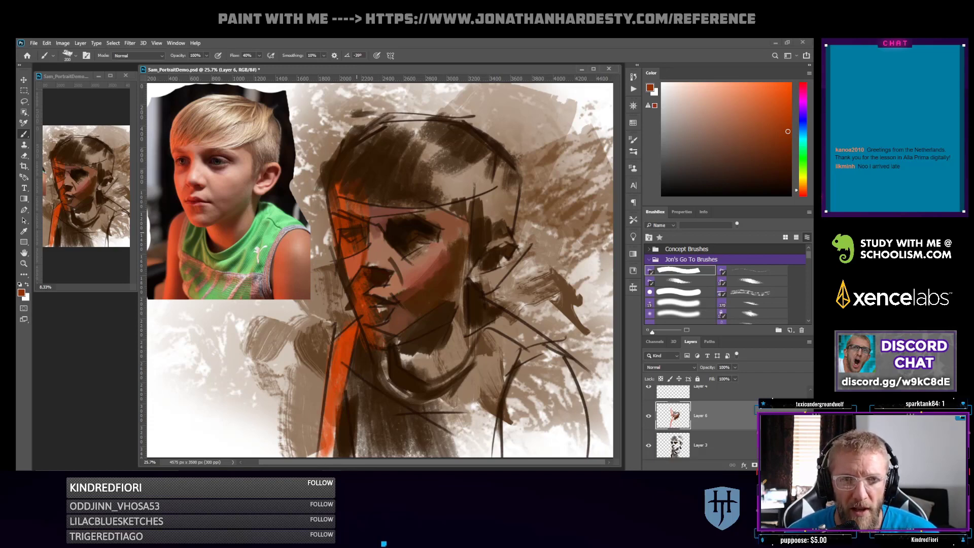
key("[")
left_click(356, 231, "alt")
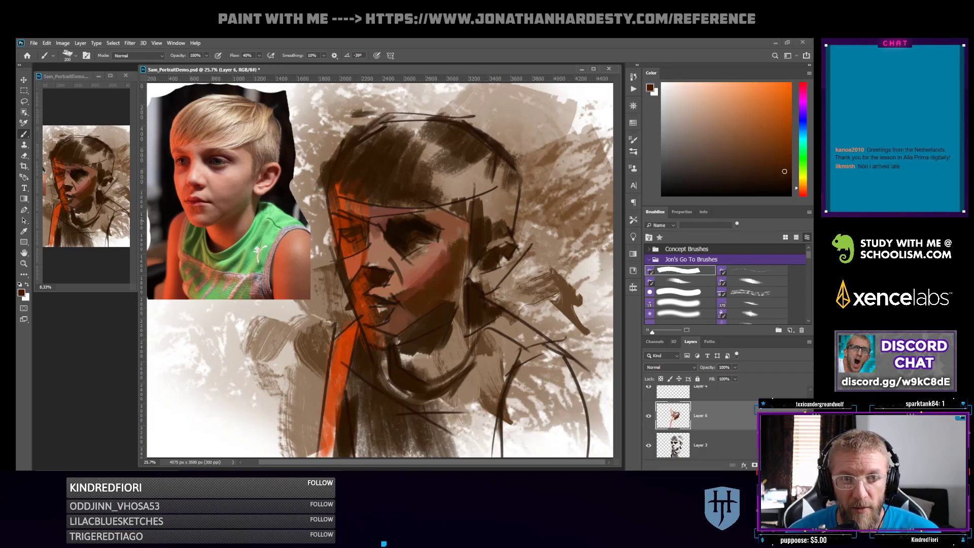
key("bracketleft")
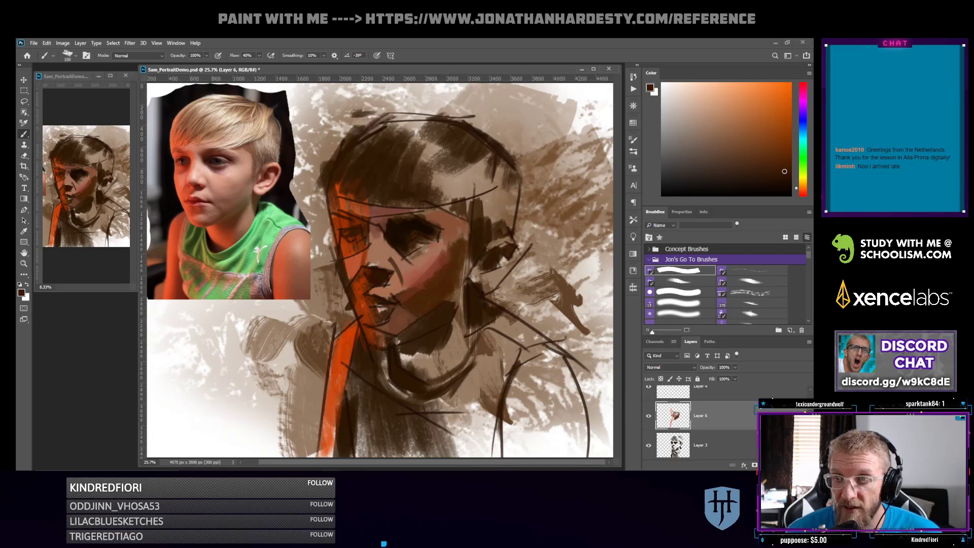
left_click_drag(803, 188, 803, 192)
left_click(790, 163)
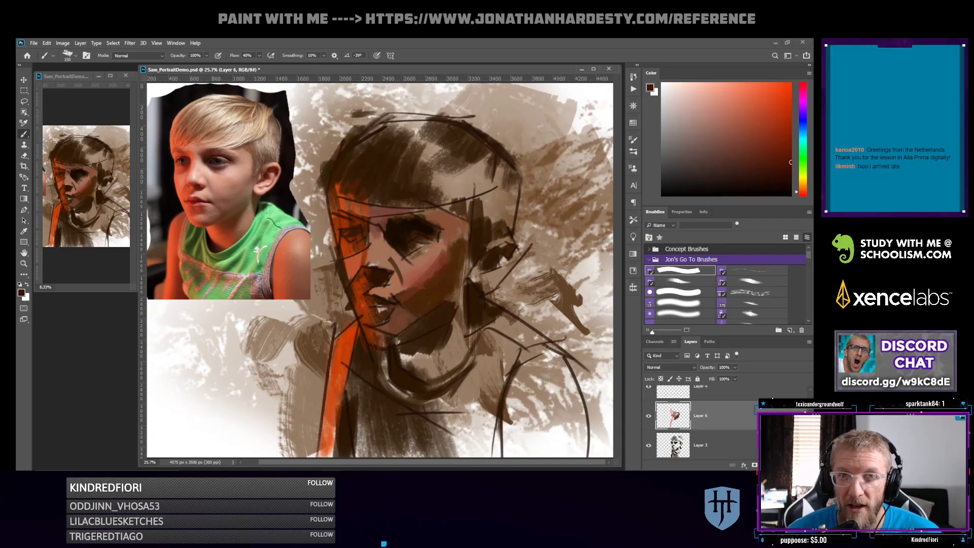
key("bracketright")
mouse_move(338, 218)
left_mouse_down()
mouse_move(364, 224)
mouse_move(340, 224)
mouse_move(361, 246)
mouse_move(349, 249)
left_mouse_up()
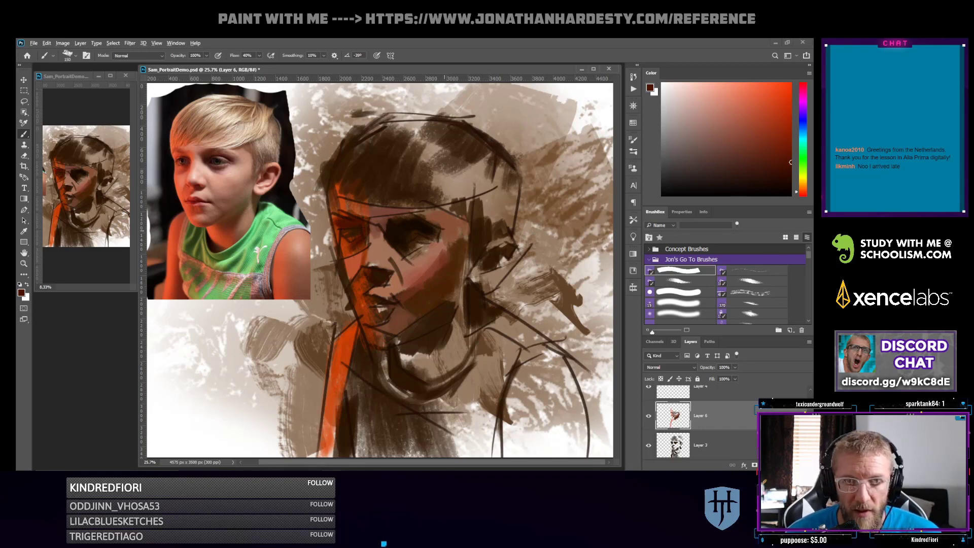
Mix a muted purple and paint it under the near eye, darkening the purple between strokes
left_click(741, 136)
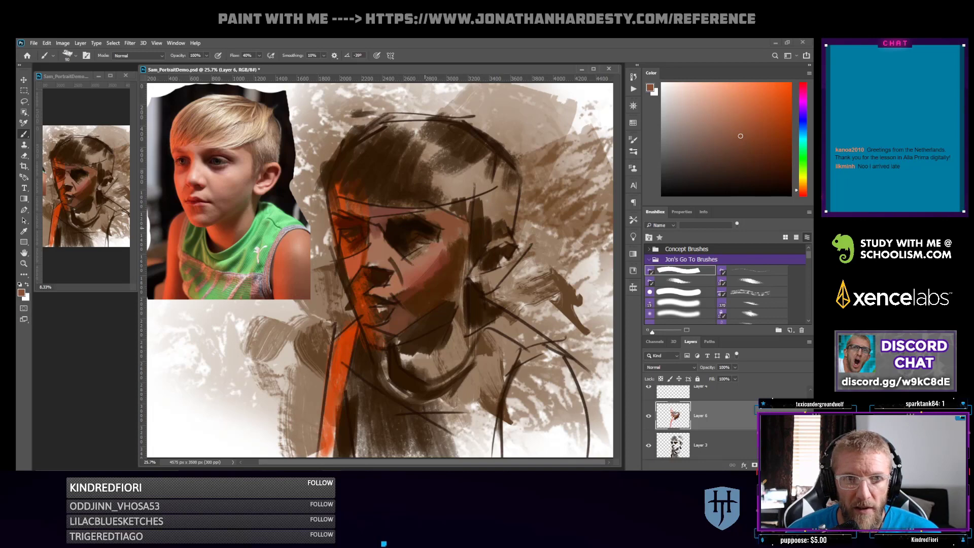
left_click(802, 108)
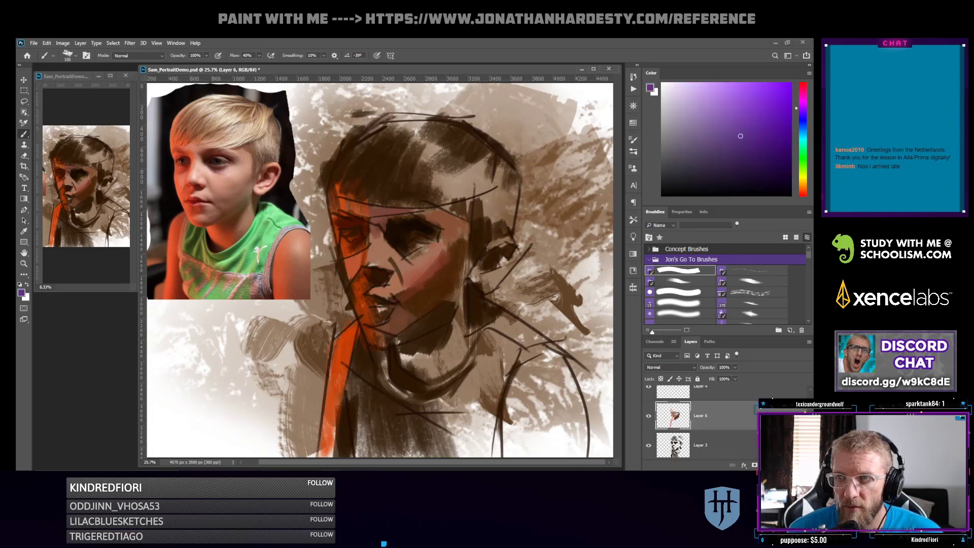
left_click(727, 123)
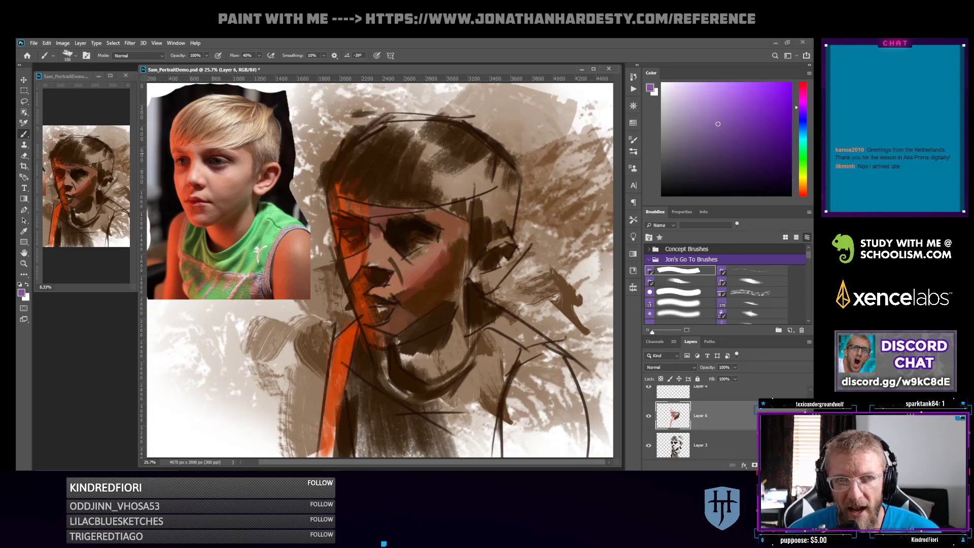
left_click_drag(409, 244, 419, 241)
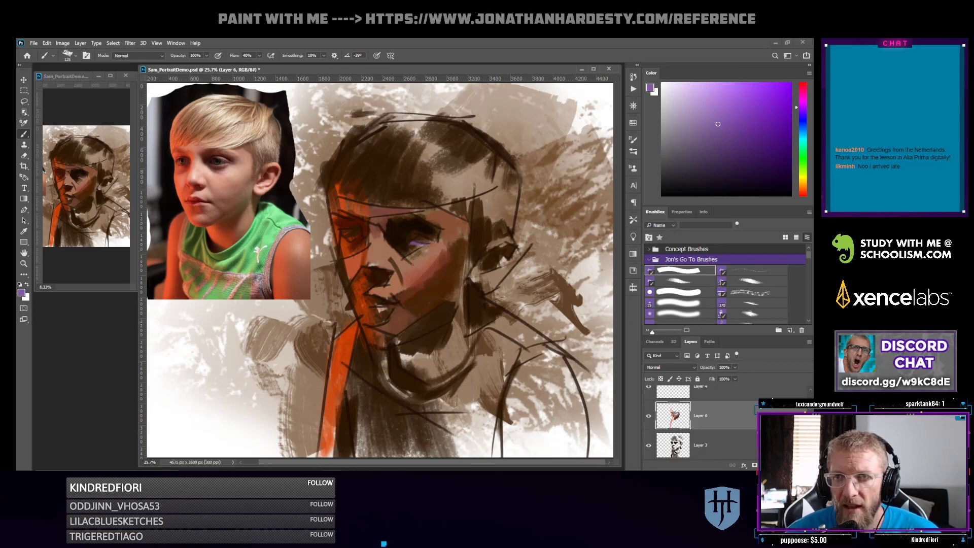
left_click_drag(717, 132, 718, 160)
left_click_drag(412, 245, 430, 243)
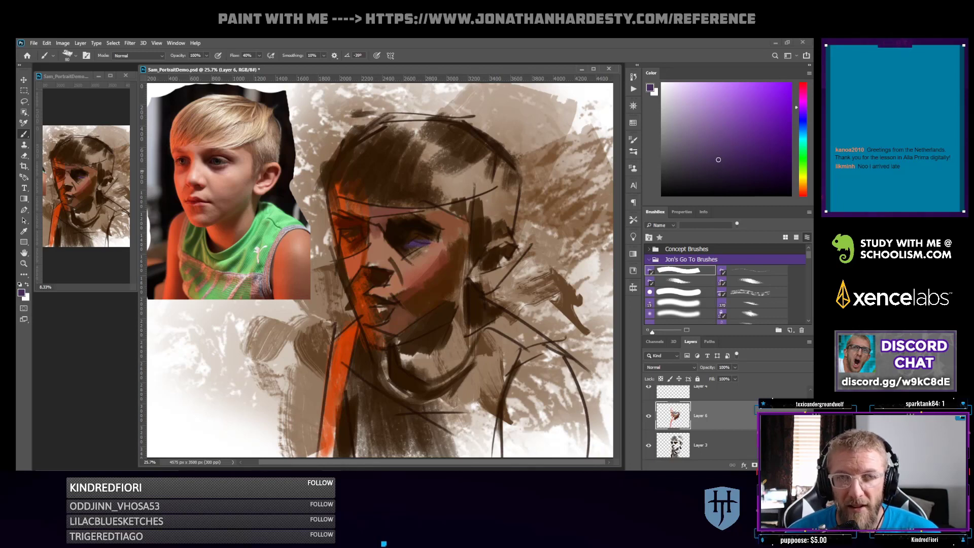
Shift the colour to a light greyish blue and paint it across the near eye with a smaller brush
left_click_drag(803, 108, 803, 117)
key("[")
key("[")
left_click(723, 153)
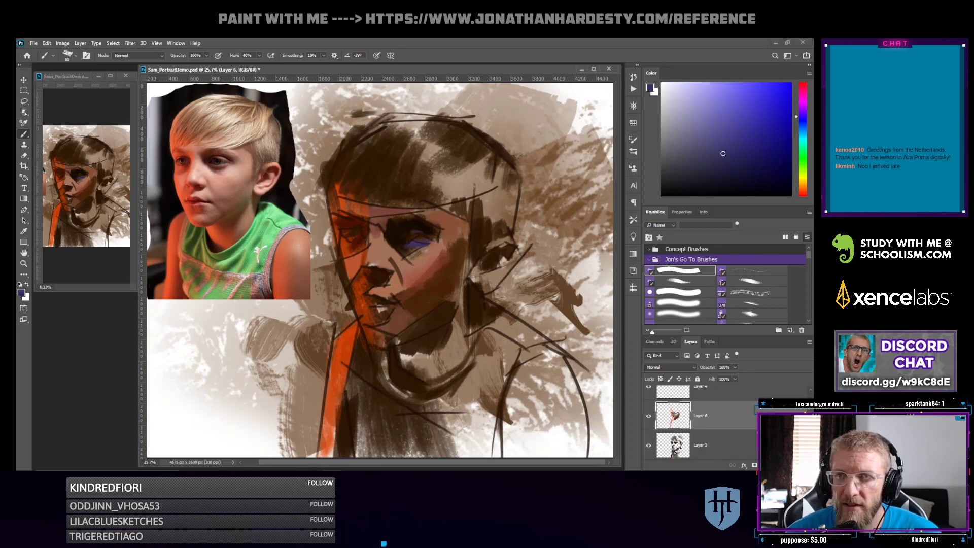
left_click_drag(723, 153, 695, 123)
left_click_drag(414, 234, 429, 233)
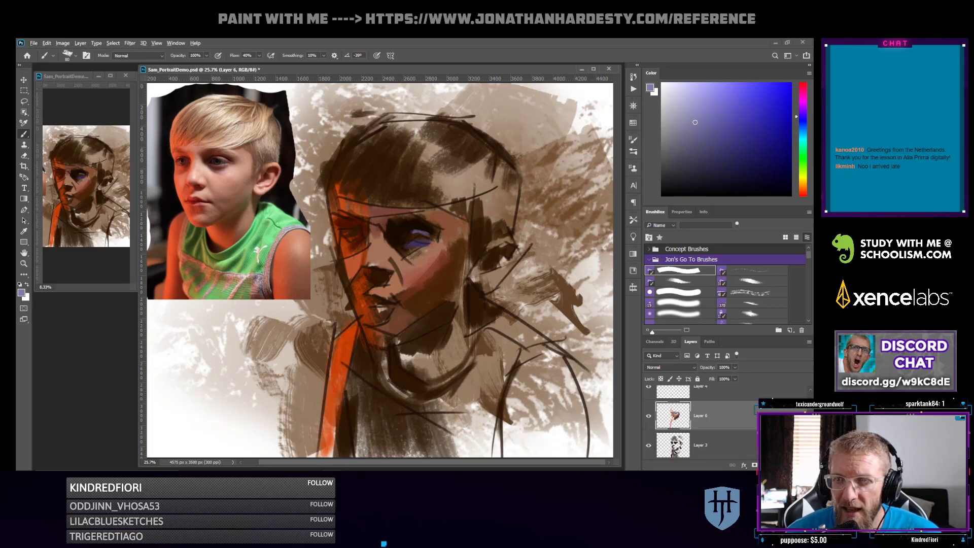
Paint dark red below the near eye, and mix a near-black brown to darken the eye
left_click(802, 194)
left_click_drag(695, 123, 780, 162)
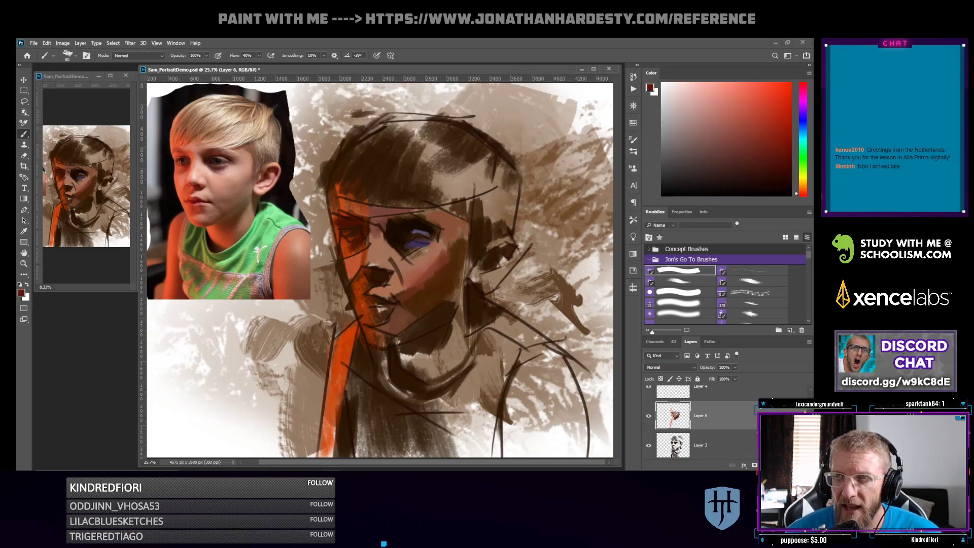
mouse_move(409, 247)
left_mouse_down()
mouse_move(420, 243)
mouse_move(410, 252)
left_mouse_up()
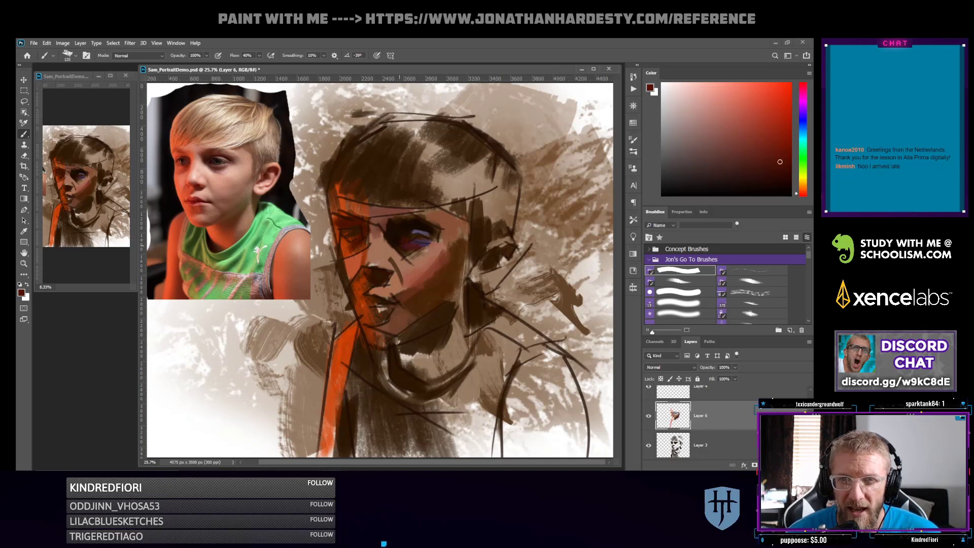
left_click_drag(803, 193, 803, 189)
left_click_drag(779, 162, 779, 187)
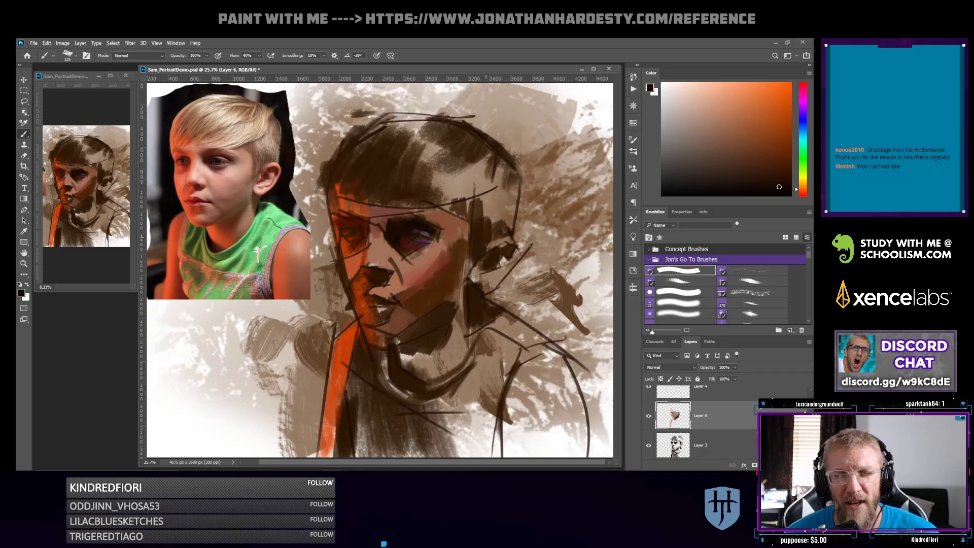
Pick a muted reddish brown, sample the dark brown at the near eye's inner corner, and enlarge the brush
left_click(733, 132)
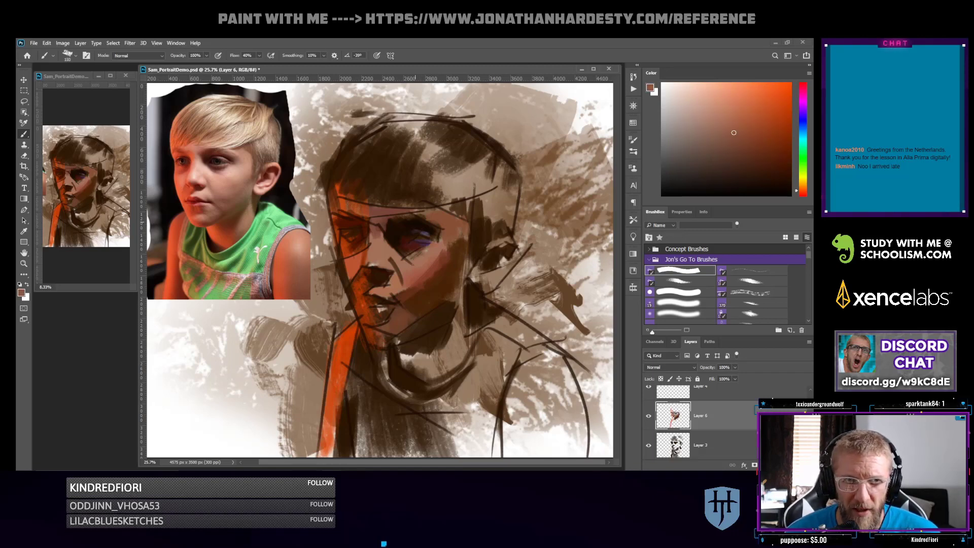
left_click(391, 233, "alt")
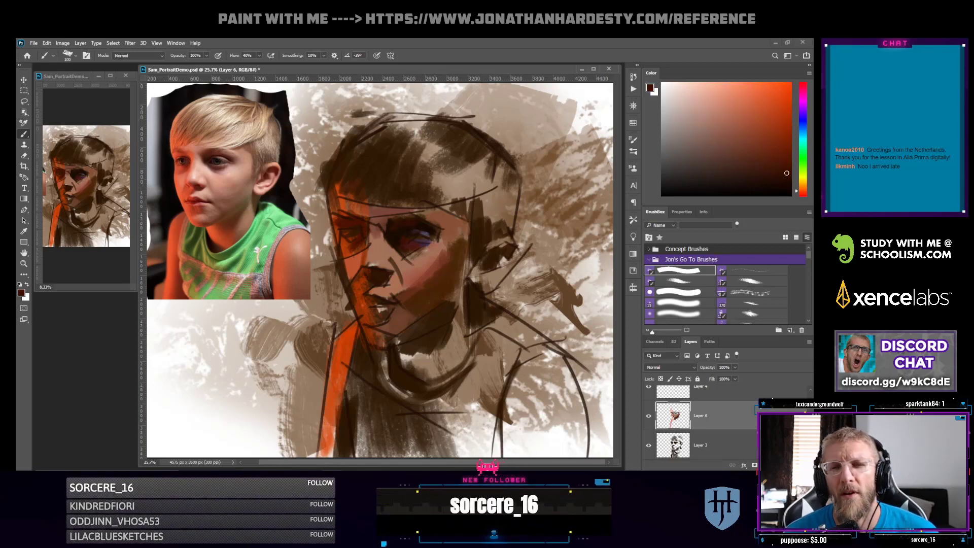
key("bracketright")
key("bracketright")
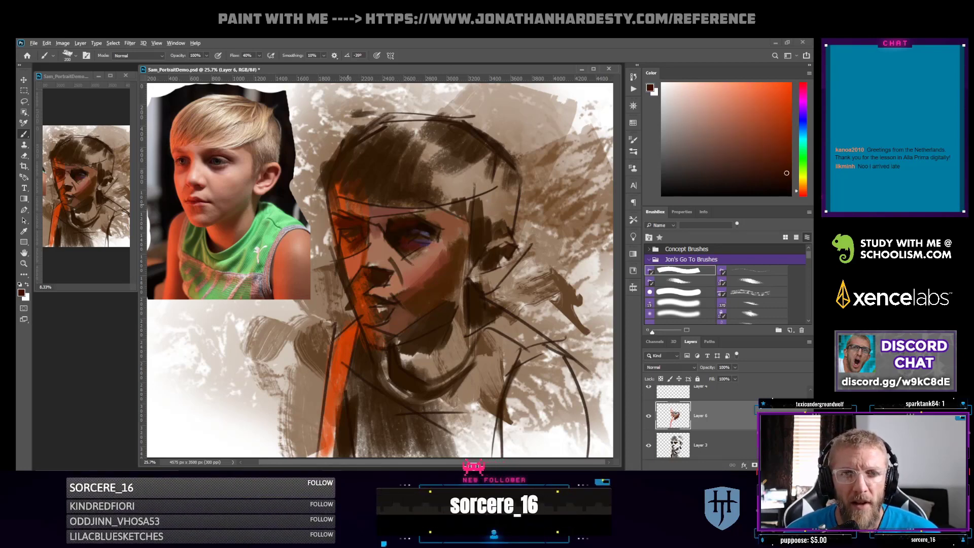
Sample the orange on the face, shift the colour to a pale blond yellow, and paint the light area across the top of the hair
left_click(353, 201, "alt")
key("bracketright")
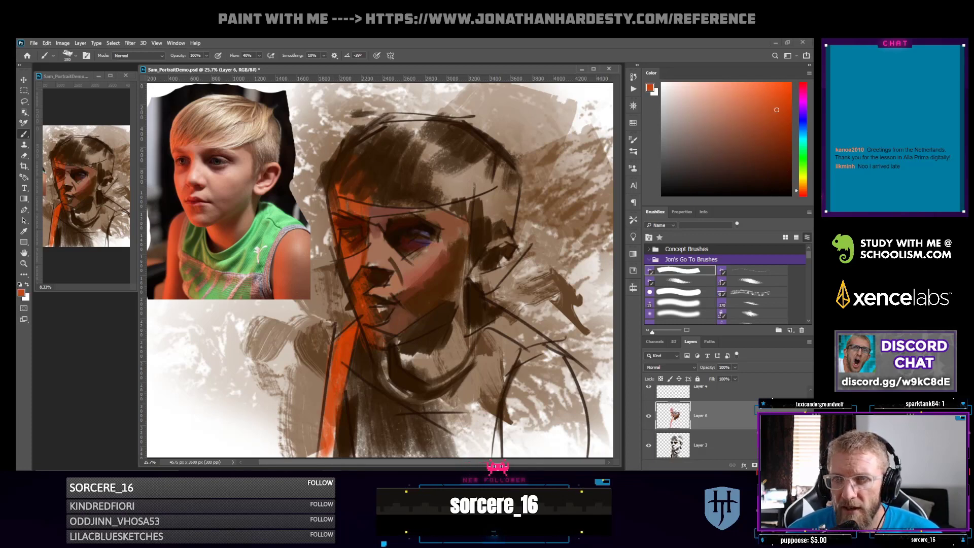
left_click_drag(803, 189, 803, 183)
left_click(733, 96)
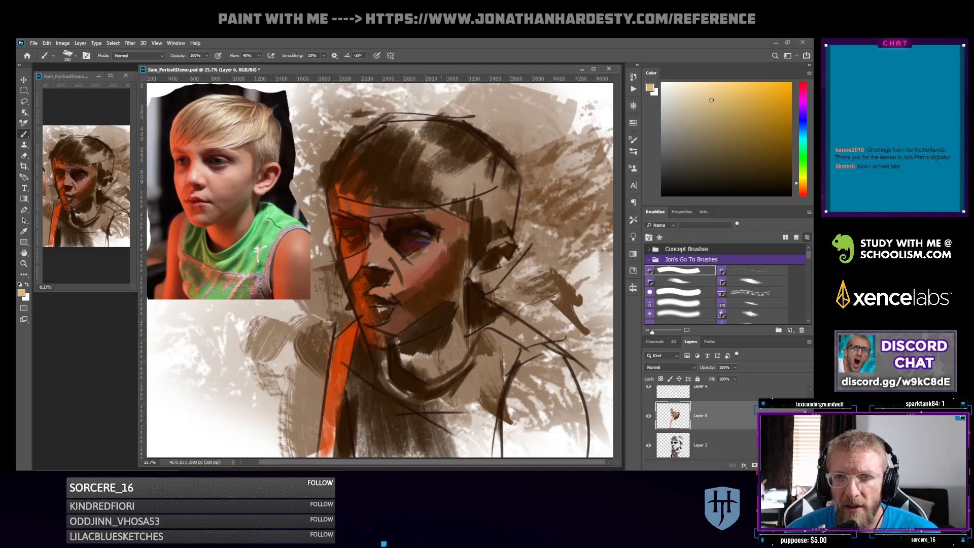
mouse_move(435, 139)
left_mouse_down()
mouse_move(409, 163)
mouse_move(466, 212)
mouse_move(479, 187)
mouse_move(395, 127)
left_mouse_up()
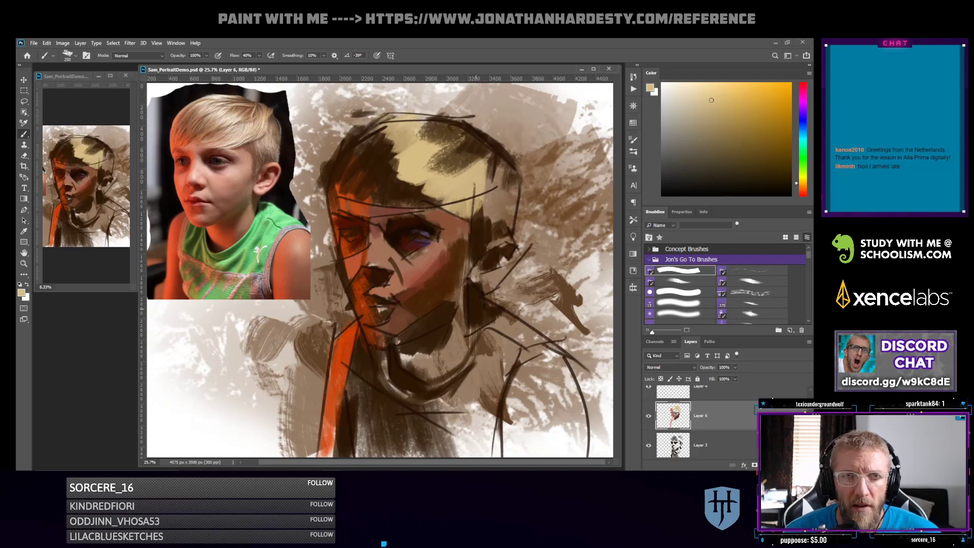
Reduce the brush and paint sampled dark brown under the jaw, adding a dark reddish brown to the neck shadow
key("bracketleft")
key("bracketleft")
key("bracketleft")
left_click(425, 324, "alt")
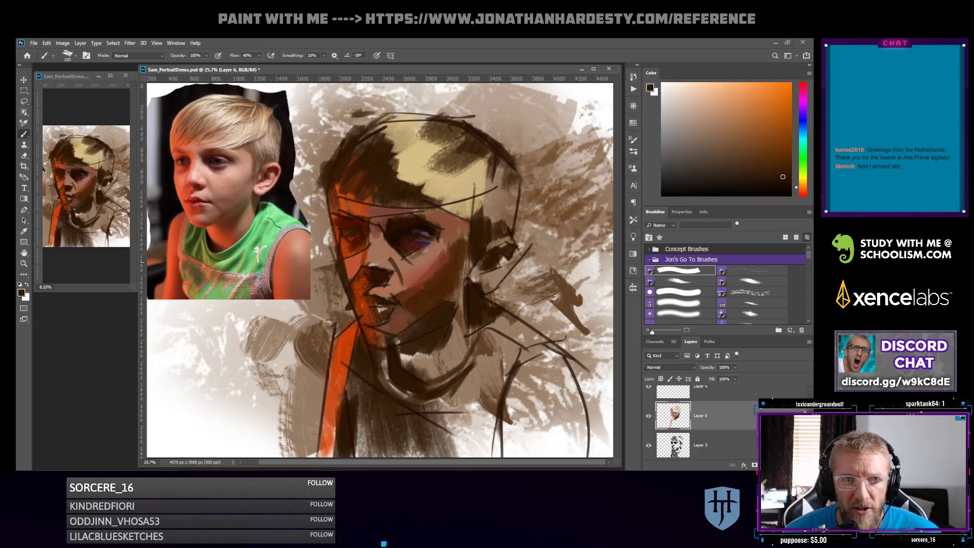
left_click_drag(412, 333, 442, 331)
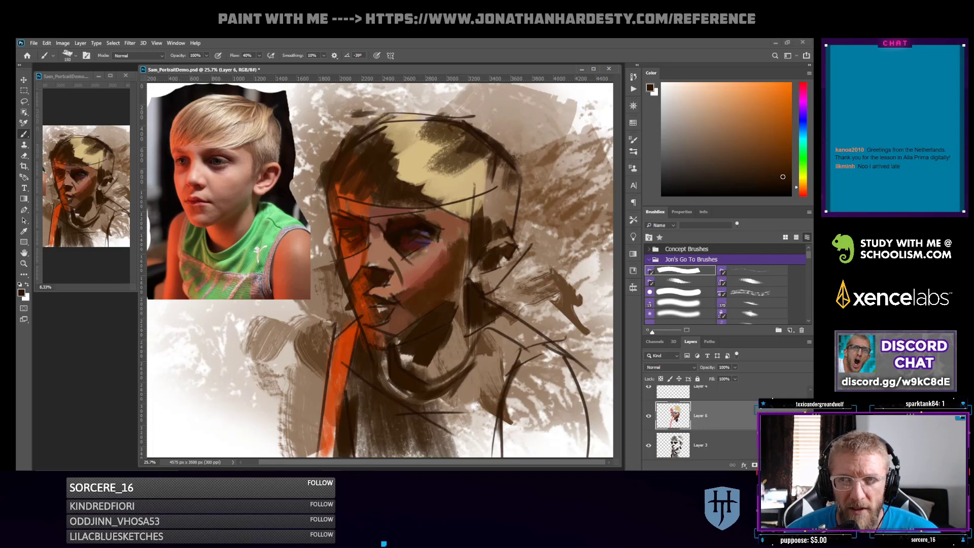
left_click(409, 351, "alt")
left_click(419, 343, "alt")
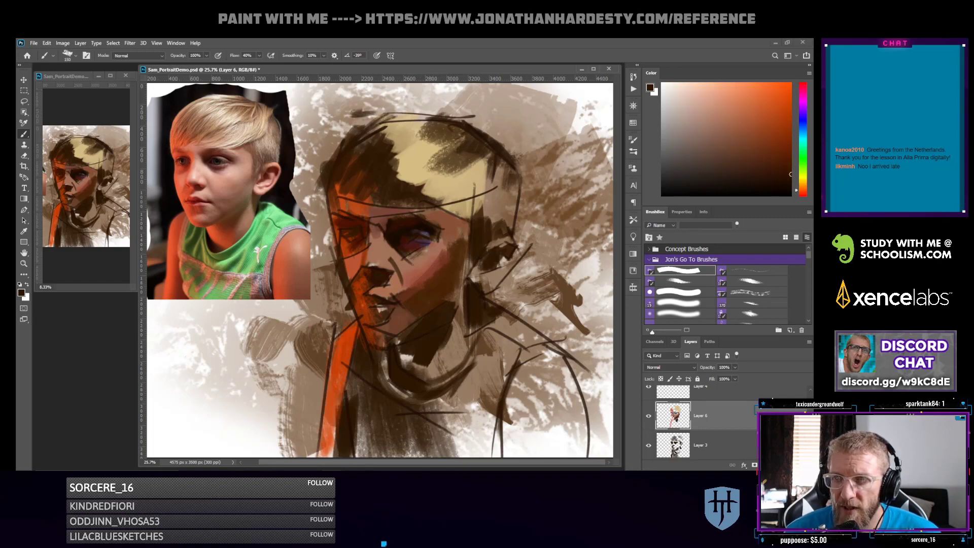
left_click_drag(418, 355, 438, 331)
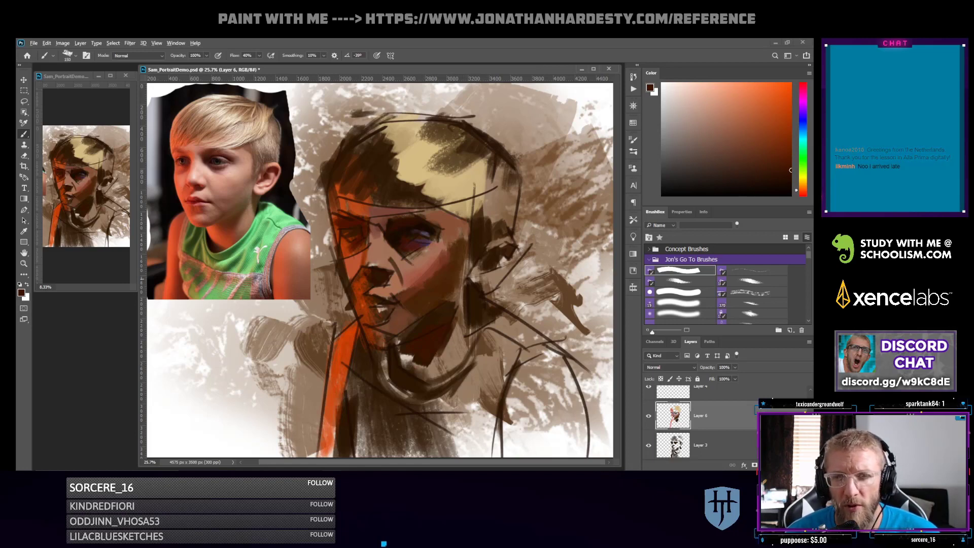
Sample the muted reddish skin tone near the jaw and paint it down the lit side of the neck
left_click(438, 295, "alt")
key("[")
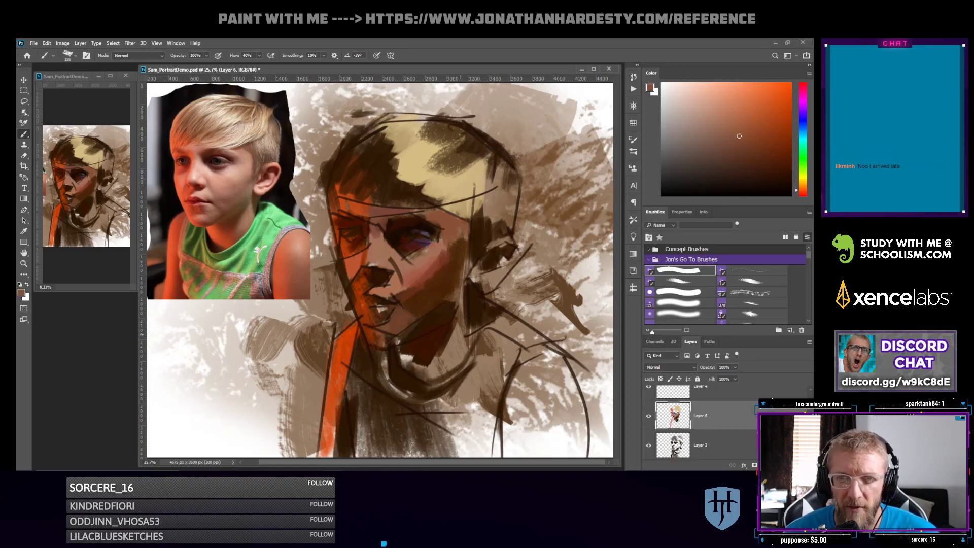
left_click_drag(456, 322, 449, 367)
left_click_drag(464, 298, 463, 327)
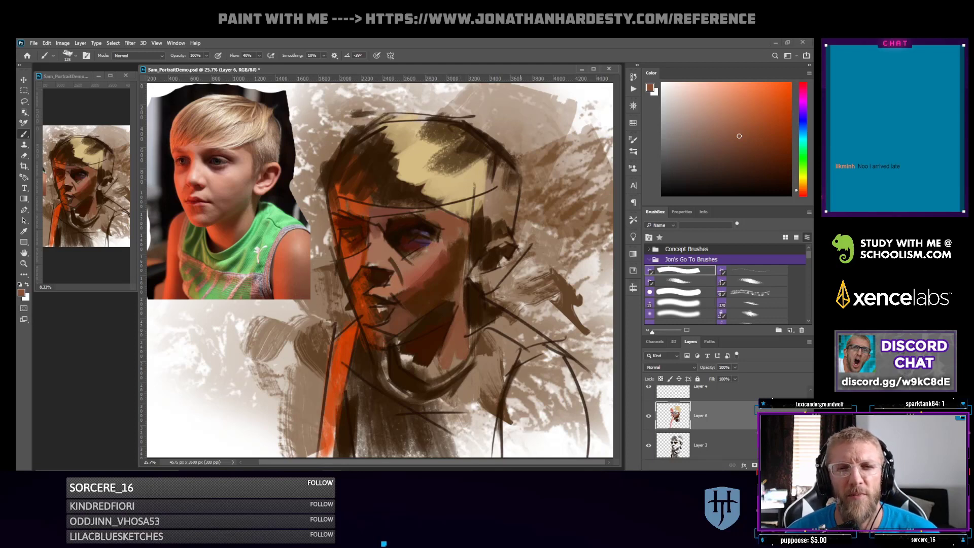
Mix a golden brown from the hair colour and add golden brown and pale blond strokes to the hair above the ear
left_click(497, 201, "alt")
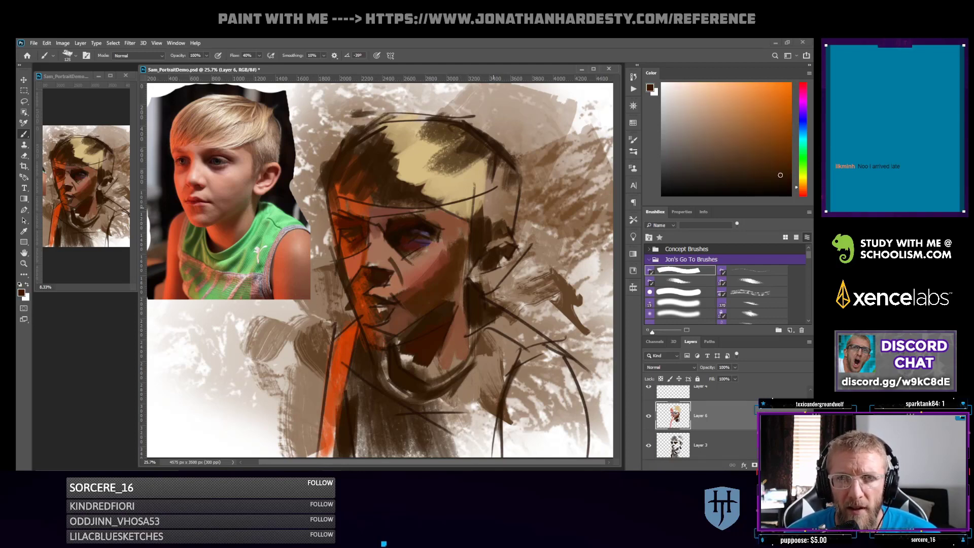
left_click(498, 209, "alt")
key("[")
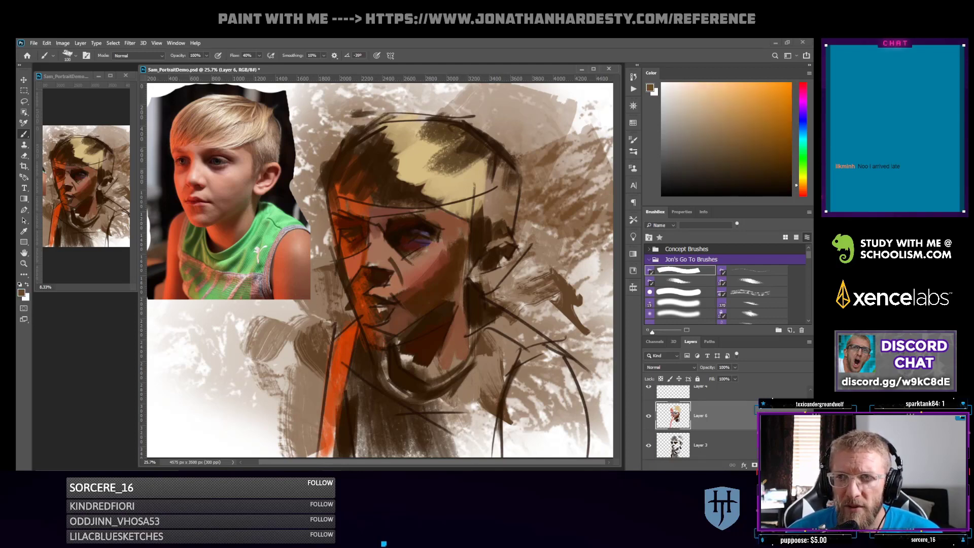
left_click(767, 147)
left_click_drag(491, 186, 490, 209)
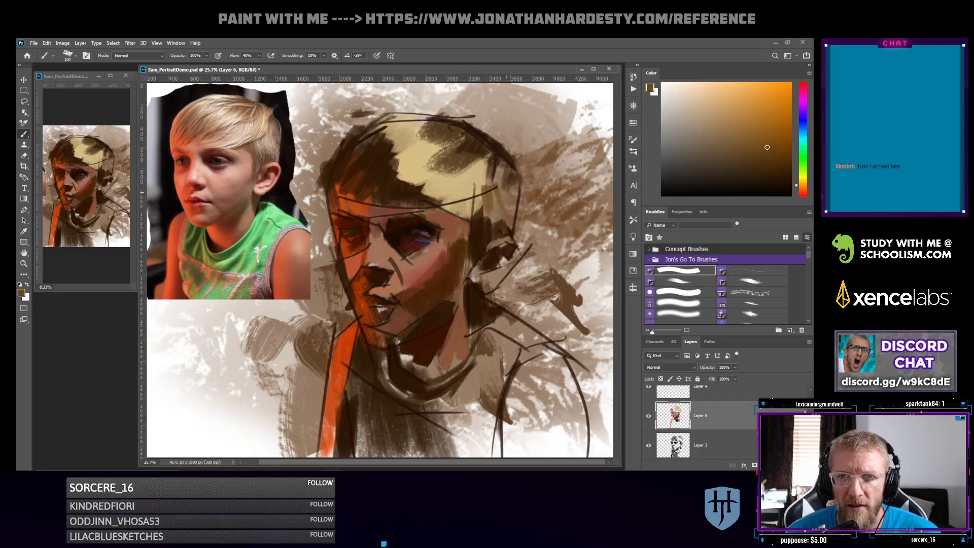
left_click(498, 199, "alt")
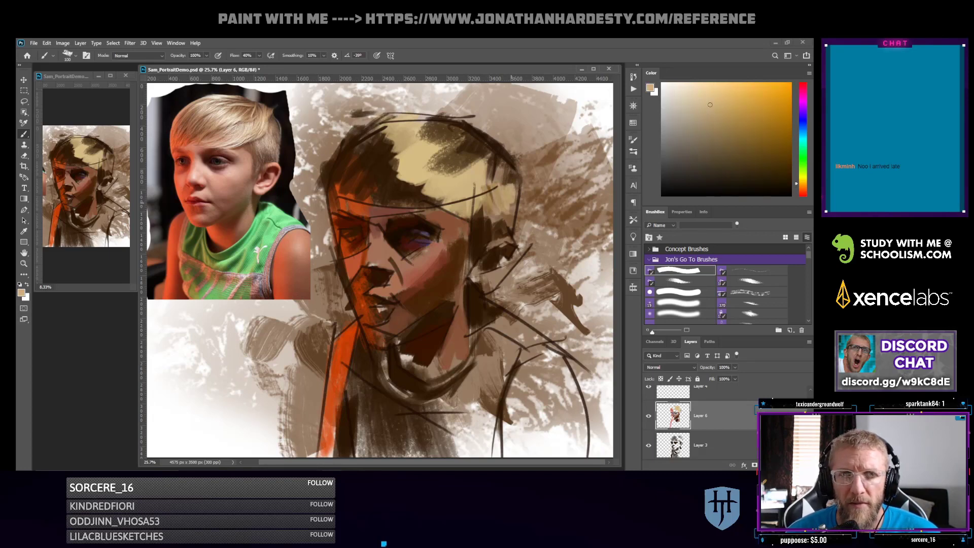
Paint warm dark brown over the back of the hair with a larger brush, resample the brown there, and shrink the brush
left_click(491, 183, "alt")
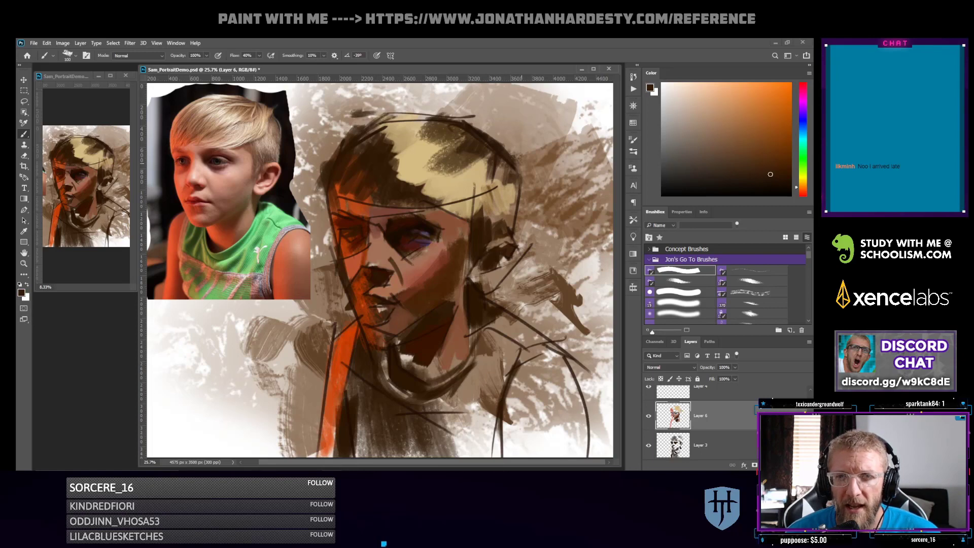
key("bracketright")
key("bracketright")
key("bracketright")
left_click_drag(500, 162, 507, 211)
left_click(500, 173, "alt")
key("bracketleft")
key("bracketleft")
key("bracketleft")
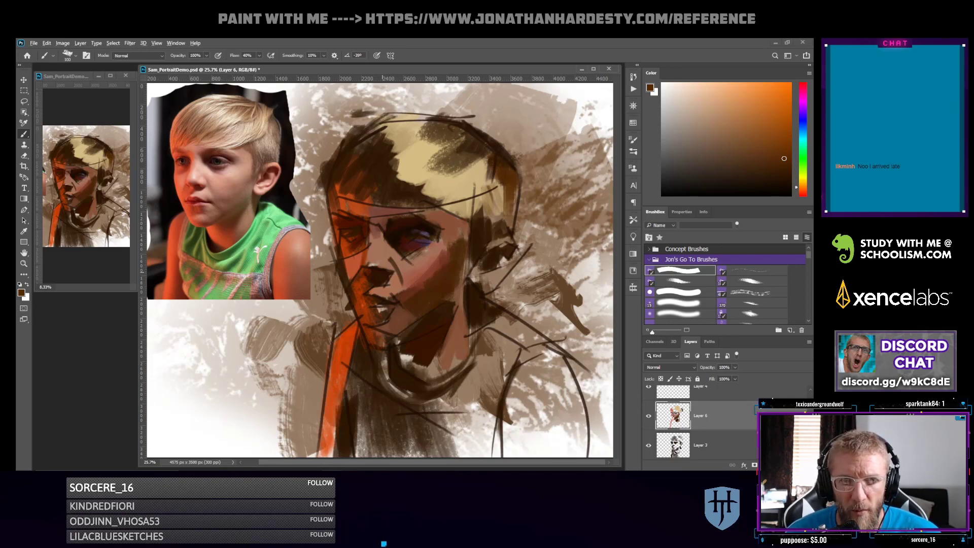
key("bracketleft")
key("bracketleft")
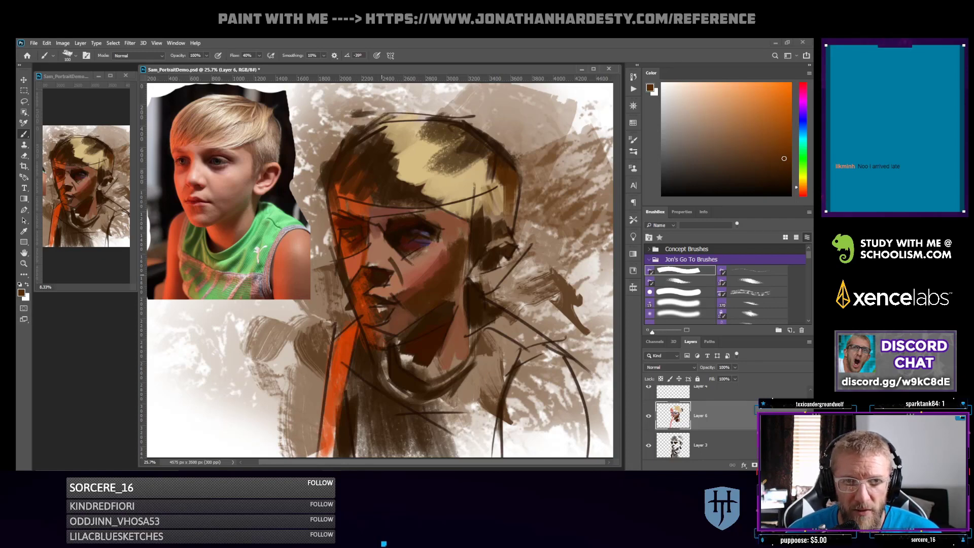
Sample the skin tone on the nose, shift it to a muted purple for the nose tip, and darken the purple
key("bracketright")
left_click(373, 260, "alt")
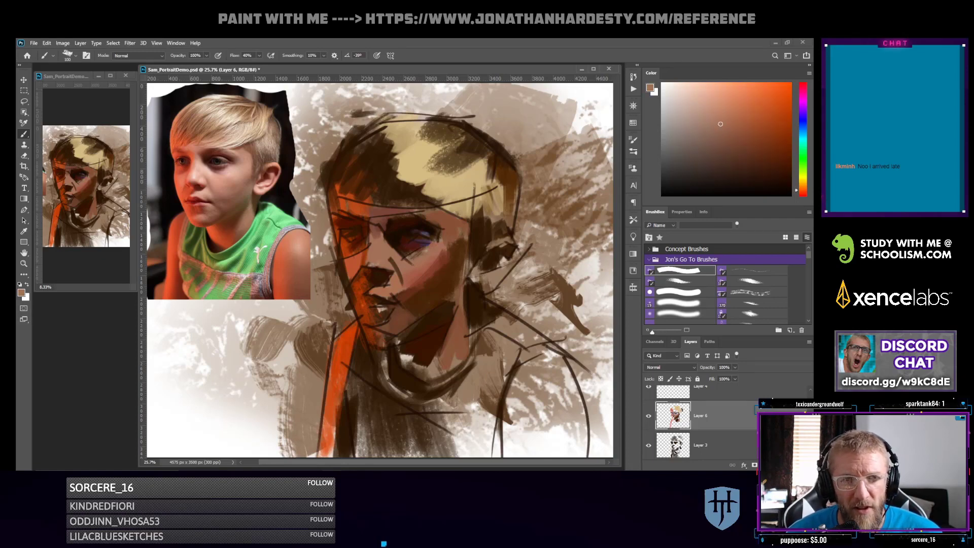
left_click(803, 109)
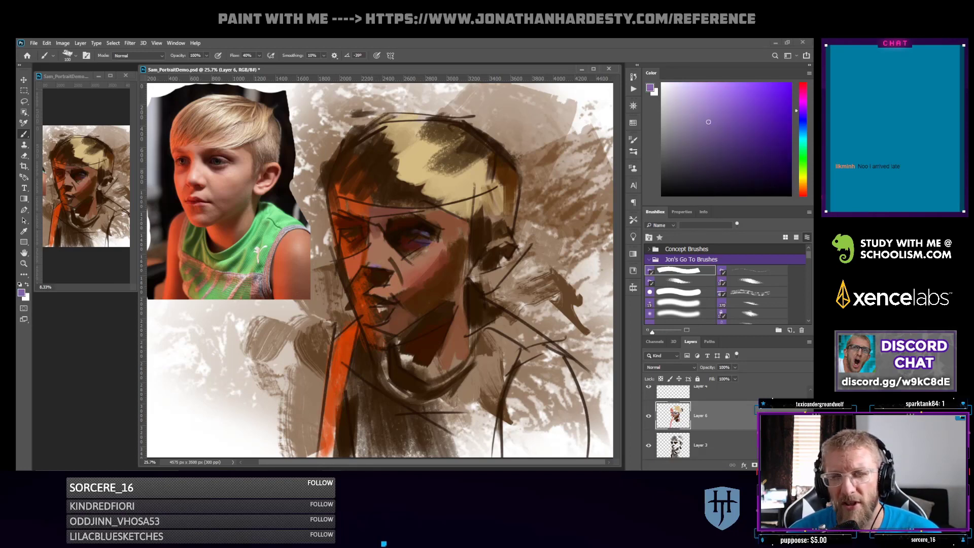
left_click(724, 144)
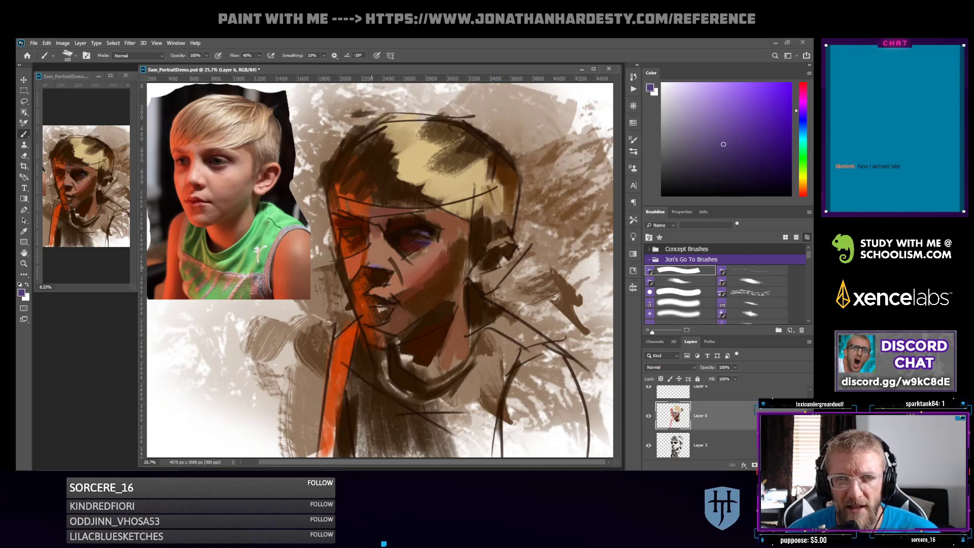
Tone down the purple on the nose with a darkened reddish brown from the cheek and an orange-brown from the far side
left_click(416, 275, "alt")
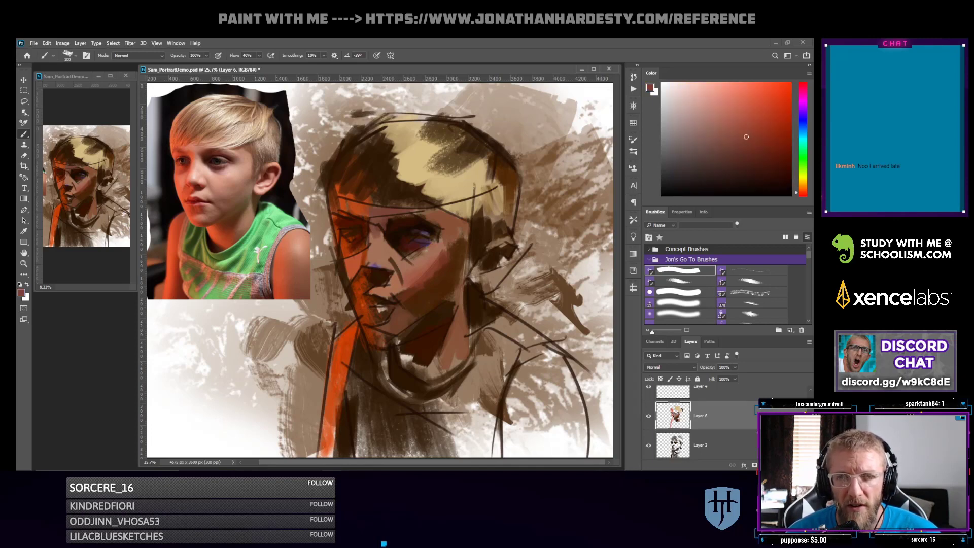
left_click(752, 146)
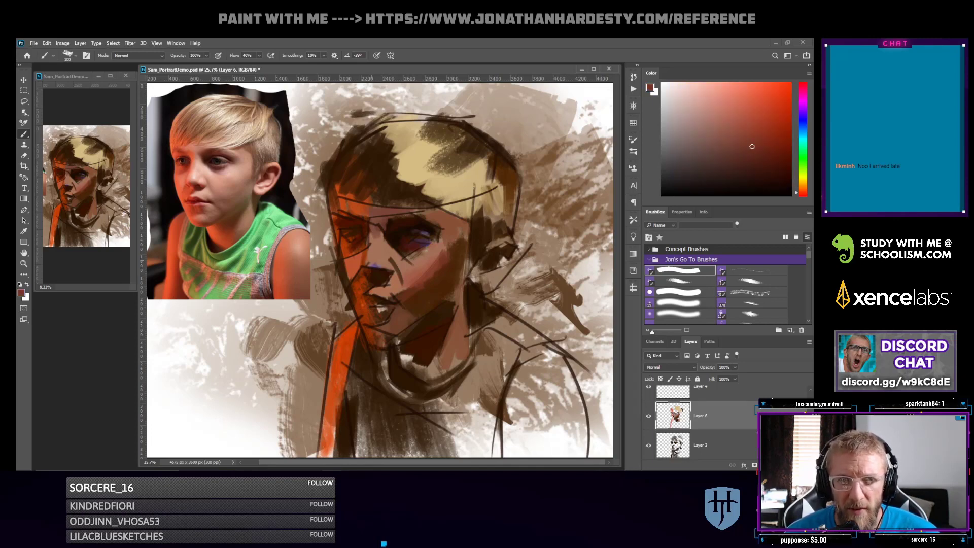
left_click(359, 254, "alt")
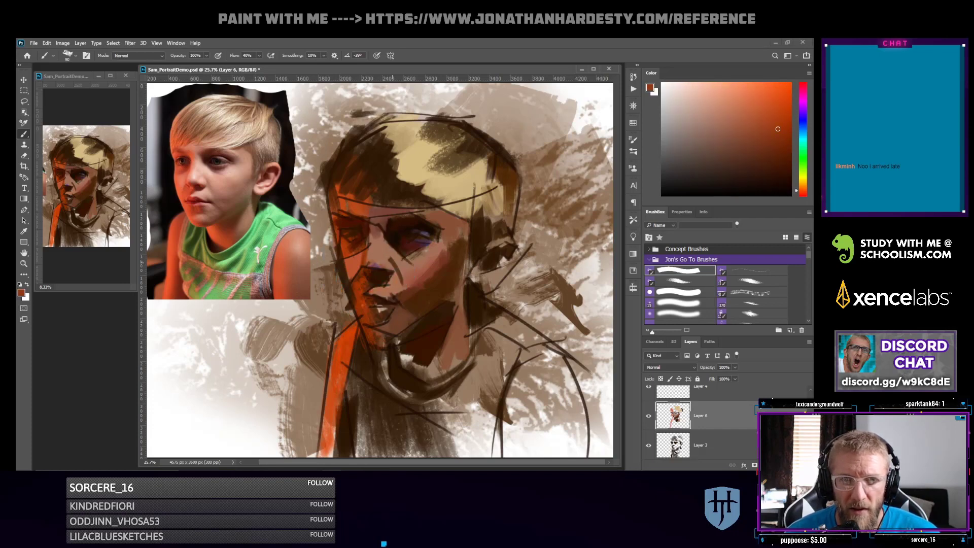
left_click(376, 266, "alt")
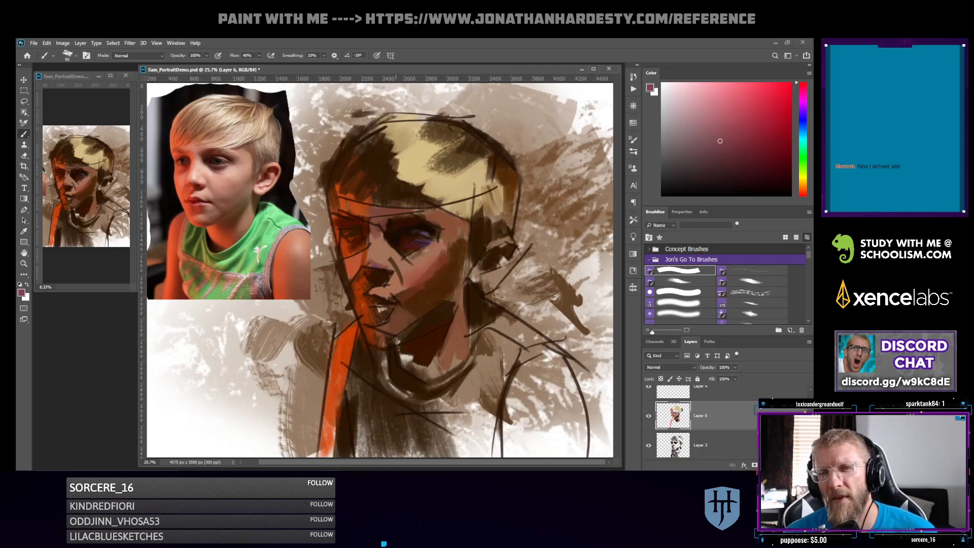
Adjust the brush size, mix a muted red from the sampled nose colour, and paint the upper lip
key("bracketleft")
key("bracketright")
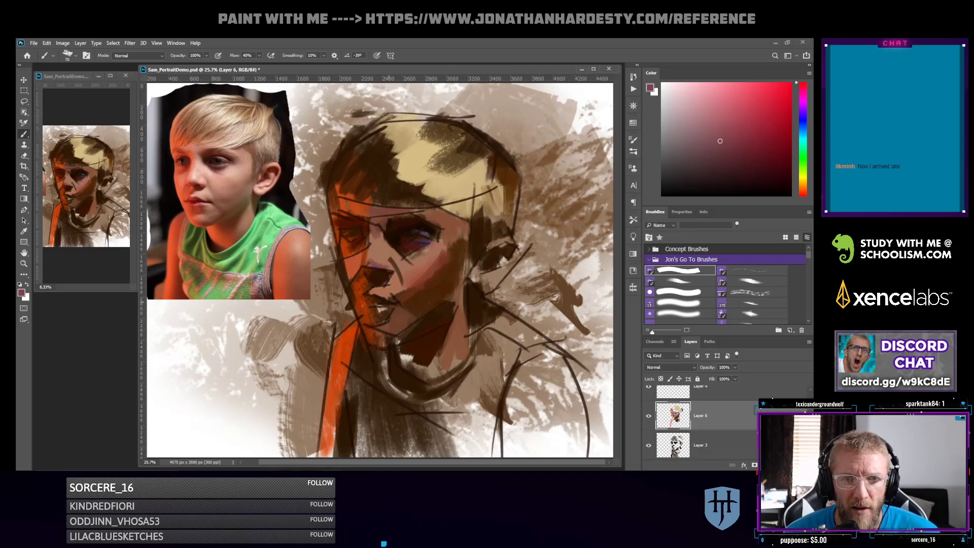
left_click(759, 151)
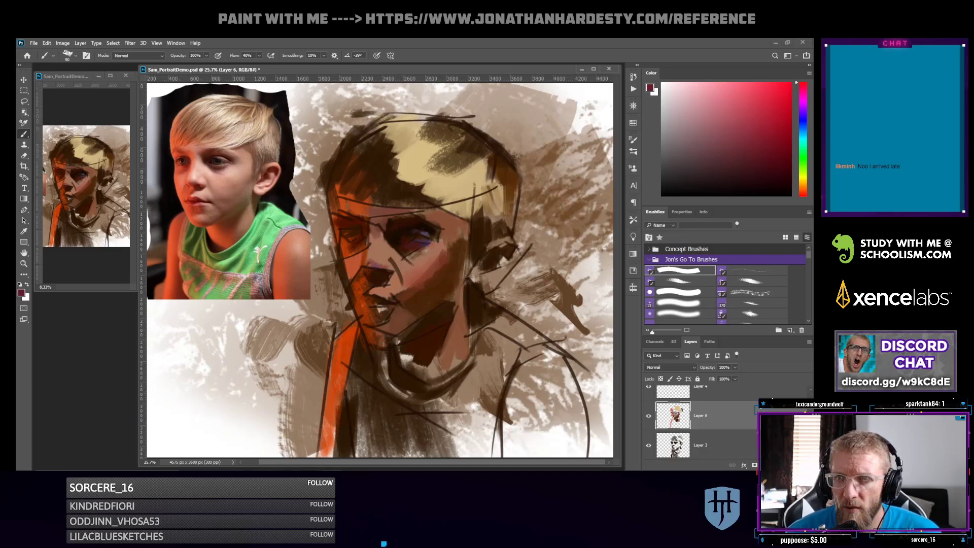
left_click(803, 194)
left_click(774, 152)
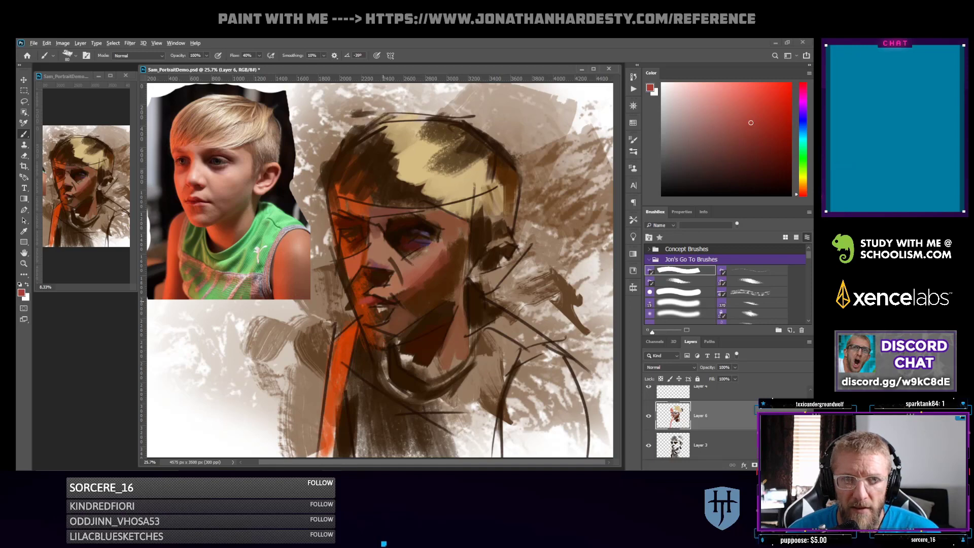
Sample the near-black brown under the nose and paint the dark line of the mouth with a smaller brush
left_click(377, 278, "alt")
key("bracketleft")
left_click_drag(387, 298, 367, 297)
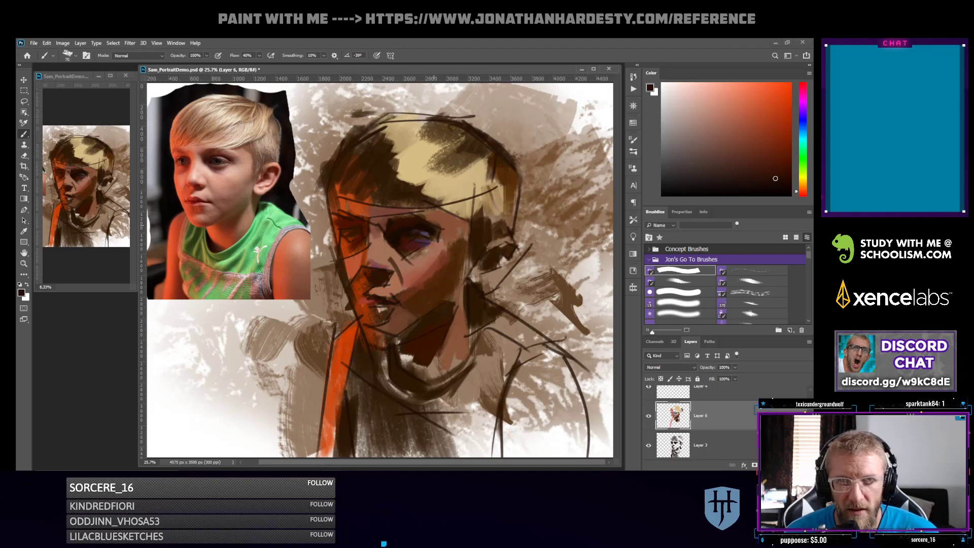
Sample the hair's warm brown, enlarge the brush, and paint brighter orange-brown strokes through the shadowed top and back of the hair
left_click(503, 174, "alt")
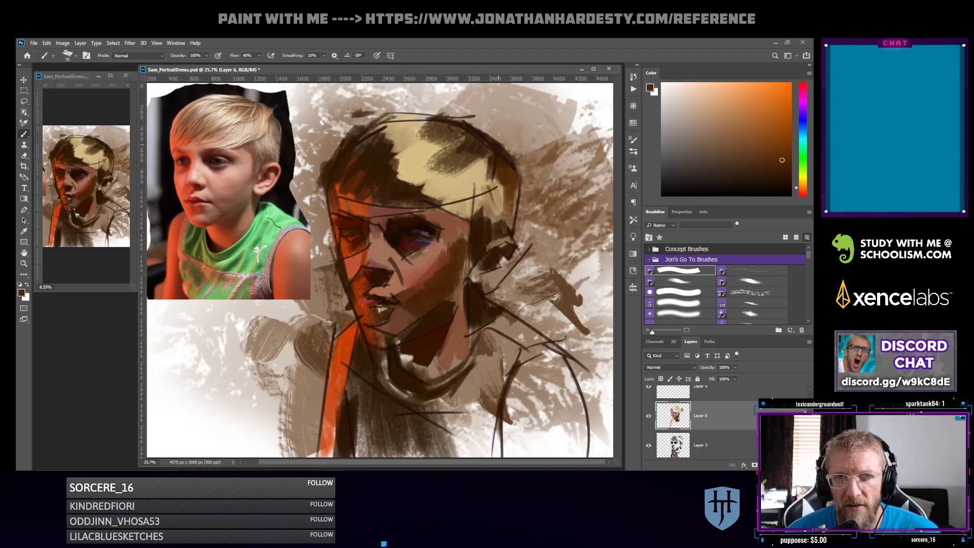
key("bracketright")
key("bracketright")
left_click_drag(442, 134, 451, 133)
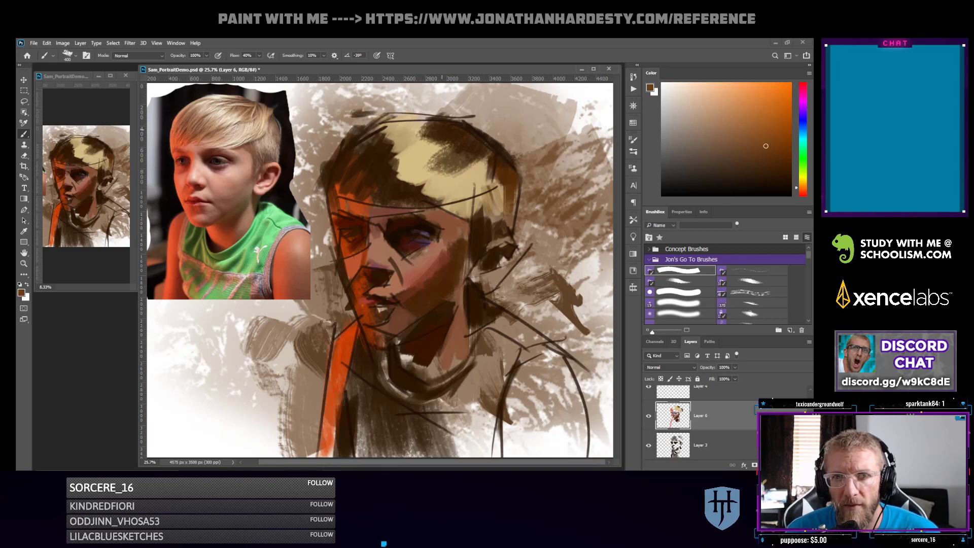
left_click_drag(423, 136, 499, 172)
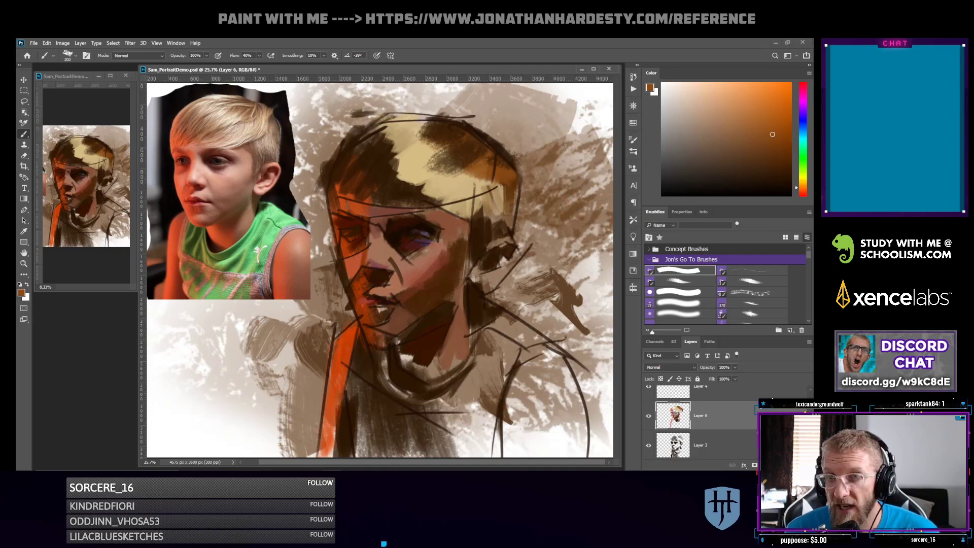
Mix a bright green for the shirt at the near shoulder, lighten it, and extend it across the chest below the collar
left_click_drag(802, 179, 803, 160)
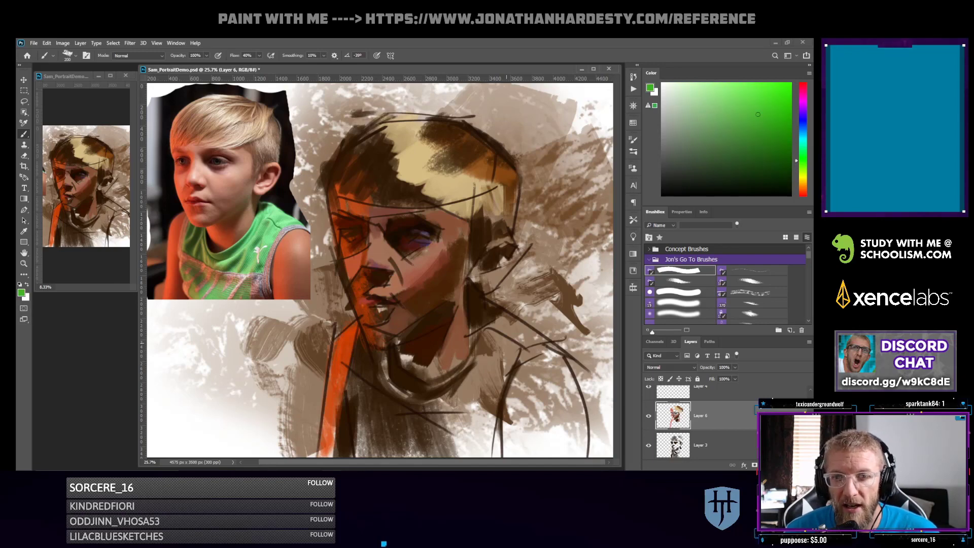
left_click_drag(496, 335, 476, 382)
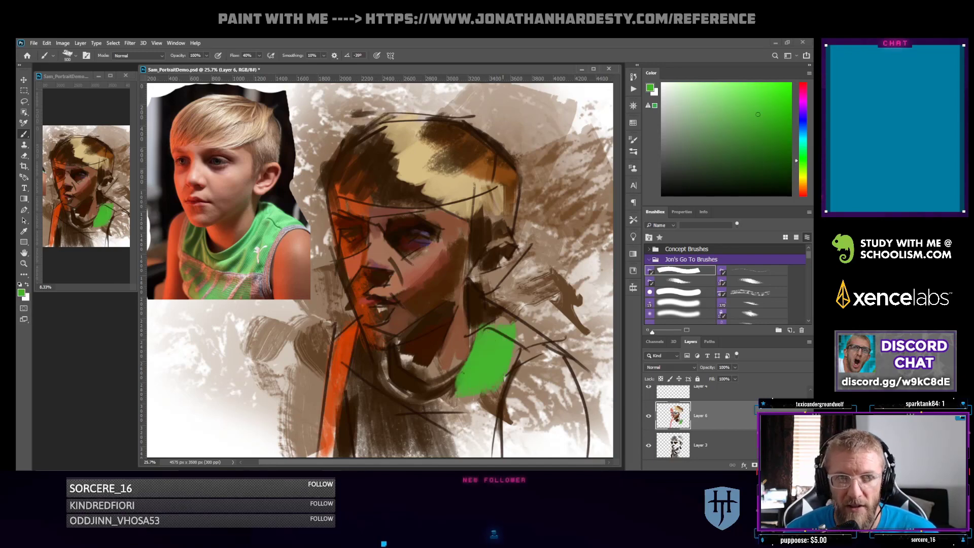
left_click(740, 103)
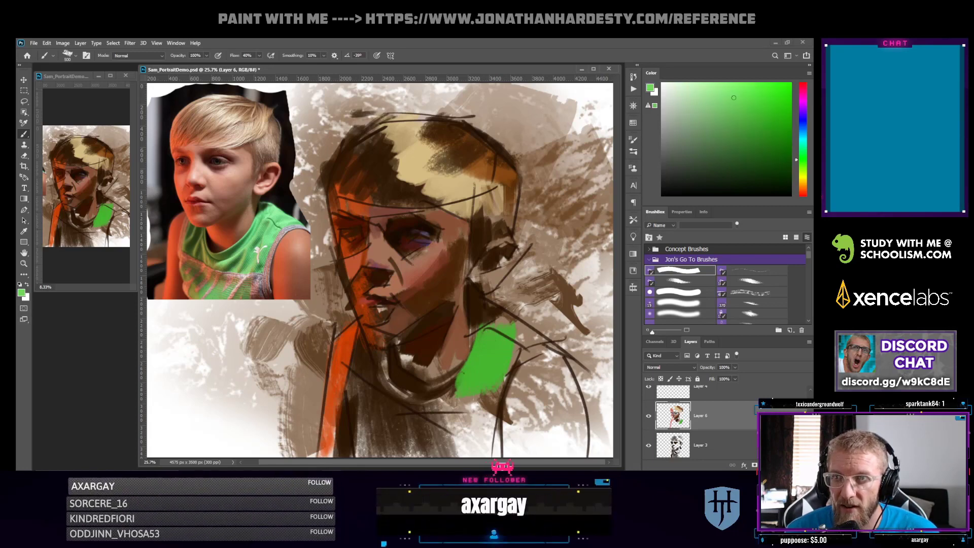
left_click_drag(495, 347, 469, 385)
key("bracketleft")
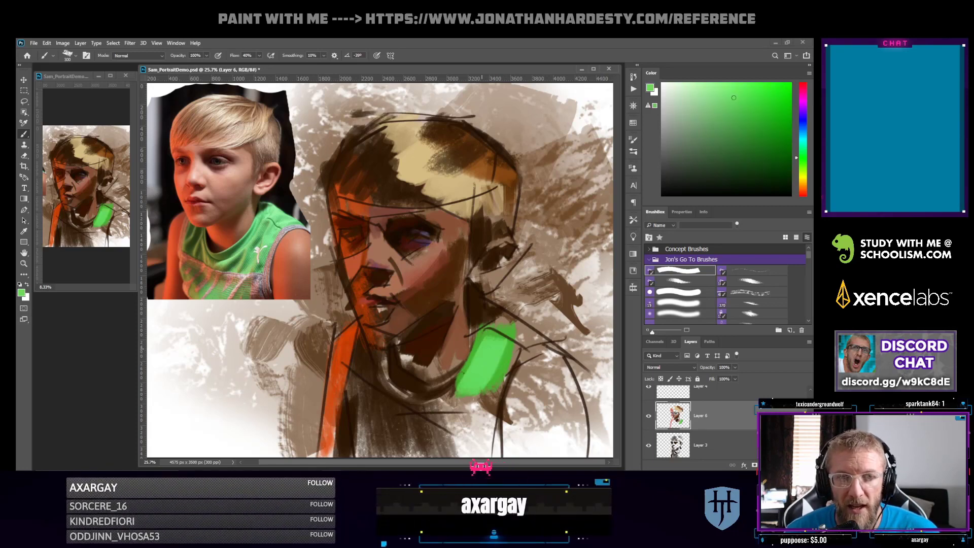
mouse_move(473, 351)
left_mouse_down()
mouse_move(451, 383)
mouse_move(489, 407)
mouse_move(467, 437)
left_mouse_up()
left_click_drag(461, 432, 430, 404)
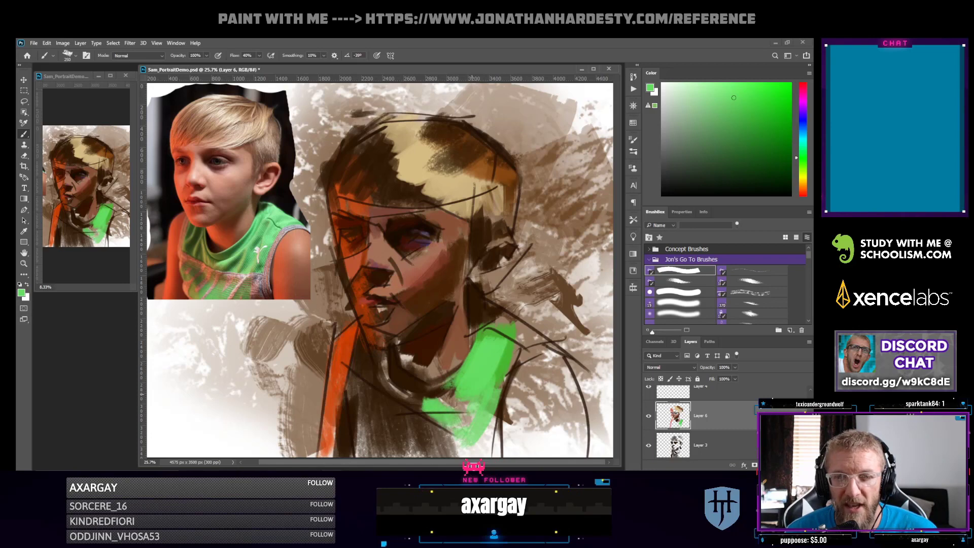
Extend the light green over the near shoulder, then mix a dark olive green and block in the shirt's shadowed far side
mouse_move(499, 335)
left_mouse_down()
mouse_move(527, 317)
mouse_move(547, 346)
left_mouse_up()
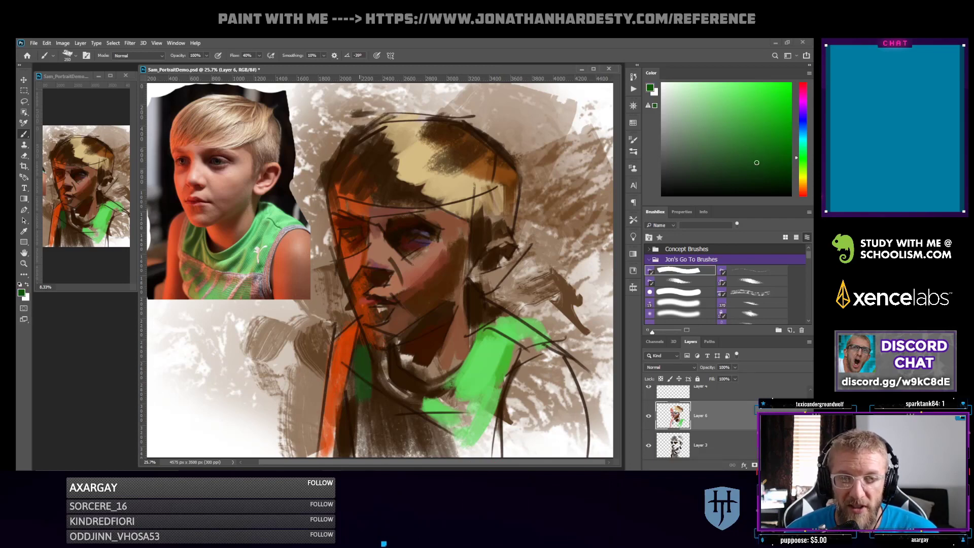
left_click(802, 169)
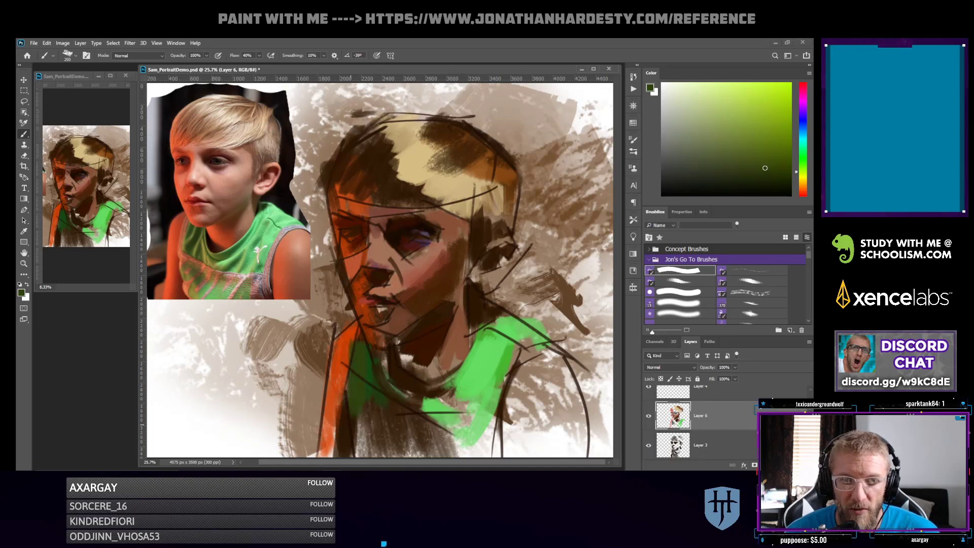
left_click_drag(357, 396, 441, 420)
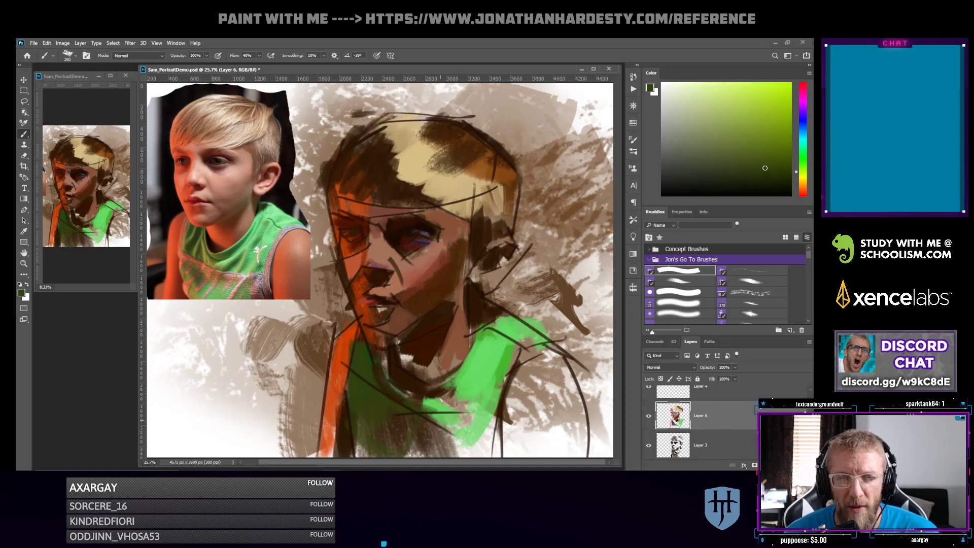
Paint a saturated blue and an orange-brown test swatch beside the head, and place the same grey in the centre of each
mouse_move(563, 211)
left_mouse_down()
mouse_move(553, 289)
mouse_move(576, 278)
left_mouse_up()
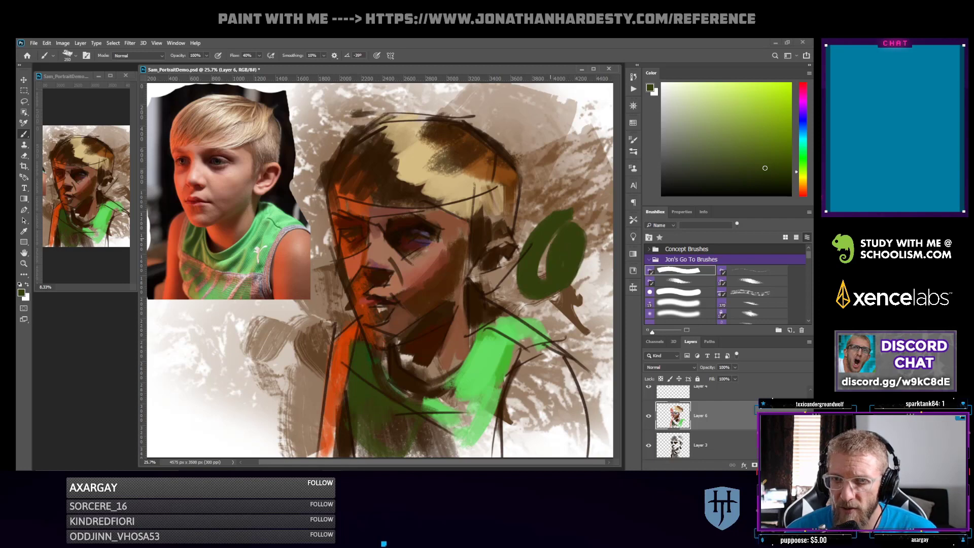
key("ctrl+z")
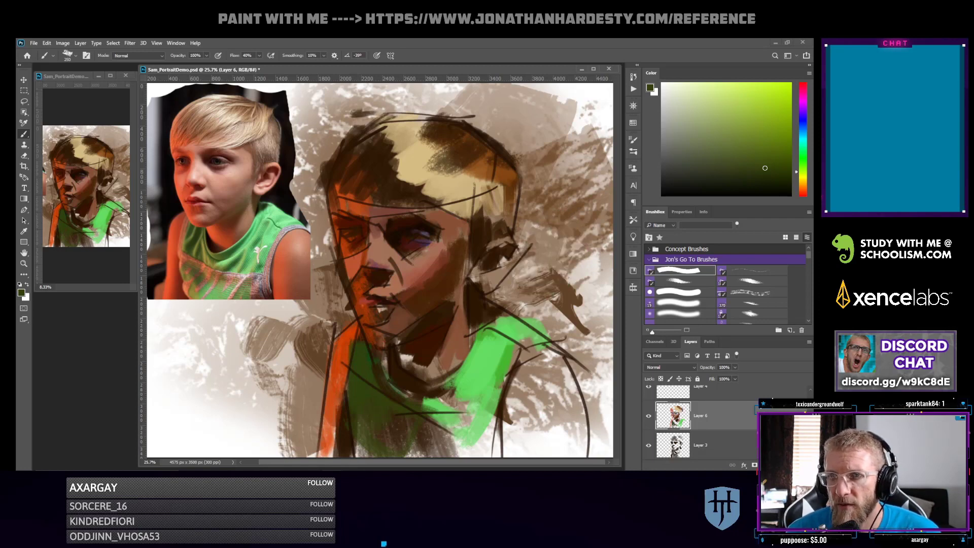
left_click(803, 129)
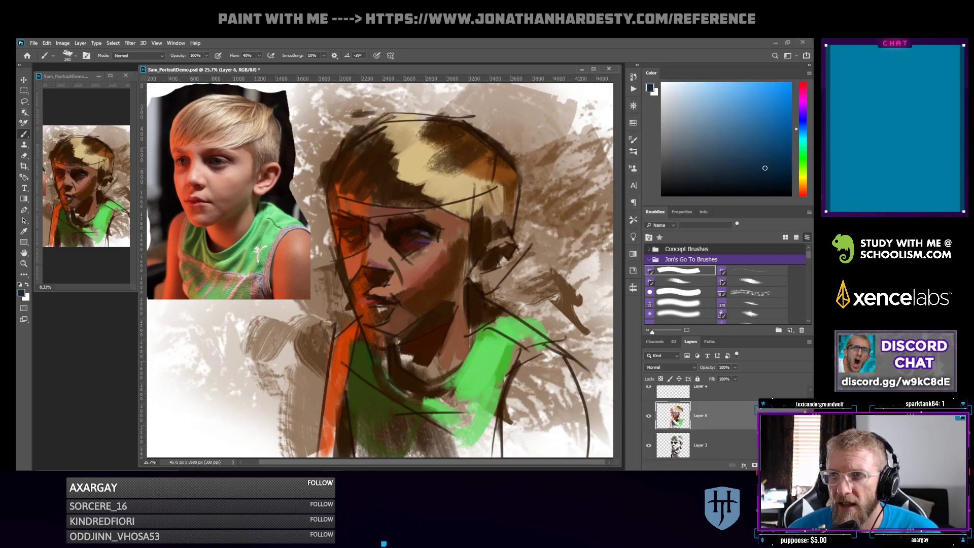
left_click_drag(803, 129, 803, 125)
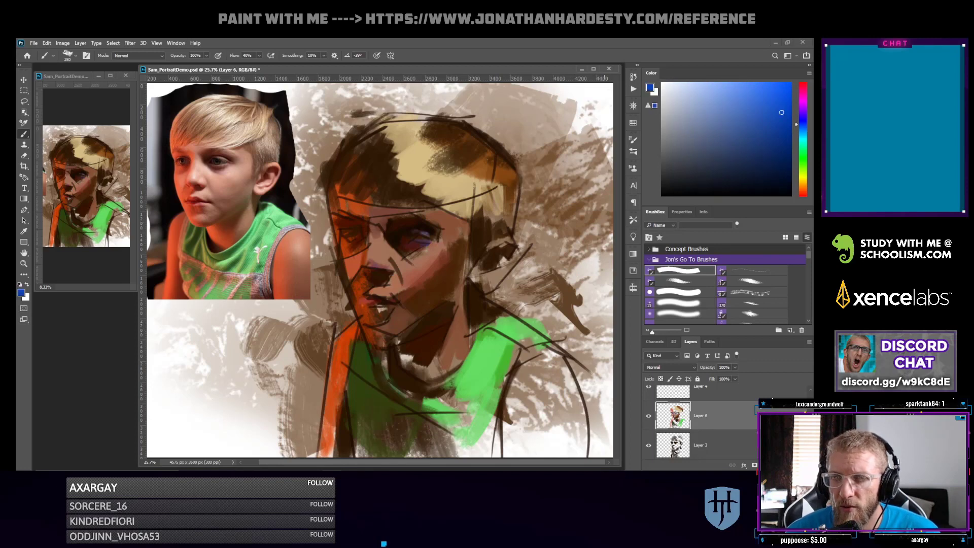
mouse_move(578, 195)
left_mouse_down()
mouse_move(533, 208)
mouse_move(518, 244)
mouse_move(568, 244)
mouse_move(581, 213)
left_mouse_up()
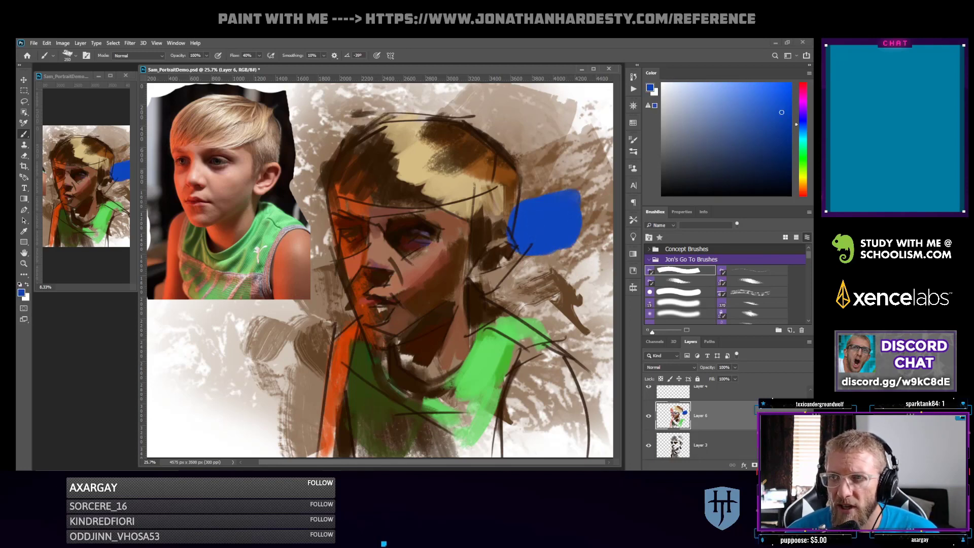
left_click(803, 184)
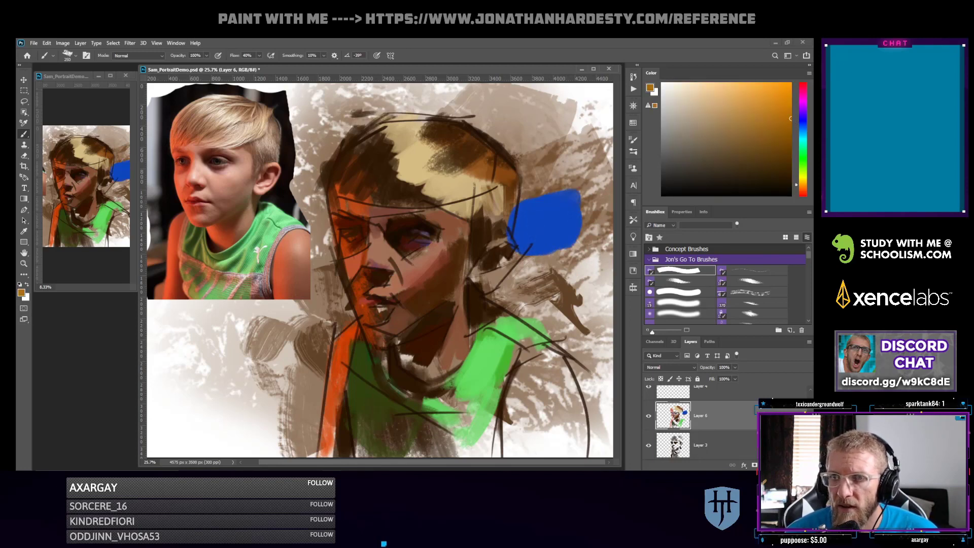
mouse_move(571, 269)
left_mouse_down()
mouse_move(550, 324)
mouse_move(579, 278)
left_mouse_up()
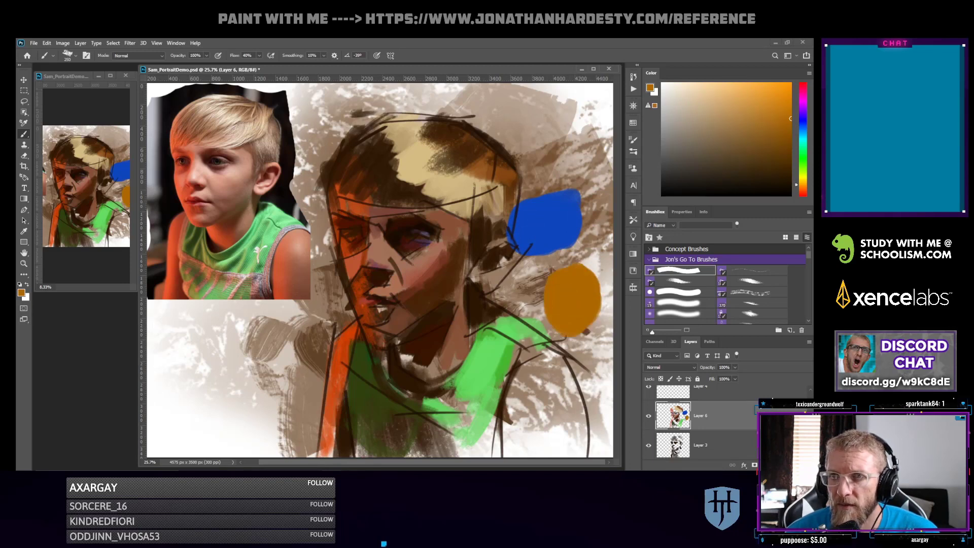
left_click_drag(538, 217, 553, 223)
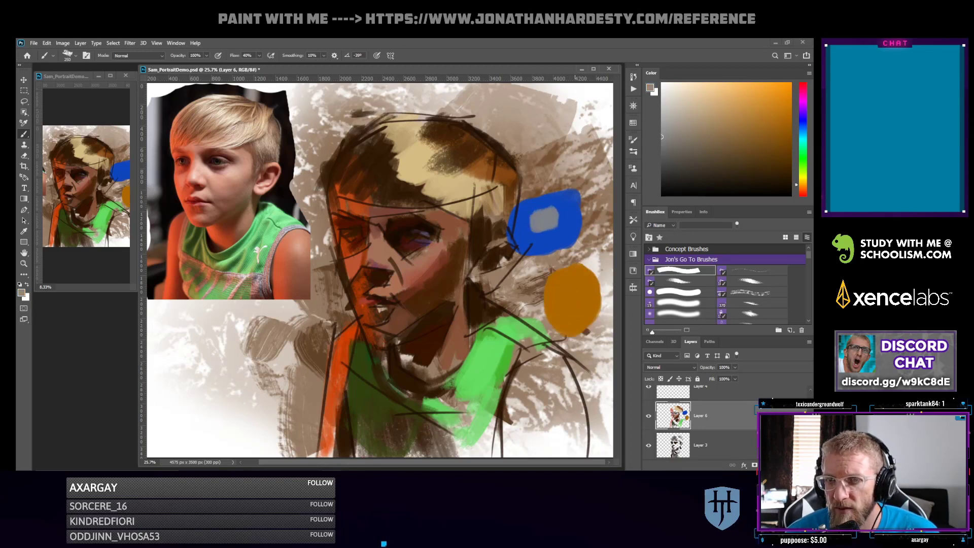
left_click_drag(563, 299, 576, 299)
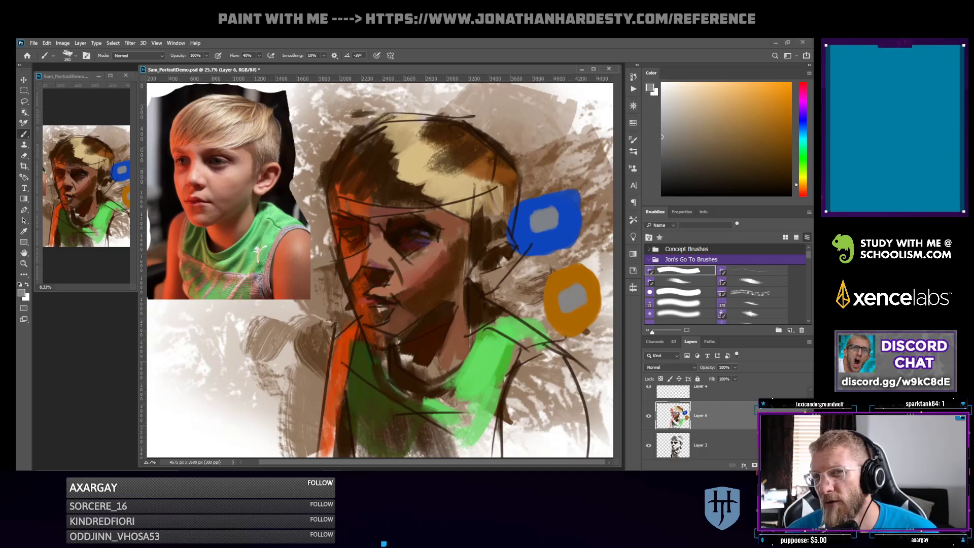
Mark the orange swatch and the link between both grey centres in magenta, and undo the marks
left_click(803, 101)
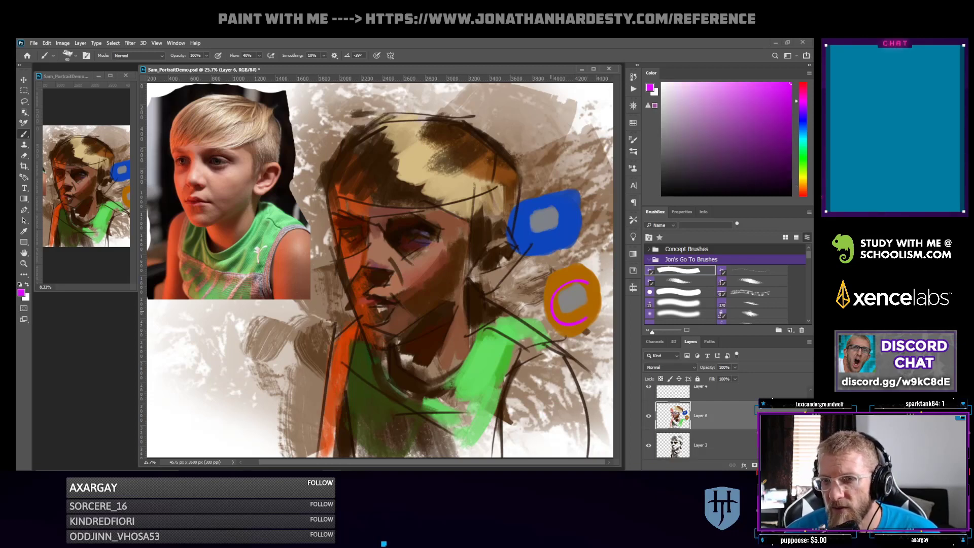
key("ctrl+z")
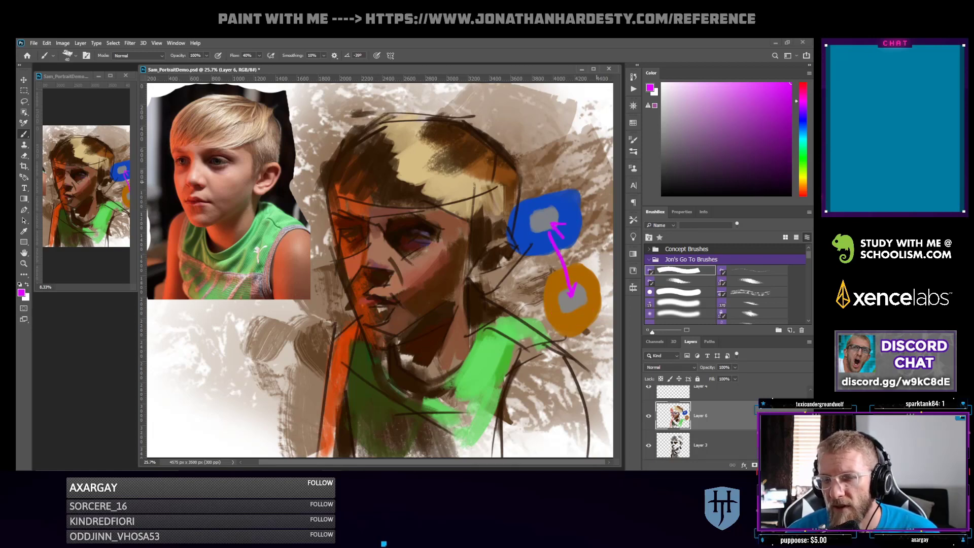
key("ctrl+z")
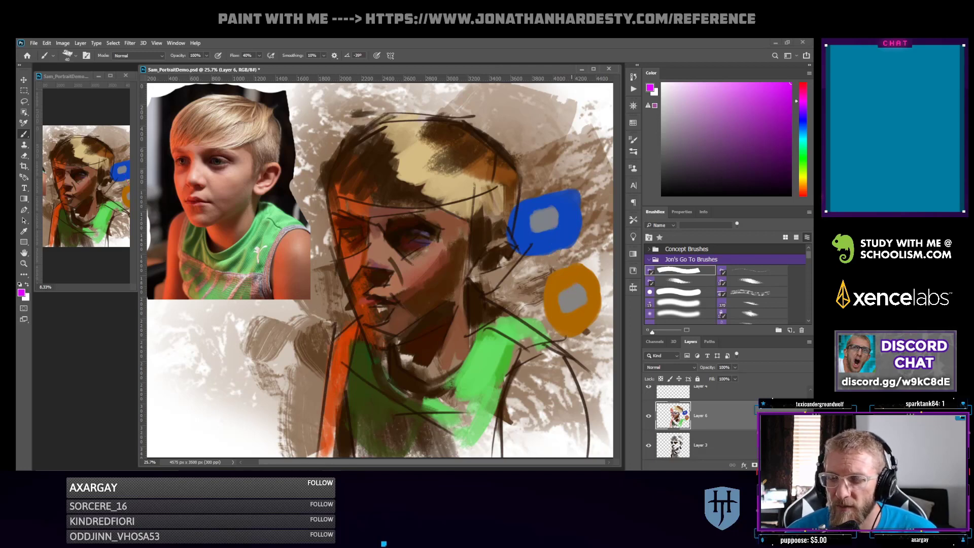
Enlarge the orange and blue test swatches with sampled colours and widen their grey centres
key("bracketright")
key("bracketright")
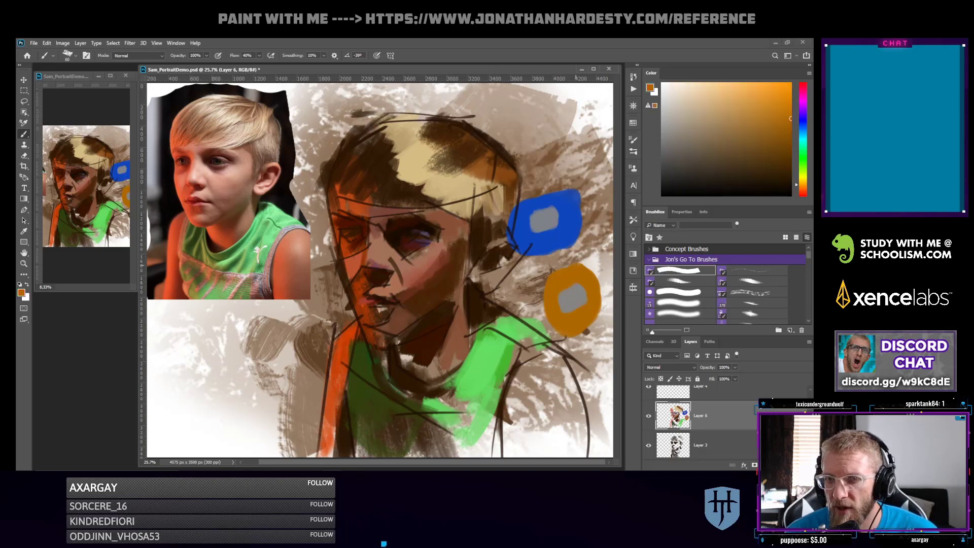
key("bracketright")
mouse_move(568, 273)
left_mouse_down()
mouse_move(555, 323)
mouse_move(539, 292)
mouse_move(569, 264)
mouse_move(547, 271)
left_mouse_up()
left_click(568, 203, "alt")
mouse_move(523, 198)
left_mouse_down()
mouse_move(578, 182)
mouse_move(528, 183)
mouse_move(573, 244)
left_mouse_up()
left_click(546, 218, "alt")
mouse_move(532, 203)
left_mouse_down()
mouse_move(563, 203)
mouse_move(569, 223)
mouse_move(528, 213)
mouse_move(547, 199)
left_mouse_up()
key("ctrl+z")
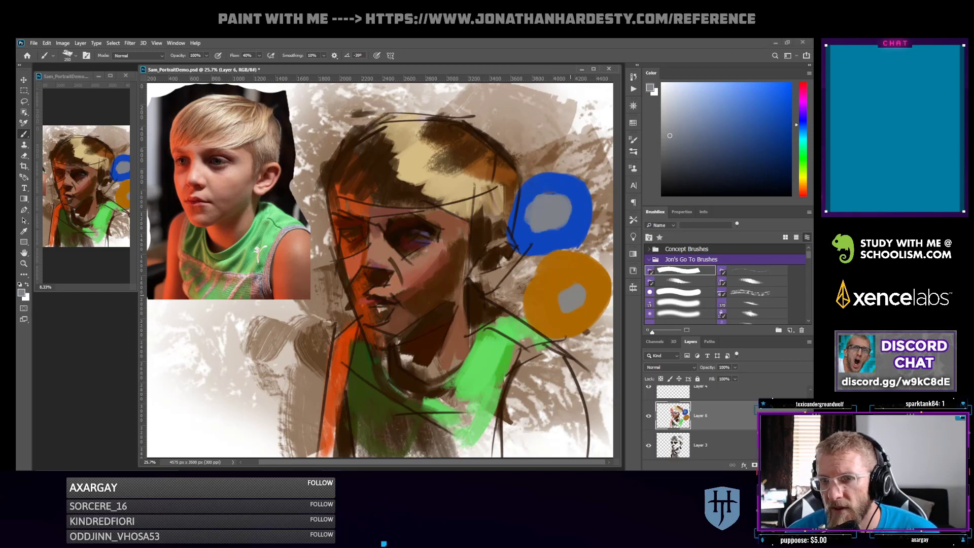
left_click_drag(571, 295, 583, 300)
key("bracketleft")
key("bracketleft")
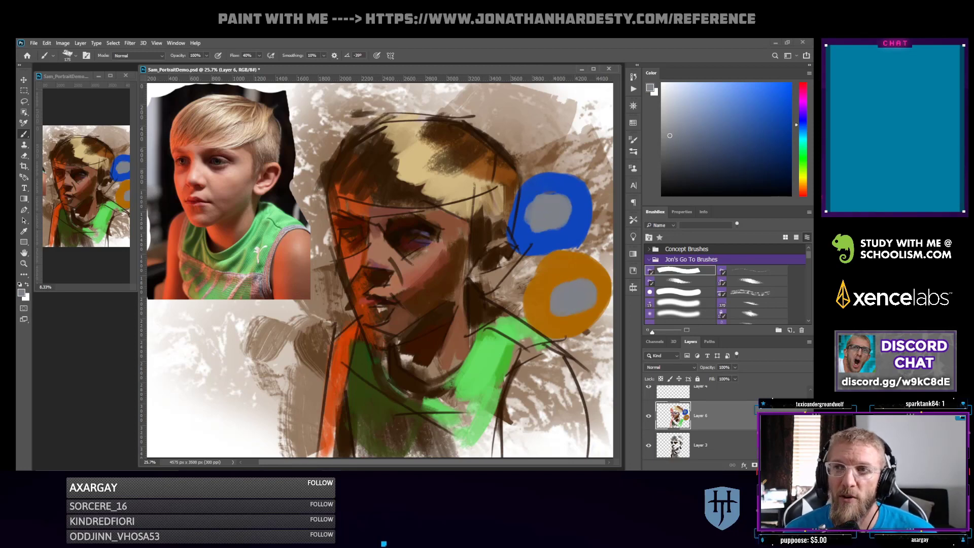
Choose bright magenta, outline both swatches and circle the lower grey centre with a smaller brush, undoing each mark
left_click(803, 98)
left_click(791, 83)
key("bracketleft")
key("bracketleft")
key("bracketleft")
key("bracketleft")
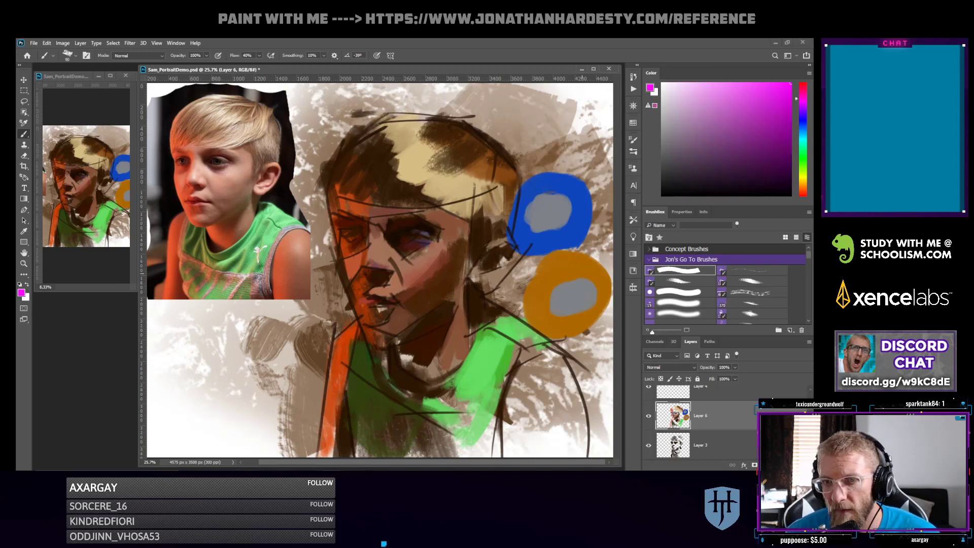
key("bracketright")
mouse_move(543, 189)
left_mouse_down()
mouse_move(578, 346)
mouse_move(508, 284)
mouse_move(527, 218)
left_mouse_up()
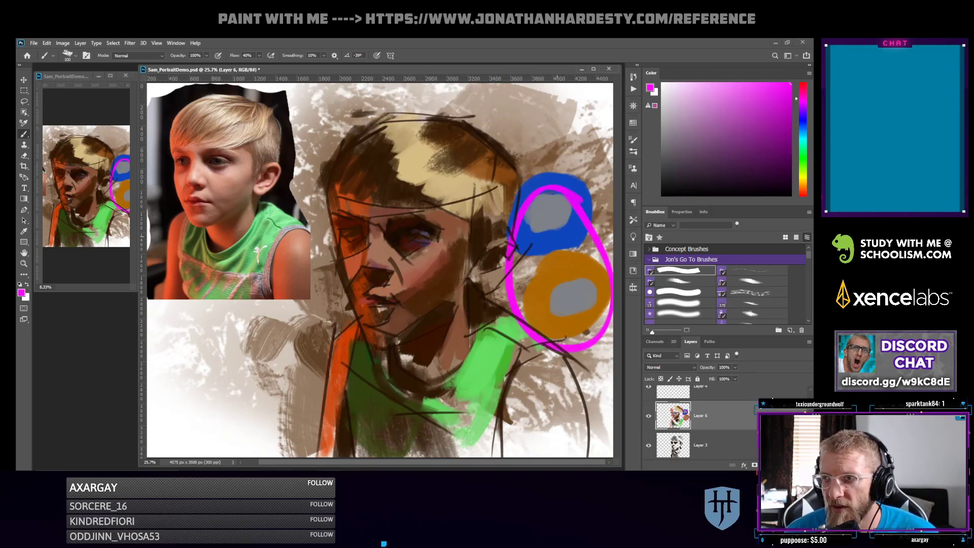
key("ctrl+z")
left_click_drag(570, 271, 591, 292)
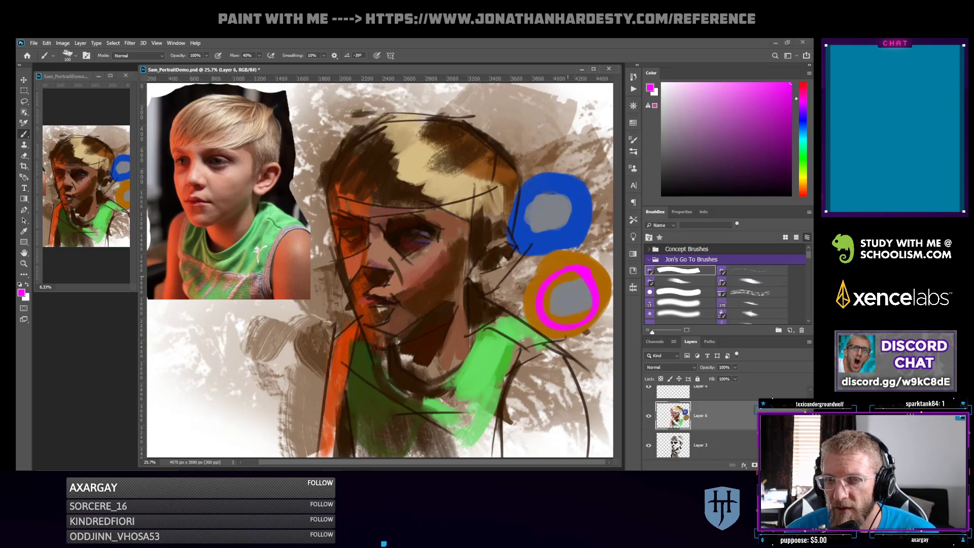
key("ctrl+z")
Draw a thick magenta arrow from the blue swatch's grey centre to the orange swatch's grey centre
key("bracketright")
key("bracketright")
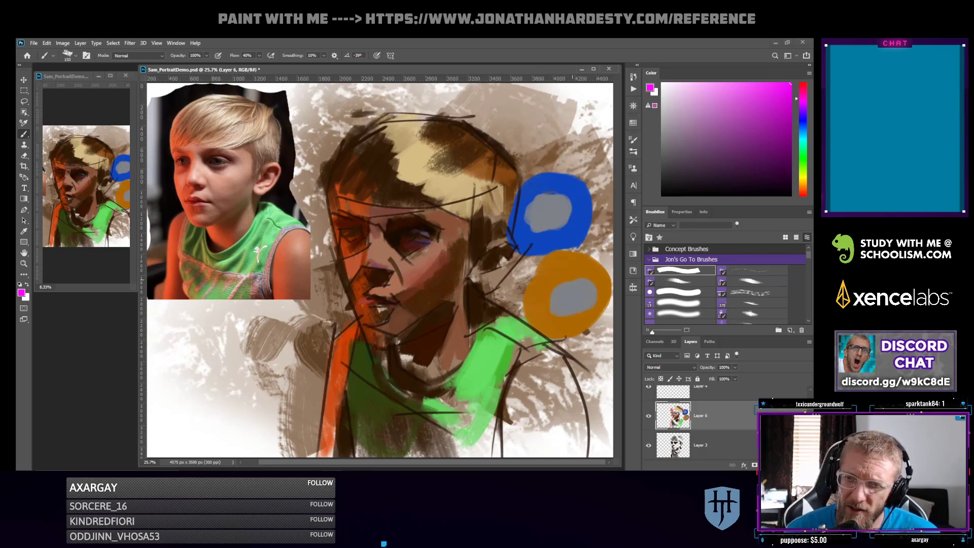
left_click_drag(555, 231, 570, 284)
left_click_drag(579, 265, 571, 284)
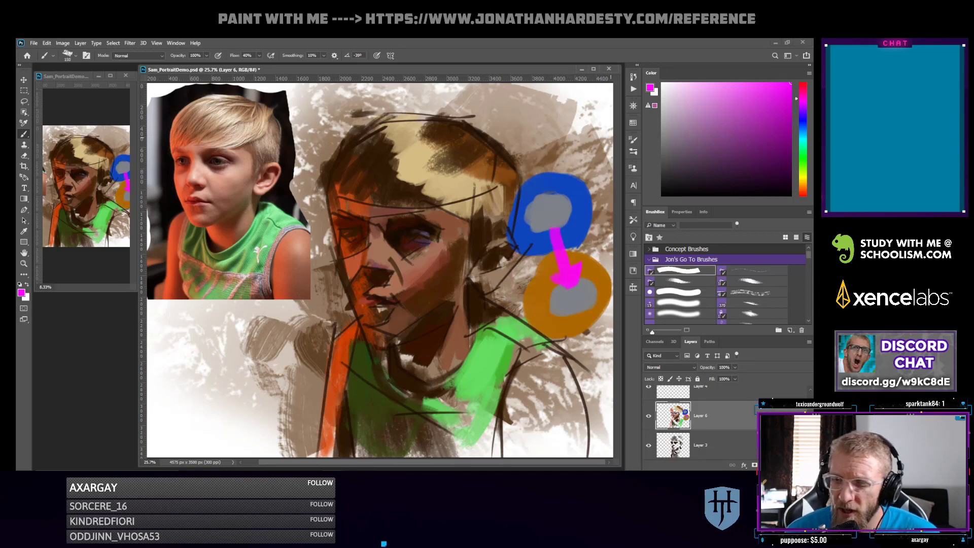
Undo the magenta arrow and all the blue, orange and grey test swatches beside the head
key("ctrl+z")
key("ctrl+z")
key("ctrl+z")
key("ctrl+z")
key("ctrl+z")
key("ctrl+z")
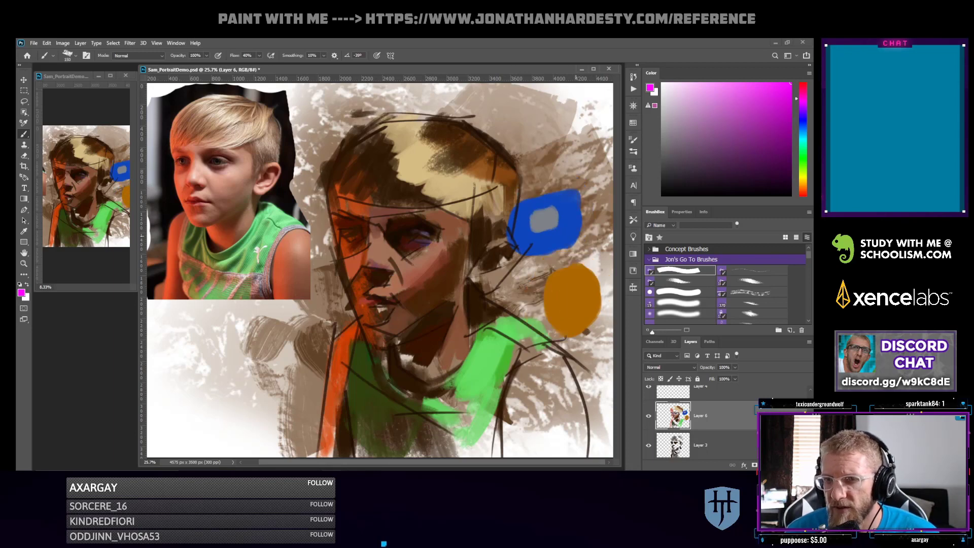
key("ctrl+z")
key("ctrl+z")
key("ctrl+z")
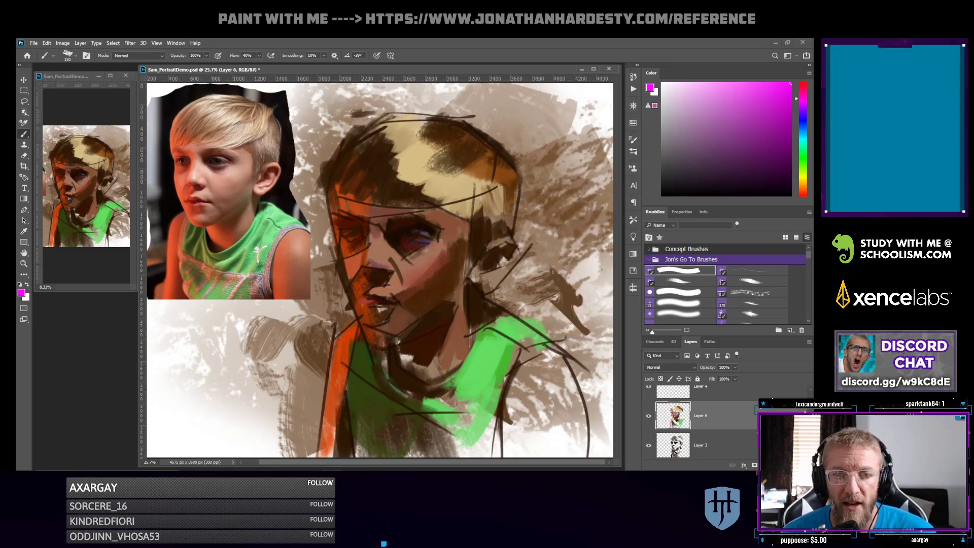
Adjust the brush size, extend the sampled light green across the chest, and paint a dark brown fold below the collar
key("bracketleft")
key("bracketleft")
key("bracketleft")
key("bracketleft")
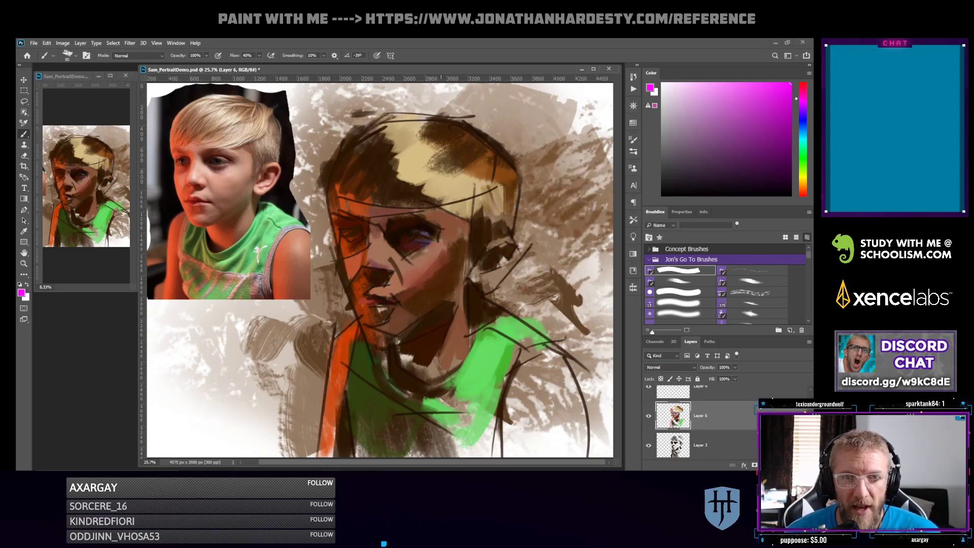
key("bracketright")
key("bracketright")
key("bracketright")
key("bracketright")
key("bracketright")
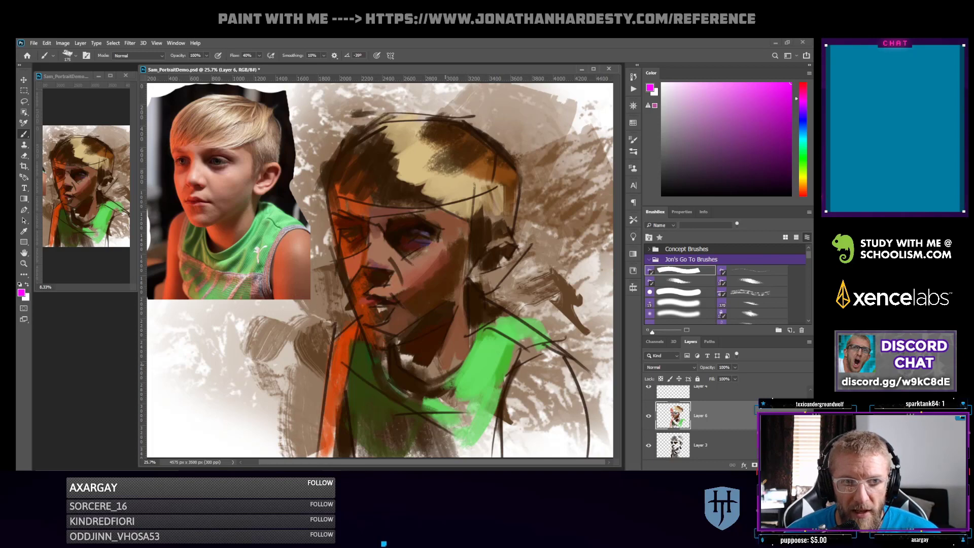
left_click(472, 370, "alt")
mouse_move(462, 397)
left_mouse_down()
mouse_move(460, 386)
mouse_move(459, 407)
mouse_move(430, 399)
left_mouse_up()
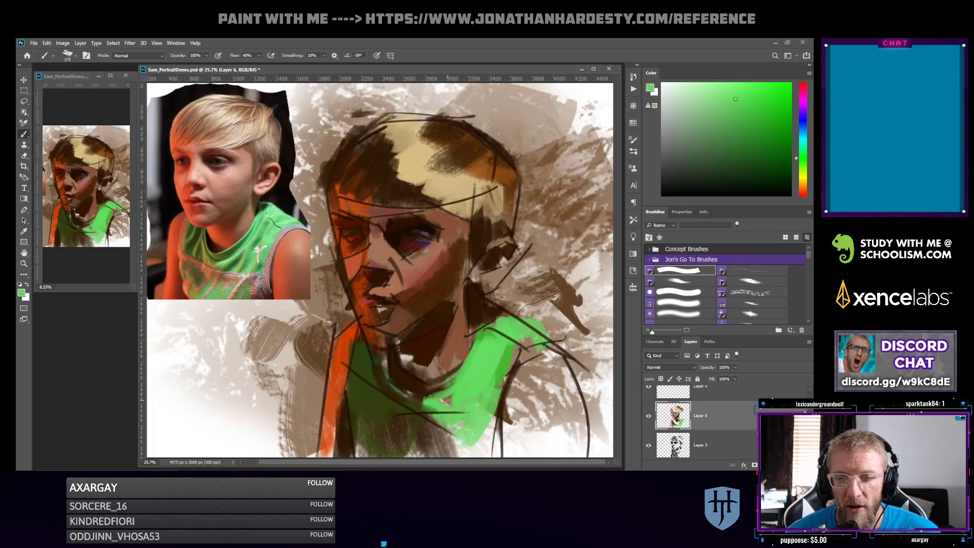
left_click(415, 399, "alt")
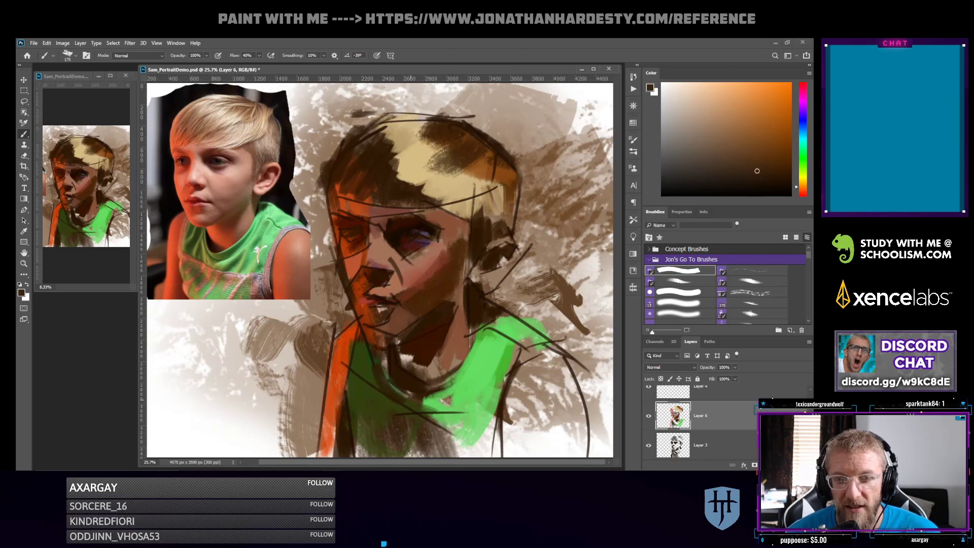
mouse_move(410, 400)
left_mouse_down()
mouse_move(444, 406)
mouse_move(472, 384)
left_mouse_up()
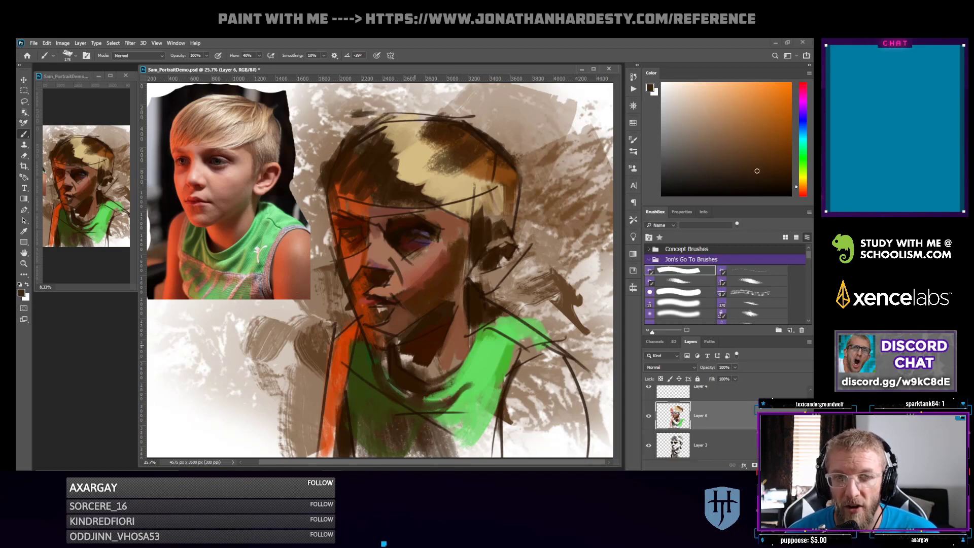
Sample the orange-red of the far arm and paint warm reflected strokes across the shirt's shadowed chest
left_click(338, 365, "alt")
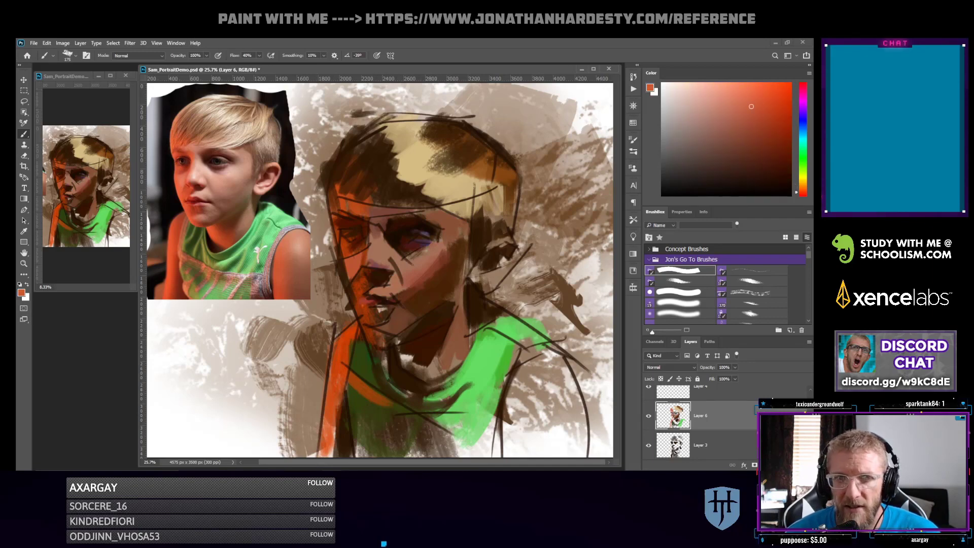
left_click_drag(346, 376, 388, 400)
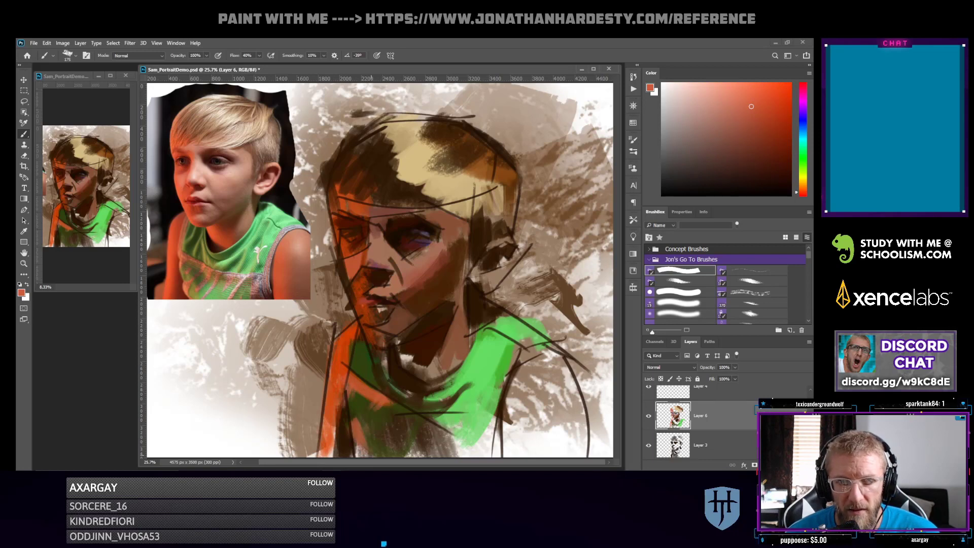
mouse_move(370, 440)
left_mouse_down()
mouse_move(394, 417)
mouse_move(408, 421)
mouse_move(411, 404)
left_mouse_up()
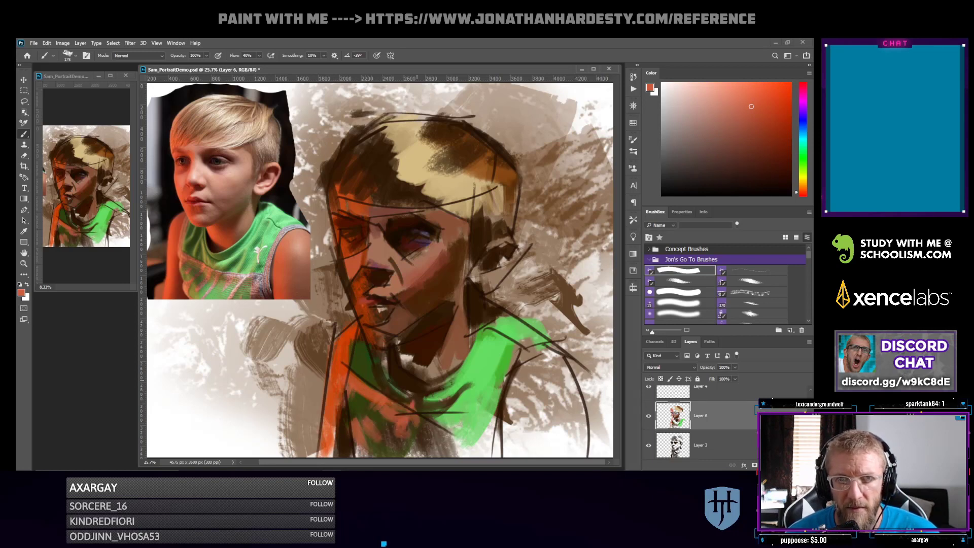
Sample the forelock's blond and blend short strokes along the fringe, then pick up the orange-red of the shadowed forehead
left_click(454, 173, "alt")
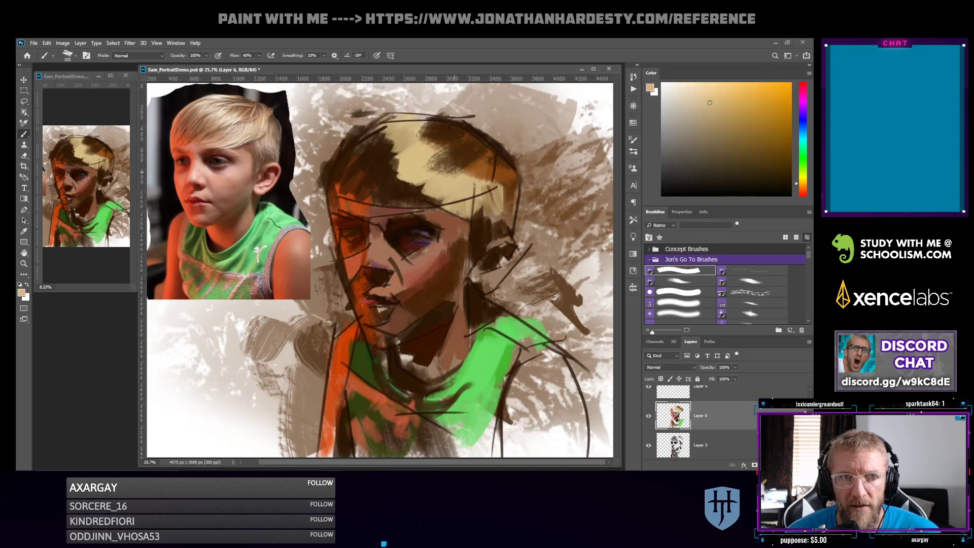
left_click_drag(426, 188, 392, 195)
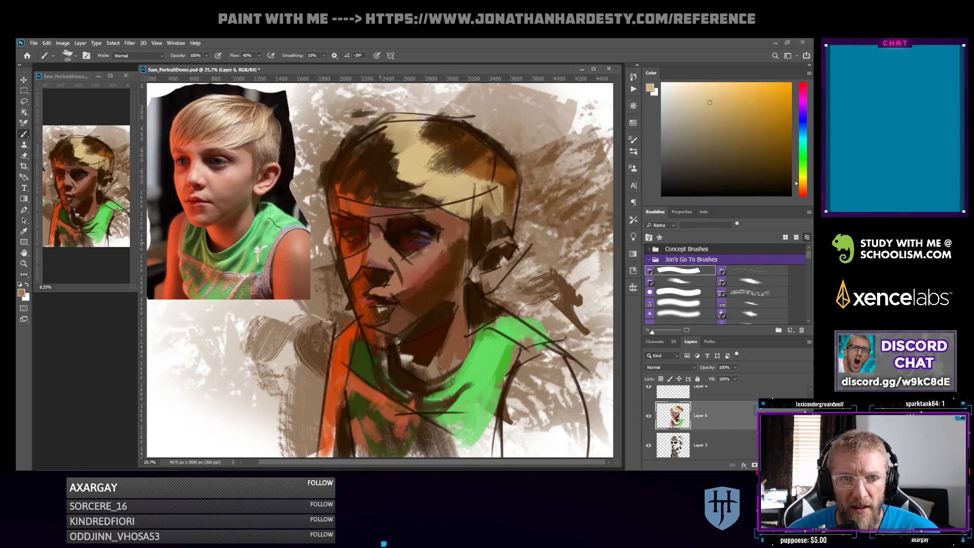
left_click(351, 213, "alt")
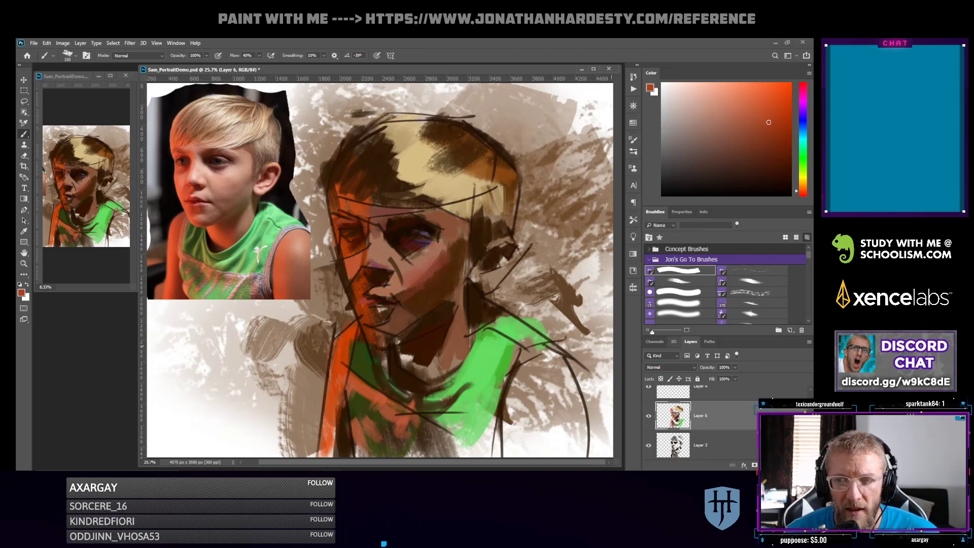
Lower the opacity of the Layer 2 line sketch to 77% and make Layer 6 the active layer again
scroll(710, 423, "up", 3)
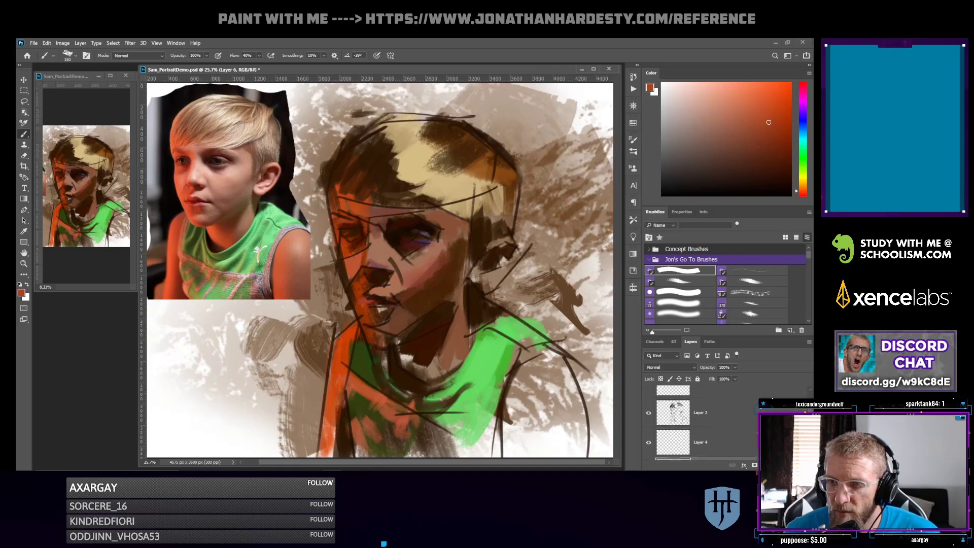
left_click(710, 418)
left_click_drag(735, 366, 726, 377)
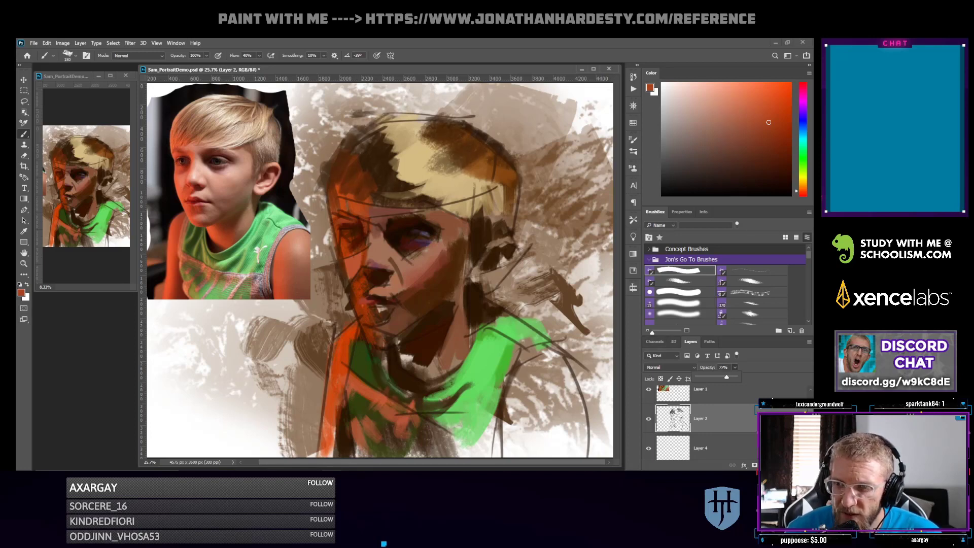
scroll(725, 424, "down", 2)
scroll(725, 424, "down", 1)
left_click(718, 432)
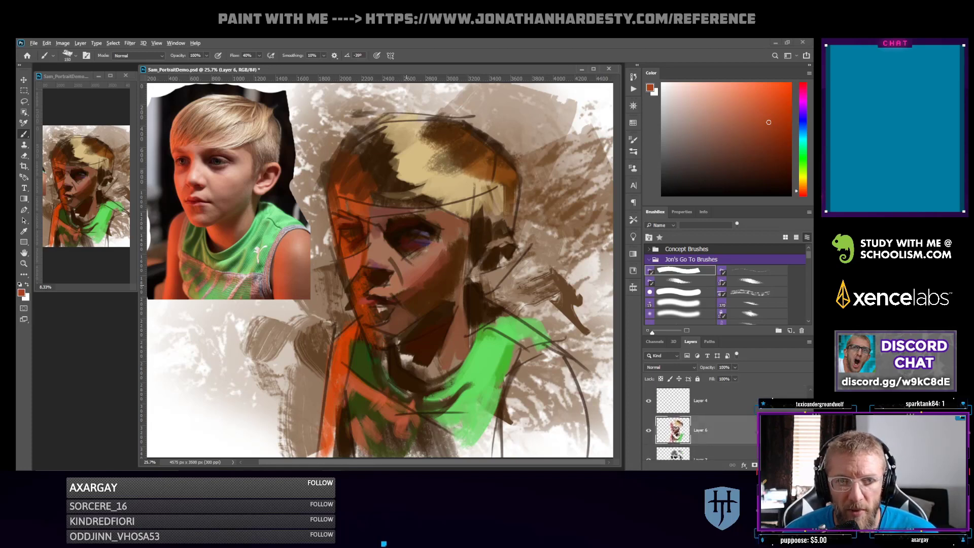
Sample the cheek's reddish brown and cover the pale unpainted patch around the lower lip
left_click(418, 281, "alt")
left_click_drag(393, 307, 382, 308)
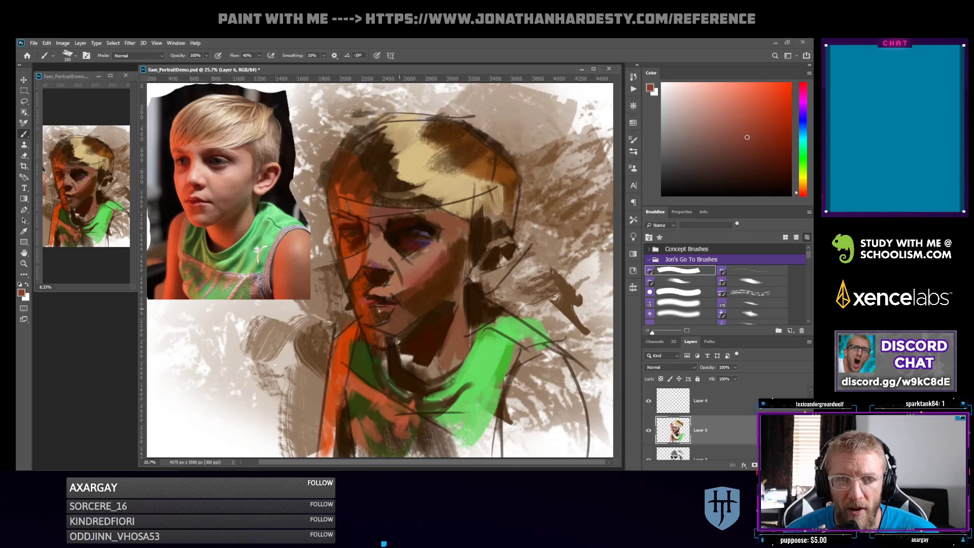
key("bracketleft")
Sample lighter reds from the cheek and refine the lower lip and chin with small strokes, adjusting the brush size
left_click(415, 279, "alt")
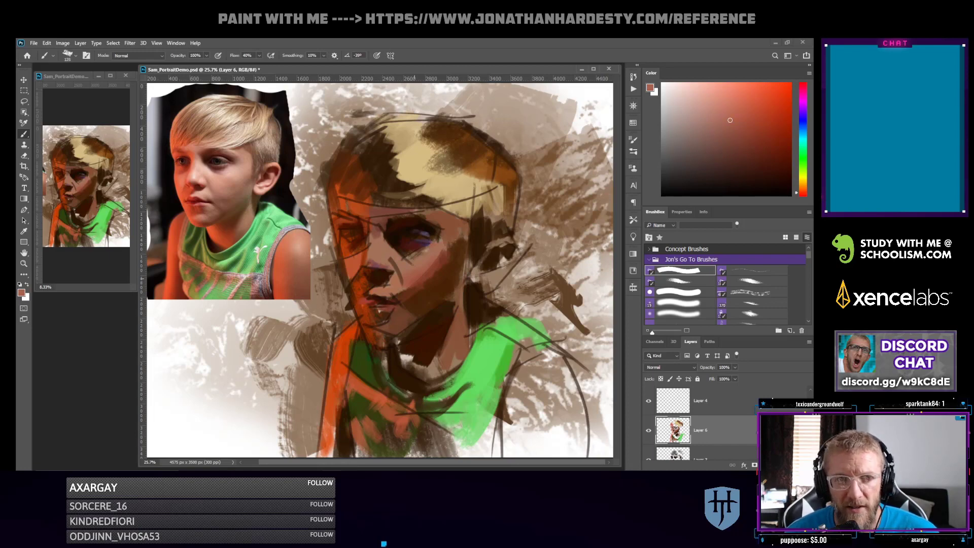
key("bracketleft")
key("bracketleft")
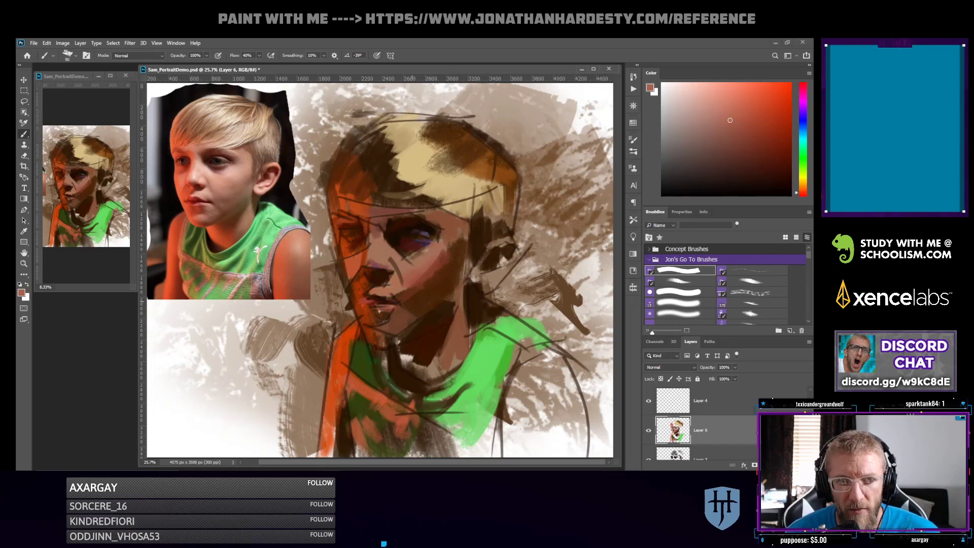
key("bracketleft")
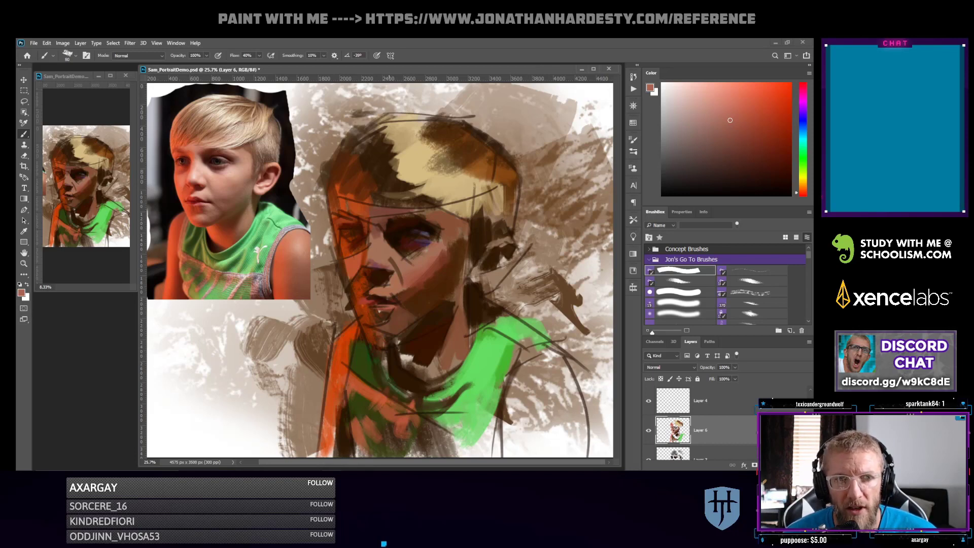
key("bracketright")
key("bracketright")
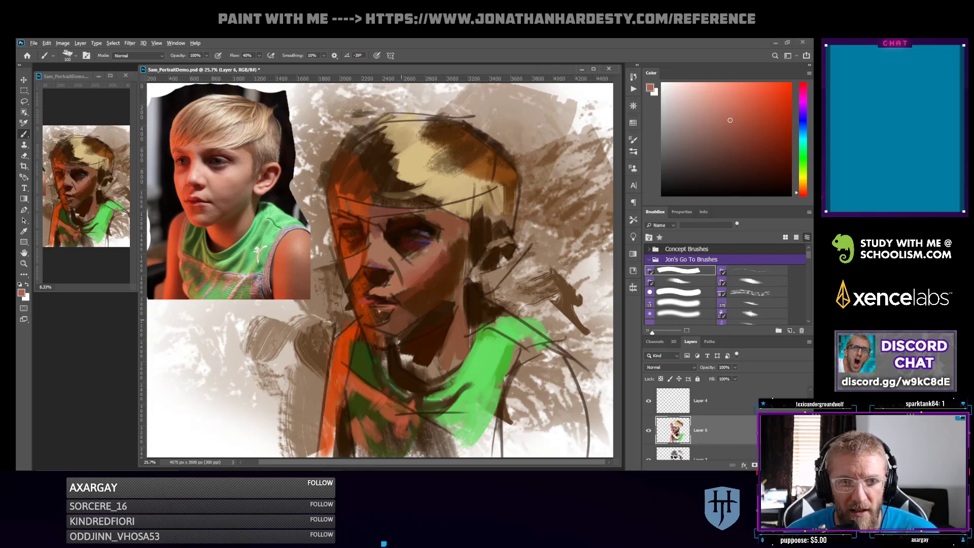
left_click(410, 265, "alt")
key("bracketright")
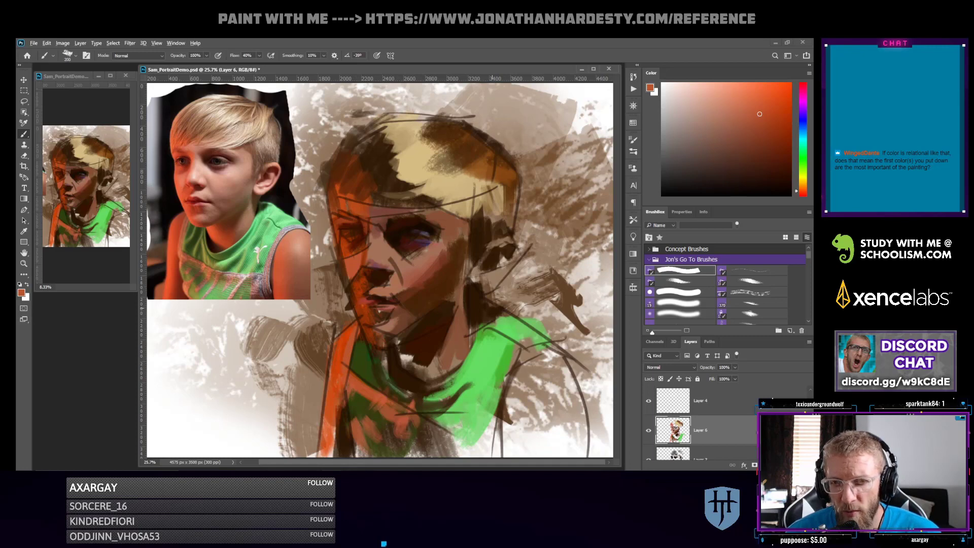
Deepen the shirt's shadowed side with sampled dark brown and dark green, and dab sampled light green across the lower chest
left_click(484, 311, "alt")
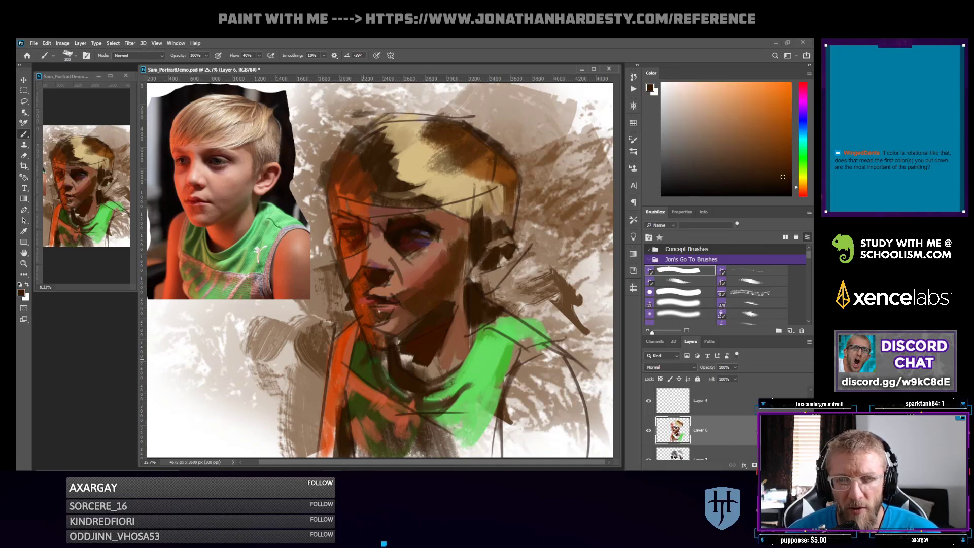
left_click(367, 371, "alt")
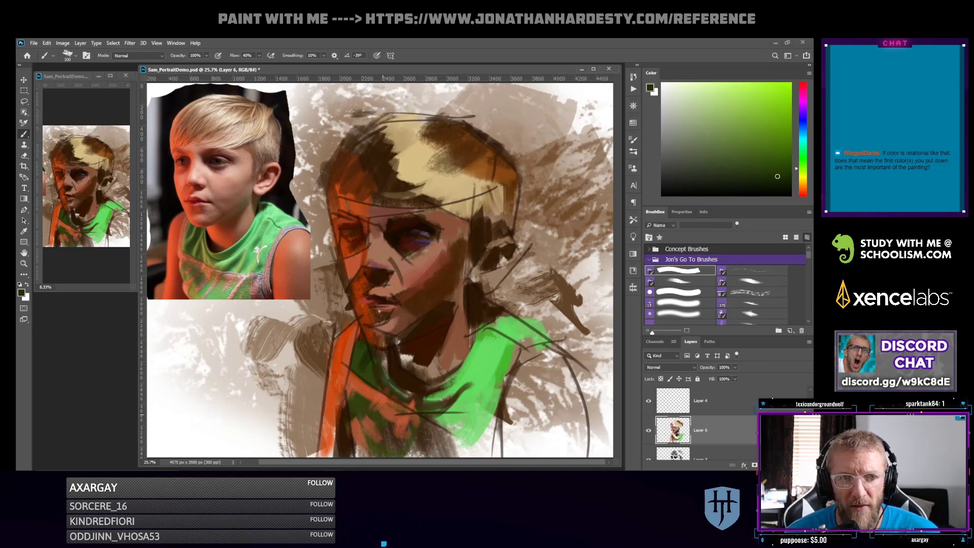
left_click(455, 420, "alt")
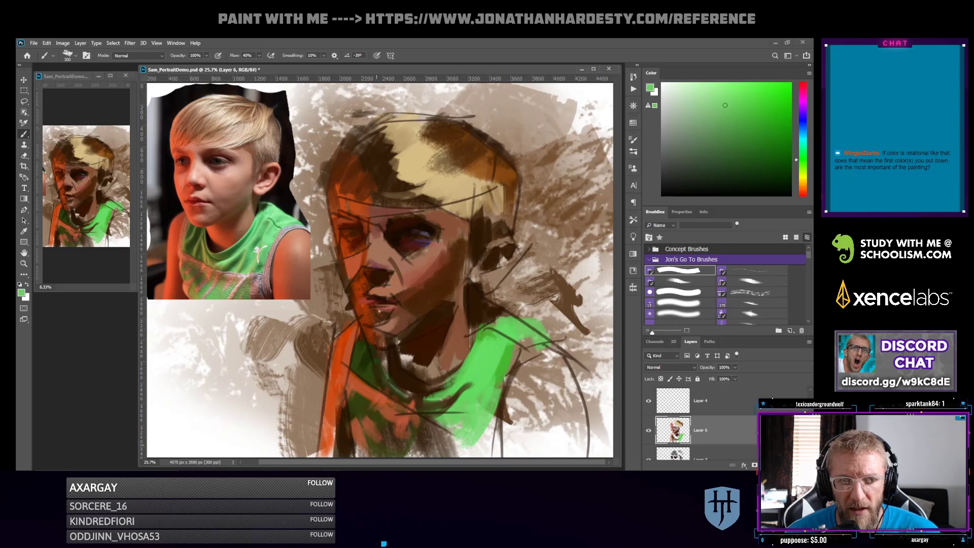
mouse_move(372, 440)
left_mouse_down()
mouse_move(422, 445)
mouse_move(429, 434)
left_mouse_up()
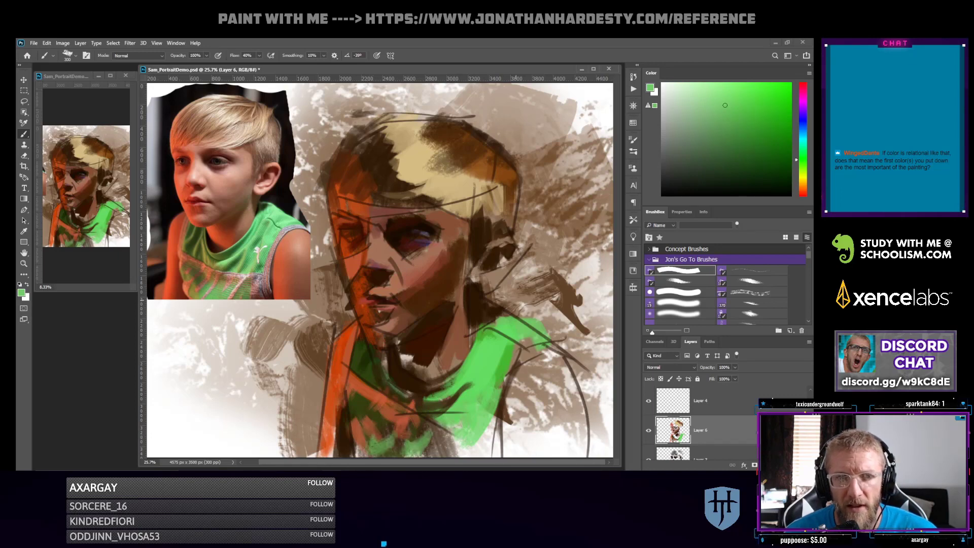
Sample the face's orange-red and paint vertical strokes down the inner near arm, varying the hue between orange and red-orange
left_click(358, 297, "alt")
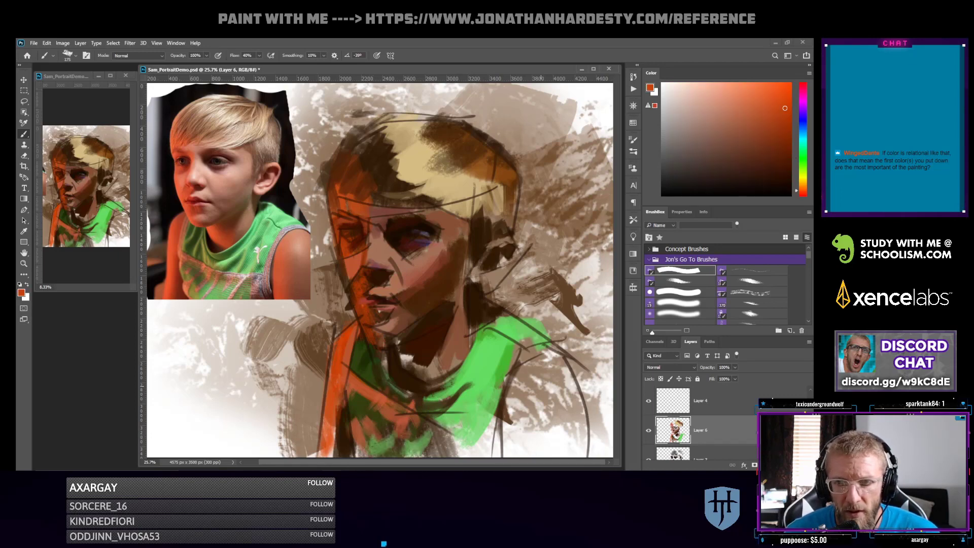
left_click_drag(514, 453, 527, 361)
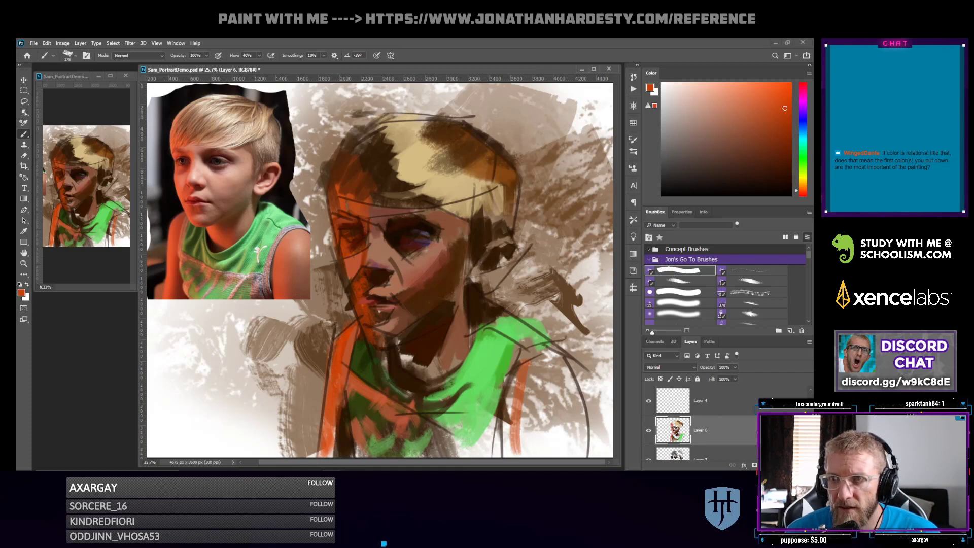
left_click_drag(802, 191, 802, 189)
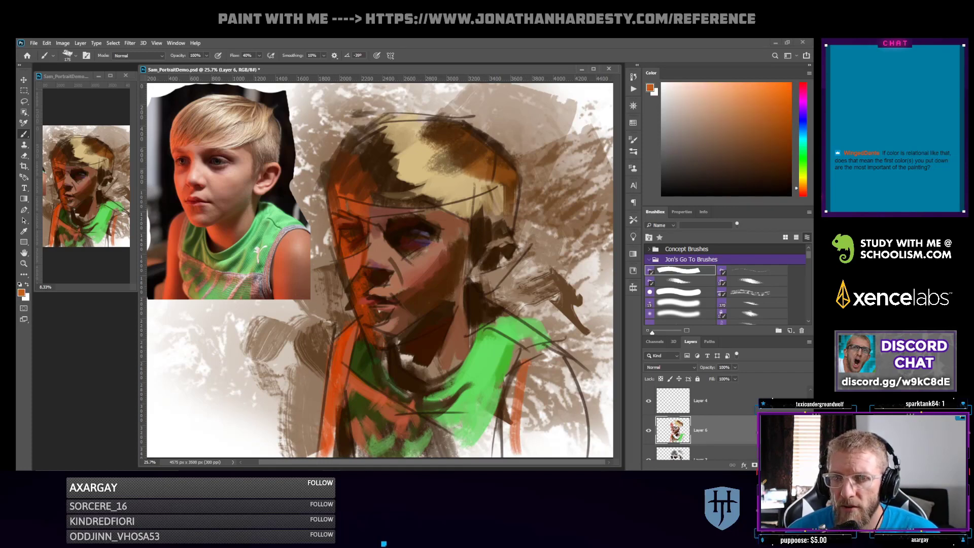
left_click_drag(516, 456, 514, 380)
left_click_drag(526, 440, 538, 376)
left_click_drag(803, 188, 802, 191)
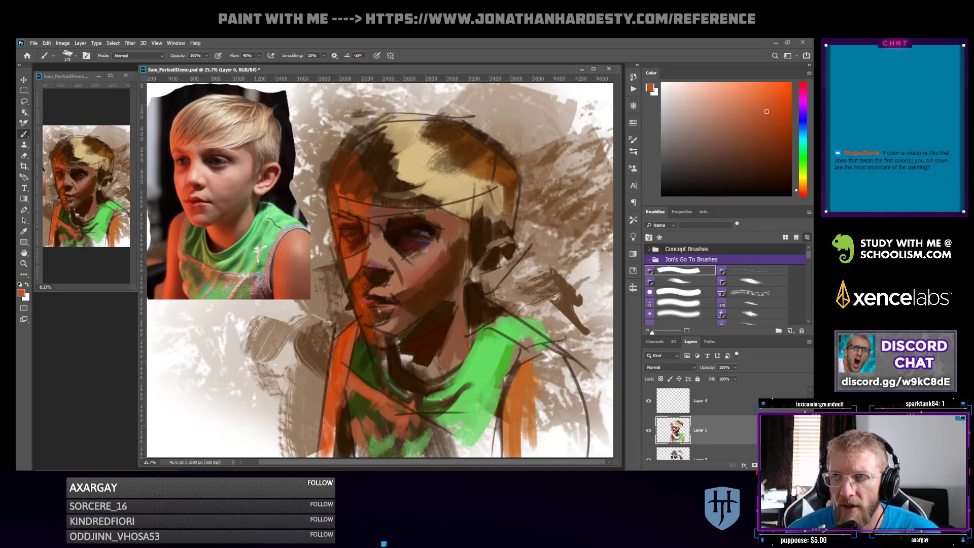
left_click_drag(519, 402, 517, 446)
left_click_drag(535, 376, 529, 454)
Sample the jaw's muted brown skin tone and paint the outer side of the near arm and shoulder with broad strokes
left_click(454, 293, "alt")
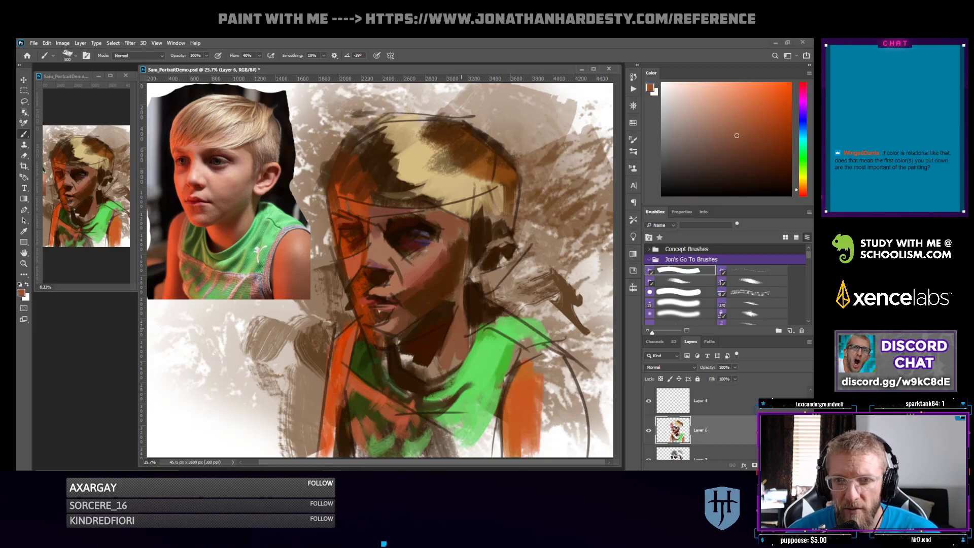
key("[")
mouse_move(552, 377)
left_mouse_down()
mouse_move(551, 446)
mouse_move(566, 446)
left_mouse_up()
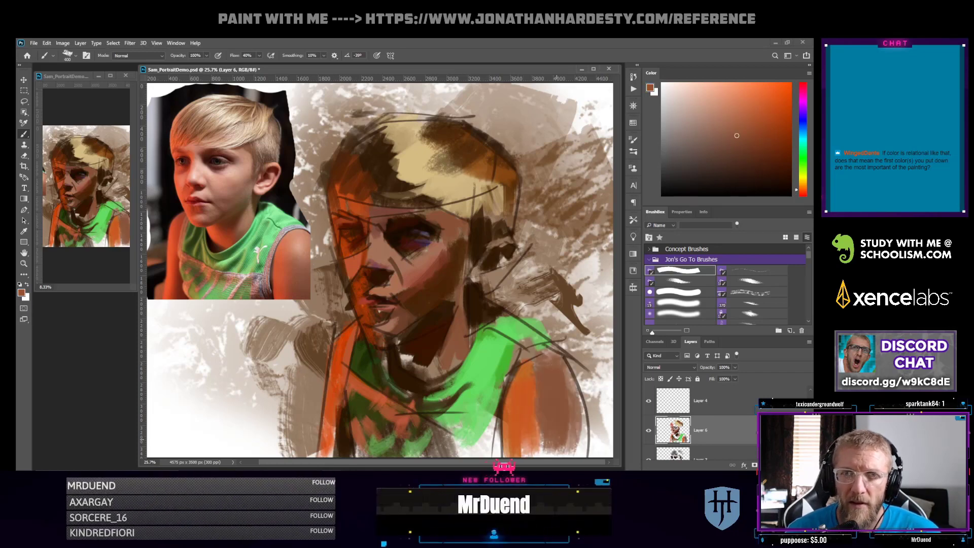
key("bracketleft")
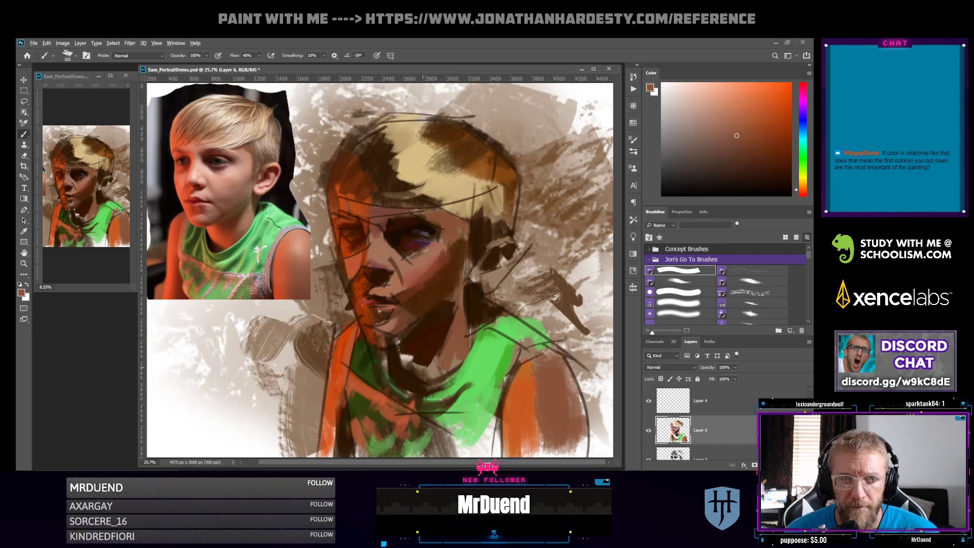
Sample the dark brown at the collar, shift its hue towards red, and paint the neck's shadow with a smaller brush
left_click(395, 371, "alt")
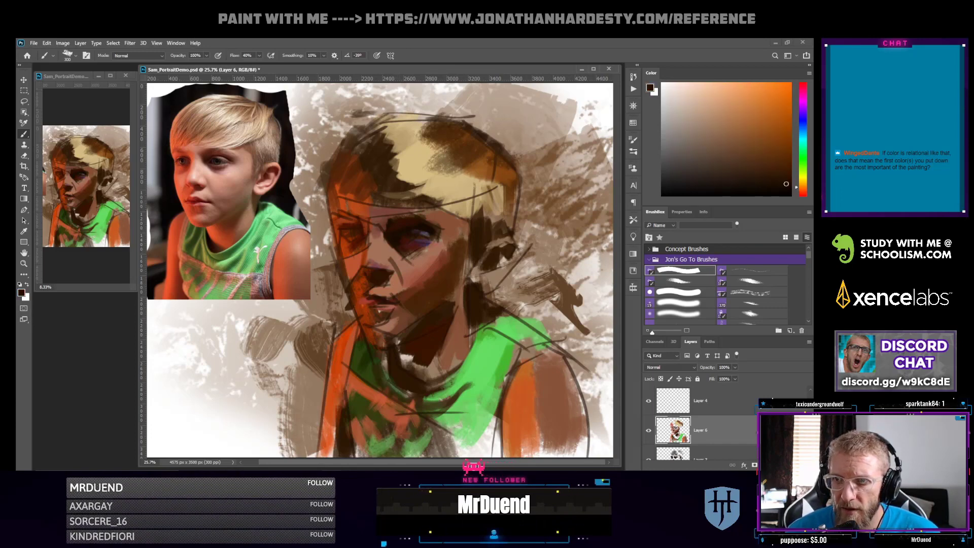
left_click_drag(802, 188, 803, 191)
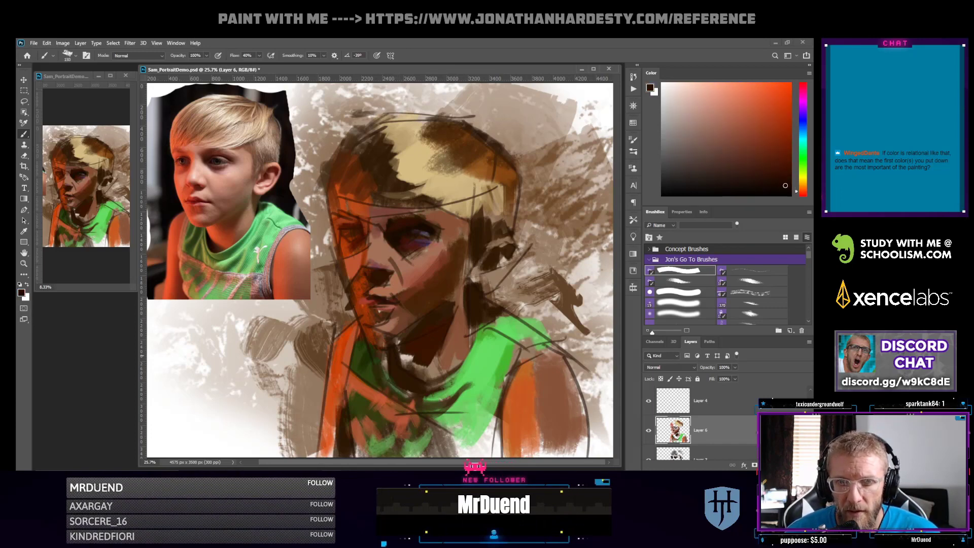
key("bracketleft")
key("bracketleft")
key("bracketleft")
key("bracketleft")
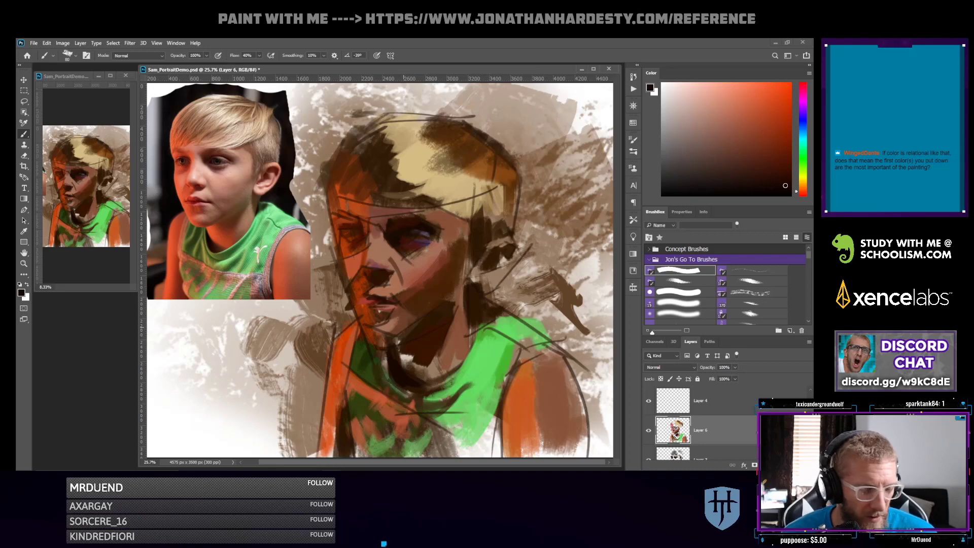
Sample the far shoulder's orange-red and paint warm light over the pale front of the neck above the collar
left_click(347, 339, "alt")
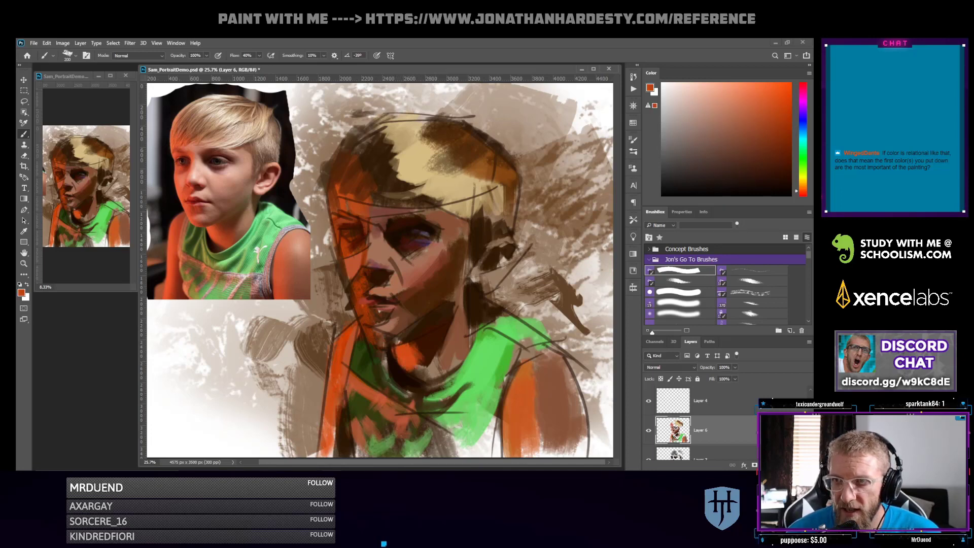
left_click(414, 354, "alt")
left_click_drag(422, 362, 414, 356)
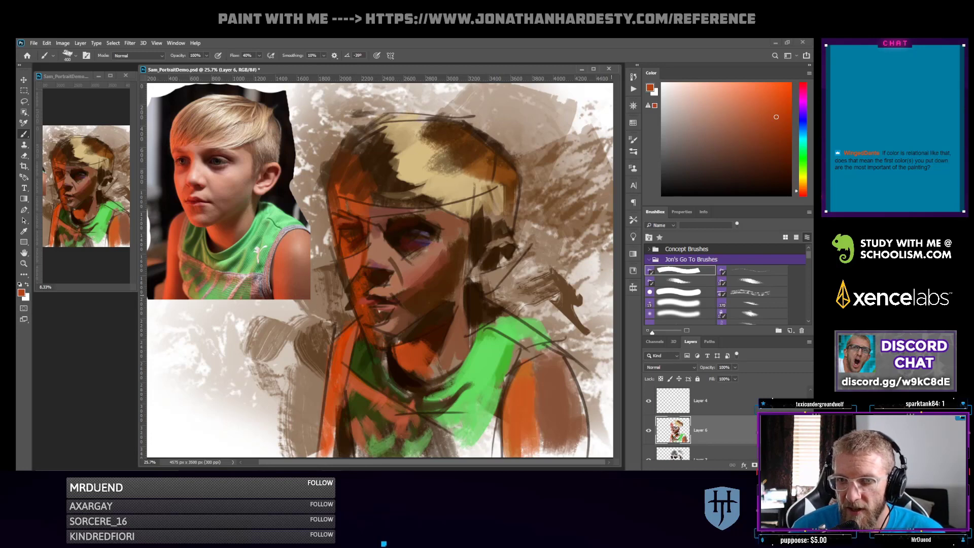
Try another brush with a broad orange-red stroke on the cheek, undo it, and return to the previous painting brush
left_click(751, 293)
left_click_drag(421, 290, 432, 310)
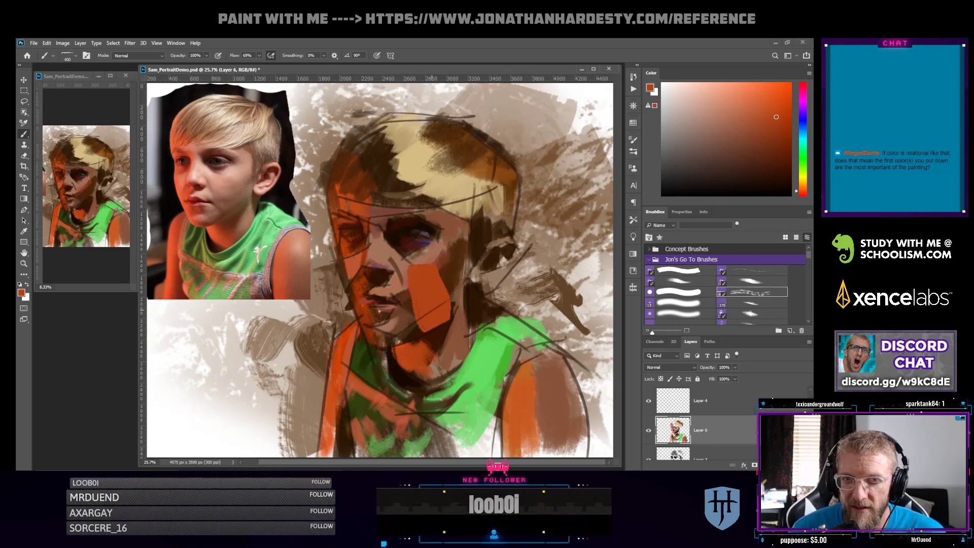
key("ctrl+z")
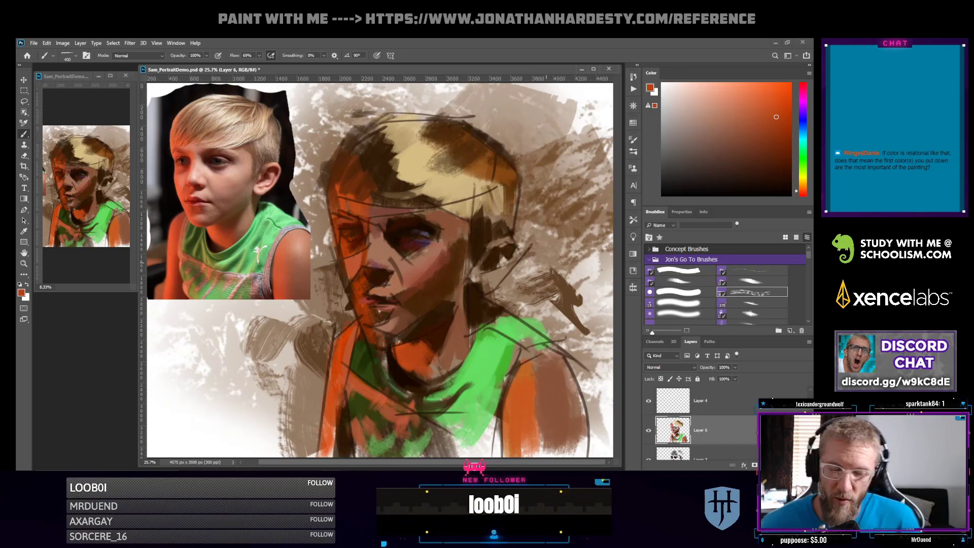
key("bracketright")
key("bracketright")
key("bracketright")
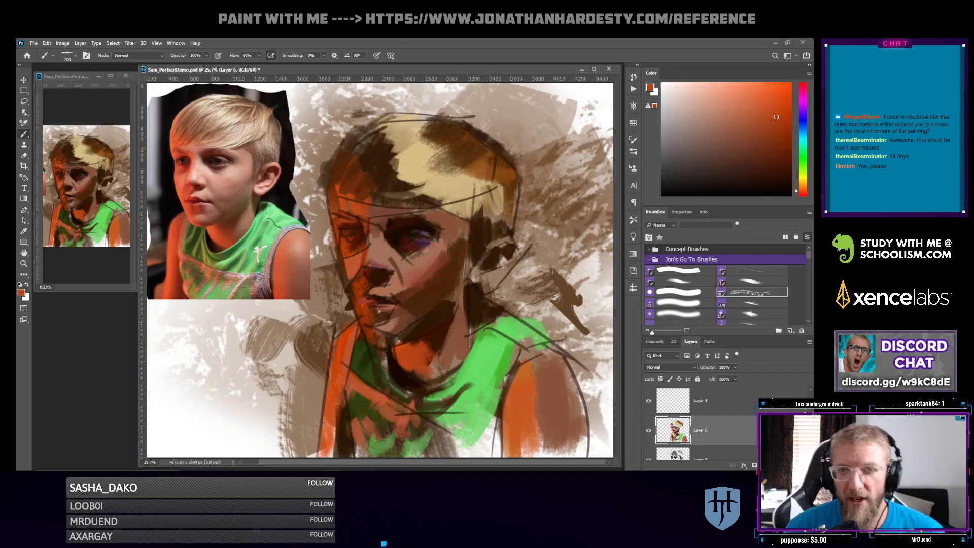
left_click(680, 271)
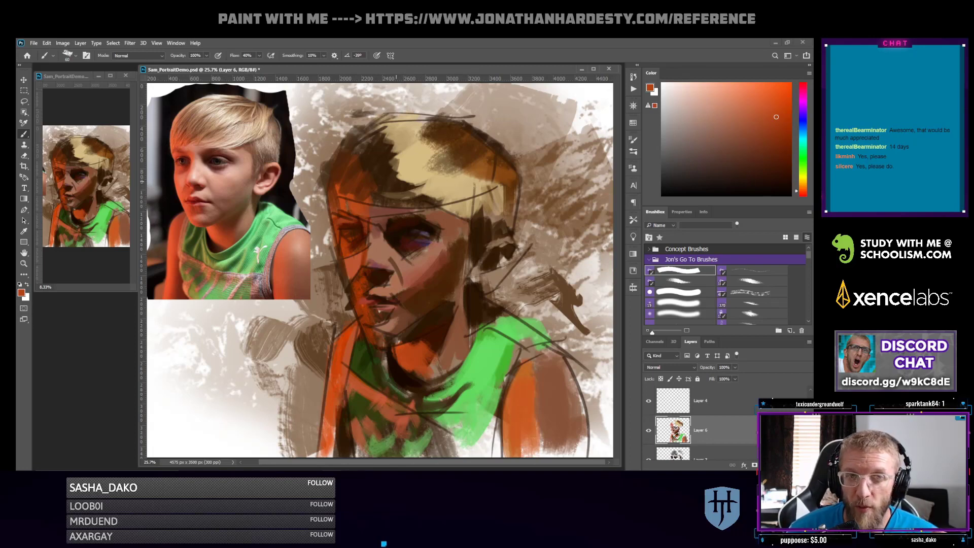
Sample skin tones from the forehead and cheek and paint test strokes of each between the reference photo and the painted head
left_click(392, 208, "alt")
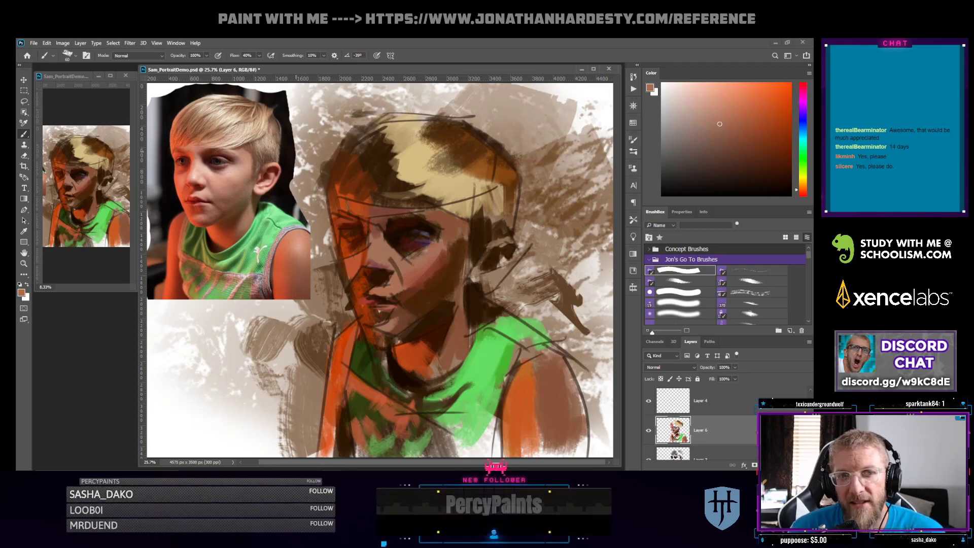
left_click_drag(310, 145, 319, 109)
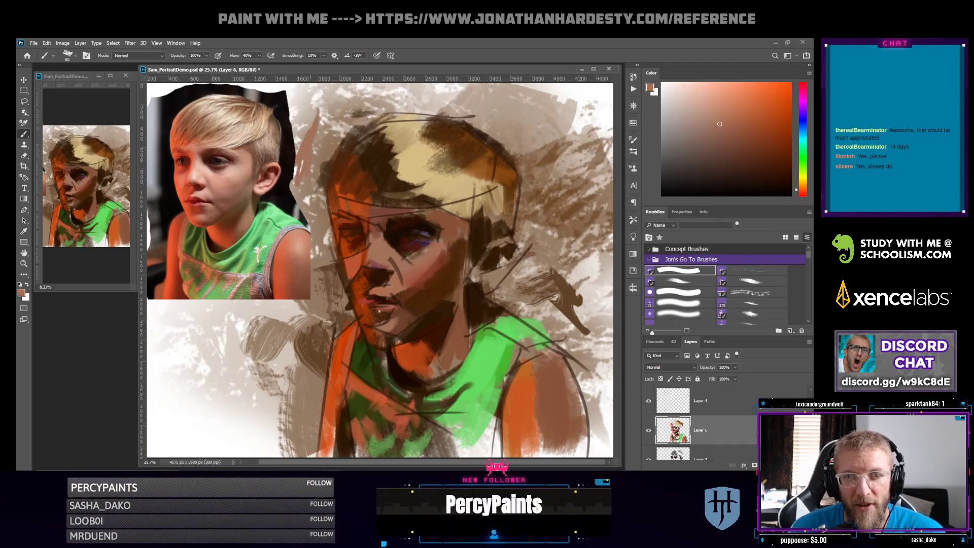
left_click(425, 279, "alt")
mouse_move(336, 138)
left_mouse_down()
mouse_move(333, 165)
mouse_move(313, 148)
mouse_move(296, 190)
left_mouse_up()
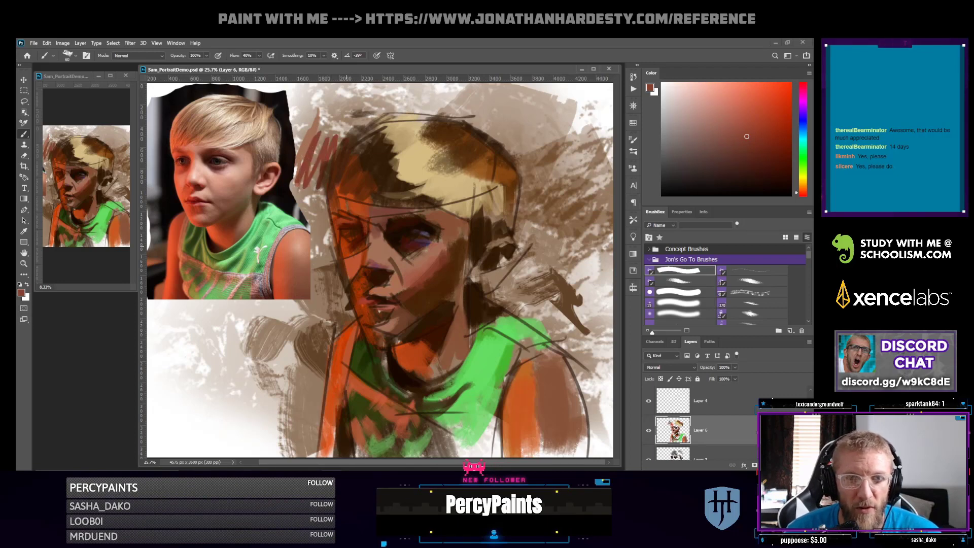
Pick a saturated orange-red and paint a test swatch over the strokes between the reference photo and the head
left_click(786, 122)
left_click_drag(324, 112, 302, 153)
left_click_drag(305, 121, 295, 165)
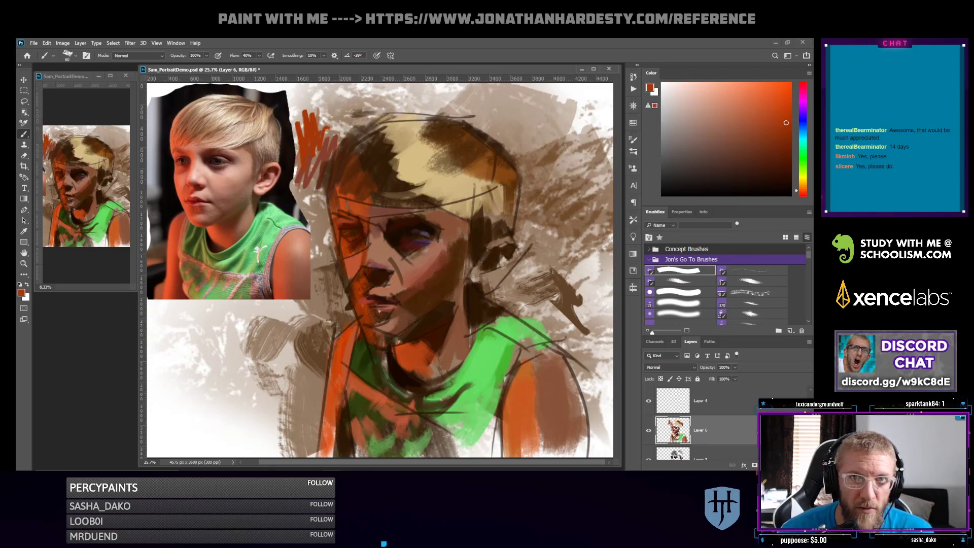
key("ctrl+w")
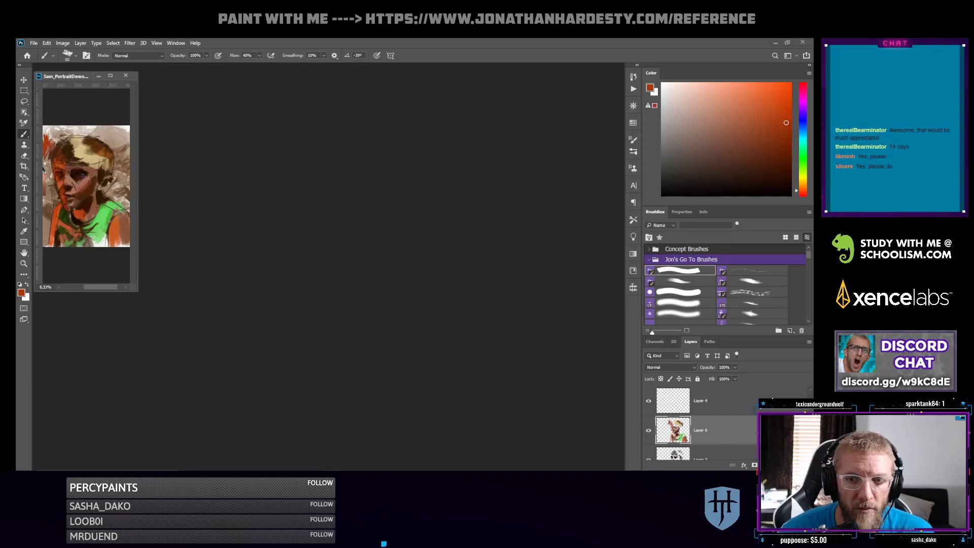
mouse_move(333, 477)
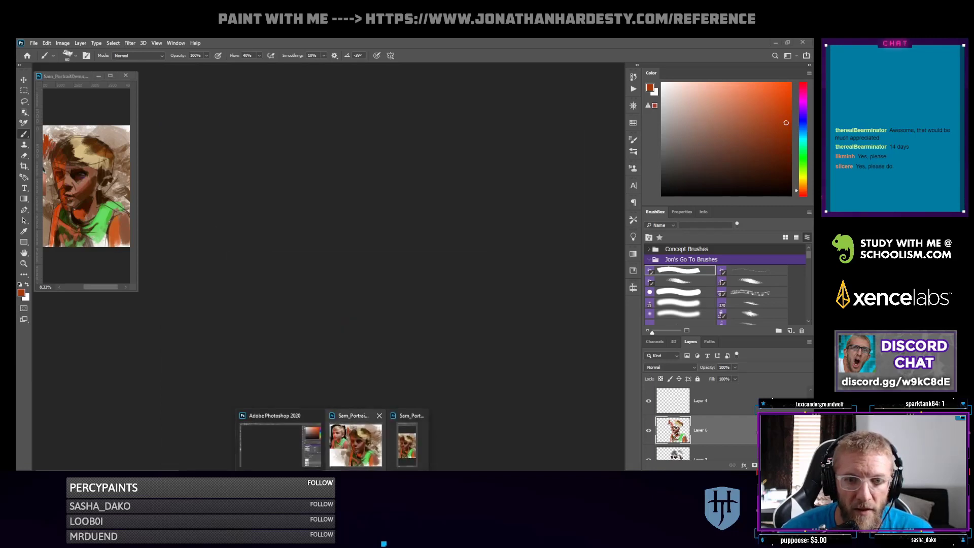
left_click(355, 441)
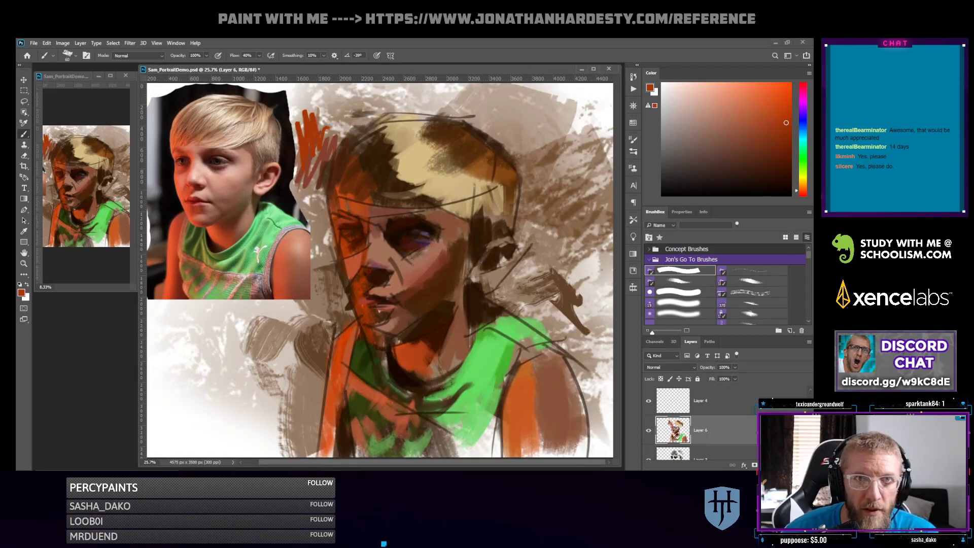
Try erasing the colour test swatches beside the reference photo, and undo back to before they were painted
key("ctrl+space")
mouse_move(461, 274)
left_mouse_down()
mouse_move(388, 274)
mouse_move(463, 275)
left_mouse_up()
key("b")
key("e")
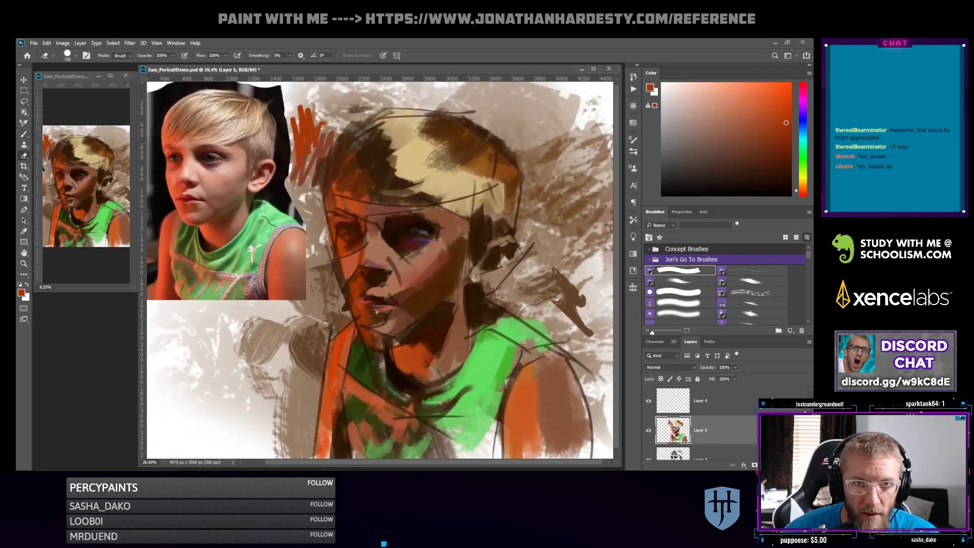
left_click_drag(309, 117, 293, 135)
key("ctrl+z")
key("ctrl+z")
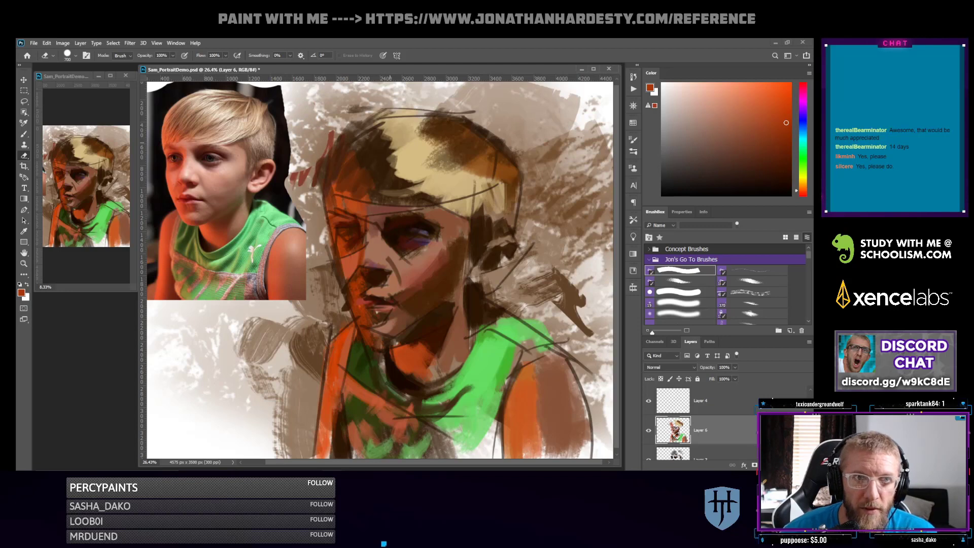
key("ctrl+z")
key("ctrl+z")
key("ctrl+z")
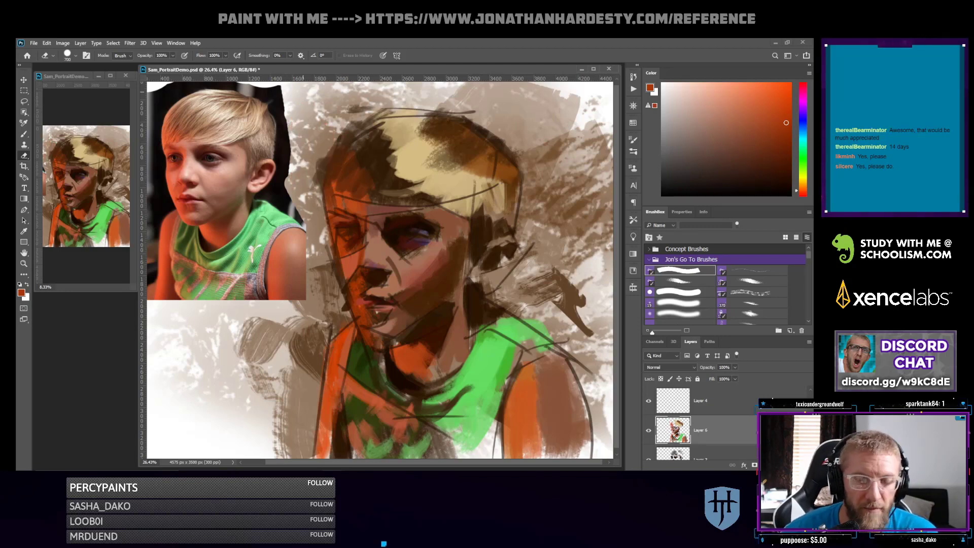
Try thin black guide lines behind the head and down the front edge of the face, and undo them
key("b")
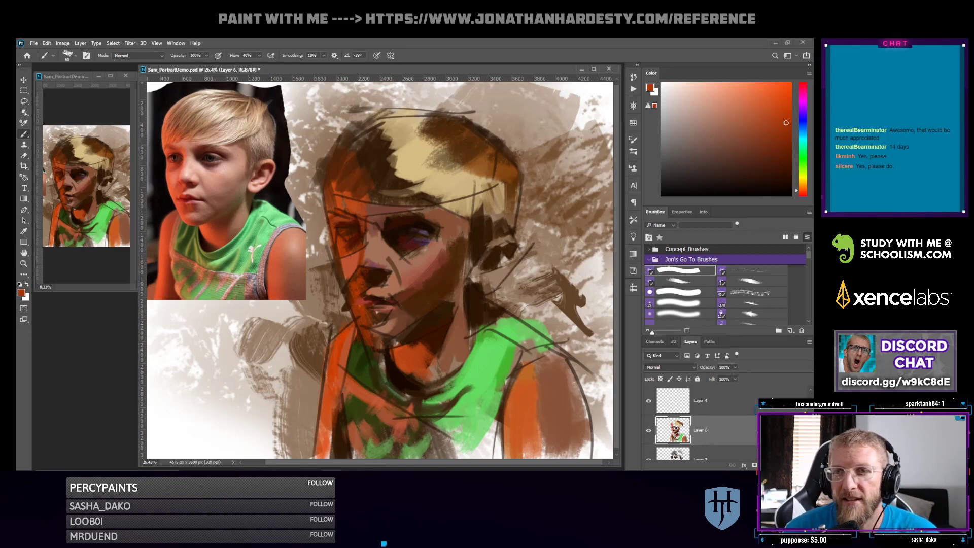
key("d")
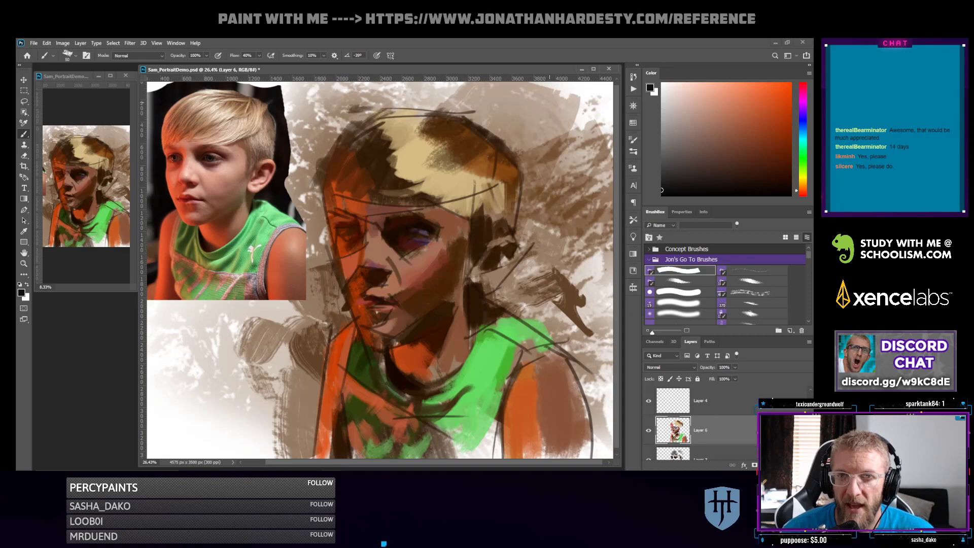
mouse_move(553, 94)
left_mouse_down()
mouse_move(514, 124)
mouse_move(530, 248)
left_mouse_up()
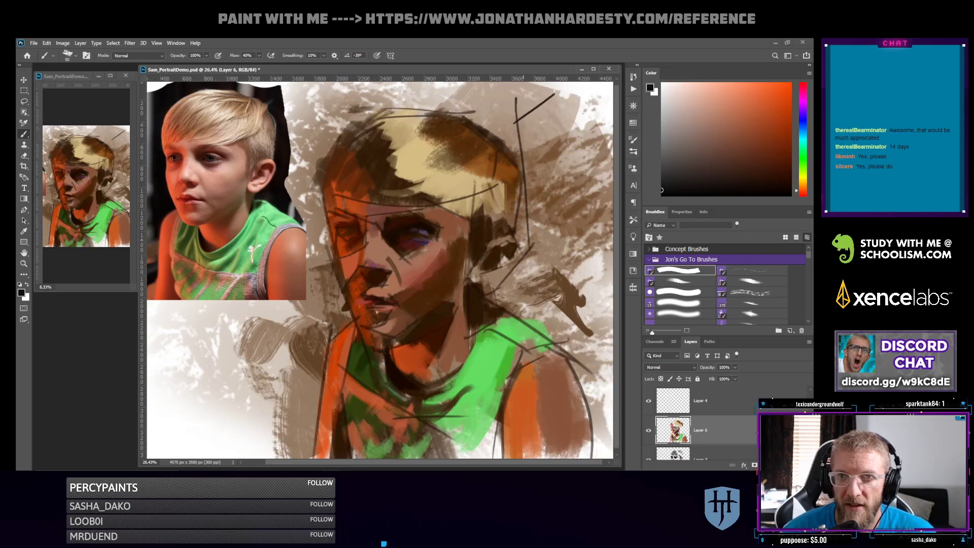
left_click_drag(325, 176, 371, 371)
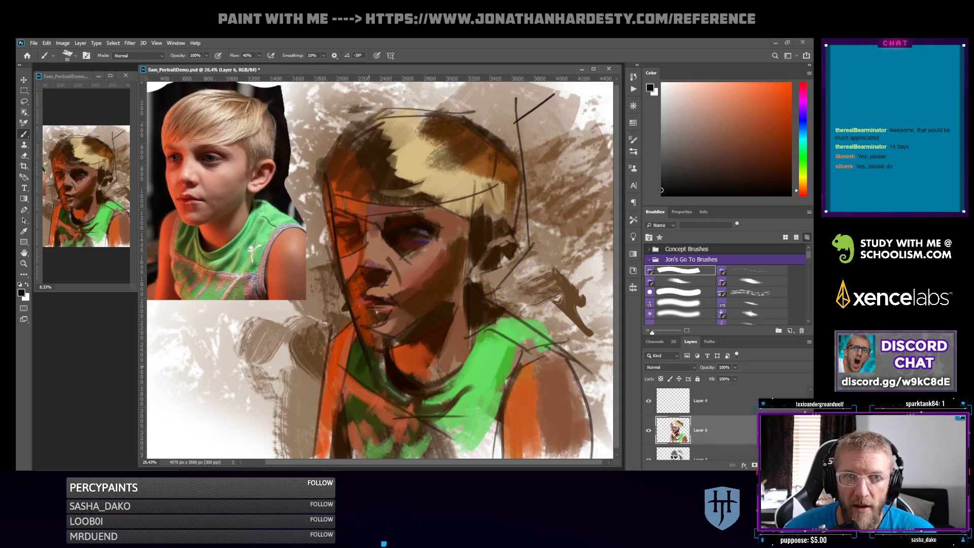
key("ctrl+z")
key("ctrl+z")
key("ctrl+z")
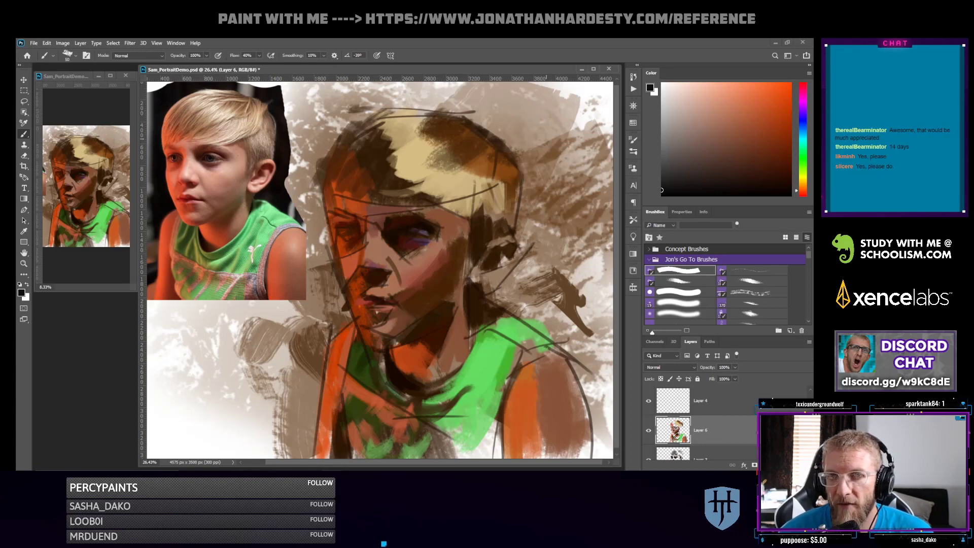
Try straight black strokes marking the angles around the head and across the jaw, and undo them all
left_click_drag(518, 107, 552, 239)
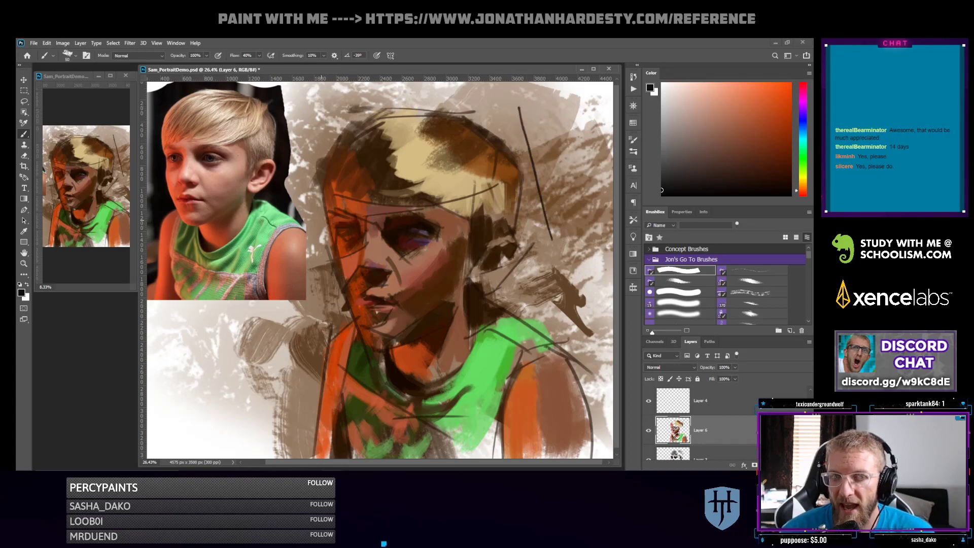
mouse_move(323, 186)
left_mouse_down()
mouse_move(344, 318)
mouse_move(368, 384)
left_mouse_up()
key("ctrl+z")
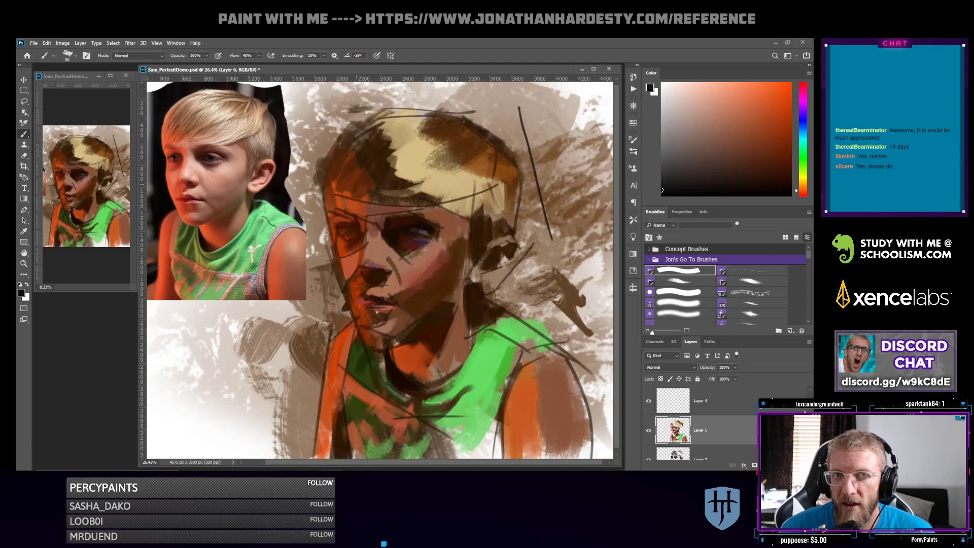
left_click_drag(306, 228, 361, 103)
key("ctrl+z")
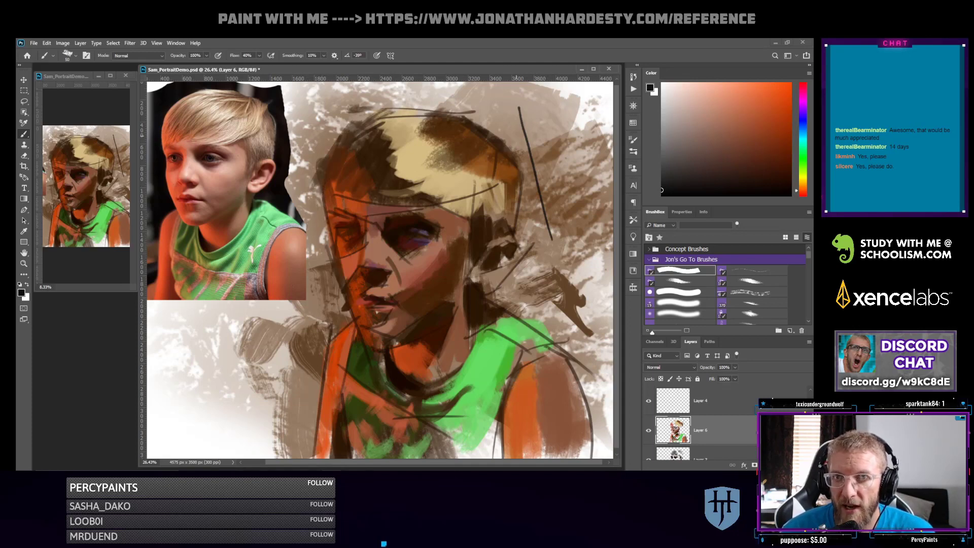
left_click_drag(518, 136, 536, 81)
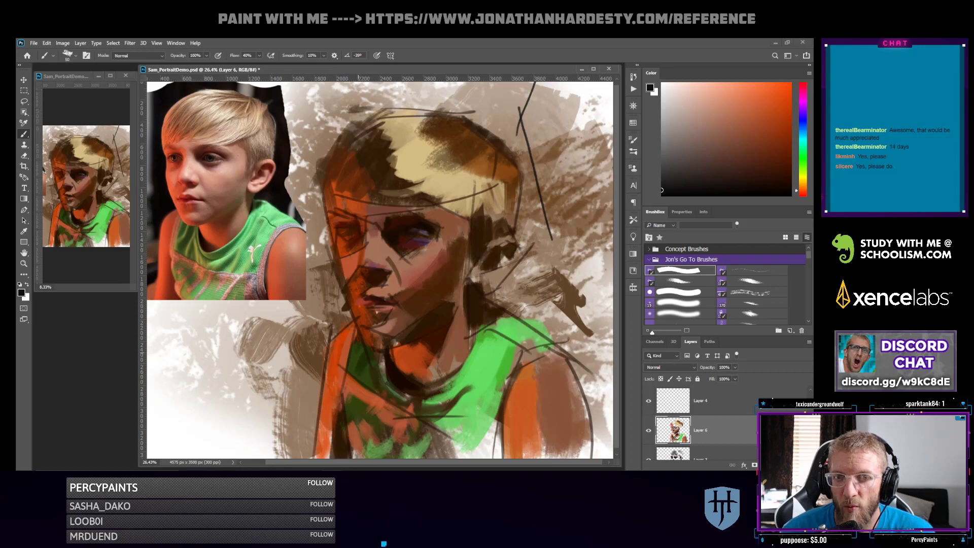
mouse_move(355, 350)
left_mouse_down()
mouse_move(584, 224)
mouse_move(613, 193)
left_mouse_up()
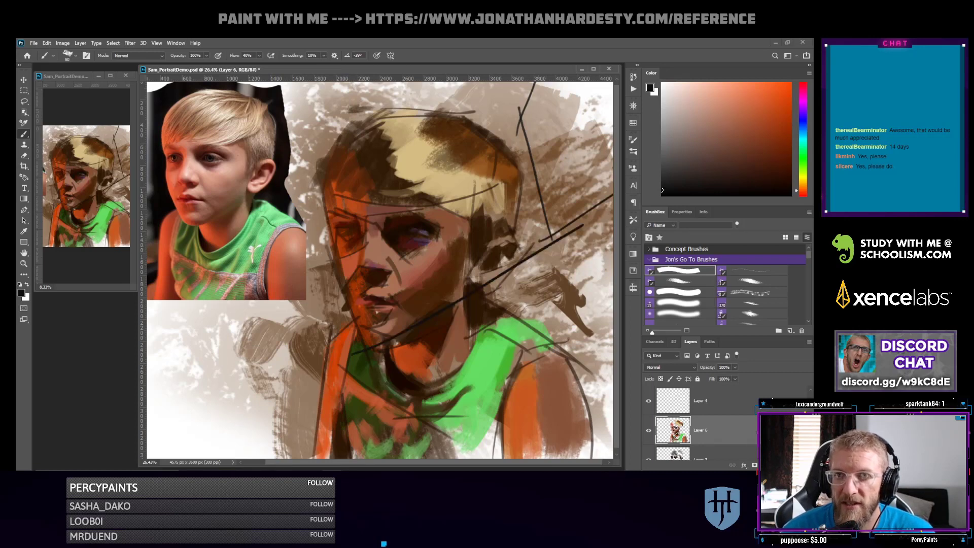
key("ctrl+z")
key("ctrl+z")
key("ctrl+z")
key("ctrl+z")
mouse_move(485, 151)
left_mouse_down()
mouse_move(474, 320)
mouse_move(350, 119)
left_mouse_up()
key("ctrl+z")
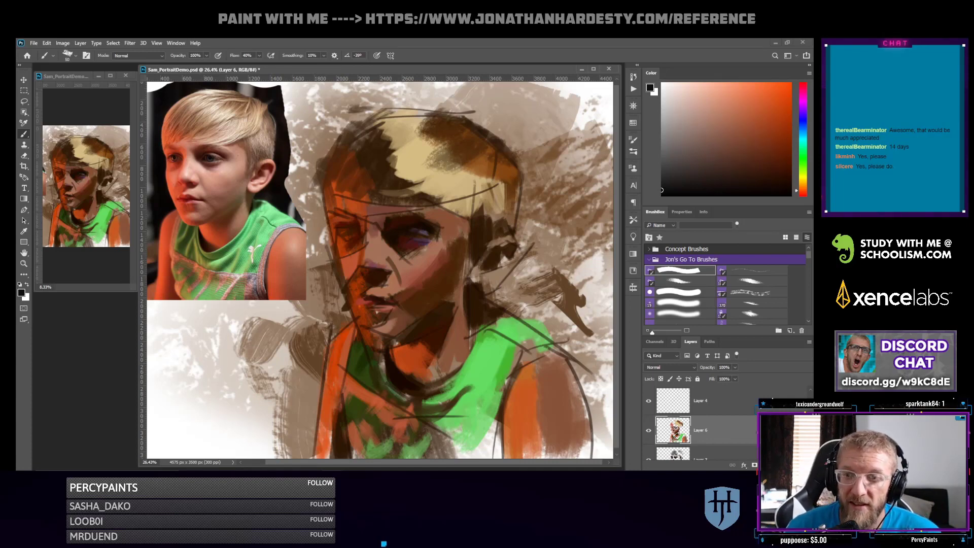
Sample skin tones from under the eye, the forehead and the cheek, and blend them into the lit side of the face
left_click(423, 256, "alt")
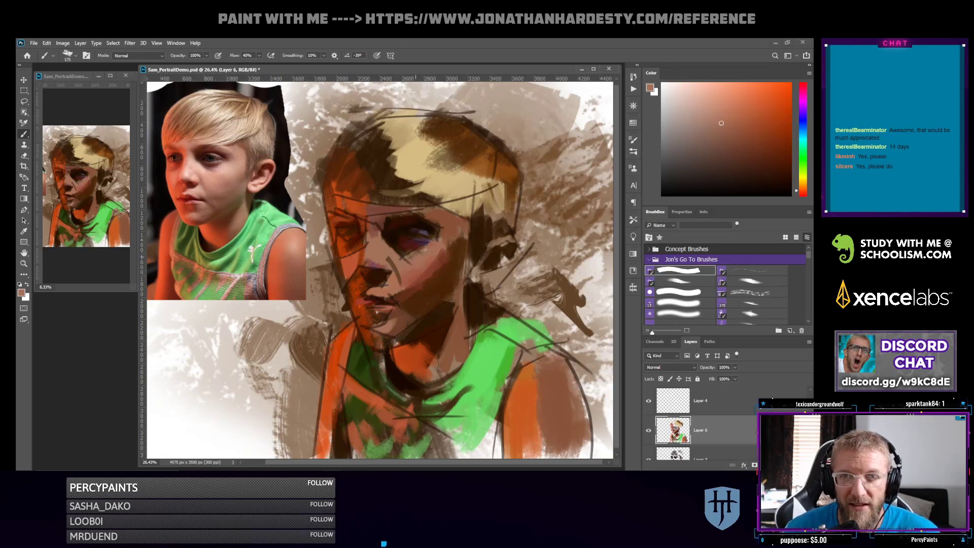
left_click(432, 264, "alt")
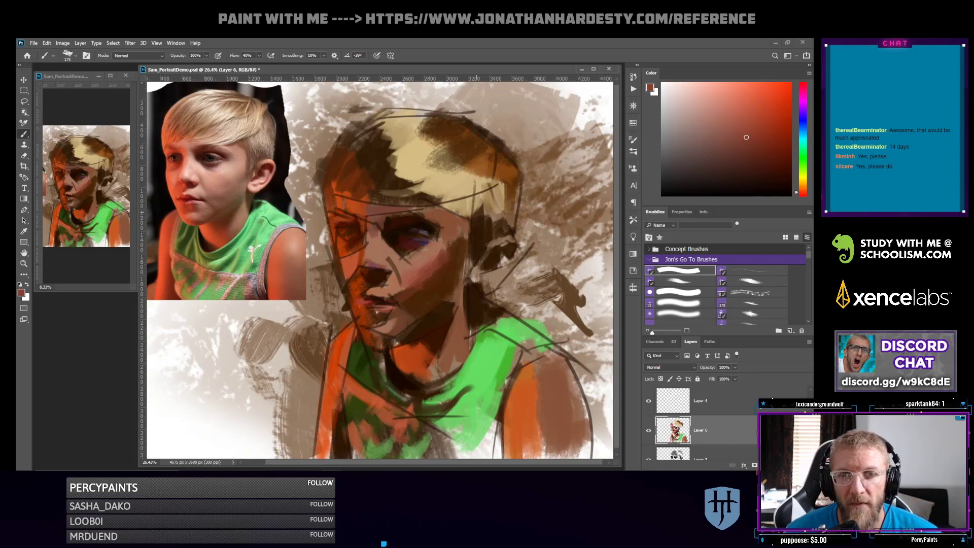
left_click(430, 239, "alt")
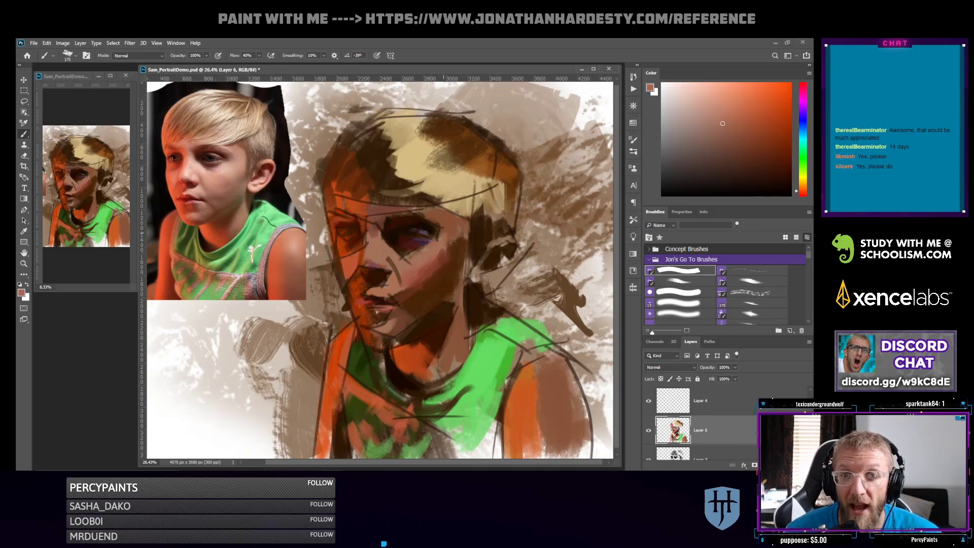
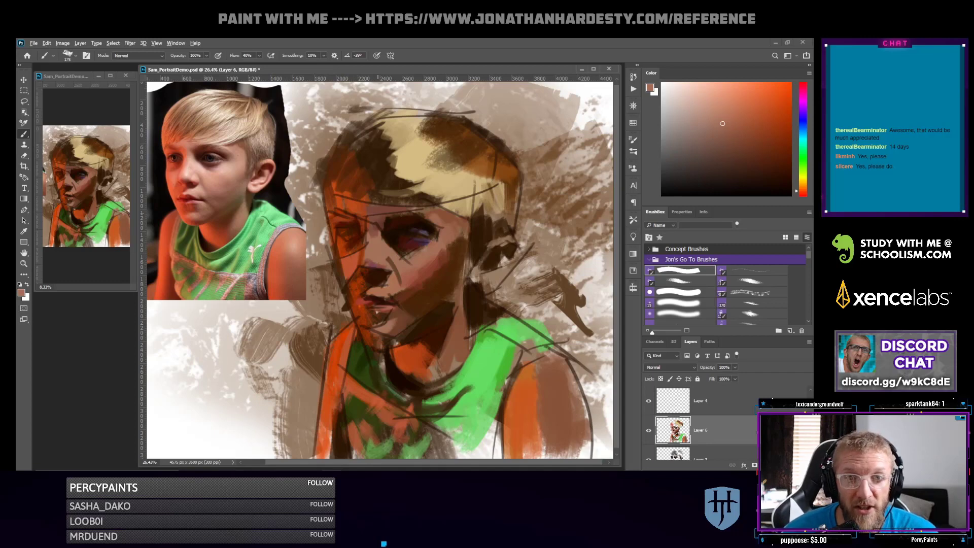
left_click(378, 213, "alt")
left_click(421, 271, "alt")
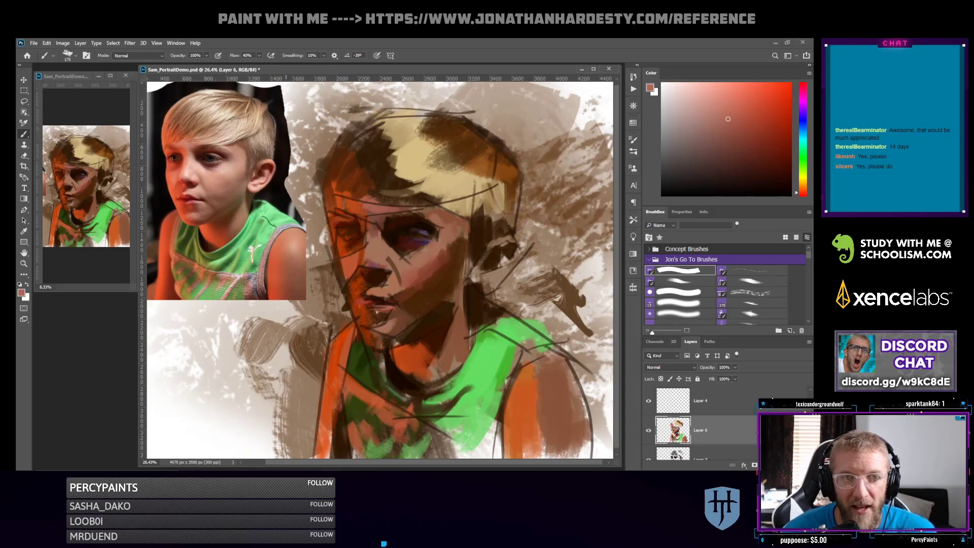
left_click(398, 263, "alt")
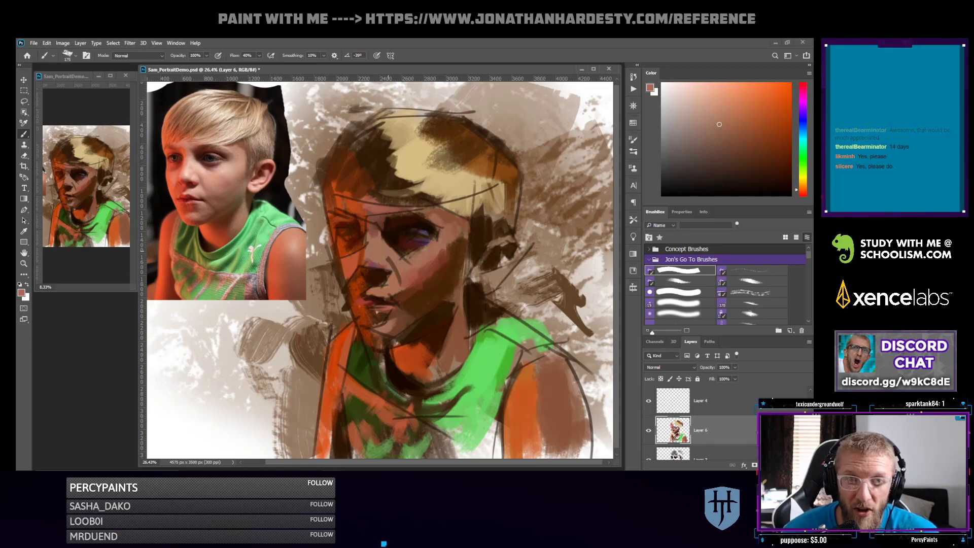
Adjust the brush size and sample reddish-brown and lighter skin tones around the lower cheek to rework the area beside the mouth
key("bracketleft")
key("bracketleft")
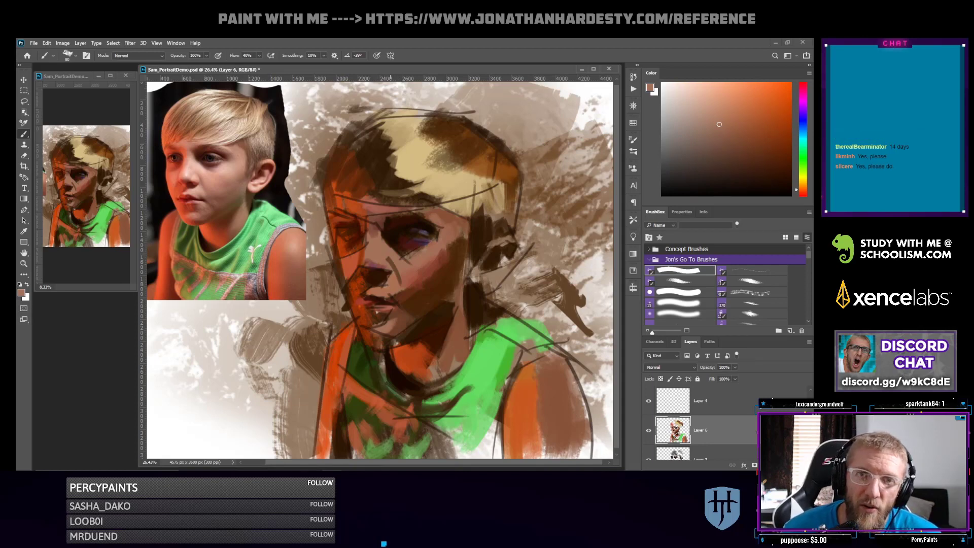
left_click(414, 282, "alt")
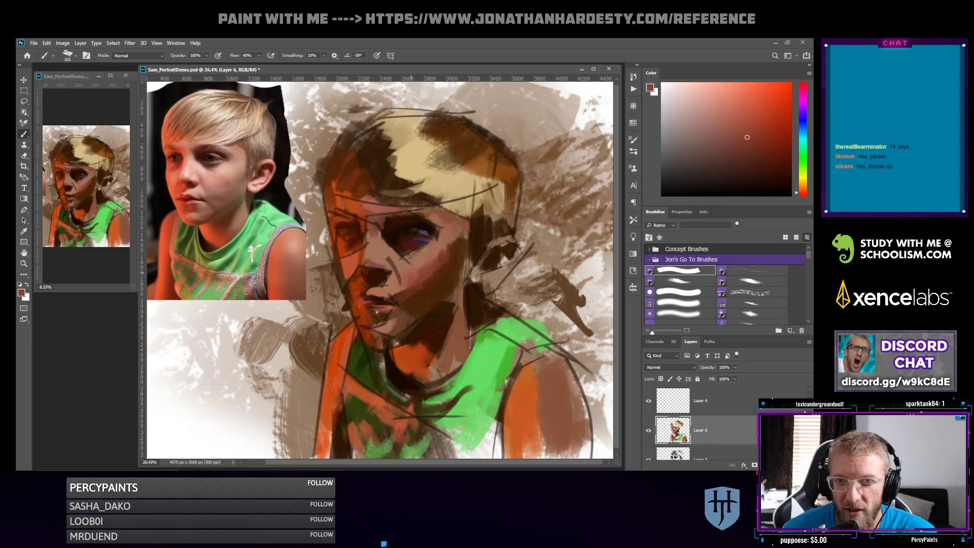
left_click(399, 292, "alt")
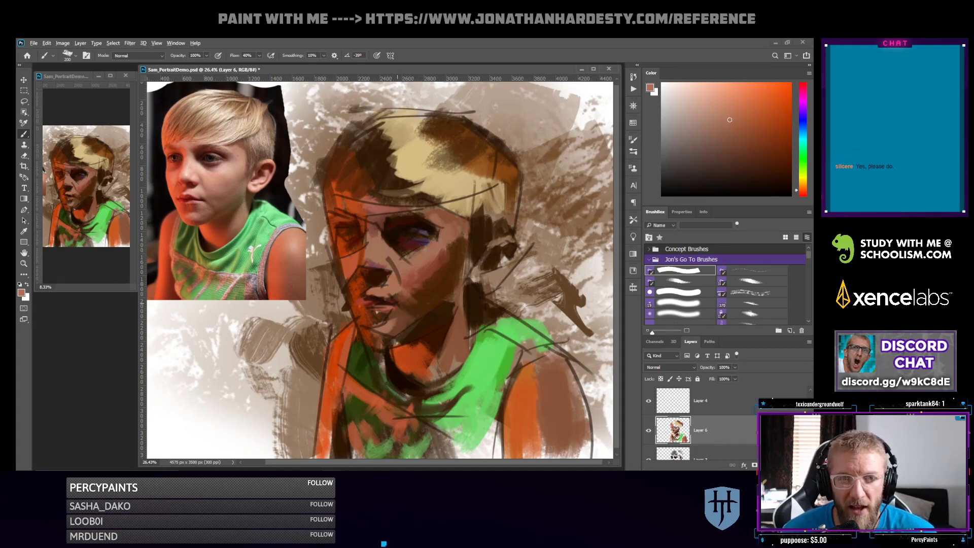
Pick a very dark brown, shift its hue to red, and darken the line between the lips with a smaller brush
left_click(775, 178)
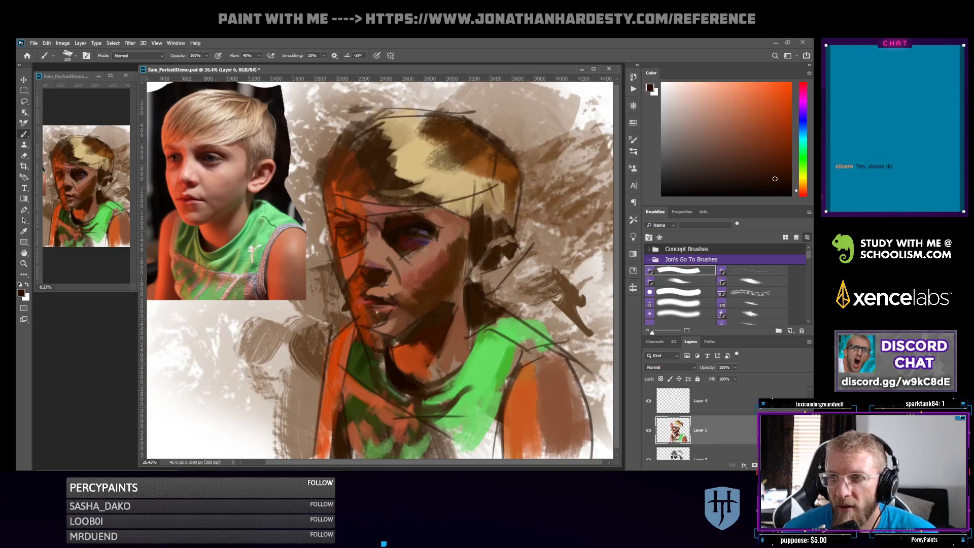
left_click(803, 193)
left_click(782, 167)
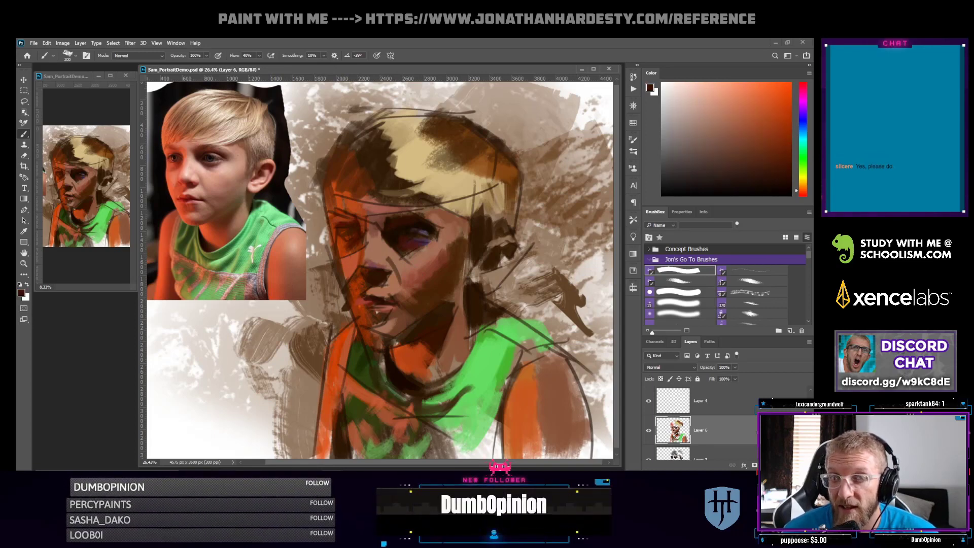
left_click(787, 175)
key("bracketleft")
key("bracketleft")
key("bracketleft")
key("bracketleft")
key("bracketleft")
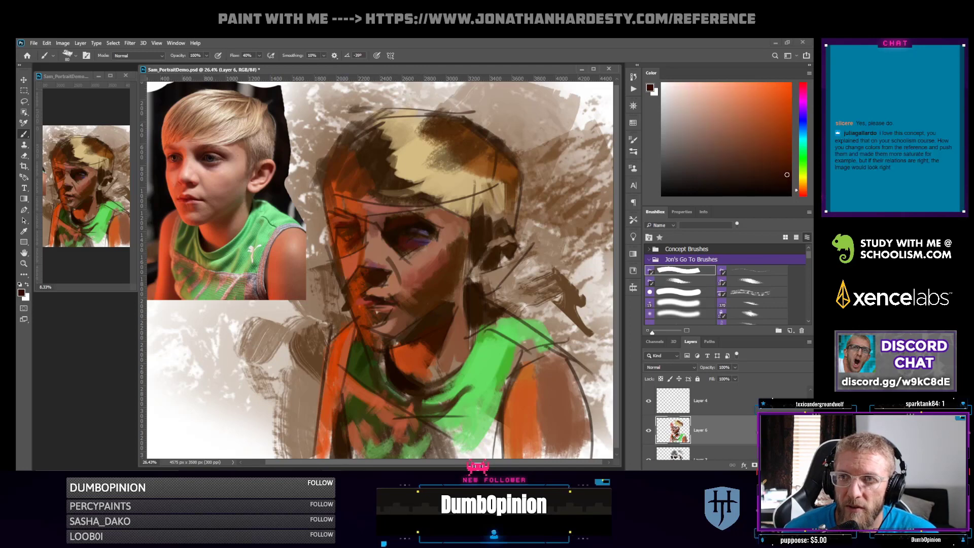
left_click_drag(803, 189, 803, 194)
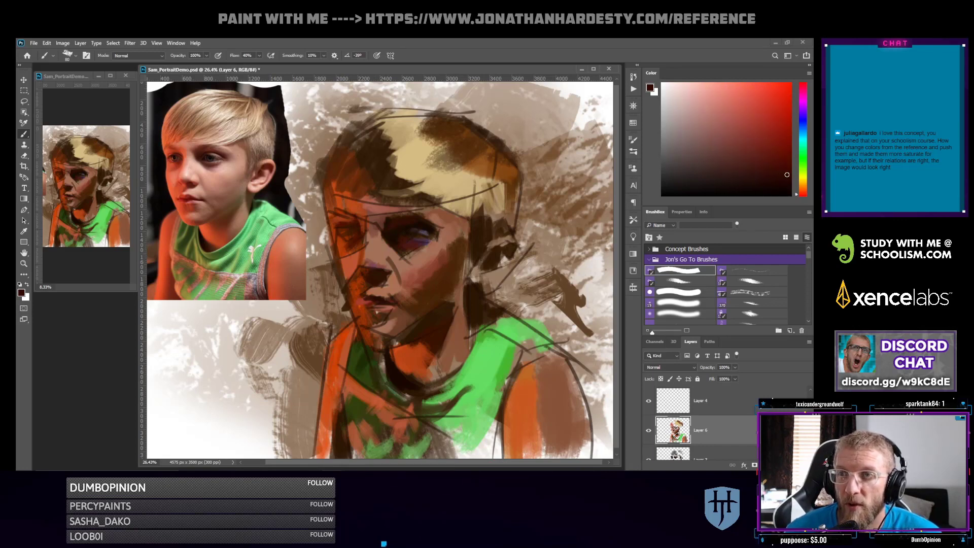
Paint the lit front of the lips in bright red, and pick a darker red to deepen the mouth
left_click(777, 113)
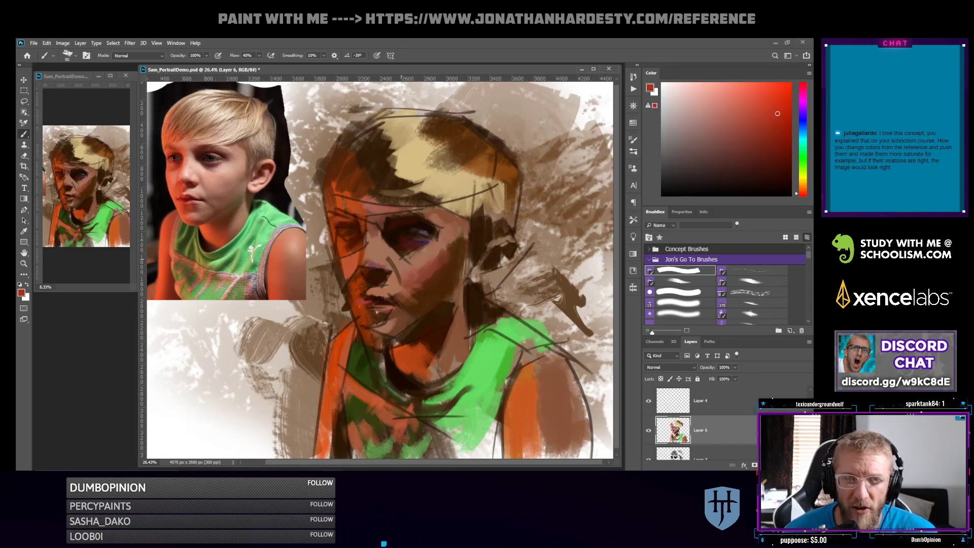
left_click_drag(364, 302, 373, 297)
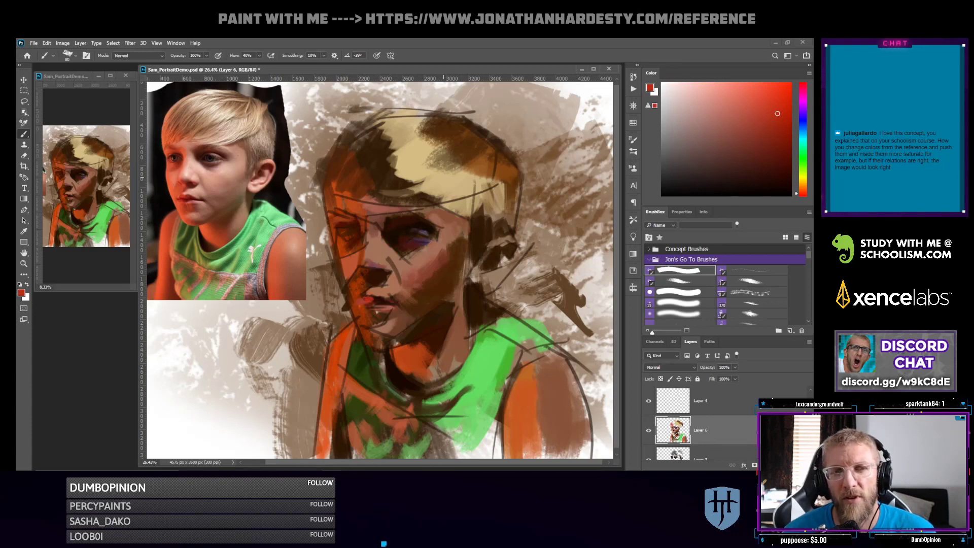
left_click_drag(781, 131, 781, 142)
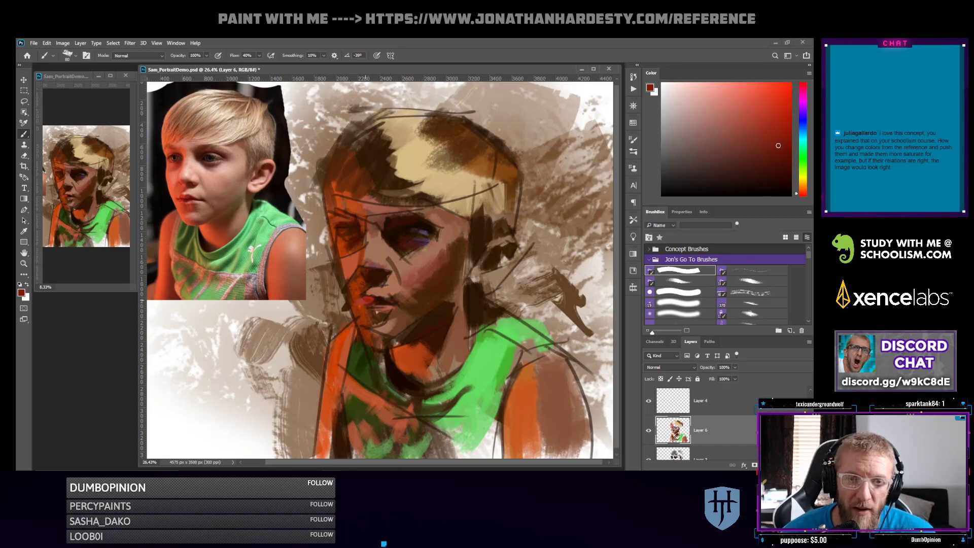
key("0")
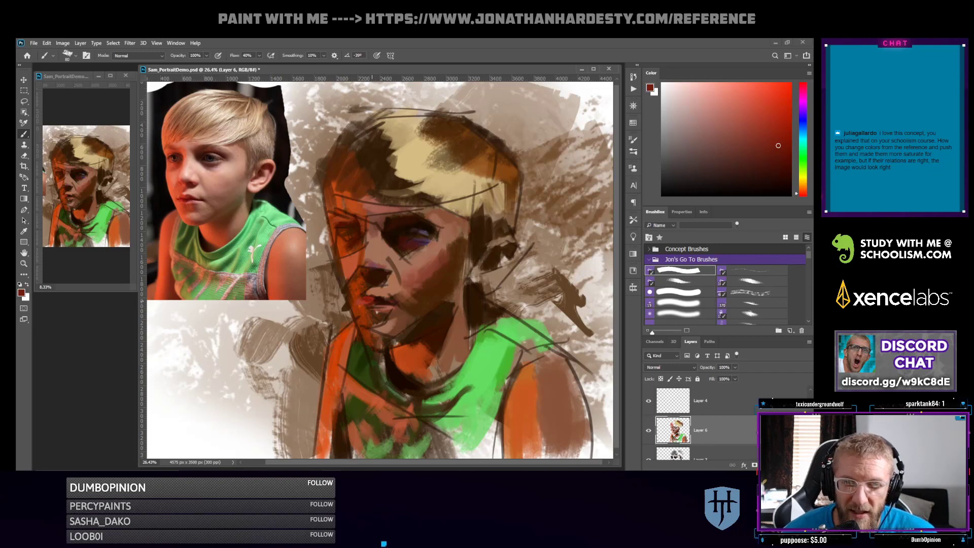
Refine the mouth by working bright red, very dark brown and deep red into the front and shadows of the lips
left_click(784, 117)
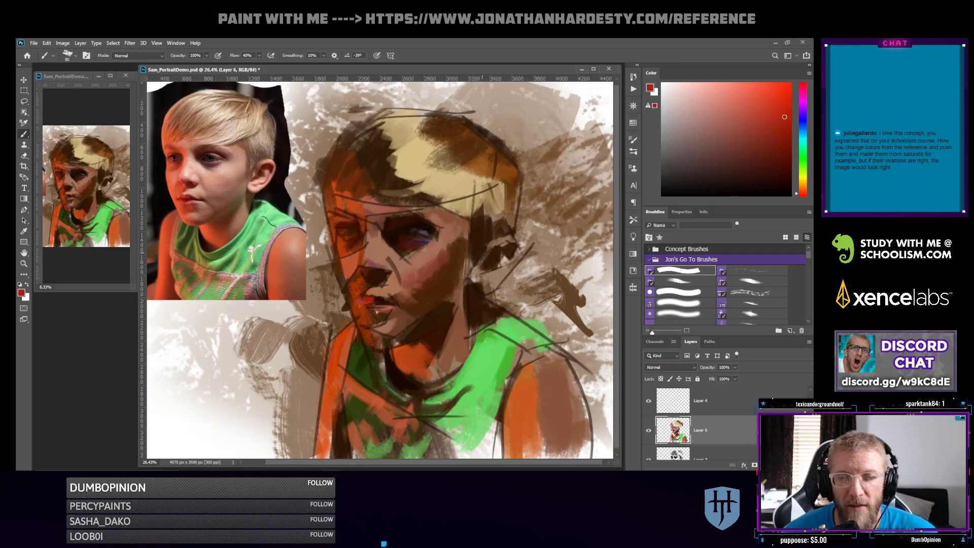
left_click(781, 179)
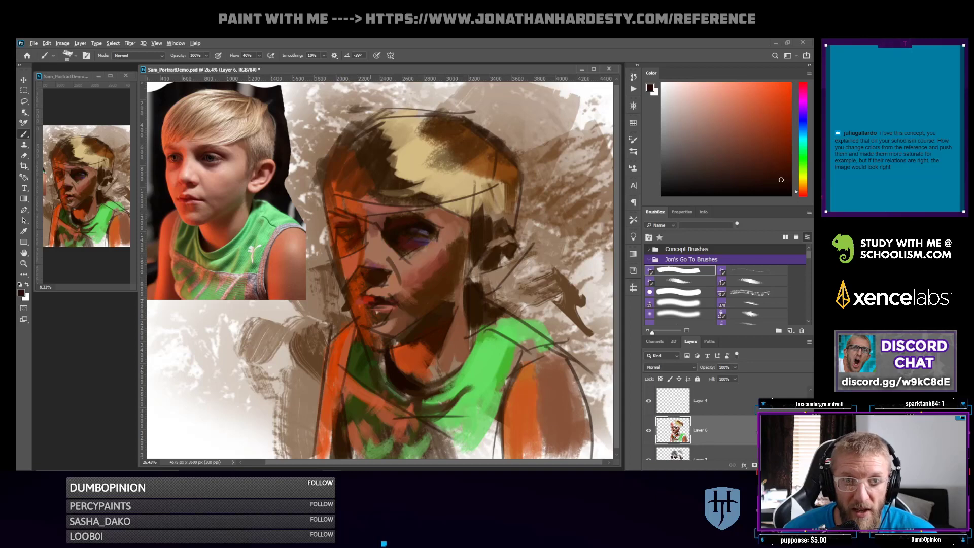
left_click(786, 147)
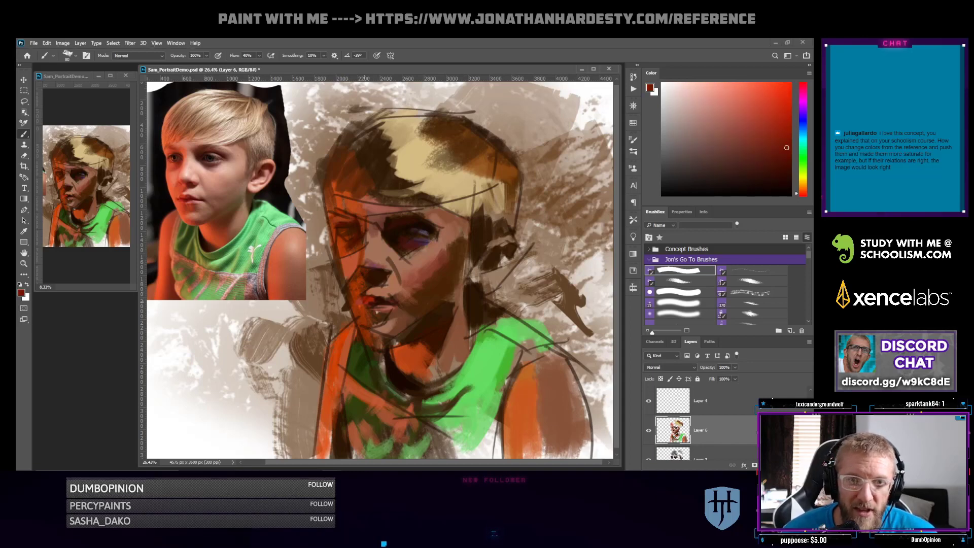
left_click(363, 305, "alt")
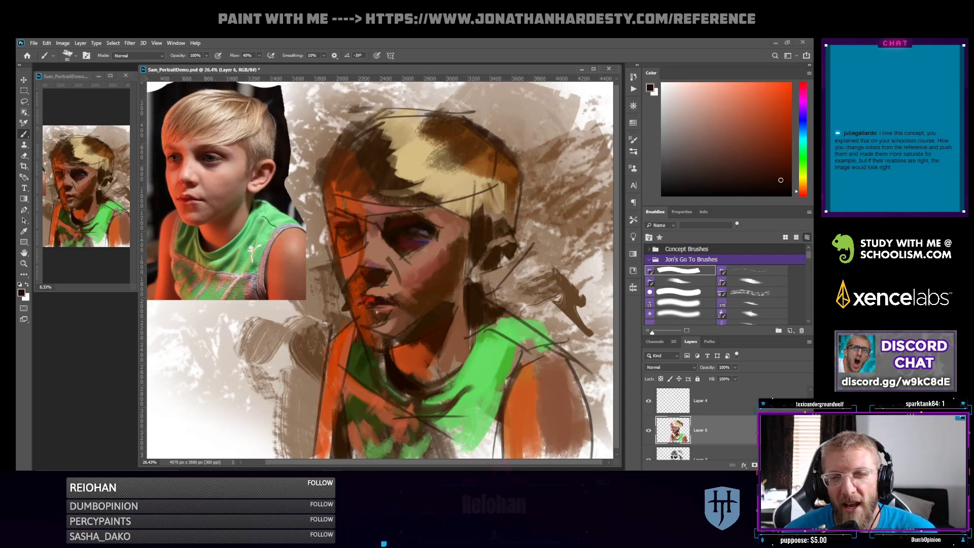
left_click(371, 299, "alt")
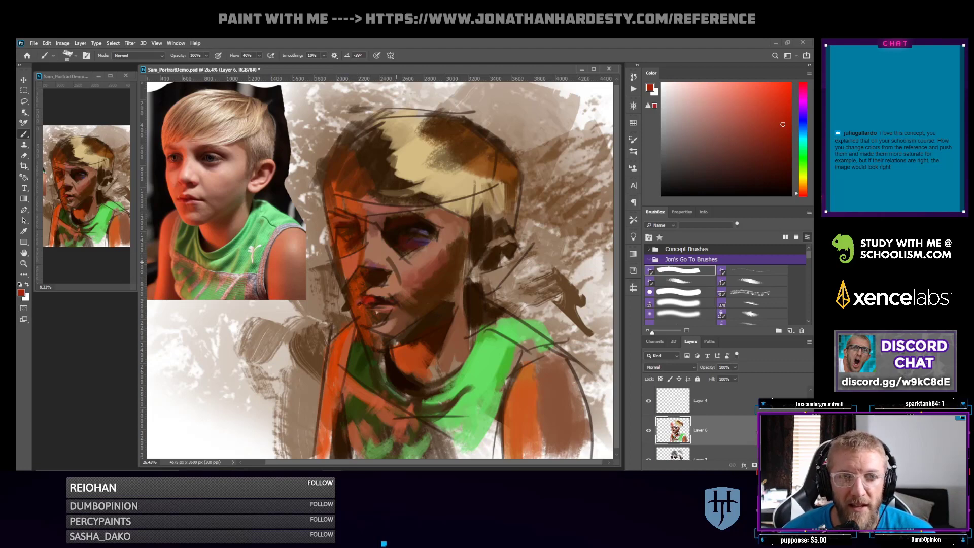
left_click(784, 157)
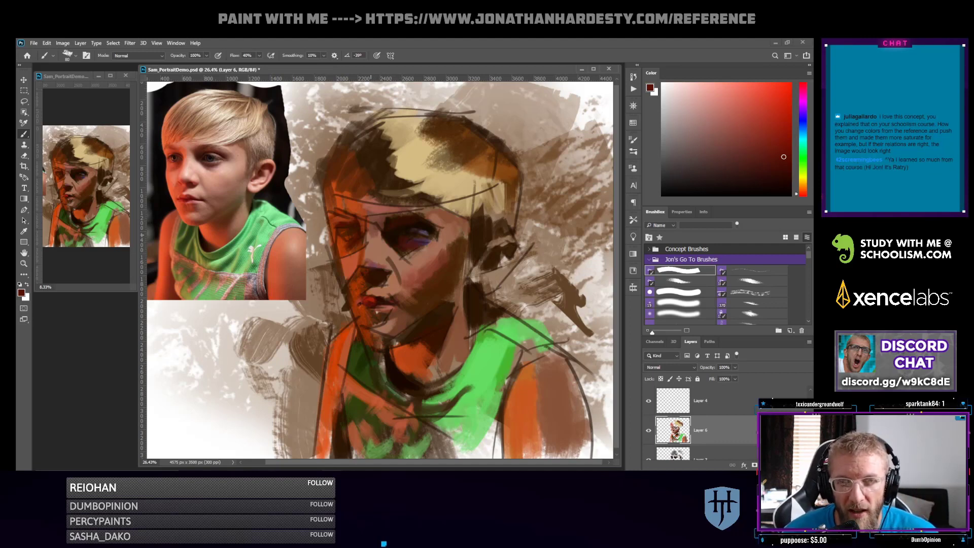
Paint the ear with a temple skin tone shifted toward red, and fill the hair above it with browns sampled from the hair
left_click(443, 239, "alt")
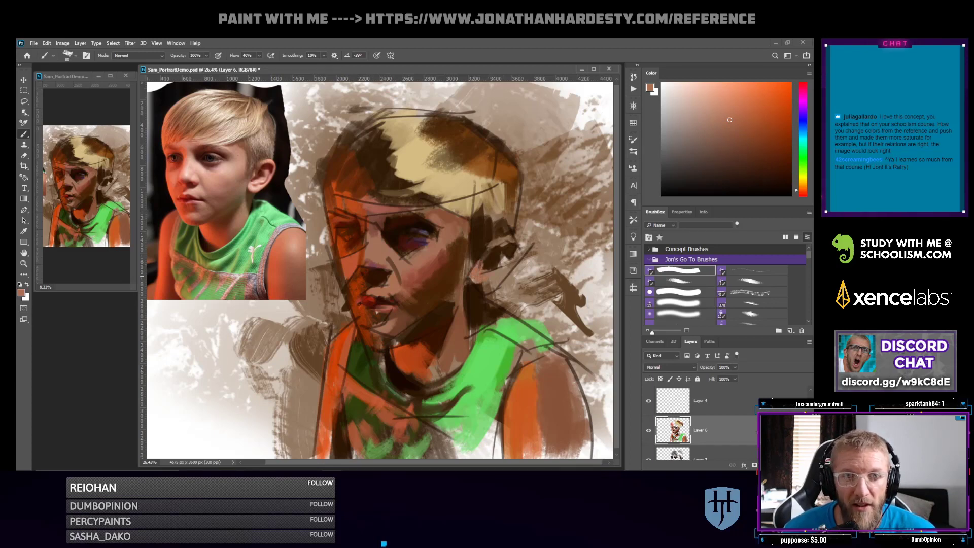
left_click_drag(803, 190, 803, 192)
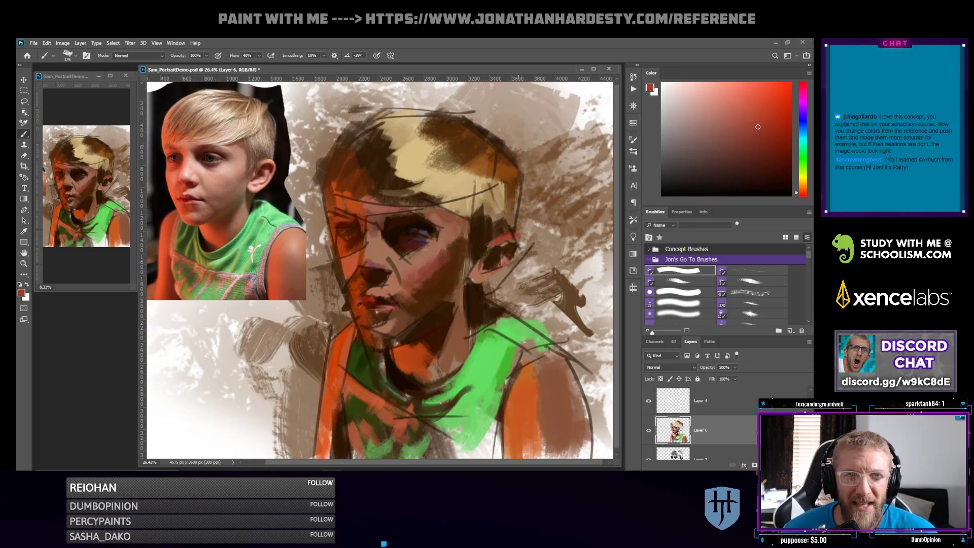
left_click(522, 167, "alt")
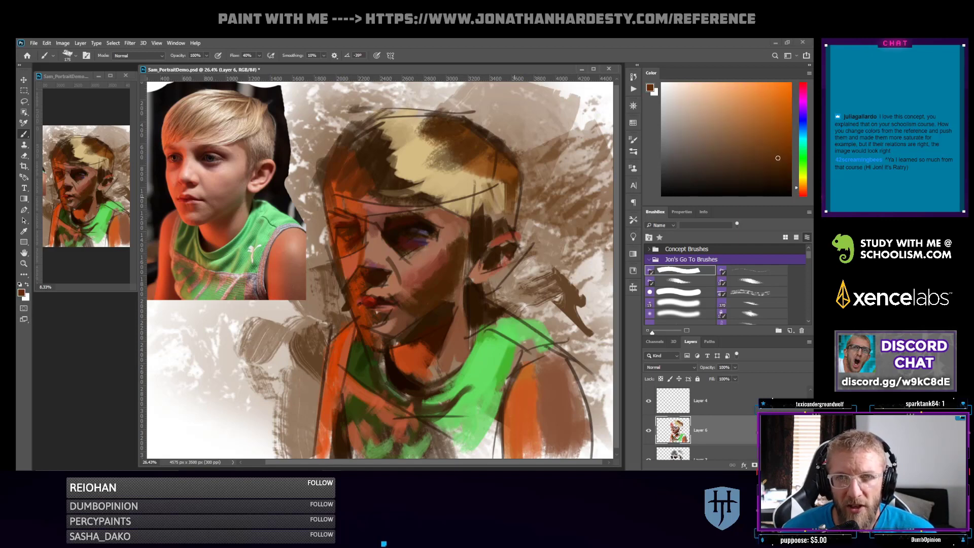
left_click(507, 200, "alt")
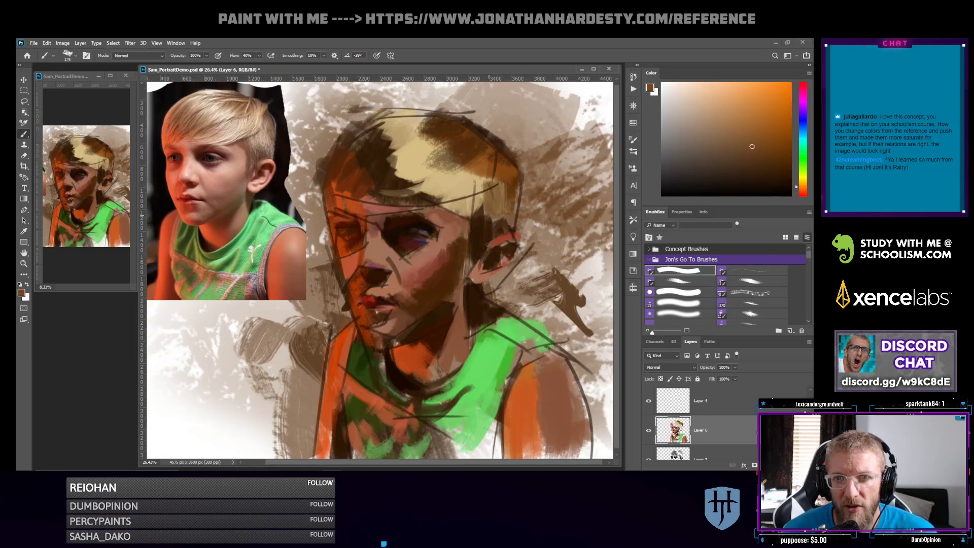
left_click_drag(493, 200, 518, 215)
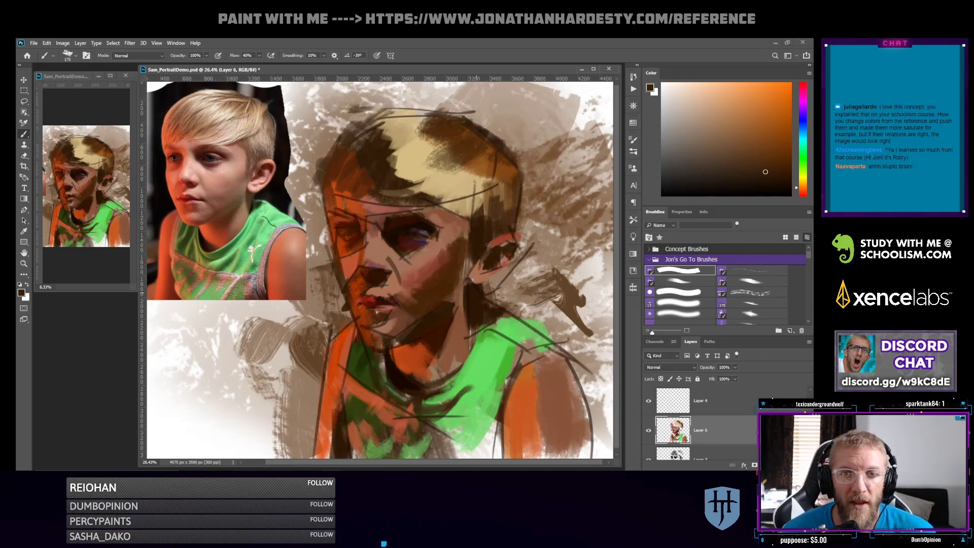
Darken the neck beside the collar, raise the brush flow to 63%, and rework the shirt's neckline with sampled light and dark greens
left_click(477, 302, "alt")
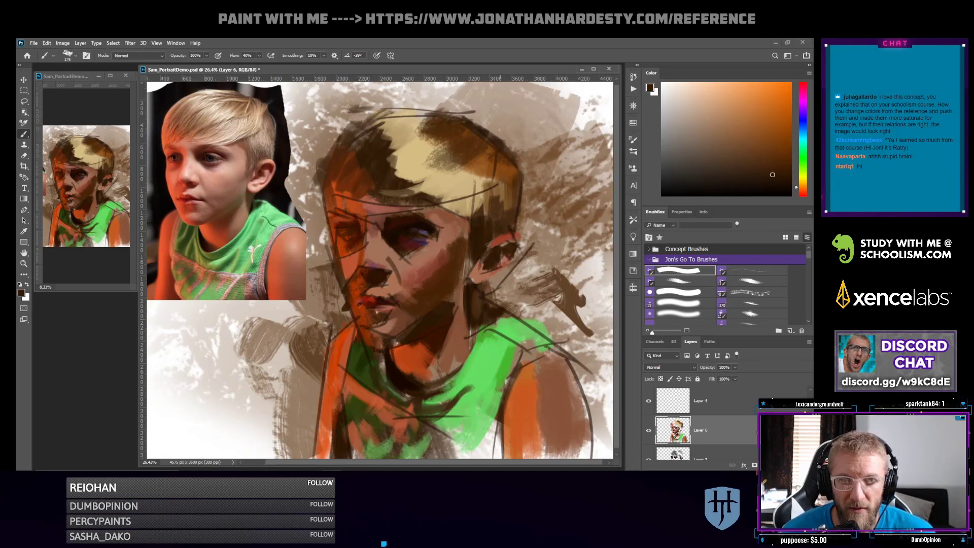
left_click(501, 323, "alt")
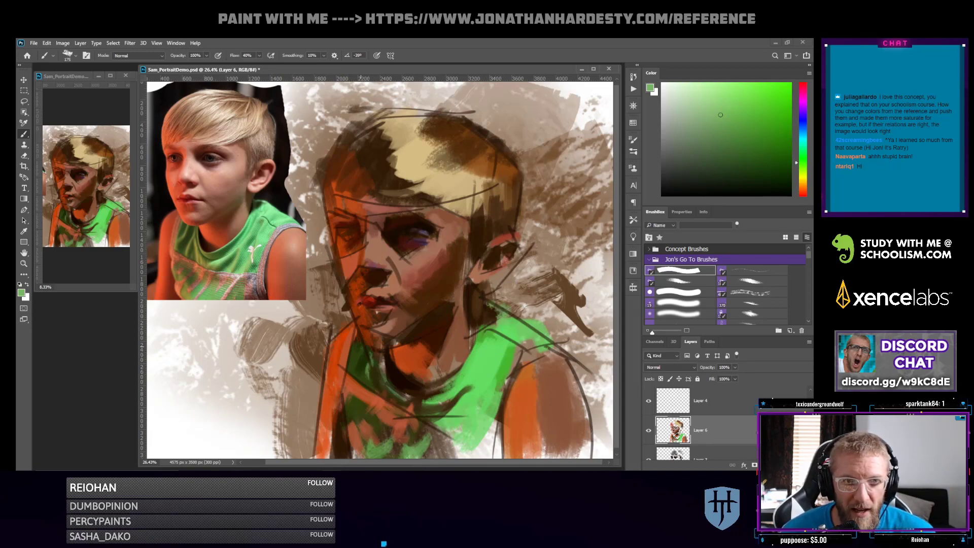
left_click(364, 371, "alt")
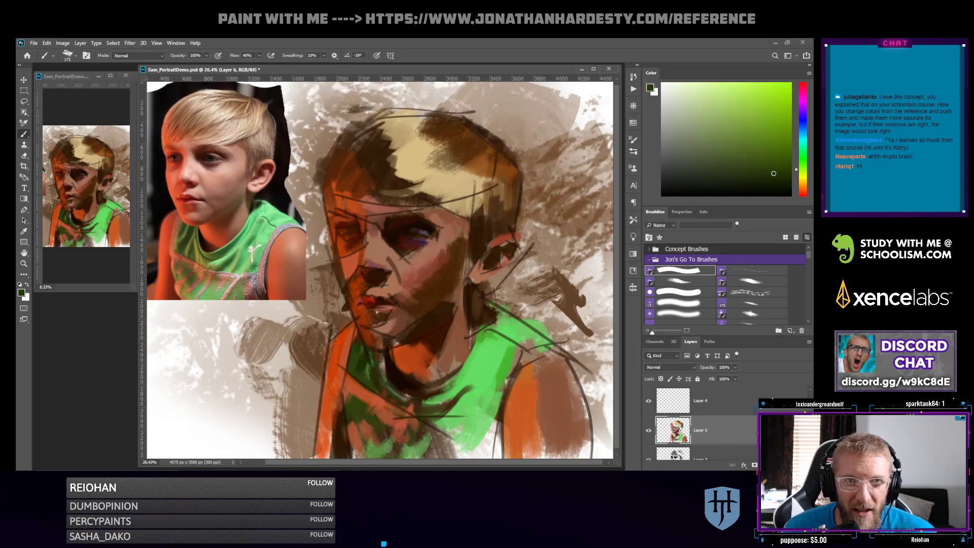
left_click(259, 55)
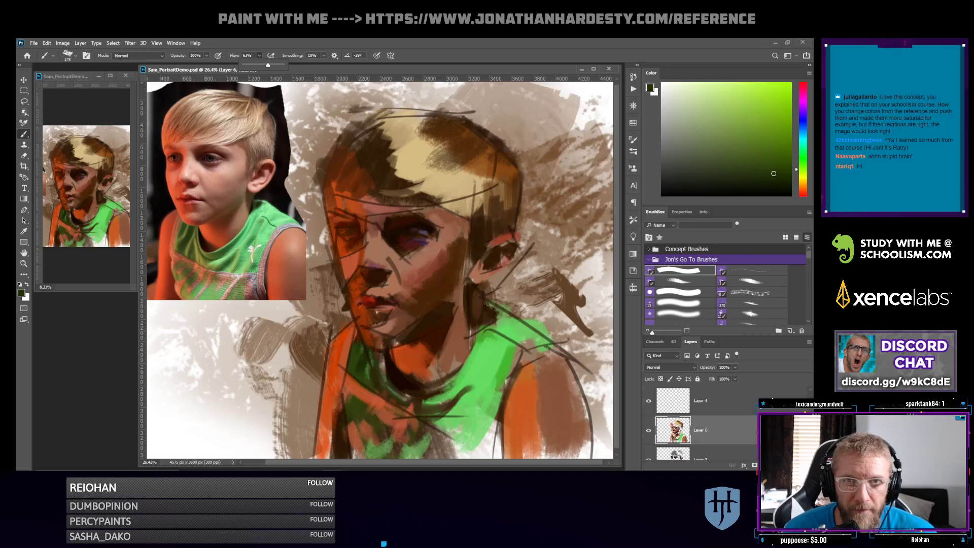
key("Return")
left_click(368, 370, "alt")
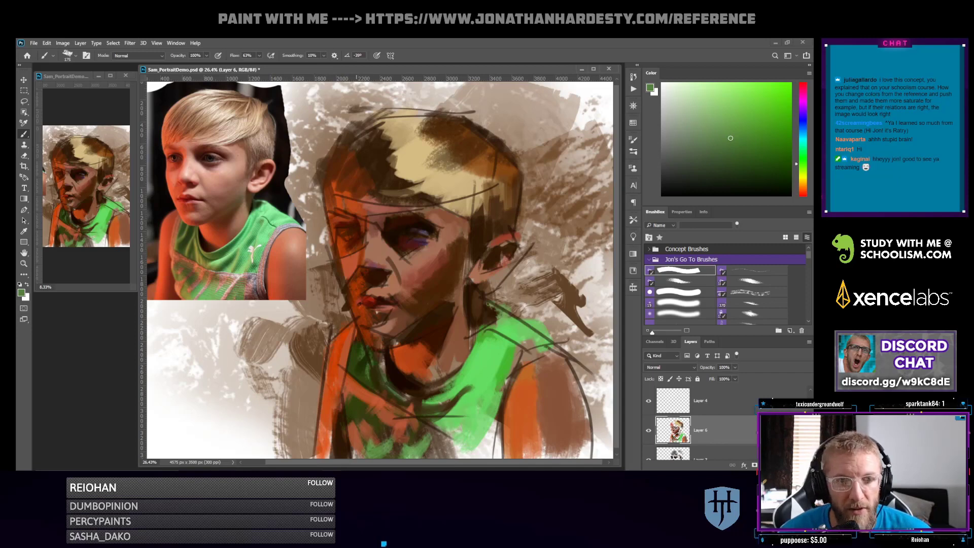
Paint burnt orange and dark reddish-brown along the shadowed arm beside the shirt, adjusting the brush size
left_click(341, 403, "alt")
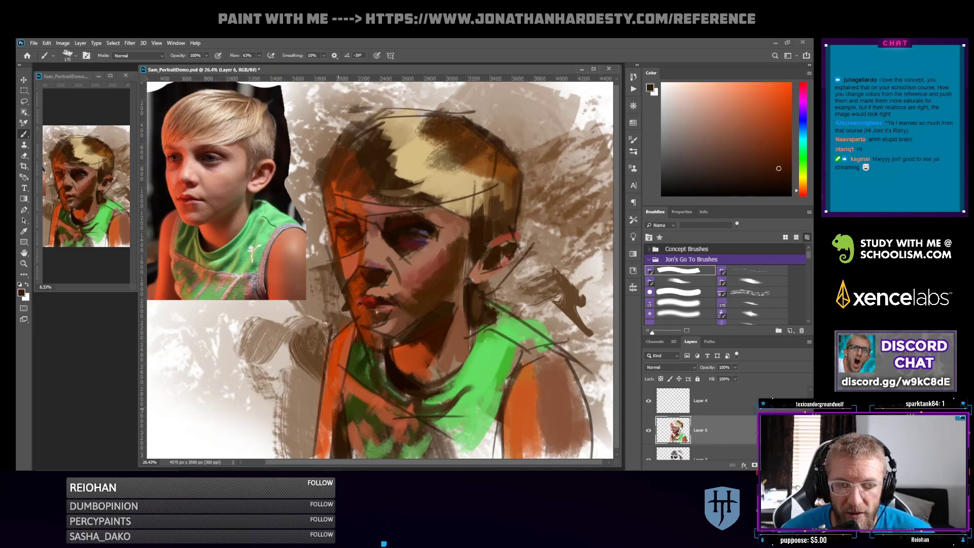
left_click_drag(339, 405, 336, 442)
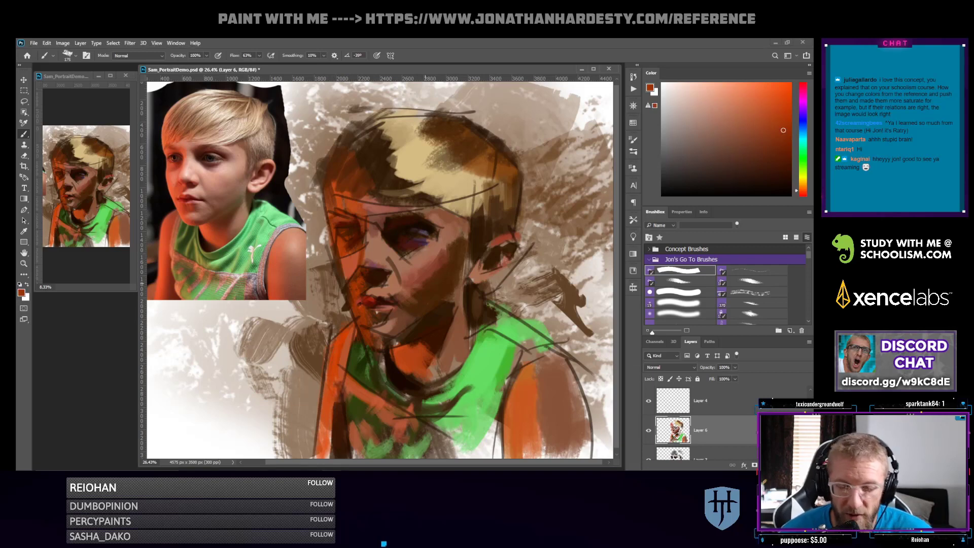
key("bracketleft")
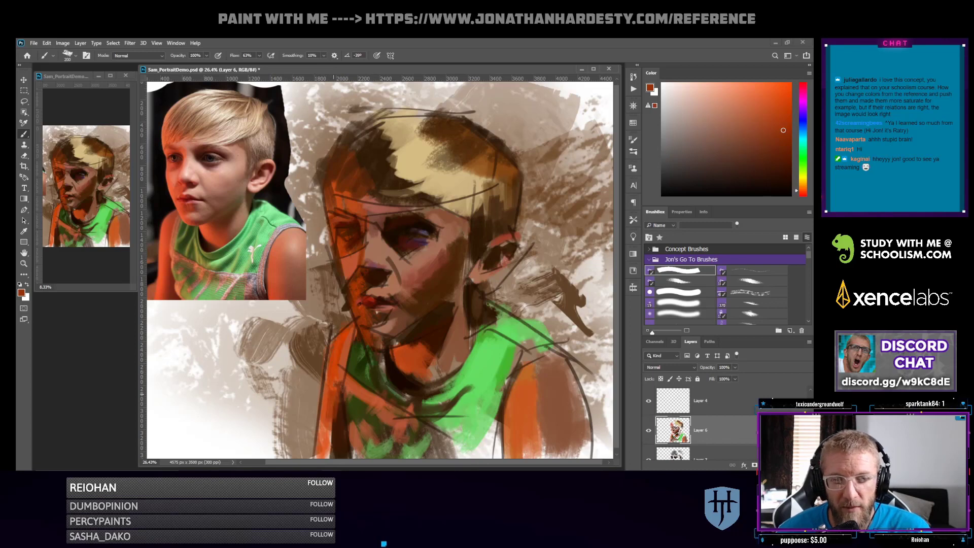
left_click_drag(335, 420, 324, 443)
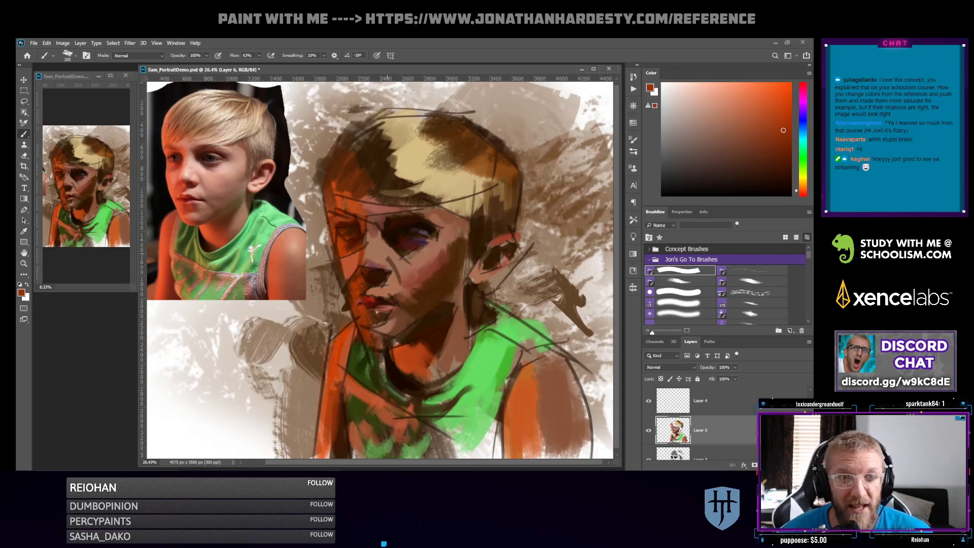
Sample burnt oranges from the lower cheek, nose and area below the eye to blend the shadowed side of the face
left_click(359, 292, "alt")
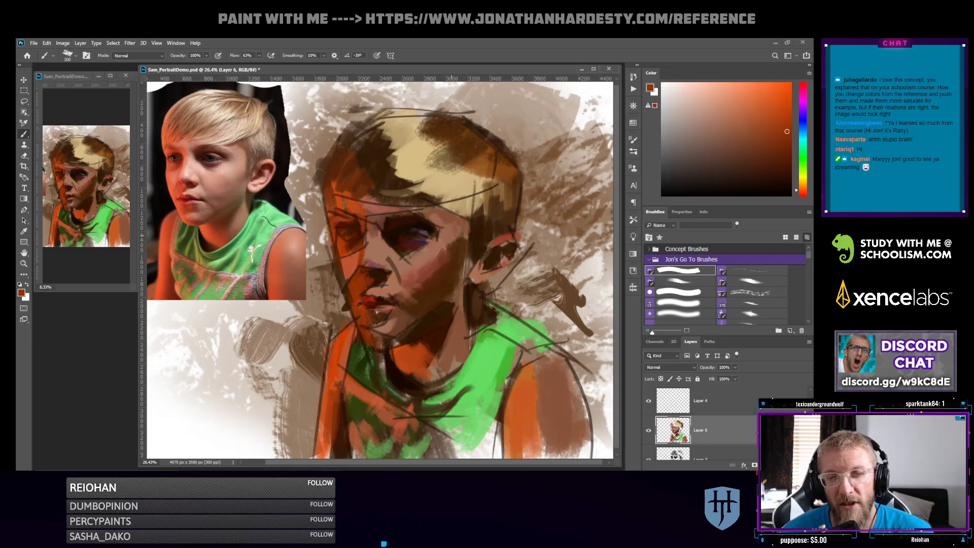
left_click(371, 255, "alt")
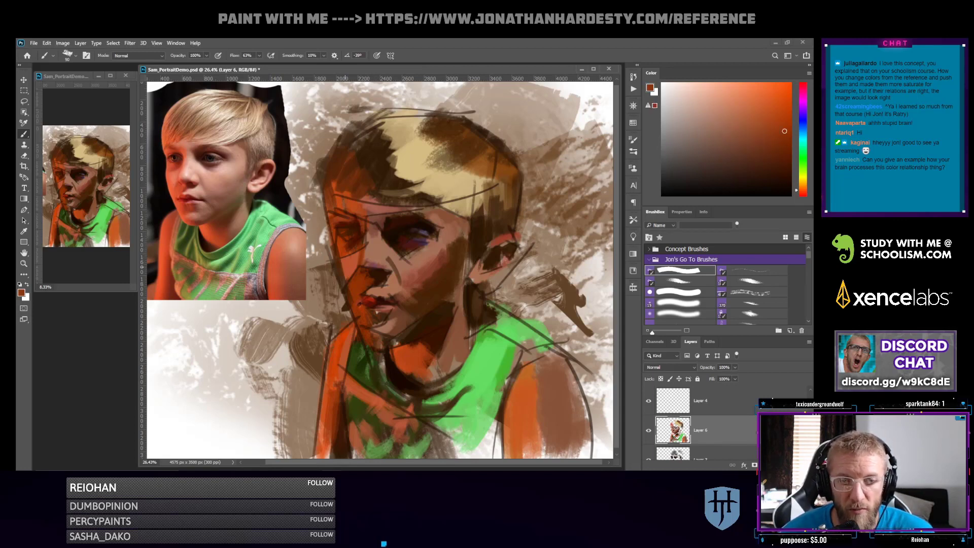
left_click(341, 247, "alt")
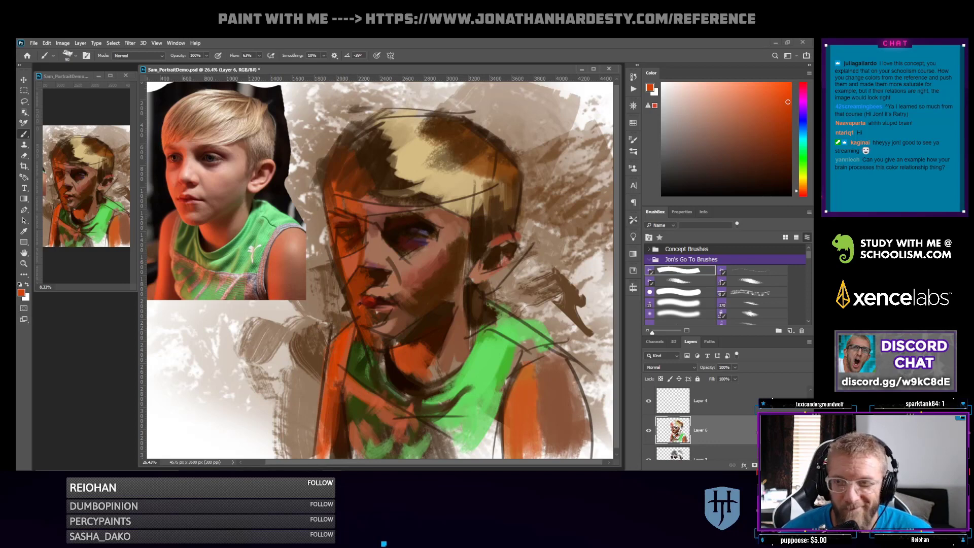
Glaze deep red over the shadowed arm at 22% opacity, and blend the shoulder with oranges sampled from the arm and neck
left_click_drag(803, 190, 803, 192)
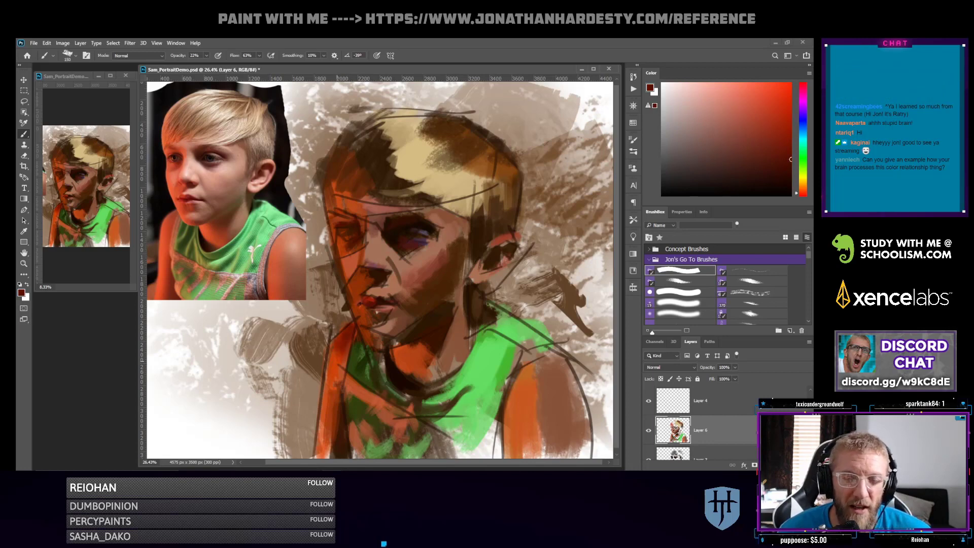
mouse_move(325, 441)
left_mouse_down()
mouse_move(322, 455)
mouse_move(323, 446)
left_mouse_up()
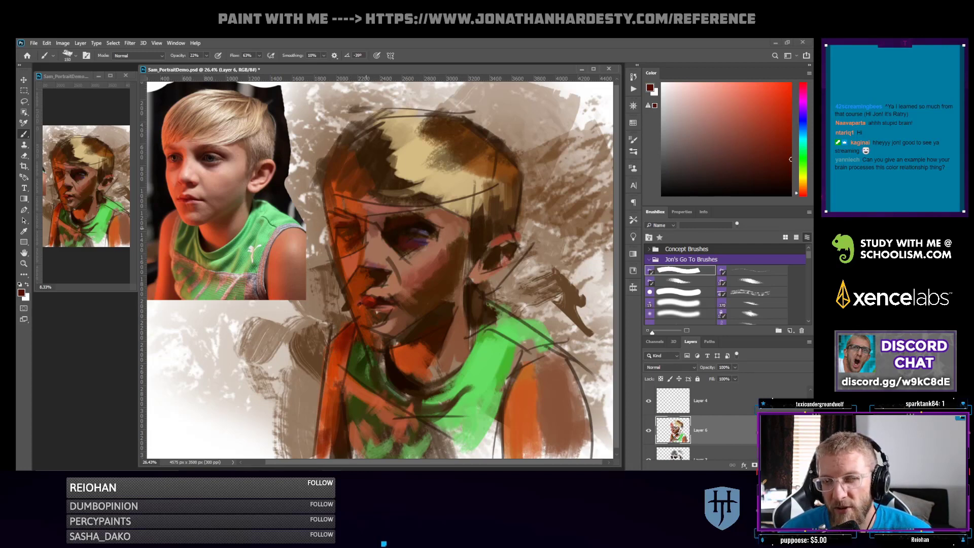
left_click(337, 369, "alt")
left_click(395, 357, "alt")
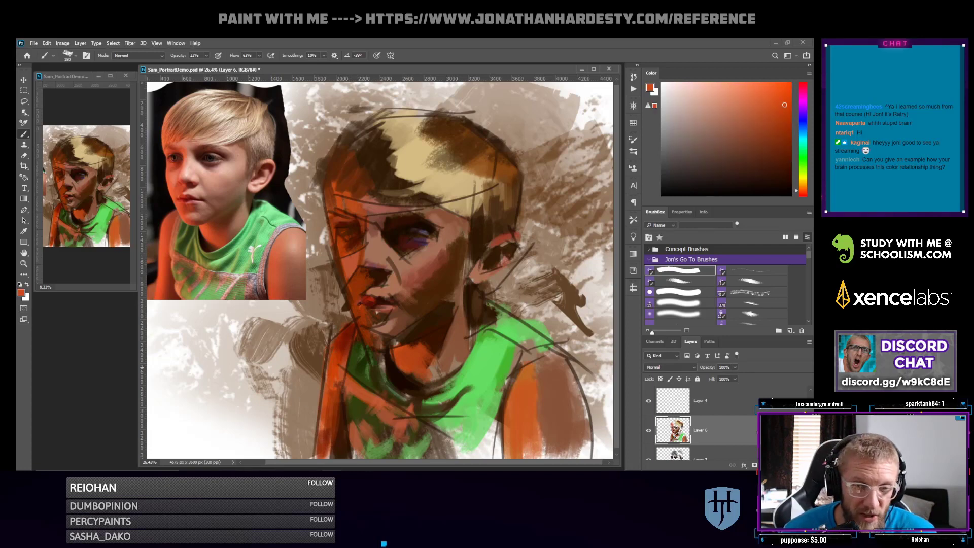
left_click(392, 357, "alt")
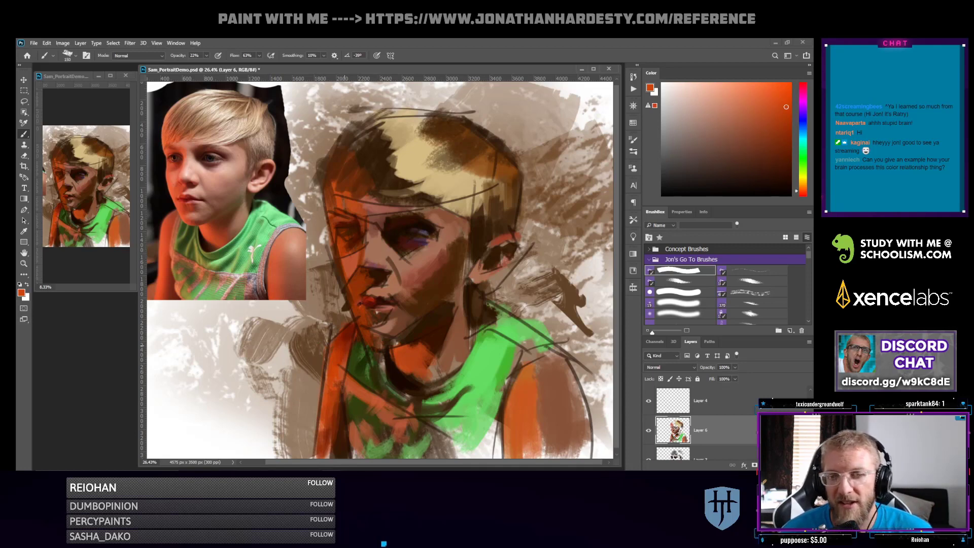
left_click(390, 349, "alt")
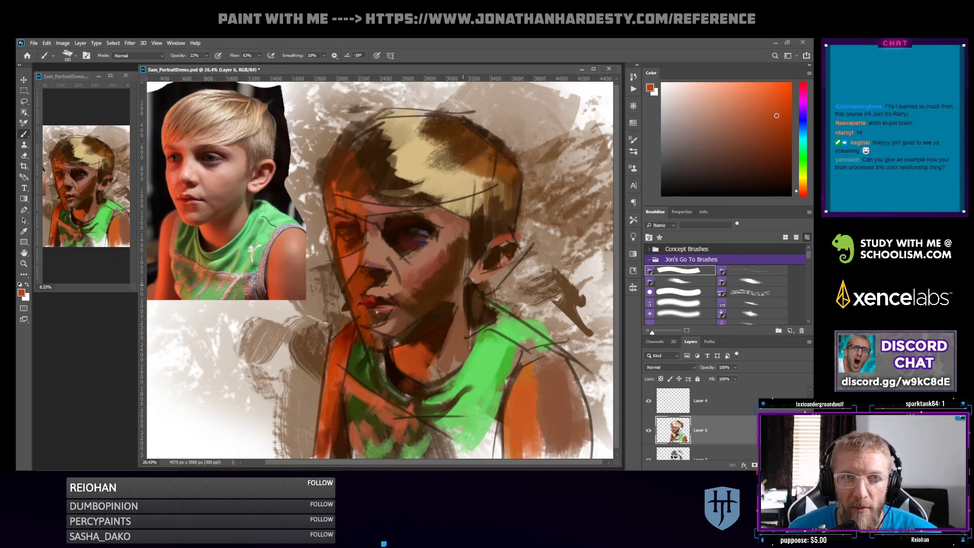
Shift a sampled ear tone to a more saturated red, glaze it onto the ear with a smaller brush, and resample the earlobe's skin tone
left_click(517, 272, "alt")
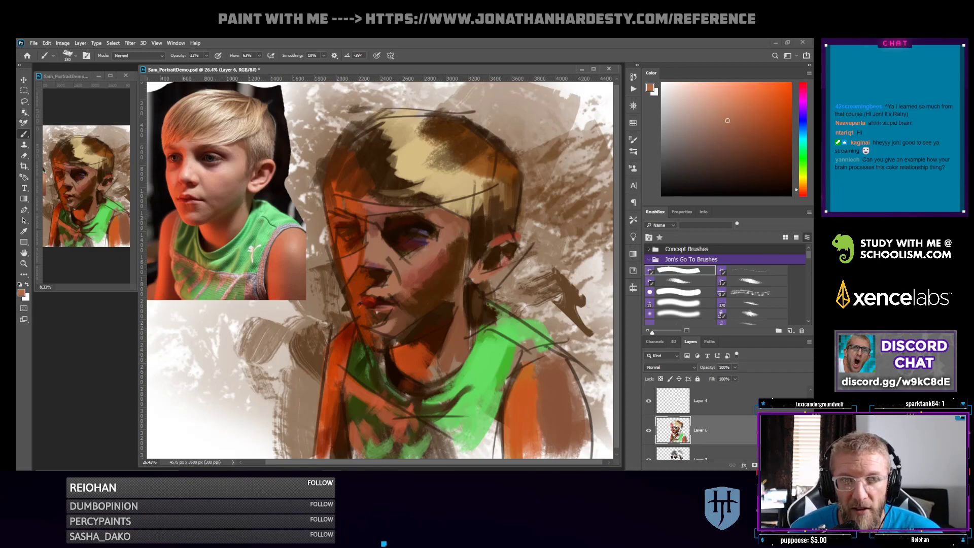
left_click(803, 192)
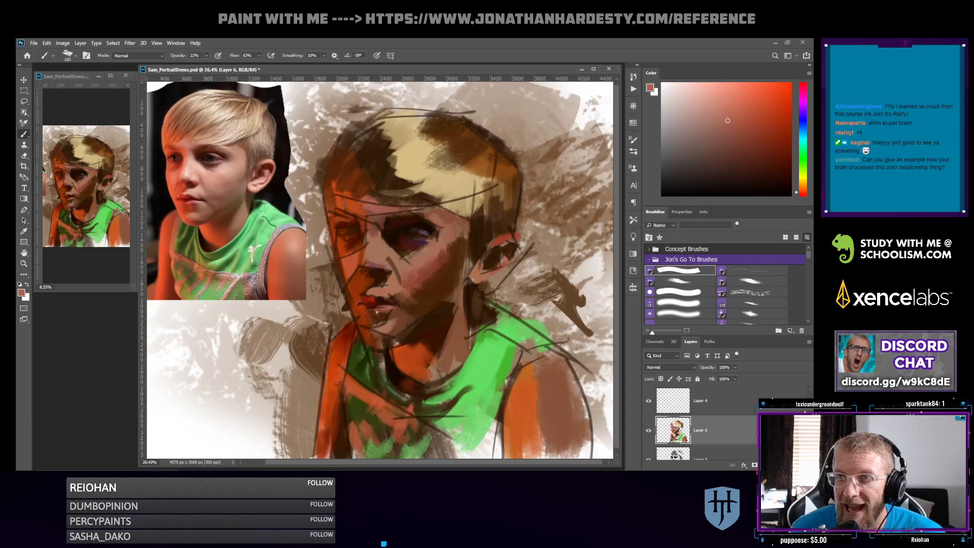
left_click(758, 118)
key("bracketleft")
key("bracketleft")
key("bracketleft")
key("bracketleft")
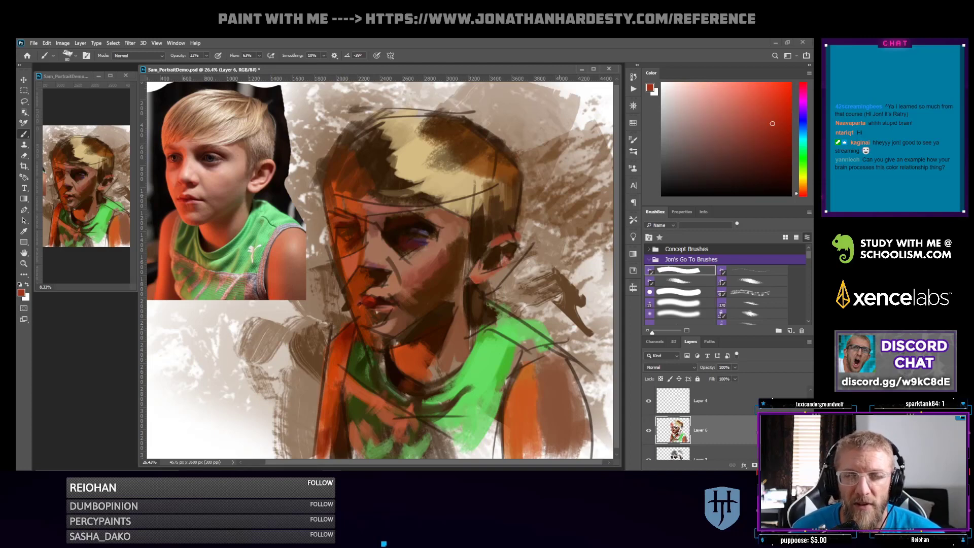
left_click(473, 272, "alt")
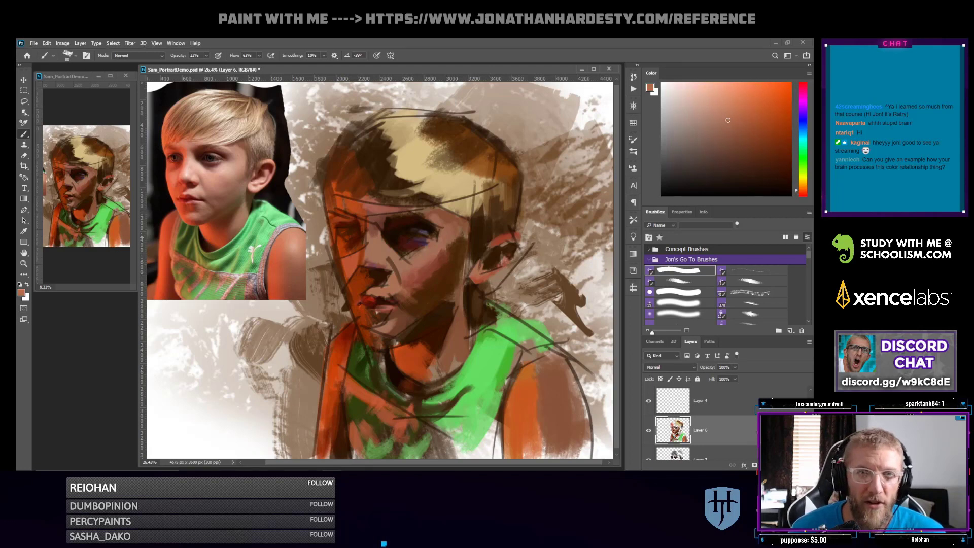
Shift to an orange tone from sampled hair and skin colours, enlarge the brush, and glaze it over the blond fringe at 22% opacity
left_click(433, 180, "alt")
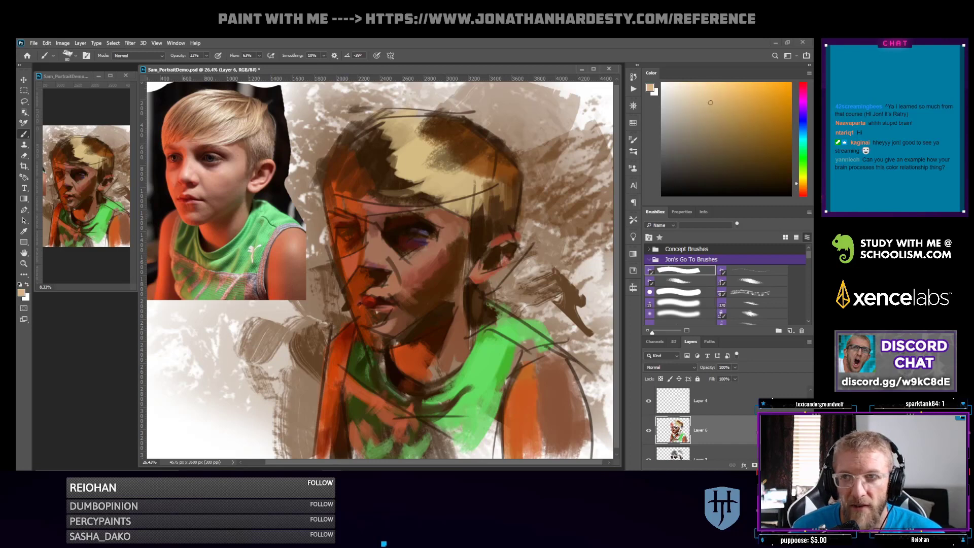
left_click(215, 114, "alt")
left_click(178, 185, "alt")
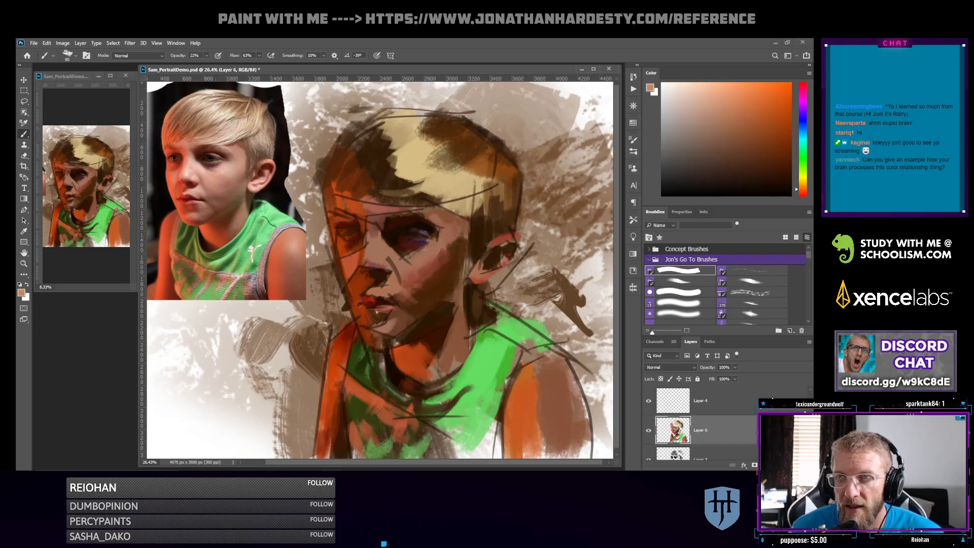
key("bracketright")
key("bracketright")
key("bracketright")
key("bracketright")
key("bracketright")
key("bracketright")
key("bracketright")
key("bracketright")
key("bracketright")
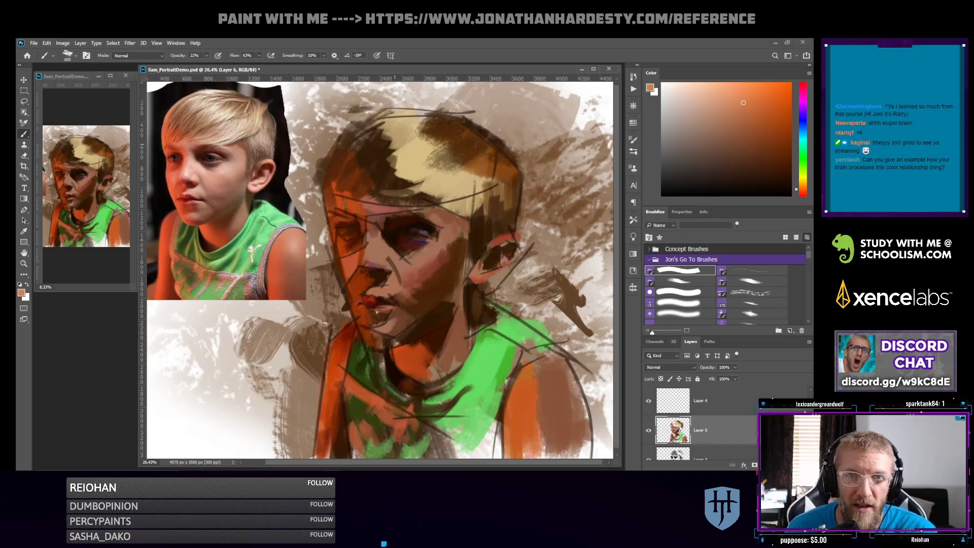
mouse_move(395, 147)
left_mouse_down()
mouse_move(402, 170)
mouse_move(377, 180)
left_mouse_up()
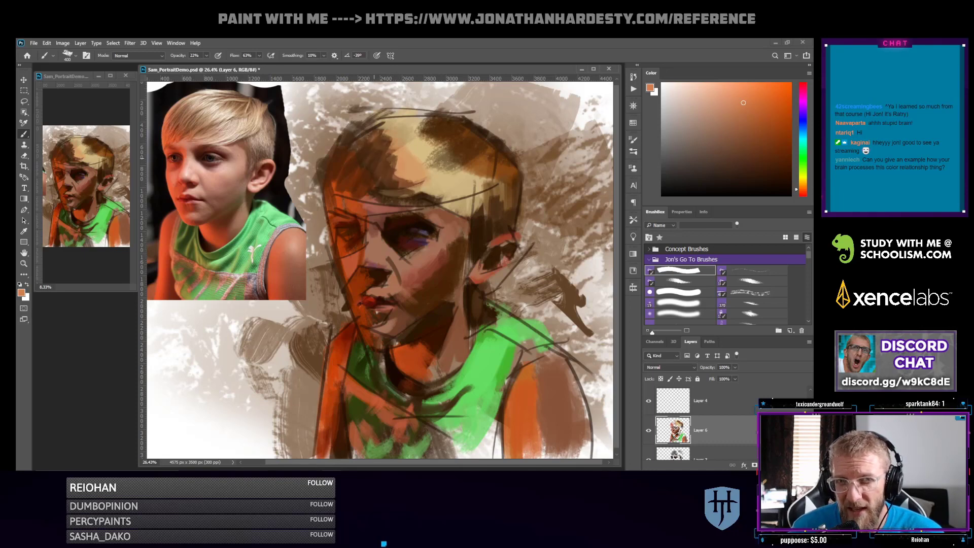
left_click_drag(417, 151, 429, 196)
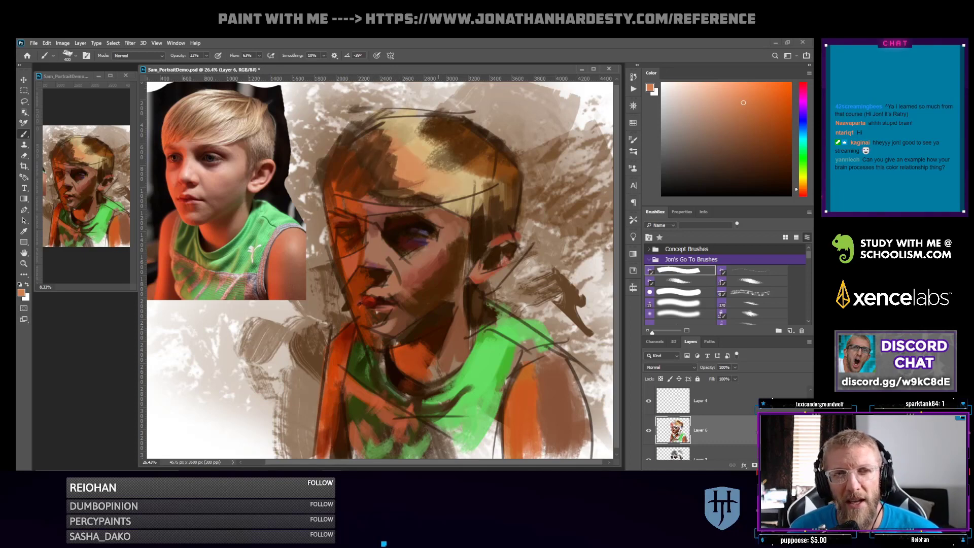
Set the brush opacity to 100% and blend the front of the hair with oranges and browns sampled from it
key("1")
key("0")
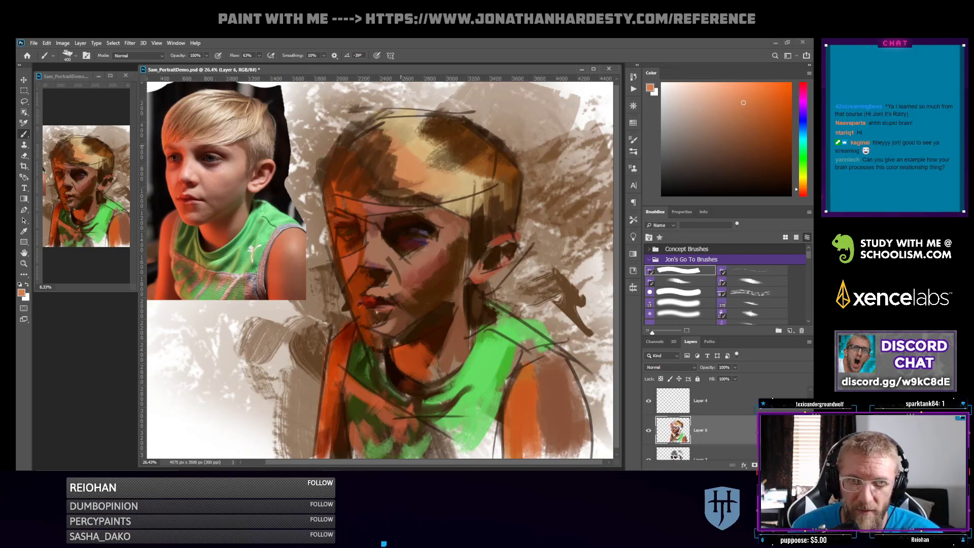
left_click(371, 149, "alt")
mouse_move(369, 145)
left_mouse_down()
mouse_move(389, 170)
mouse_move(426, 181)
left_mouse_up()
left_click(398, 146, "alt")
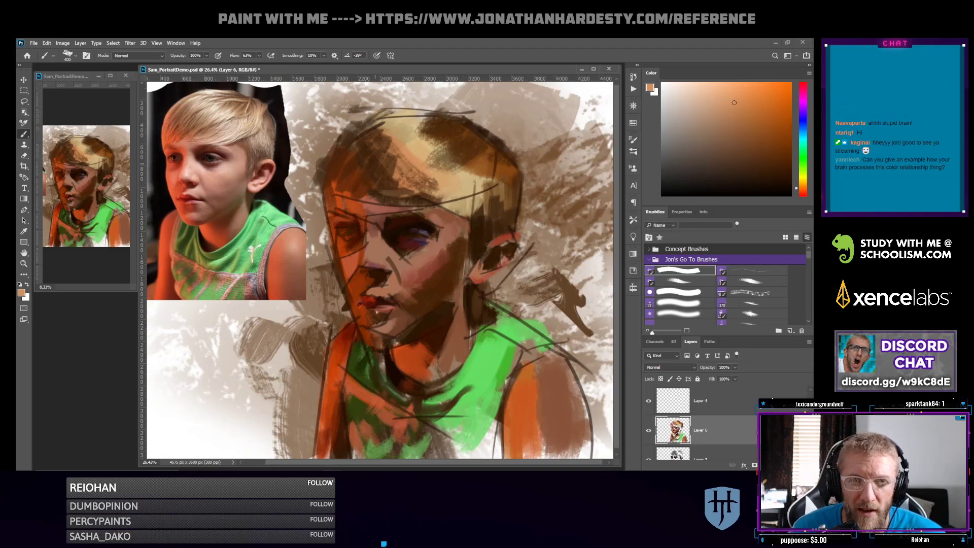
mouse_move(376, 156)
left_mouse_down()
mouse_move(389, 175)
mouse_move(430, 185)
left_mouse_up()
left_click(409, 143, "alt")
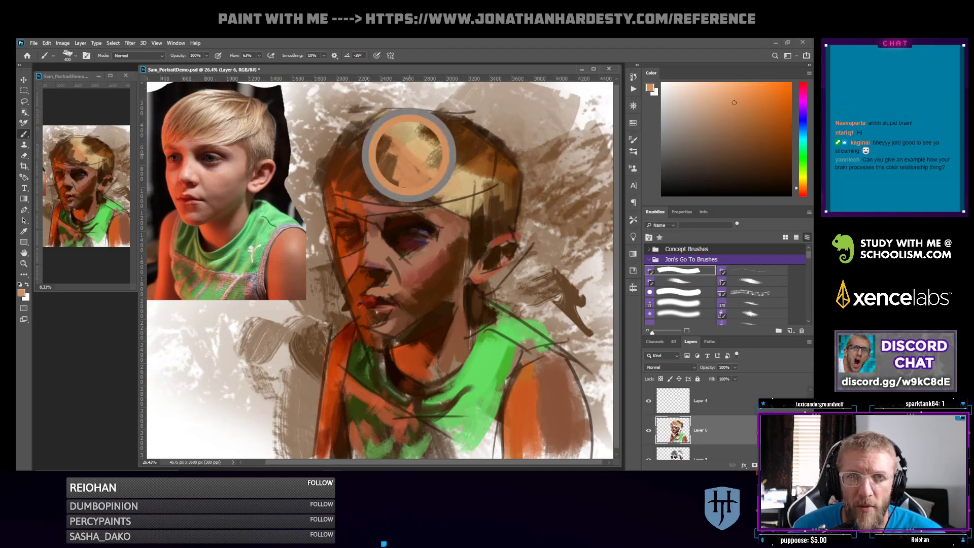
left_click(380, 168, "alt")
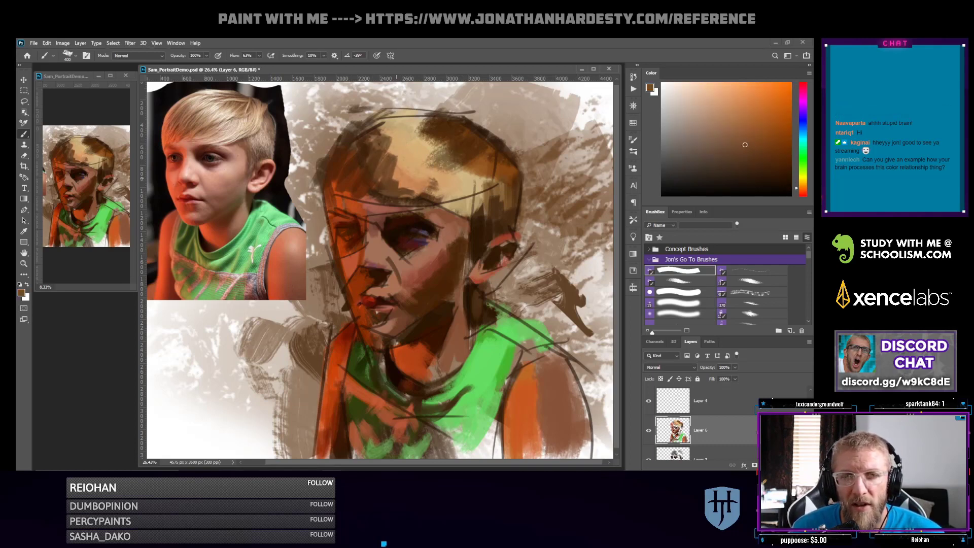
mouse_move(383, 147)
left_mouse_down()
mouse_move(408, 194)
mouse_move(426, 187)
left_mouse_up()
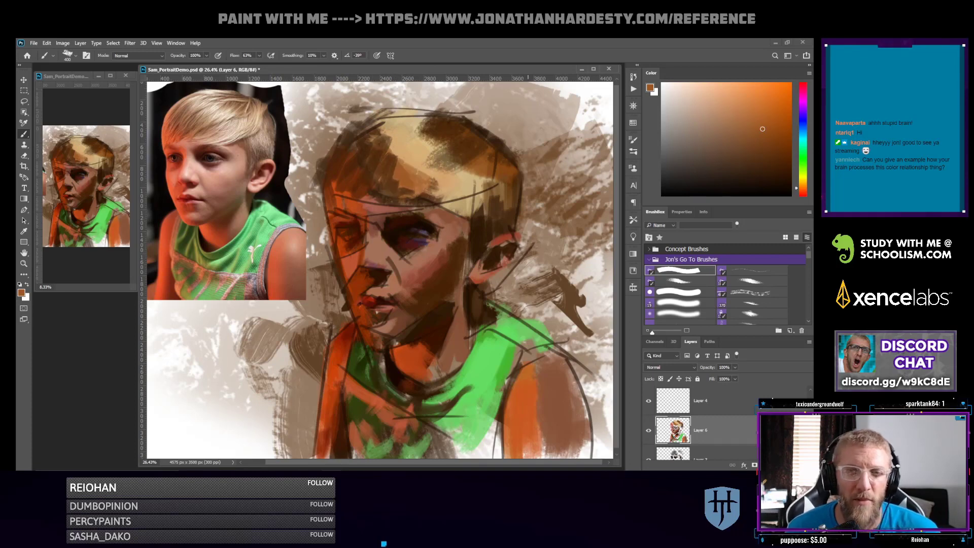
Sample the skin tone of the cheek beside the nose and reduce the brush size for facial detail
left_click(401, 262, "alt")
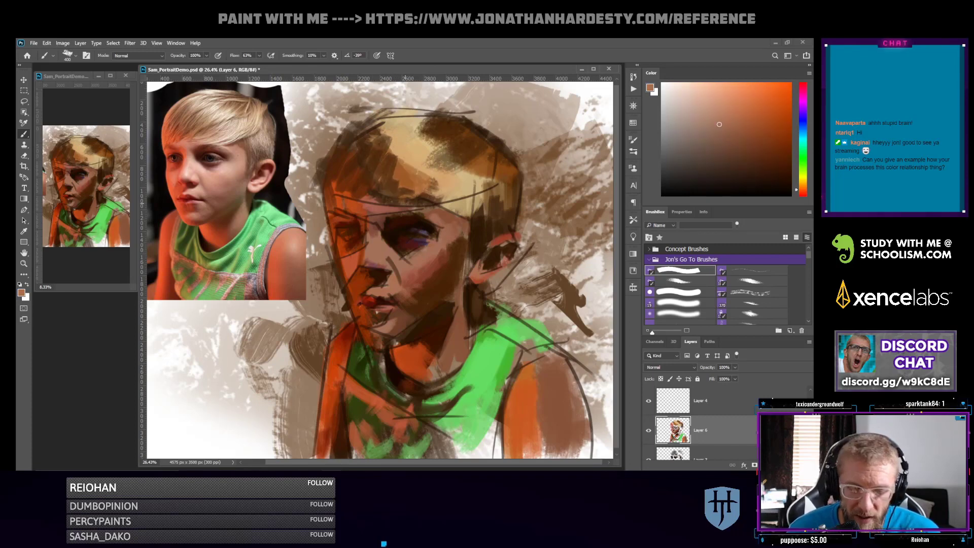
key("bracketleft")
key("bracketleft")
key("bracketleft")
key("bracketleft")
key("bracketleft")
key("bracketleft")
key("bracketleft")
key("bracketleft")
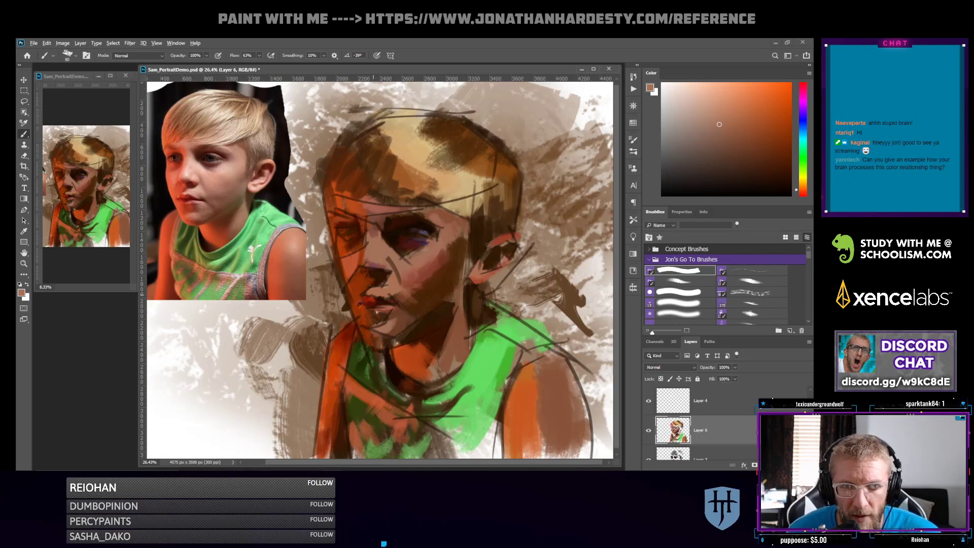
Try a small stroke of red sampled from the lips on the side of the nose, and undo it
left_click(372, 301, "alt")
key("bracketleft")
left_click_drag(386, 264, 390, 273)
key("ctrl+z")
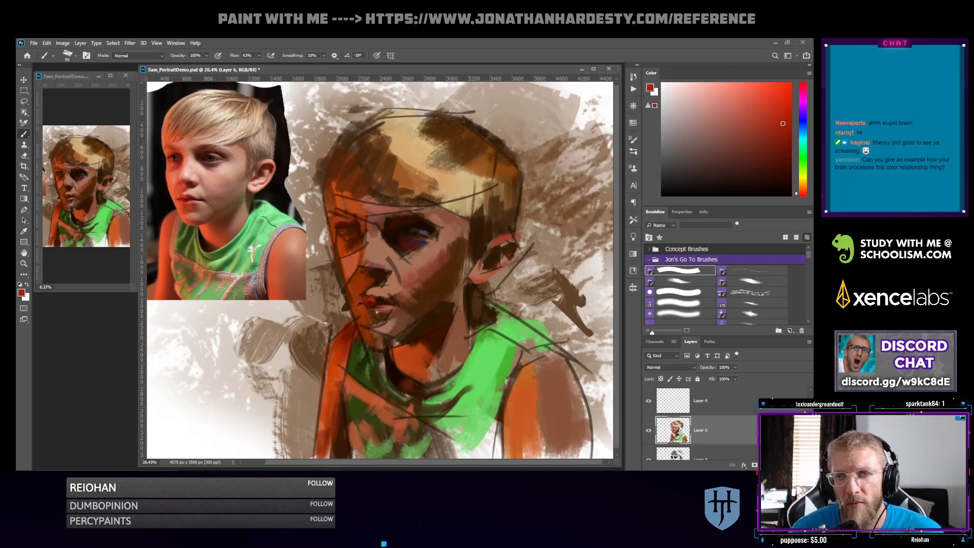
Refine the side of the nose with sampled browns and skin tones, and shift the colour to a more saturated red
left_click(362, 269, "alt")
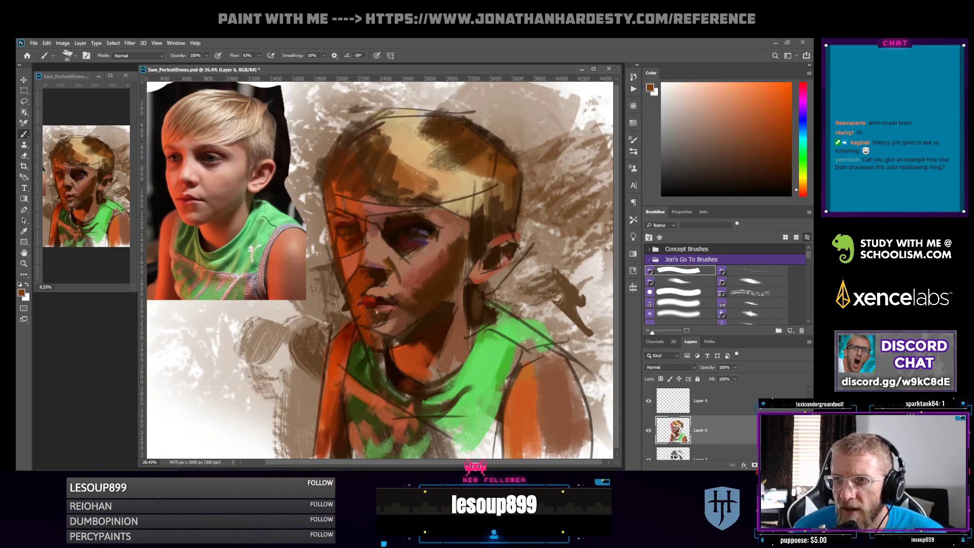
left_click(388, 270, "alt")
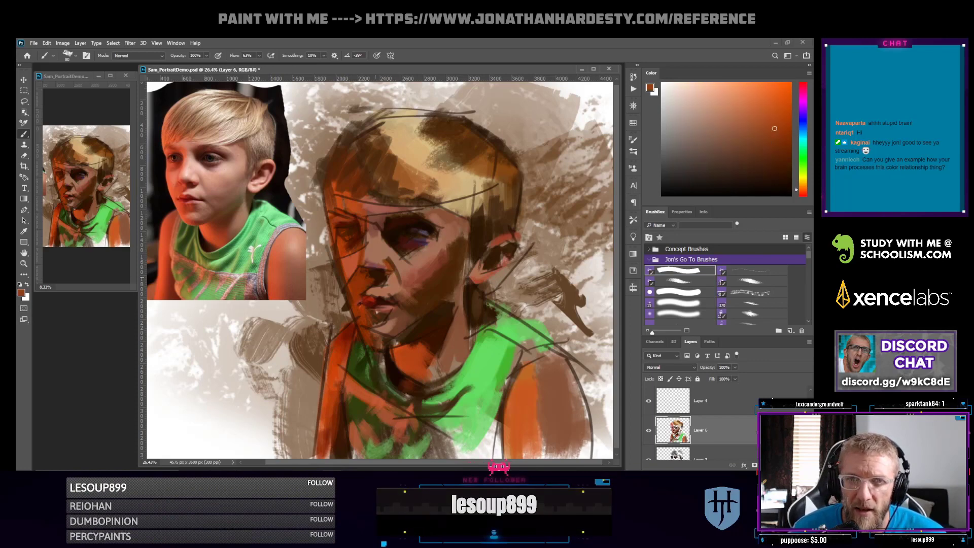
left_click(382, 255, "alt")
left_click_drag(387, 264, 383, 259)
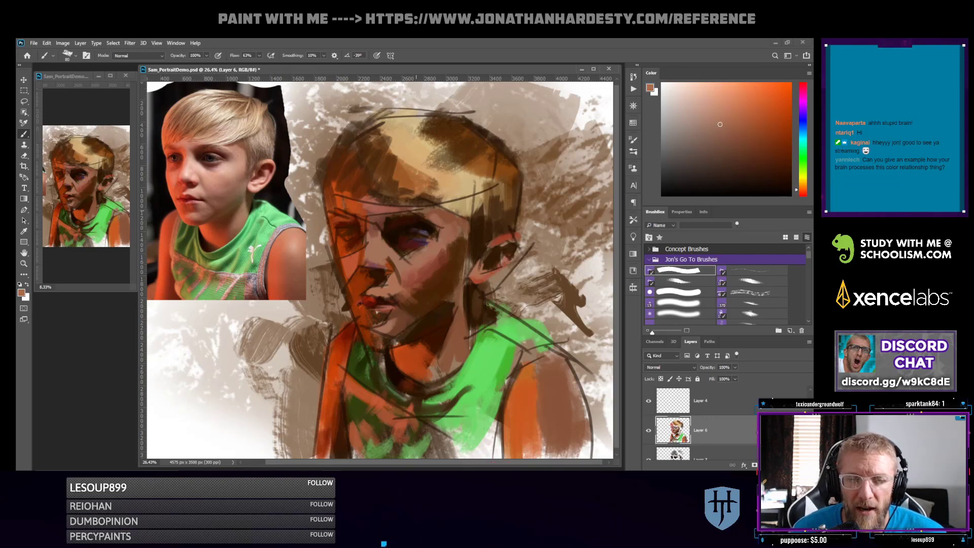
left_click(802, 192)
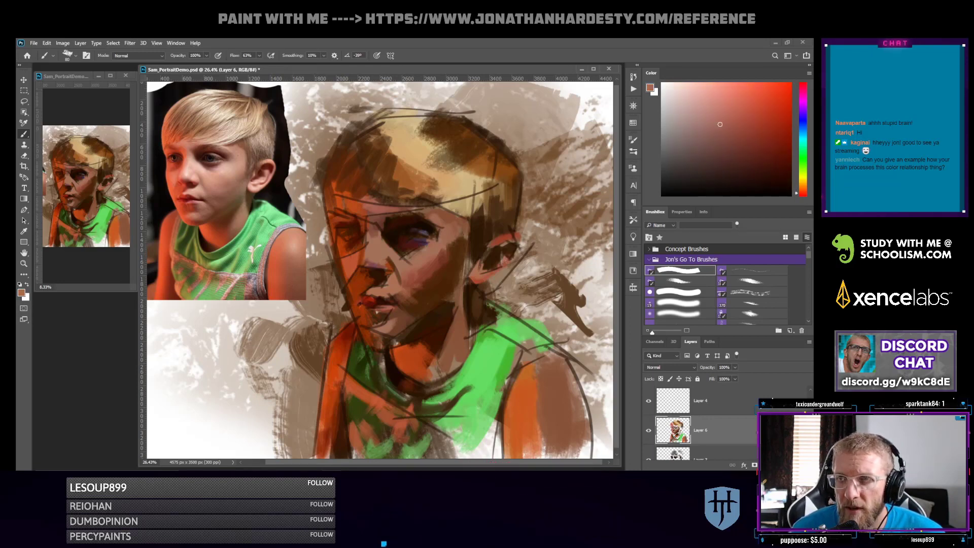
left_click(743, 120)
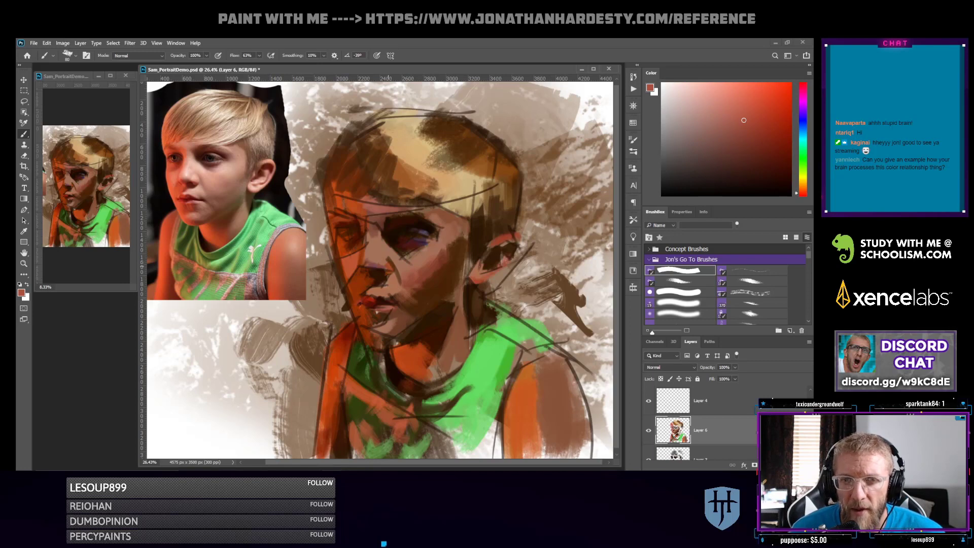
Refine the nostril and mouth using dark brown, lip red and burnt orange sampled from the face
left_click(388, 264, "alt")
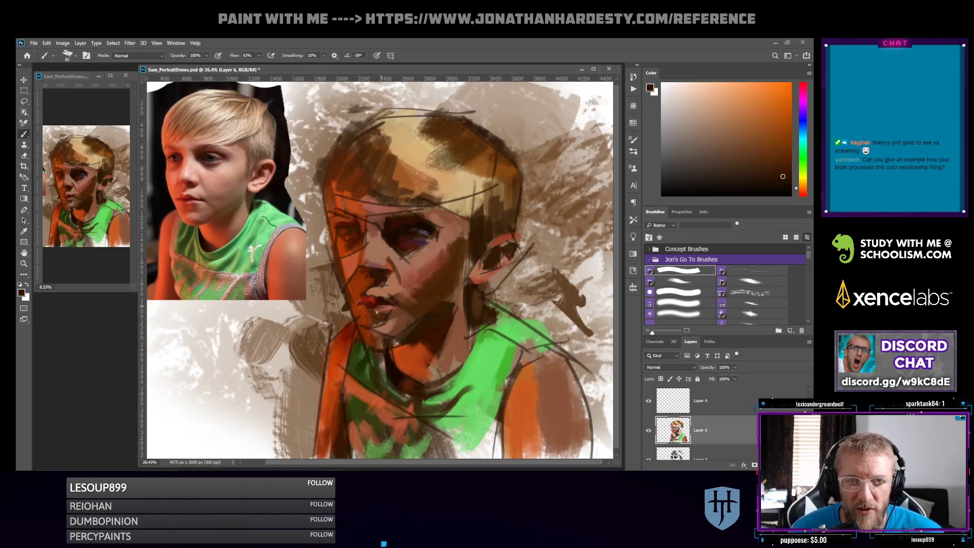
left_click(373, 301, "alt")
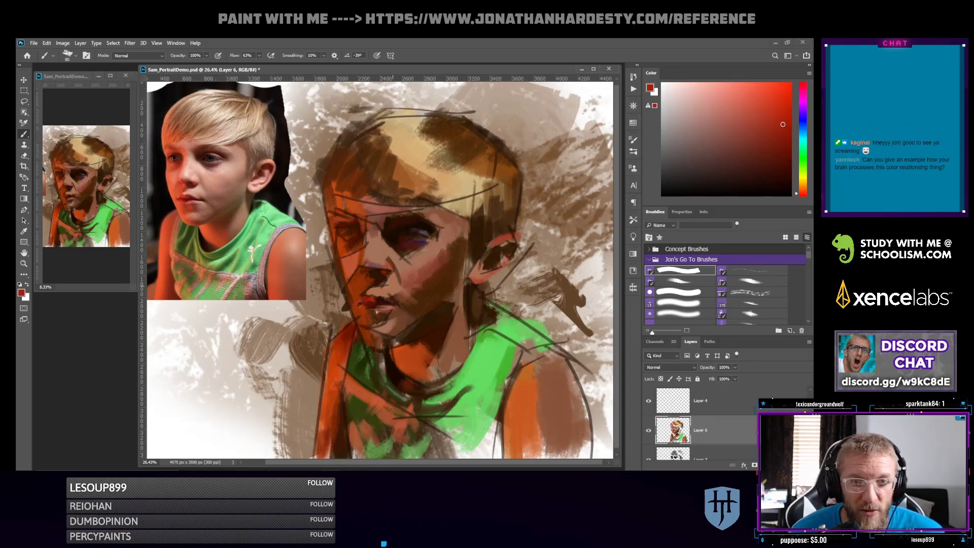
left_click(381, 303, "alt")
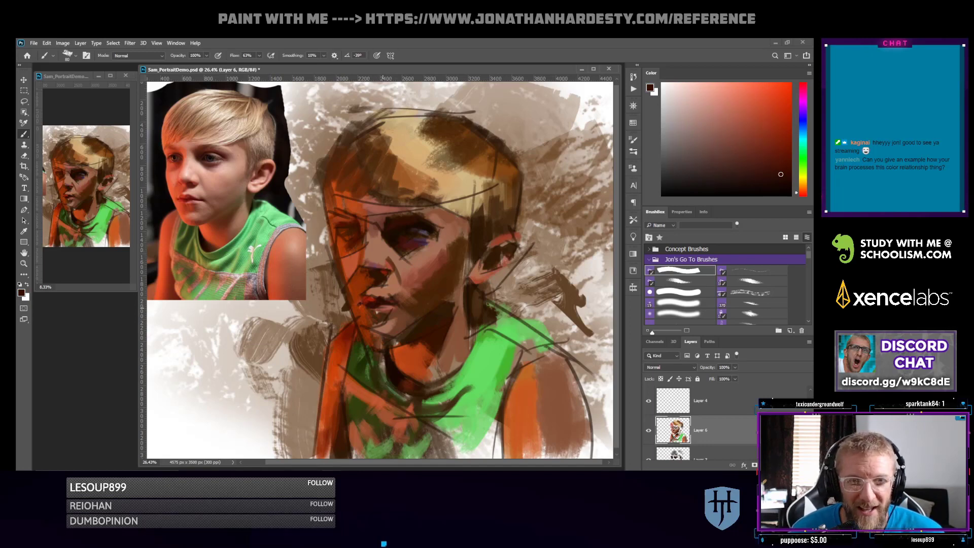
left_click(373, 301, "alt")
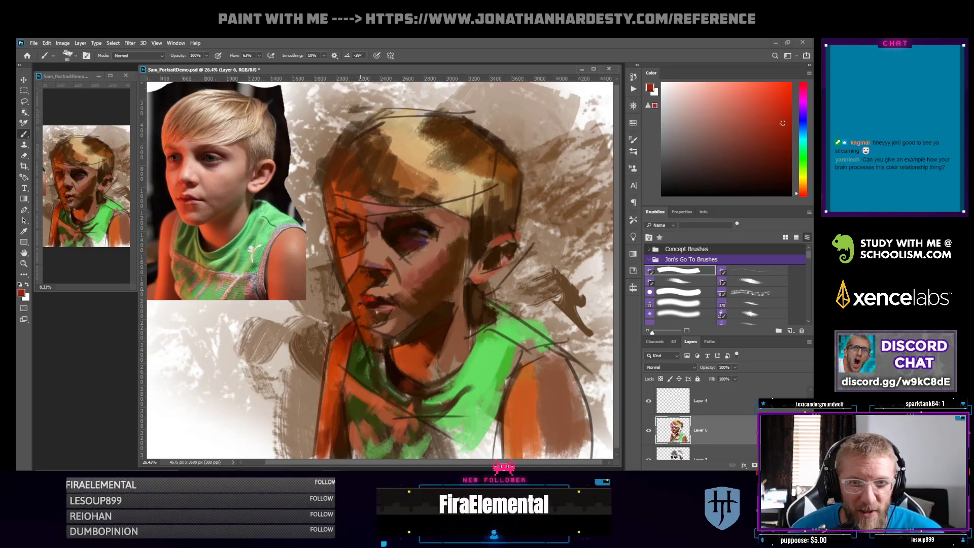
left_click(358, 285, "alt")
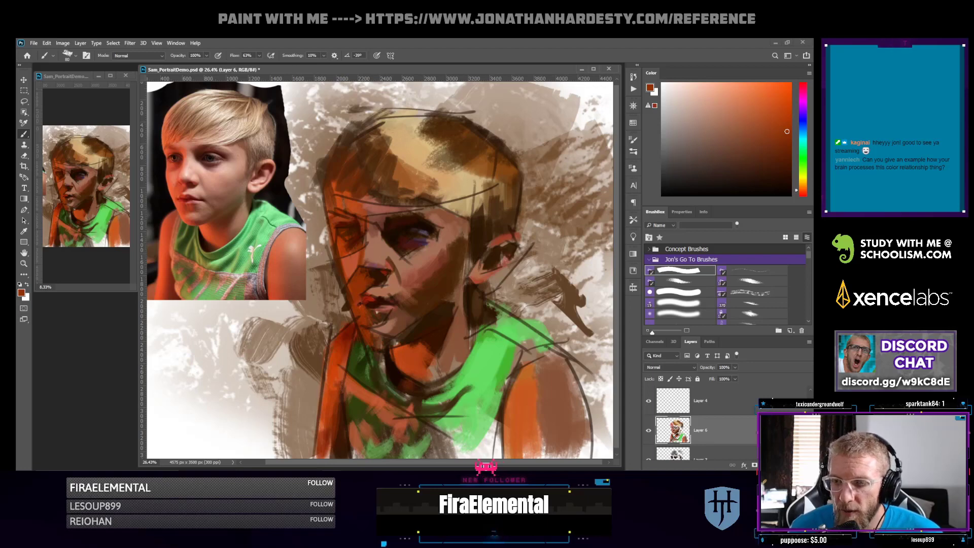
Sample dark browns from the shadowed arm and darken both armhole edges of the green shirt
scroll(700, 421, "down", 2)
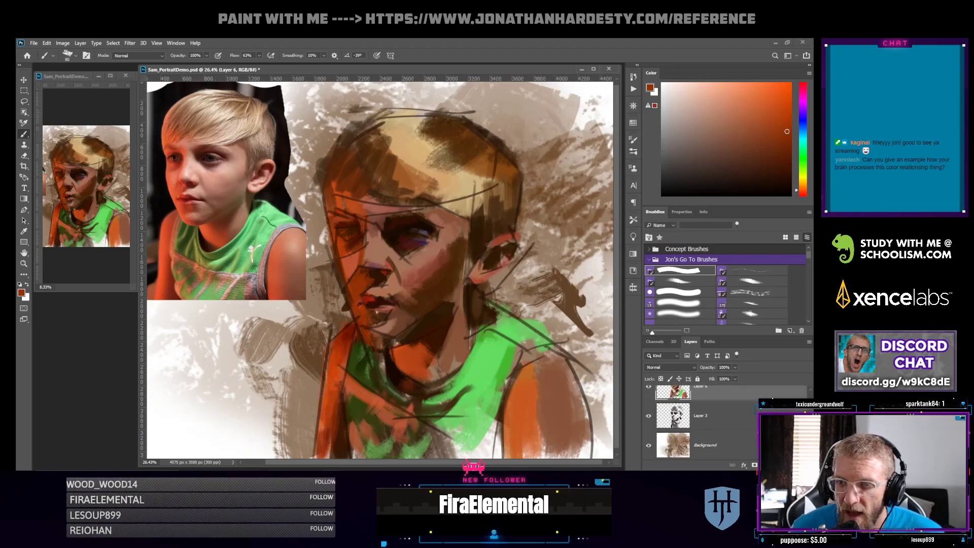
scroll(700, 421, "up", 5)
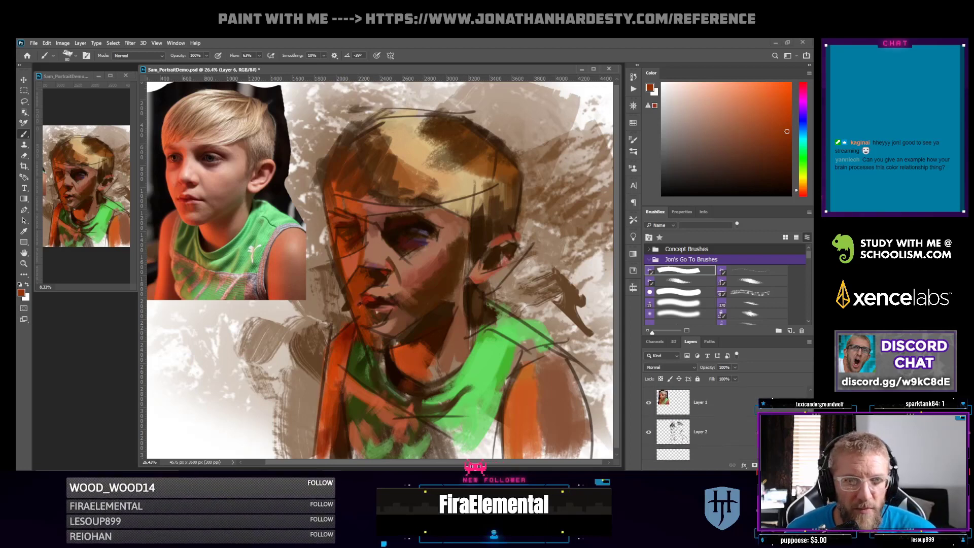
left_click(344, 424, "alt")
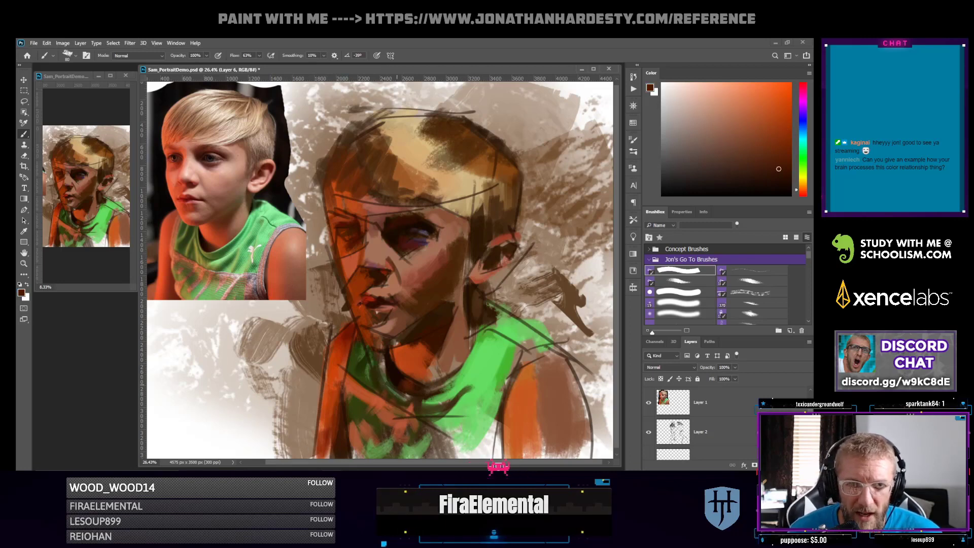
left_click(343, 420, "alt")
left_click_drag(342, 417, 340, 403)
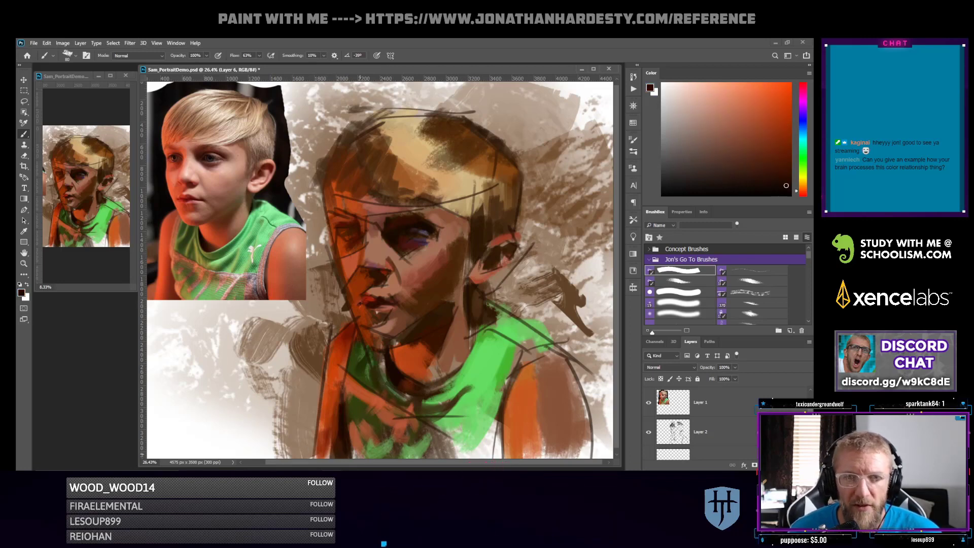
left_click_drag(504, 387, 504, 426)
left_click(499, 412, "alt")
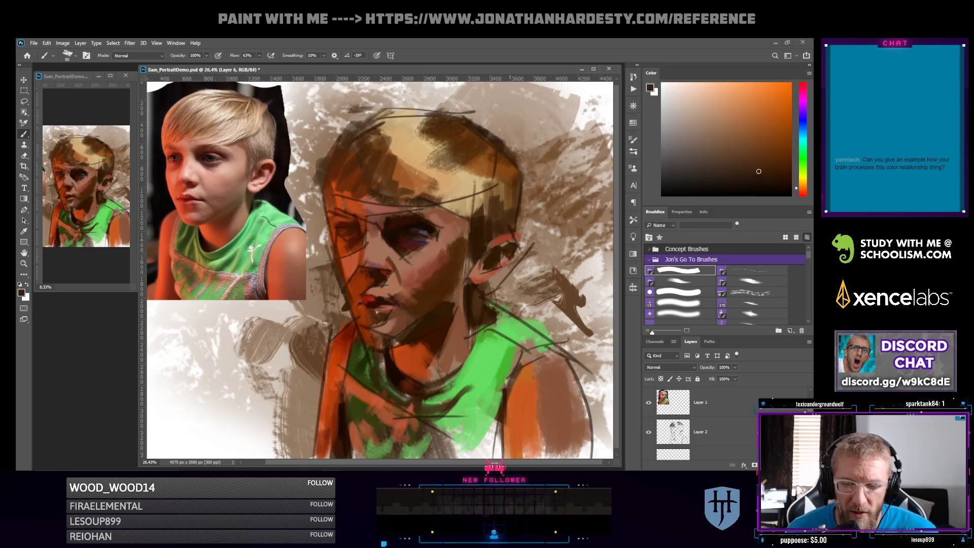
Enlarge the brush, deepen the dark armhole shadow, and fill the lower part of the shirt with a sampled muted green
key("bracketright")
key("bracketright")
key("bracketright")
key("bracketright")
key("bracketright")
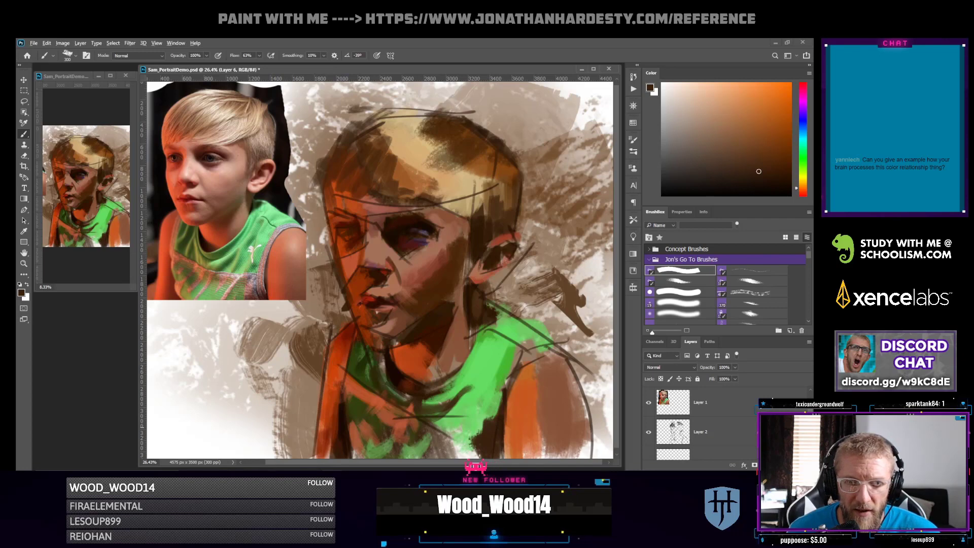
left_click(416, 430, "alt")
mouse_move(462, 438)
left_mouse_down()
mouse_move(441, 442)
mouse_move(459, 448)
mouse_move(471, 438)
left_mouse_up()
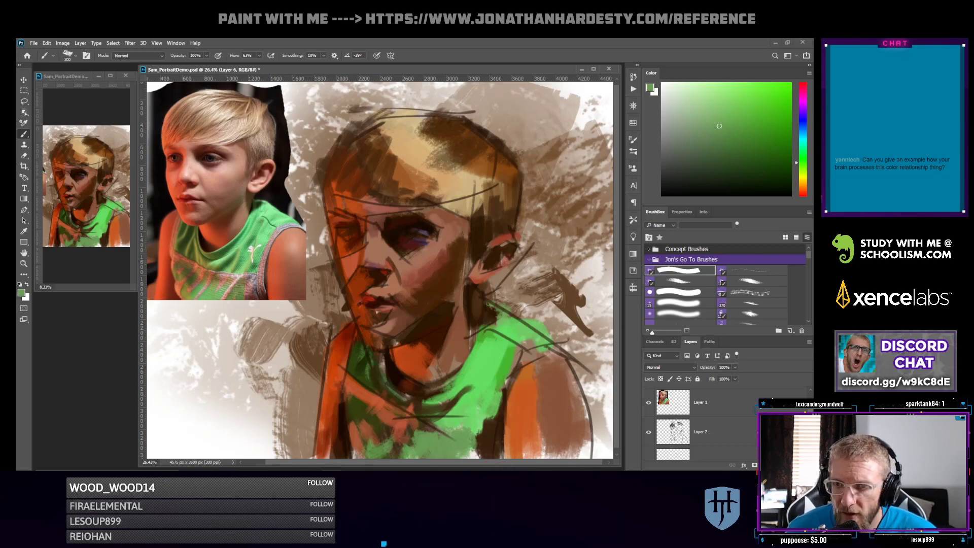
Lower the opacity of the line sketch on Layer 2 to 24%
scroll(700, 426, "down", 1)
left_click(710, 429)
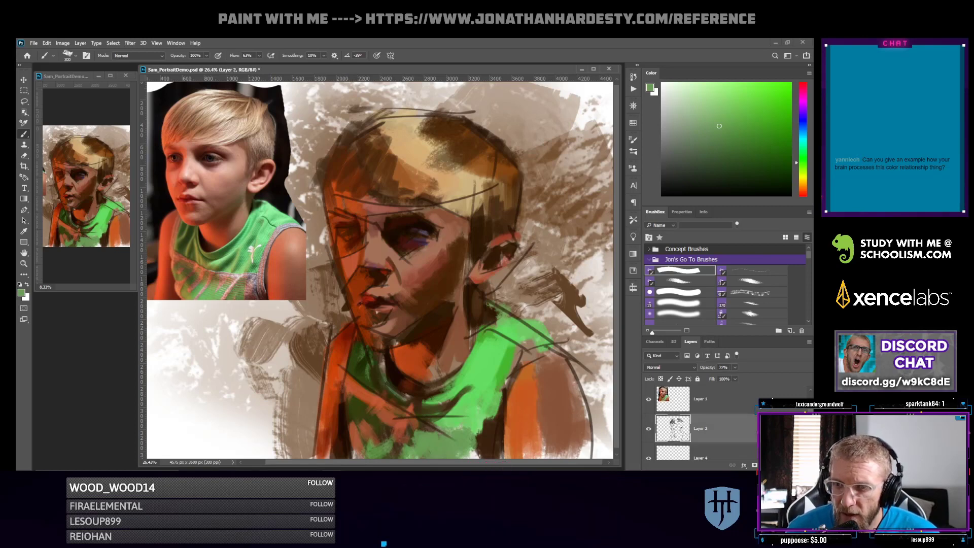
left_click(735, 367)
left_click_drag(727, 377, 715, 377)
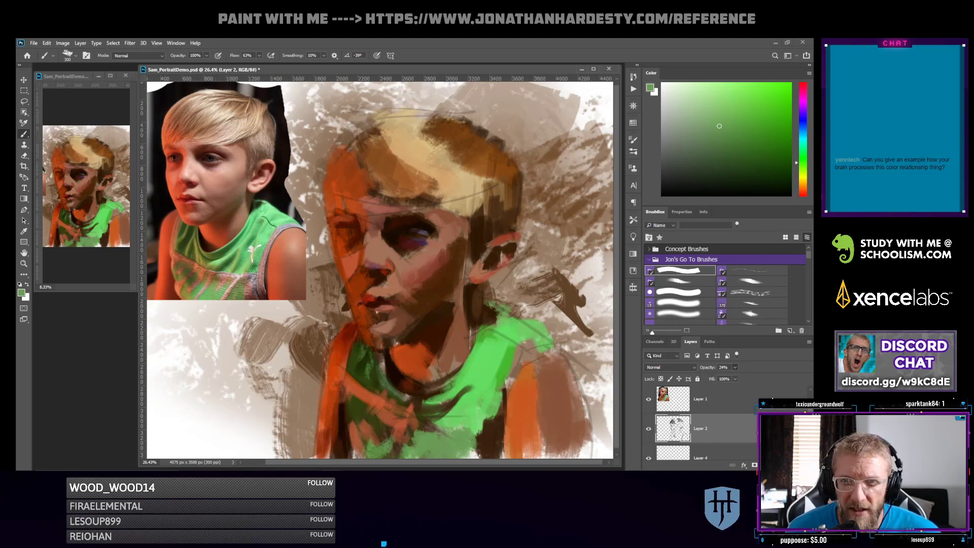
Sample the dark brown neck shadow, shift its hue towards red, and make Layer 6 active for painting
left_click(437, 320, "alt")
left_click(803, 193)
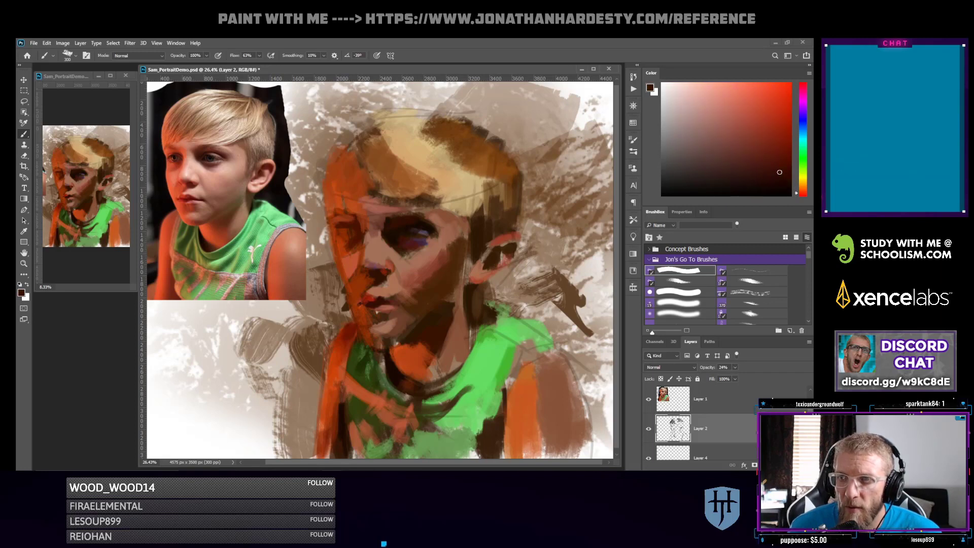
scroll(710, 429, "down", 4)
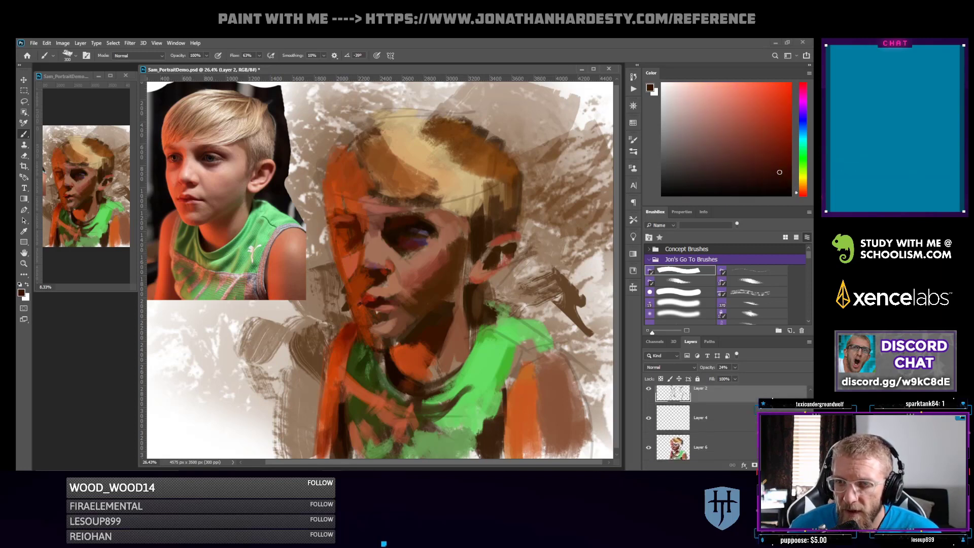
left_click(710, 433)
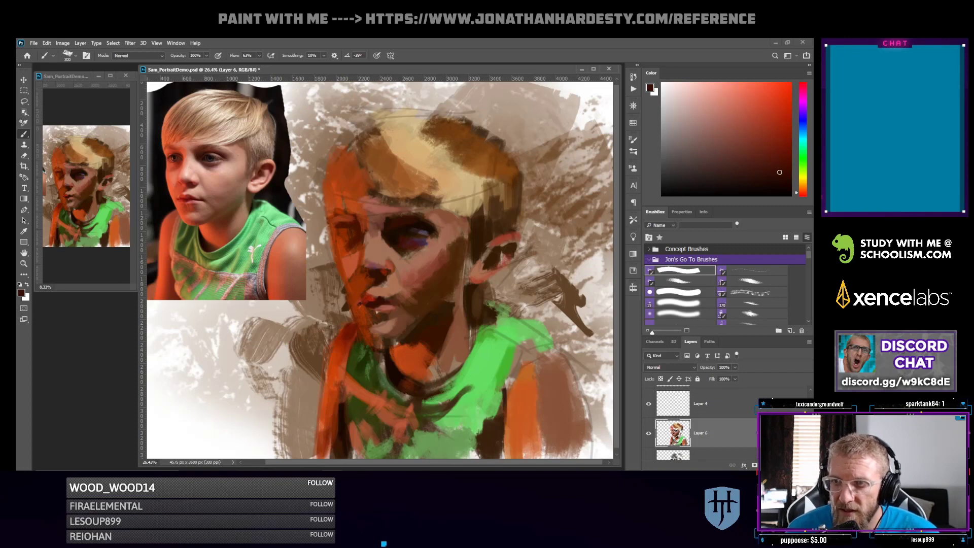
Shrink the brush, sample dark browns and a burnt orange from the portrait, and touch up the shadowed side beside the nose
key("bracketleft")
key("bracketleft")
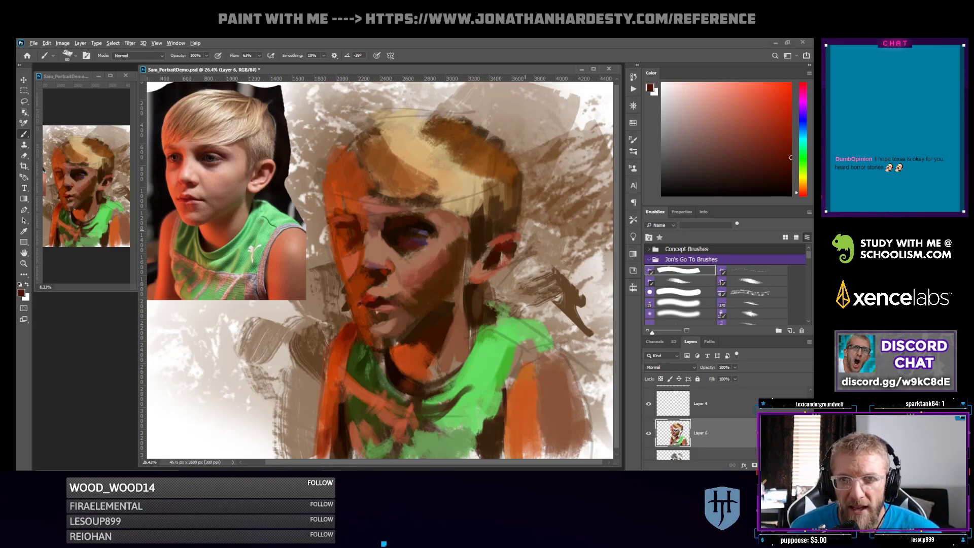
left_click(504, 223, "alt")
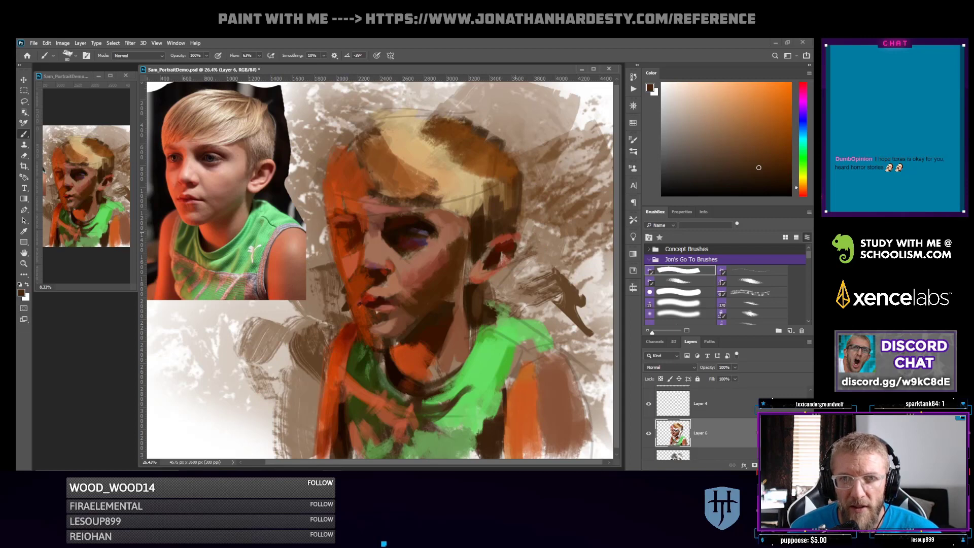
left_click(379, 273, "alt")
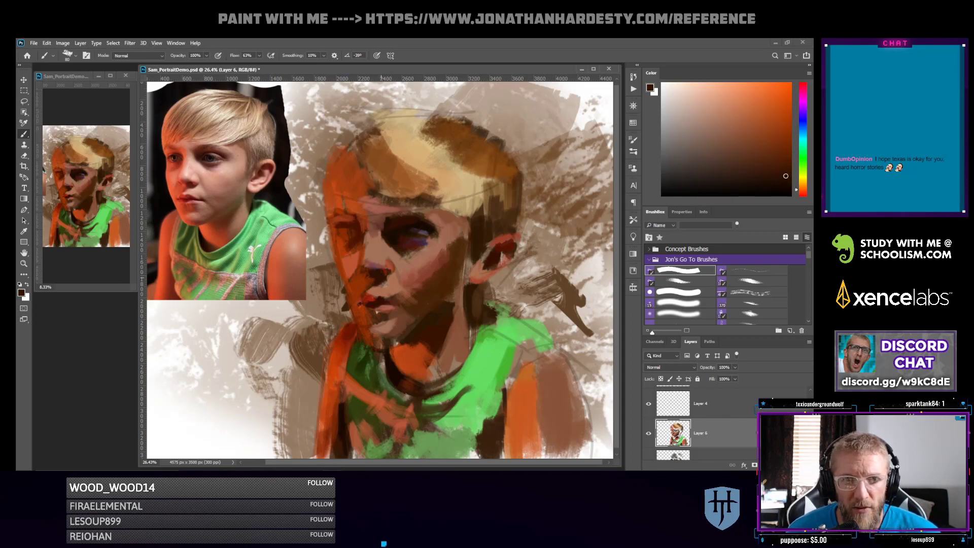
left_click(366, 280, "alt")
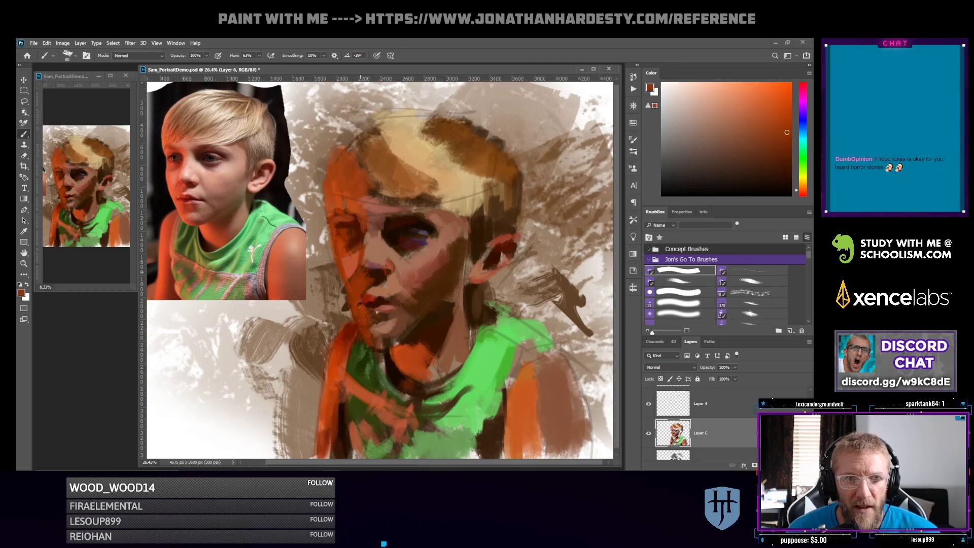
left_click_drag(366, 271, 372, 278)
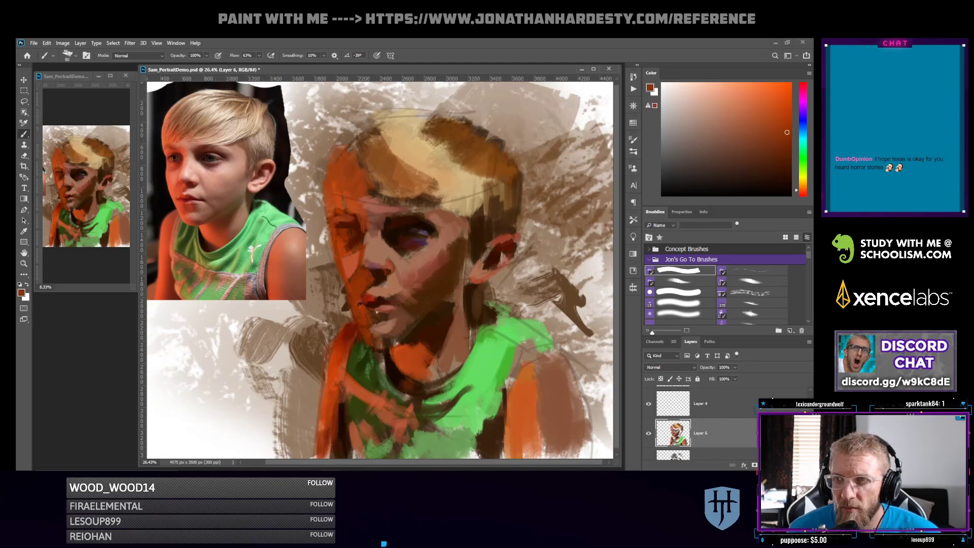
Sample reds around the mouth, brighten them to salmon-orange, and add lighter accents beside the nose and along the shadowed jaw
left_click(366, 284, "alt")
left_click(369, 299, "alt")
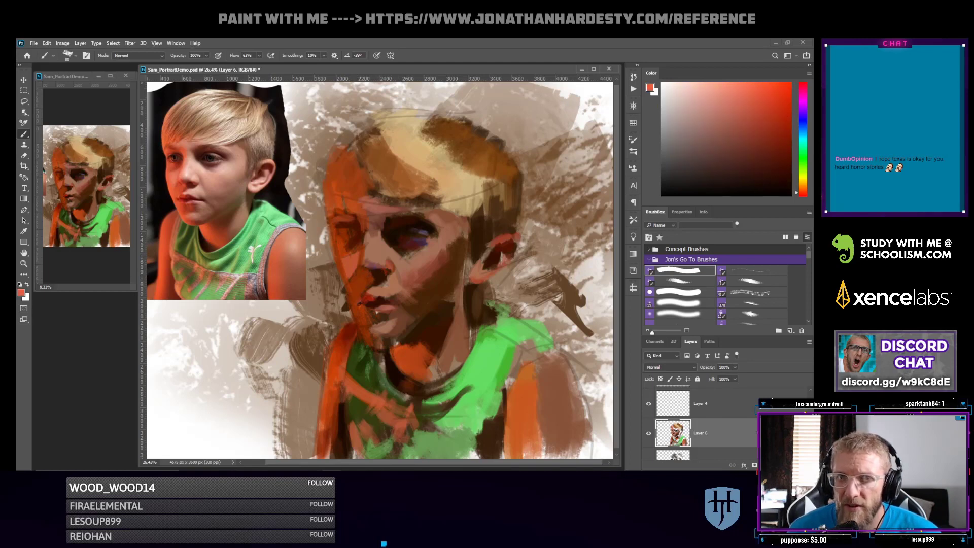
left_click(759, 86)
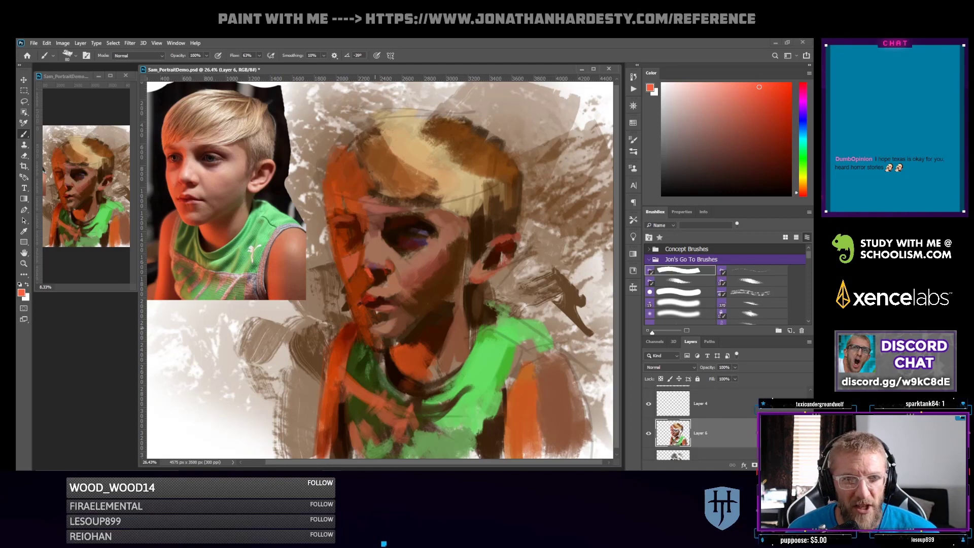
left_click(366, 305, "alt")
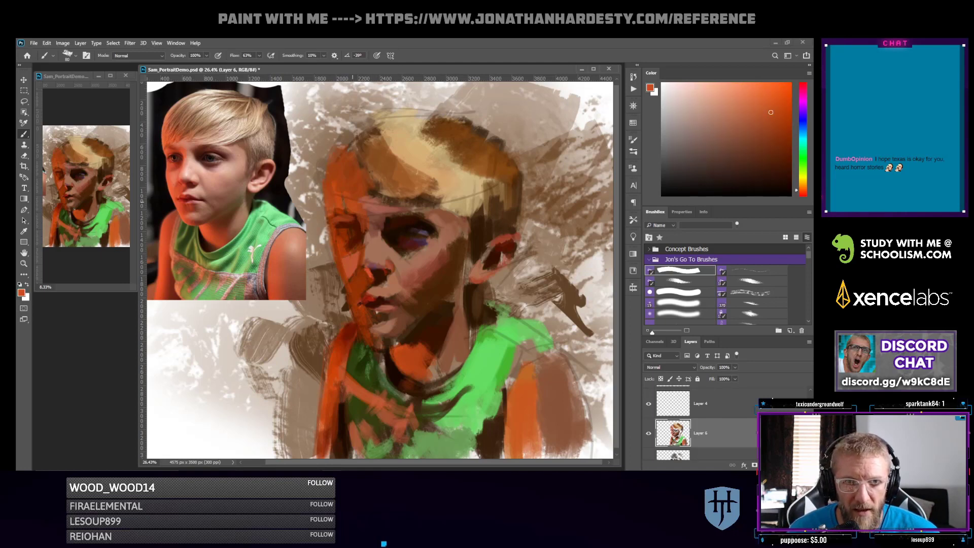
left_click(759, 96)
left_click(803, 192)
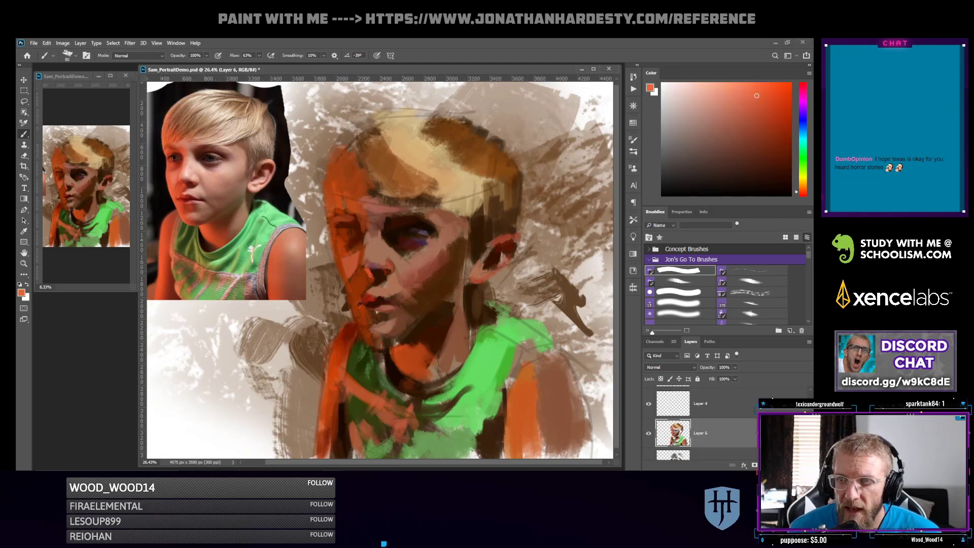
left_click(756, 97)
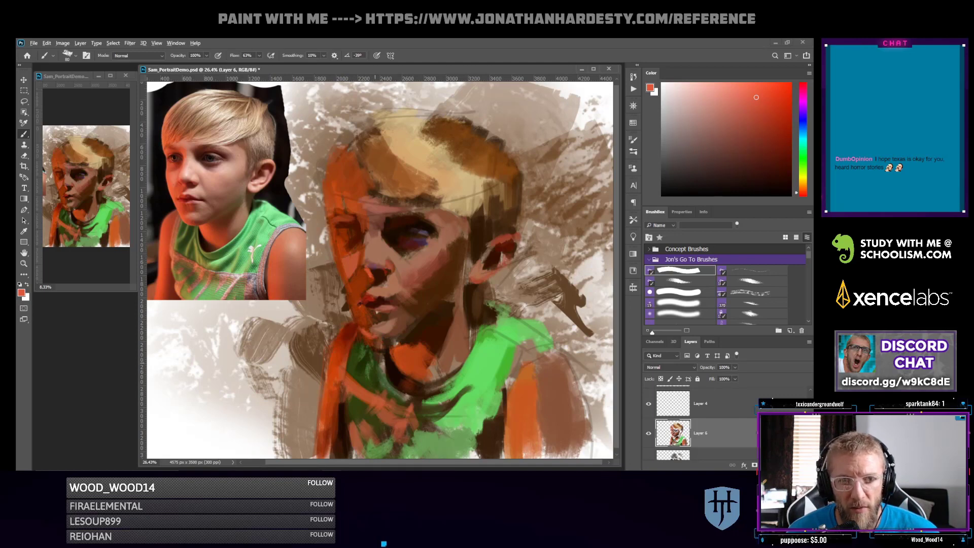
Darken the shirt collar beside the neck with a sampled dark green and rework the shadowed cheek edge with sampled orange-browns
left_click(376, 361, "alt")
left_click_drag(363, 353, 381, 340)
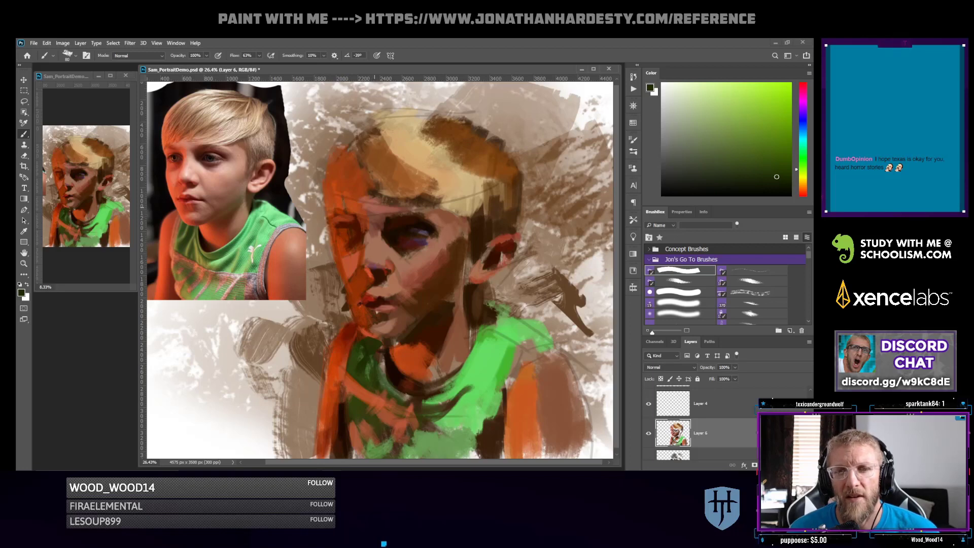
left_click(363, 331, "alt")
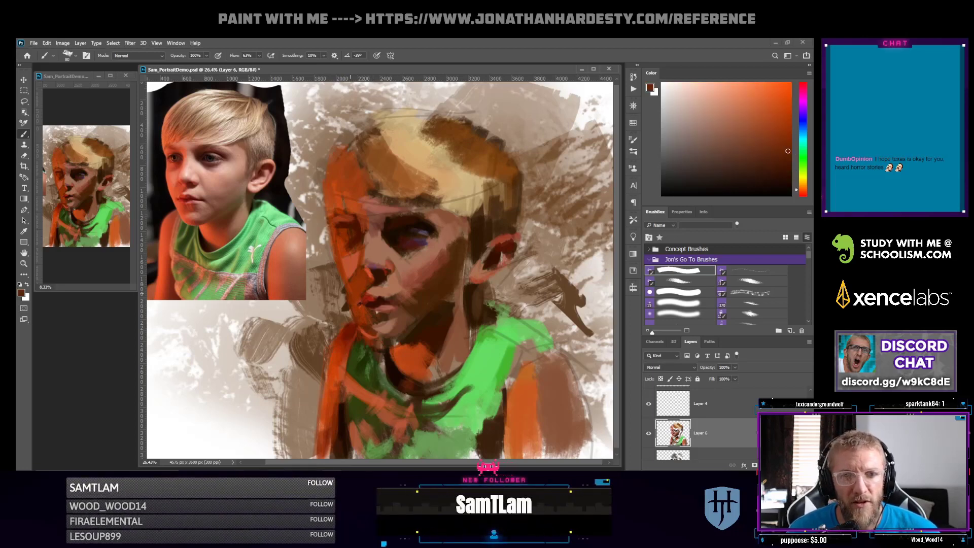
left_click(337, 251, "alt")
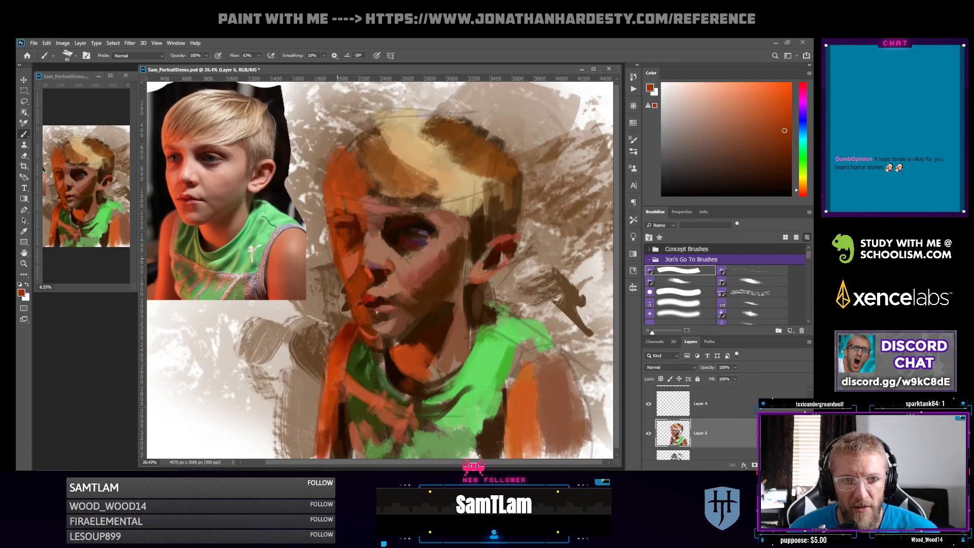
left_click(351, 295, "alt")
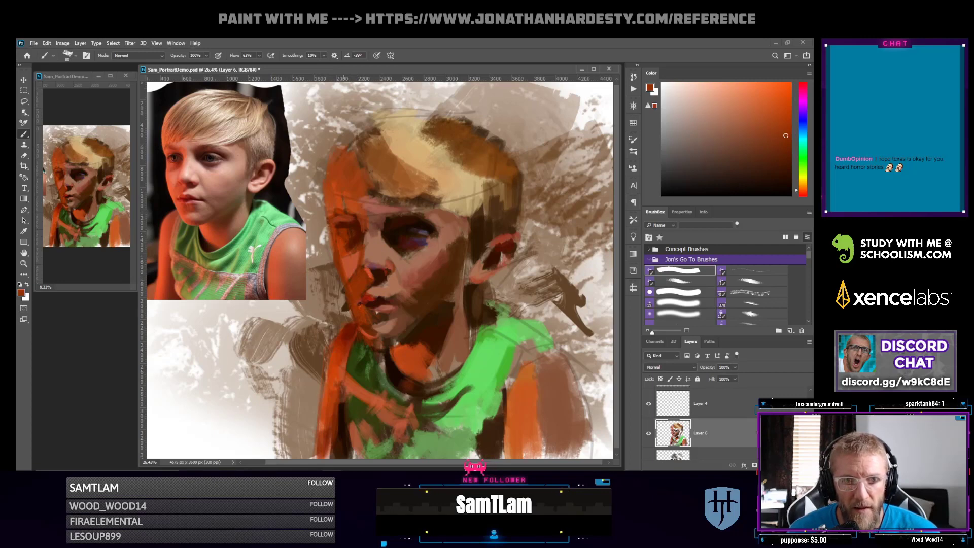
left_click_drag(343, 281, 344, 299)
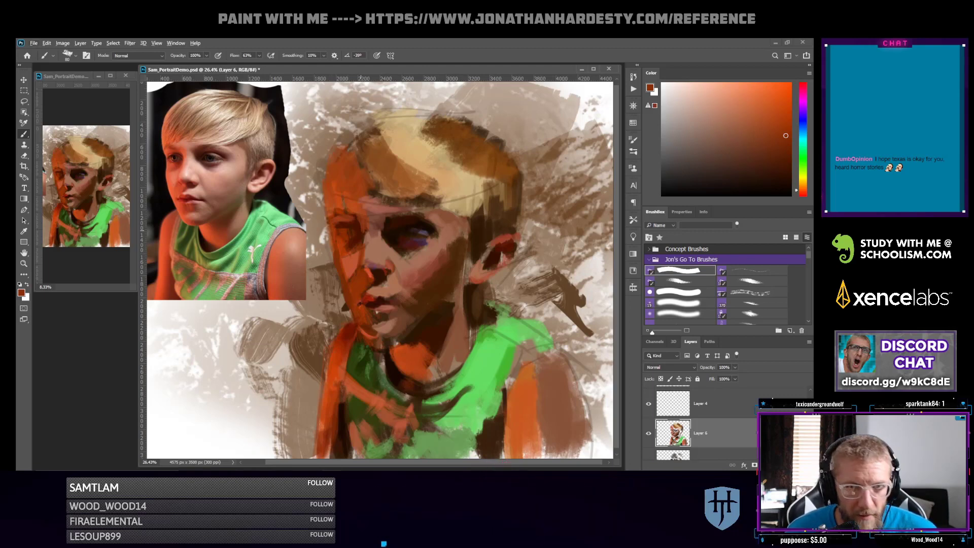
Set the brush mode to Clear and add a new empty layer directly above Layer 2
key("shift+alt+r")
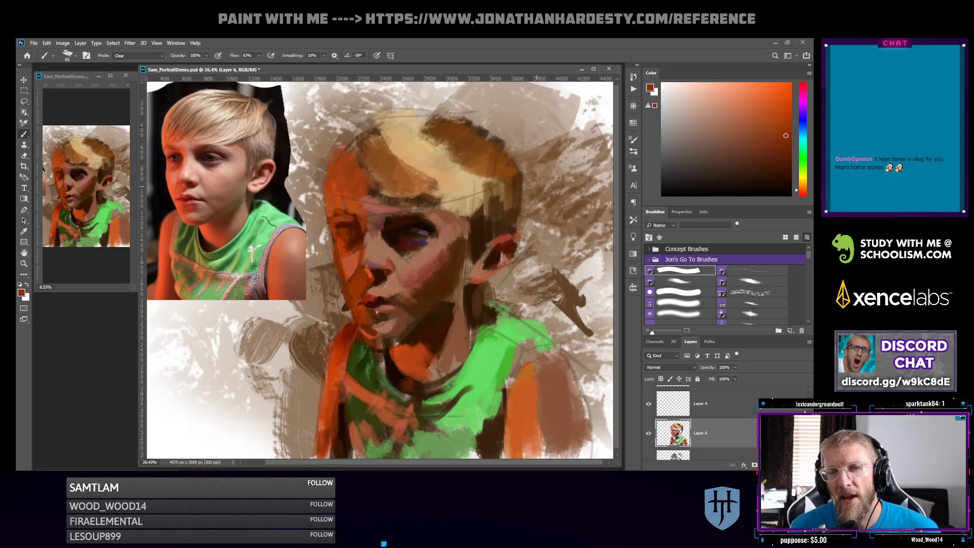
scroll(700, 424, "down", 4)
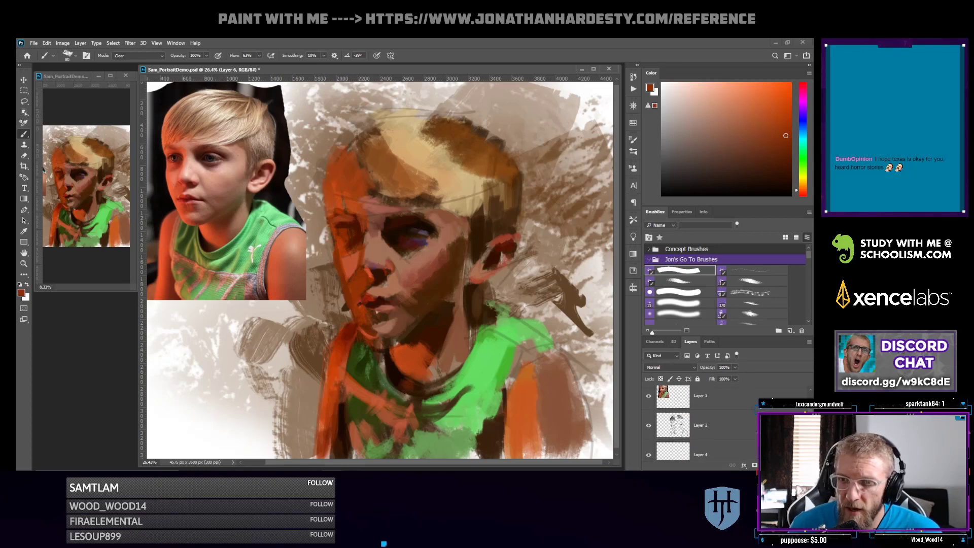
left_click(710, 436)
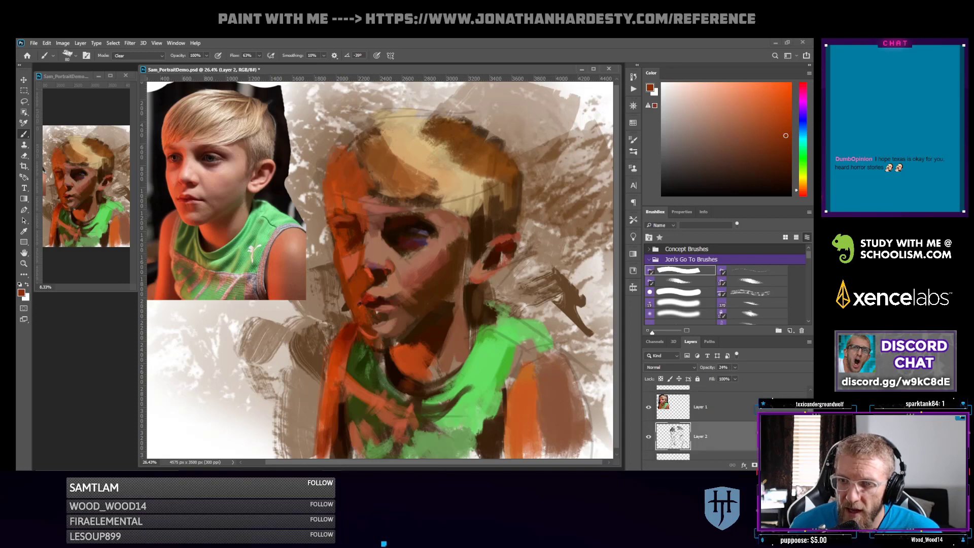
key("ctrl+shift+alt+n")
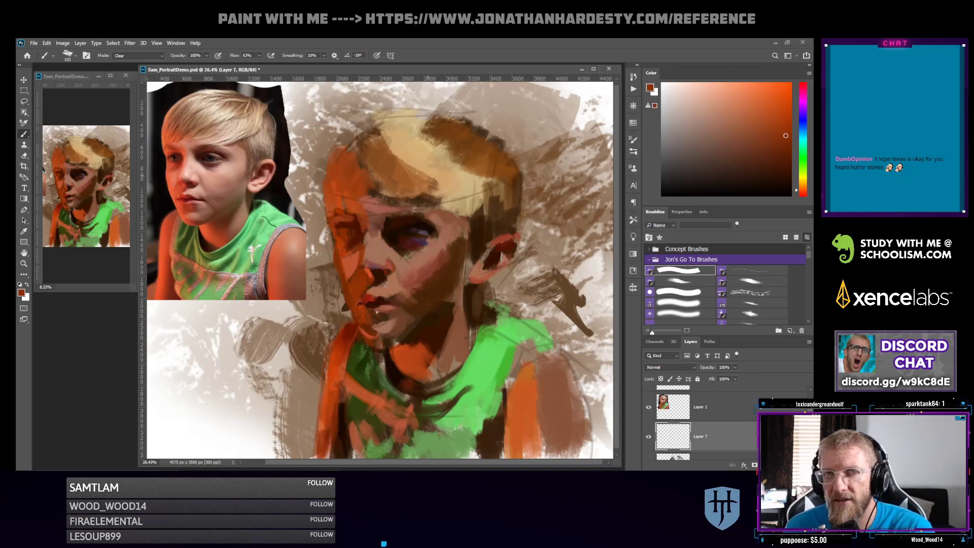
Sample a muted pink from the forehead and two greens from the lit side of the shirt
left_click(374, 210, "alt")
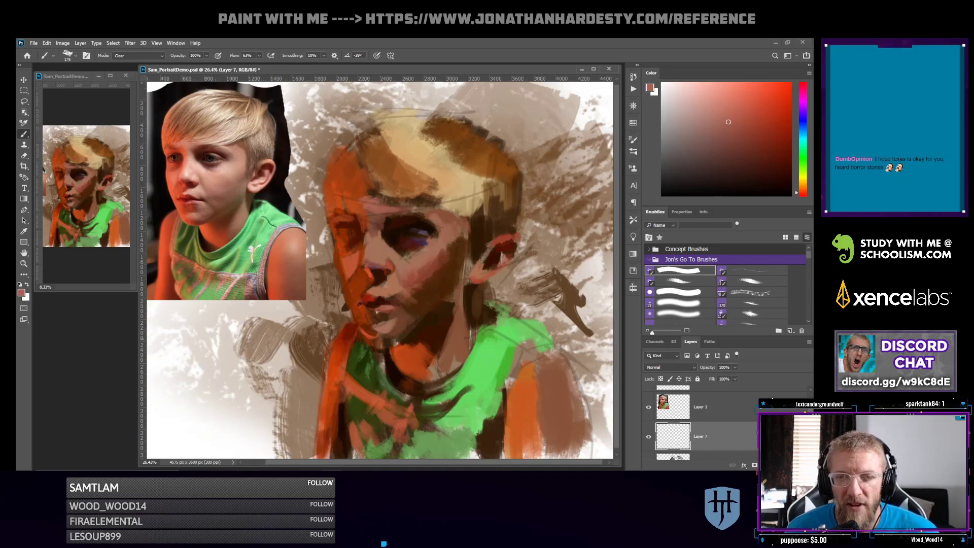
left_click(488, 347, "alt")
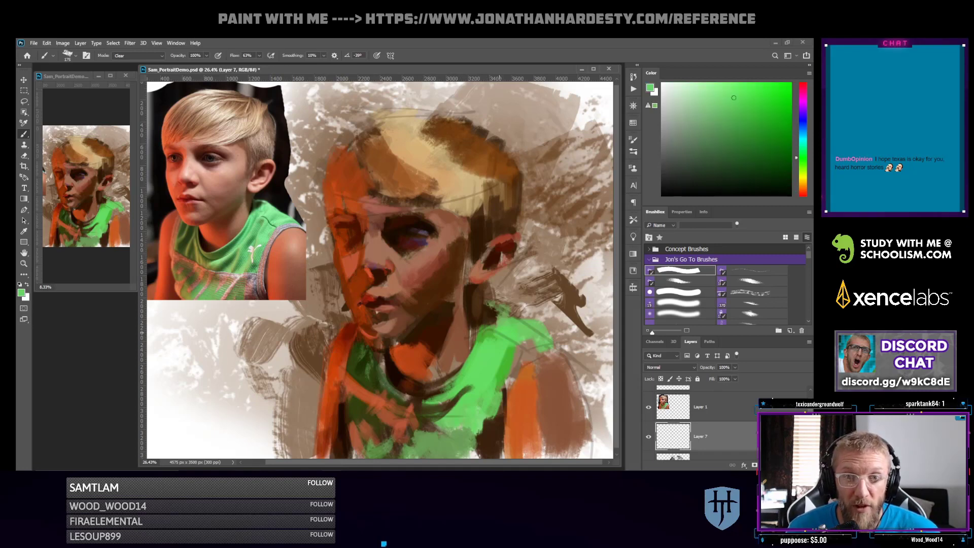
left_click(500, 318, "alt")
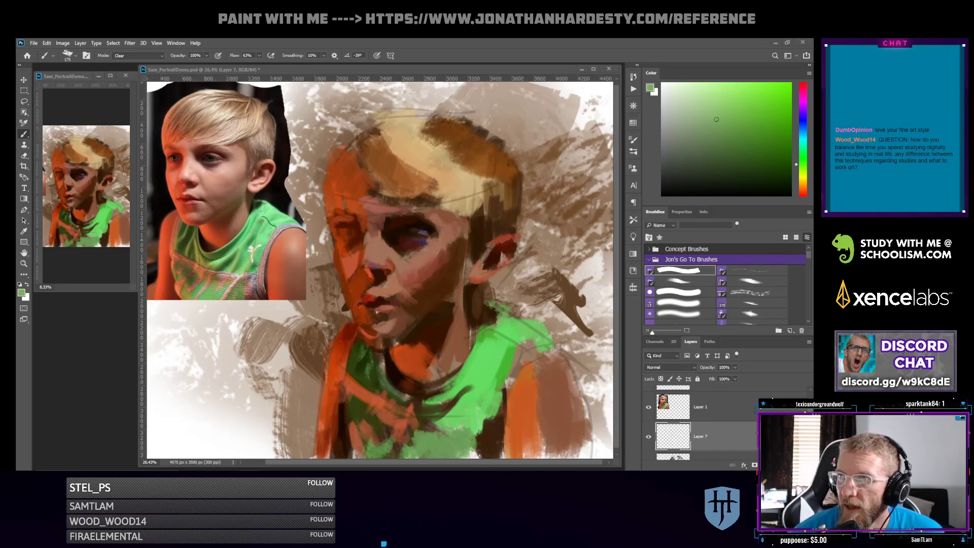
Switch to the browser's Bing image results for "sorolla painting" and open the painting of a woman and child on red rocks
left_click_drag(813, 68, 378, 85)
double_click(378, 85)
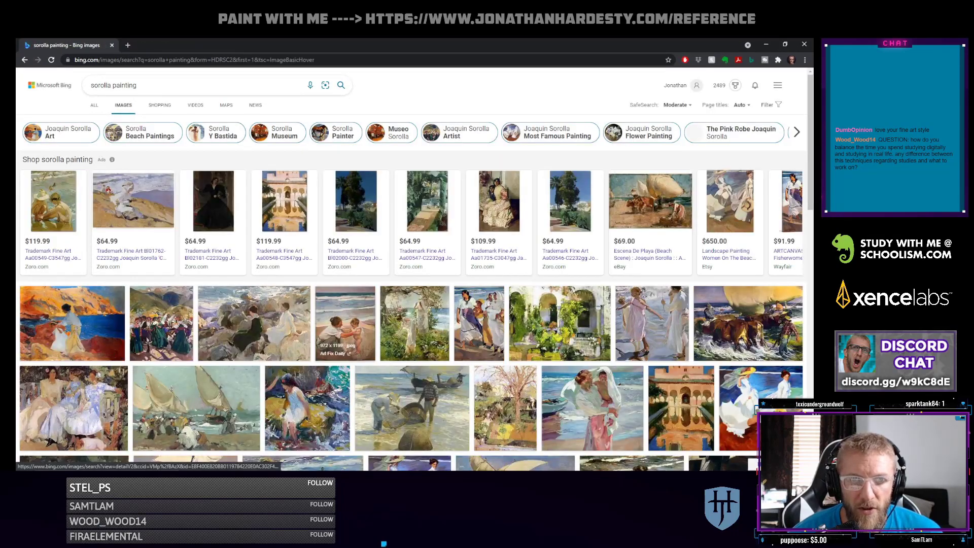
scroll(284, 229, "down", 1)
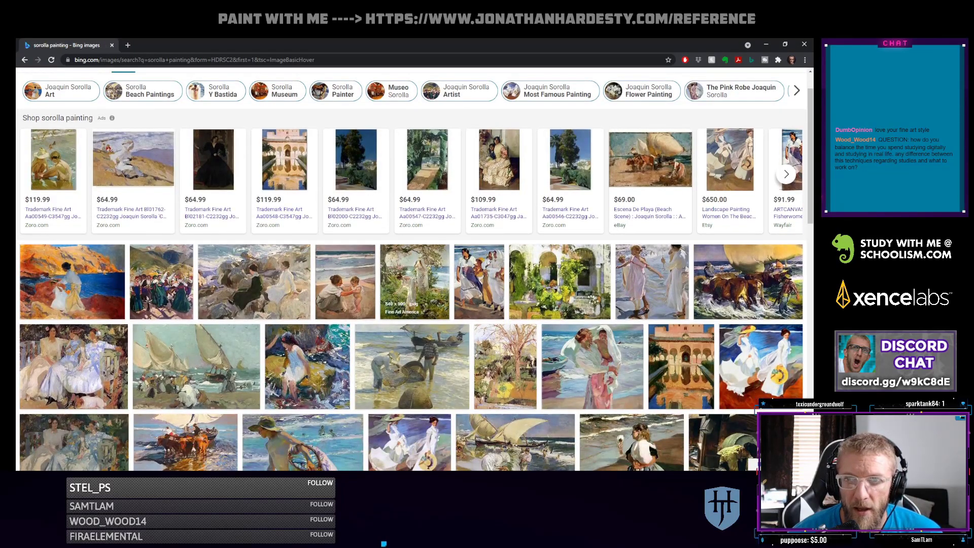
left_click(72, 281)
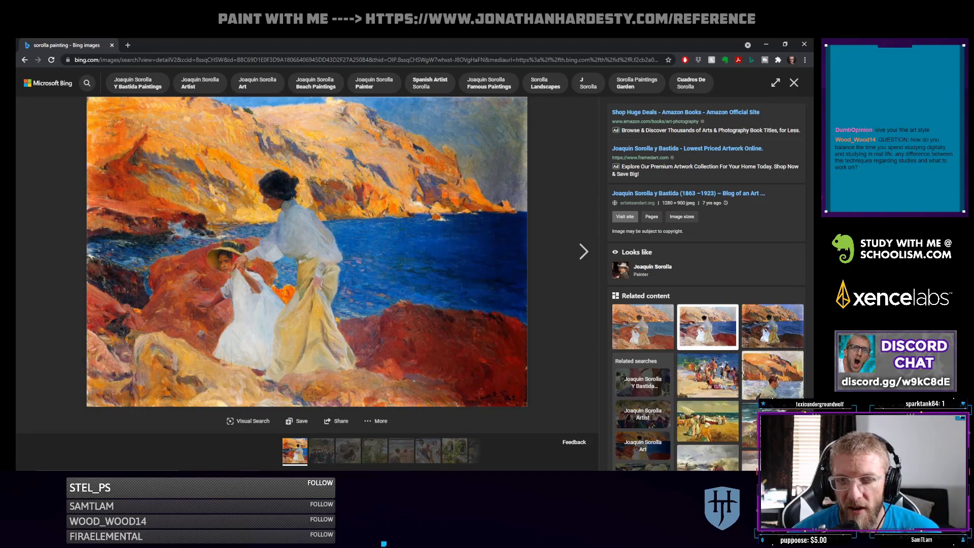
Examine the following Sorolla paintings one by one, up to the beach scene with bathing children and sailing boats
key("Right")
key("Right")
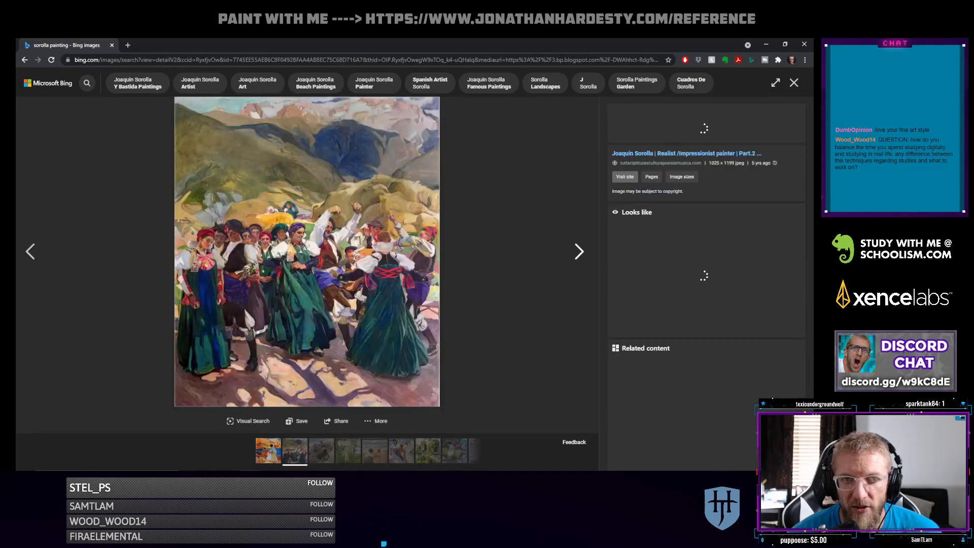
key("Right")
key("Right")
key("Right")
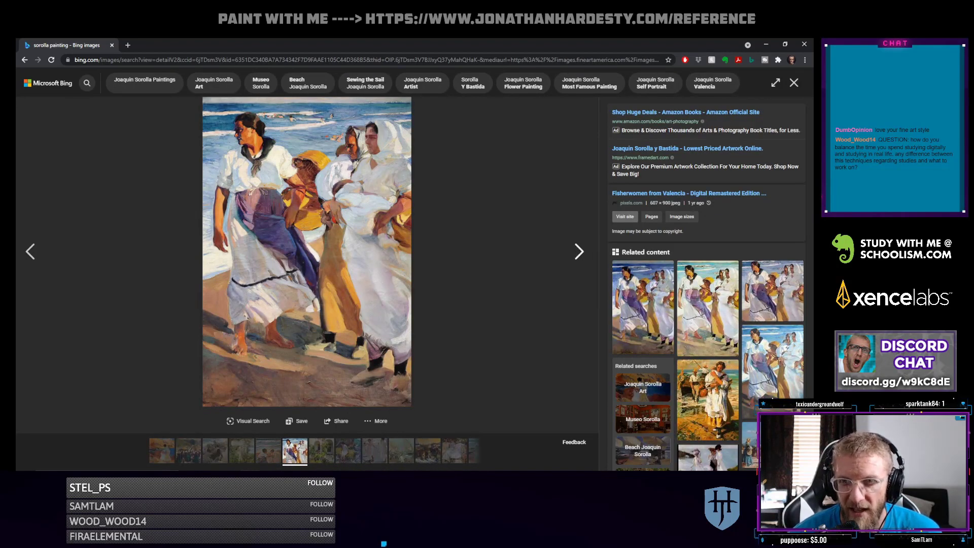
key("Right")
key("Right")
key("Right")
key("Right")
key("Right")
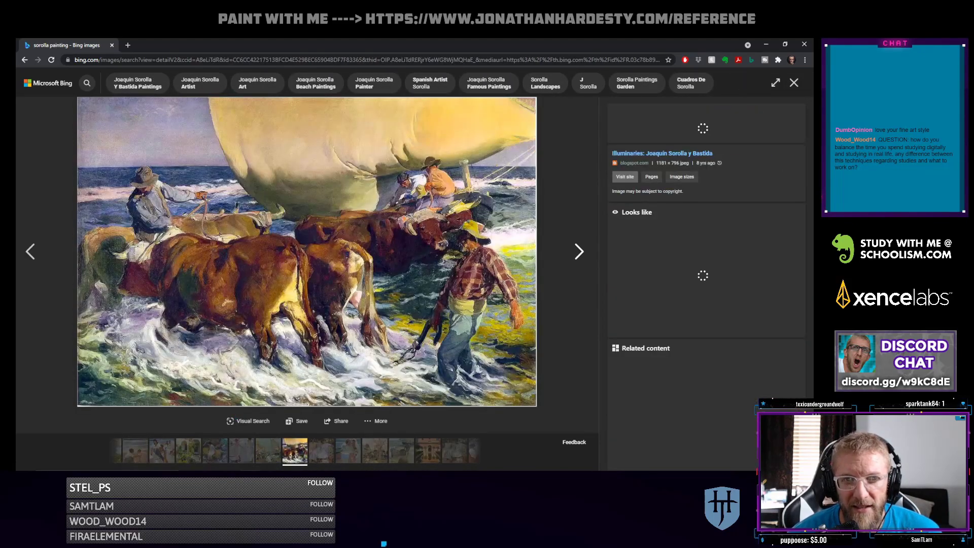
key("Right")
key("Right")
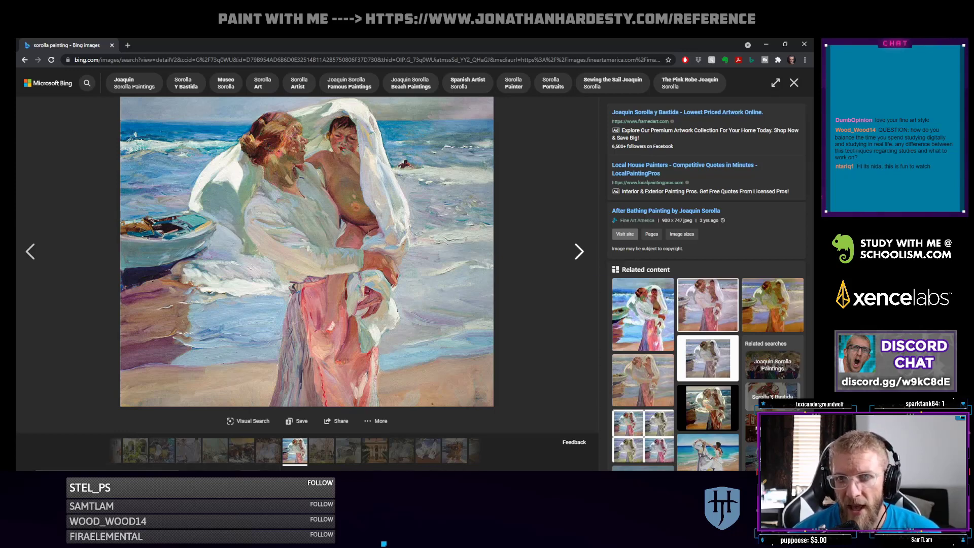
key("Right")
key("Right")
key("Right")
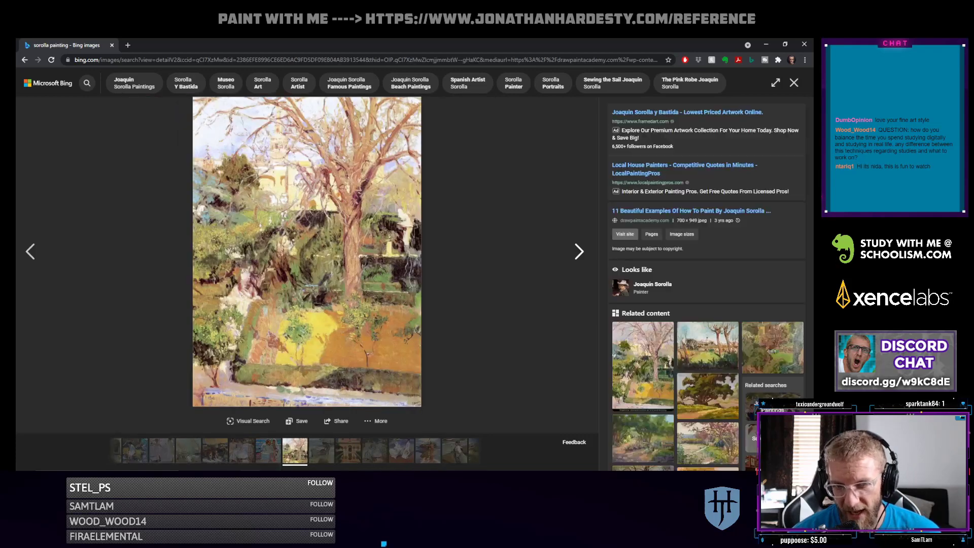
key("Right")
key("Right")
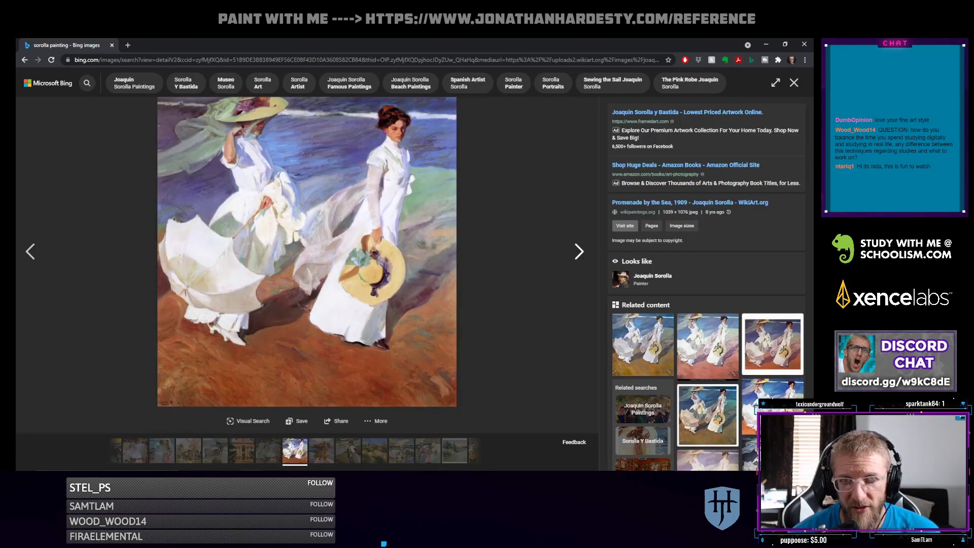
key("Right")
key("Right")
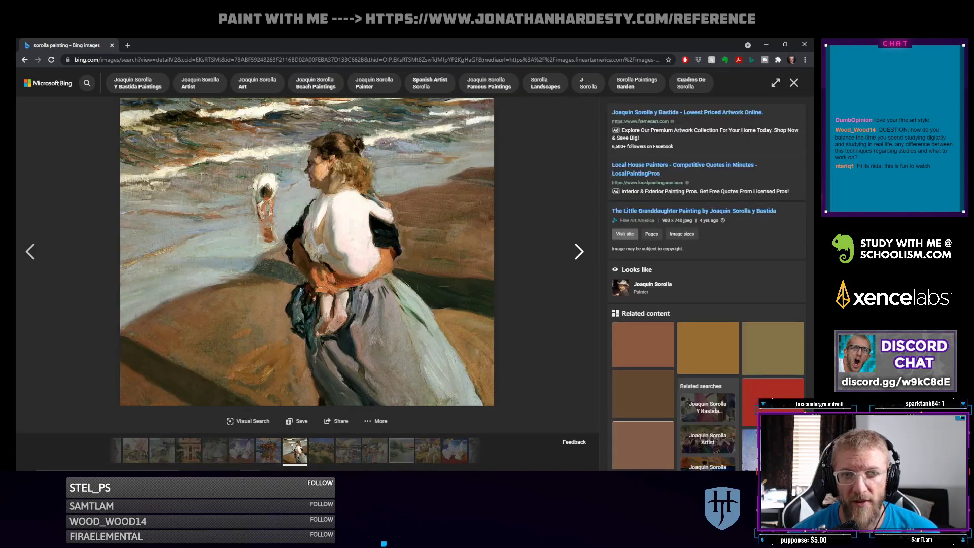
key("Right")
key("Right")
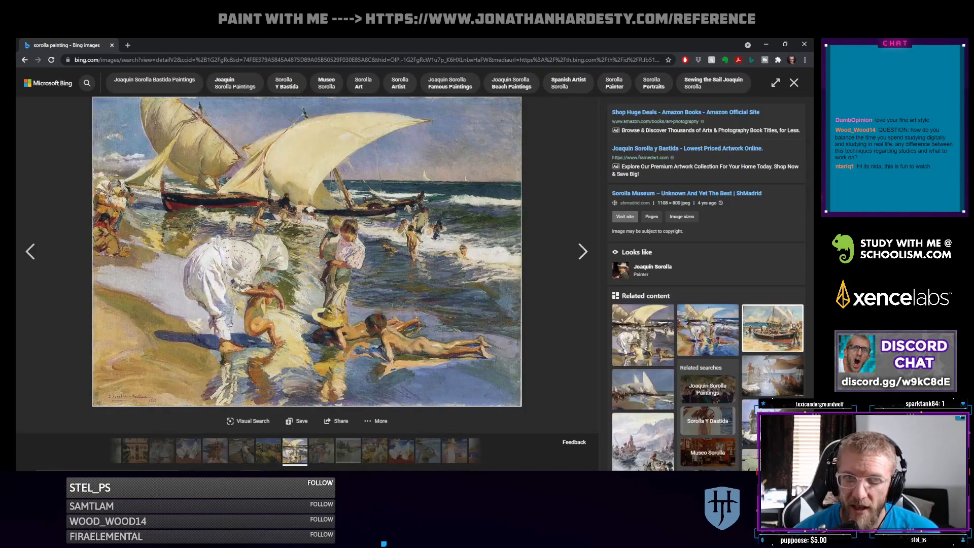
Go back through the Sorolla paintings to the one of two Greek girls on the shore
key("Right")
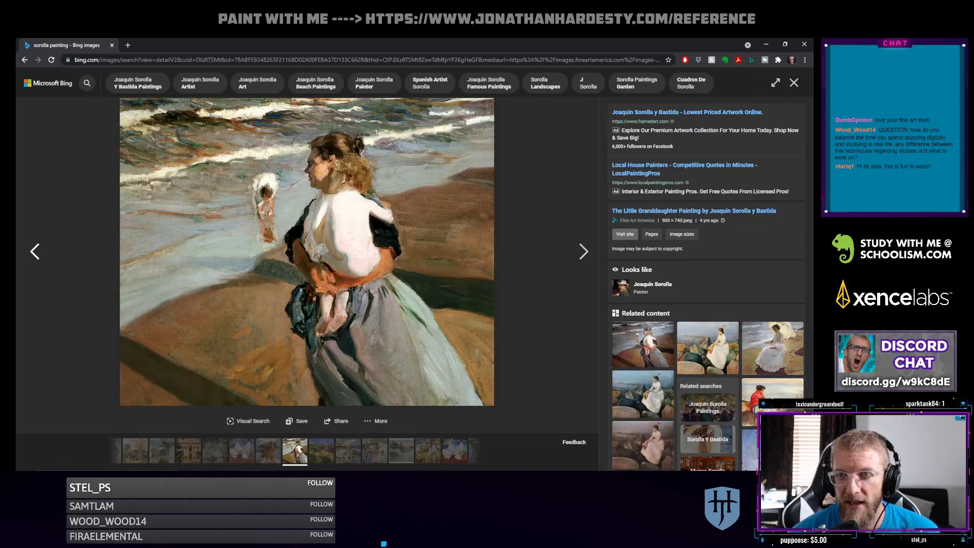
key("Left")
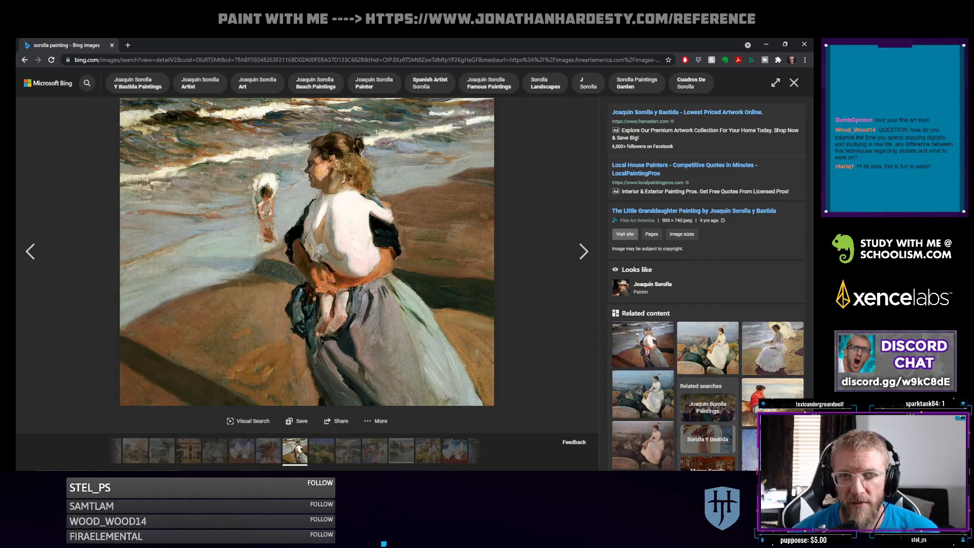
key("Left")
key("Left")
key("Left")
key("Left")
key("Left")
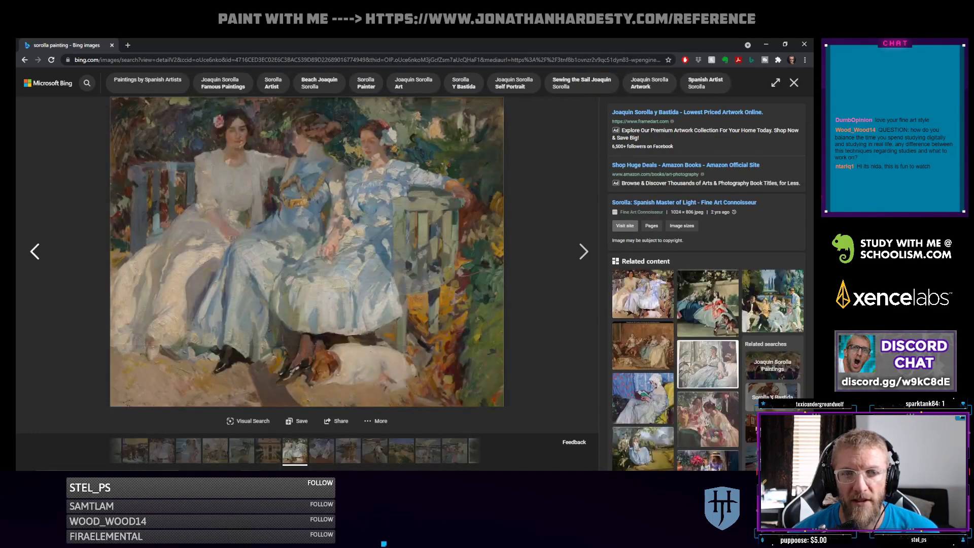
key("Left")
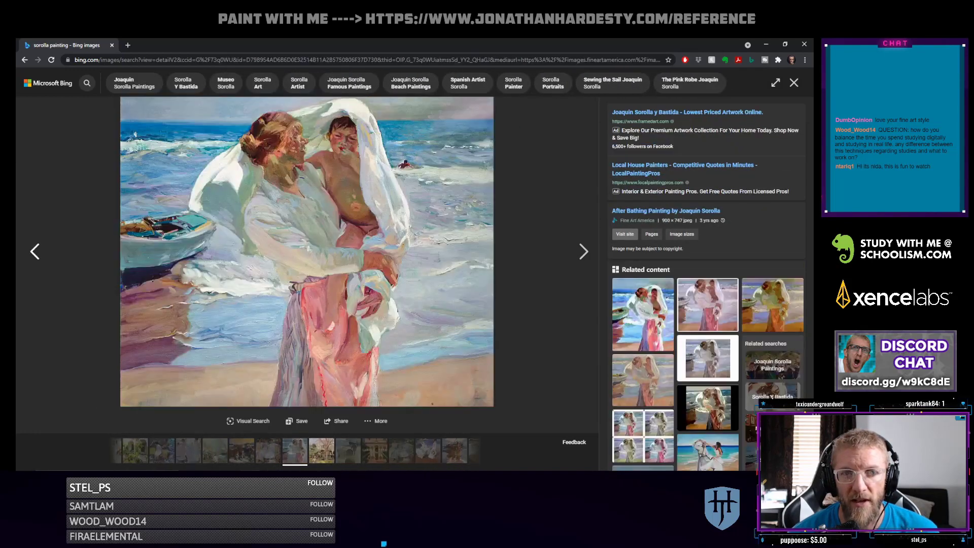
key("Left")
key("Left")
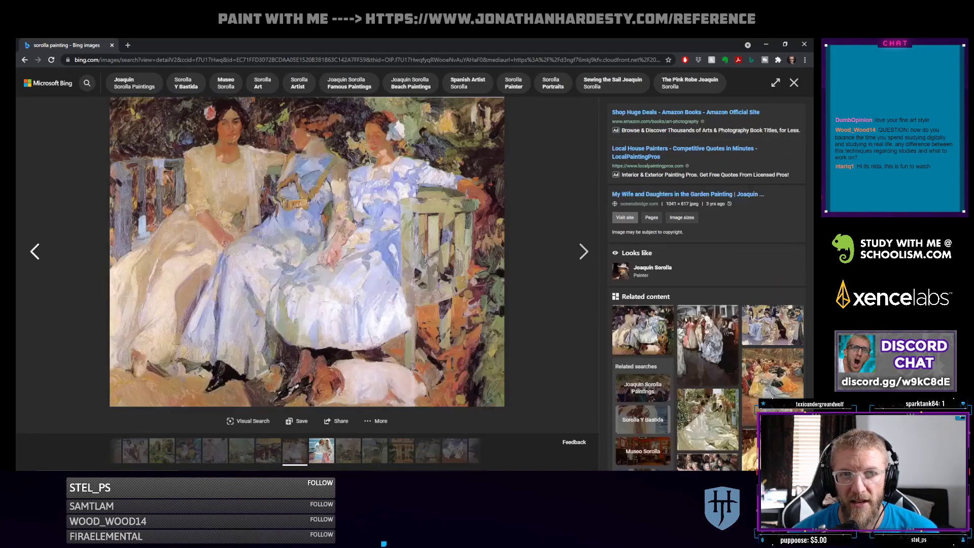
key("Left")
key("Left")
key("Left")
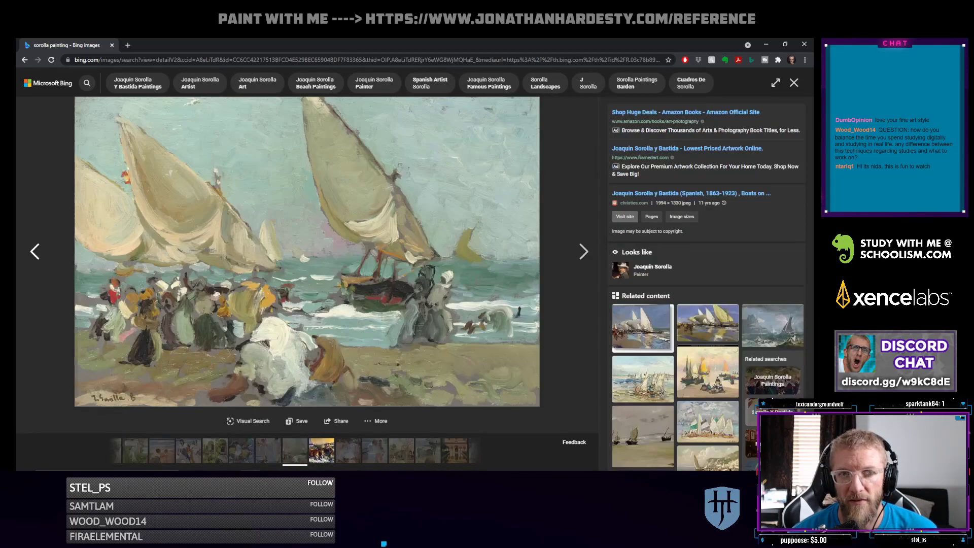
key("Left")
key("Left")
key("Left")
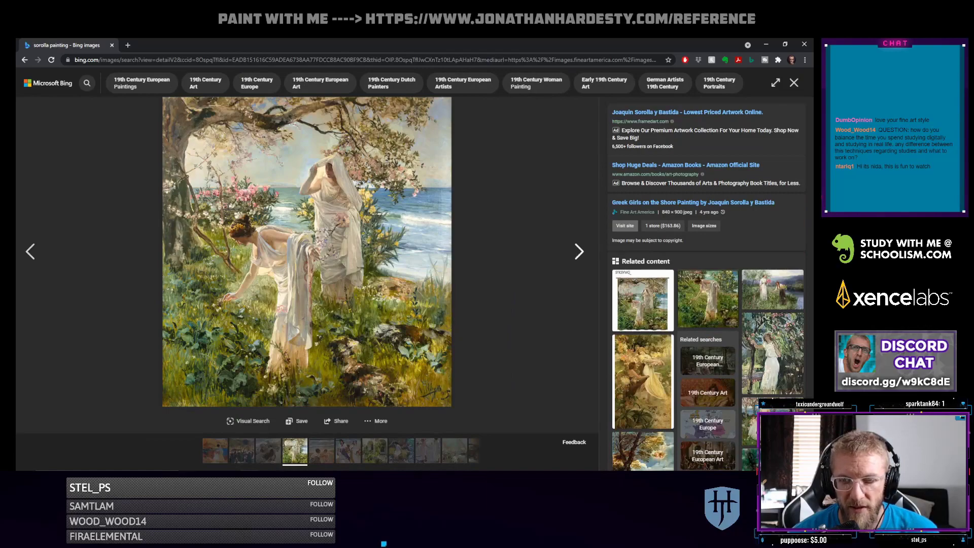
Look through the Sorolla painting image results for color and light references, and close the browser to return to Photoshop
key("Left")
key("Left")
key("Right")
key("Right")
key("Right")
key("Right")
key("Right")
key("Right")
key("Right")
key("Right")
key("Right")
key("Right")
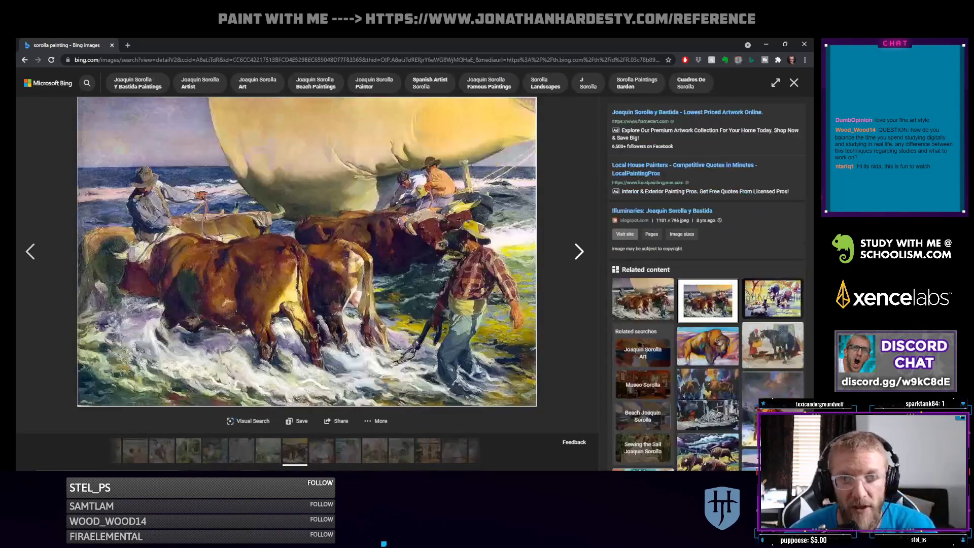
key("Right")
key("Right")
key("Right")
key("Right")
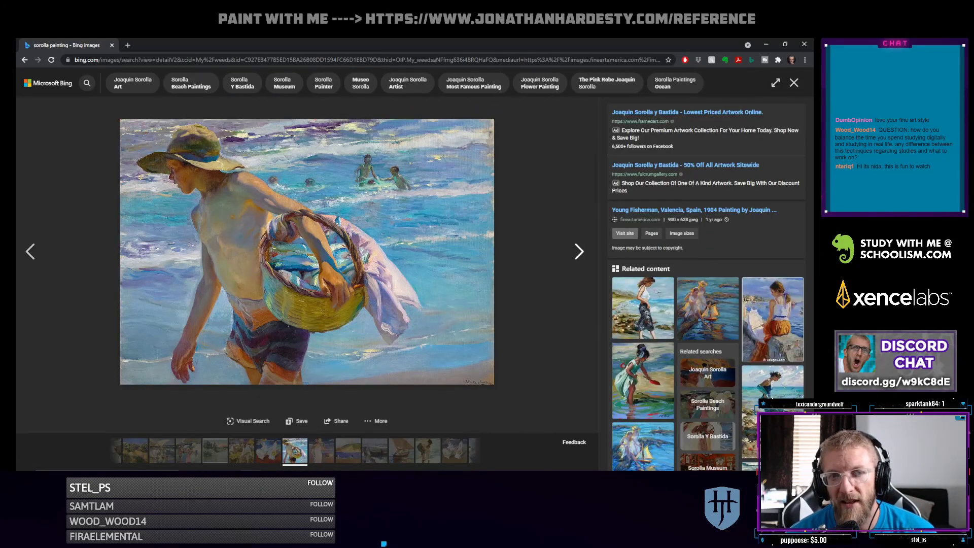
key("Right")
key("Right")
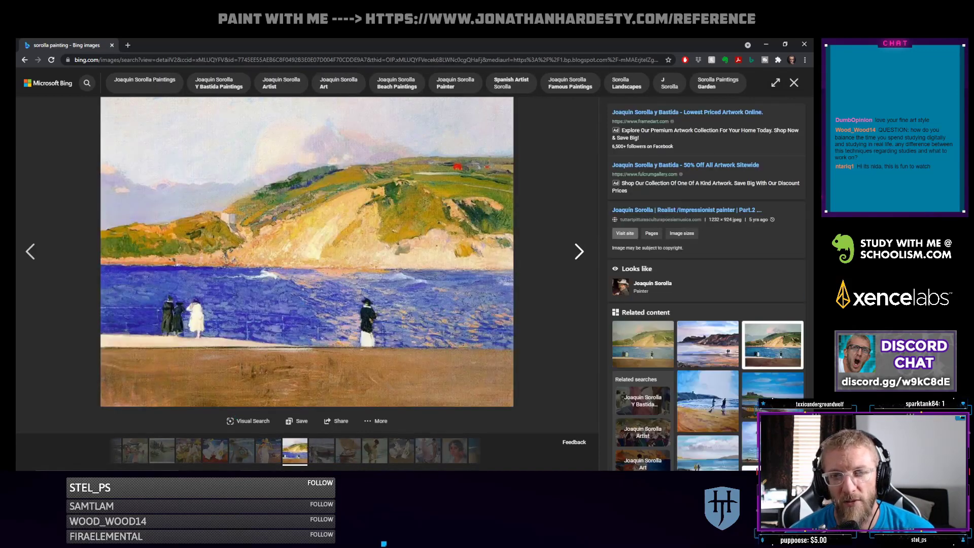
key("Right")
key("Right")
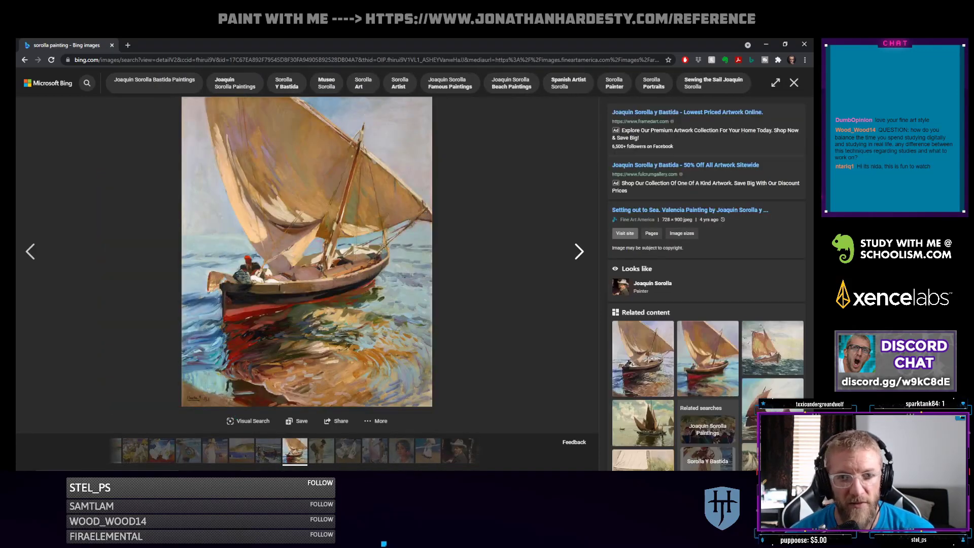
key("Right")
key("Right")
key("Right")
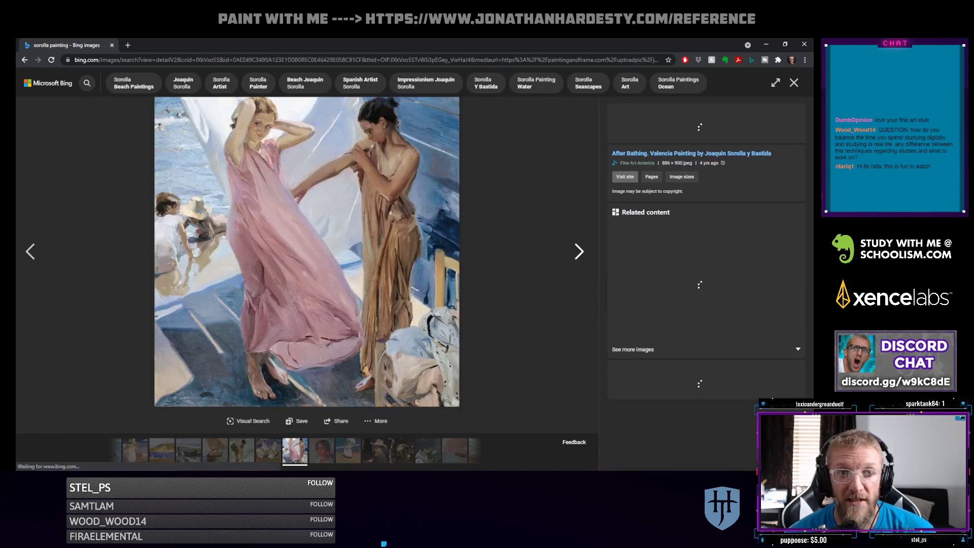
key("Right")
key("Right")
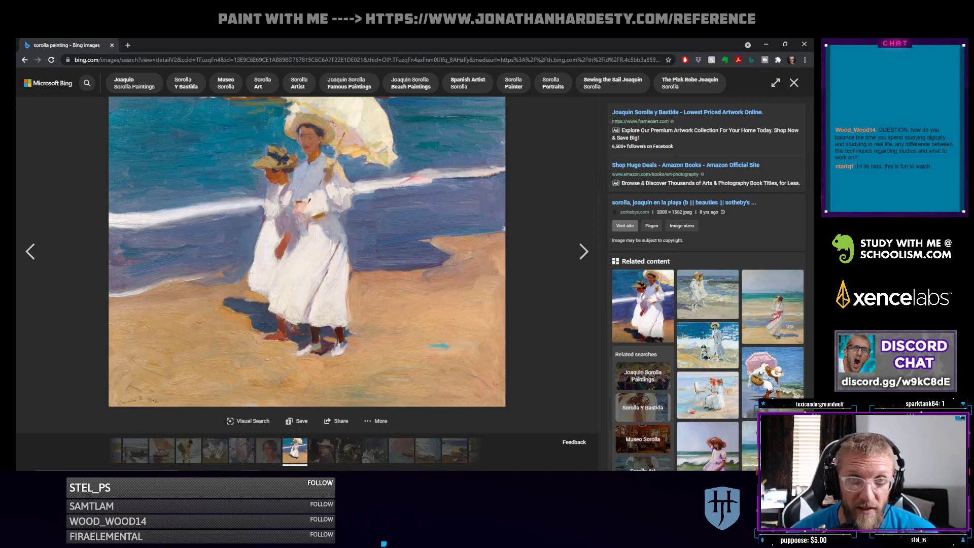
left_click(804, 44)
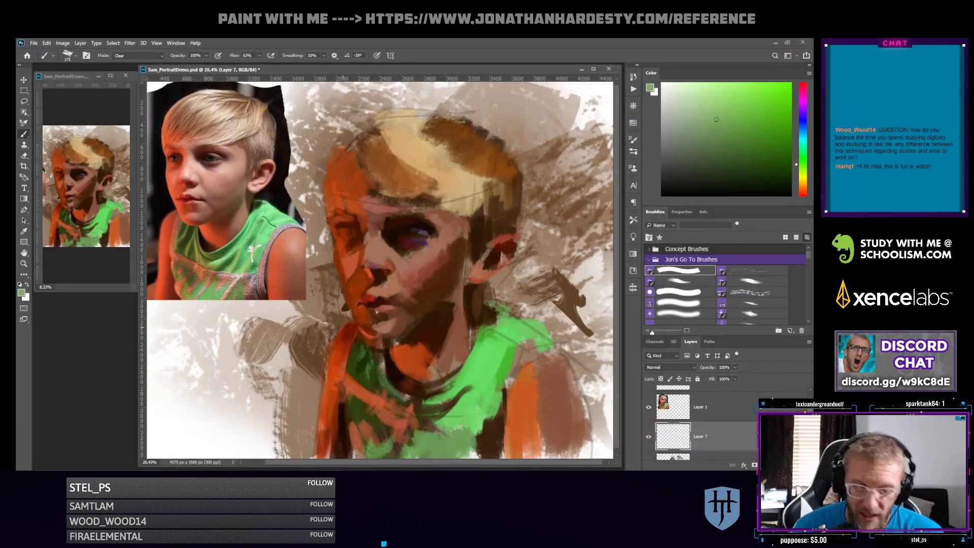
Set the brush blending mode to Normal and paint near-white green and violet swatches on the background beside the boy's hair
left_click_drag(717, 119, 671, 83)
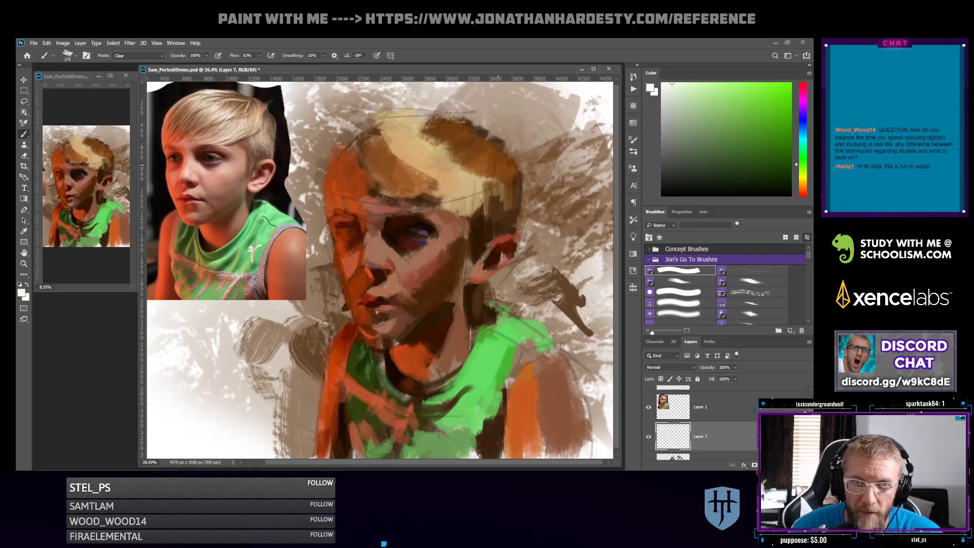
key("shift+alt+n")
mouse_move(525, 114)
left_mouse_down()
mouse_move(538, 142)
mouse_move(520, 124)
mouse_move(568, 129)
mouse_move(564, 109)
left_mouse_up()
left_click(802, 109)
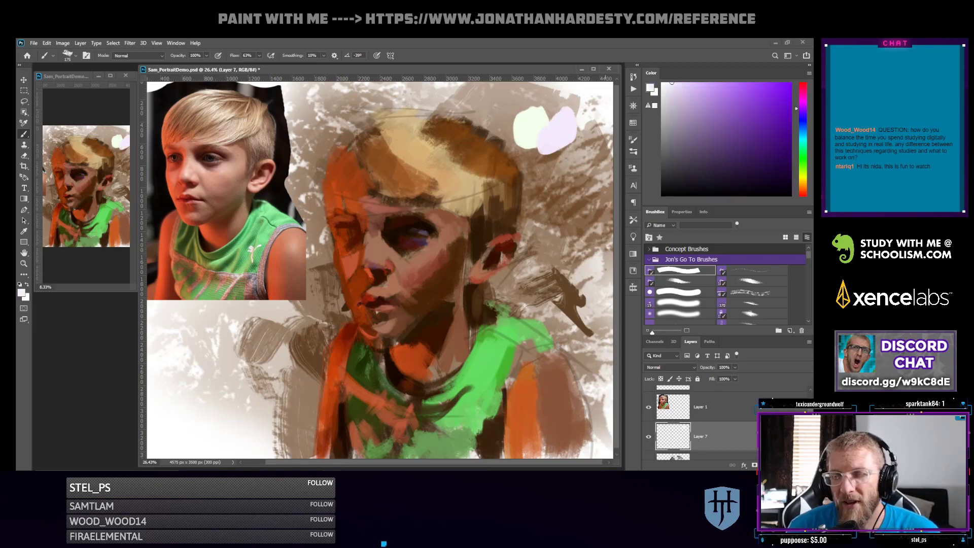
Paint near-black violet and near-black green swatches side by side beneath the near-white ones
left_click(773, 192)
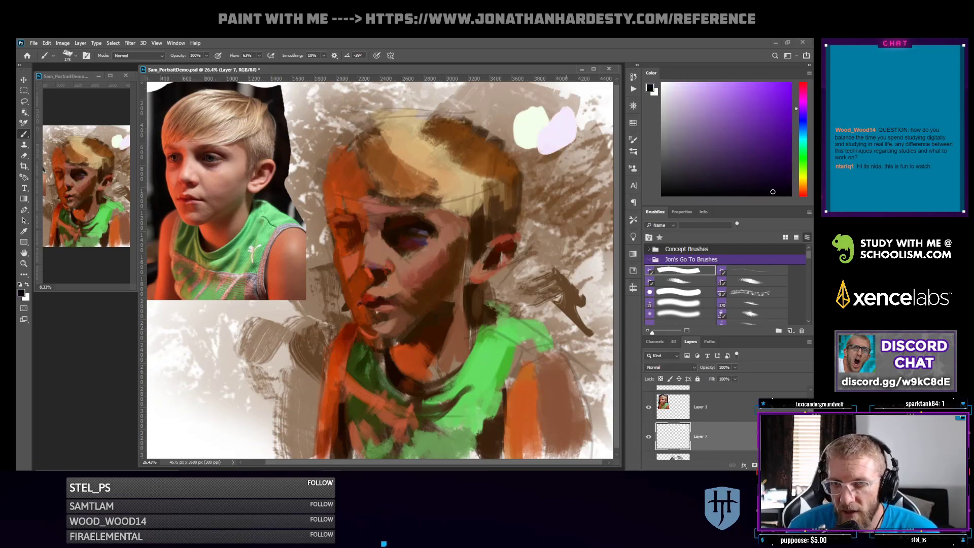
left_click_drag(567, 193, 574, 205)
left_click(538, 133, "alt")
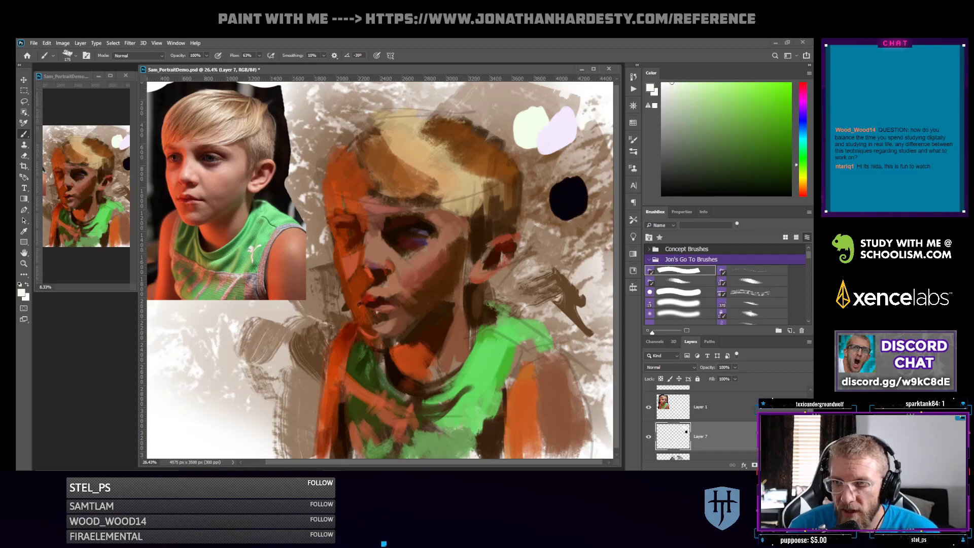
key("d")
mouse_move(542, 183)
left_mouse_down()
mouse_move(532, 210)
mouse_move(542, 216)
left_mouse_up()
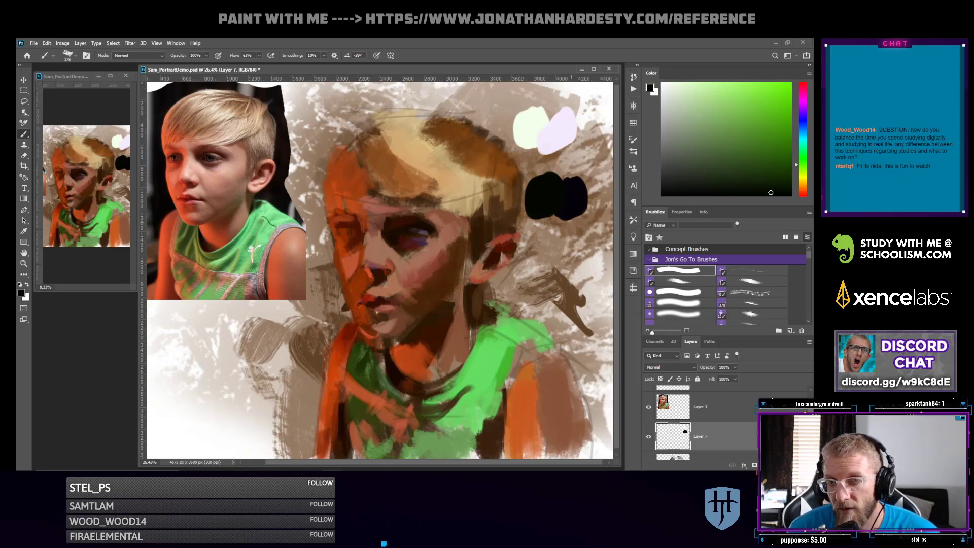
Paint mid-value saturated green and violet swatches between the near-white and near-black pairs
left_click(760, 148)
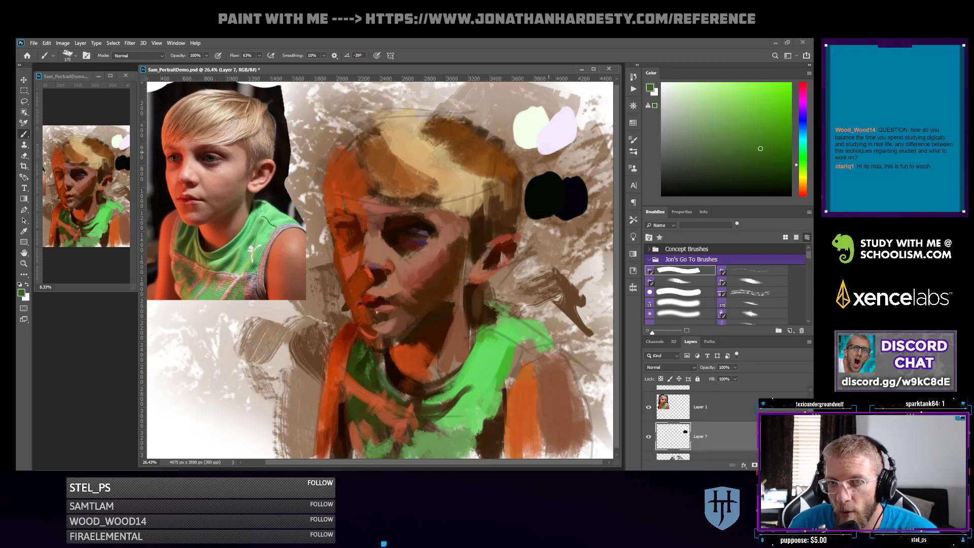
mouse_move(534, 157)
left_mouse_down()
mouse_move(535, 170)
mouse_move(546, 163)
mouse_move(534, 156)
mouse_move(578, 156)
mouse_move(555, 172)
mouse_move(581, 170)
left_mouse_up()
left_click(567, 134, "alt")
left_click(744, 130)
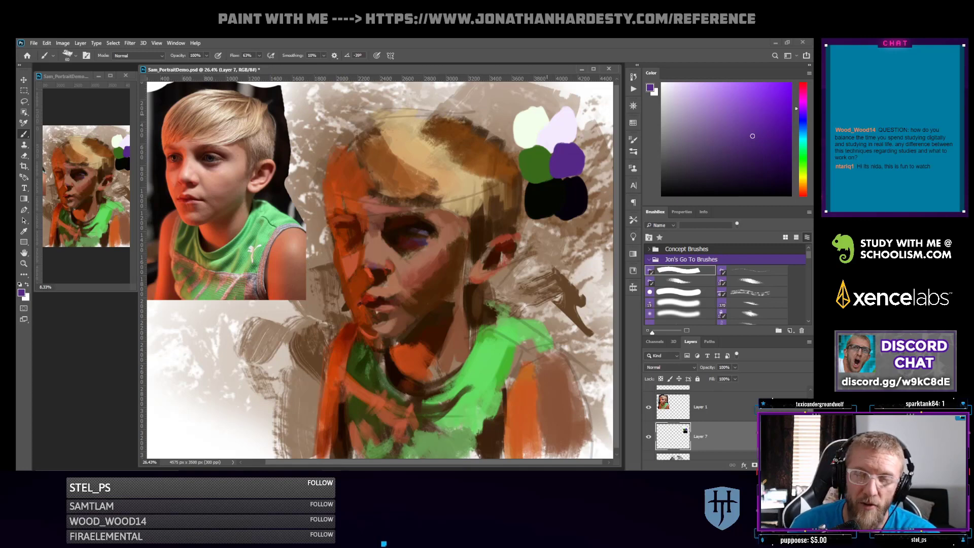
Draw bright cyan arrows from the mid-value violet swatch to the near-white and near-black swatches
left_click(803, 135)
left_click(790, 84)
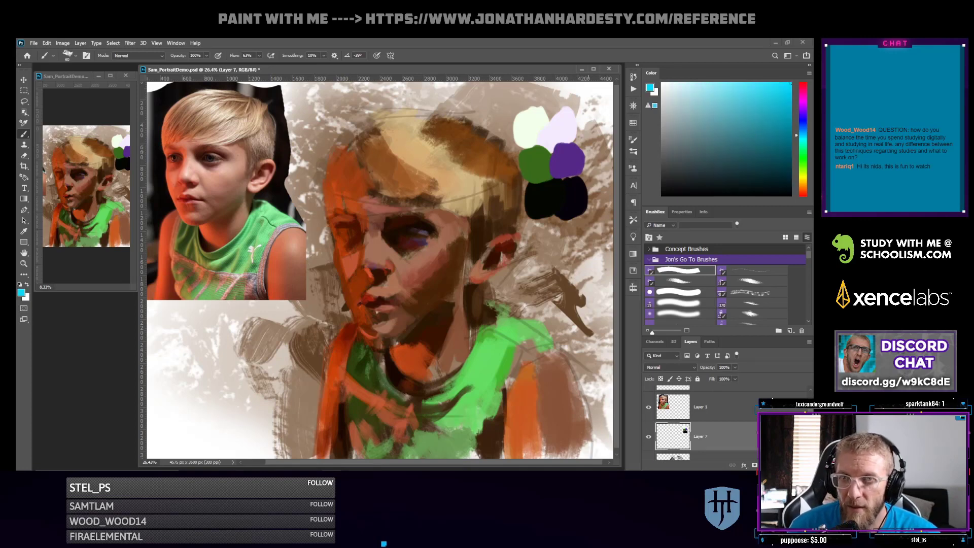
mouse_move(590, 153)
left_mouse_down()
mouse_move(582, 122)
mouse_move(593, 111)
mouse_move(553, 153)
mouse_move(523, 94)
left_mouse_up()
key("ctrl+z")
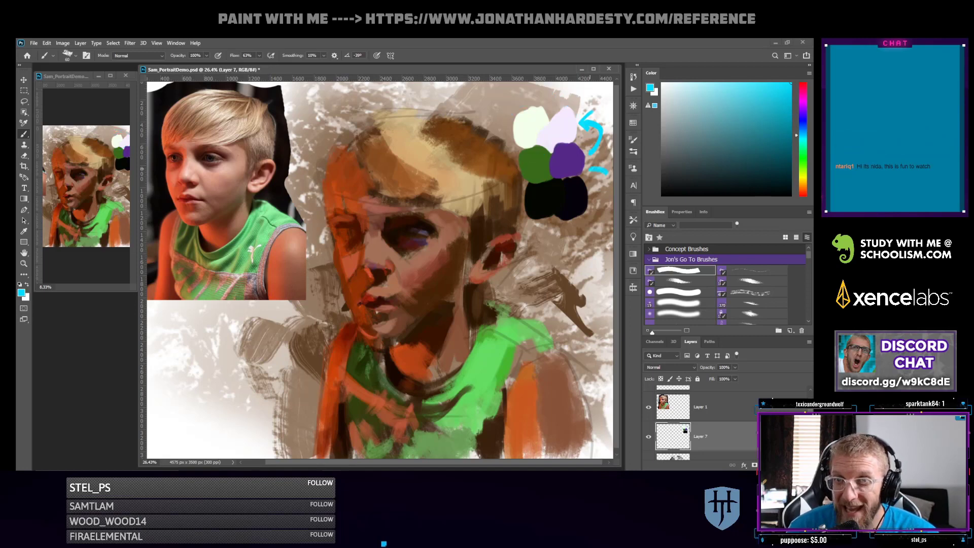
mouse_move(606, 172)
left_mouse_down()
mouse_move(590, 204)
mouse_move(596, 190)
left_mouse_up()
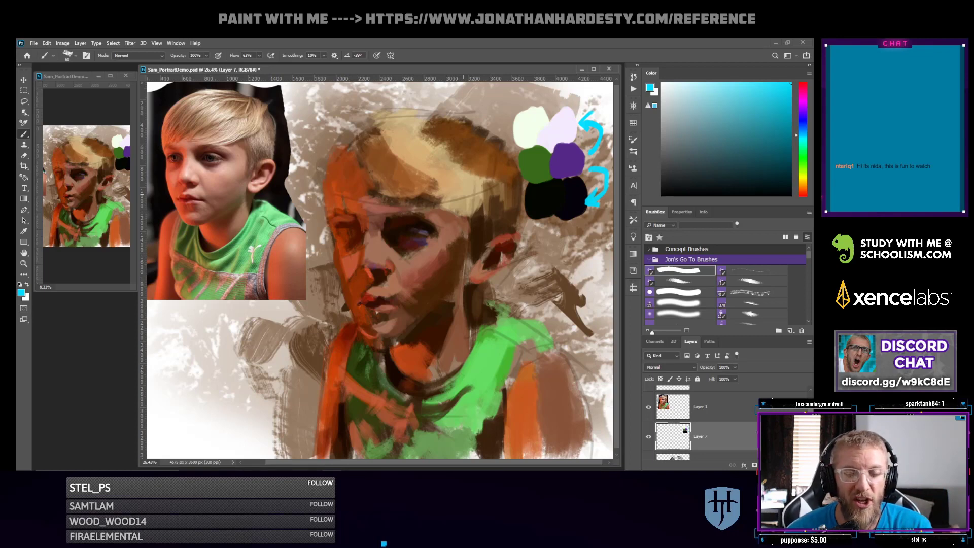
Undo the cyan arrows and all the color swatches painted beside the head
key("ctrl+z")
key("ctrl+z")
key("ctrl+z")
key("ctrl+z")
key("ctrl+z")
key("ctrl+z")
key("ctrl+z")
key("ctrl+z")
key("ctrl+z")
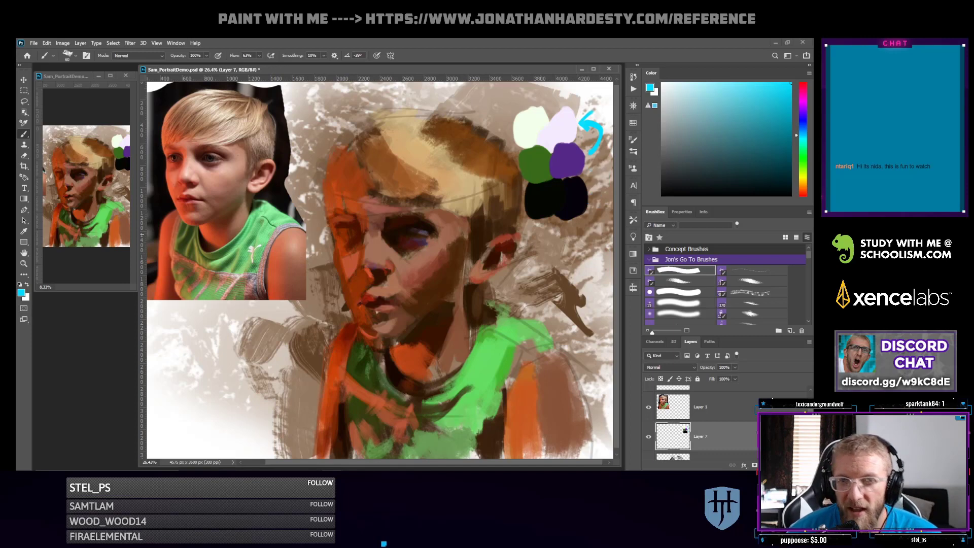
key("ctrl+z")
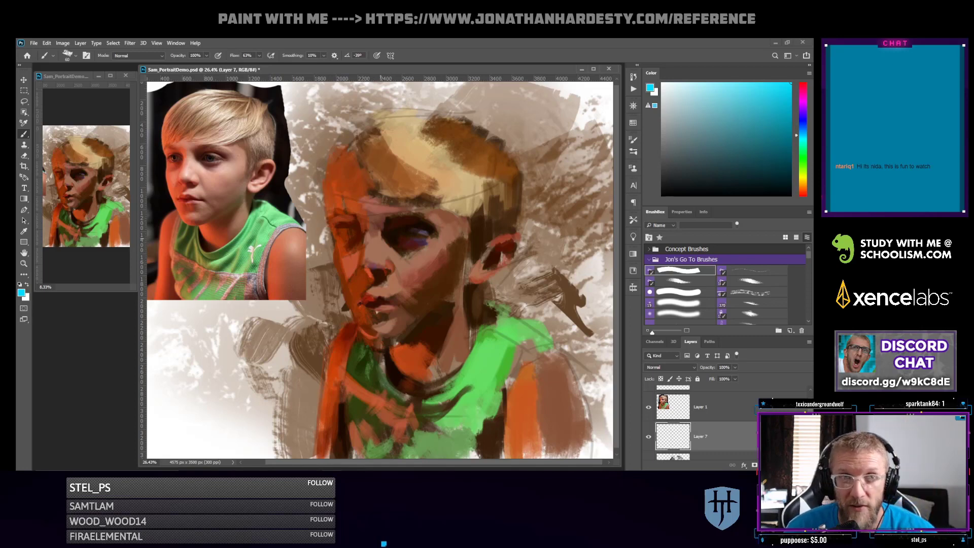
Try a lighter, desaturated pink sampled from the face with strokes over the nose and the cheek below the shadowed eye
left_click(379, 248, "alt")
left_click(707, 101)
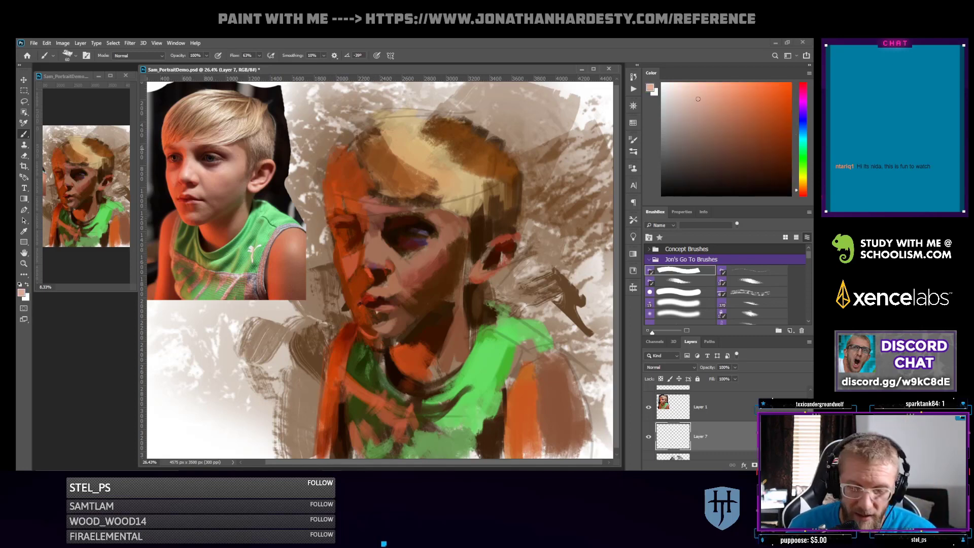
mouse_move(376, 239)
left_mouse_down()
mouse_move(375, 256)
mouse_move(370, 233)
mouse_move(405, 264)
left_mouse_up()
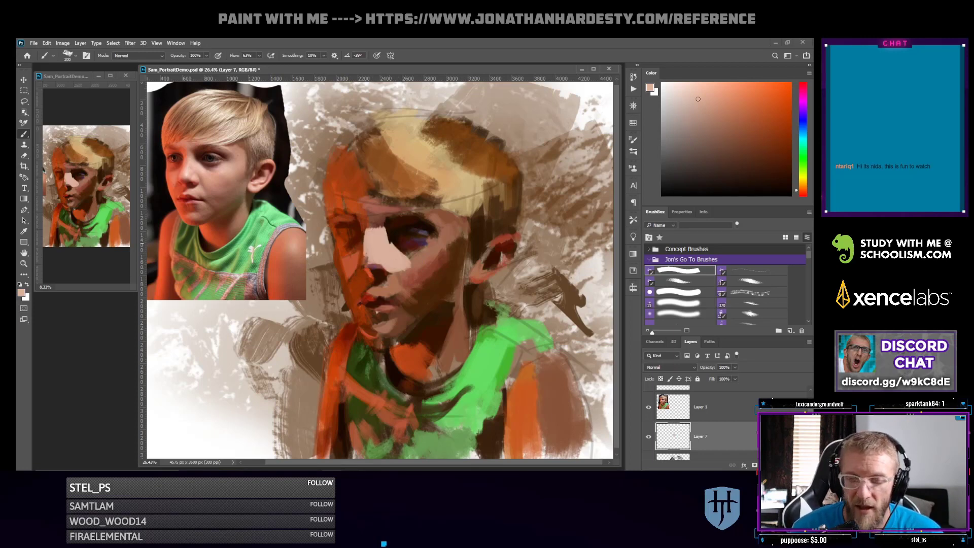
left_click_drag(450, 225, 416, 263)
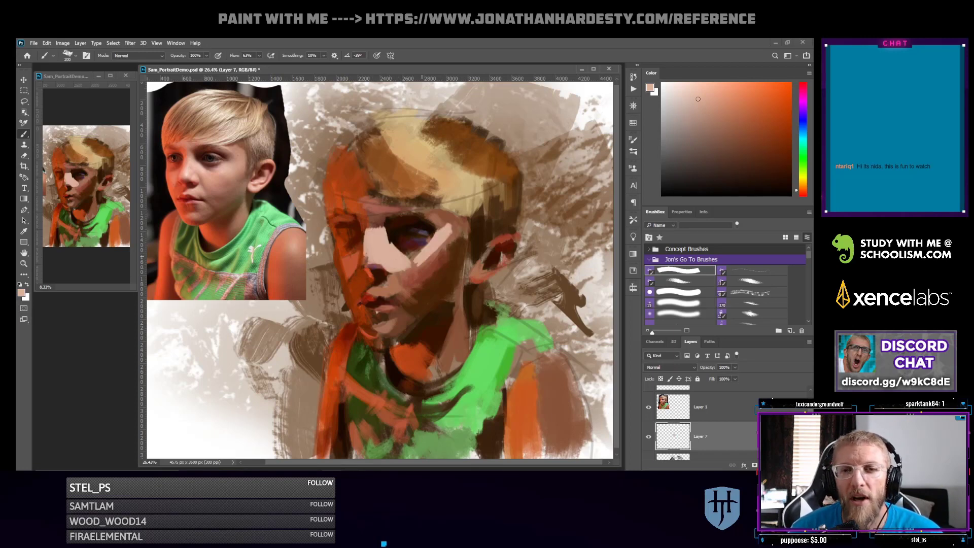
Shift the skin color to a redder, more saturated hue and try darker and lighter variants on the nose
left_click(803, 193)
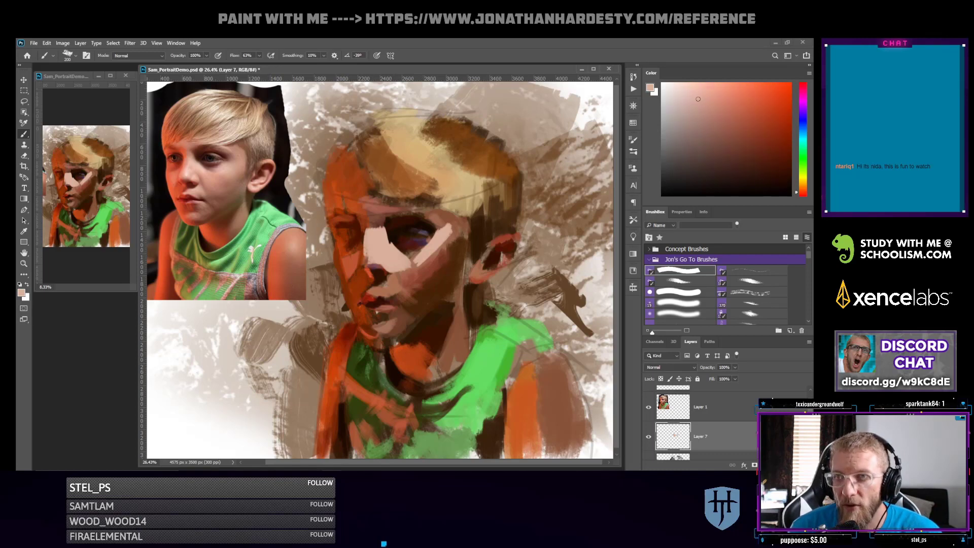
left_click(738, 109)
left_click_drag(378, 255, 396, 257)
left_click(733, 89)
mouse_move(375, 261)
left_mouse_down()
mouse_move(401, 246)
mouse_move(375, 256)
left_mouse_up()
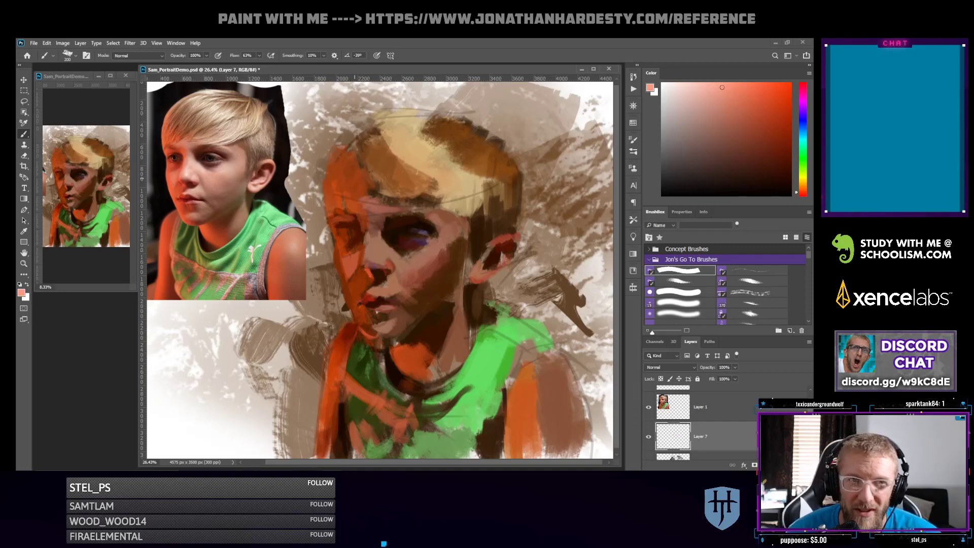
Blend a sampled reddish brown into the nose bridge, and prepare a smaller brush at 30% opacity with a dark brow tone
left_click(377, 231, "alt")
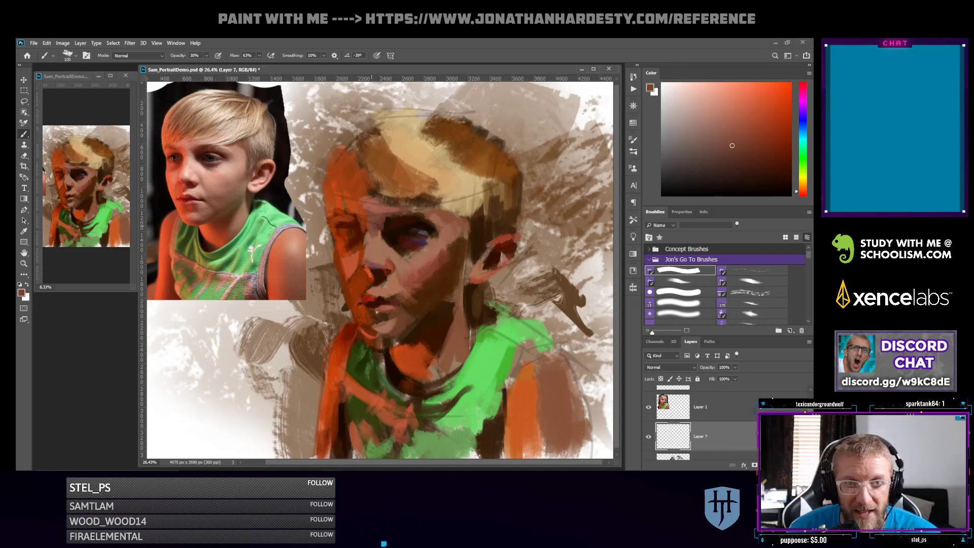
mouse_move(370, 233)
left_mouse_down()
mouse_move(372, 244)
mouse_move(380, 232)
left_mouse_up()
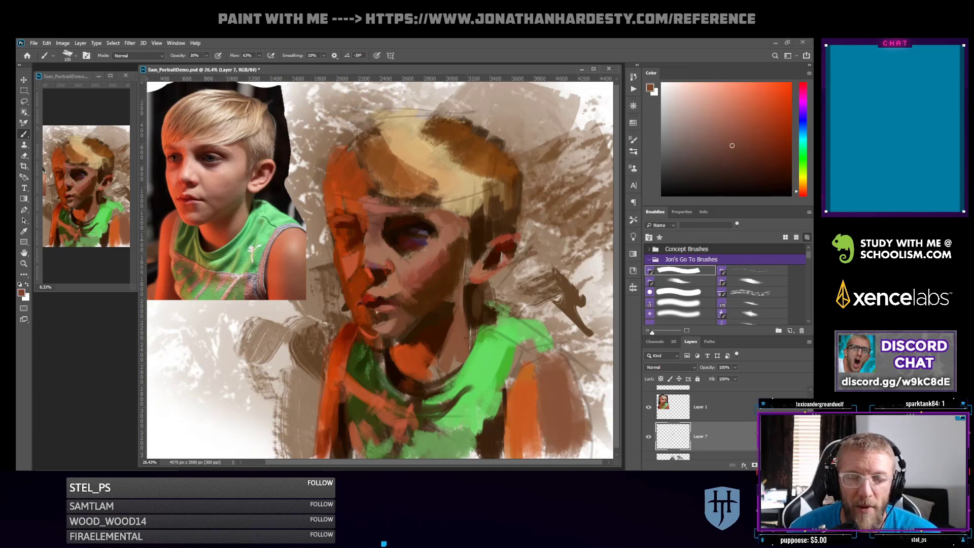
left_click(398, 220, "alt")
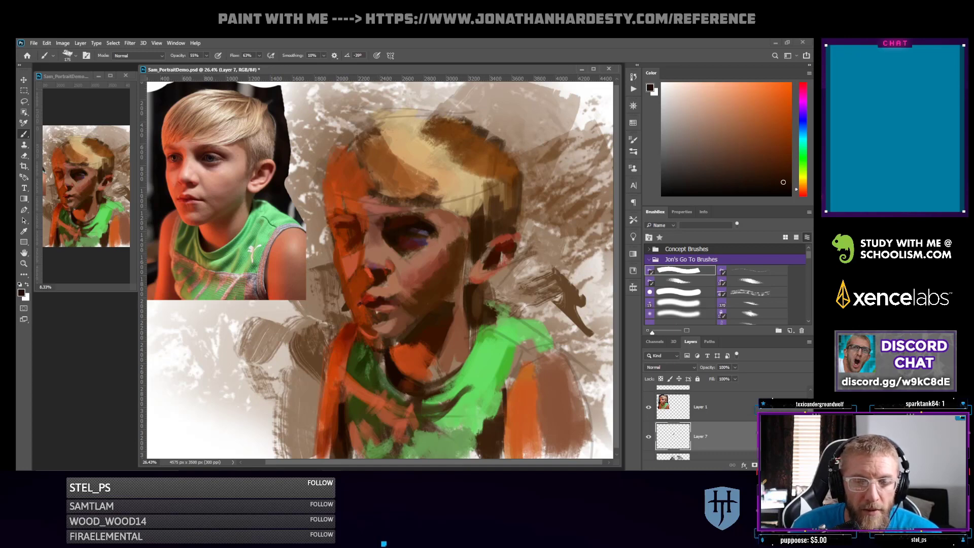
key("3")
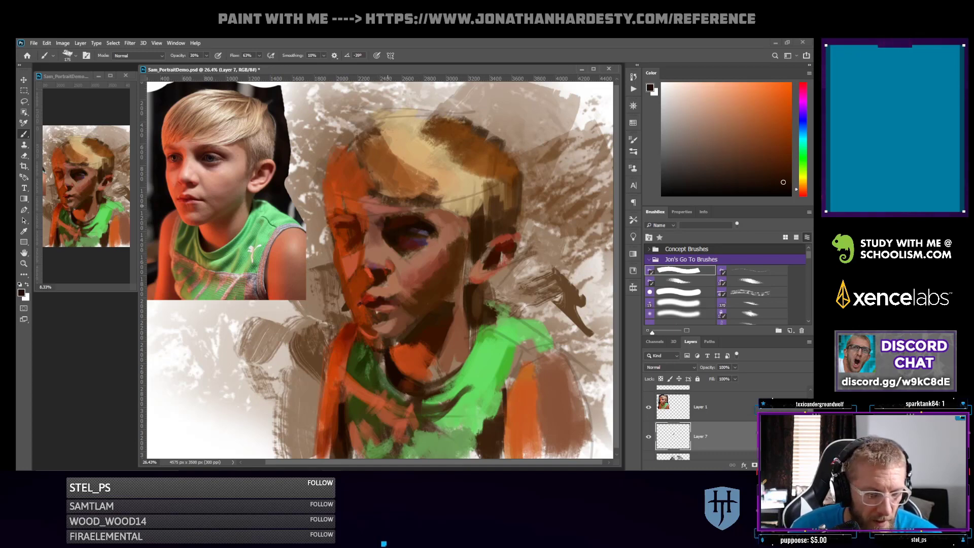
key("bracketleft")
key("bracketleft")
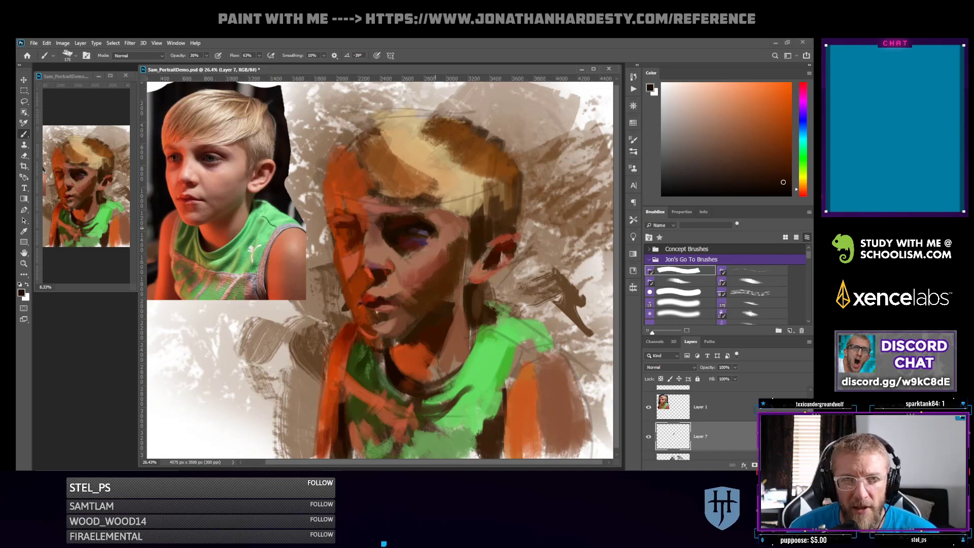
Paint over the violet marks beneath the shadowed eye with a sampled dark red
left_click(440, 243, "alt")
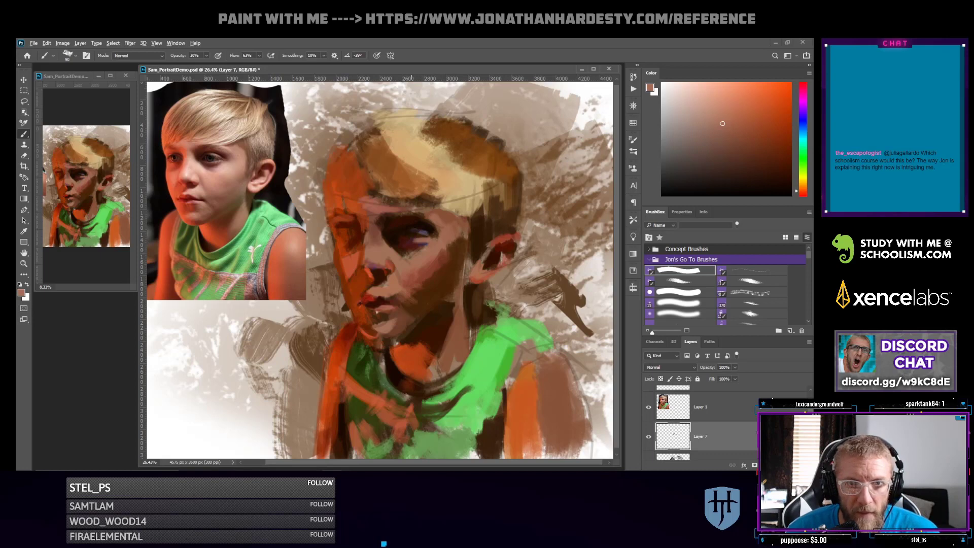
left_click(408, 245, "alt")
left_click_drag(424, 239, 414, 242)
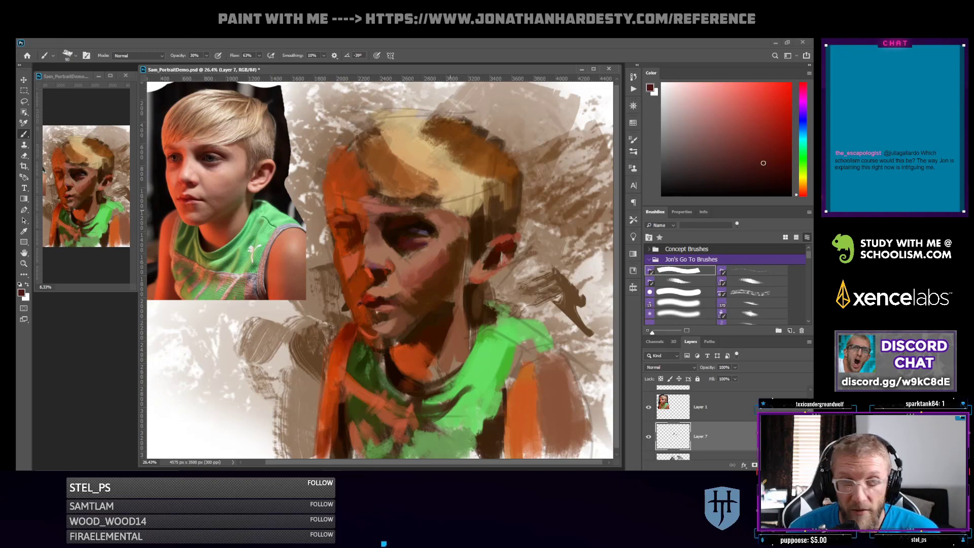
Soften the upper eyelid of the shadowed eye with brown skin tones sampled from the area below the brow
left_click(442, 218, "alt")
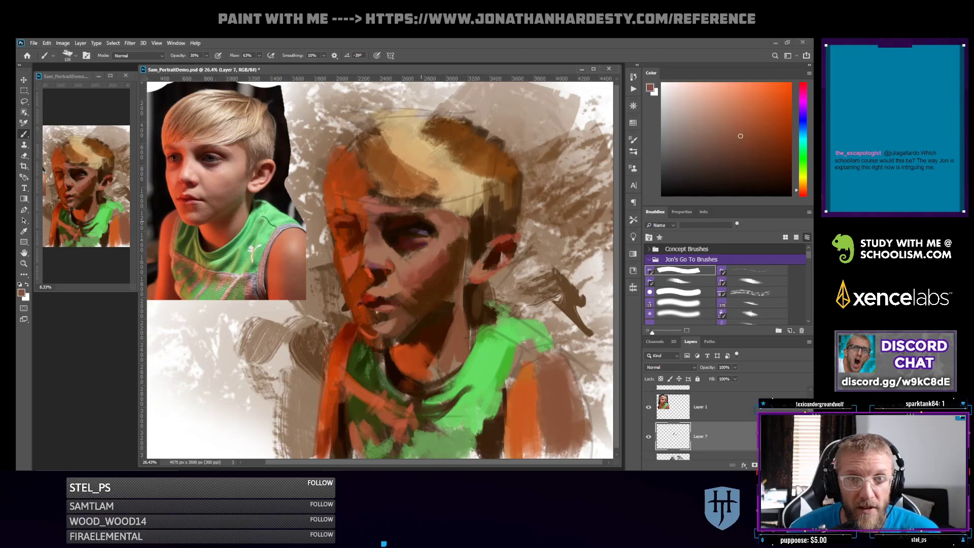
mouse_move(427, 221)
left_mouse_down()
mouse_move(413, 216)
mouse_move(426, 221)
left_mouse_up()
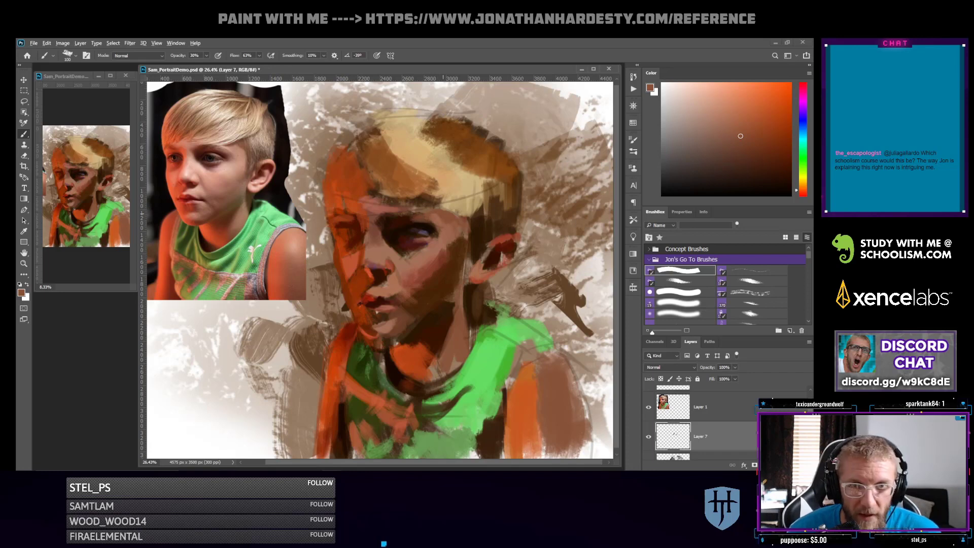
left_click(435, 217, "alt")
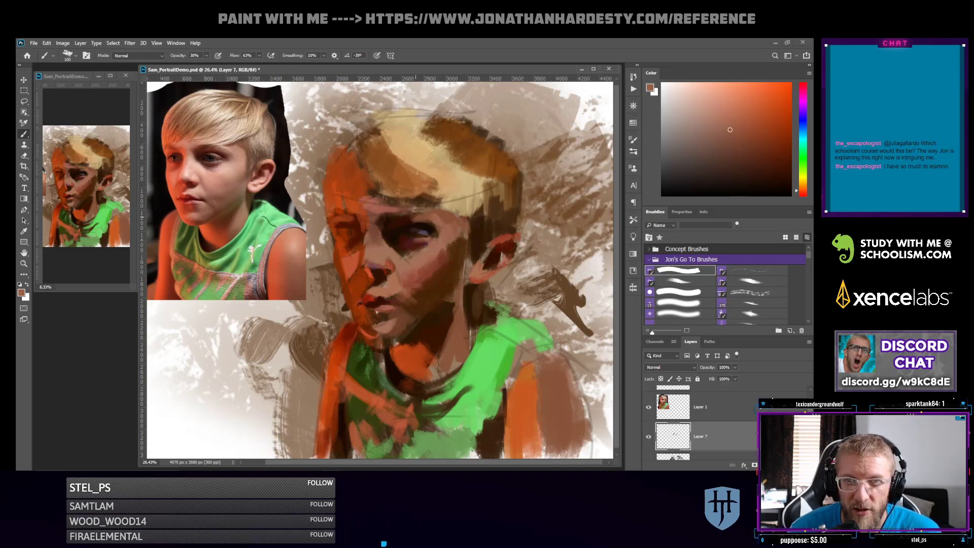
mouse_move(415, 218)
left_mouse_down()
mouse_move(404, 218)
mouse_move(419, 222)
left_mouse_up()
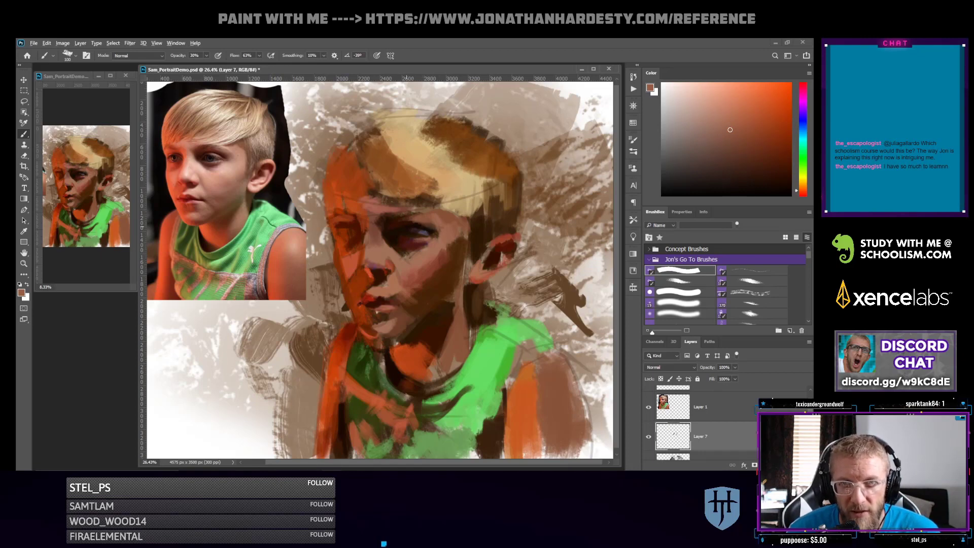
Model the skin around the shadowed eye with a darker saturated red and reddish-brown tones sampled from the face
left_click(406, 226, "alt")
left_click(776, 150)
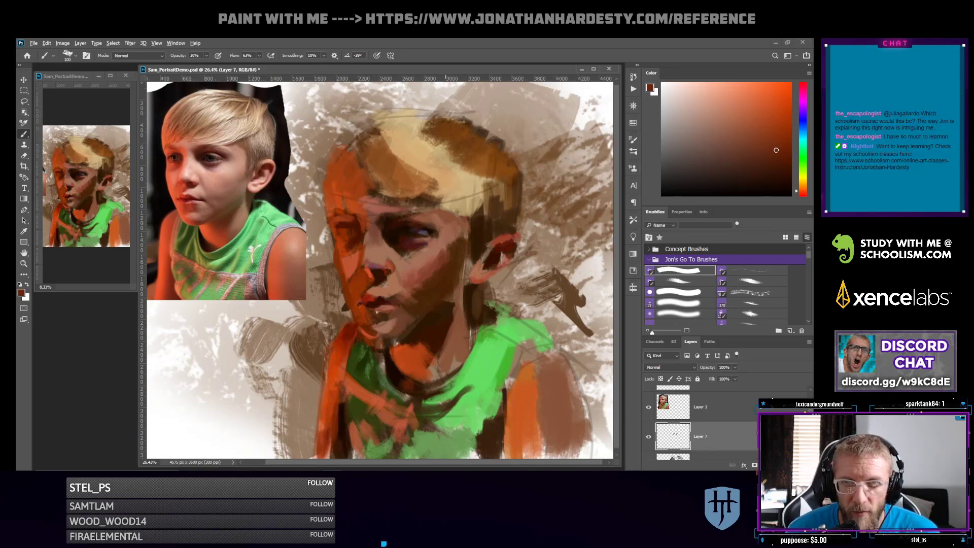
left_click(447, 238, "alt")
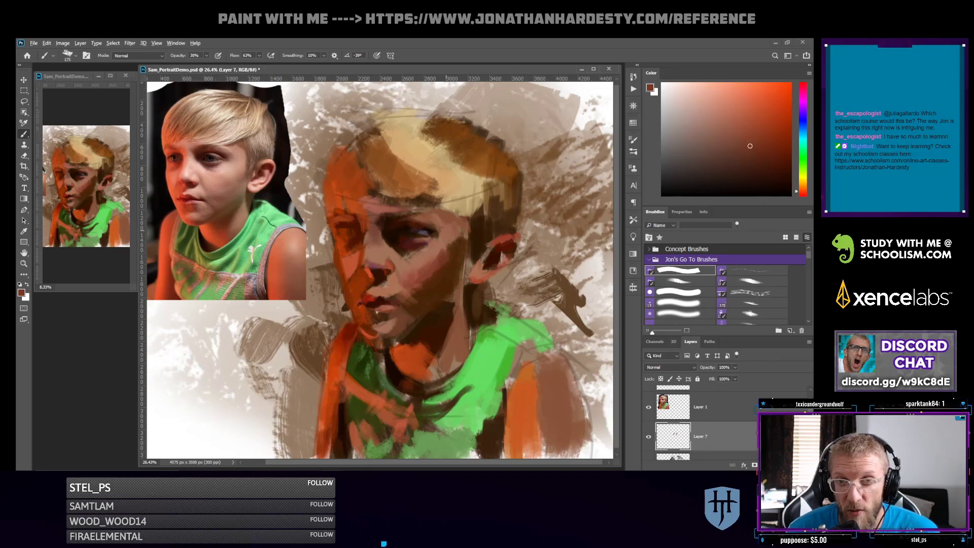
left_click(441, 235, "alt")
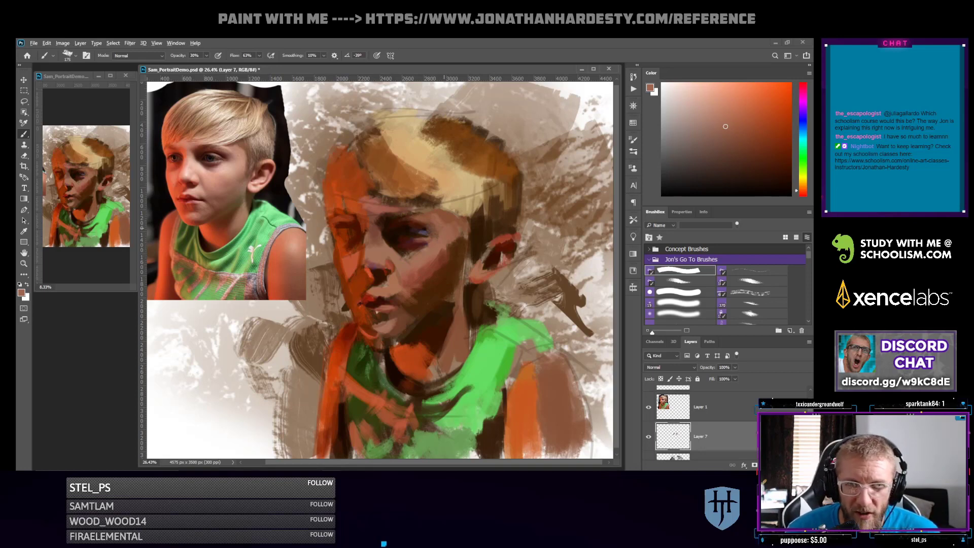
left_click(430, 236, "alt")
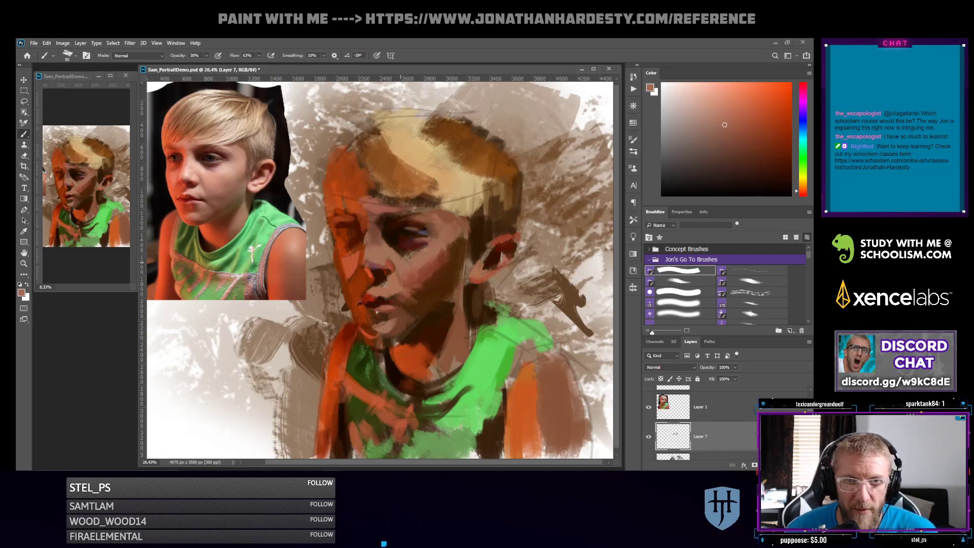
left_click(391, 253, "alt")
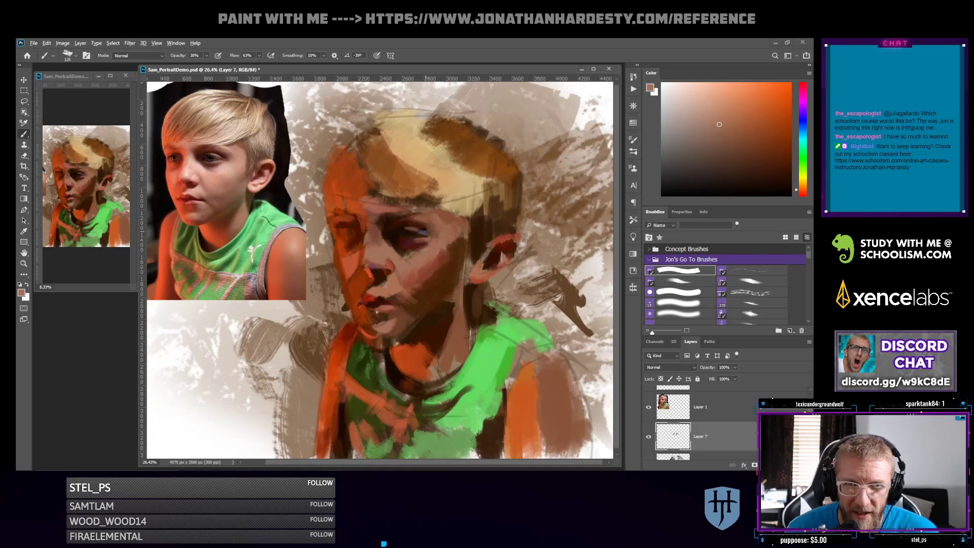
Test the violet sampled from the shadowed eye with strokes on the background beside the head, and undo them
left_click(423, 232, "alt")
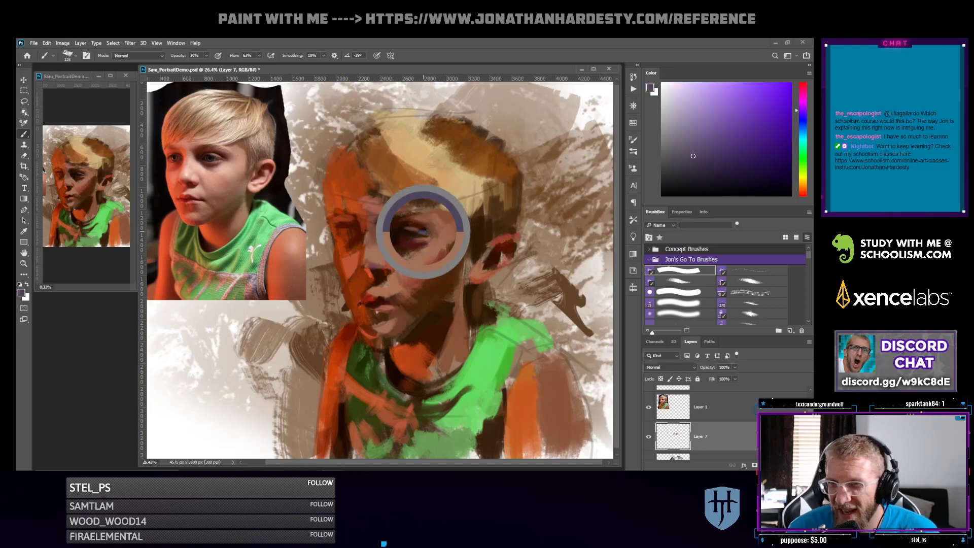
left_click_drag(423, 232, 373, 265)
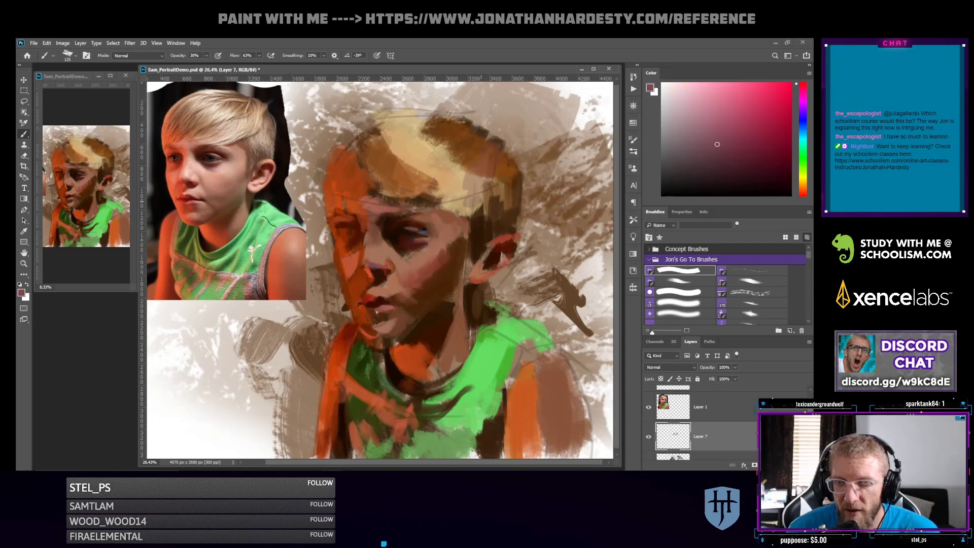
key("ctrl+z")
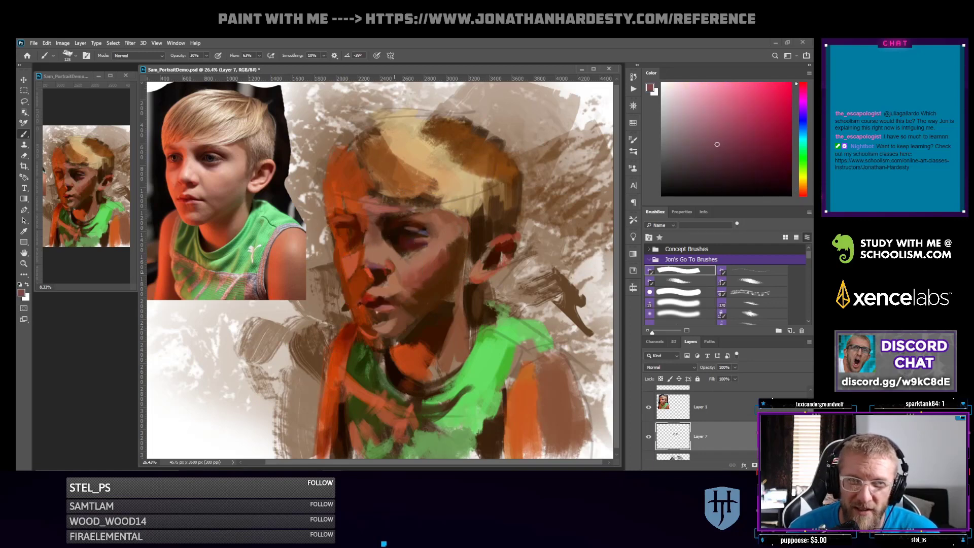
left_click(423, 232, "alt")
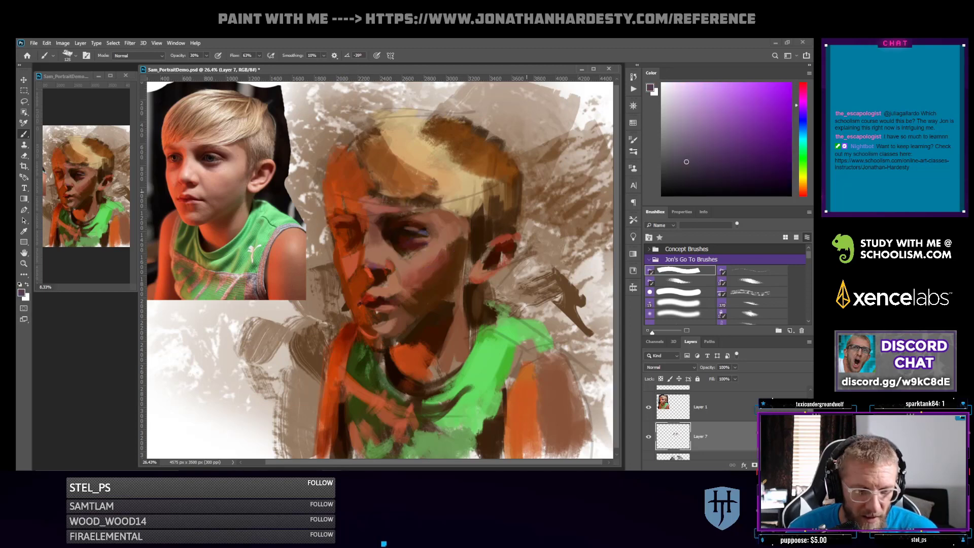
left_click_drag(571, 239, 558, 272)
left_click_drag(571, 239, 558, 273)
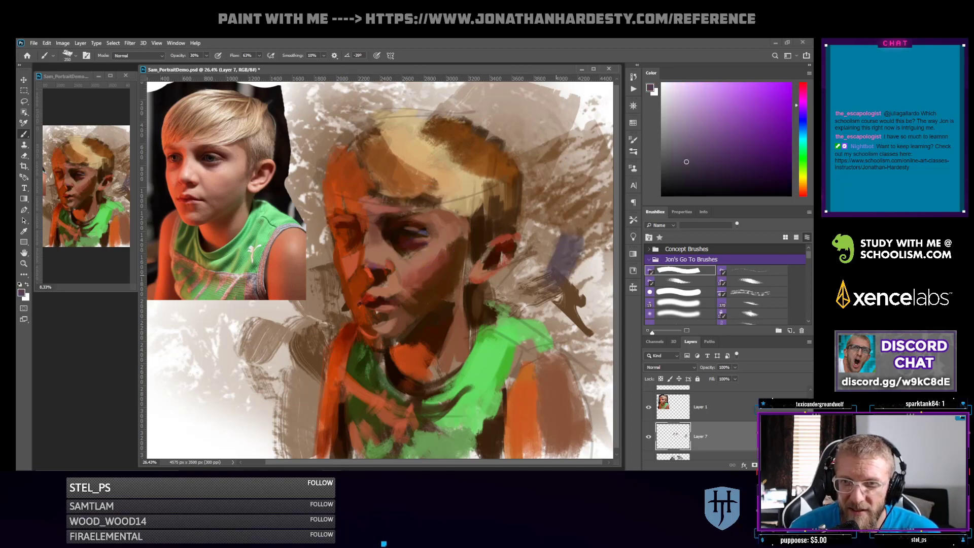
key("ctrl+z")
key("ctrl+z")
key("ctrl+z")
key("ctrl+z")
key("ctrl+z")
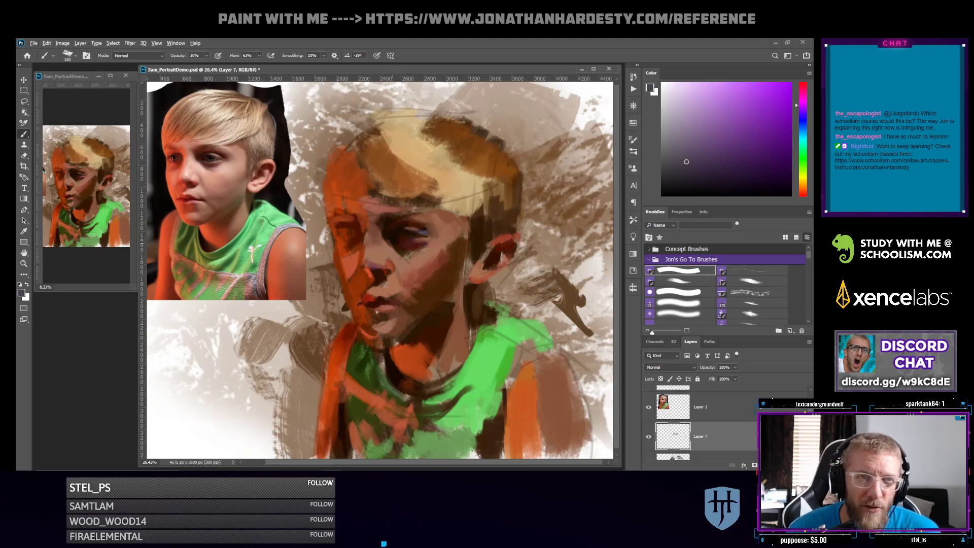
Darken the upper lash line of the shadowed eye with a near-black brown, using a smaller brush at 100% opacity
key("bracketleft")
key("bracketleft")
key("bracketleft")
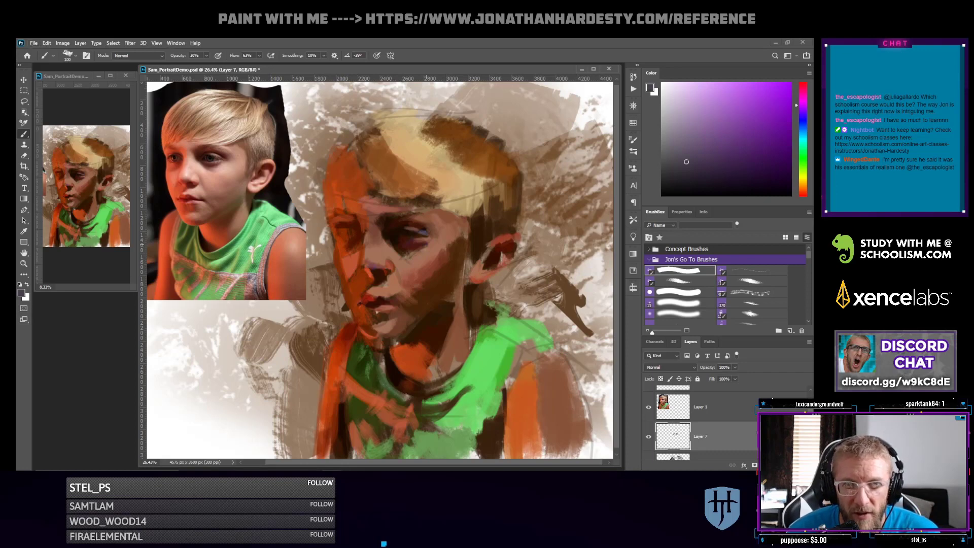
left_click(421, 241, "alt")
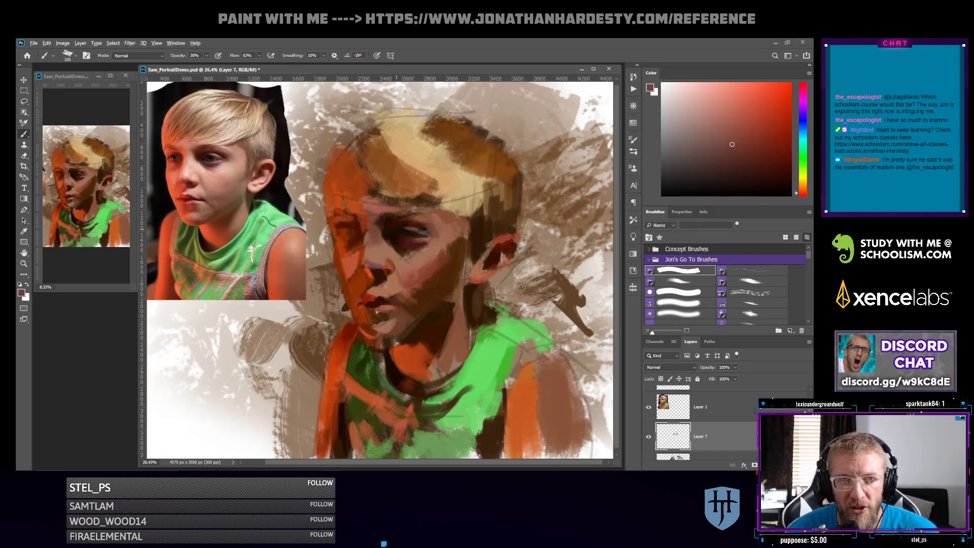
left_click(397, 229, "alt")
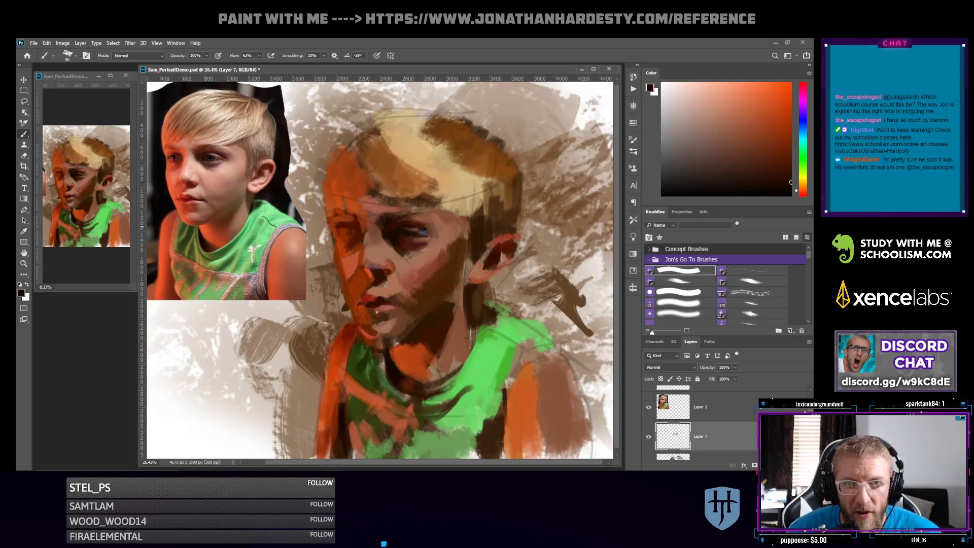
left_click_drag(405, 227, 421, 231)
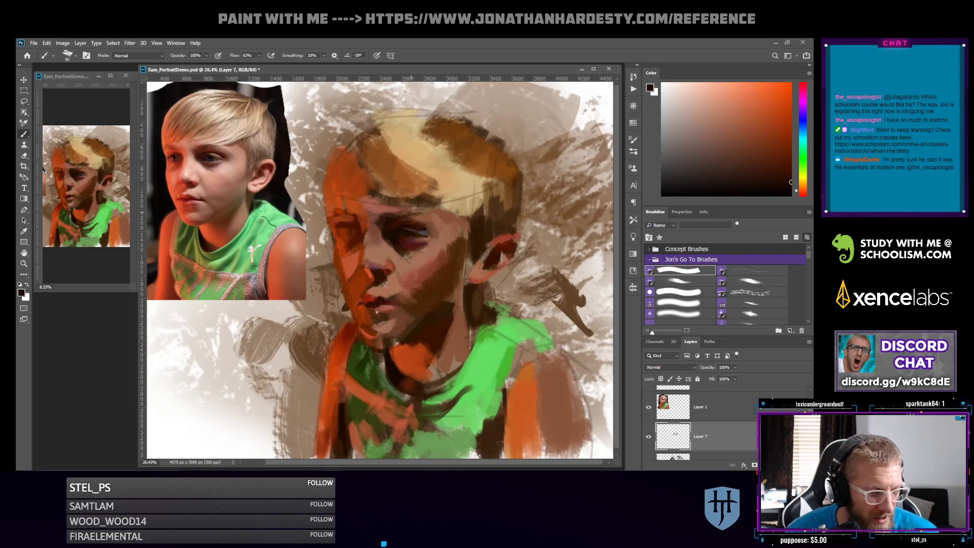
left_click(408, 231, "alt")
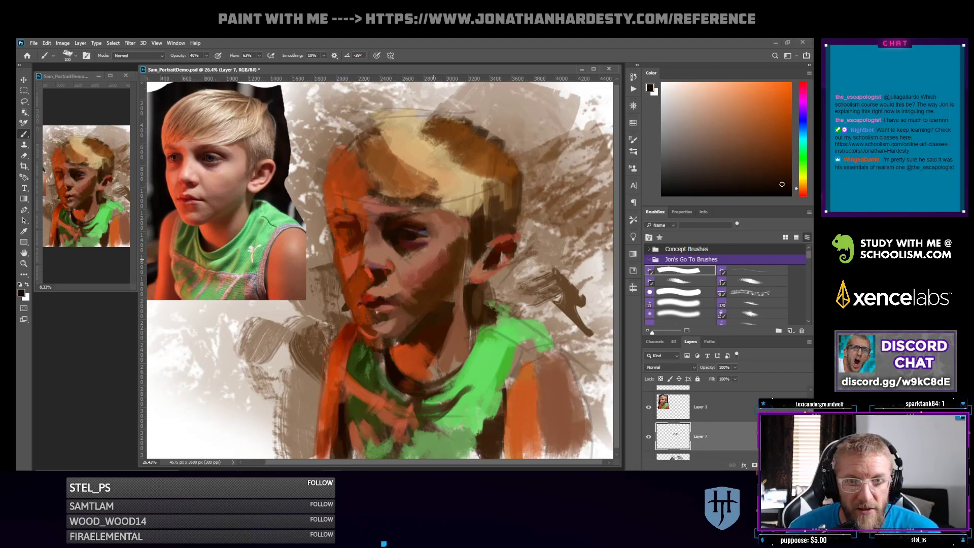
Blend reddish-brown skin tones sampled from the face into the cheek below the shadowed eye at 40% opacity
left_click(430, 270, "alt")
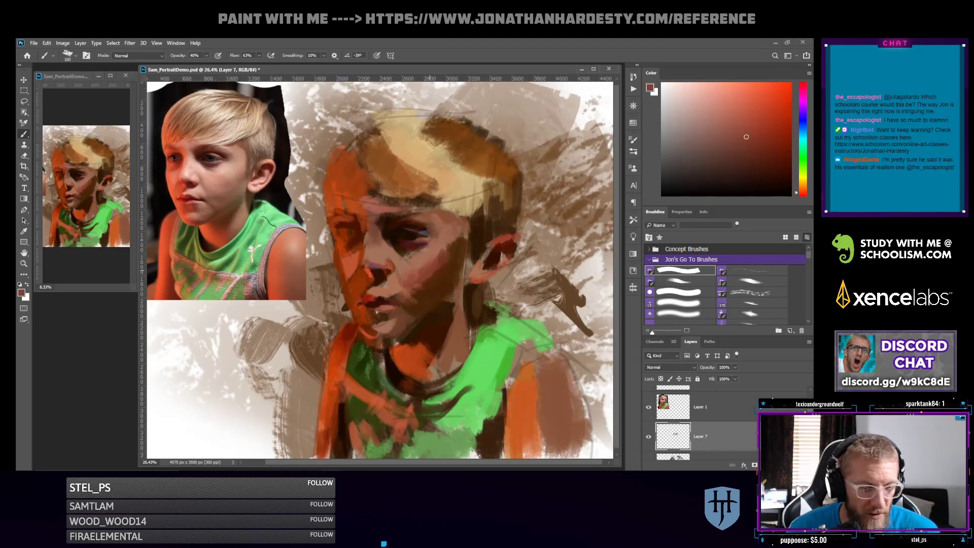
left_click_drag(408, 274, 418, 264)
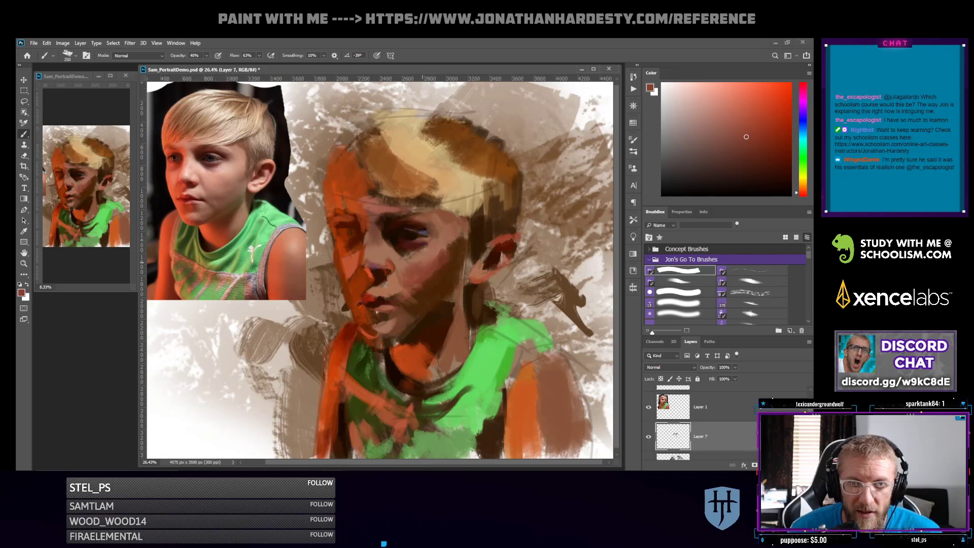
left_click(417, 265, "alt")
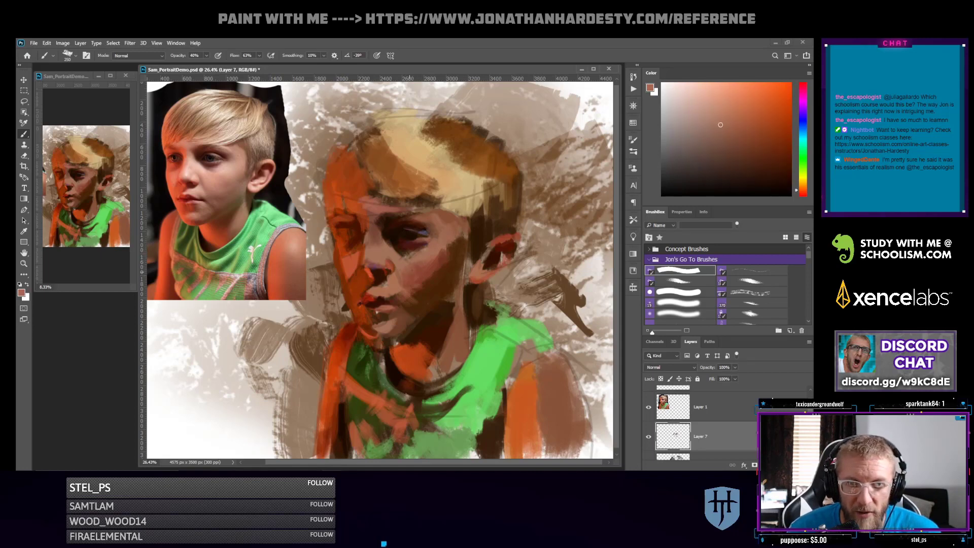
left_click_drag(410, 255, 408, 249)
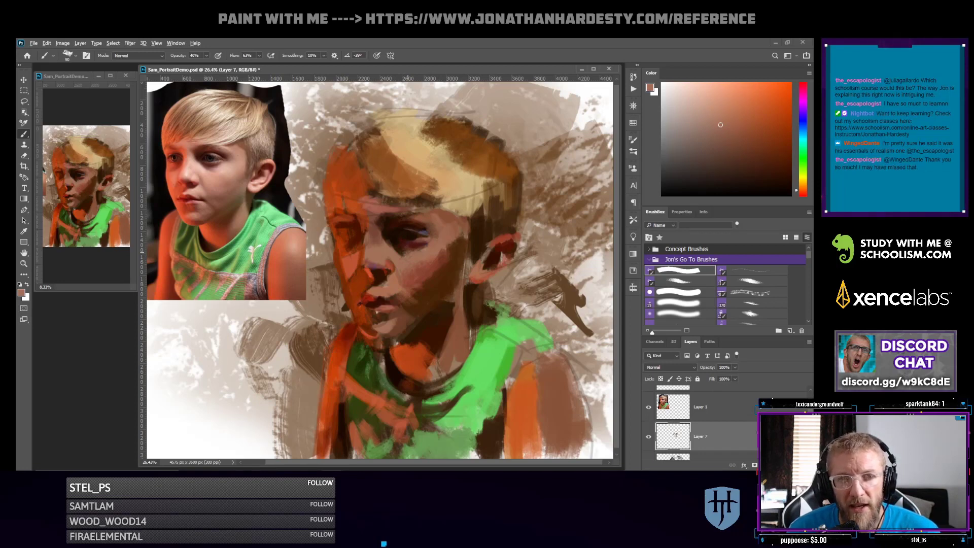
Add small violet and magenta marks beneath the inner corner of the shadowed eye with a smaller brush
left_click(725, 144)
key("bracketleft")
key("bracketleft")
left_click(803, 108)
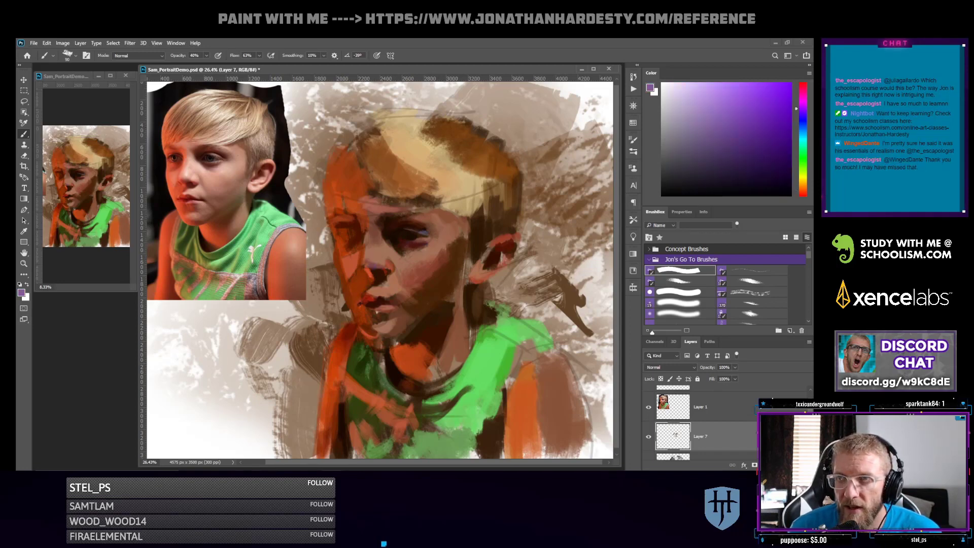
left_click(803, 96)
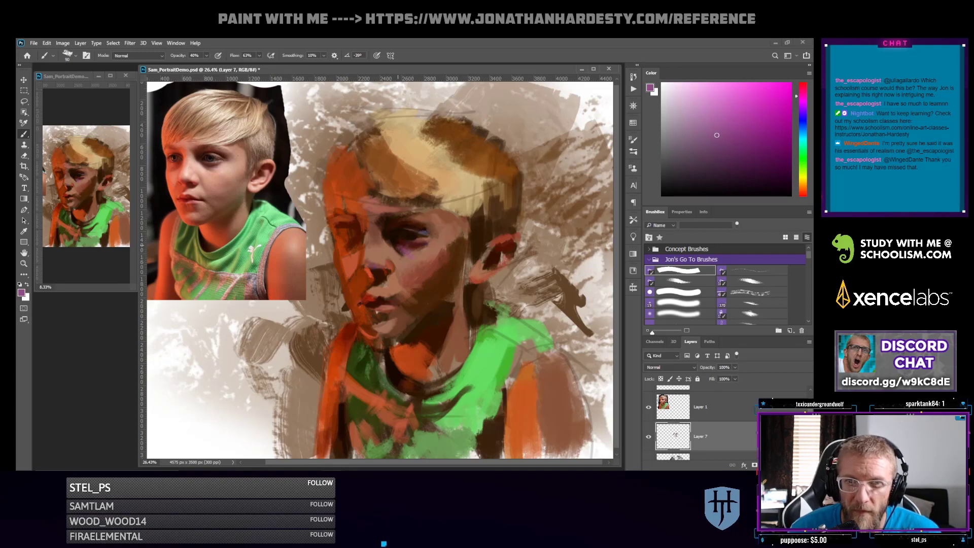
Soften the area around the violet marks with dark brown and muted skin tones sampled from the face
left_click(398, 246, "alt")
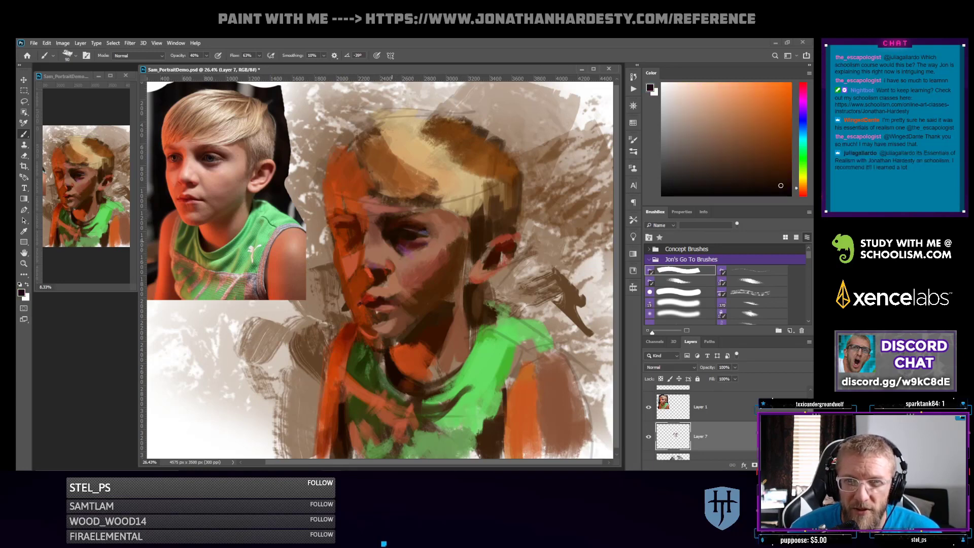
left_click(439, 245, "alt")
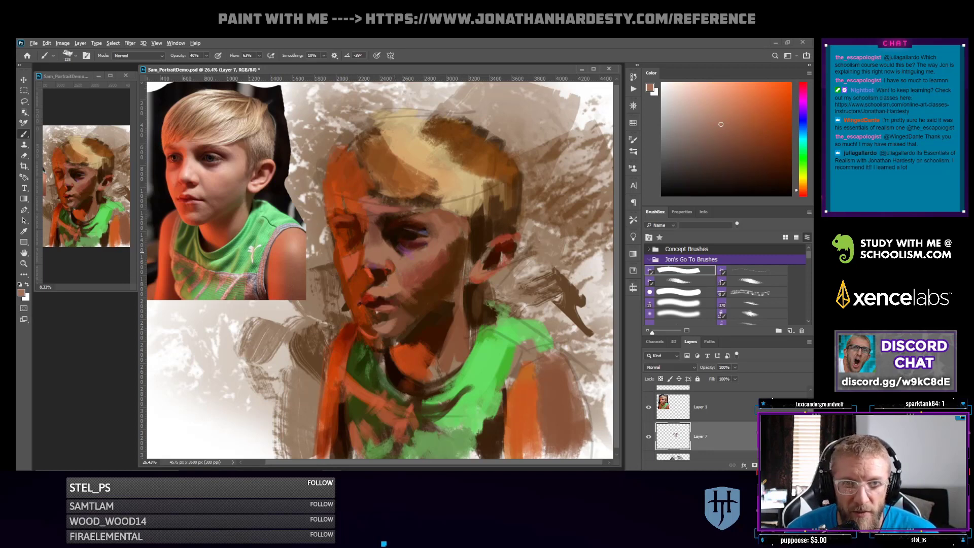
left_click(390, 250, "alt")
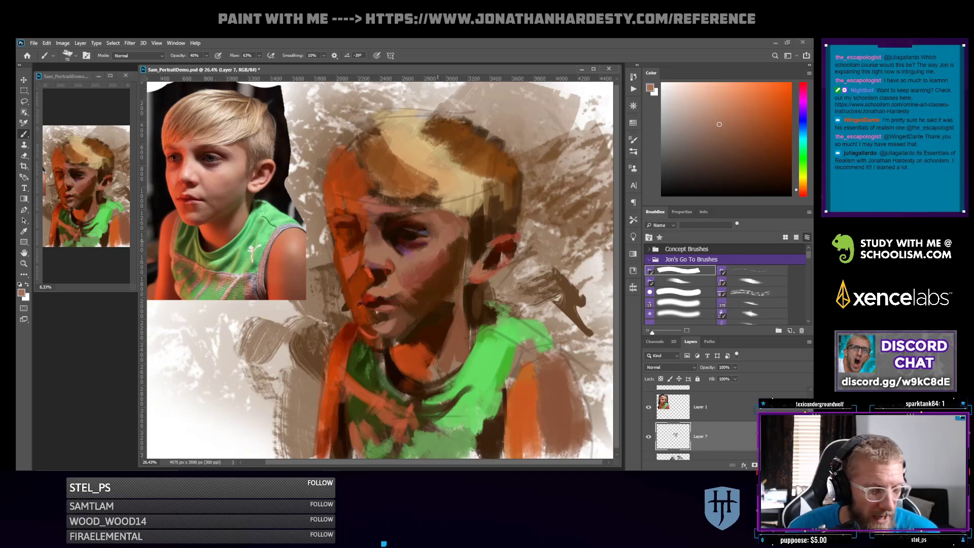
Shift the skin color sampled below the eye to a lighter yellow-green hue
left_click(430, 252, "alt")
left_click(803, 171)
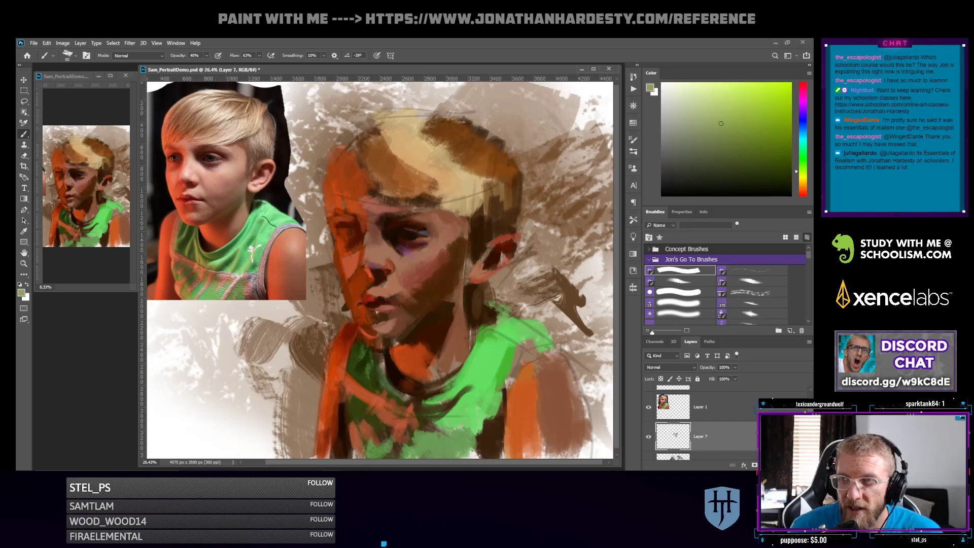
left_click(714, 96)
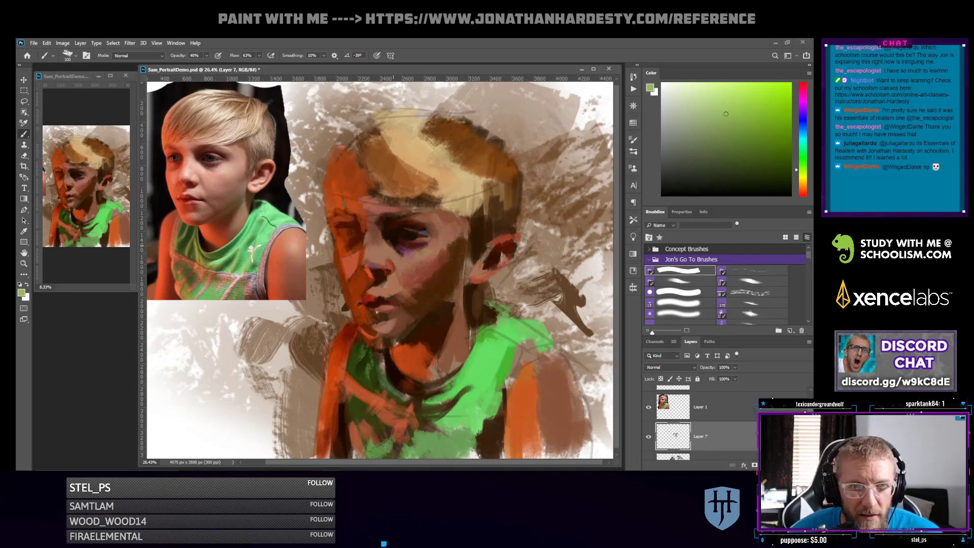
Refine the nose and eye area with a dark red and lighter muted skin tones sampled from the face
left_click(373, 267, "alt")
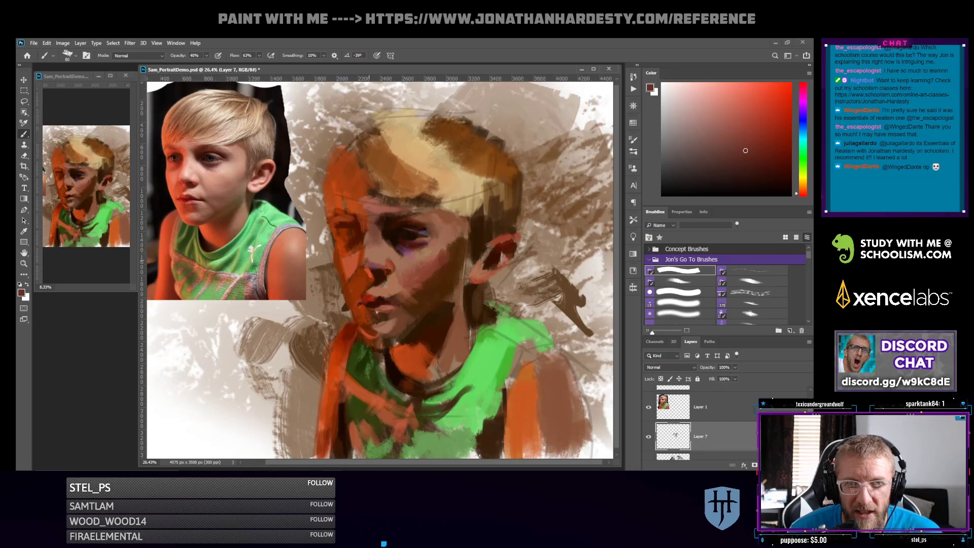
left_click(375, 252, "alt")
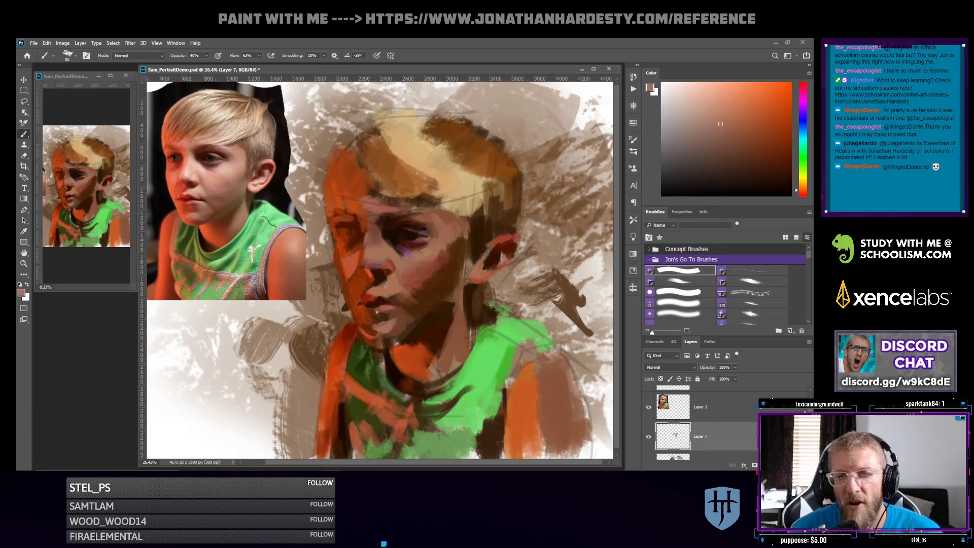
left_click(416, 225, "alt")
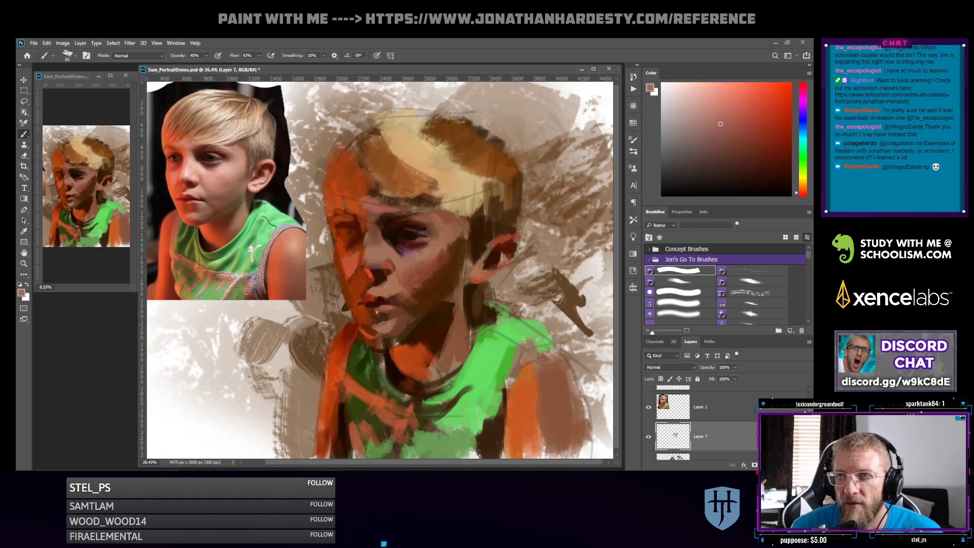
Try a sampled reddish tone across the tip of the nose and undo the strokes
left_click(389, 269, "alt")
left_click_drag(376, 258, 366, 260)
key("ctrl+z")
key("ctrl+z")
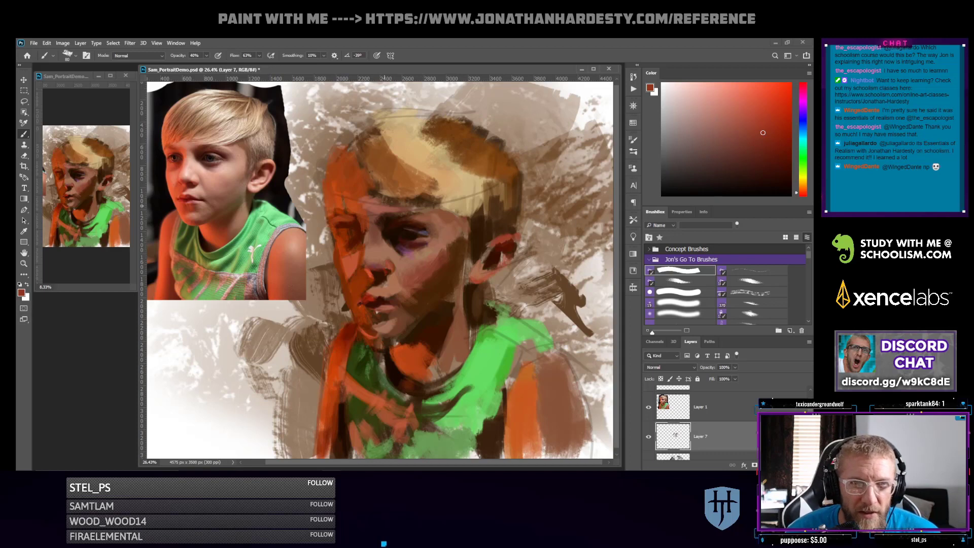
Choose a bright, saturated orange as the paint color and enlarge the brush
left_click(770, 113)
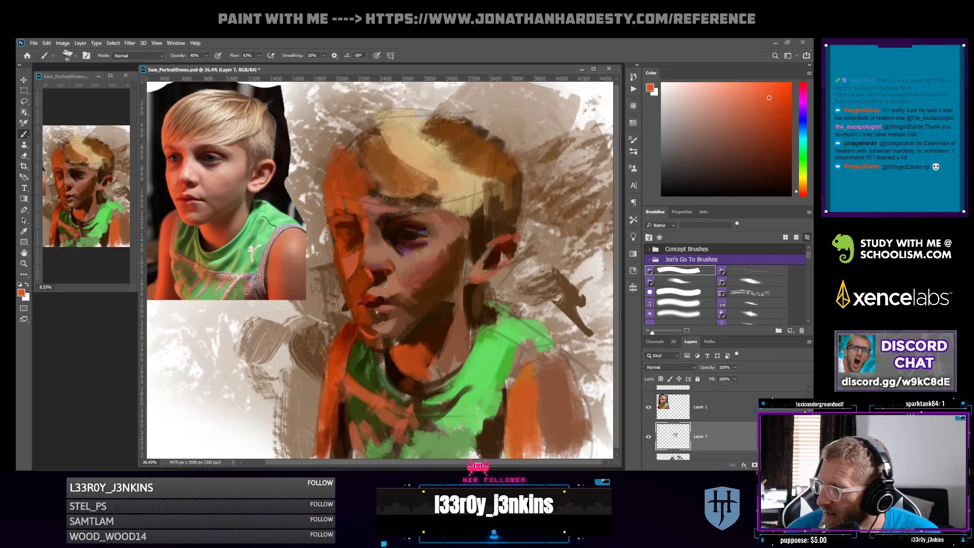
key("bracketright")
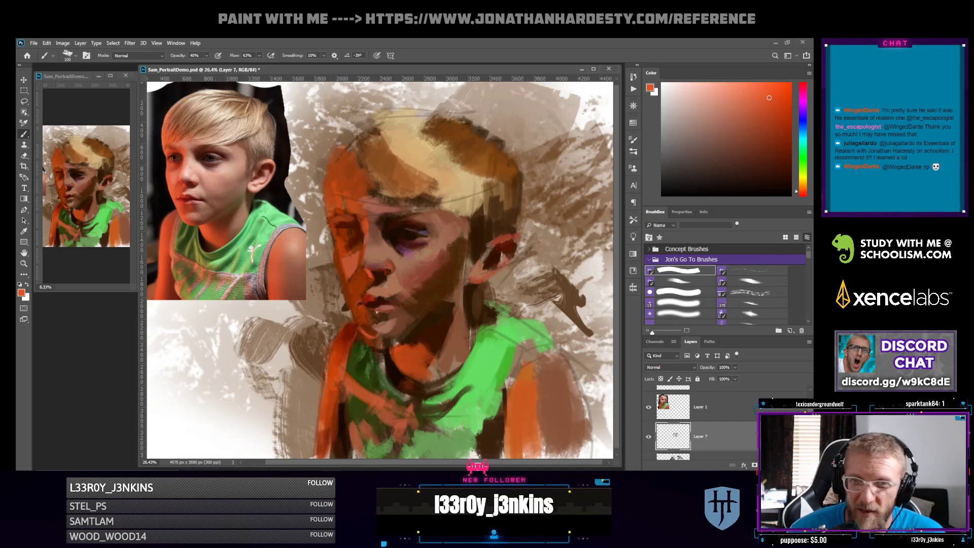
key("bracketleft")
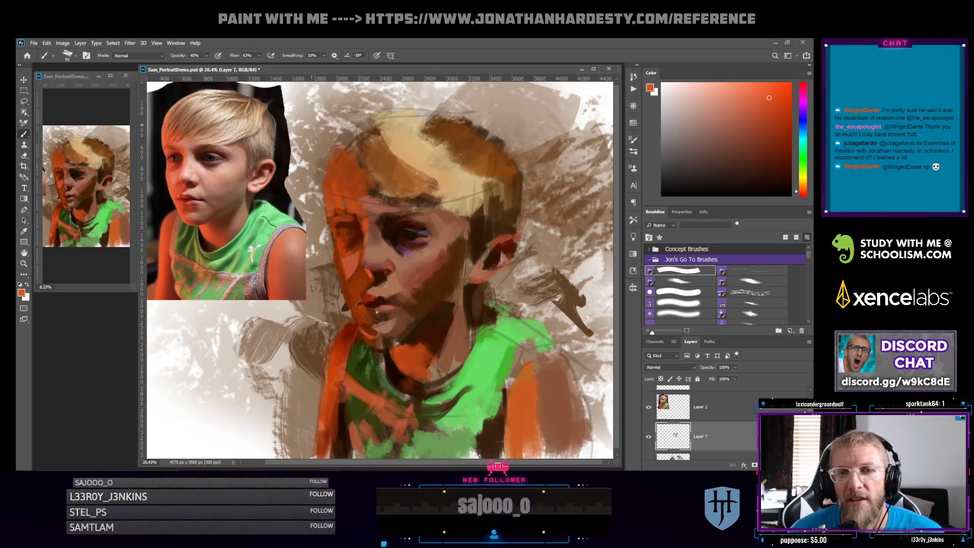
key("bracketright")
key("bracketright")
key("bracketright")
key("bracketright")
key("bracketright")
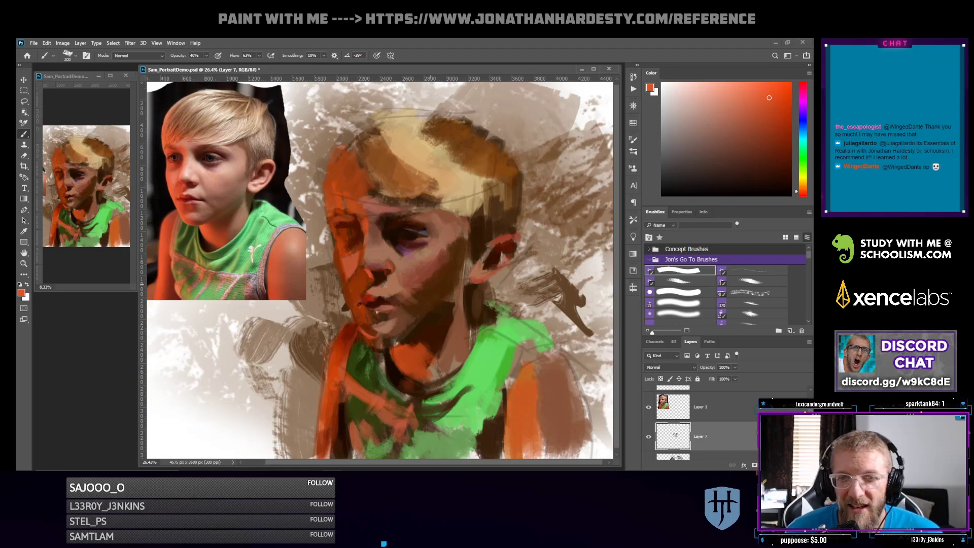
Sample the reddish cheek tone, shift it to a lighter, more orange hue, and sample a muted skin tone beside the nose
left_click(420, 273, "alt")
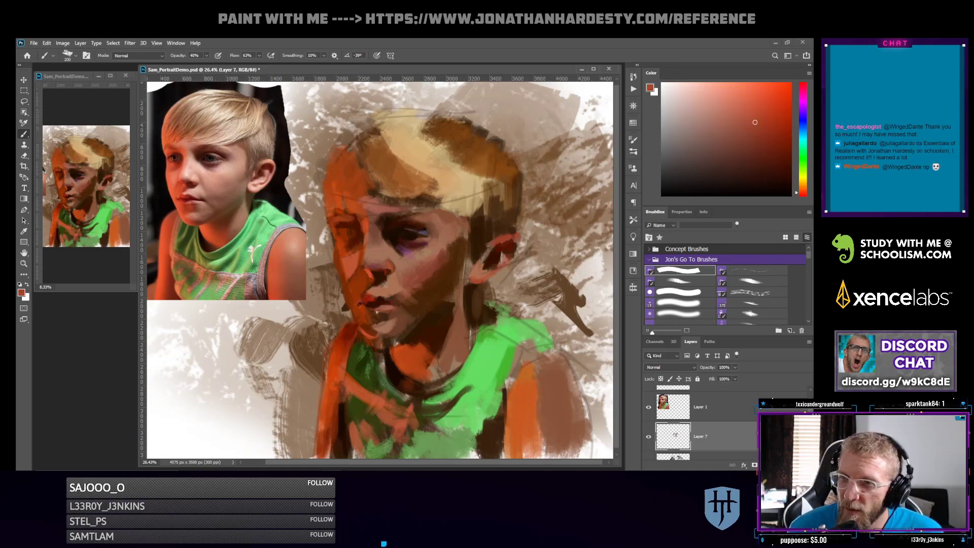
left_click_drag(803, 193, 803, 190)
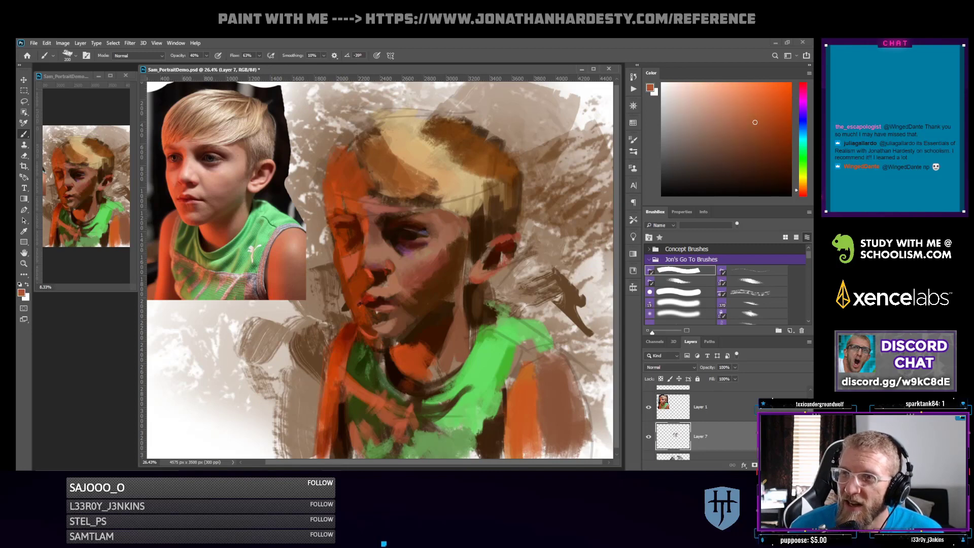
left_click_drag(754, 122, 760, 111)
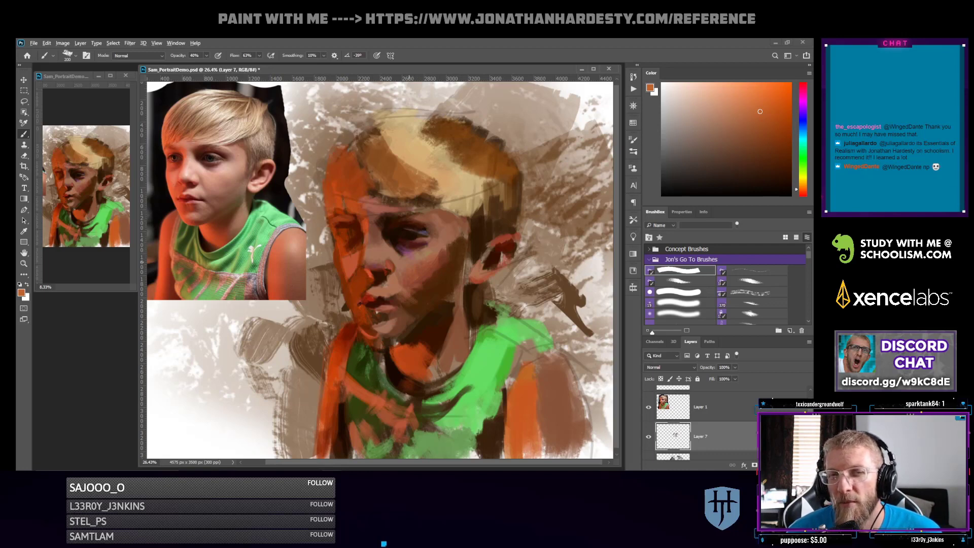
left_click(408, 259, "alt")
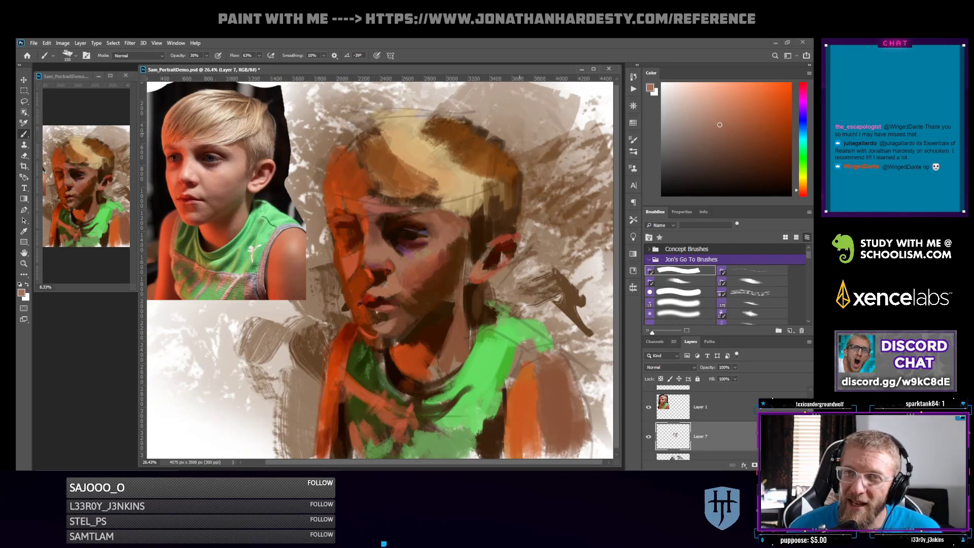
Sketch a gray color-wheel circle beside the boy's head and dab saturated orange and blue on opposite sides of it
key("d")
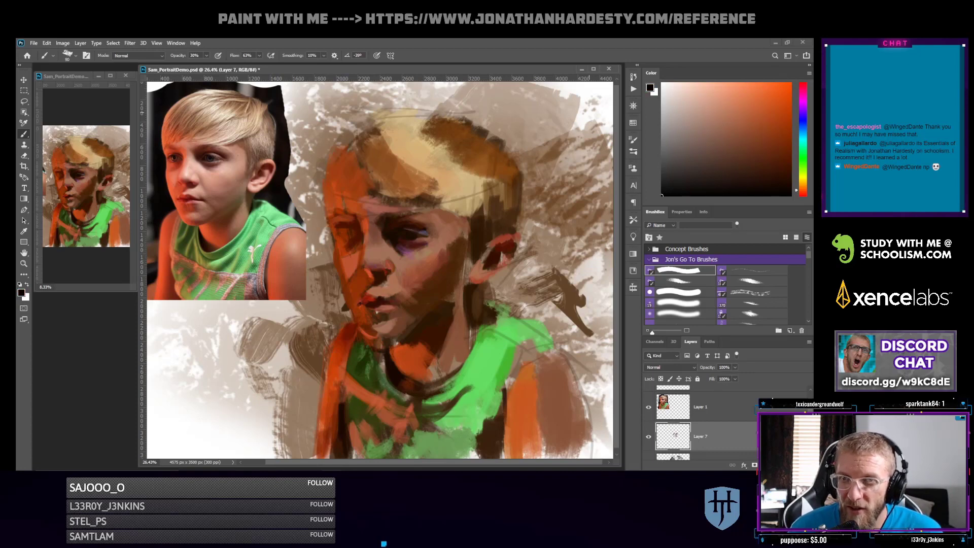
mouse_move(591, 112)
left_mouse_down()
mouse_move(508, 161)
mouse_move(588, 107)
mouse_move(576, 97)
left_mouse_up()
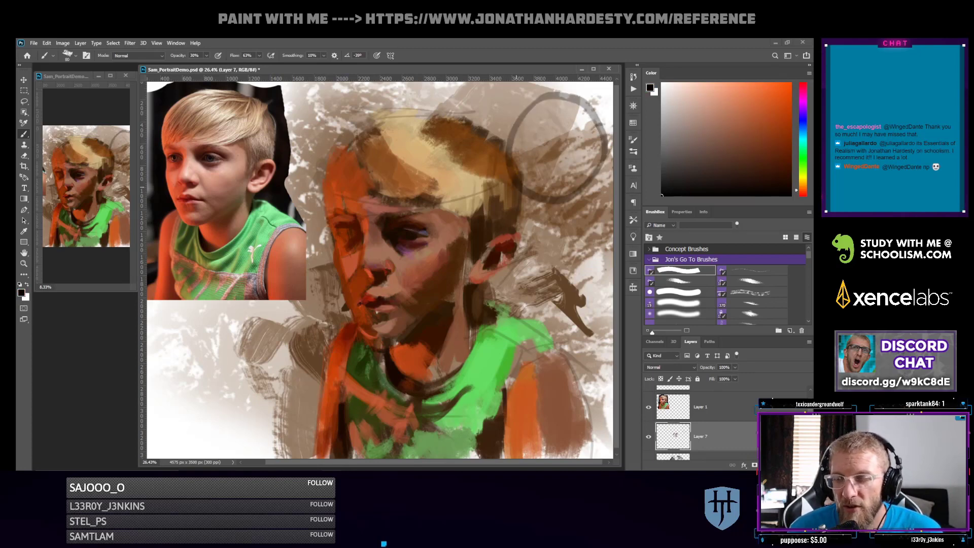
left_click_drag(517, 185, 522, 177)
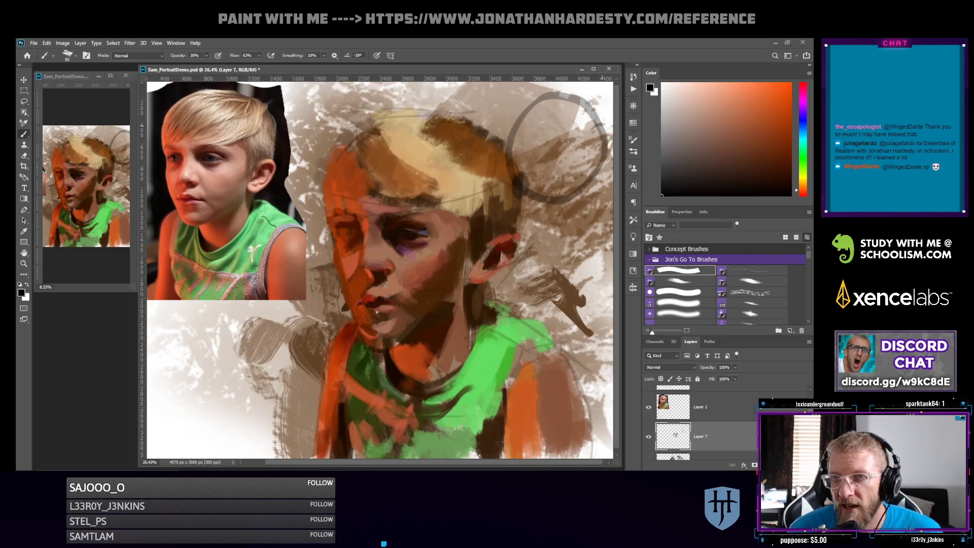
left_click_drag(592, 122, 601, 121)
left_click(790, 82)
key("0")
left_click(803, 121)
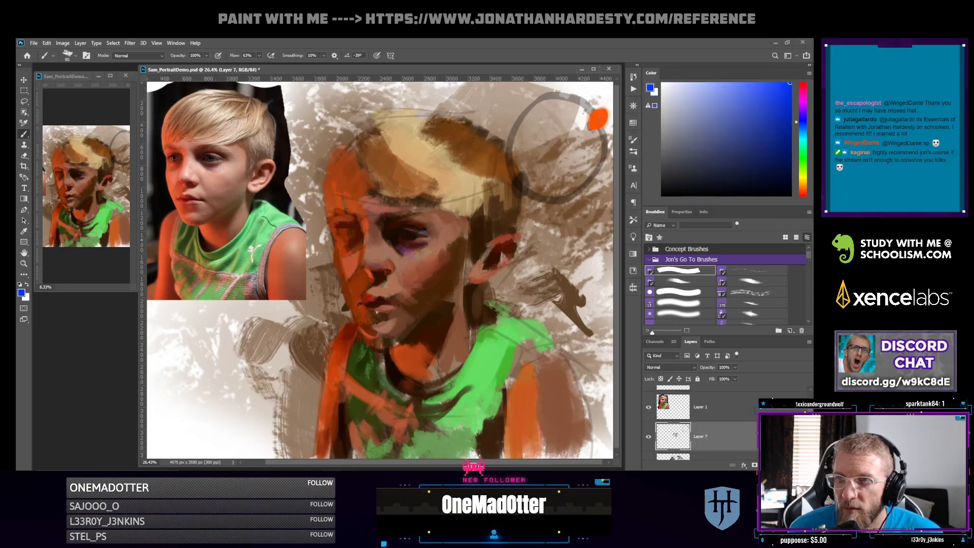
left_click_drag(515, 185, 527, 180)
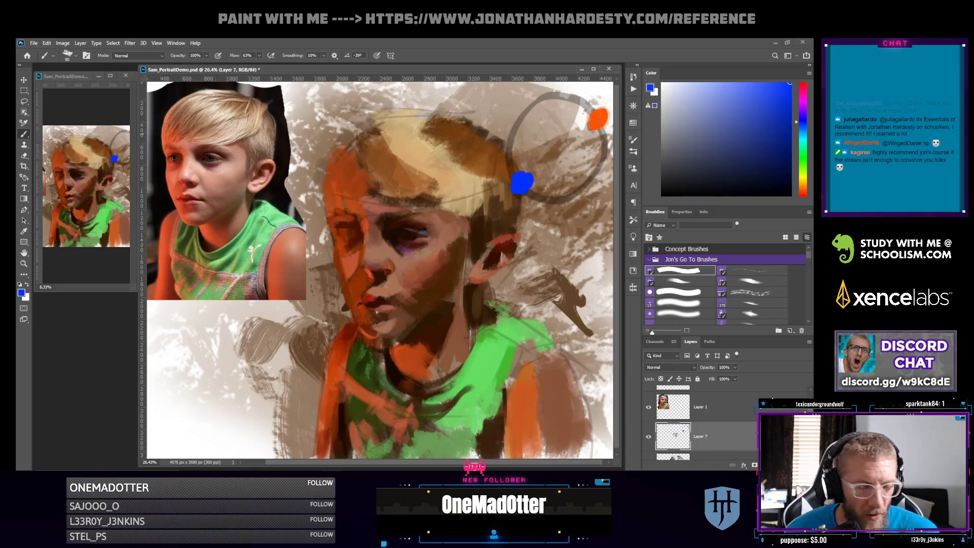
Add red and yellow-green dabs to the color wheel and draw a magenta arrow over its upper arc from orange toward blue
left_click(602, 118, "alt")
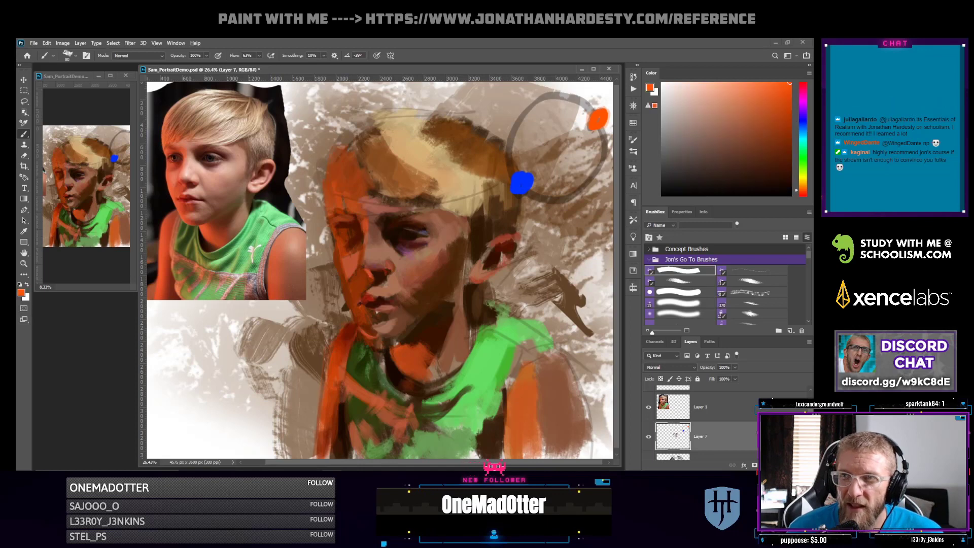
left_click_drag(802, 192, 802, 195)
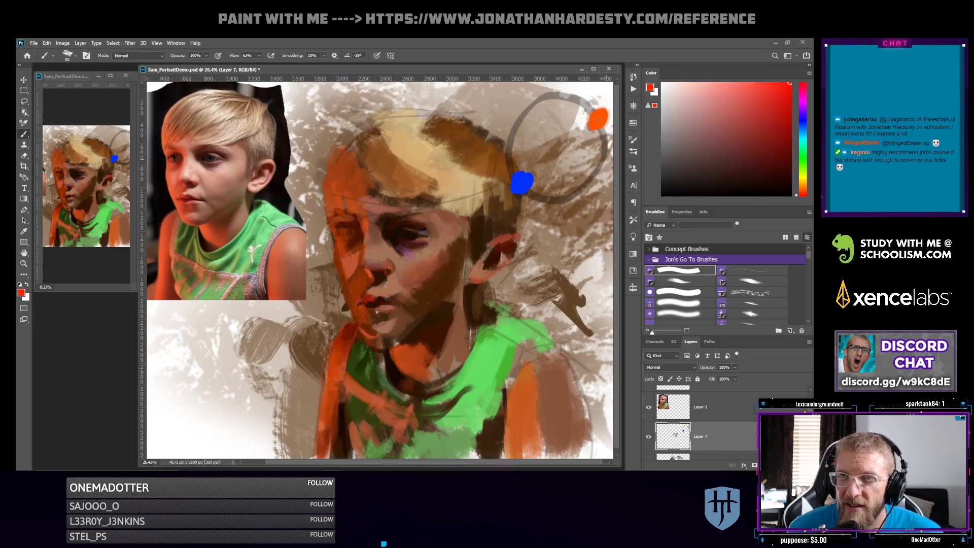
left_click_drag(597, 152, 607, 155)
left_click(802, 175)
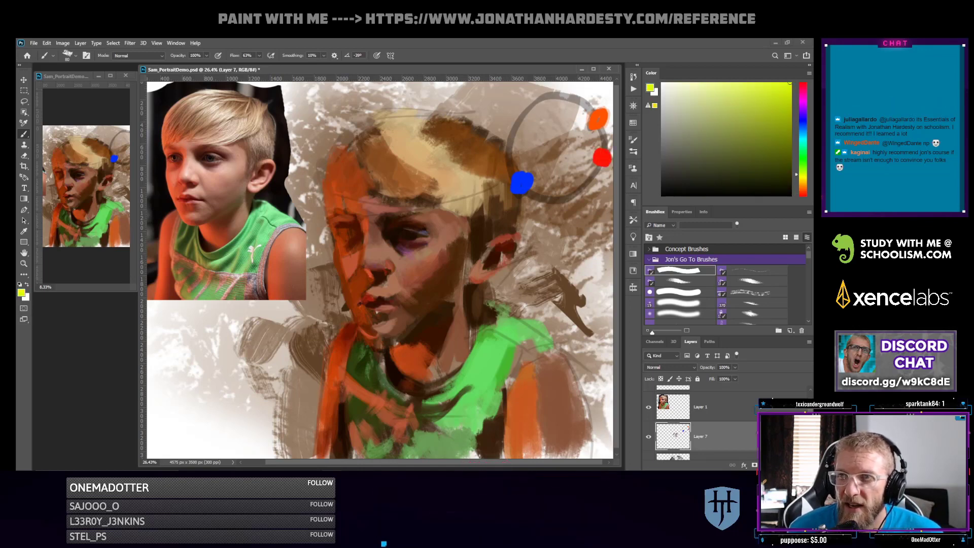
left_click_drag(562, 97, 551, 99)
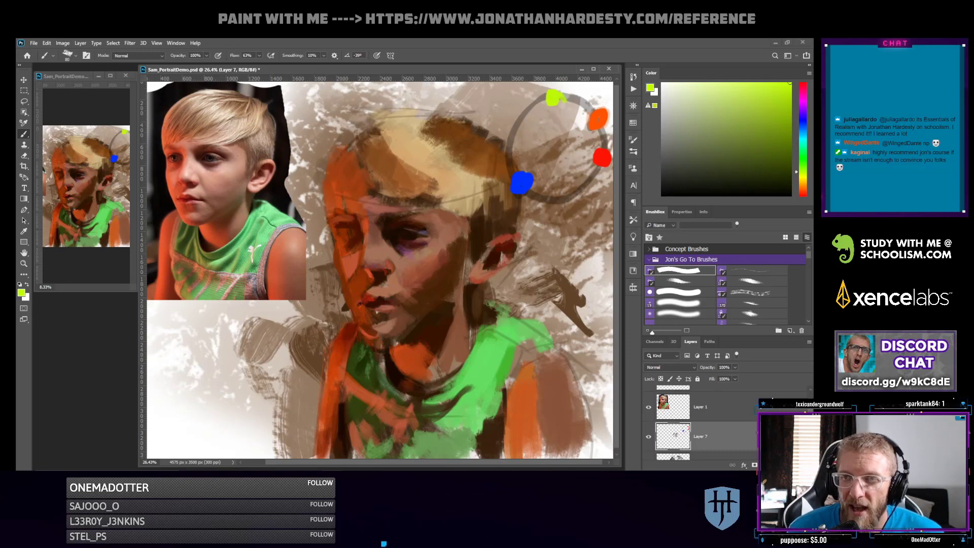
left_click(802, 101)
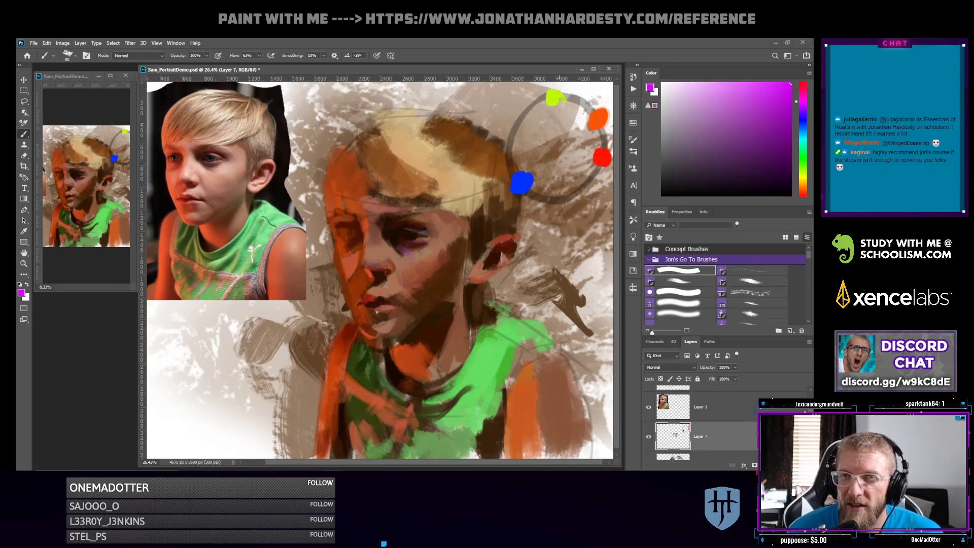
mouse_move(595, 114)
left_mouse_down()
mouse_move(571, 95)
mouse_move(521, 121)
mouse_move(512, 146)
mouse_move(517, 118)
left_mouse_up()
Fill in the color wheel with cyan, lighter blue, pink and violet dabs between the existing hues
left_click(803, 143)
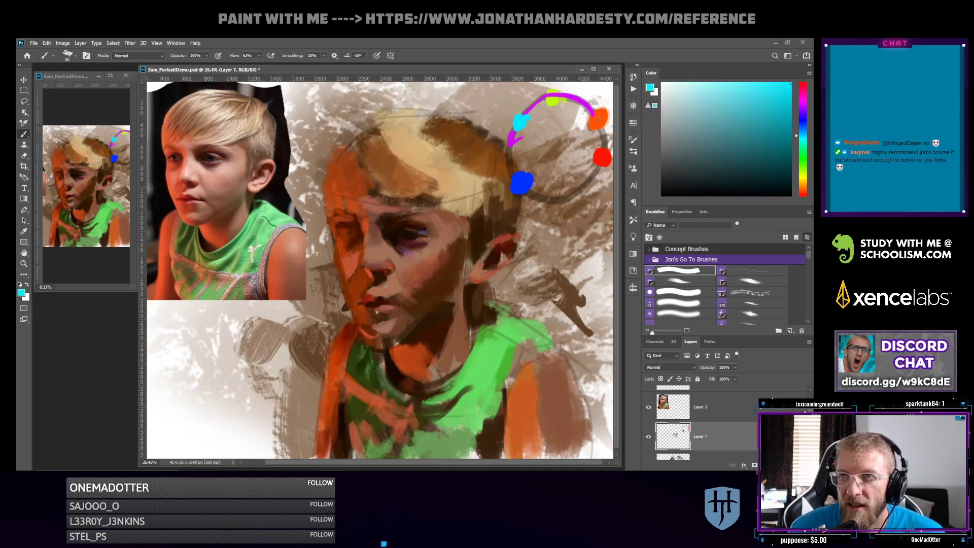
left_click_drag(802, 131, 803, 126)
left_click_drag(517, 133, 513, 143)
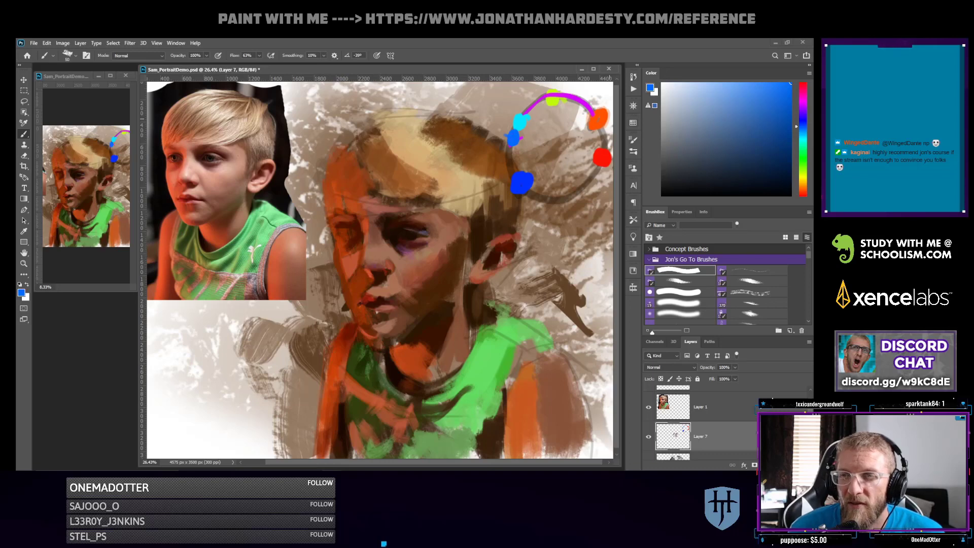
left_click(802, 193)
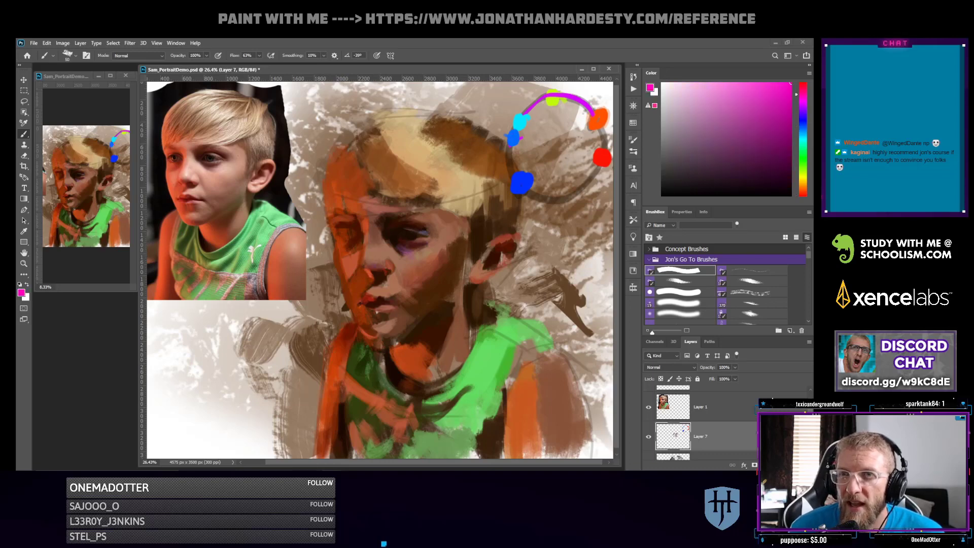
left_click_drag(588, 175, 556, 196)
left_click(803, 107)
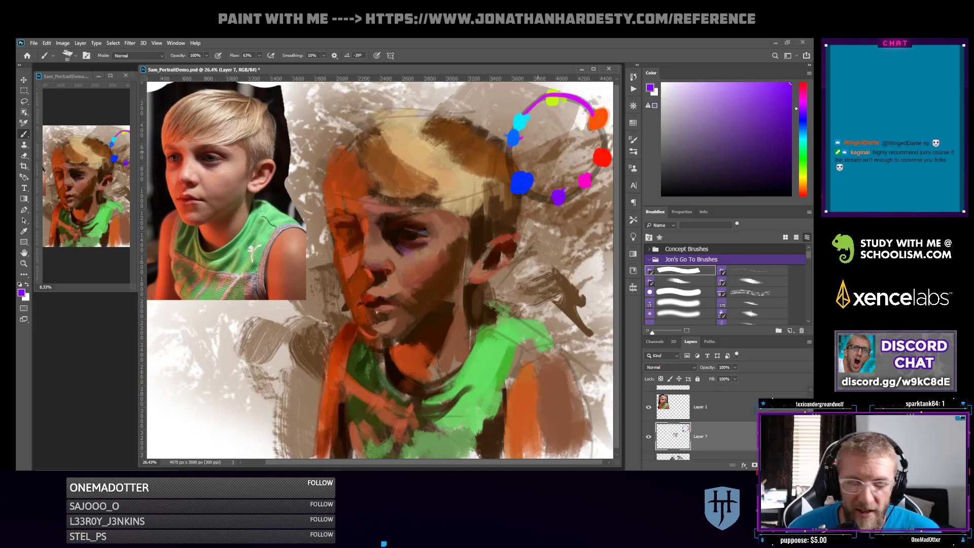
Undo all the color-wheel strokes beside the head
key("ctrl+z")
key("ctrl+z")
key("ctrl+z")
key("ctrl+z")
key("ctrl+z")
key("ctrl+z")
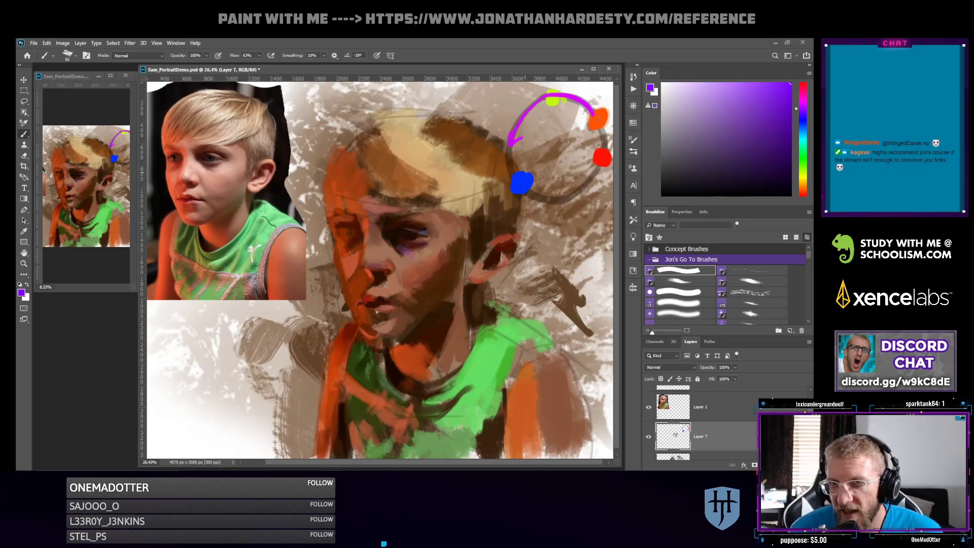
key("ctrl+z")
key("ctrl+z")
key("ctrl+z")
key("ctrl+z")
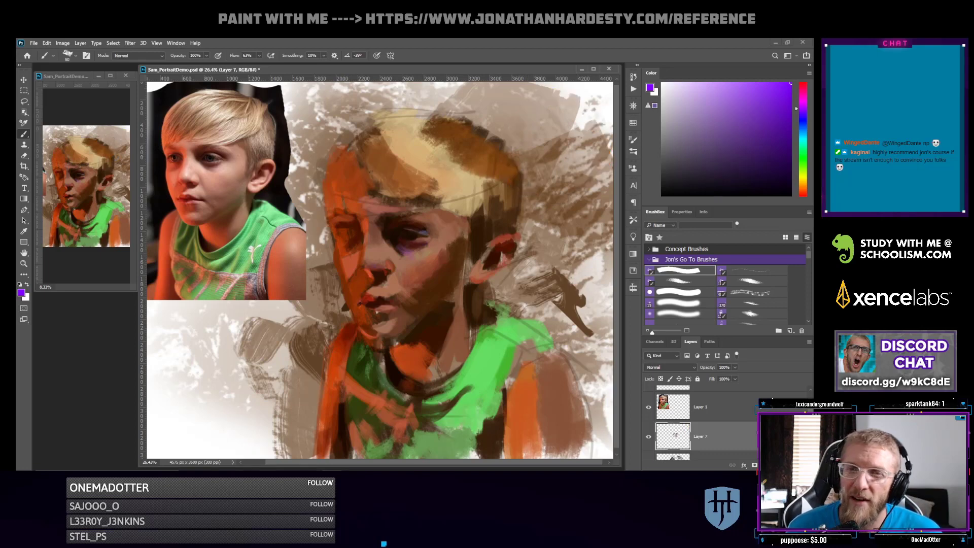
Enlarge the brush and refine the cheek beside the nose with muted, reddish and dark brown tones sampled from the face
key("bracketright")
key("bracketright")
key("bracketright")
key("bracketright")
key("bracketright")
key("bracketright")
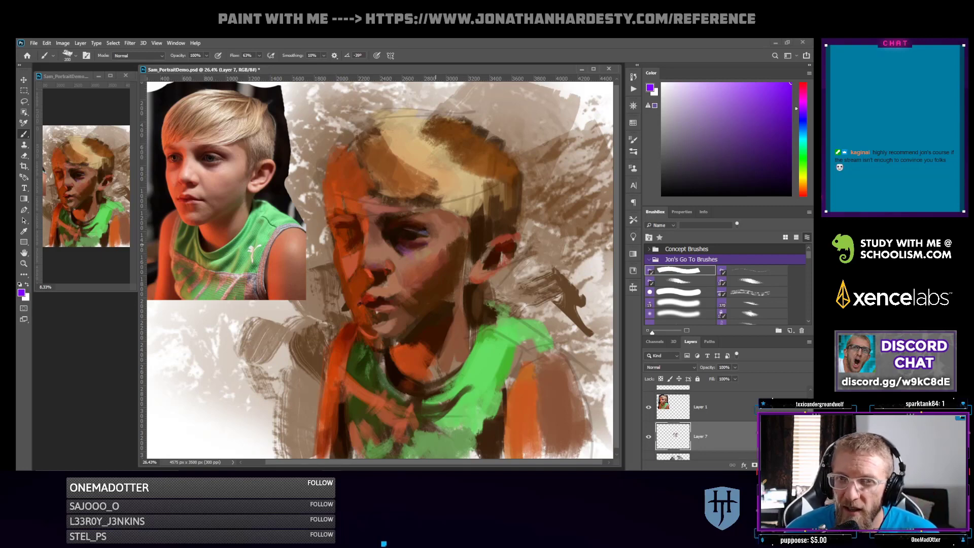
left_click(403, 264, "alt")
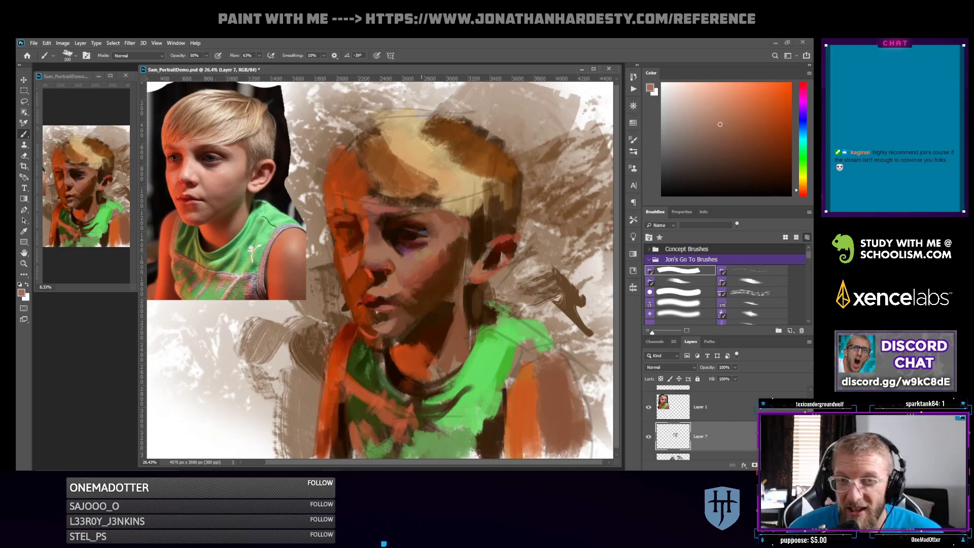
left_click(421, 273, "alt")
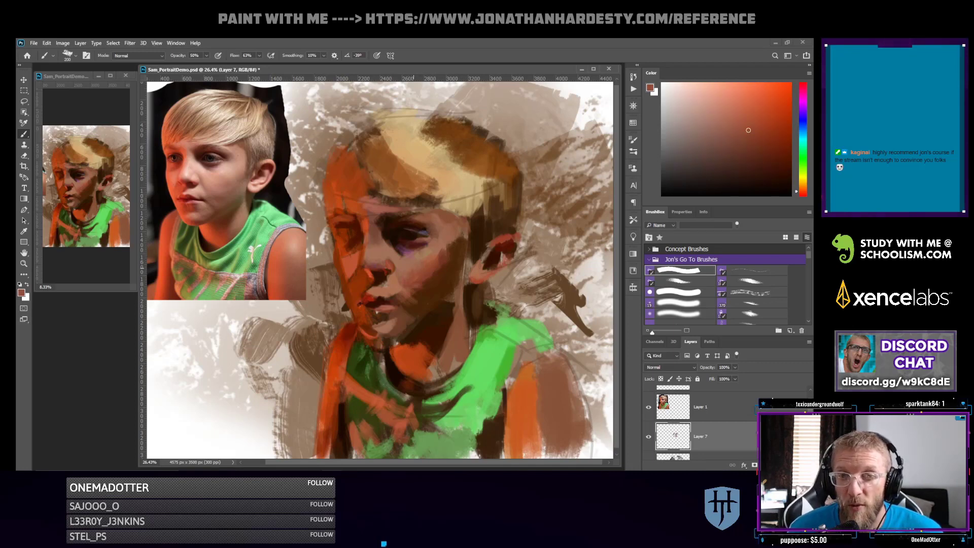
left_click(423, 278, "alt")
left_click_drag(419, 281, 427, 275)
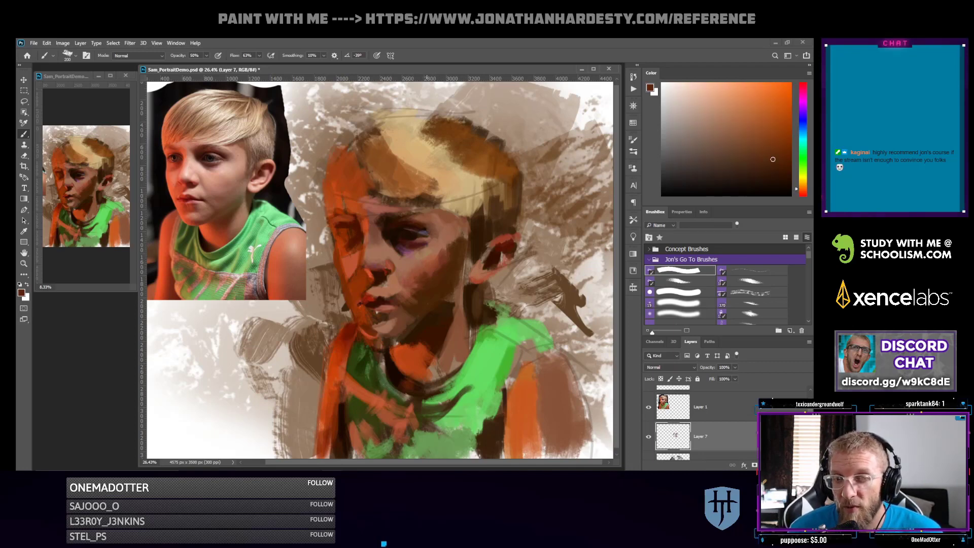
Rework the cheek below the eye with reddish-brown and lighter skin tones sampled from the face and reduce the brush size
left_click(427, 267, "alt")
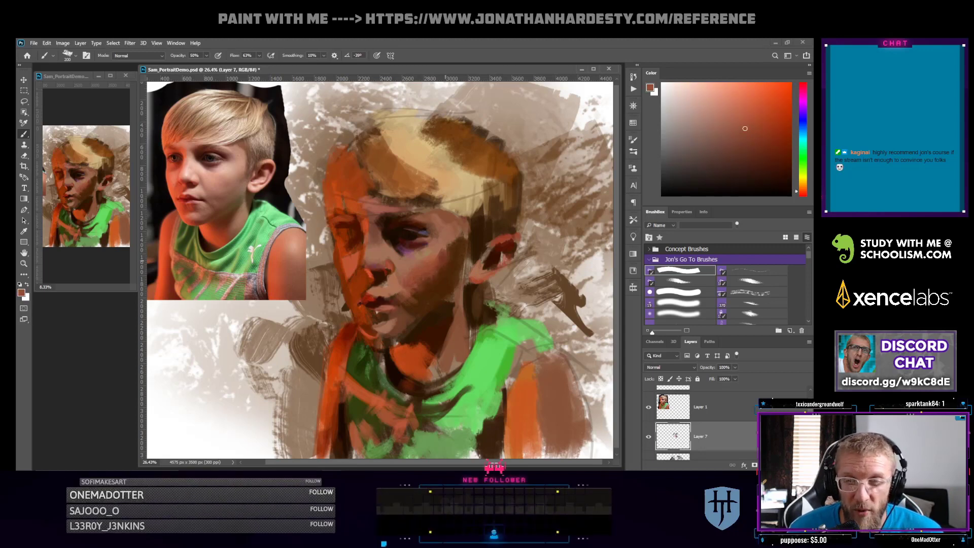
left_click(447, 247, "alt")
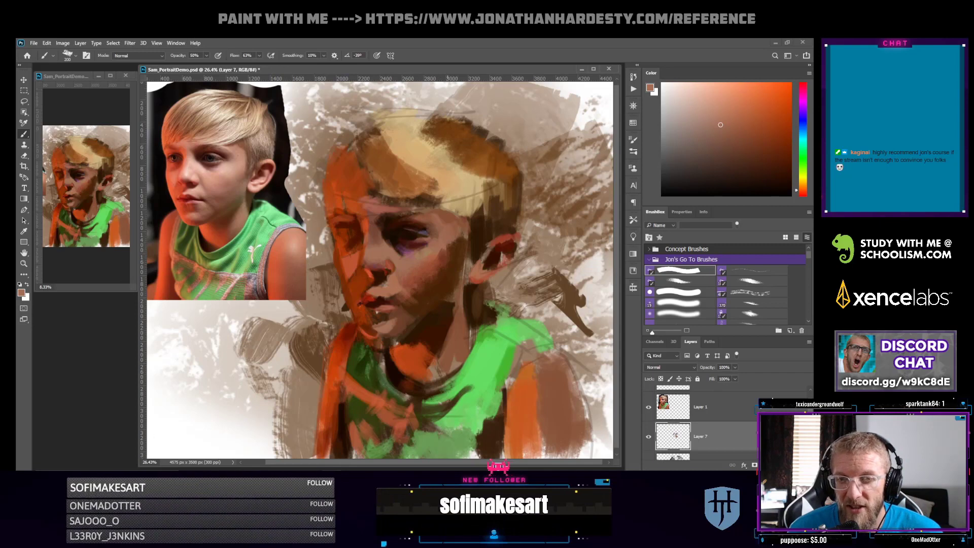
left_click(444, 247, "alt")
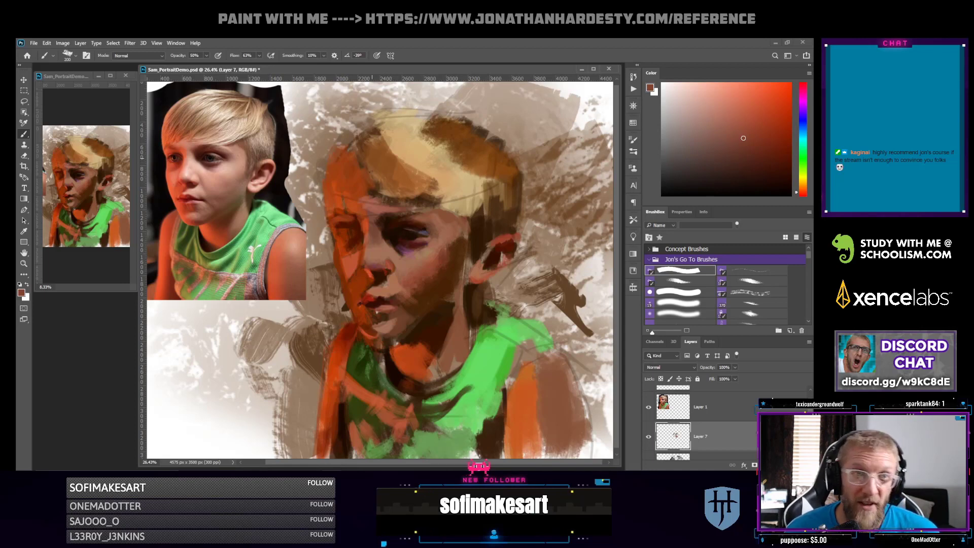
key("bracketleft")
key("bracketleft")
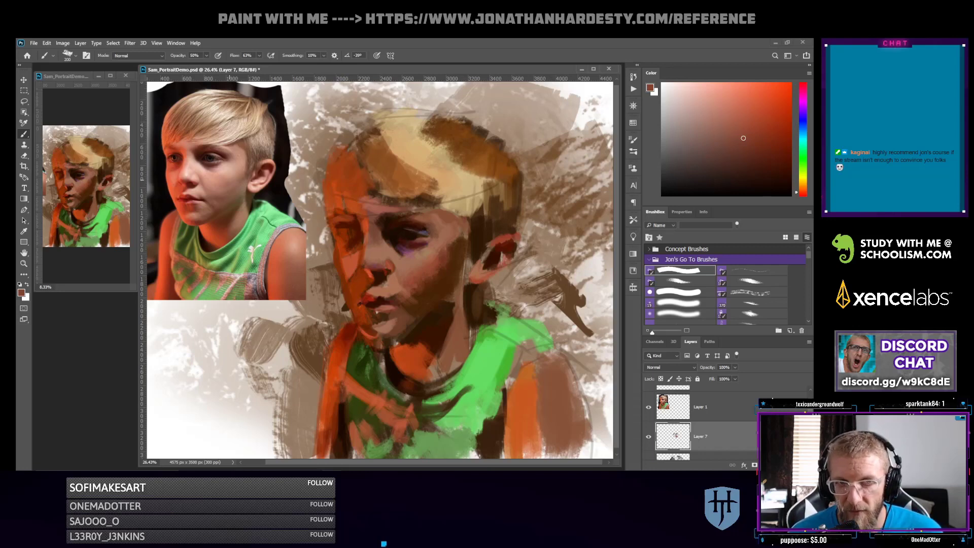
Sample a light skin tone from the reference photo's cheek and paint a full-opacity swatch over the orange edge of the forehead
left_click(232, 173, "alt")
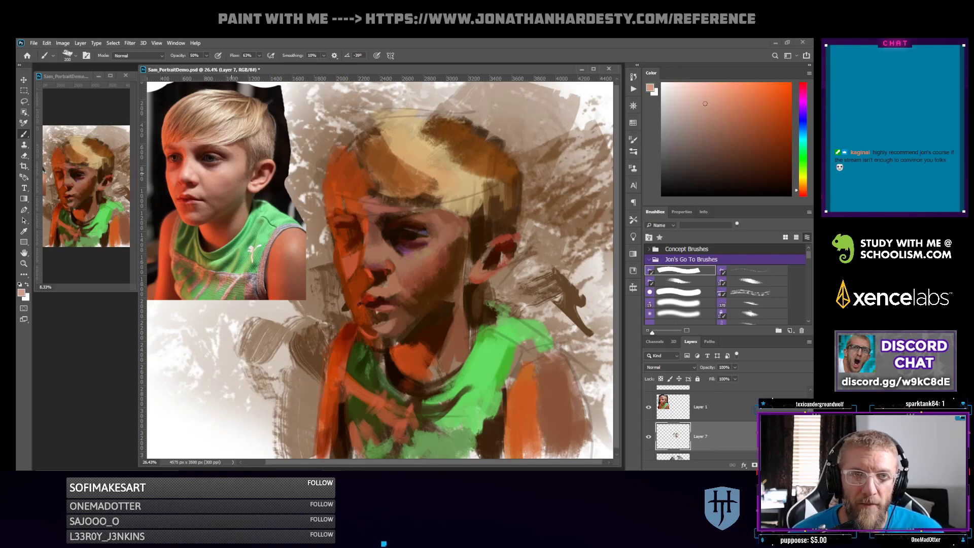
mouse_move(329, 146)
left_mouse_down()
mouse_move(341, 175)
mouse_move(331, 178)
left_mouse_up()
key("1")
key("0")
mouse_move(341, 145)
left_mouse_down()
mouse_move(331, 170)
mouse_move(346, 148)
left_mouse_up()
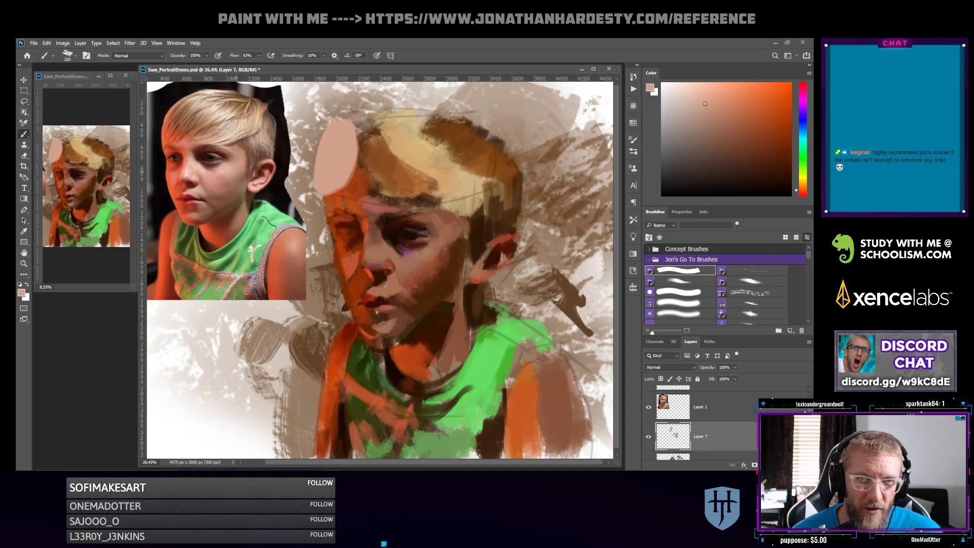
Compare more cheek tones sampled from the reference photo inside the swatch and undo the swatch strokes
left_click(226, 177, "alt")
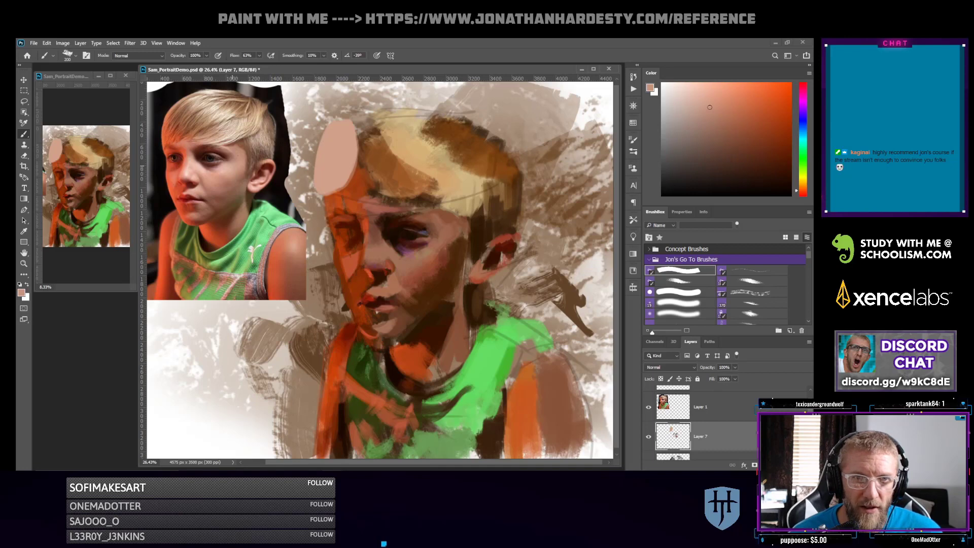
mouse_move(334, 168)
left_mouse_down()
mouse_move(341, 152)
mouse_move(331, 157)
left_mouse_up()
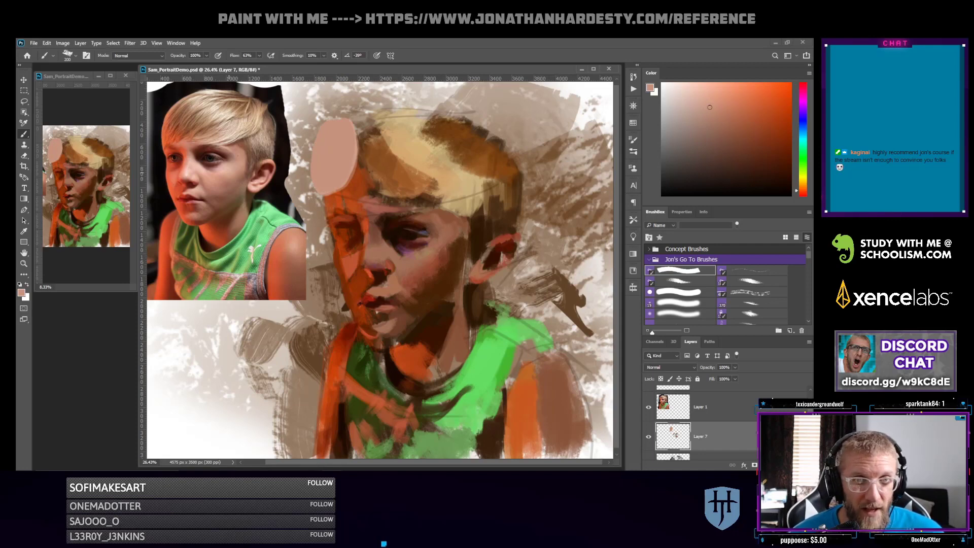
left_click(218, 179, "alt")
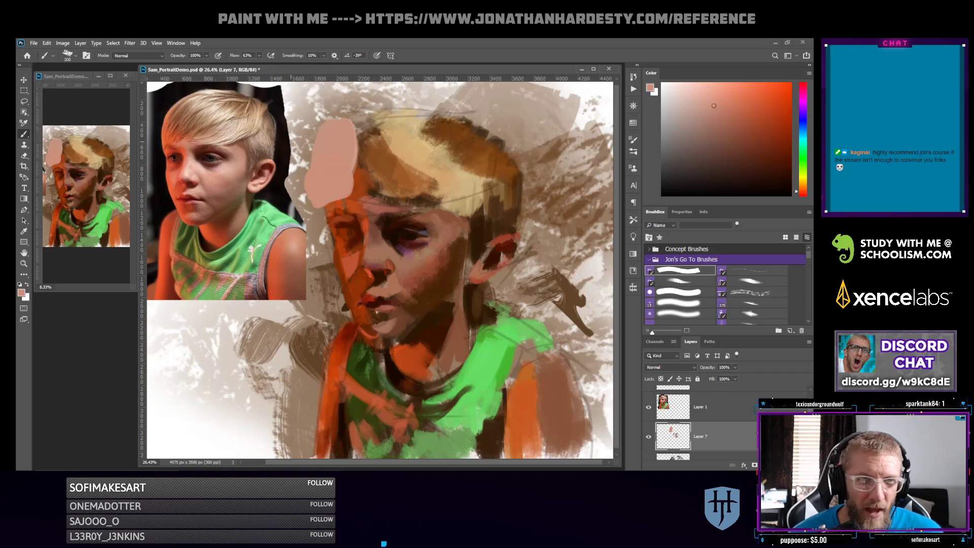
key("ctrl+z")
key("ctrl+z")
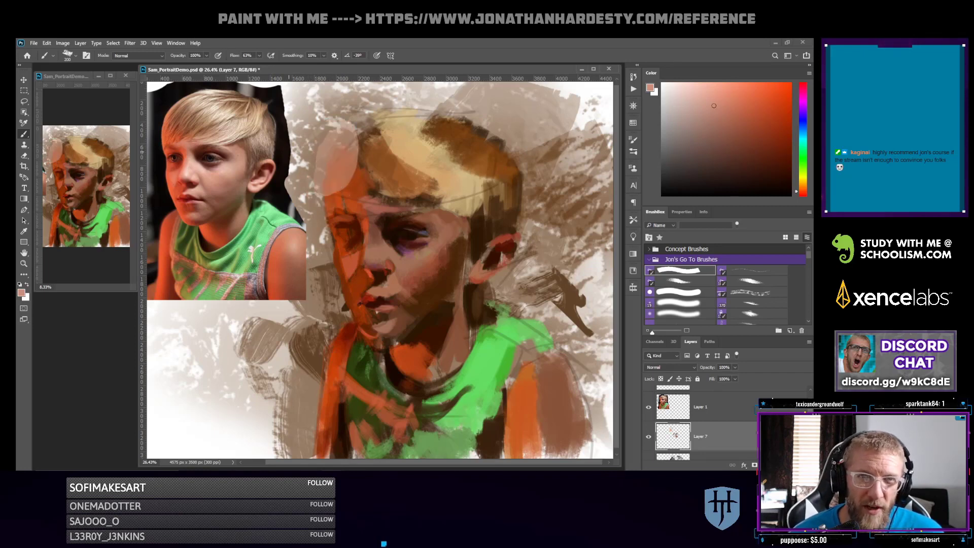
key("ctrl+z")
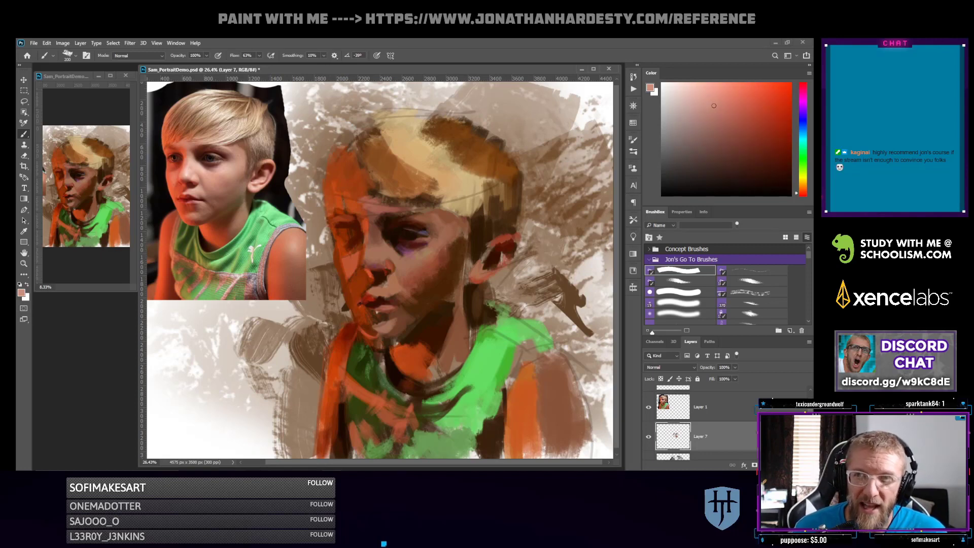
Sample skin tones from the cheek, the reference photo and the side of the nose, and reduce the brush size for nose details
left_click(430, 265, "alt")
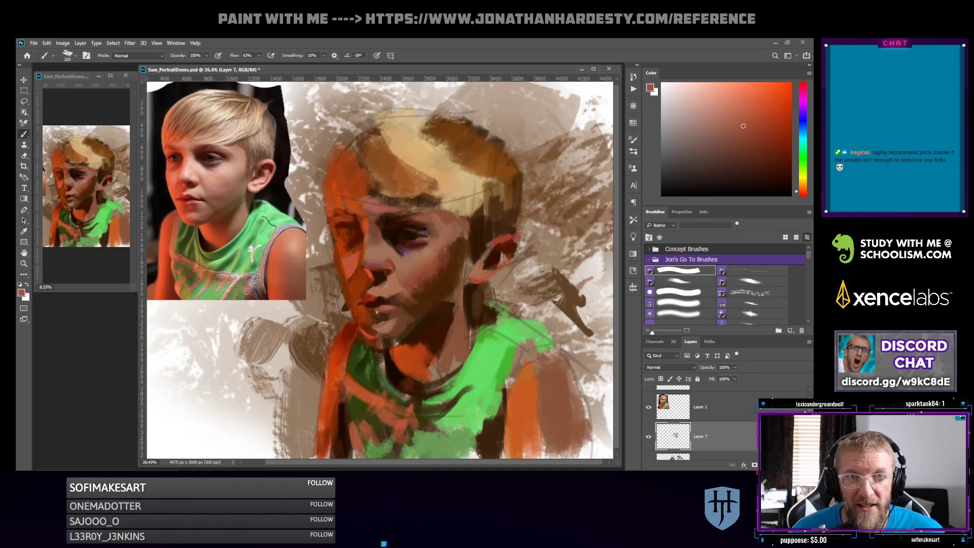
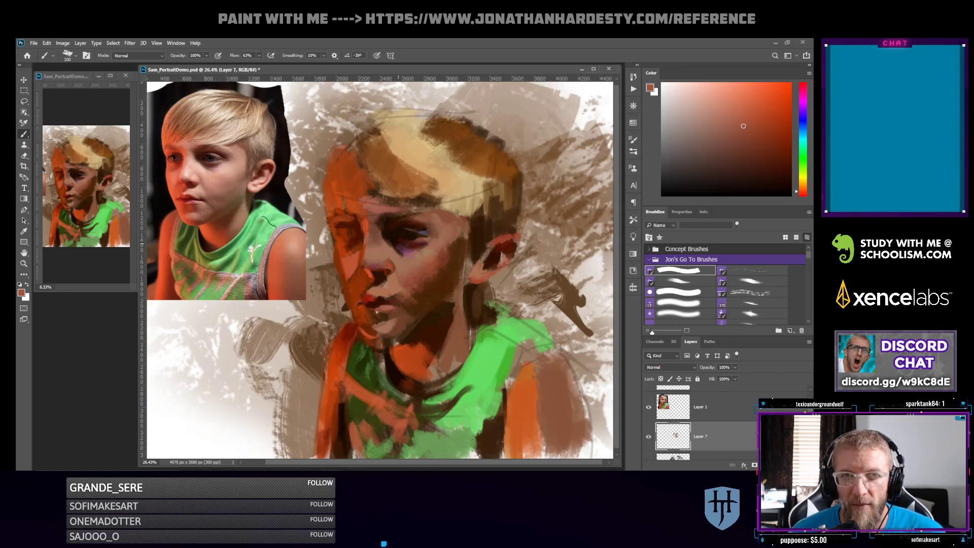
left_click(229, 189, "alt")
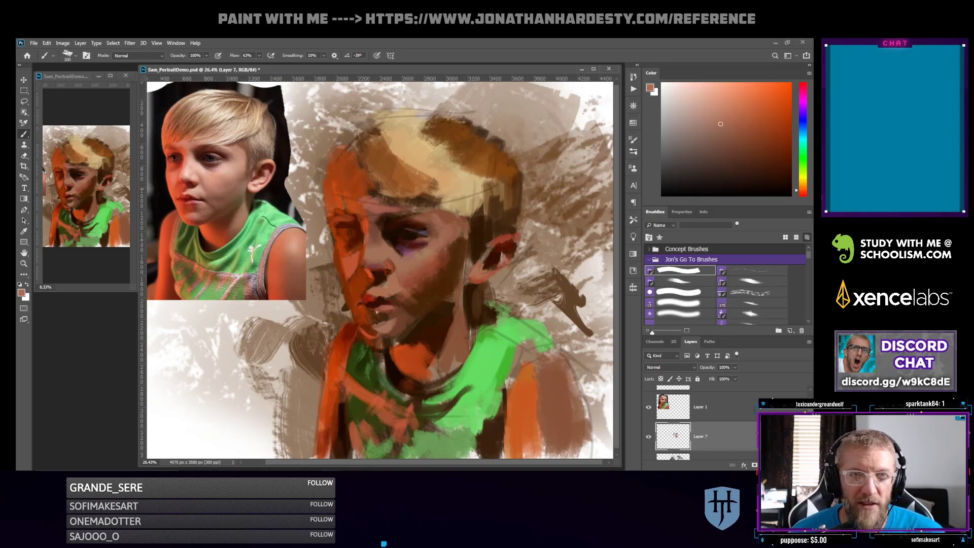
left_click(373, 247, "alt")
key("bracketleft")
key("bracketleft")
key("bracketleft")
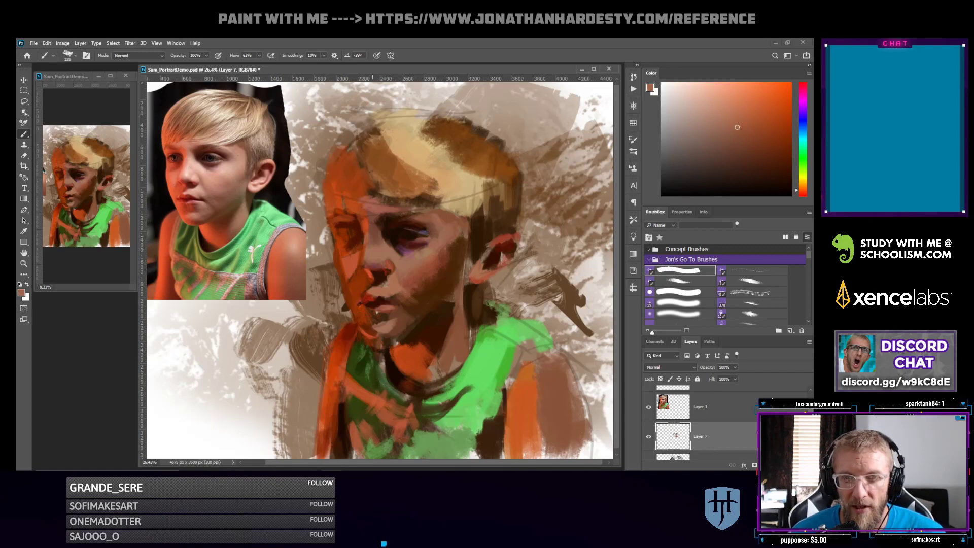
key("bracketleft")
key("bracketleft")
key("bracketleft")
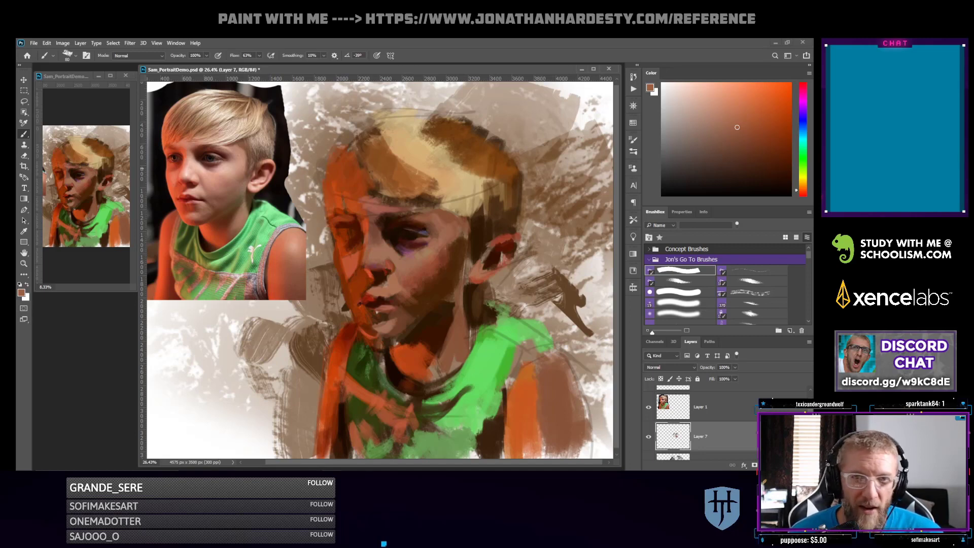
Rework the base of the nose with sampled reds and a dark orange-brown mixed from the sampled dark red
left_click(370, 274, "alt")
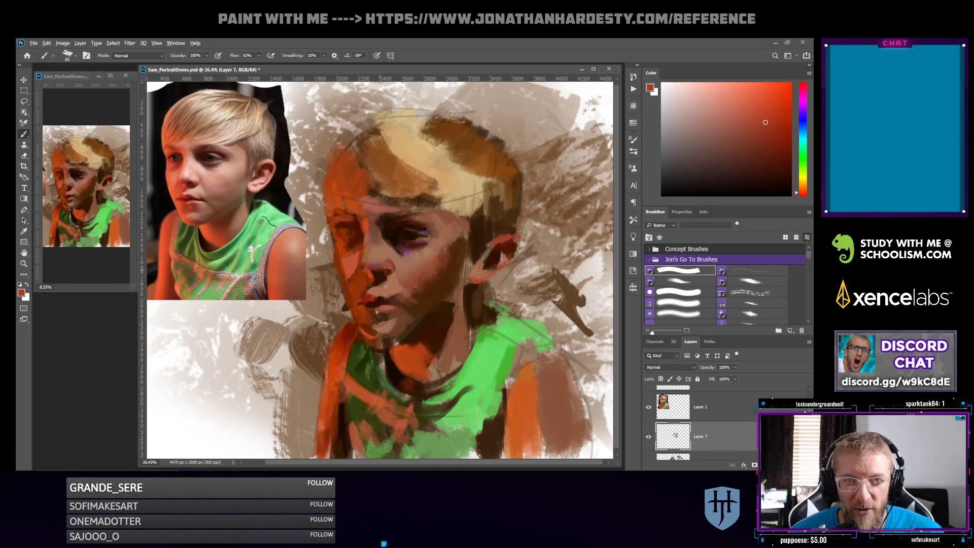
left_click(377, 268, "alt")
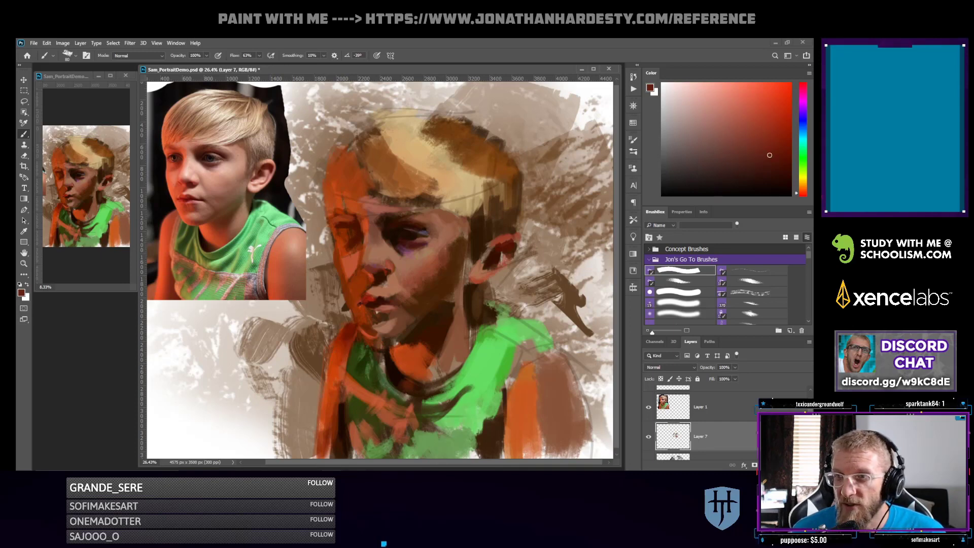
left_click(803, 191)
left_click(771, 162)
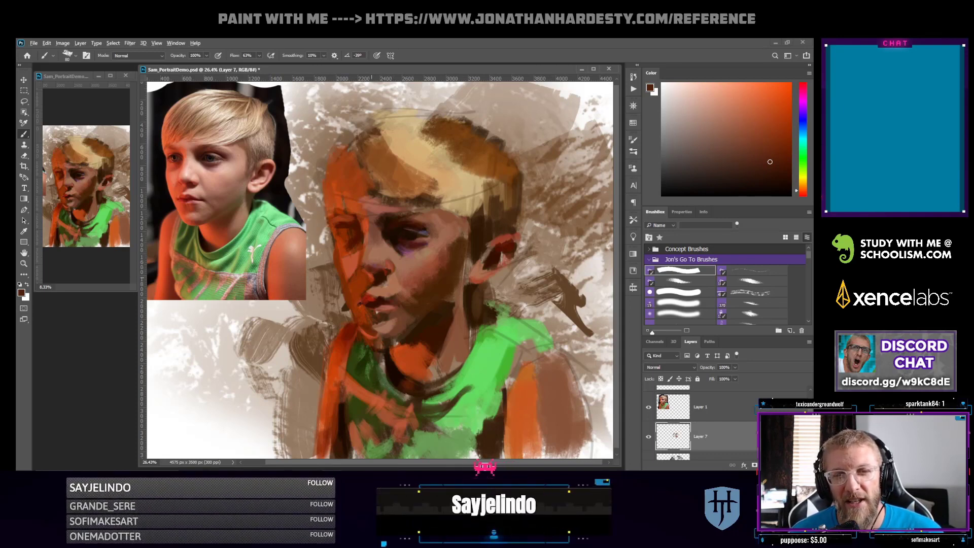
left_click(372, 276, "alt")
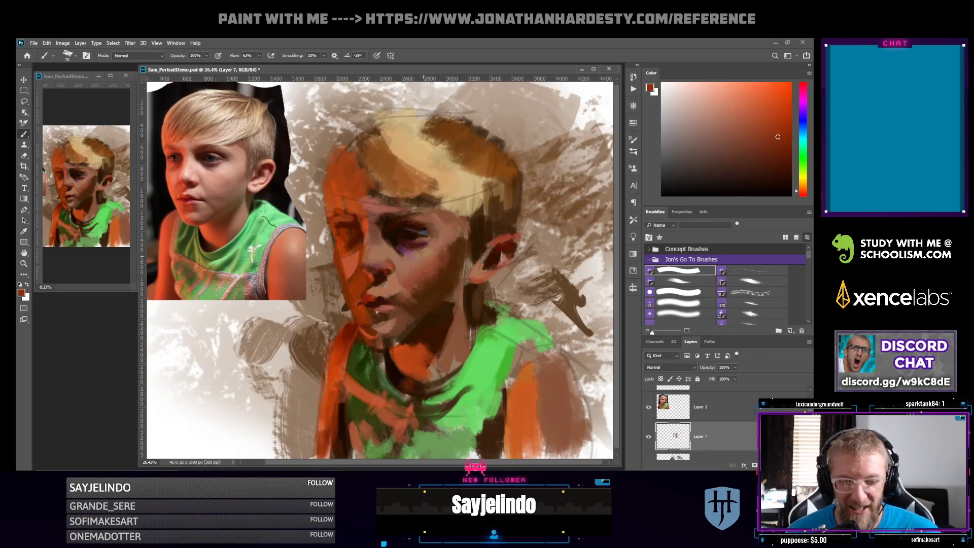
Lower the brush opacity to 30% and adjust the brush size while softening the underside of the nose with reddish brown
key("3")
key("bracketright")
key("bracketright")
key("bracketright")
key("bracketright")
key("bracketright")
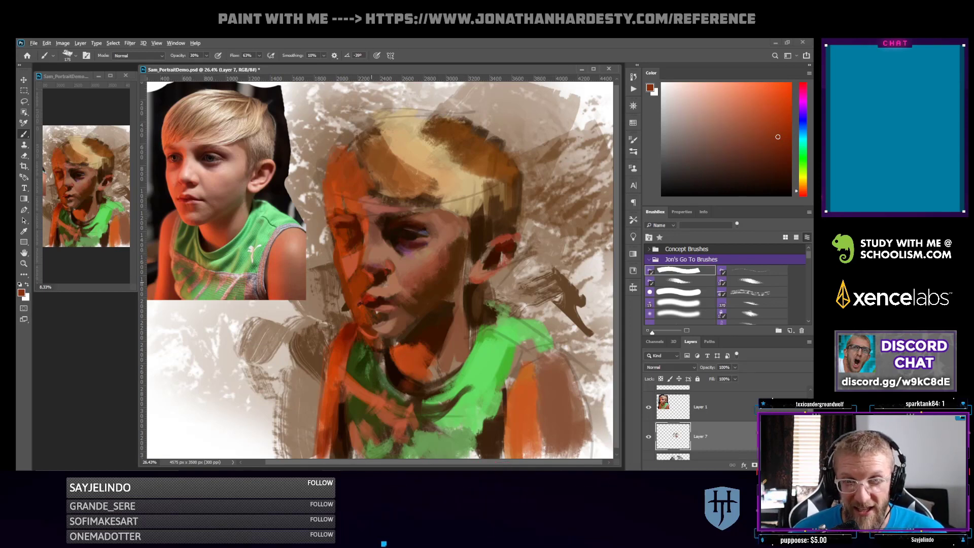
key("bracketleft")
key("bracketleft")
key("bracketleft")
key("bracketleft")
key("bracketleft")
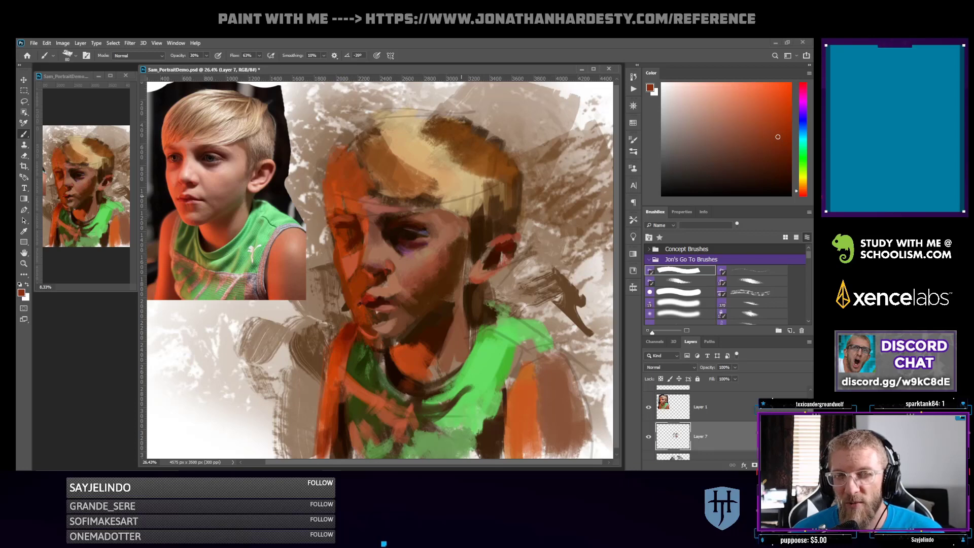
Refine the nostril and nose tip with sampled dark browns and orange-reds plus a muted reddish brown
left_click(382, 277, "alt")
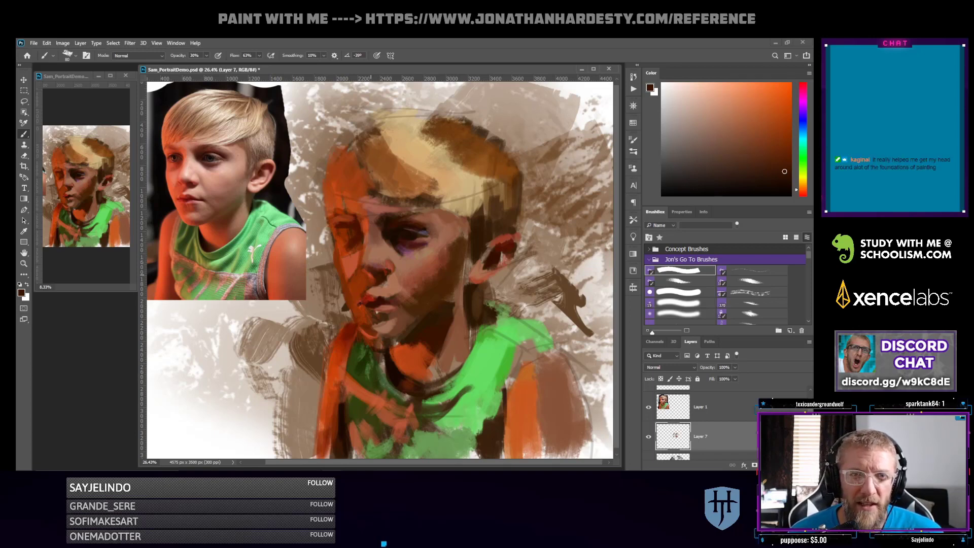
left_click(384, 268, "alt")
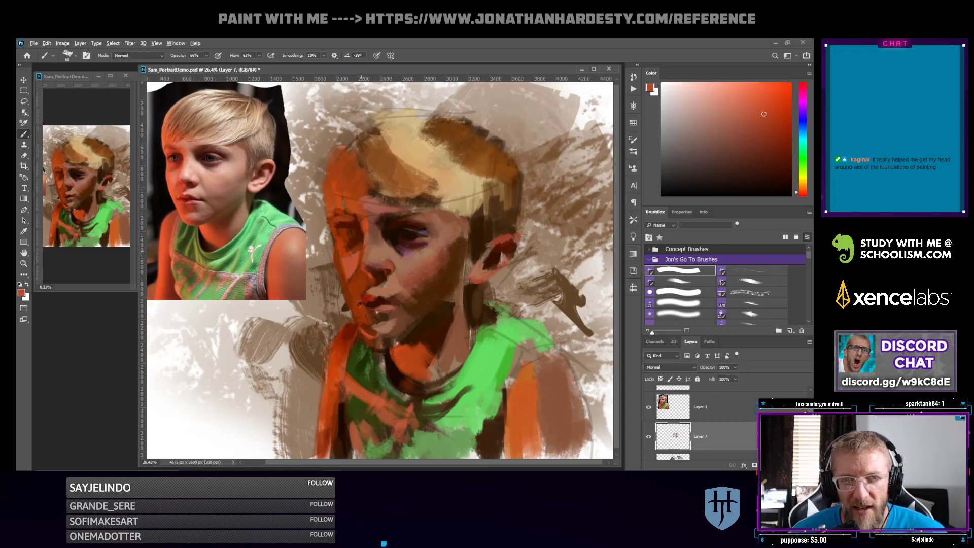
left_click(365, 228, "alt")
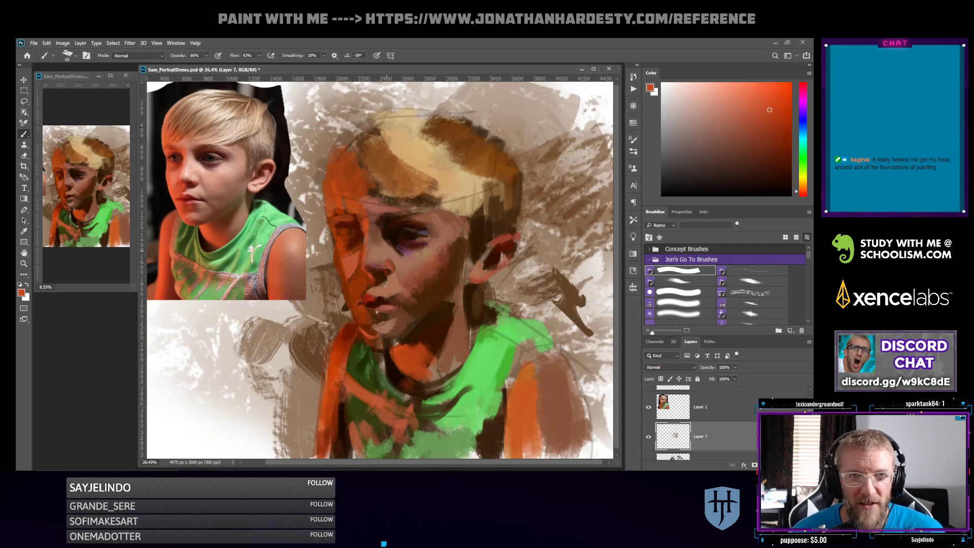
left_click(375, 269, "alt")
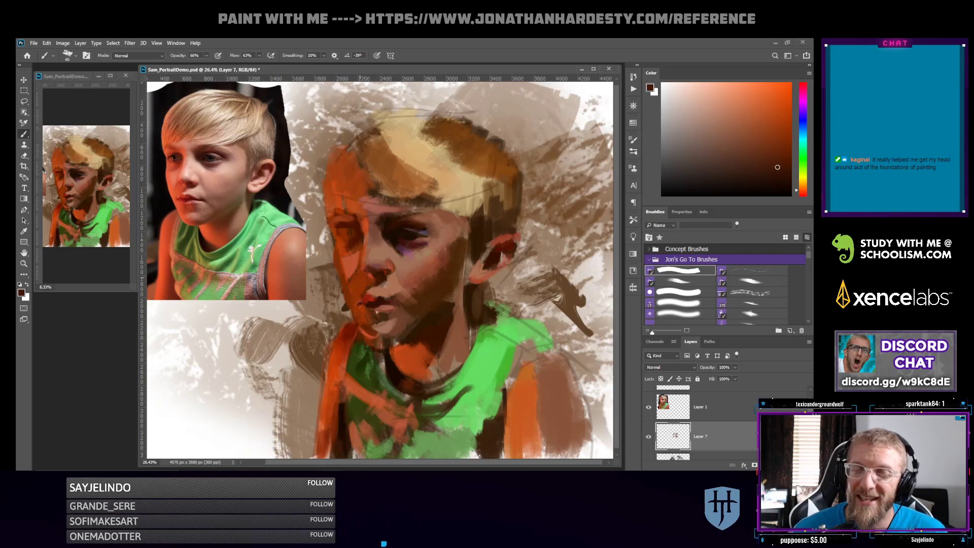
left_click(371, 272, "alt")
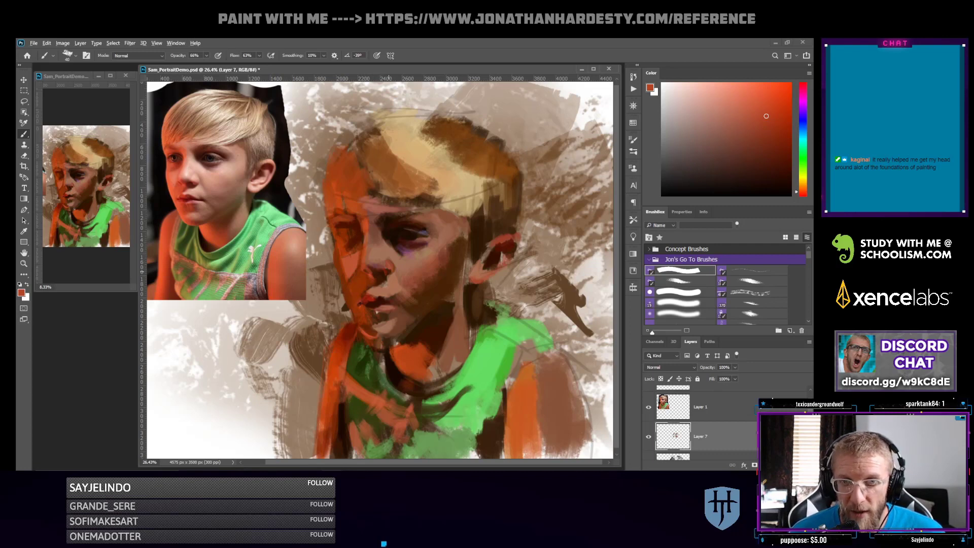
left_click(383, 274, "alt")
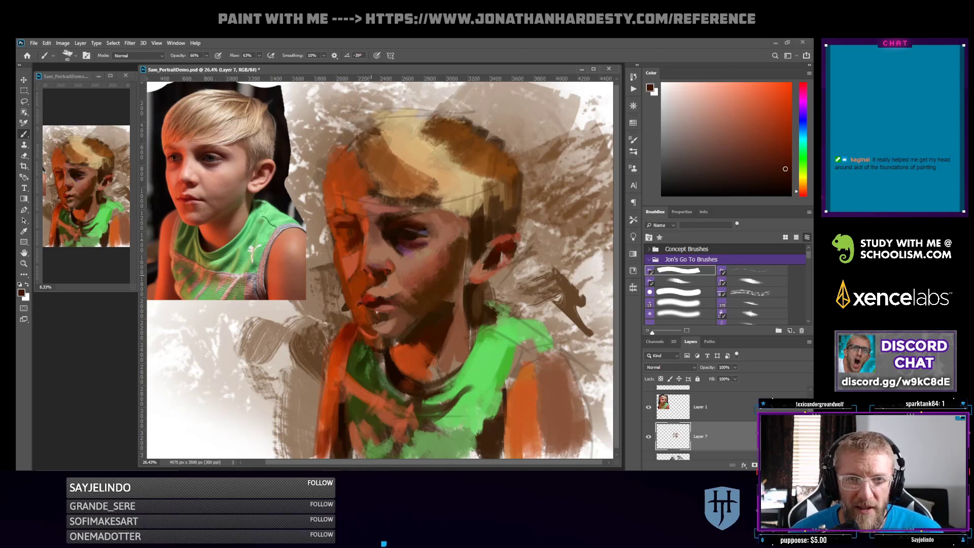
left_click(767, 136)
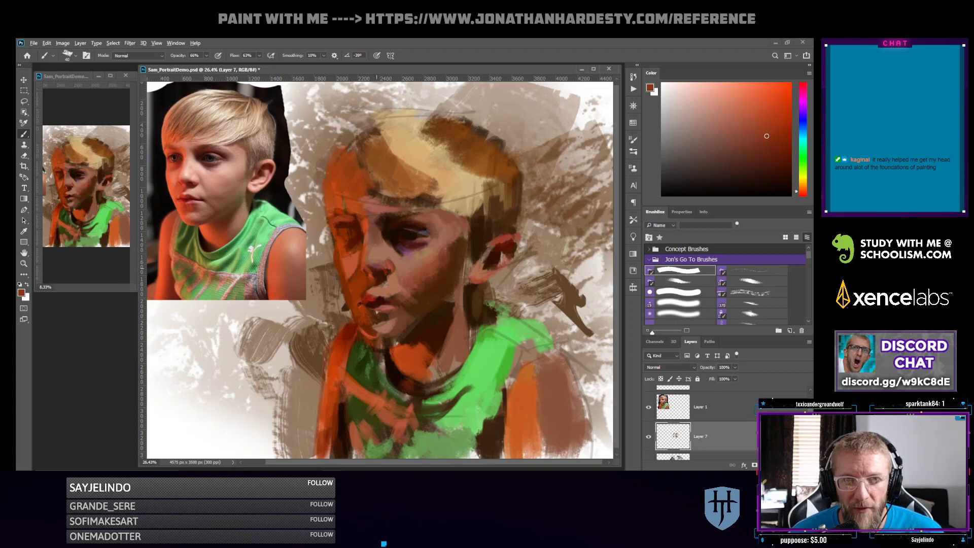
left_click(744, 155)
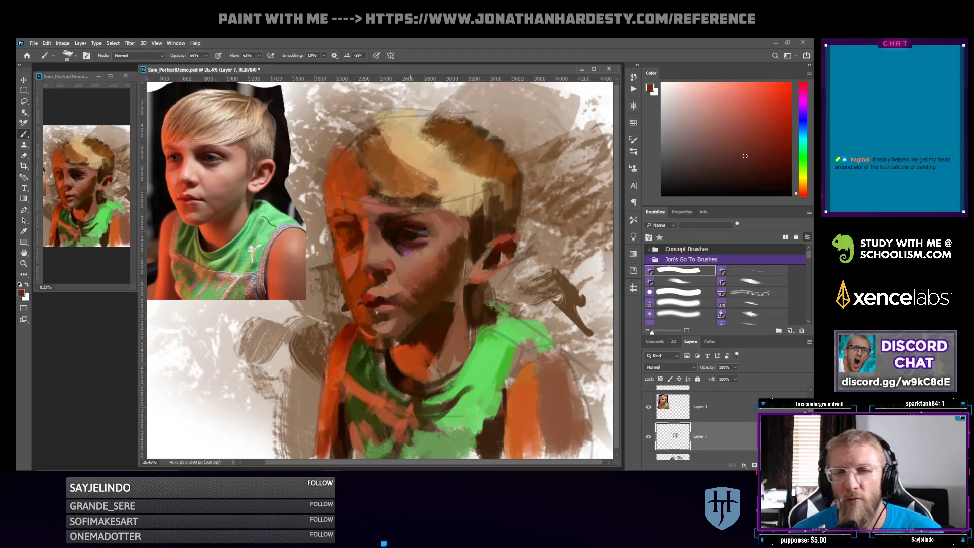
Sketch thin black curved demonstration lines on the background beside the hair and undo them
key("d")
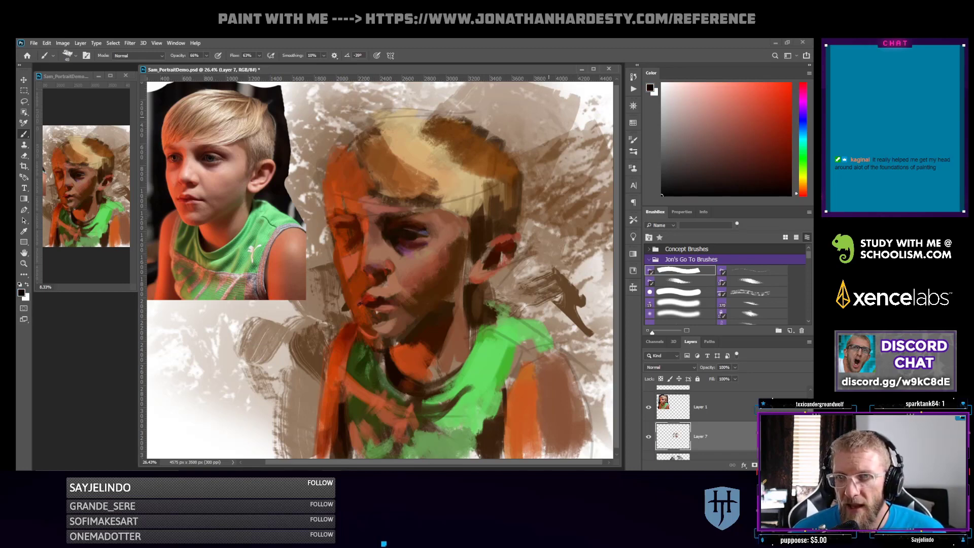
left_click_drag(561, 108, 527, 127)
key("ctrl+z")
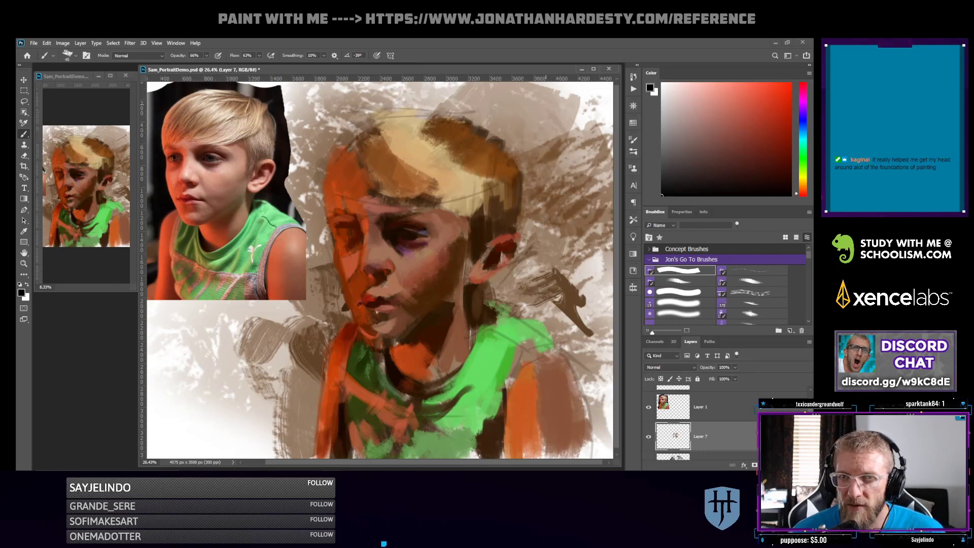
mouse_move(546, 116)
left_mouse_down()
mouse_move(532, 145)
mouse_move(550, 204)
left_mouse_up()
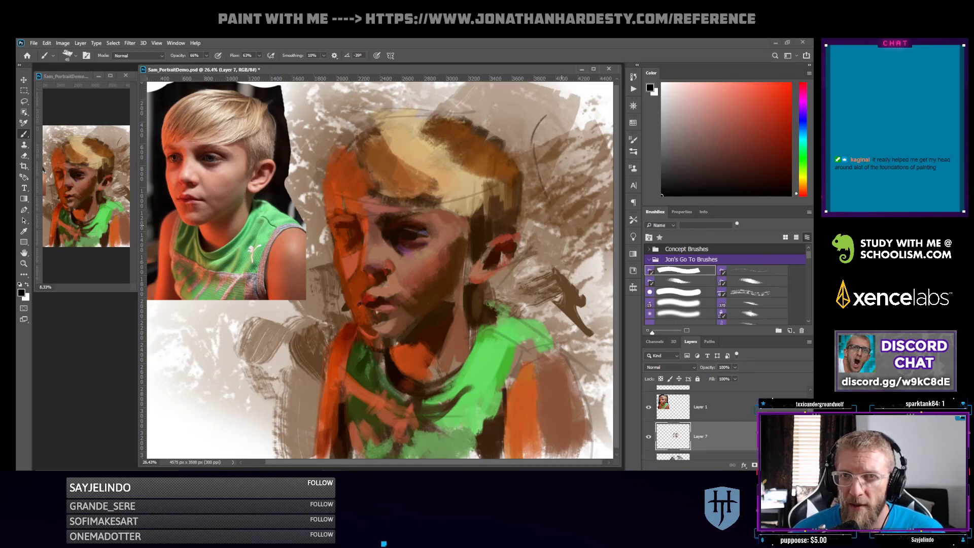
left_click_drag(558, 133, 565, 167)
left_click_drag(591, 123, 571, 233)
mouse_move(553, 109)
left_mouse_down()
mouse_move(531, 146)
mouse_move(533, 200)
left_mouse_up()
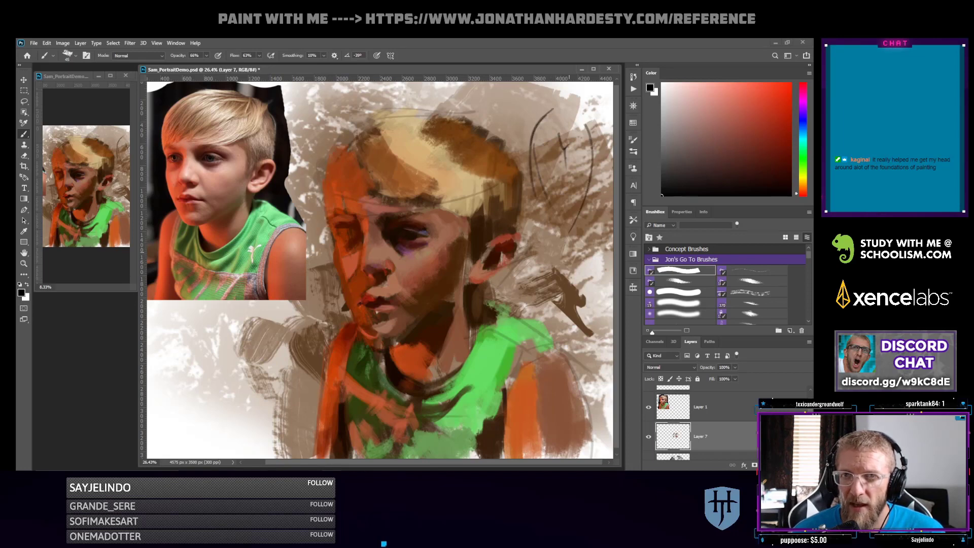
key("ctrl+z")
key("ctrl+z")
key("ctrl+z")
key("ctrl+z")
key("ctrl+z")
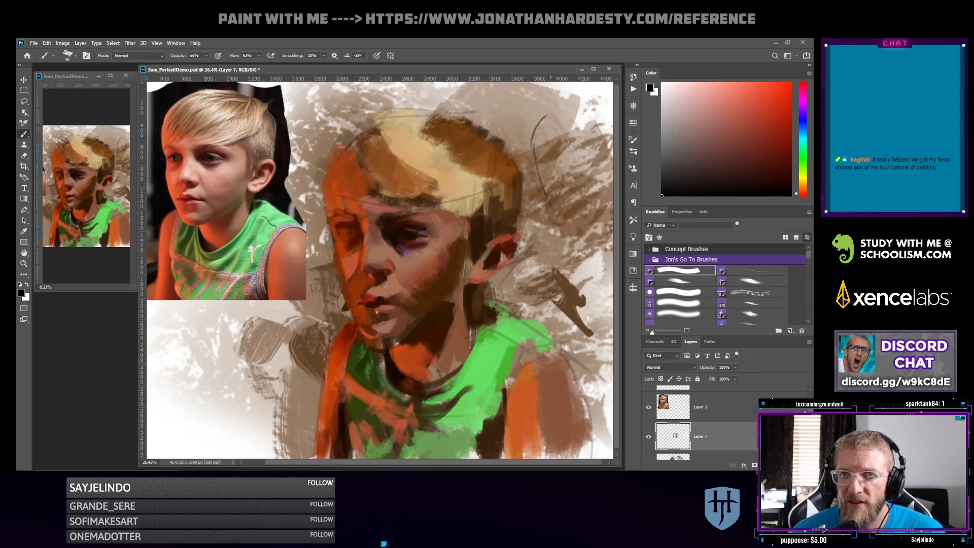
Draw a wider set of black sweeping curves on the background near the upper corner of the canvas and undo them
mouse_move(558, 101)
left_mouse_down()
mouse_move(536, 115)
mouse_move(528, 187)
left_mouse_up()
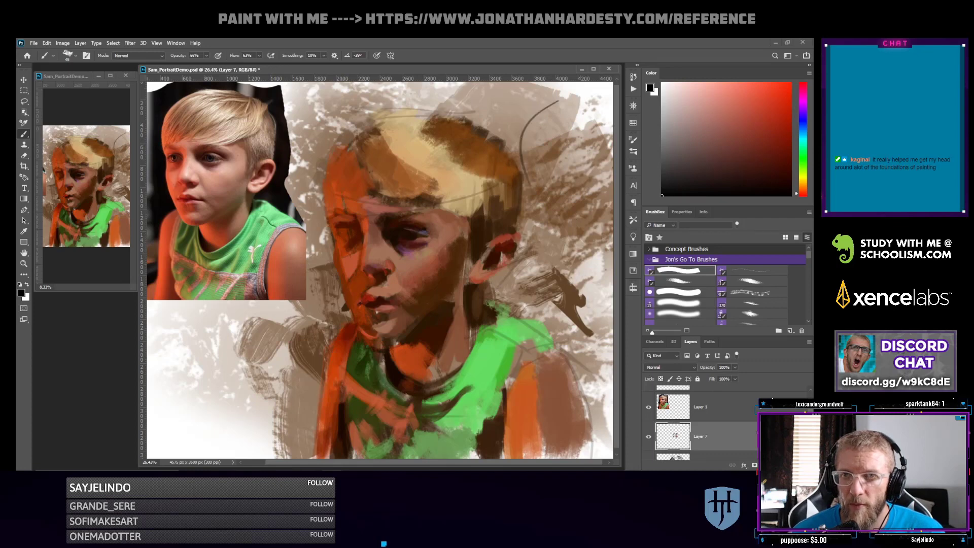
left_click_drag(596, 124, 573, 175)
mouse_move(558, 142)
left_mouse_down()
mouse_move(575, 127)
mouse_move(552, 208)
left_mouse_up()
left_click_drag(581, 157, 561, 211)
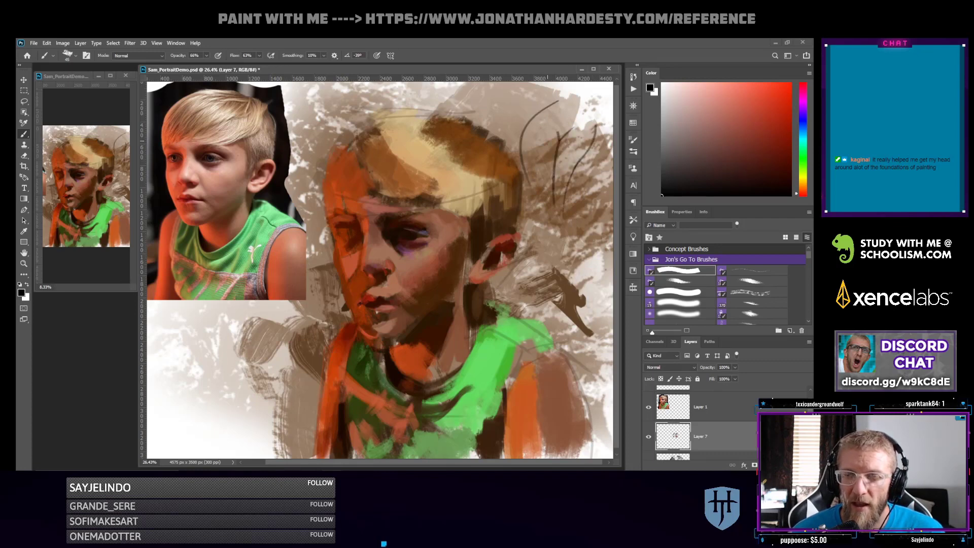
left_click_drag(522, 136, 534, 209)
left_click_drag(572, 96, 519, 195)
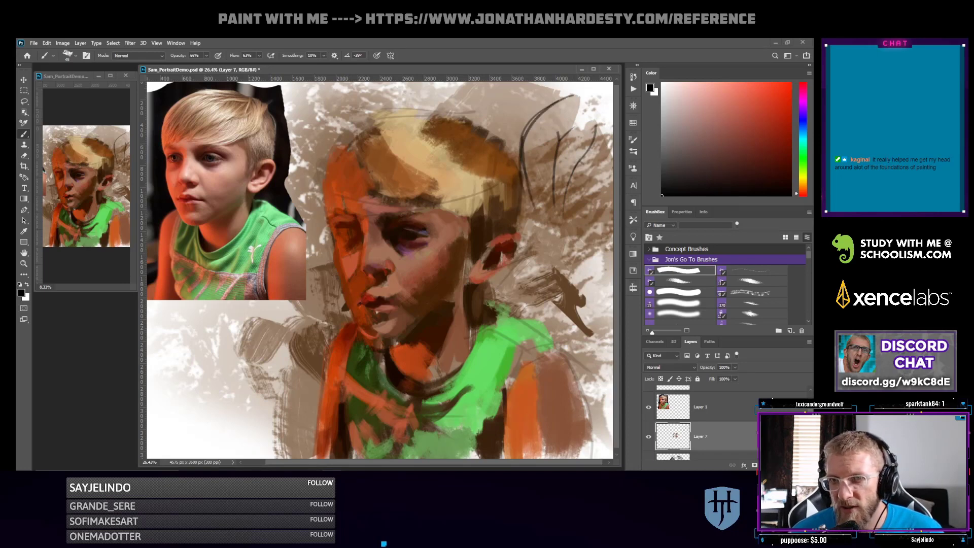
key("ctrl+z")
key("ctrl+z")
key("ctrl+z")
key("ctrl+z")
key("ctrl+z")
key("ctrl+z")
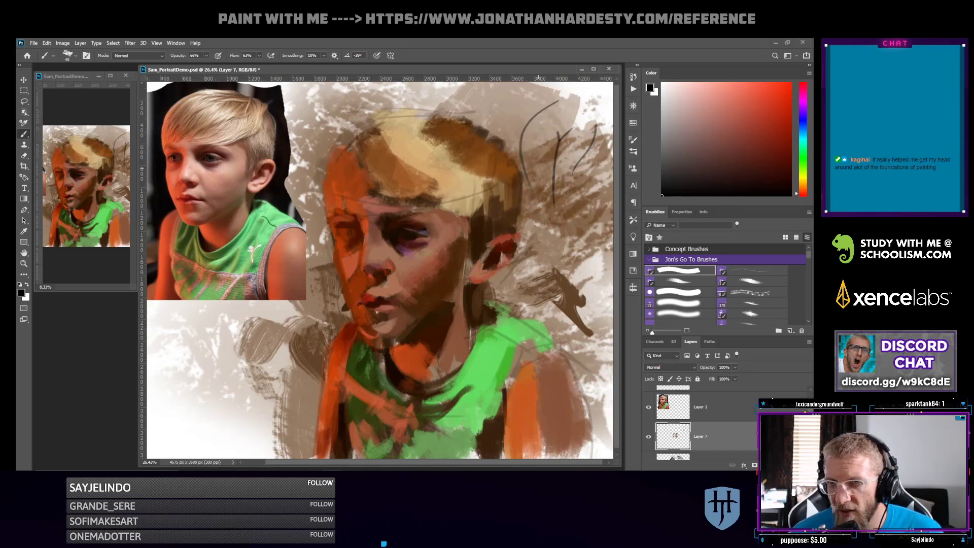
key("ctrl+z")
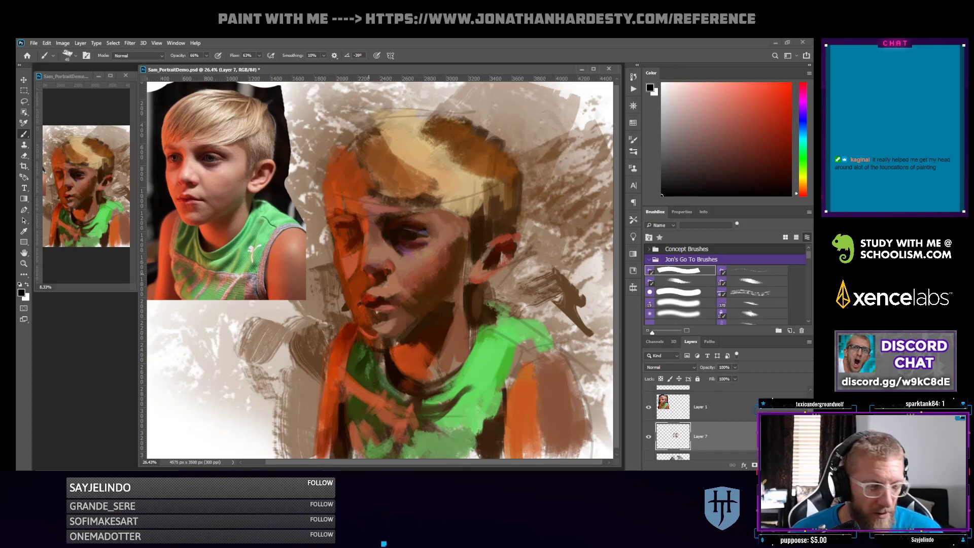
Sample reds from the nose and brow area, then darken the eye on the orange side with a near-black orange-brown
left_click(371, 276, "alt")
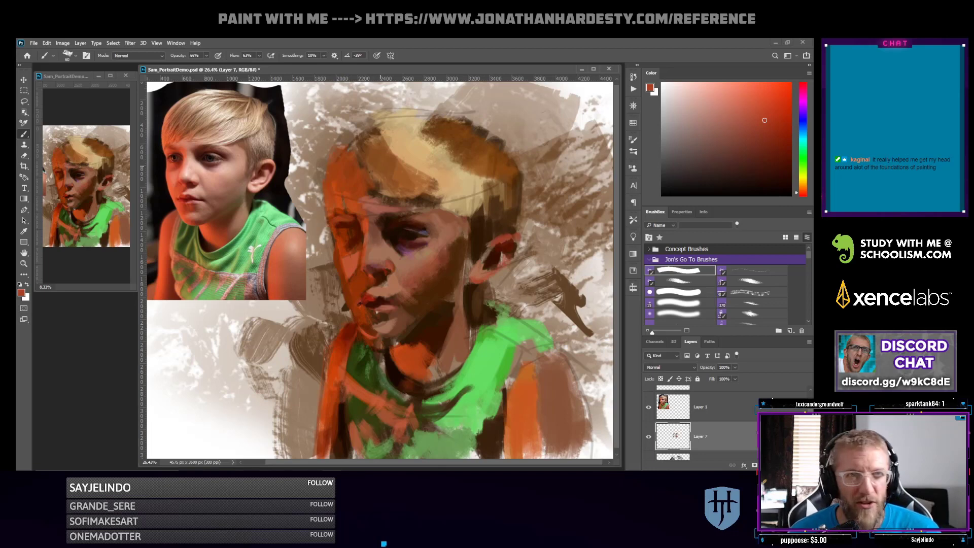
left_click(370, 220, "alt")
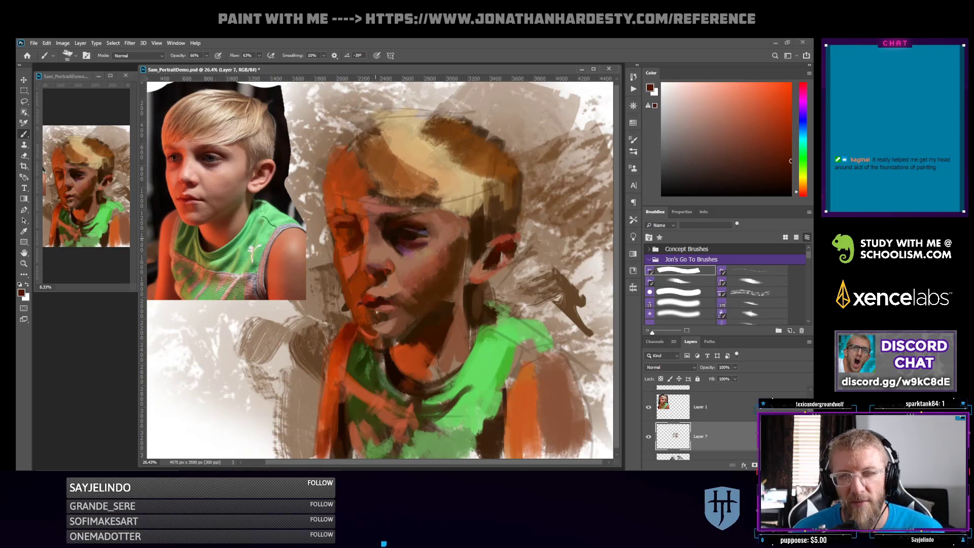
left_click(803, 188)
left_click(782, 184)
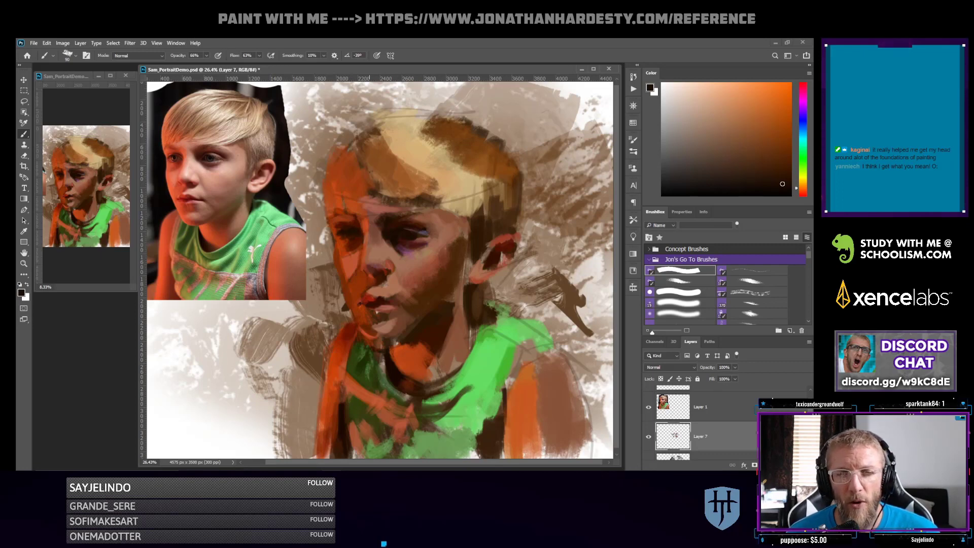
Refine the eye and nose bridge on the orange side with sampled dark reds and oranges plus a deeper red-orange, using a smaller brush
left_click(354, 244, "alt")
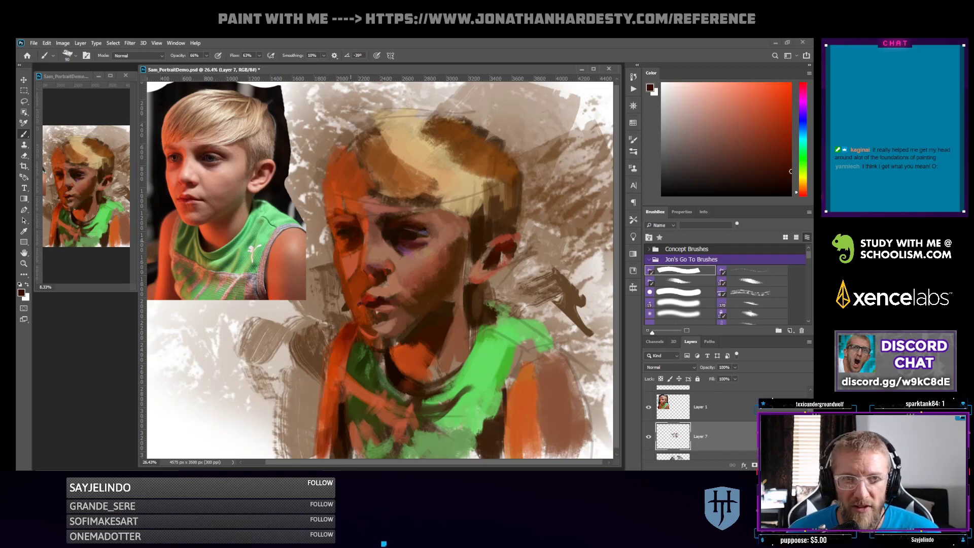
left_click(346, 247, "alt")
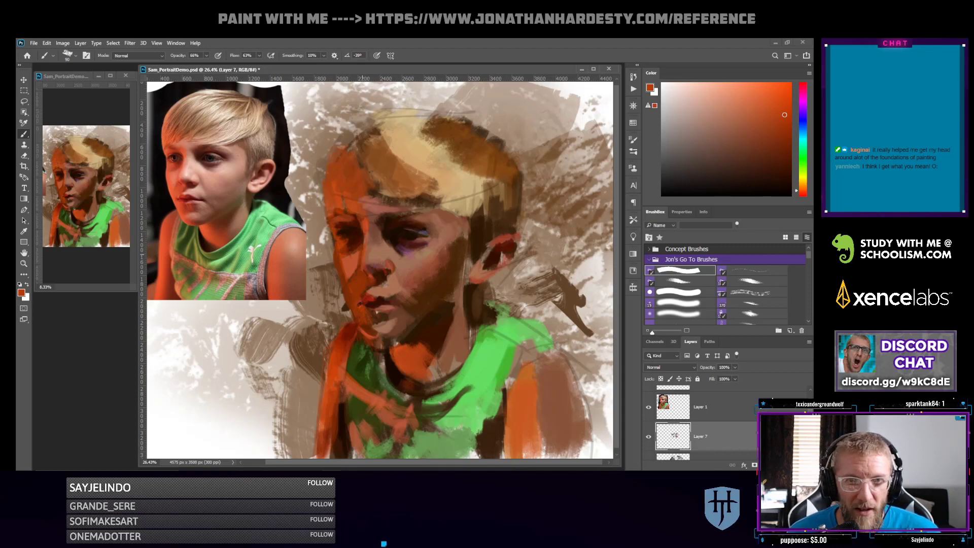
left_click(363, 223, "alt")
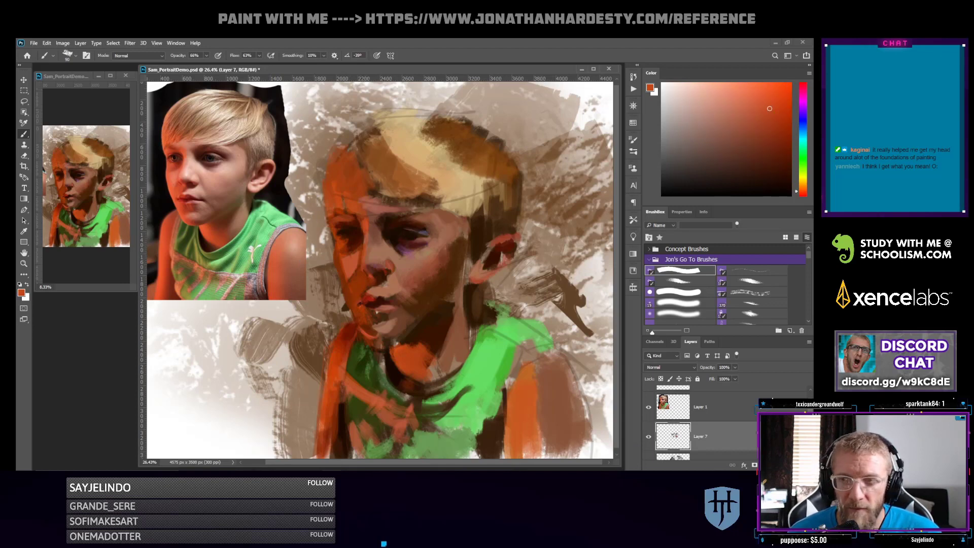
left_click(783, 124)
key("bracketleft")
key("bracketleft")
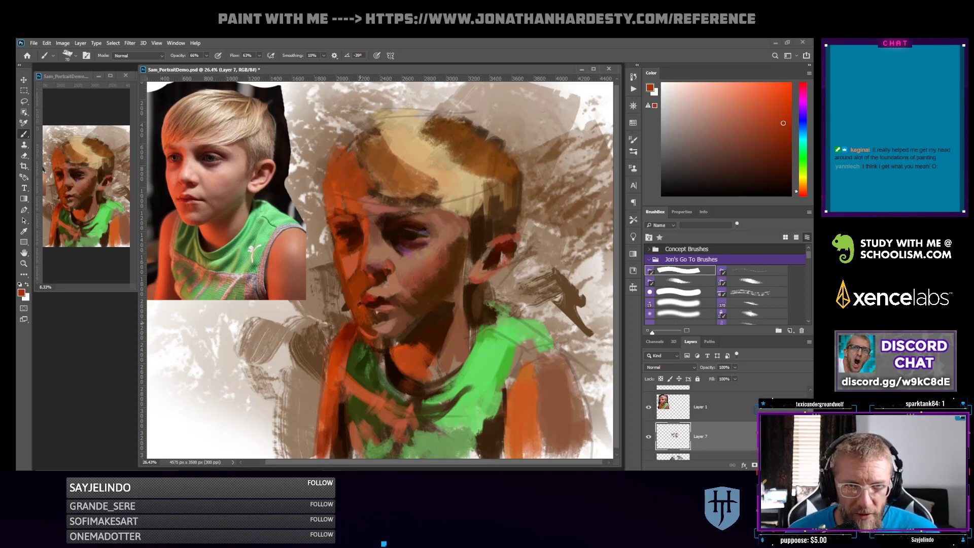
Paint the orange-side cheek with a brighter red-orange and sample the pinker cheek highlight beneath the eye
left_click(367, 226, "alt")
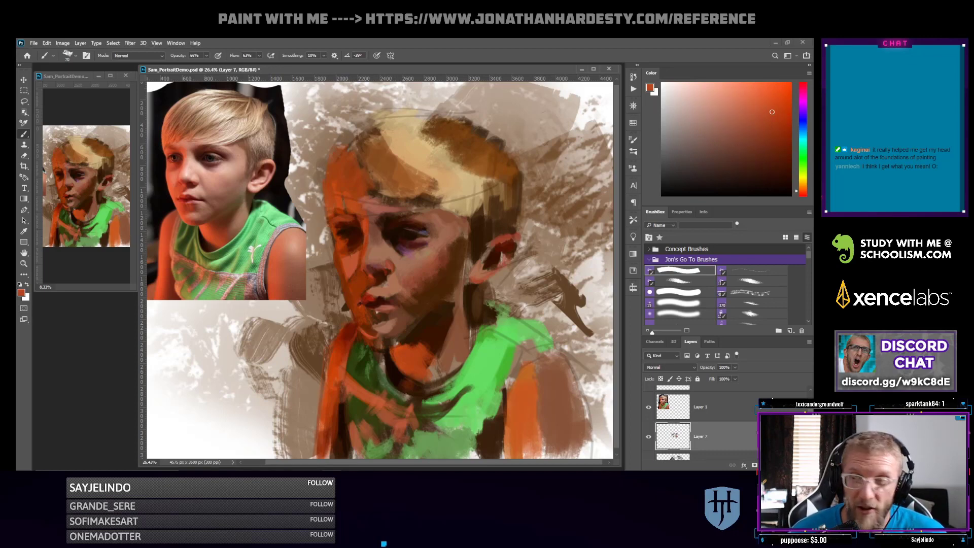
left_click(782, 103)
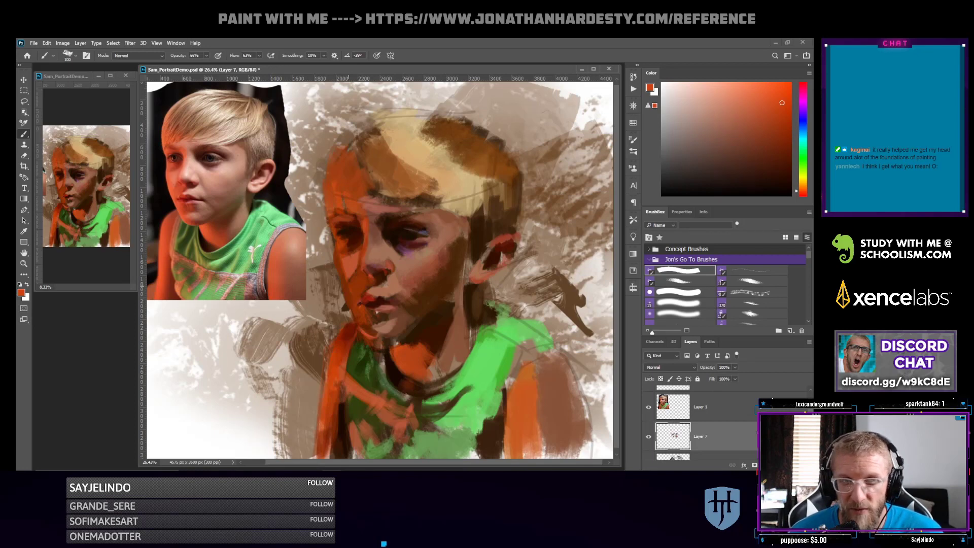
mouse_move(354, 295)
left_mouse_down()
mouse_move(349, 277)
mouse_move(353, 302)
left_mouse_up()
mouse_move(339, 261)
left_mouse_down()
mouse_move(348, 302)
mouse_move(356, 282)
left_mouse_up()
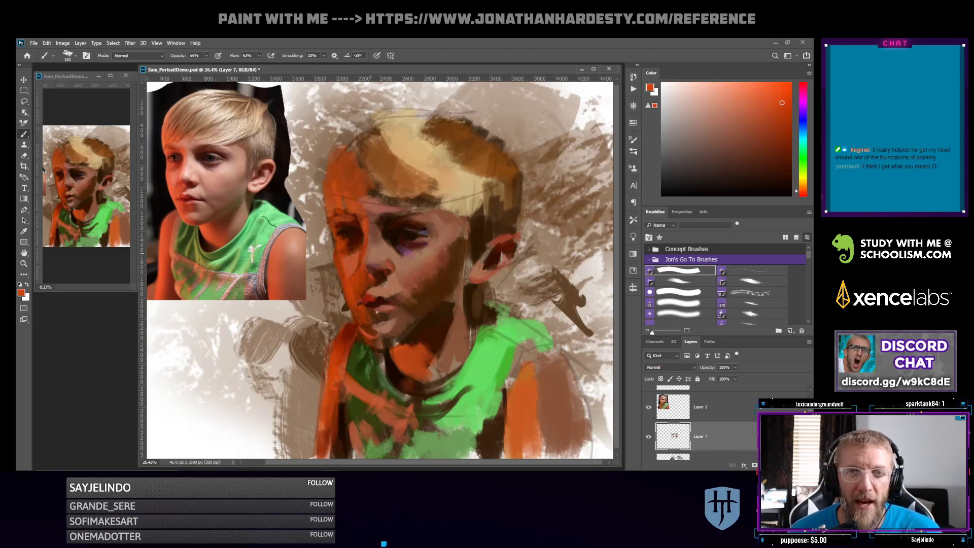
left_click(351, 264, "alt")
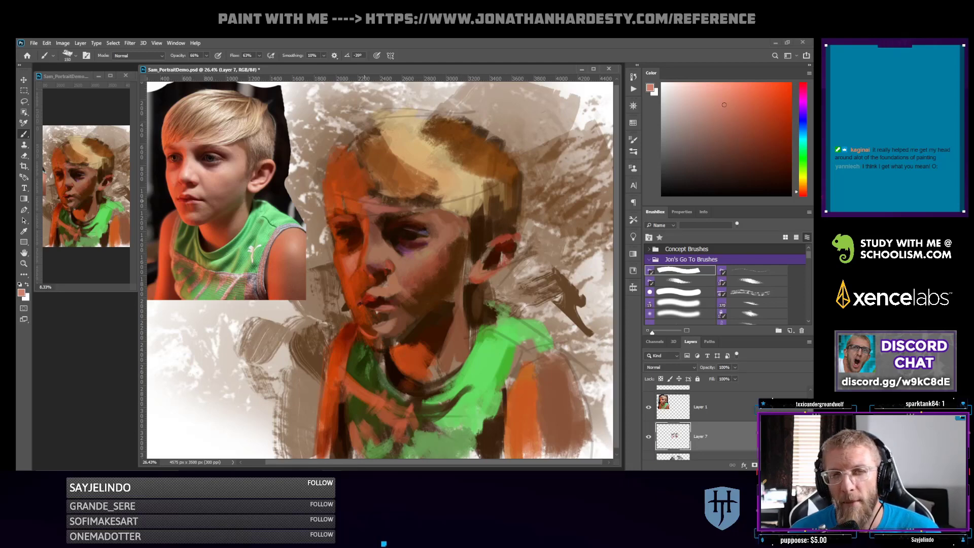
left_click(352, 263, "alt")
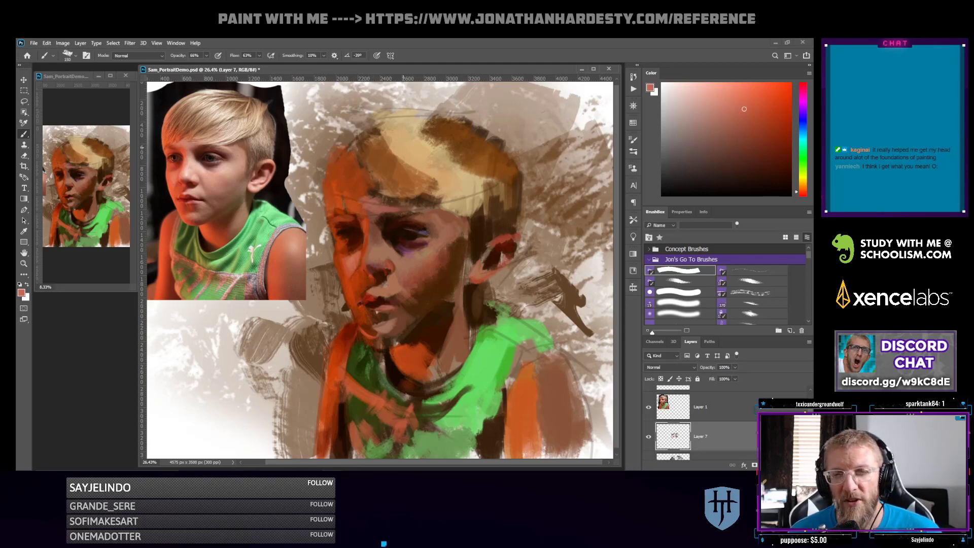
Sample near-black and muted browns around the inner corner of the shadow-side eye to refine that area
left_click(388, 232, "alt")
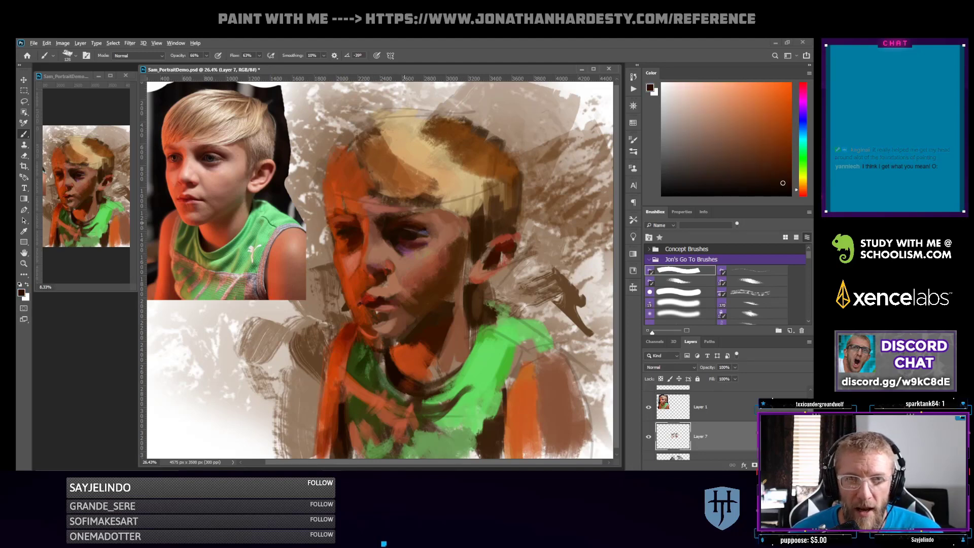
left_click(390, 224, "alt")
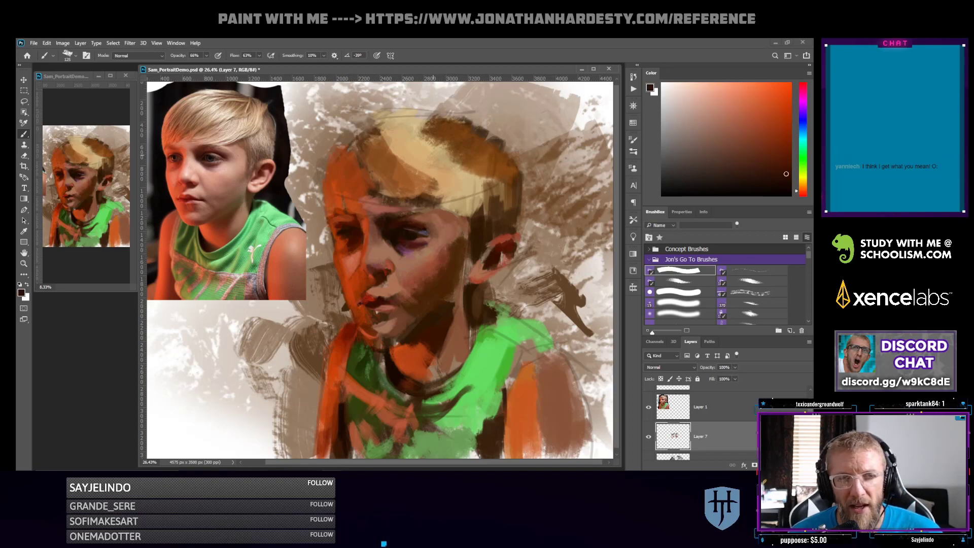
left_click(378, 225, "alt")
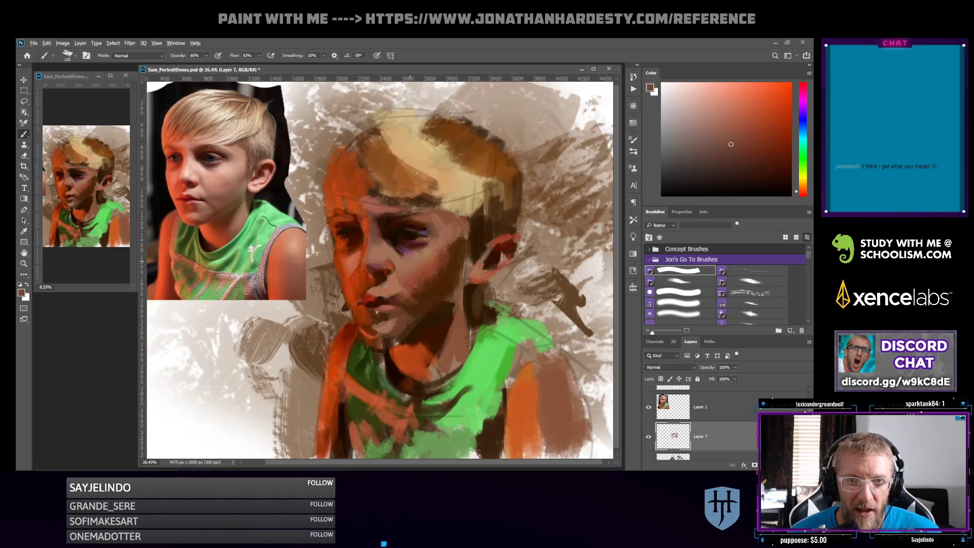
Mix a dark saturated red-brown from the sampled cheek colors and stroke it beside the nostril with a smaller brush
left_click(406, 244, "alt")
left_click(420, 278, "alt")
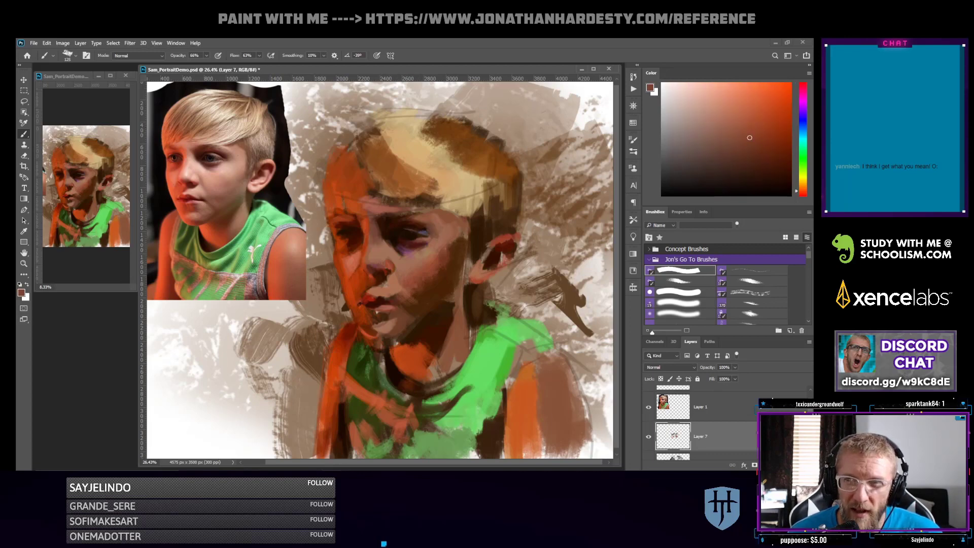
left_click(767, 147)
left_click(803, 191)
left_click(777, 157)
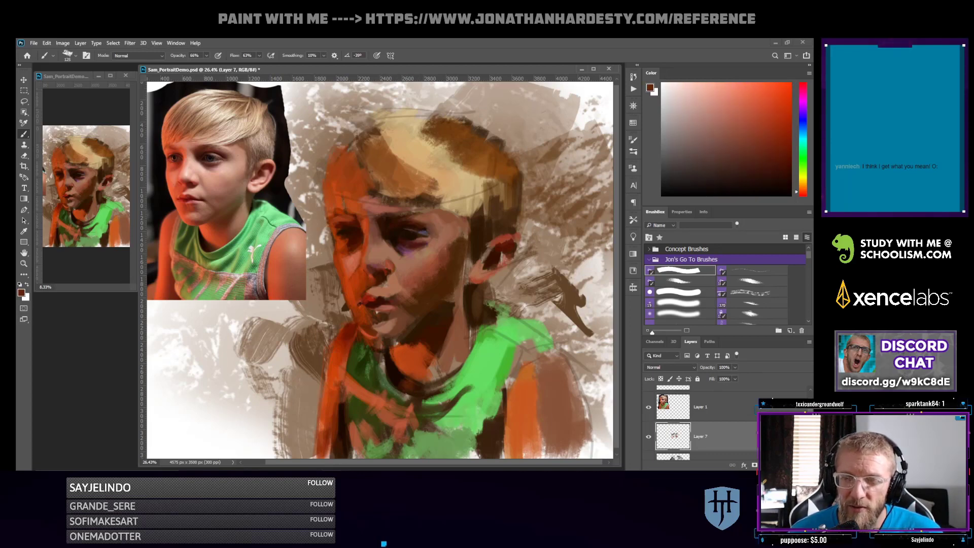
key("bracketleft")
key("bracketleft")
left_click_drag(392, 259, 398, 281)
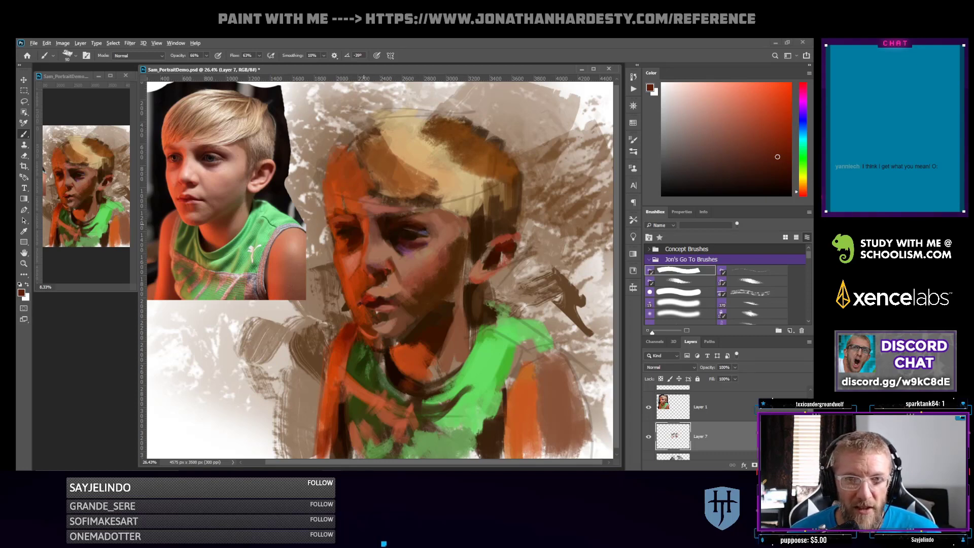
Refine the lips and mouth line with sampled orange-reds, deep reds and near-black reds
left_click(363, 223, "alt")
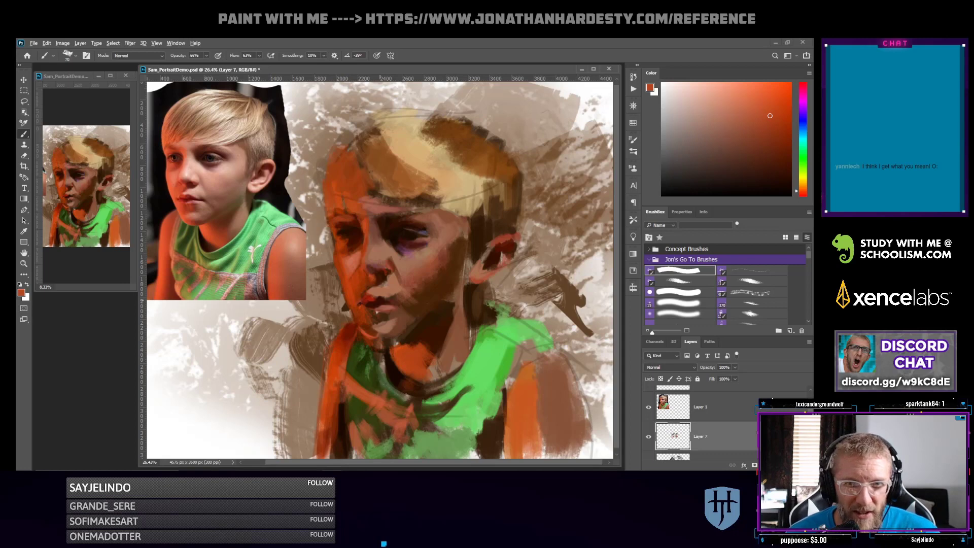
left_click(376, 299, "alt")
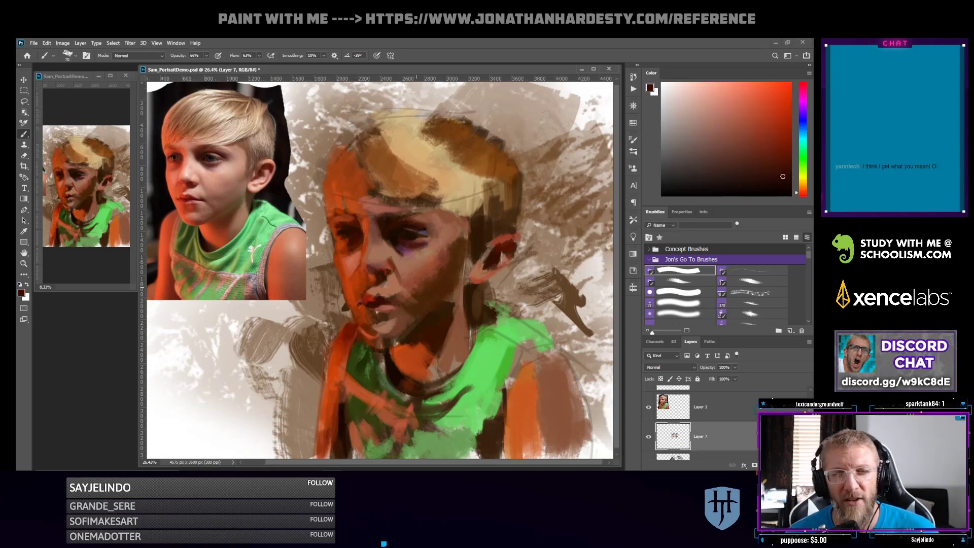
left_click(360, 300, "alt")
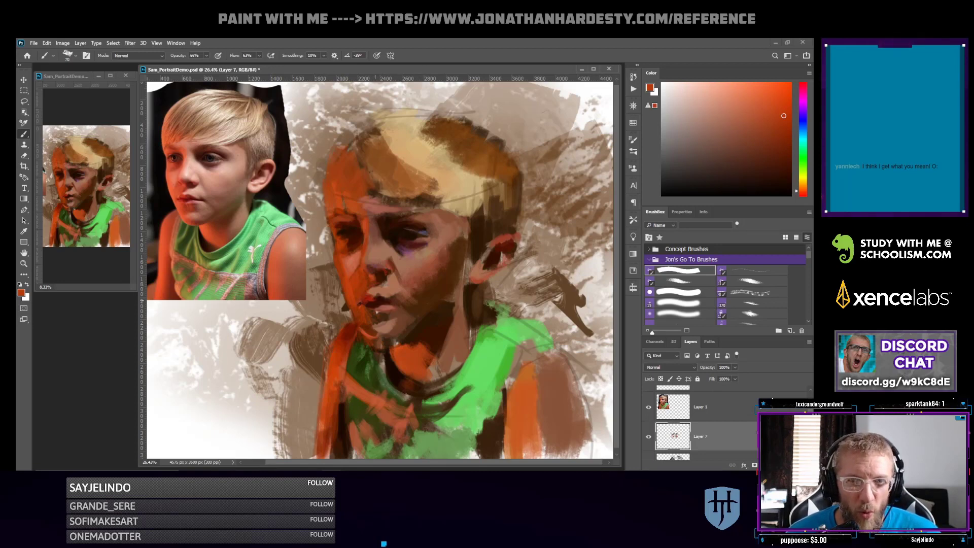
left_click(371, 298, "alt")
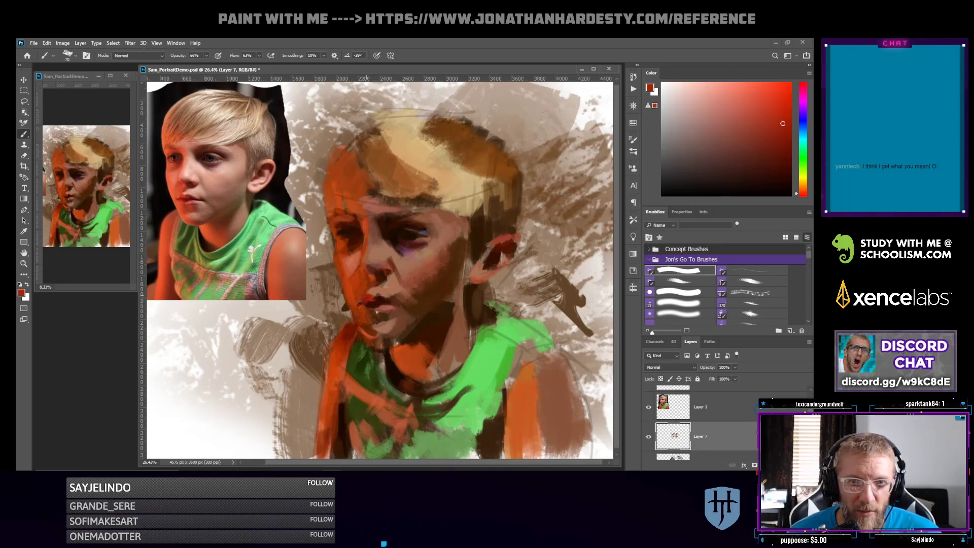
left_click(376, 304, "alt")
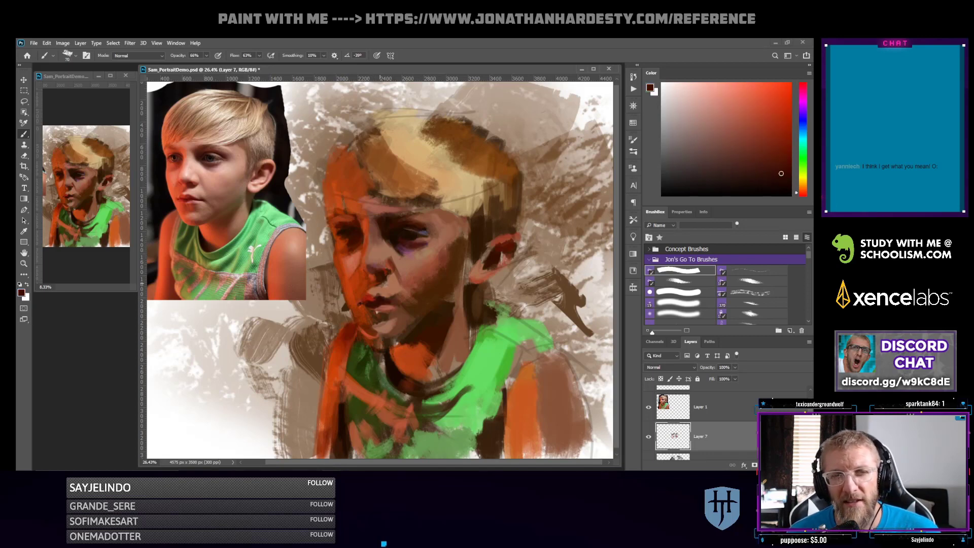
left_click(370, 302, "alt")
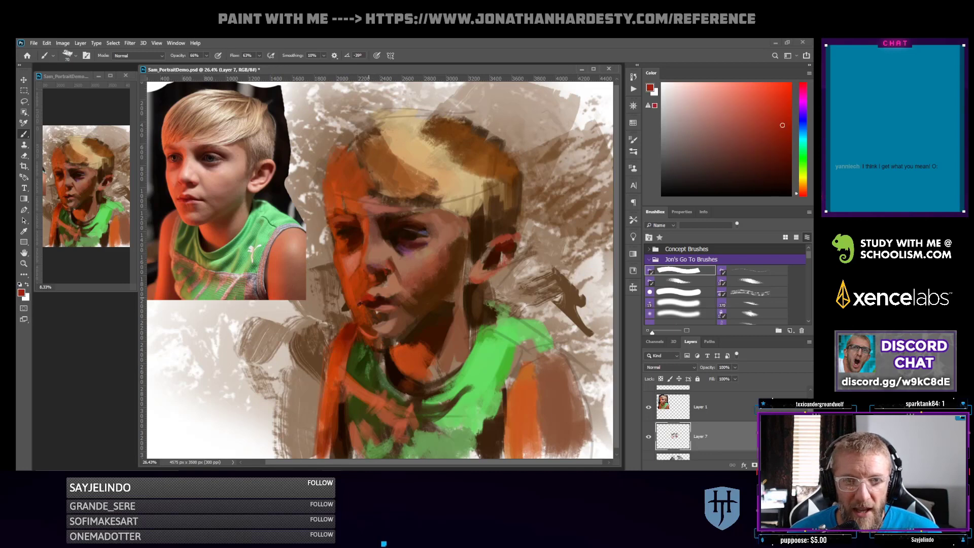
left_click(375, 304, "alt")
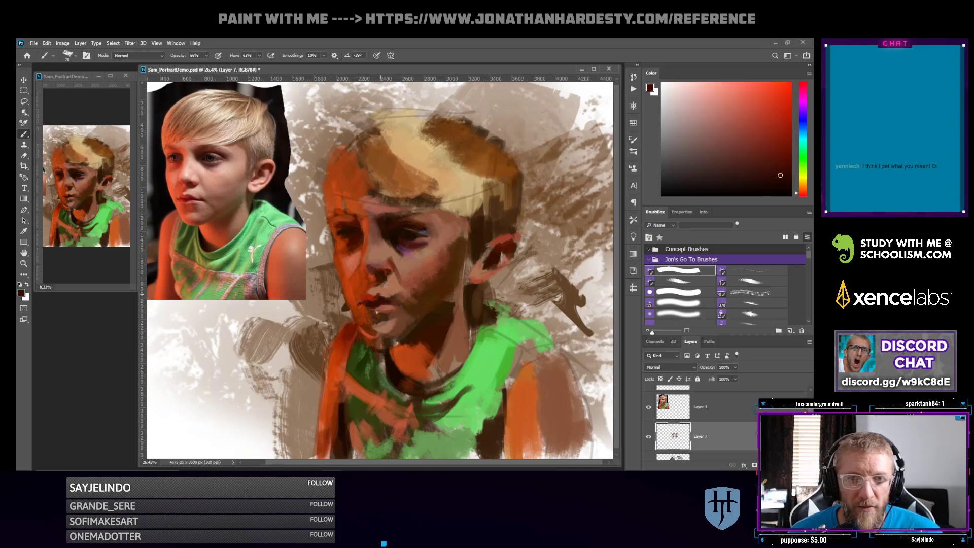
left_click(374, 302, "alt")
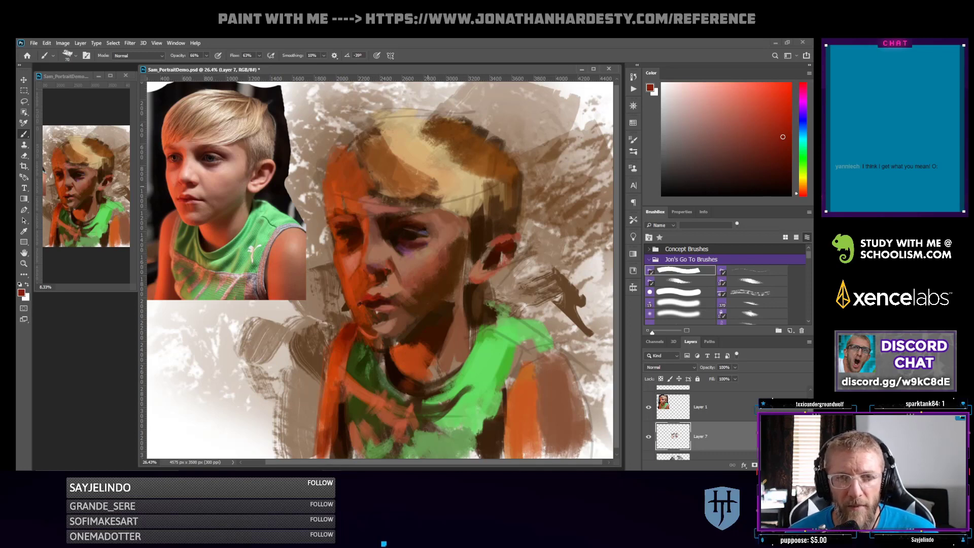
Shift the sampled jaw brown to a dark olive yellow and paint it along the shadowed jaw and lower cheek
left_click(443, 305, "alt")
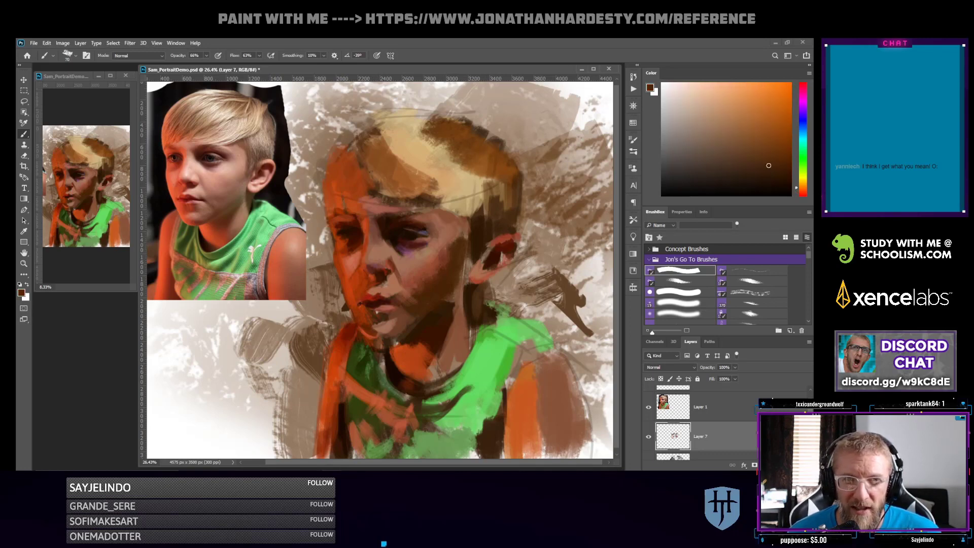
left_click_drag(802, 187, 803, 179)
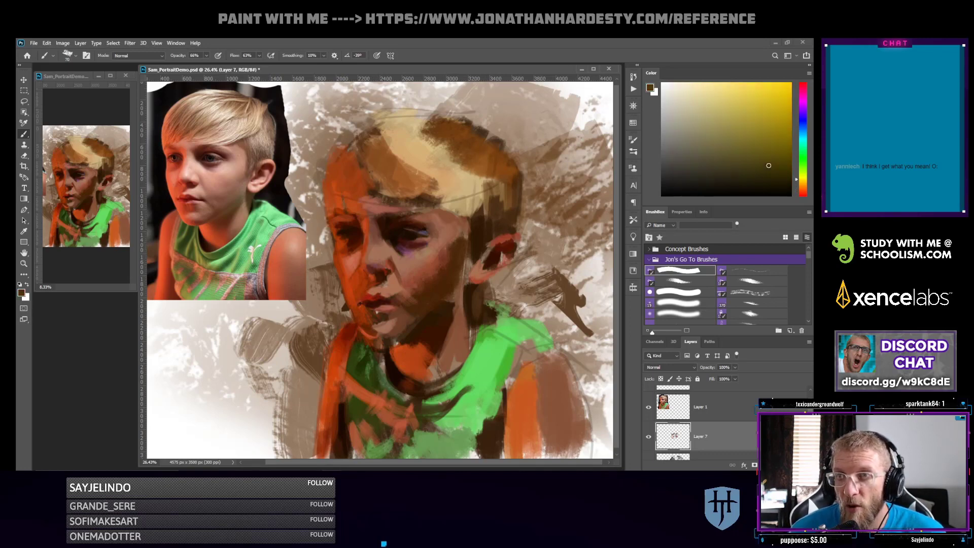
left_click(748, 158)
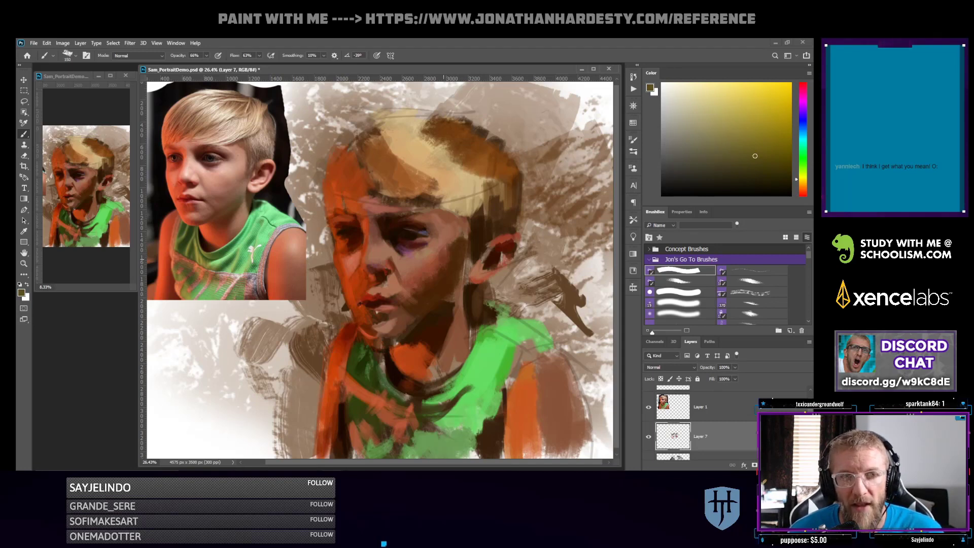
left_click_drag(447, 305, 419, 325)
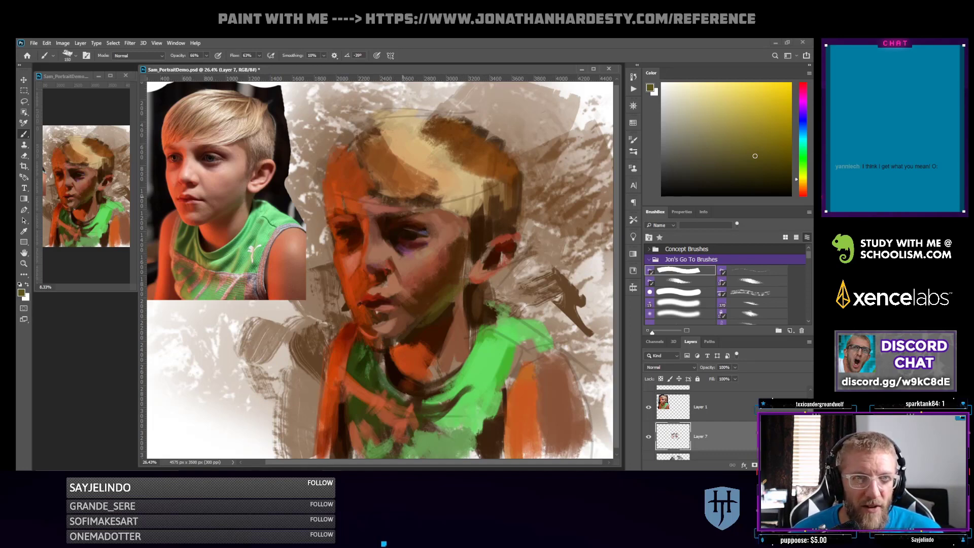
Brighten the orange side of the forehead with a lighter orange and darken the brow line with a sampled dark red-brown
left_click(387, 257, "alt")
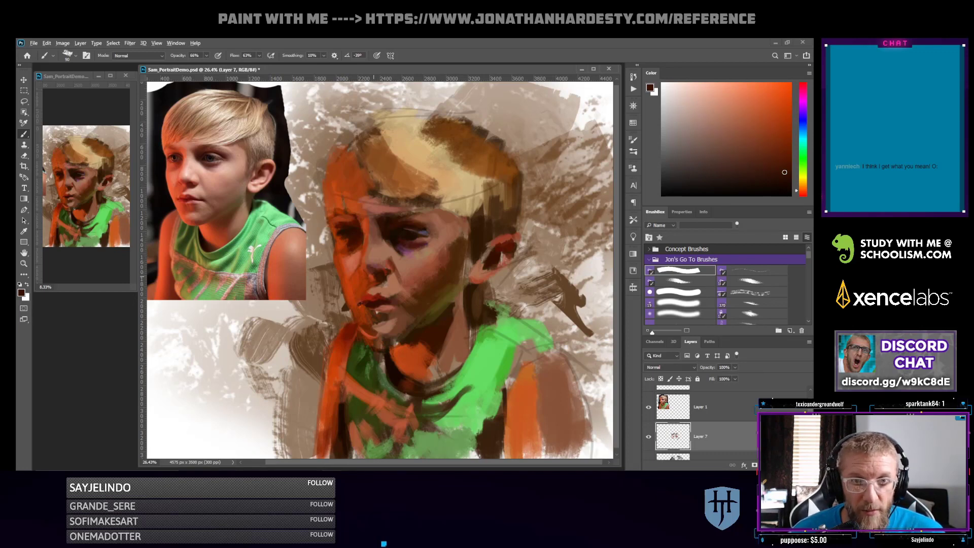
left_click(376, 270, "alt")
left_click_drag(769, 116, 768, 105)
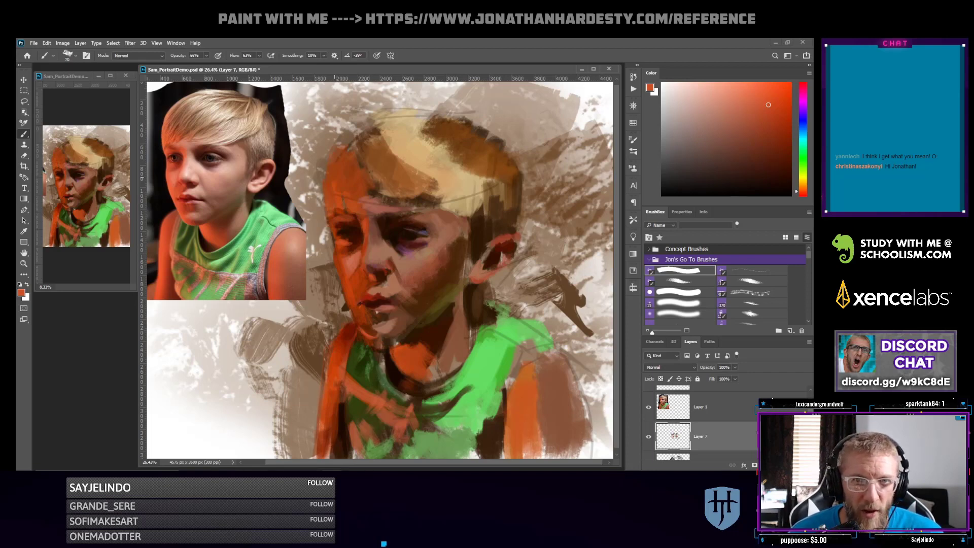
key("bracketright")
key("bracketright")
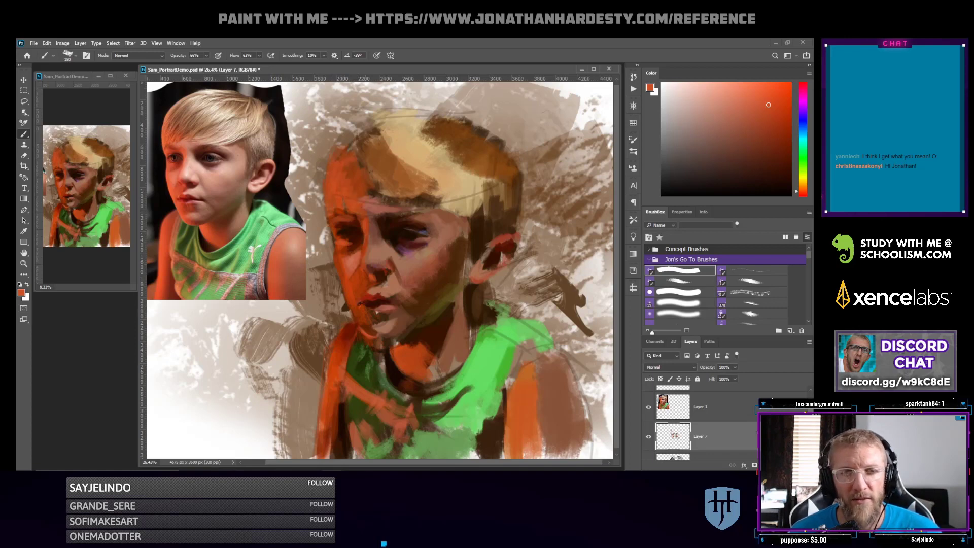
left_click(351, 228, "alt")
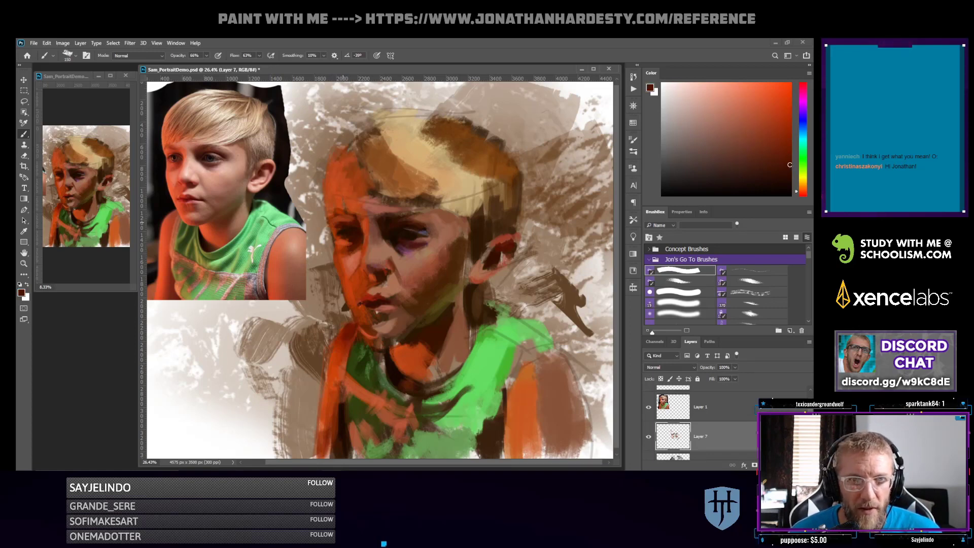
left_click_drag(335, 211, 399, 212)
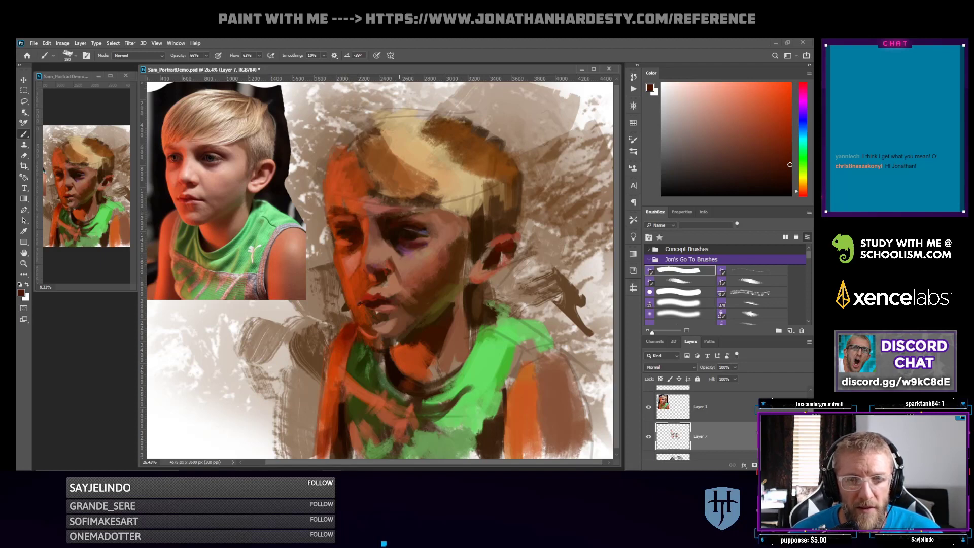
Sample the ear's light skin tone and stroke it over the dark red upper part of the ear
left_click(480, 271, "alt")
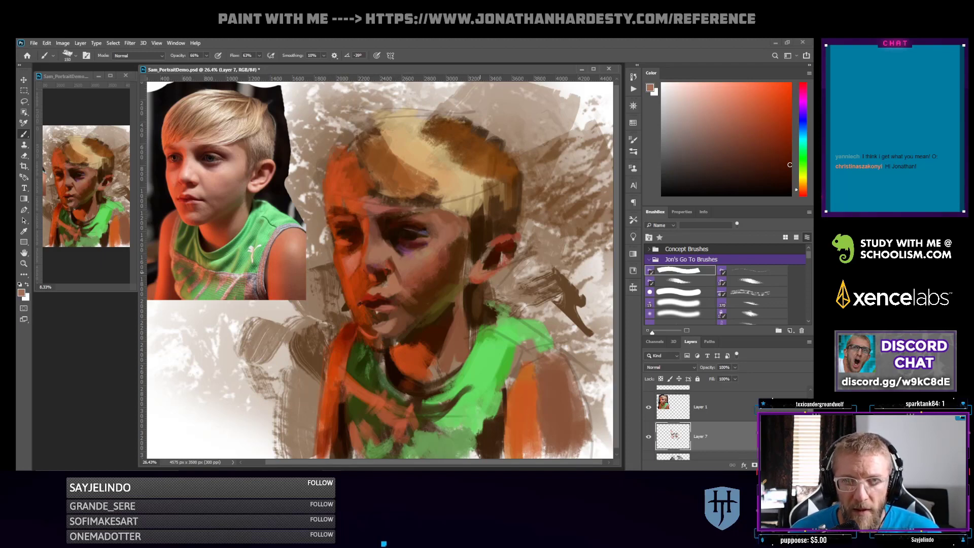
left_click_drag(489, 247, 500, 238)
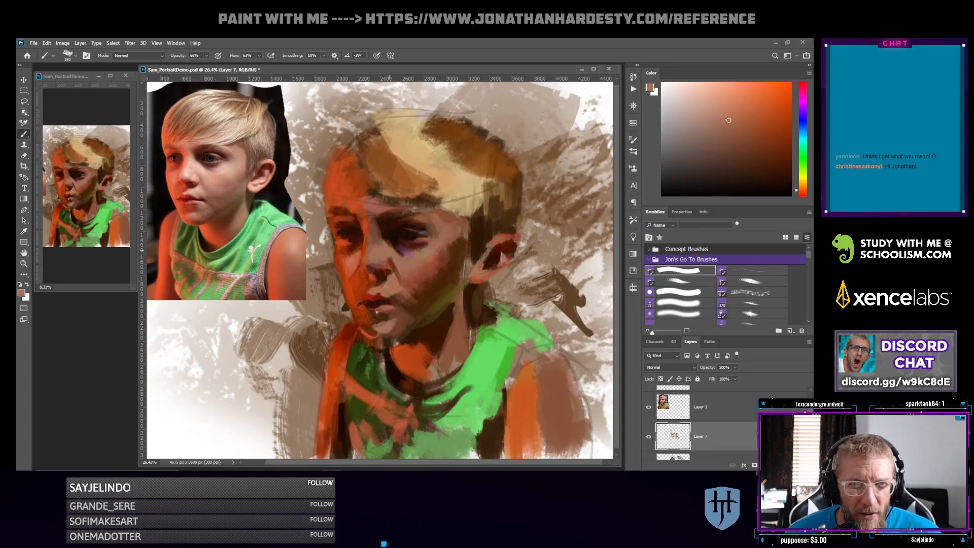
Refine the nostril and upper lip area with sampled near-black brown, light skin tone and deep red
left_click(380, 273, "alt")
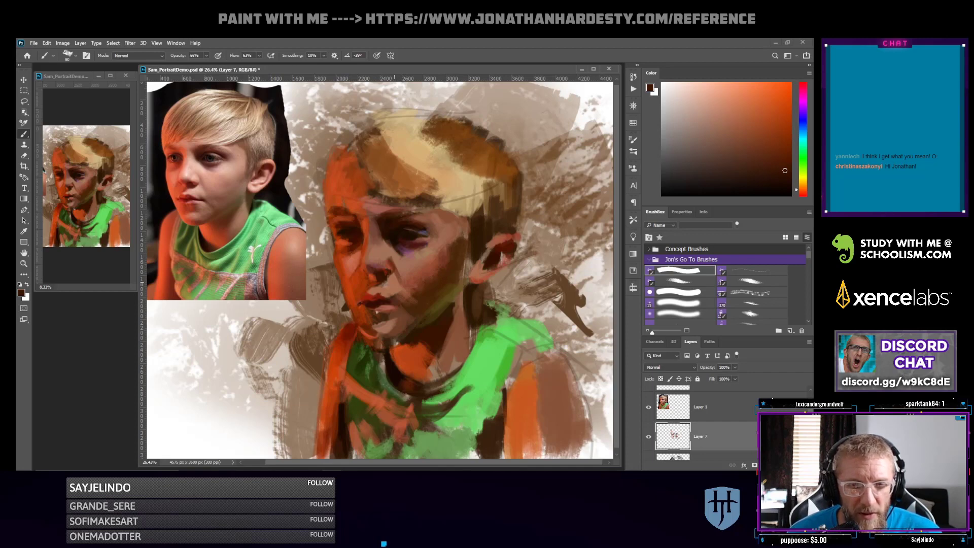
left_click(385, 288, "alt")
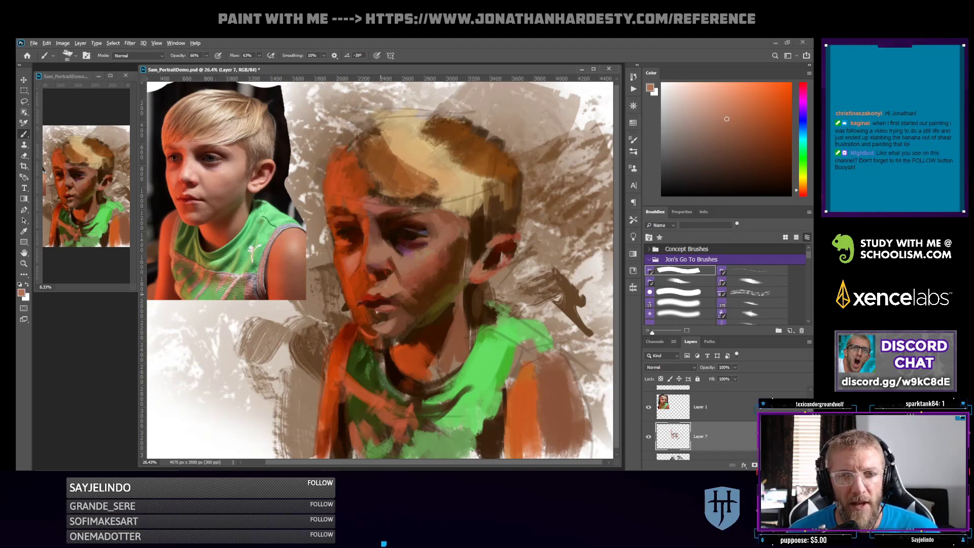
left_click(378, 292, "alt")
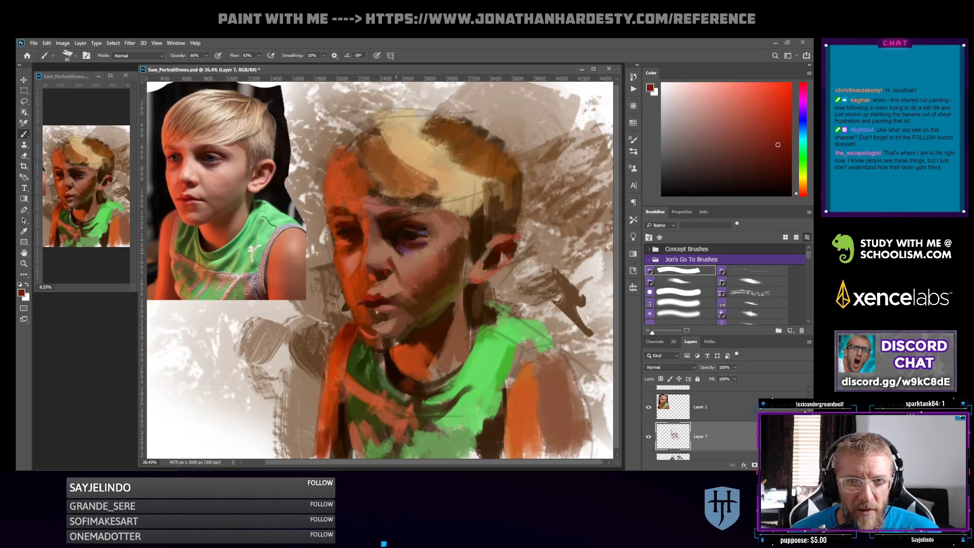
left_click(380, 279, "alt")
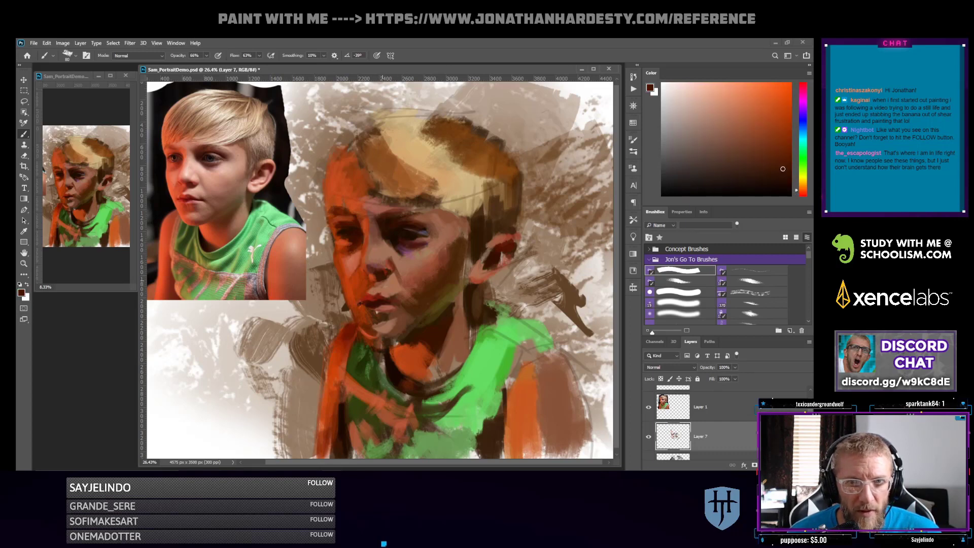
Model the nose tip and side with sampled muted red, orange, red-brown and warm skin tones
left_click(379, 263, "alt")
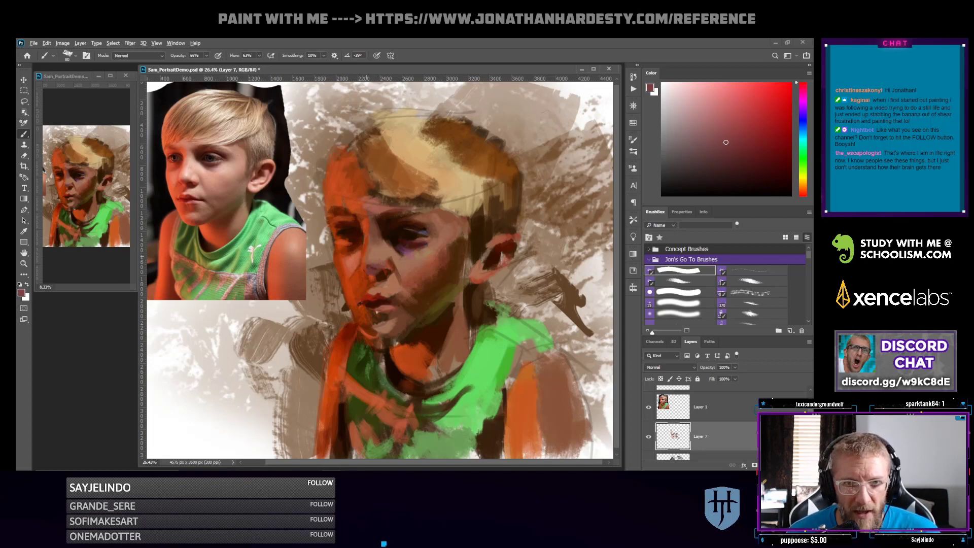
left_click(367, 257, "alt")
left_click(362, 257, "alt")
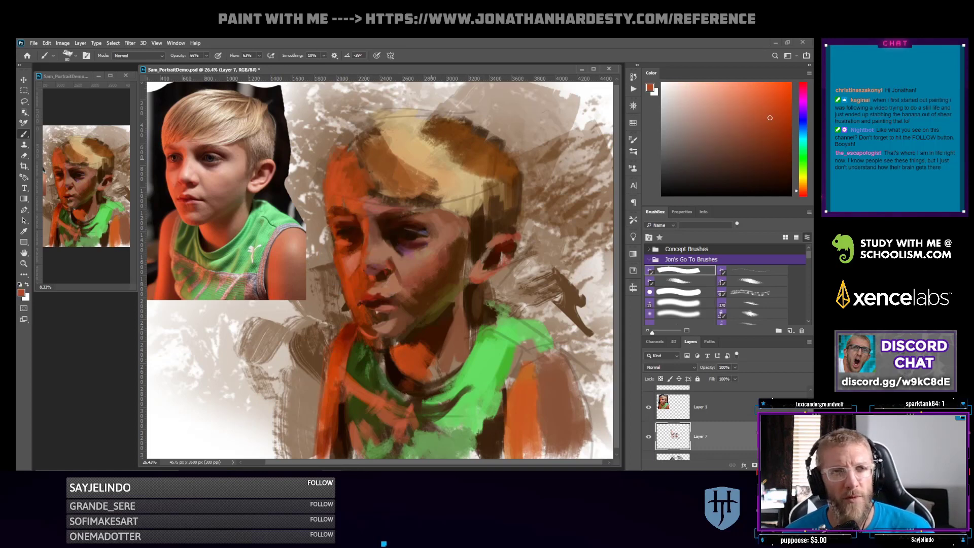
left_click(391, 269, "alt")
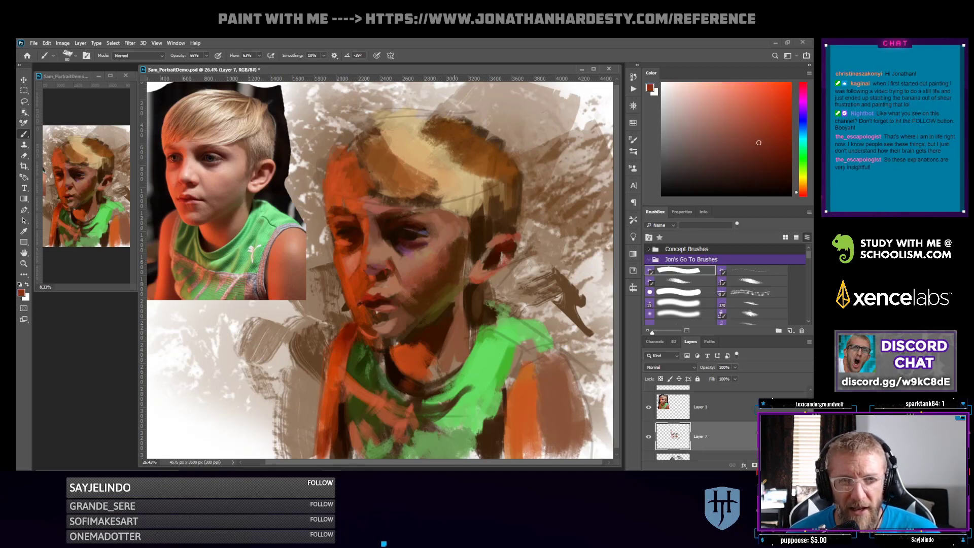
left_click(382, 260, "alt")
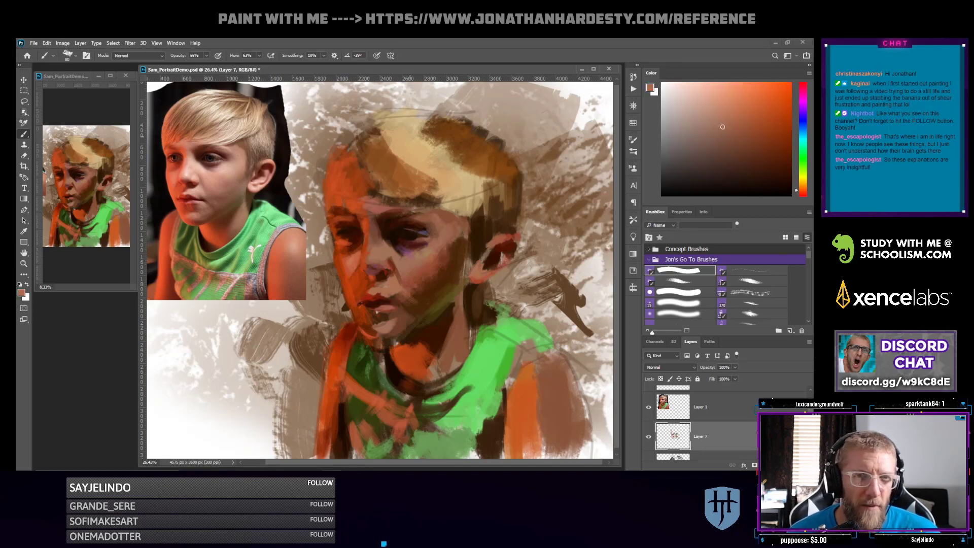
Work the orange-lit cheek up to the outer eye with sampled light salmon and saturated oranges
left_click(351, 262, "alt")
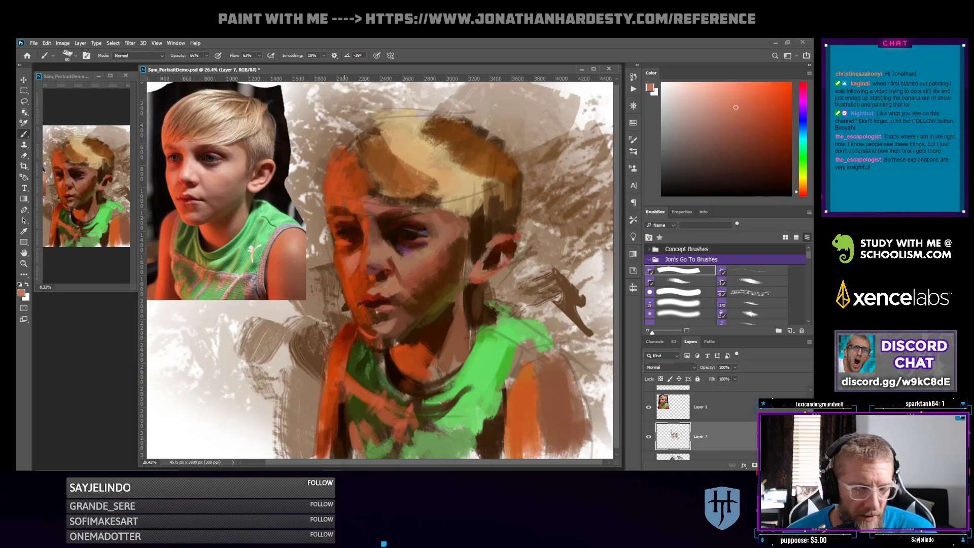
left_click(355, 282, "alt")
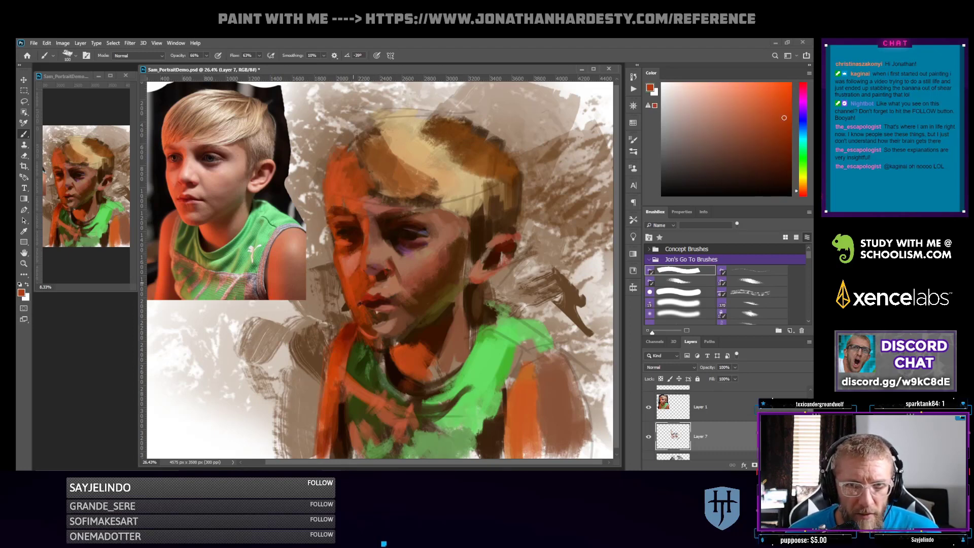
left_click(346, 246, "alt")
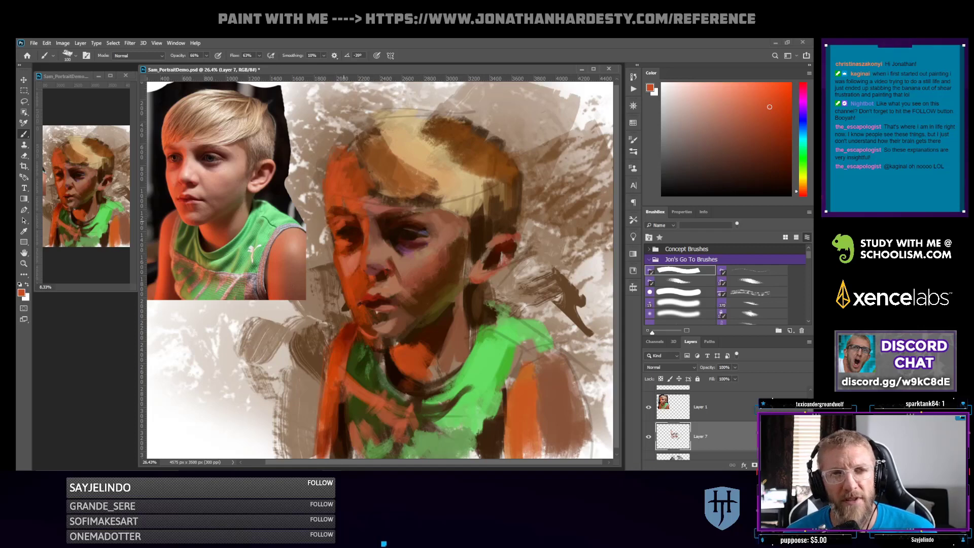
left_click(338, 224, "alt")
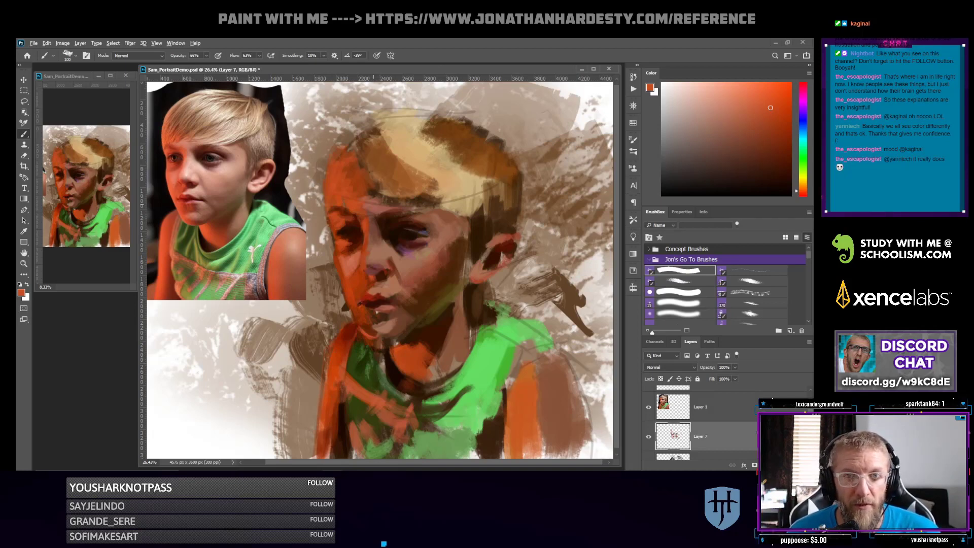
Blend the lower forehead and brow transition with pinkish skin tones, saturated orange and dark brown
left_click(380, 209, "alt")
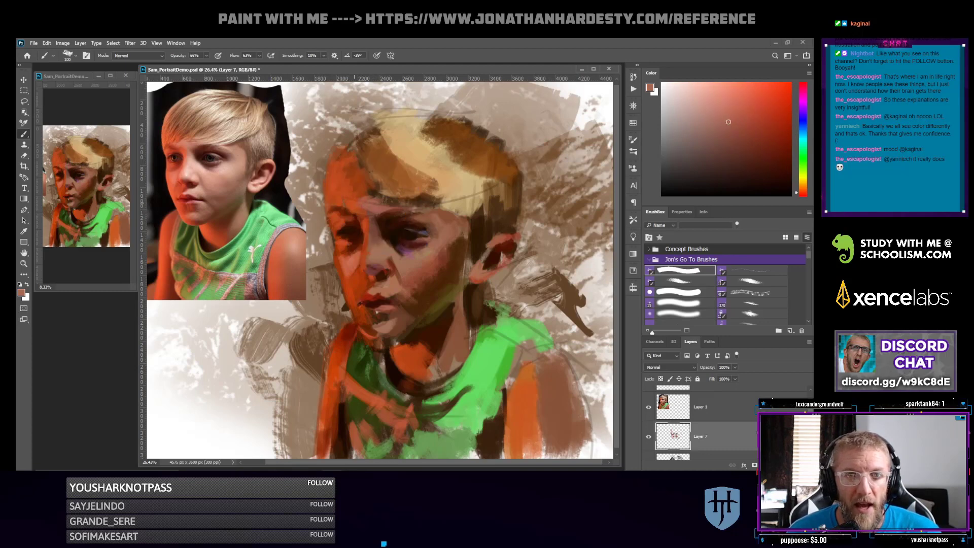
left_click(372, 207, "alt")
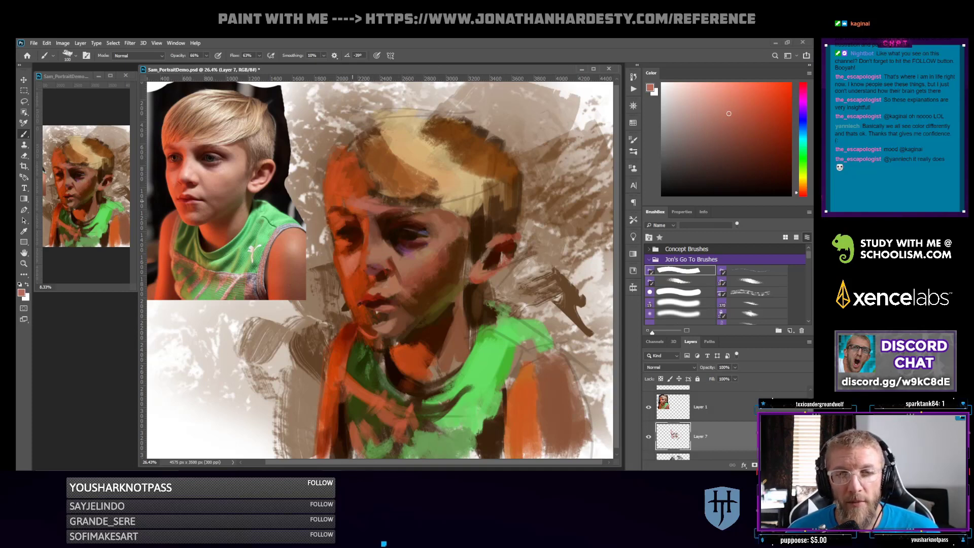
left_click(775, 114)
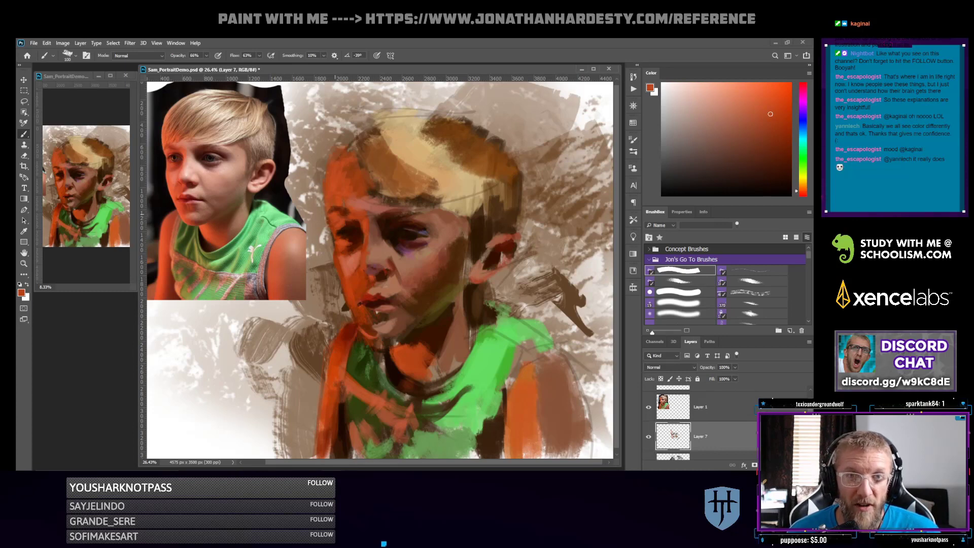
left_click(785, 145)
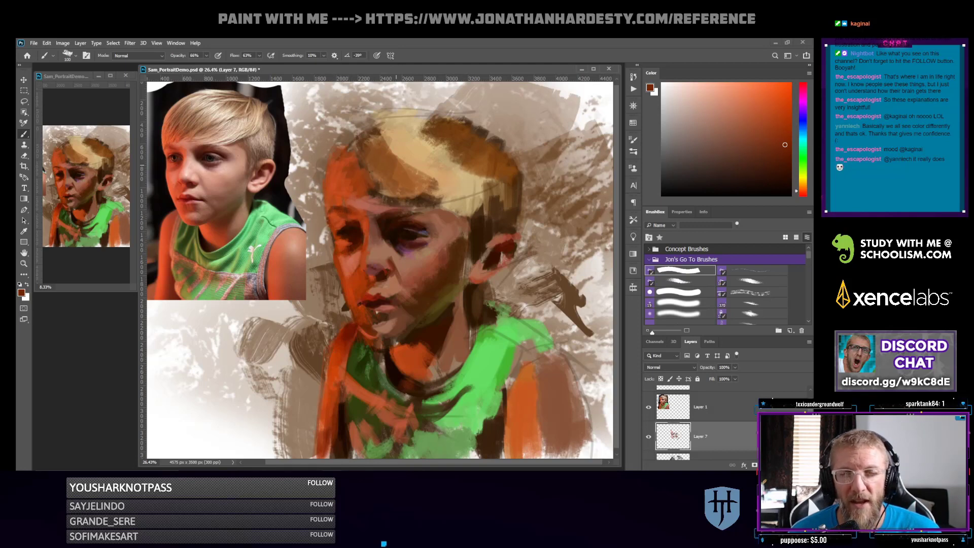
left_click(730, 116)
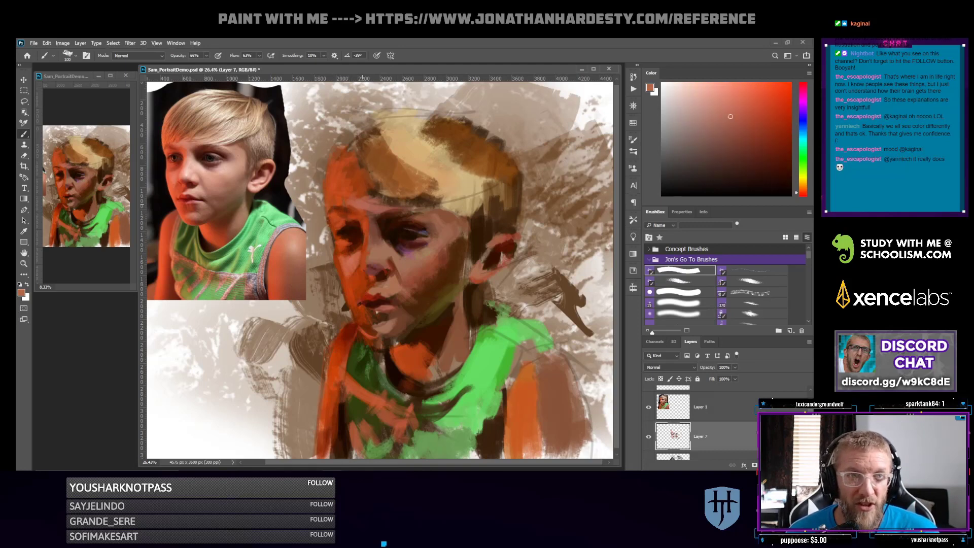
Vary the orange-lit side of the forehead with a sampled lighter orange and a deeper orange
left_click(343, 188, "alt")
left_click(758, 104)
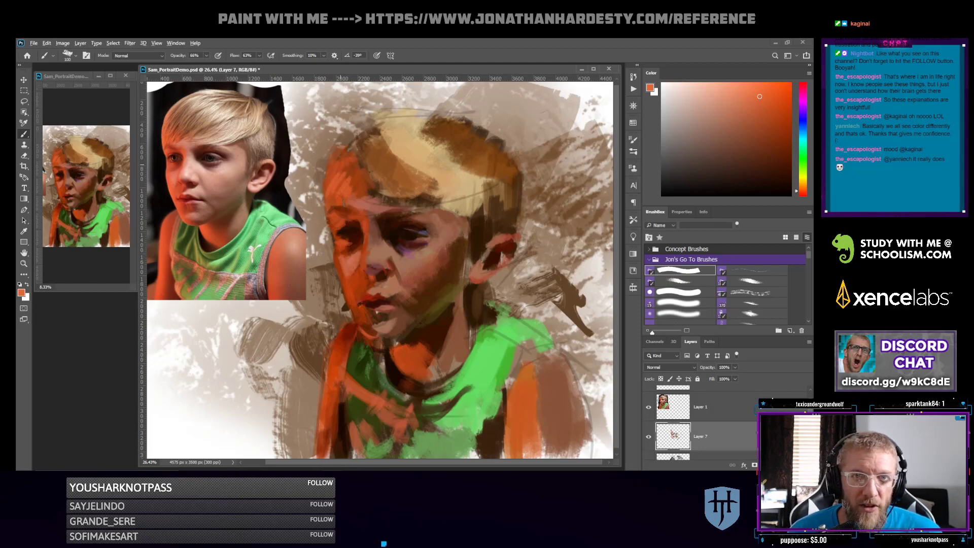
left_click(771, 116)
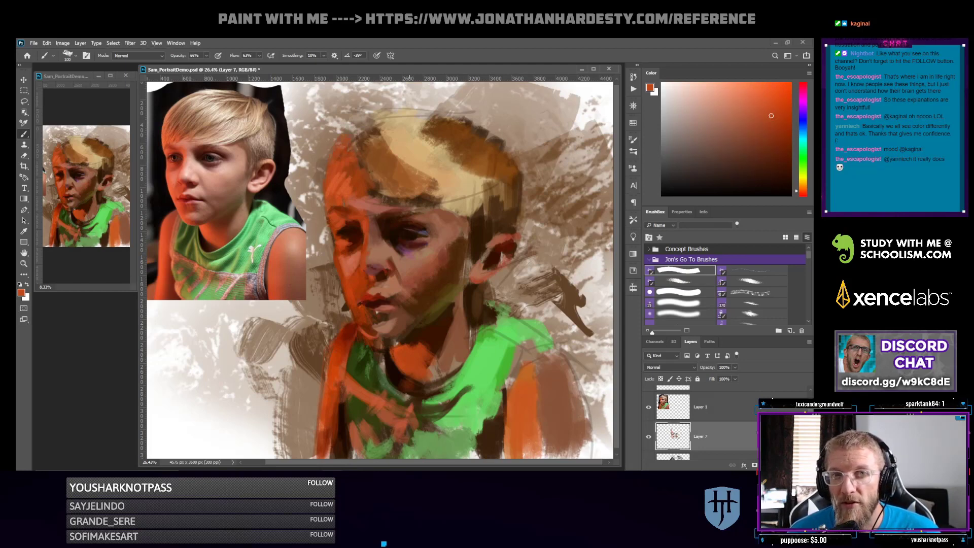
Paint the shadowed fringe above the forehead with a larger brush in dark brown and a lighter golden brown
left_click(749, 150)
key("bracketright")
key("bracketright")
key("bracketright")
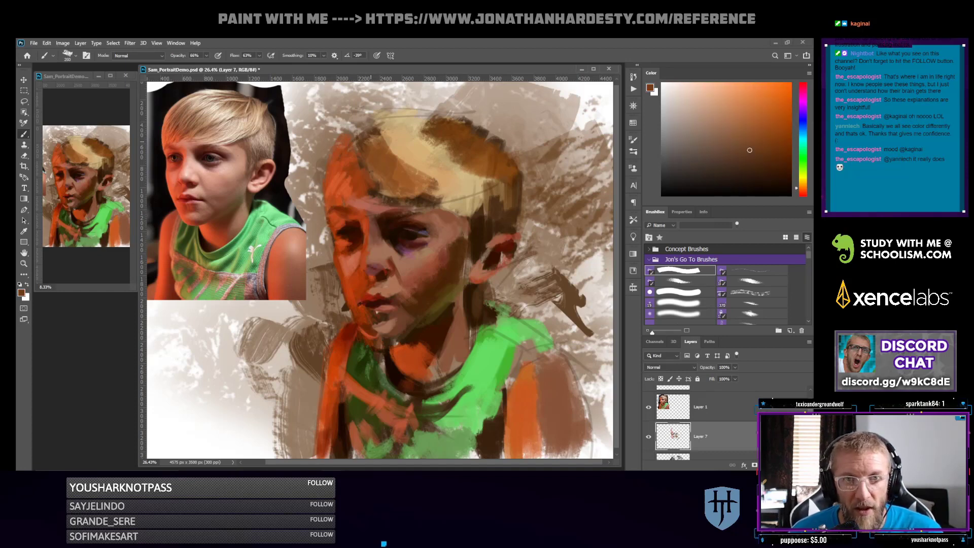
left_click_drag(374, 141, 377, 178)
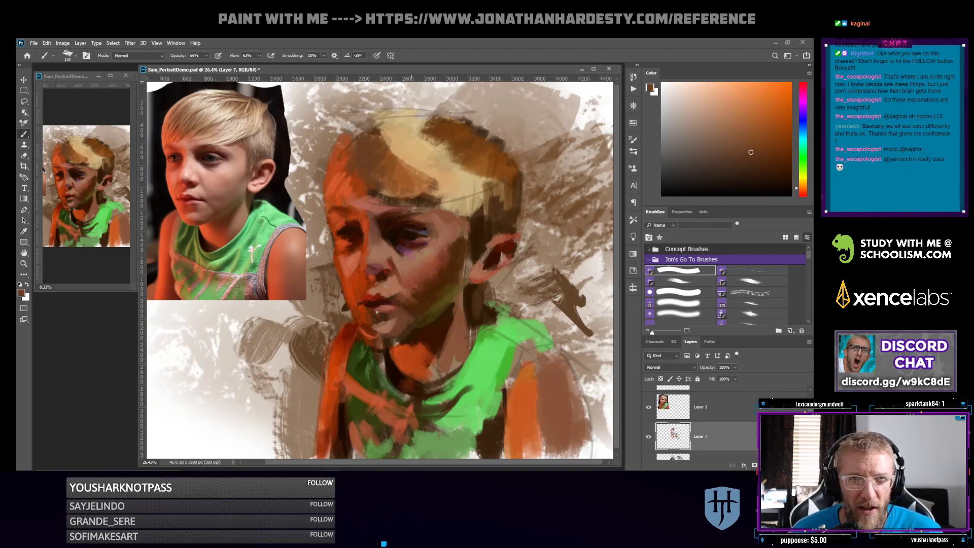
left_click(761, 135)
mouse_move(387, 141)
left_mouse_down()
mouse_move(426, 178)
mouse_move(429, 163)
left_mouse_up()
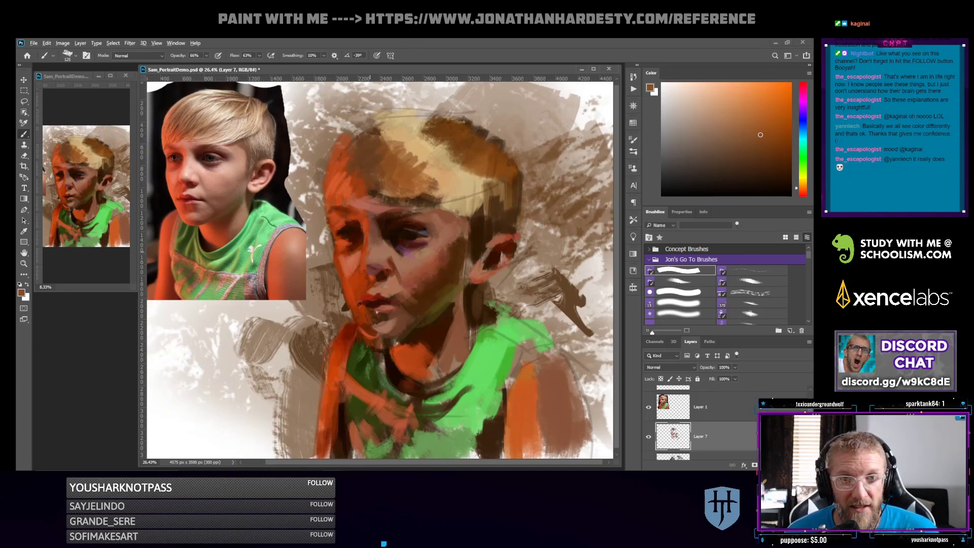
Refine the nose and nostril with muted skin tone, deep red and near-black brown, sampling nearby colors between strokes
left_click(721, 124)
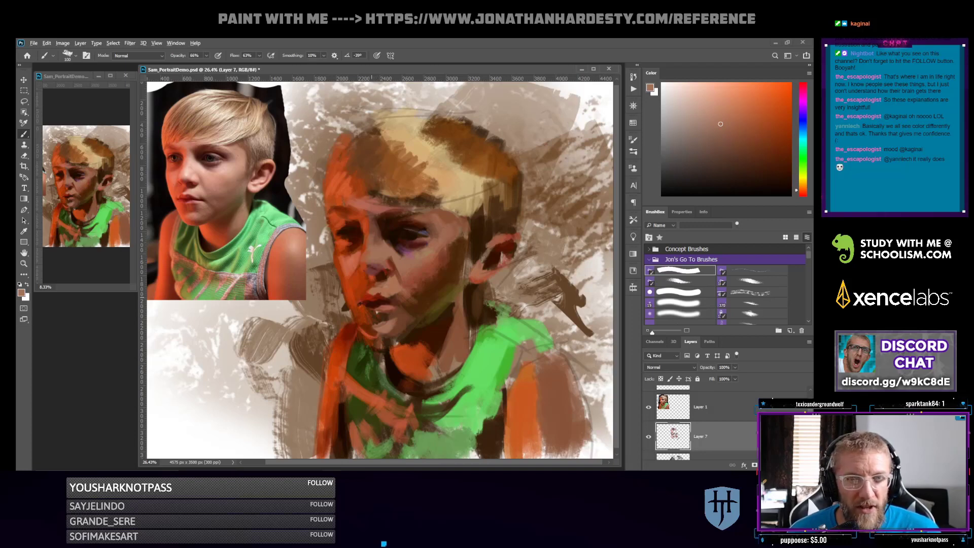
left_click(783, 126)
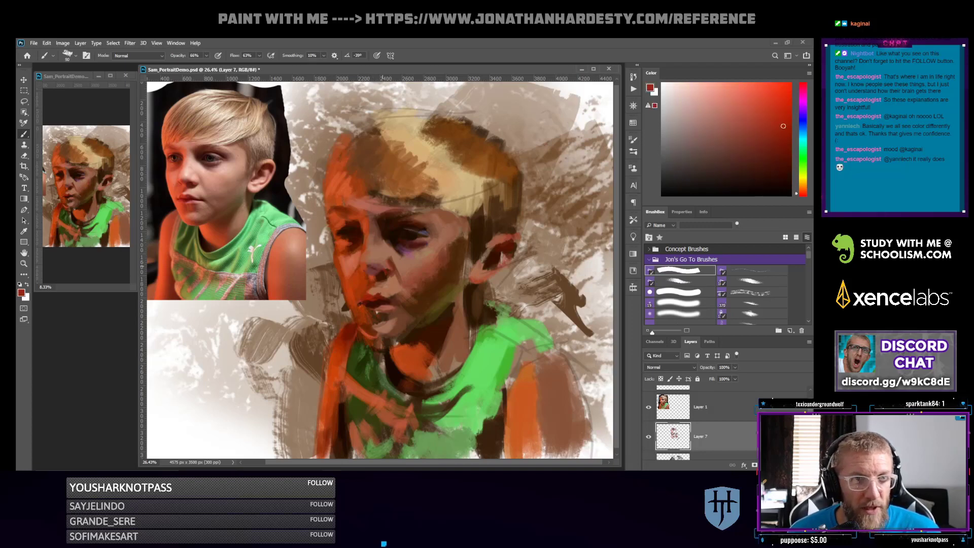
left_click(785, 171)
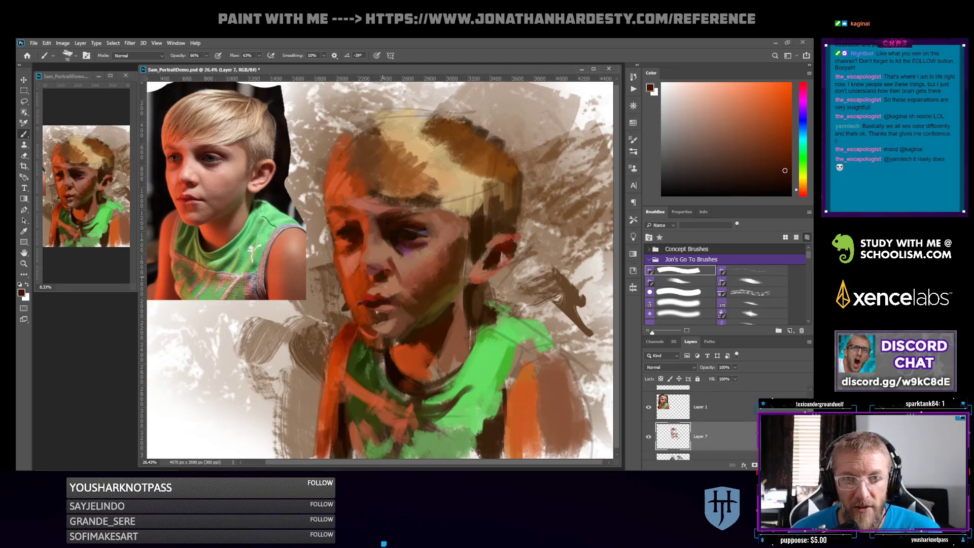
left_click_drag(389, 279, 391, 274)
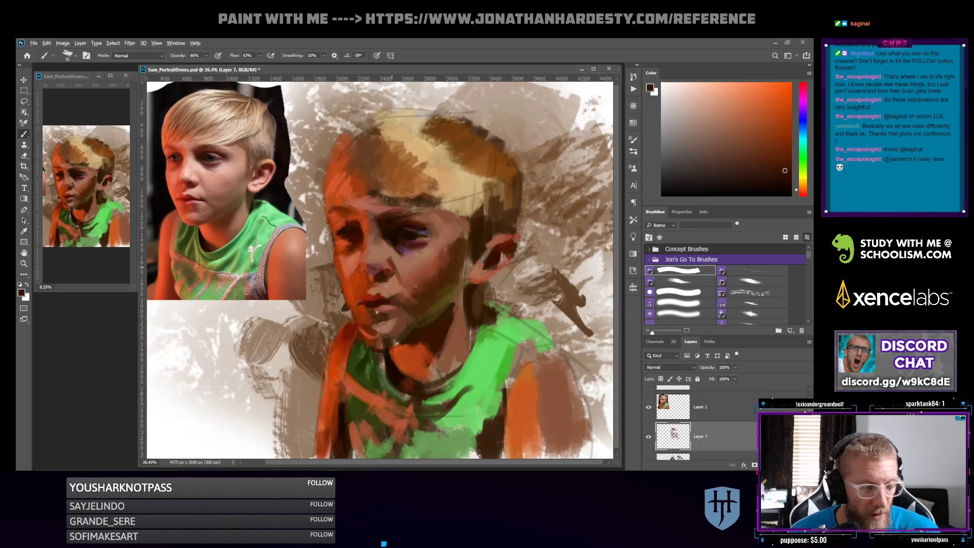
left_click(390, 269, "alt")
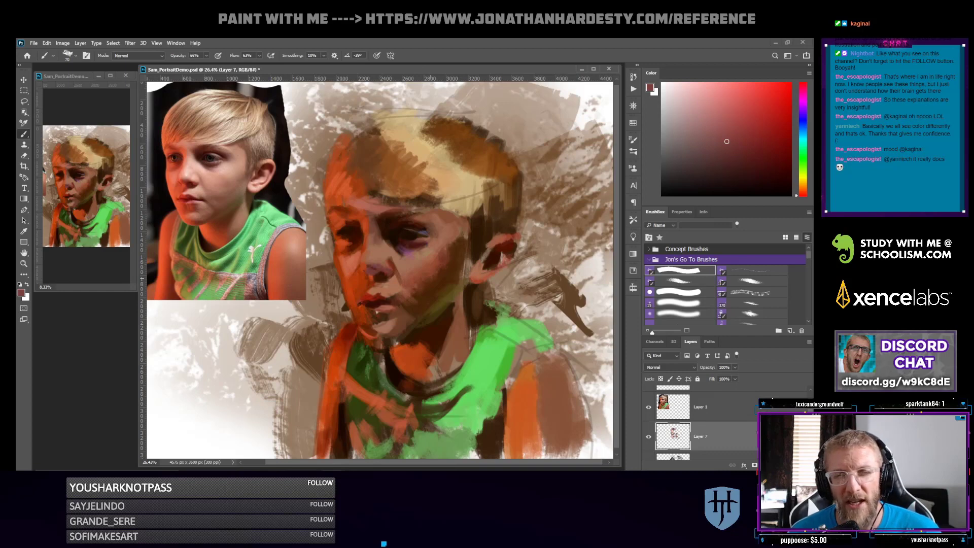
left_click(377, 262, "alt")
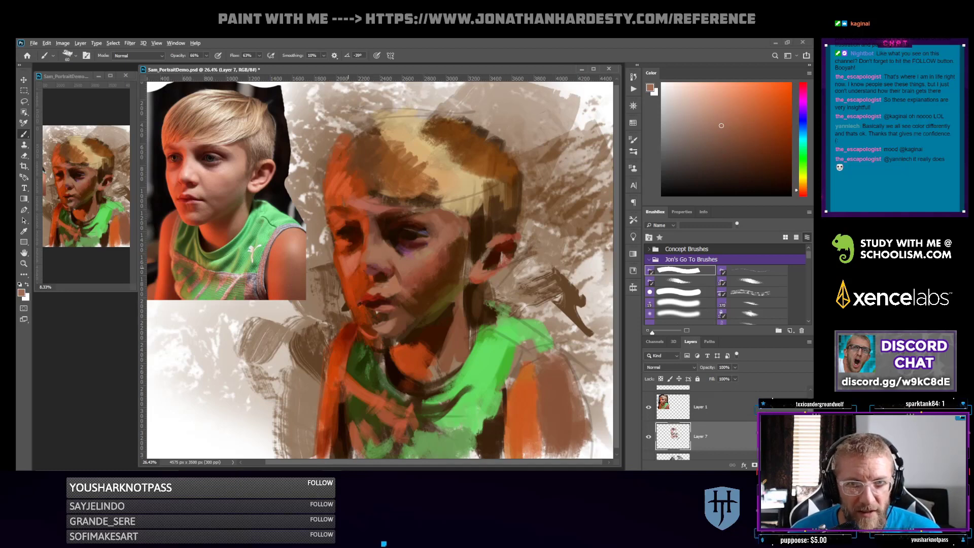
Rework the orange-lit cheek and eye area, alternating sampled light salmon with deeper saturated oranges
left_click(347, 267, "alt")
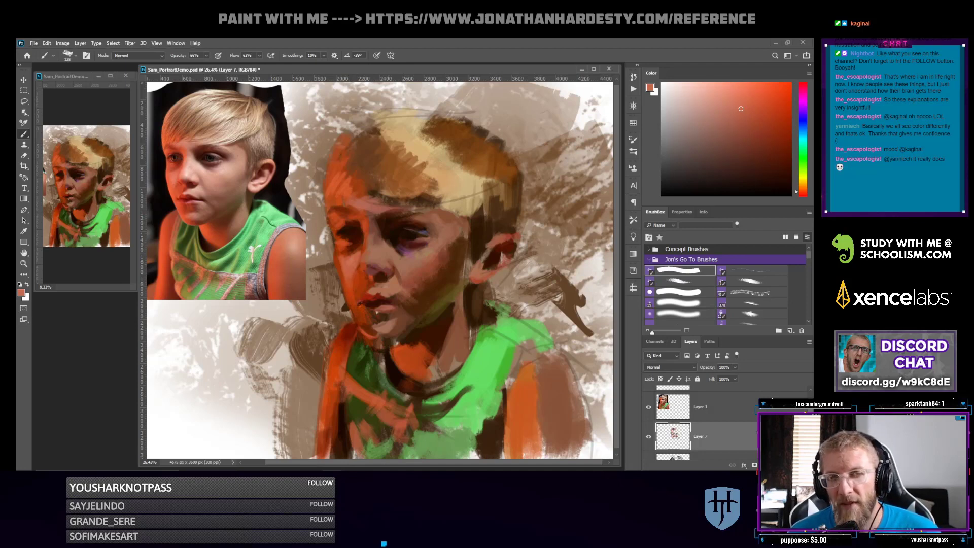
left_click(784, 122)
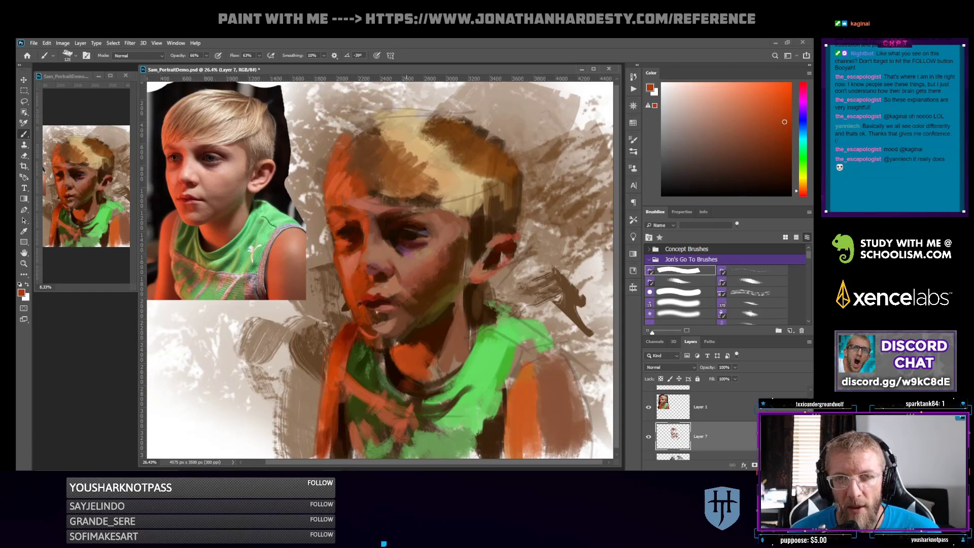
left_click(738, 108)
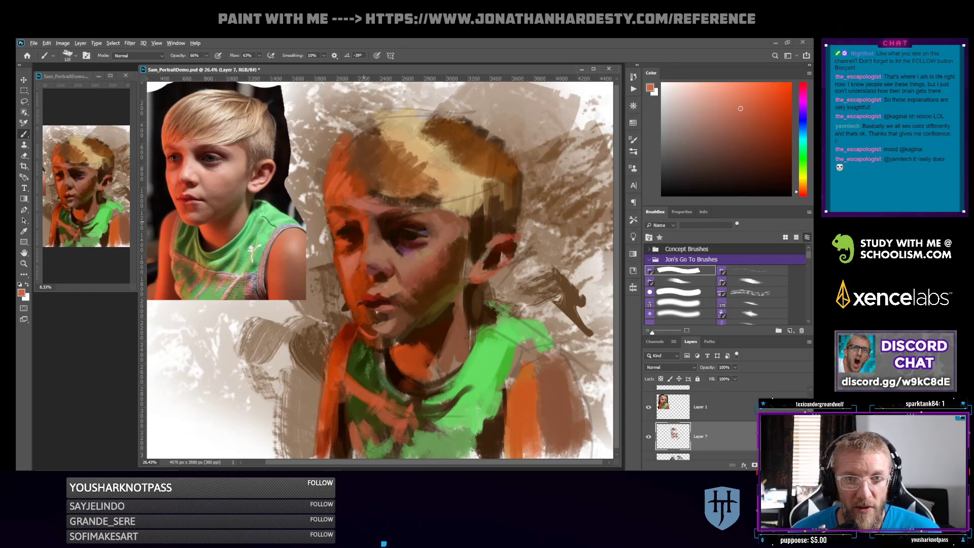
left_click(364, 221, "alt")
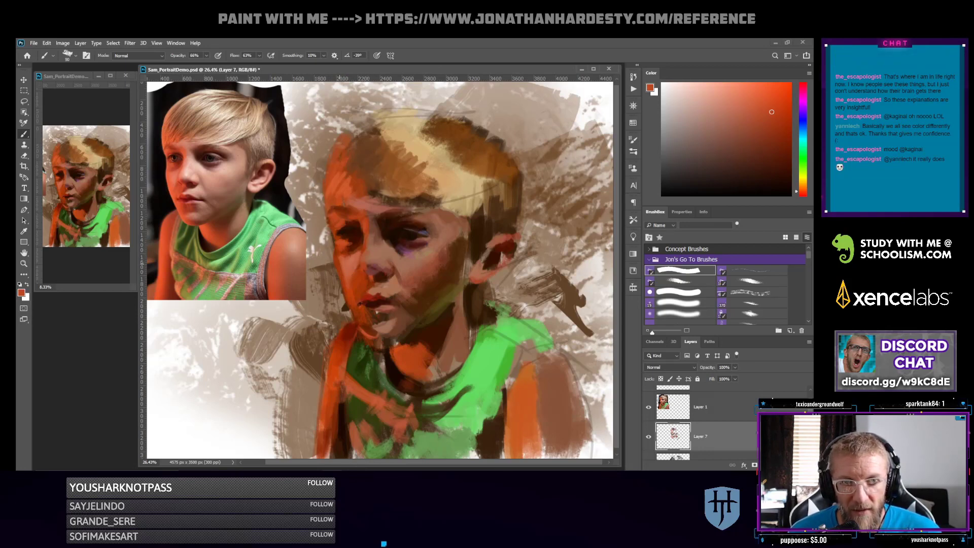
left_click(348, 266, "alt")
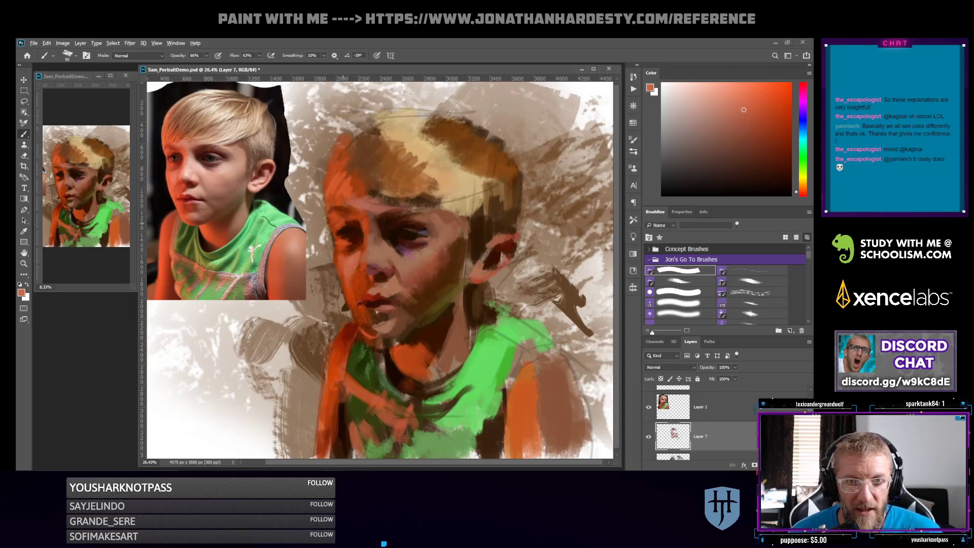
Touch up the orange-lit side of the face with sampled orange, dark brown and deep red-orange, and undo the circle stroke on the background
left_click(344, 207, "alt")
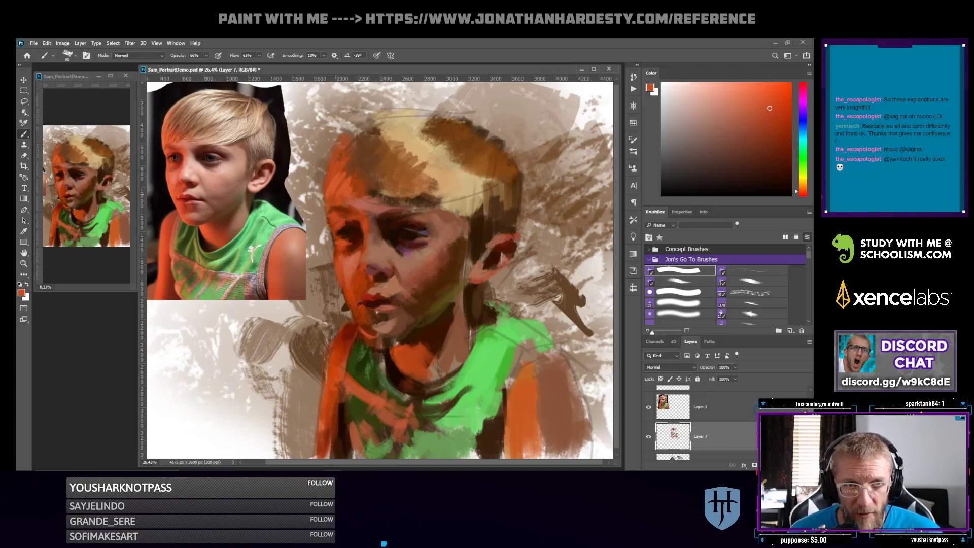
left_click(332, 237, "alt")
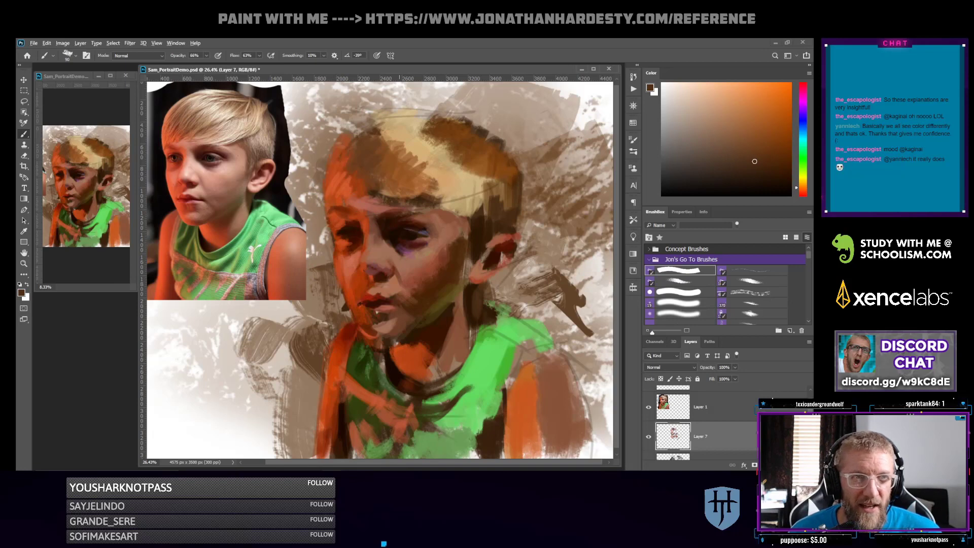
left_click(366, 247, "alt")
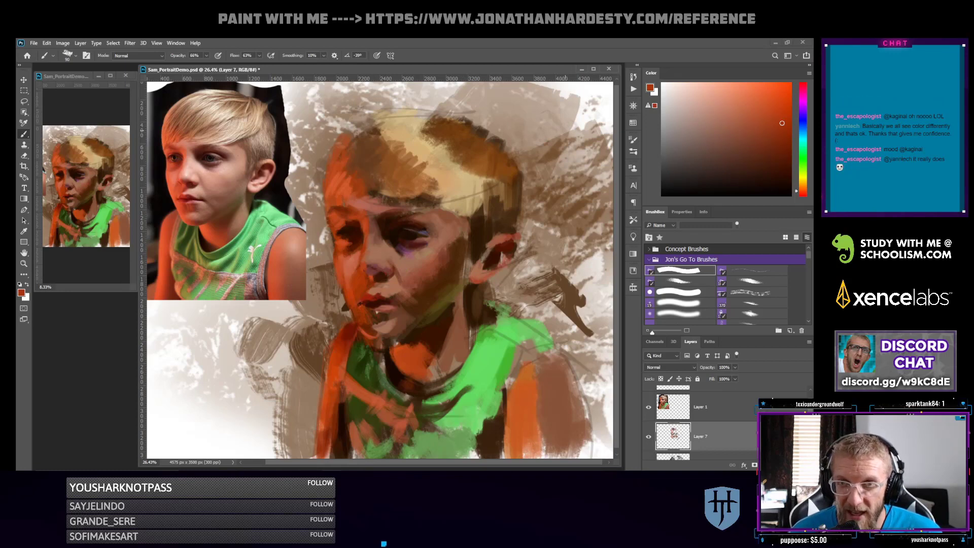
mouse_move(572, 111)
left_mouse_down()
mouse_move(539, 102)
mouse_move(527, 194)
mouse_move(541, 94)
left_mouse_up()
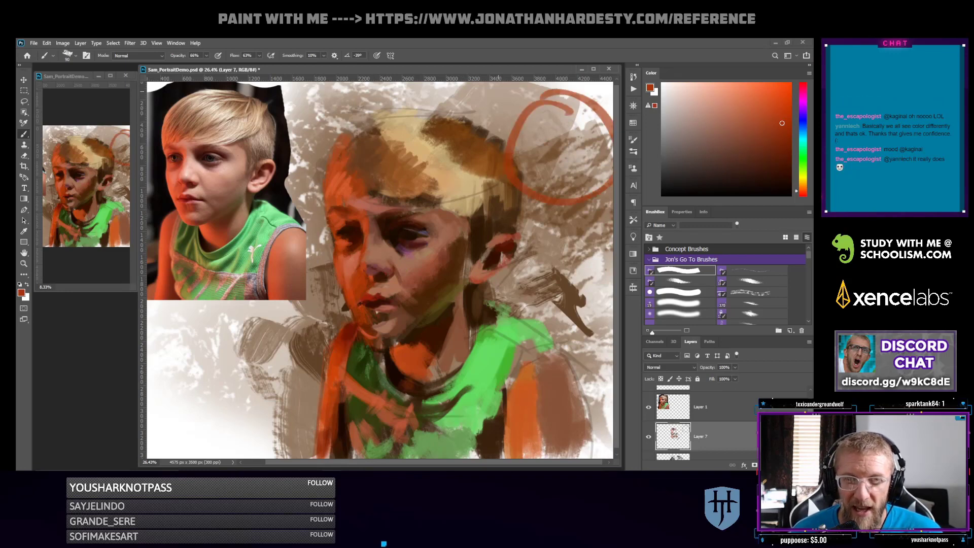
key("ctrl+z")
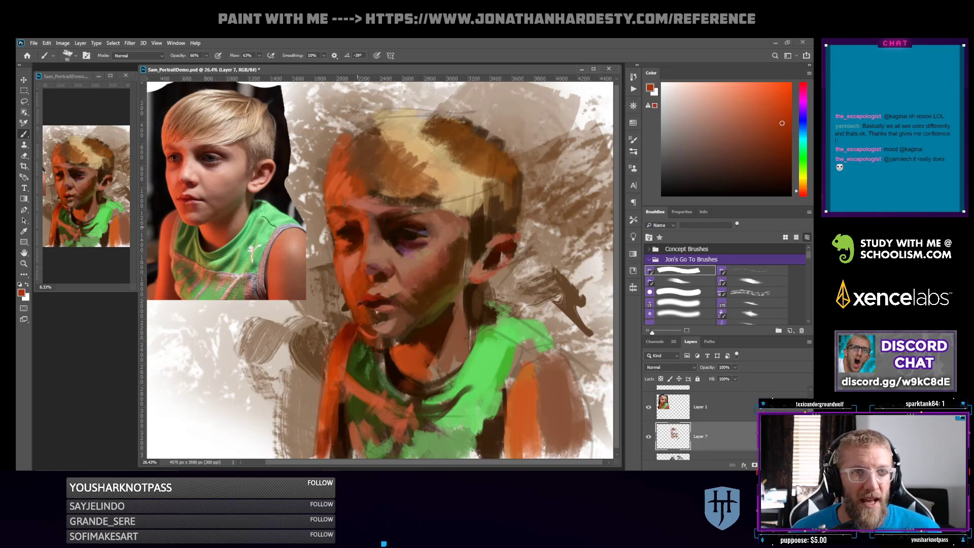
Define the lips with sampled dark brown, saturated red and deep red, alternating colors picked around the mouth
left_click(379, 279, "alt")
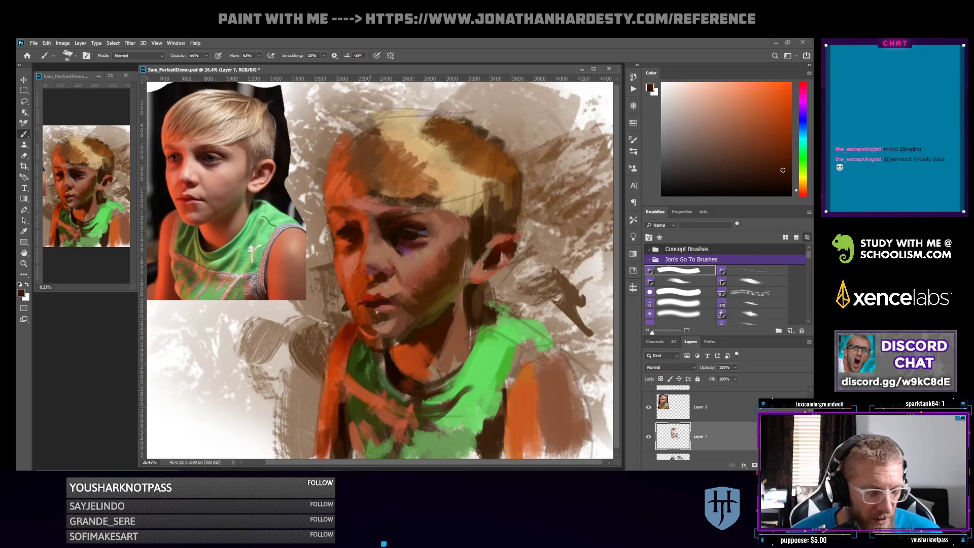
left_click(368, 294, "alt")
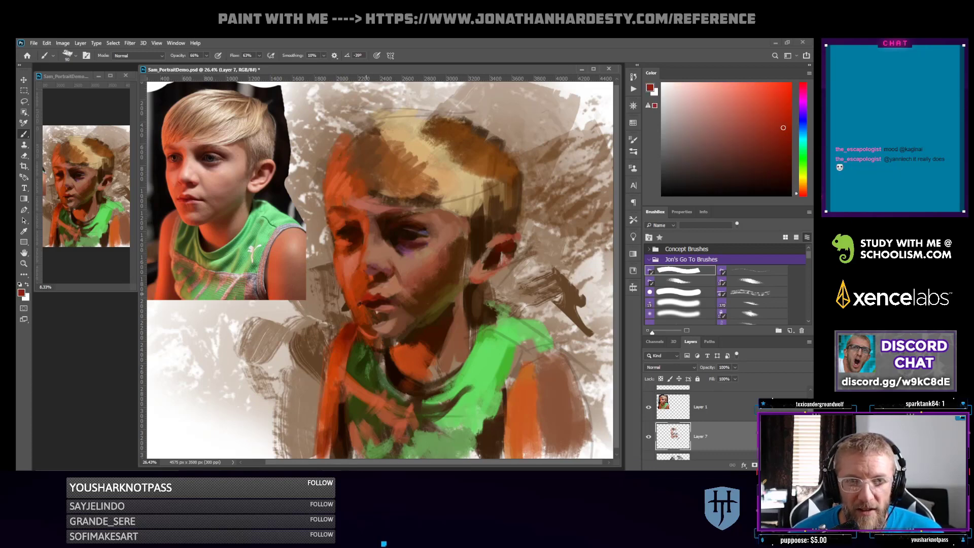
left_click(379, 295, "alt")
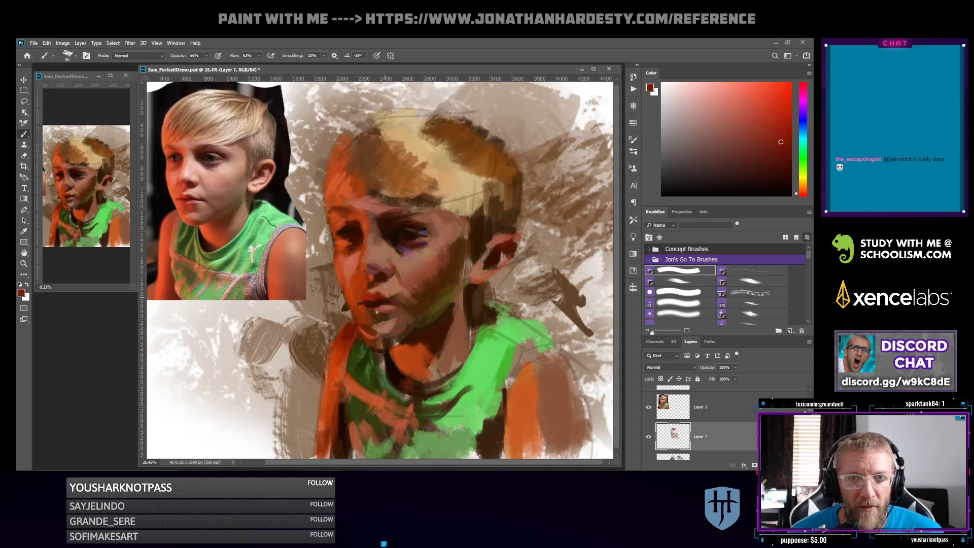
left_click(365, 303, "alt")
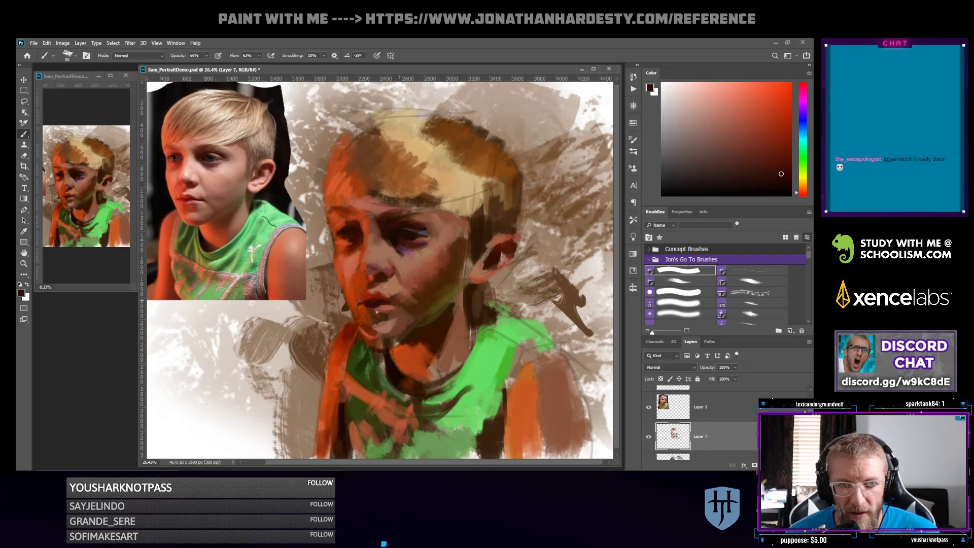
left_click(396, 303, "alt")
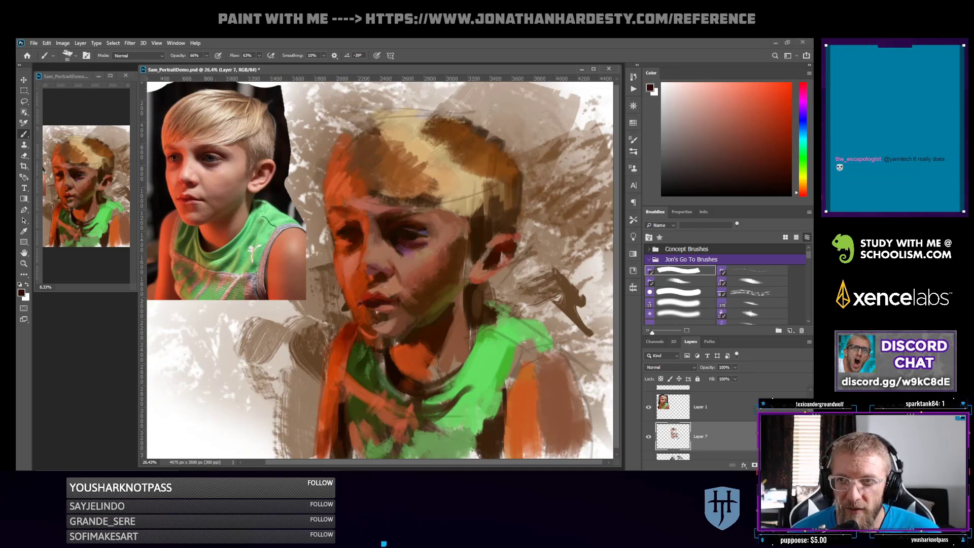
Strengthen the mouth line and its orange-lit corner with near-black brown and burnt orange, adjusting the brush size between strokes
key("bracketleft")
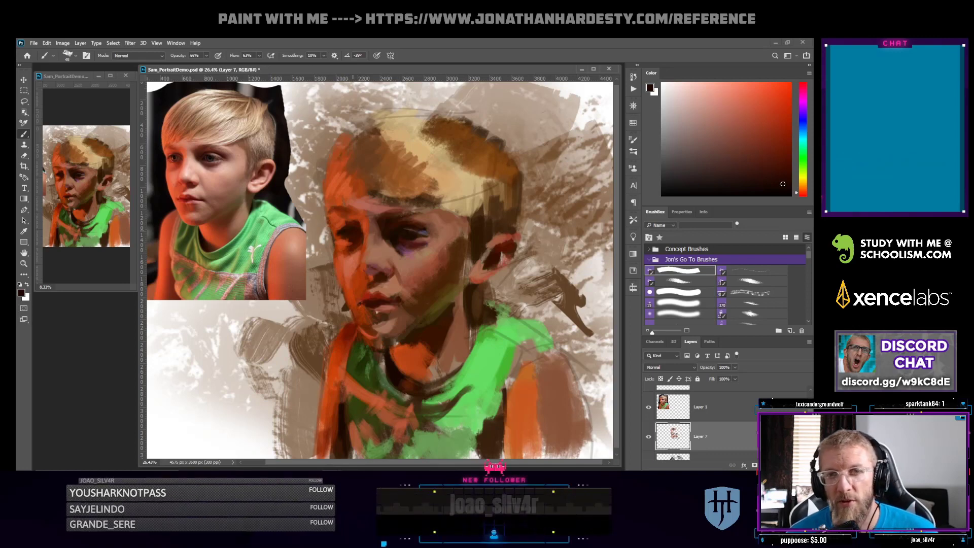
key("bracketright")
key("bracketright")
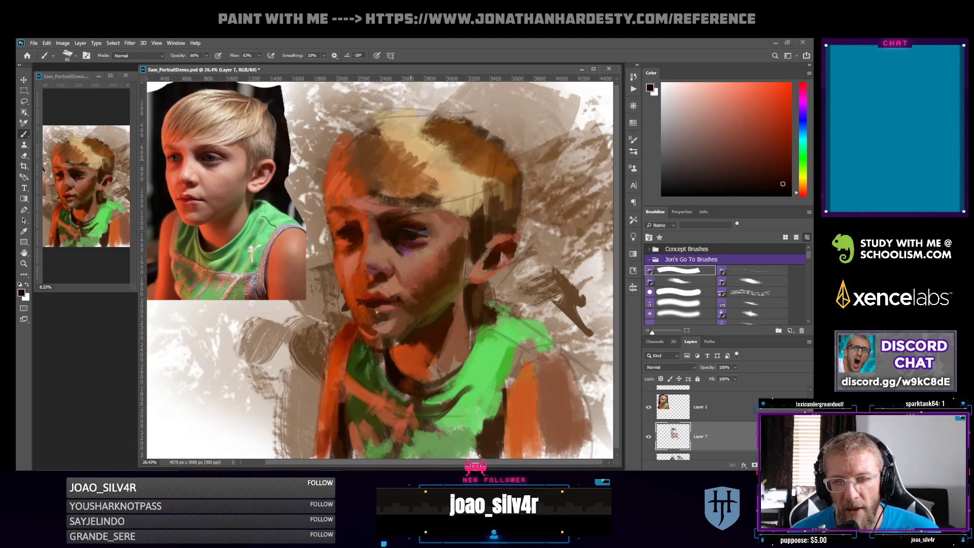
left_click(361, 306, "alt")
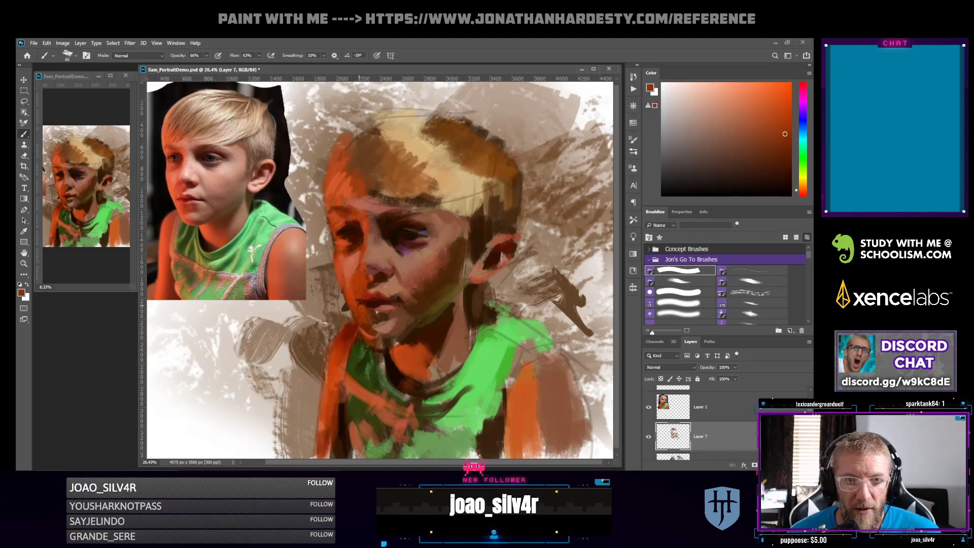
left_click(379, 302, "alt")
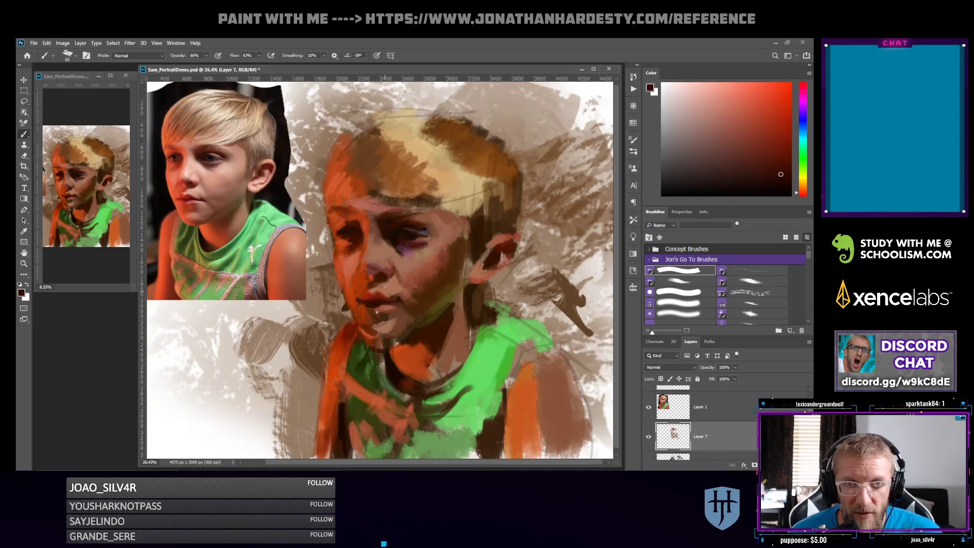
Mix a lighter salmon pink from the skin above the upper lip, and shift the cheek's sampled orange to a deeper red for the mouth
left_click(377, 289, "alt")
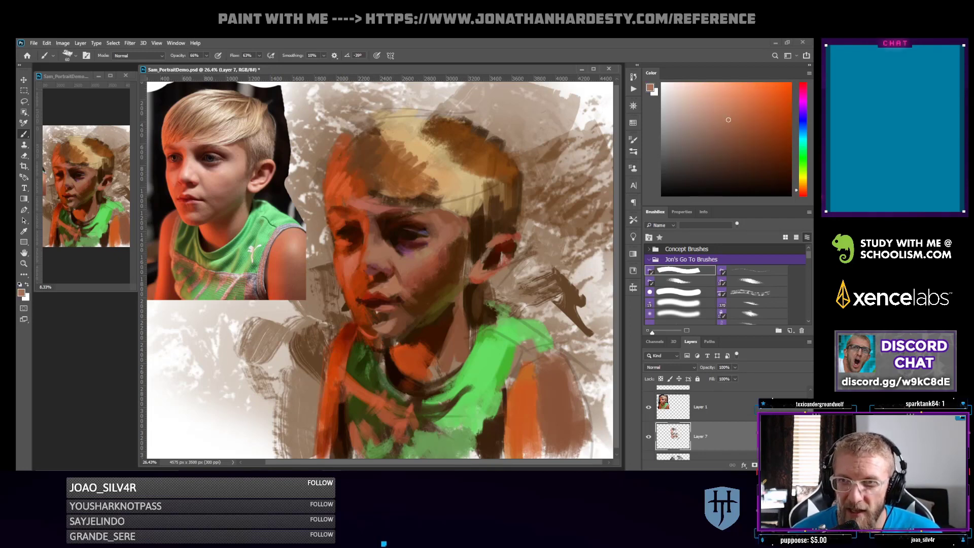
left_click_drag(728, 120, 709, 101)
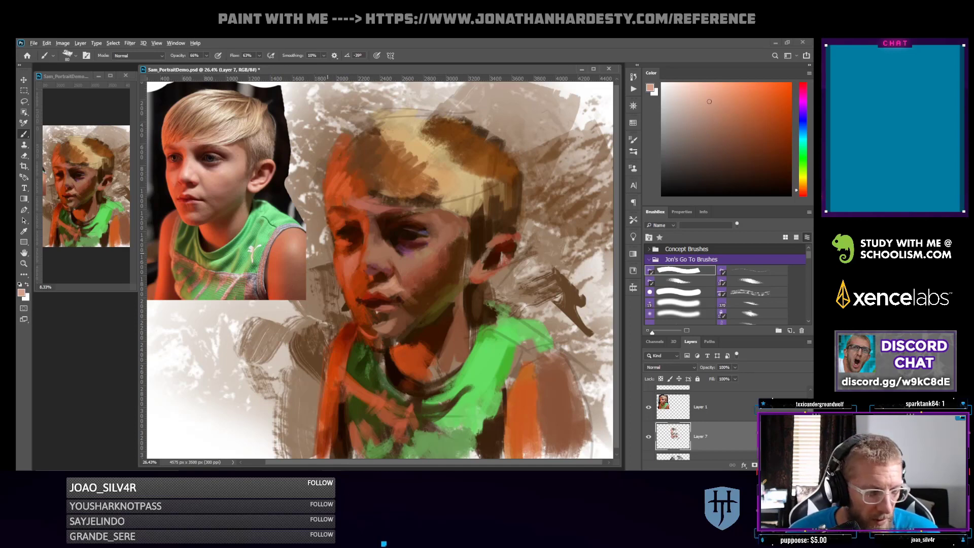
left_click(360, 261, "alt")
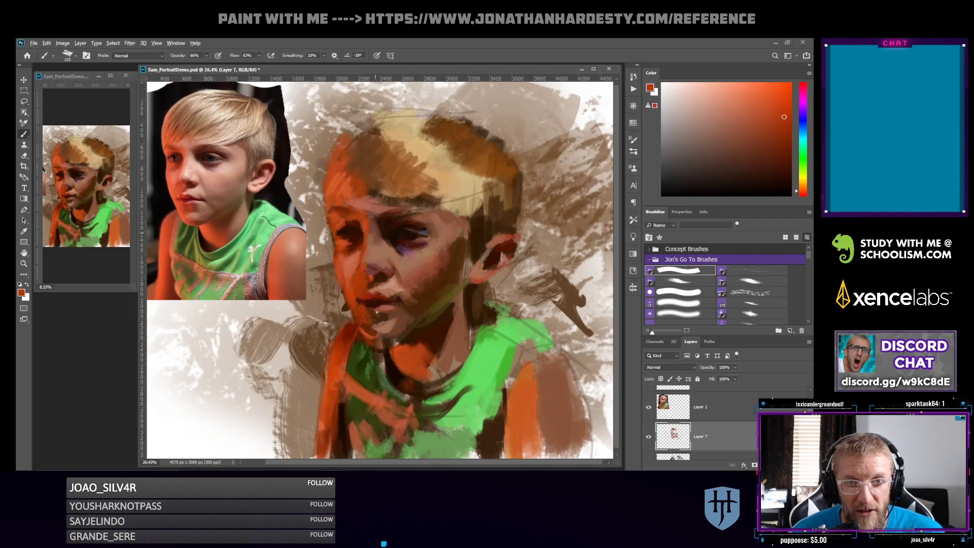
left_click(783, 117)
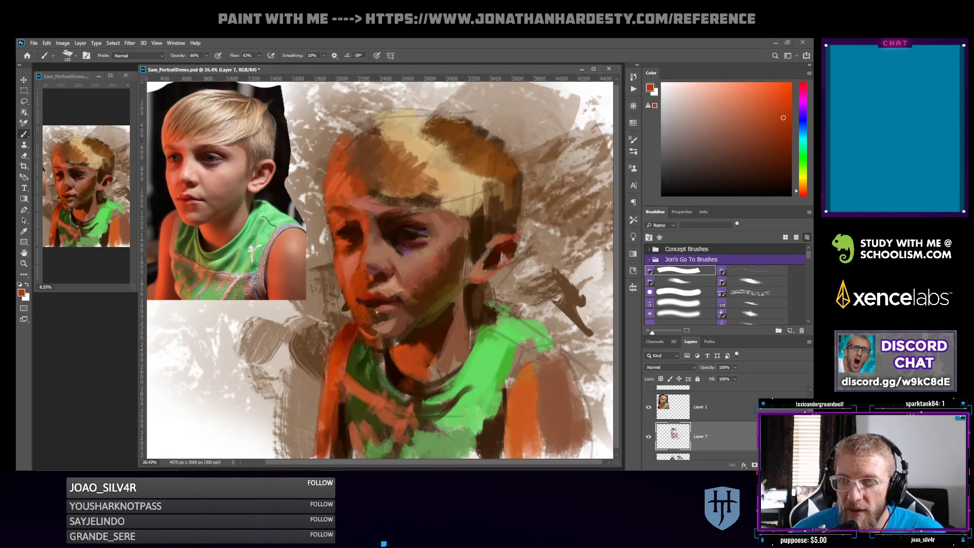
left_click_drag(803, 191, 802, 193)
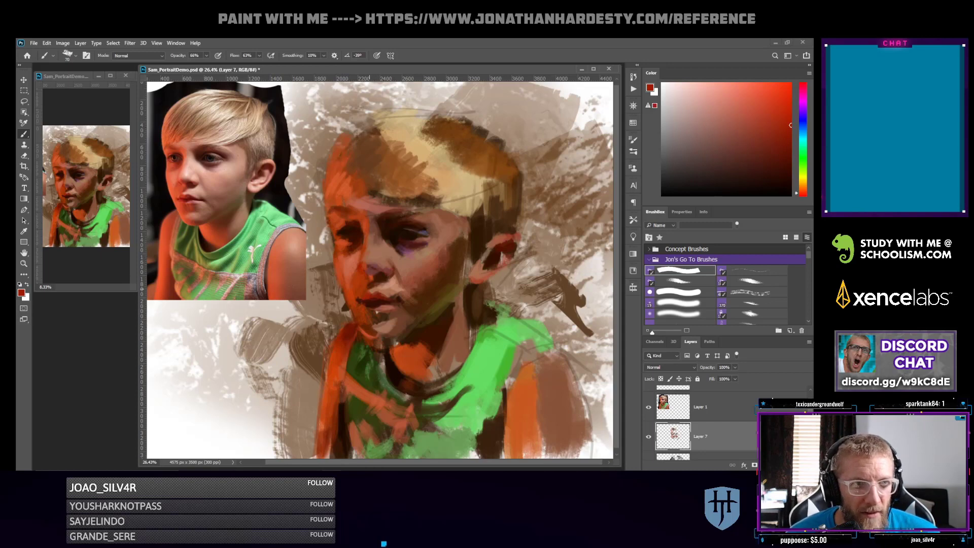
Rework the shape of the lips with sampled dark red-brown, bright red and deep maroon, blending the mouth line into the upper lip
left_click(374, 302, "alt")
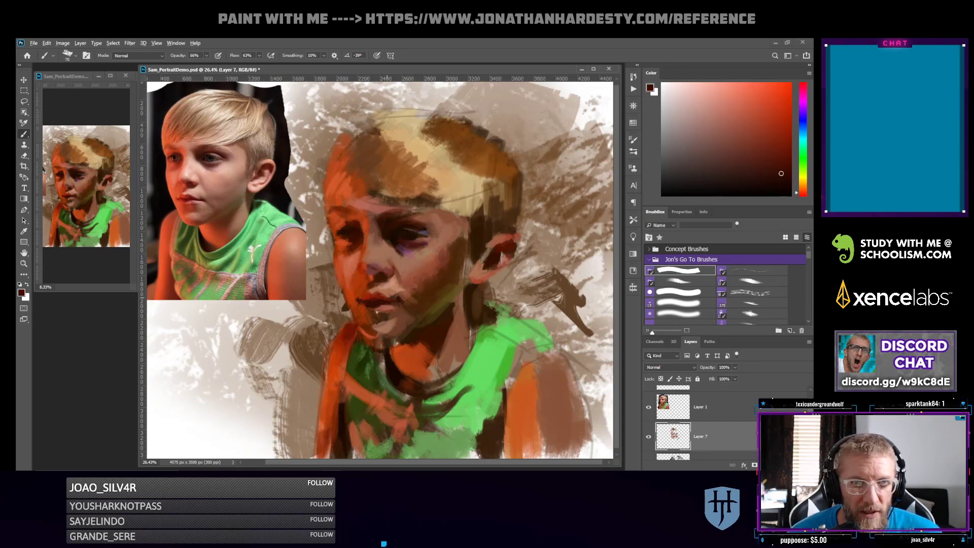
left_click(375, 296, "alt")
left_click(370, 303, "alt")
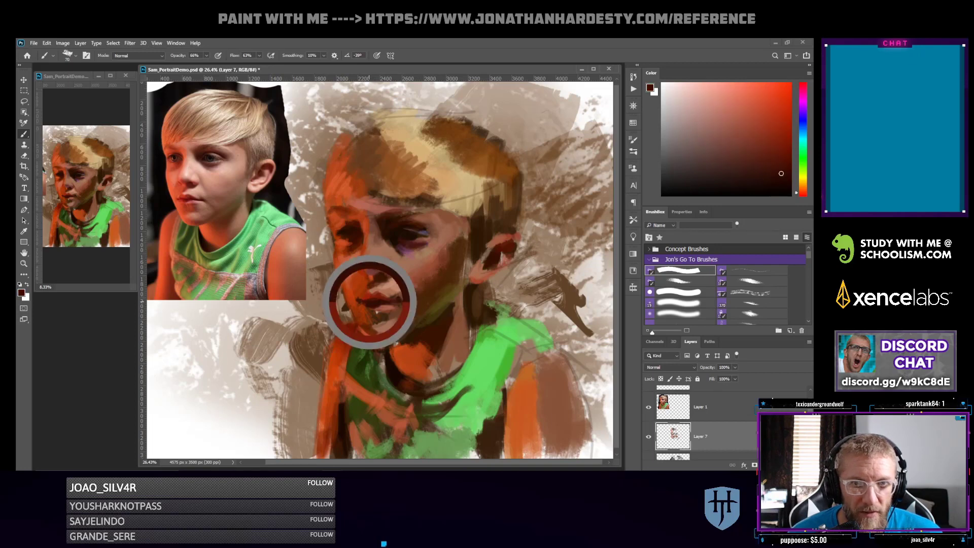
left_click(367, 298, "alt")
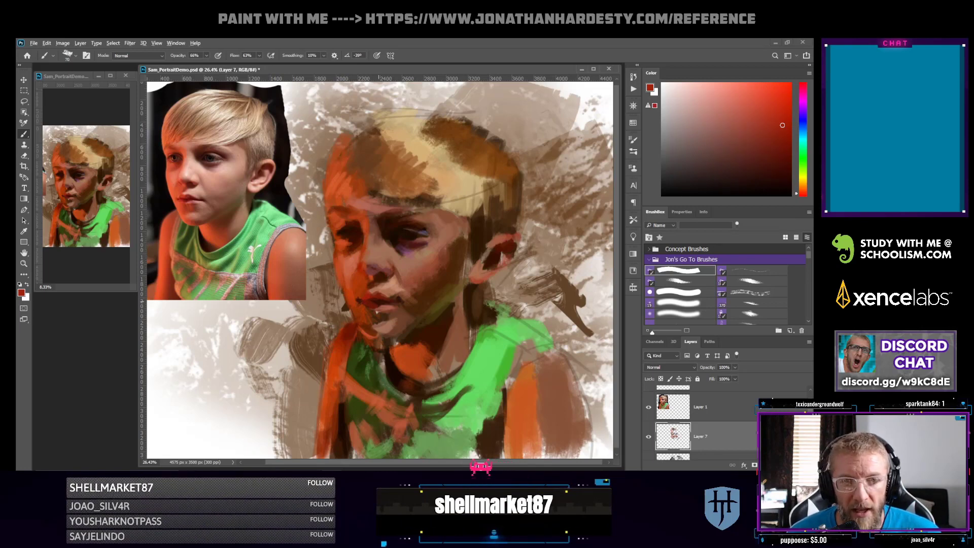
left_click(378, 303, "alt")
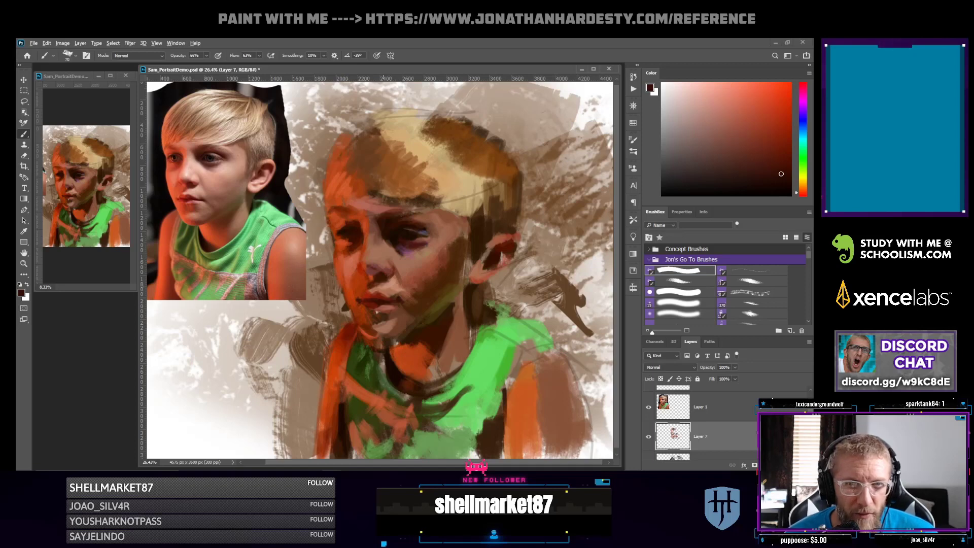
left_click(380, 306, "alt")
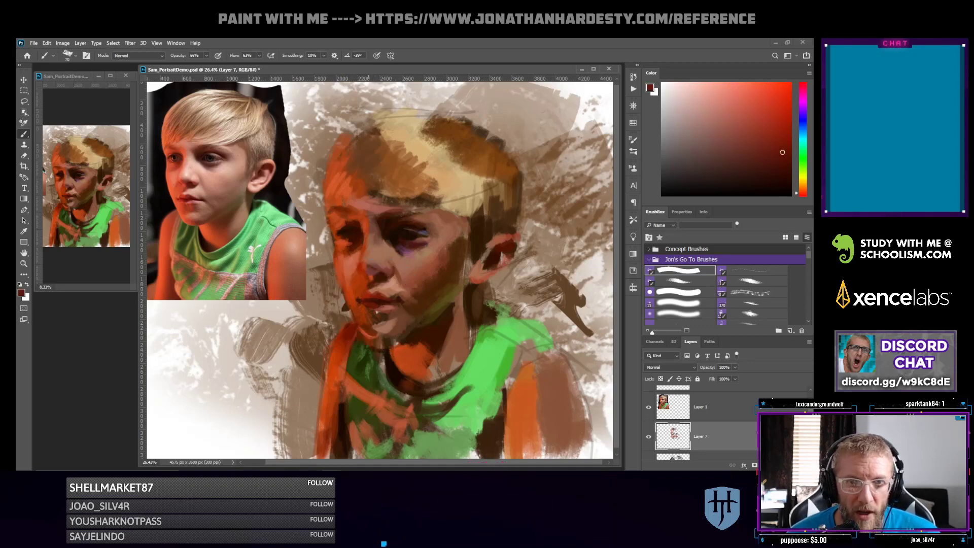
Touch up the facial shadows with sampled reddish brown and burnt orange, and a very dark brown
left_click(377, 196, "alt")
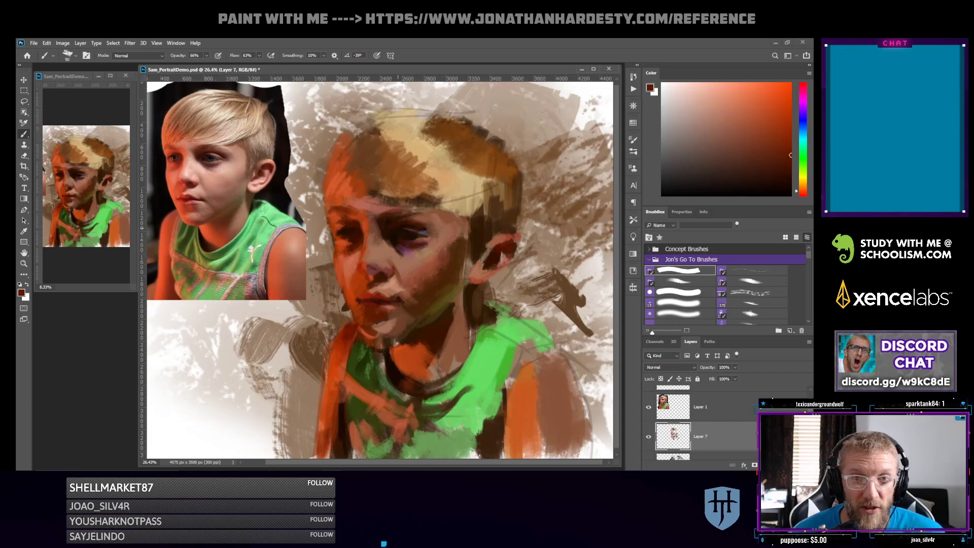
left_click(370, 297, "alt")
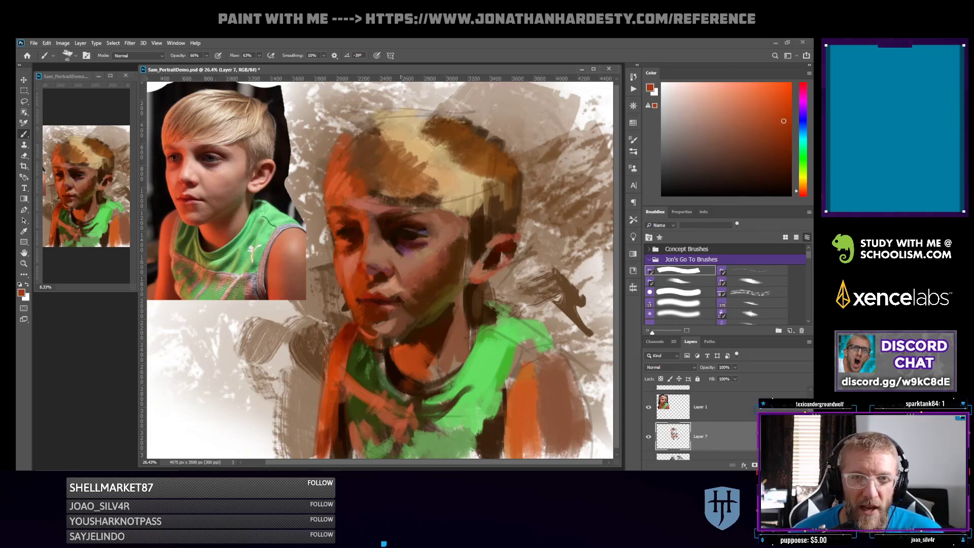
left_click(785, 170)
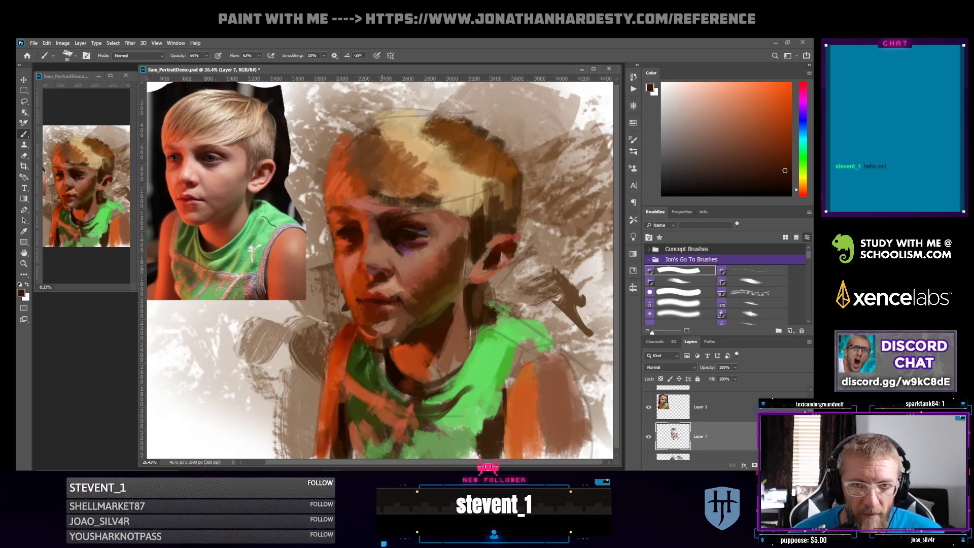
Model the lower lip and chin with sampled skin tone, lighter salmon, warm peach and muted brown
left_click(392, 319, "alt")
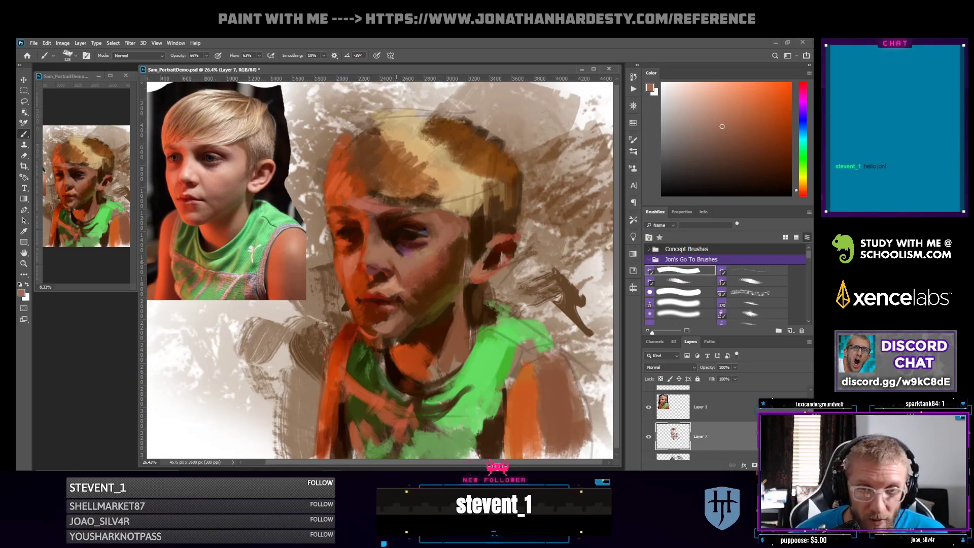
left_click(714, 106)
left_click(727, 91)
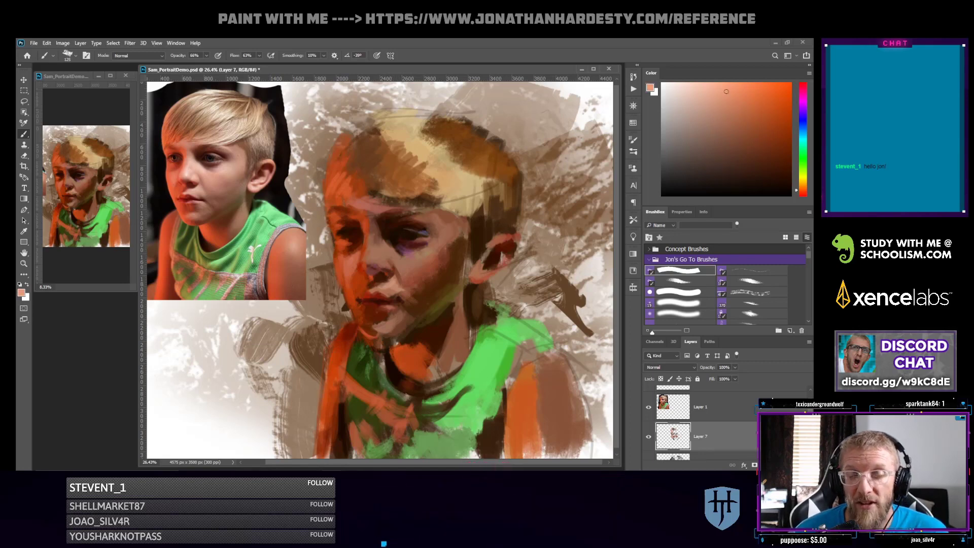
left_click(733, 105)
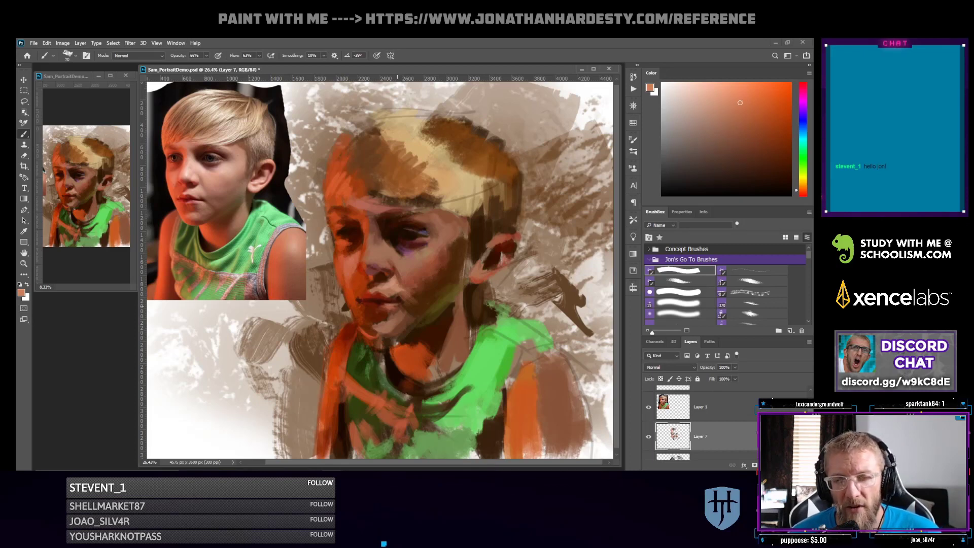
left_click(729, 120)
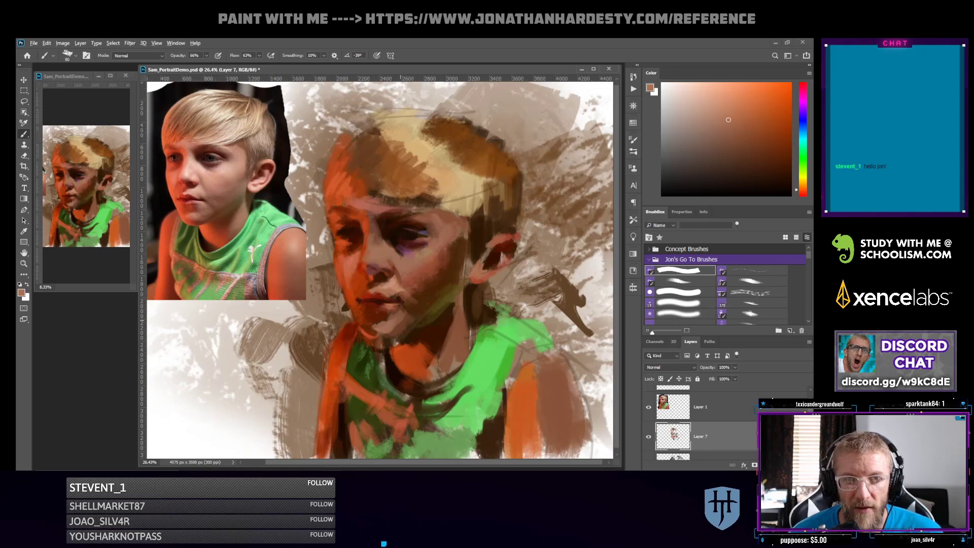
left_click(401, 322, "alt")
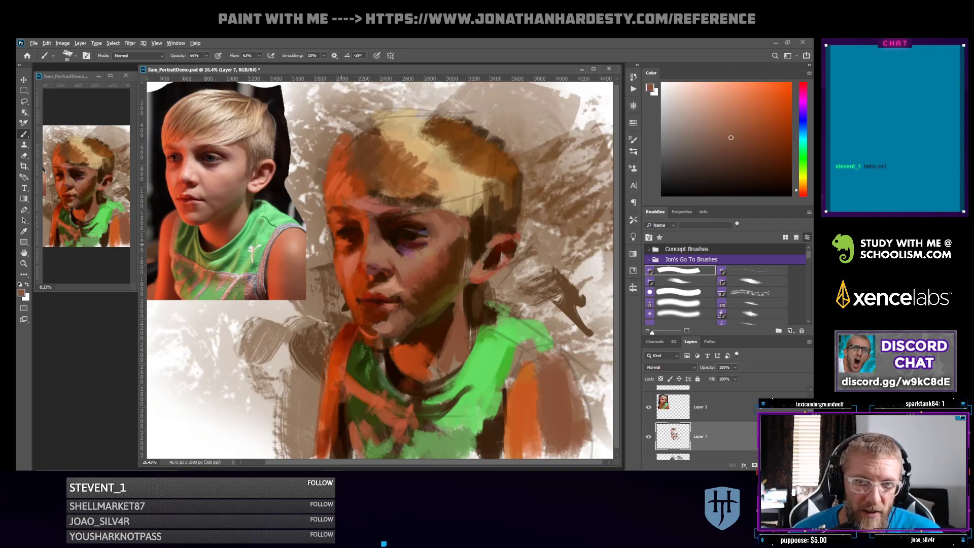
Refine the orange-lit chin and jaw edge against the collar with sampled bright orange and dark olive green
left_click(364, 317, "alt")
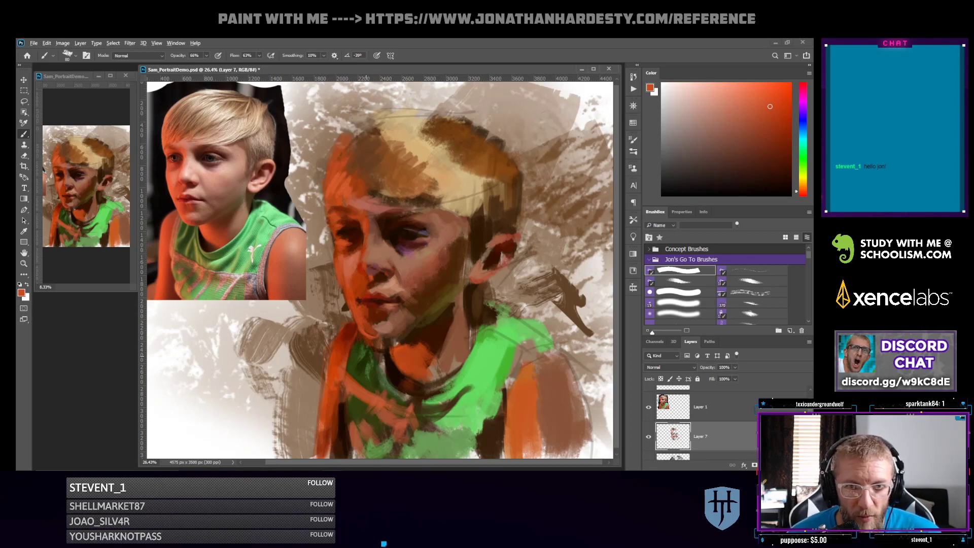
left_click(367, 339, "alt")
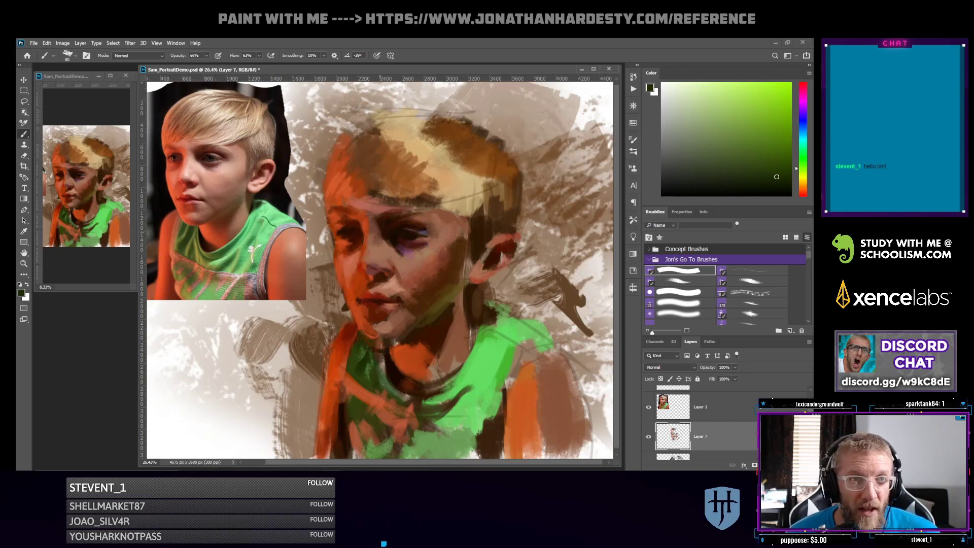
left_click(356, 308, "alt")
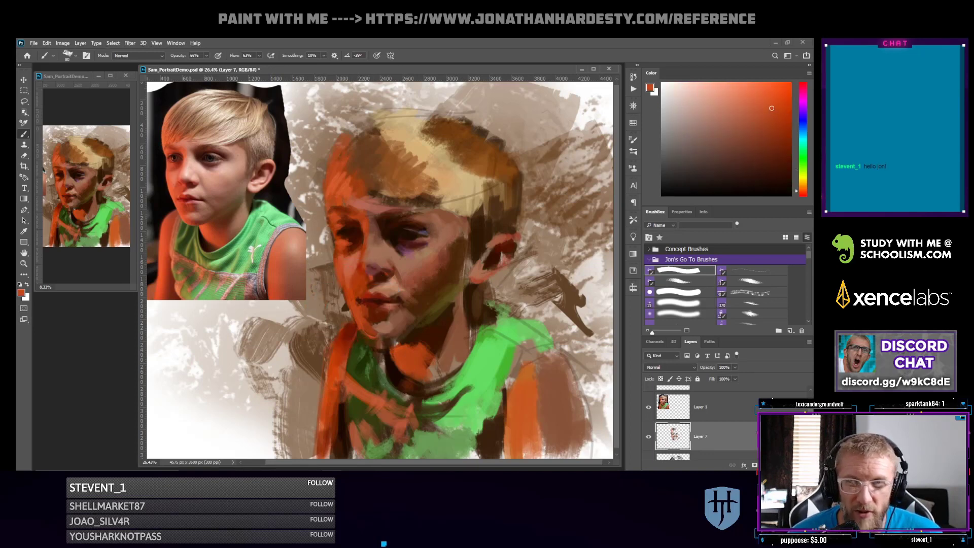
Pick a light orange, then rework the ear with sampled skin tone, muted brown and dark reddish brown using a larger brush
left_click(760, 88)
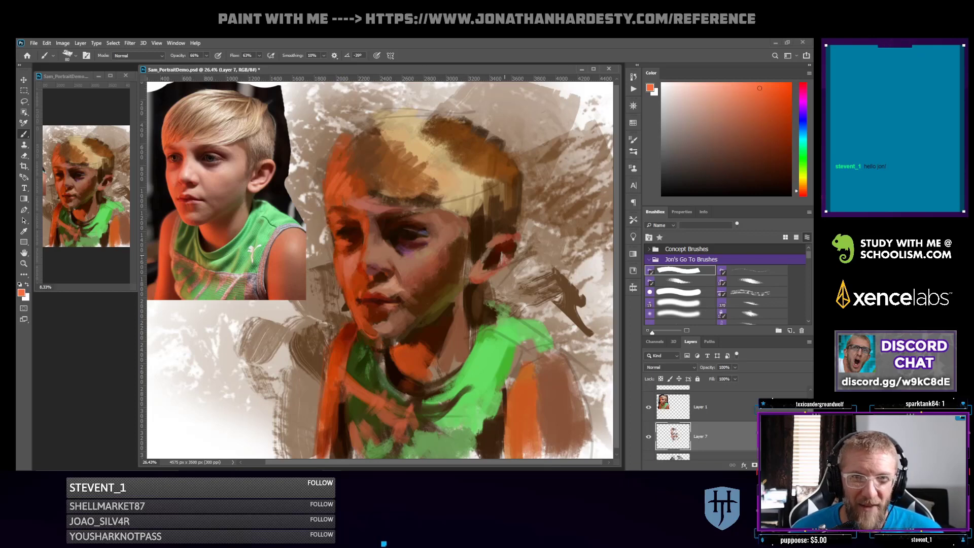
left_click(498, 273, "alt")
key("]")
key("]")
key("]")
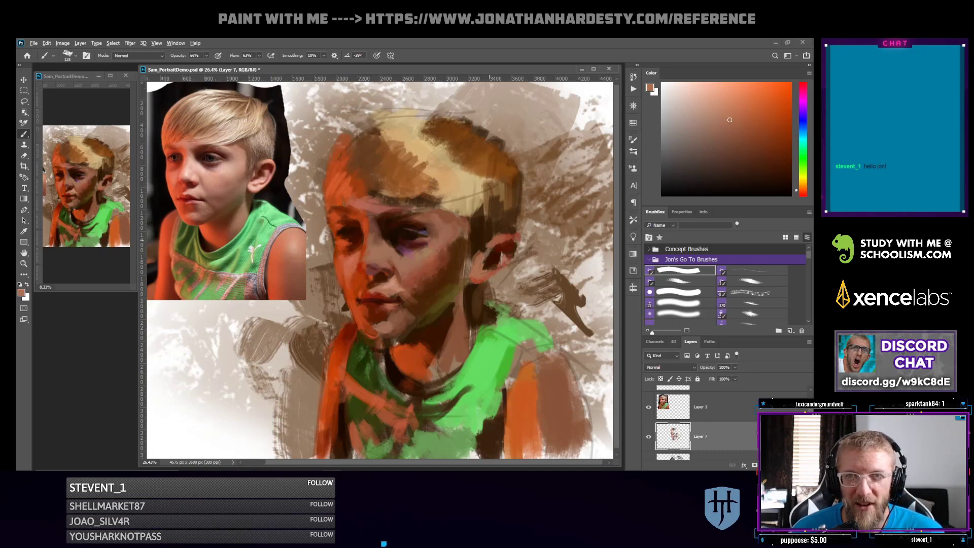
left_click(490, 240, "alt")
left_click_drag(486, 244, 489, 239)
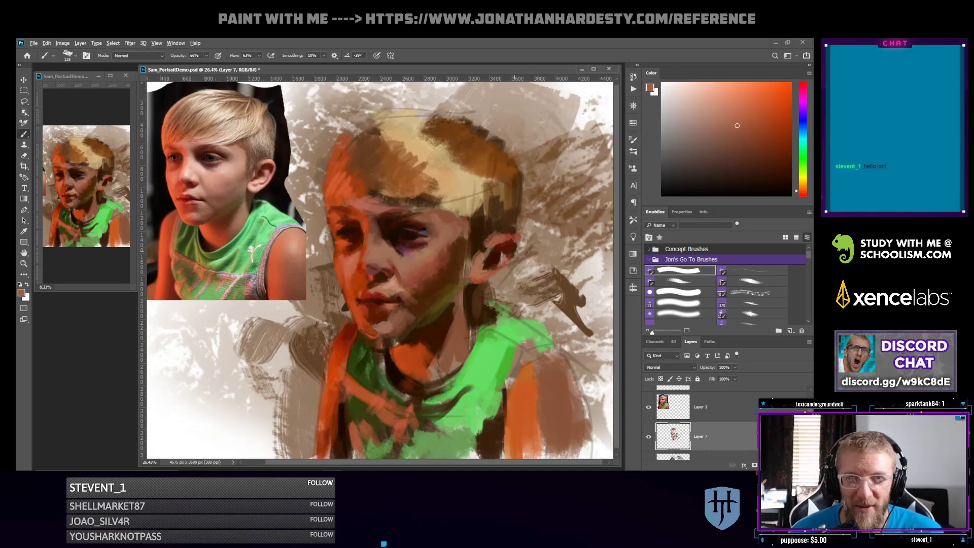
left_click(502, 239, "alt")
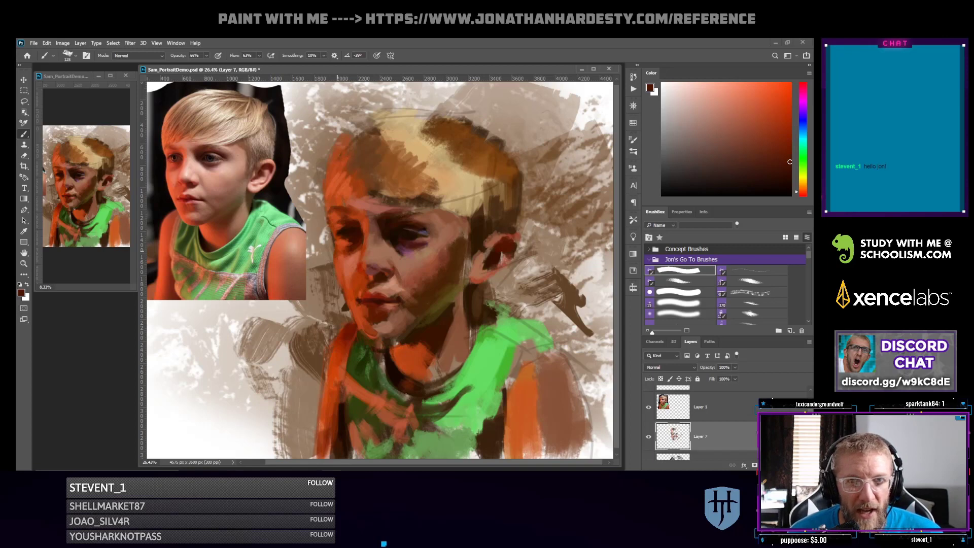
Touch up the outer edge of the lit forehead with sampled orange, and the shadowed cheek with sampled warm browns
left_click(344, 200, "alt")
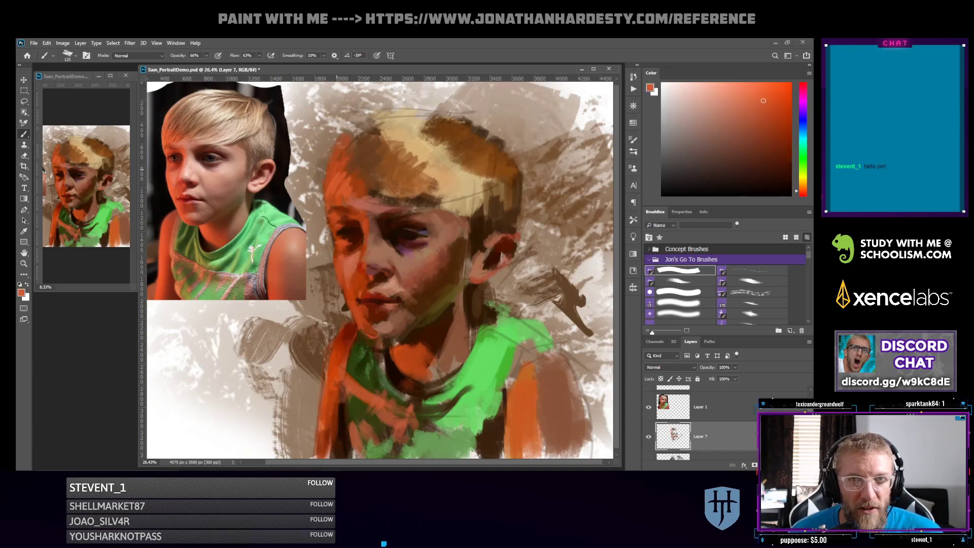
left_click_drag(339, 151, 334, 176)
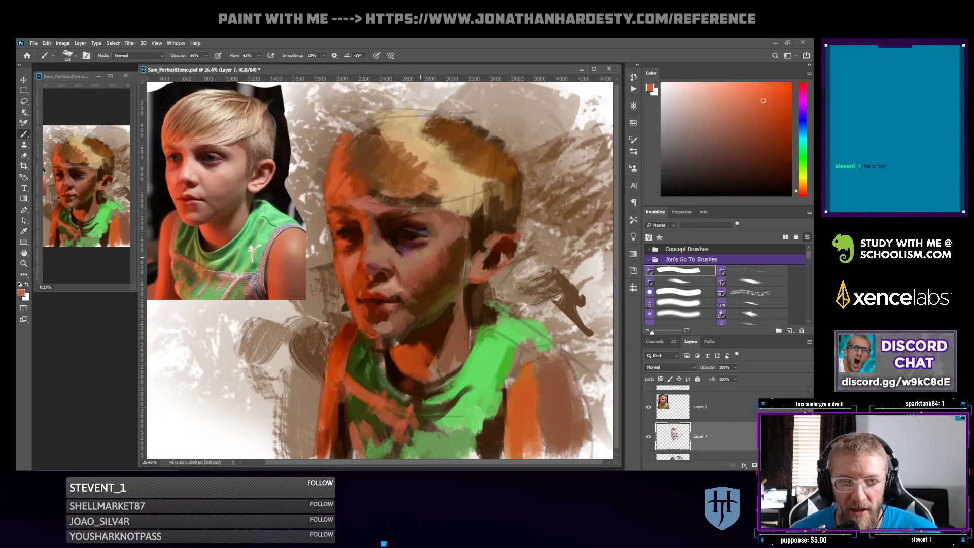
left_click(456, 237, "alt")
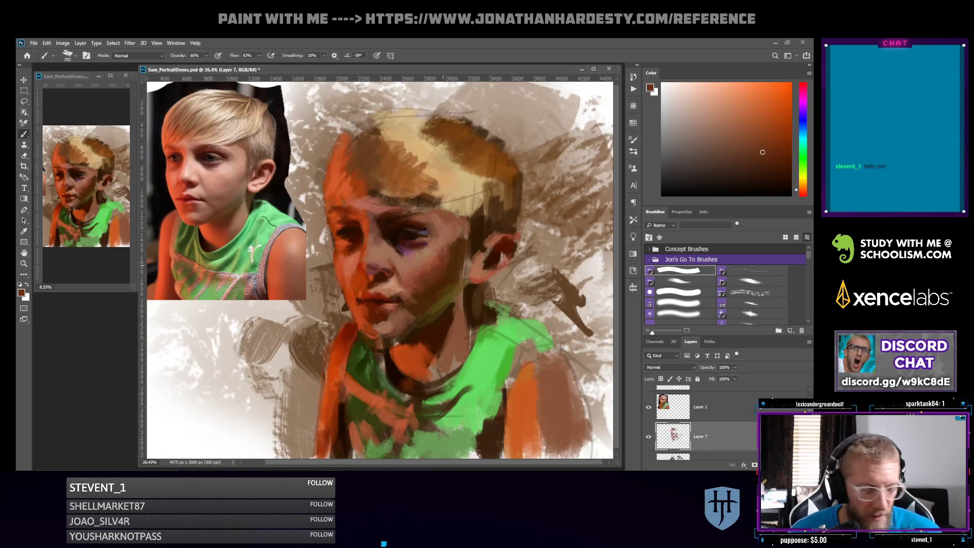
left_click(446, 257, "alt")
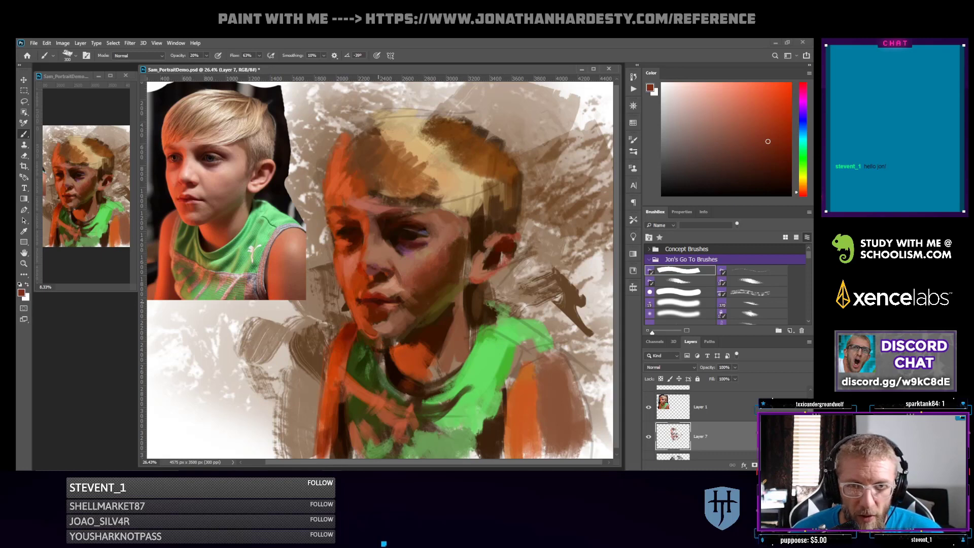
Soften the chin with sampled muted salmon and a more saturated burnt orange
left_click(378, 328, "alt")
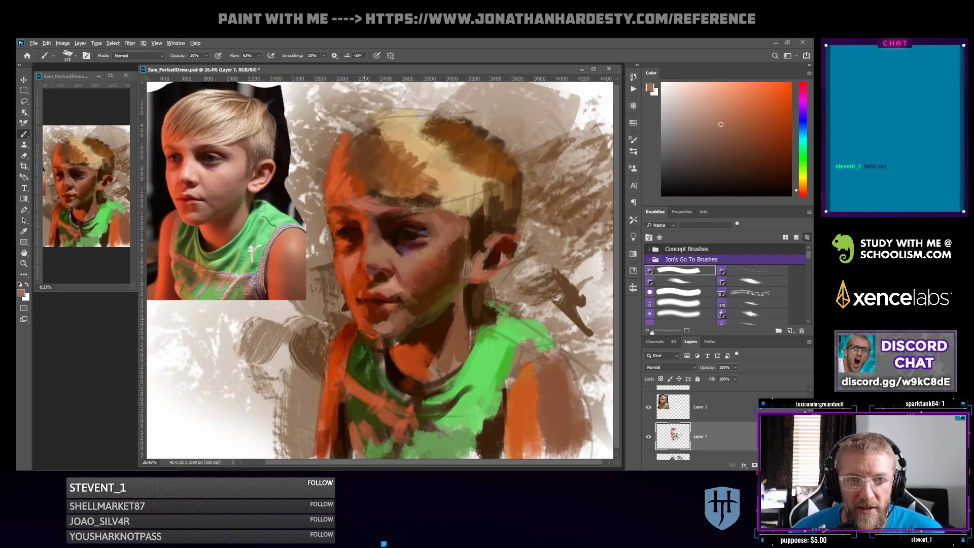
left_click(771, 123)
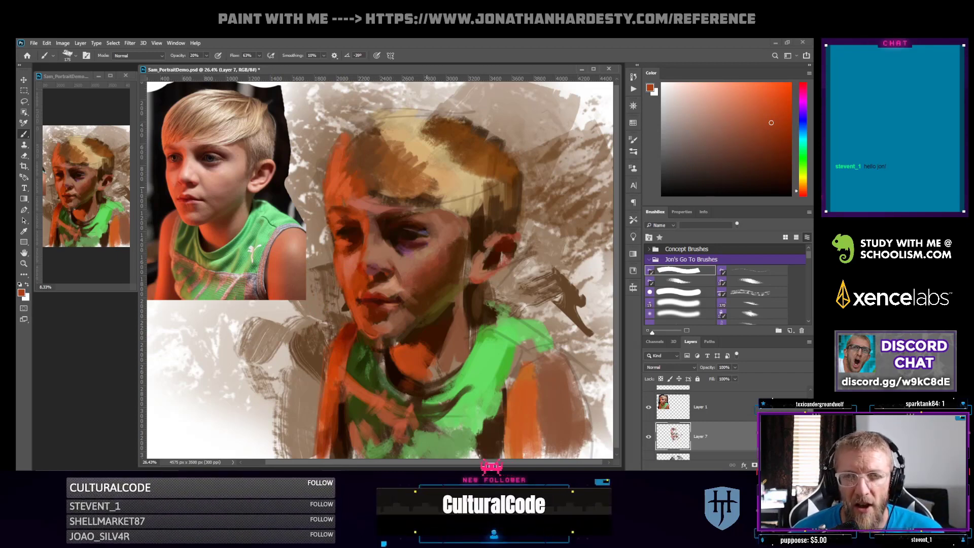
left_click(389, 325, "alt")
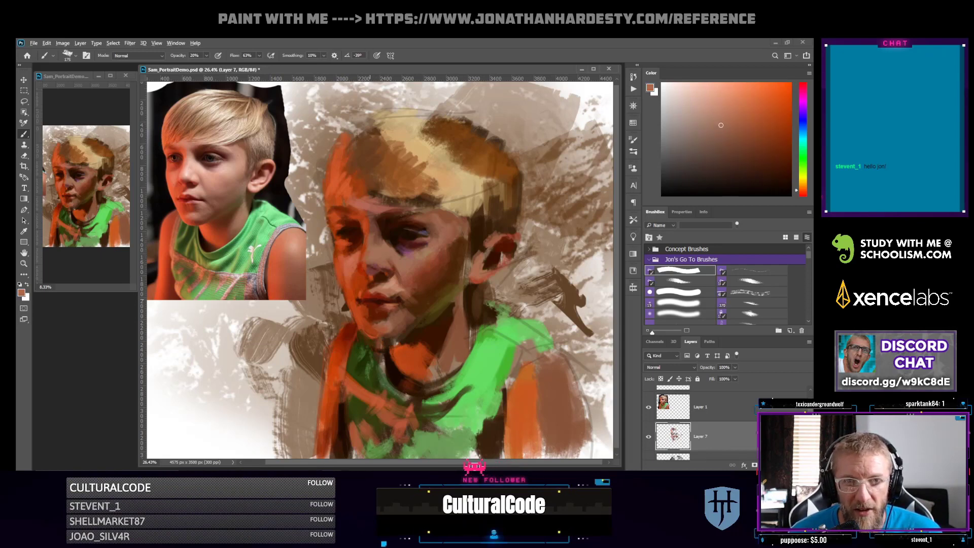
Vary the orange-lit cheek beside the mouth with sampled orange, shifted red-orange, saturated orange and a pale peach, using a smaller brush
left_click(364, 294, "alt")
left_click(361, 284, "alt")
key("[")
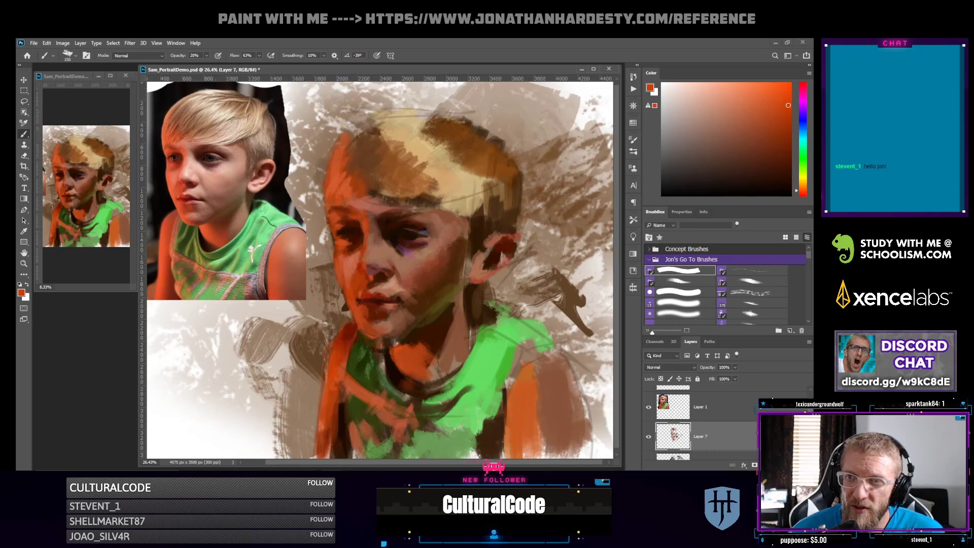
left_click(804, 192)
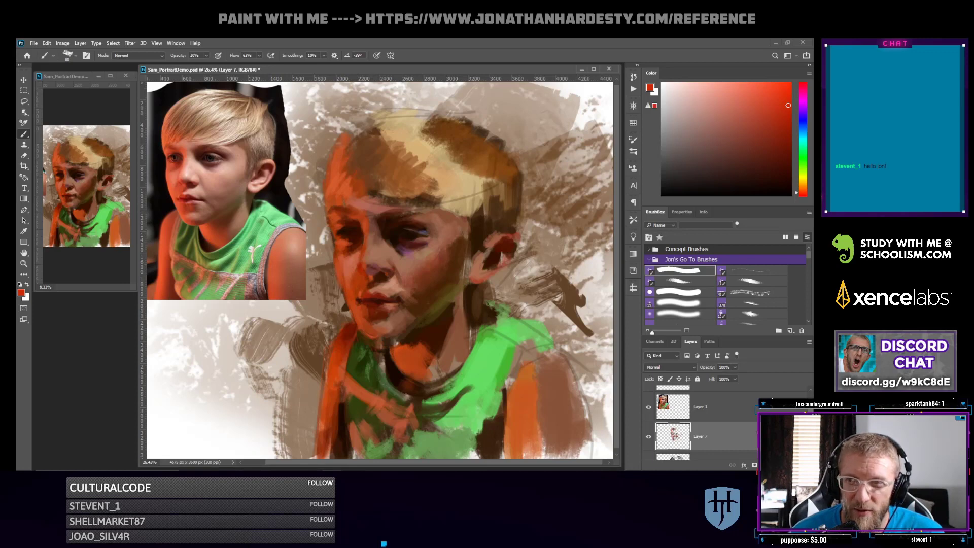
left_click_drag(772, 94, 775, 100)
left_click(803, 189)
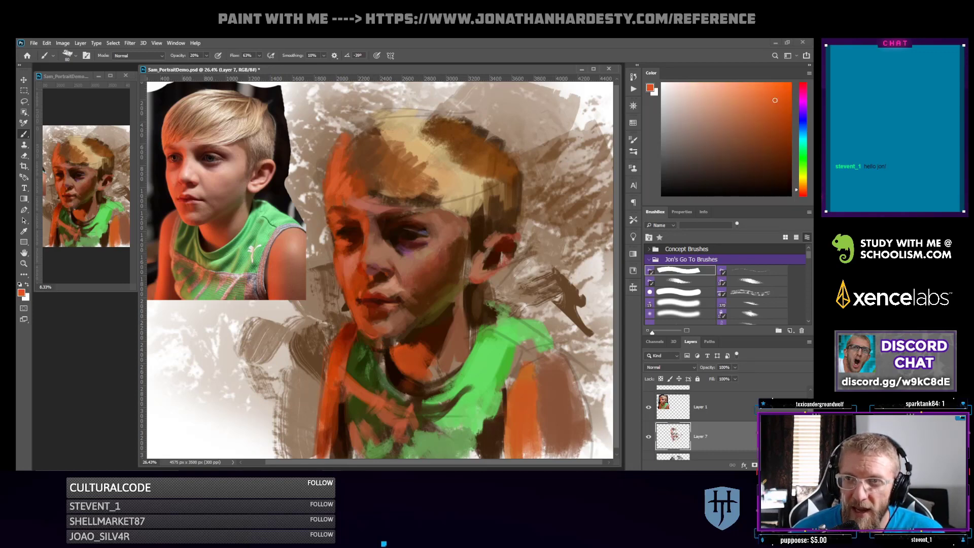
left_click(783, 96)
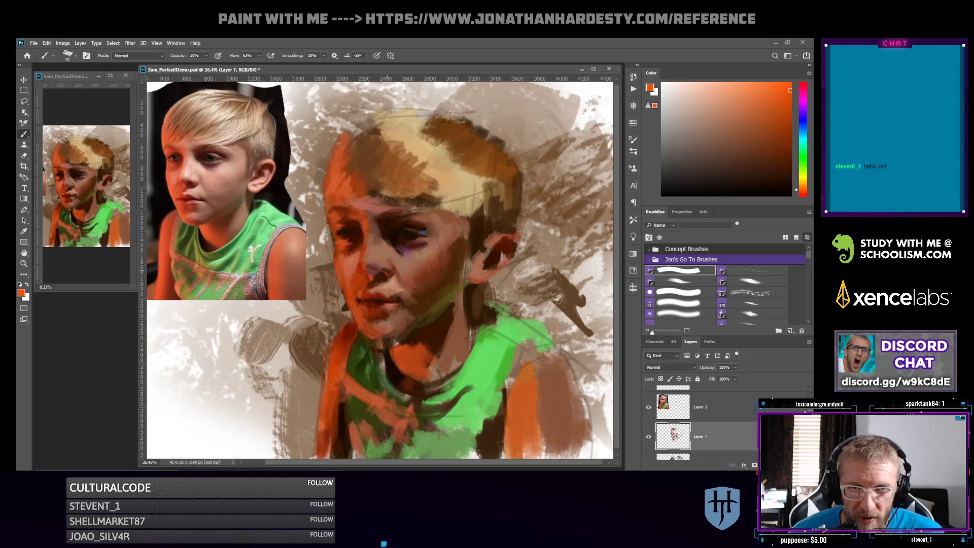
left_click(714, 106)
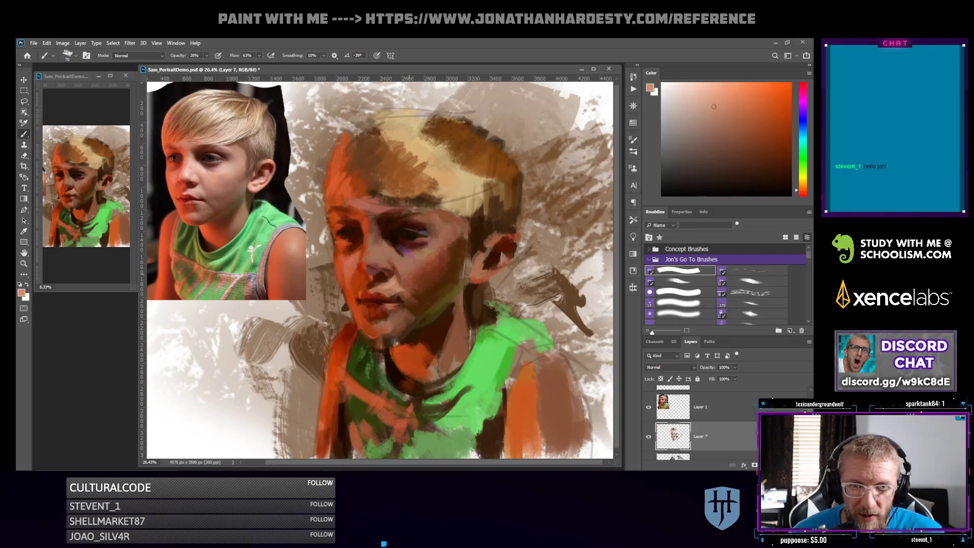
Touch up the face with sampled muted plum and dark red, and paint dark brown hair strokes at the temple
left_click(405, 249, "alt")
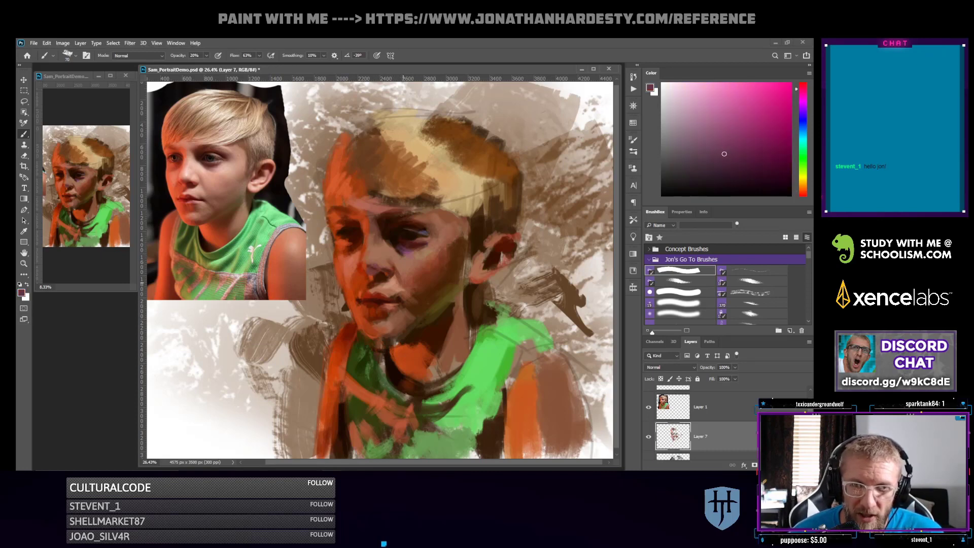
left_click(388, 305, "alt")
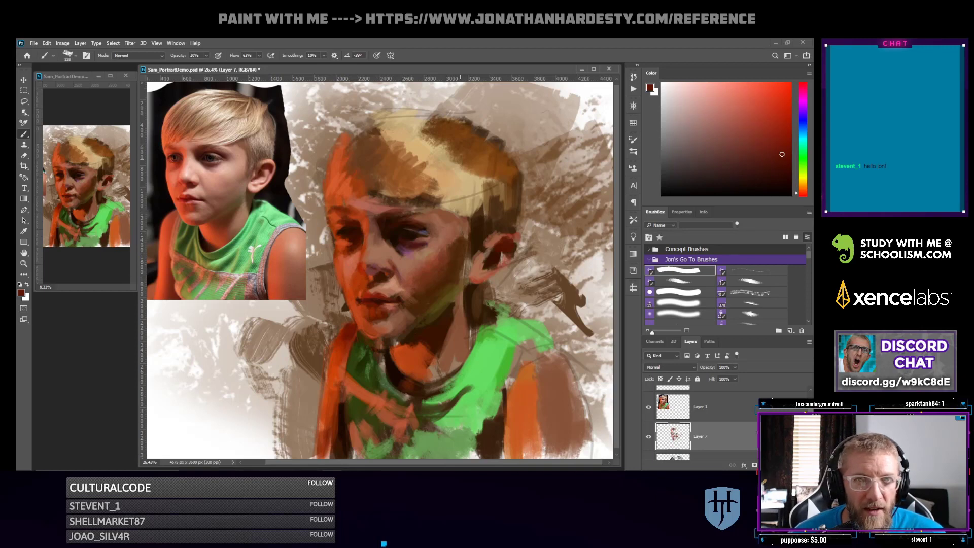
left_click(425, 196, "alt")
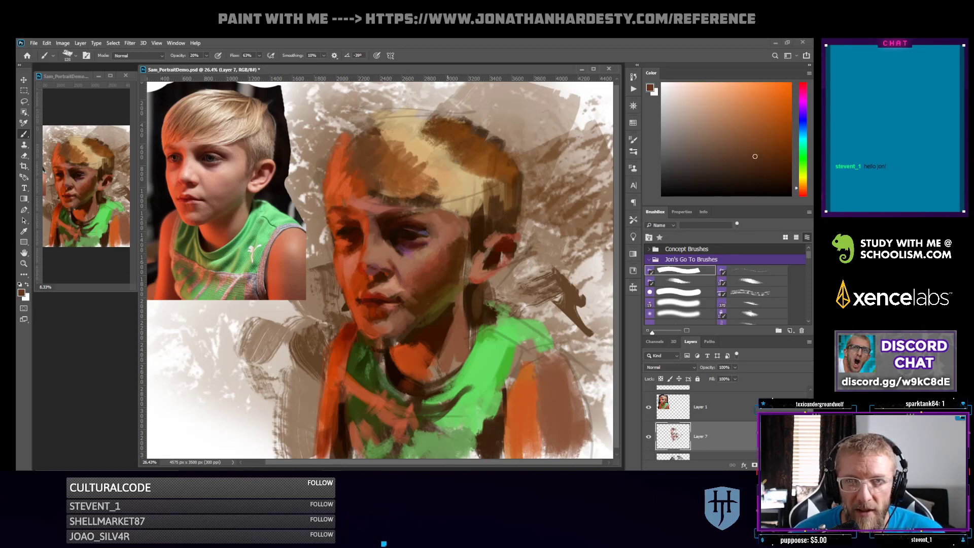
key("1")
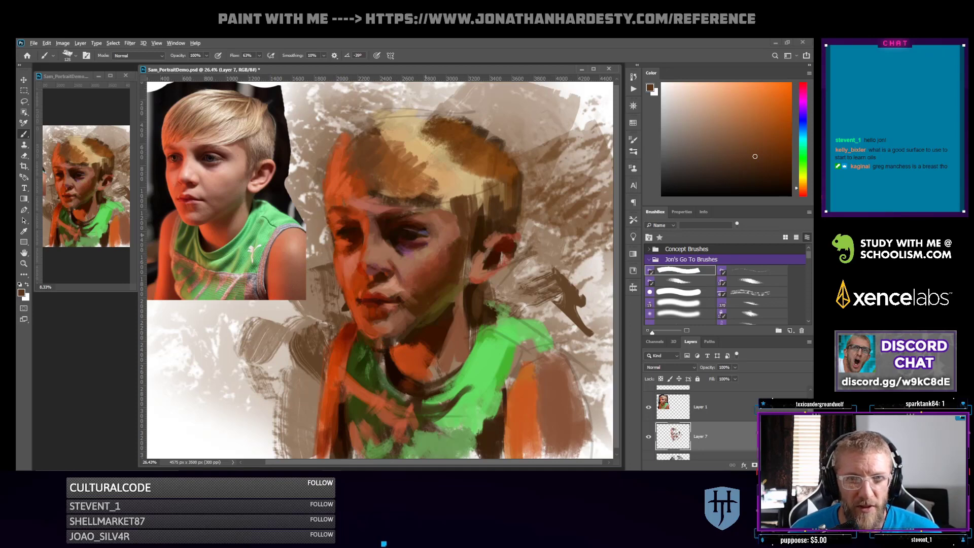
Rework the shadowed eye area with sampled muted reddish browns, and brush a sampled brown into the fringe
left_click(432, 241, "alt")
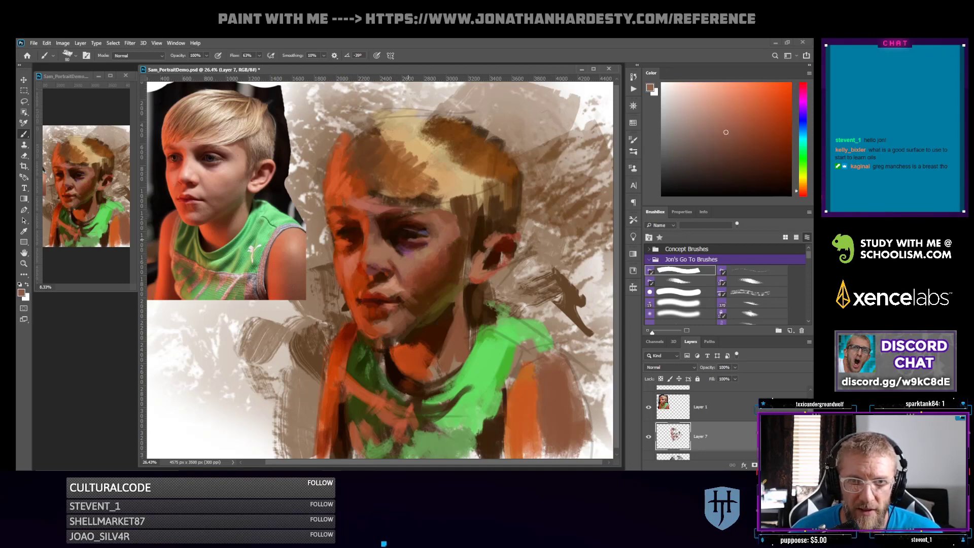
left_click(435, 234, "alt")
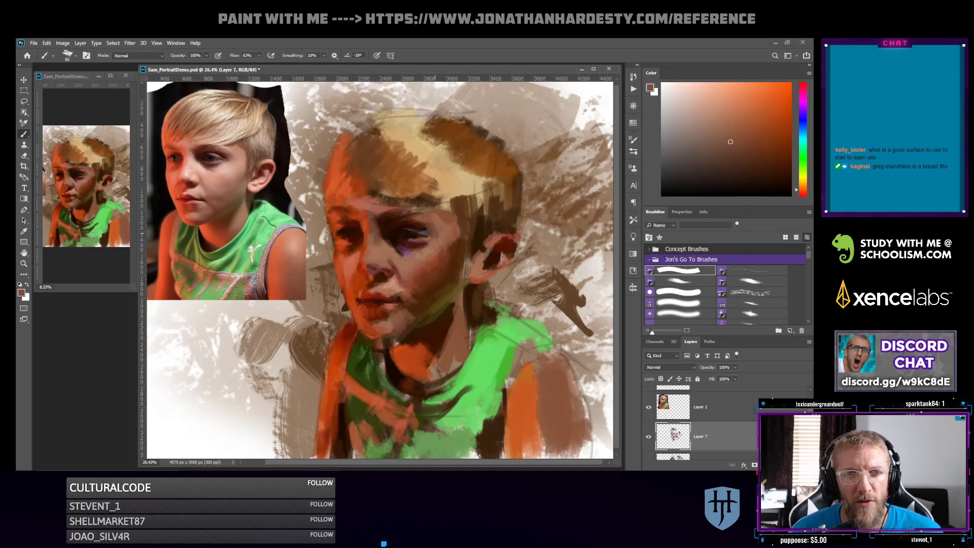
left_click(432, 235, "alt")
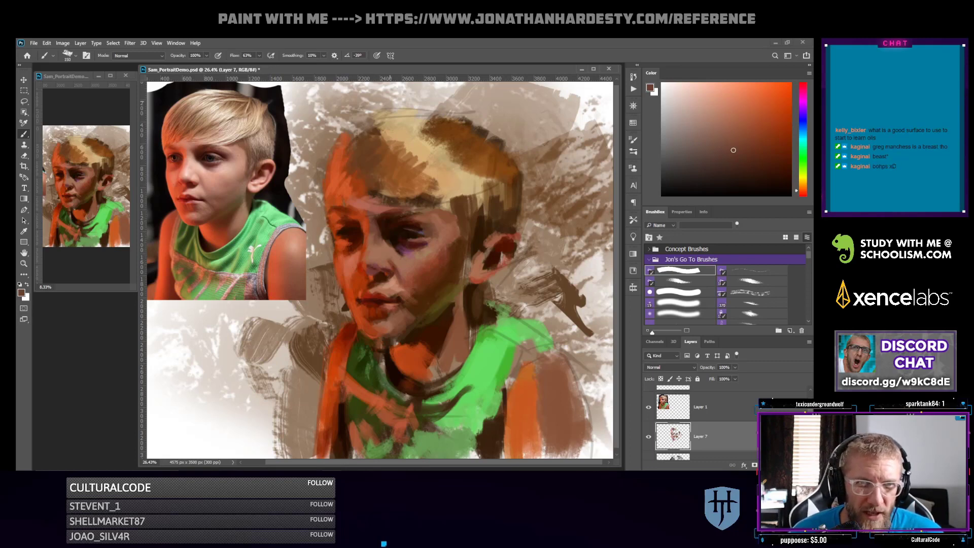
left_click(367, 165, "alt")
mouse_move(397, 153)
left_mouse_down()
mouse_move(381, 171)
mouse_move(390, 182)
left_mouse_up()
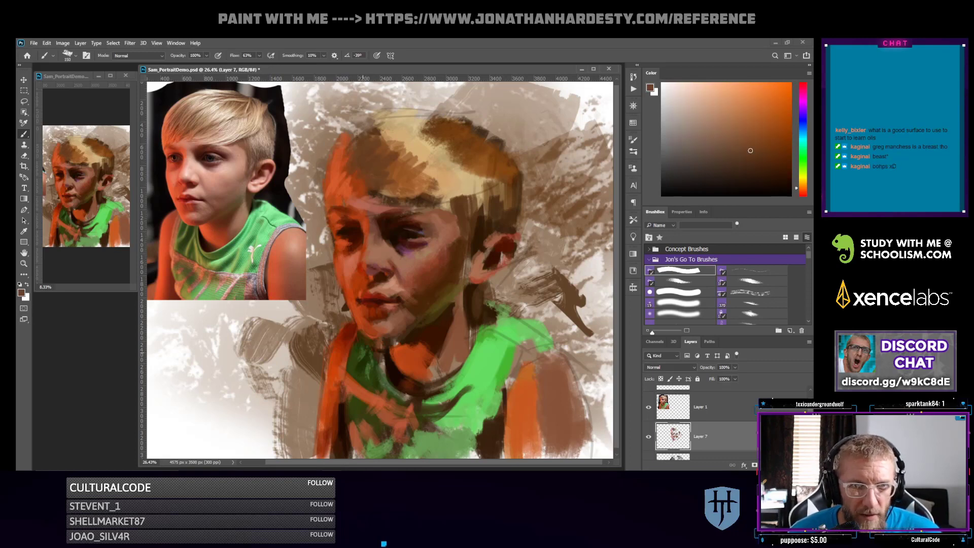
Reshape the orange-lit shoulder edge beside the collar with repeatedly sampled red-orange tones
left_click(358, 374, "alt")
left_click_drag(358, 330, 347, 370)
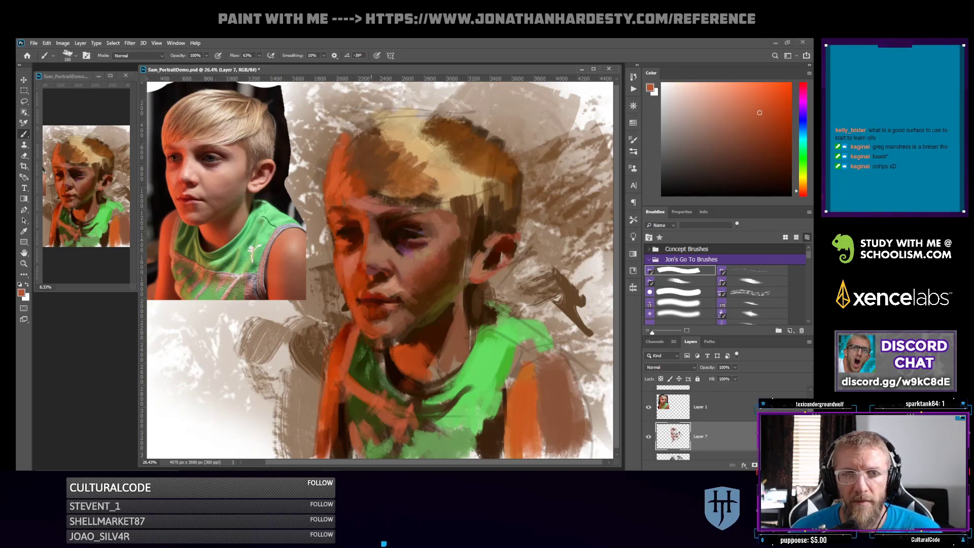
left_click(358, 338, "alt")
left_click(351, 339, "alt")
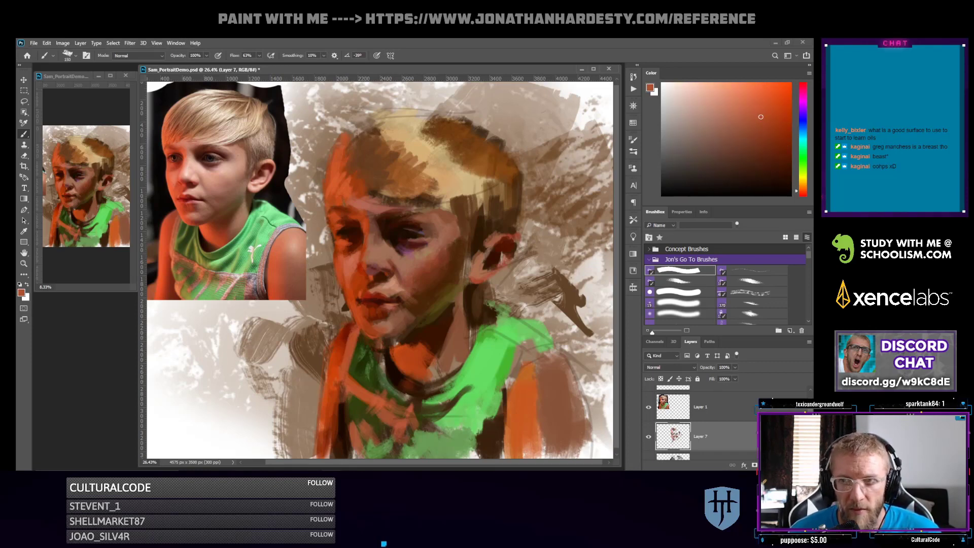
left_click(358, 341, "alt")
left_click(361, 342, "alt")
left_click(356, 335, "alt")
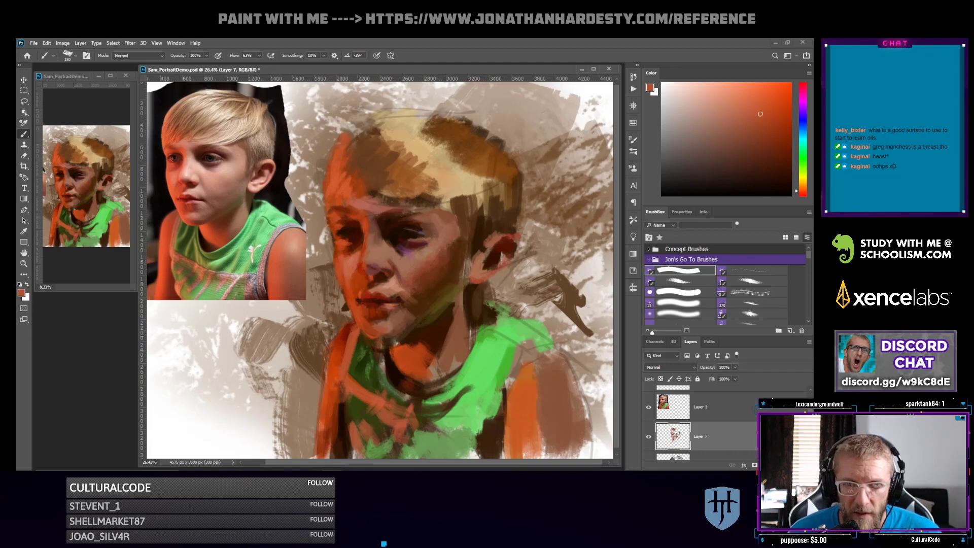
left_click(357, 338, "alt")
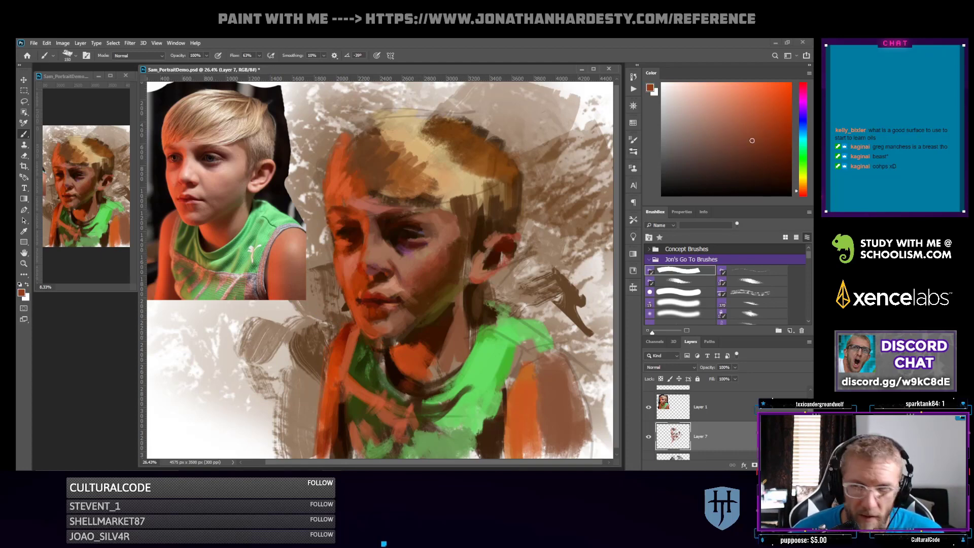
Darken the edge between shoulder and collar with dark brown, and cover orange strokes on the shirt with sampled dark olive green
left_click(759, 158)
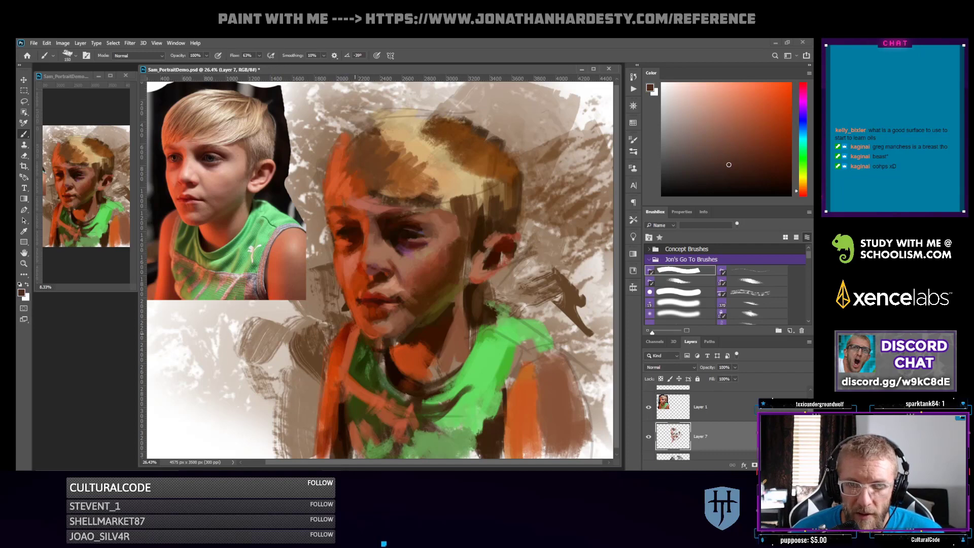
left_click_drag(355, 330, 338, 381)
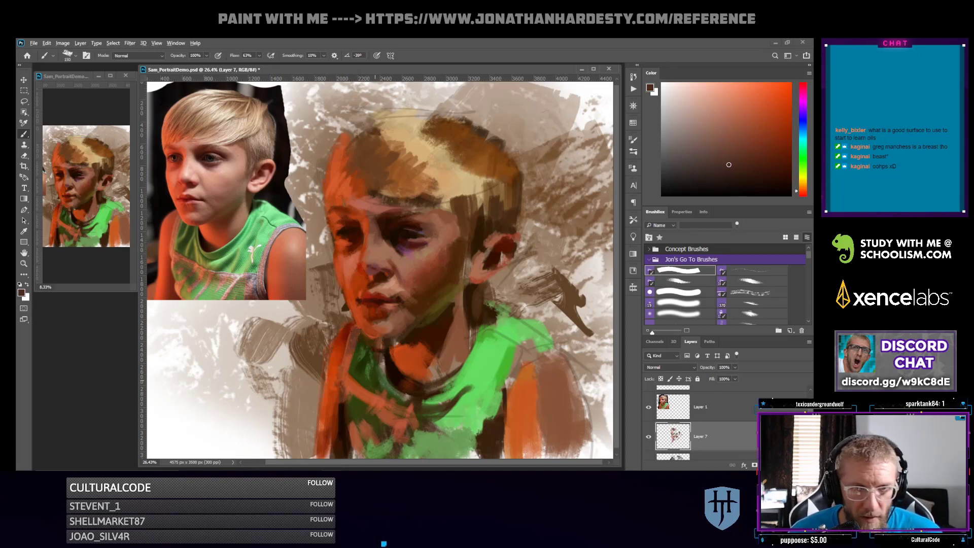
left_click(376, 381, "alt")
mouse_move(353, 379)
left_mouse_down()
mouse_move(384, 395)
mouse_move(361, 400)
left_mouse_up()
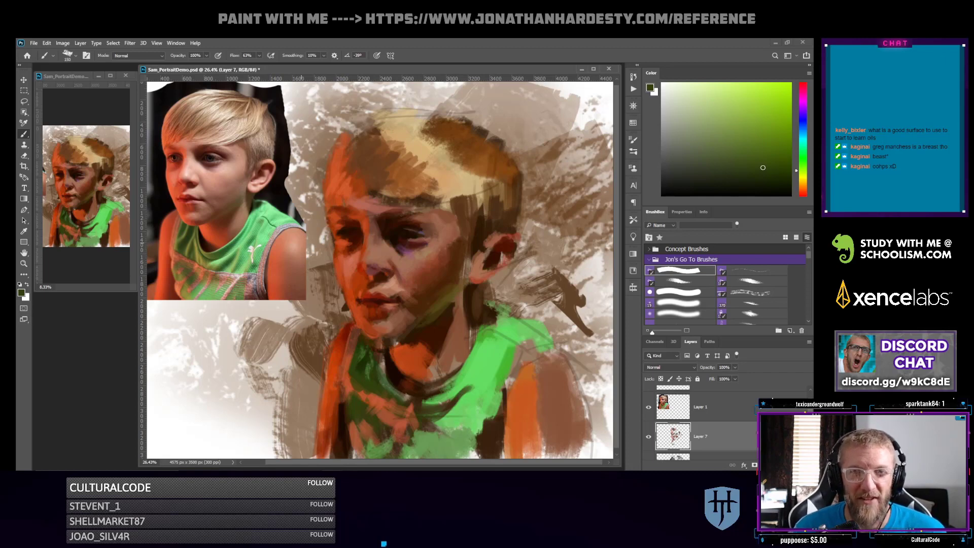
Refine the light area beside the nose and above the upper lip with sampled pale skin tones
left_click(370, 239, "alt")
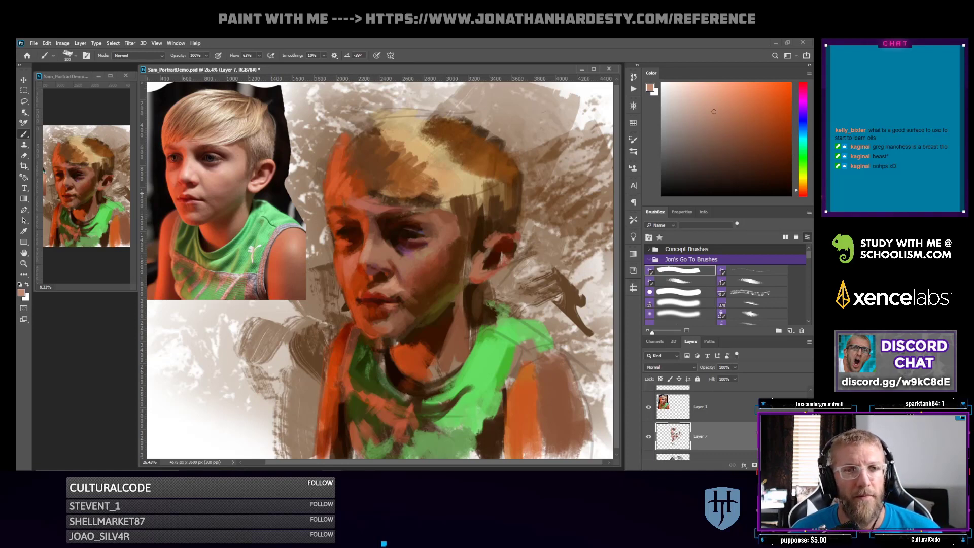
left_click(395, 279, "alt")
left_click_drag(394, 270, 393, 276)
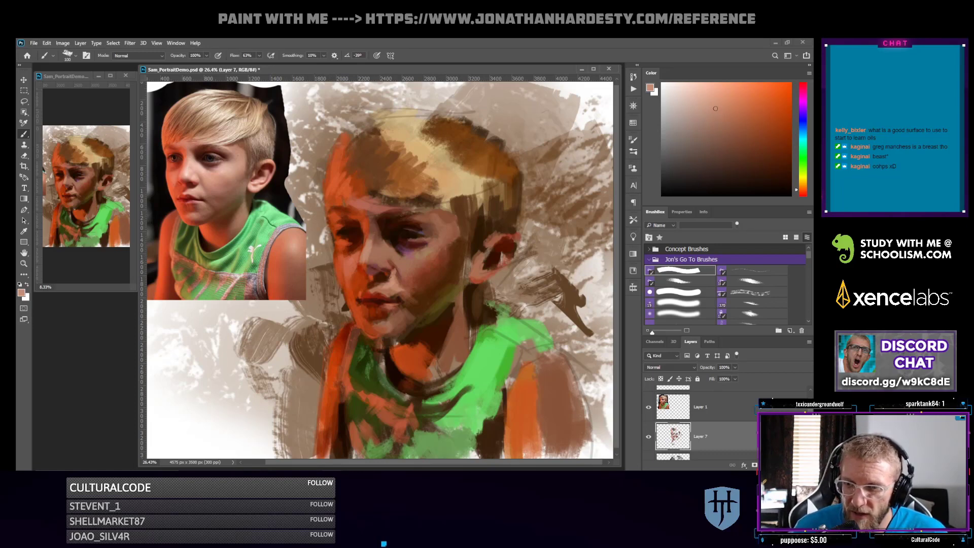
Add a new empty layer between Layer 7 and Layer 2
key("alt+[")
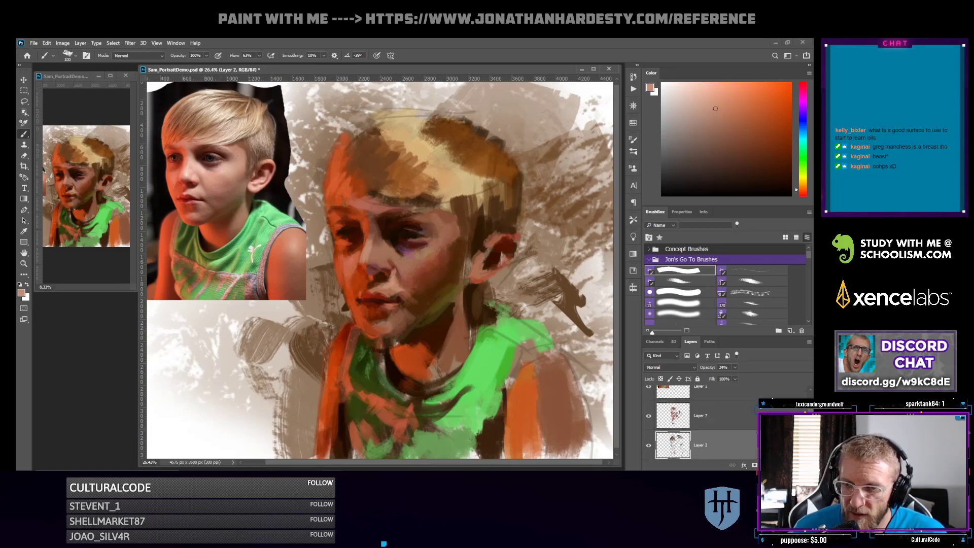
key("ctrl+shift+alt+n")
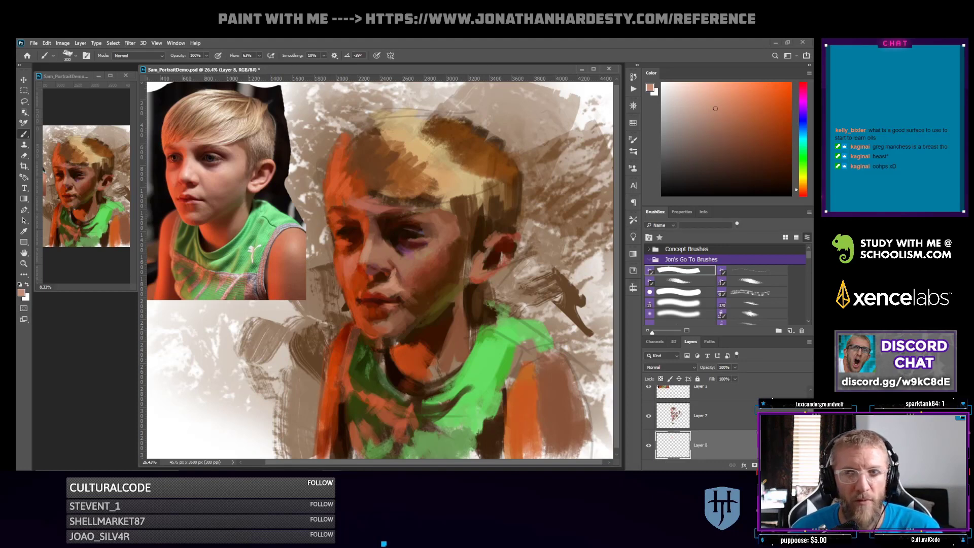
Paint near-black background on Layer 8 beside the orange-lit side of the face and temple with a dry textured brush and sampled dark color
left_click(477, 299, "alt")
key("[")
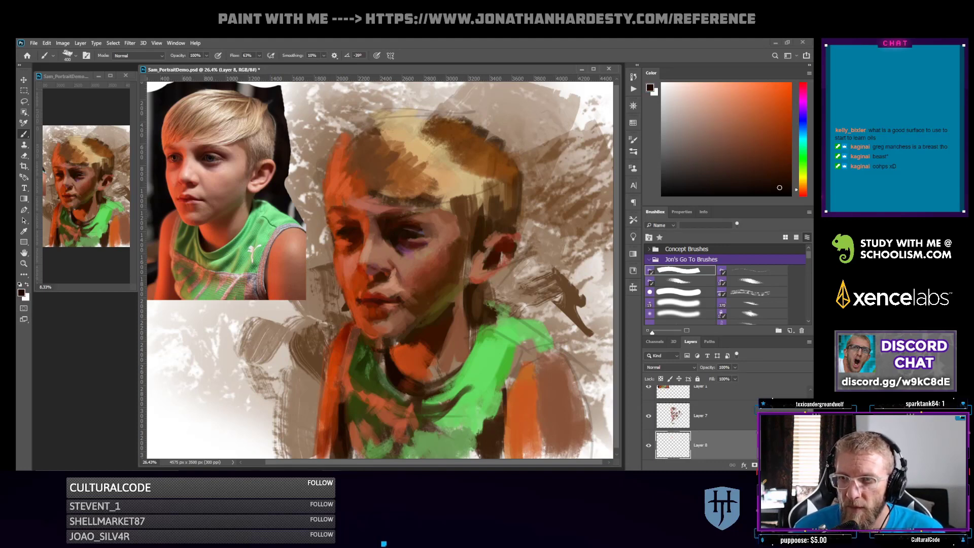
left_click(752, 293)
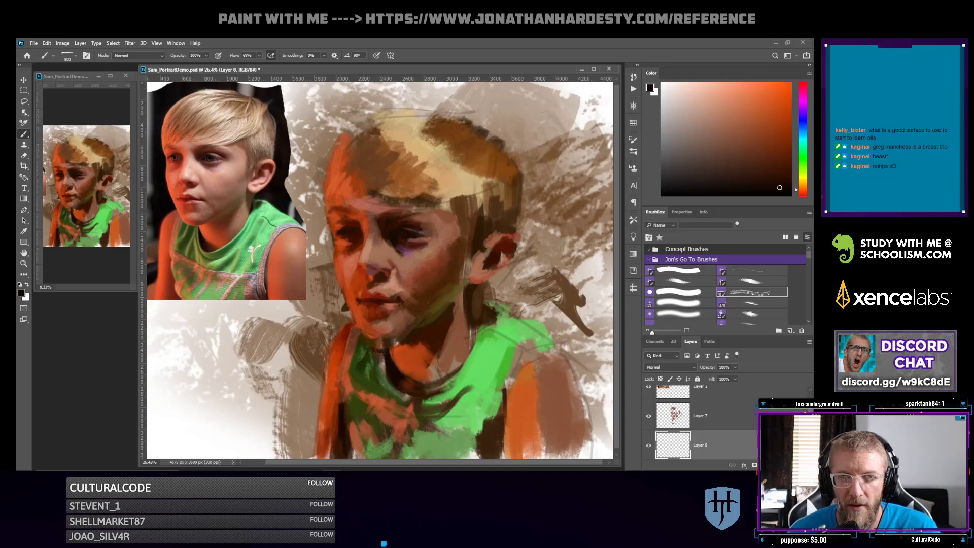
mouse_move(317, 258)
left_mouse_down()
mouse_move(345, 333)
mouse_move(327, 244)
left_mouse_up()
left_click_drag(318, 206, 339, 309)
left_click_drag(323, 177, 310, 253)
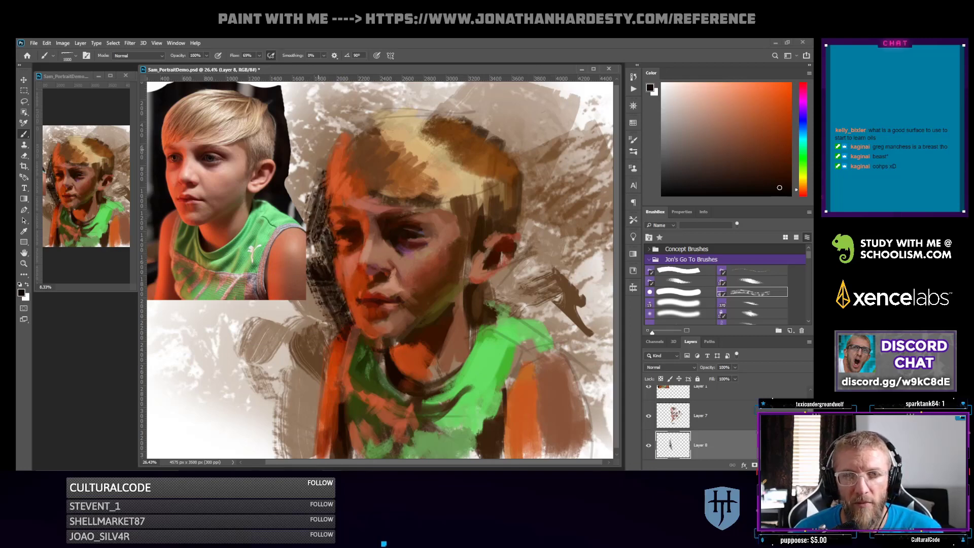
left_click_drag(321, 151, 313, 214)
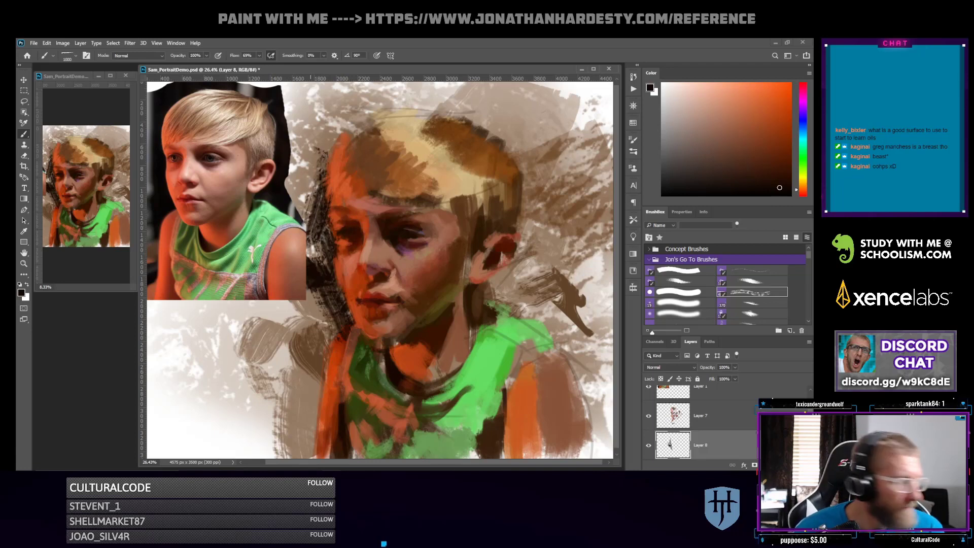
mouse_move(320, 244)
left_mouse_down()
mouse_move(321, 275)
mouse_move(319, 255)
left_mouse_up()
left_click_drag(309, 120, 318, 159)
left_click_drag(331, 93, 332, 104)
mouse_move(336, 149)
left_mouse_down()
mouse_move(332, 101)
mouse_move(418, 84)
left_mouse_up()
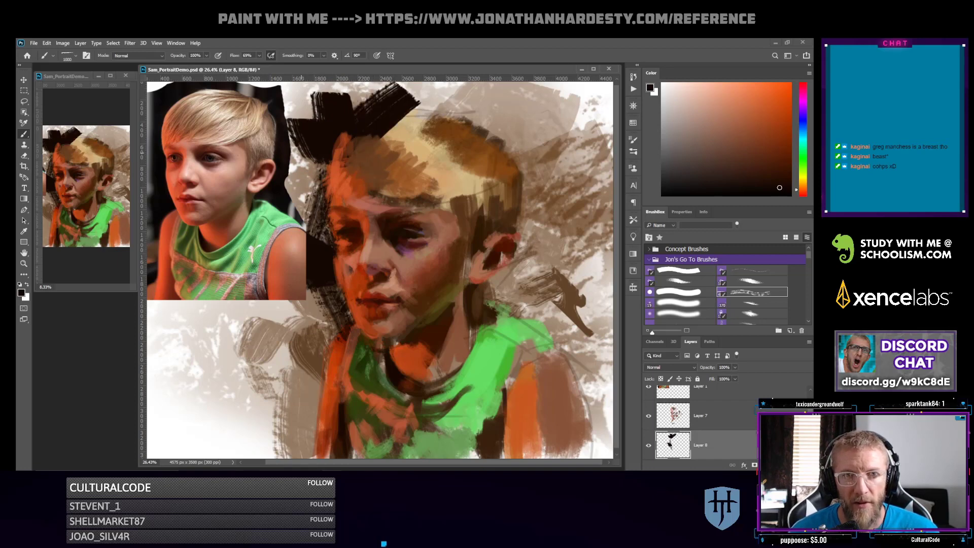
mouse_move(304, 208)
left_mouse_down()
mouse_move(314, 153)
mouse_move(319, 227)
left_mouse_up()
mouse_move(300, 163)
left_mouse_down()
mouse_move(297, 186)
mouse_move(327, 162)
left_mouse_up()
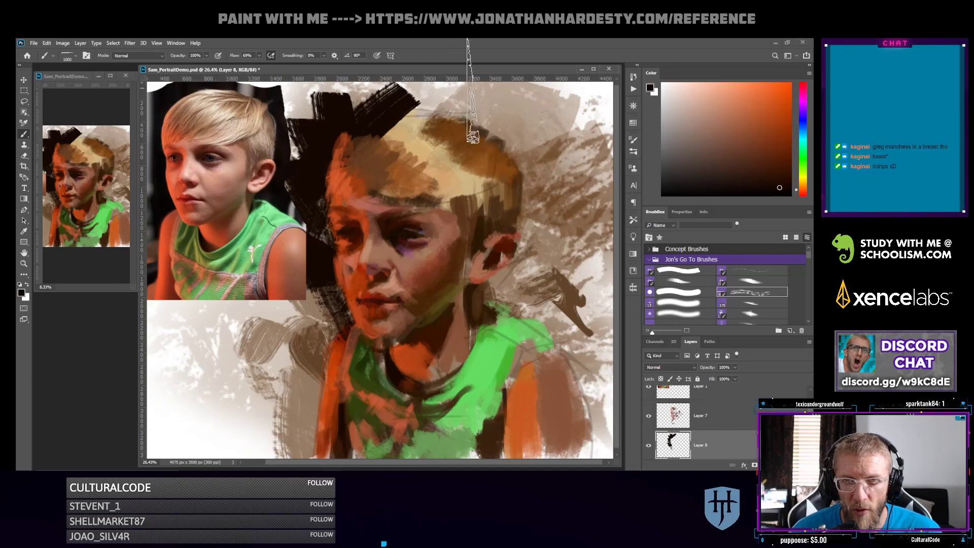
key("ctrl+z")
key("ctrl+z")
key("ctrl+z")
key("ctrl+z")
key("ctrl+z")
key("ctrl+z")
key("ctrl+z")
key("ctrl+z")
key("ctrl+z")
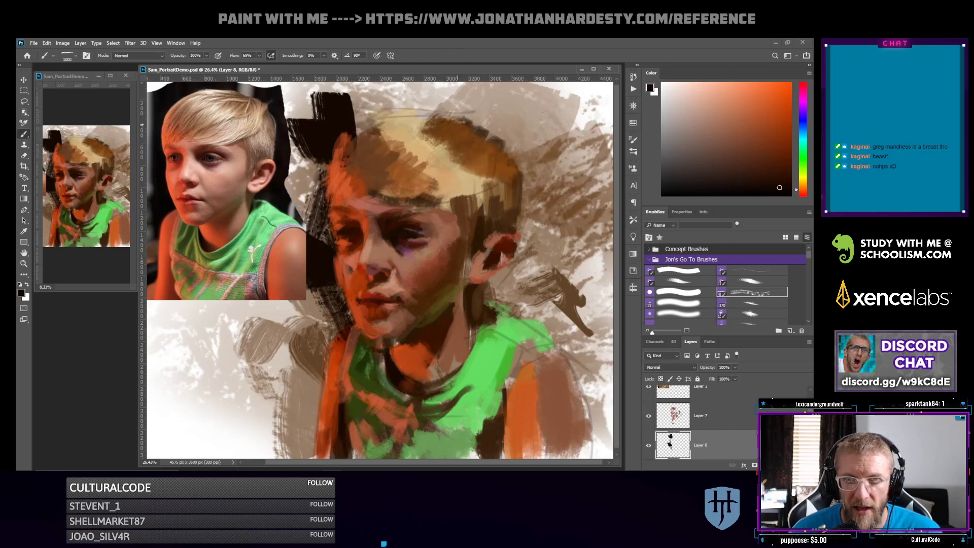
Paint near-black textured strokes across the background above the top and back of the hair
mouse_move(356, 116)
left_mouse_down()
mouse_move(388, 105)
mouse_move(371, 89)
mouse_move(494, 115)
mouse_move(459, 113)
mouse_move(495, 93)
mouse_move(458, 99)
mouse_move(532, 109)
mouse_move(508, 135)
left_mouse_up()
left_click_drag(563, 93, 513, 167)
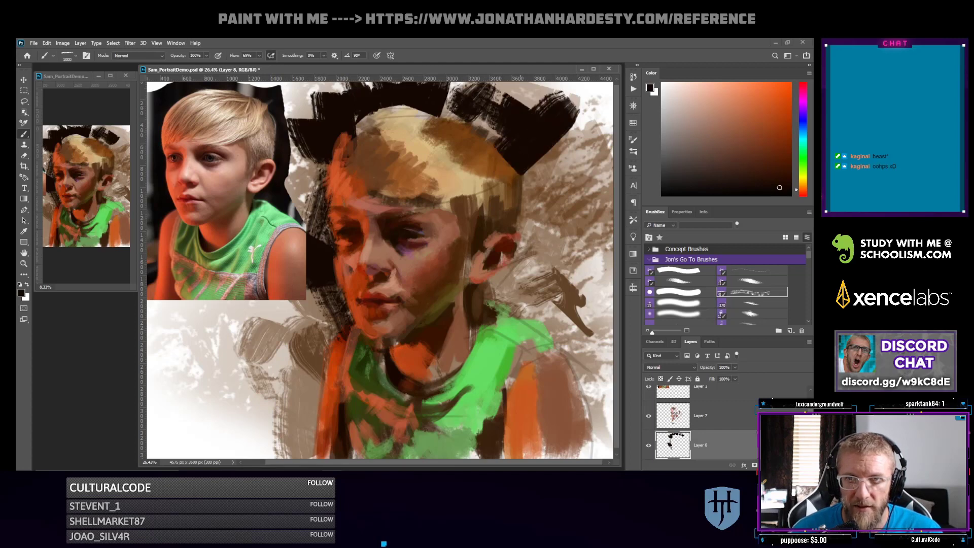
left_click_drag(490, 101, 487, 137)
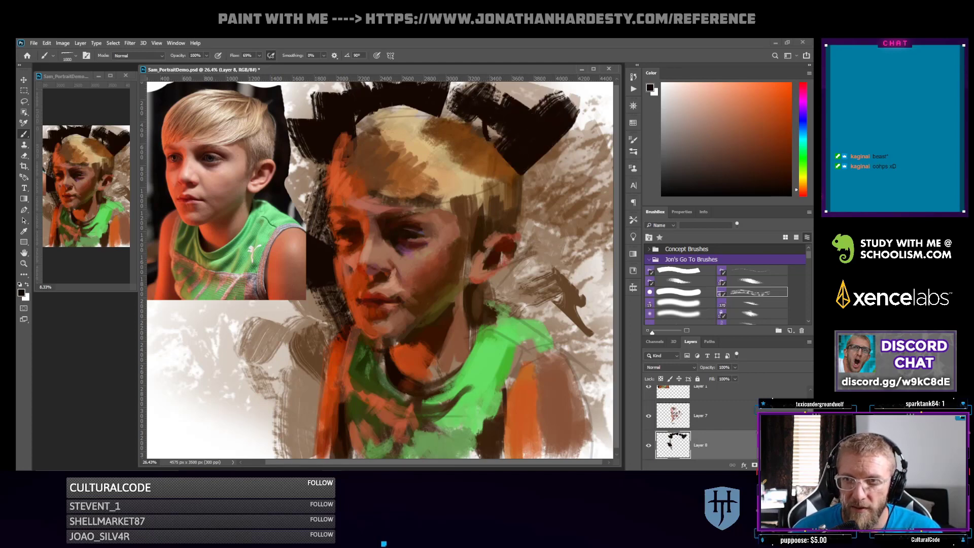
Fill the background beside the orange-lit cheek and below the jaw with a slightly lighter very dark brown
left_click(779, 181)
mouse_move(289, 321)
left_mouse_down()
mouse_move(329, 358)
mouse_move(284, 319)
mouse_move(298, 293)
mouse_move(332, 322)
mouse_move(339, 296)
left_mouse_up()
mouse_move(307, 218)
left_mouse_down()
mouse_move(292, 166)
mouse_move(300, 210)
left_mouse_up()
mouse_move(300, 175)
left_mouse_down()
mouse_move(308, 162)
mouse_move(317, 180)
mouse_move(319, 163)
left_mouse_up()
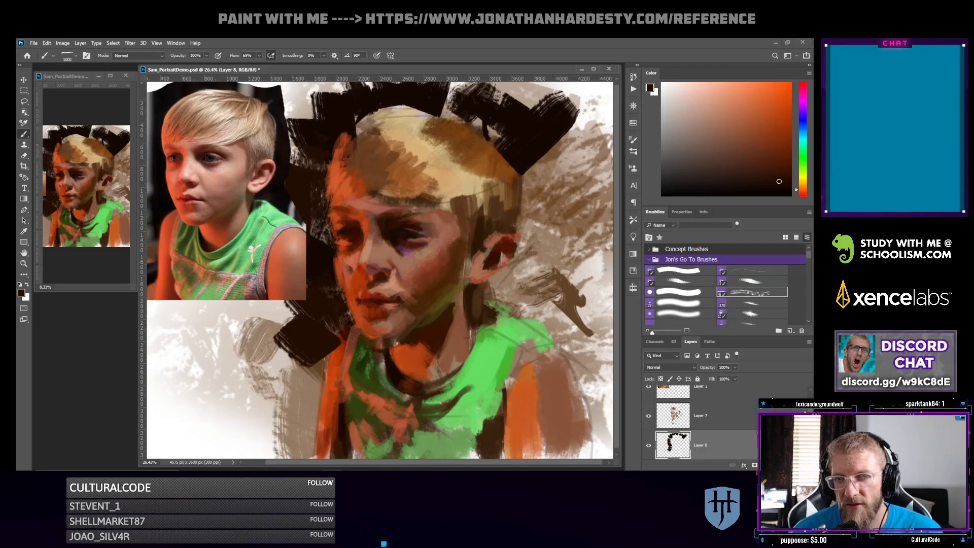
Sample the near-black background color and paint behind the back of the head above the ear
left_click(538, 138, "alt")
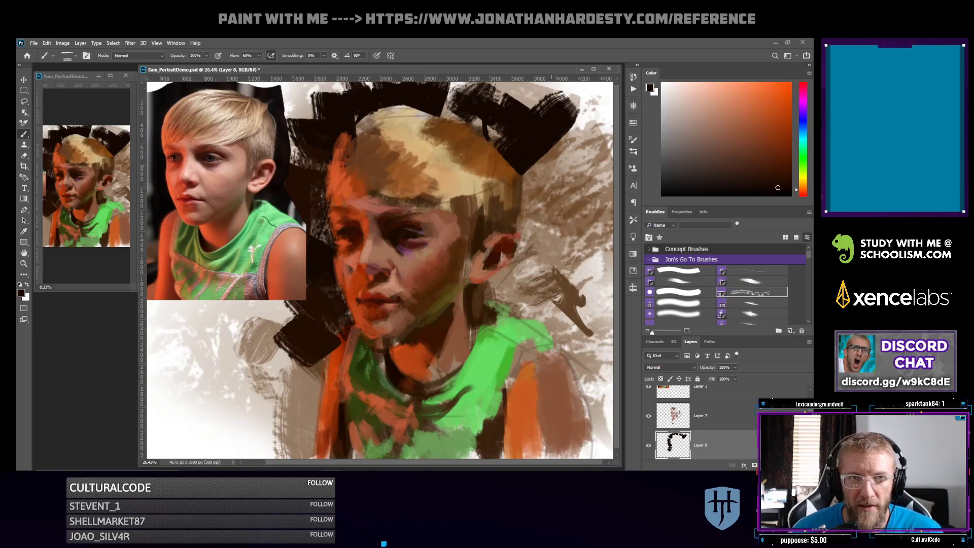
left_click_drag(540, 177, 535, 184)
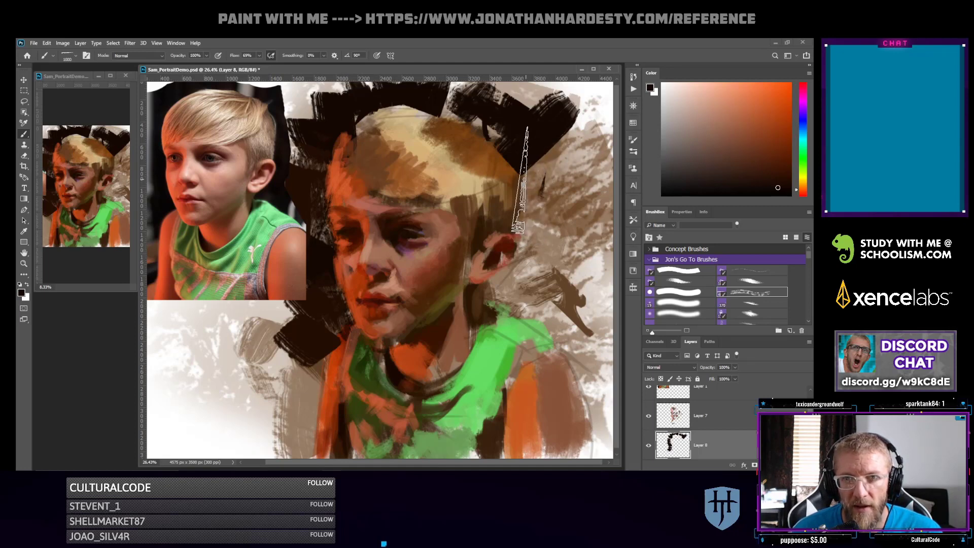
left_click_drag(520, 181, 545, 167)
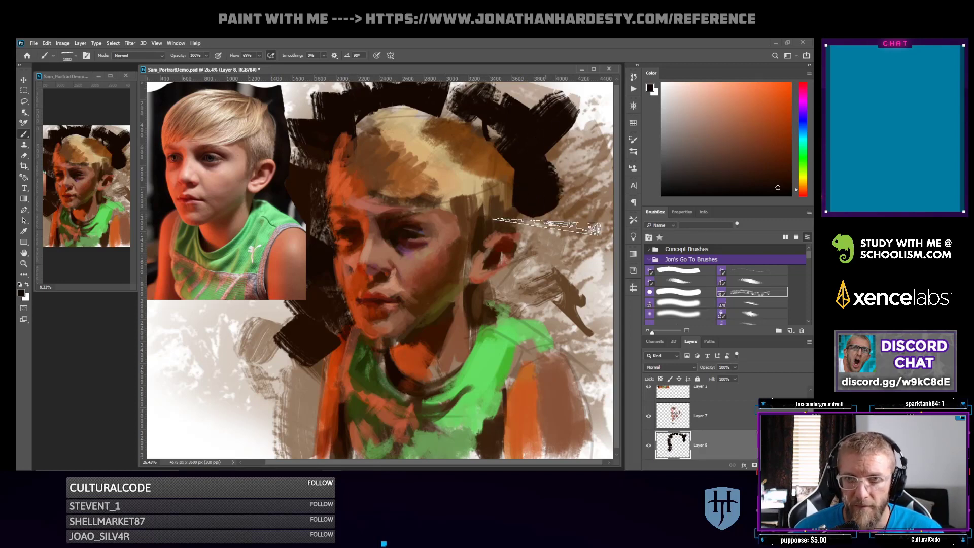
left_click_drag(545, 226, 590, 206)
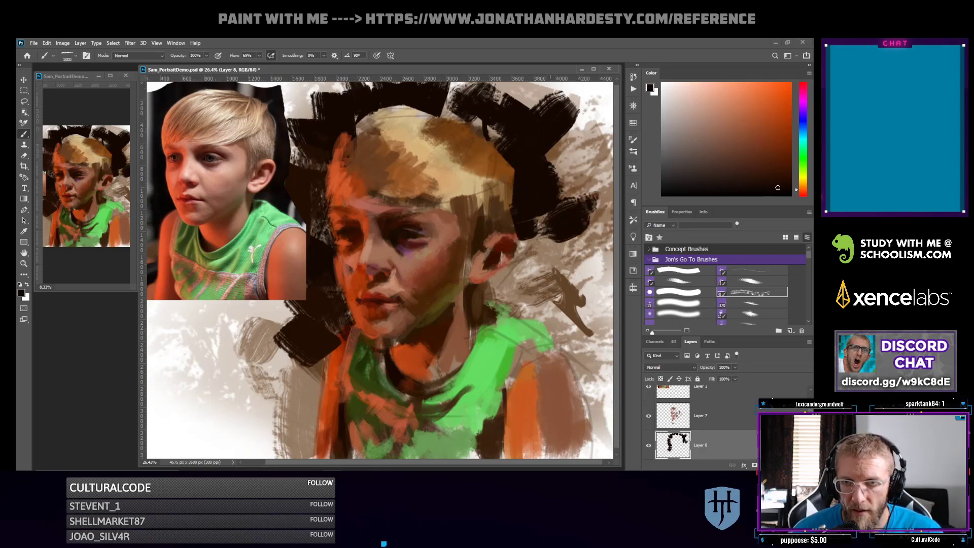
Extend the near-black background strokes from behind the ear down to the green shoulder and past the arm
mouse_move(527, 271)
left_mouse_down()
mouse_move(500, 270)
mouse_move(493, 302)
mouse_move(528, 307)
left_mouse_up()
left_click_drag(527, 220, 527, 294)
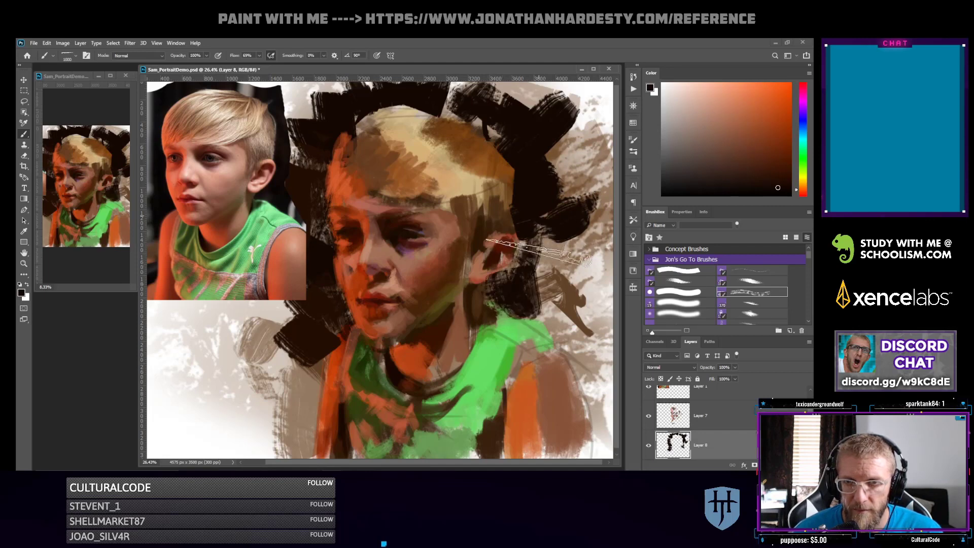
left_click_drag(538, 228, 538, 304)
mouse_move(558, 243)
left_mouse_down()
mouse_move(567, 353)
mouse_move(599, 392)
mouse_move(576, 322)
mouse_move(561, 353)
mouse_move(561, 273)
left_mouse_up()
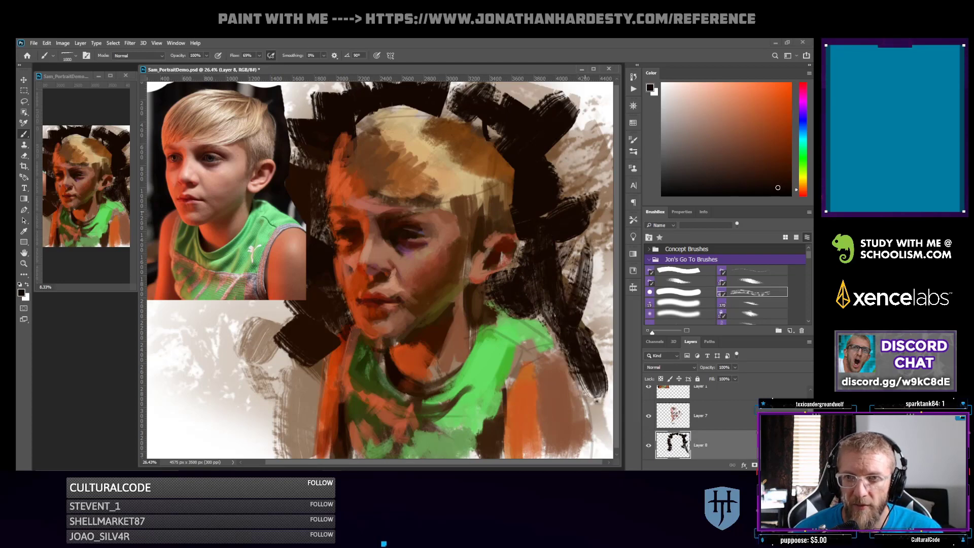
left_click_drag(589, 213, 552, 319)
left_click_drag(588, 285, 606, 368)
Extend the near-black background with rough strokes outside both upper arms toward the lower canvas
left_click_drag(279, 325, 236, 349)
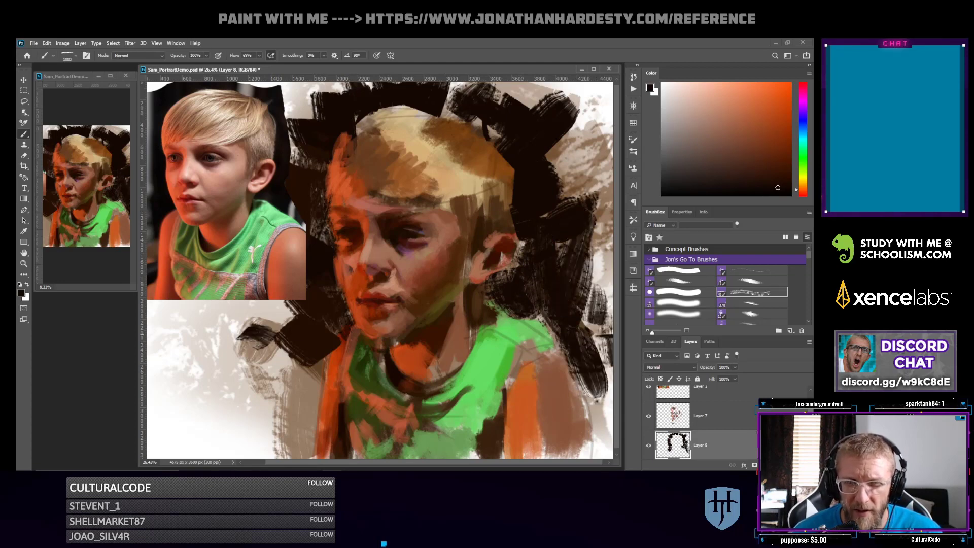
left_click_drag(324, 336, 255, 380)
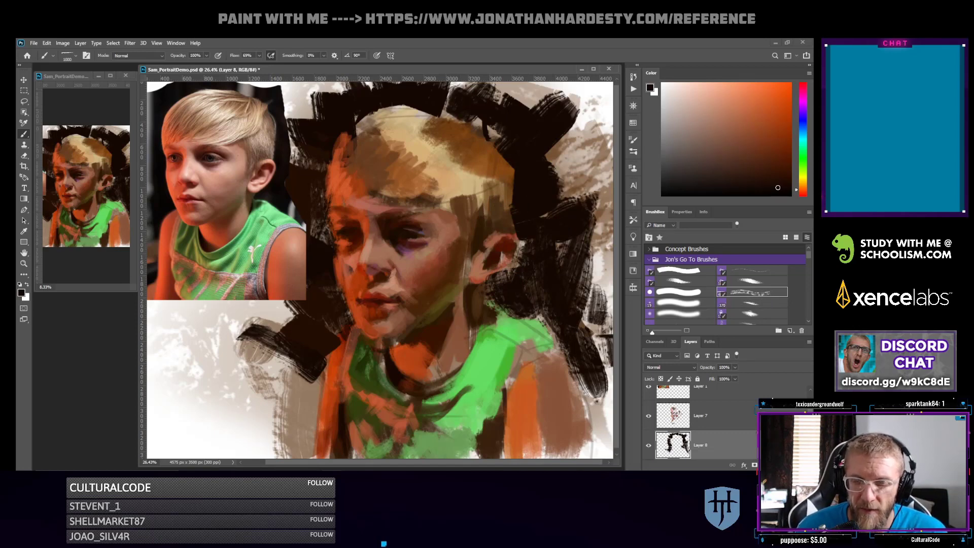
left_click_drag(594, 446, 607, 375)
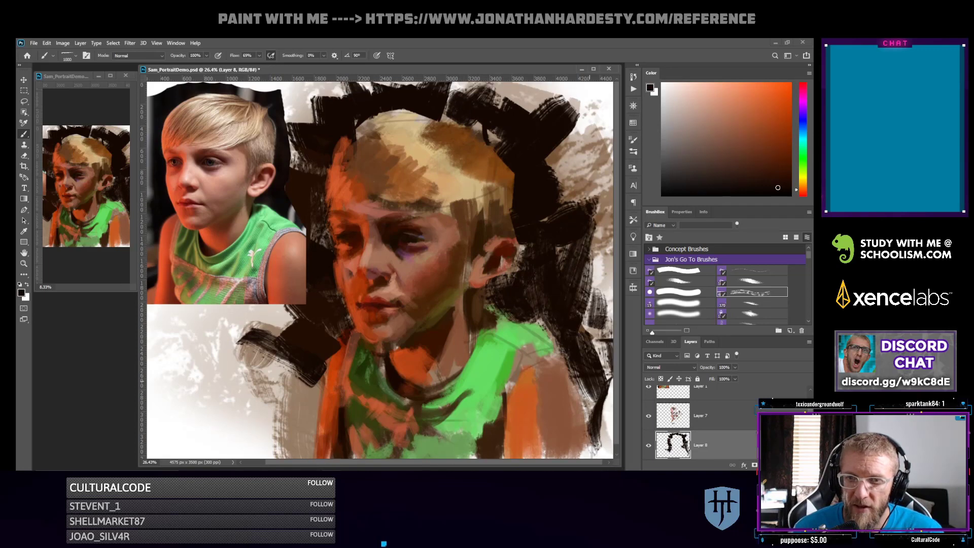
left_click_drag(607, 378, 578, 429)
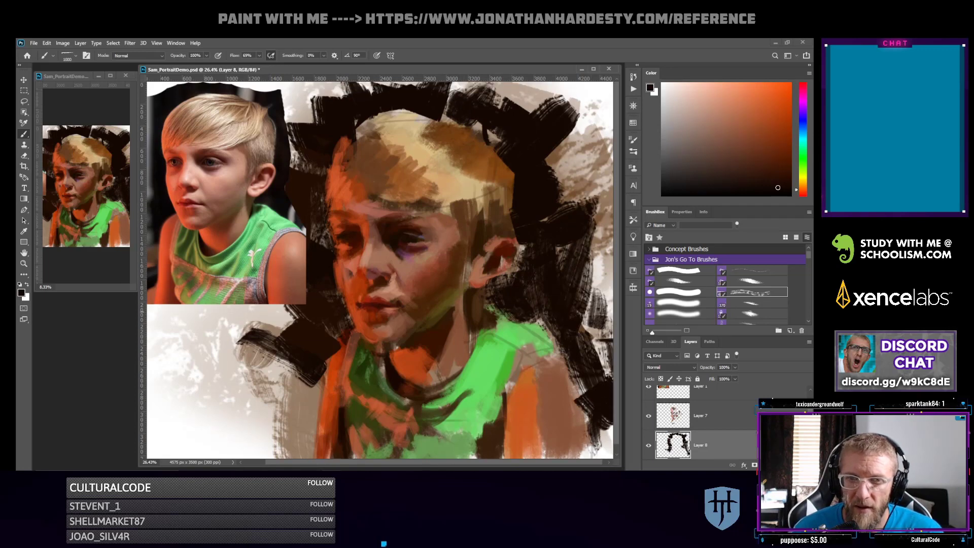
mouse_move(290, 361)
left_mouse_down()
mouse_move(284, 413)
mouse_move(305, 419)
left_mouse_up()
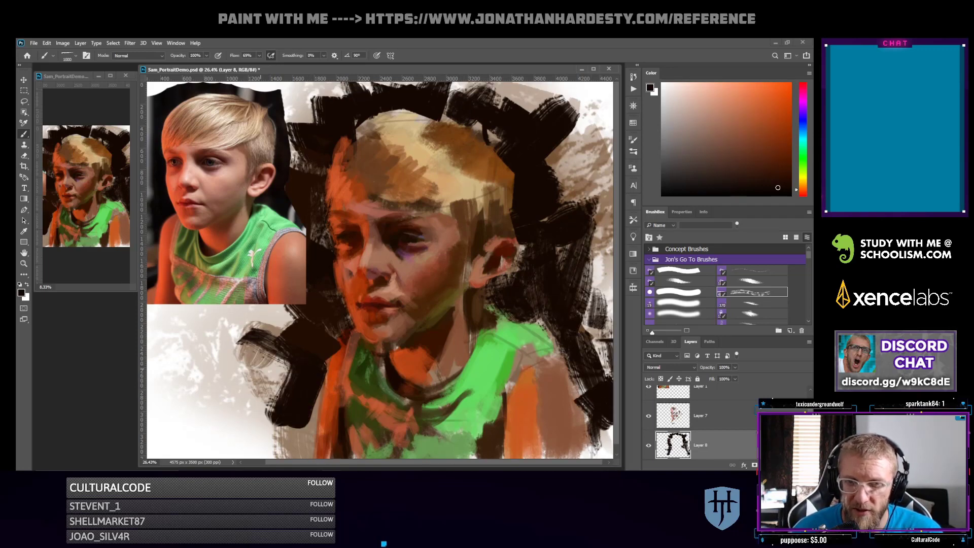
mouse_move(268, 370)
left_mouse_down()
mouse_move(274, 398)
mouse_move(311, 429)
mouse_move(248, 416)
left_mouse_up()
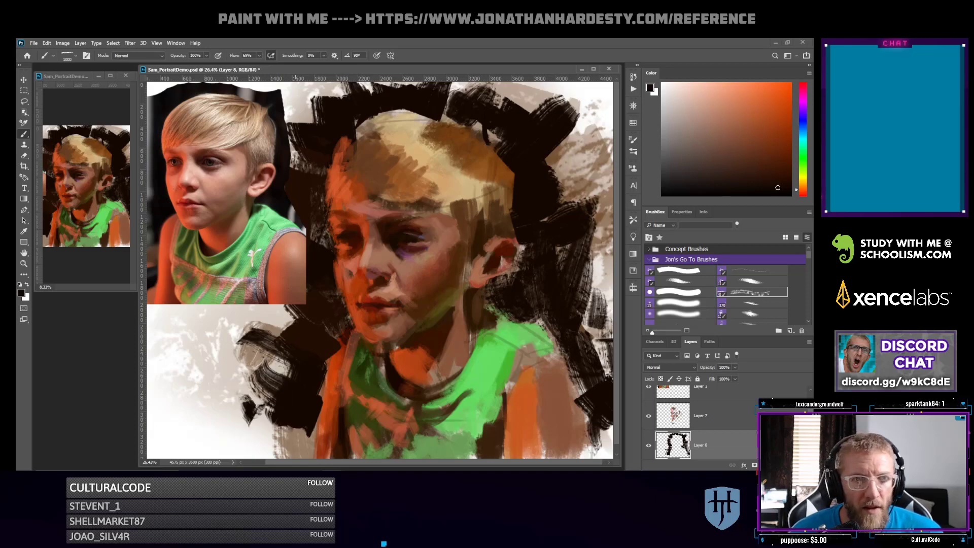
Switch to Layer 7 and a solid brush, and paint the orange-lit shoulder with sampled red-orange
left_click(679, 271)
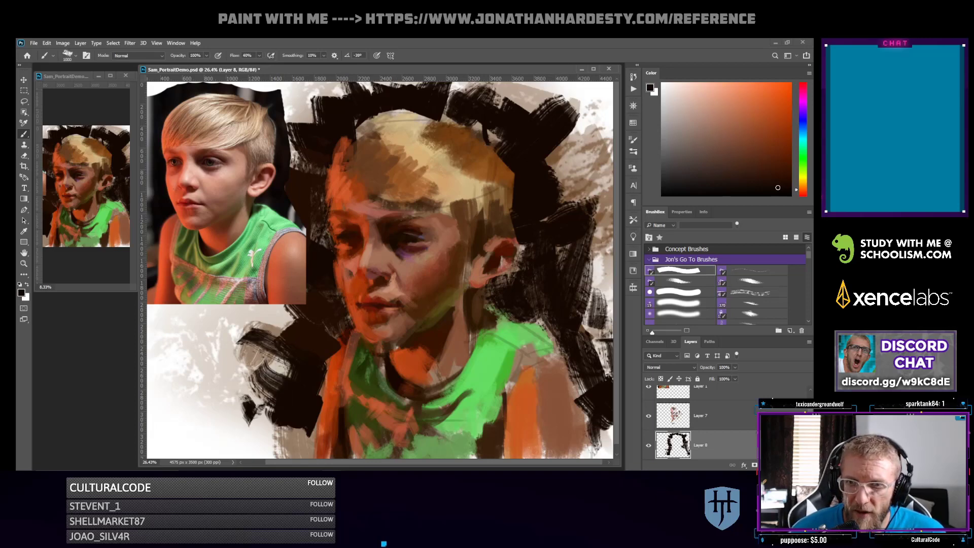
left_click(710, 416)
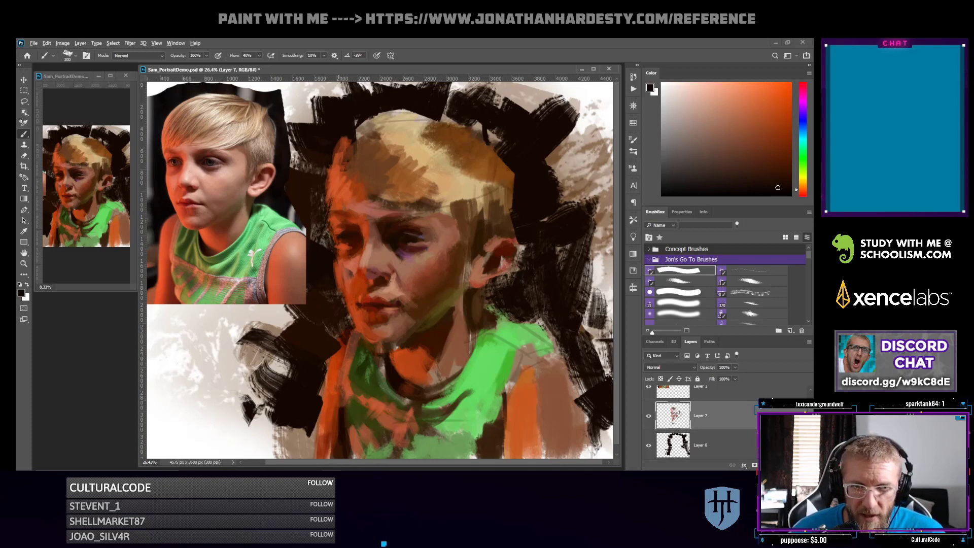
left_click(339, 359, "alt")
left_click_drag(344, 340, 330, 392)
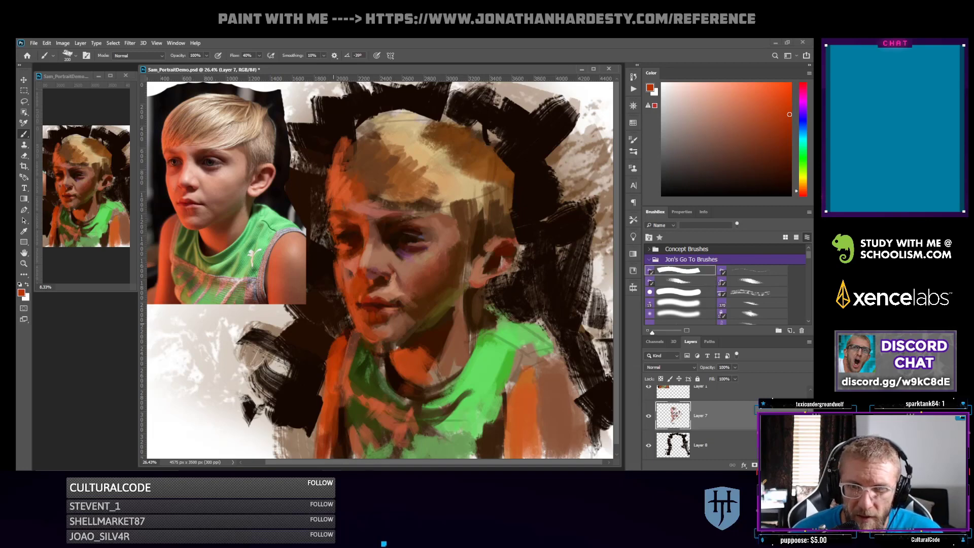
mouse_move(314, 328)
left_mouse_down()
mouse_move(324, 353)
mouse_move(322, 338)
left_mouse_up()
key("ctrl+z")
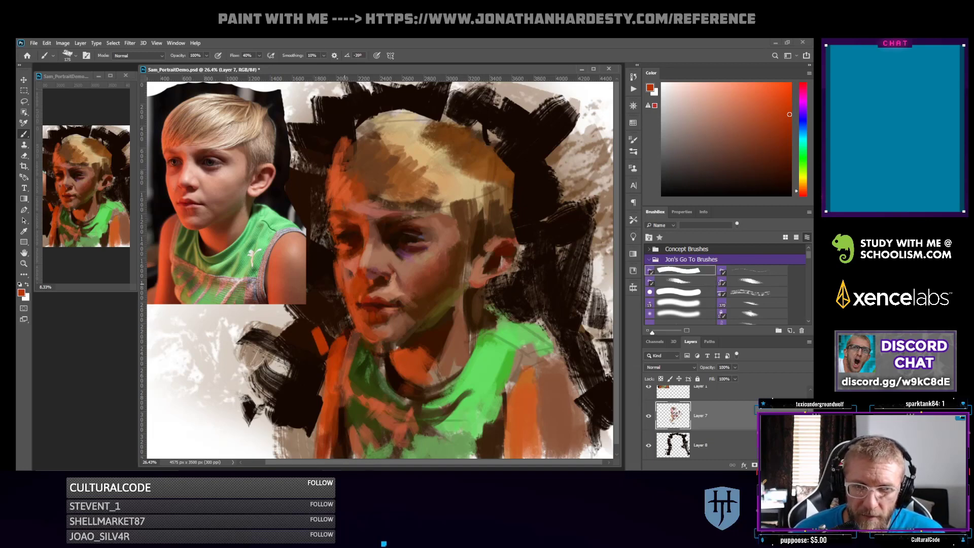
key("ctrl+z")
Cover the orange-lit upper arm with broad red-orange strokes using a larger brush
key("bracketright")
key("bracketright")
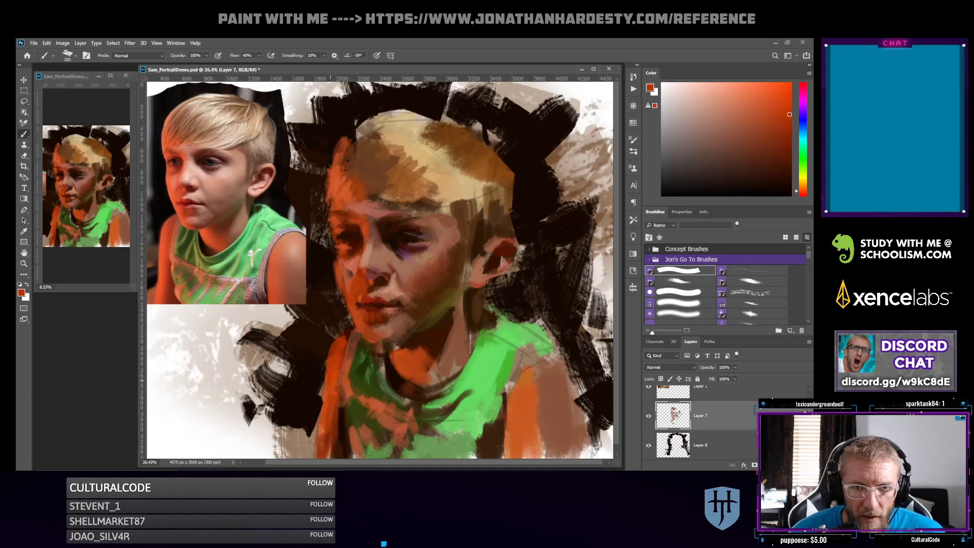
left_click_drag(330, 369, 324, 439)
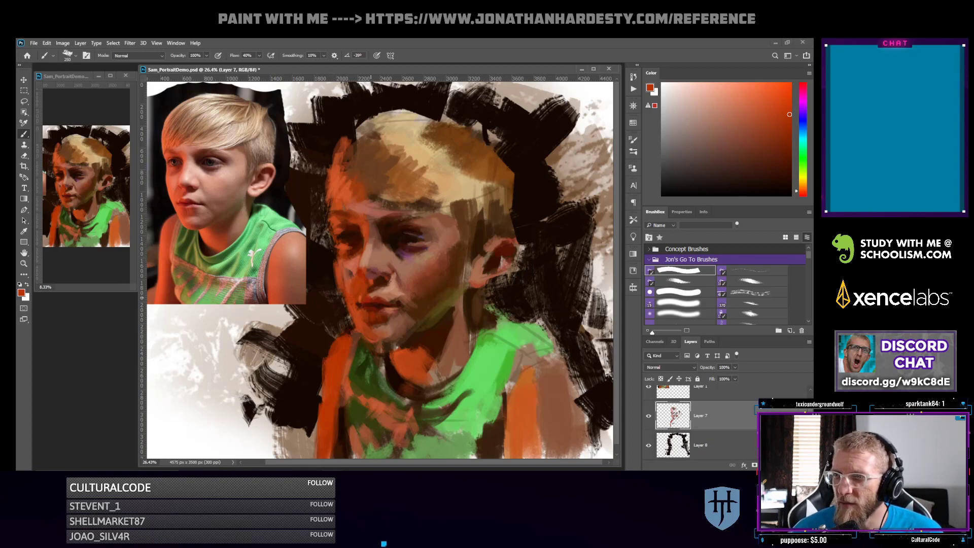
Fade the lower edge of the orange-lit arm and green shirt with ragged strokes of sampled tan background color
left_click(311, 440, "alt")
key("bracketleft")
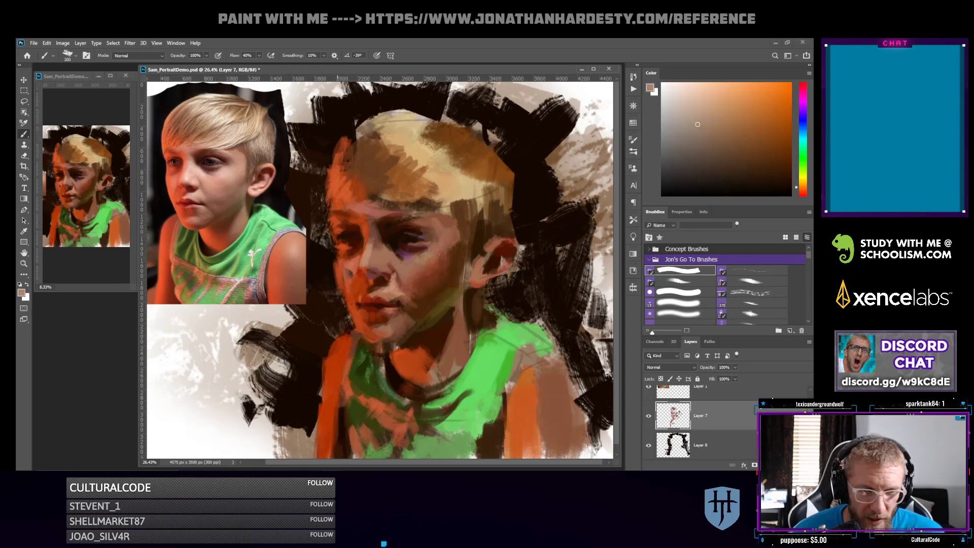
mouse_move(320, 446)
left_mouse_down()
mouse_move(338, 444)
mouse_move(325, 444)
mouse_move(306, 417)
mouse_move(316, 400)
left_mouse_up()
mouse_move(330, 444)
left_mouse_down()
mouse_move(361, 449)
mouse_move(388, 433)
left_mouse_up()
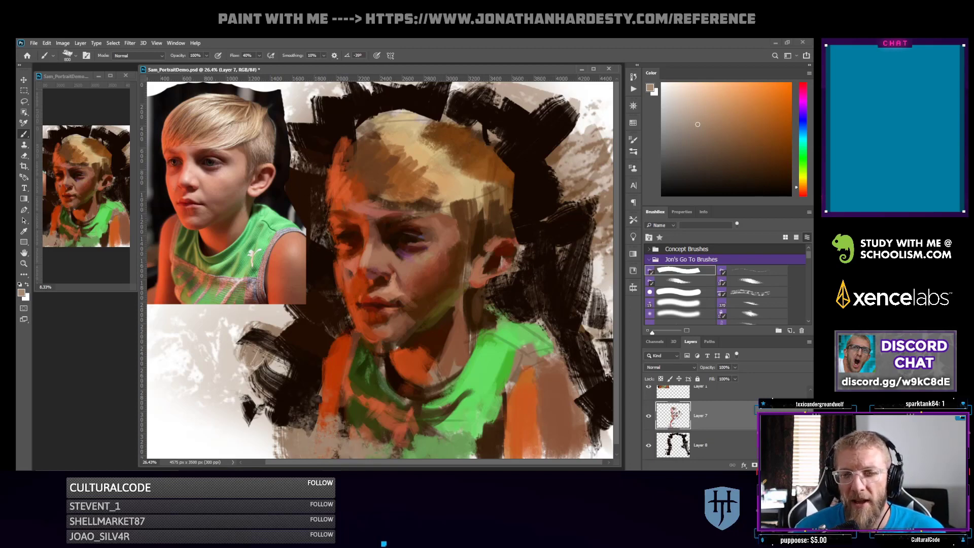
left_click_drag(467, 375, 460, 376)
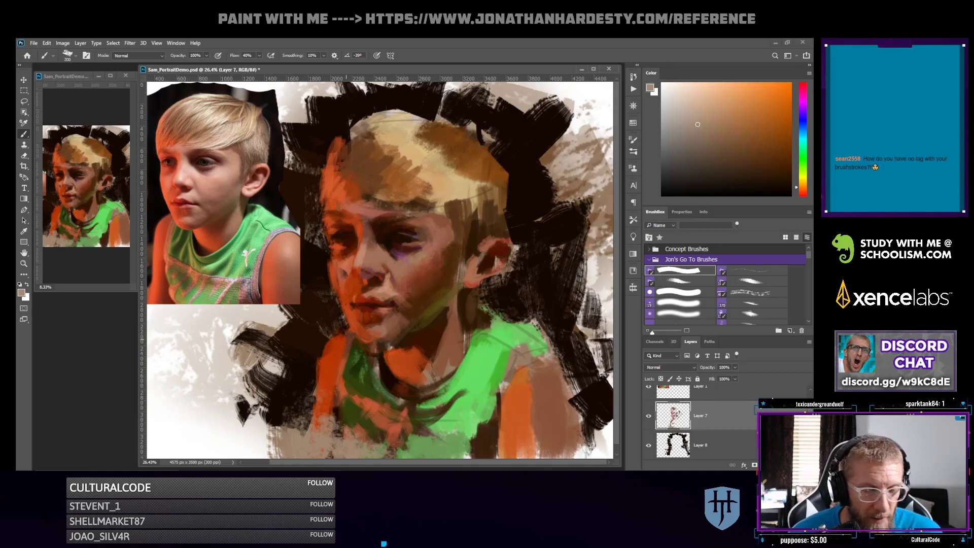
Refine the top of the orange-lit shoulder below the jaw with sampled brown and red-orange tones
left_click(335, 356, "alt")
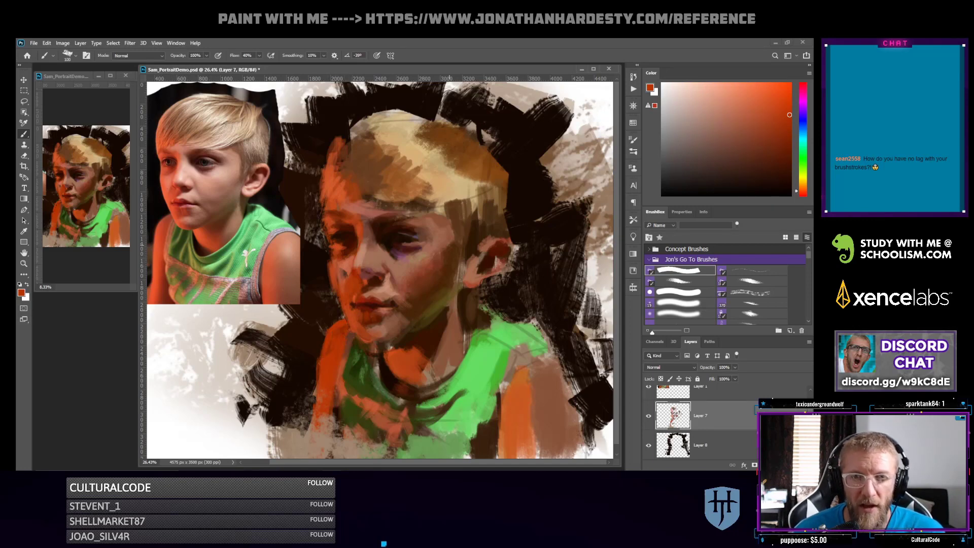
left_click(347, 352, "alt")
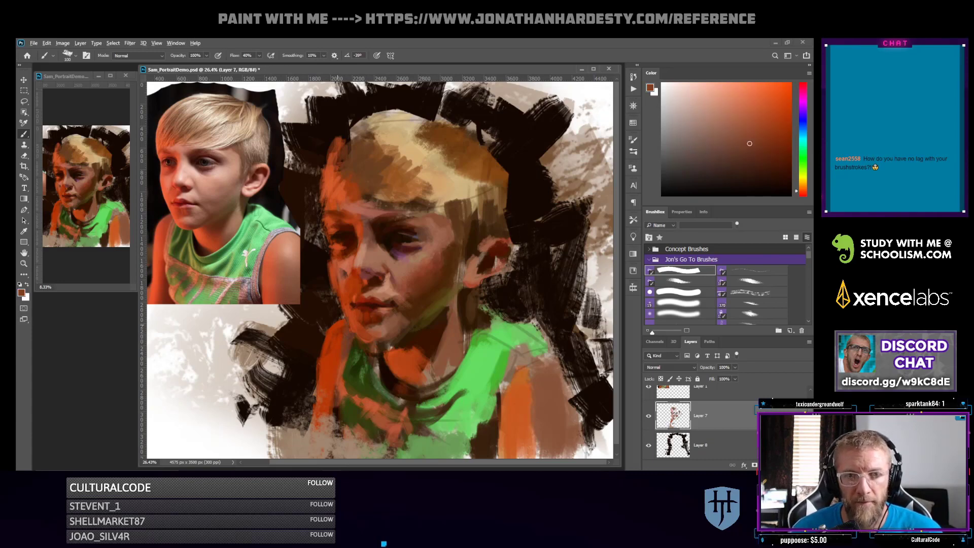
left_click(337, 325, "alt")
left_click_drag(340, 320, 329, 328)
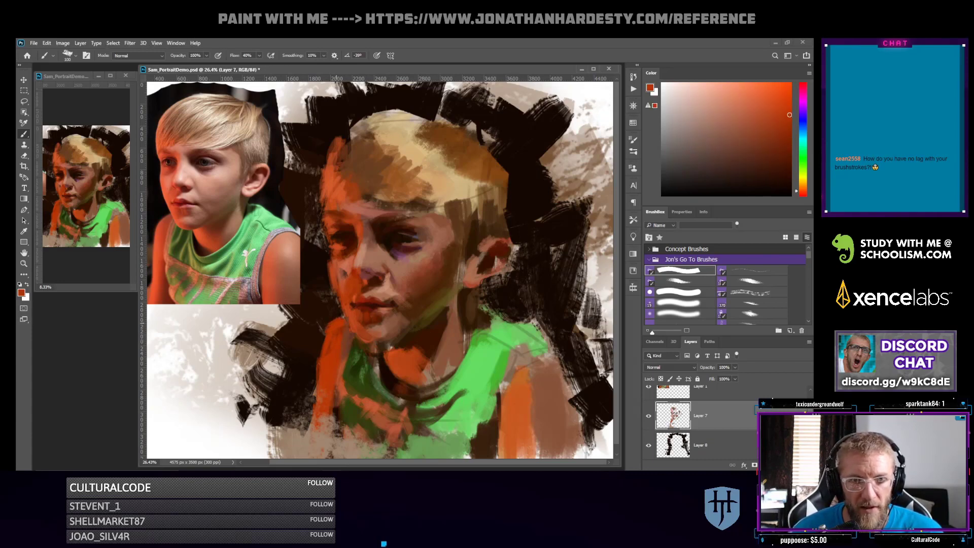
Trim the outer contour of the orange-lit shoulder and arm with sampled near-black background color
left_click(311, 358, "alt")
left_click_drag(314, 361, 313, 394)
left_click_drag(319, 337, 314, 403)
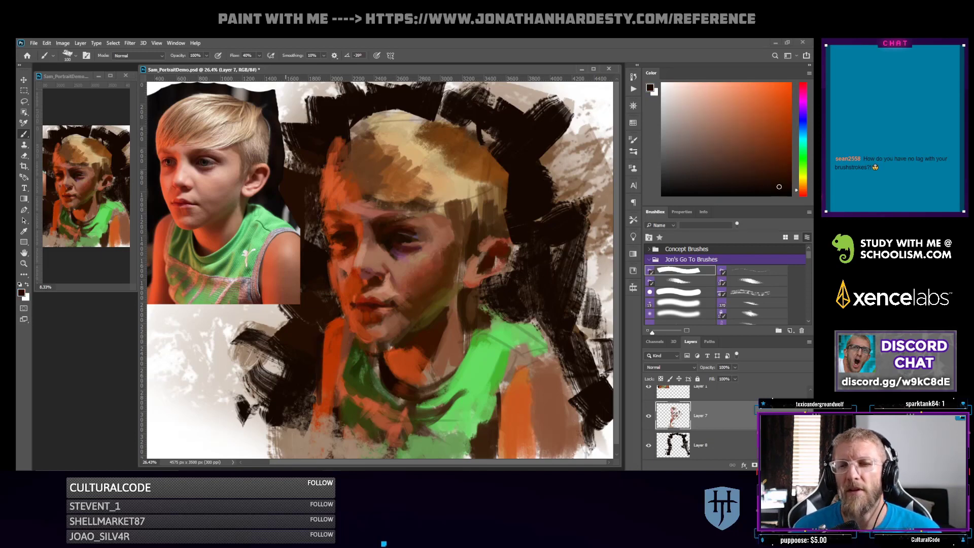
Round out the shoulder beside the green shirt strap and extend down the arm with sampled orange strokes
left_click(521, 378, "alt")
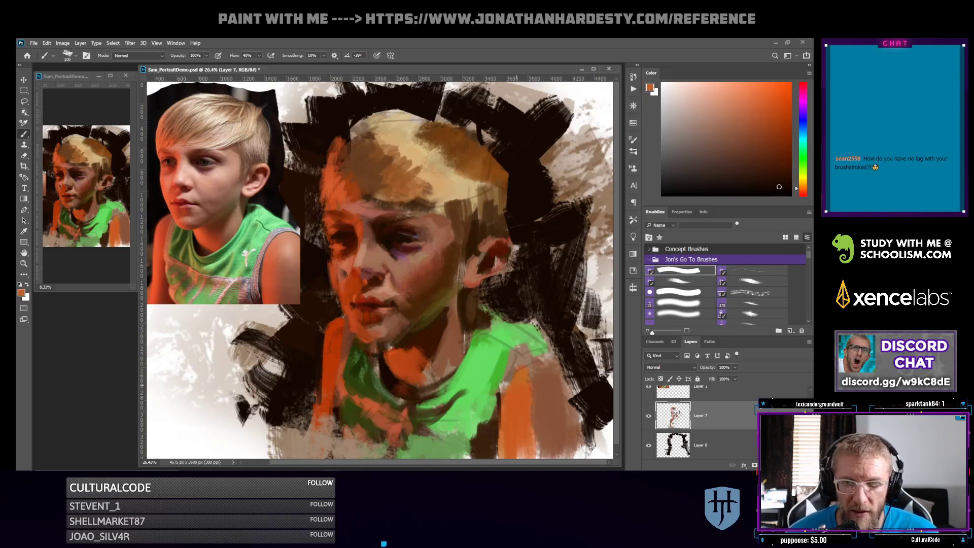
mouse_move(519, 367)
left_mouse_down()
mouse_move(543, 358)
mouse_move(516, 385)
mouse_move(543, 422)
left_mouse_up()
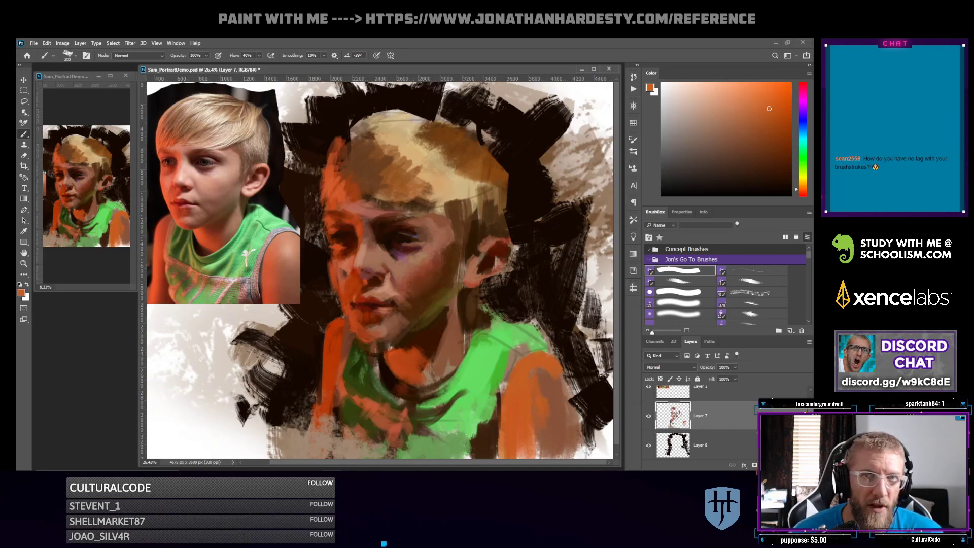
Narrow the main painting window and widen the small overview window to show the reference photo and portrait together
left_click_drag(139, 304, 190, 304)
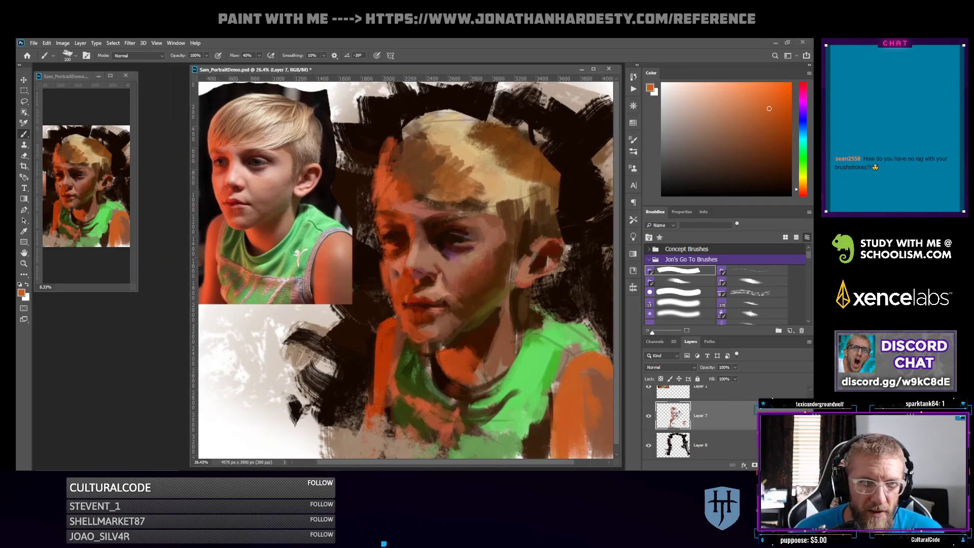
left_click_drag(138, 203, 185, 203)
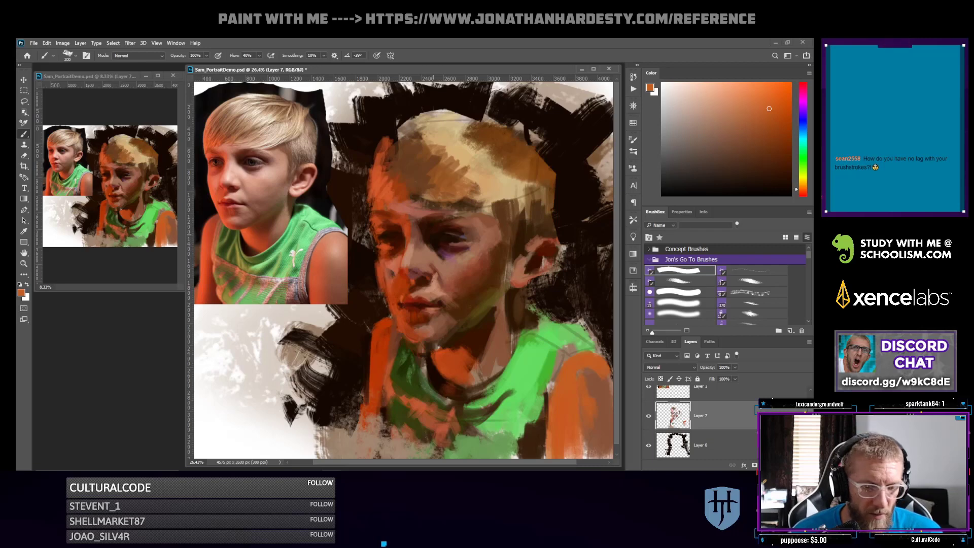
key("z")
mouse_move(447, 222)
left_mouse_down()
mouse_move(428, 223)
mouse_move(455, 221)
left_mouse_up()
key("b")
key("z")
scroll(404, 269, "down", 4)
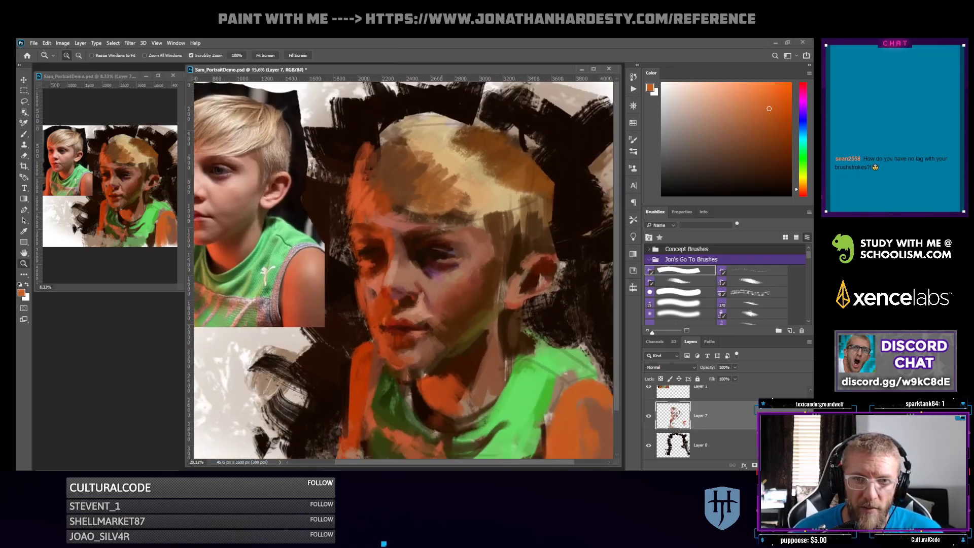
key("b")
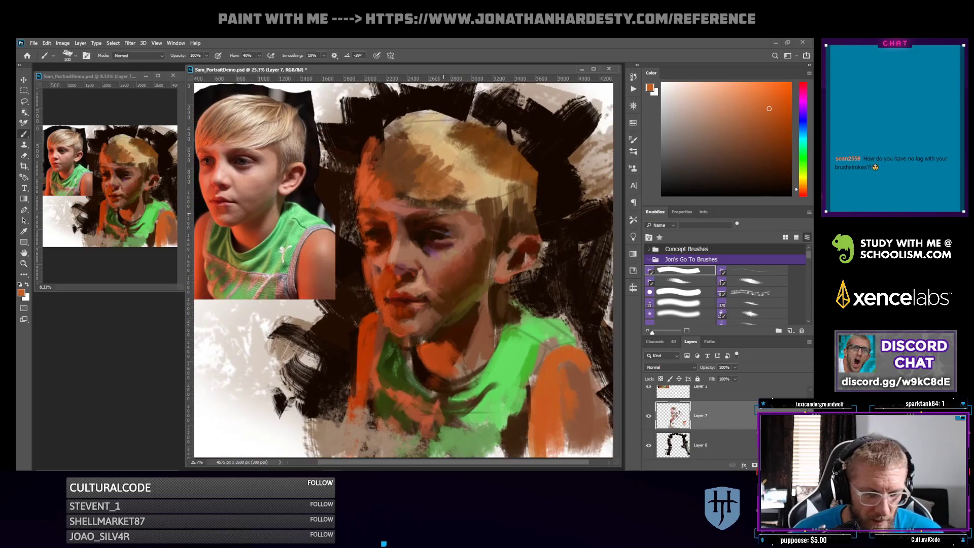
left_click_drag(442, 207, 469, 217)
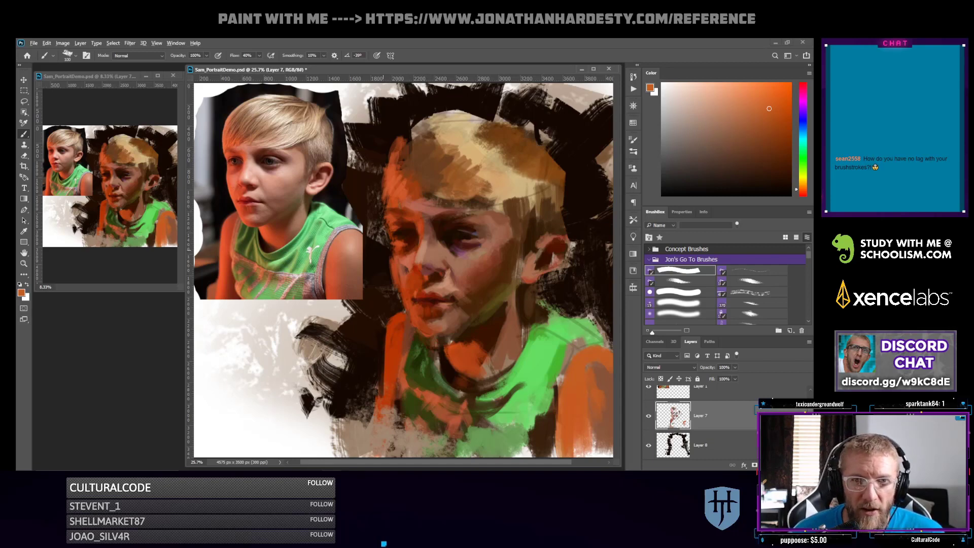
Clean up the outer contour of the orange-lit cheek with sampled near-black, dark brown and red-orange tones
left_click(380, 256, "alt")
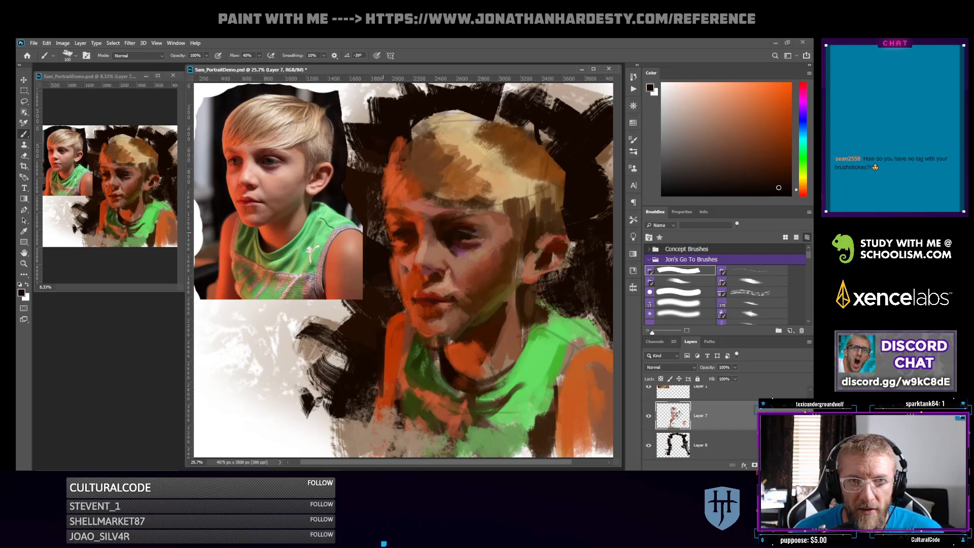
left_click_drag(383, 232, 398, 290)
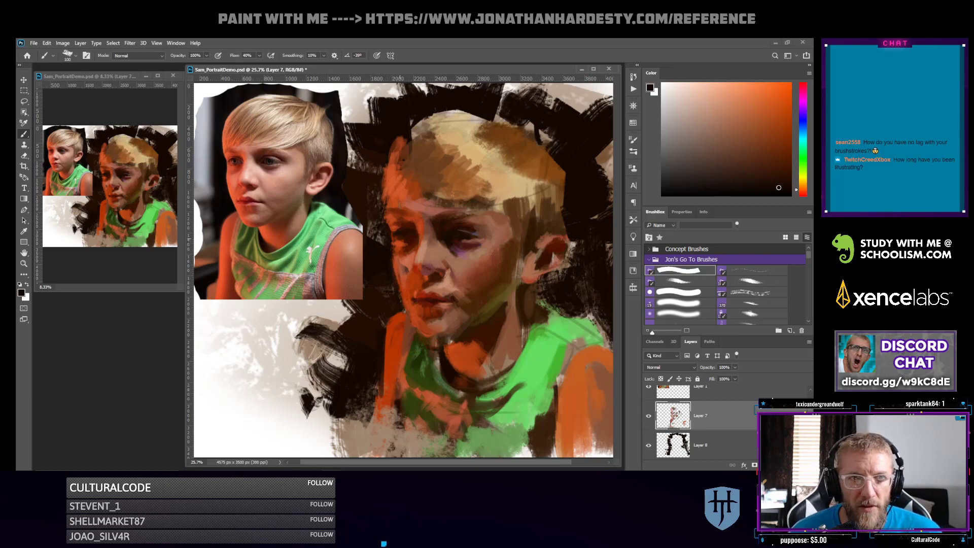
left_click(411, 222, "alt")
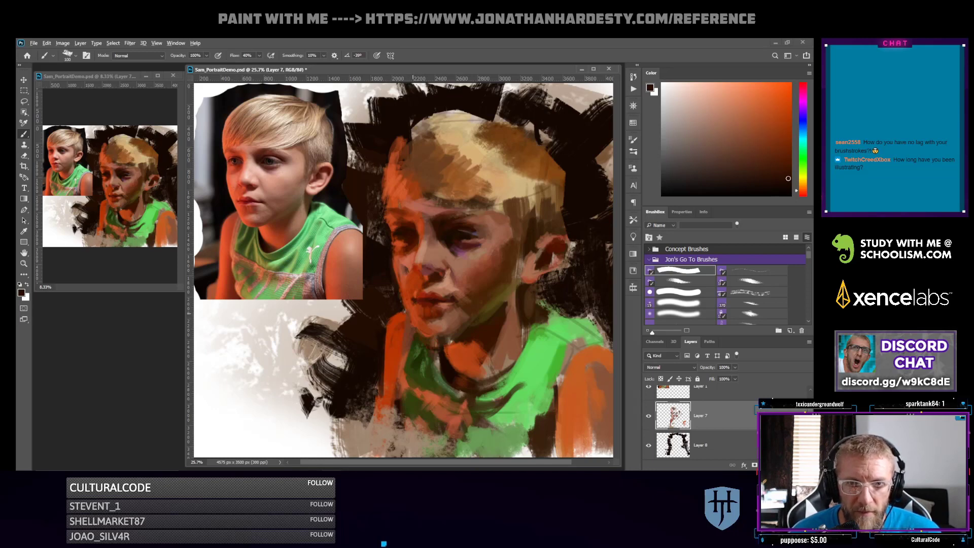
left_click(409, 301, "alt")
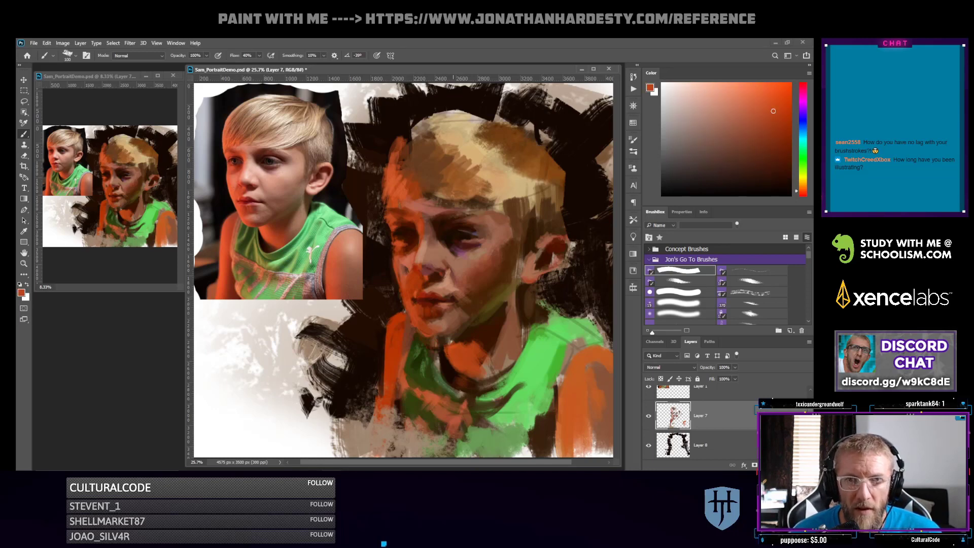
Rework the front edge of the hair above the orange-lit forehead with sampled brown and blond tones
left_click(402, 175, "alt")
mouse_move(398, 171)
left_mouse_down()
mouse_move(413, 133)
mouse_move(428, 124)
mouse_move(417, 126)
mouse_move(436, 128)
mouse_move(410, 136)
left_mouse_up()
left_click(428, 127, "alt")
left_click(444, 155, "alt")
left_click_drag(428, 129, 411, 137)
Trim the top outline of the hair from the front to the crown with sampled near-black background color
left_click(401, 123, "alt")
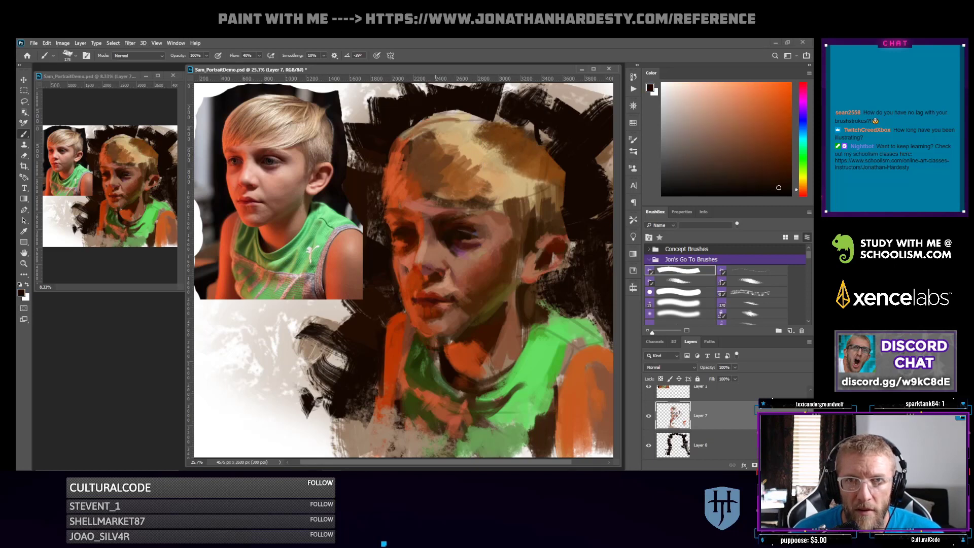
mouse_move(458, 113)
left_mouse_down()
mouse_move(412, 125)
mouse_move(477, 116)
left_mouse_up()
left_click_drag(412, 127, 472, 116)
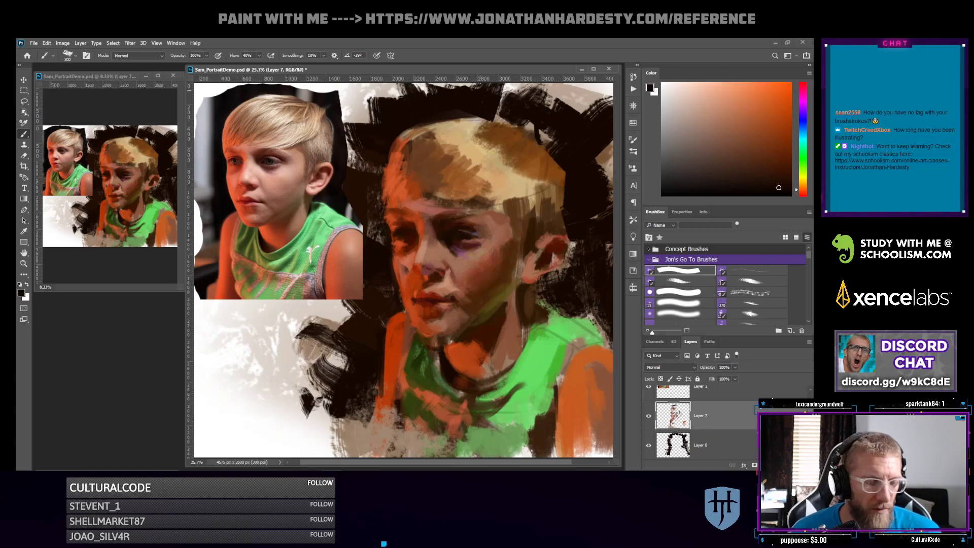
left_click_drag(470, 112, 528, 129)
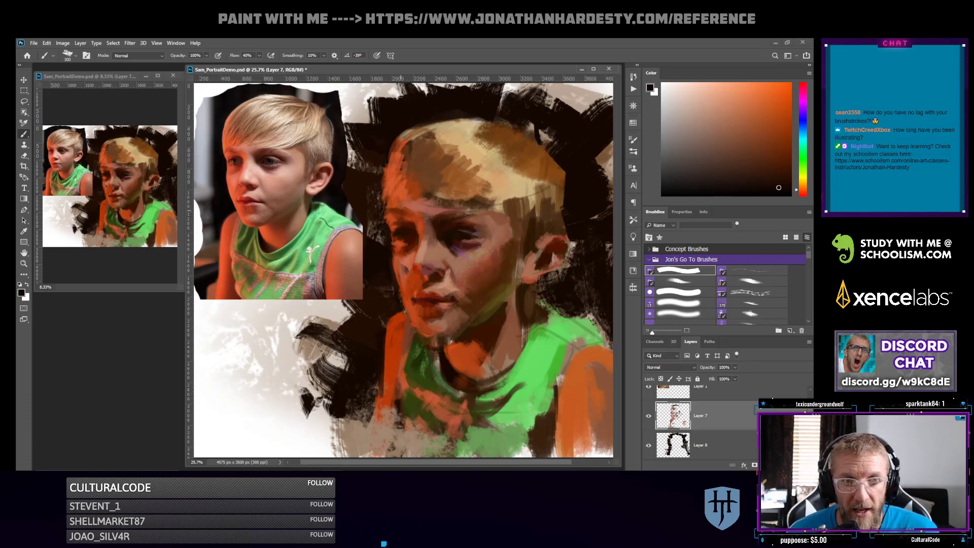
Lay sampled light tan strokes over the crown and side of the hair, starting at 20% brush opacity
left_click(477, 239, "alt")
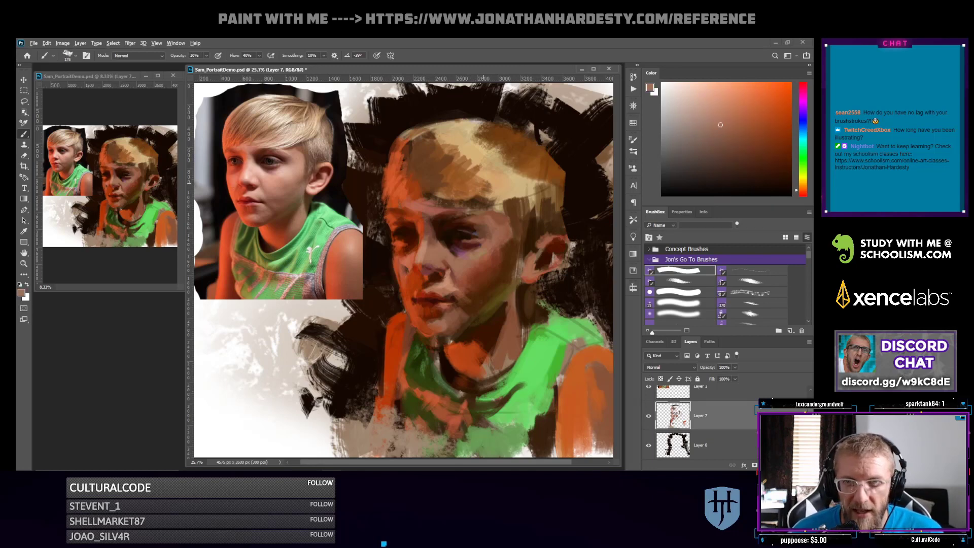
left_click(498, 183, "alt")
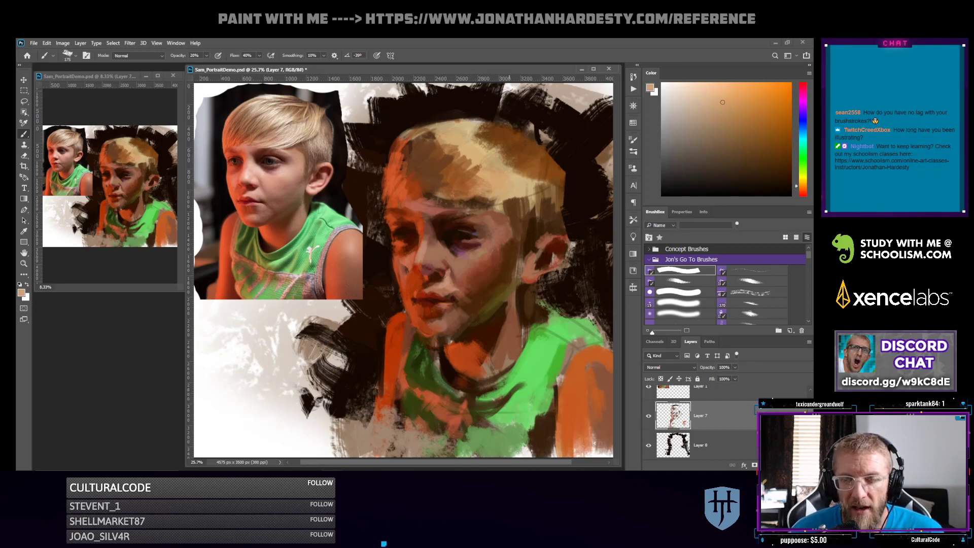
mouse_move(478, 167)
left_mouse_down()
mouse_move(464, 183)
mouse_move(466, 165)
mouse_move(464, 179)
mouse_move(487, 200)
left_mouse_up()
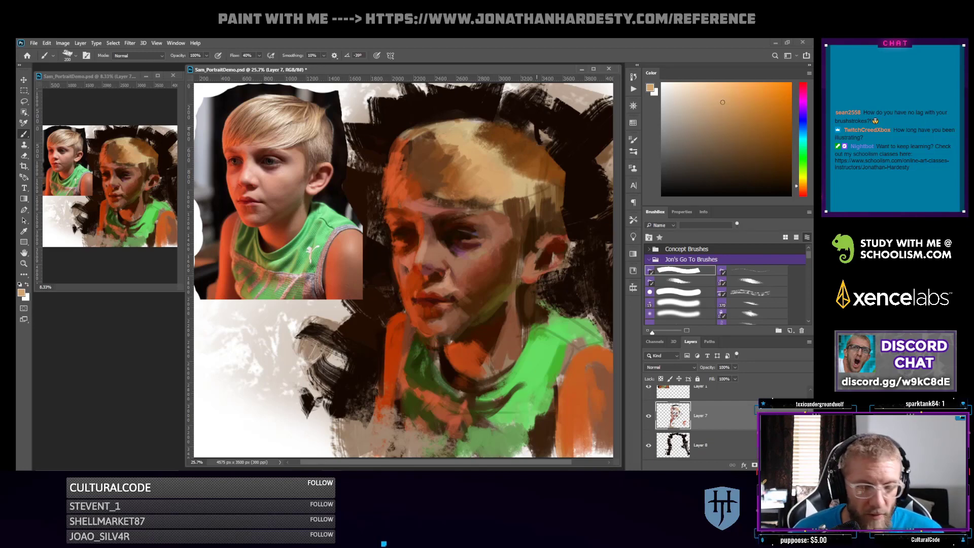
mouse_move(485, 141)
left_mouse_down()
mouse_move(503, 141)
mouse_move(515, 166)
mouse_move(539, 181)
left_mouse_up()
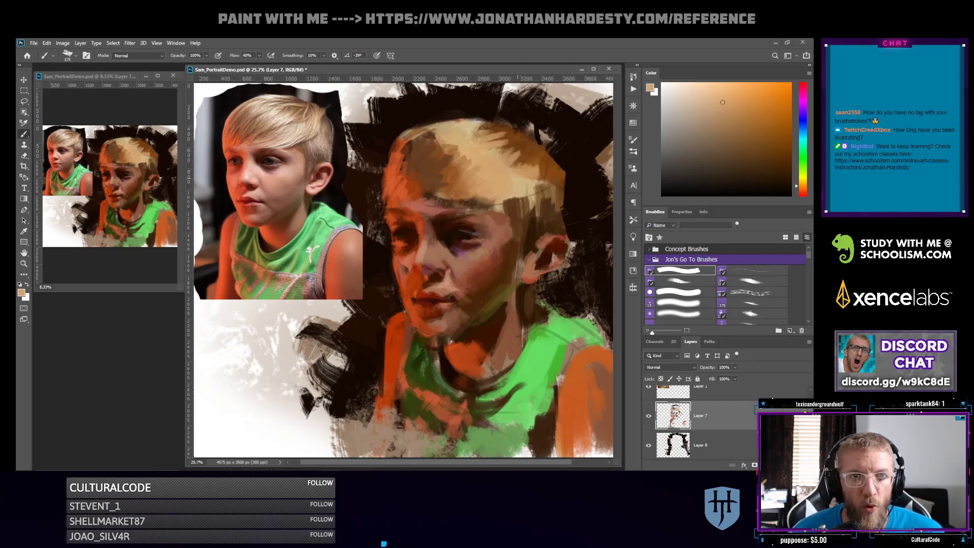
left_click(526, 181, "alt")
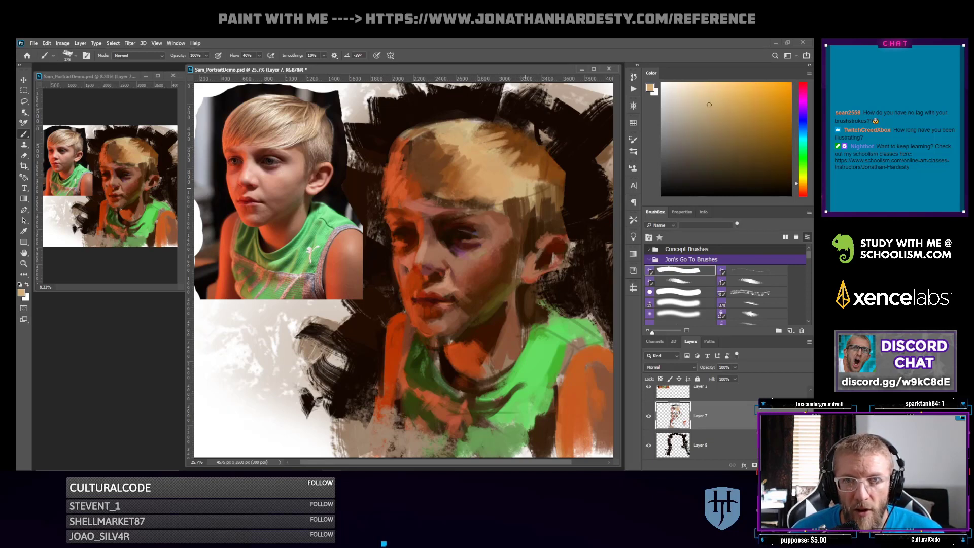
mouse_move(544, 185)
left_mouse_down()
mouse_move(495, 202)
mouse_move(511, 210)
left_mouse_up()
left_click(510, 212, "alt")
left_click(546, 191, "alt")
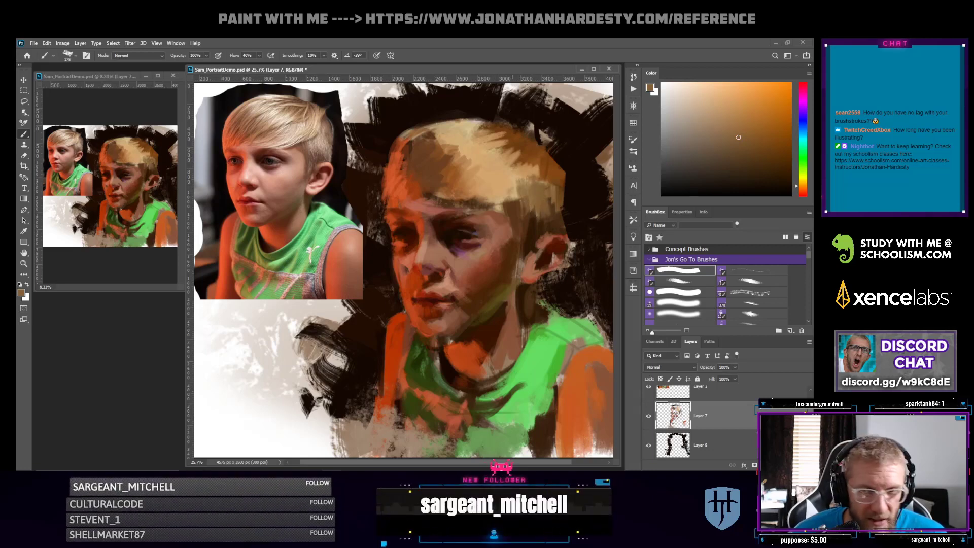
Redefine the lower edge of the fringe across the forehead with sampled skin and tan tones
left_click(474, 198, "alt")
mouse_move(474, 199)
left_mouse_down()
mouse_move(447, 199)
mouse_move(457, 206)
left_mouse_up()
left_click(435, 209, "alt")
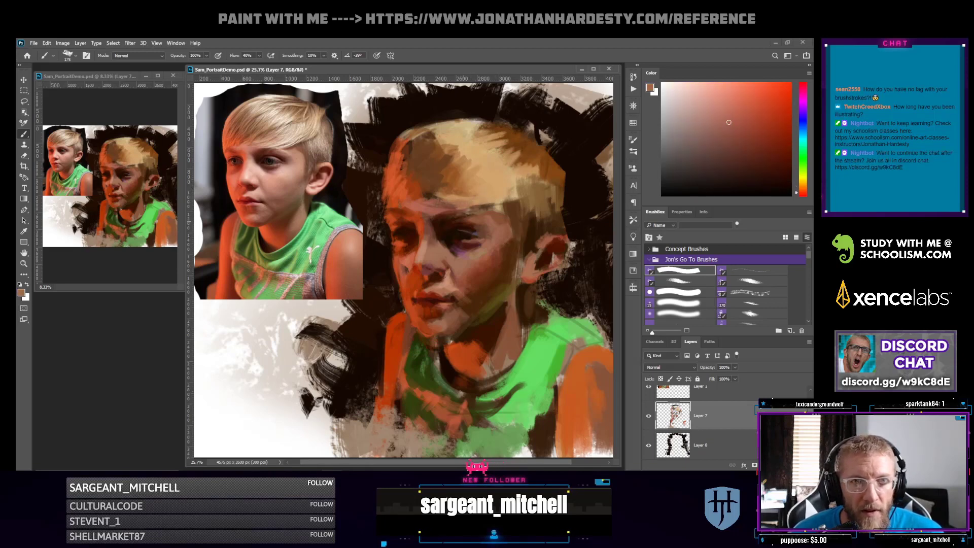
left_click(478, 199, "alt")
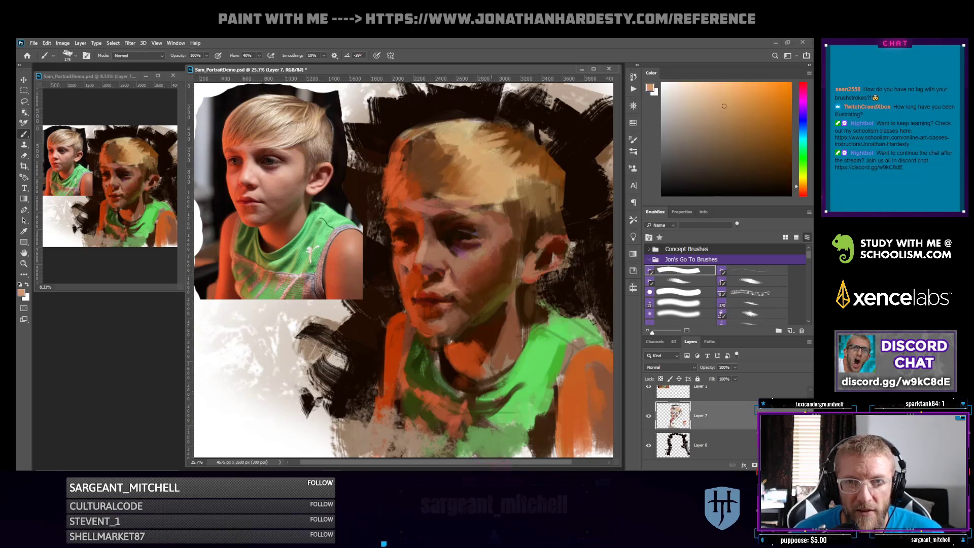
mouse_move(473, 203)
left_mouse_down()
mouse_move(438, 206)
mouse_move(450, 195)
mouse_move(443, 203)
left_mouse_up()
Sweep sampled light blond strokes through the fringe and into the brown shadowed front of the hair
left_click(469, 122, "alt")
left_click_drag(508, 195, 430, 204)
mouse_move(480, 167)
left_mouse_down()
mouse_move(469, 174)
mouse_move(437, 145)
mouse_move(412, 150)
mouse_move(440, 158)
left_mouse_up()
mouse_move(430, 153)
left_mouse_down()
mouse_move(462, 164)
mouse_move(415, 154)
mouse_move(442, 166)
left_mouse_up()
left_click(419, 163, "alt")
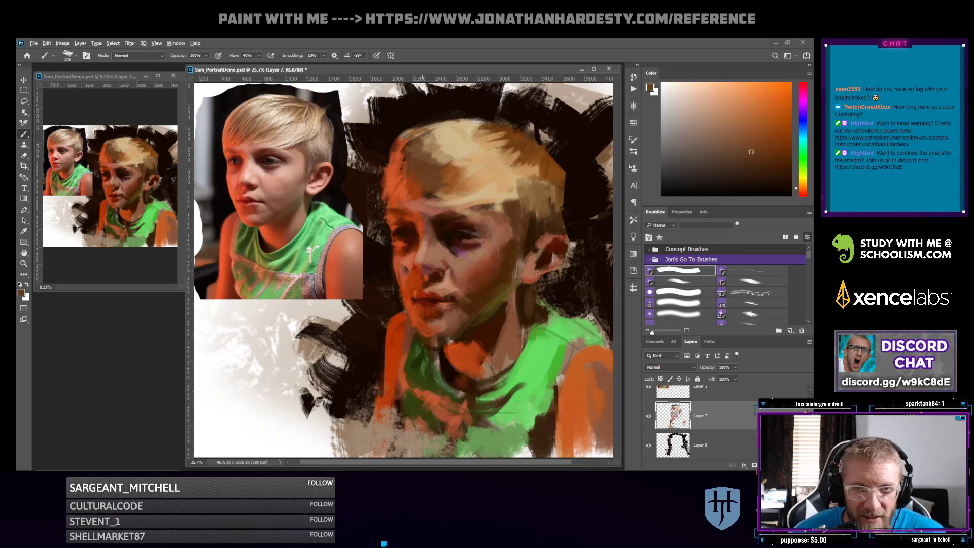
Refine the orange-lit cheek and eye area with sampled red-orange tones, a deeper red and a smaller brush
left_click(408, 279, "alt")
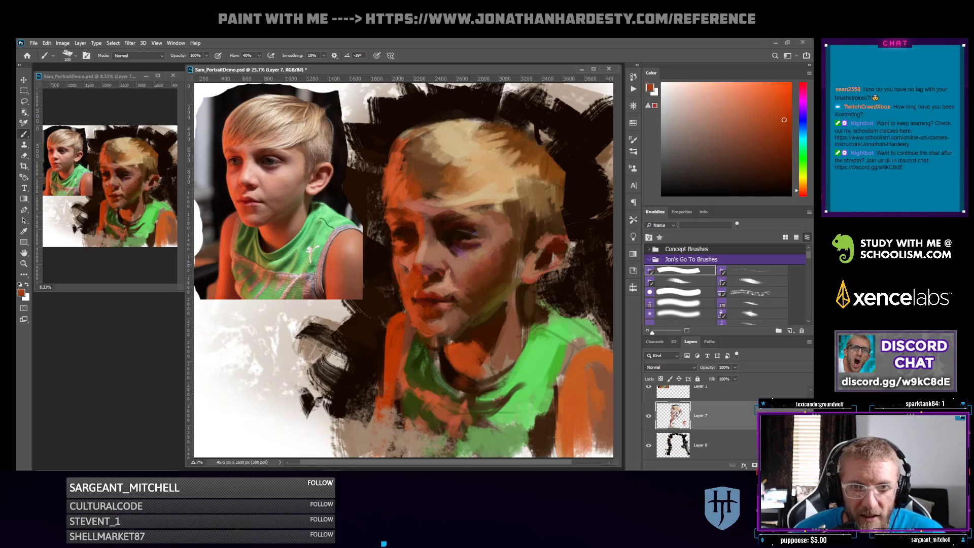
left_click(406, 269, "alt")
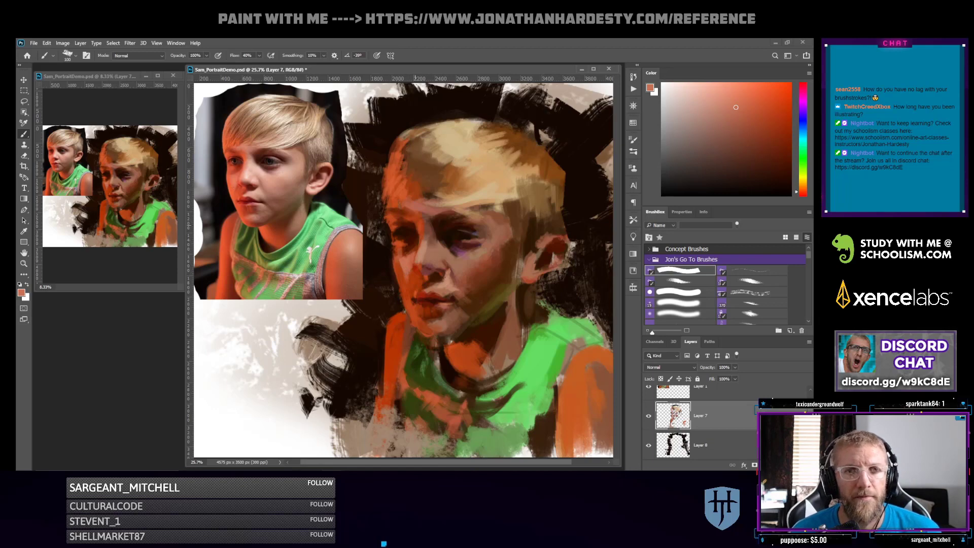
left_click(398, 264, "alt")
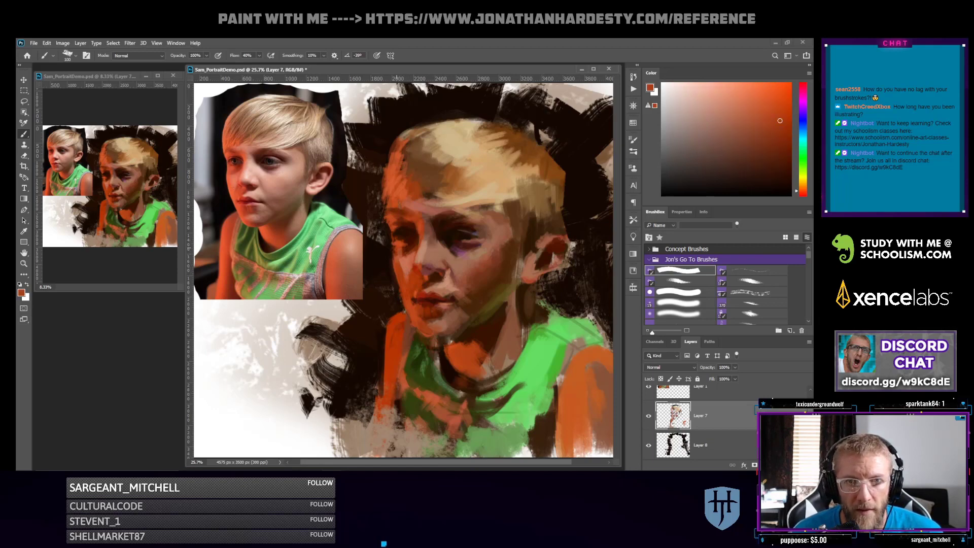
left_click(394, 248, "alt")
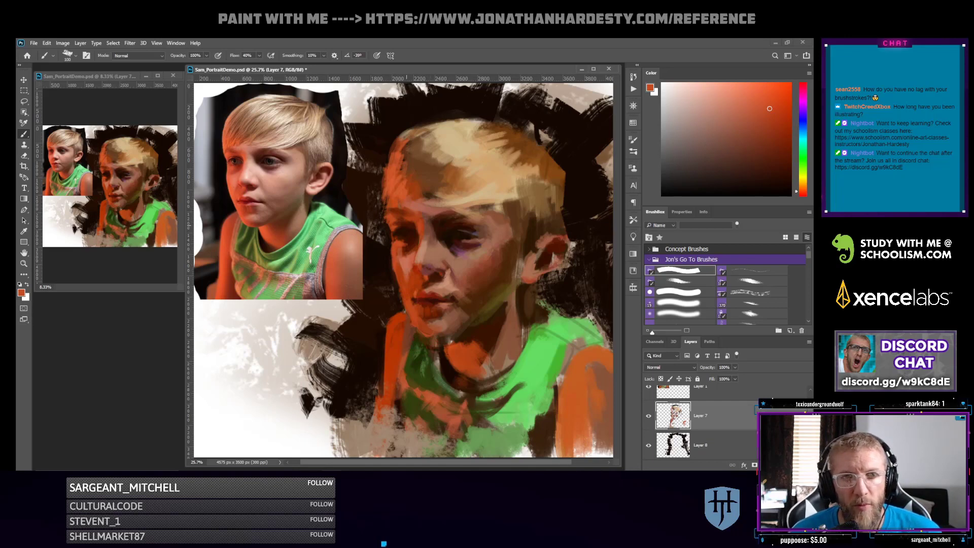
left_click(401, 245, "alt")
key("bracketleft")
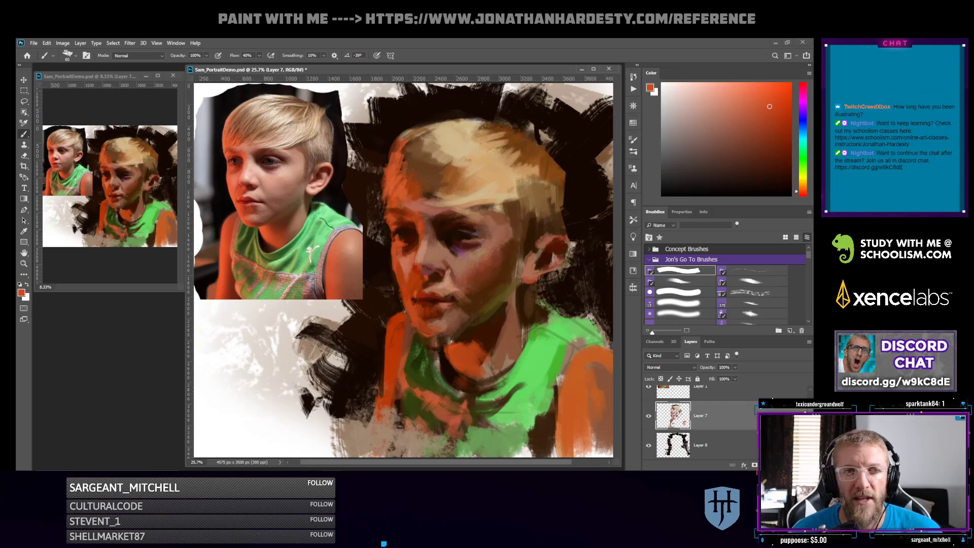
left_click(780, 123)
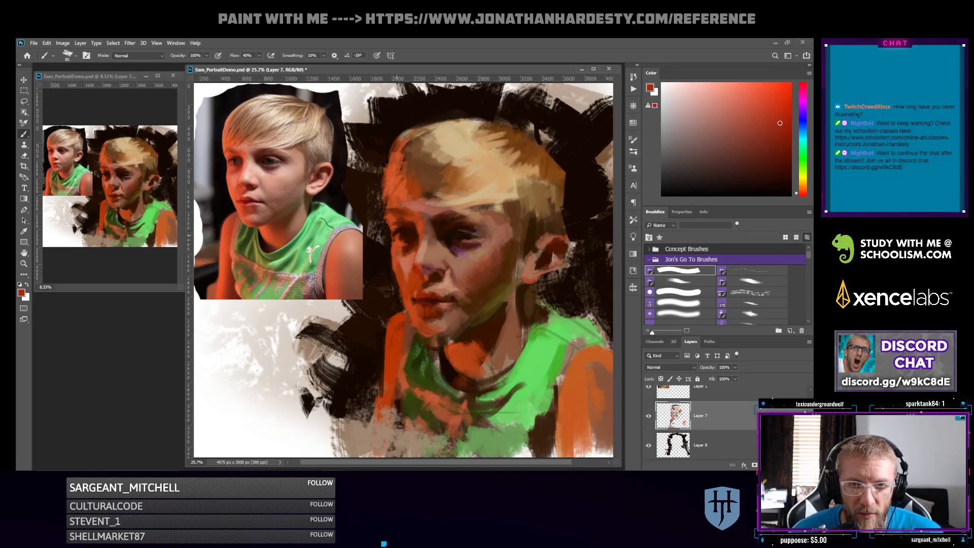
left_click(402, 236, "alt")
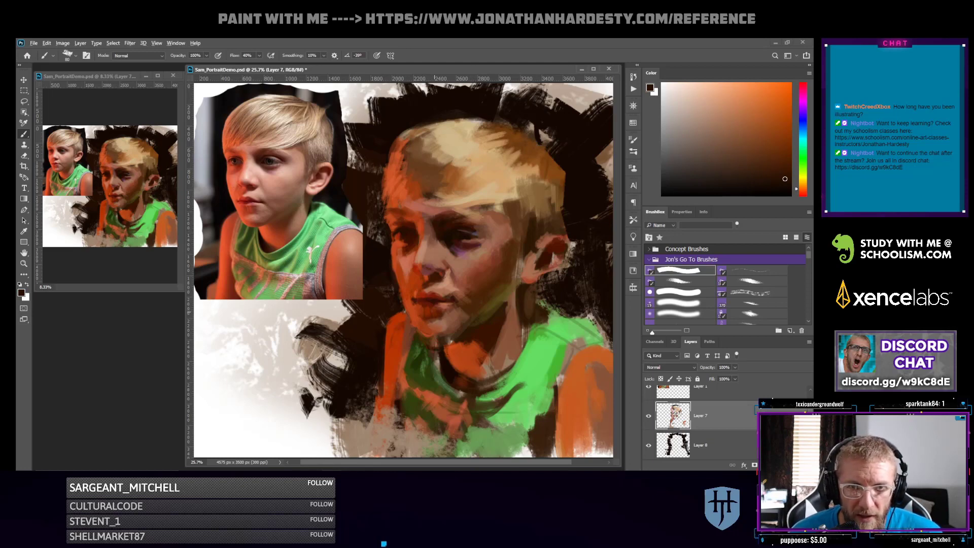
Rework the lips with a sampled red shifted to a lighter, more saturated tone
left_click(450, 291, "alt")
left_click_drag(741, 131, 737, 119)
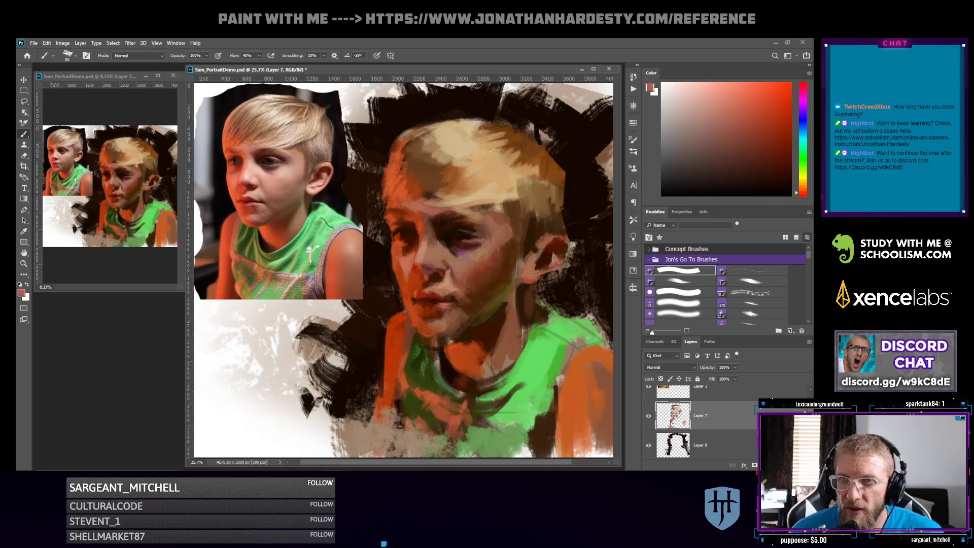
left_click(744, 108)
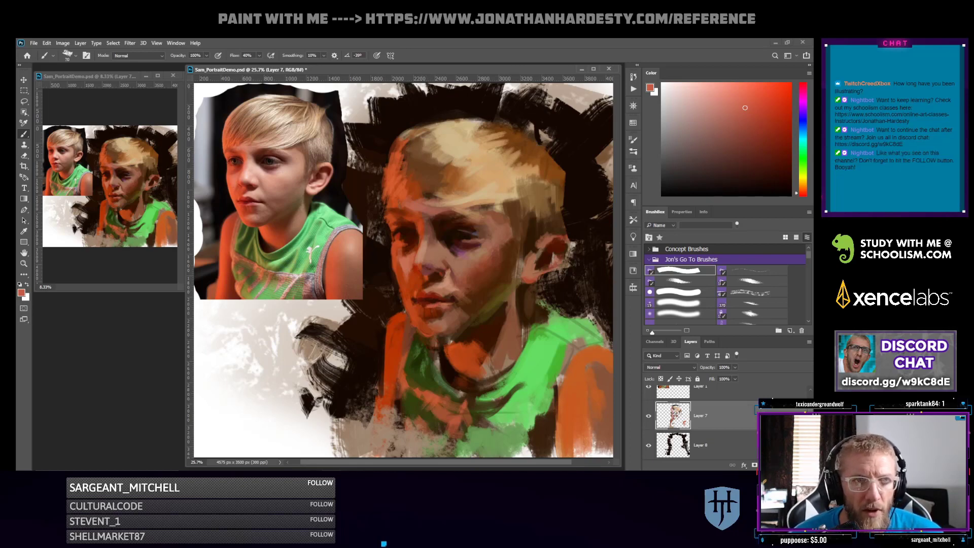
Sample brown skin tones beside the temple and glaze them over the shadowed face at 30% brush opacity
left_click(500, 230, "alt")
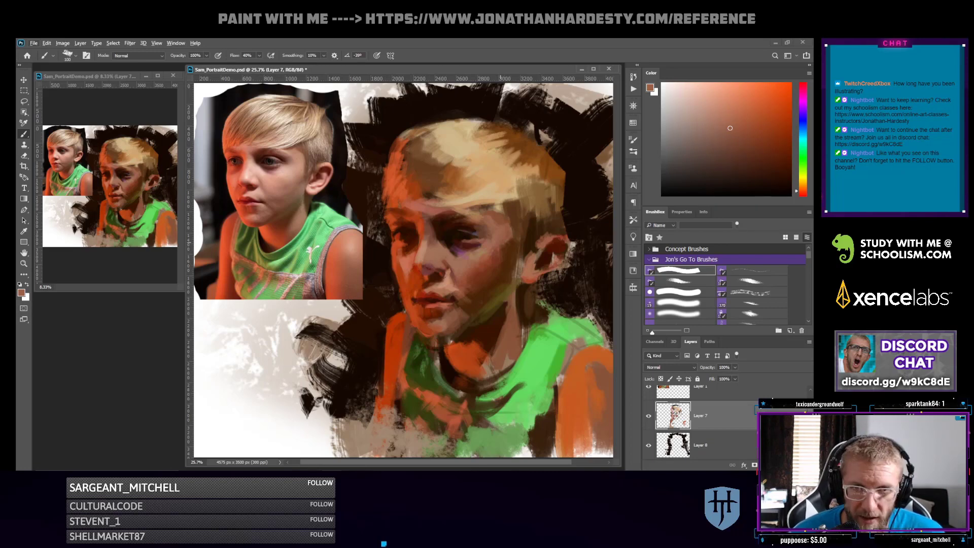
left_click(507, 227, "alt")
key("3")
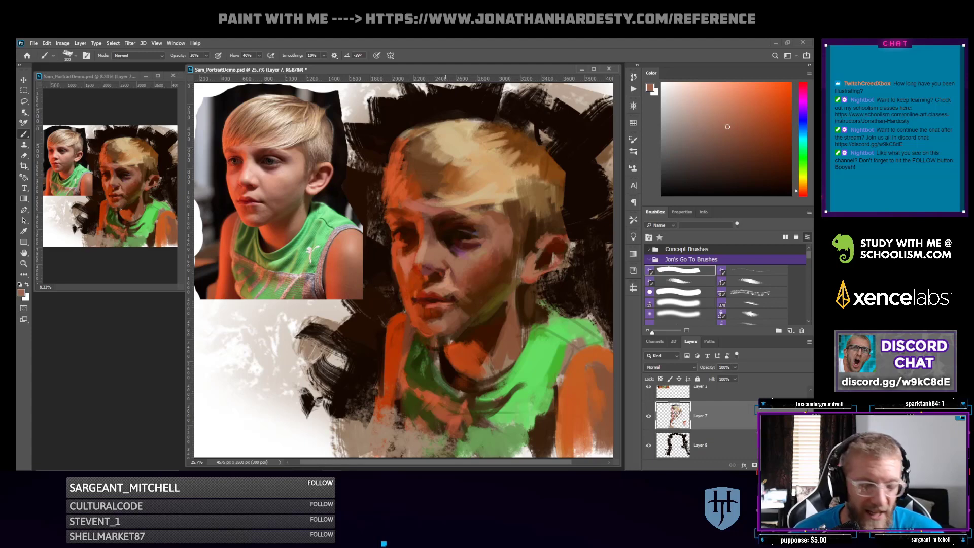
Refine the outer edge of the orange-lit brow with sampled near-black and red-orange tones
left_click(387, 244, "alt")
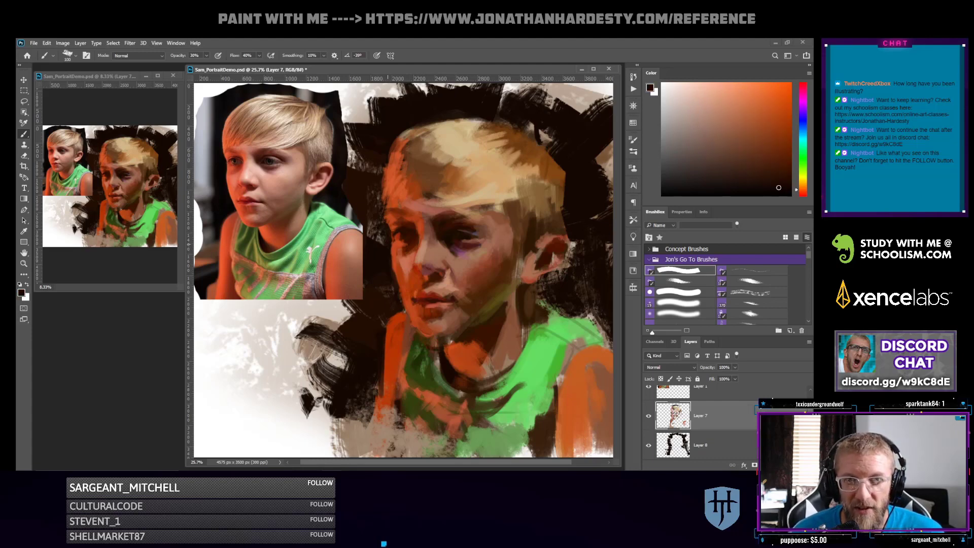
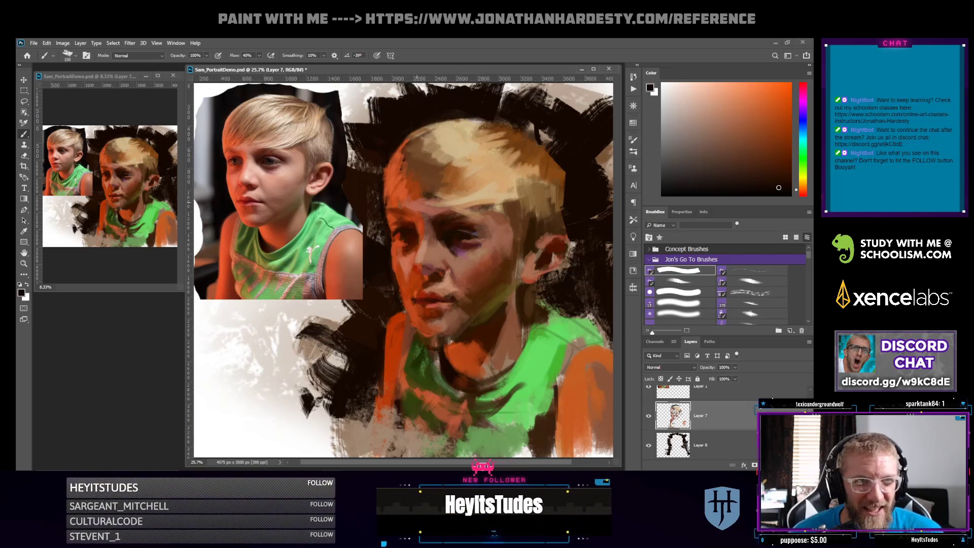
left_click(392, 219, "alt")
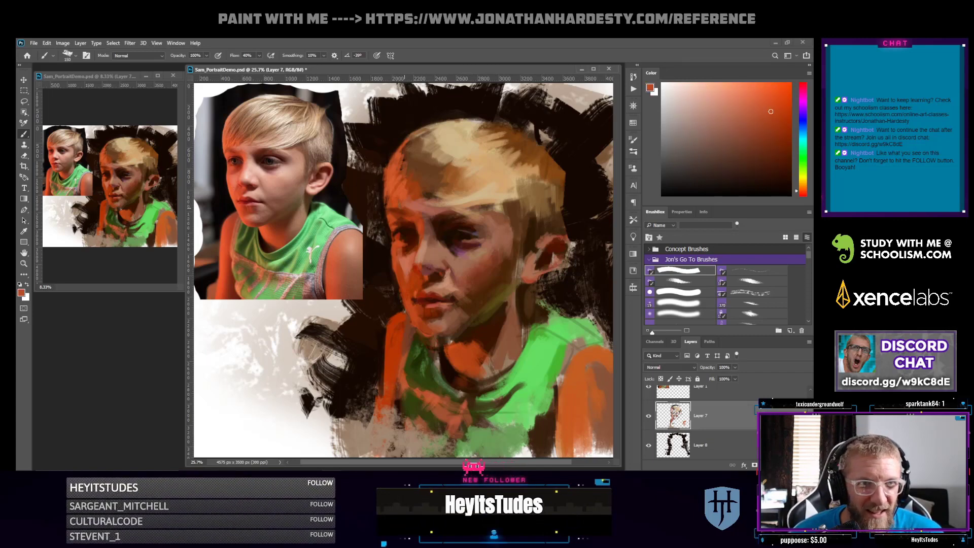
Reduce the brush size and refine the left eyebrow area of the painted face with dark reddish browns sampled from the brow
key("bracketleft")
key("bracketleft")
key("bracketleft")
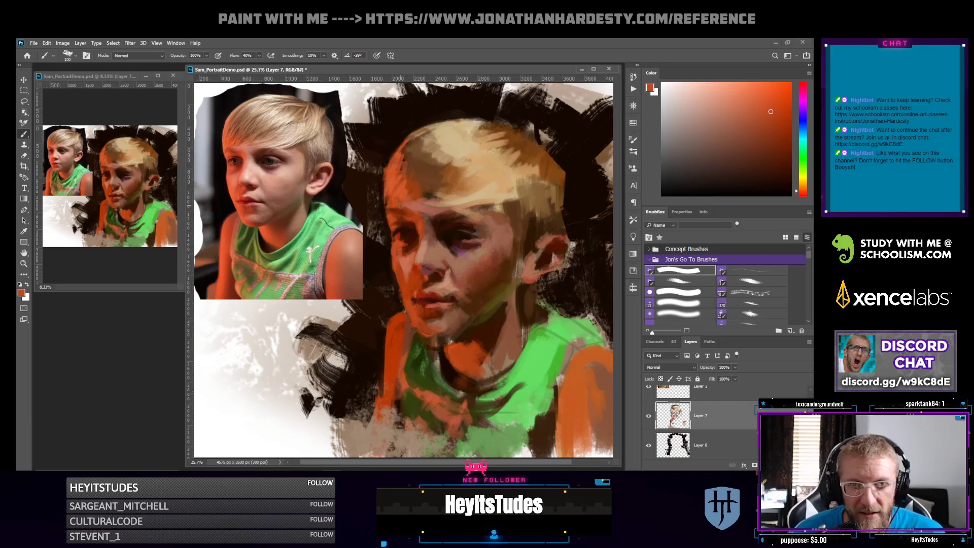
left_click(402, 212, "alt")
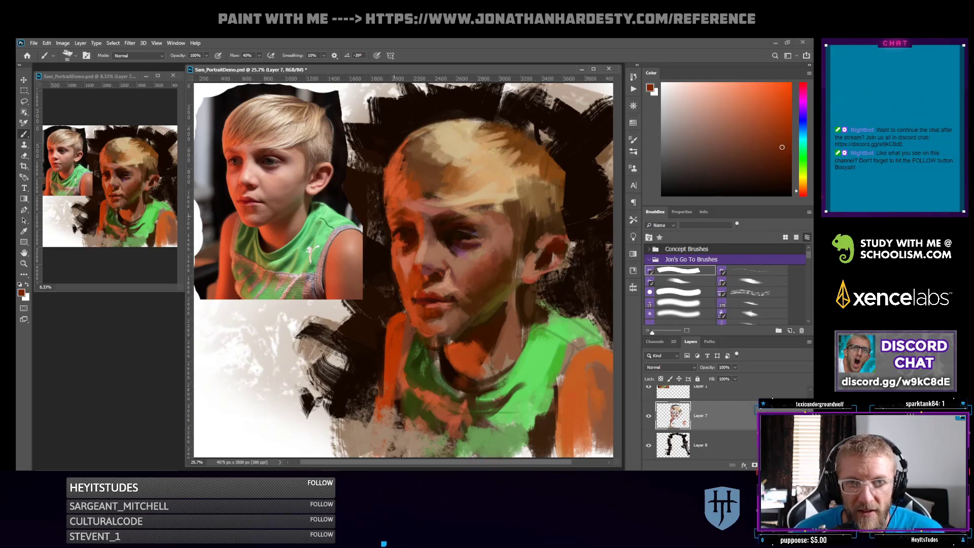
left_click(407, 205, "alt")
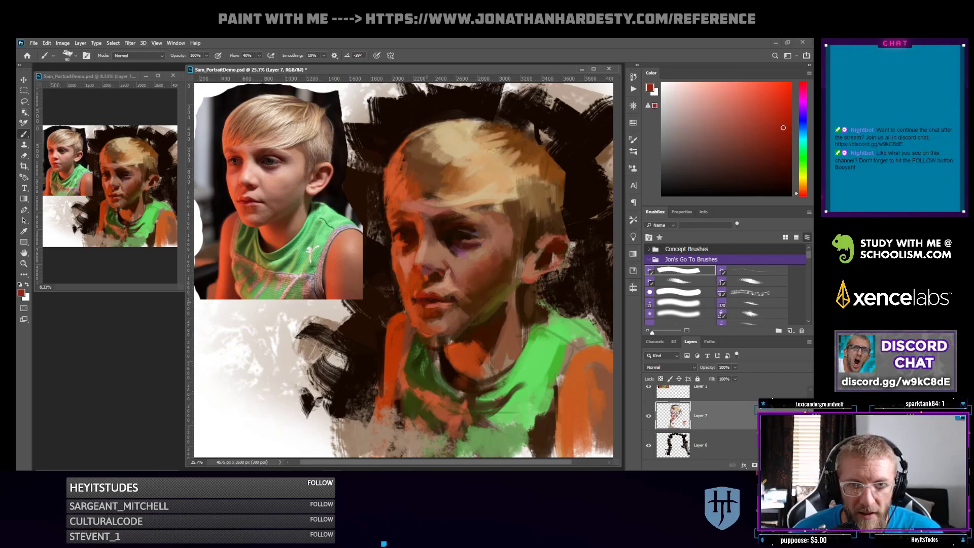
Sample a dark red and a lighter muted orange around the upper lip for the face, and enlarge the brush
left_click(428, 295, "alt")
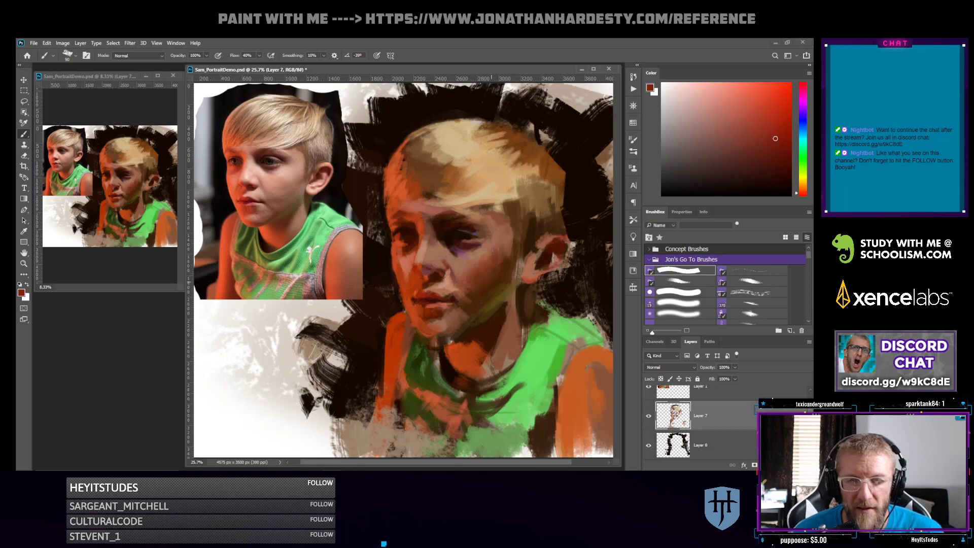
left_click(434, 289, "alt")
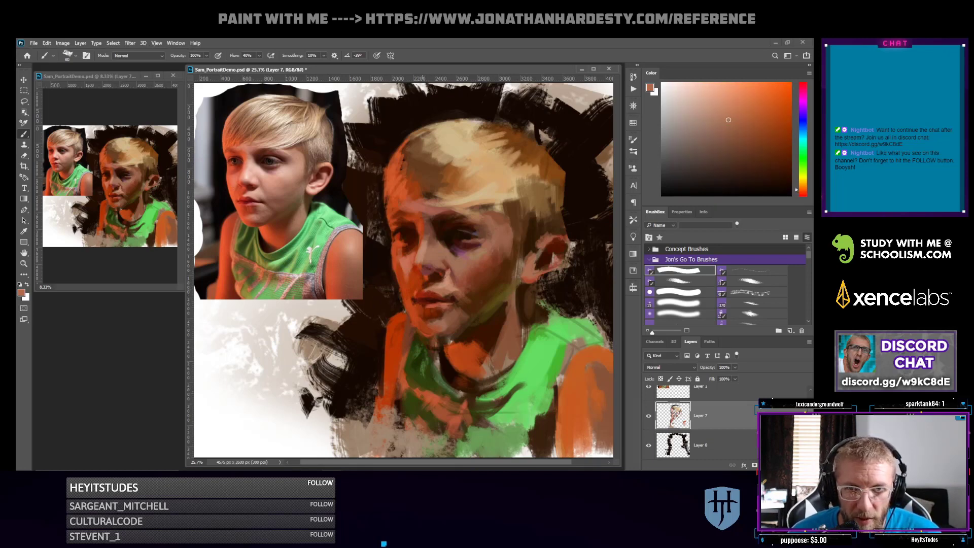
key("bracketright")
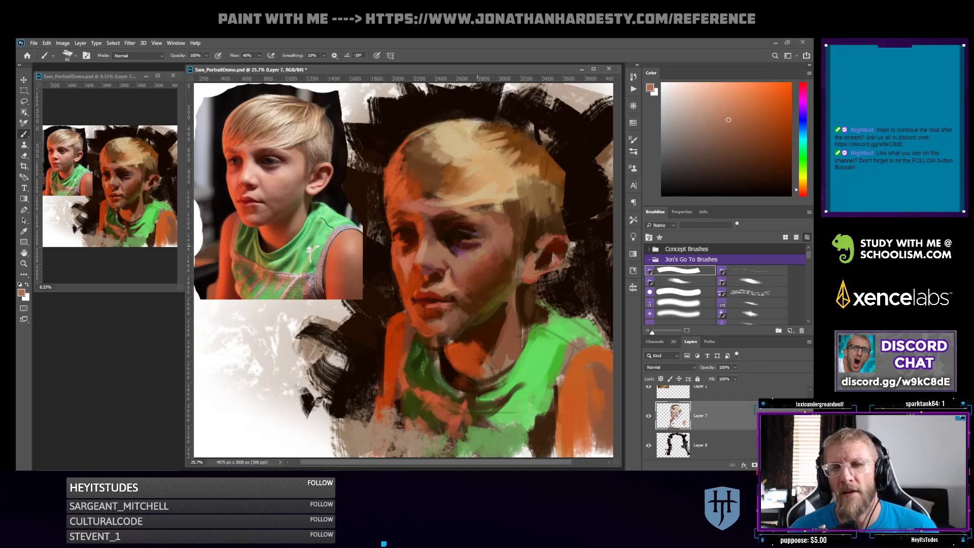
key("bracketright")
key("bracketright")
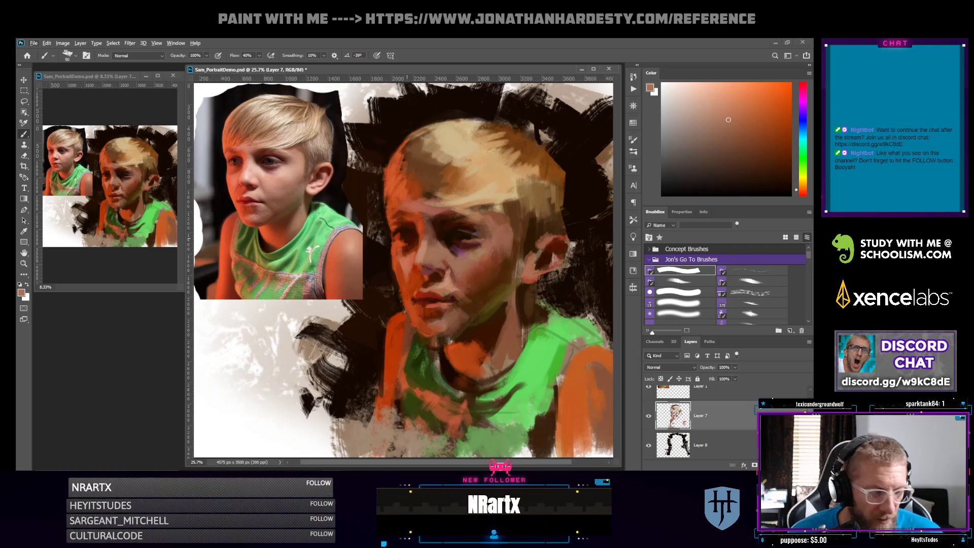
Sample a saturated orange-red skin tone beside the painted face's left eyebrow and make the brush much larger
left_click(412, 219, "alt")
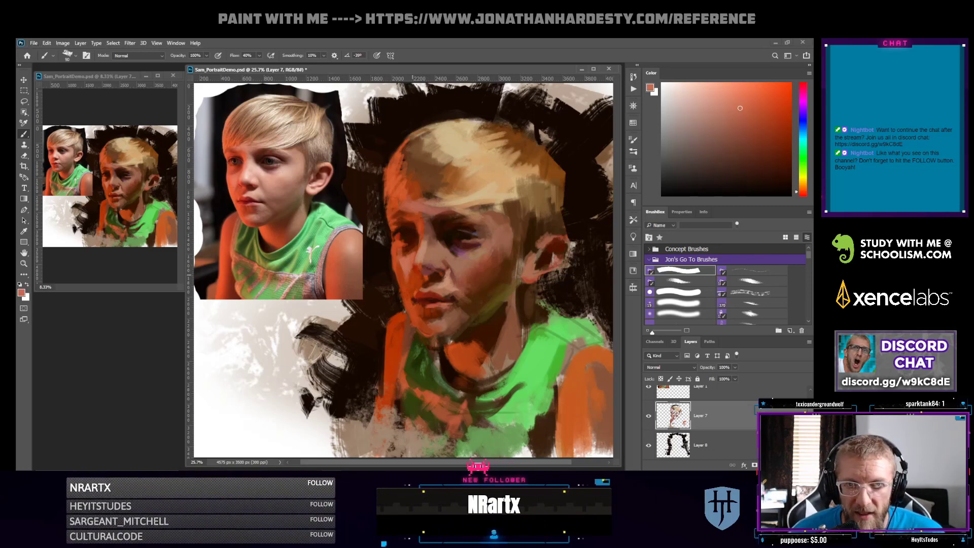
left_click(405, 218, "alt")
key("bracketright")
key("bracketright")
key("bracketright")
key("bracketright")
key("bracketright")
key("bracketright")
key("bracketright")
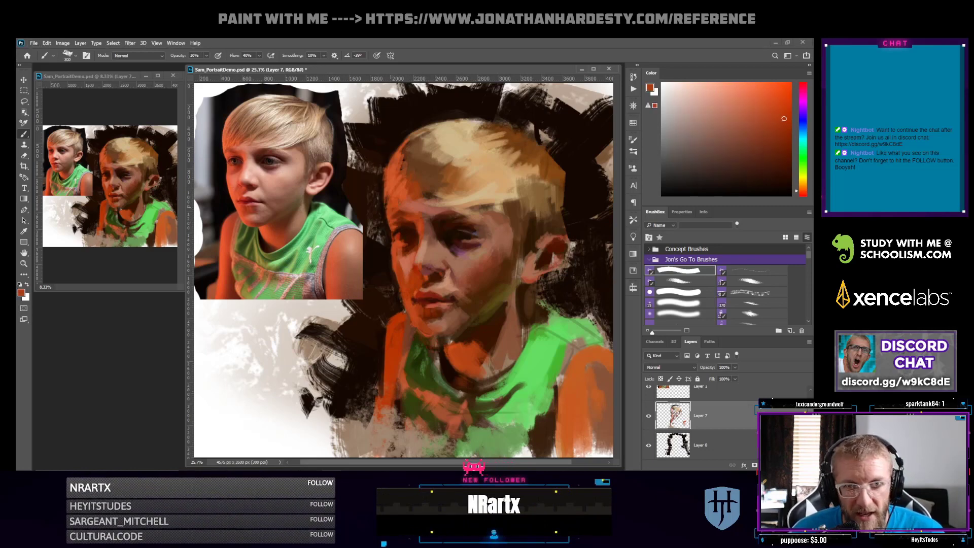
Glaze the left eye socket with sampled dark red-browns, using a smaller brush at 20% opacity
key("2")
key("bracketleft")
key("bracketleft")
key("bracketleft")
key("bracketleft")
key("bracketleft")
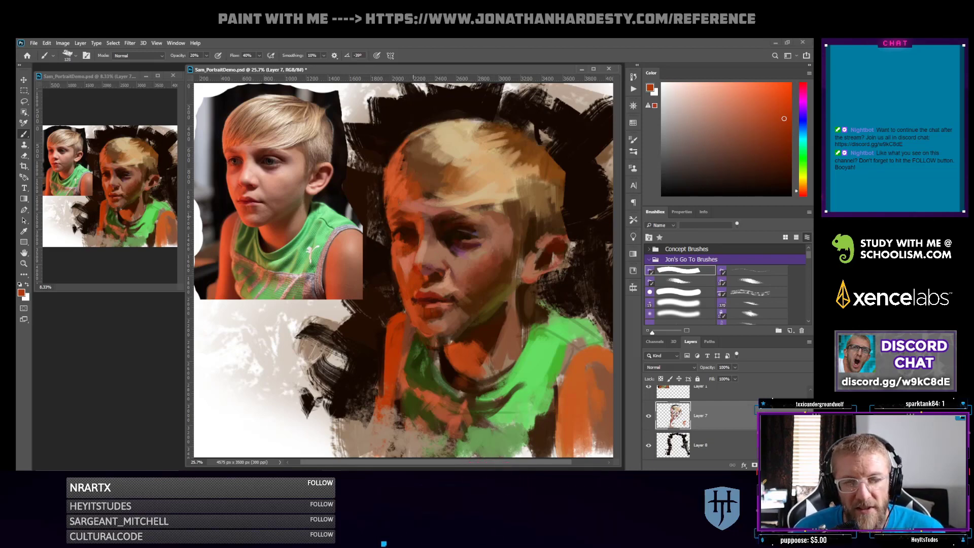
left_click(412, 238, "alt")
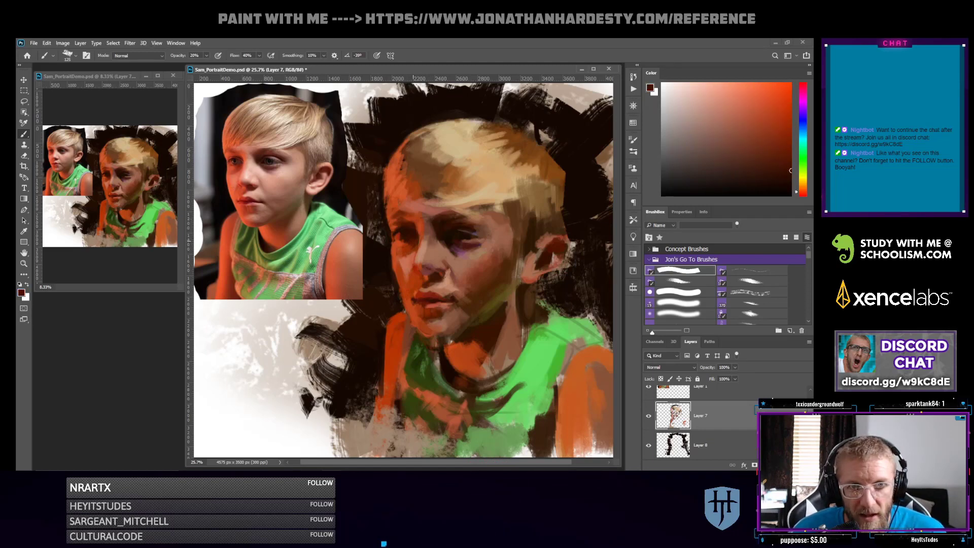
left_click(412, 245, "alt")
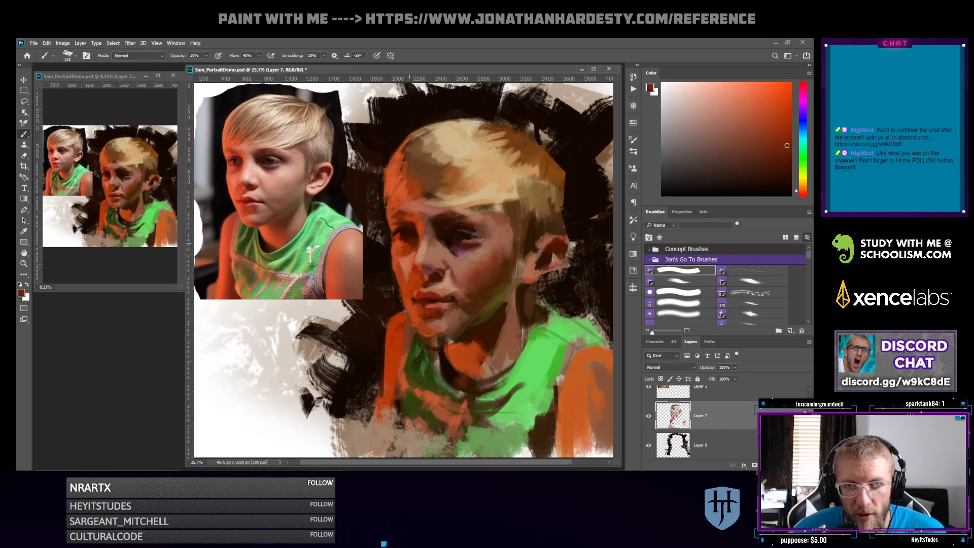
Deepen the dark accents of the painted left eye with black, using a smaller brush at 100% opacity
key("d")
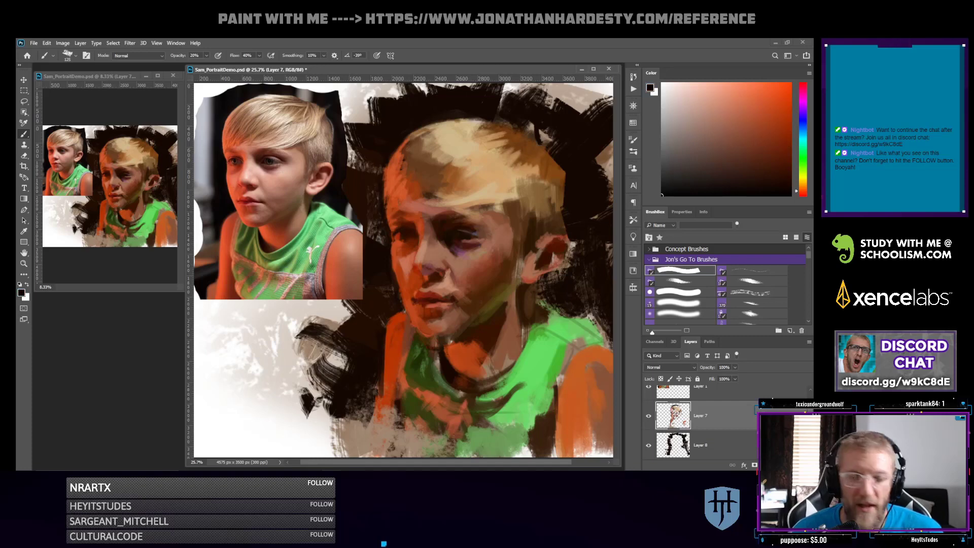
key("bracketleft")
key("bracketleft")
key("bracketleft")
key("bracketleft")
key("bracketleft")
key("0")
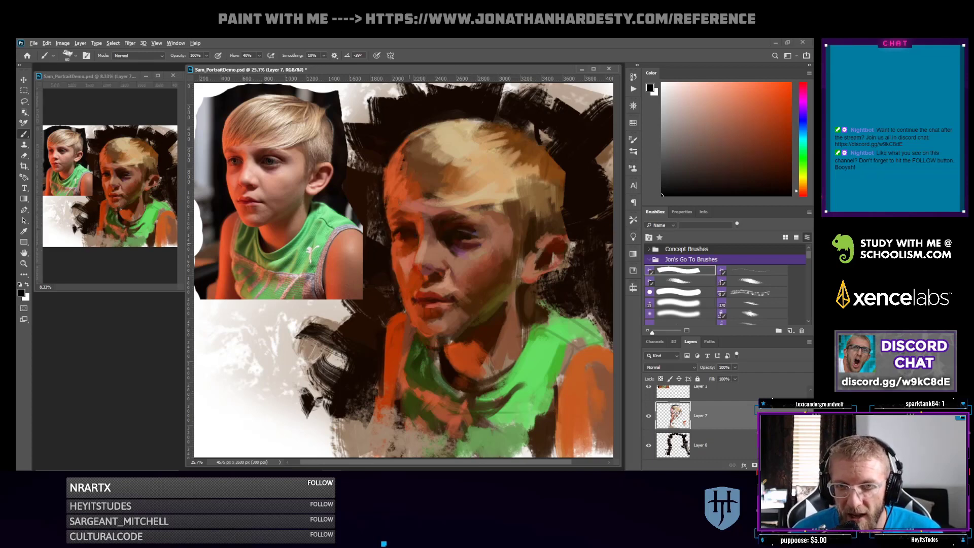
Sample a red-brown from below the left eye, shift it to a redder, less saturated tone, and enlarge the brush
left_click(409, 244, "alt")
key("bracketright")
key("bracketright")
key("bracketright")
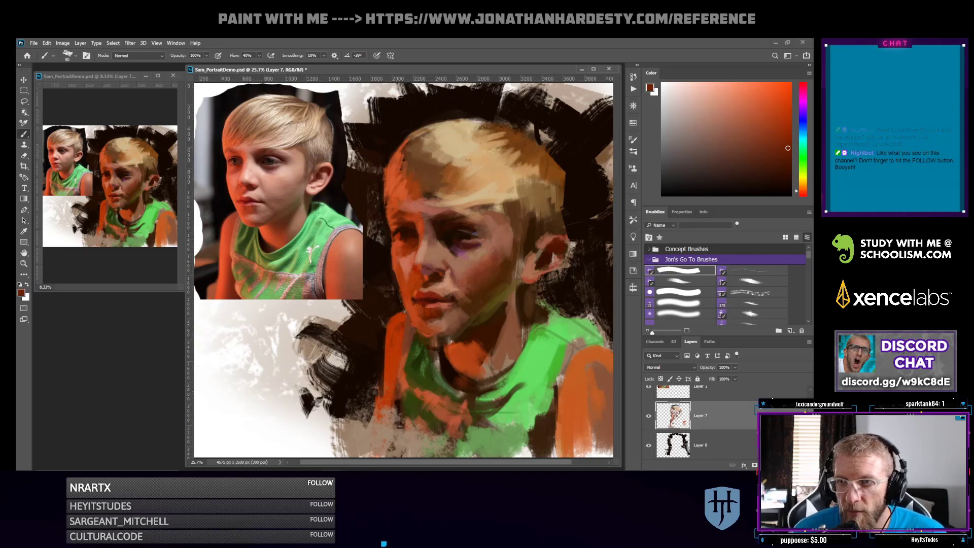
left_click(803, 194)
left_click(790, 134)
key("bracketright")
key("bracketright")
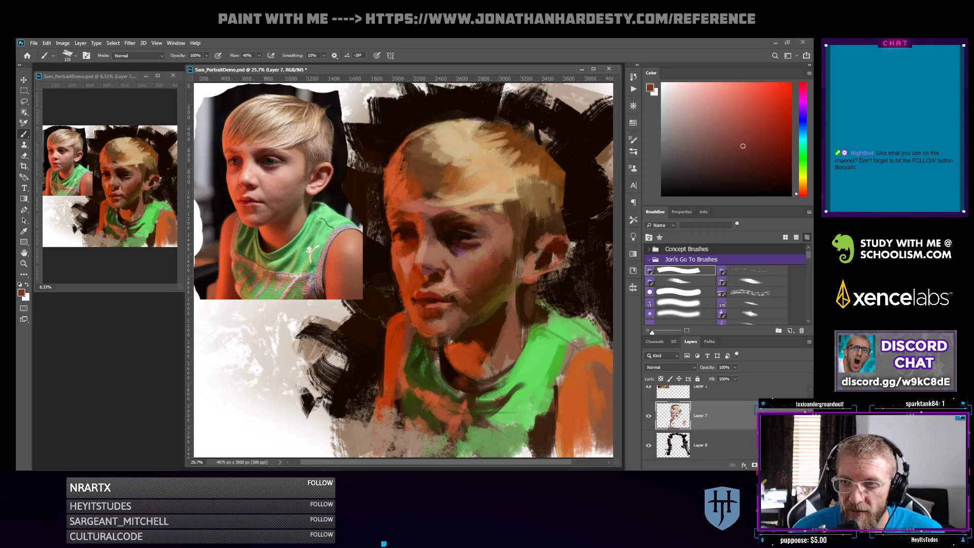
Shift the brush colour's hue towards orange and reduce the brush size for detail around the left eye
left_click(804, 190)
key("bracketleft")
key("bracketleft")
key("bracketleft")
key("bracketleft")
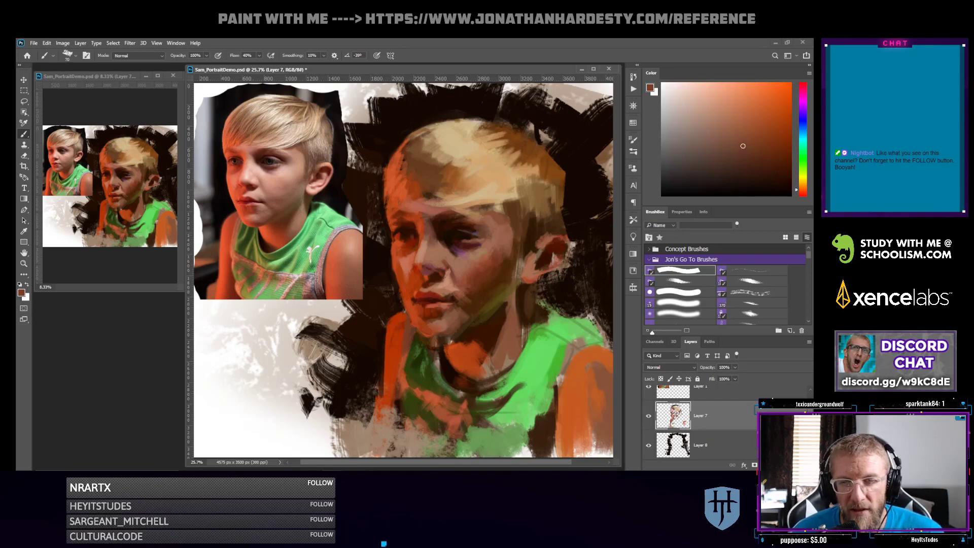
Refine the left eye and its lids with sampled orange, dark red and near-black brown tones, slightly enlarging the brush
left_click(401, 244, "alt")
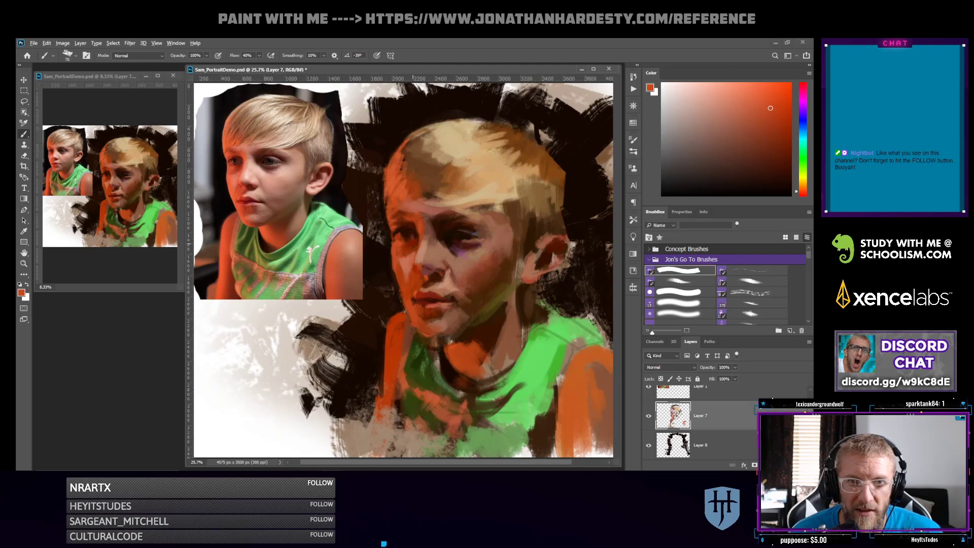
left_click(407, 228, "alt")
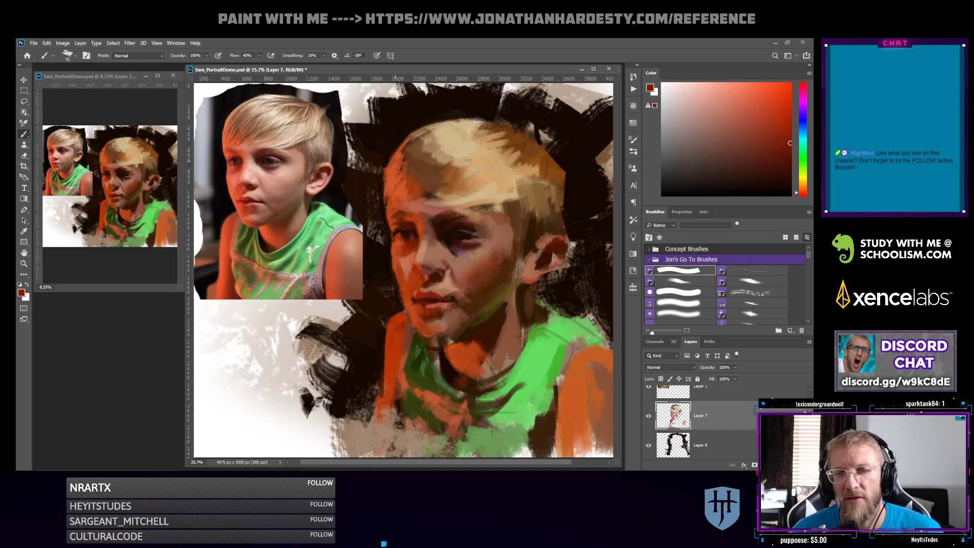
key("bracketright")
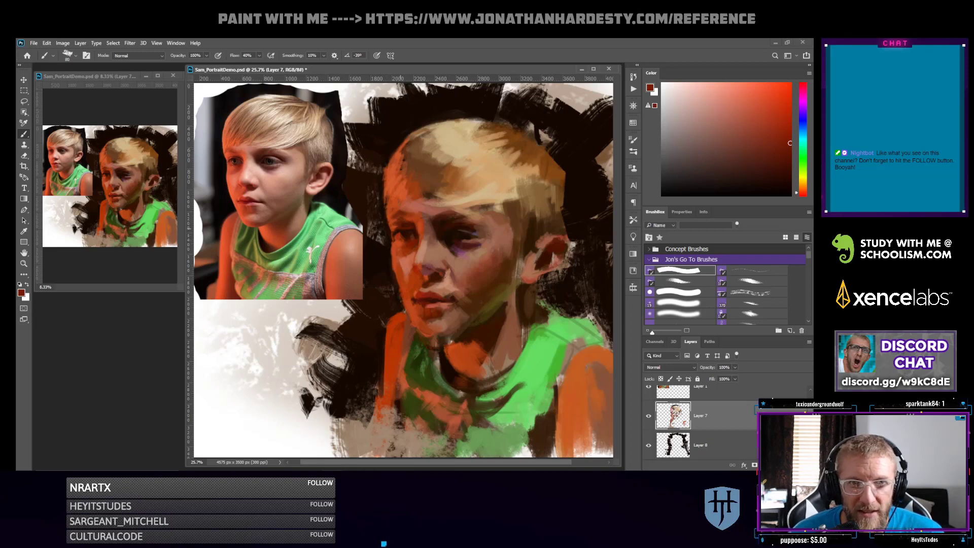
left_click(395, 228, "alt")
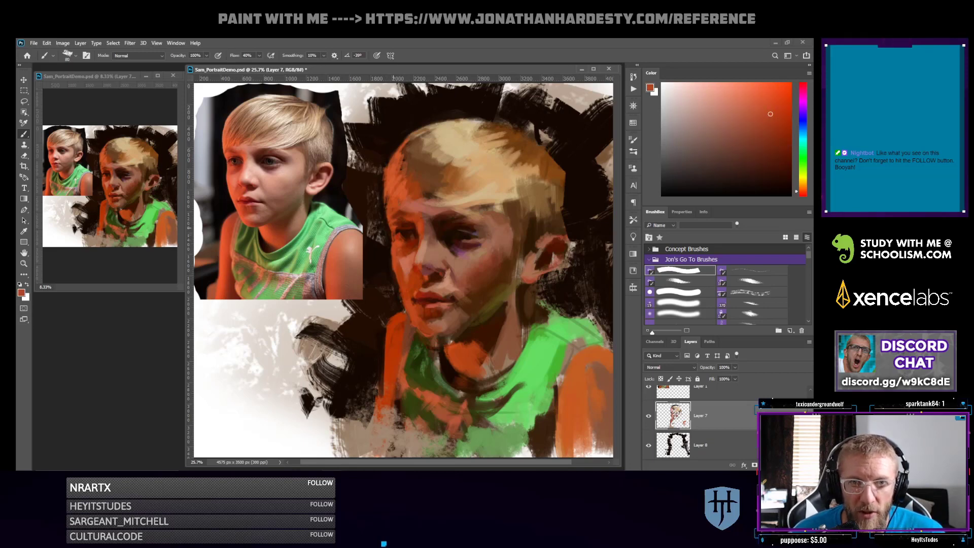
left_click(402, 230, "alt")
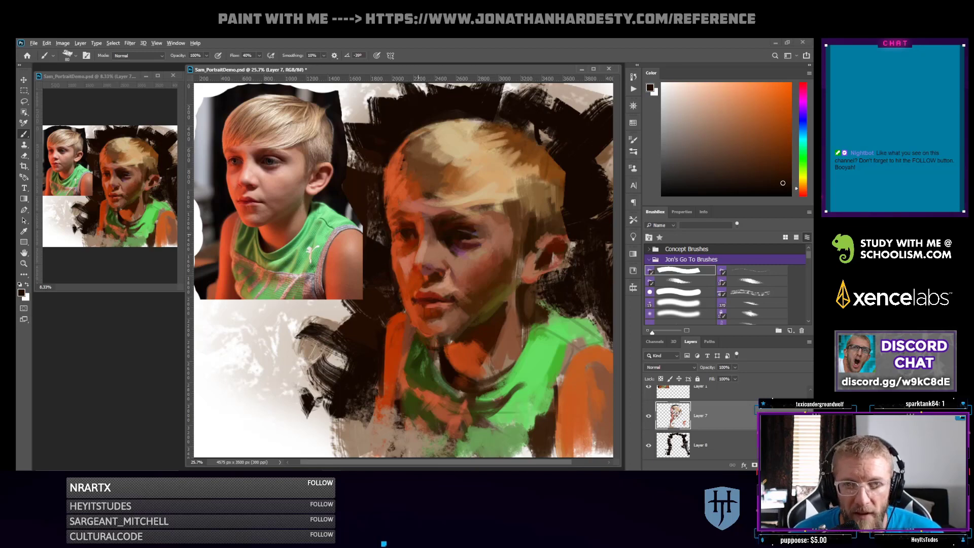
left_click(405, 238, "alt")
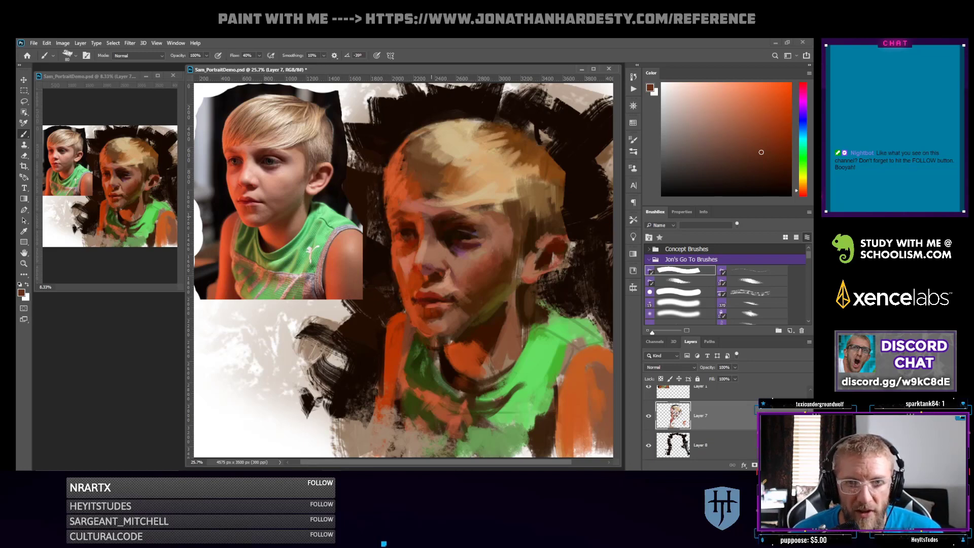
Soften the skin transitions on both cheeks with sampled light orange and mid-brown at 30% opacity, using a larger brush
left_click(404, 261, "alt")
key("3")
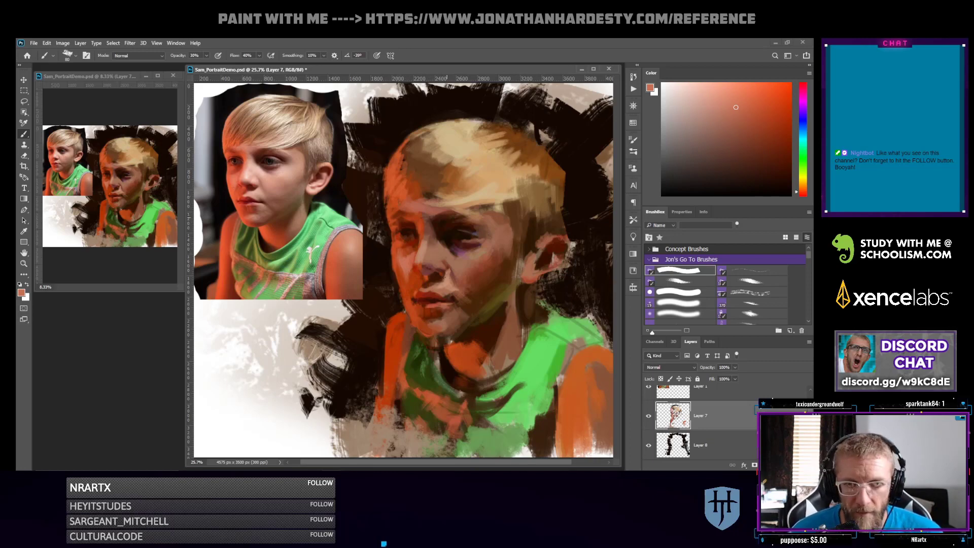
left_click(490, 254, "alt")
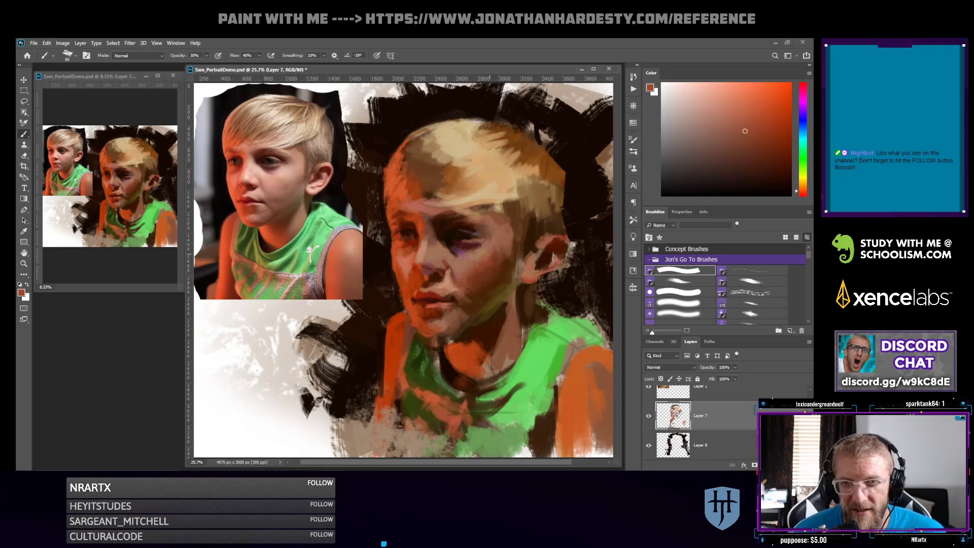
key("bracketright")
key("bracketright")
key("bracketright")
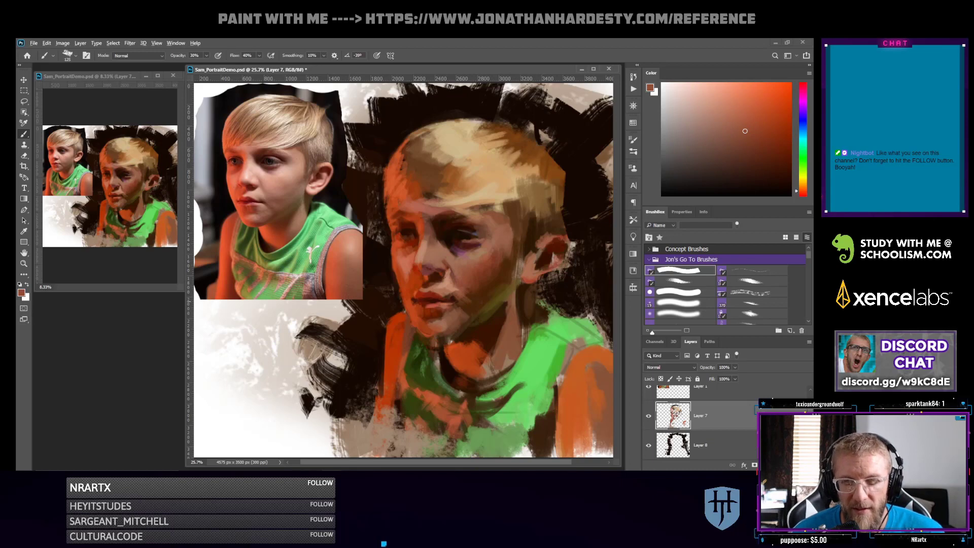
Glaze sampled dark browns over the shaded cheek and jaw, and blend sampled tan hair colour into the sideburn above the ear
left_click(467, 290, "alt")
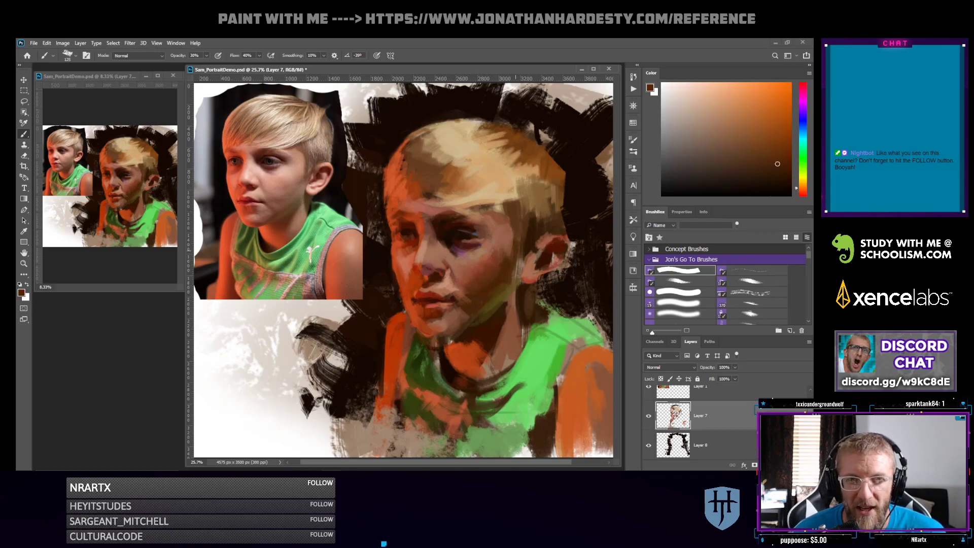
left_click(515, 258, "alt")
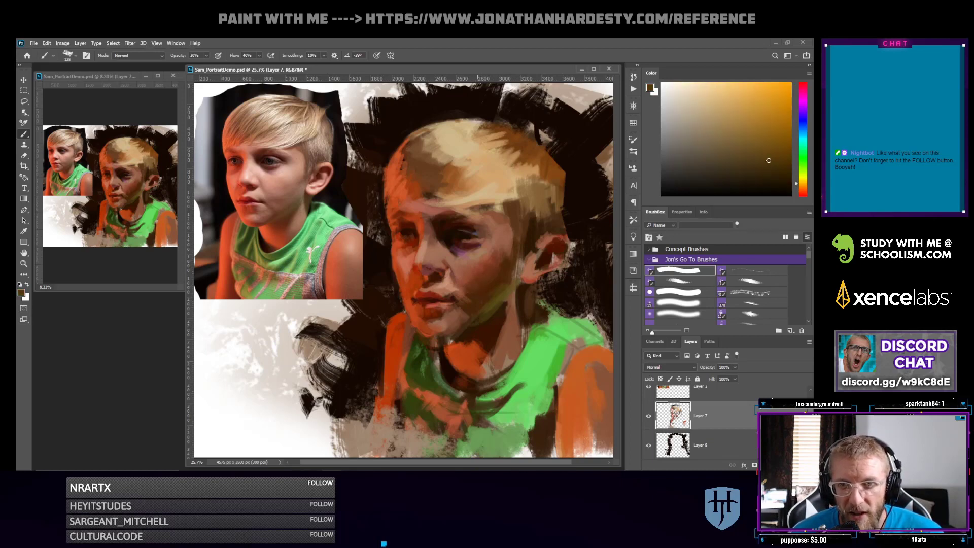
left_click(489, 315, "alt")
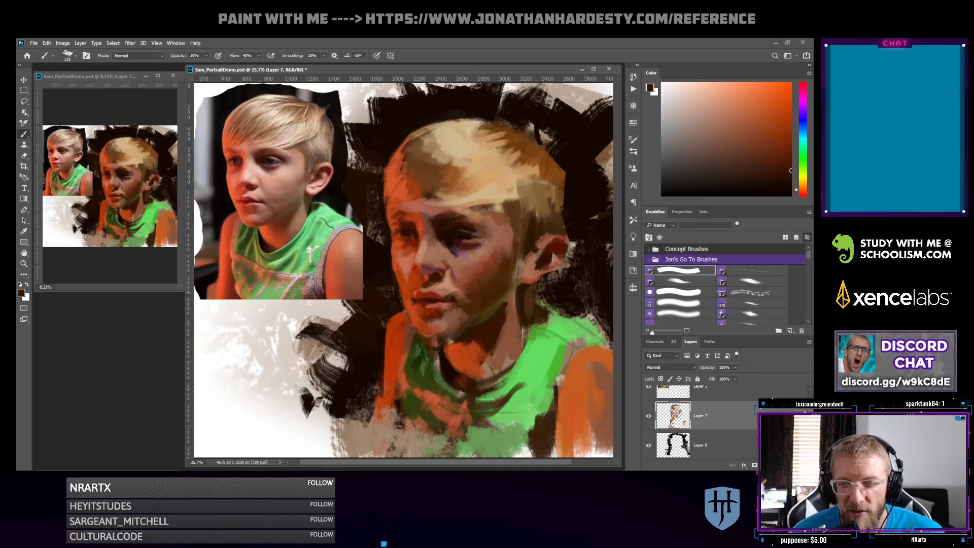
left_click(490, 311, "alt")
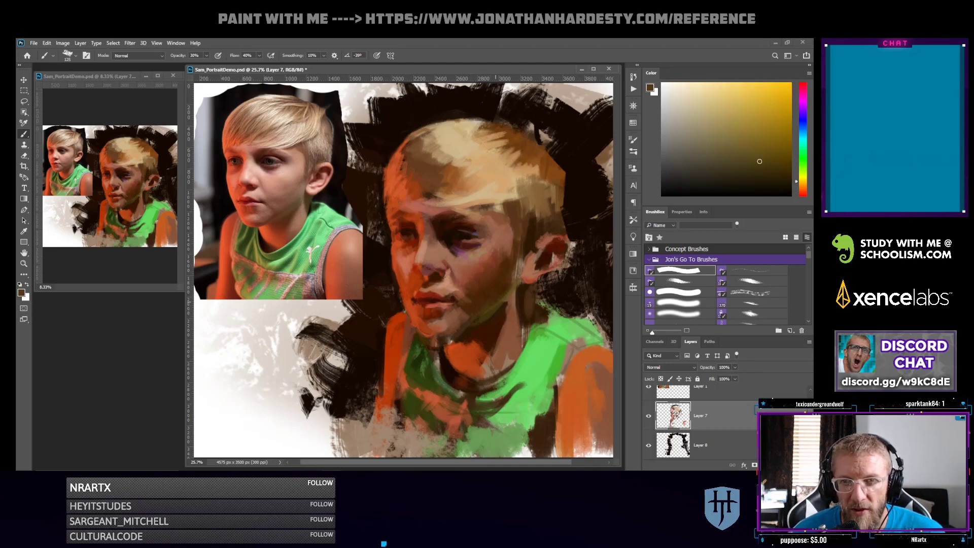
left_click(516, 256, "alt")
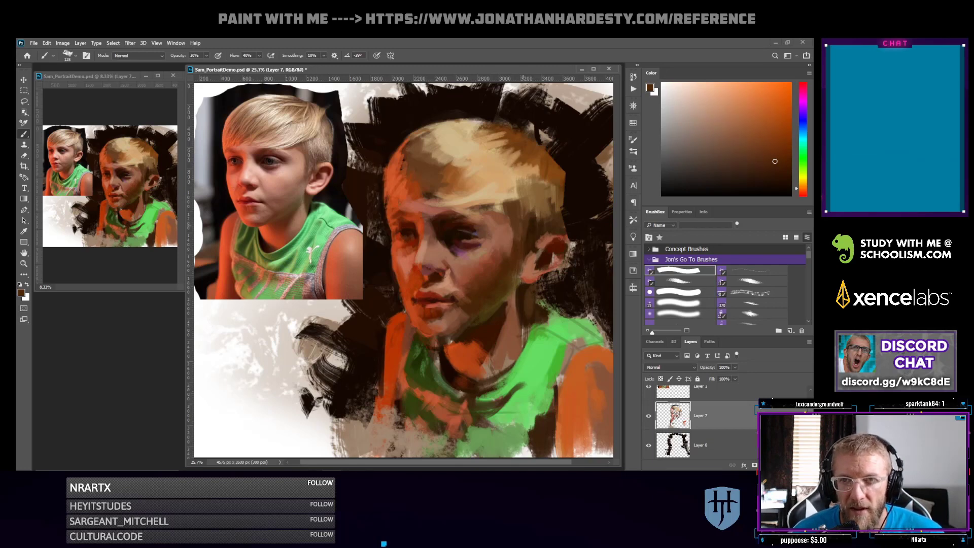
left_click(533, 204, "alt")
mouse_move(531, 217)
left_mouse_down()
mouse_move(530, 237)
mouse_move(534, 213)
left_mouse_up()
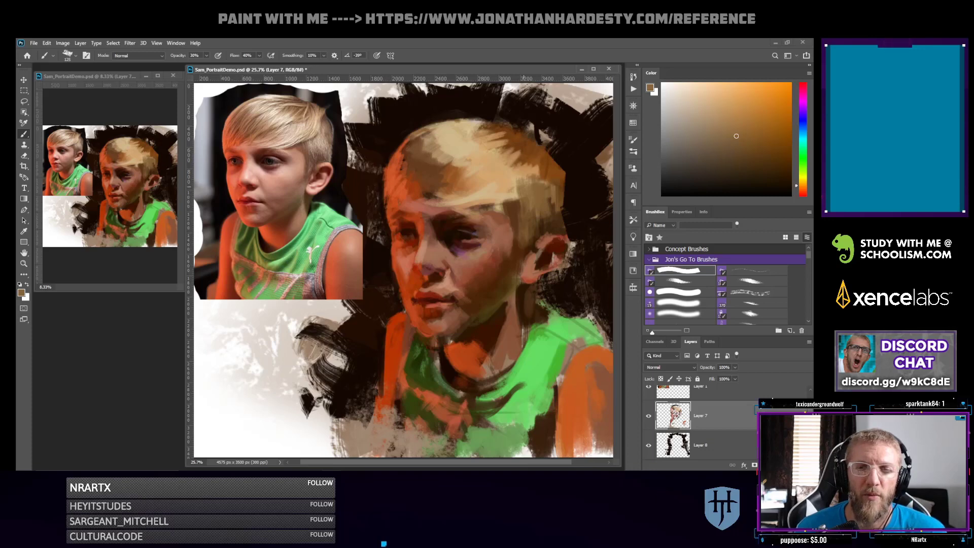
Define the chin and jaw edge with sampled near-black brown, muted red-brown and dark olive at 100% opacity, using a smaller brush
left_click(425, 285, "alt")
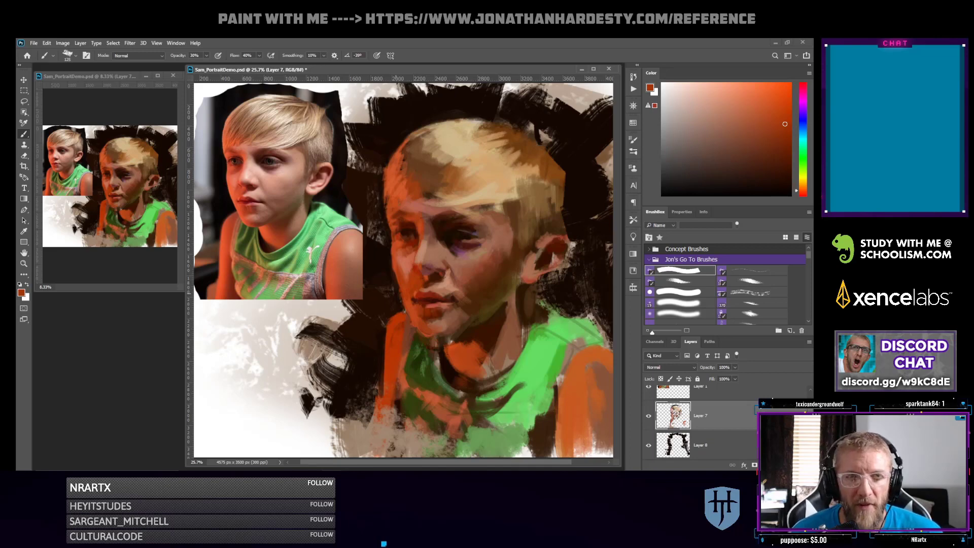
left_click(410, 238, "alt")
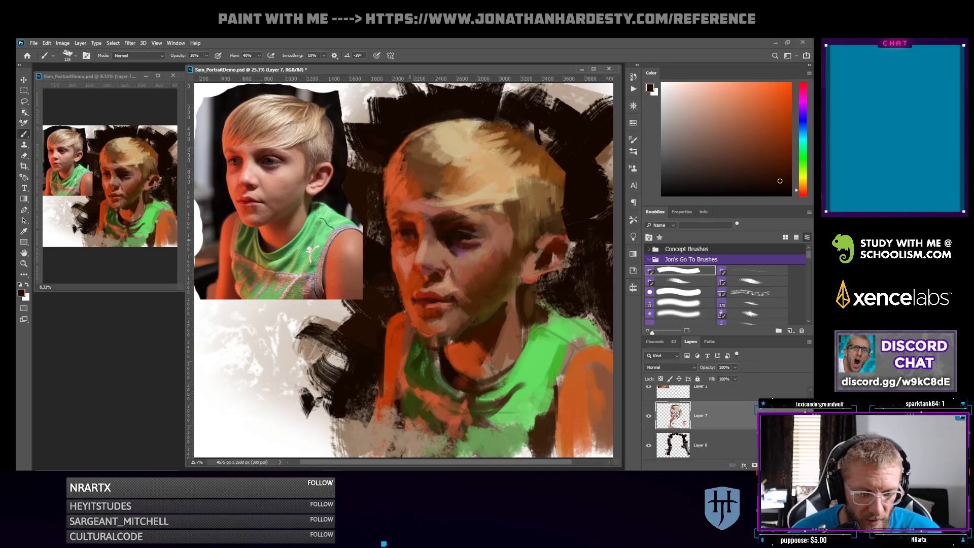
key("0")
key("bracketleft")
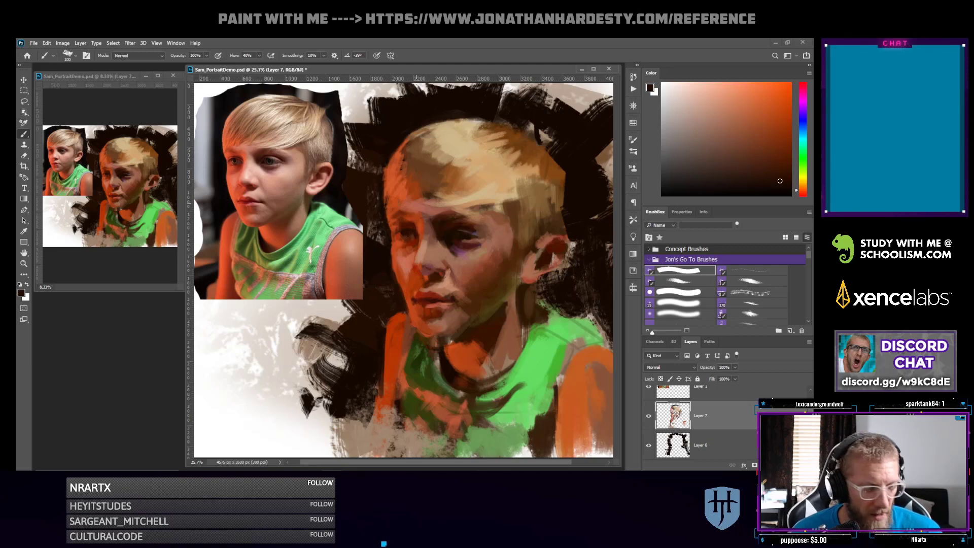
left_click(409, 329, "alt")
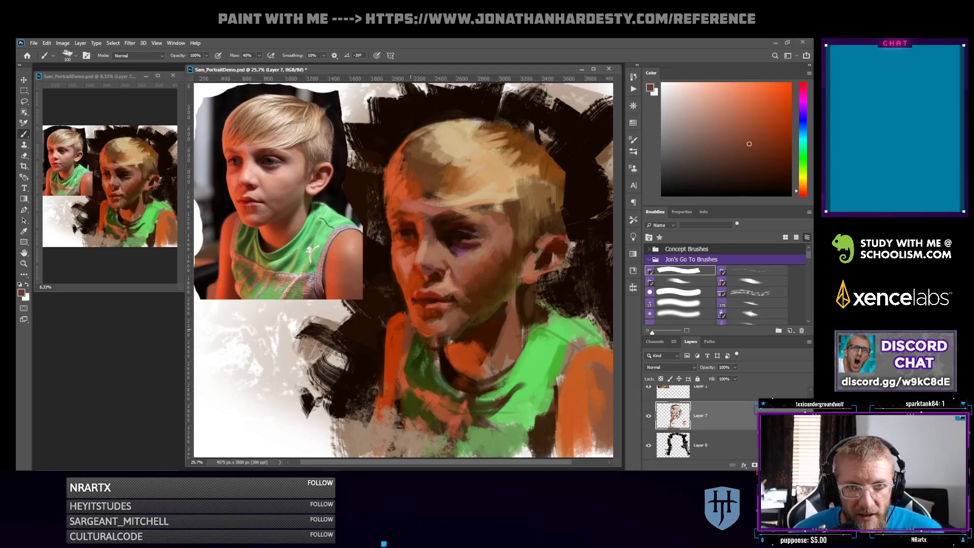
left_click(417, 335, "alt")
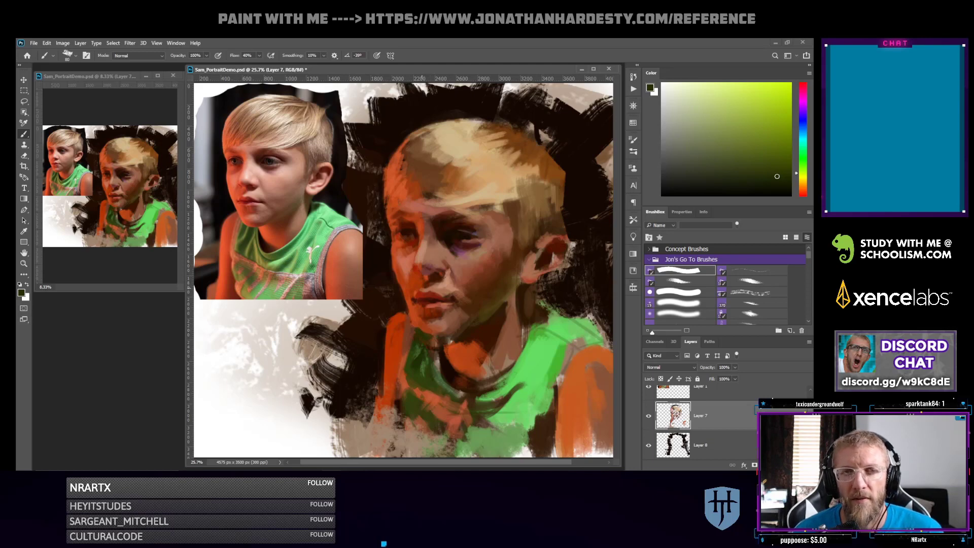
Refine the lips and the skin around them with sampled pinkish red, deep red-orange and lighter skin orange, reducing the brush size
left_click(438, 303, "alt")
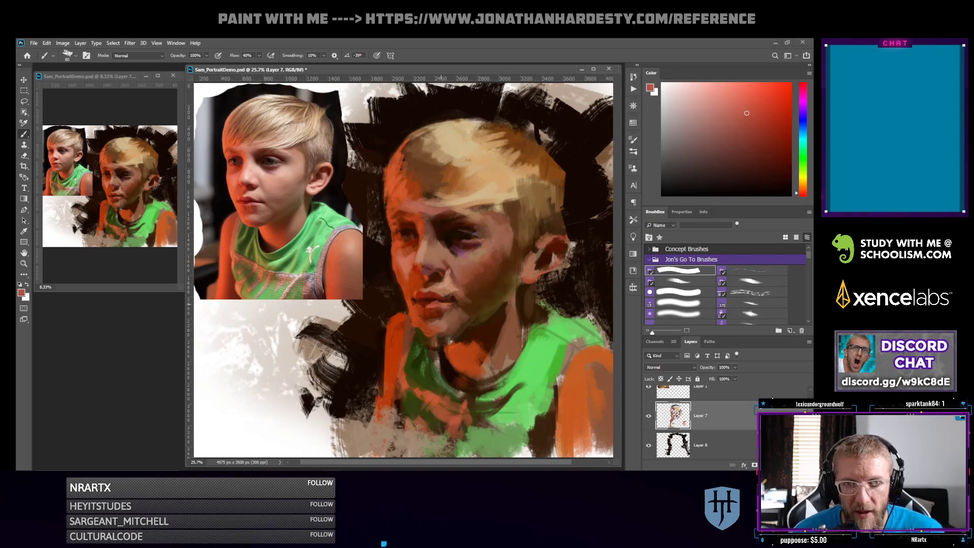
left_click(427, 311, "alt")
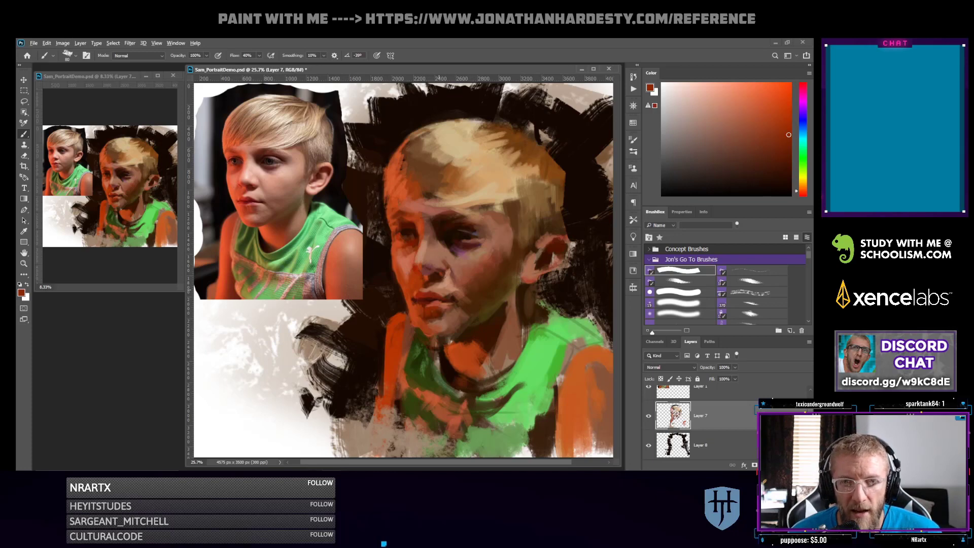
left_click(437, 287, "alt")
key("bracketleft")
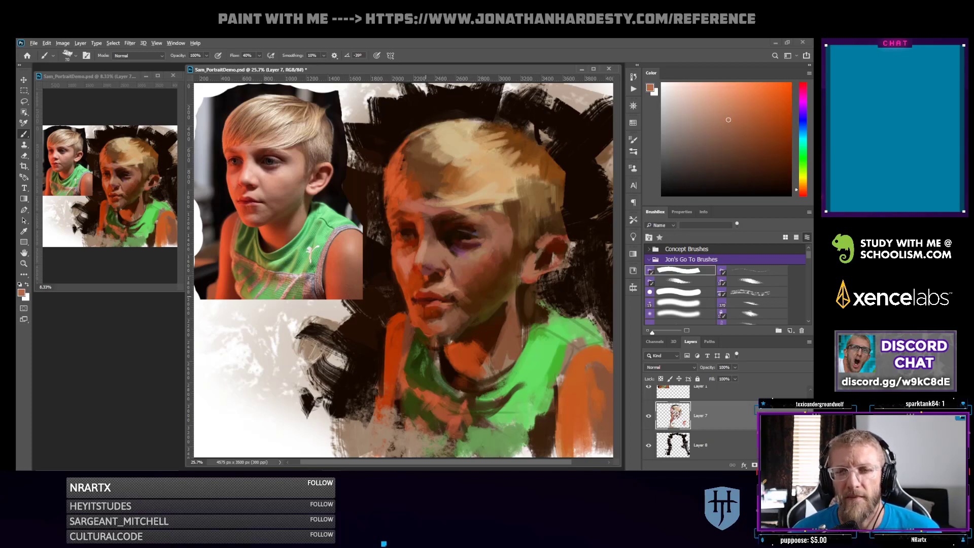
Shape the upper lip and the area beneath the nose with sampled red-orange and dark red tones
left_click(427, 299, "alt")
left_click(419, 292, "alt")
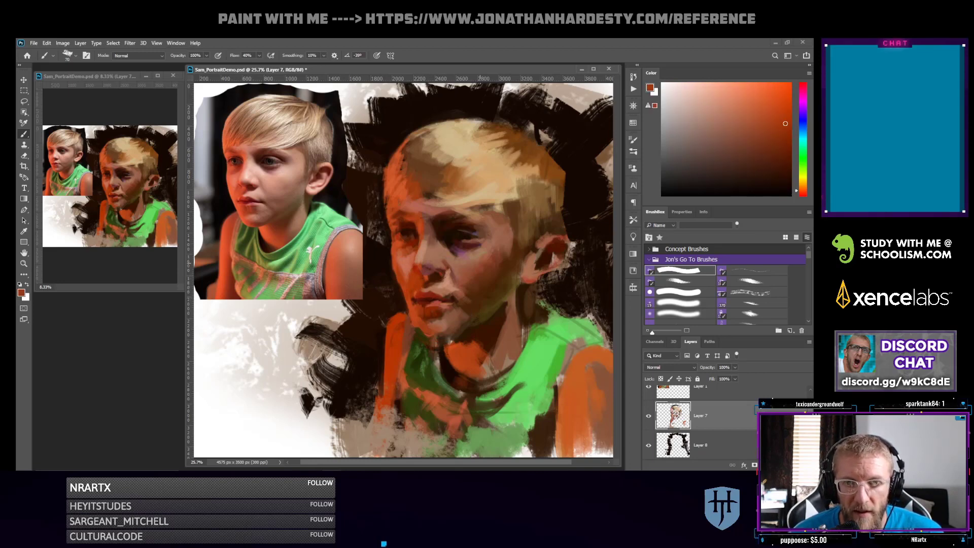
left_click(424, 290, "alt")
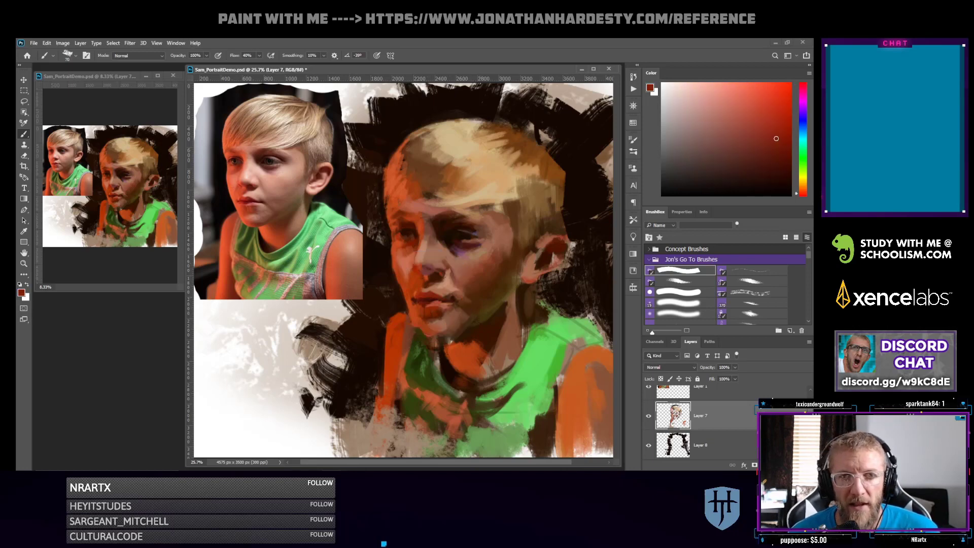
left_click(426, 293, "alt")
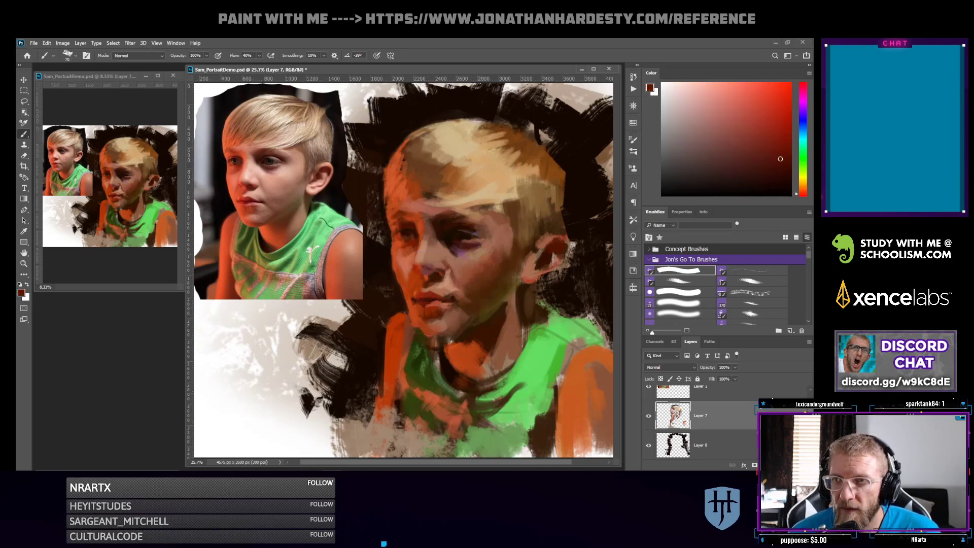
Sample salmon red beside the earlobe and enlarge the brush for warm accents
key("bracketright")
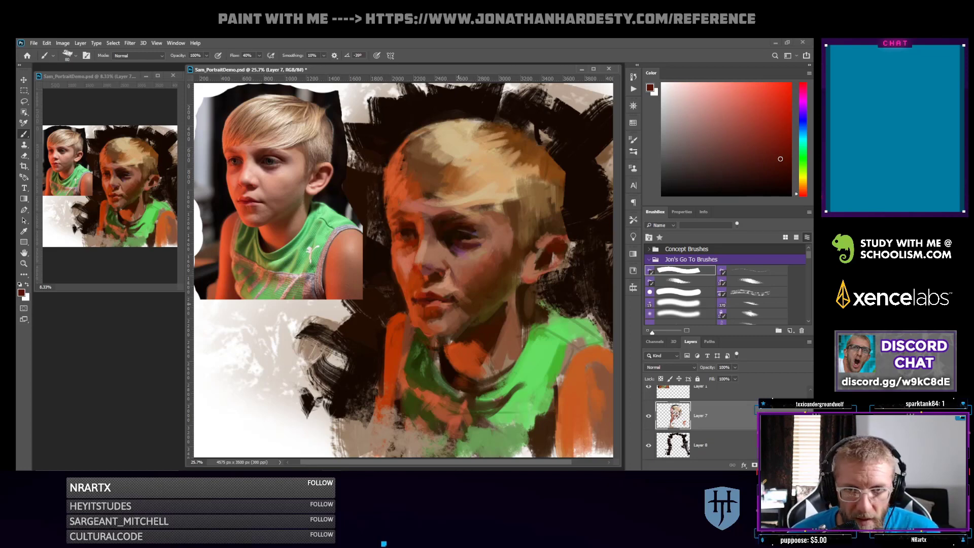
left_click(533, 275, "alt")
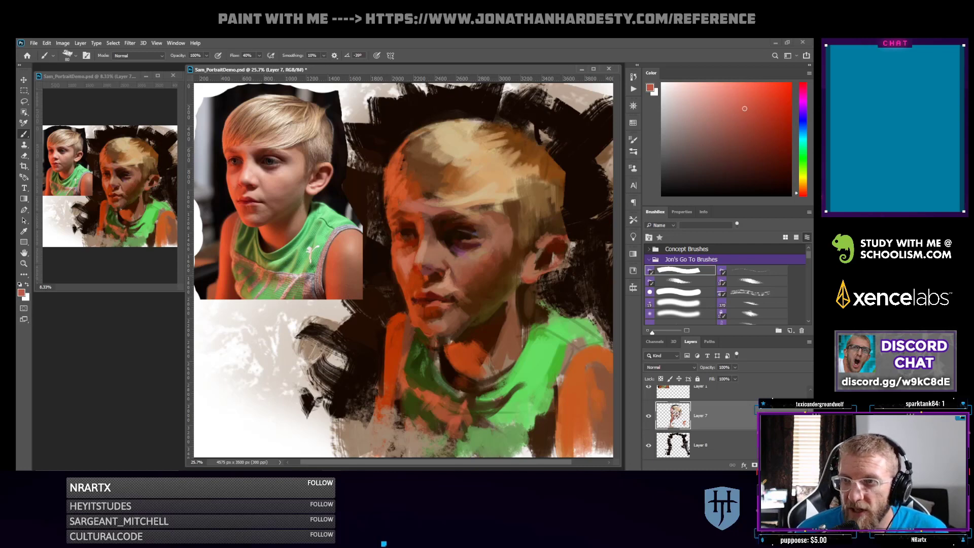
key("bracketright")
key("bracketright")
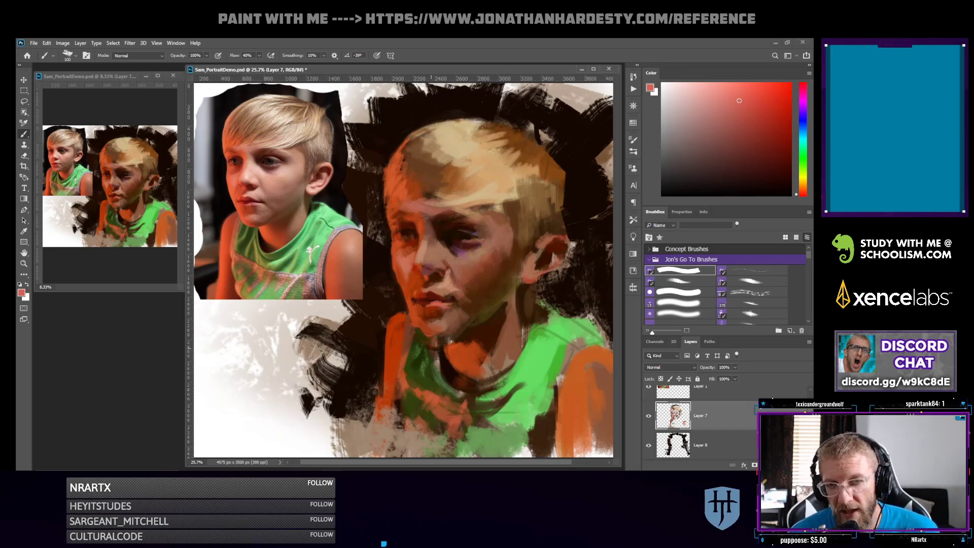
key("bracketleft")
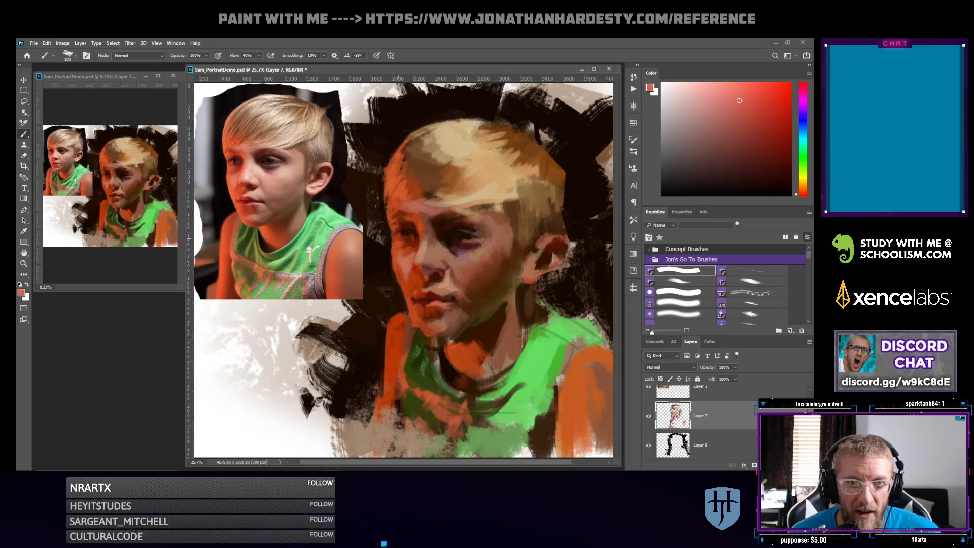
Rework the shaded chin and jawline with sampled dark brown, saturated red-orange and mid-brown tones
left_click(411, 238, "alt")
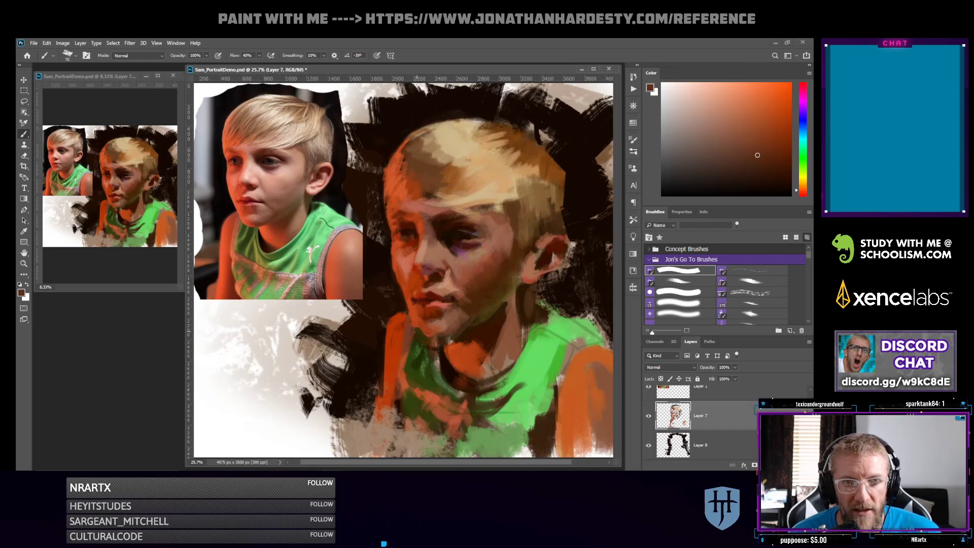
left_click(413, 324, "alt")
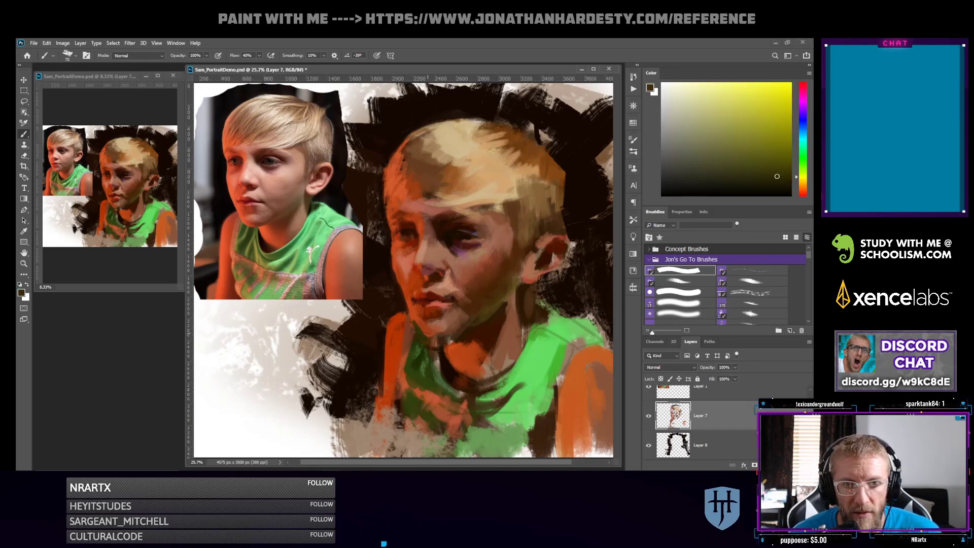
left_click(412, 311, "alt")
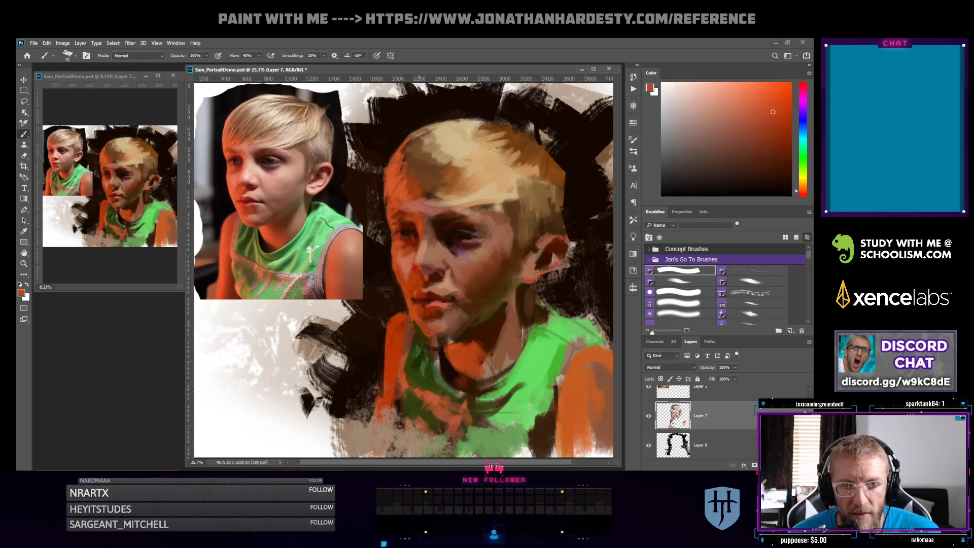
left_click(412, 317, "alt")
left_click(455, 329, "alt")
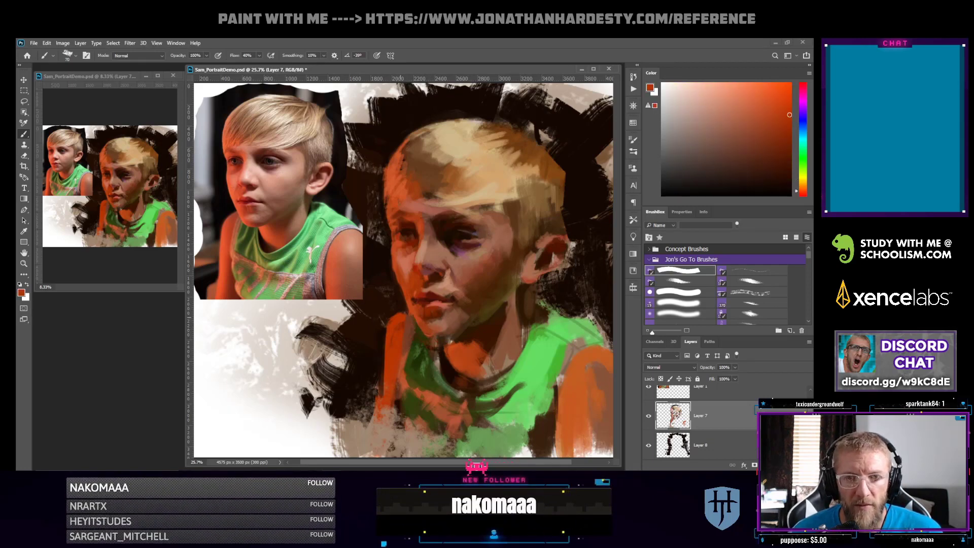
left_click(404, 321, "alt")
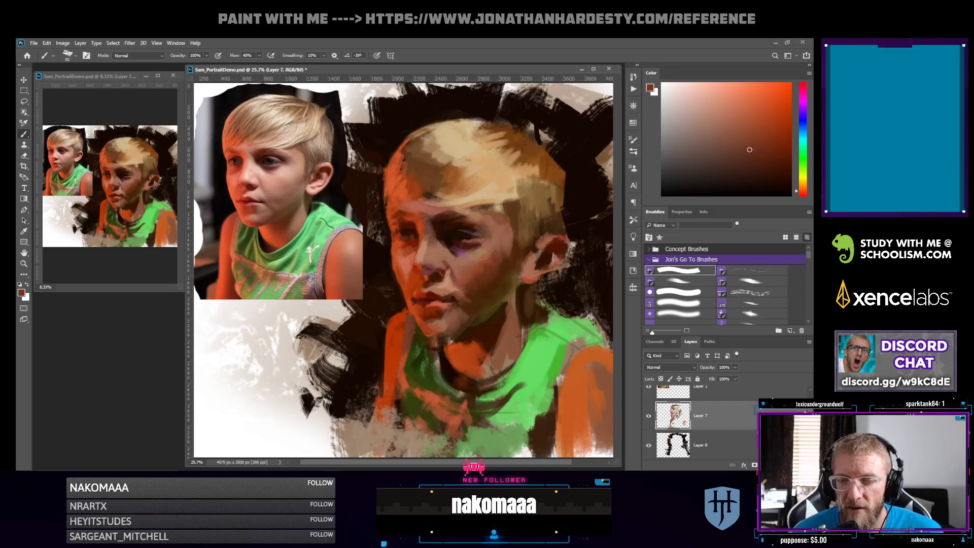
Mix a saturated red-orange and a lighter salmon red, enlarge the brush, and set its opacity to 20% for soft glazing
key("bracketright")
key("bracketright")
key("bracketright")
key("bracketleft")
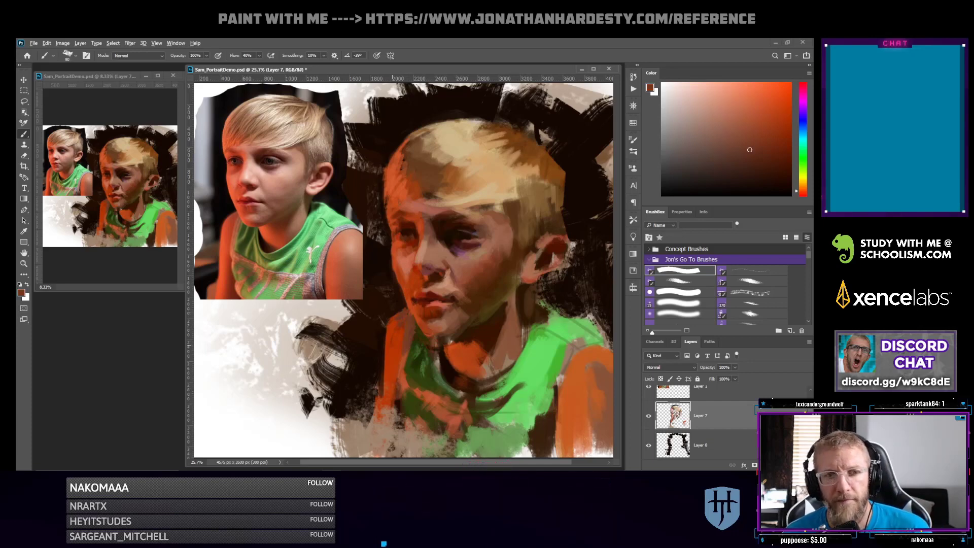
left_click(790, 117)
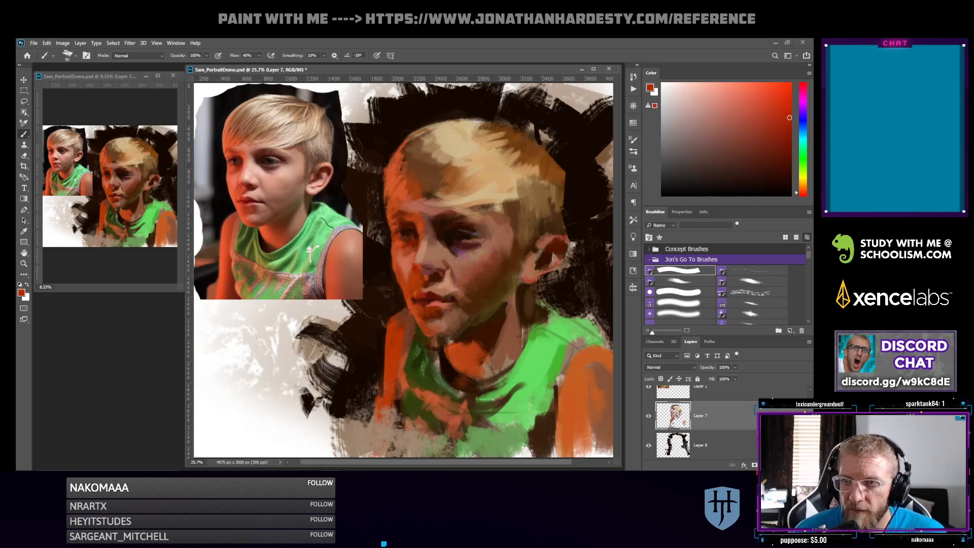
left_click(754, 95)
key("bracketright")
key("bracketright")
key("bracketright")
key("2")
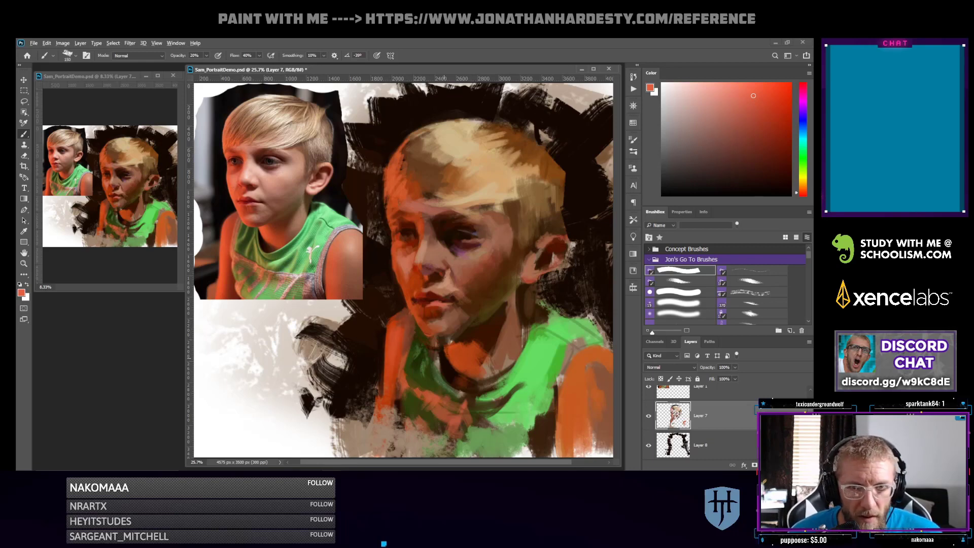
Deepen the shirt's shadows near the collar with sampled dark green at 77% opacity, using a larger brush
left_click(411, 375, "alt")
key("7")
key("7")
key("bracketright")
key("bracketright")
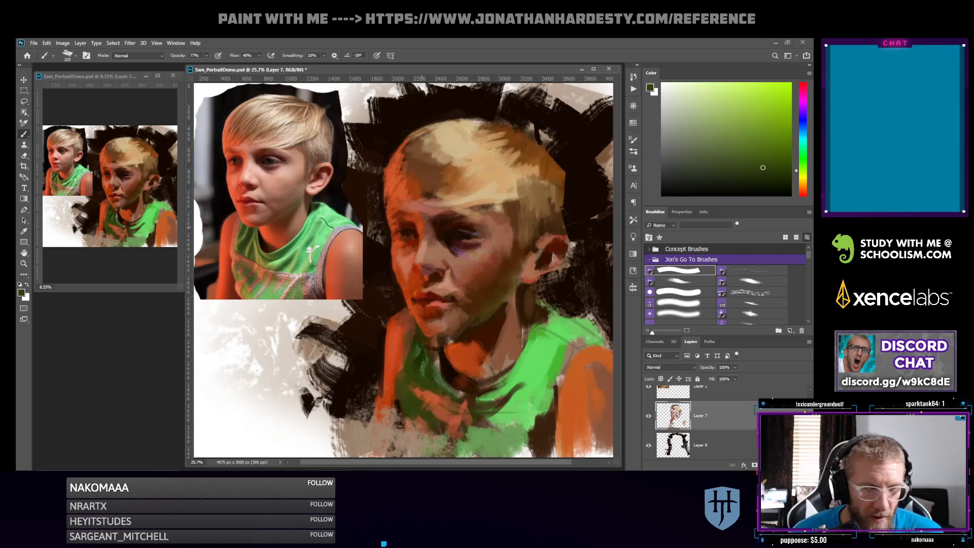
Sample dark red from the eye on the image's left side and reduce the brush size to darken its details
left_click(415, 243, "alt")
key("bracketleft")
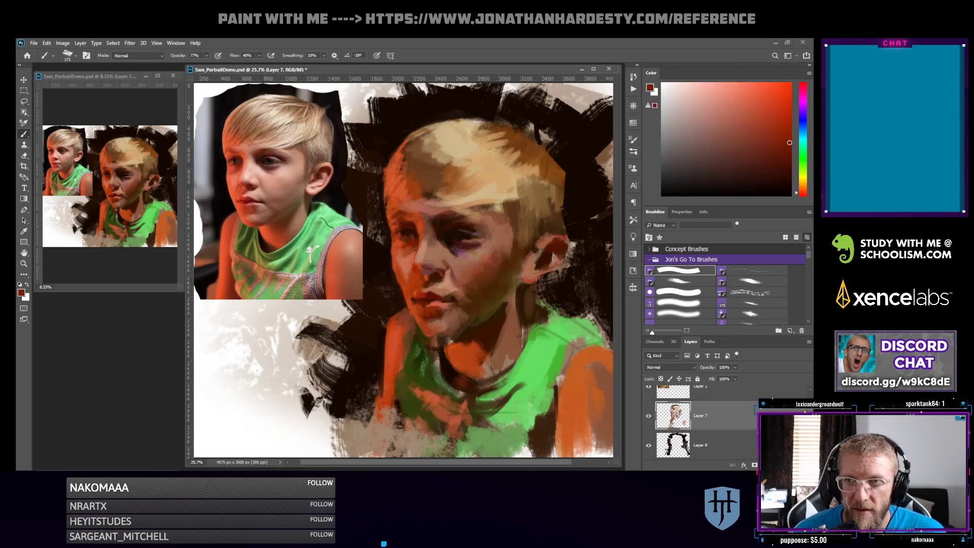
key("bracketleft")
key("bracketleft")
key("bracketleft")
key("bracketleft")
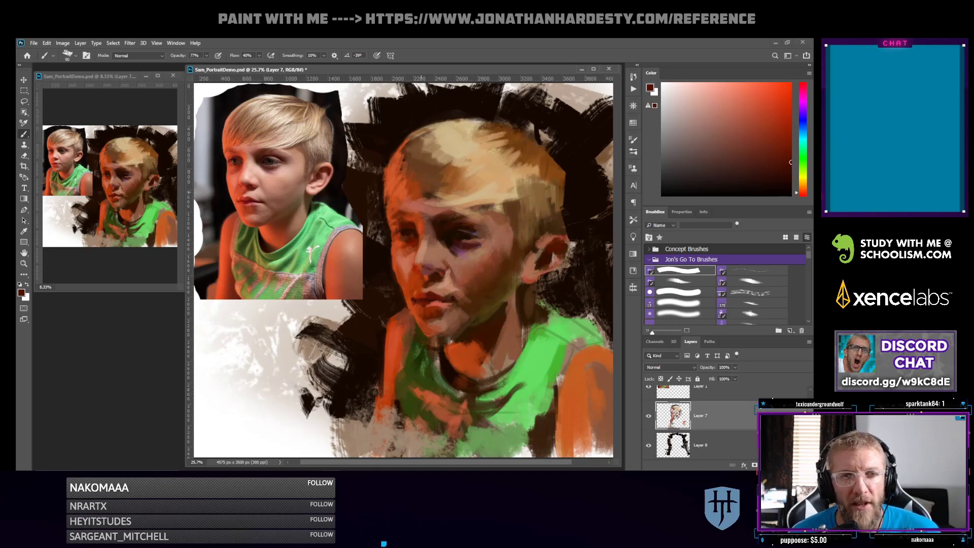
Refine that eye and its lids with alternating sampled and picked red-orange, dark red and near-black brown tones
left_click(411, 244, "alt")
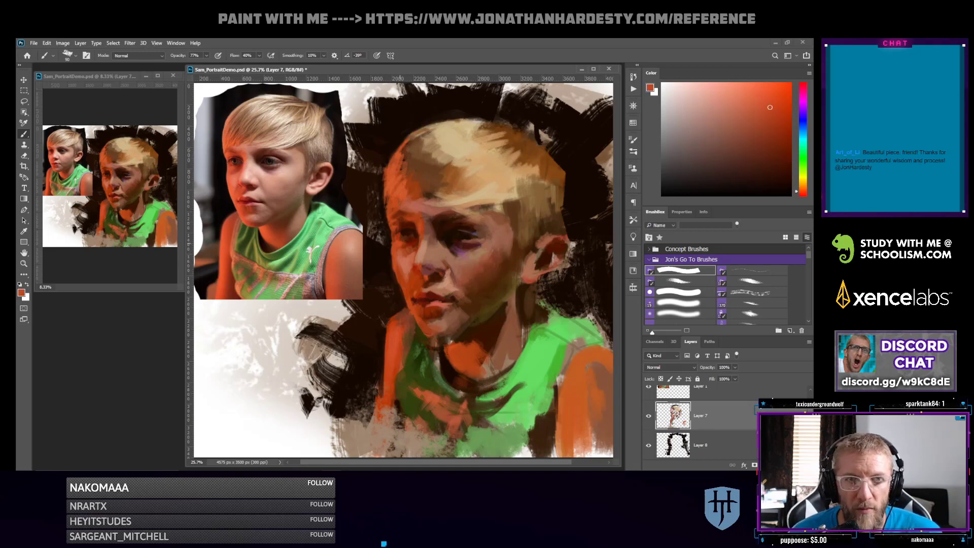
left_click(775, 124)
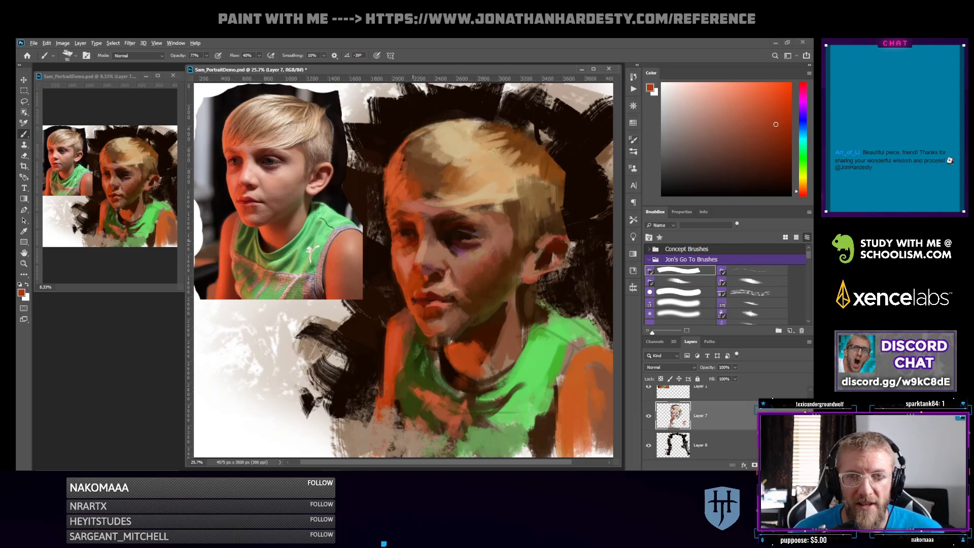
left_click(782, 183)
left_click(406, 236, "alt")
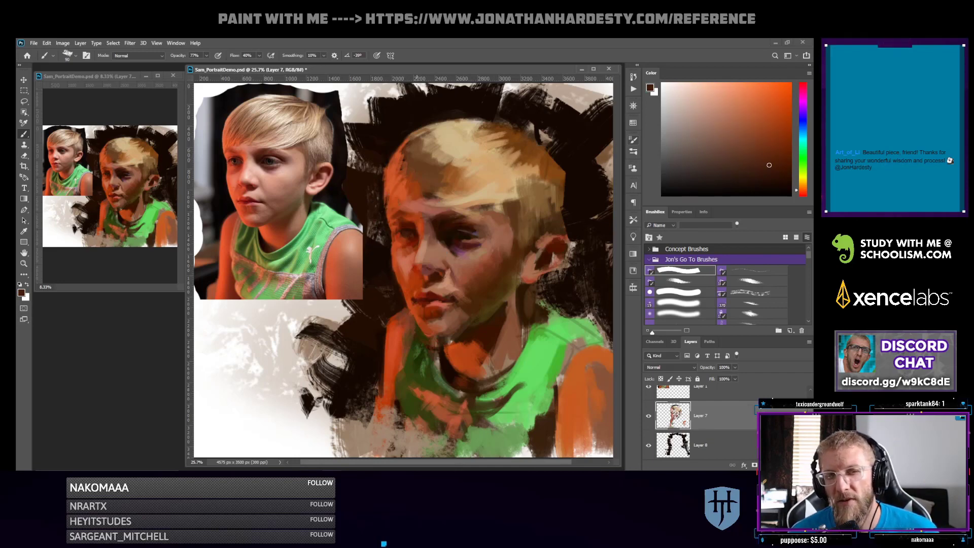
left_click(409, 243, "alt")
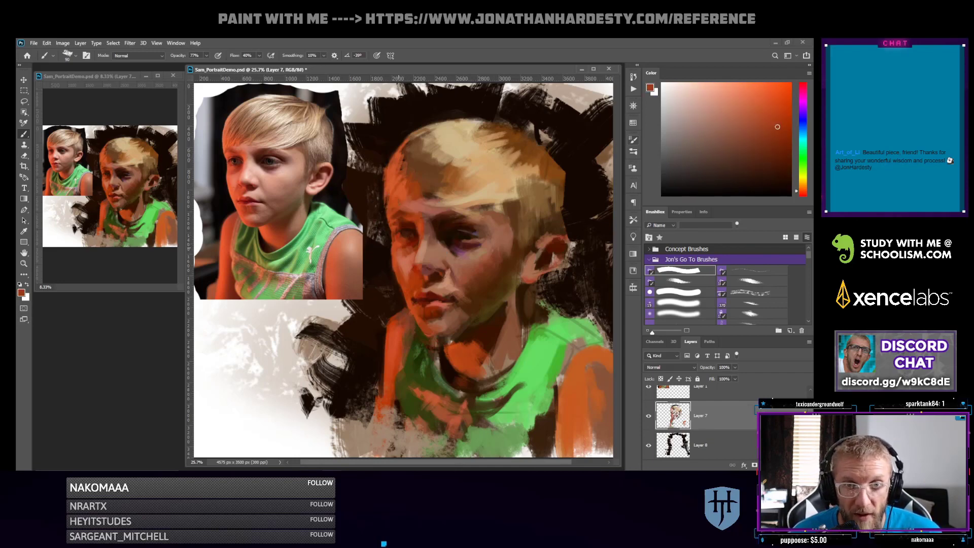
left_click(400, 235, "alt")
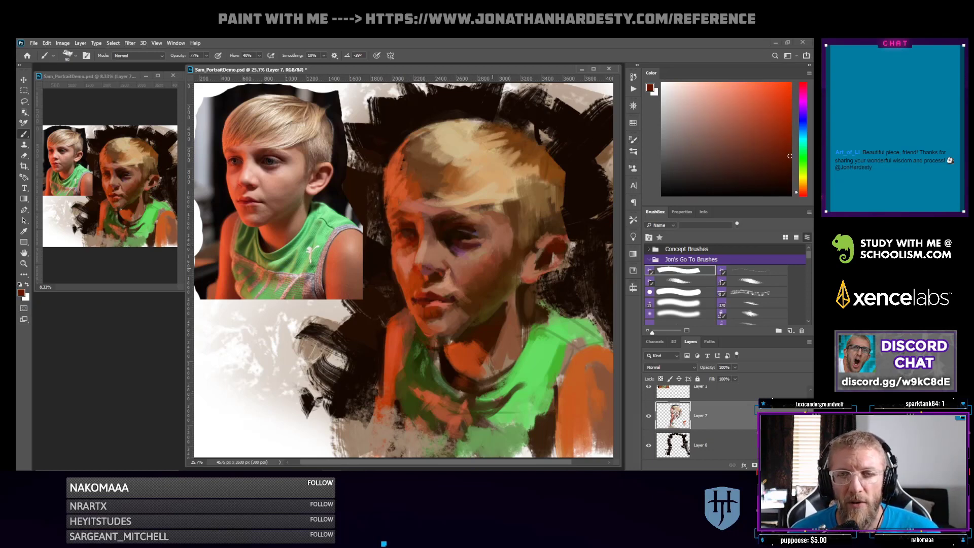
Refine the nose and nearby eye corner with sampled brown, dark red and near-black tones, using a slightly larger brush
left_click(482, 260, "alt")
key("bracketright")
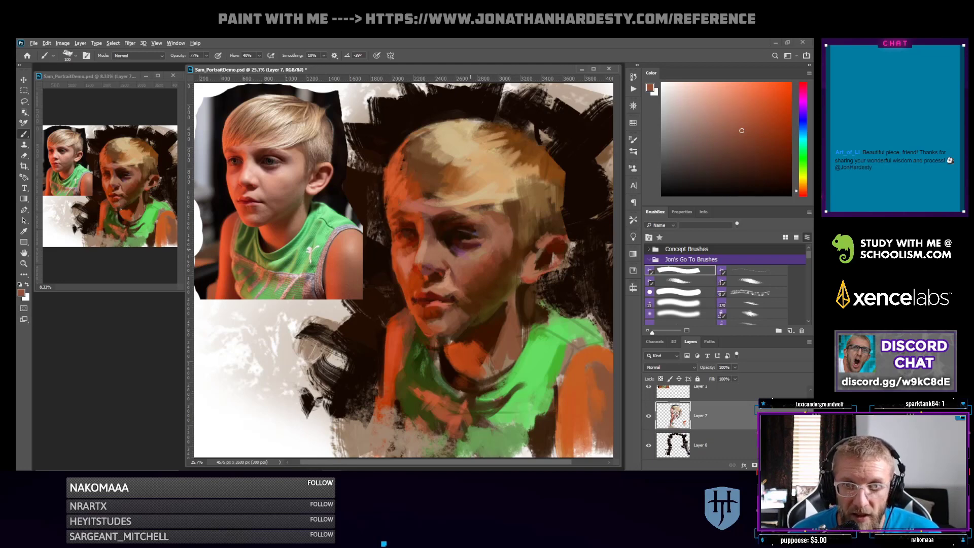
left_click(438, 239, "alt")
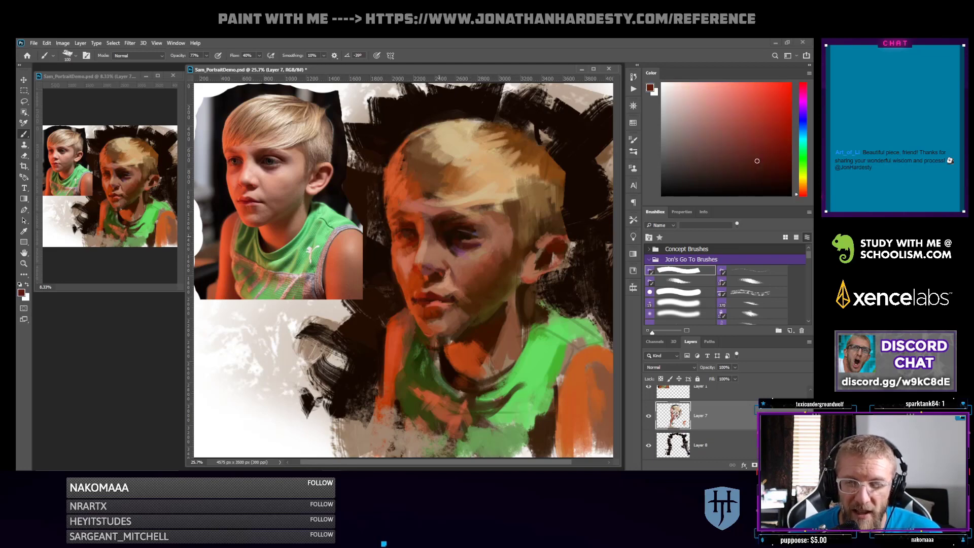
left_click(430, 264, "alt")
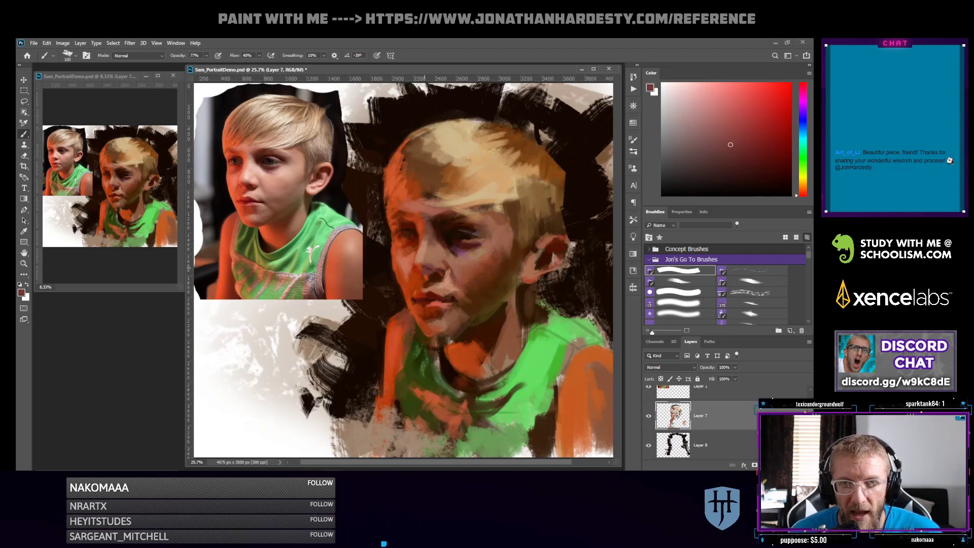
left_click(425, 276, "alt")
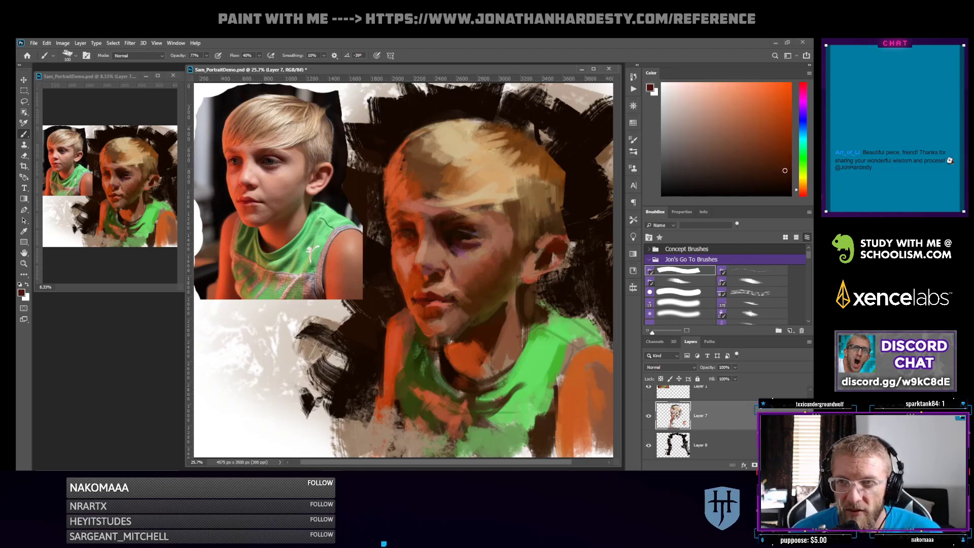
Shift the hue slightly toward red, pick a saturated dark red, and reduce the brush size for fine facial details
left_click_drag(802, 190, 803, 193)
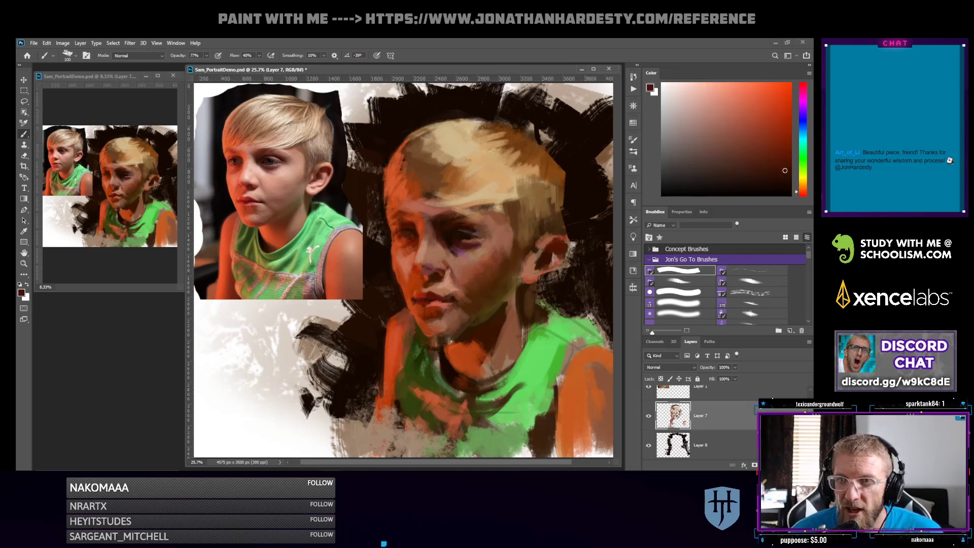
left_click(790, 153)
key("[")
key("[")
key("[")
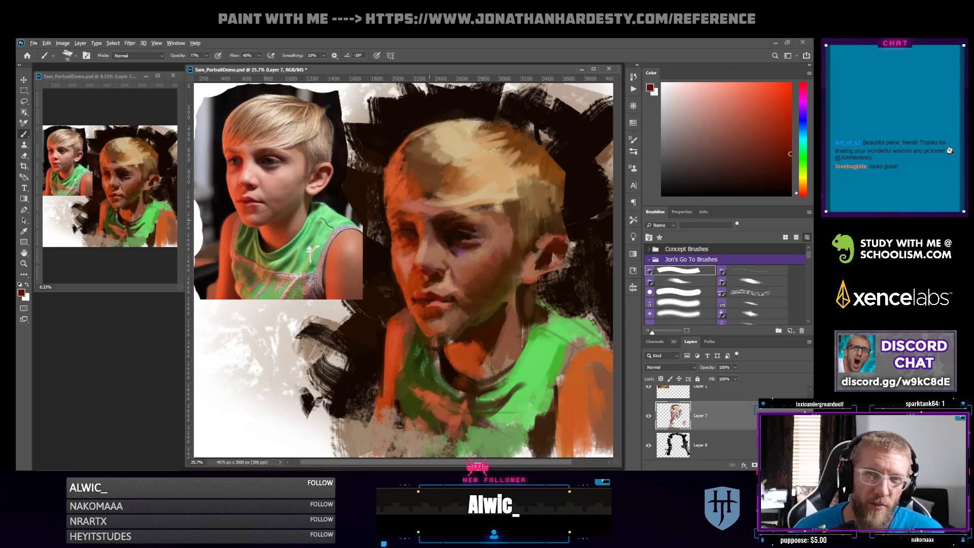
Sample red-orange beside the nose bridge, mix a duller brown-orange, and set a larger brush to 20% opacity for soft blending
left_click(422, 231, "alt")
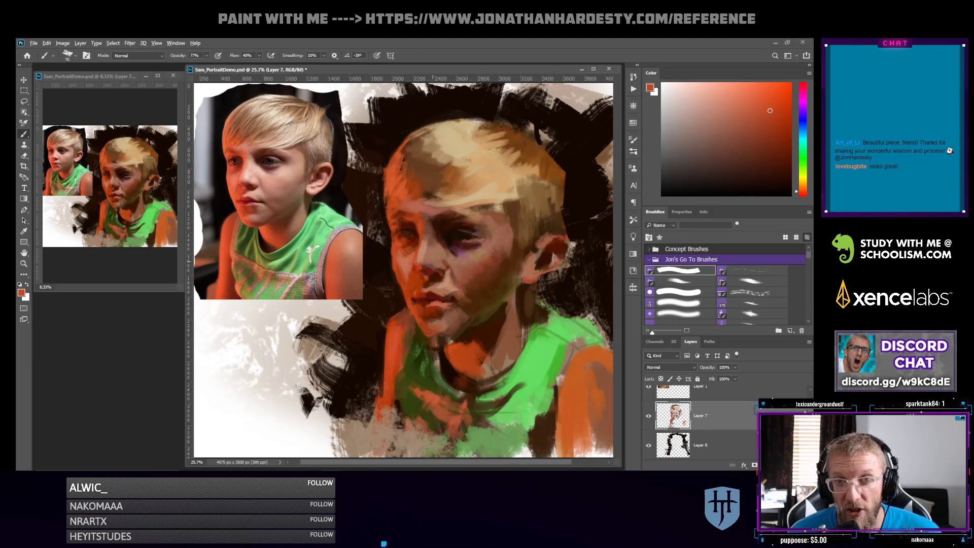
left_click(748, 134)
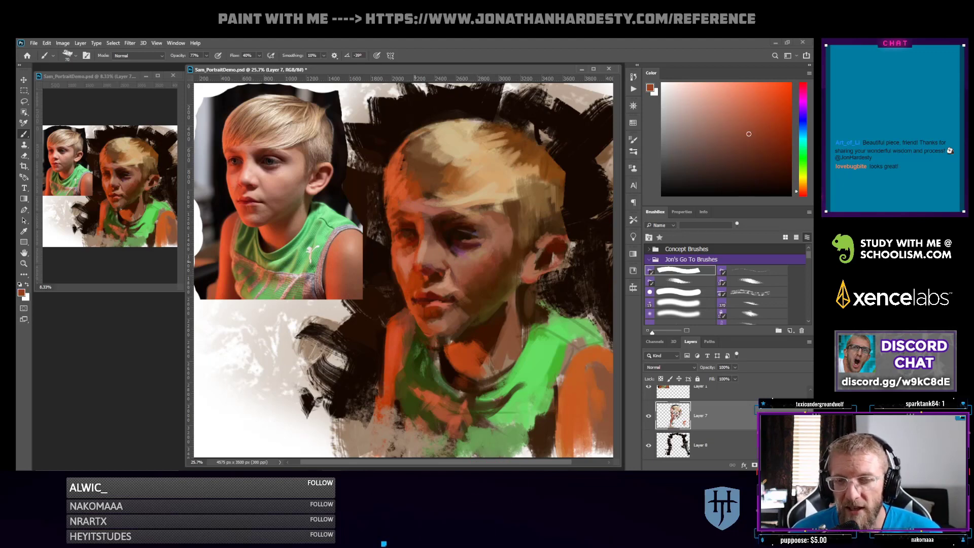
key("2")
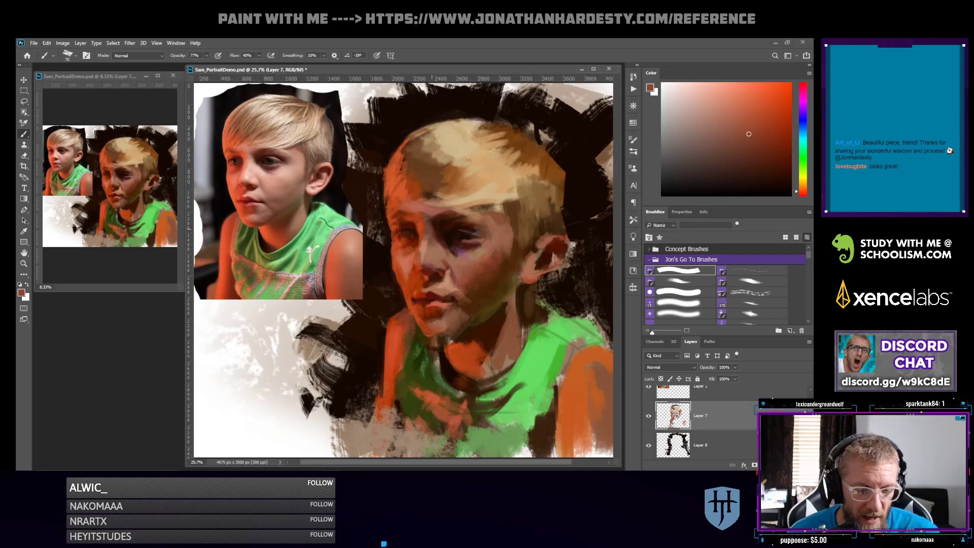
key("bracketright")
key("bracketright")
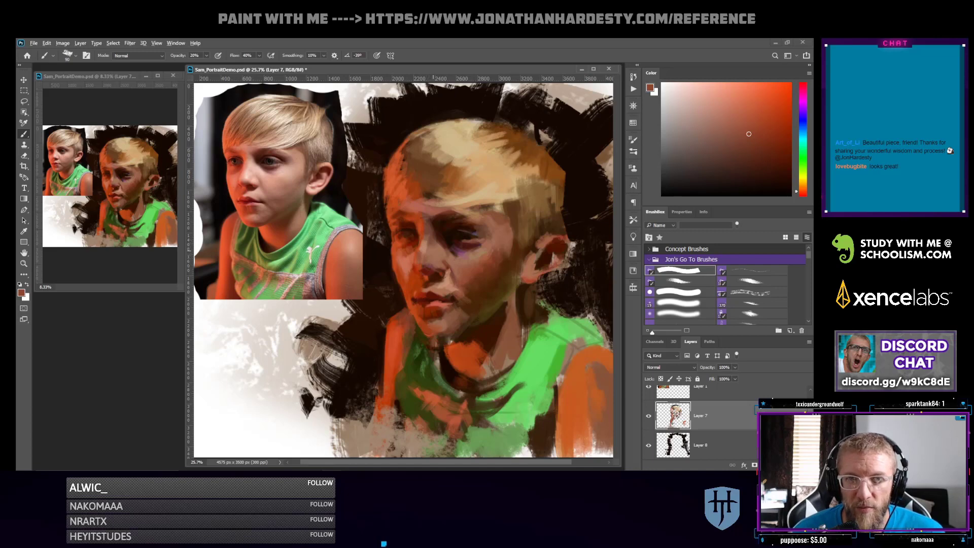
Sample light brown from the nose bridge, raise opacity to 88%, and dab a pale peach highlight on the nose
left_click(425, 240, "alt")
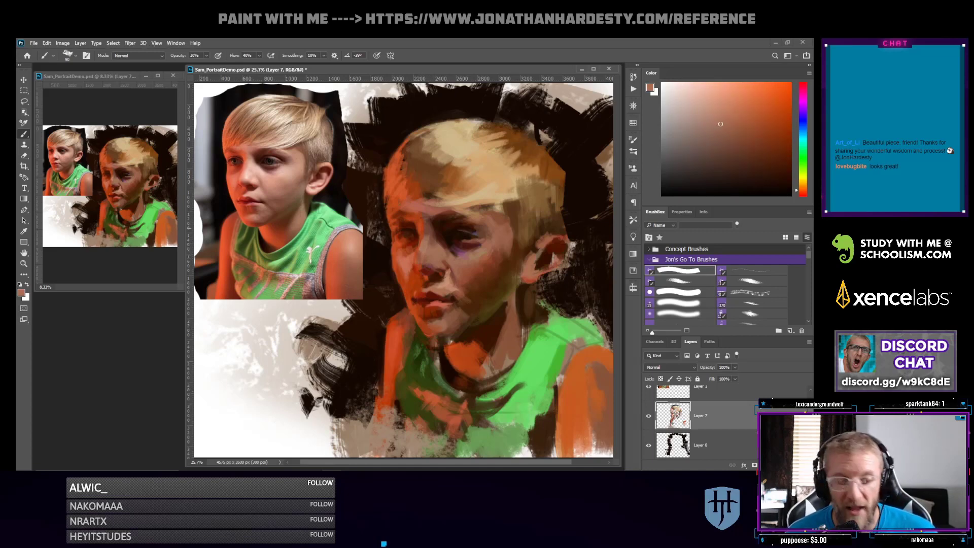
key("8")
key("8")
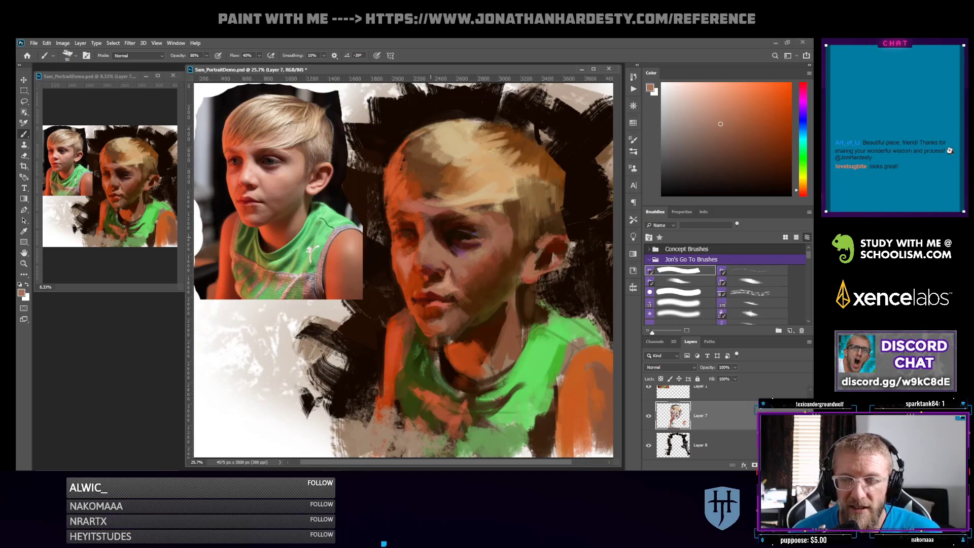
left_click(681, 82)
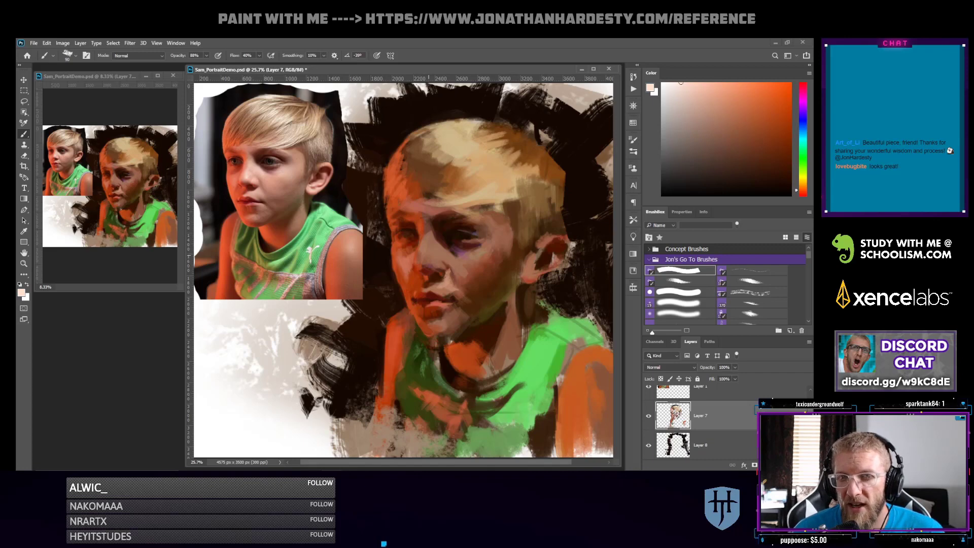
left_click(429, 257)
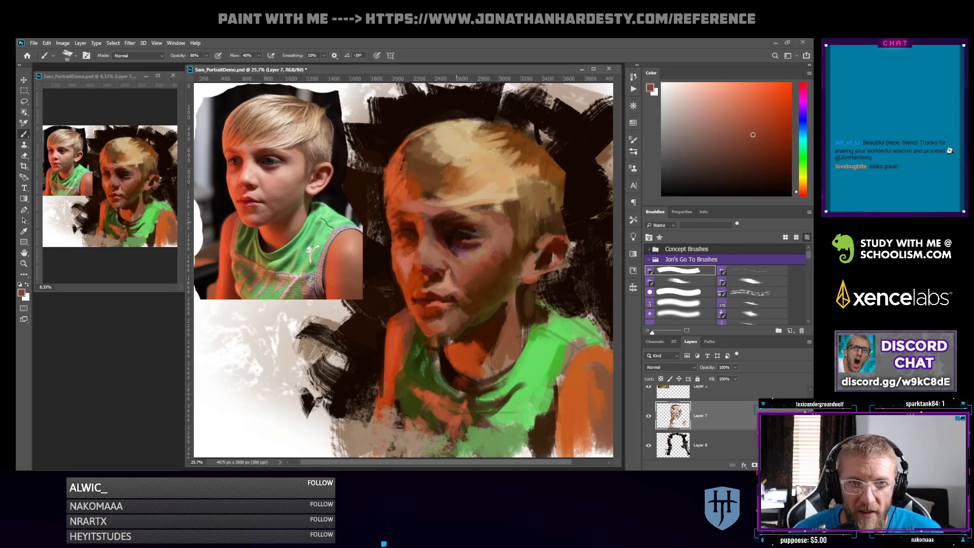
Sample red-orange tones from the face, neck and shoulder, and reduce the brush size for smaller skin accents
left_click(418, 232, "alt")
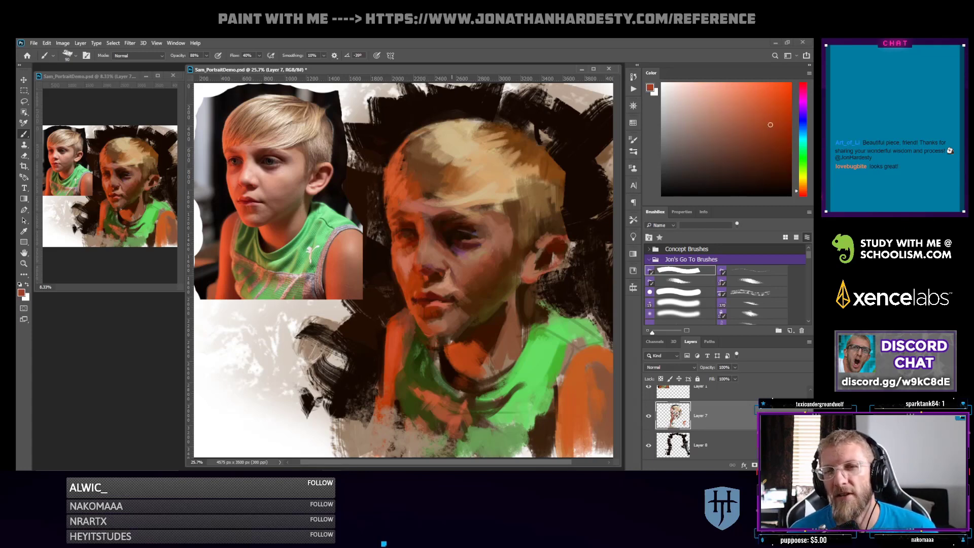
left_click(457, 352, "alt")
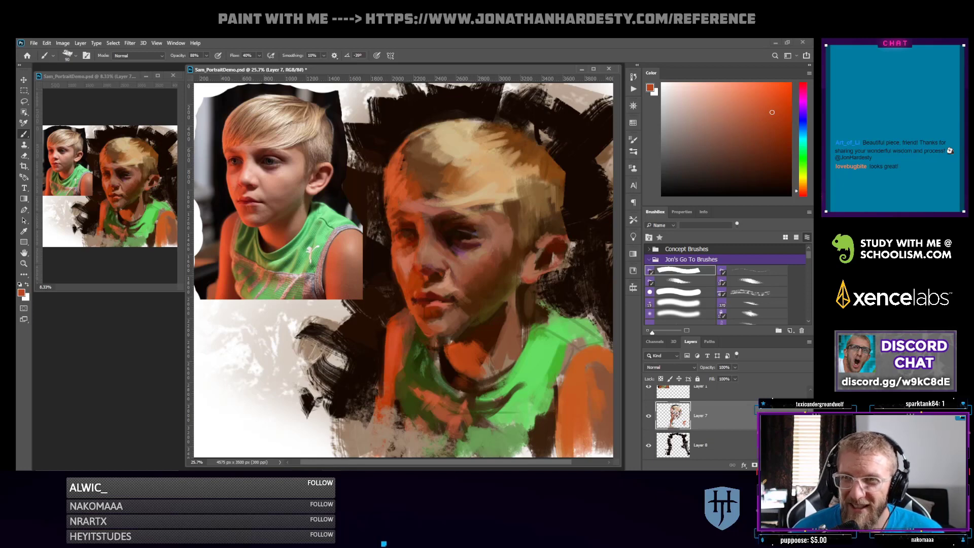
left_click(398, 331, "alt")
key("bracketleft")
key("bracketleft")
key("bracketleft")
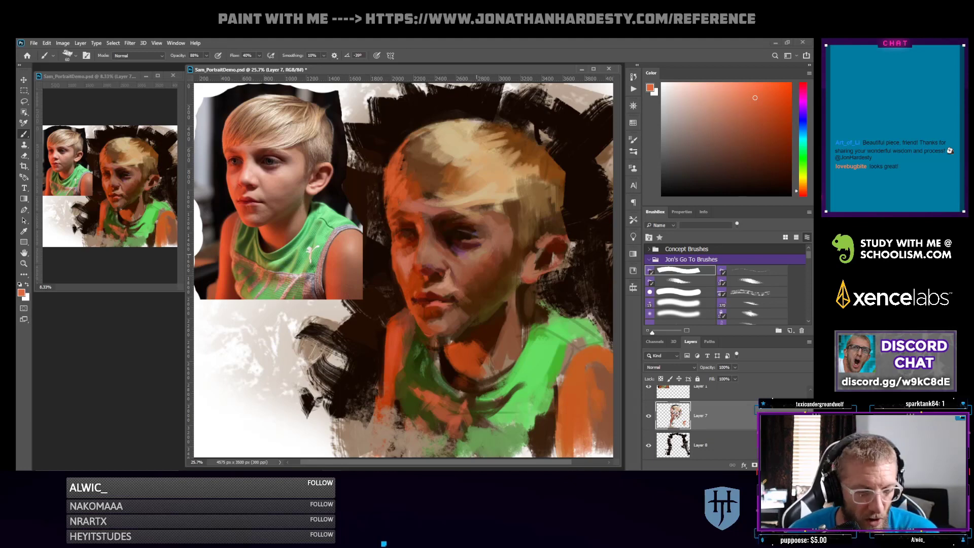
Refine the earlobe and lower ear with sampled tan and reddish-brown tones, using a larger brush
left_click(538, 267, "alt")
key("bracketright")
key("bracketright")
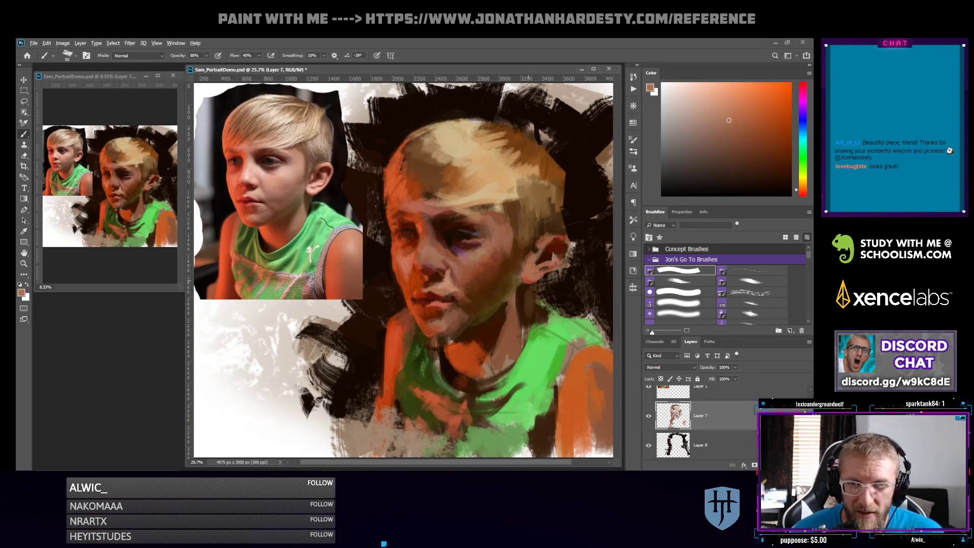
left_click(540, 274, "alt")
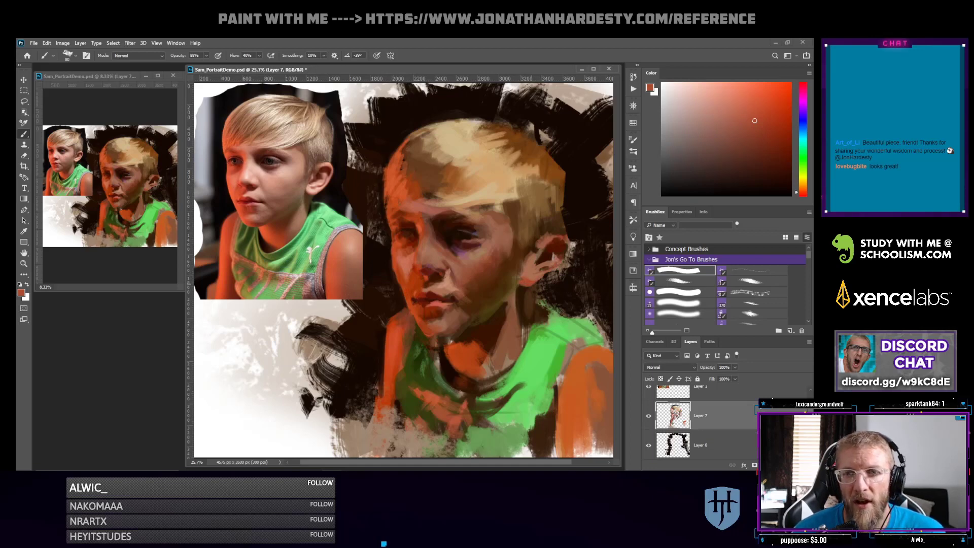
left_click(549, 270, "alt")
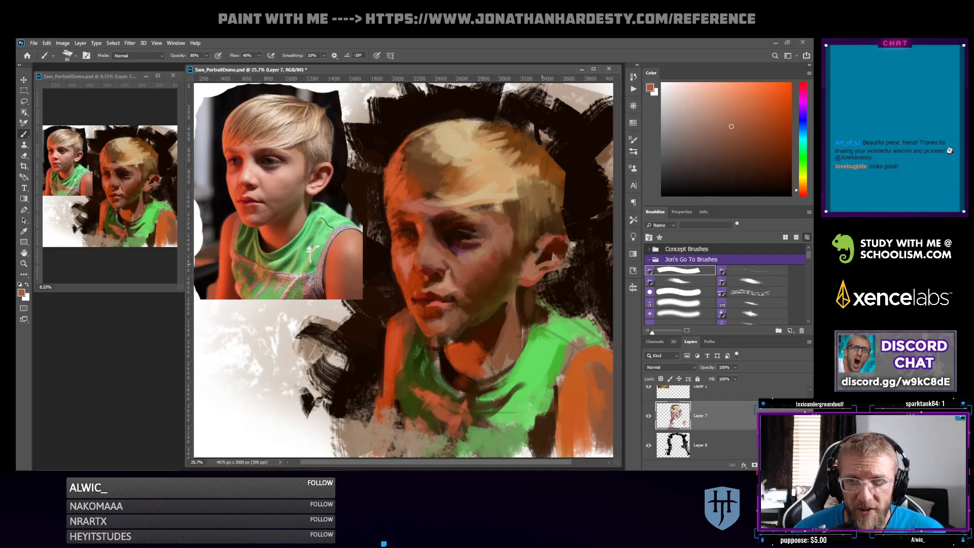
left_click_drag(550, 277, 545, 274)
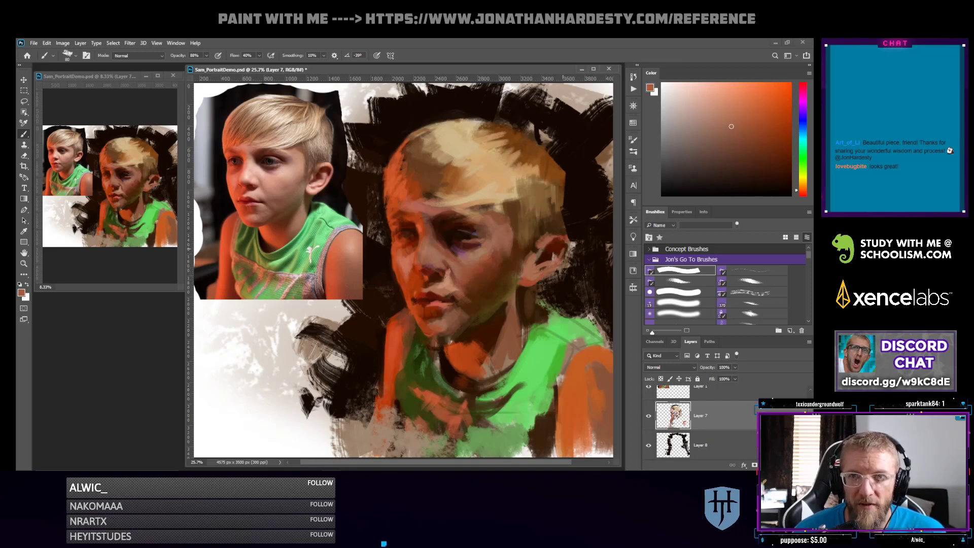
Reshape the ear's rim and surrounding edge with sampled reddish-brown, near-black and dark brown tones
left_click(564, 237, "alt")
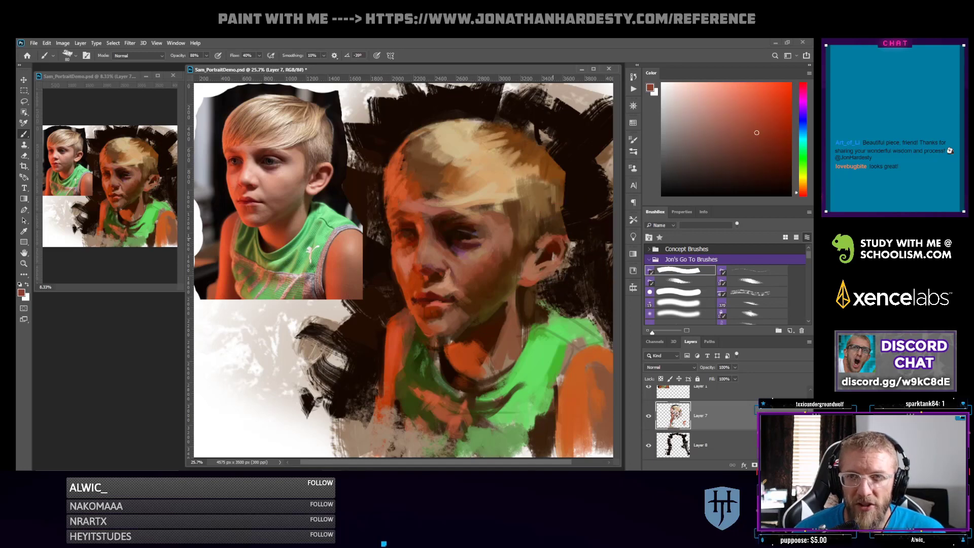
left_click(571, 221, "alt")
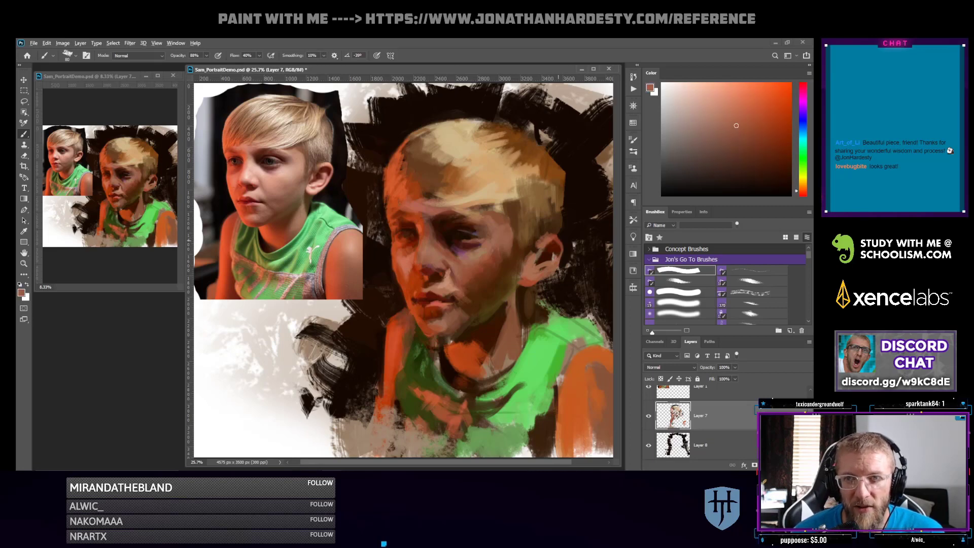
left_click(557, 238, "alt")
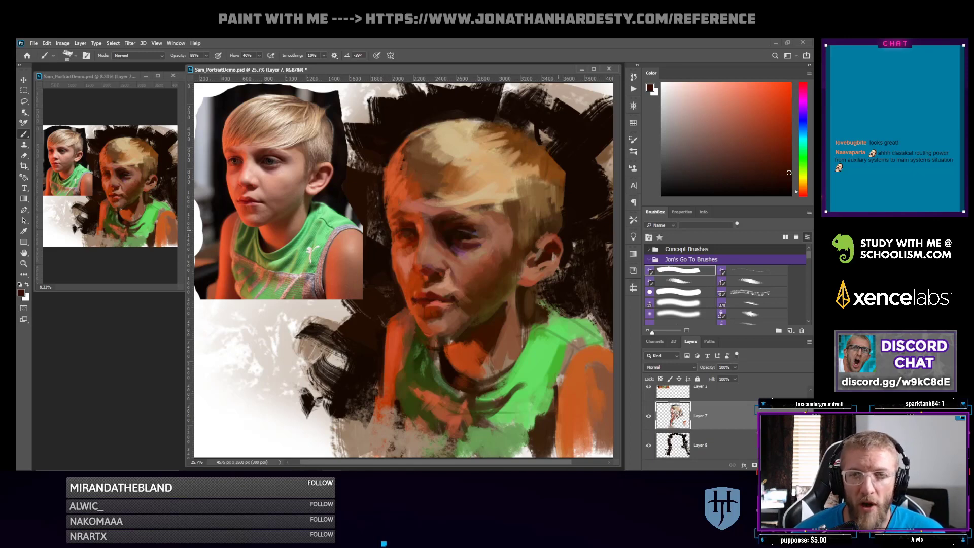
left_click(555, 250, "alt")
left_click(544, 291, "alt")
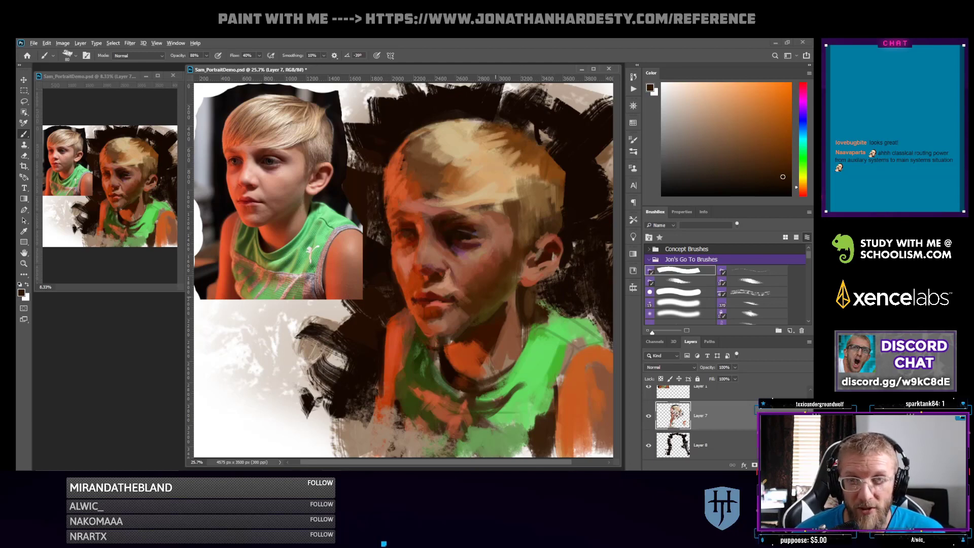
Deepen the shadow along the underside of the chin and jaw with picked and sampled near-black browns
left_click(447, 228, "alt")
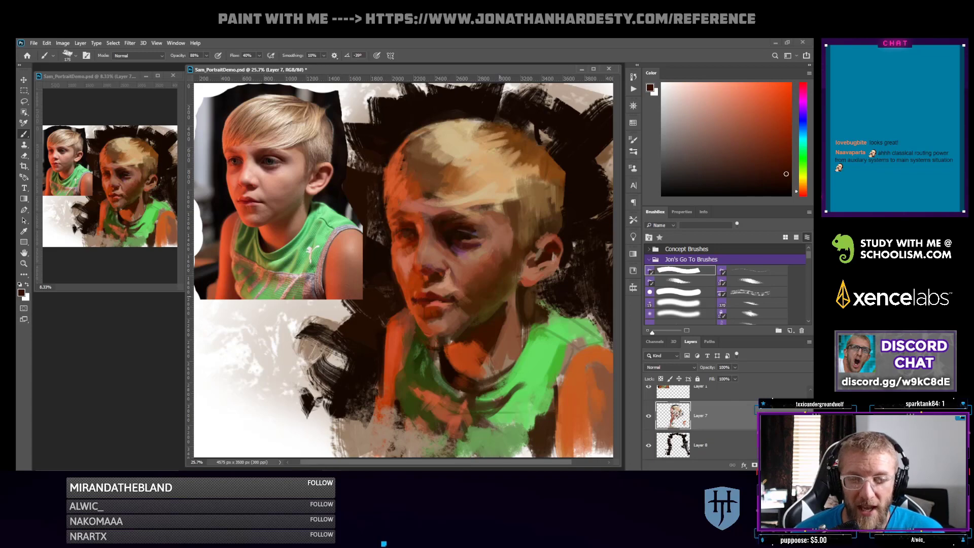
left_click(770, 173)
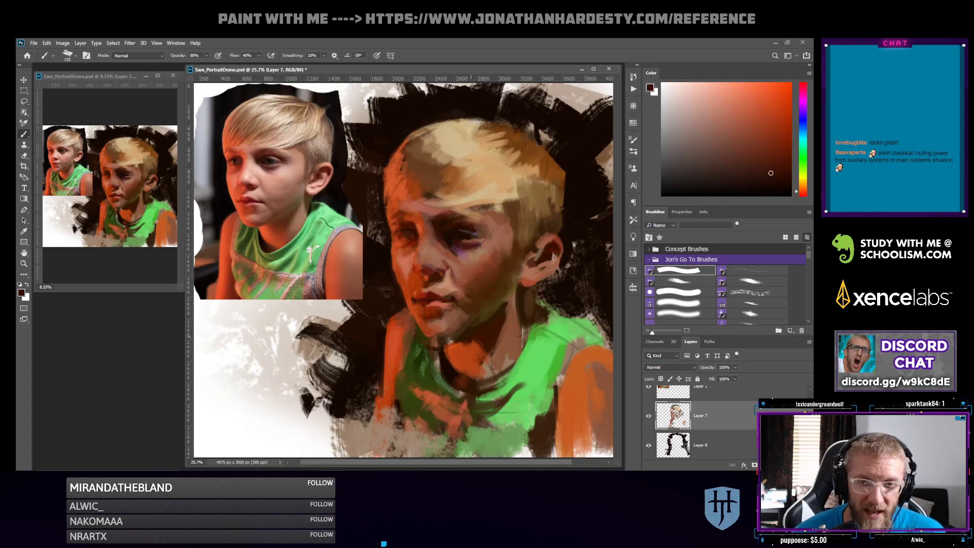
mouse_move(437, 336)
left_mouse_down()
mouse_move(455, 334)
mouse_move(437, 336)
left_mouse_up()
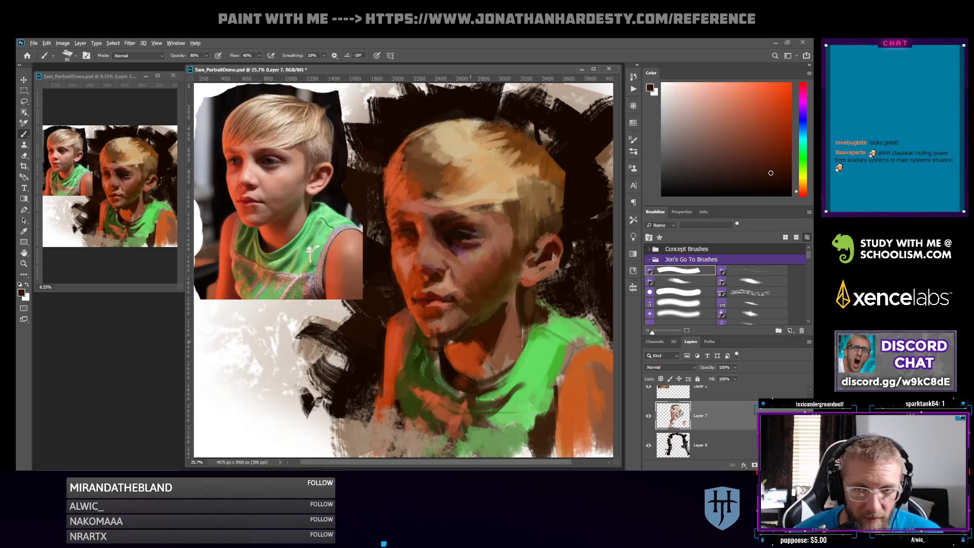
left_click(468, 349, "alt")
mouse_move(433, 338)
left_mouse_down()
mouse_move(456, 333)
mouse_move(437, 337)
left_mouse_up()
left_click(455, 331, "alt")
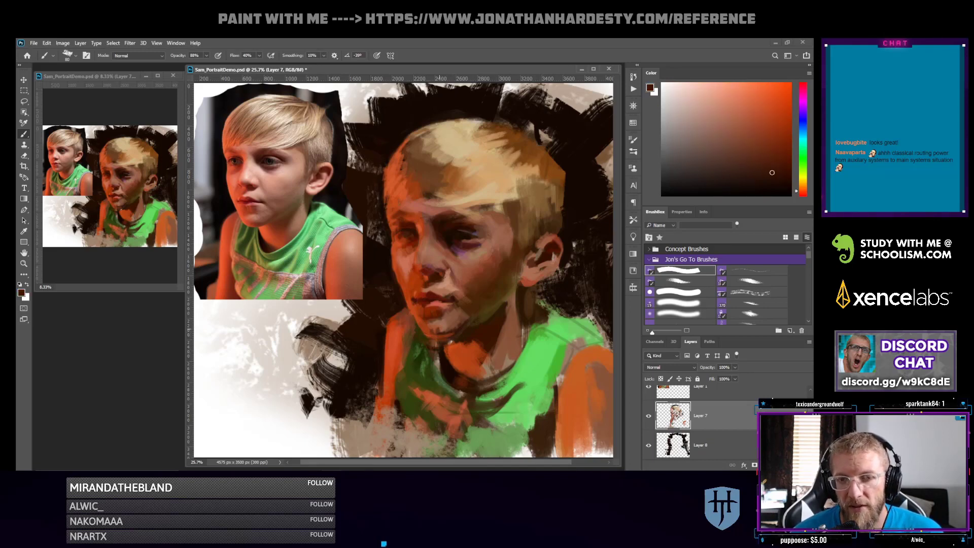
left_click_drag(453, 328, 461, 324)
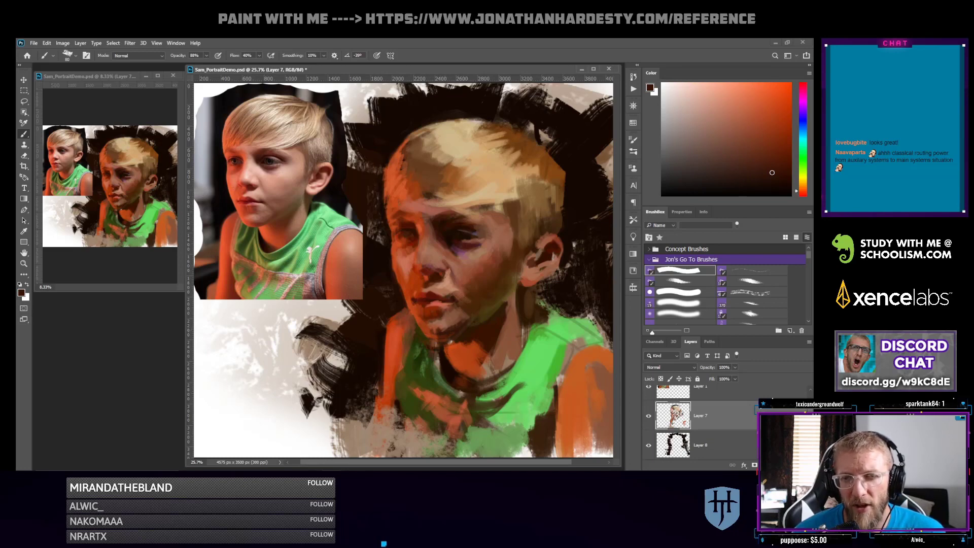
Sample red-orange and brown around the chin, mix a light peach, and adjust the brush size for small highlights
key("bracketright")
key("bracketright")
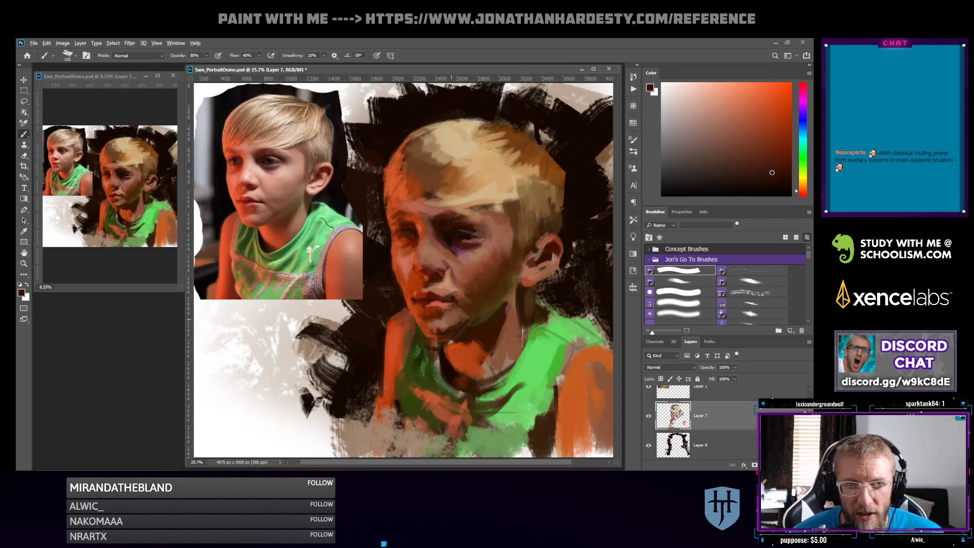
left_click(419, 319, "alt")
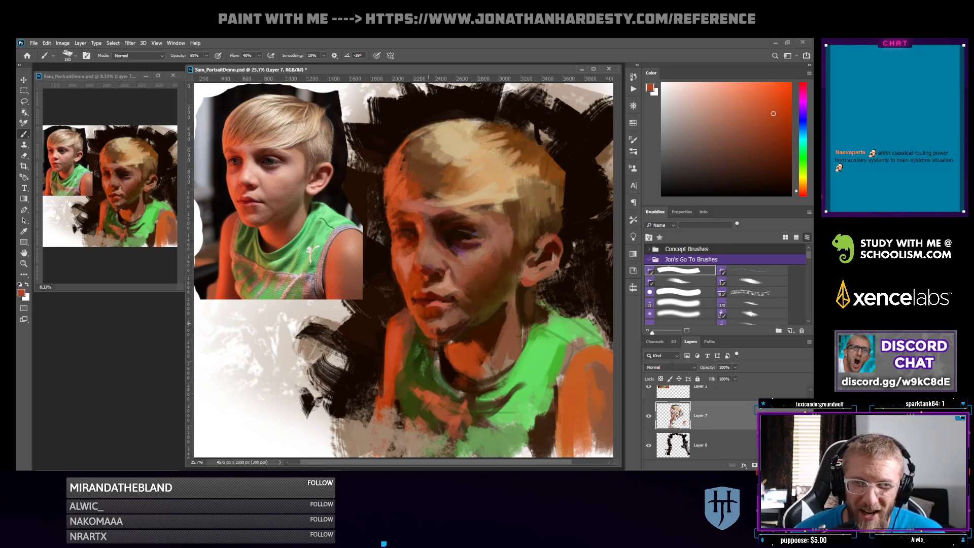
left_click(443, 322, "alt")
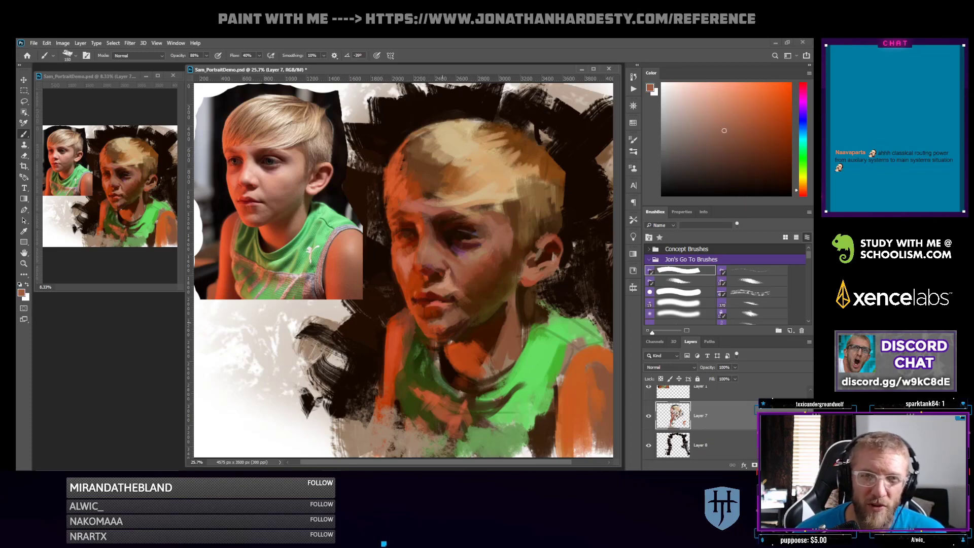
left_click_drag(724, 131, 715, 100)
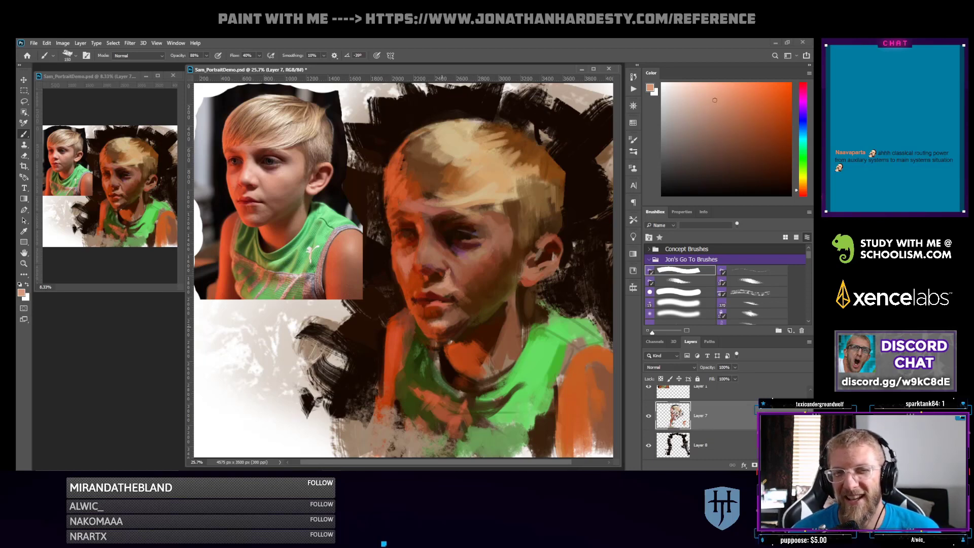
key("bracketleft")
key("bracketleft")
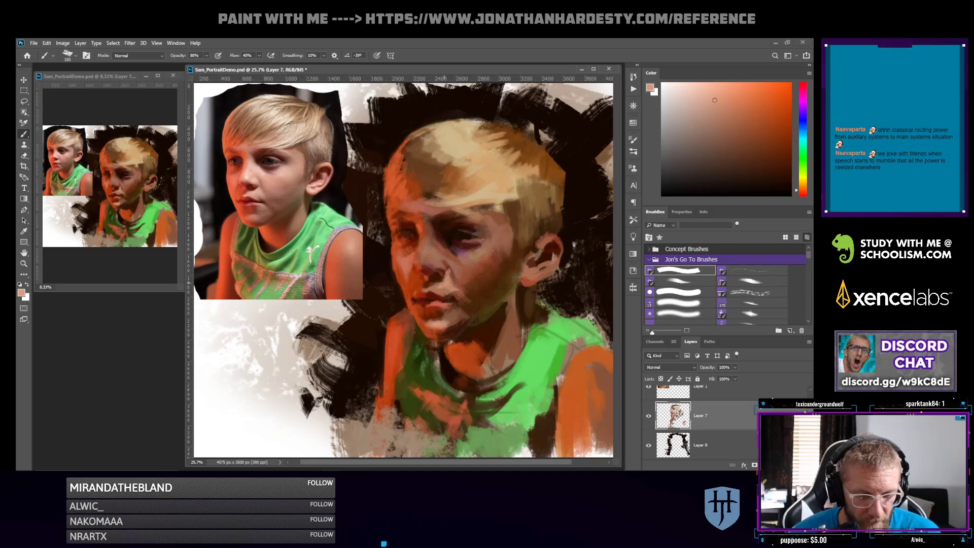
Set the brush opacity to 20% and darken a sampled chin red-orange to reddish brown for softening the chin
key("2")
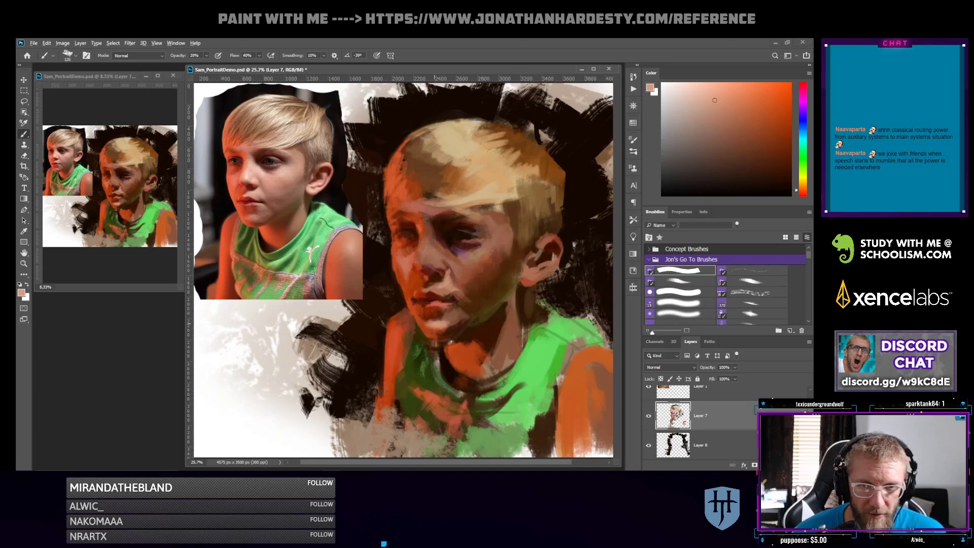
left_click(424, 326, "alt")
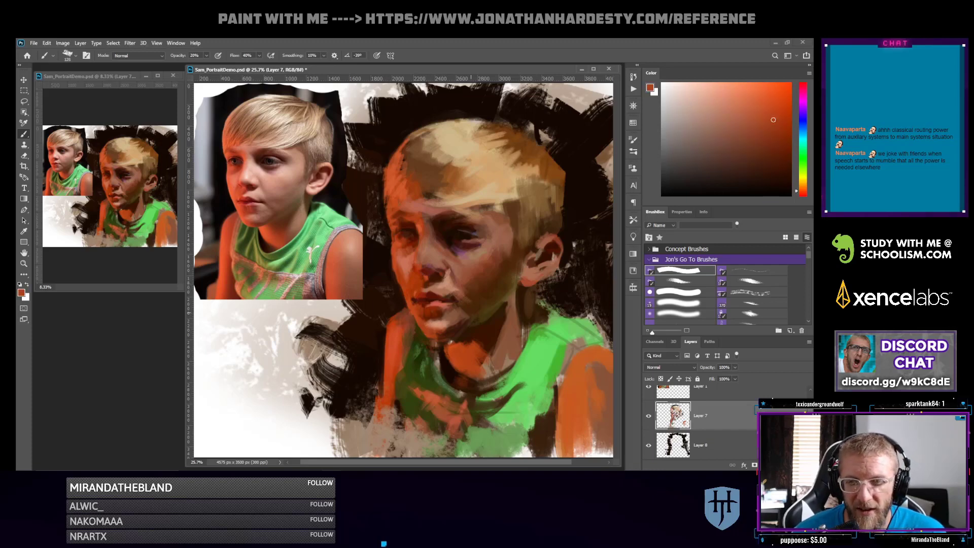
left_click_drag(773, 119, 772, 134)
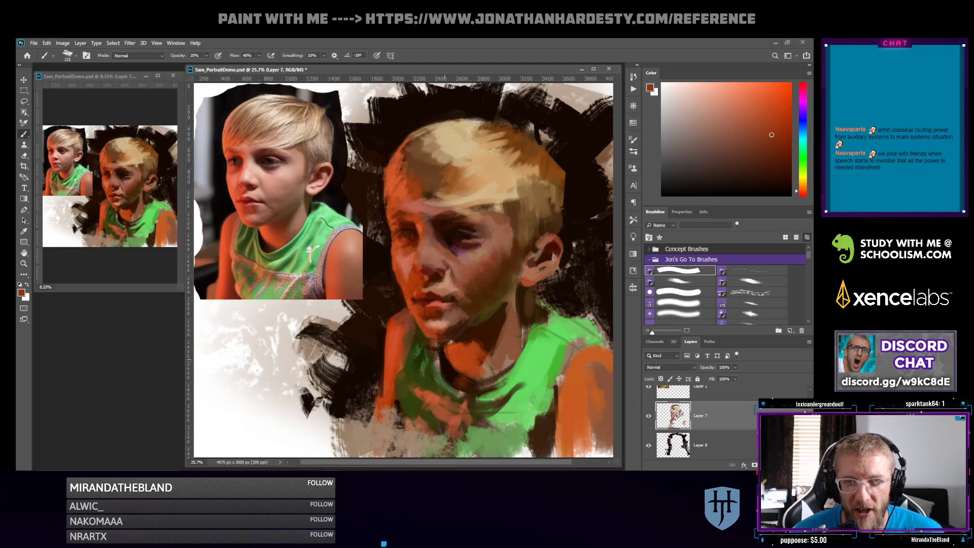
Shade the shirt's collar and chest folds with sampled dark, olive and mid greens at 100% opacity
left_click(450, 377, "alt")
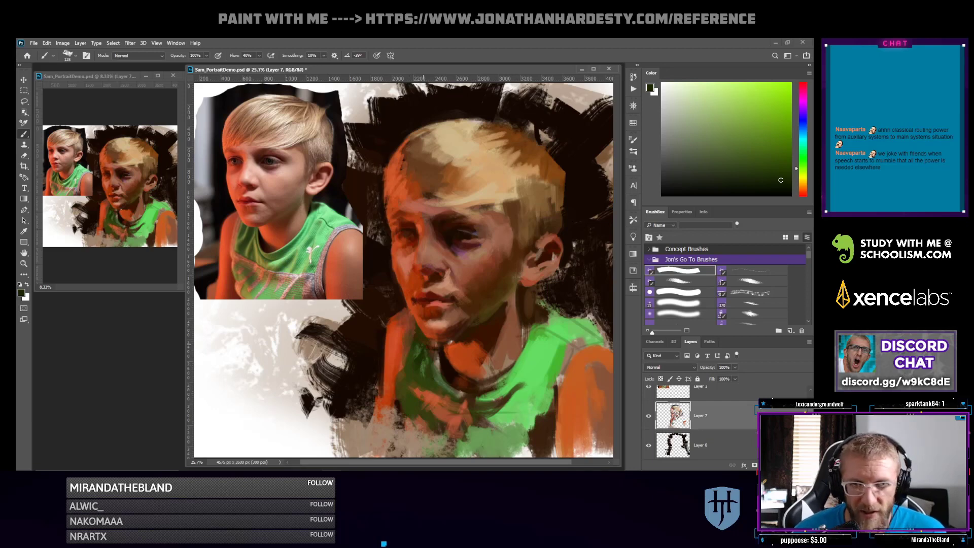
left_click_drag(424, 344, 421, 382)
mouse_move(434, 354)
left_mouse_down()
mouse_move(432, 379)
mouse_move(449, 396)
left_mouse_up()
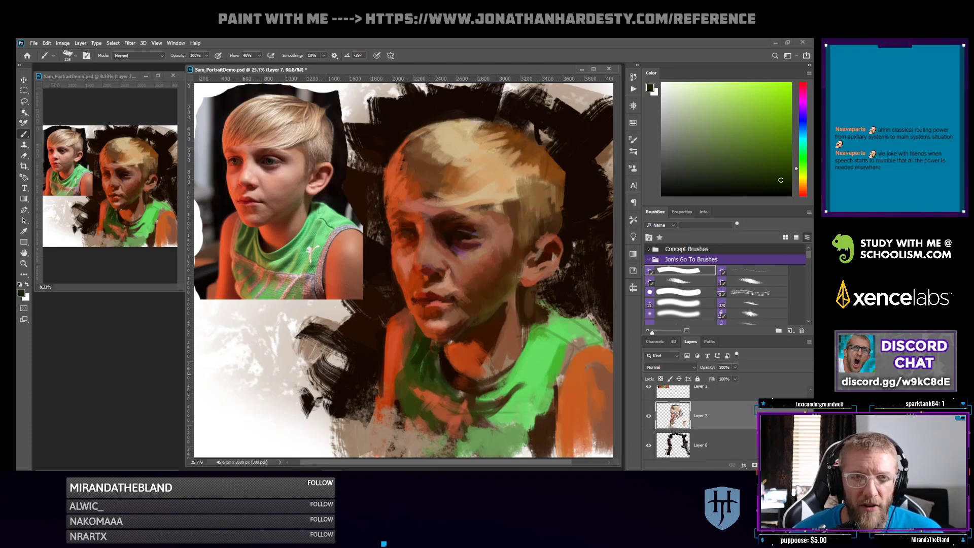
left_click(521, 377, "alt")
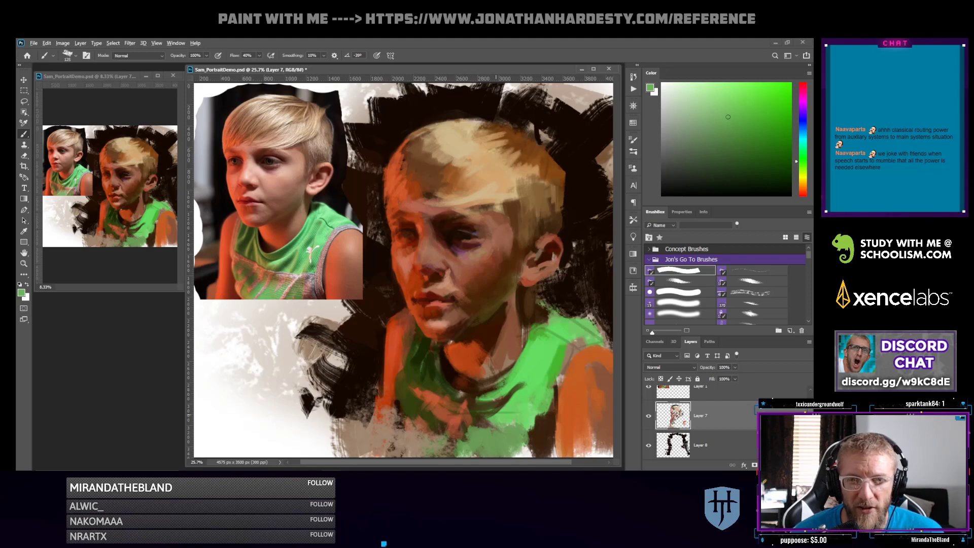
left_click(485, 413, "alt")
left_click(463, 390, "alt")
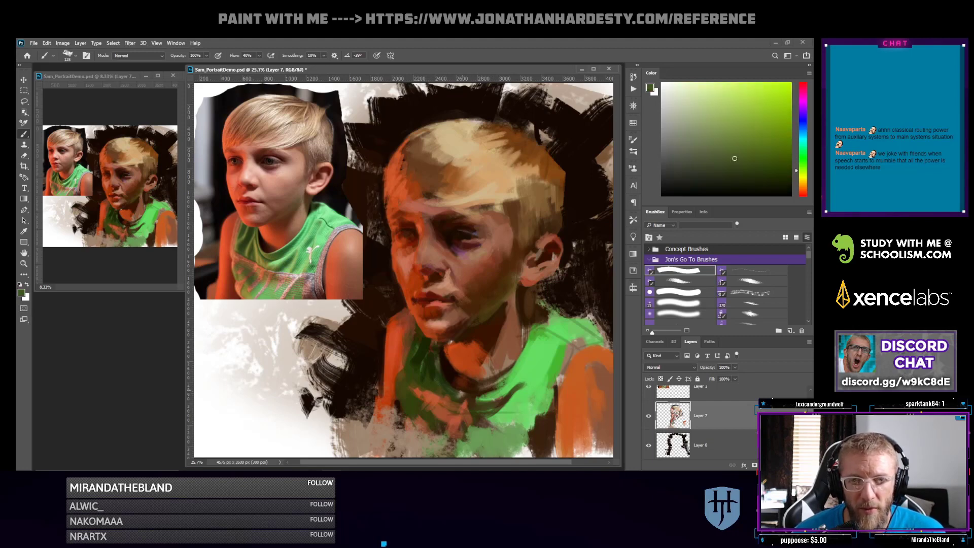
left_click(496, 422, "alt")
mouse_move(436, 344)
left_mouse_down()
mouse_move(417, 388)
mouse_move(437, 389)
left_mouse_up()
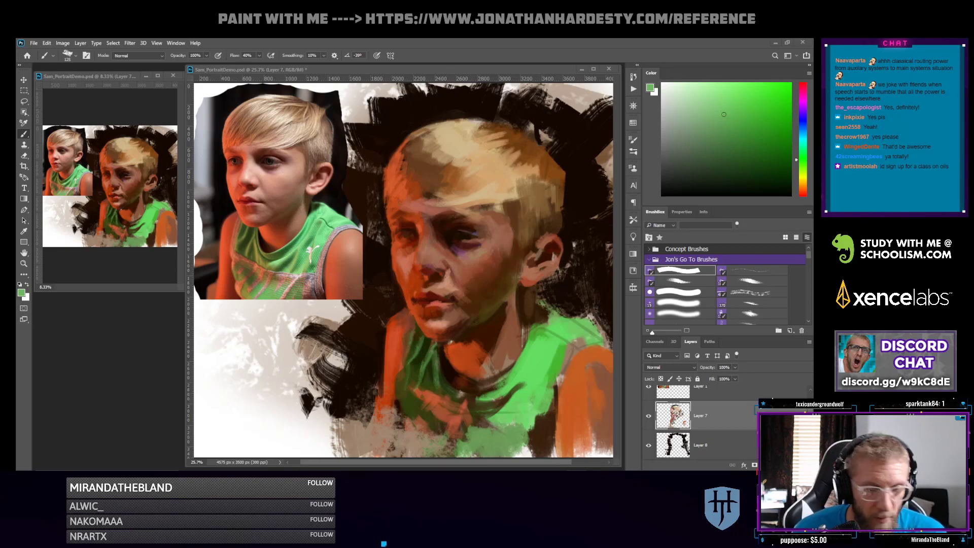
Refine the inner brow and nose bridge with sampled reddish tones and dark browns, lowering brush opacity to 20%
left_click(429, 212, "alt")
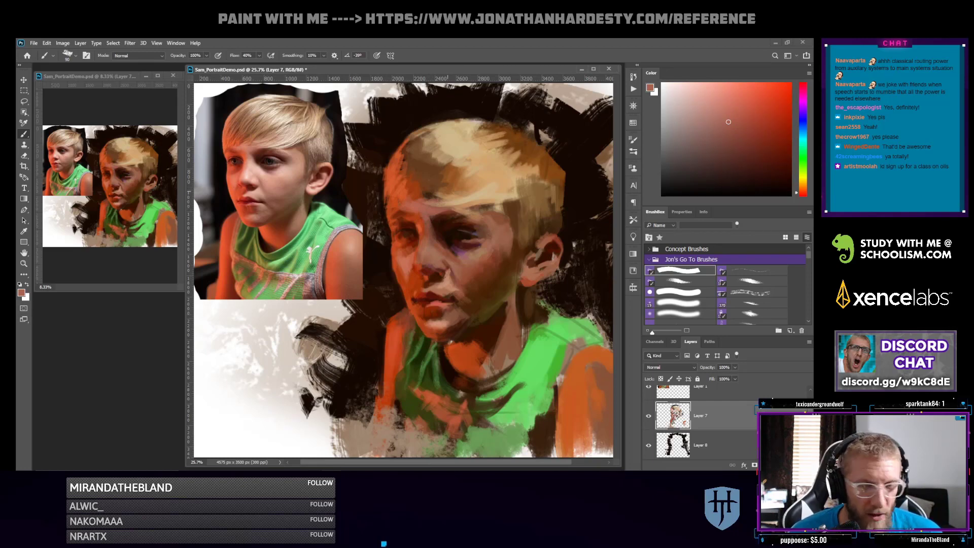
left_click(445, 216, "alt")
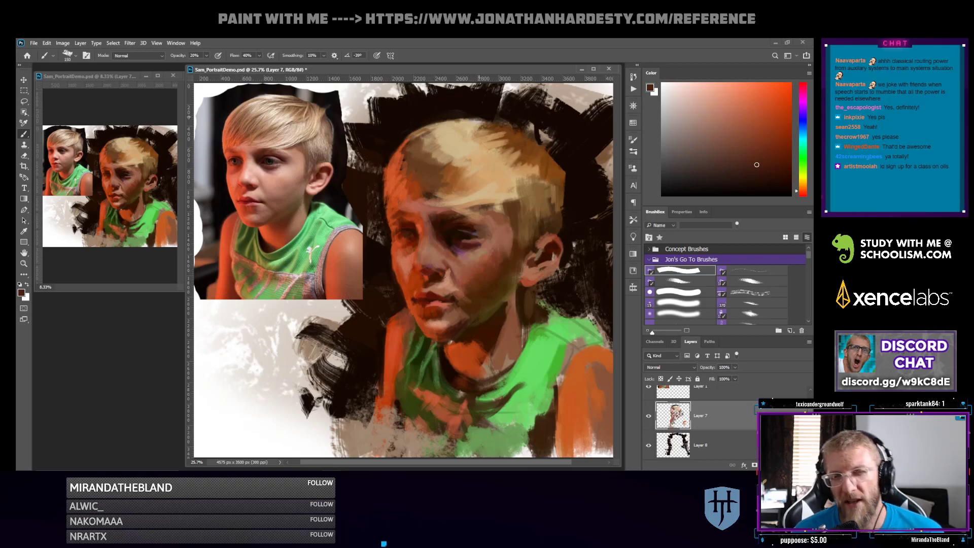
left_click(729, 121)
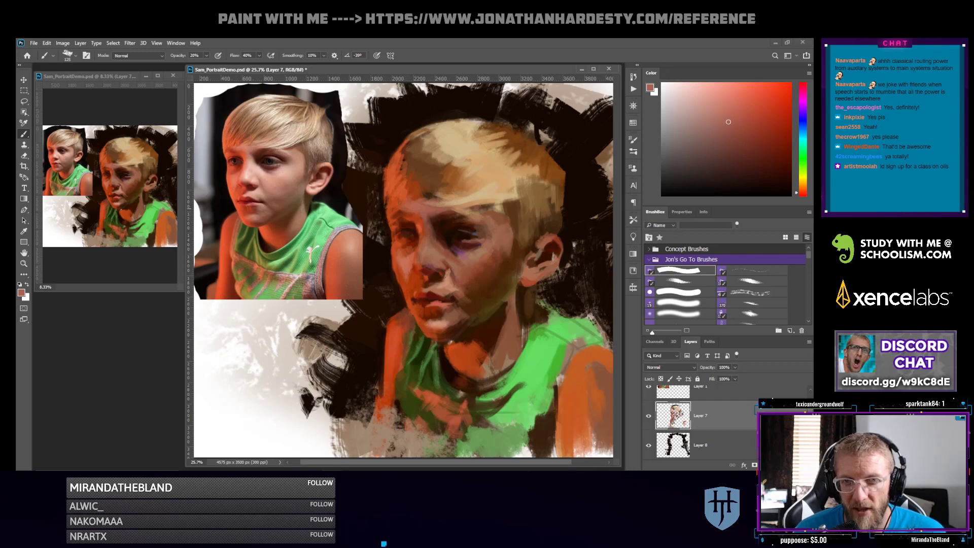
left_click(767, 168)
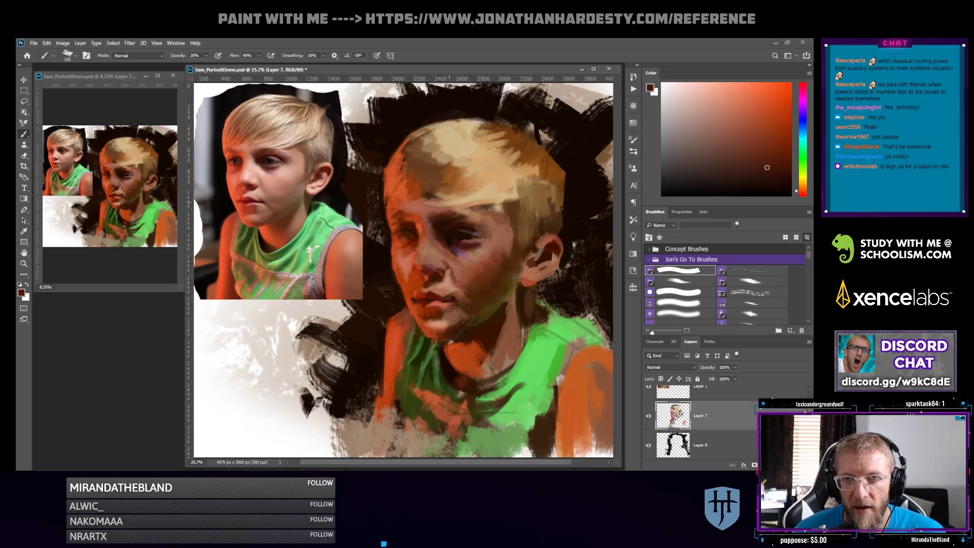
left_click(429, 229, "alt")
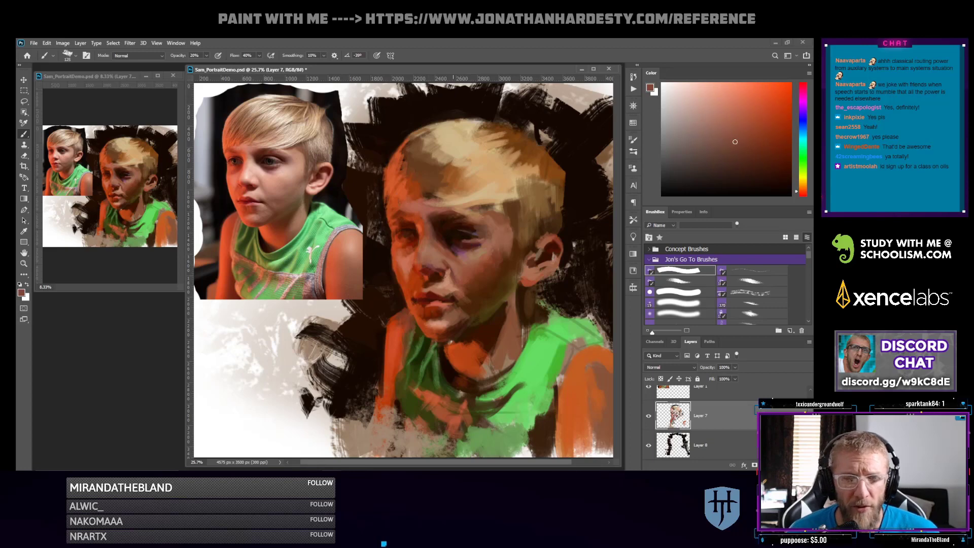
Sample the nose's skin tones, mix a light peach for its highlights, and reduce the brush size
left_click(442, 249, "alt")
left_click(739, 103)
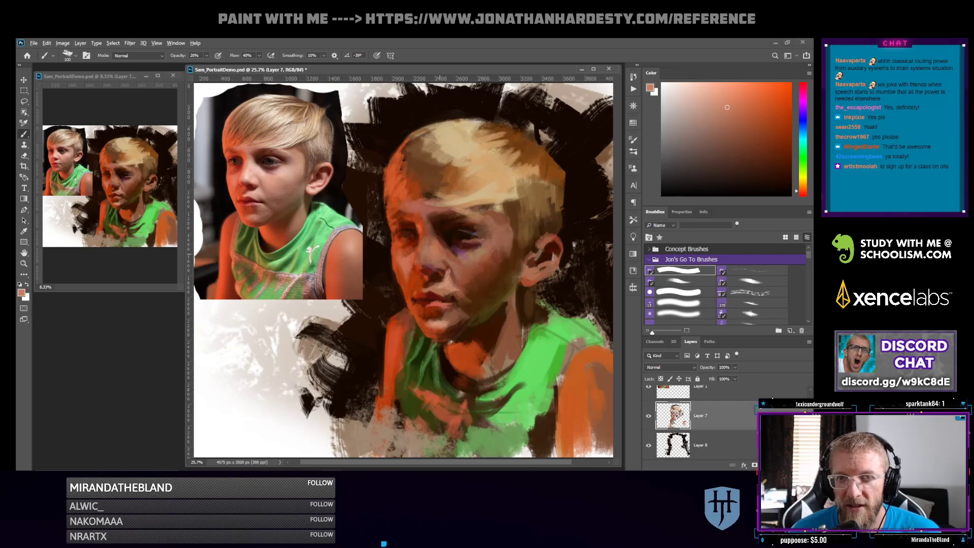
left_click(440, 241, "alt")
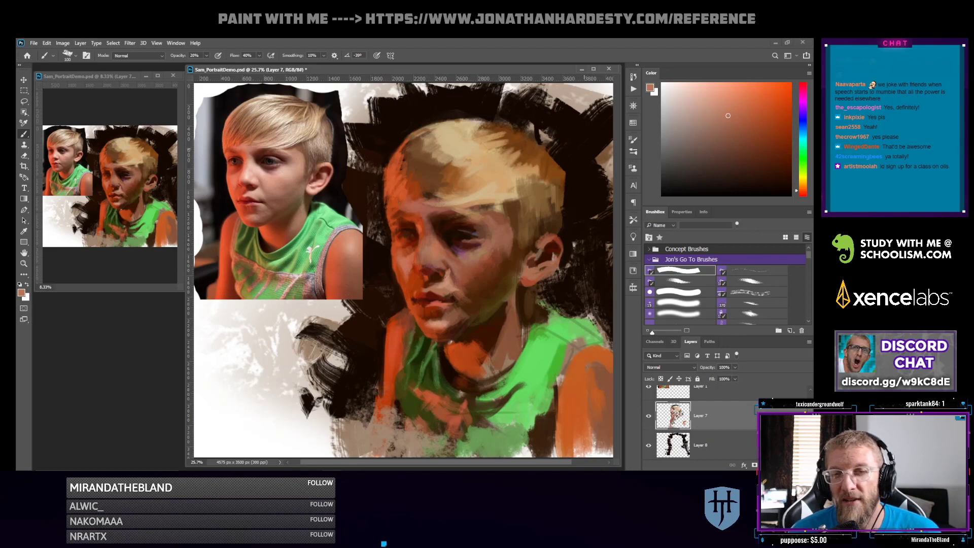
left_click_drag(718, 108, 698, 98)
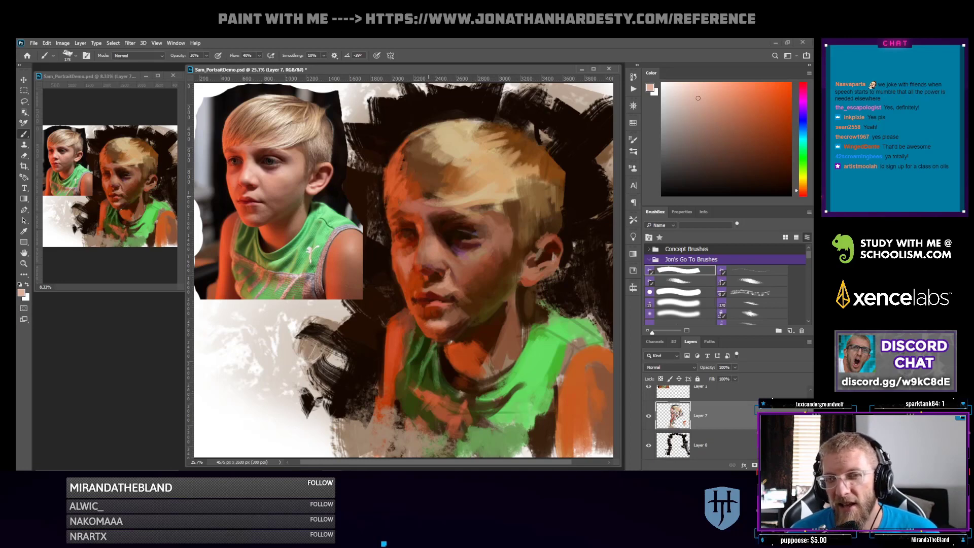
key("bracketleft")
key("bracketleft")
key("bracketleft")
key("bracketleft")
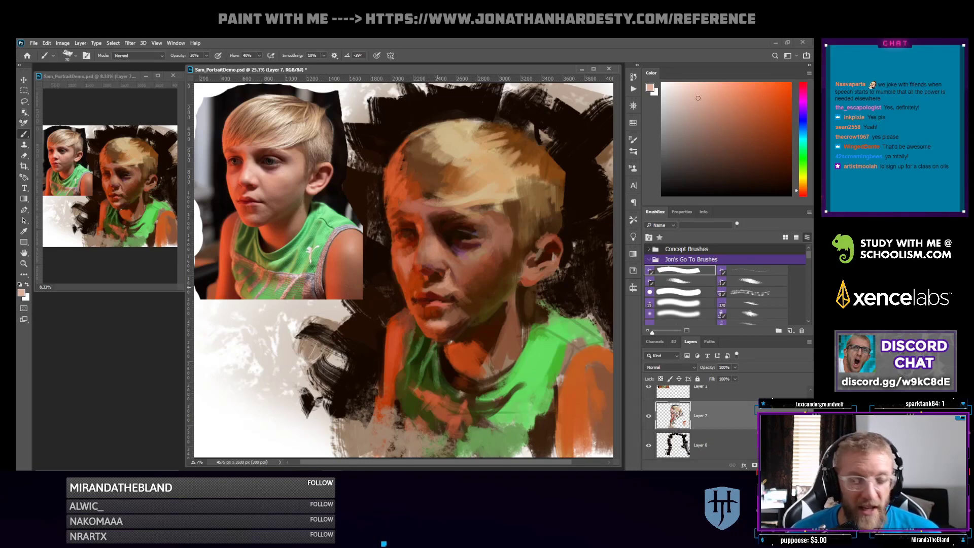
Blend the upper lip area and adjacent cheek with sampled tan, reddish-brown and muted peach tones
left_click(435, 287, "alt")
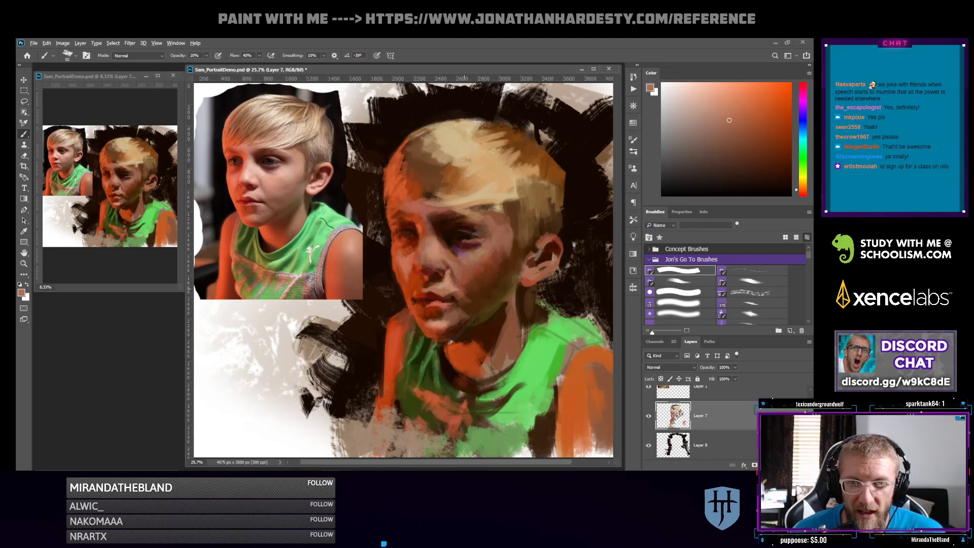
left_click(466, 278, "alt")
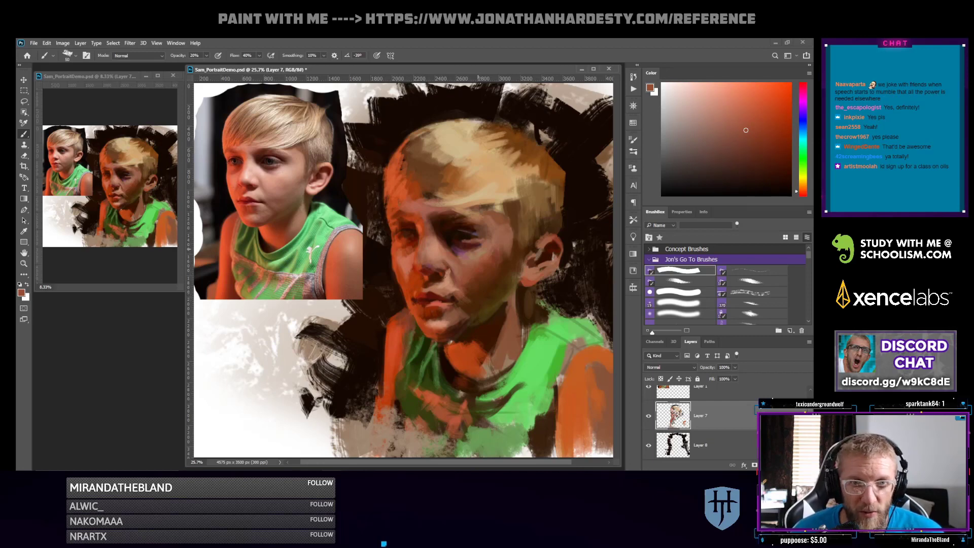
left_click(454, 289, "alt")
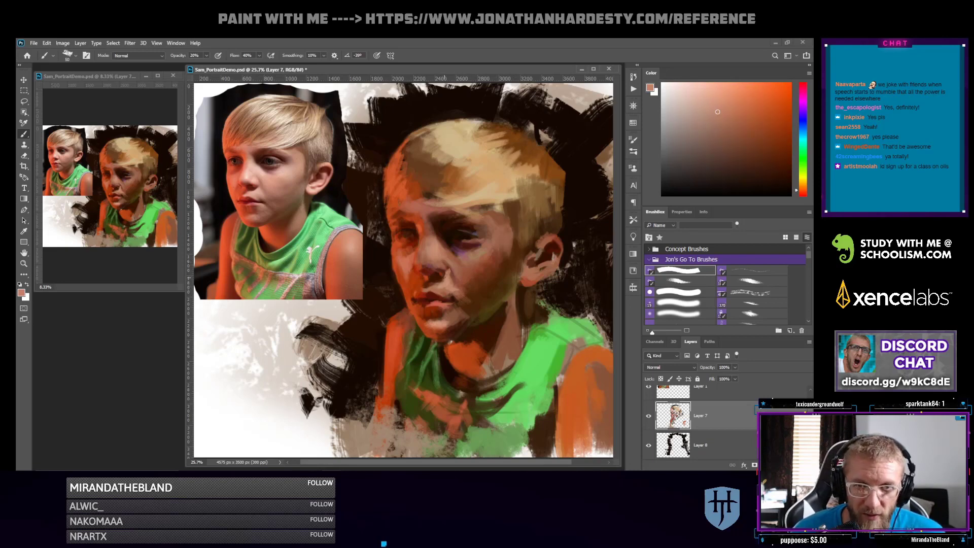
Sample red-orange from the neck edge for accents around the nose and mouth, using 100% opacity and a smaller brush
left_click(400, 339, "alt")
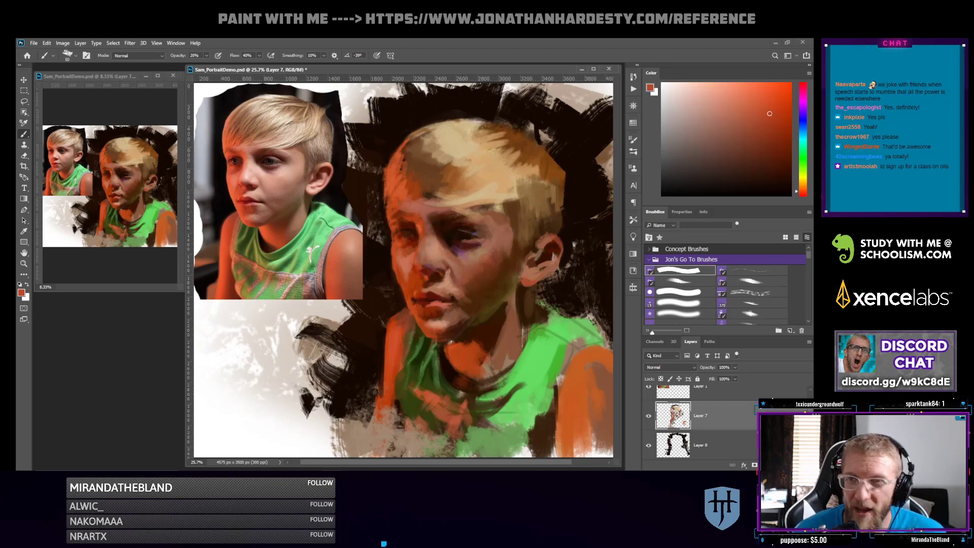
left_click(398, 332, "alt")
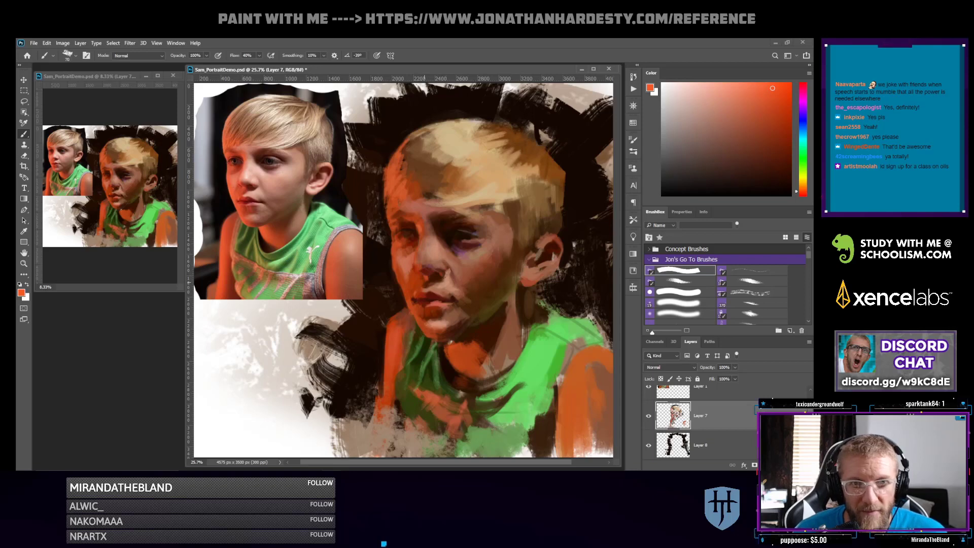
key("bracketleft")
key("bracketleft")
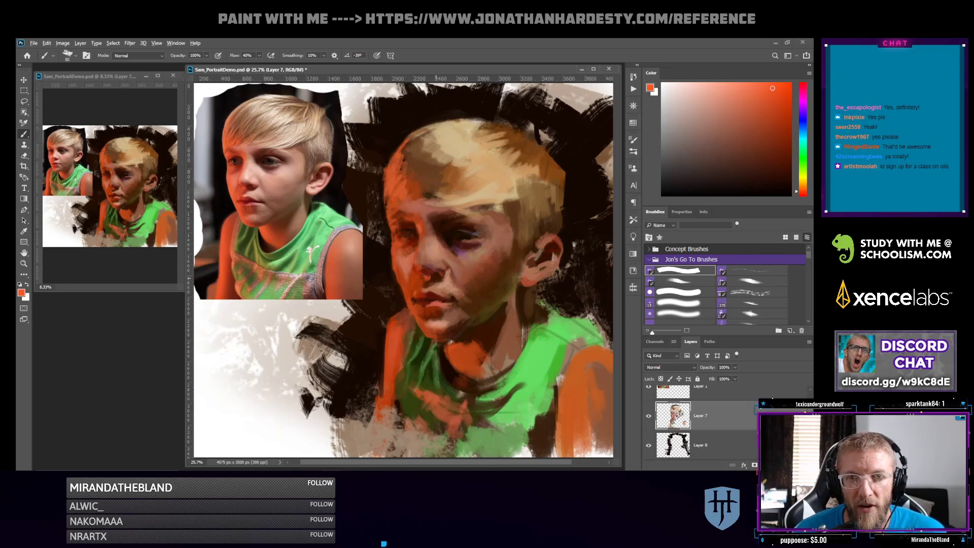
Sample dark brown at the nostril and near-black from the background, and trim the far cheek's edge
left_click(429, 281, "alt")
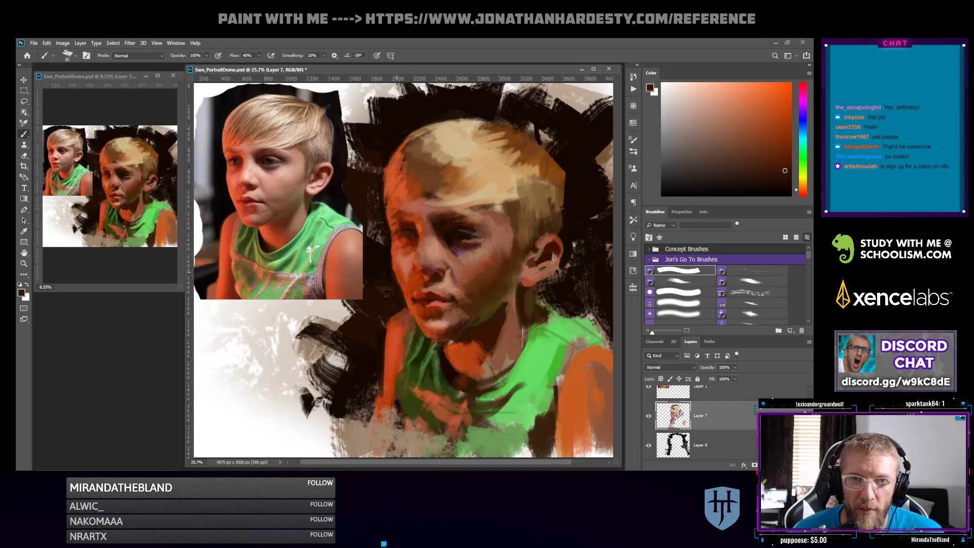
left_click(384, 262, "alt")
left_click_drag(393, 262, 393, 273)
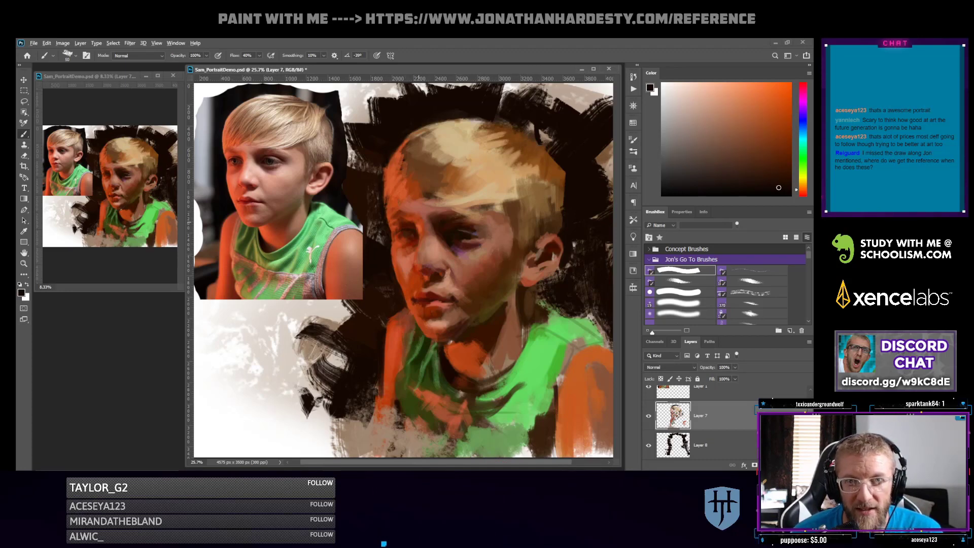
Rework the far eye's lid and socket with sampled orange-red, dark brown and muted reddish brown
left_click(420, 223, "alt")
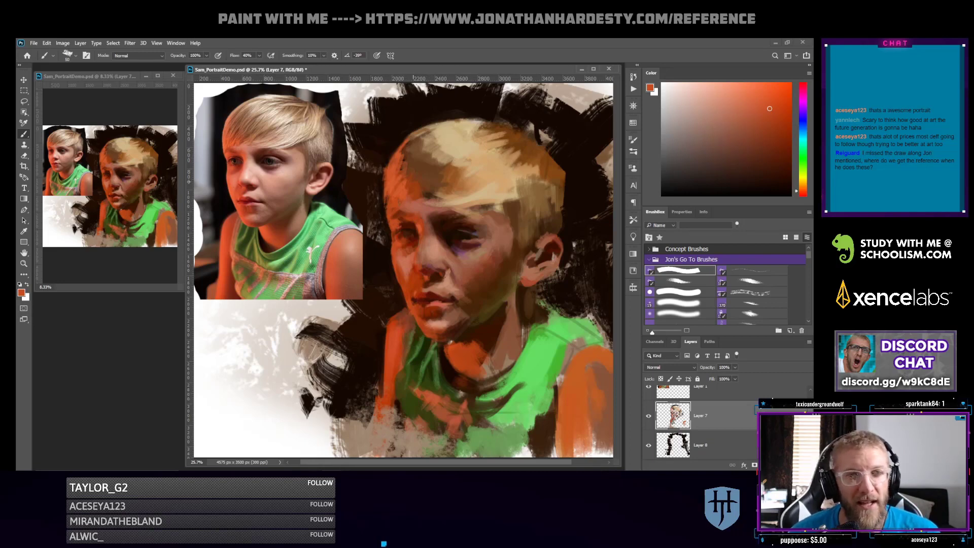
left_click(413, 230, "alt")
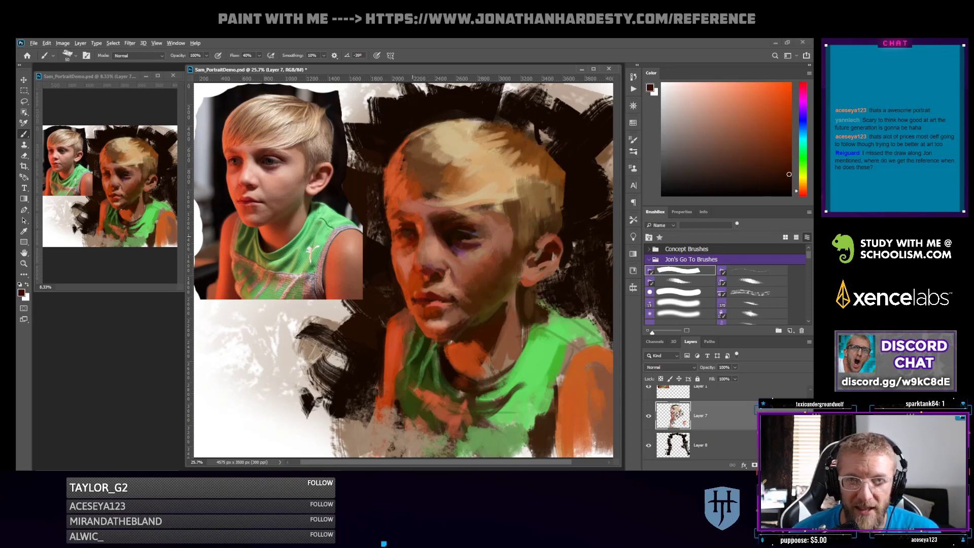
left_click(413, 235, "alt")
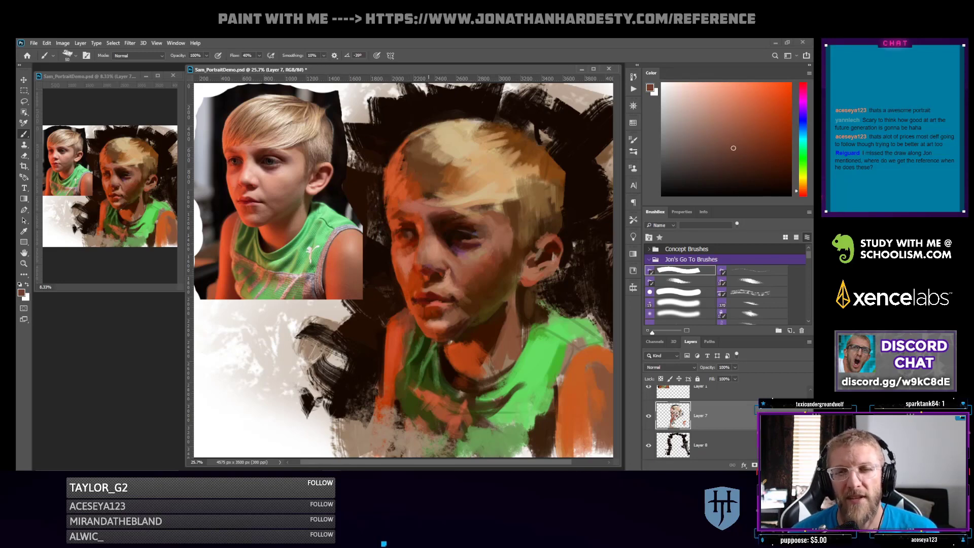
left_click(405, 230, "alt")
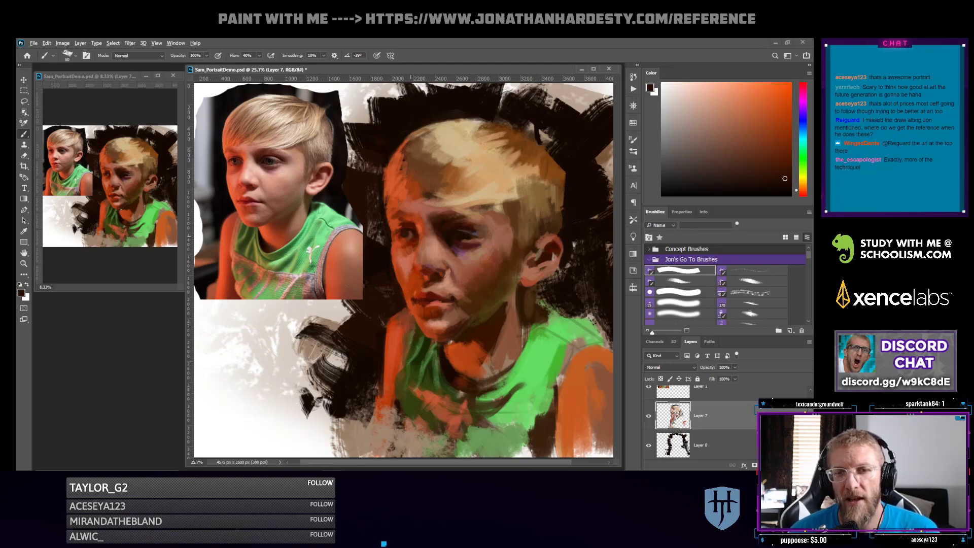
Define the far eye's iris and lower lid with sampled rust, near-black brown and orange-red tones
left_click(402, 242, "alt")
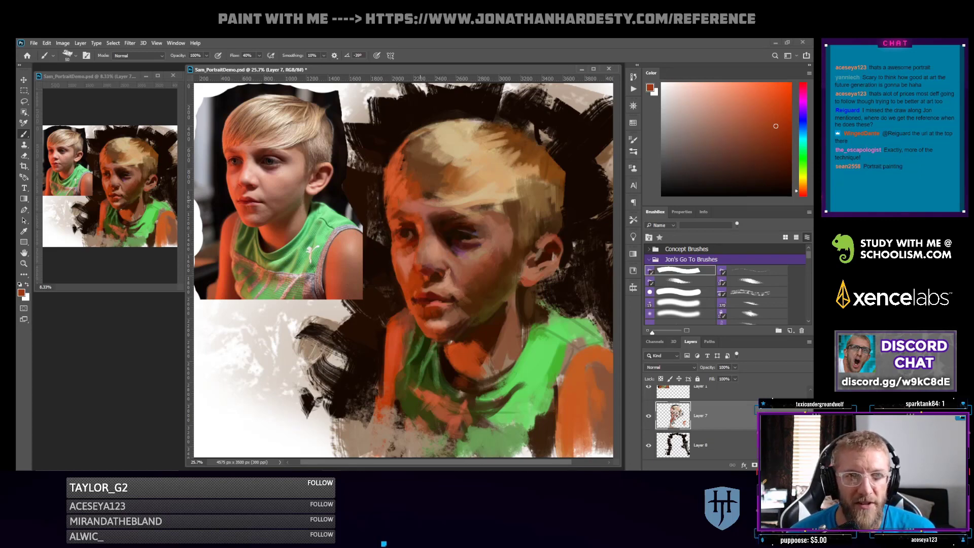
left_click(405, 233, "alt")
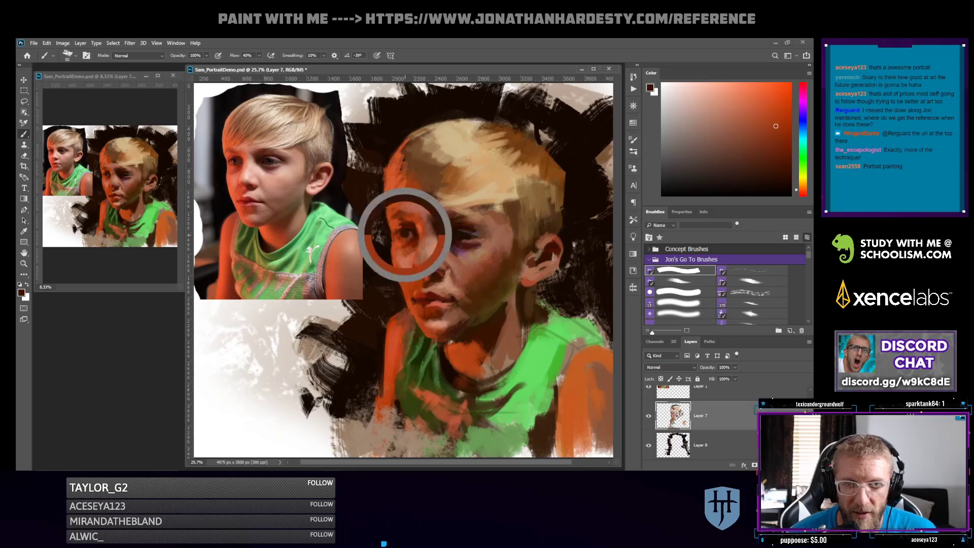
left_click(407, 235, "alt")
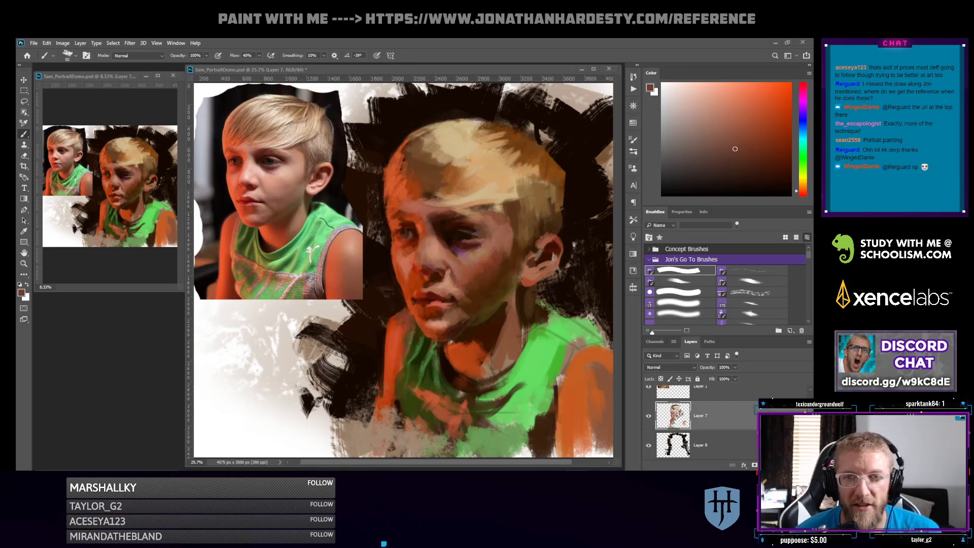
left_click(422, 238)
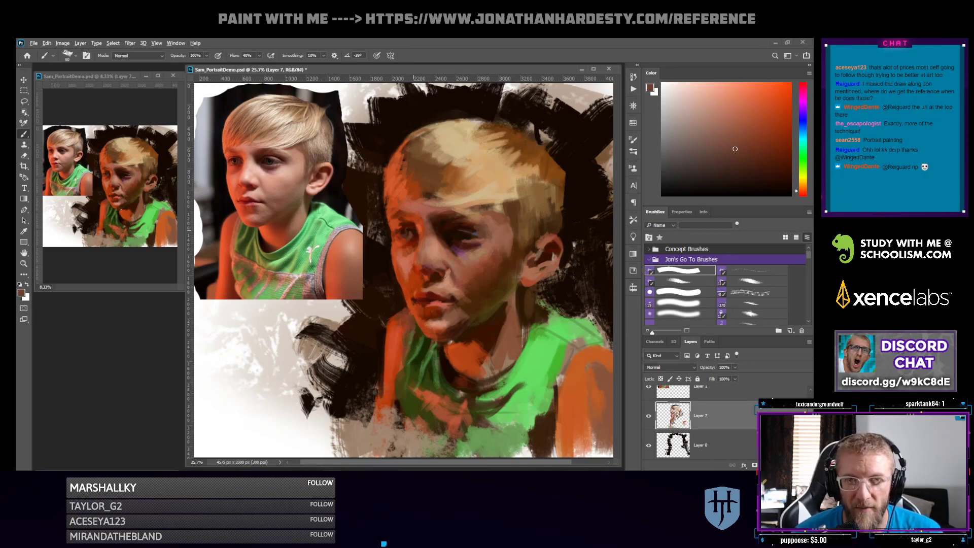
left_click(406, 231, "alt")
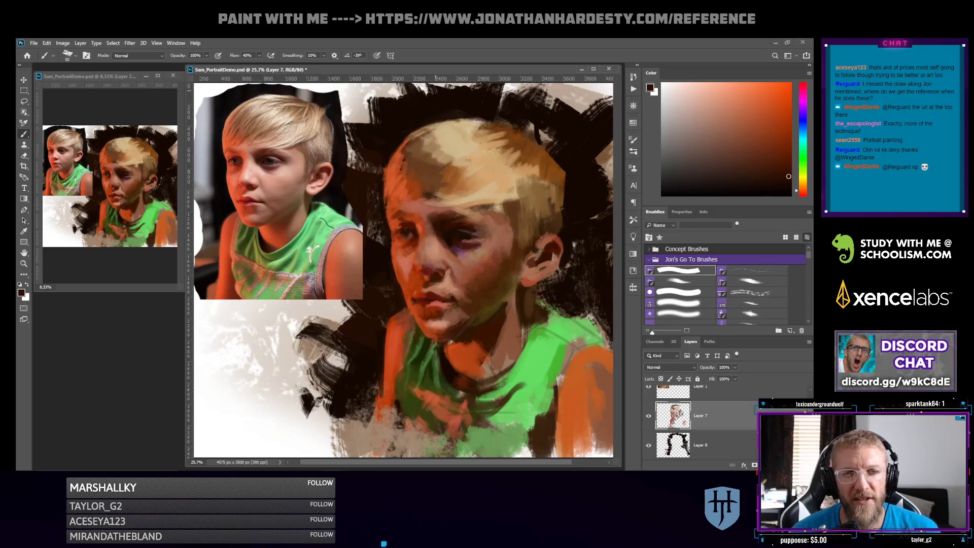
left_click(398, 243, "alt")
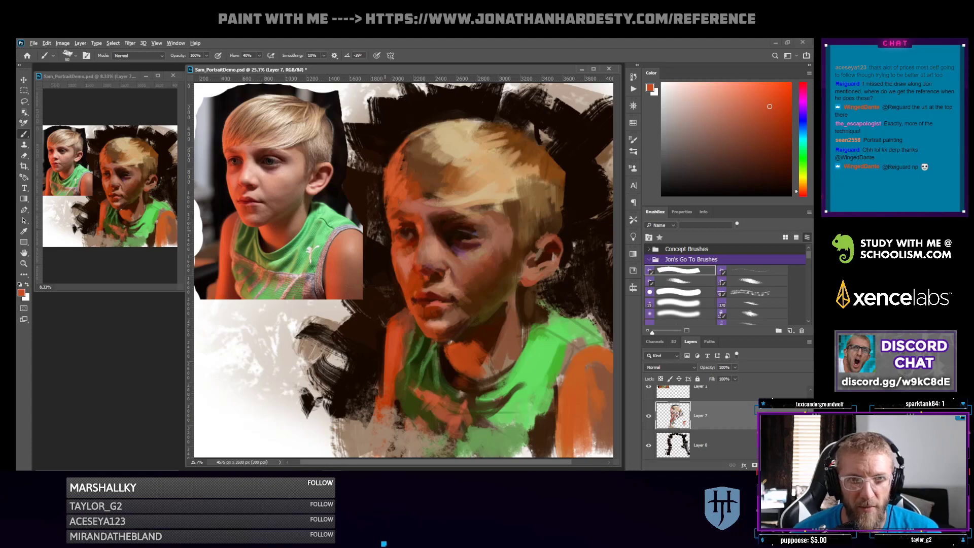
Trim the far cheek's edge with near-black sampled from the background, and sample dark reddish brown at the nose for a smaller brush
left_click(385, 221, "alt")
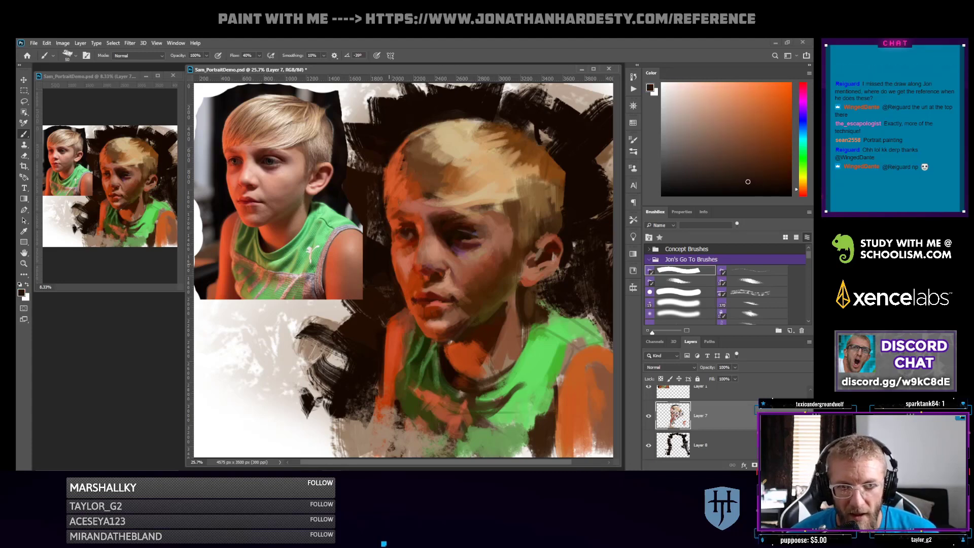
left_click_drag(390, 258, 398, 283)
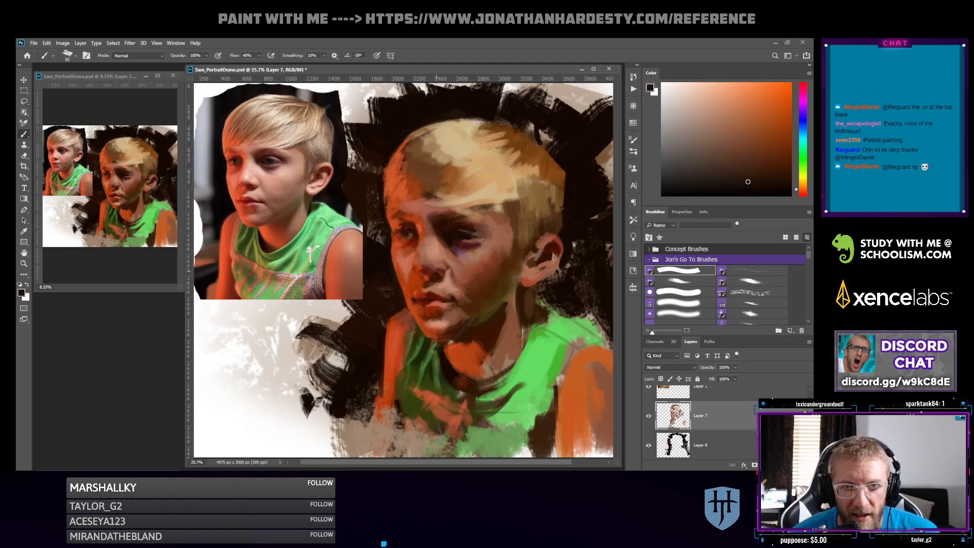
left_click(422, 278, "alt")
key("[")
key("[")
key("[")
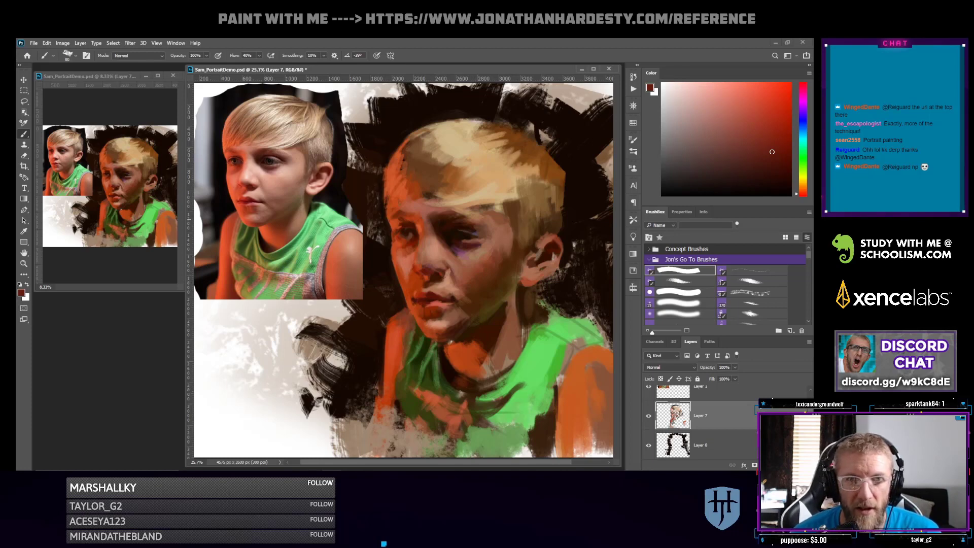
Sample muted red below the ear, lighten it to a yellowish peach and paint a highlight on the near cheek under the eye
left_click(535, 276, "alt")
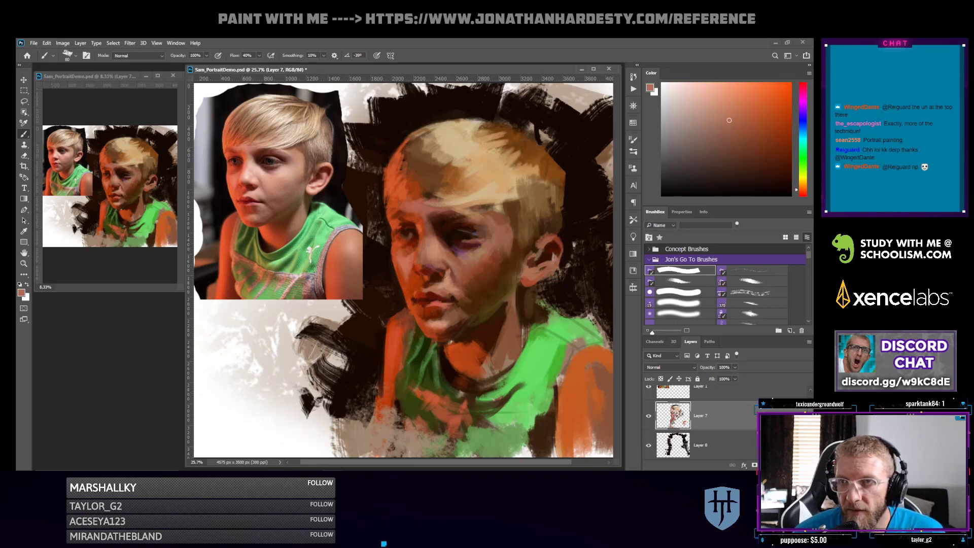
left_click_drag(722, 107, 713, 93)
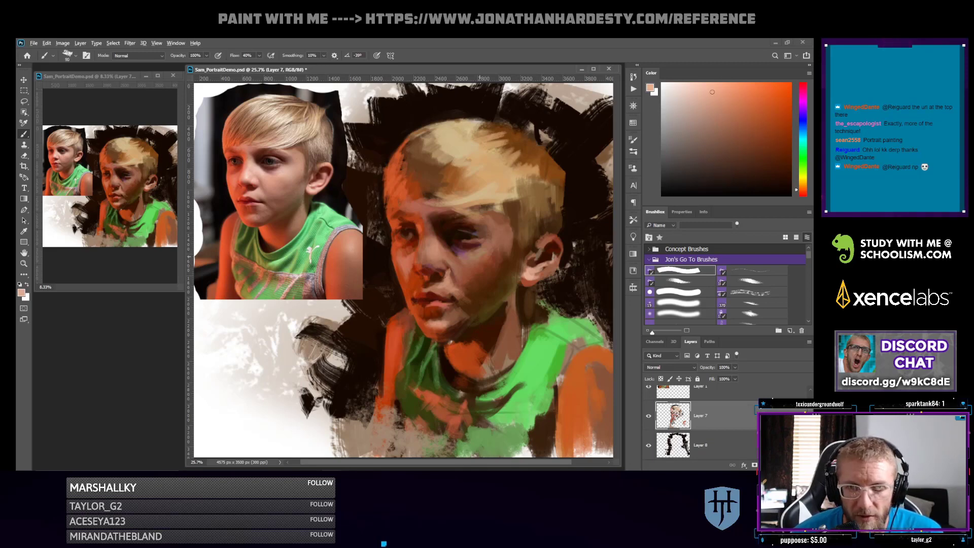
left_click_drag(803, 189, 803, 172)
left_click_drag(470, 261, 480, 251)
left_click(493, 243, "alt")
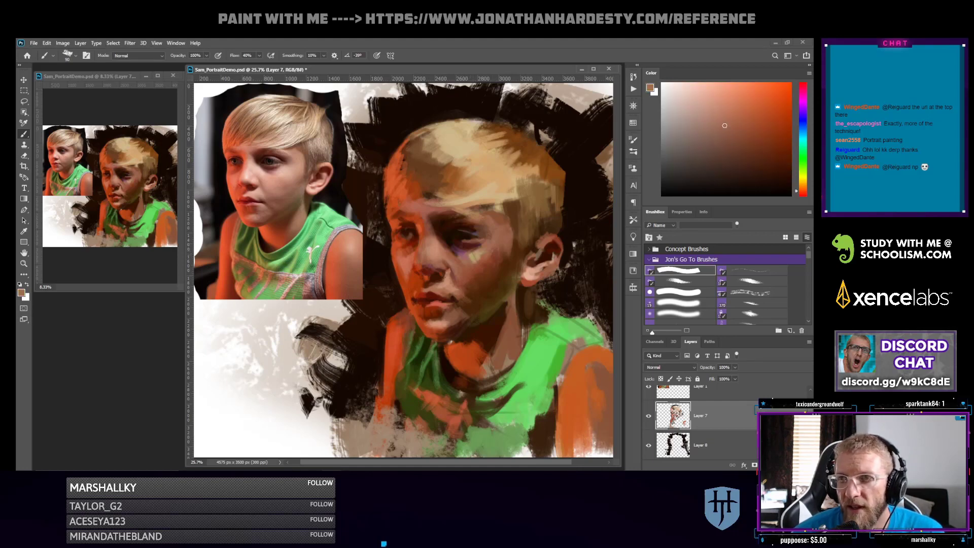
Soften the near cheek's highlight with salmon and sampled skin tones, using a larger brush at 20% opacity
left_click(802, 192)
left_click(718, 102)
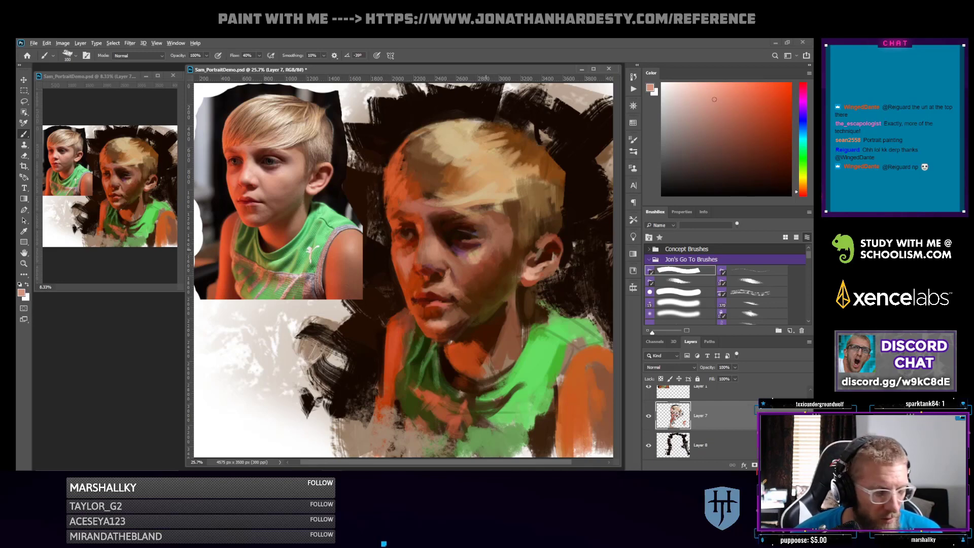
left_click(469, 268, "alt")
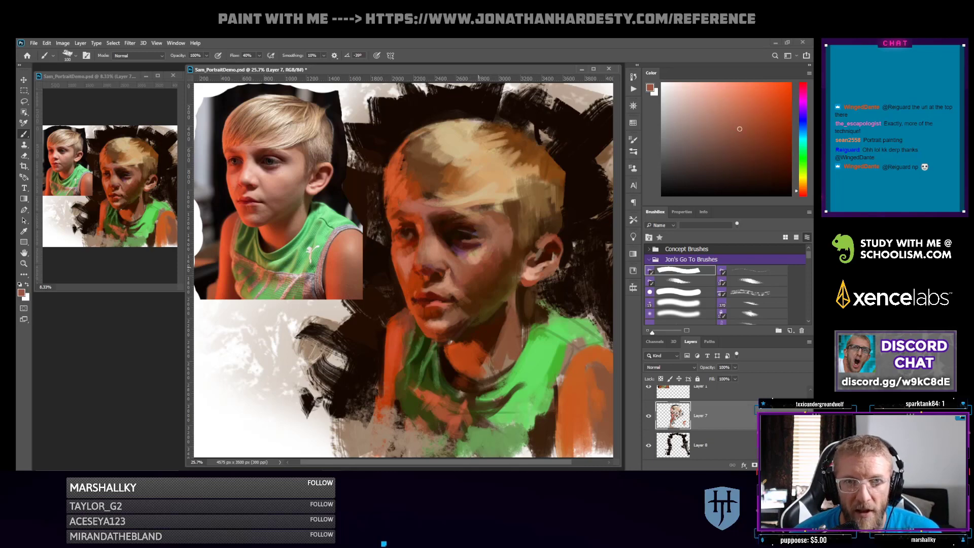
key("2")
key("bracketright")
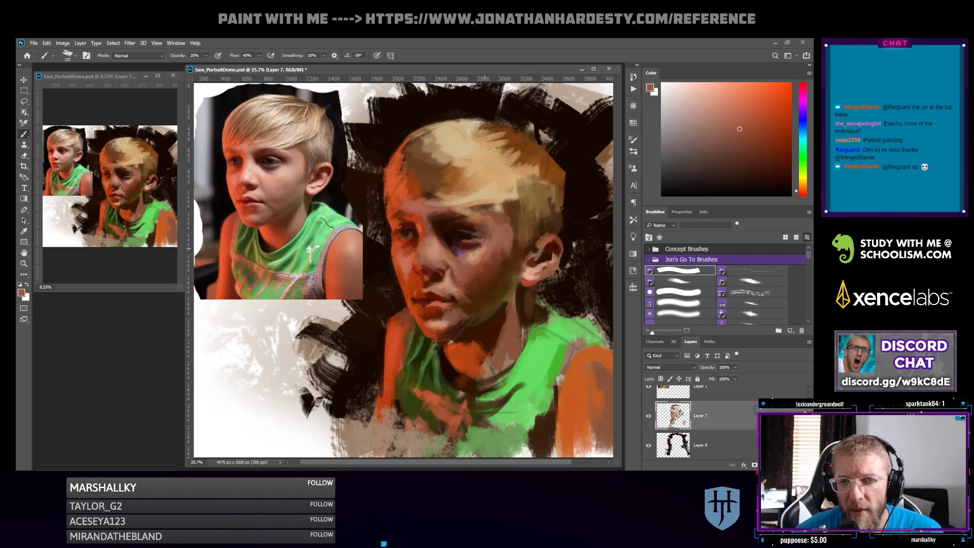
left_click(468, 258, "alt")
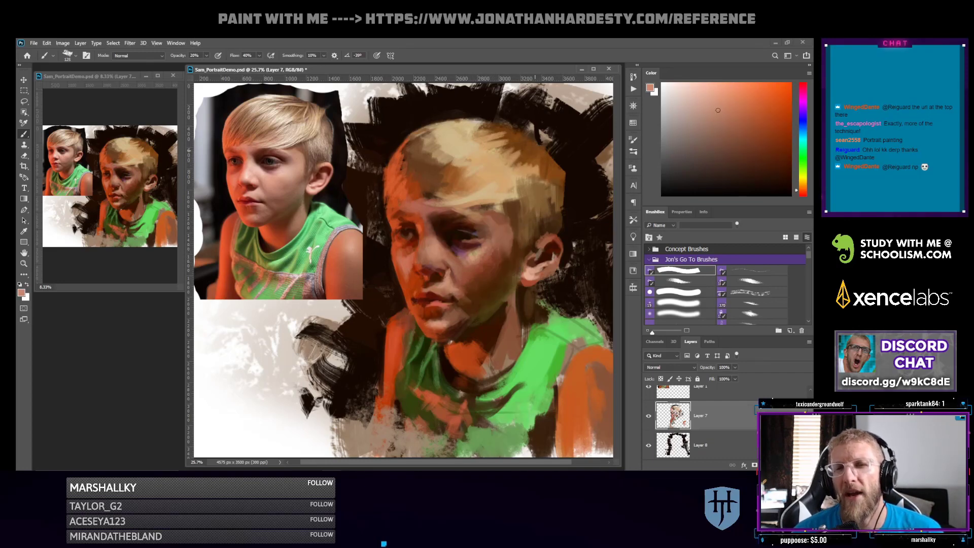
left_click(475, 256, "alt")
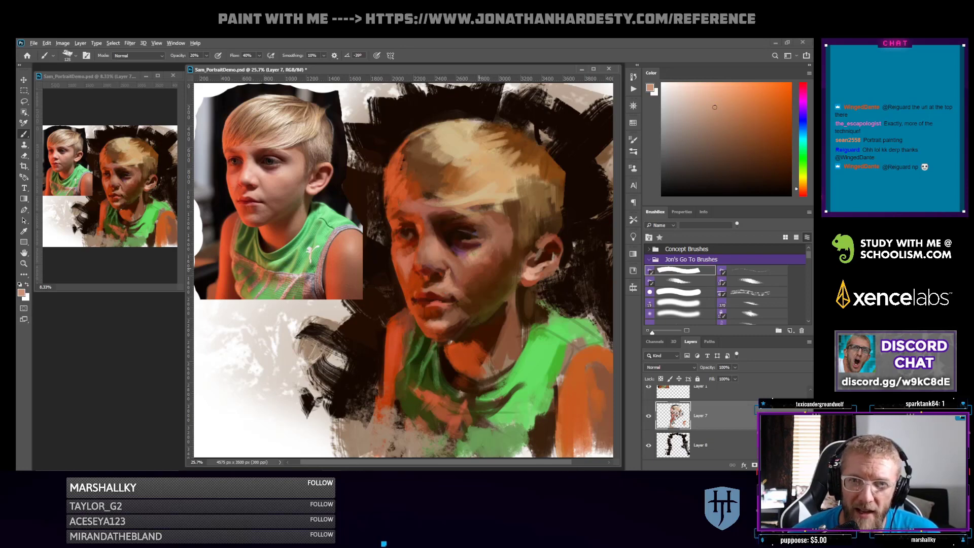
left_click(465, 257, "alt")
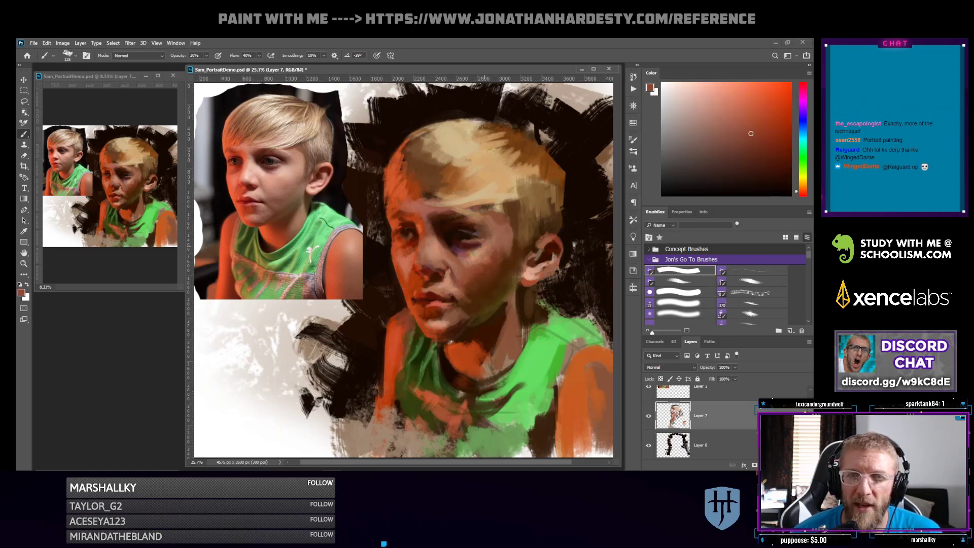
left_click(721, 113)
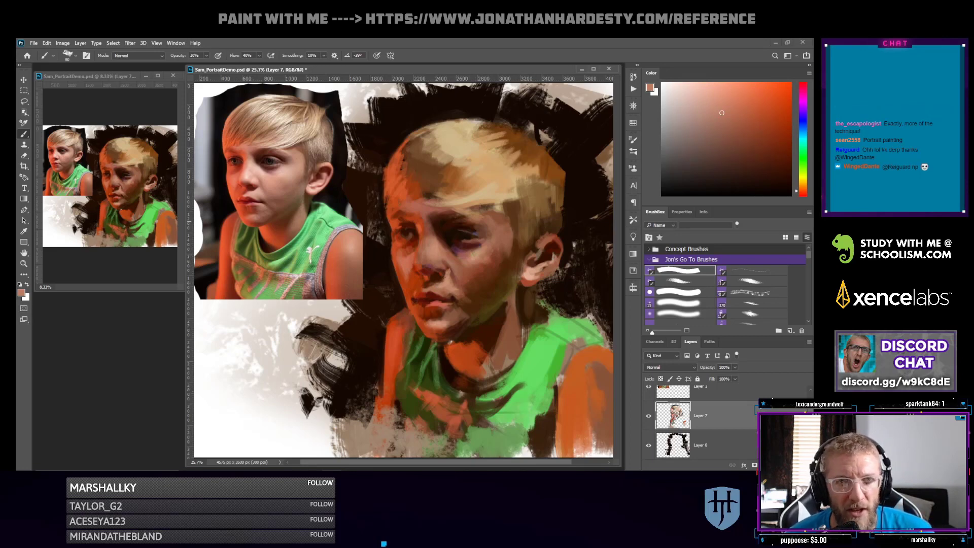
Refine the bridge and side of the nose with sampled rust orange, using a smaller brush at 77% opacity
key("bracketleft")
key("bracketleft")
left_click(415, 251, "alt")
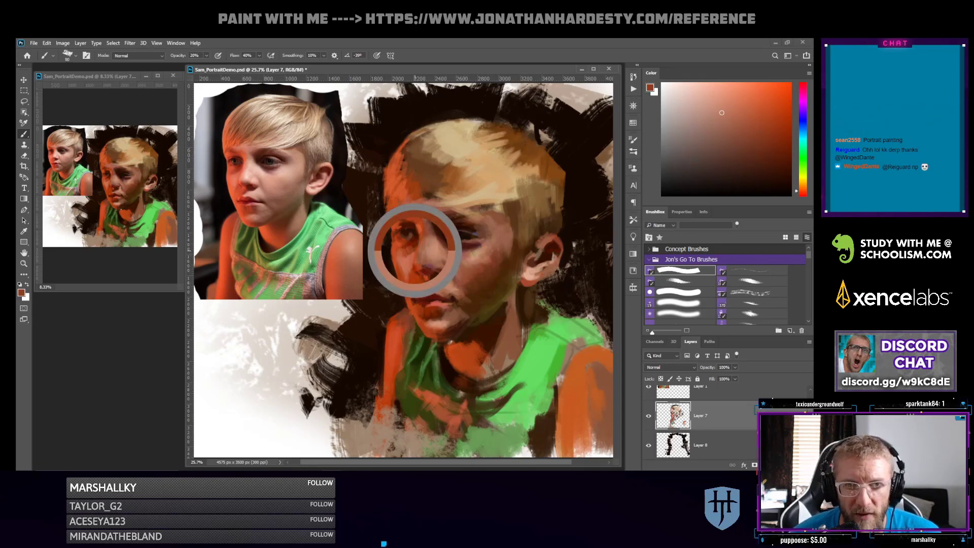
key("7")
key("7")
key("bracketleft")
key("bracketleft")
key("bracketleft")
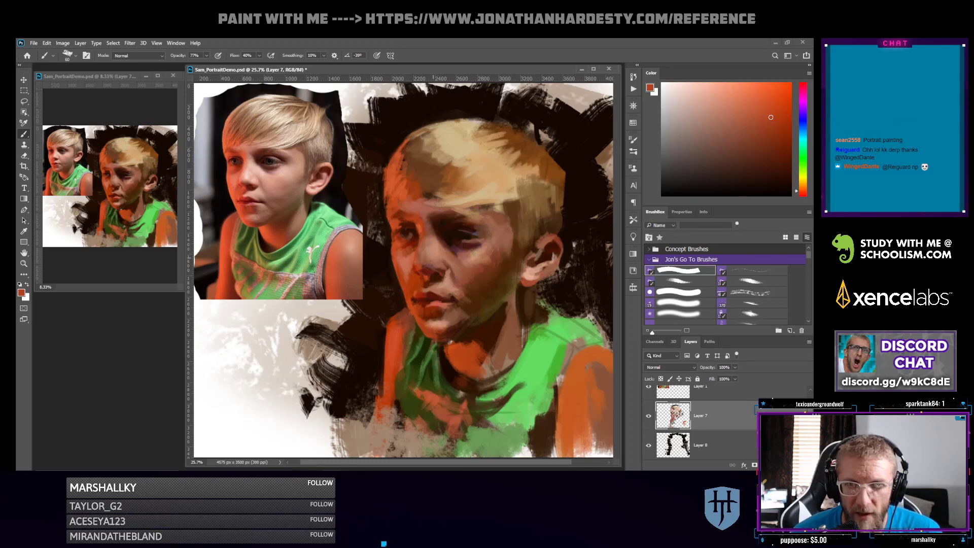
left_click_drag(437, 264, 434, 248)
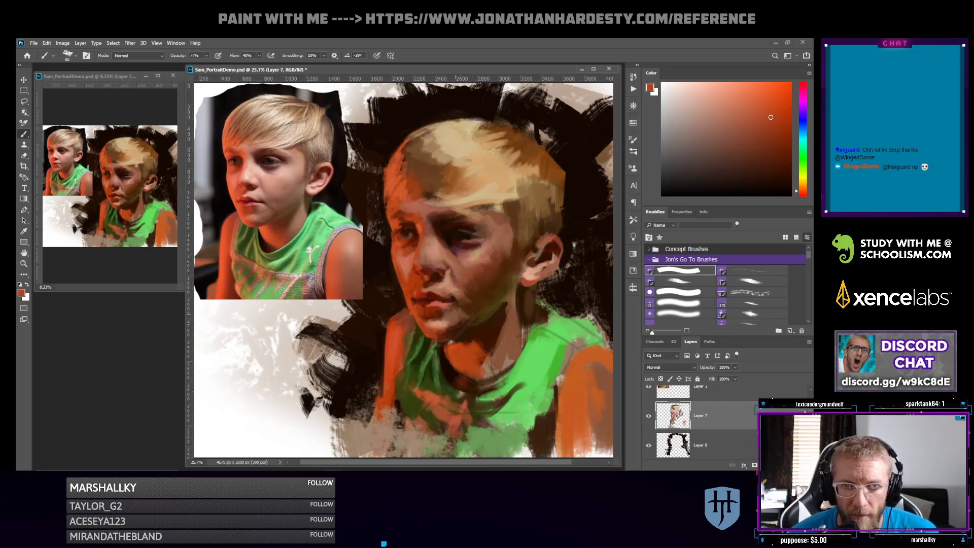
Touch up the near eye area with the lip red lightened to pale pink and a sampled muted grey shifted to violet
left_click(444, 306, "alt")
left_click(721, 86)
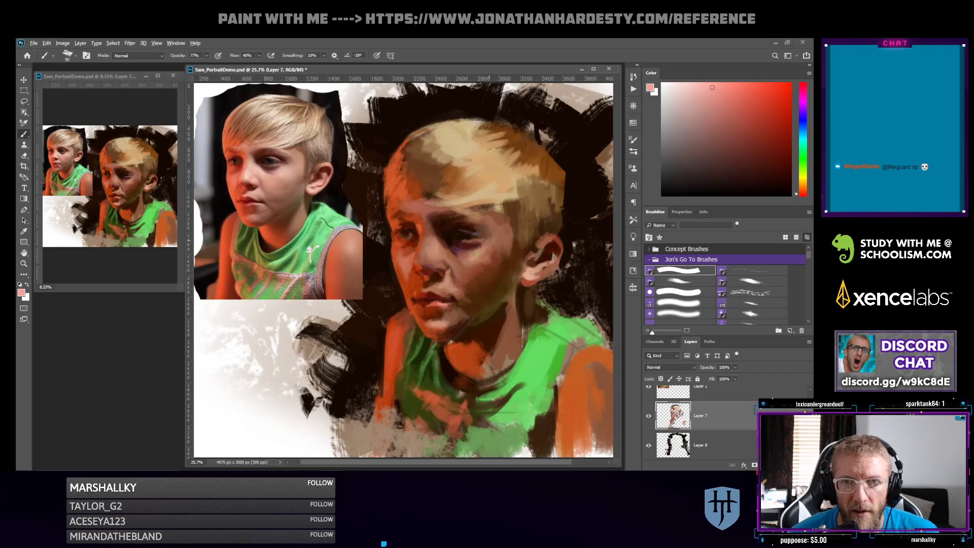
left_click(486, 240, "alt")
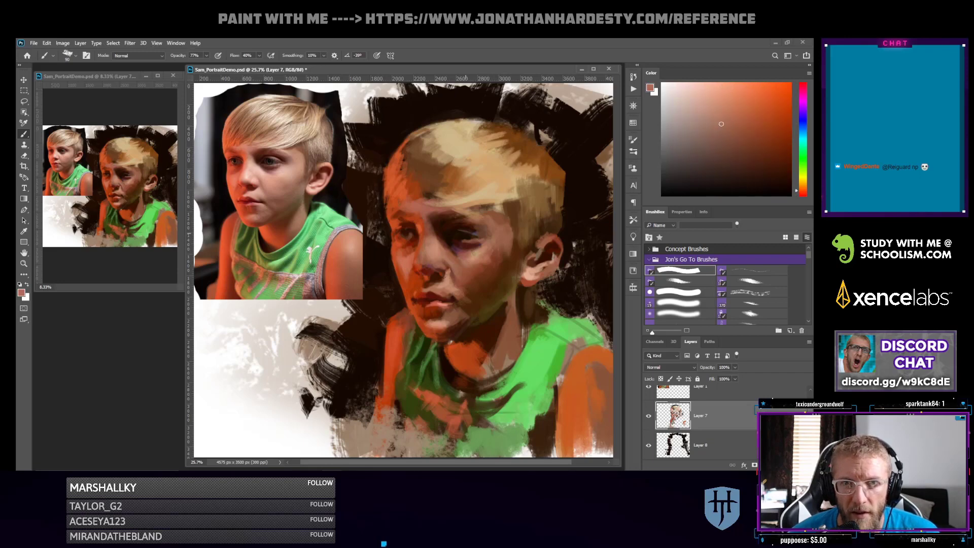
left_click(474, 234, "alt")
left_click(474, 235, "alt")
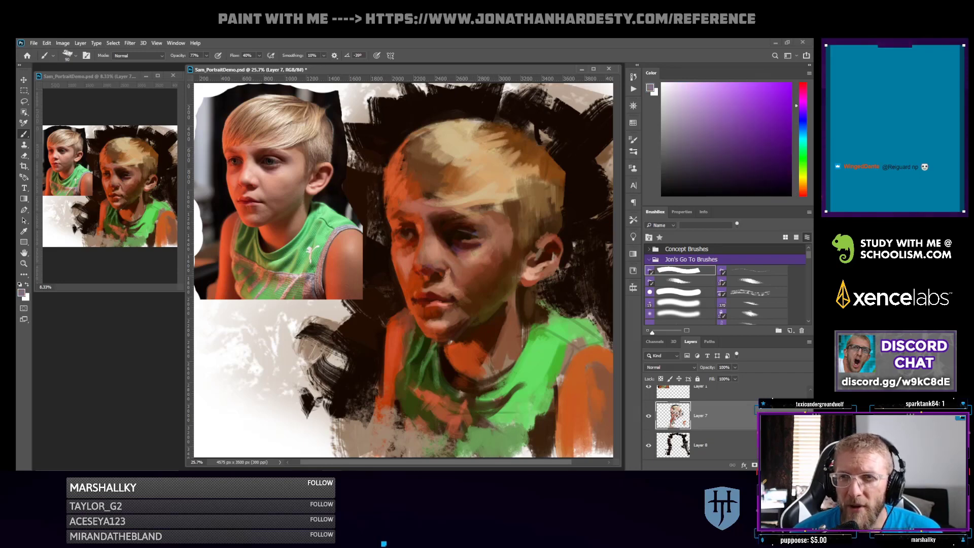
left_click(474, 235, "alt")
left_click(475, 234, "alt")
left_click(475, 234, "alt")
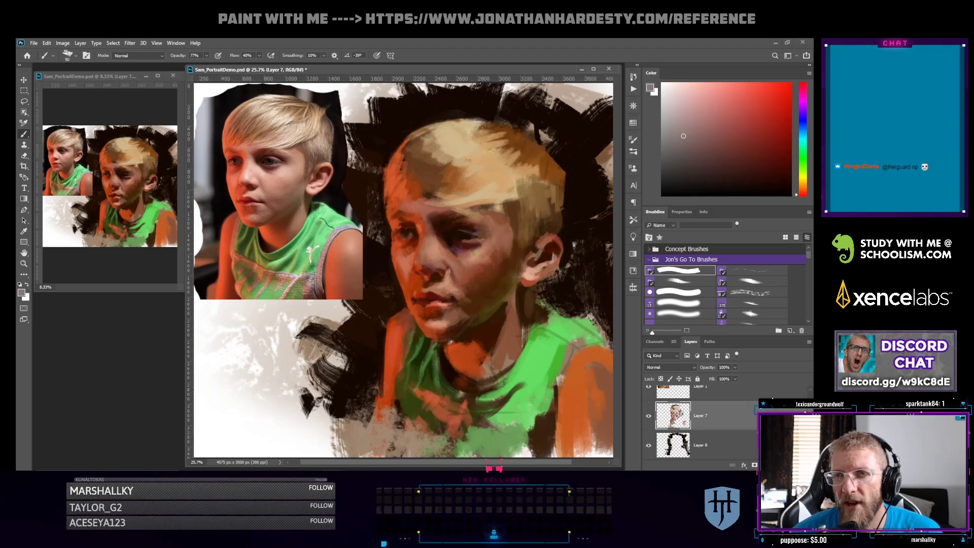
left_click(802, 102)
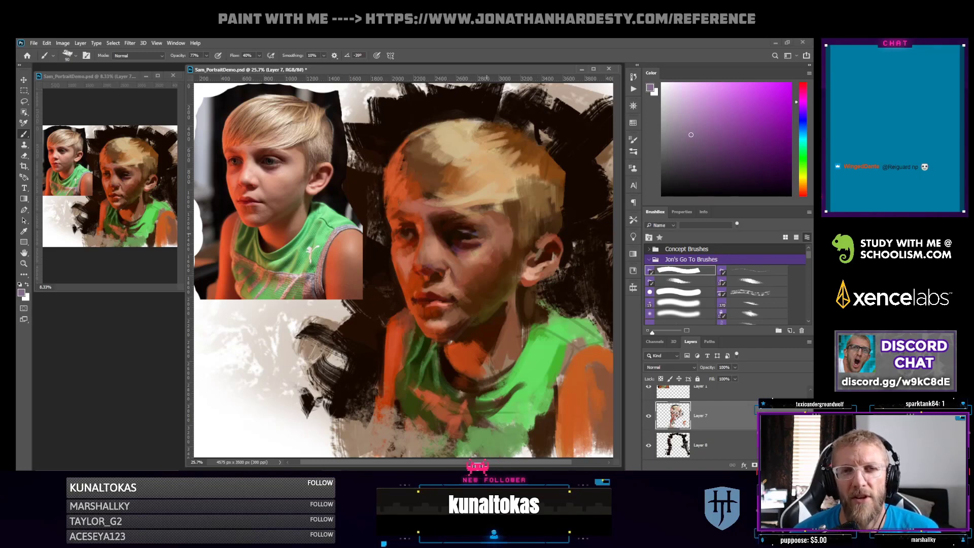
Define the near eye's lids, socket and brow with sampled near-black brown, muted tan and dark red
left_click(477, 232, "alt")
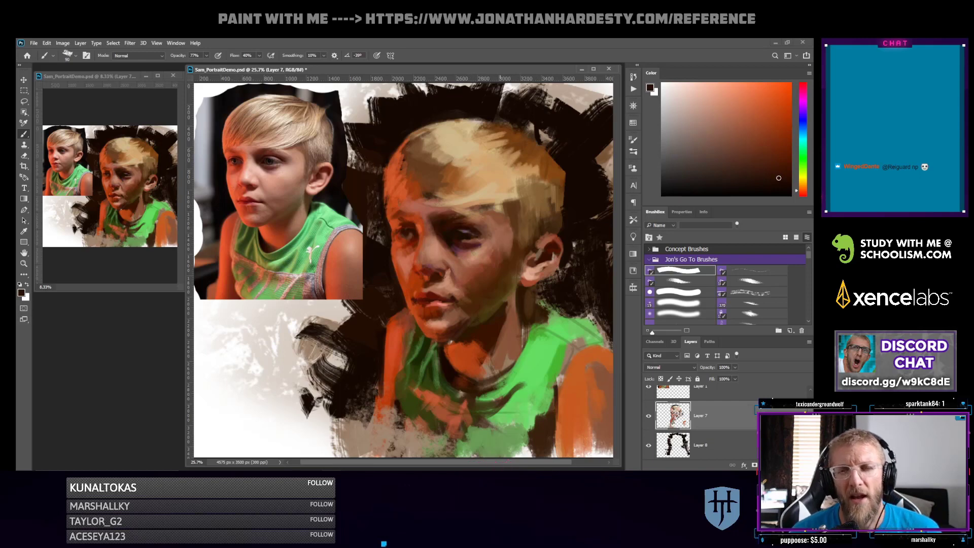
left_click(488, 236, "alt")
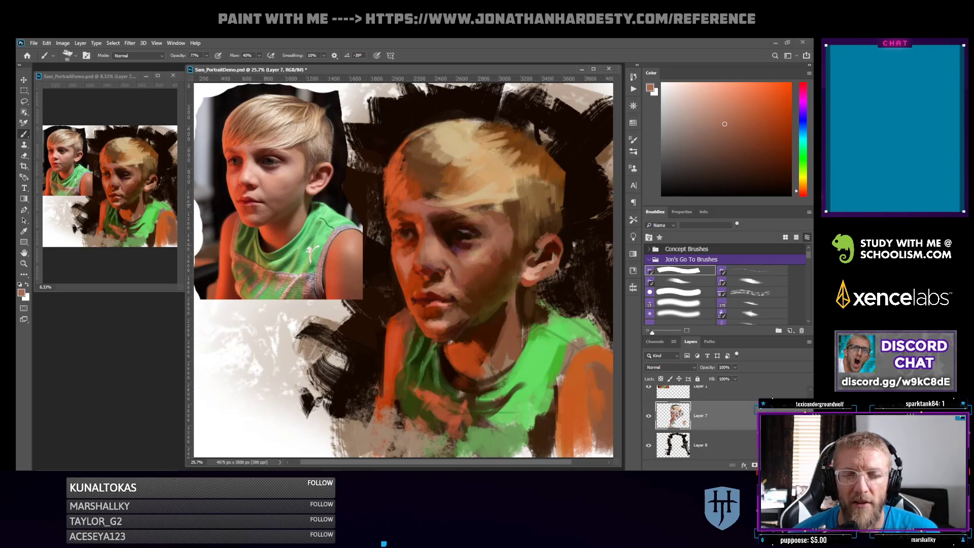
left_click(466, 244, "alt")
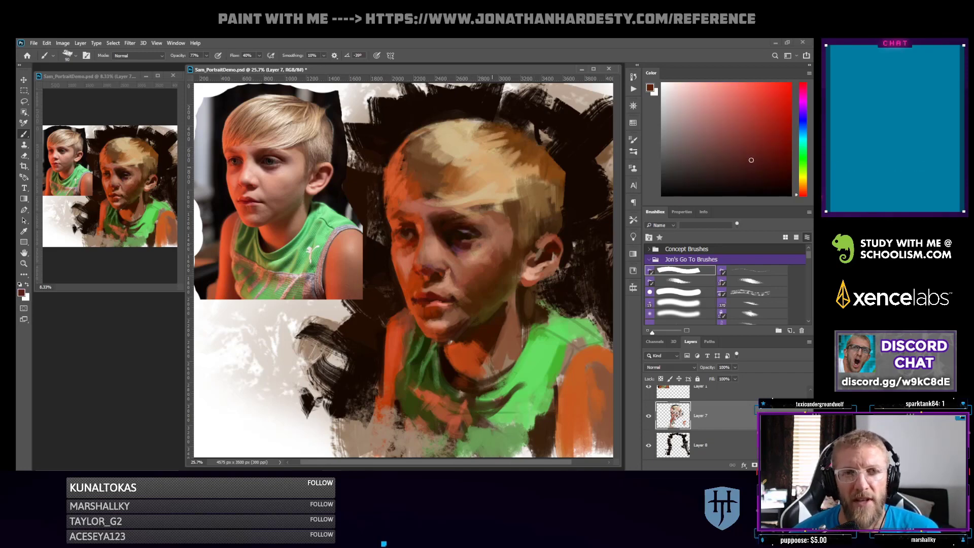
left_click(469, 227, "alt")
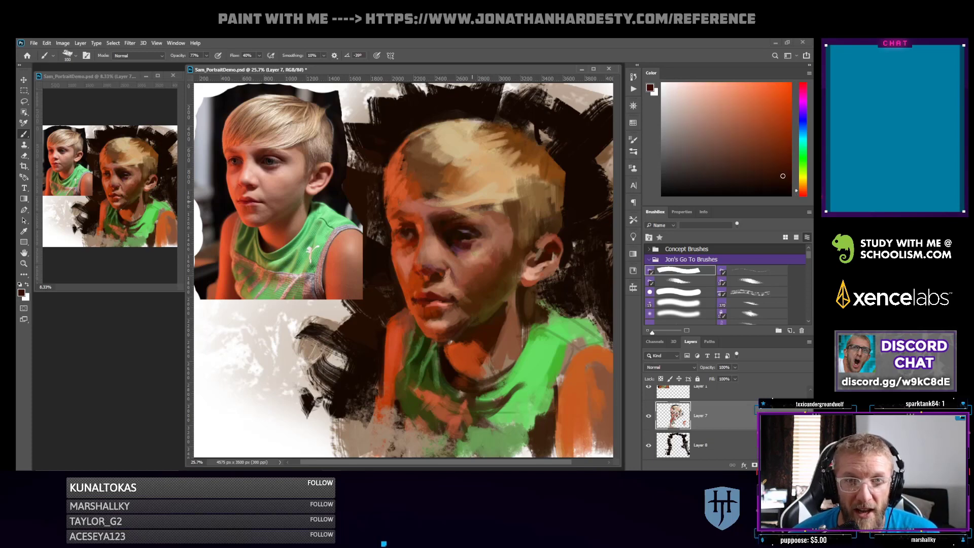
left_click_drag(467, 224, 464, 221)
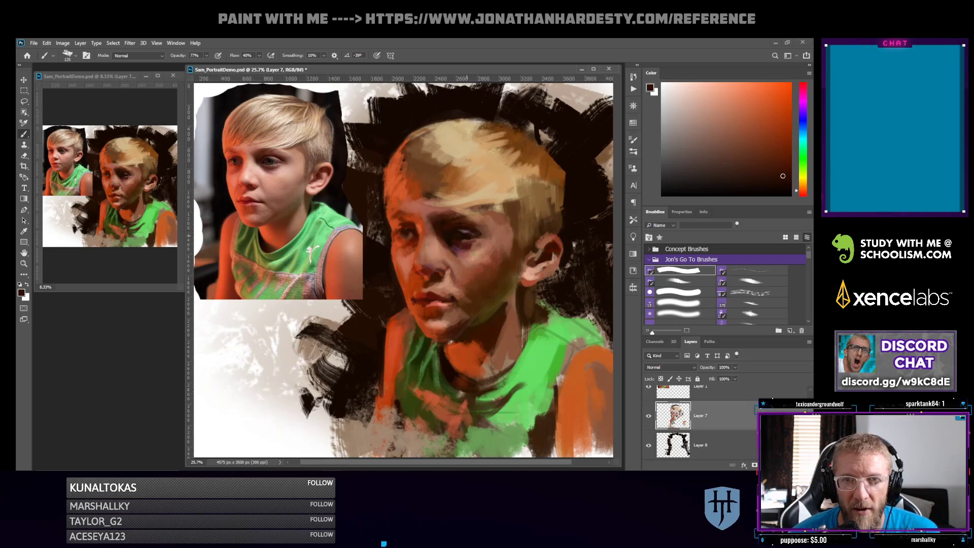
left_click(466, 238, "alt")
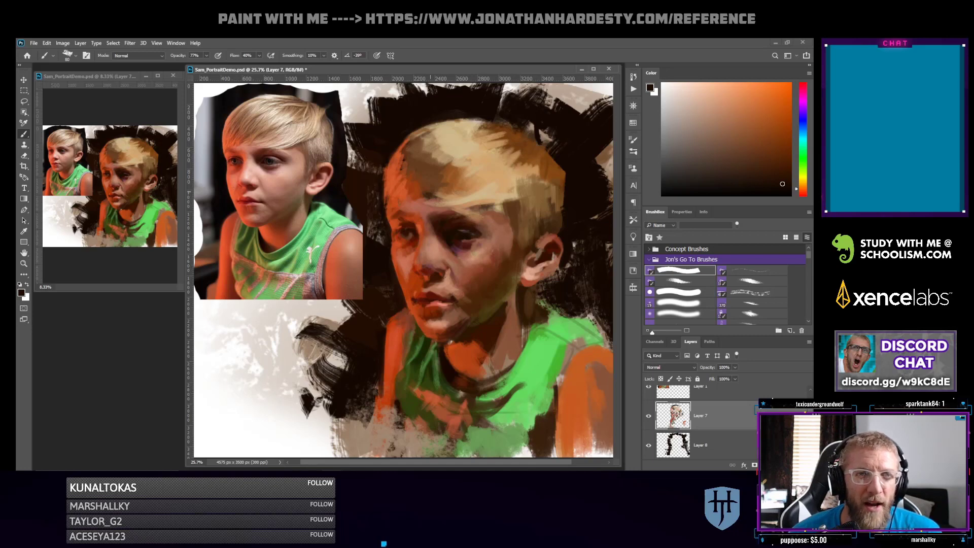
Refine the nose and far cheek with sampled peach and rust orange, using a smaller brush
left_click(431, 257, "alt")
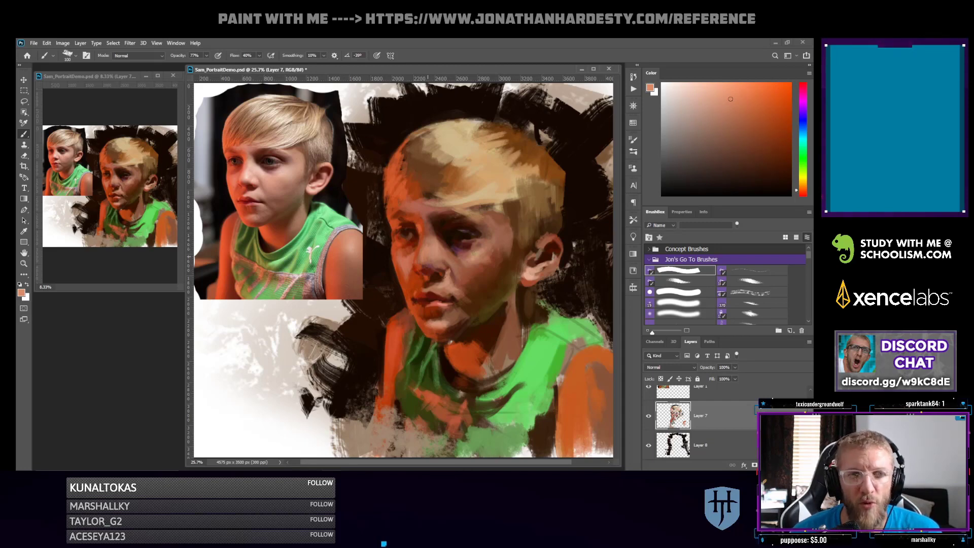
key("bracketleft")
key("bracketleft")
key("bracketleft")
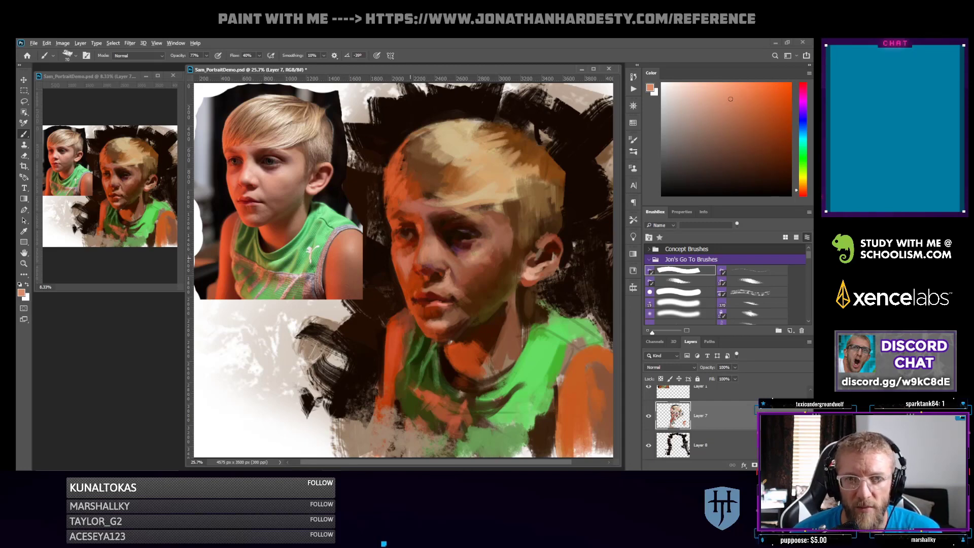
left_click(410, 259, "alt")
left_click(420, 248, "alt")
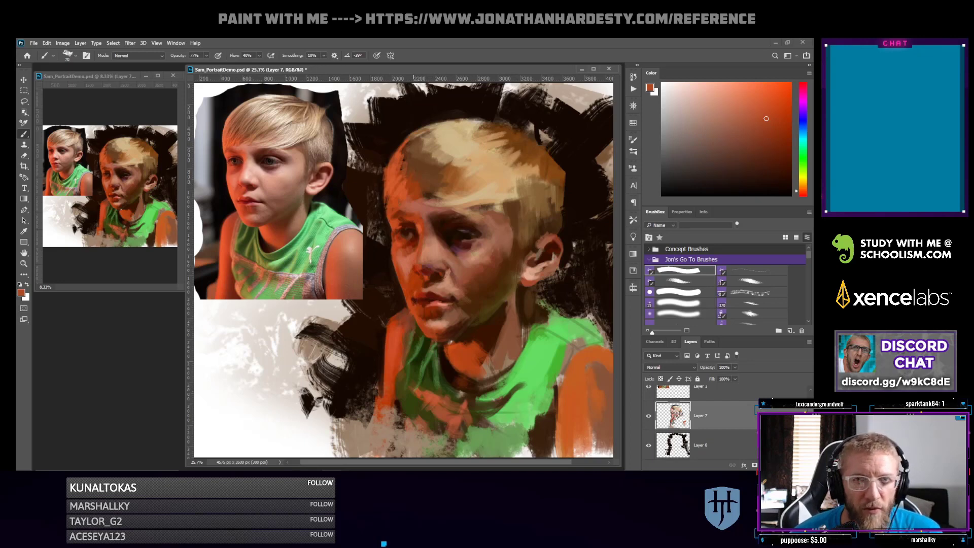
Refine the edge of the forehead and hair against the background with sampled near-black, rust orange and dark brown, using a larger brush
left_click(382, 220, "alt")
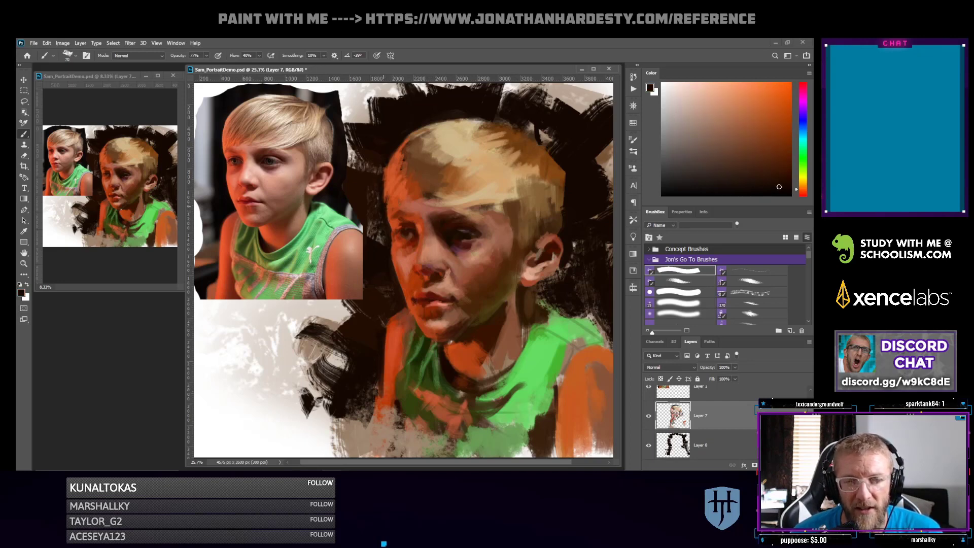
mouse_move(380, 167)
left_mouse_down()
mouse_move(381, 200)
mouse_move(389, 156)
mouse_move(384, 192)
left_mouse_up()
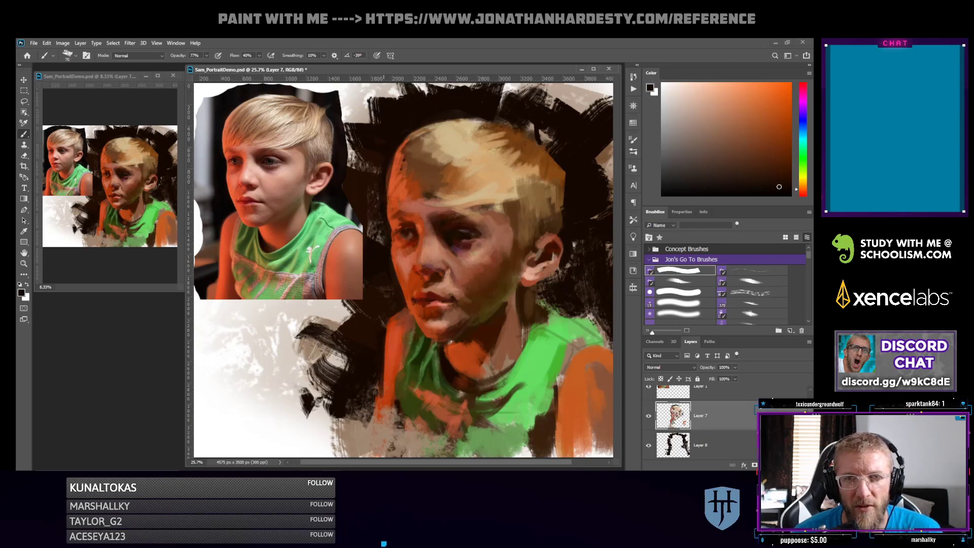
key("ctrl+z")
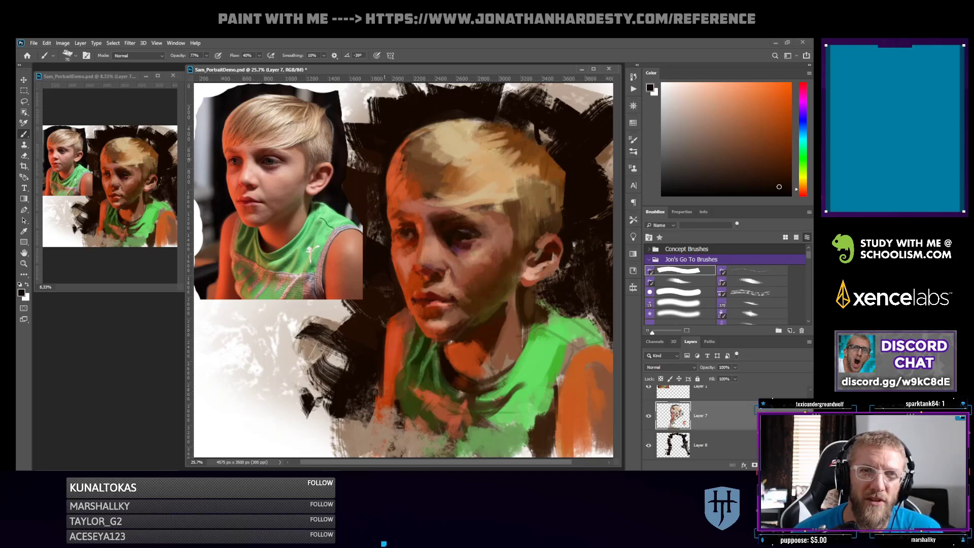
key("]")
left_click(399, 171, "alt")
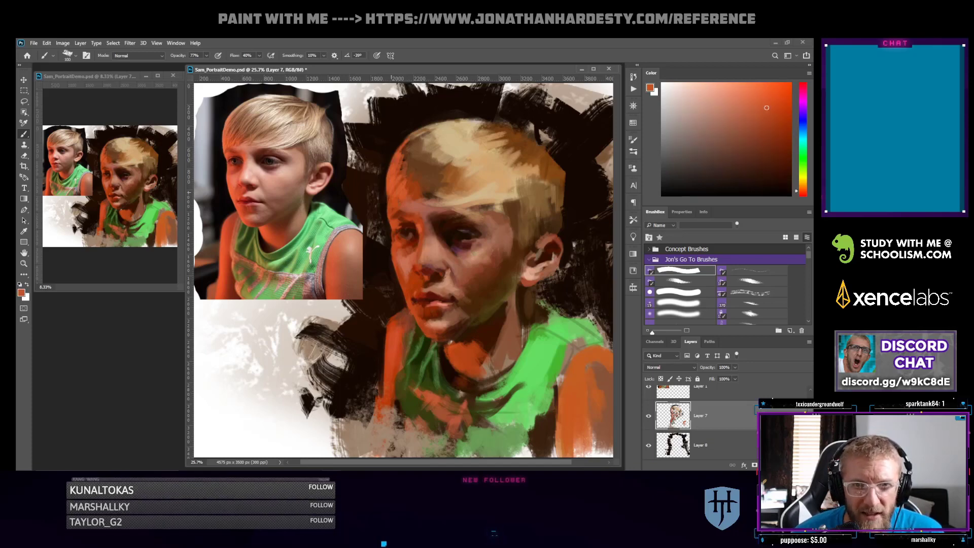
key("bracketright")
key("bracketright")
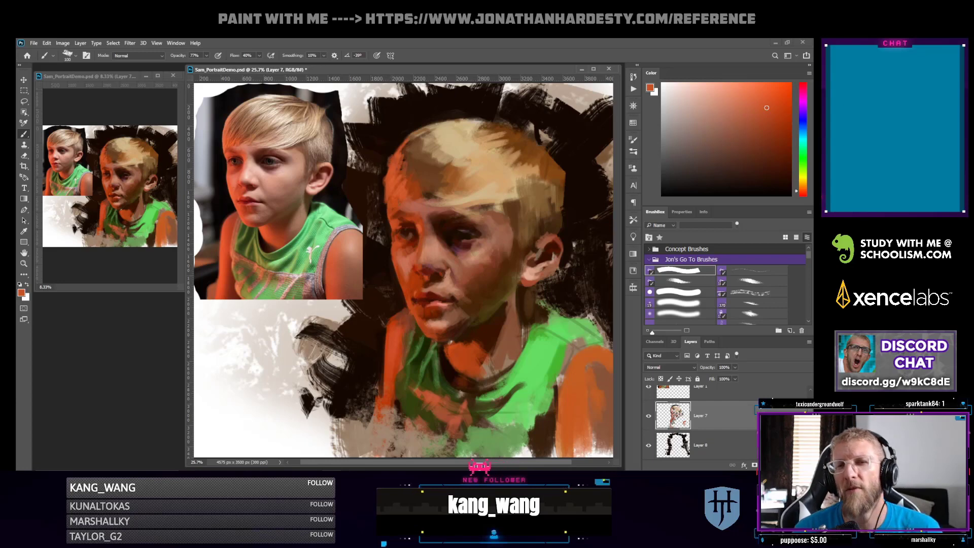
left_click(388, 155, "alt")
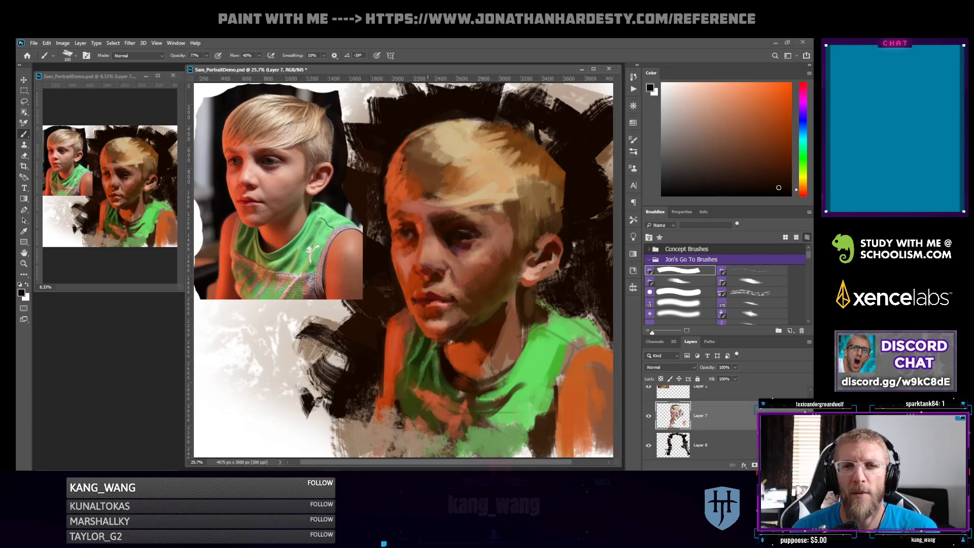
left_click(403, 152, "alt")
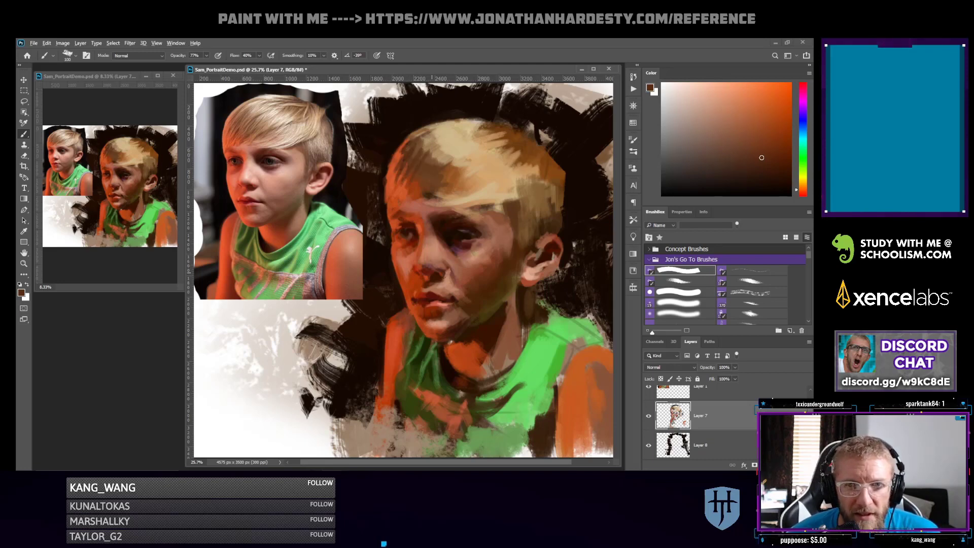
Glaze the face's skin at 20% opacity with sampled red-orange shifted towards red and lightened to coral, using a larger brush
left_click(419, 270, "alt")
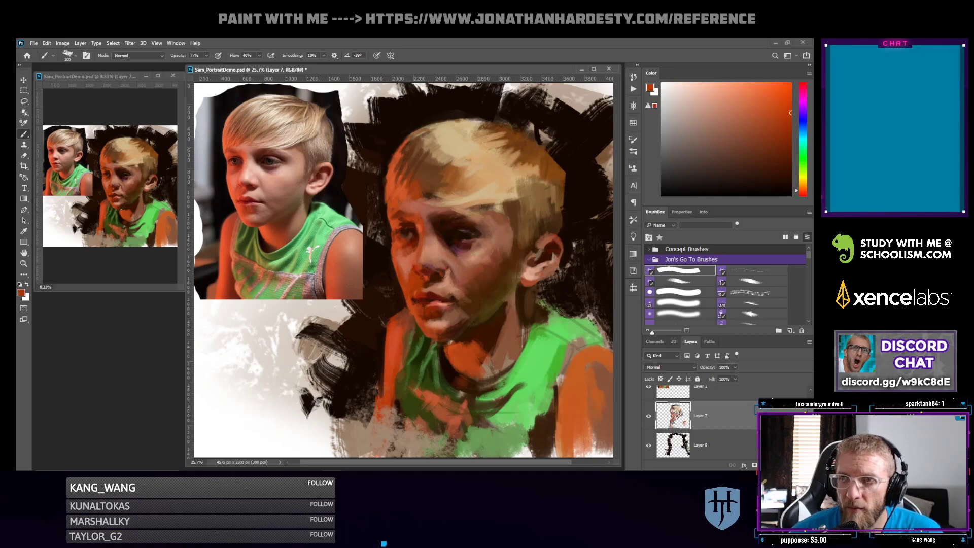
left_click(804, 193)
left_click_drag(784, 108, 771, 96)
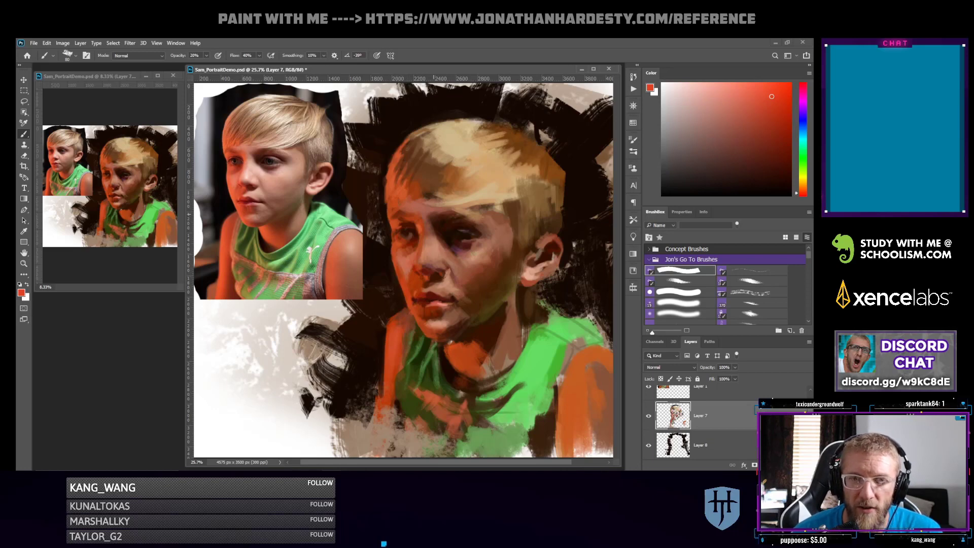
left_click(753, 85)
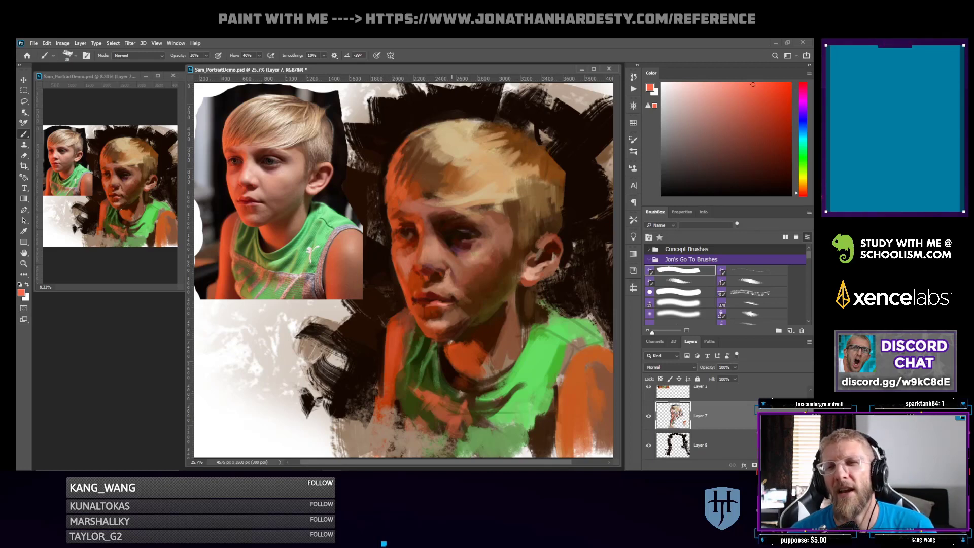
key("bracketright")
key("bracketright")
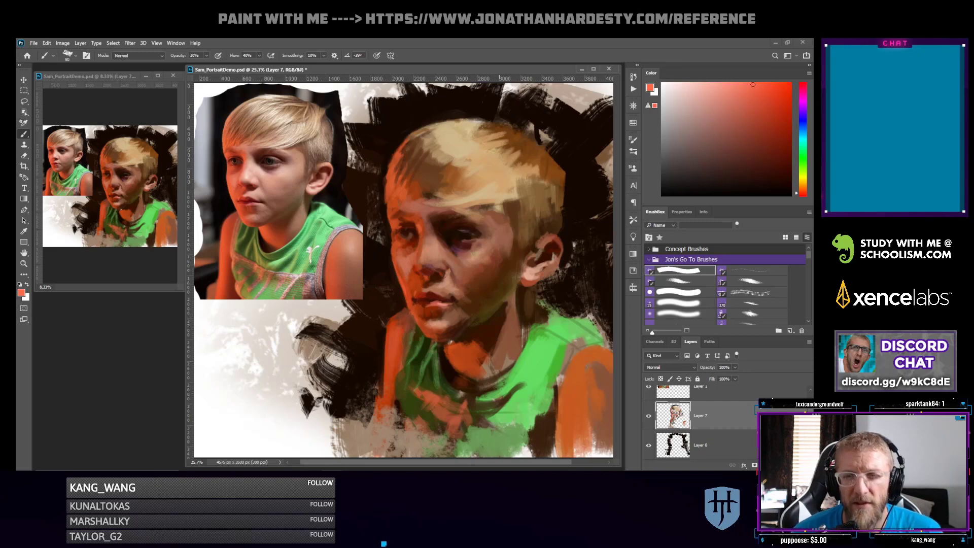
Rough in the far arm's lower edge with a textured brush at 100% opacity, using darker red-orange and sampled near-black
left_click(775, 107)
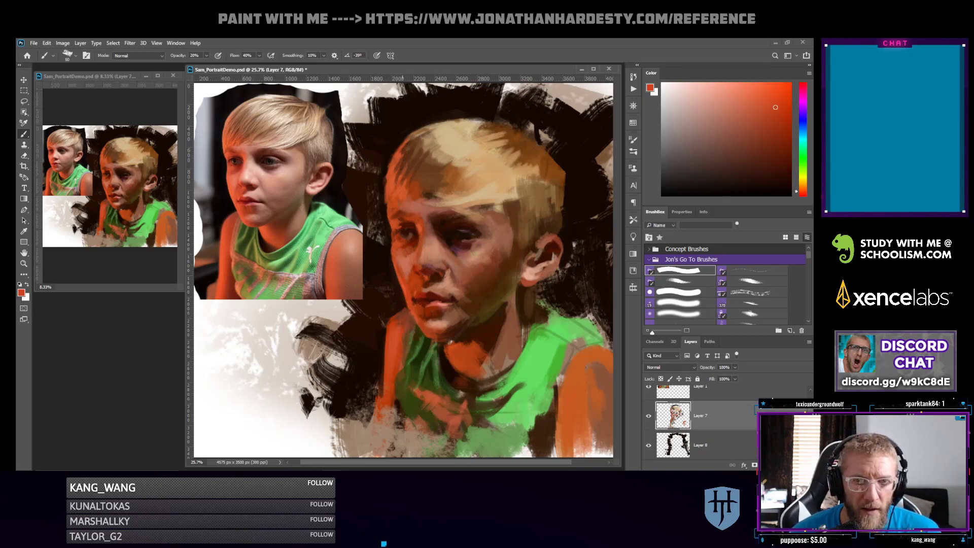
left_click(752, 292)
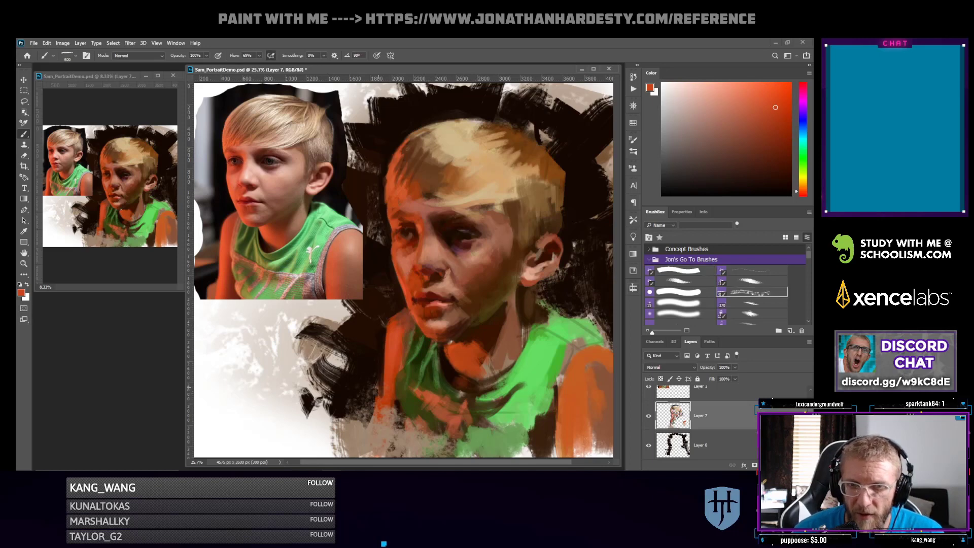
mouse_move(380, 389)
left_mouse_down()
mouse_move(369, 382)
mouse_move(351, 409)
left_mouse_up()
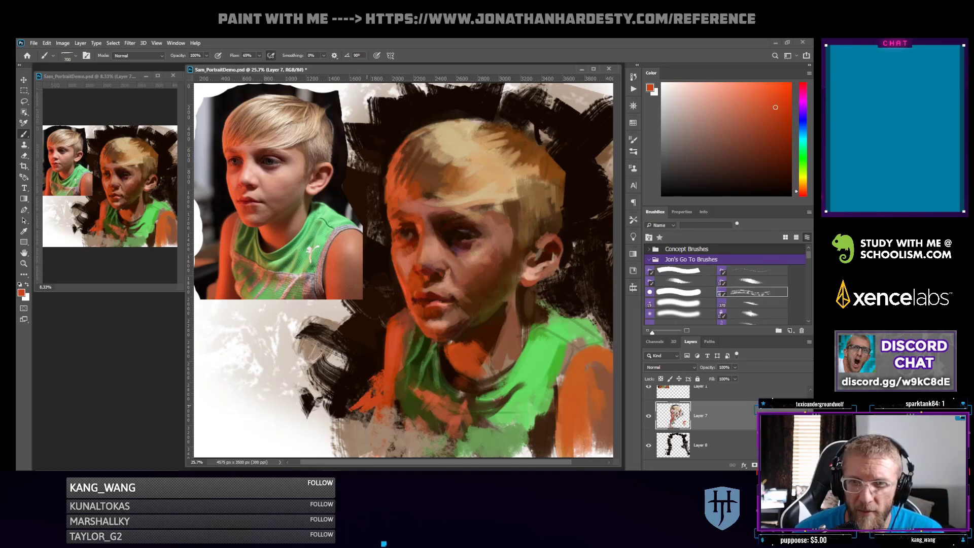
left_click(375, 358, "alt")
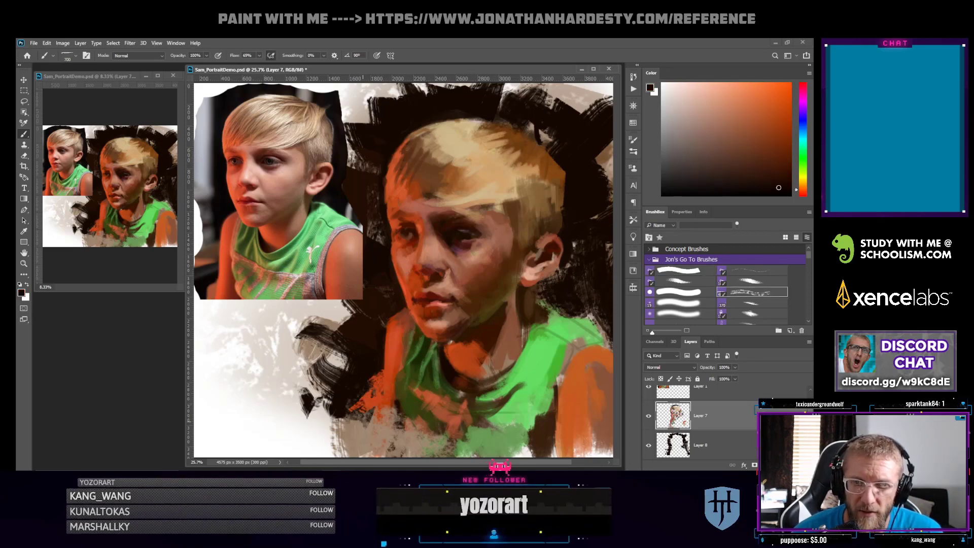
left_click_drag(384, 400, 378, 370)
Repaint the far arm beside the shirt with sampled red-orange
left_click(397, 377, "alt")
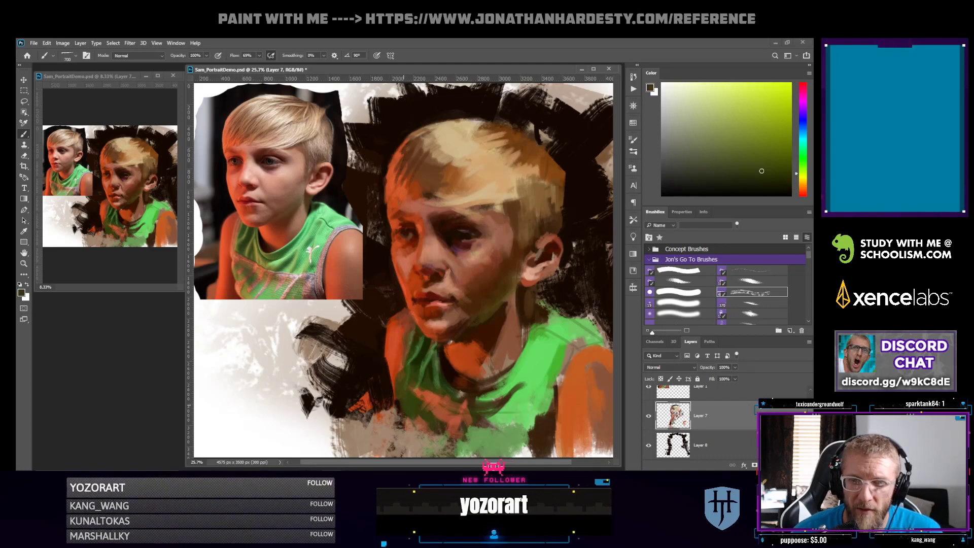
left_click(386, 373, "alt")
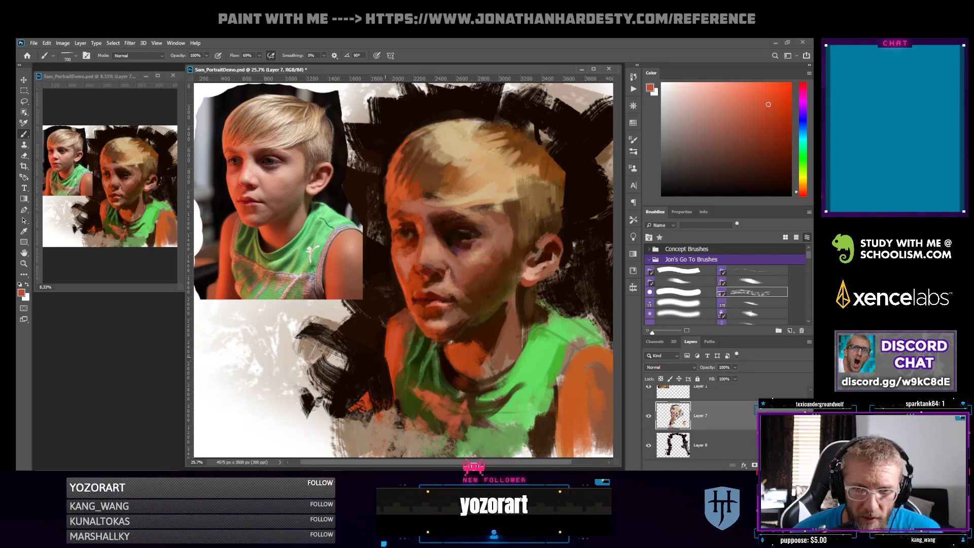
mouse_move(387, 378)
left_mouse_down()
mouse_move(383, 364)
mouse_move(388, 403)
left_mouse_up()
left_click_drag(381, 390, 381, 395)
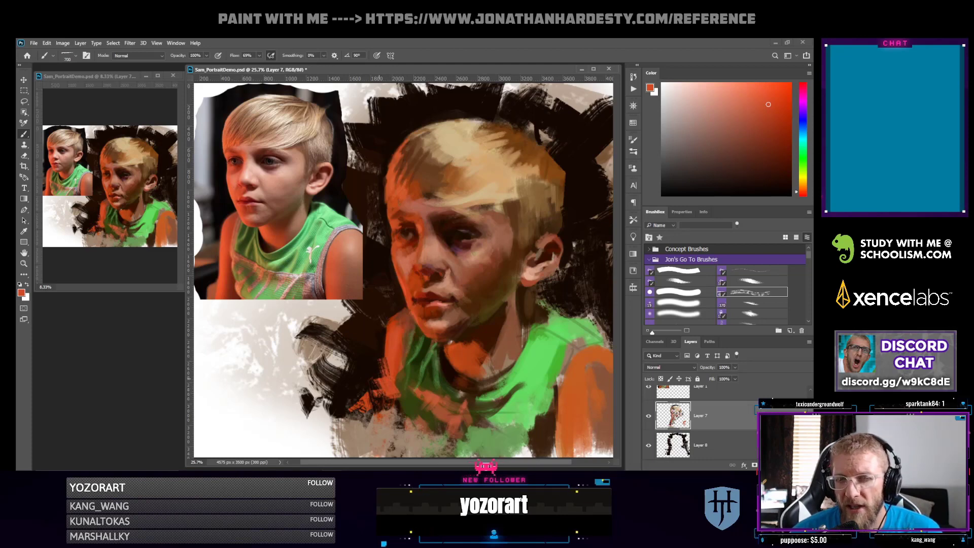
Cut back the outer edge of the far arm with sampled near-black, undoing and repainting the first stroke
left_click(368, 369, "alt")
left_click_drag(379, 359, 373, 396)
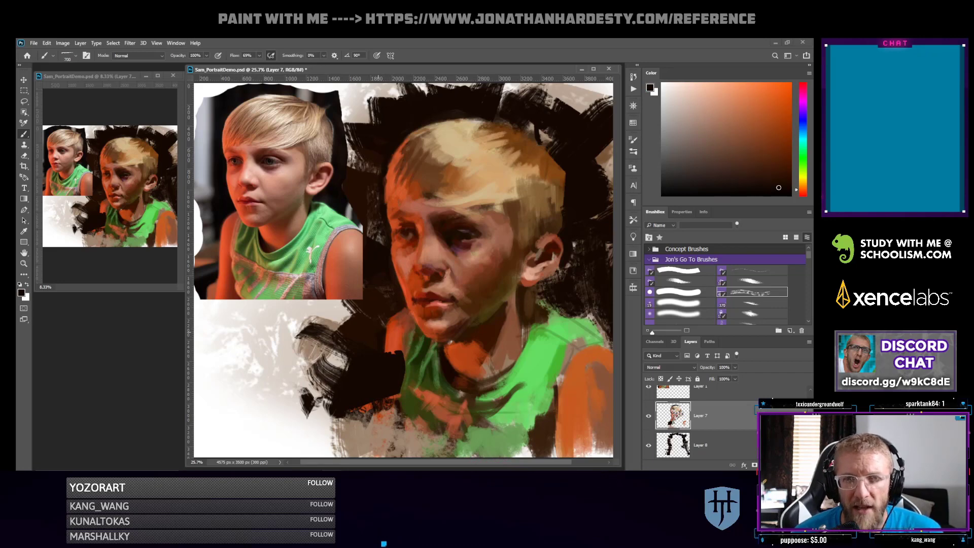
key("ctrl+z")
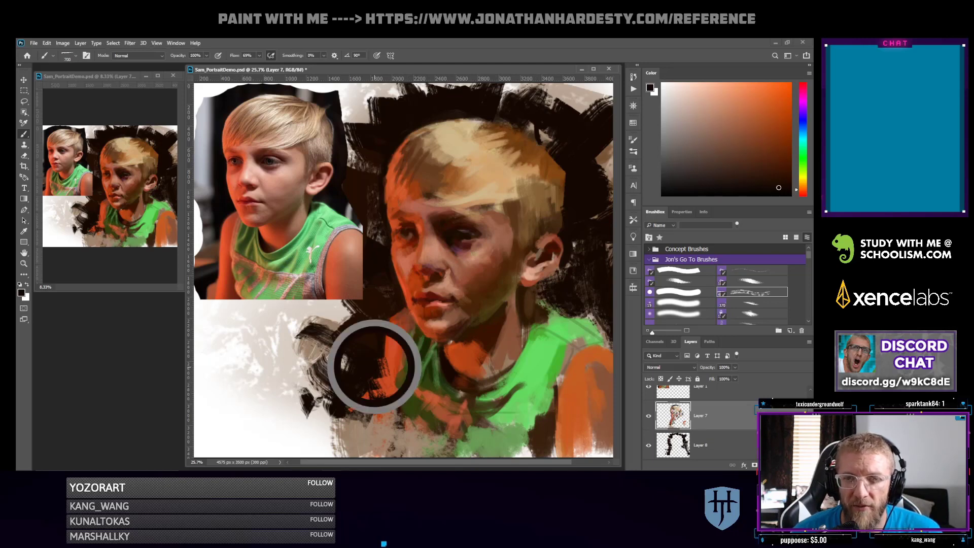
mouse_move(383, 362)
left_mouse_down()
mouse_move(354, 409)
mouse_move(375, 410)
left_mouse_up()
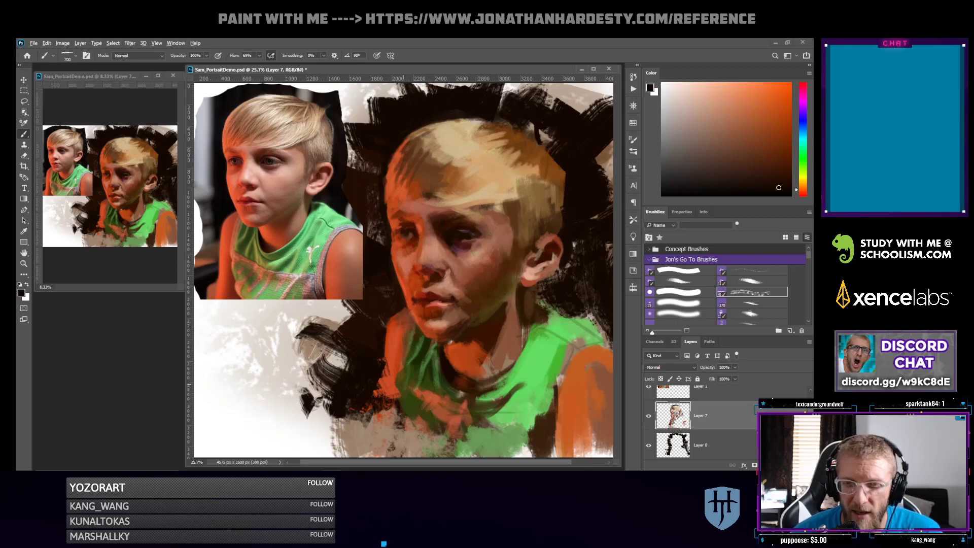
Fill out the far arm and adjoining shirt edge with sampled rust red and red-orange, using the solid brush at 100% opacity
left_click(402, 384, "alt")
left_click(680, 270)
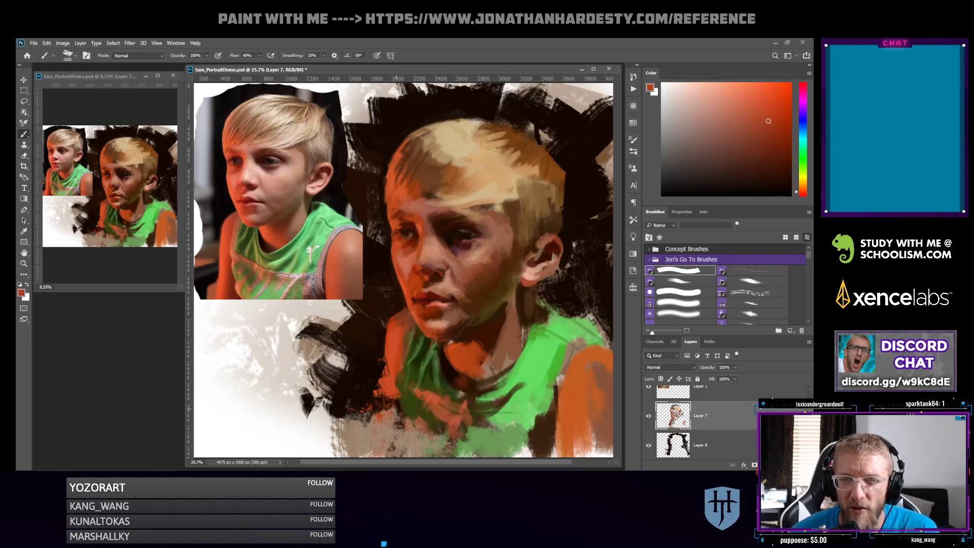
mouse_move(387, 411)
left_mouse_down()
mouse_move(385, 435)
mouse_move(397, 402)
left_mouse_up()
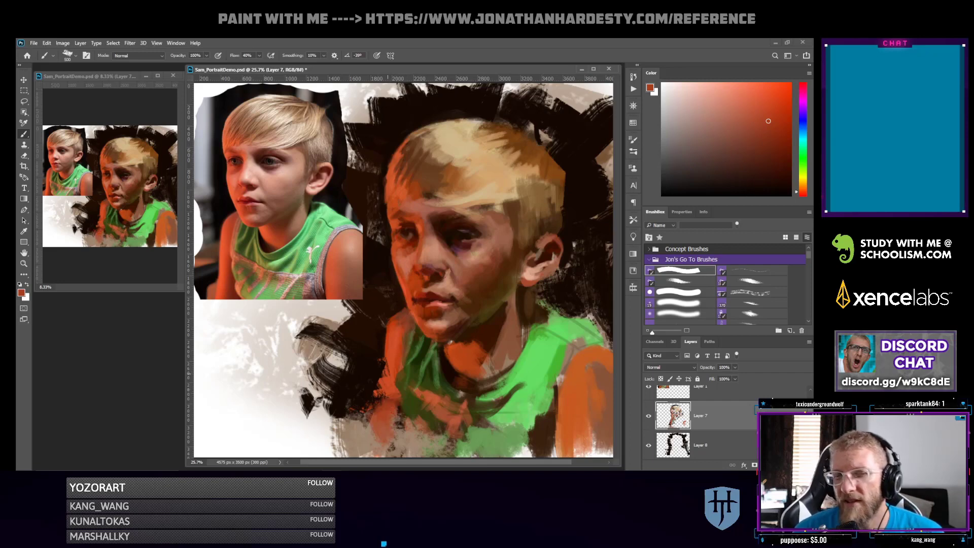
left_click(387, 381, "alt")
left_click_drag(385, 395, 379, 405)
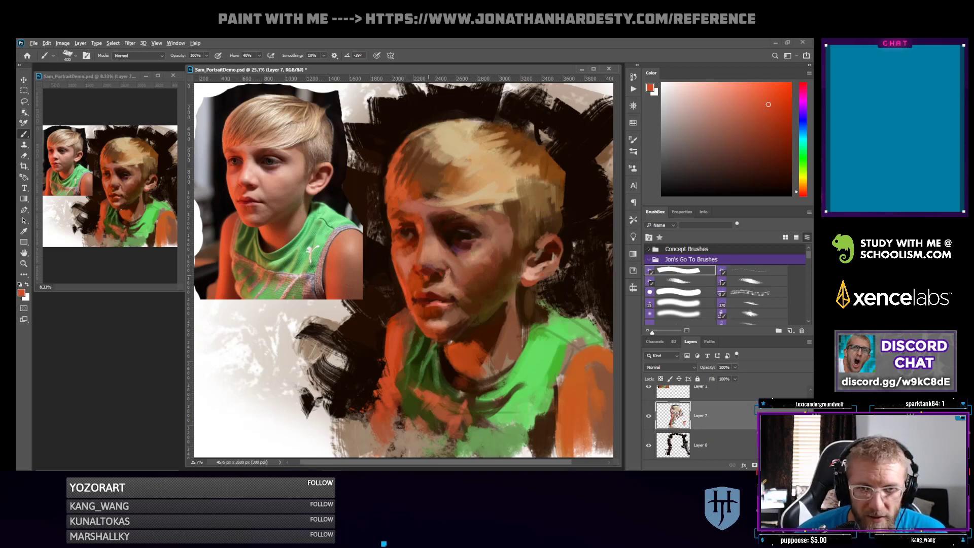
Brighten the lips with the neck's red-orange shifted towards red and lightened, using a smaller brush
left_click(456, 354, "alt")
left_click(804, 193)
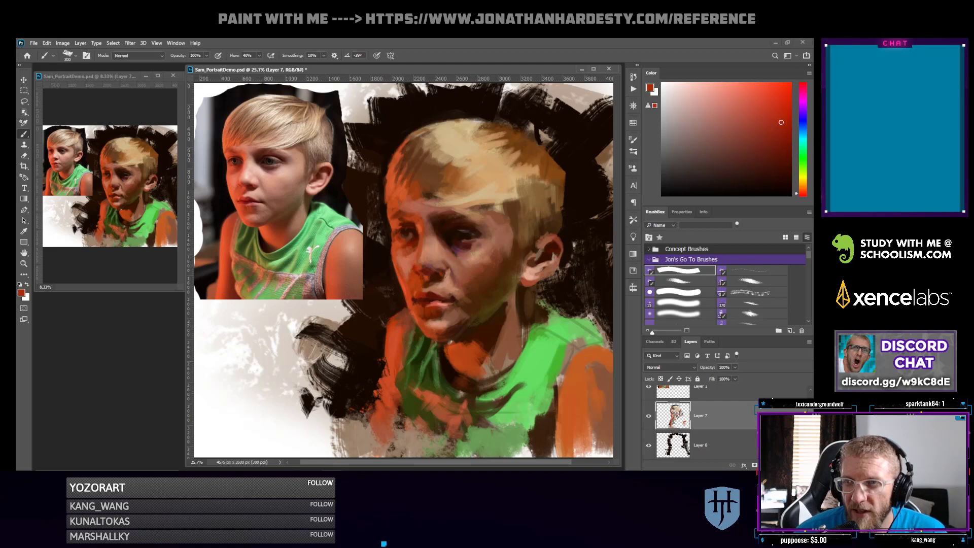
left_click(762, 95)
key("bracketleft")
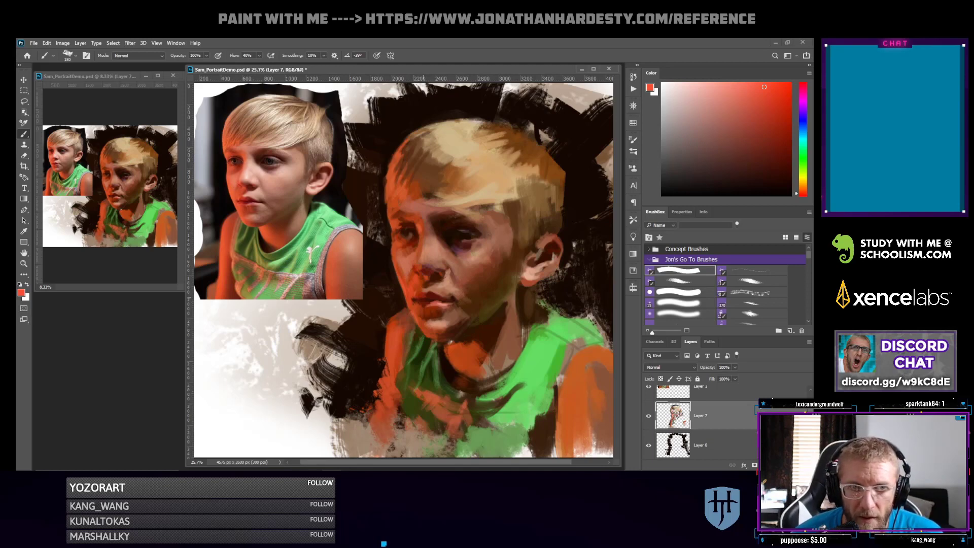
Refine the chin and jaw's lower edge with sampled dark brown, reddish brown and dark olive
left_click(411, 293, "alt")
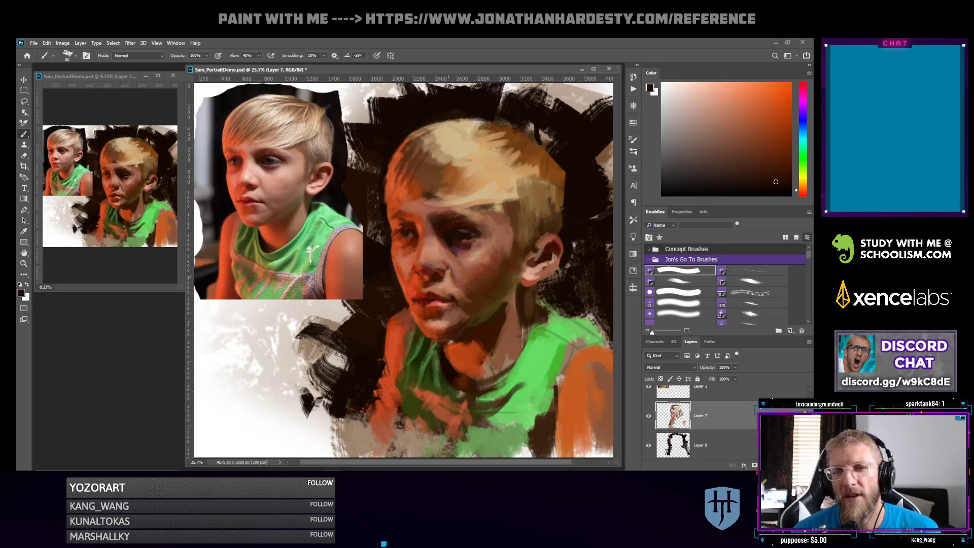
left_click(404, 317, "alt")
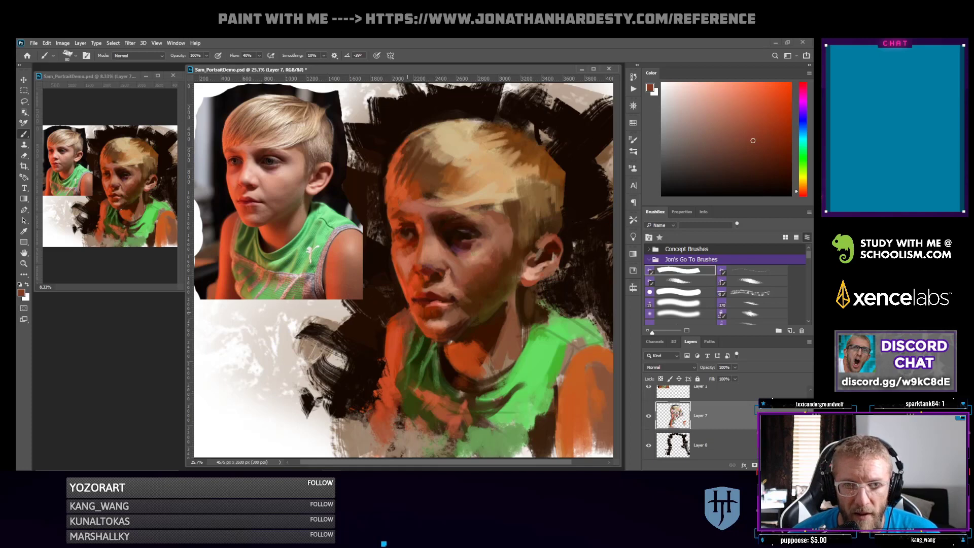
left_click(439, 347, "alt")
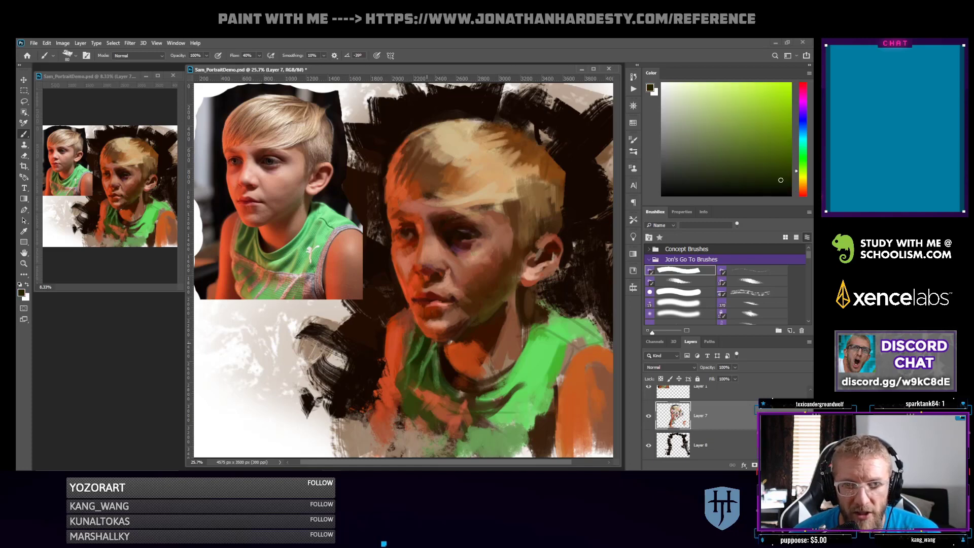
left_click_drag(427, 336, 437, 336)
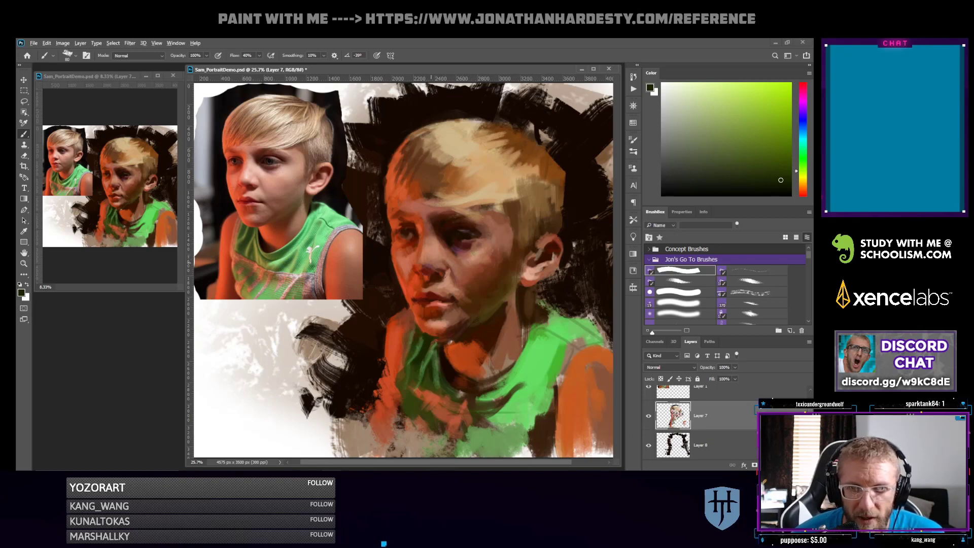
Soften the nose and near cheek at 20% opacity with sampled salmon, dark red, tan and reddish brown
left_click(433, 257, "alt")
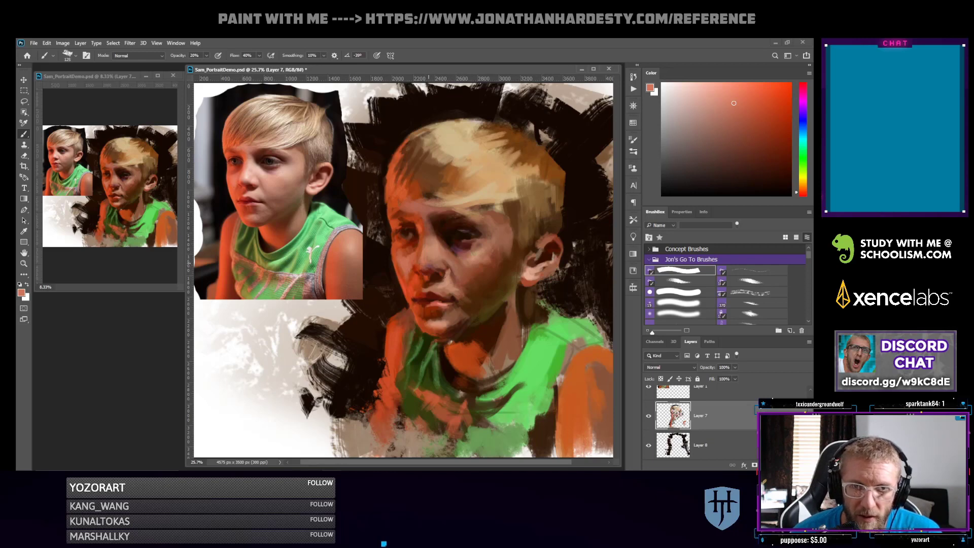
left_click(426, 270, "alt")
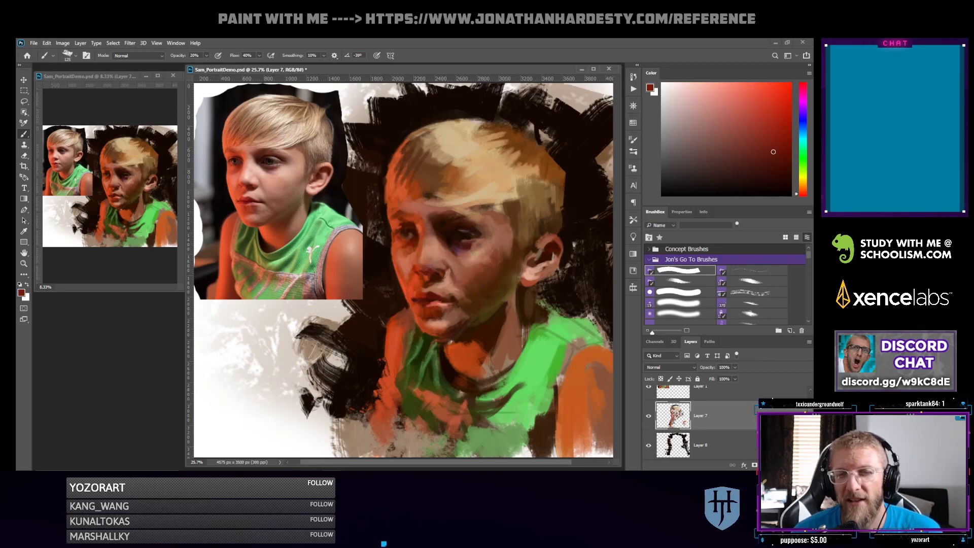
left_click(476, 255, "alt")
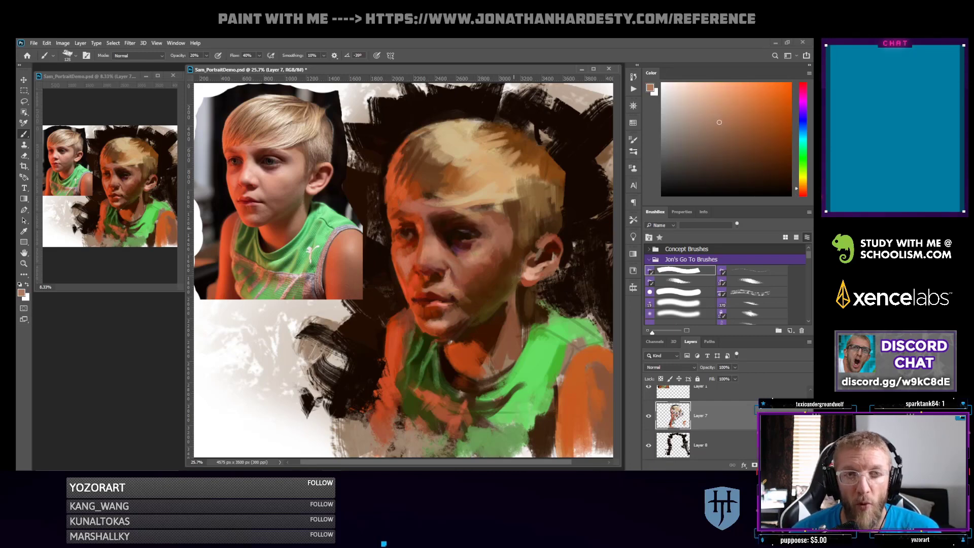
left_click(475, 271, "alt")
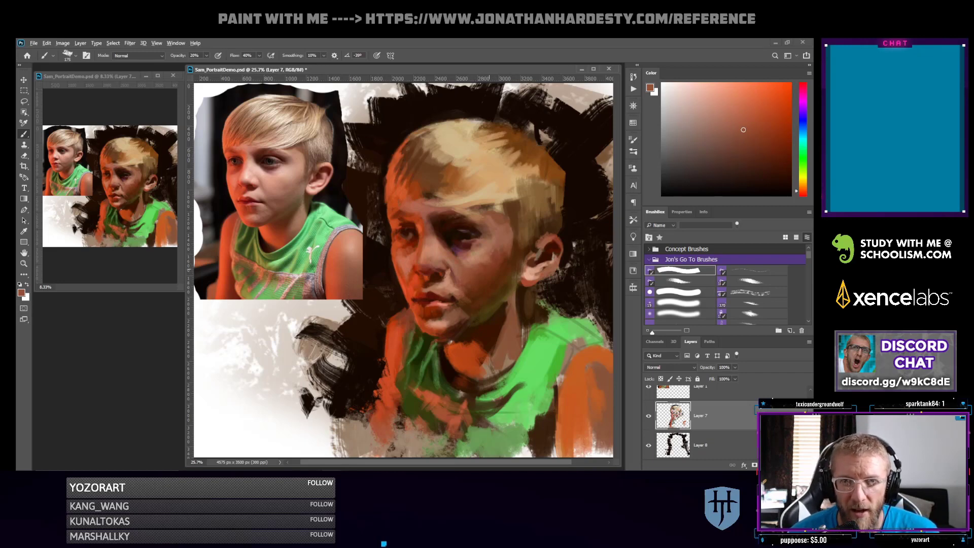
left_click(485, 262, "alt")
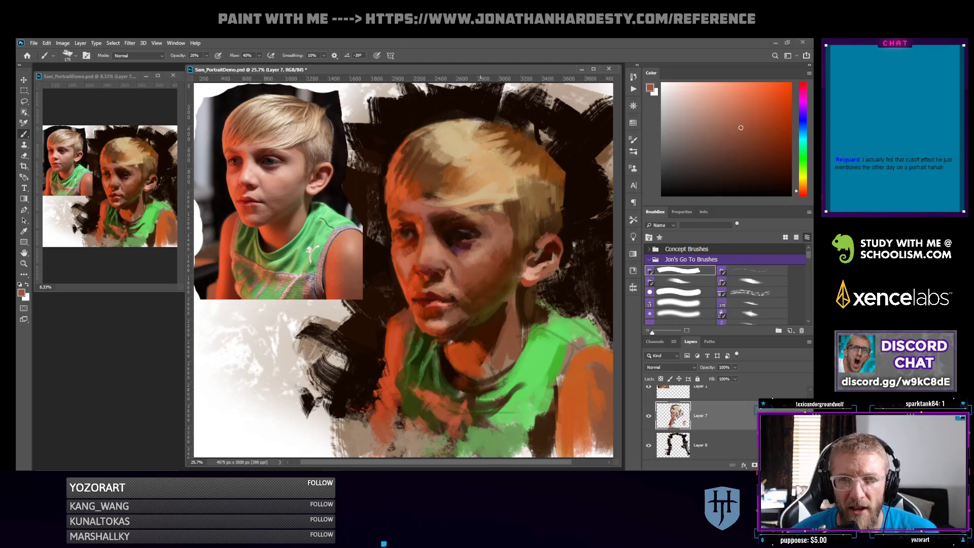
Trim the near ear's outer edge against the background with sampled near-black at 100% opacity
left_click(531, 274, "alt")
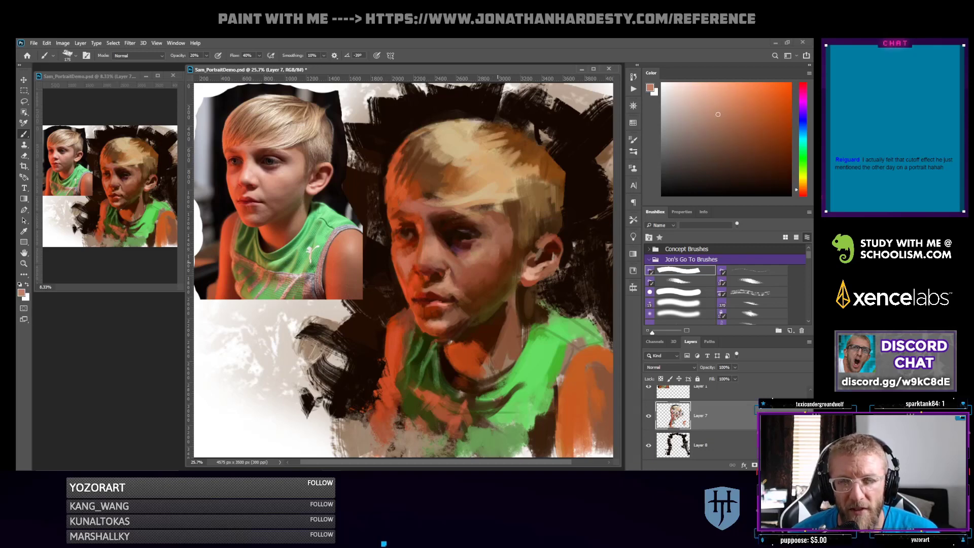
left_click(583, 235, "alt")
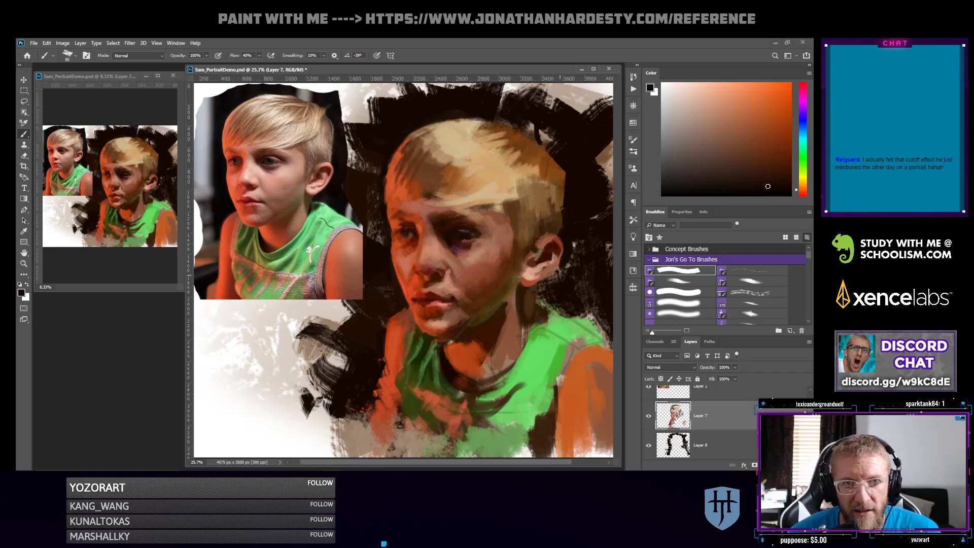
mouse_move(562, 267)
left_mouse_down()
mouse_move(551, 278)
mouse_move(559, 264)
left_mouse_up()
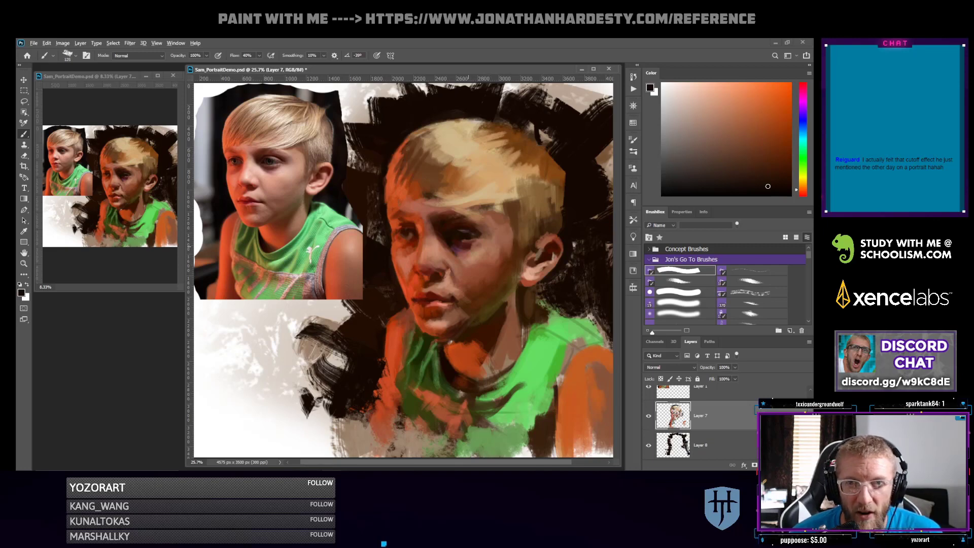
Refine the far eye and nose bridge with sampled muted dark red, dark reddish brown and near-black brown
left_click(466, 250, "alt")
key("bracketleft")
key("bracketleft")
key("bracketleft")
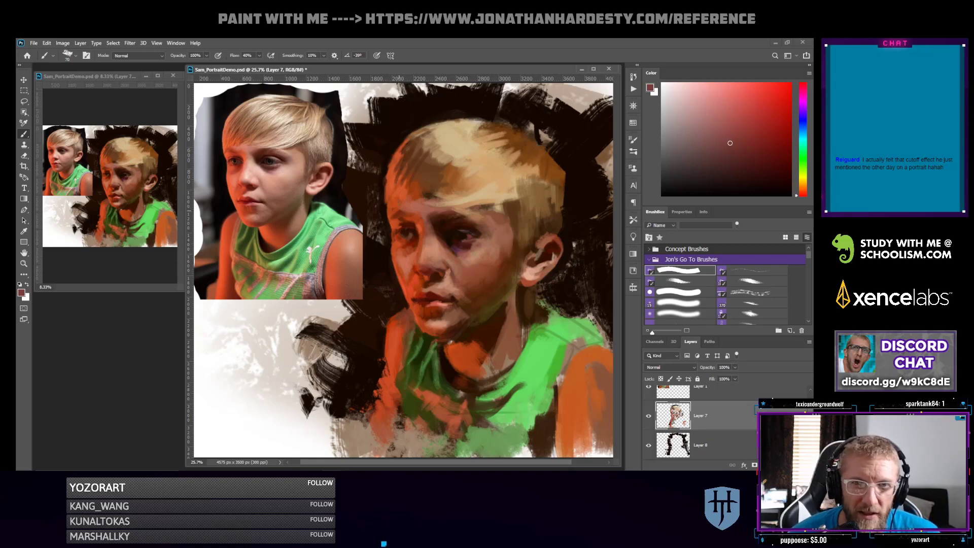
left_click(410, 232, "alt")
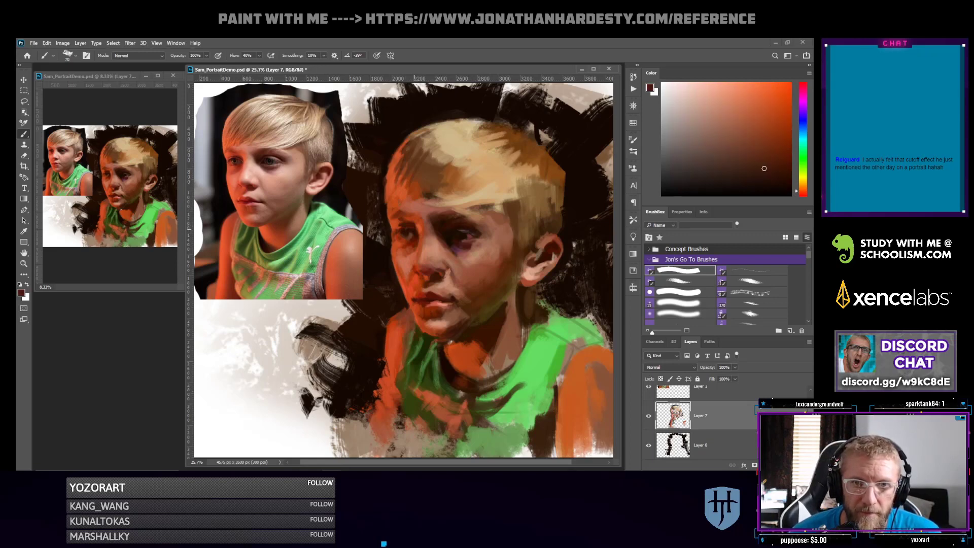
left_click(437, 227, "alt")
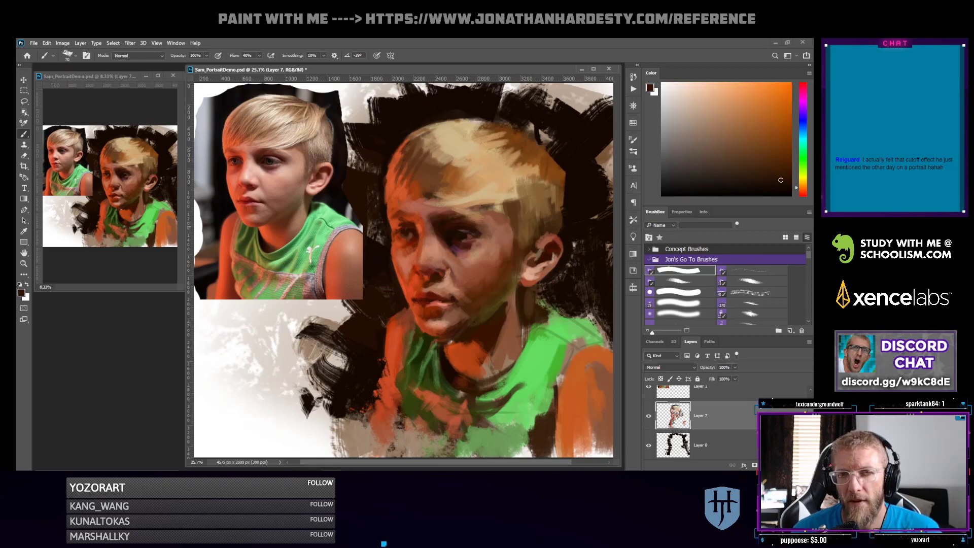
key("bracketright")
key("bracketright")
key("bracketright")
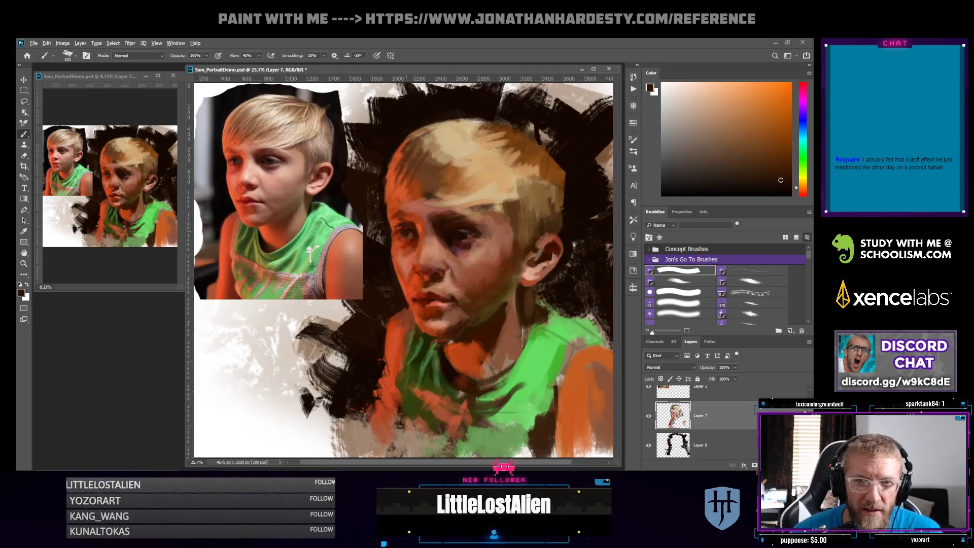
Warm the far eye socket with saturated dark red and red-orange, and deepen it with dark reddish brown
left_click(420, 298, "alt")
left_click(791, 139)
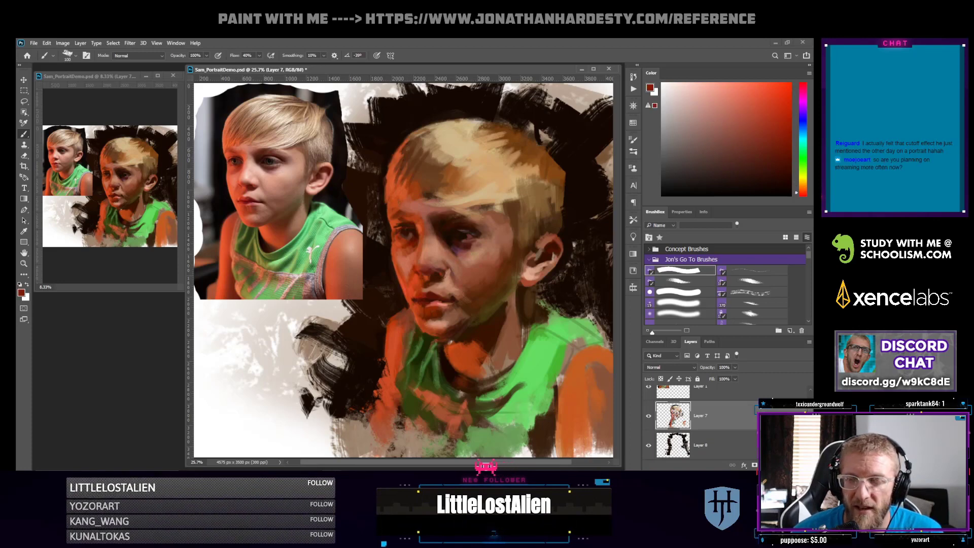
key("bracketleft")
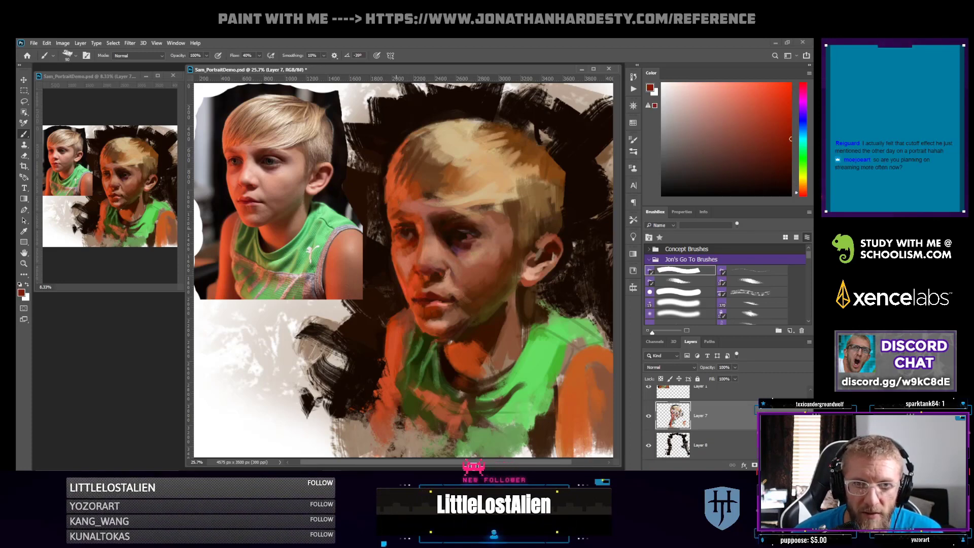
left_click(770, 108)
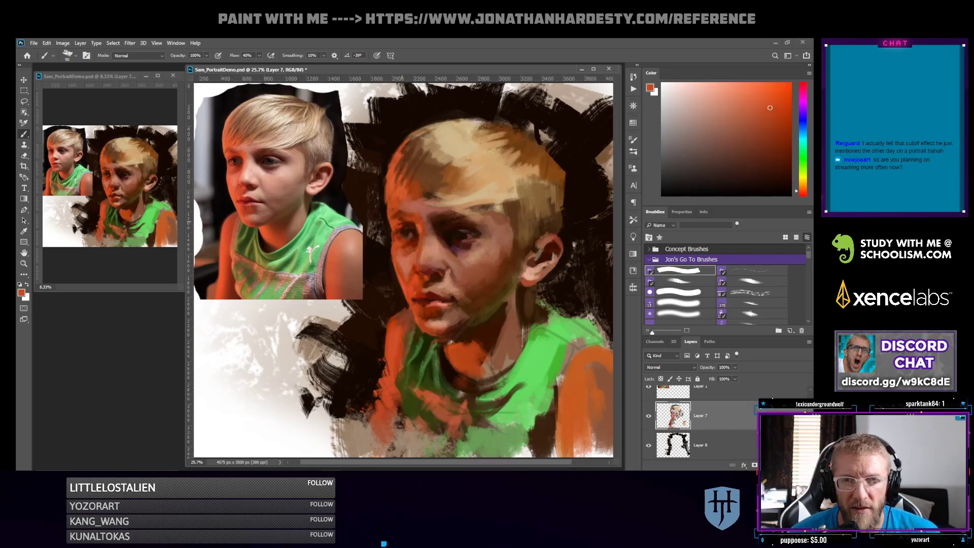
left_click(787, 175)
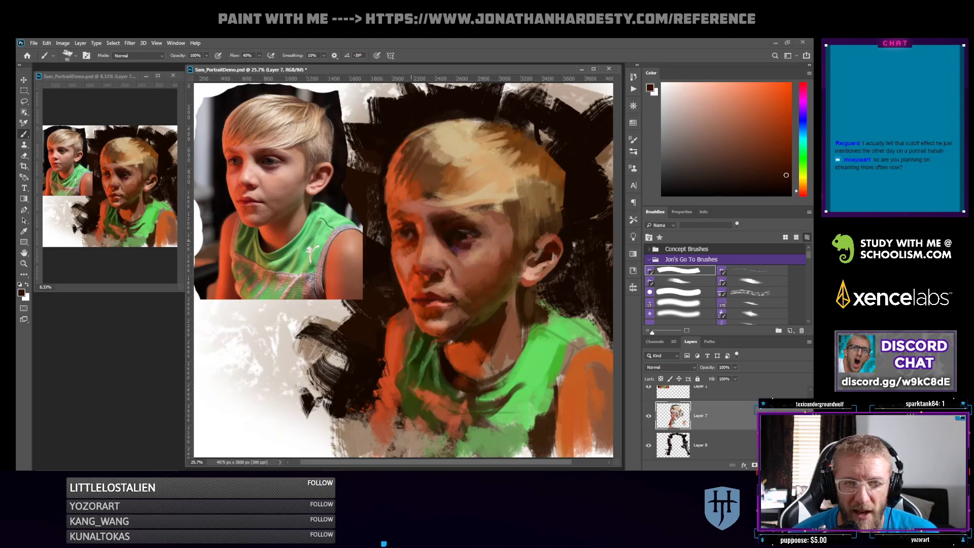
left_click(413, 238, "alt")
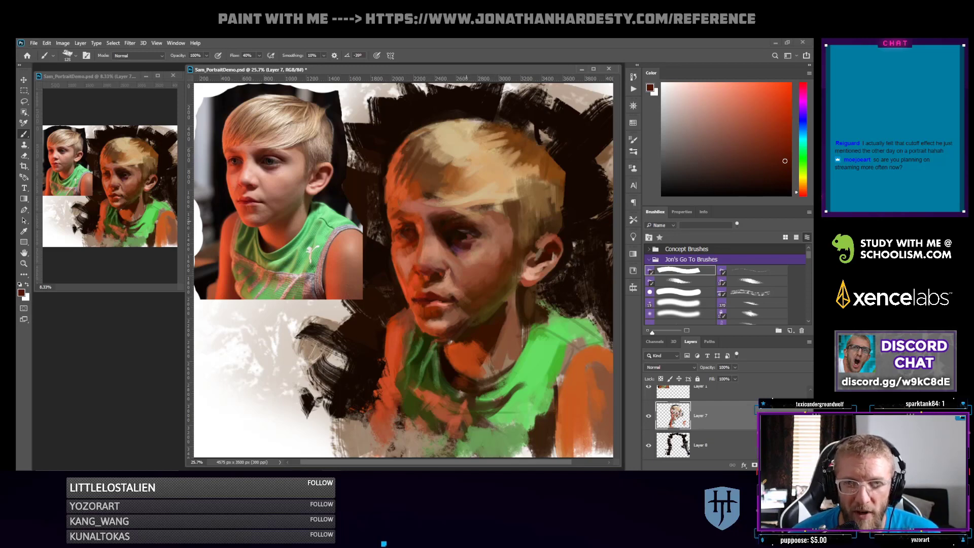
left_click(418, 236, "alt")
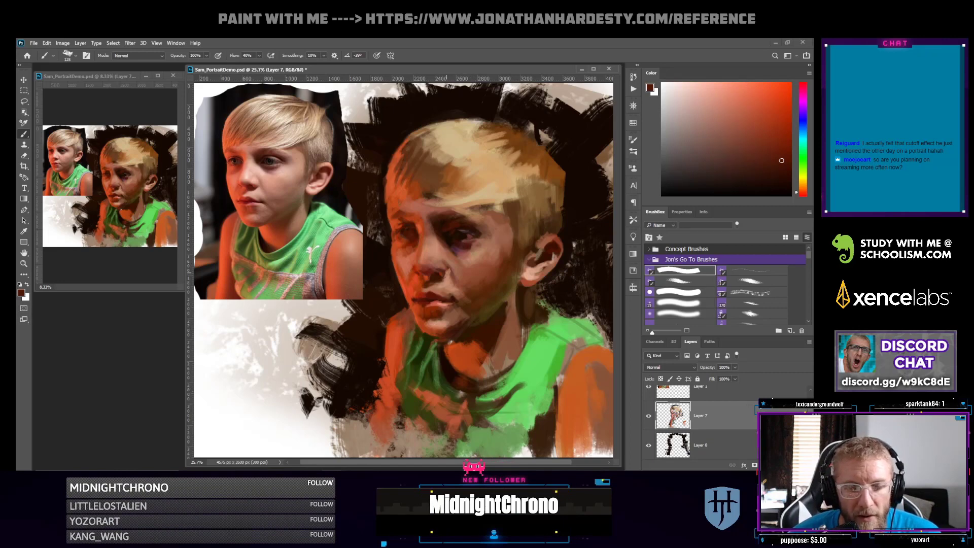
Accent the nose base with sampled salmon shifted towards red and lightened, using a much smaller brush
left_click(439, 287, "alt")
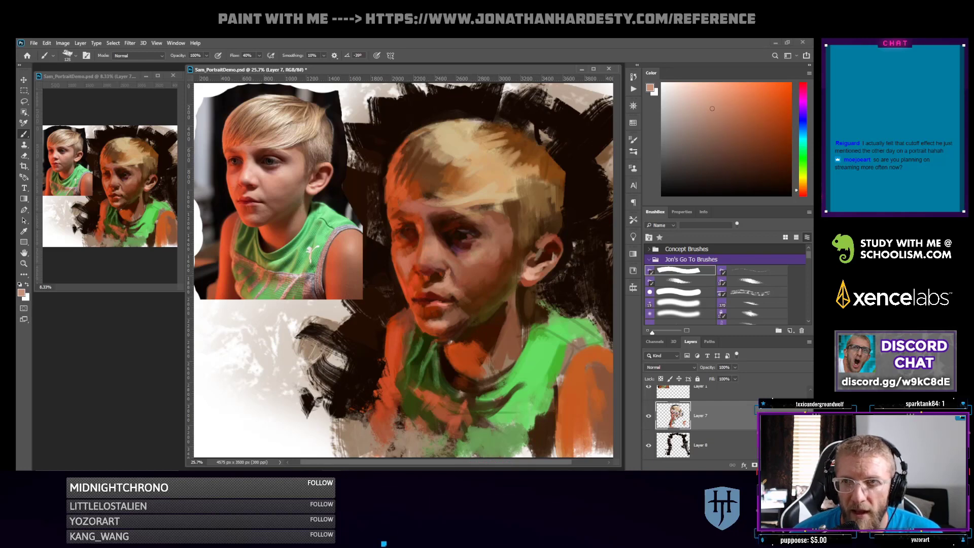
left_click(803, 192)
left_click(728, 112)
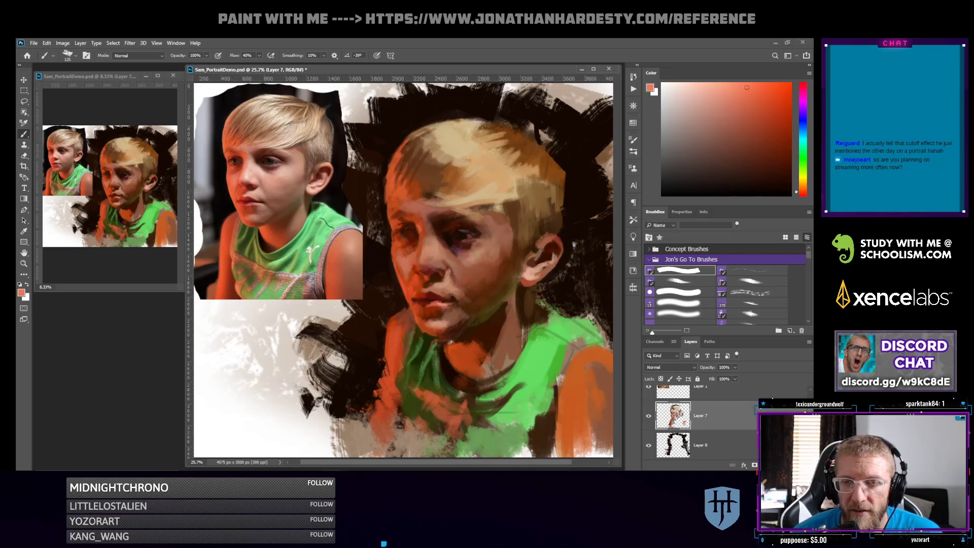
key("bracketleft")
key("bracketleft")
key("bracketleft")
key("bracketleft")
key("bracketleft")
key("bracketleft")
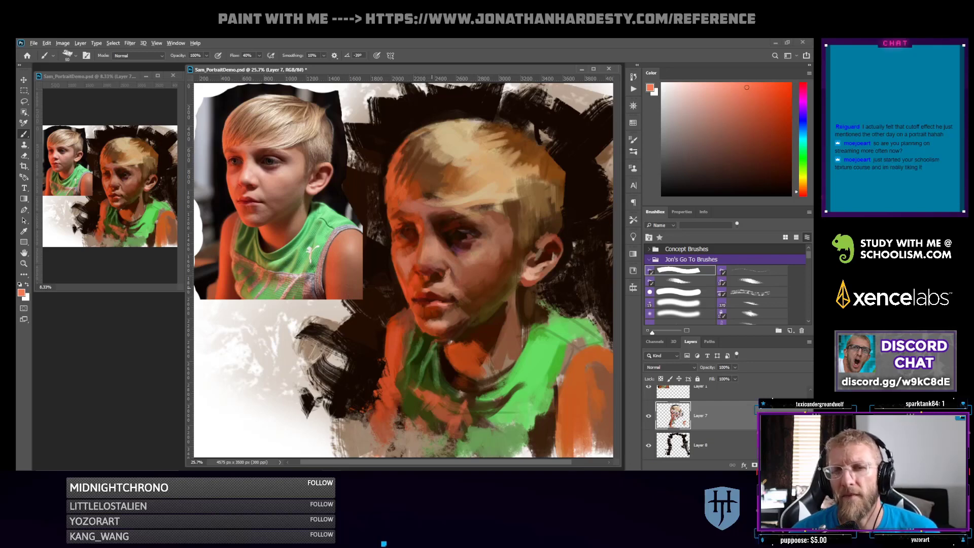
Refine the nostril and upper lip area with sampled tan brown shifted to red, pale salmon, dark red and rust orange
left_click(433, 289, "alt")
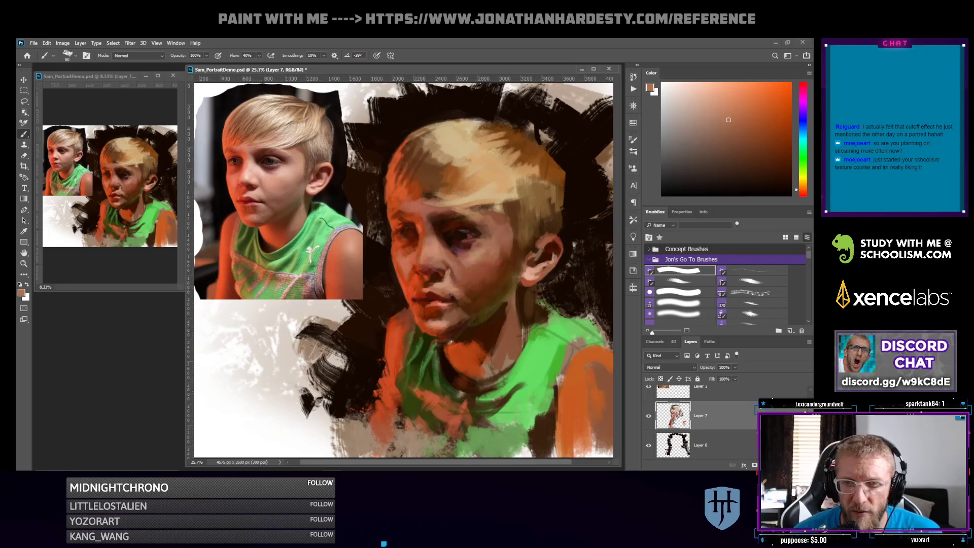
left_click(803, 196)
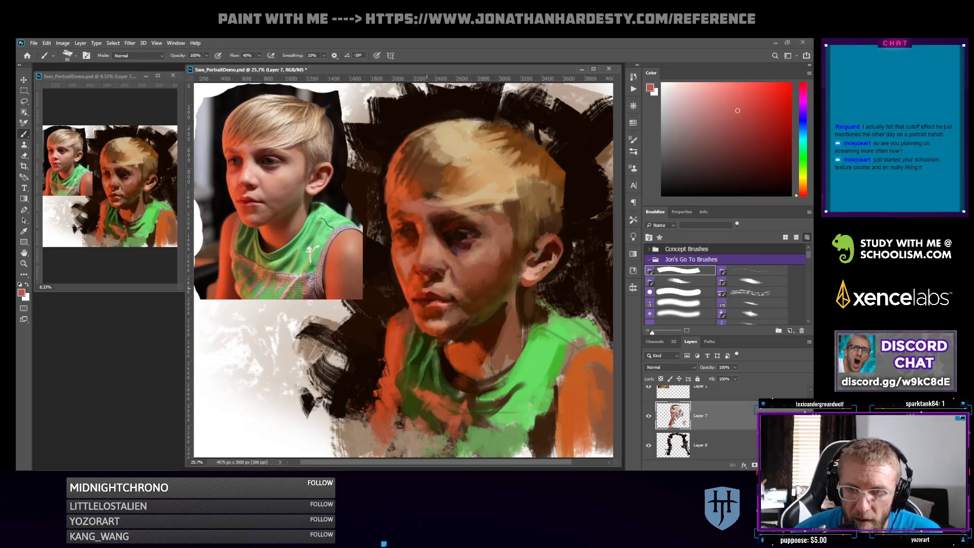
left_click(424, 290, "alt")
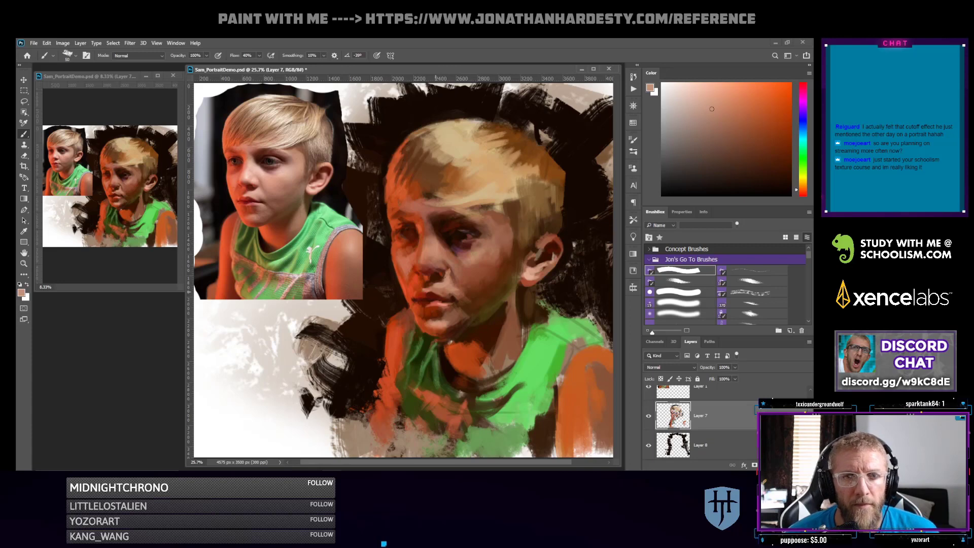
left_click(419, 297, "alt")
left_click(428, 294, "alt")
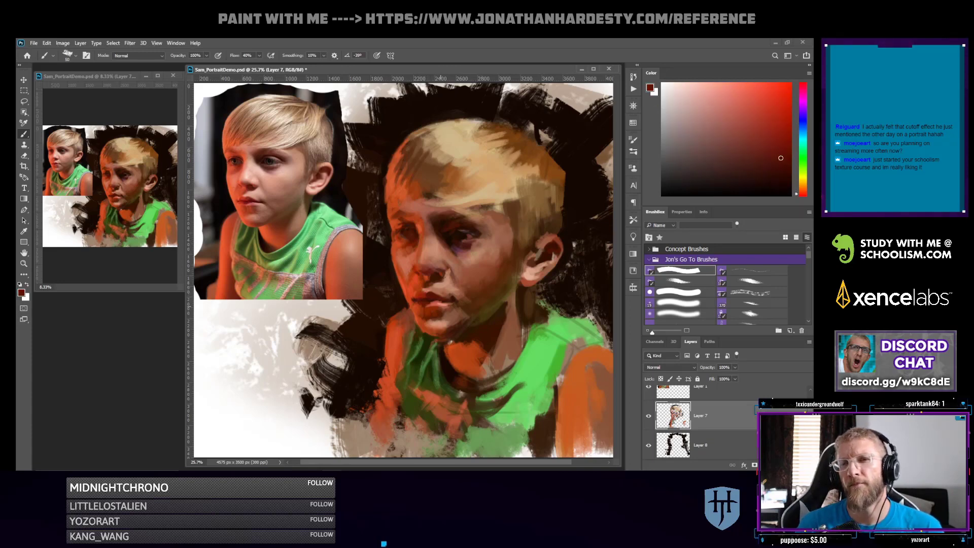
left_click(422, 287, "alt")
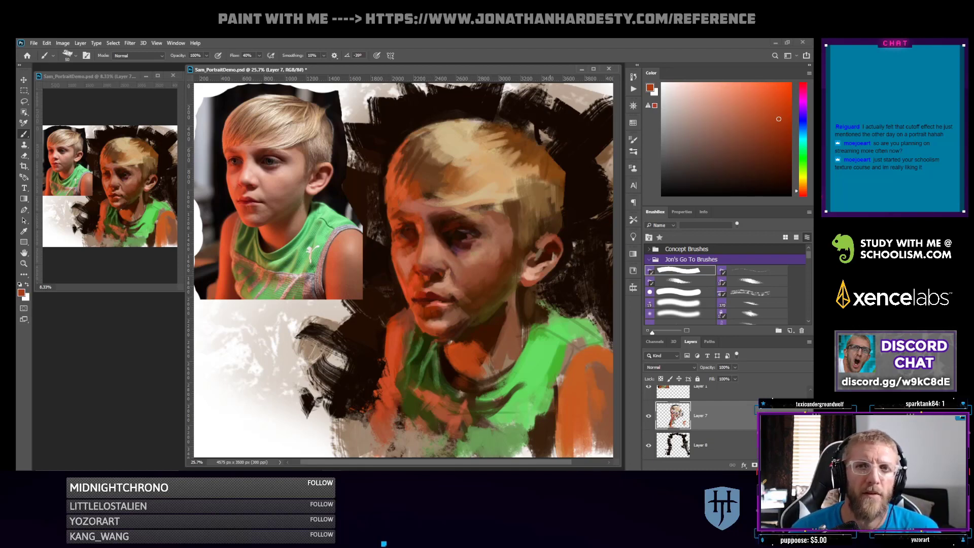
Paint dark brown strokes along the lower edge of the swept fringe towards the temple
left_click(514, 202, "alt")
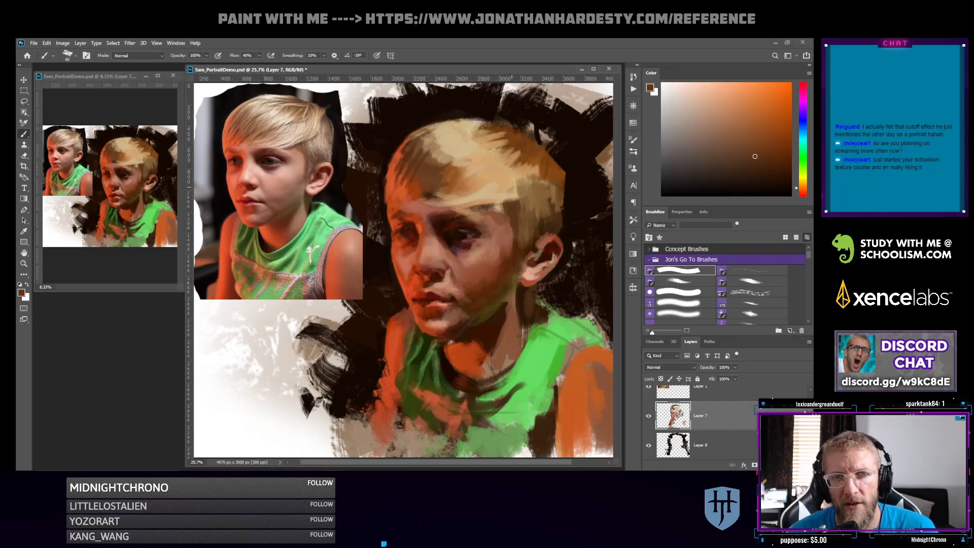
mouse_move(536, 186)
left_mouse_down()
mouse_move(490, 208)
mouse_move(520, 192)
mouse_move(468, 206)
left_mouse_up()
mouse_move(538, 168)
left_mouse_down()
mouse_move(490, 208)
mouse_move(465, 203)
left_mouse_up()
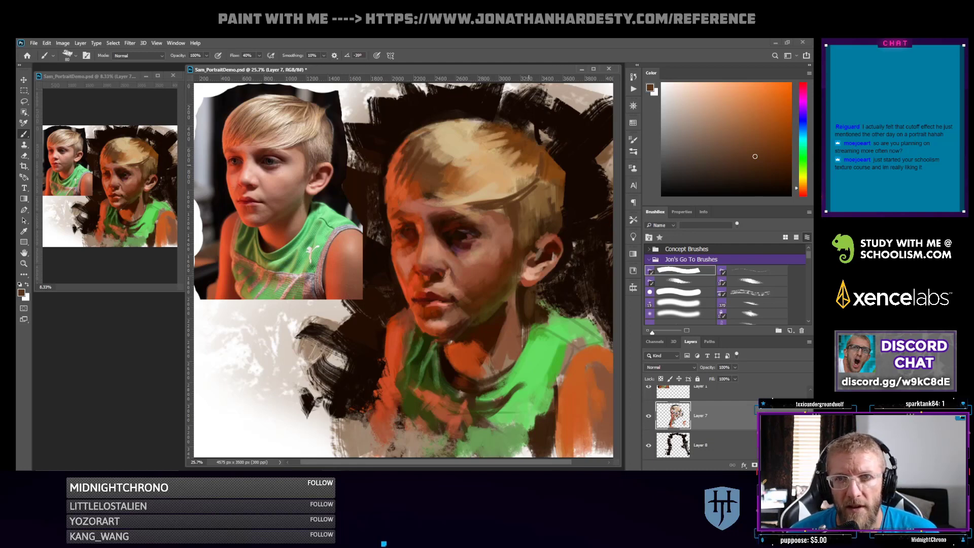
Build up the hair at the back of the crown with saturated orange-brown and sampled darker browns
left_click(528, 168, "alt")
left_click(758, 120)
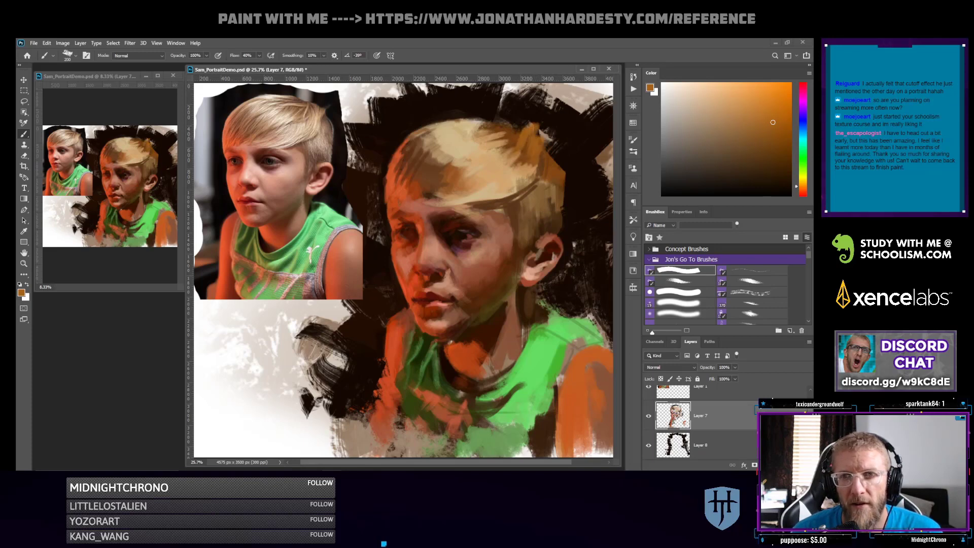
left_click(511, 133, "alt")
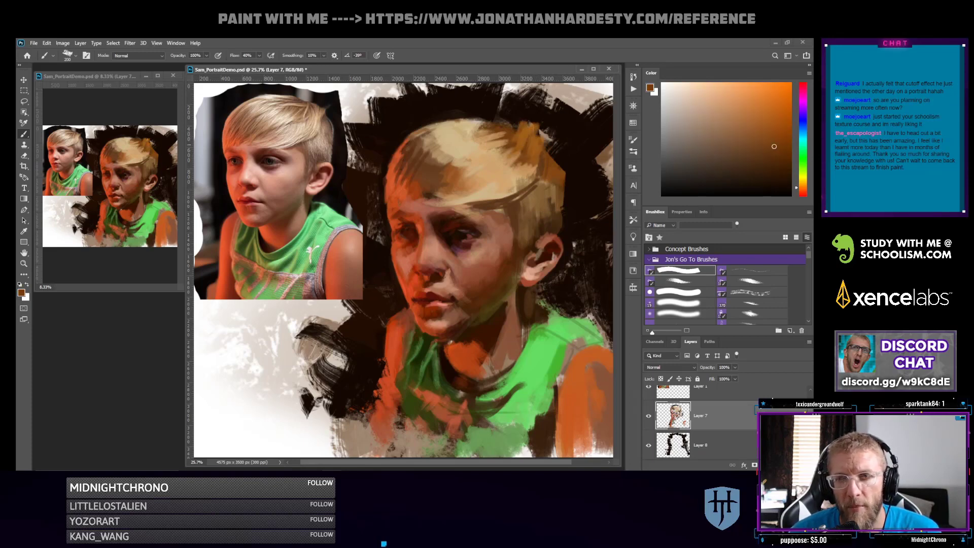
left_click(521, 133, "alt")
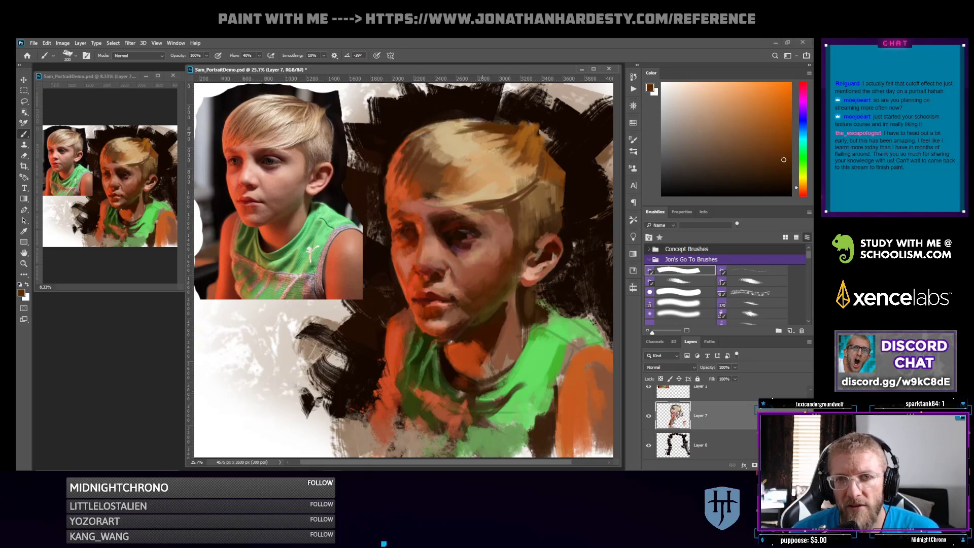
Brush sampled light tan strokes into the hair at the back of the crown and above the ear
left_click(501, 174, "alt")
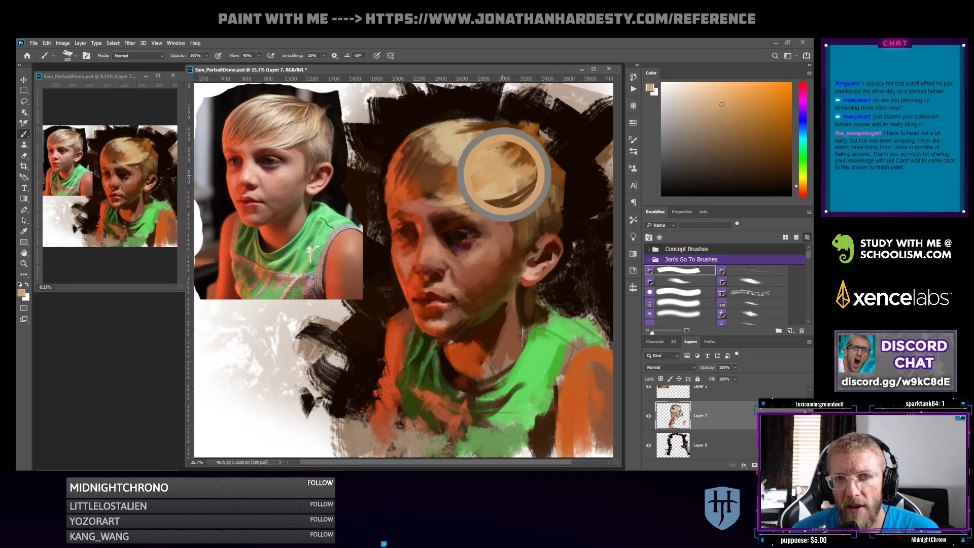
mouse_move(525, 147)
left_mouse_down()
mouse_move(533, 171)
mouse_move(517, 143)
mouse_move(514, 165)
left_mouse_up()
left_click_drag(527, 132, 519, 167)
left_click_drag(531, 134, 536, 156)
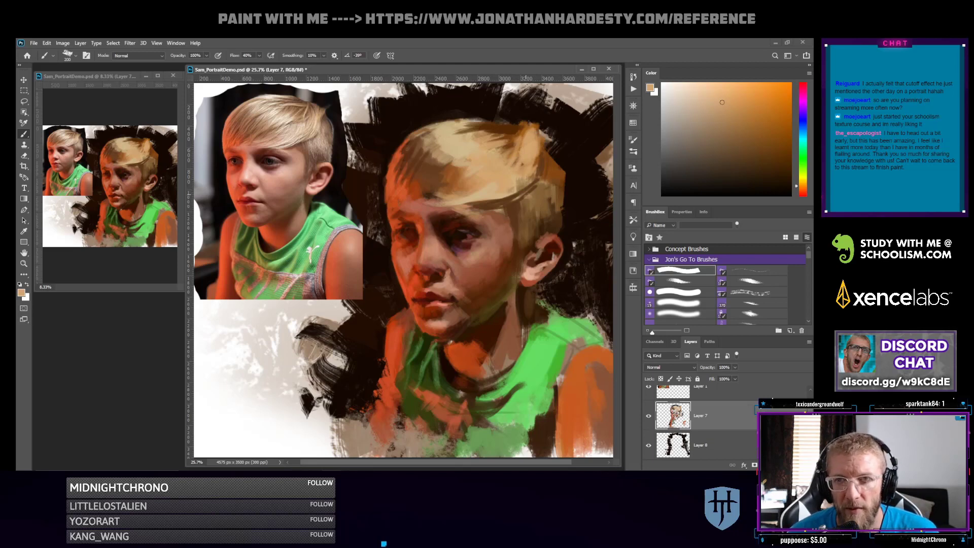
left_click_drag(532, 199, 529, 220)
left_click_drag(534, 183, 551, 206)
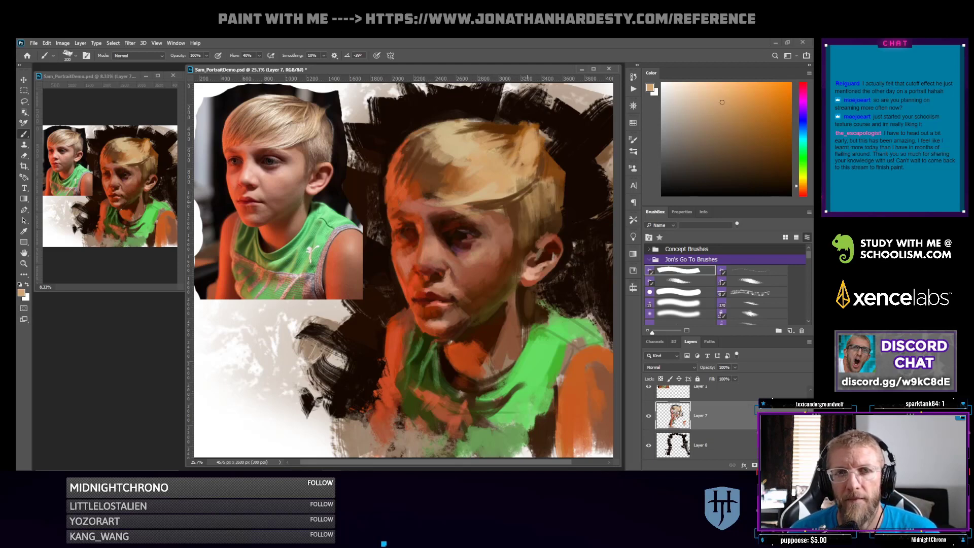
Warm the temple and forehead with sampled brown shifted to brighter red-orange and with sampled muted salmon red
left_click(503, 233, "alt")
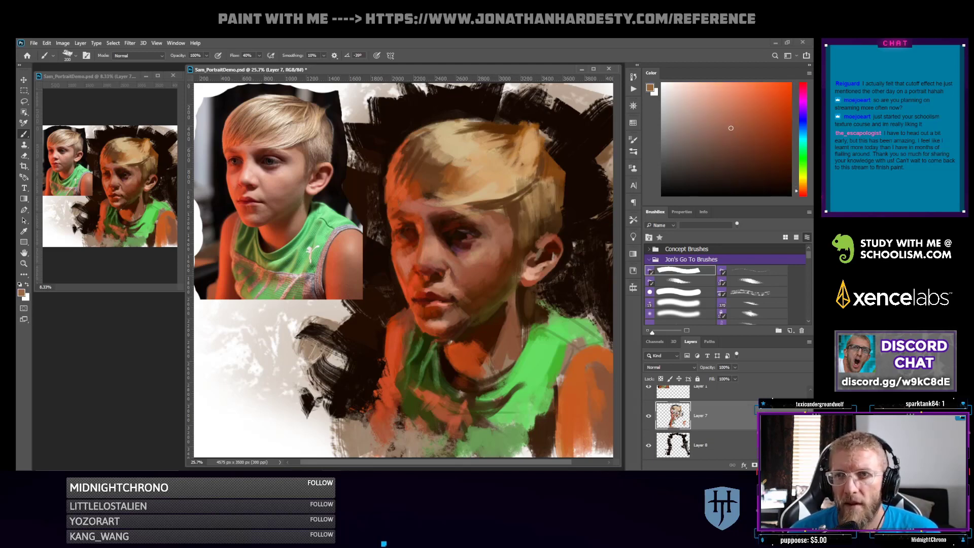
left_click(754, 112)
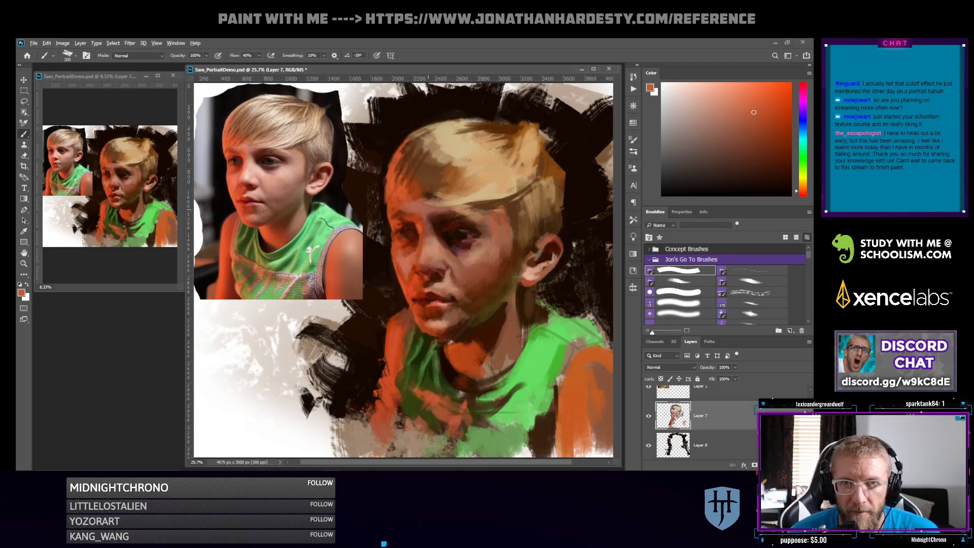
left_click(428, 209, "alt")
key("bracketleft")
key("bracketleft")
key("bracketleft")
key("bracketleft")
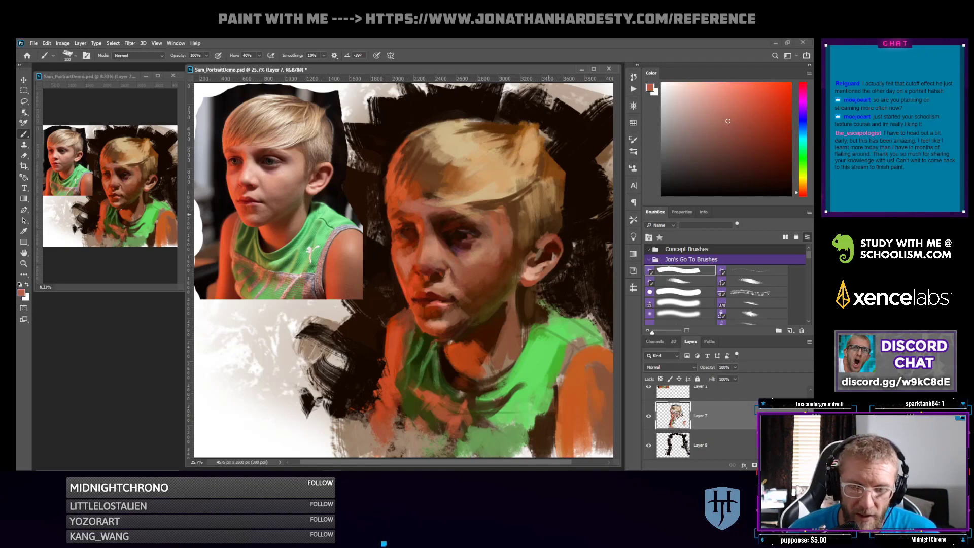
key("bracketright")
key("bracketright")
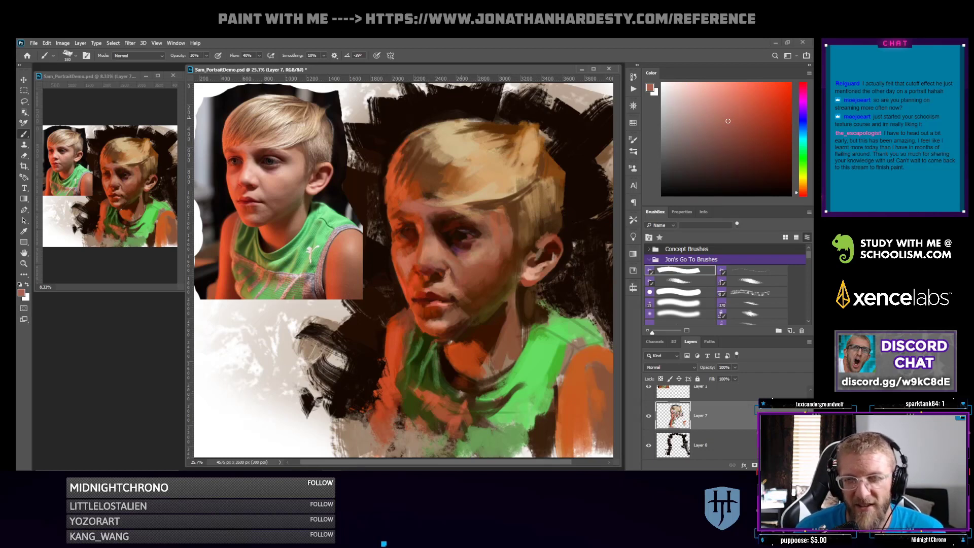
Deepen the brows and eye sockets with dark red-browns sampled from around both eyes
left_click(461, 216, "alt")
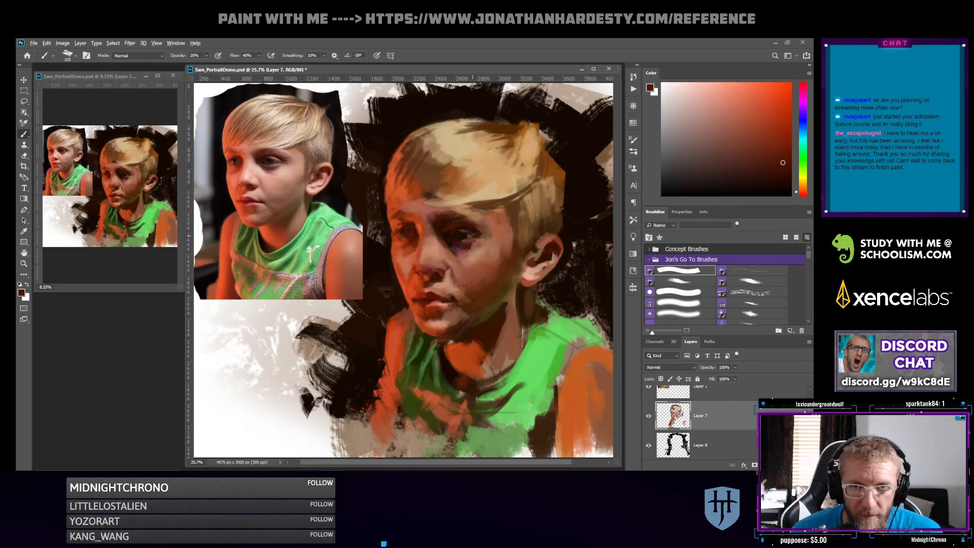
left_click(471, 236, "alt")
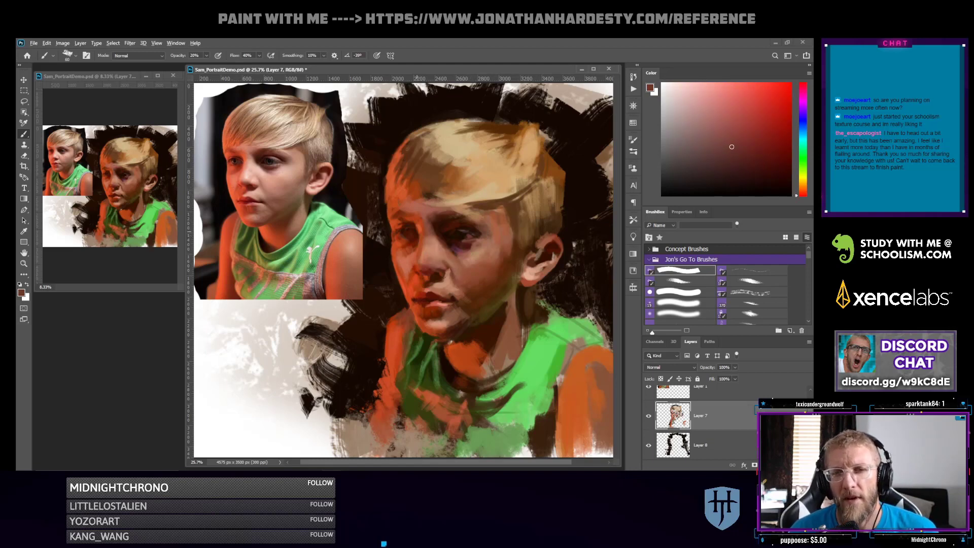
left_click(409, 235, "alt")
left_click(789, 168)
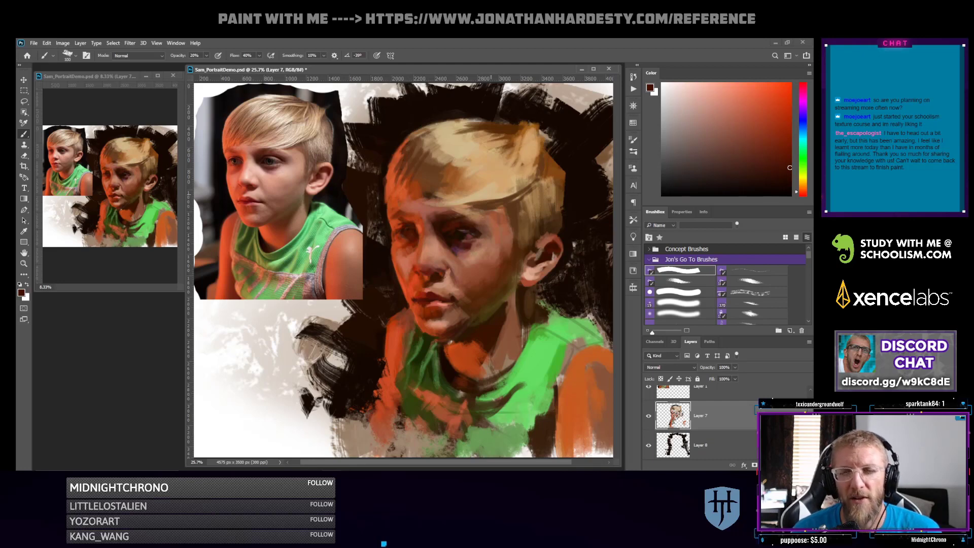
Refine the shadow-side eye and the mouth using a smaller brush at 66% opacity, near-black orange-brown and sampled dark reds
left_click(803, 188)
left_click(784, 181)
key("bracketleft")
key("bracketleft")
key("bracketleft")
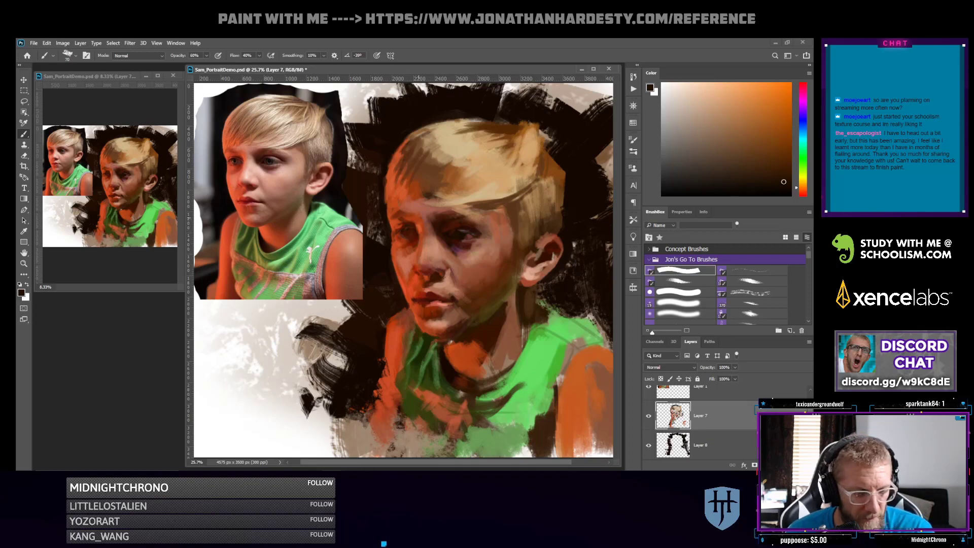
key("6")
key("6")
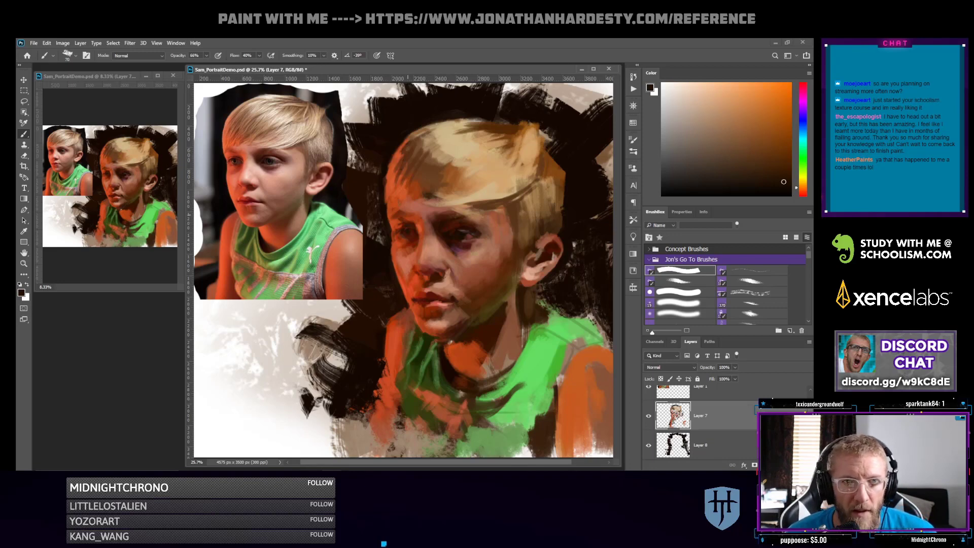
left_click(408, 219, "alt")
left_click(415, 243, "alt")
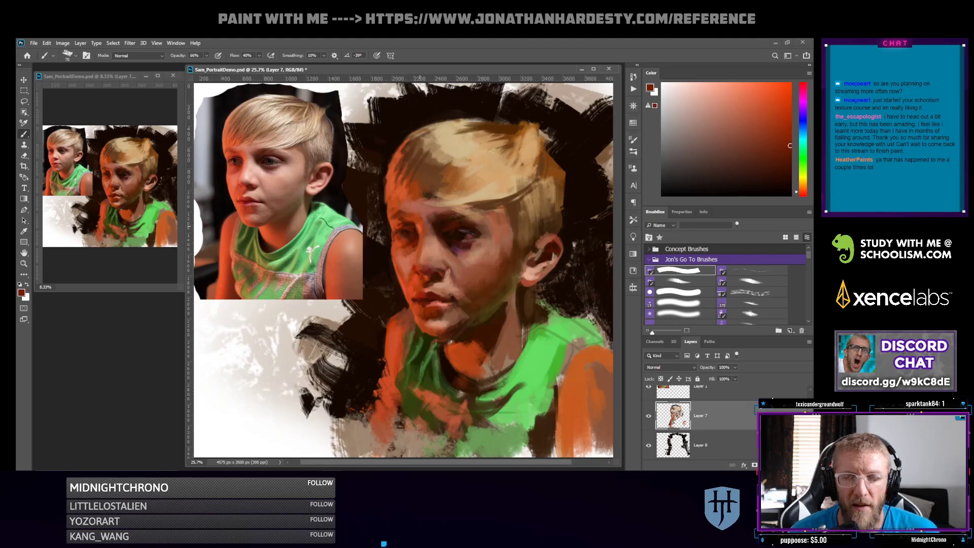
left_click(407, 233, "alt")
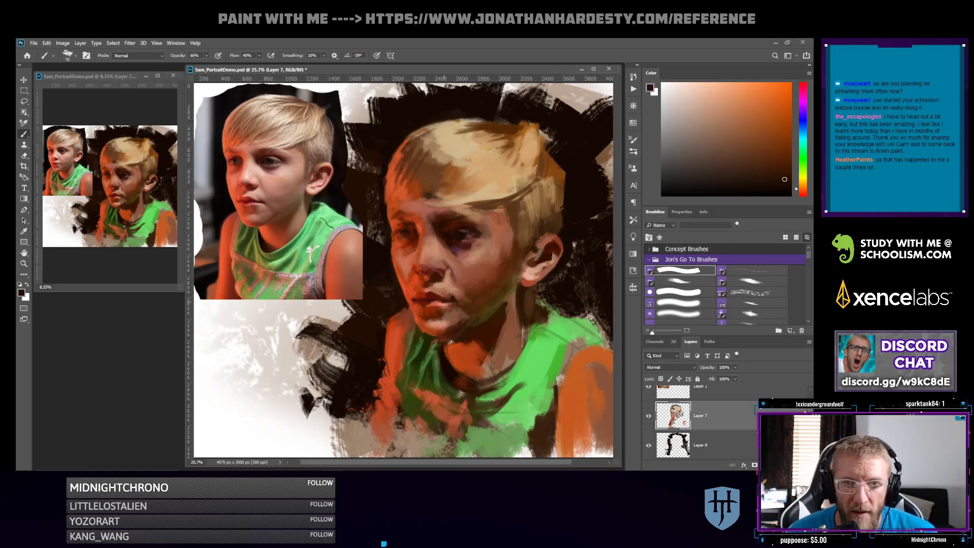
left_click(428, 313, "alt")
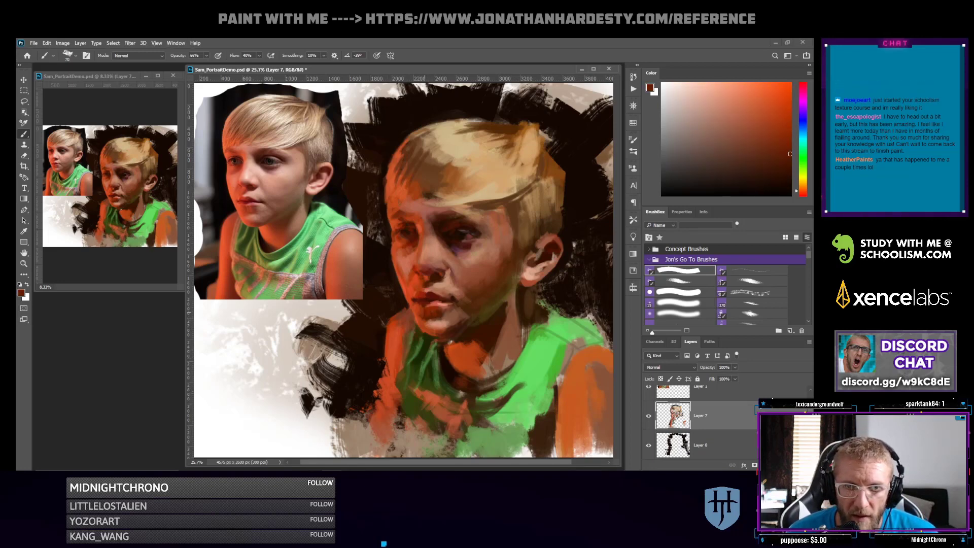
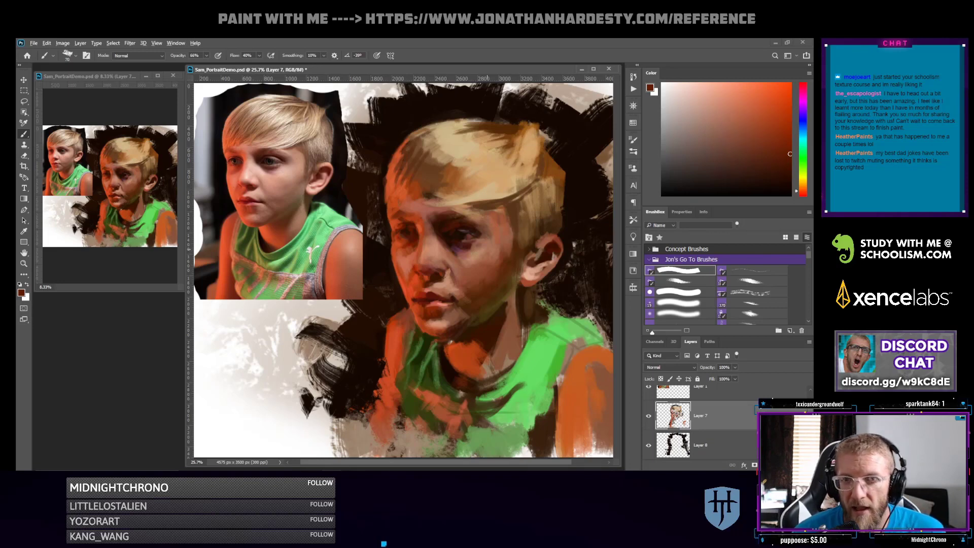
Rework the temple and sideburn edge at 100% opacity with light salmon and sampled skin and hair browns
left_click(720, 114)
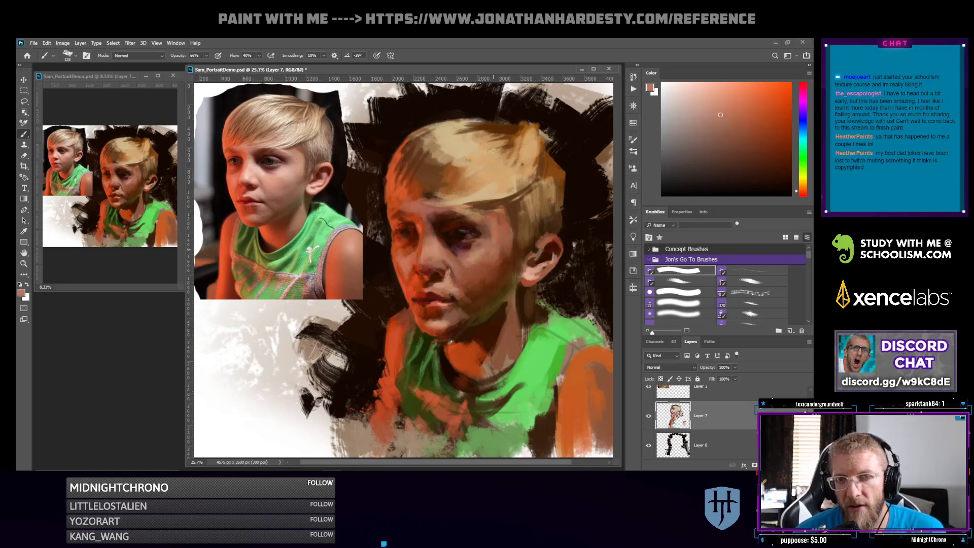
key("0")
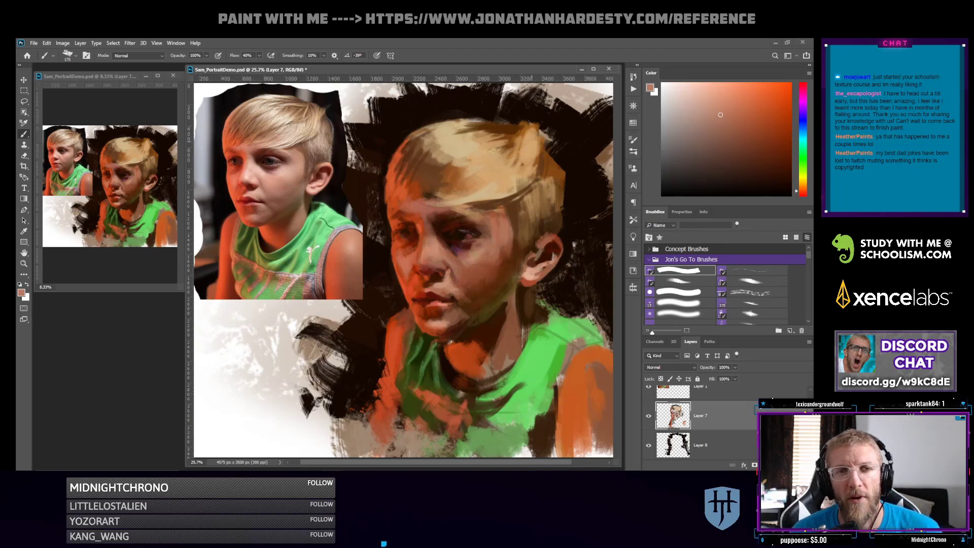
left_click(503, 208, "alt")
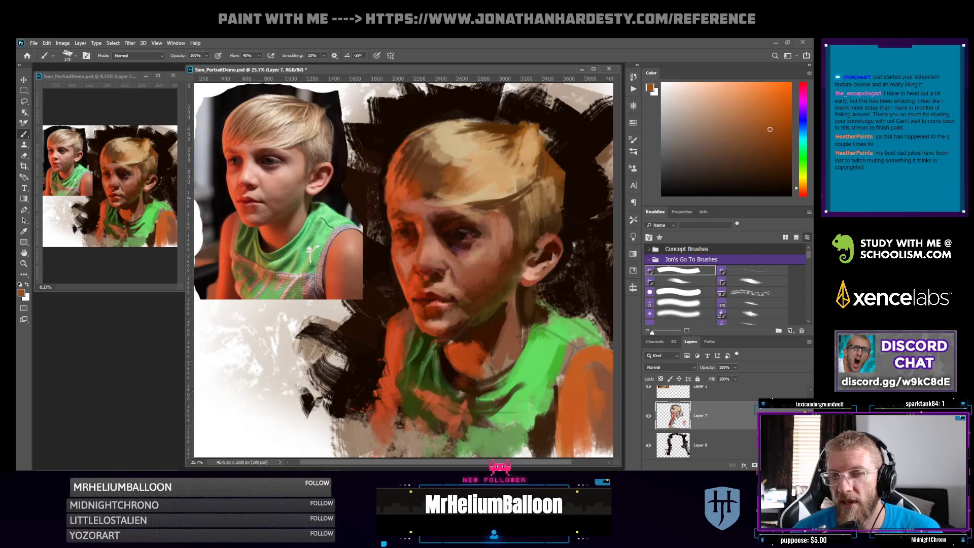
key("bracketleft")
left_click(514, 213, "alt")
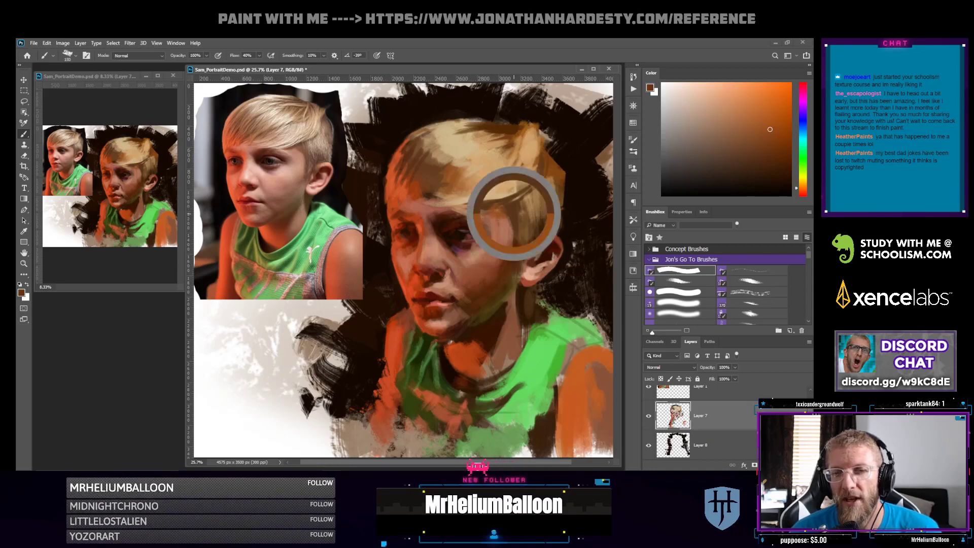
left_click_drag(510, 218, 508, 244)
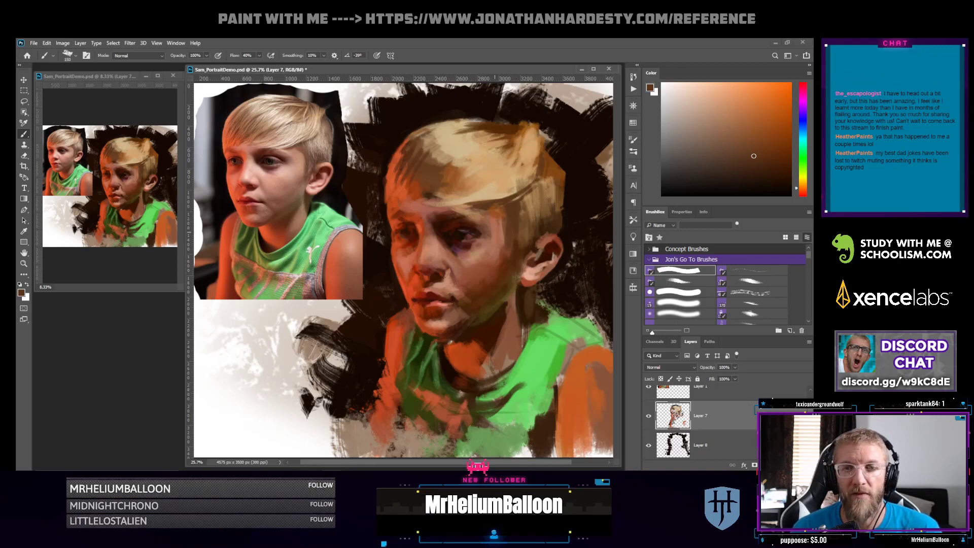
left_click(487, 224, "alt")
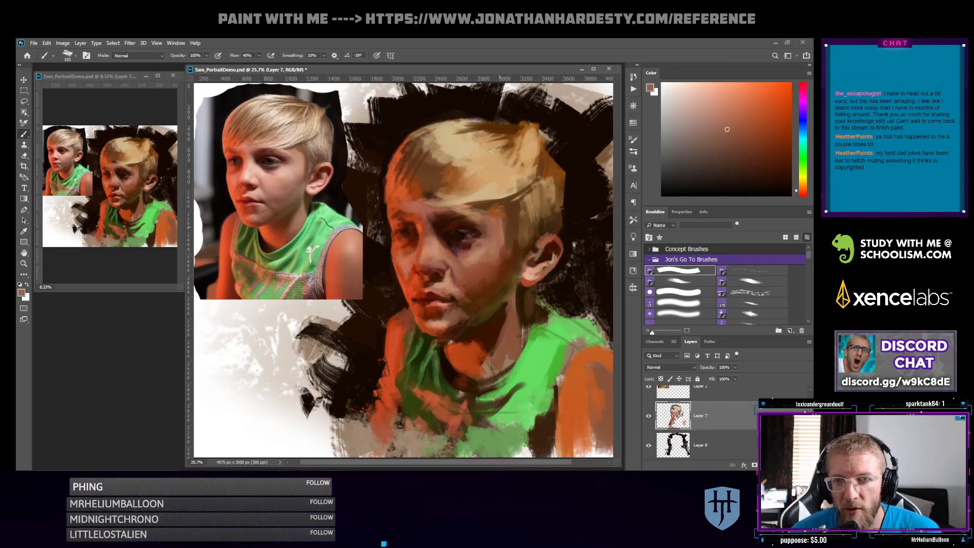
left_click(512, 234, "alt")
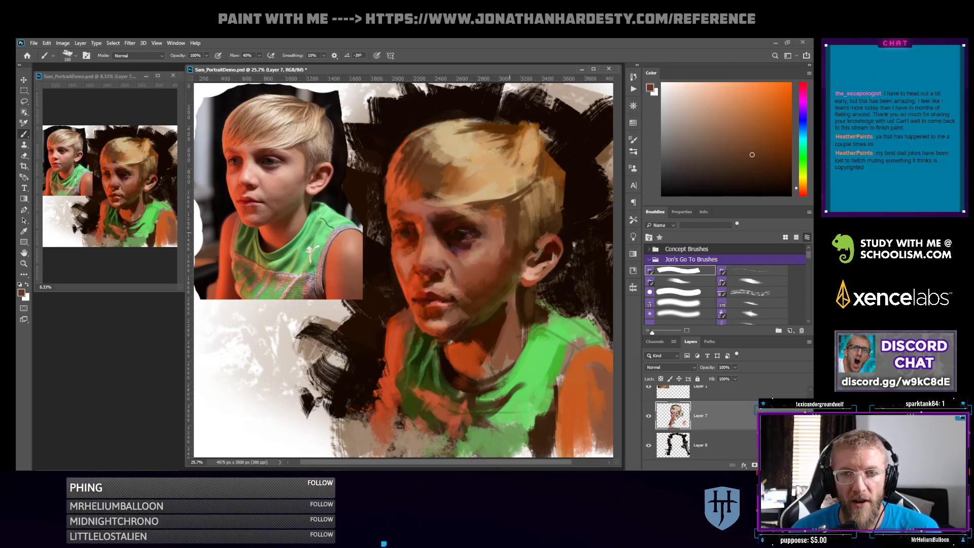
left_click_drag(504, 228, 502, 239)
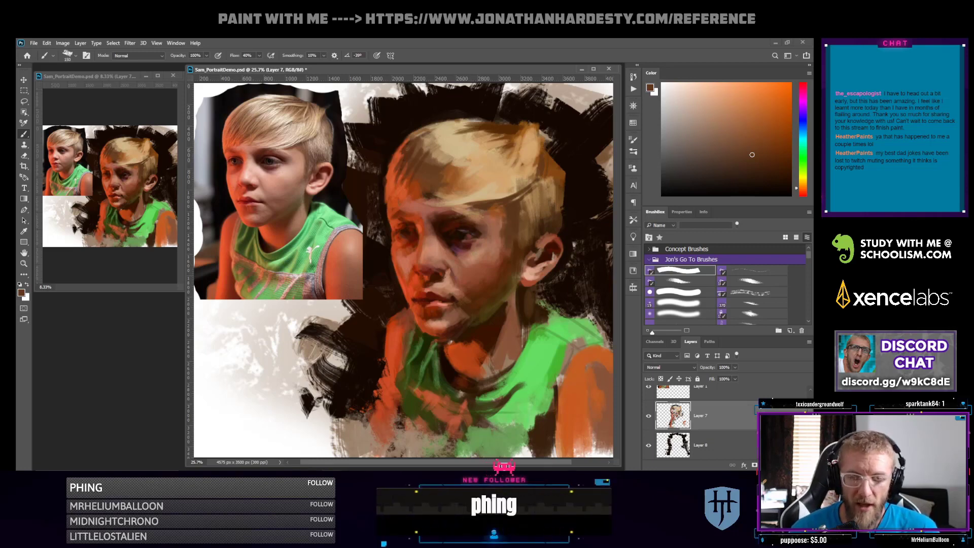
Lasso around the painted boy's ear and lift it onto its own layer
key("l")
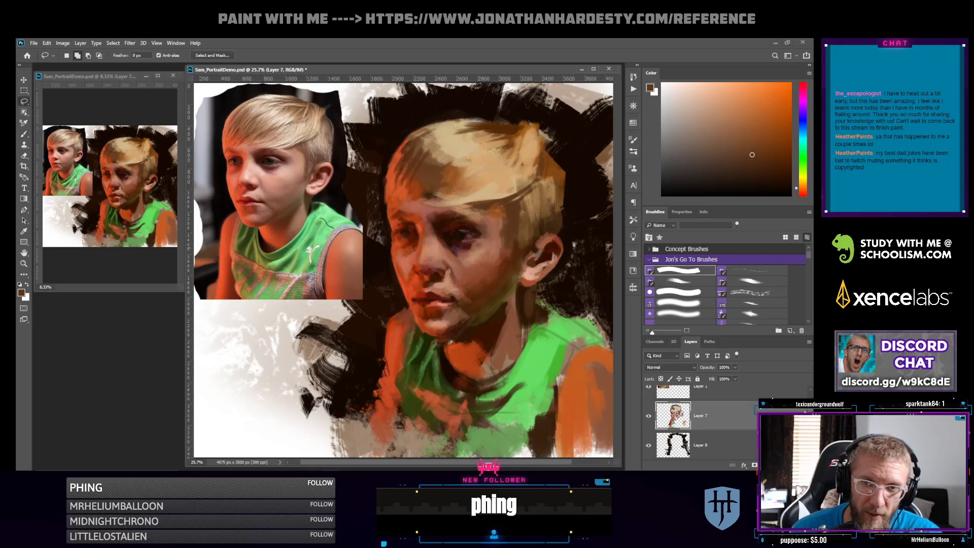
mouse_move(554, 229)
left_mouse_down()
mouse_move(514, 278)
mouse_move(524, 290)
mouse_move(572, 272)
mouse_move(558, 224)
left_mouse_up()
key("ctrl+j")
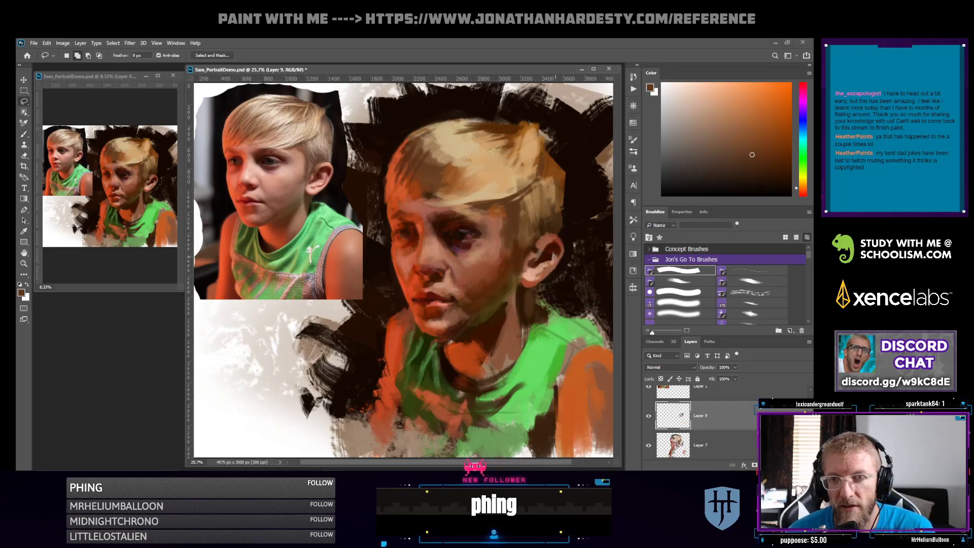
Try shifting the lifted ear up and toward the face, and undo the move
key("v")
left_click_drag(551, 258, 526, 234)
key("ctrl+z")
key("ctrl+z")
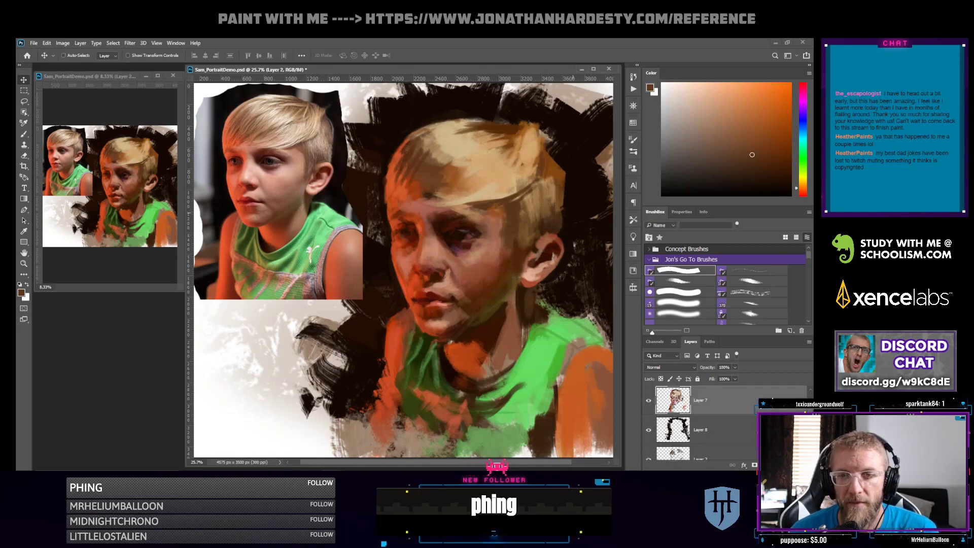
key("ctrl+d")
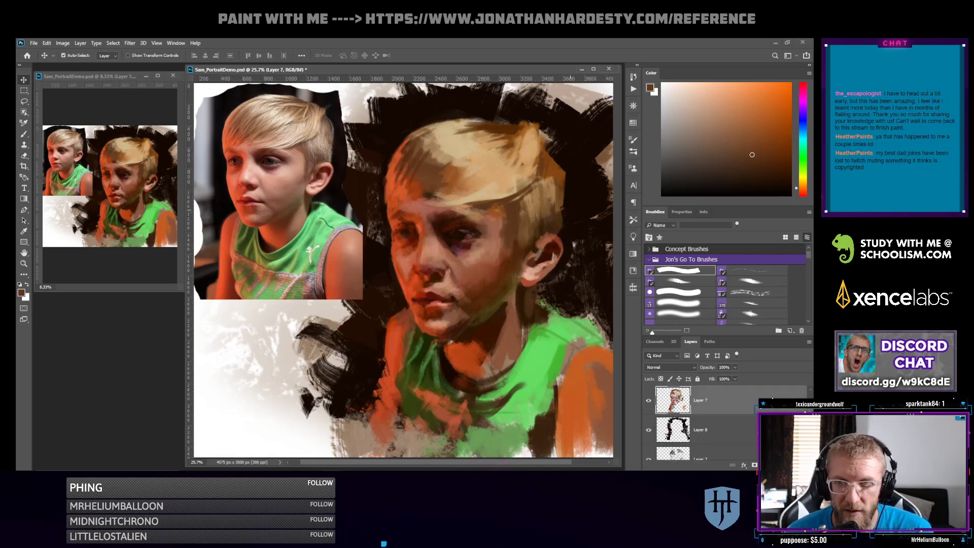
Try separating the ear from Layer 7 and merging that layer with the dark background strokes on Layer 8
key("ctrl+z")
key("ctrl+z")
key("ctrl+z")
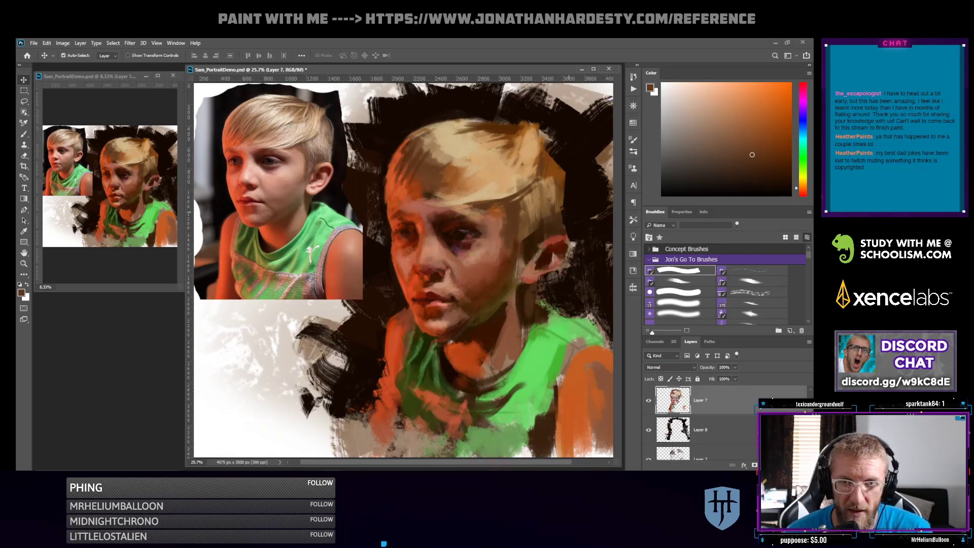
key("ctrl+shift+z")
key("ctrl+shift+z")
key("ctrl+shift+z")
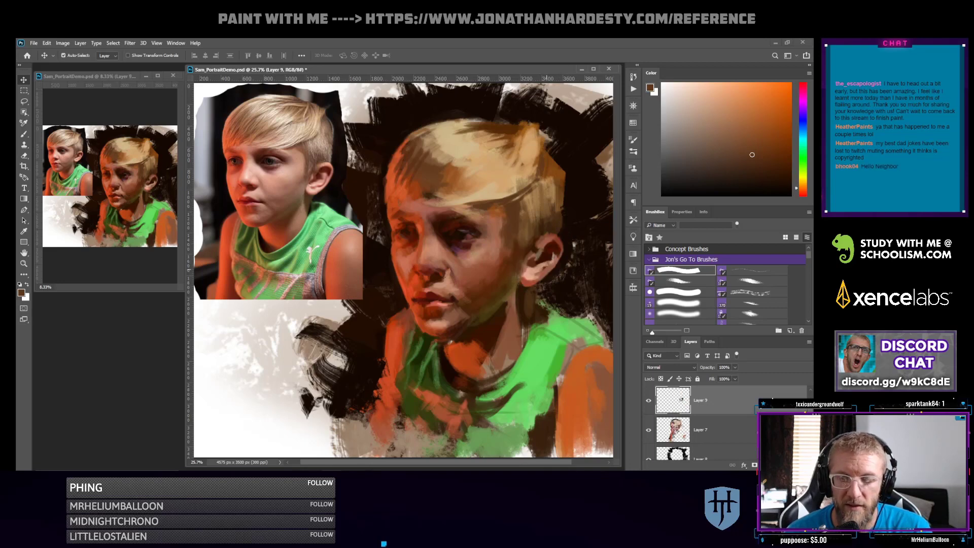
key("Delete")
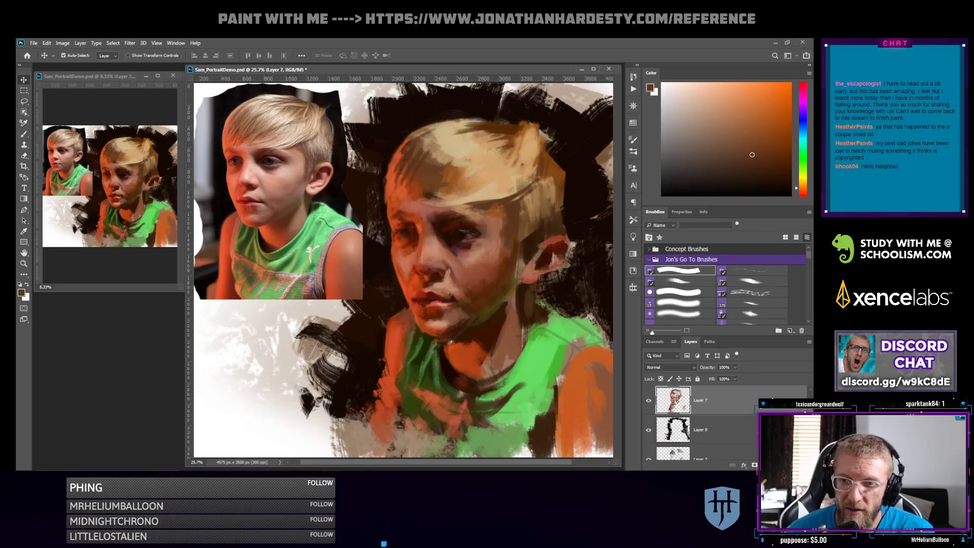
left_click(725, 429, "shift")
key("ctrl+e")
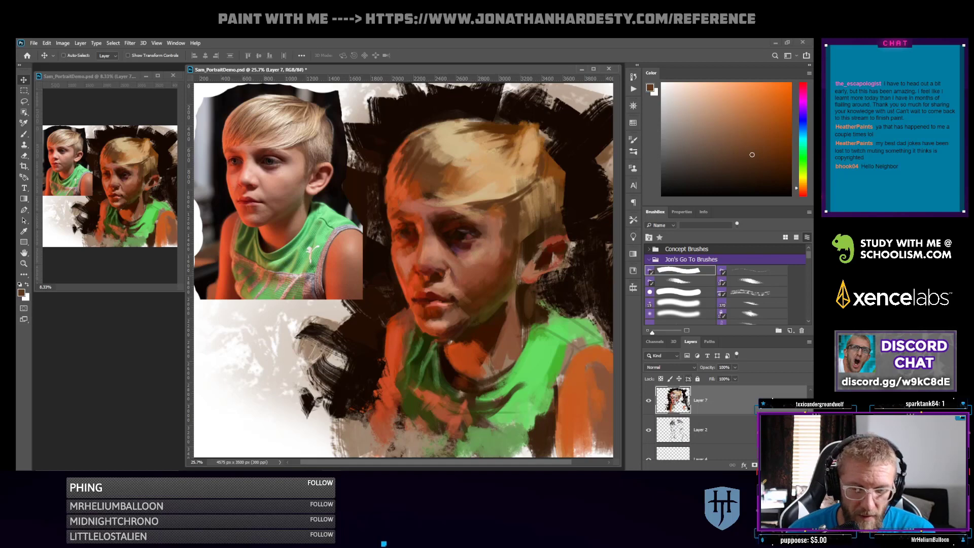
key("ctrl+z")
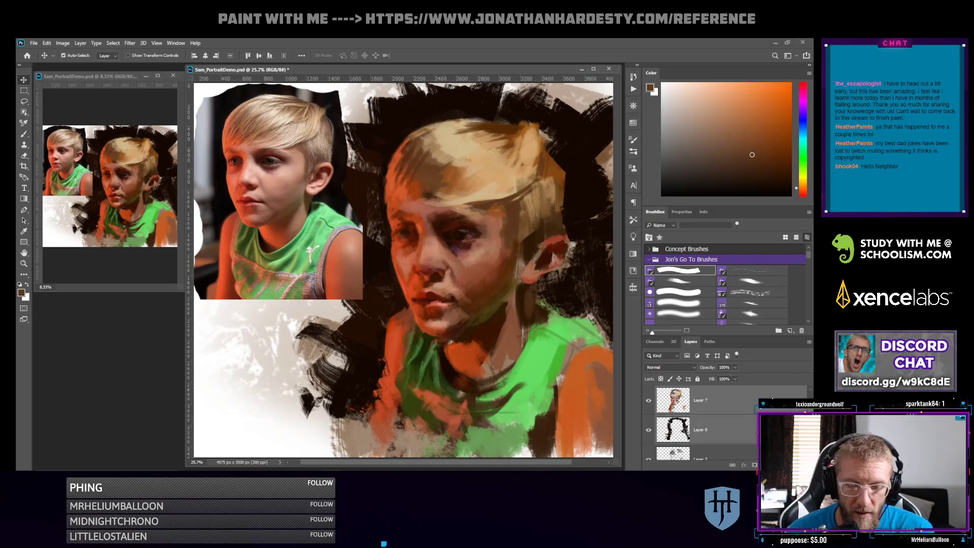
Restore the ear selection, merge Layer 7 with Layer 8, and cut and paste the ear onto a separate layer
key("ctrl+z")
key("ctrl+z")
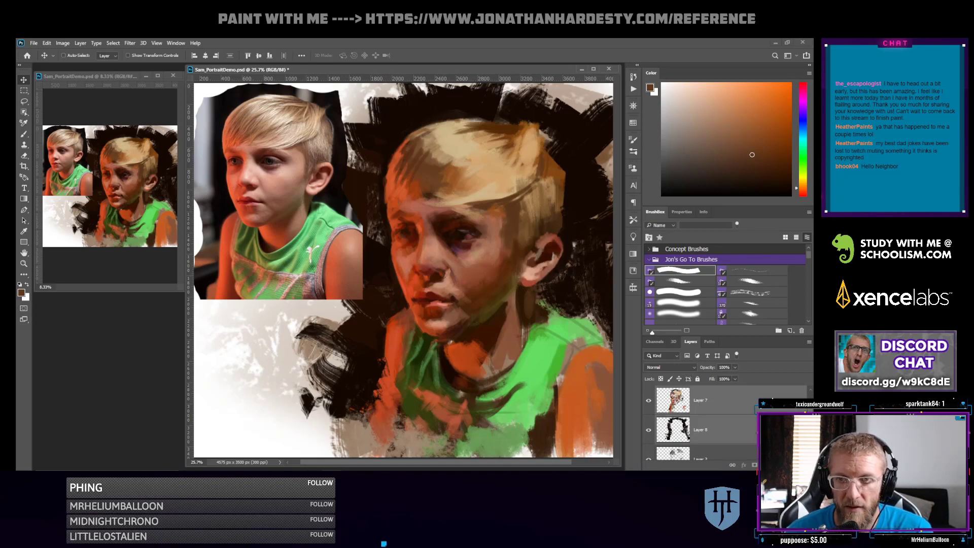
key("ctrl+z")
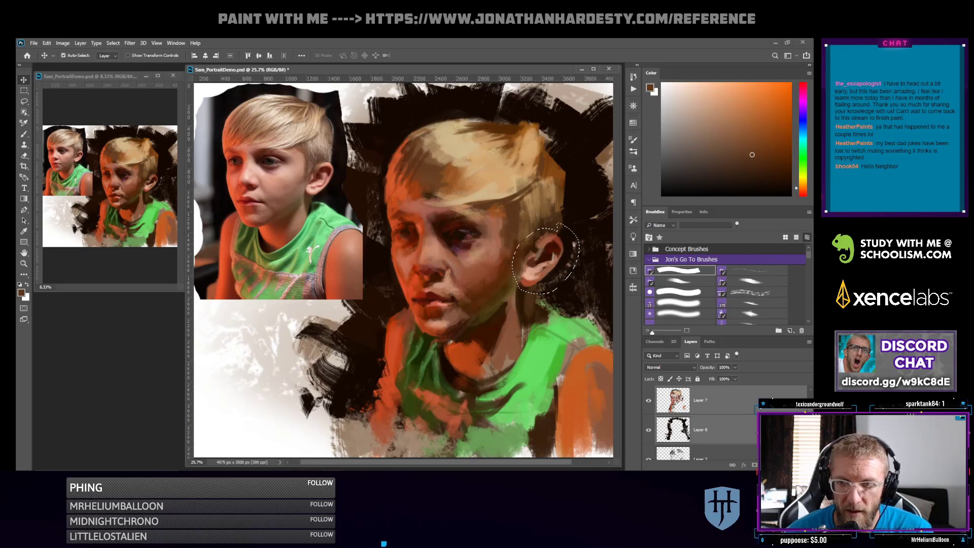
key("ctrl+z")
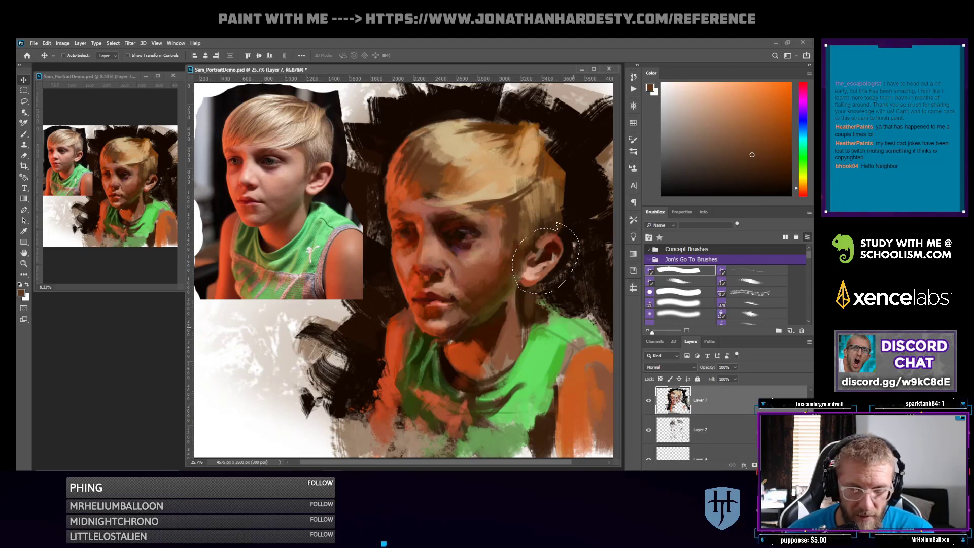
key("ctrl+z")
key("ctrl+v")
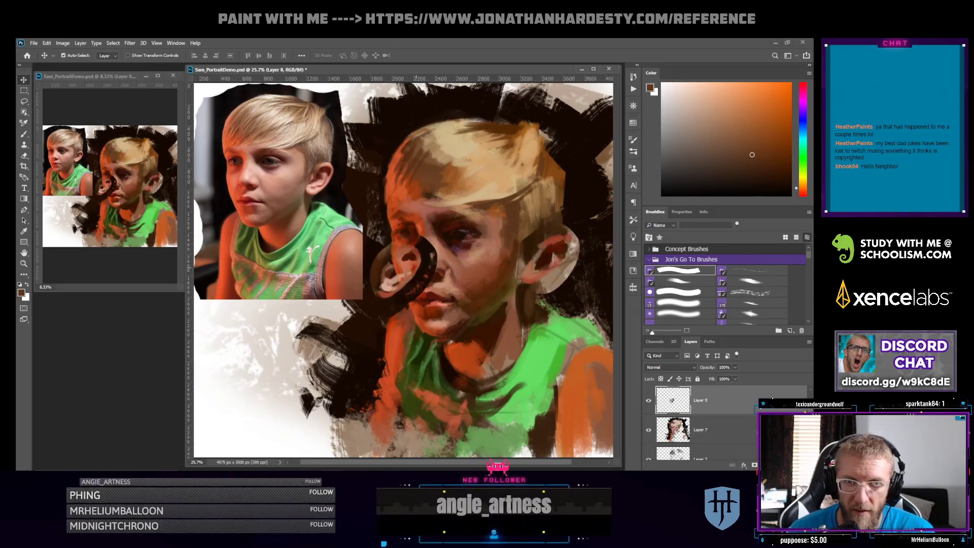
Move the pasted ear from the face back to the side of the head, slightly closer to the cheek
left_click_drag(417, 267, 533, 264)
key("ctrl+z")
mouse_move(403, 275)
left_mouse_down()
mouse_move(433, 255)
mouse_move(540, 275)
mouse_move(541, 245)
mouse_move(552, 242)
left_mouse_up()
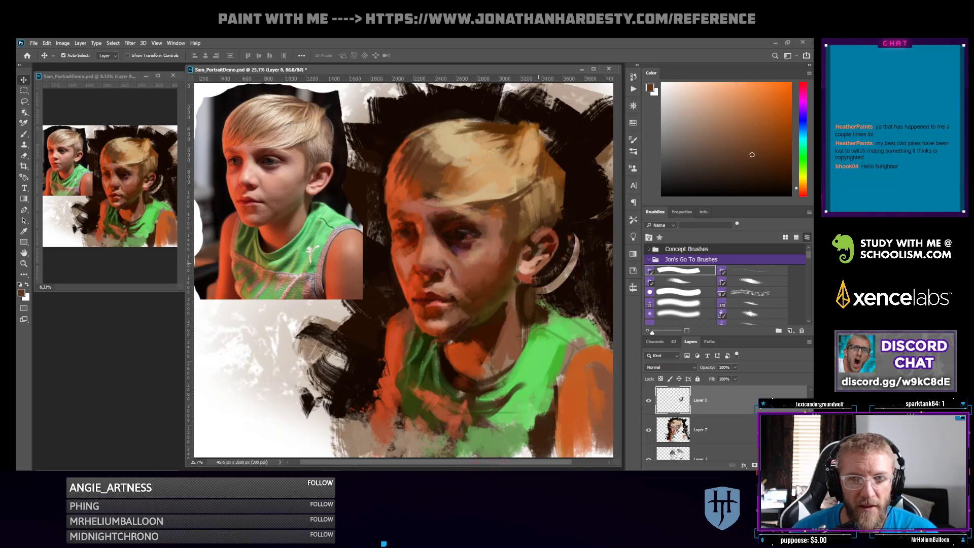
left_click_drag(543, 245, 540, 254)
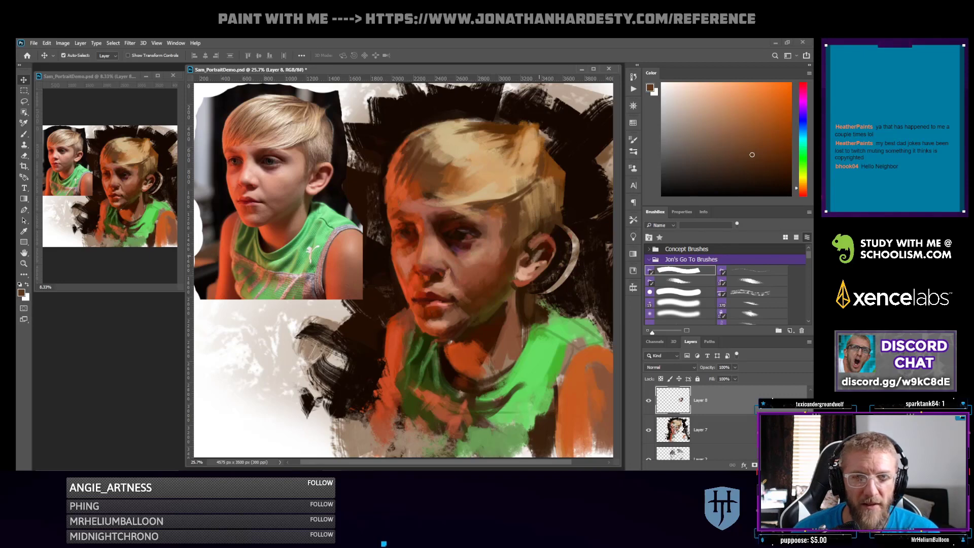
Try a slightly higher placement for the ear and undo the latest position changes
left_click_drag(540, 260, 545, 242)
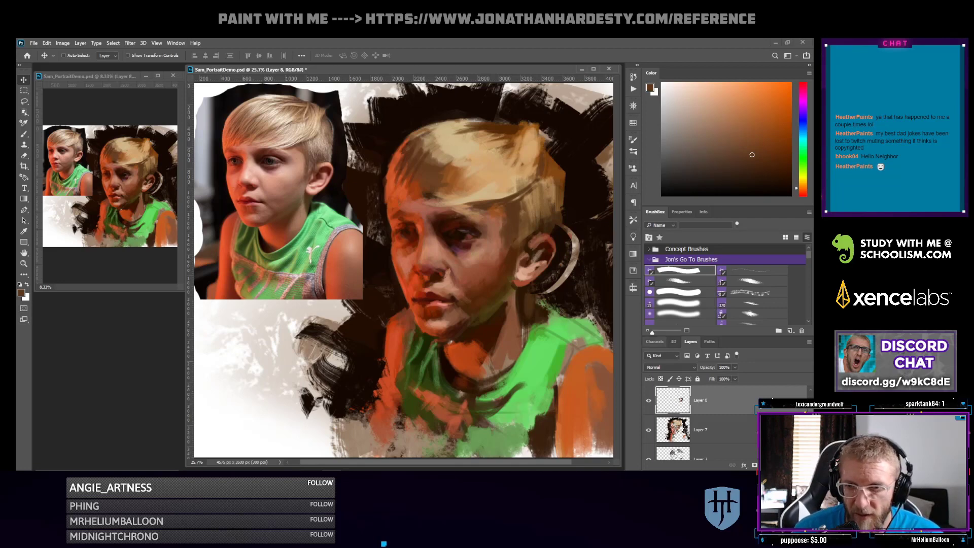
left_click_drag(544, 240, 546, 233)
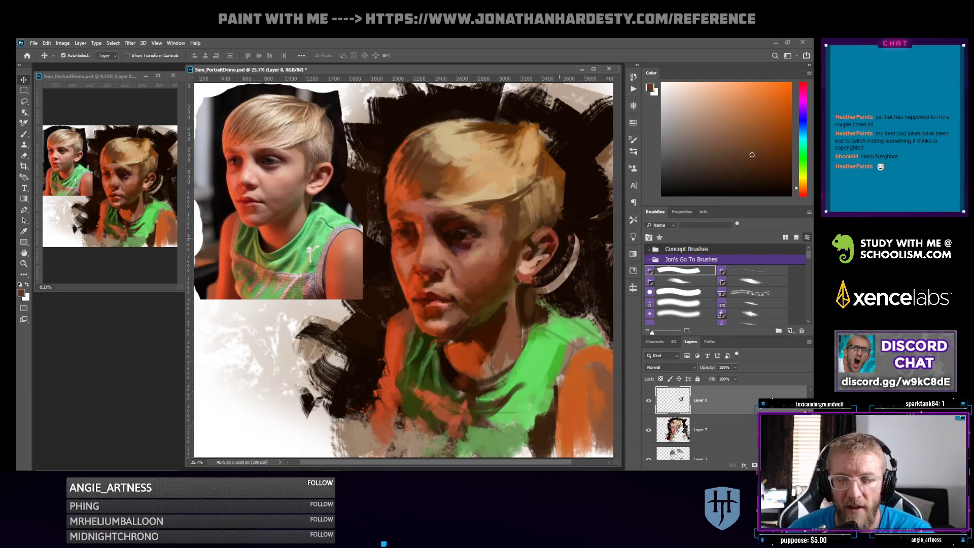
key("ctrl+z")
key("ctrl+z")
key("ctrl+z")
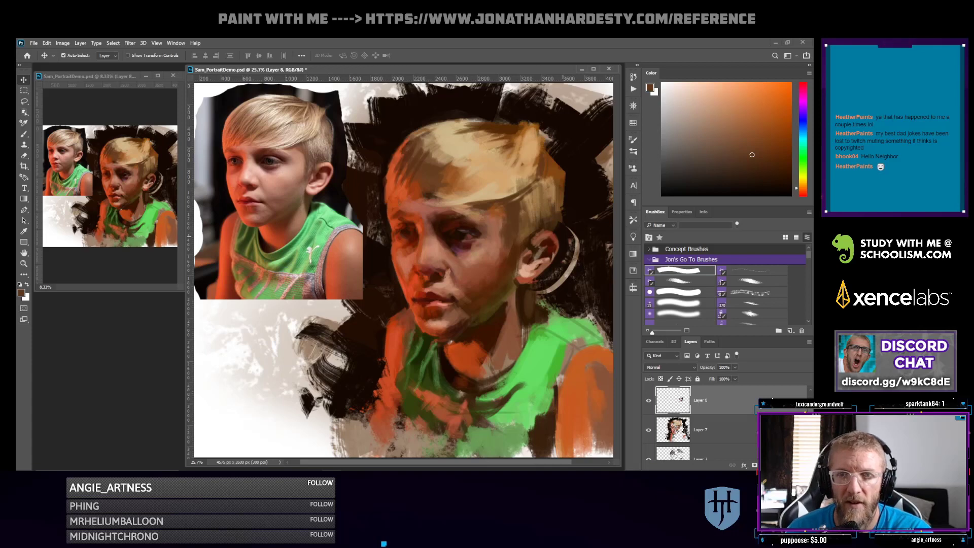
Undo the latest ear position changes and merge the ear layer down into Layer 7
key("ctrl+z")
key("ctrl+z")
key("ctrl+z")
key("ctrl+z")
key("ctrl+z")
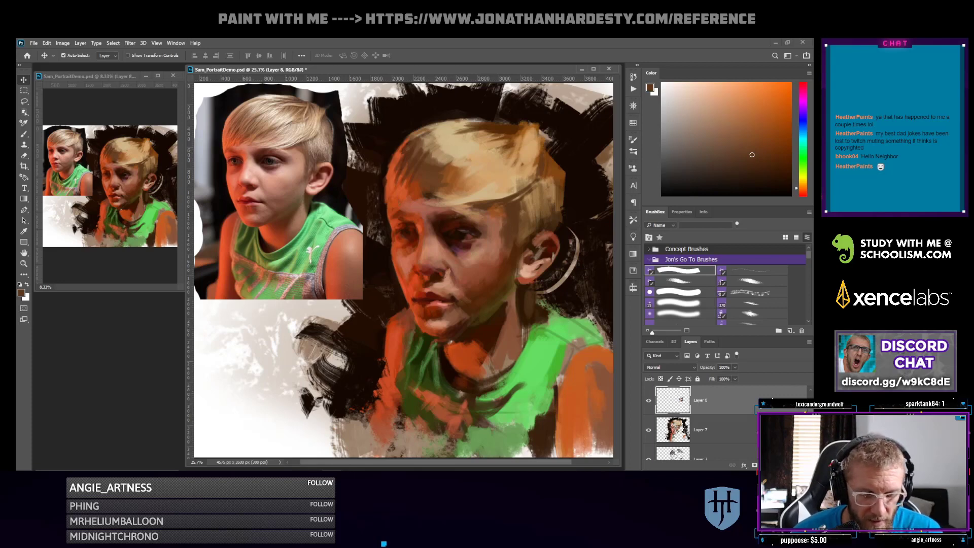
key("ctrl+e")
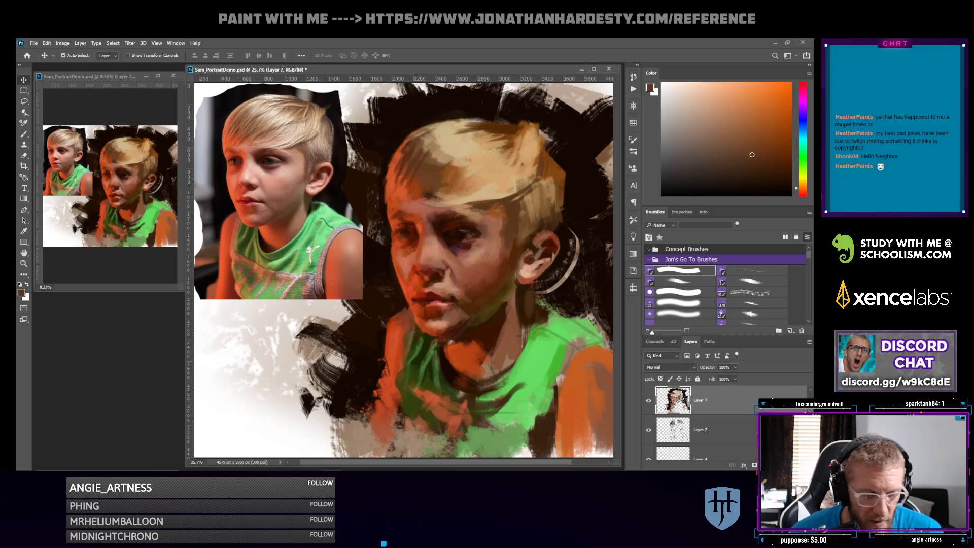
Paint over the leftover outline behind the ear with the dark brown sampled from the nearby background
key("b")
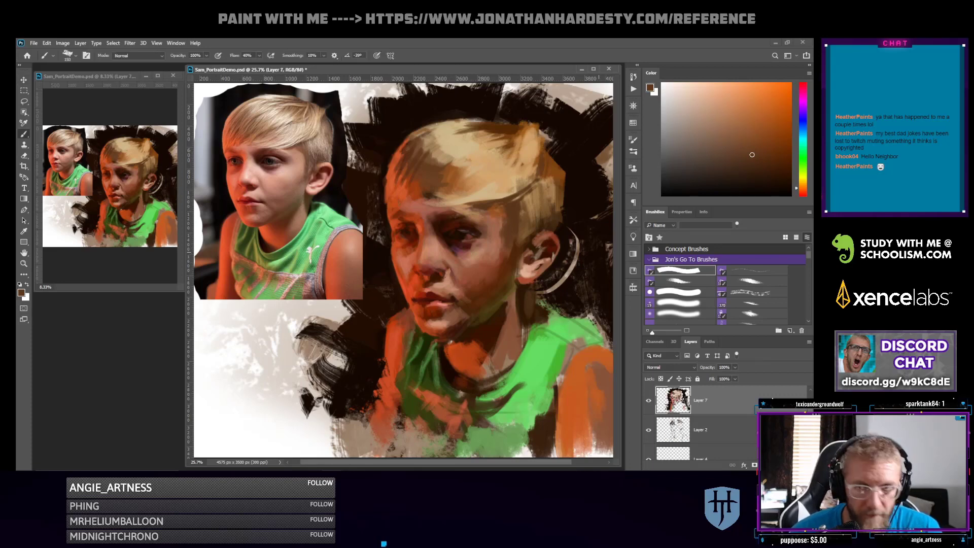
left_click(592, 255, "alt")
mouse_move(573, 232)
left_mouse_down()
mouse_move(577, 264)
mouse_move(540, 293)
left_mouse_up()
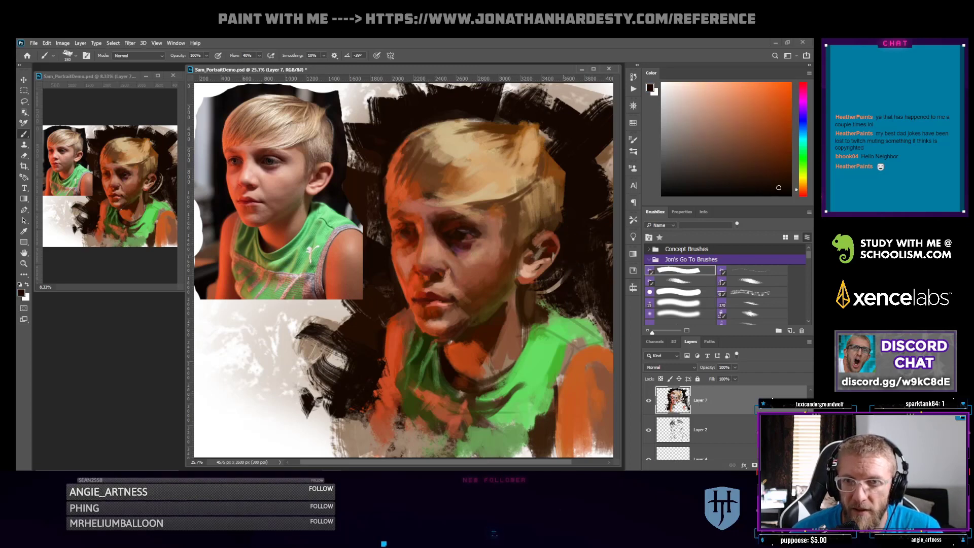
Extend the light green of the shirt from the shoulder along the neckline, using the shirt's own sampled color
left_click(550, 324, "alt")
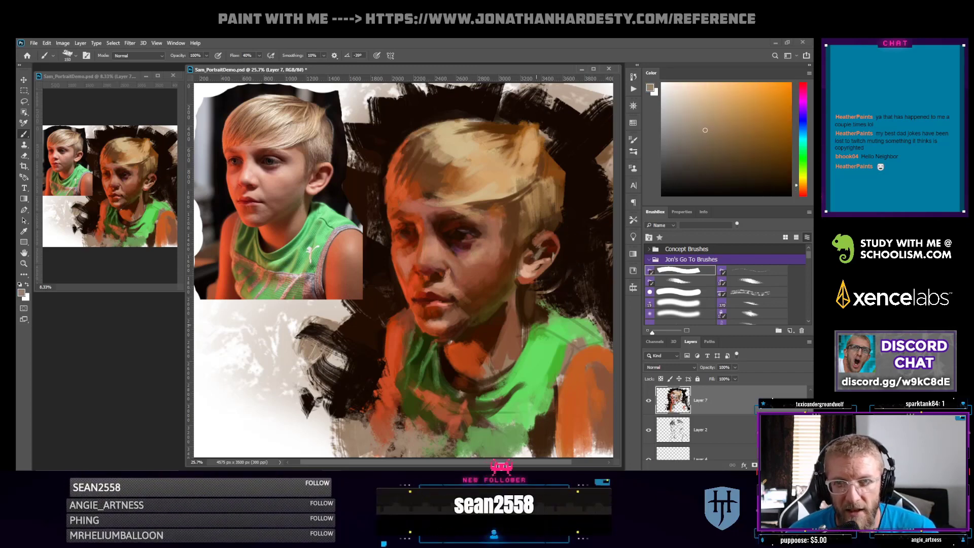
left_click(542, 350, "alt")
mouse_move(538, 325)
left_mouse_down()
mouse_move(519, 358)
mouse_move(479, 378)
left_mouse_up()
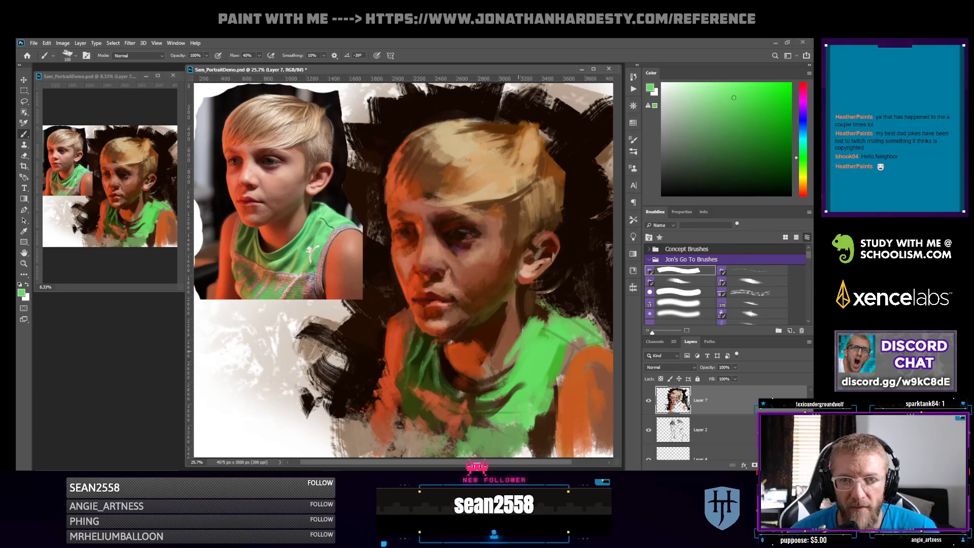
left_click_drag(509, 366, 484, 382)
Paint dark green and near-black shadows along the shirt's collar and in the folds below the chin
left_click(761, 162)
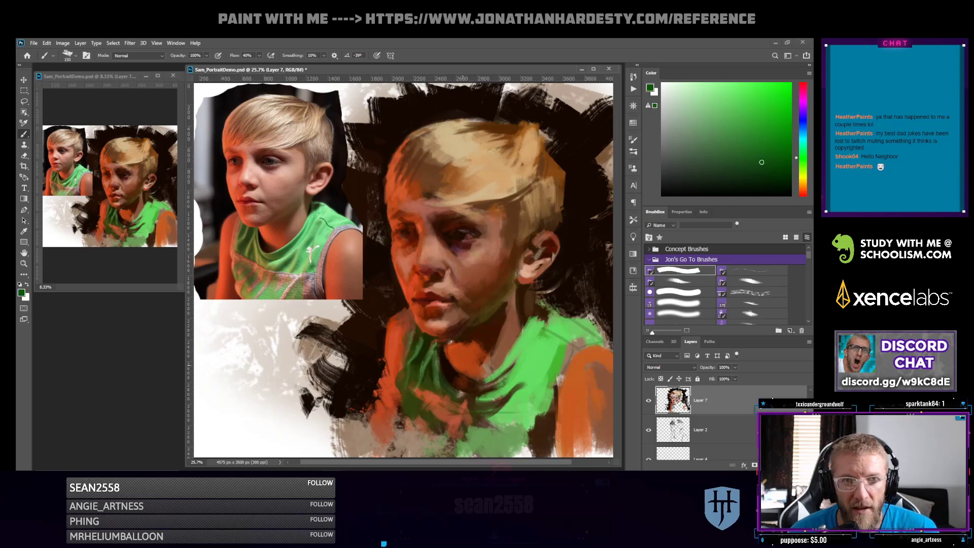
mouse_move(439, 348)
left_mouse_down()
mouse_move(452, 386)
mouse_move(489, 397)
left_mouse_up()
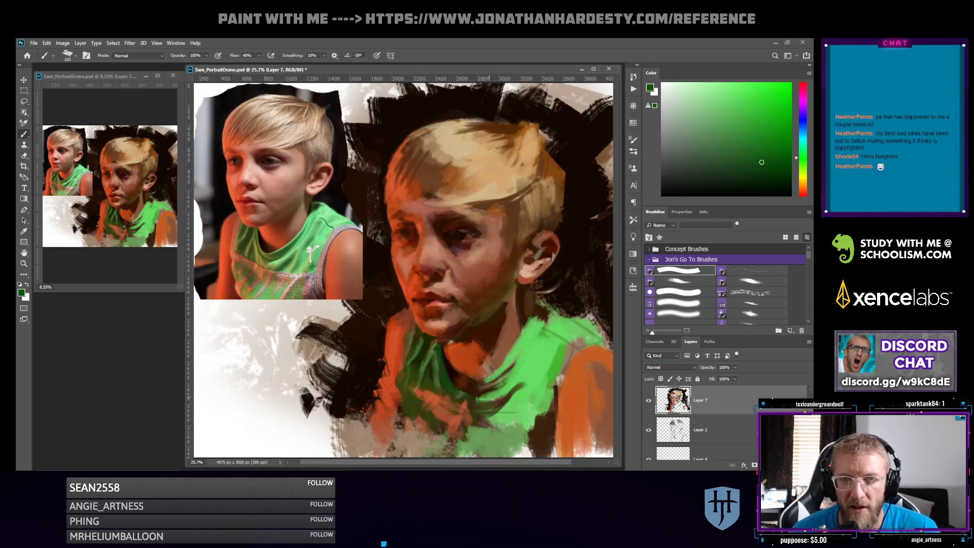
left_click(452, 365, "alt")
left_click_drag(445, 354, 467, 379)
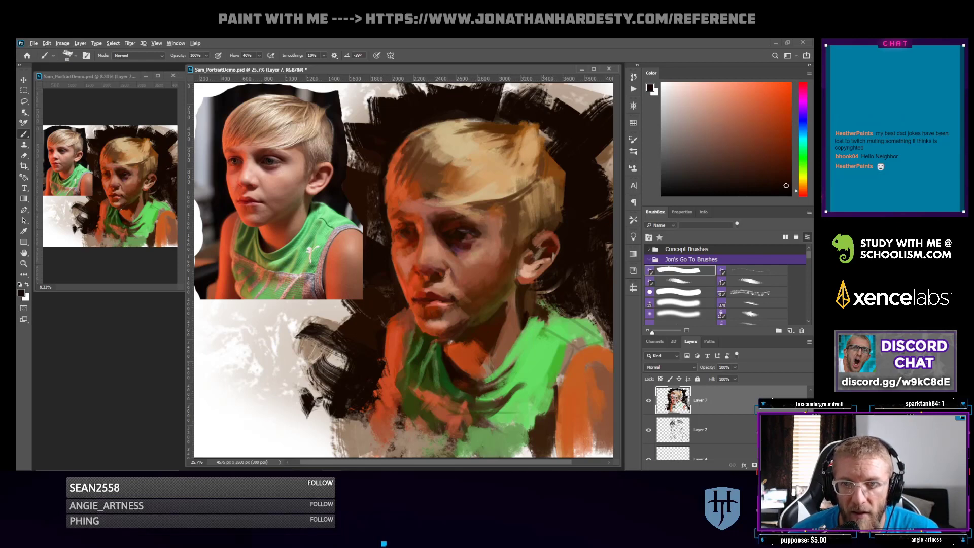
left_click(440, 373, "alt")
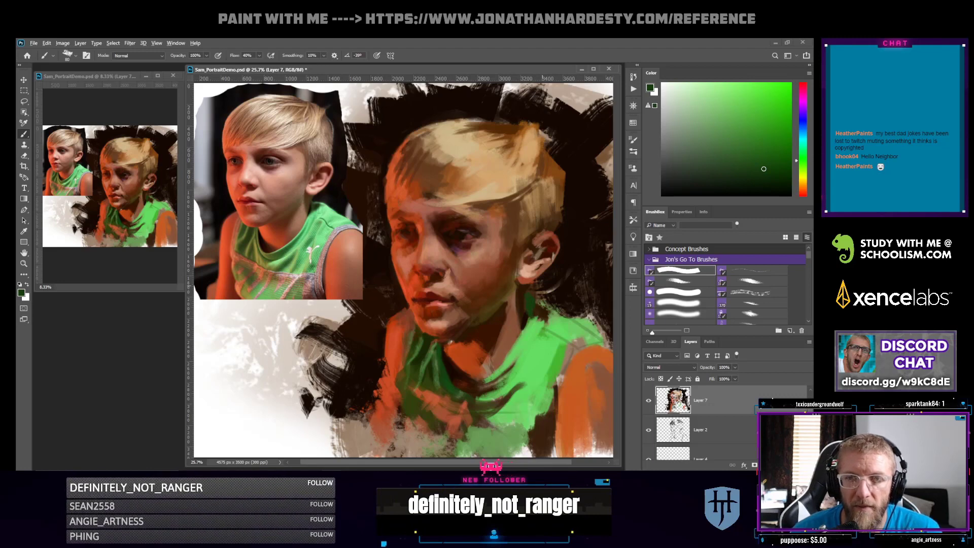
Trim the back contour of the hair with a larger brush in the dark background color
left_click(534, 287, "alt")
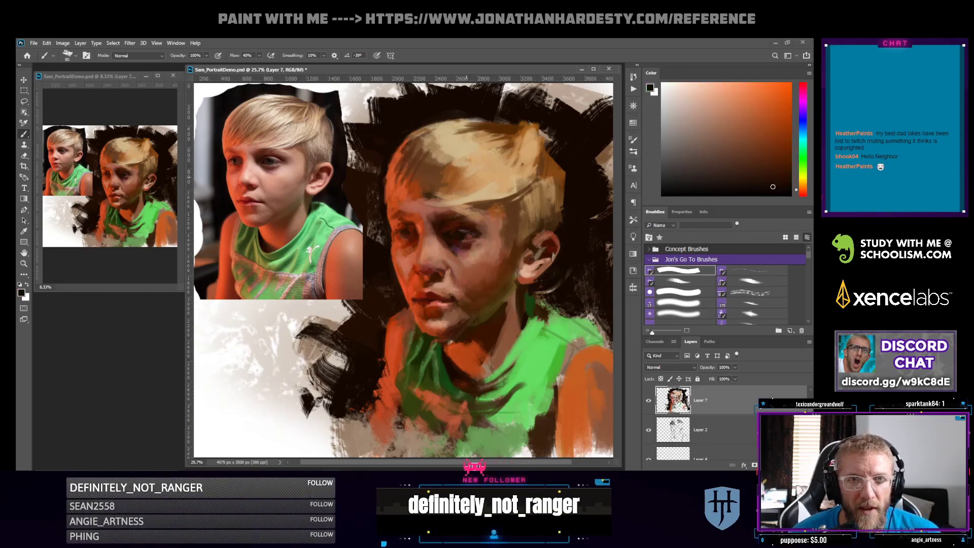
left_click(579, 215, "alt")
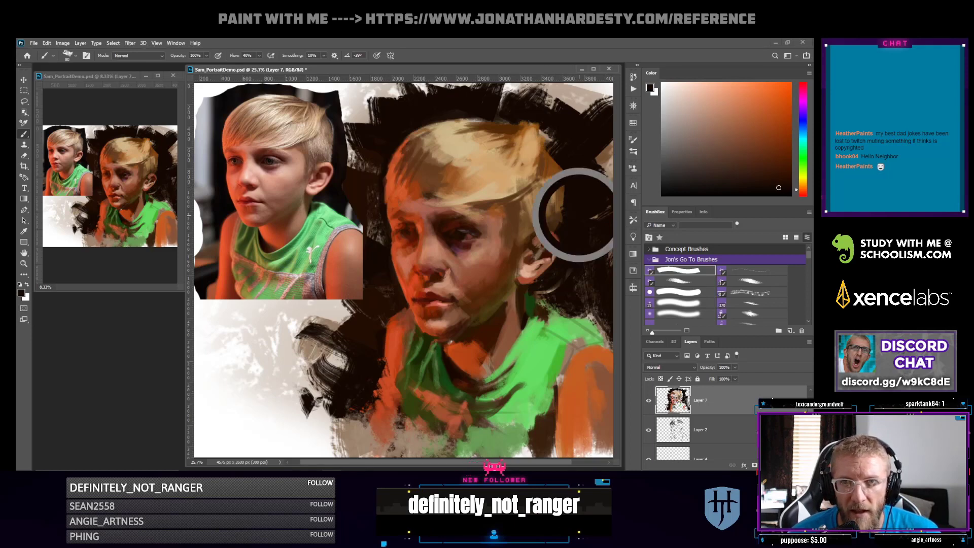
key("bracketright")
key("bracketright")
key("bracketright")
key("bracketright")
key("bracketright")
left_click_drag(571, 178, 570, 215)
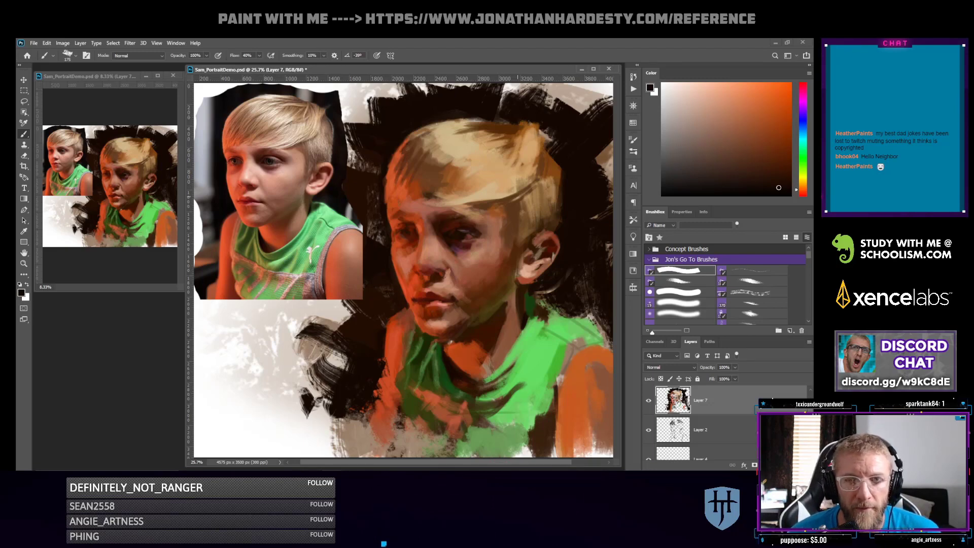
Shade the front and crown of the hair with sampled browns at 20% brush opacity
left_click(491, 249, "alt")
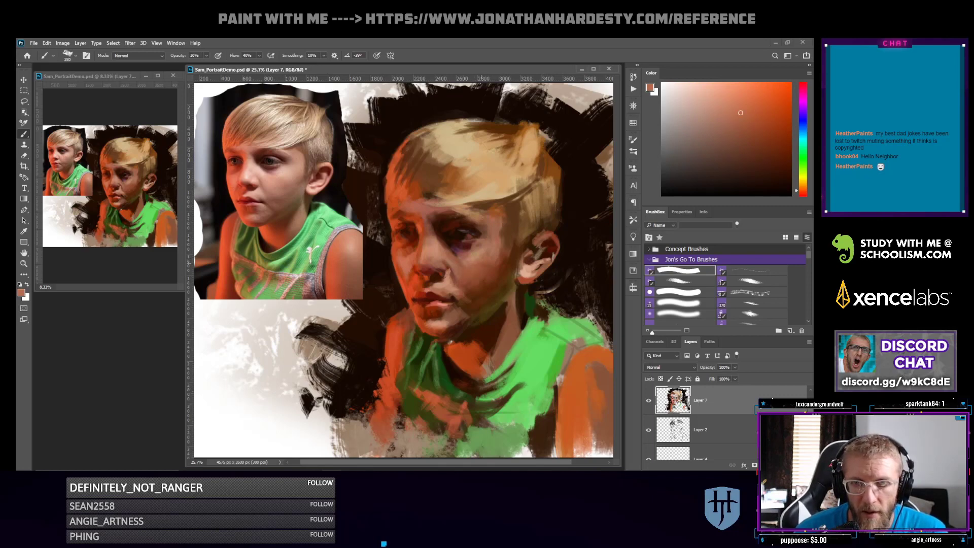
left_click(775, 153)
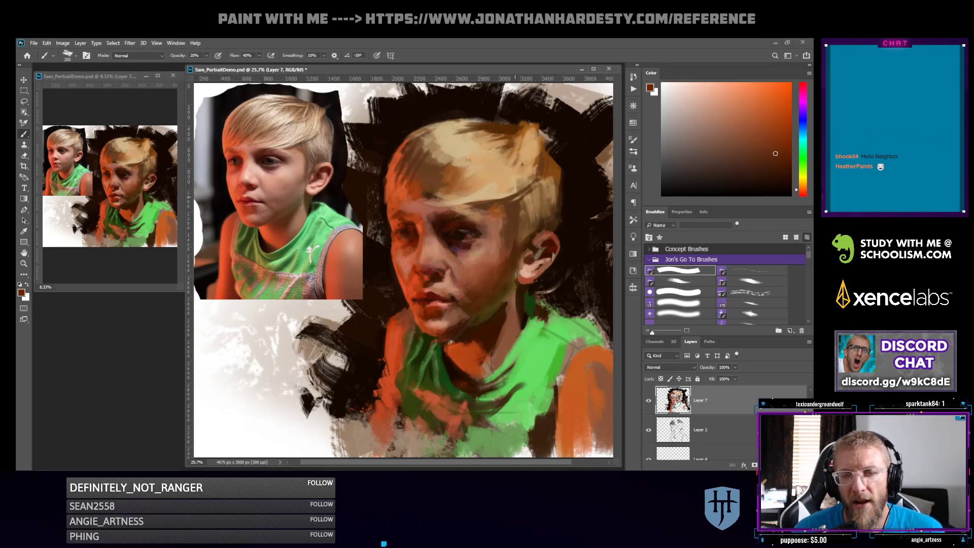
left_click(427, 164, "alt")
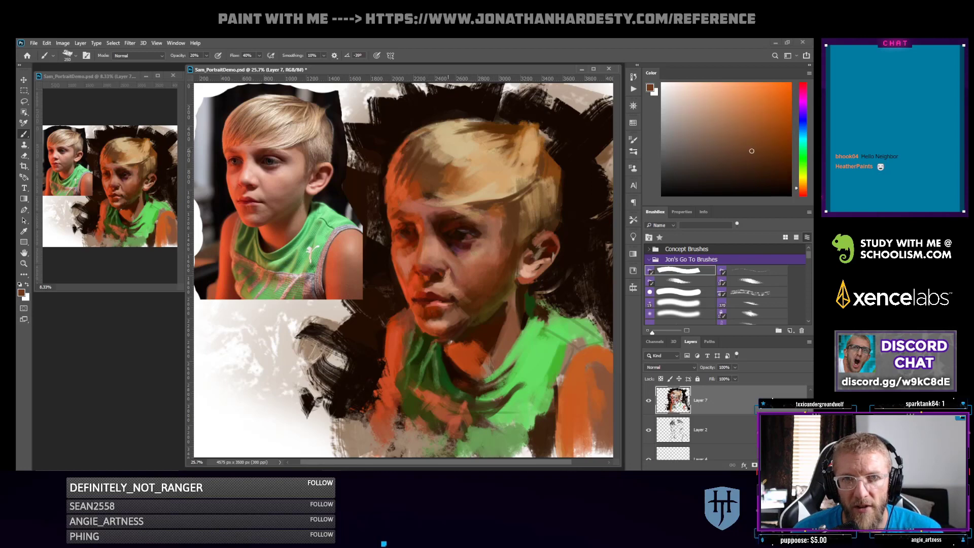
mouse_move(446, 145)
left_mouse_down()
mouse_move(437, 152)
mouse_move(466, 158)
mouse_move(465, 175)
left_mouse_up()
left_click(454, 176, "alt")
left_click(417, 152, "alt")
mouse_move(427, 143)
left_mouse_down()
mouse_move(453, 150)
mouse_move(459, 165)
mouse_move(440, 133)
mouse_move(406, 162)
mouse_move(423, 176)
left_mouse_up()
left_click(413, 148, "alt")
left_click(399, 173, "alt")
left_click(429, 197, "alt")
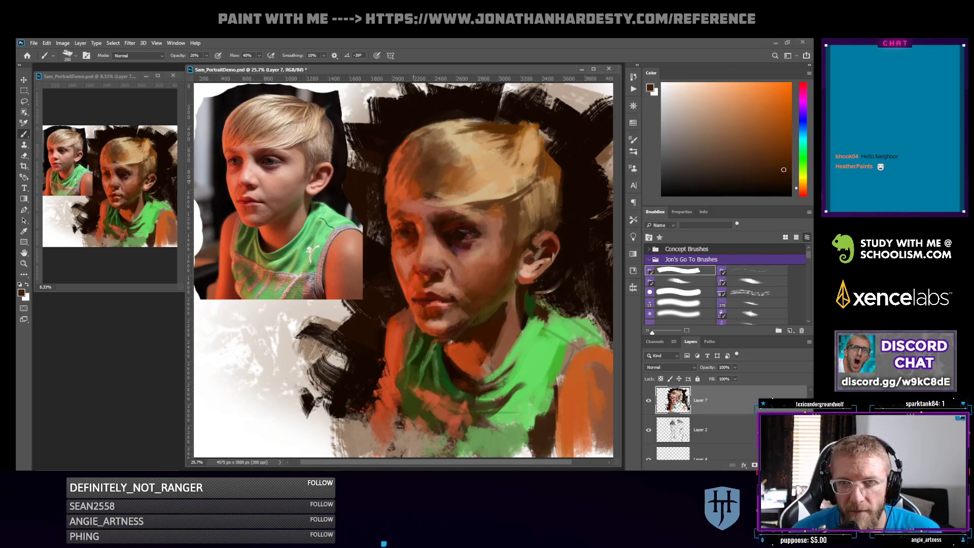
left_click_drag(424, 146, 419, 136)
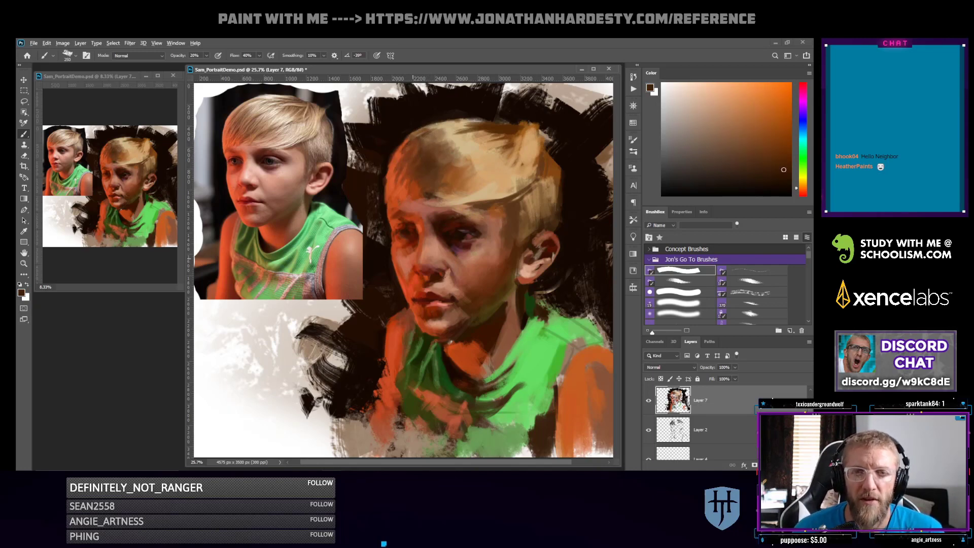
Lighten the skin beside the nose and below the shadowed eye with pale peach, and sample a dark brown near the eye
left_click(414, 254, "alt")
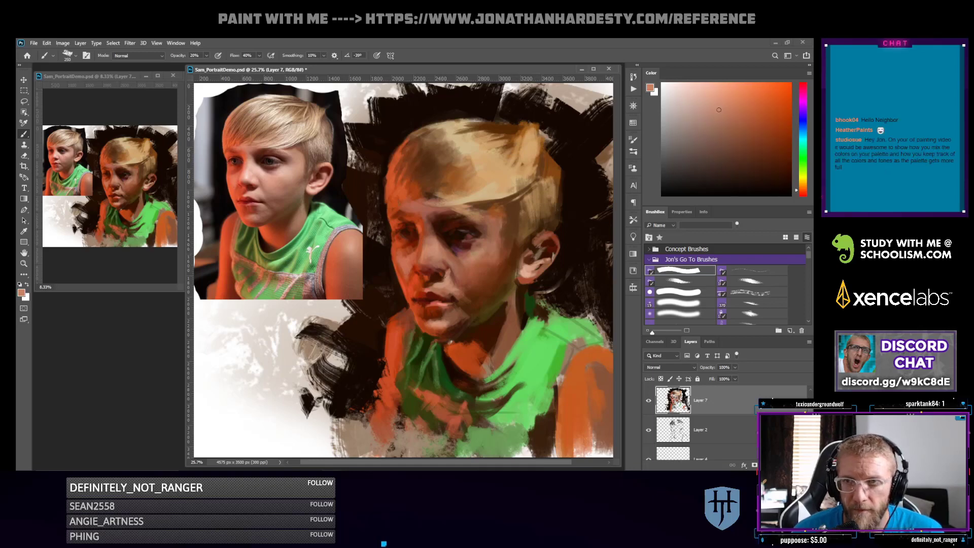
left_click(716, 96)
left_click_drag(443, 242, 457, 254)
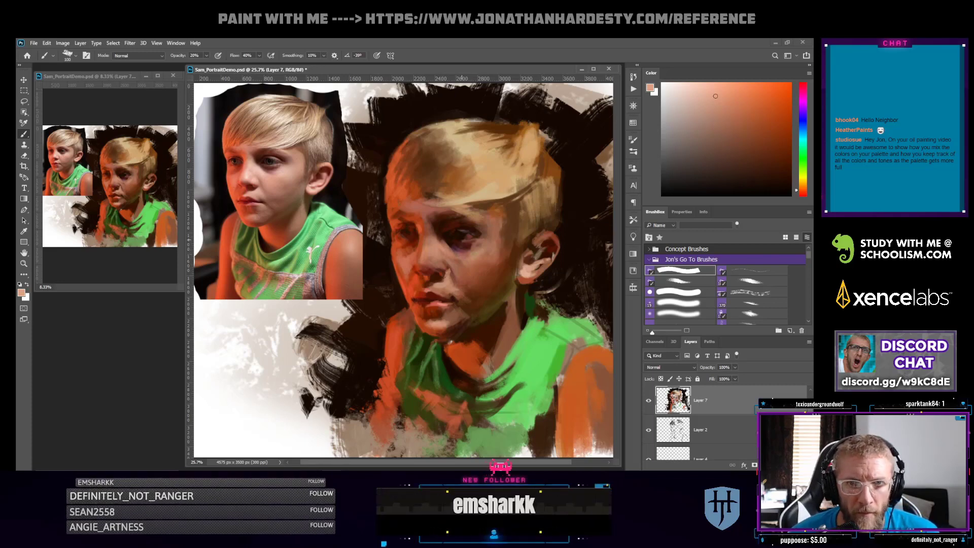
left_click(452, 239, "alt")
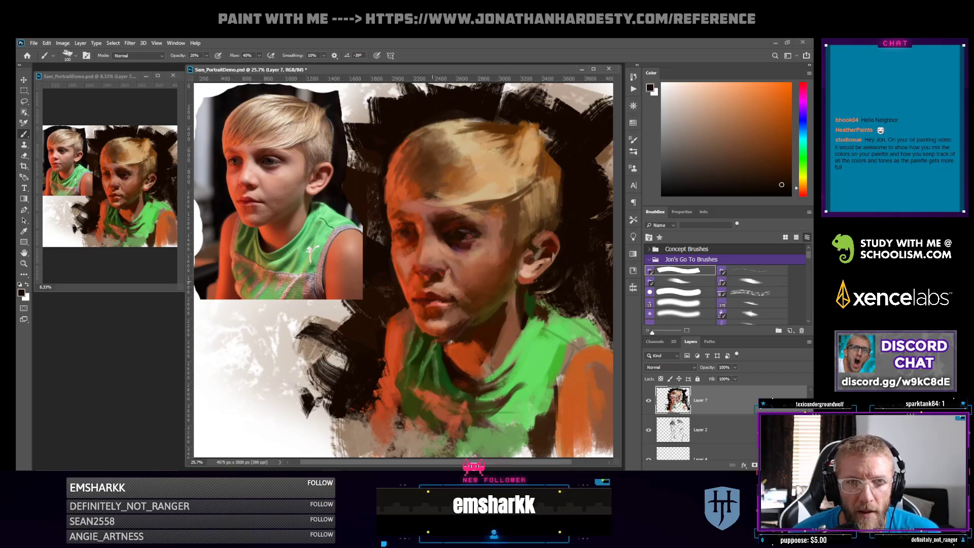
Refine the lips and the line between them with dark and medium reds sampled from the mouth
left_click(432, 301, "alt")
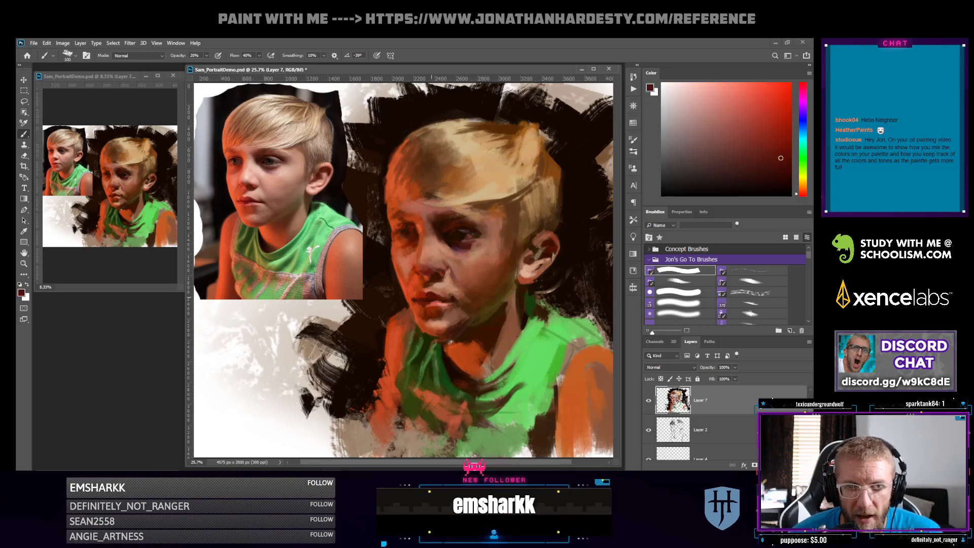
left_click(439, 300, "alt")
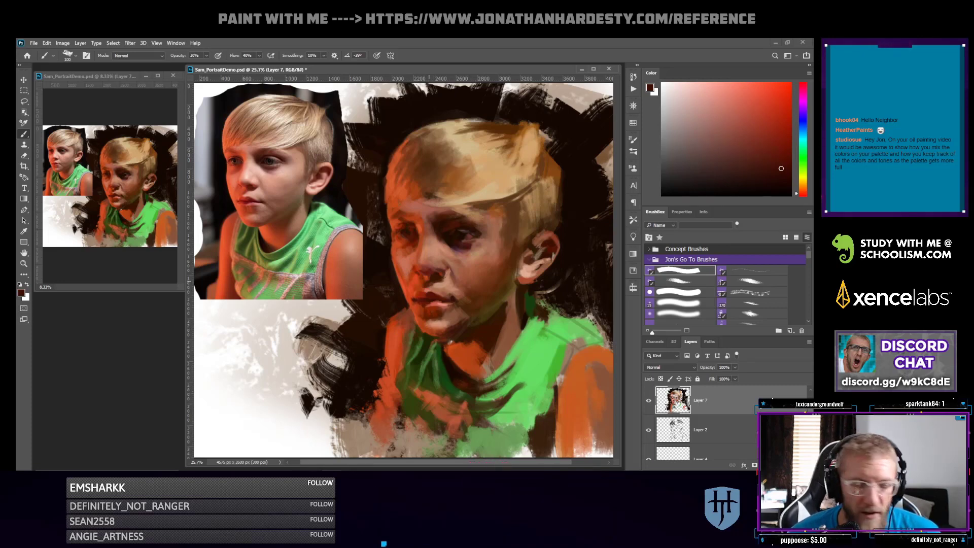
left_click(429, 300, "alt")
left_click(439, 303, "alt")
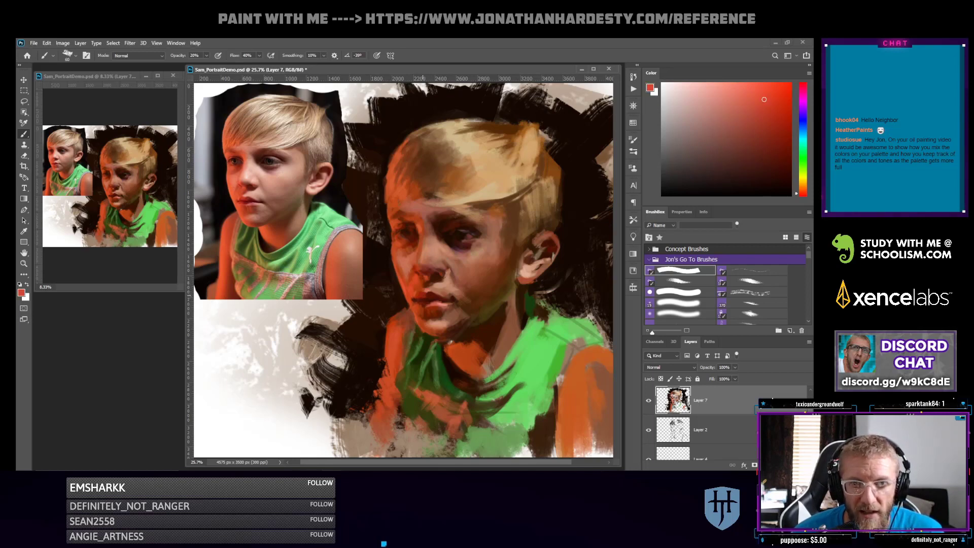
left_click(421, 302, "alt")
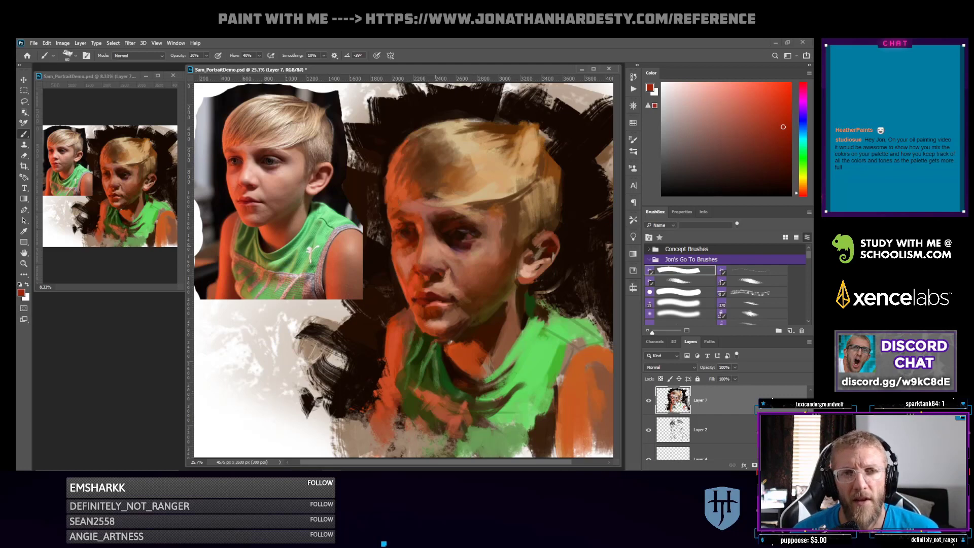
left_click(426, 305, "alt")
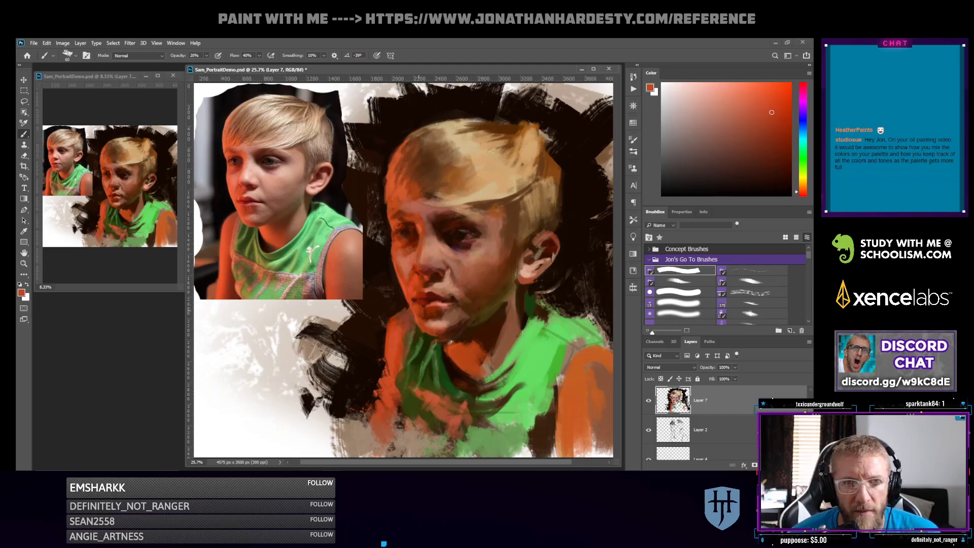
Adjust the mouth and chin area with light orange-red, deep red and sampled skin tones
left_click(412, 292, "alt")
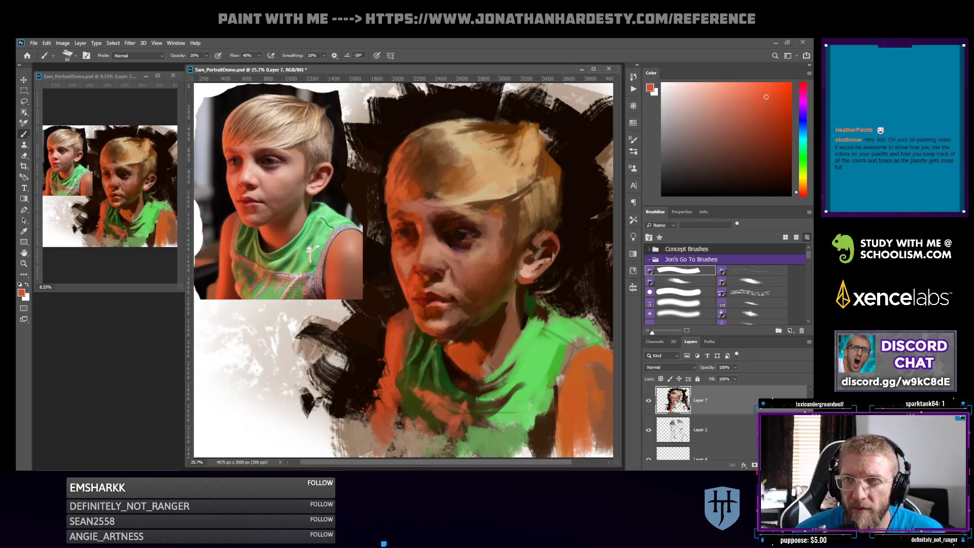
left_click(745, 90)
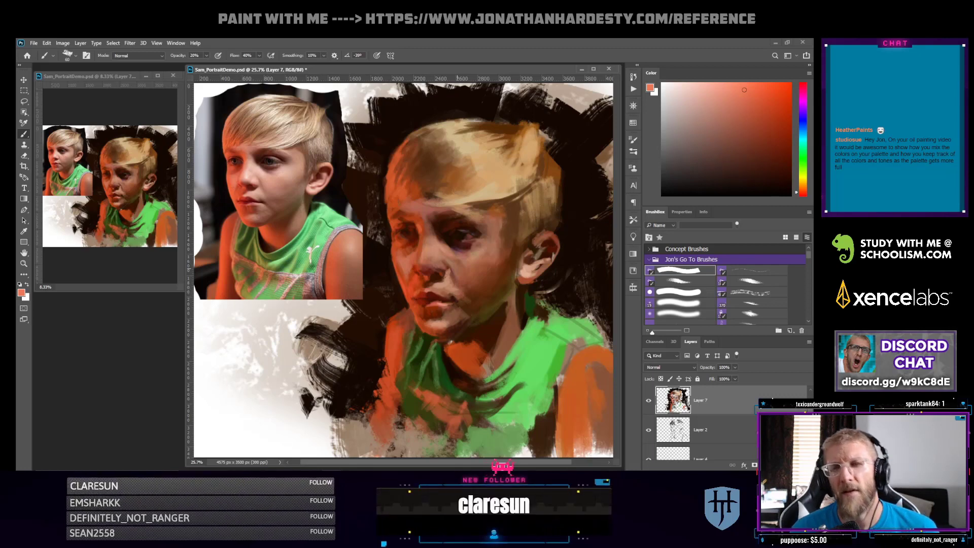
left_click(780, 126)
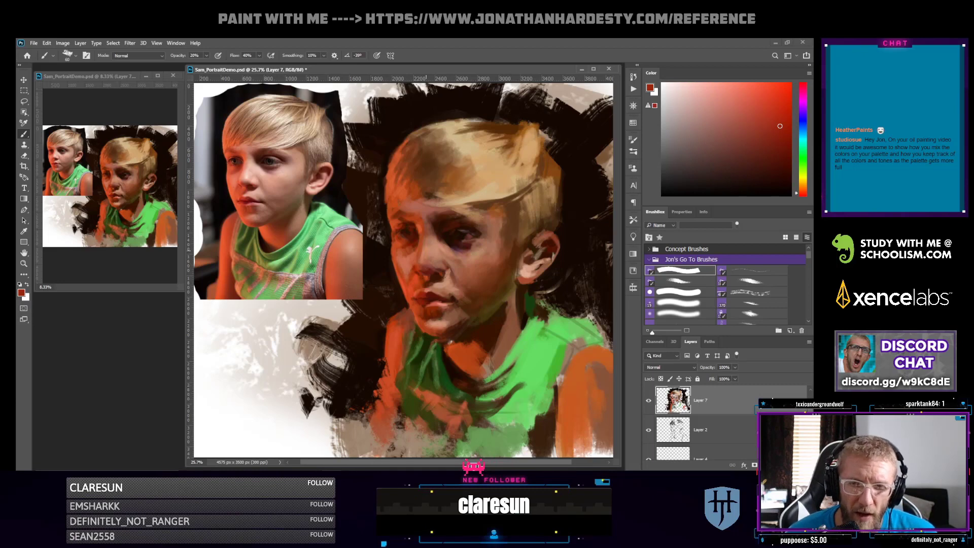
left_click(770, 98)
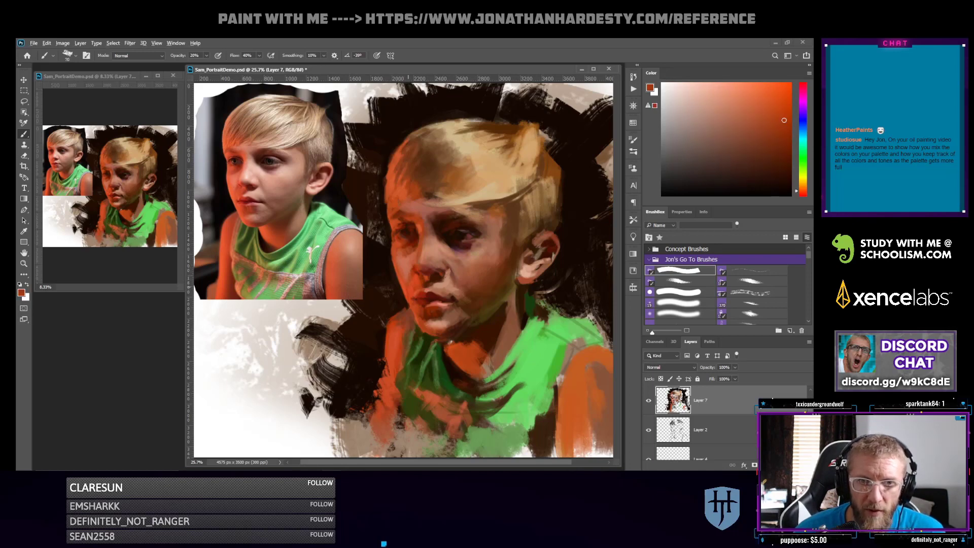
left_click(400, 278, "alt")
left_click(409, 325, "alt")
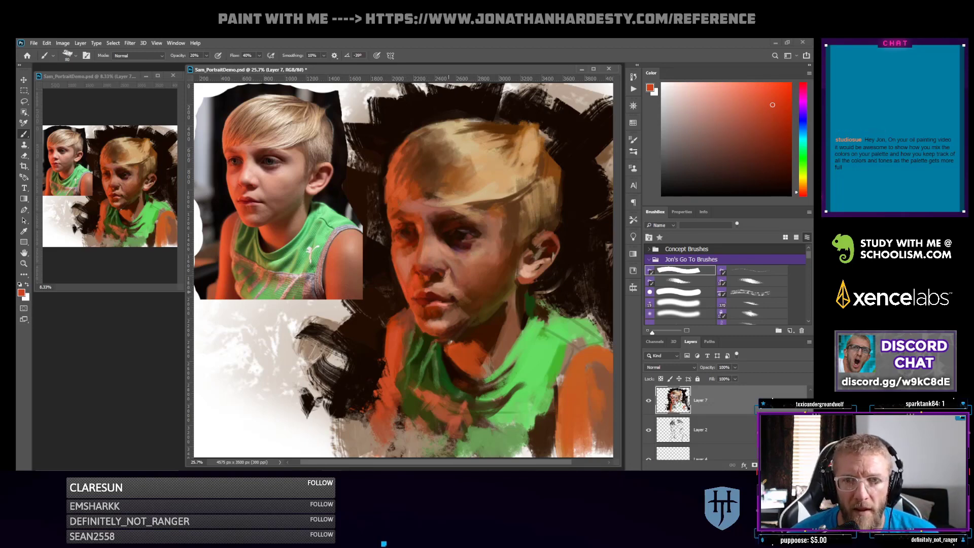
Replace the purple tint around the shadowed eye with warm dark browns and refine the eye area
left_click(455, 277, "alt")
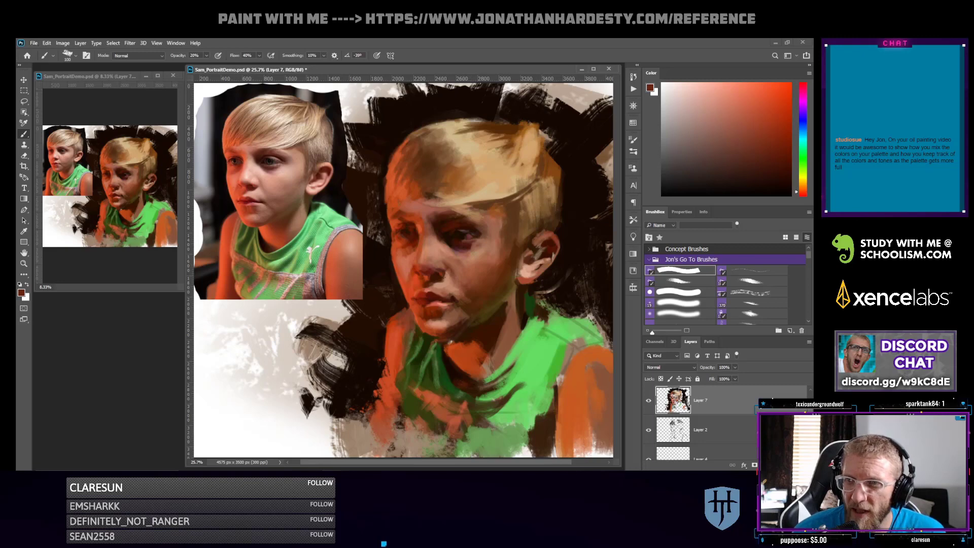
left_click_drag(803, 192, 803, 189)
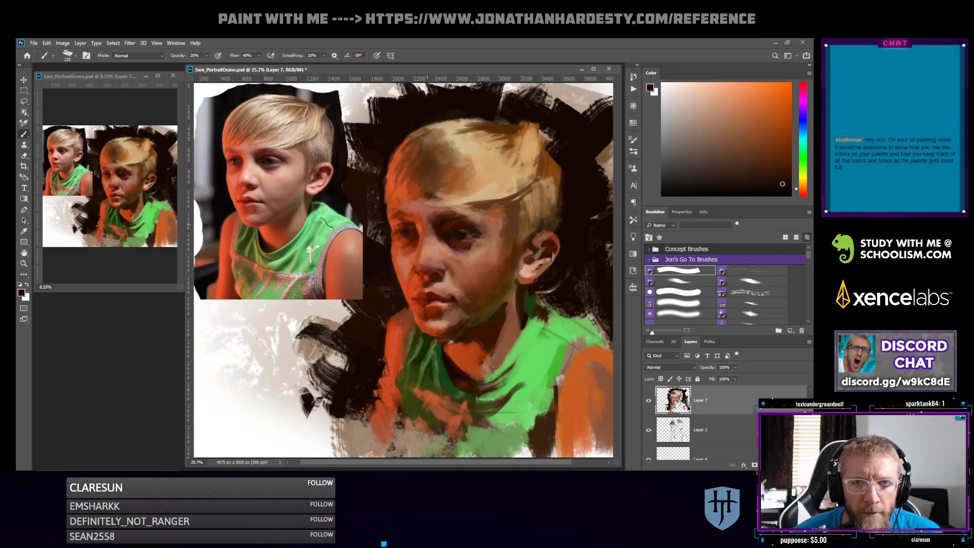
left_click(413, 232, "alt")
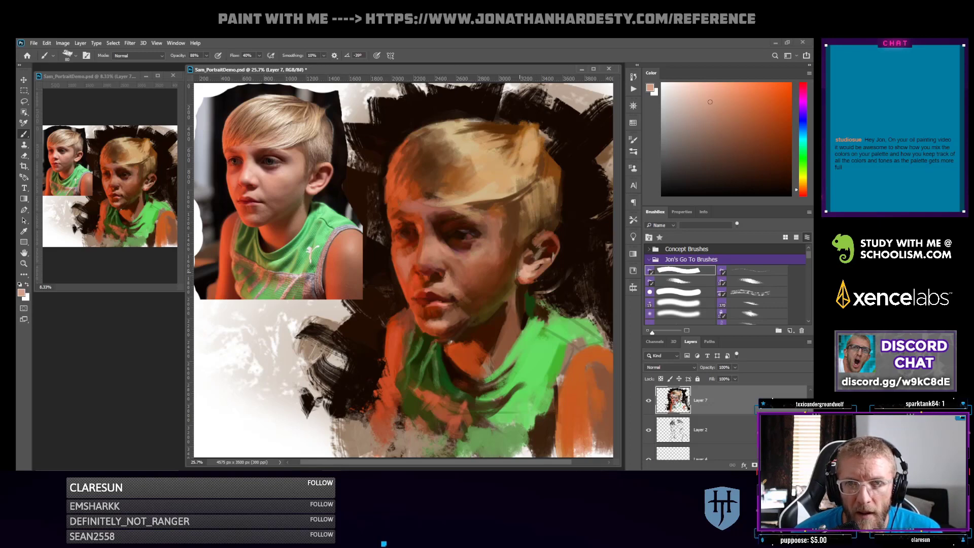
Refine the ear and the hair edge around it with dark brown and muted reddish tones sampled from the ear area
left_click(544, 265, "alt")
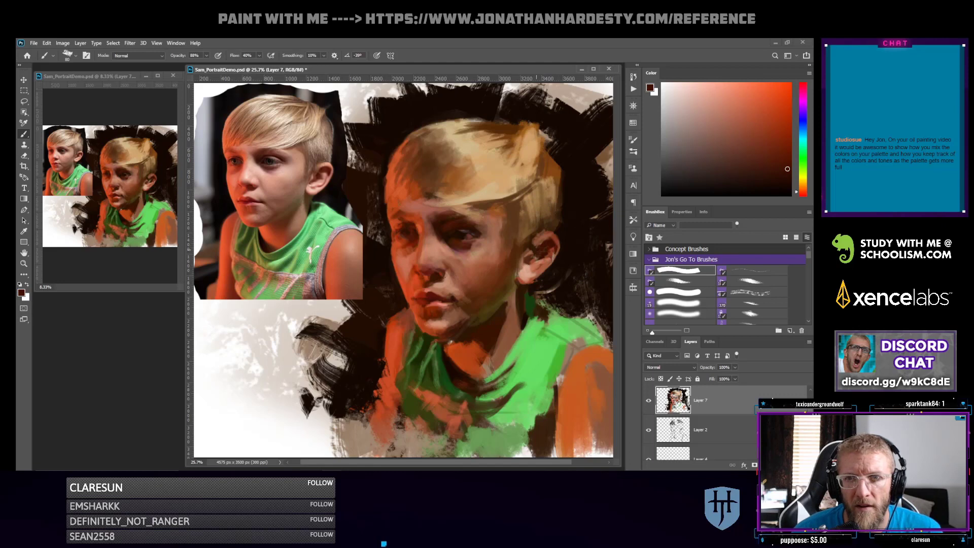
left_click_drag(534, 257, 524, 261)
left_click(544, 262, "alt")
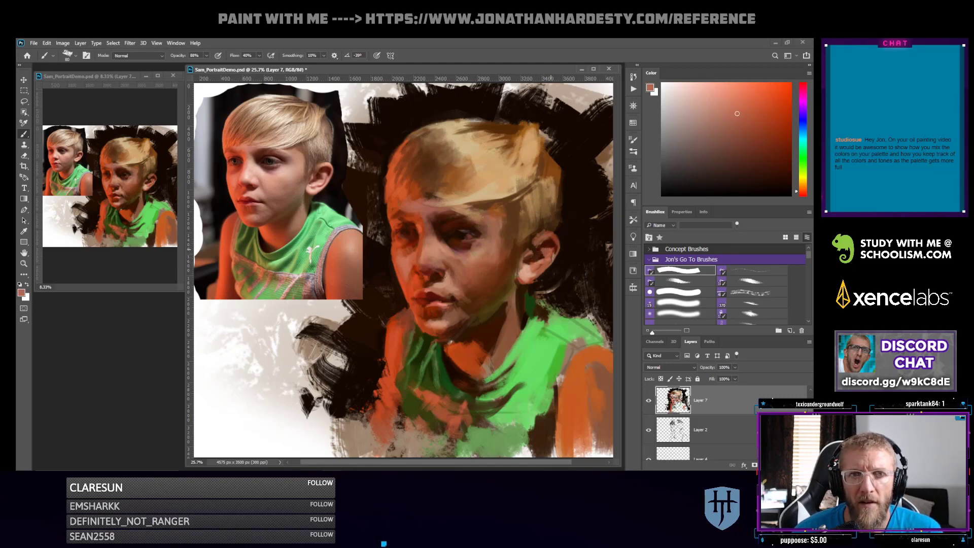
left_click(552, 247, "alt")
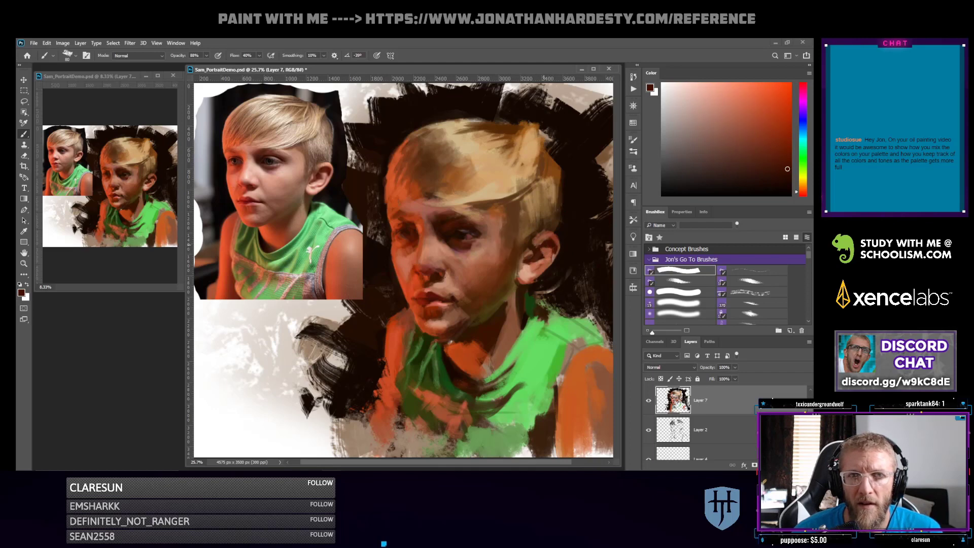
left_click(539, 238, "alt")
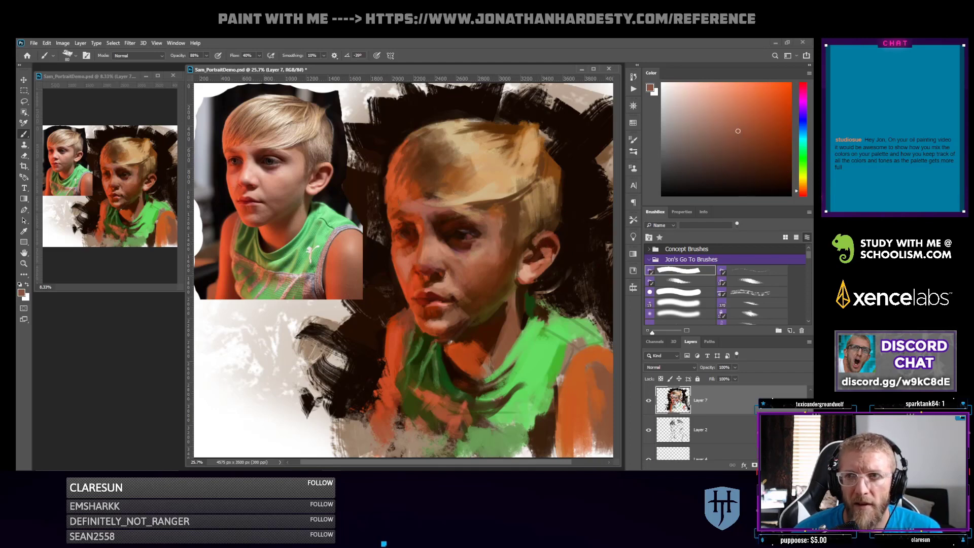
left_click(539, 237, "alt")
left_click(542, 236, "alt")
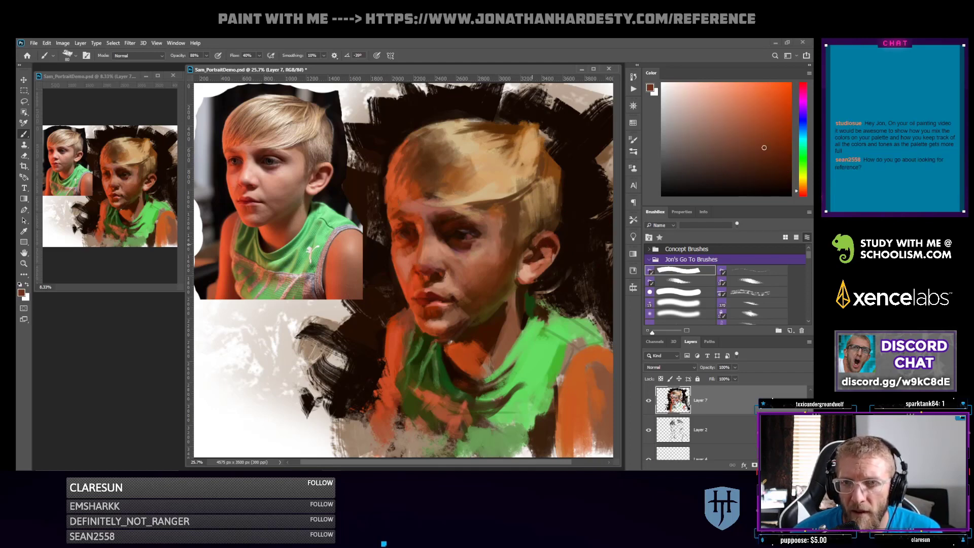
left_click(536, 241, "alt")
left_click(536, 240, "alt")
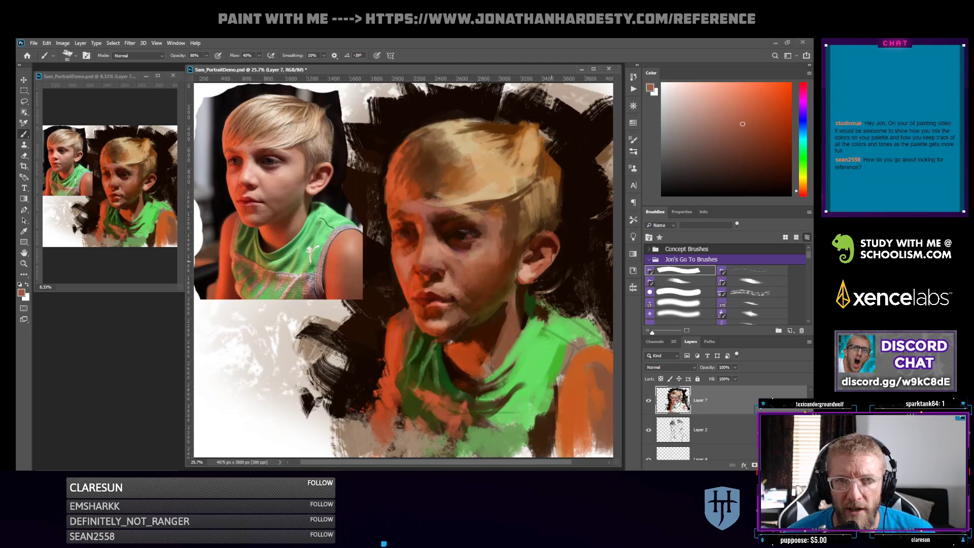
Touch up the portrait with a brighter orange-red and a dark olive green, sampling colors from the shirt and the face's shadowed edge
left_click(743, 124)
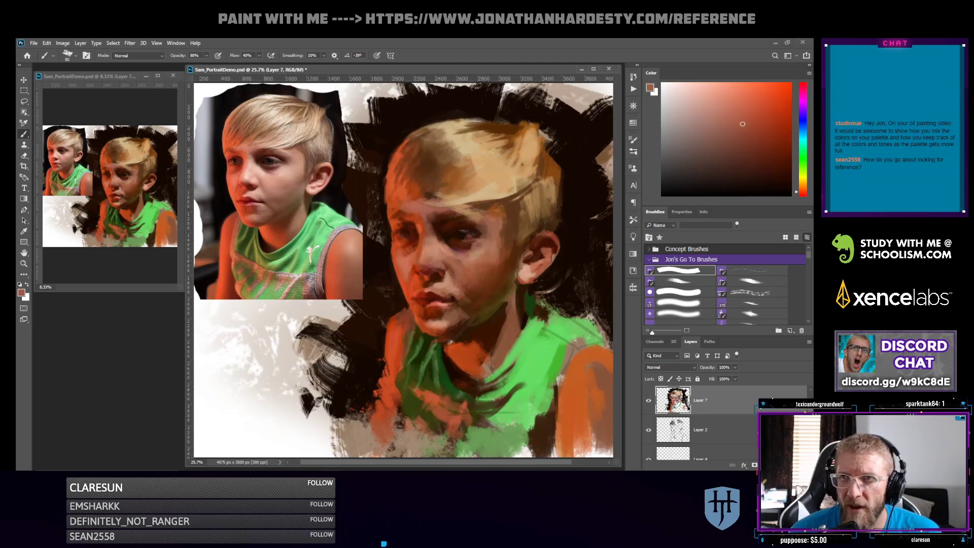
left_click(751, 107)
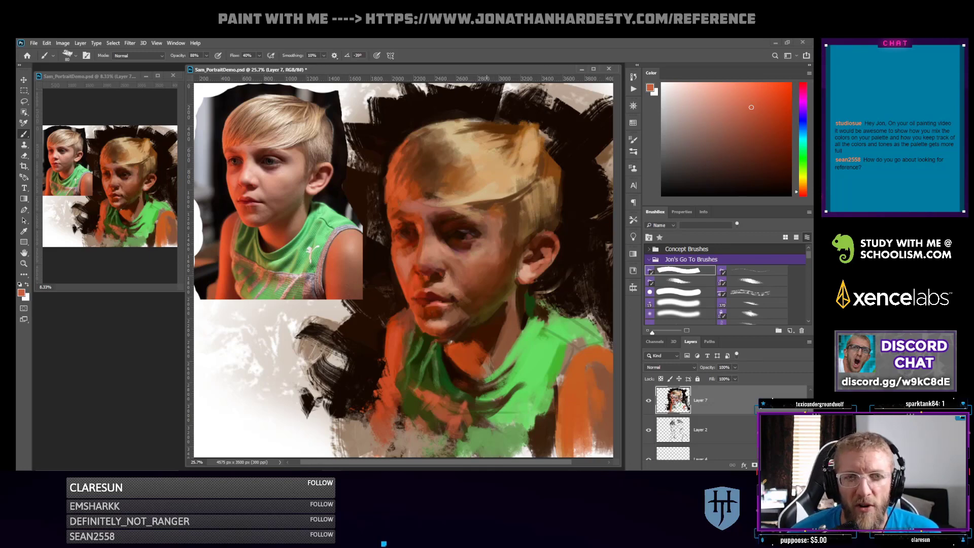
left_click(456, 397, "alt")
key("bracketright")
key("bracketright")
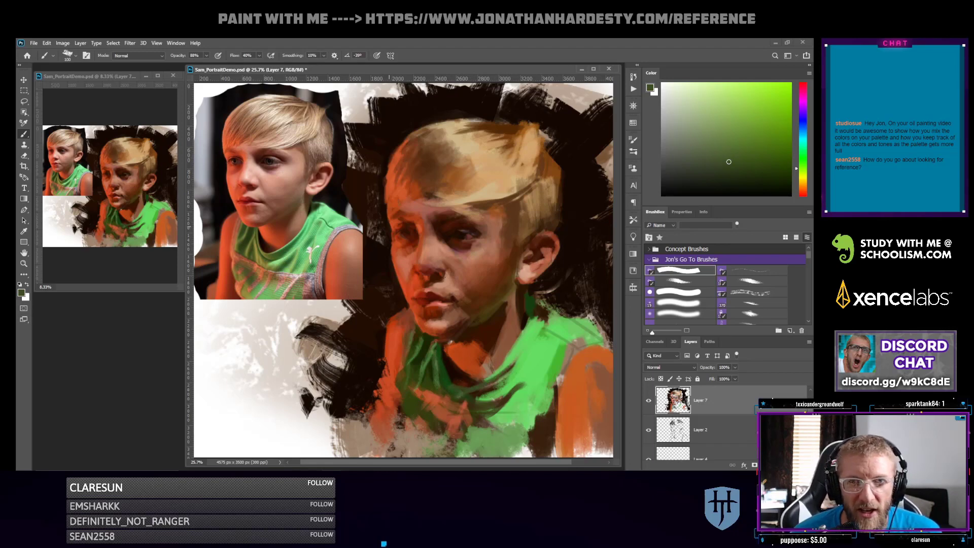
left_click(389, 244, "alt")
key("bracketleft")
key("bracketleft")
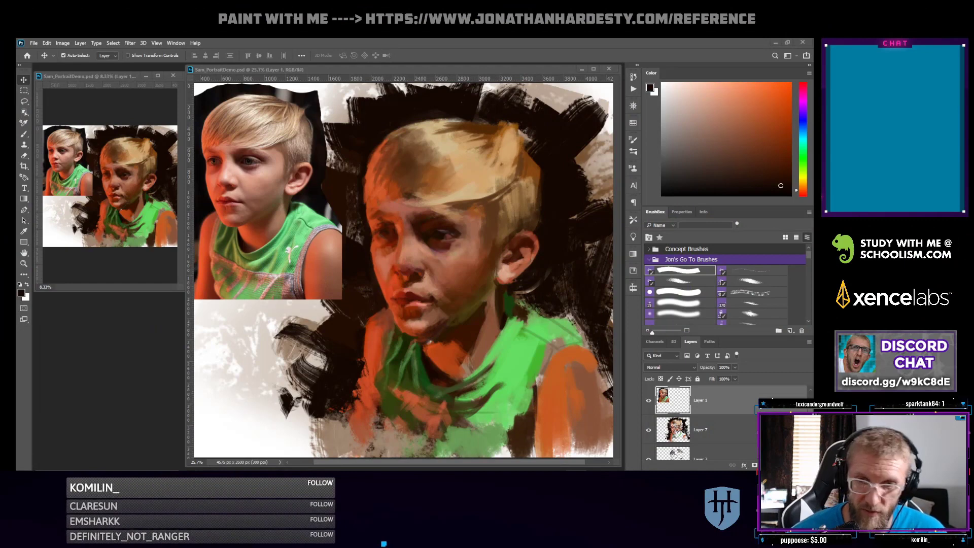
Trim the top contour of the hair on Layer 7 with near-black background brush strokes
left_click(701, 430)
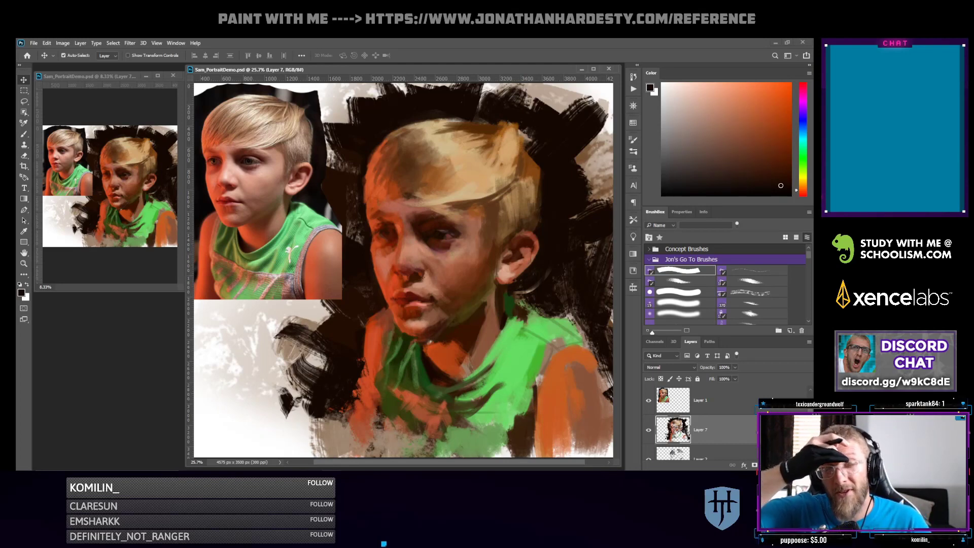
key("b")
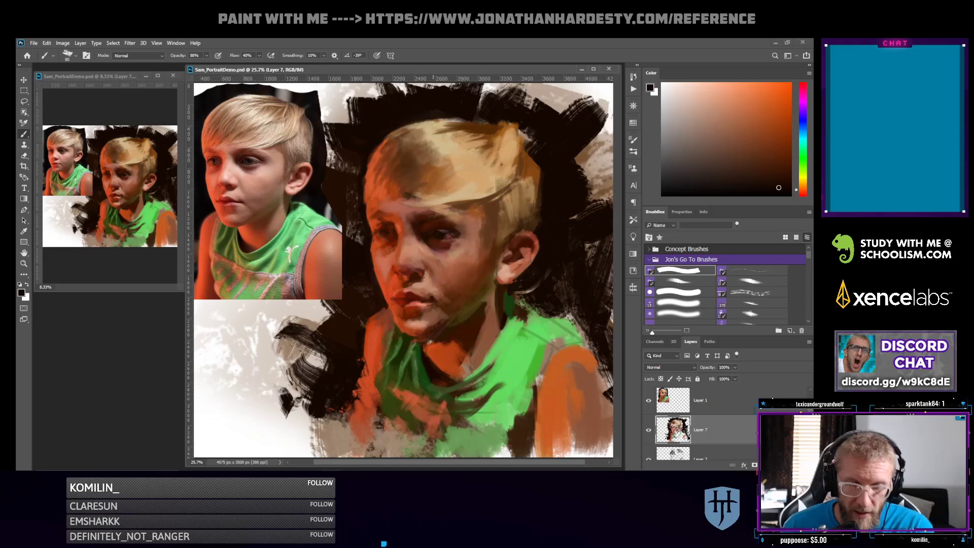
mouse_move(411, 122)
left_mouse_down()
mouse_move(384, 137)
mouse_move(478, 115)
left_mouse_up()
mouse_move(375, 152)
left_mouse_down()
mouse_move(441, 121)
mouse_move(505, 125)
left_mouse_up()
key("ctrl+z")
mouse_move(439, 122)
left_mouse_down()
mouse_move(494, 126)
mouse_move(532, 147)
left_mouse_up()
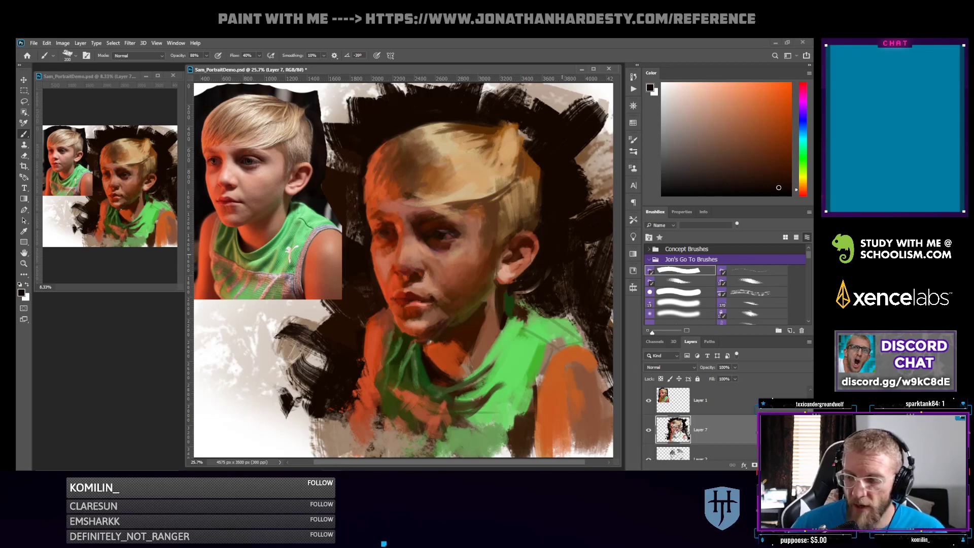
Marquee-select the painting from eye level down and merge the painting layers into the Background, leaving the reference photo layer separate
key("l")
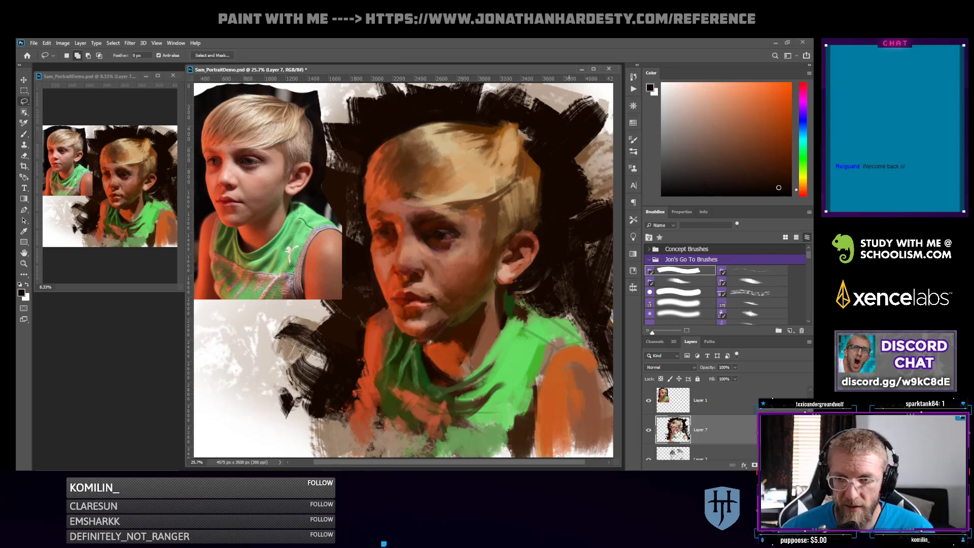
key("m")
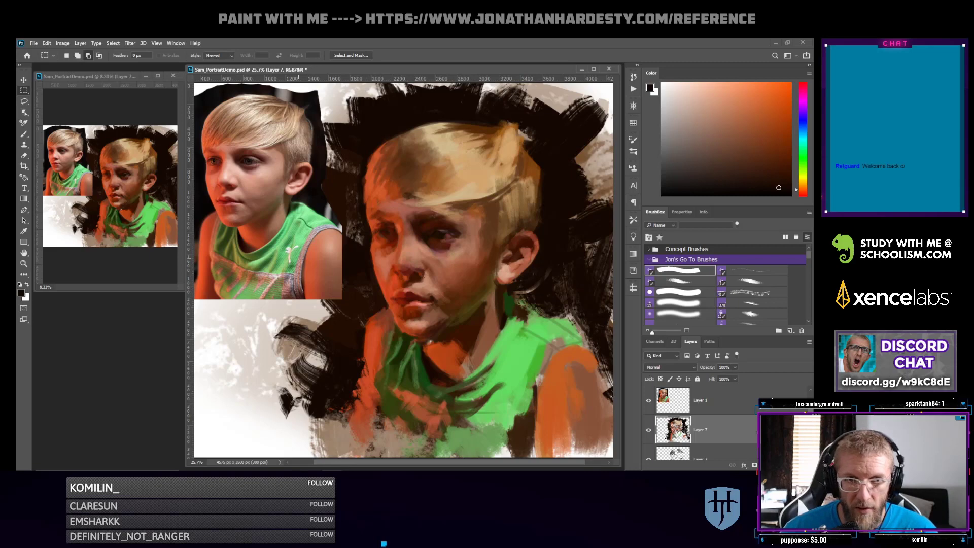
left_click_drag(272, 242, 668, 454)
scroll(700, 421, "down", 5)
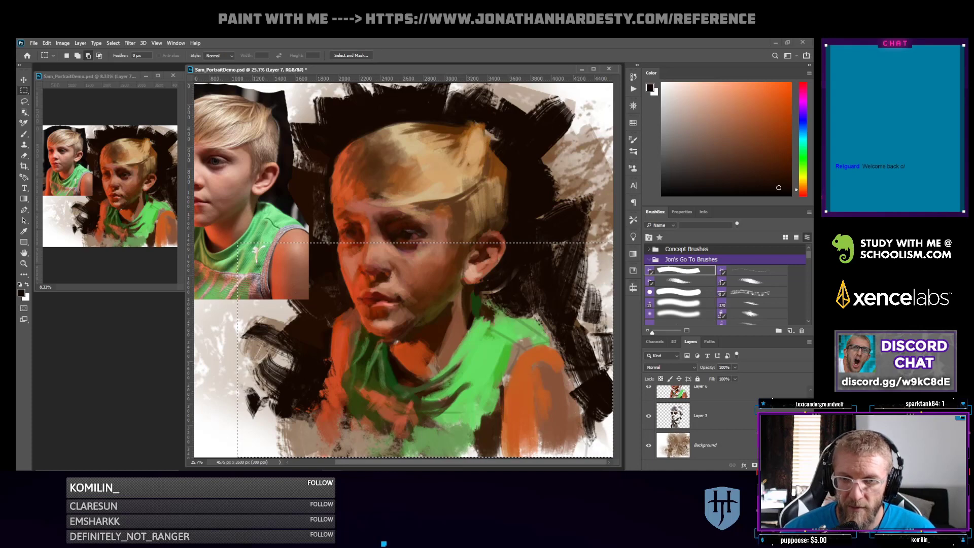
left_click(710, 445, "shift")
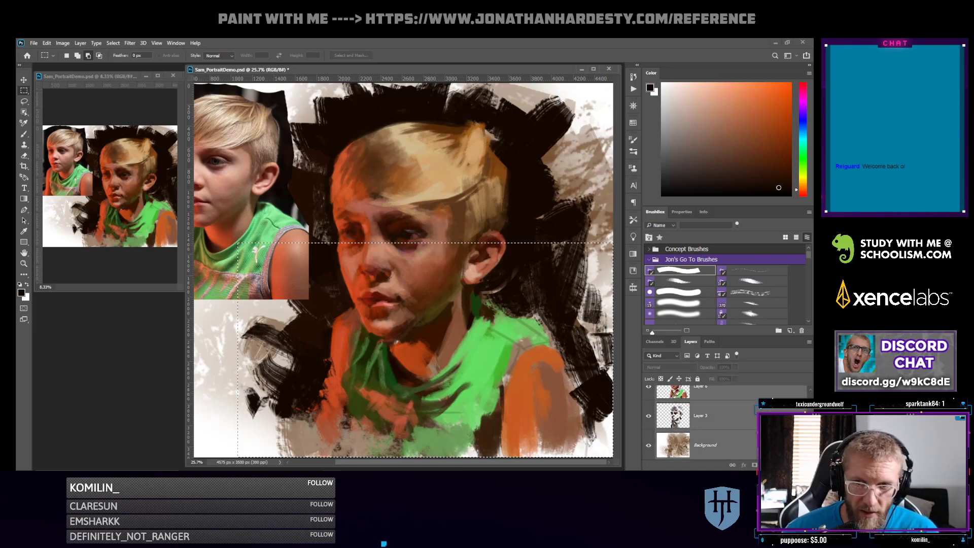
key("ctrl+e")
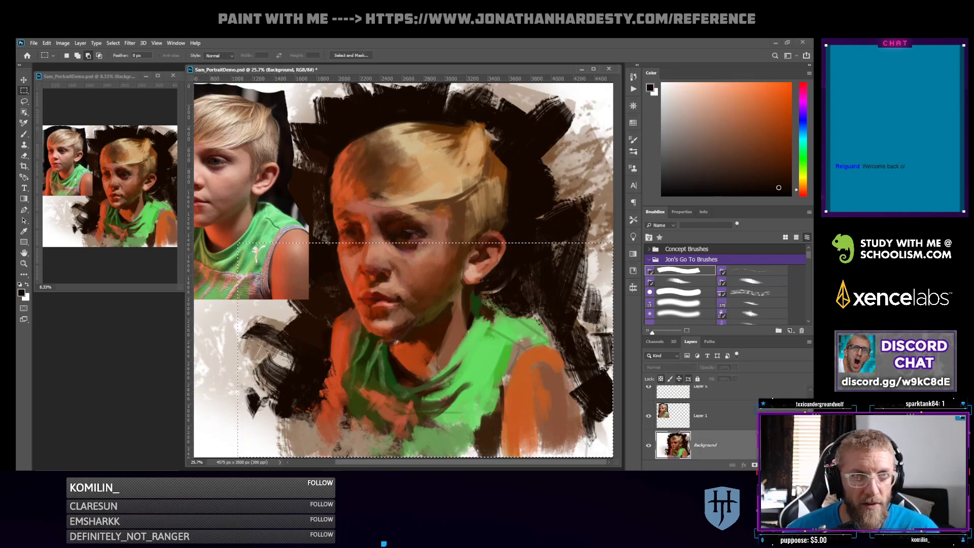
Distort the selected lower part of the portrait upward to about 92% height, apply it and clear the selection
left_click(46, 42)
mouse_move(101, 233)
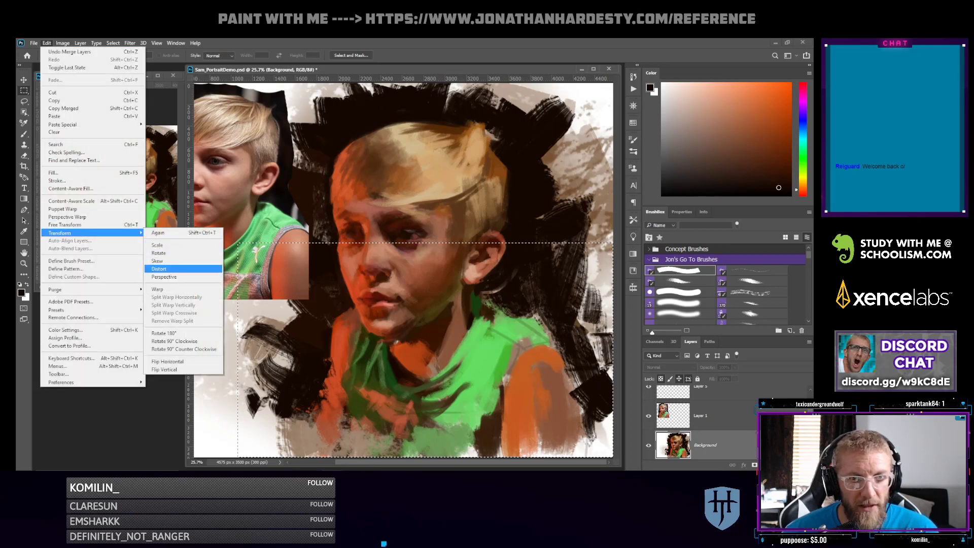
left_click(159, 269)
left_click_drag(425, 456, 425, 440)
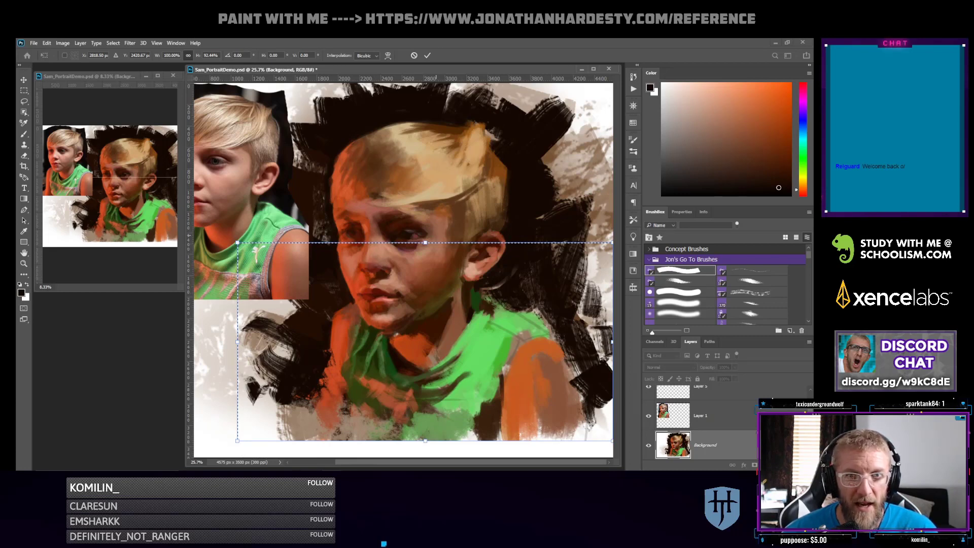
key("Return")
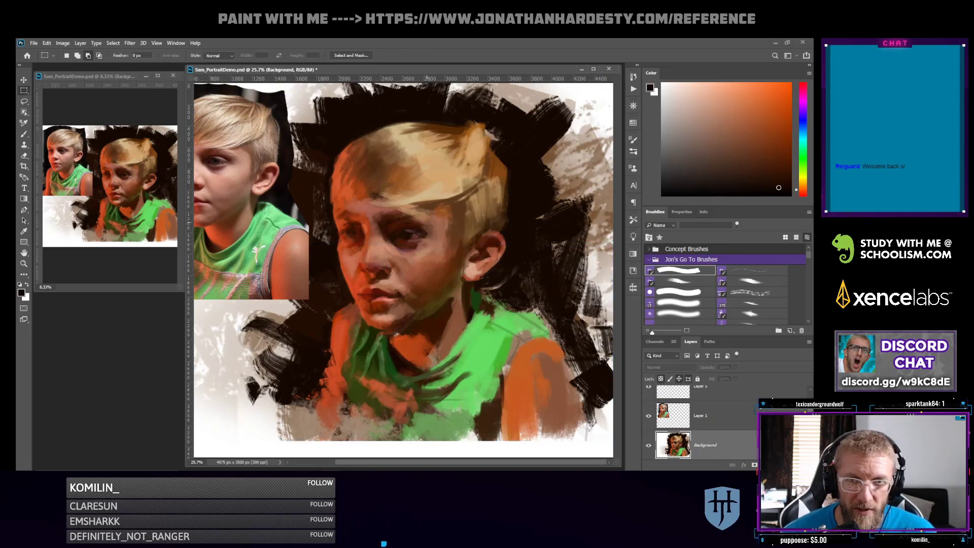
left_click_drag(311, 213, 360, 252)
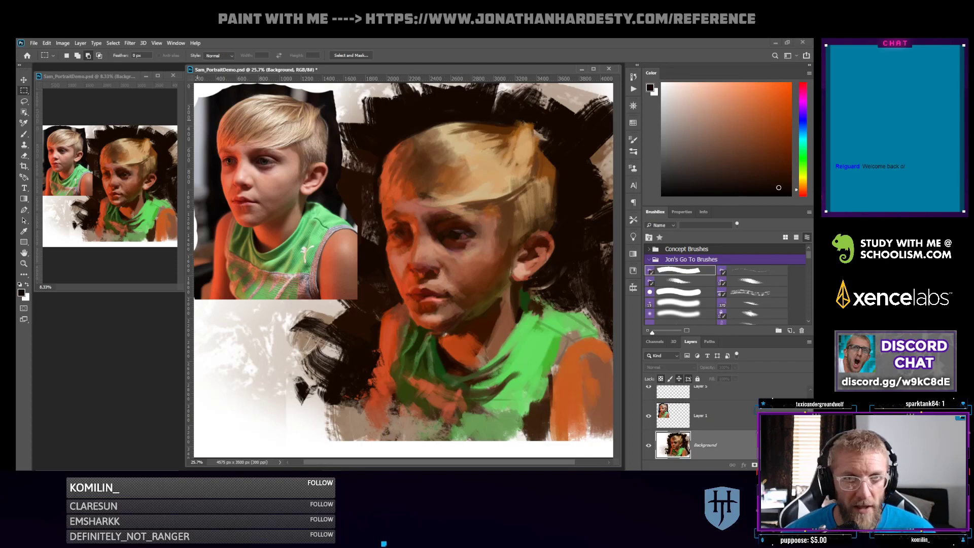
left_click(47, 43)
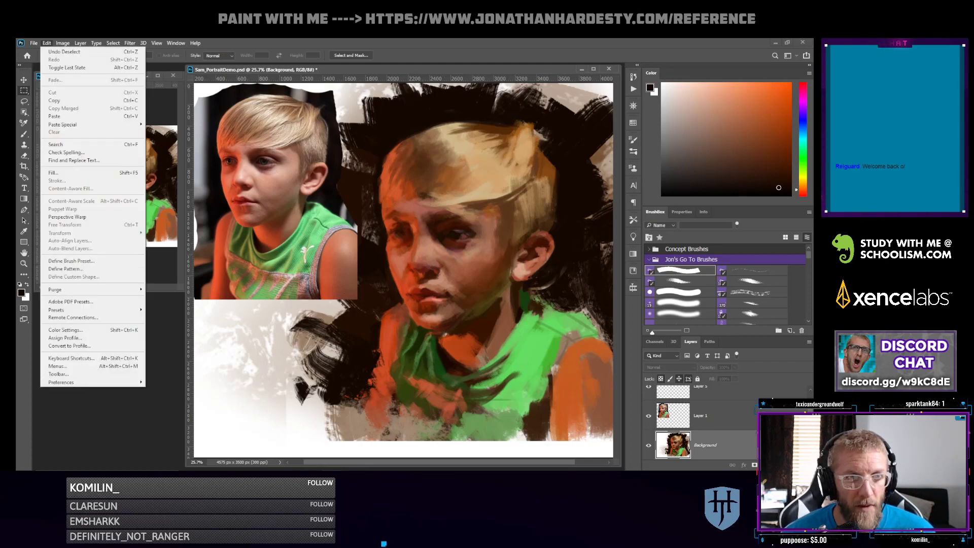
key("Escape")
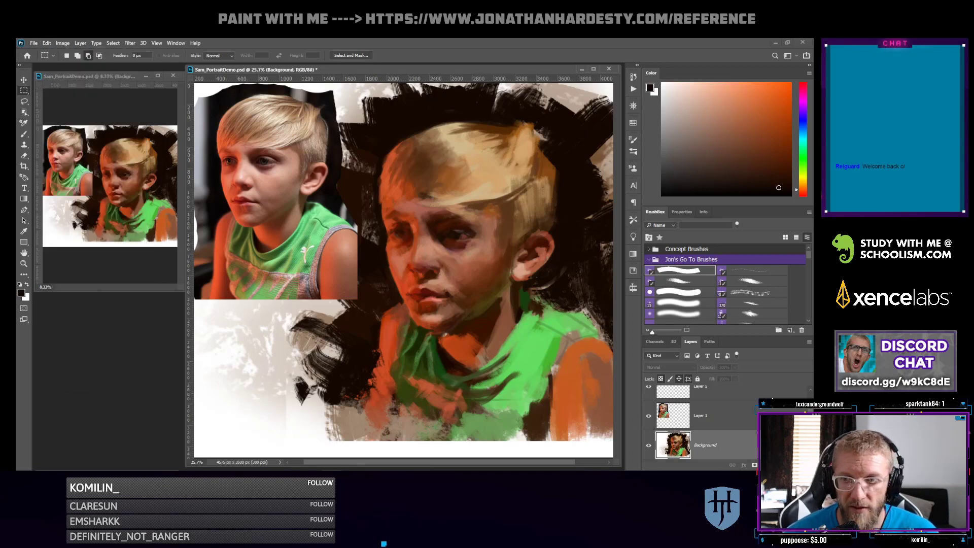
key("alt+e")
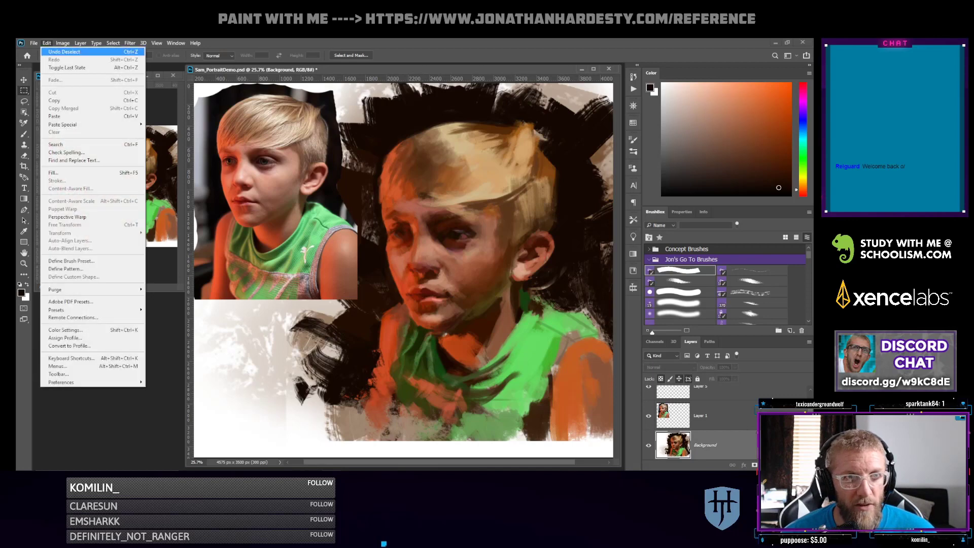
key("Escape")
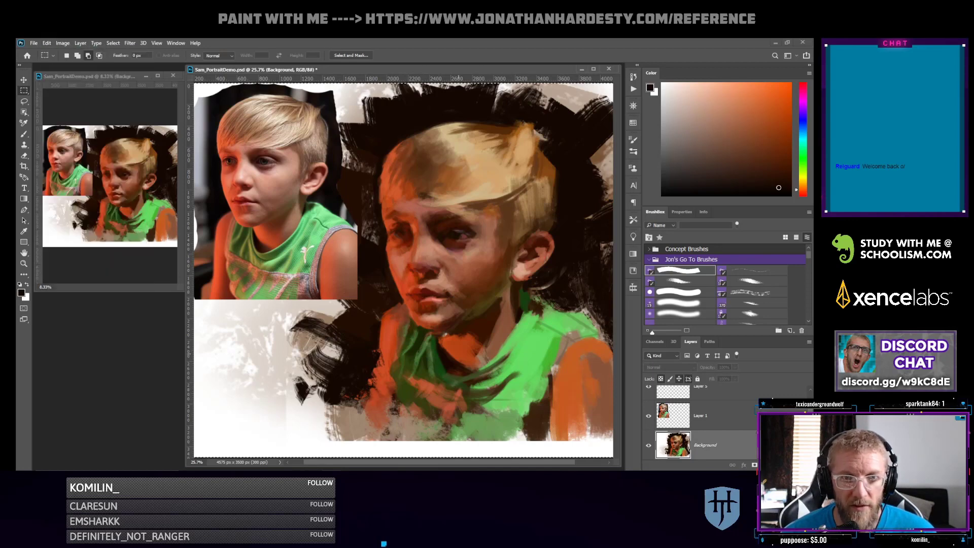
key("alt+e")
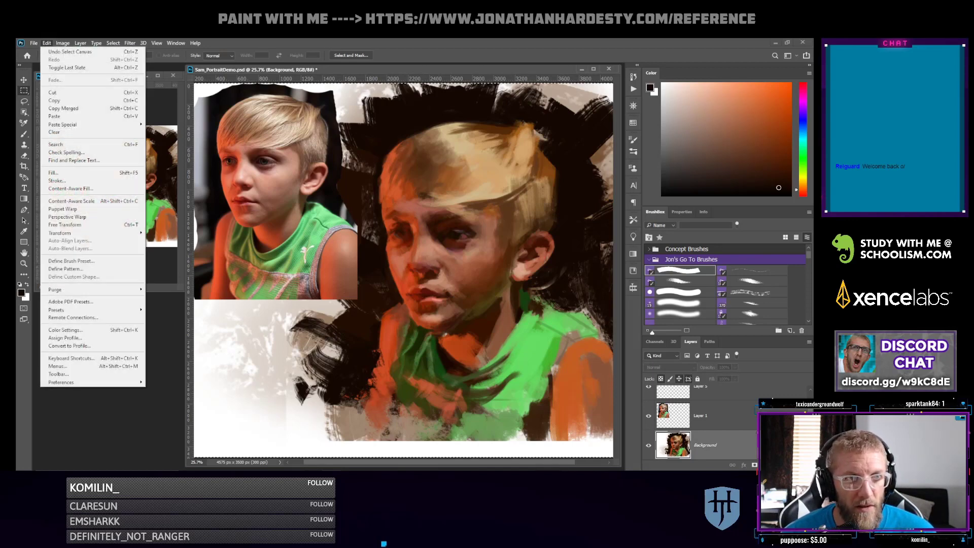
mouse_move(91, 233)
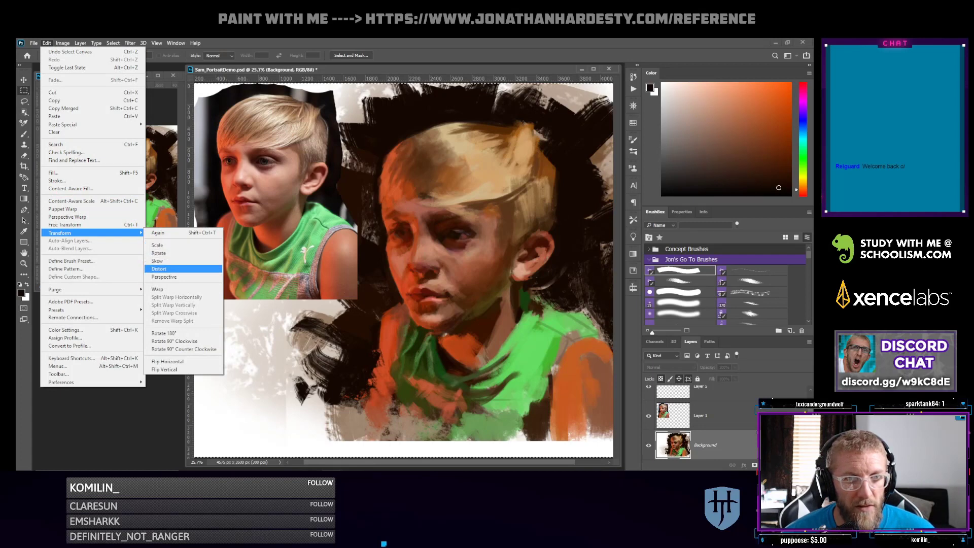
key("Return")
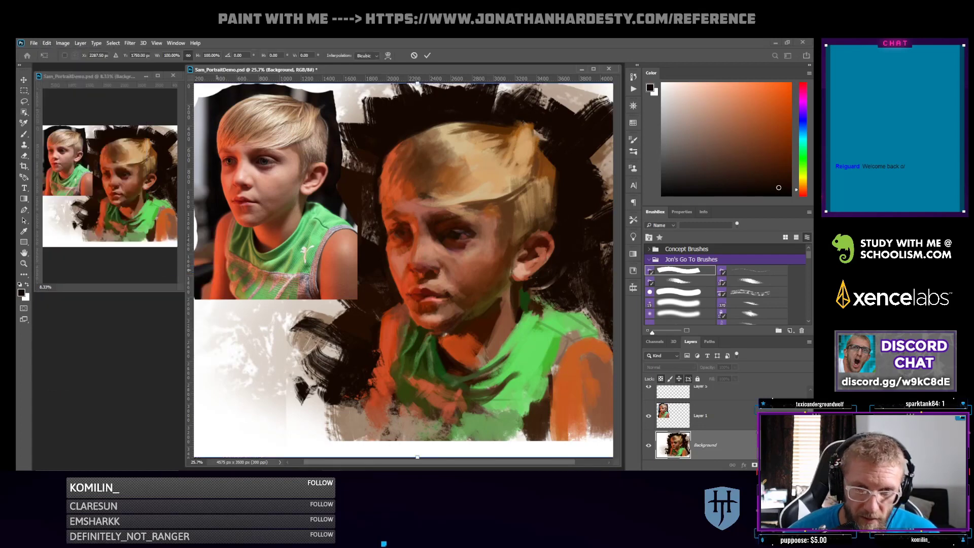
key("ctrl+minus")
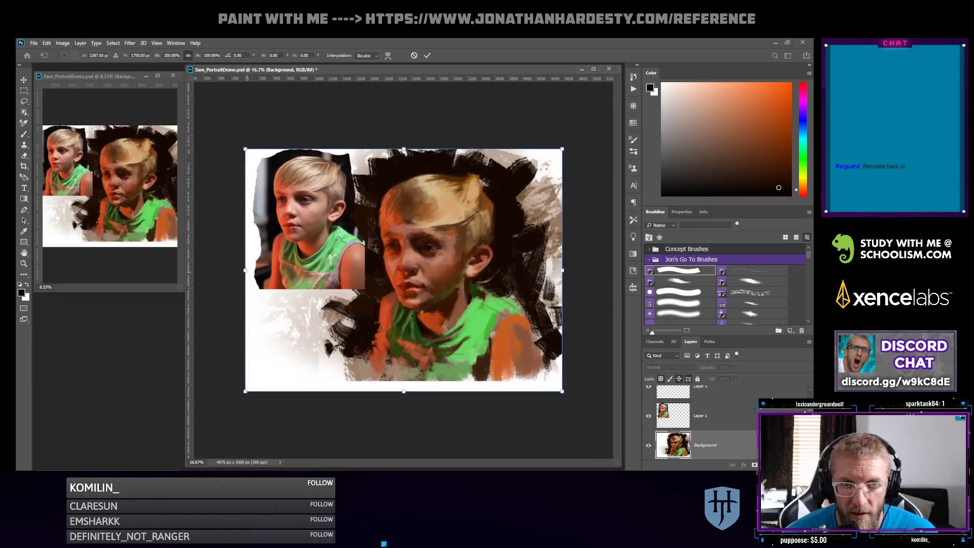
left_click_drag(246, 270, 245, 271)
key("Escape")
key("Return")
Warp the whole Background painting with small nudges around the head and upper edge, apply the warp and clear the selection
key("ctrl+a")
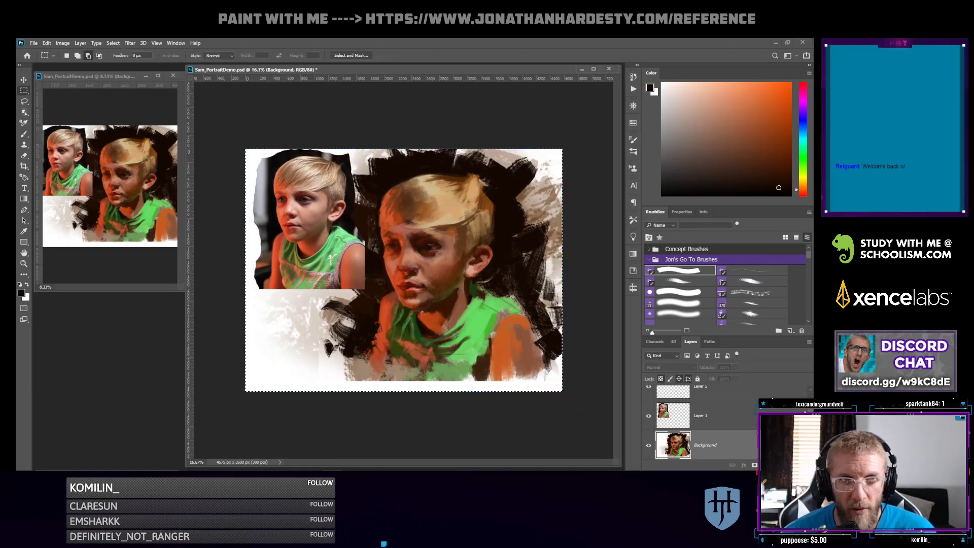
left_click(47, 43)
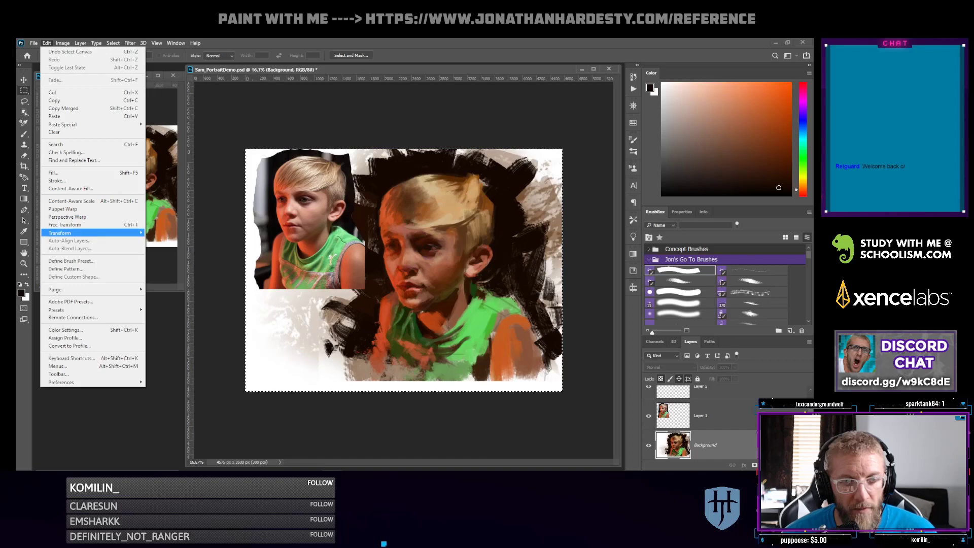
mouse_move(76, 233)
left_click(162, 289)
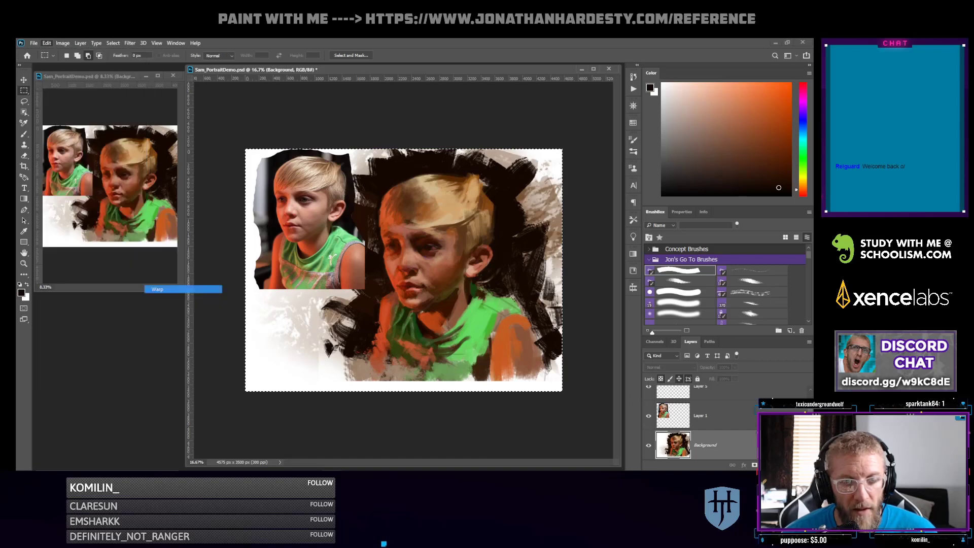
left_click_drag(355, 282, 358, 282)
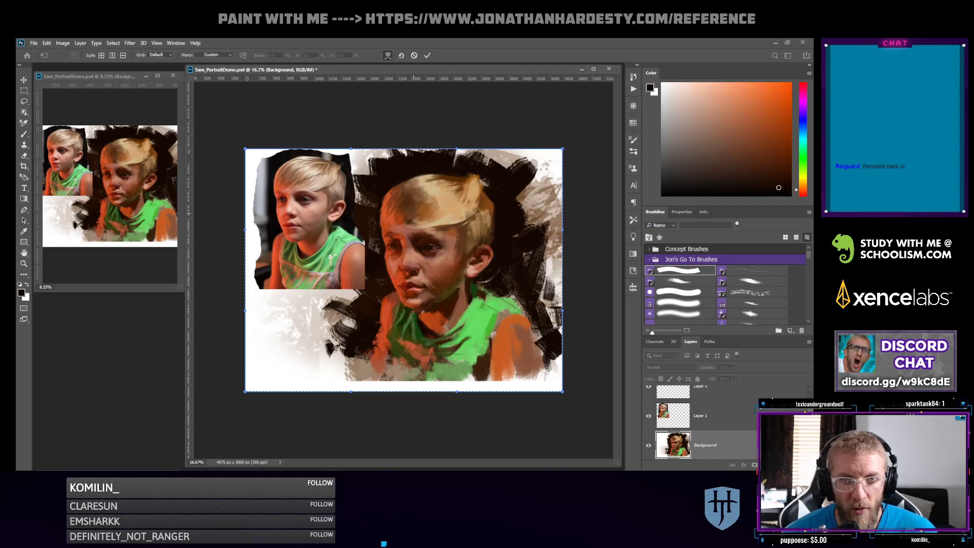
left_click_drag(387, 176, 389, 177)
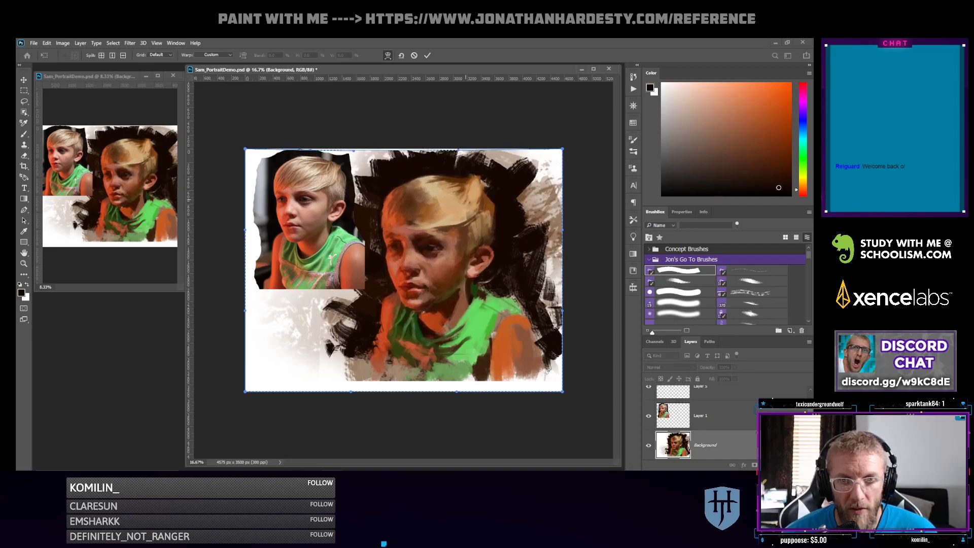
left_click_drag(526, 199, 524, 197)
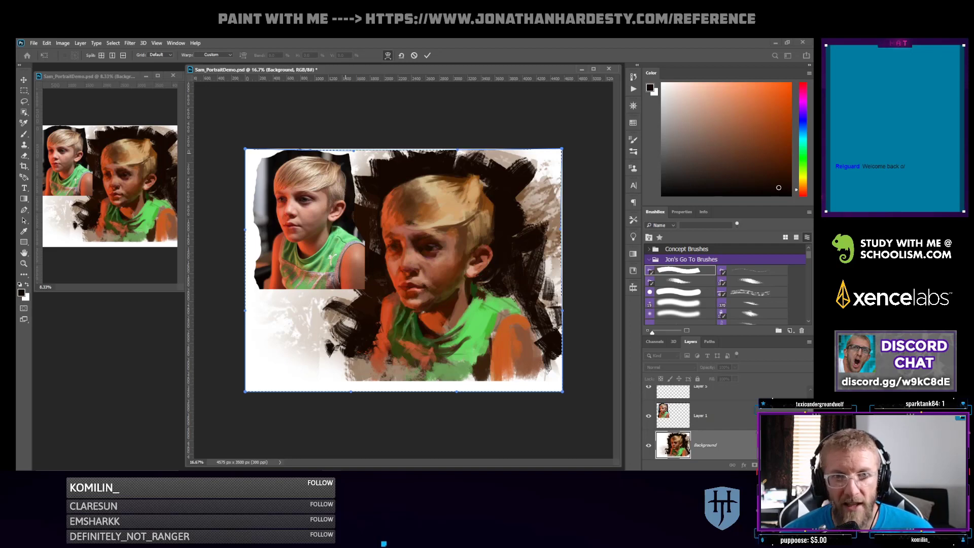
left_click_drag(335, 167, 336, 169)
key("Return")
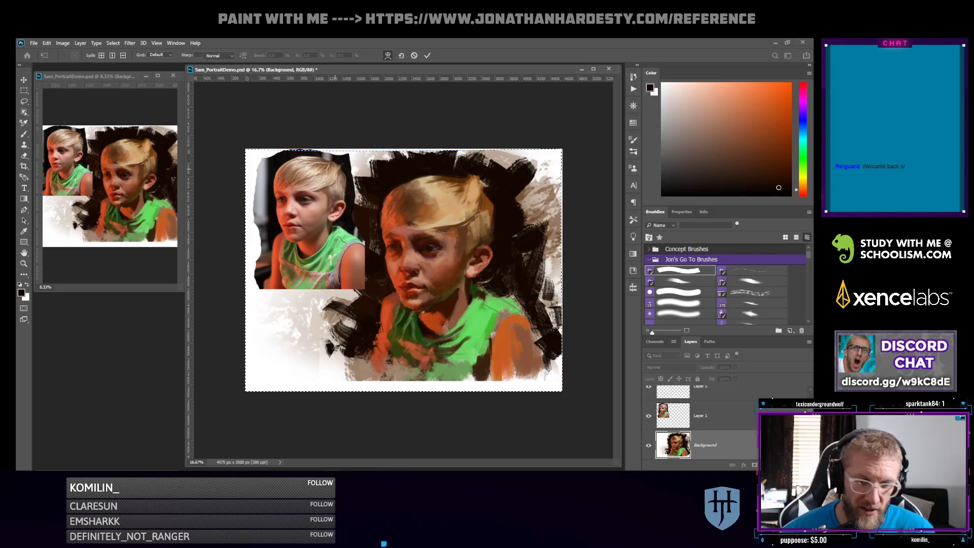
key("ctrl+d")
Add a new layer above the Background and sample brown tones from the hair, cheek and jaw shadow for the brush
key("ctrl+plus")
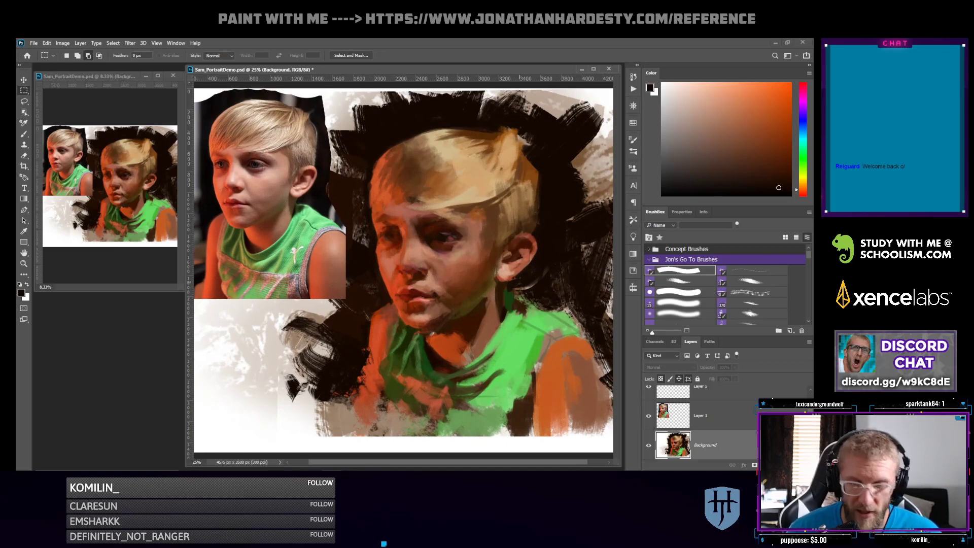
key("b")
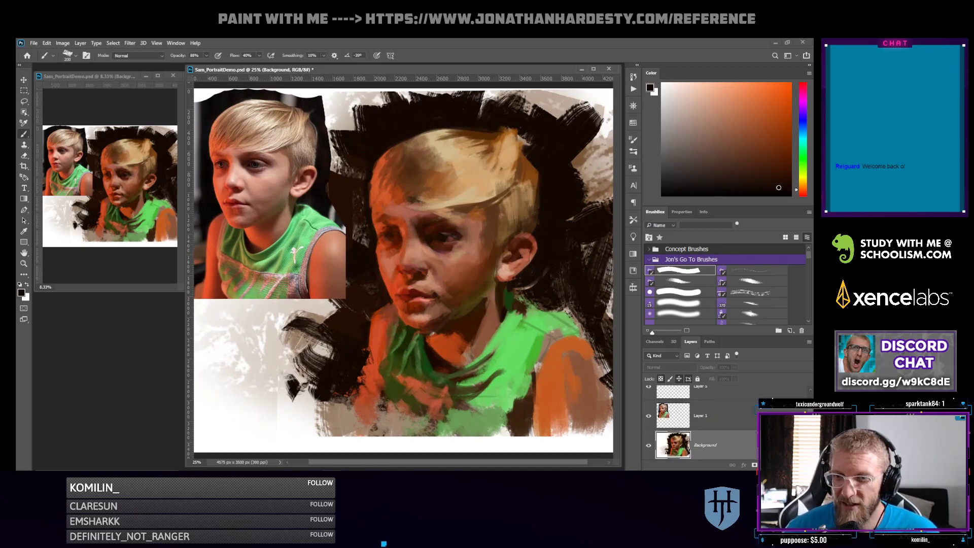
key("ctrl+shift+alt+n")
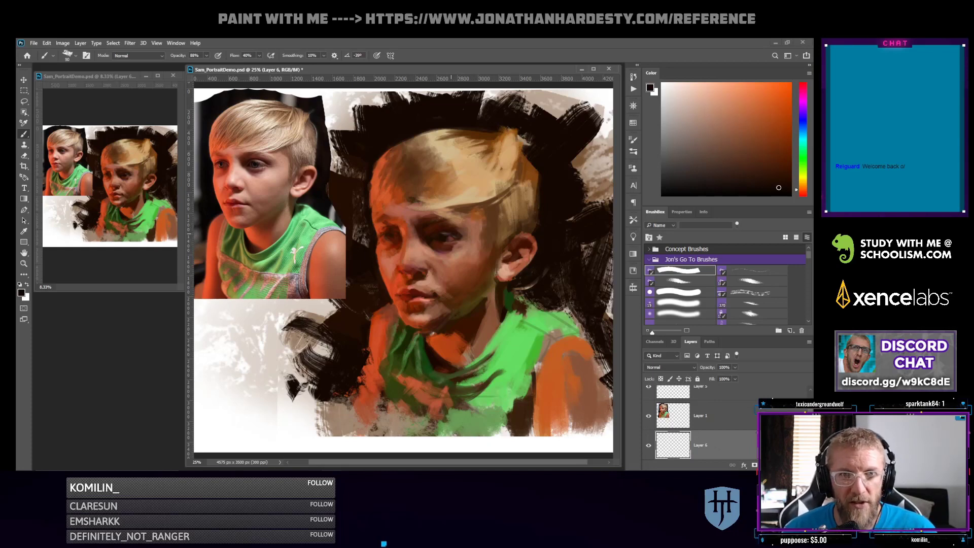
left_click(508, 218, "alt")
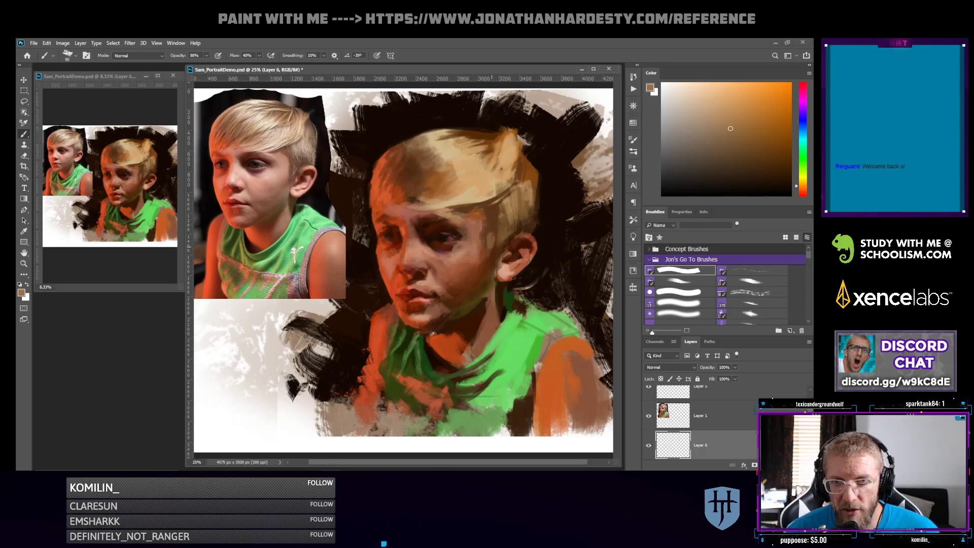
left_click(492, 242, "alt")
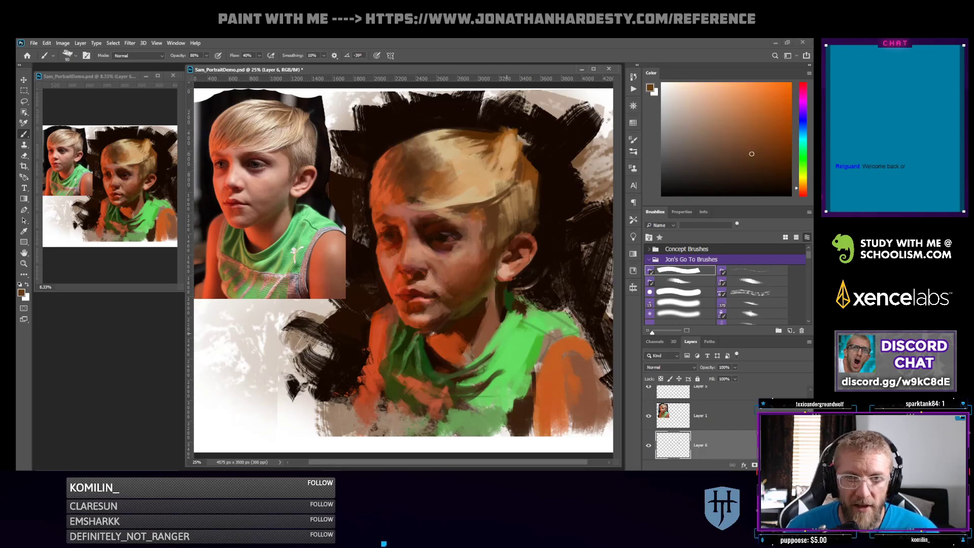
left_click(483, 290, "alt")
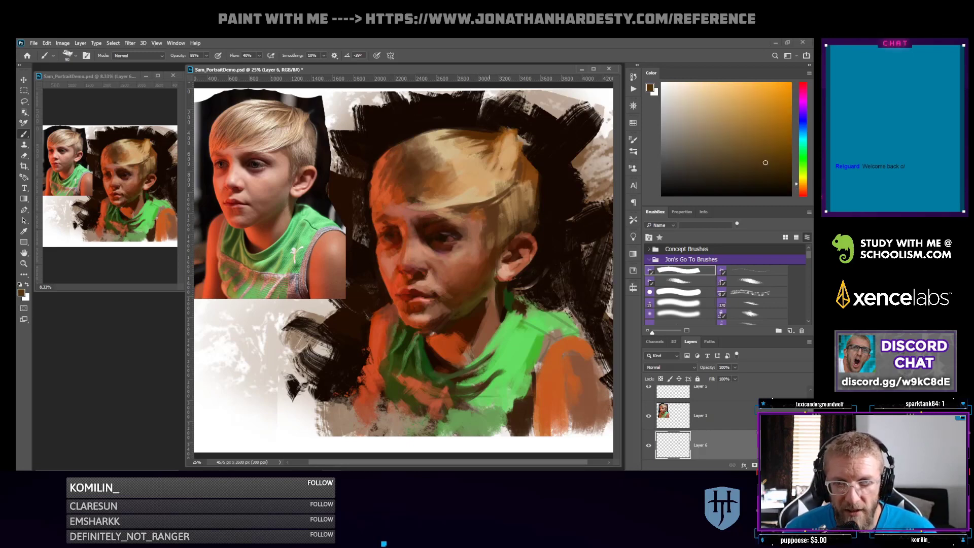
Touch up the neck below the jaw on the new layer, using dark brown and orange-red sampled from the jaw and neck
left_click_drag(474, 309, 450, 321)
key("ctrl+z")
left_click(477, 299, "alt")
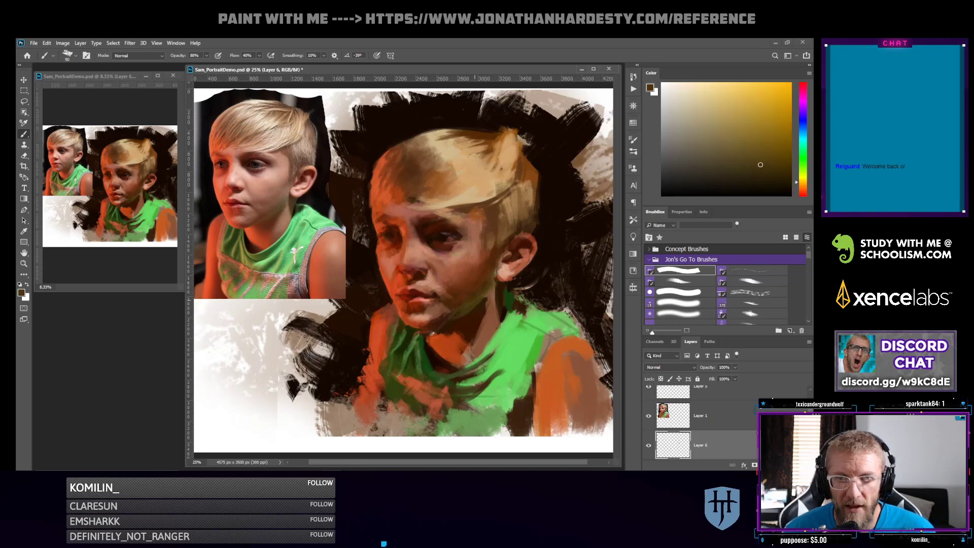
left_click(444, 348, "alt")
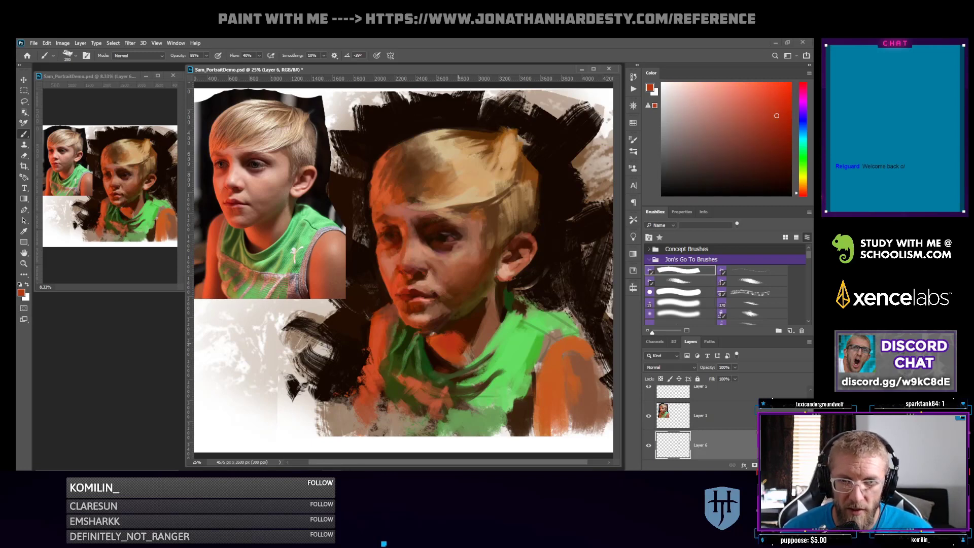
left_click(459, 333, "alt")
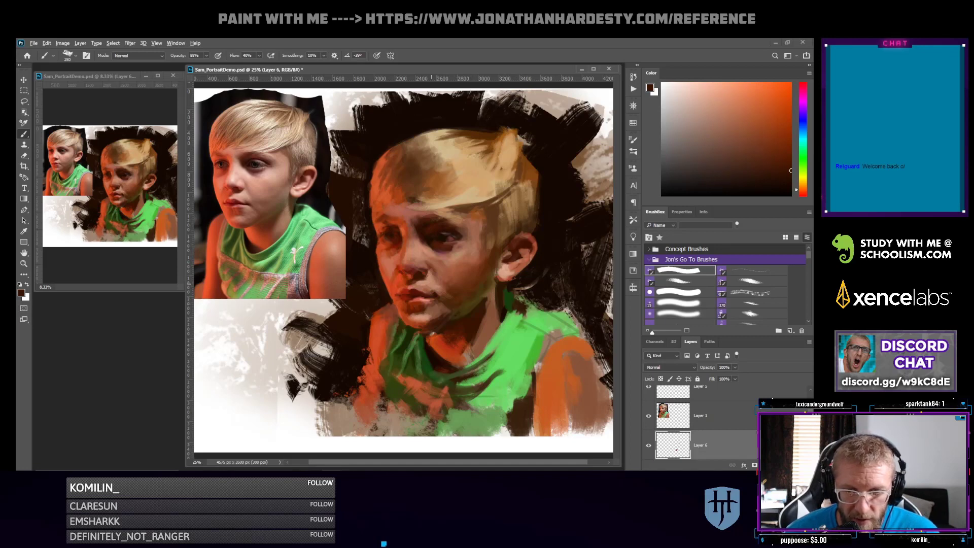
Model the plane between the painted boy's lower lip and chin with sampled peach and reddish-brown skin tones
left_click(441, 285, "alt")
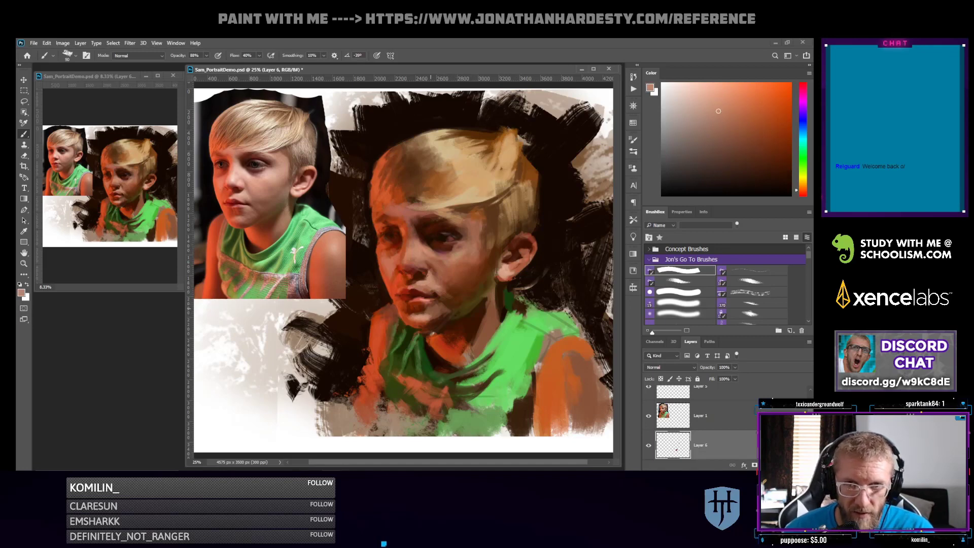
left_click_drag(430, 305, 436, 303)
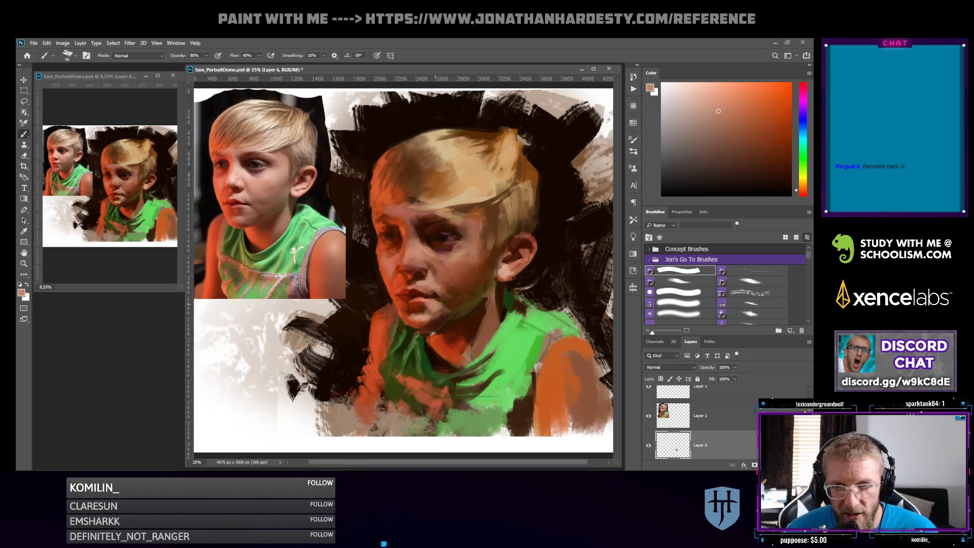
left_click(426, 305, "alt")
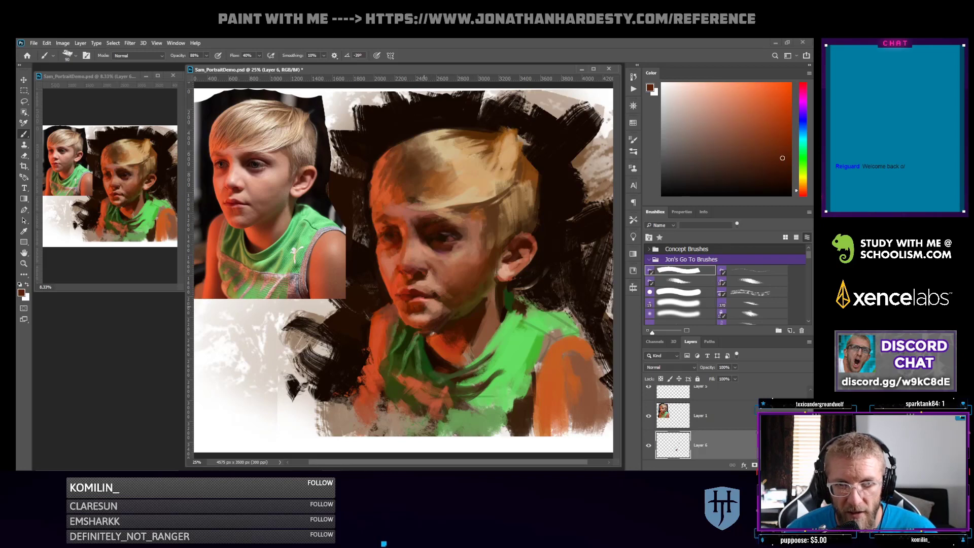
left_click_drag(427, 313, 424, 307)
left_click(427, 307, "alt")
left_click(425, 306, "alt")
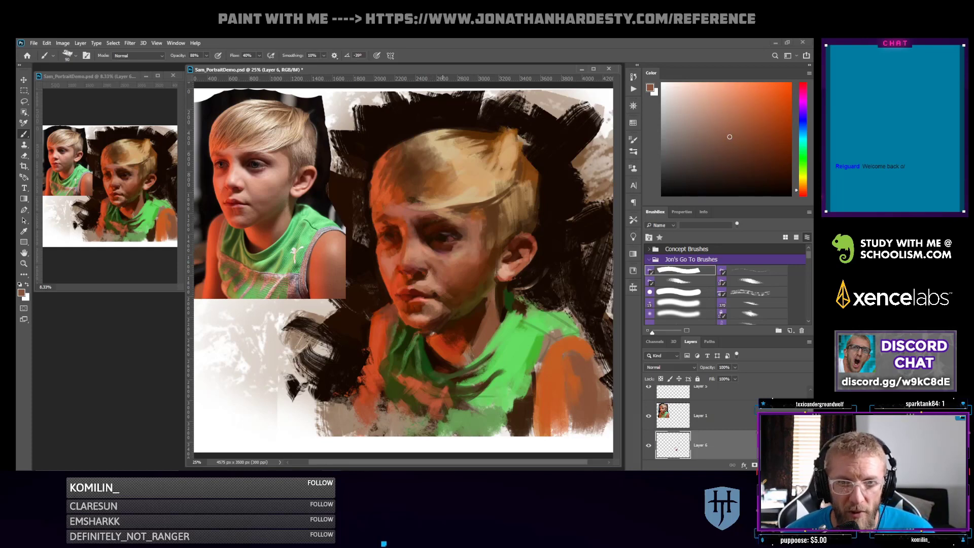
Refine the painted lips with dark red, peach and saturated red tones sampled from the mouth area
left_click(414, 291, "alt")
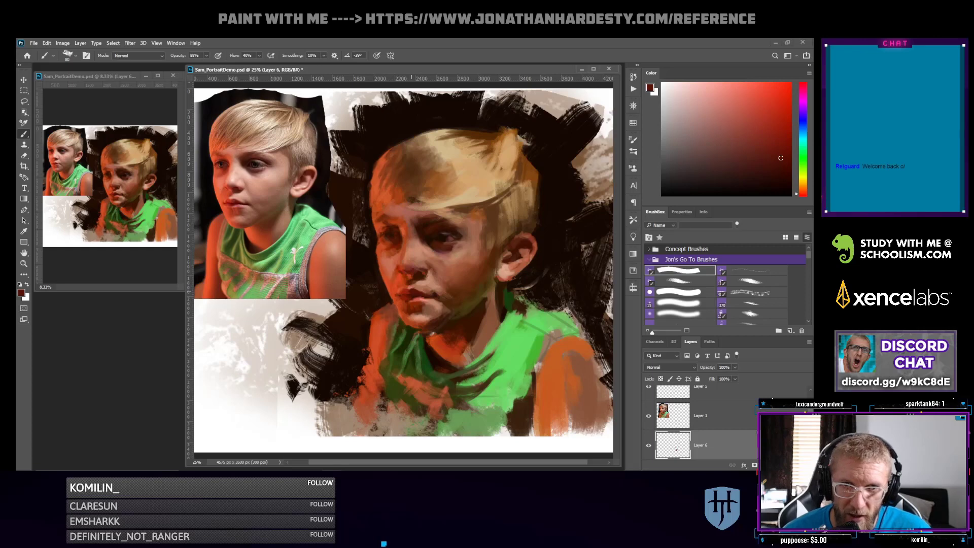
left_click(413, 287, "alt")
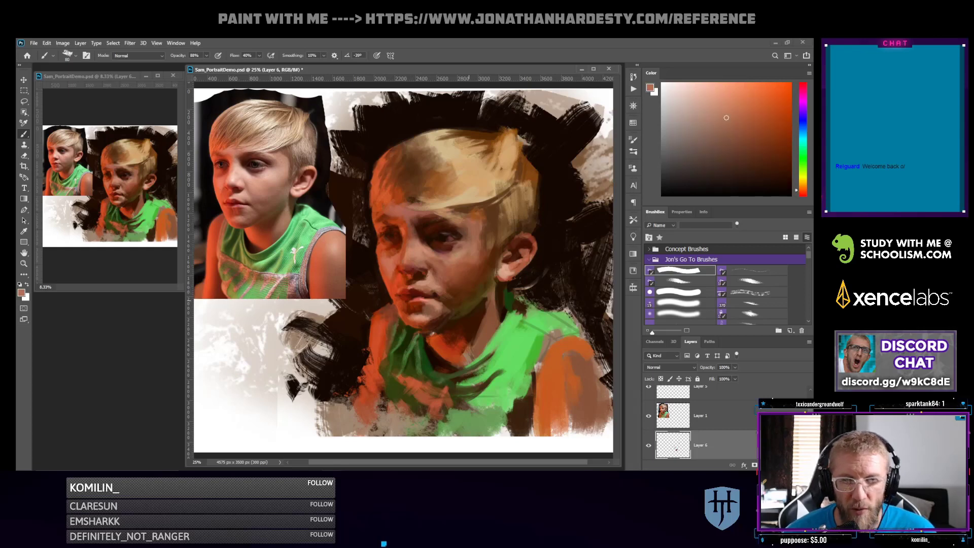
left_click(403, 291, "alt")
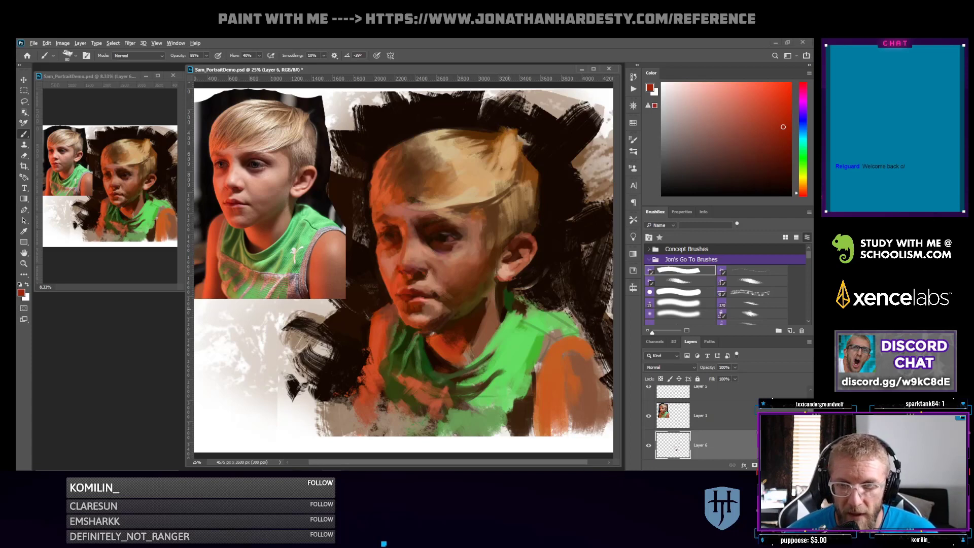
Paint the side and base of the neck above the green collar with sampled brown and reddish skin tones
left_click(484, 315, "alt")
left_click(488, 324, "alt")
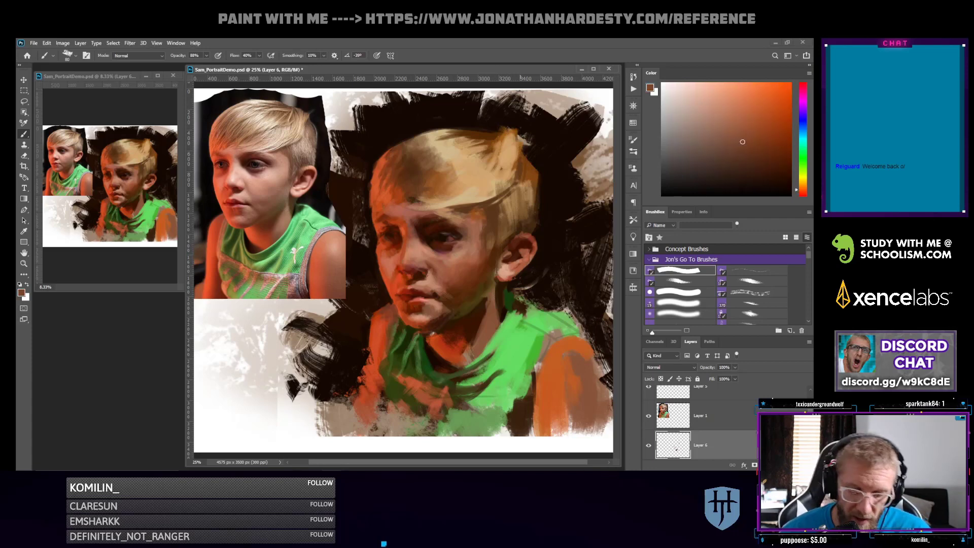
left_click(469, 340, "alt")
left_click_drag(462, 343, 480, 349)
left_click(485, 318, "alt")
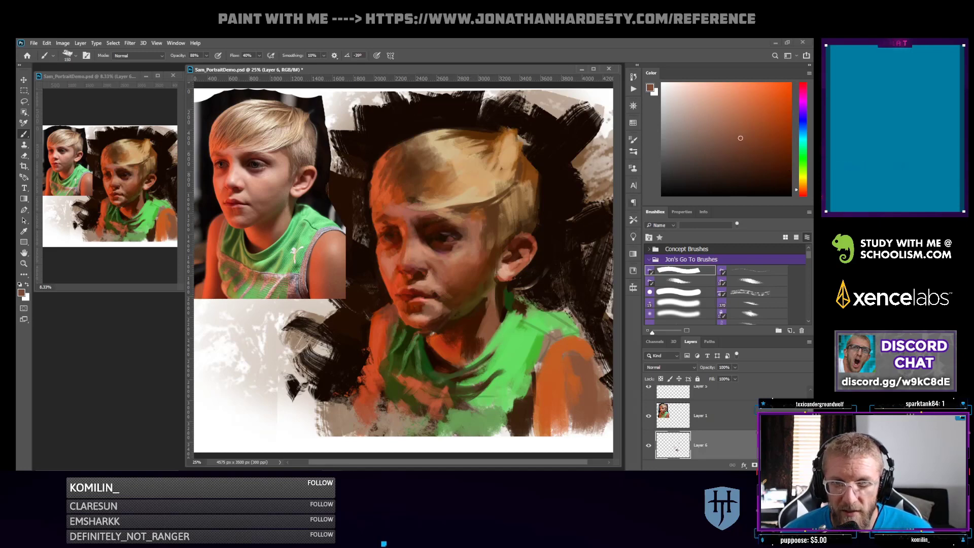
mouse_move(487, 333)
left_mouse_down()
mouse_move(489, 299)
mouse_move(480, 337)
left_mouse_up()
left_click(481, 318, "alt")
left_click(487, 310, "alt")
left_click(462, 332, "alt")
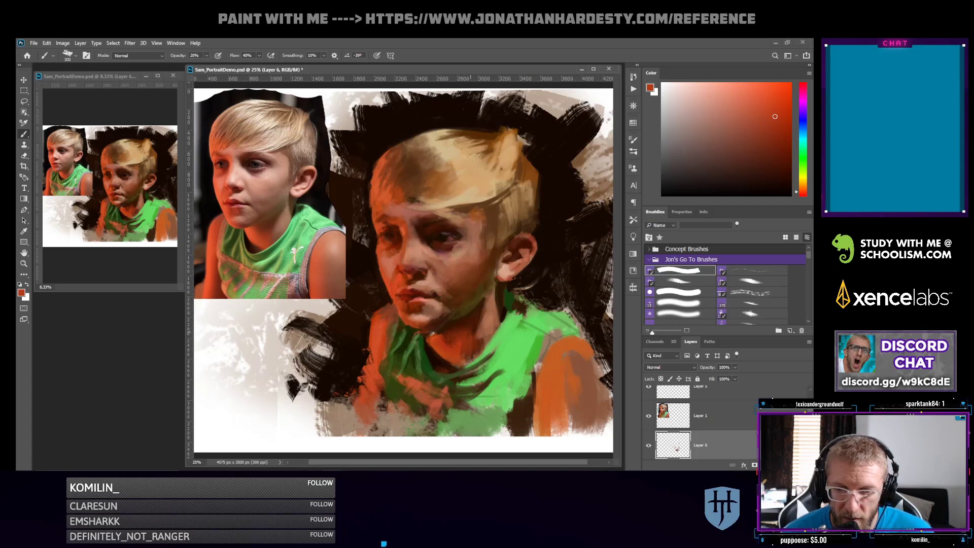
Blend the neck shadows at 20% brush opacity with sampled brown and peach tones, using a smaller brush
left_click(478, 318, "alt")
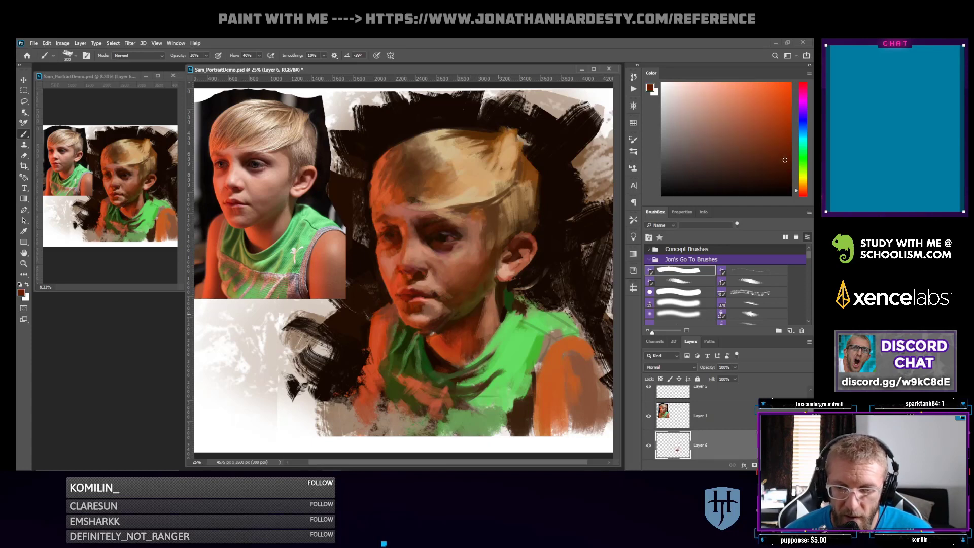
left_click(467, 328, "alt")
key("bracketleft")
key("bracketleft")
key("bracketleft")
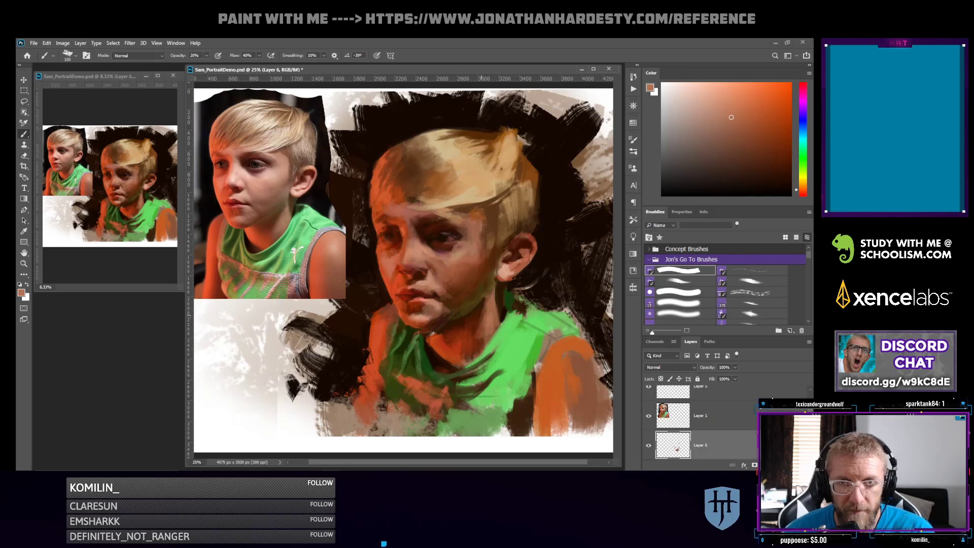
left_click(470, 317, "alt")
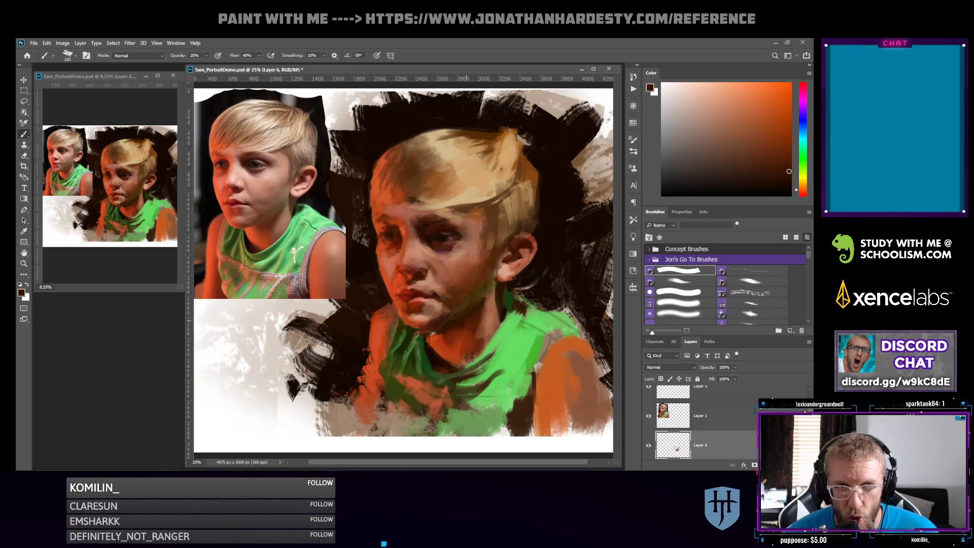
Define the underside of the chin and jaw with sampled dark brown and orange-red tones
left_click(440, 345, "alt")
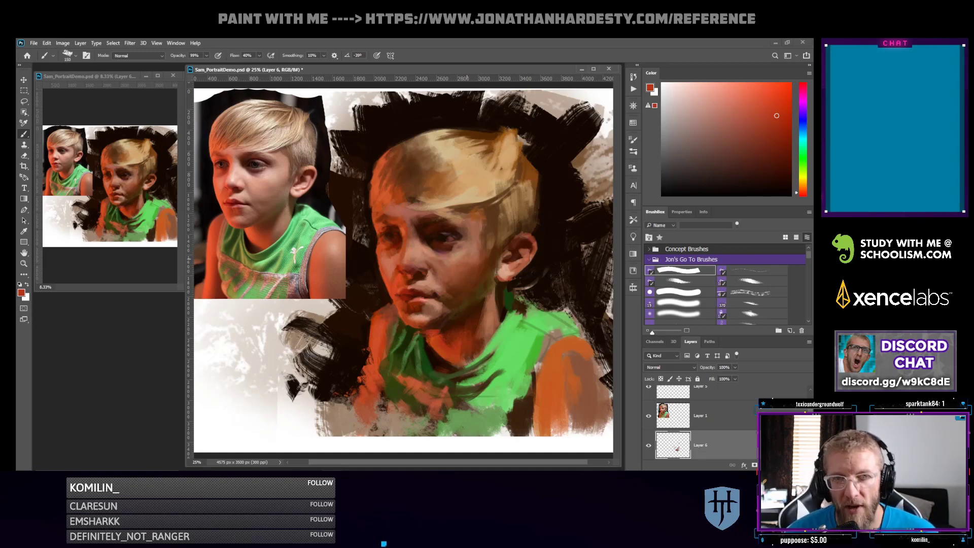
left_click(403, 314, "alt")
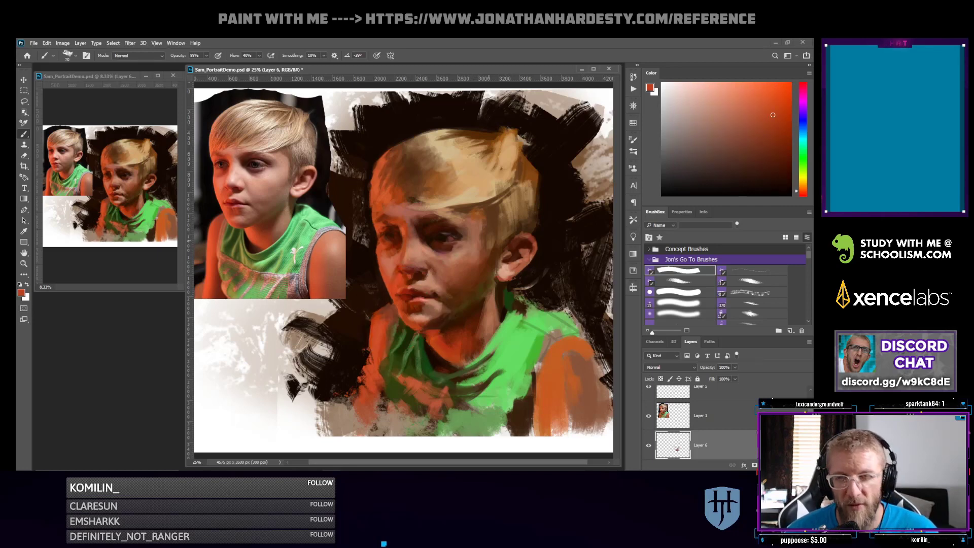
left_click(433, 302, "alt")
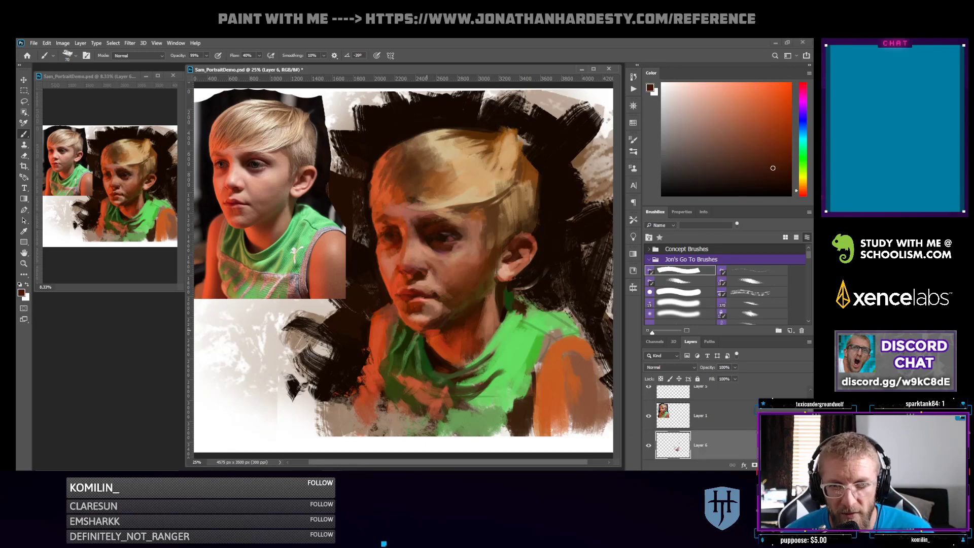
left_click_drag(424, 327, 429, 332)
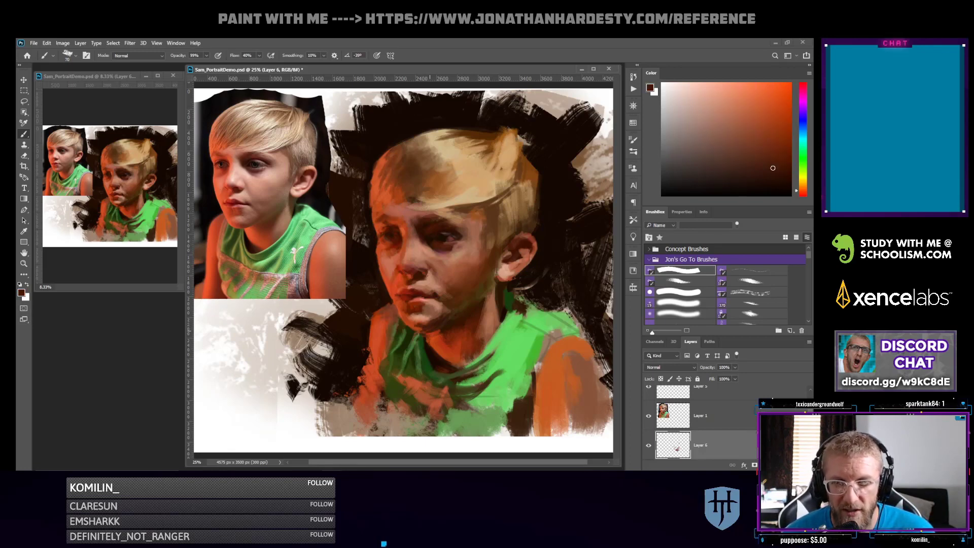
left_click(430, 340, "alt")
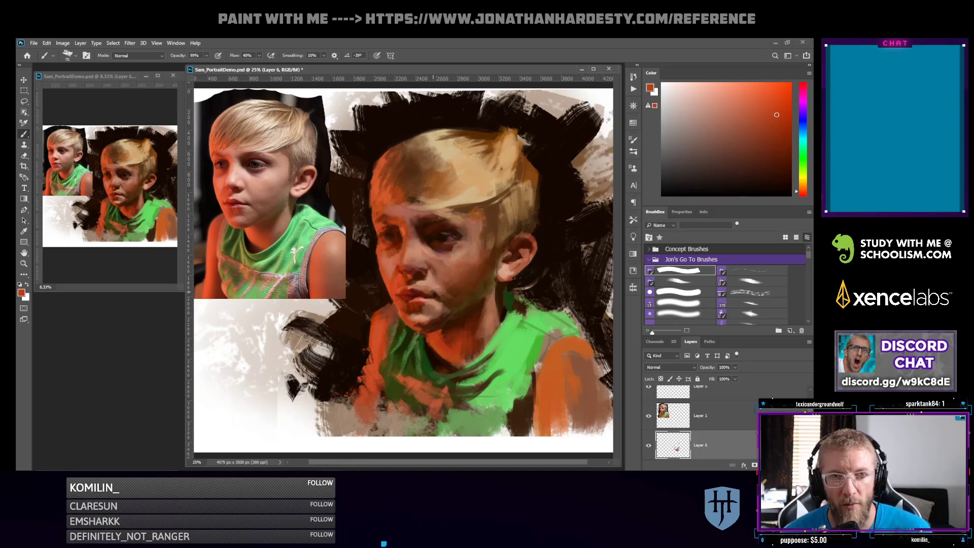
Soften the bottom of the chin with a muted mid-brown and colours sampled from the adjoining neck shadow
left_click(729, 137)
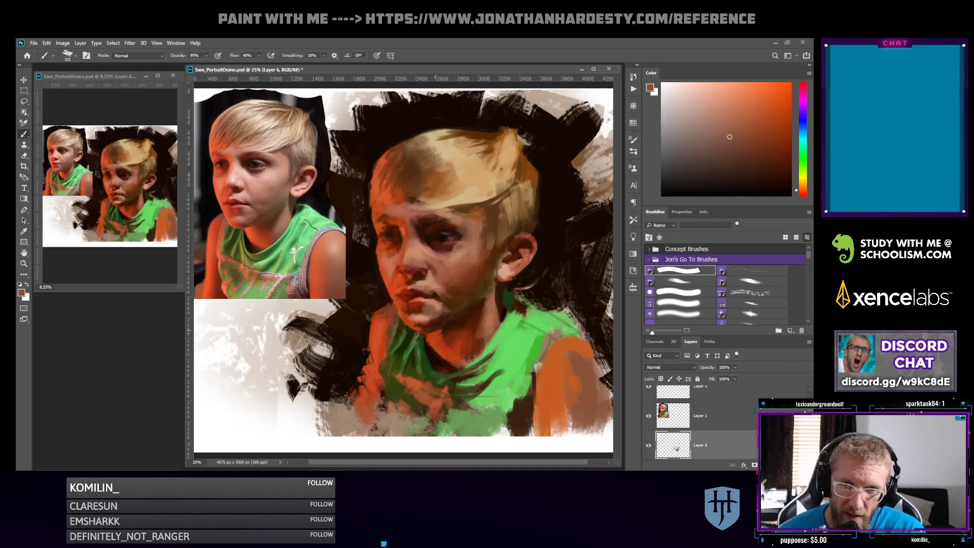
mouse_move(428, 320)
left_mouse_down()
mouse_move(438, 321)
mouse_move(424, 325)
left_mouse_up()
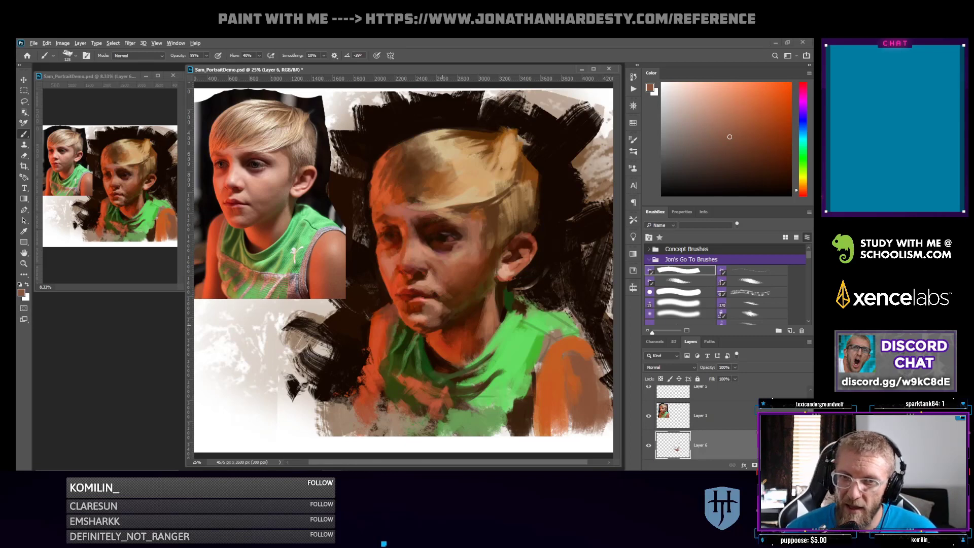
left_click(433, 330, "alt")
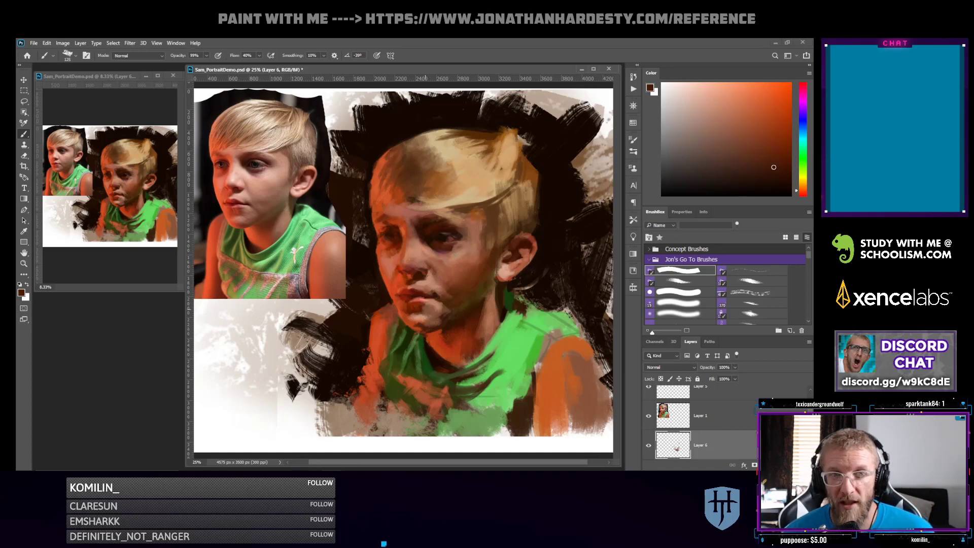
left_click(438, 345, "alt")
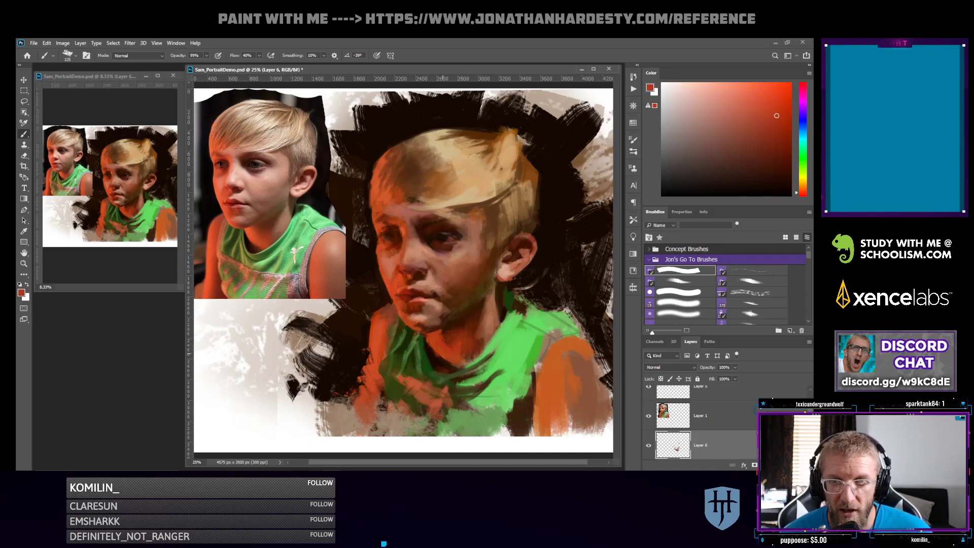
Deepen the neck shadow just above the collar at 20% brush opacity with sampled reddish-brown and near-black tones
left_click(451, 338, "alt")
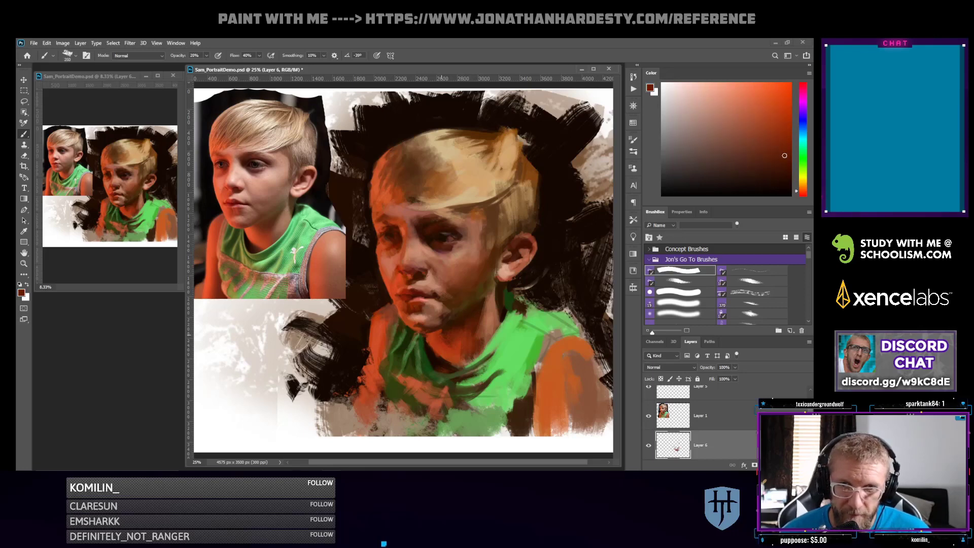
left_click_drag(454, 350, 447, 340)
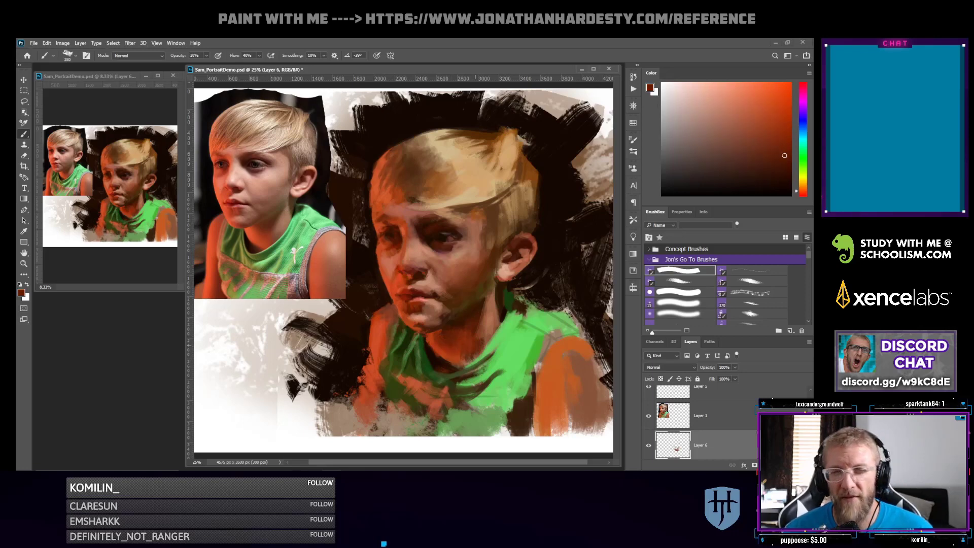
left_click(454, 354, "alt")
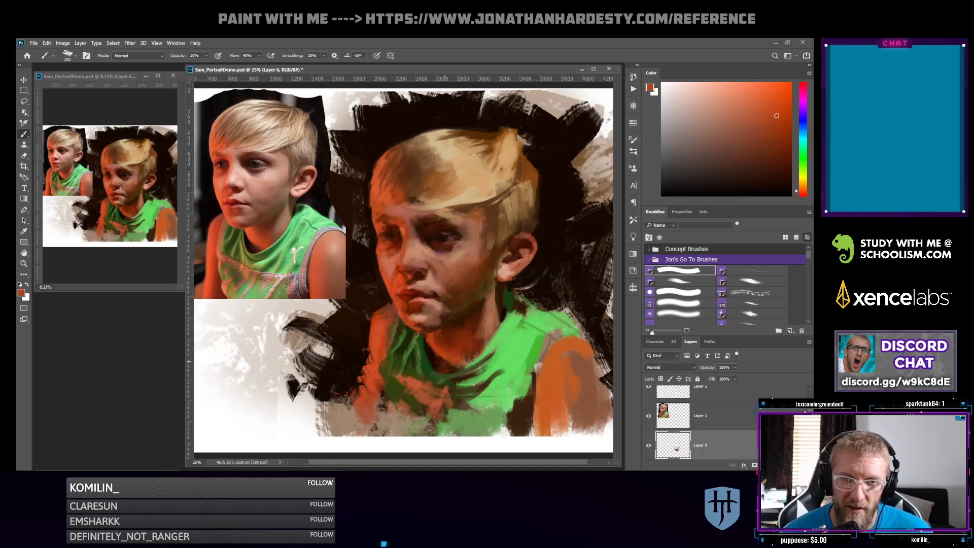
left_click(433, 355, "alt")
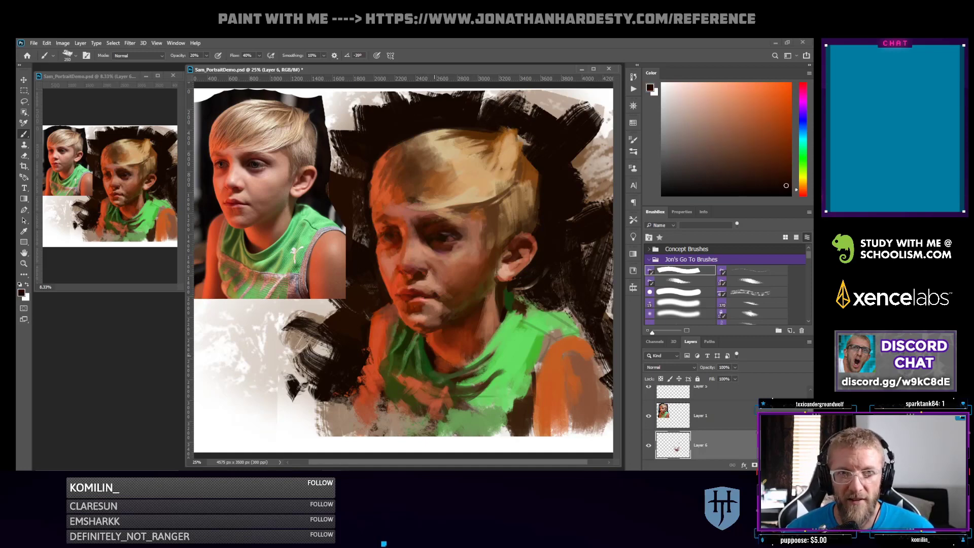
left_click_drag(437, 347, 444, 364)
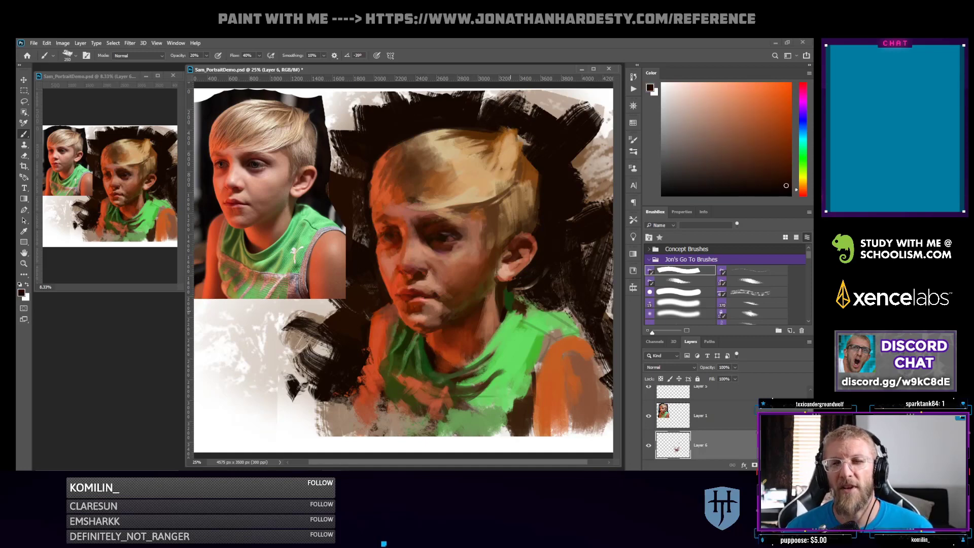
Darken the edge where the neck meets the shirt below the ear, using near-black and a very dark green
left_click(504, 311, "alt")
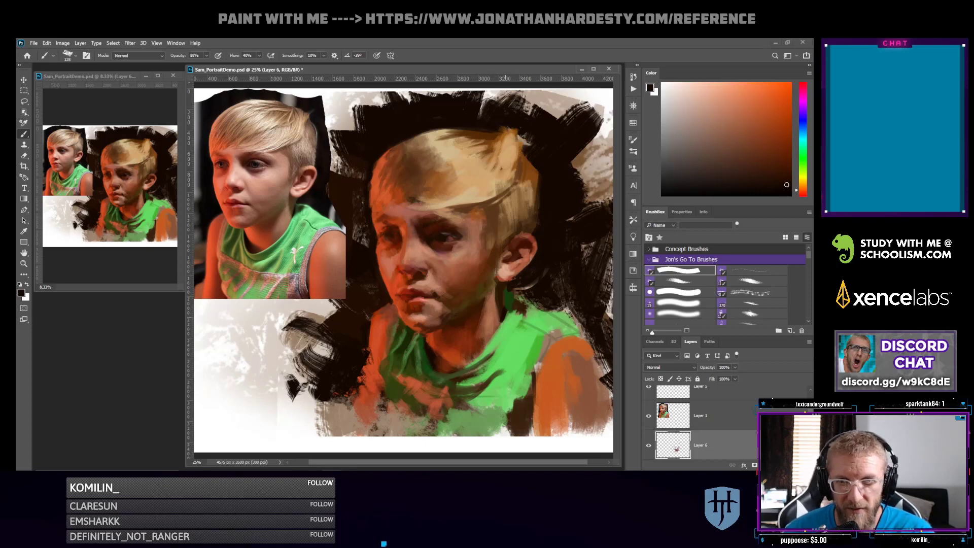
left_click_drag(505, 312, 508, 300)
left_click(520, 299, "alt")
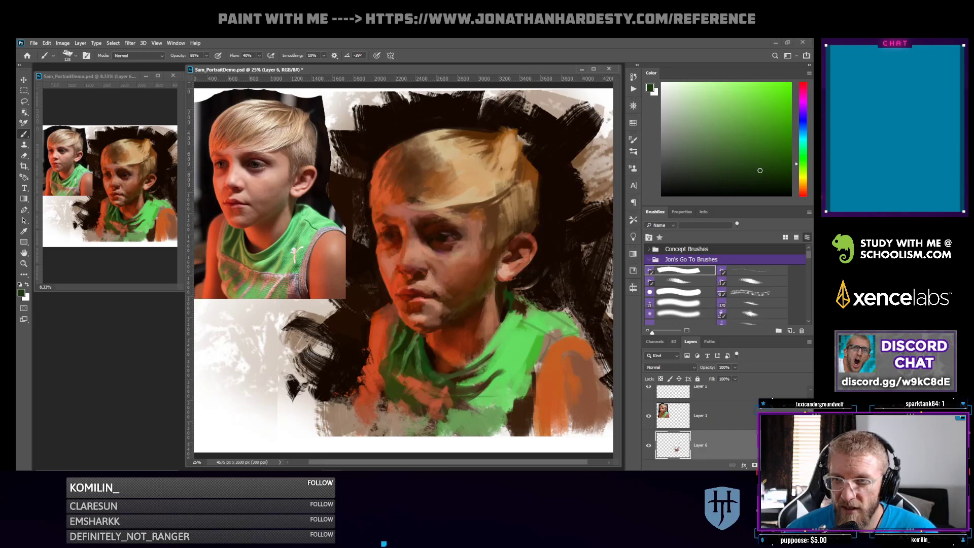
left_click(781, 180)
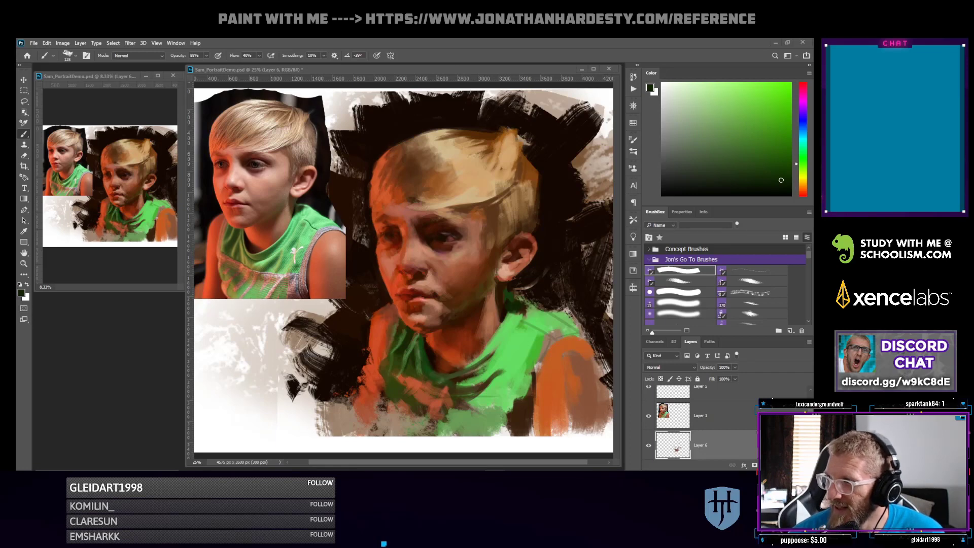
left_click(404, 381)
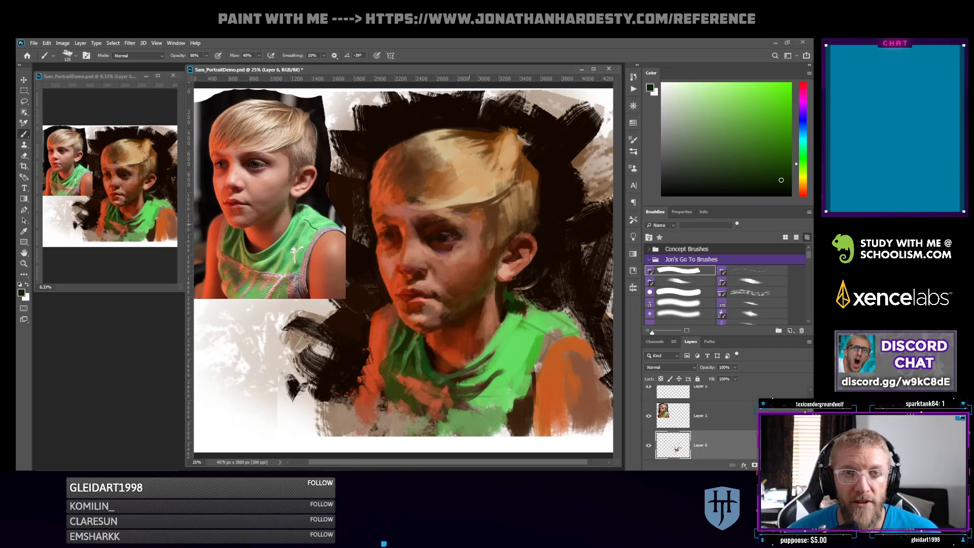
Touch up the earlobe with a skin tone sampled from the lower ear
left_click(509, 273, "alt")
left_click_drag(520, 267, 510, 272)
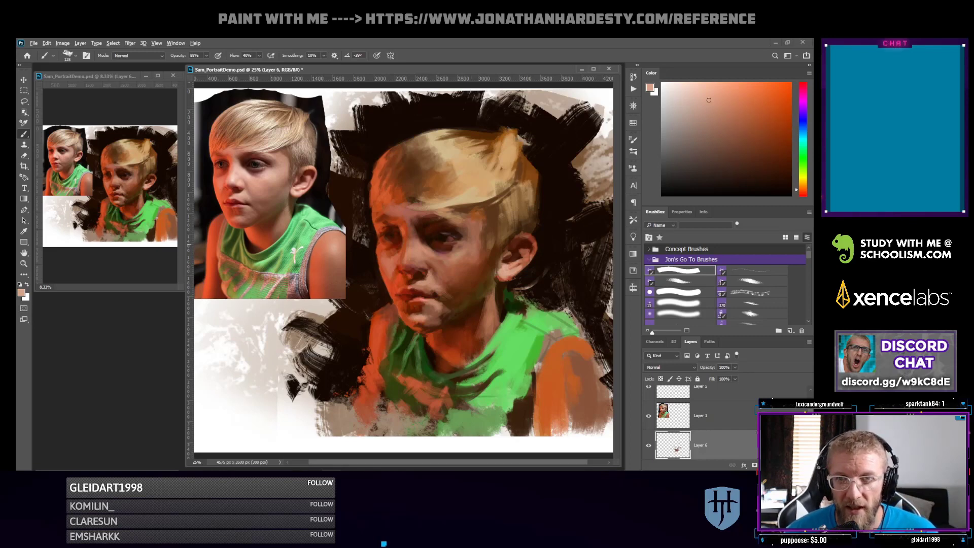
Add a muted purple accent around the painted eye nearest the ear, starting from colours sampled beside it
left_click(468, 247, "alt")
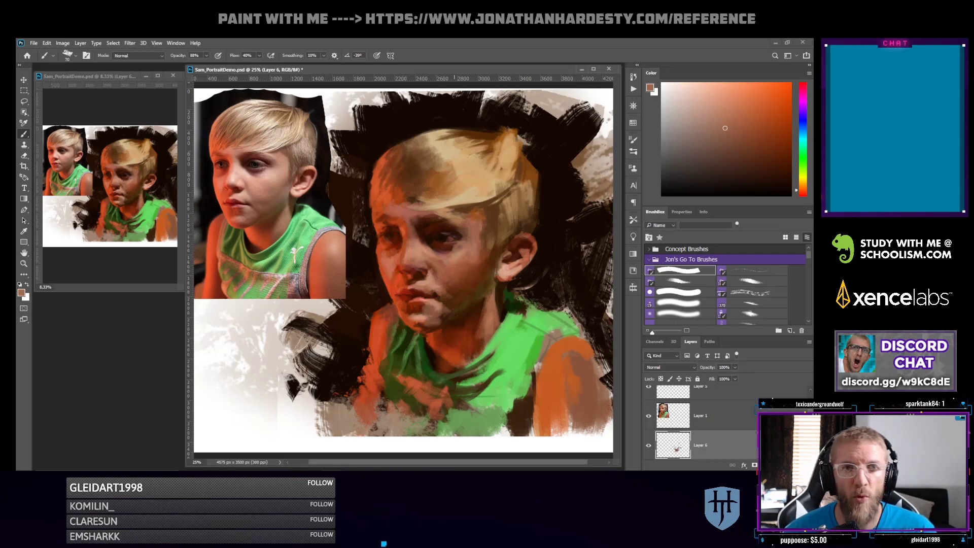
left_click(448, 235, "alt")
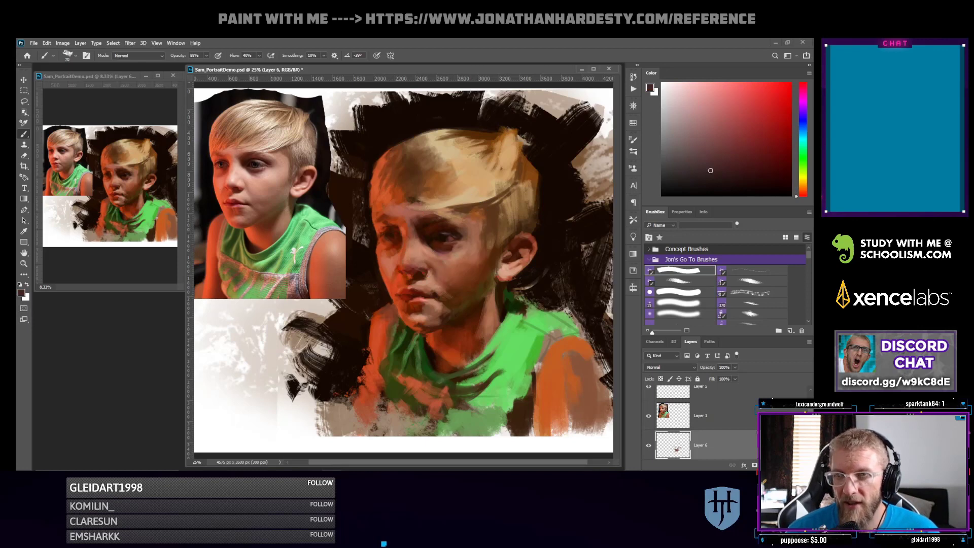
left_click(802, 98)
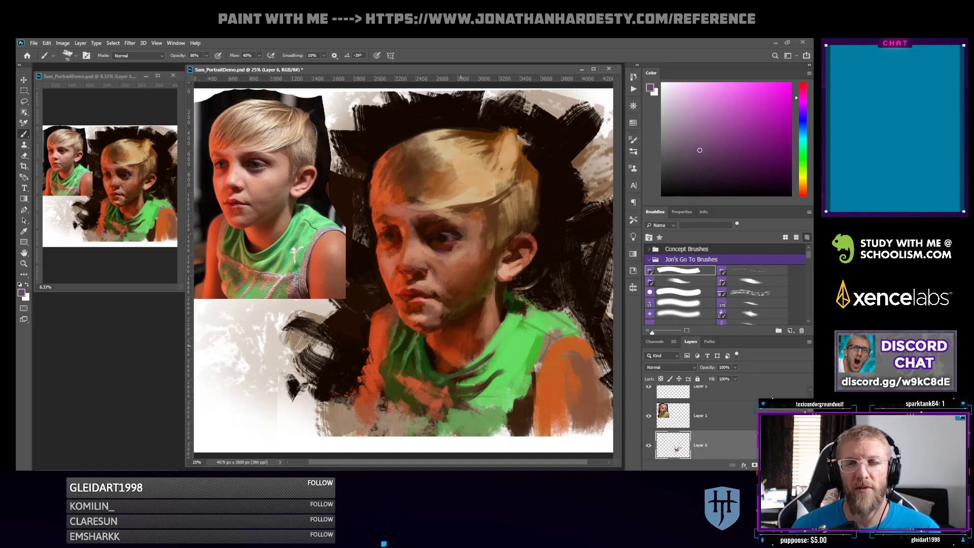
Refine the painted eye nearest the ear with sampled warm brown, near-black and muted dark red tones
left_click(449, 237, "alt")
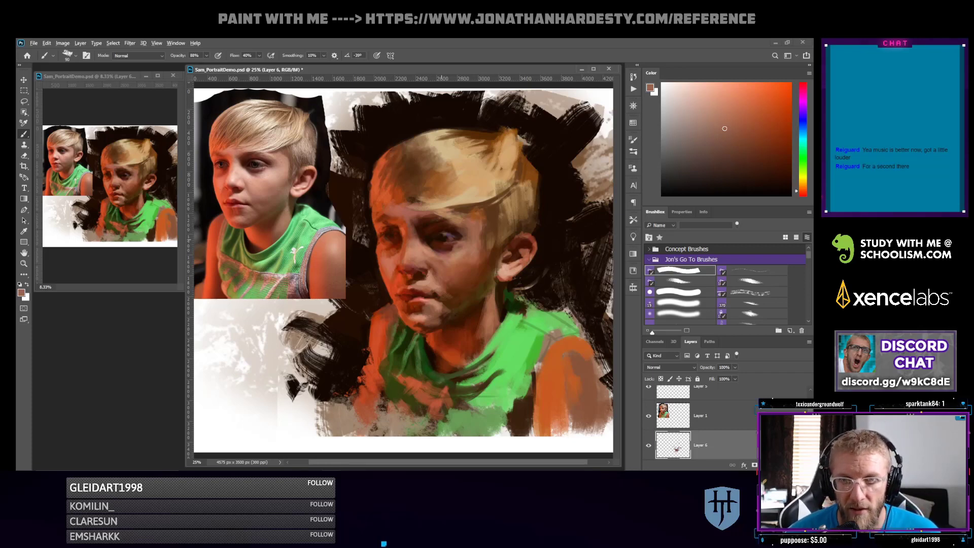
left_click(439, 237, "alt")
left_click(439, 233, "alt")
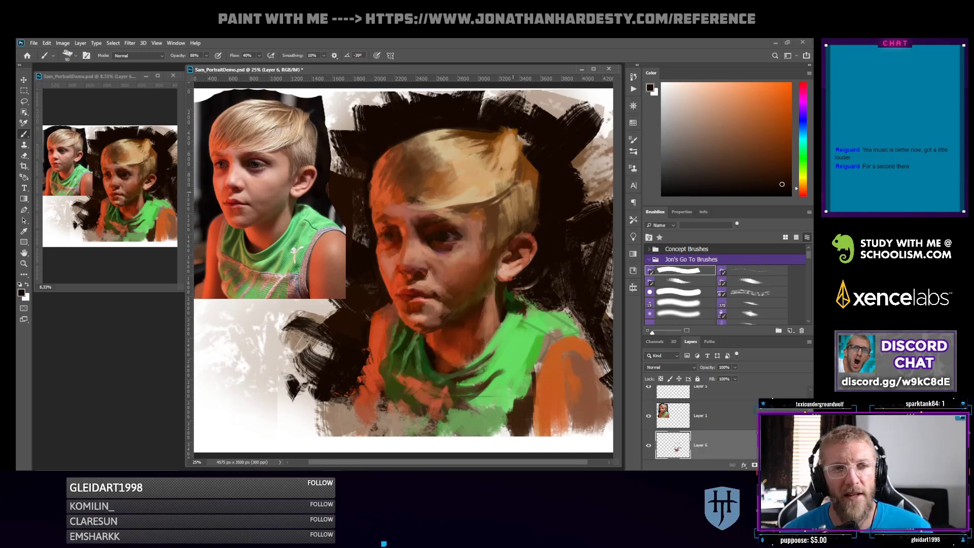
left_click(453, 235, "alt")
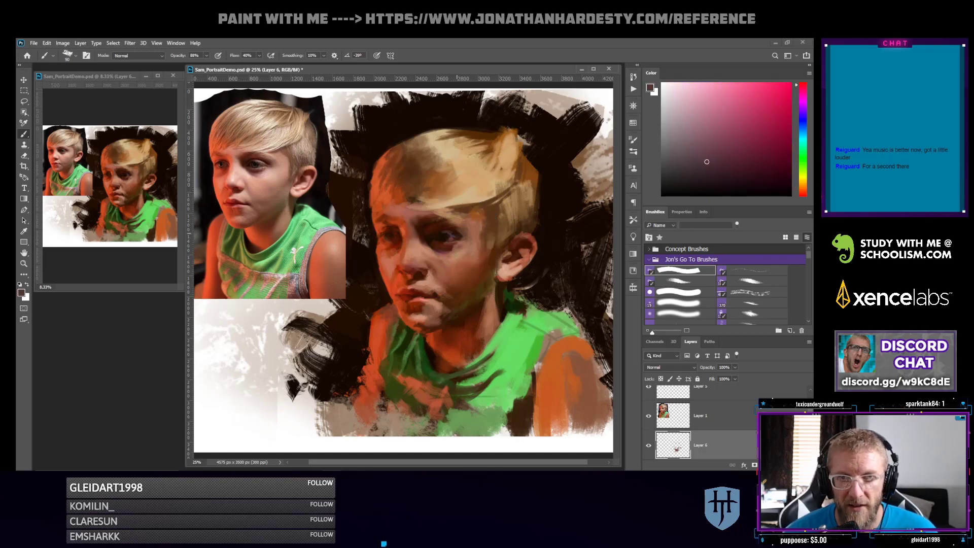
left_click(438, 232, "alt")
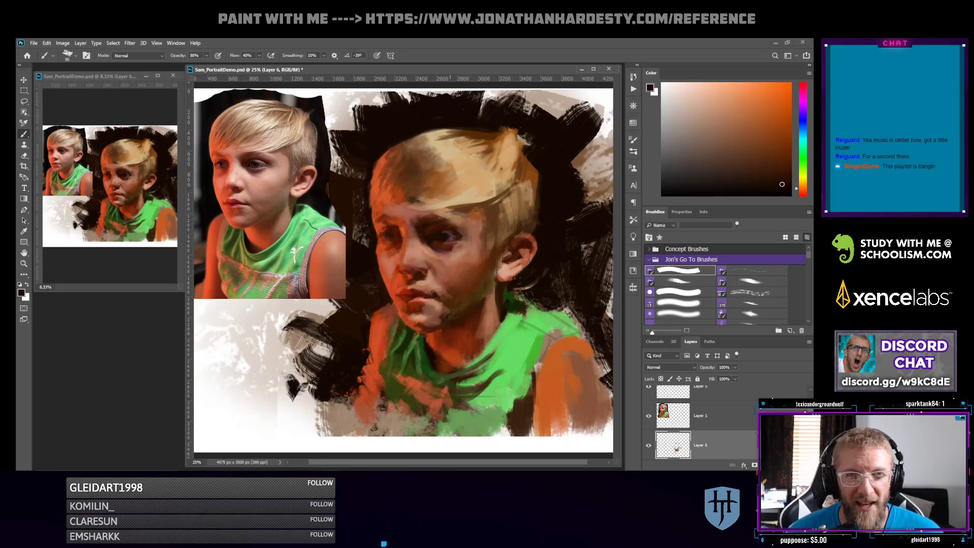
Model the cheek between the nose and the mouth with sampled muted skin tones and a darker reddish brown
left_click(423, 268, "alt")
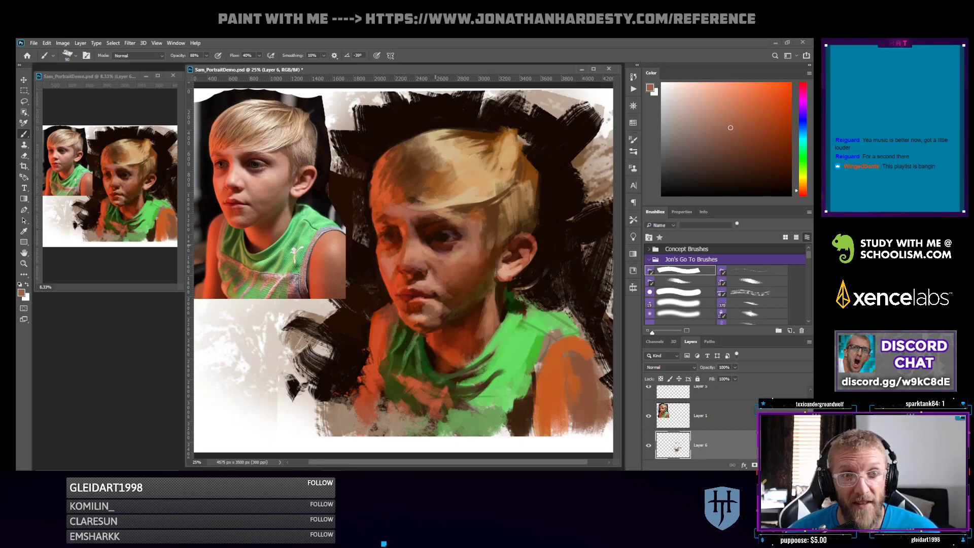
left_click(430, 273, "alt")
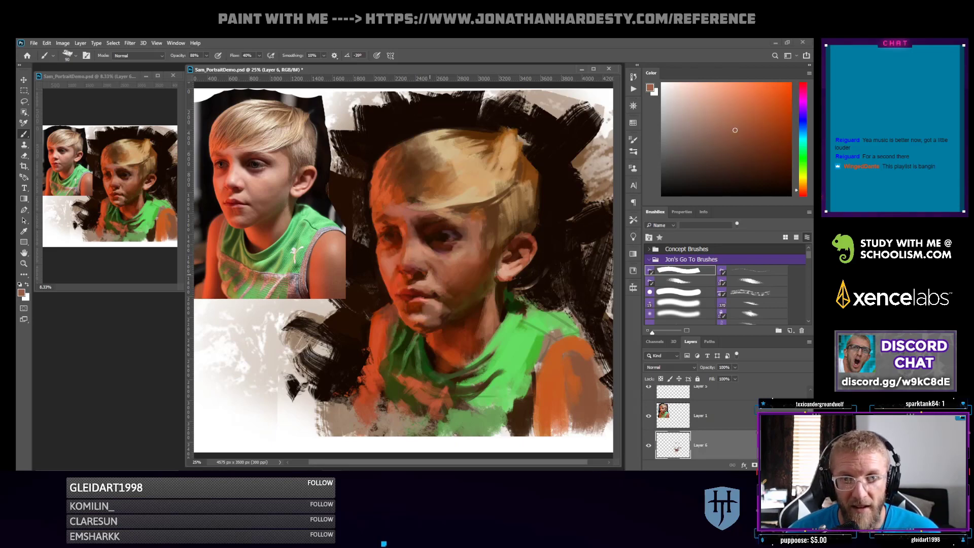
left_click(431, 266, "alt")
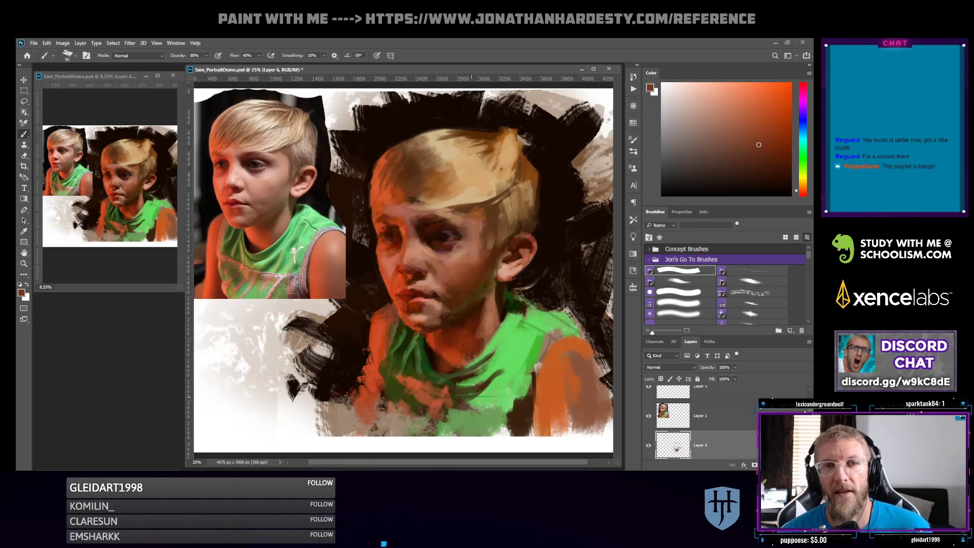
Touch up the painted lips, starting from a sampled dark red and shifting to a purer, lighter red
left_click(413, 291, "alt")
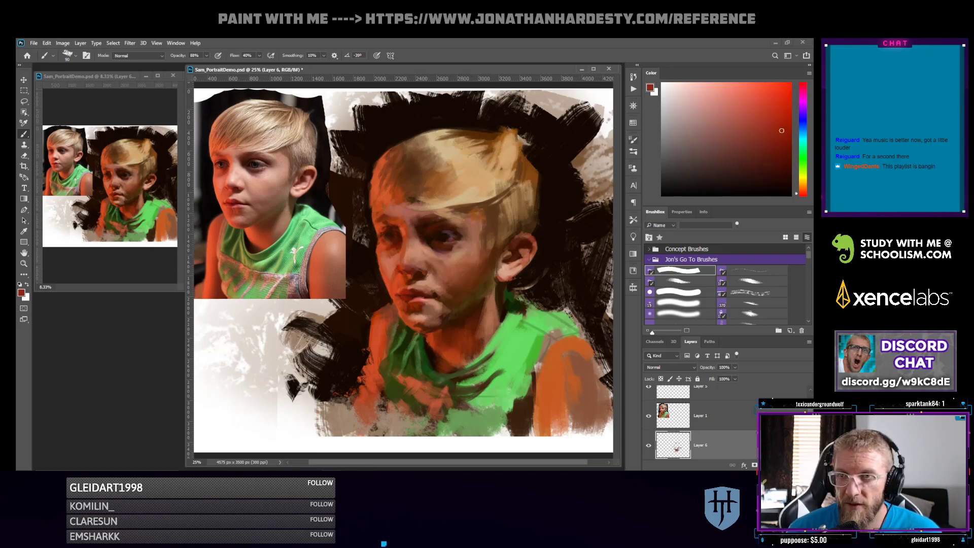
left_click(802, 195)
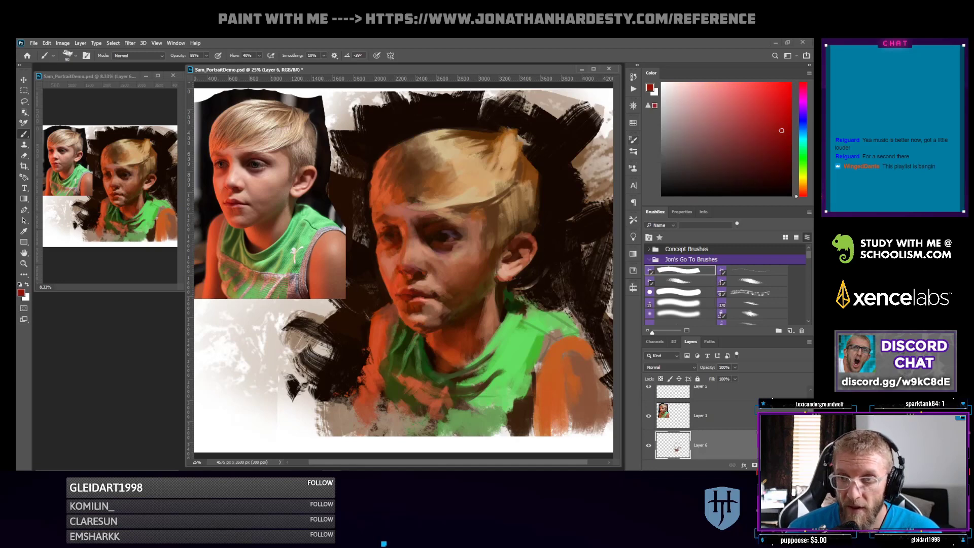
left_click(738, 99)
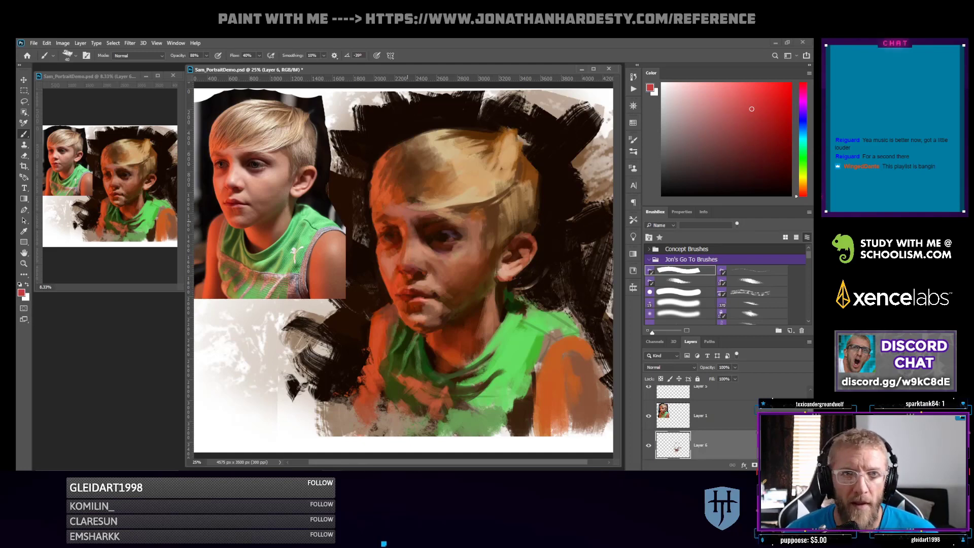
Shade beside the eye nearest the ear with dark brown at 20% opacity, and paint blond and orange-brown fringe strands at 99% opacity
left_click(471, 236, "alt")
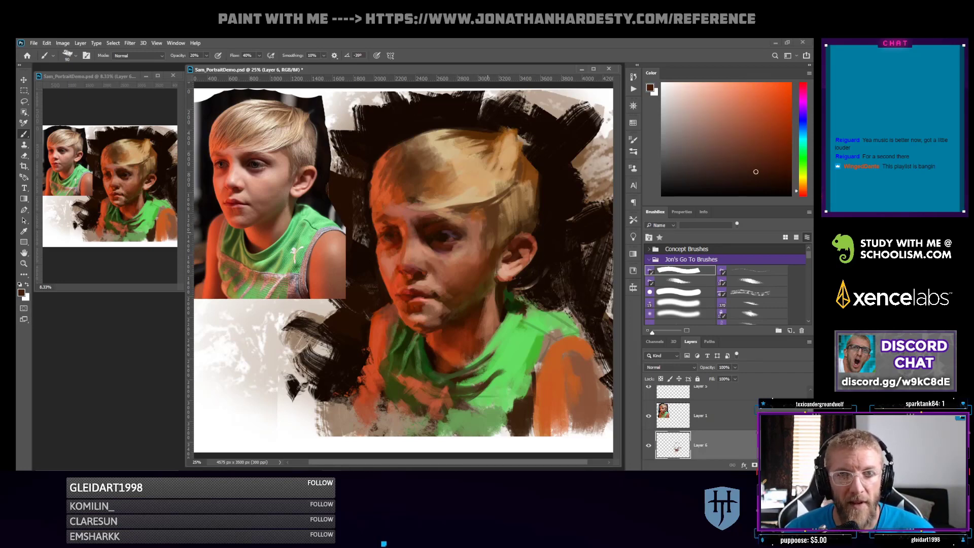
left_click(464, 195, "alt")
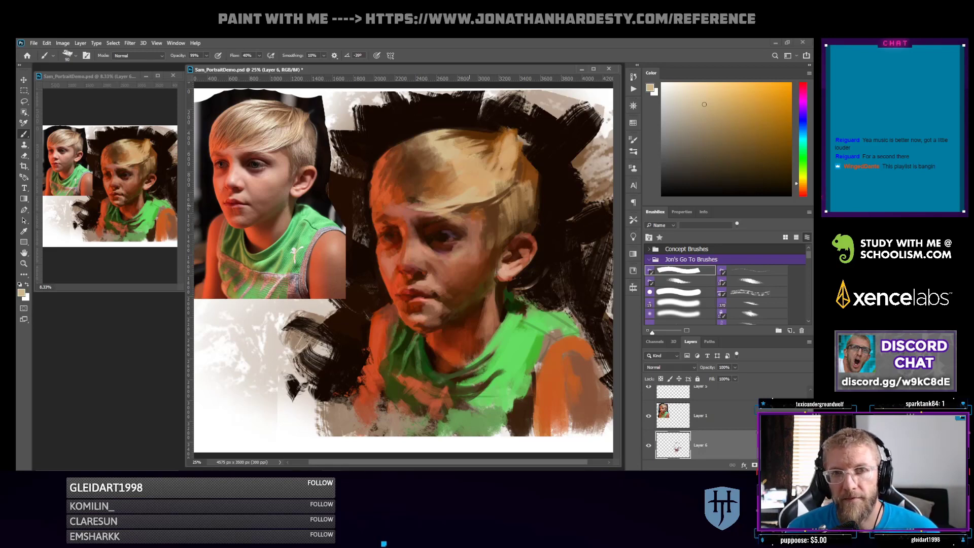
left_click(436, 204, "alt")
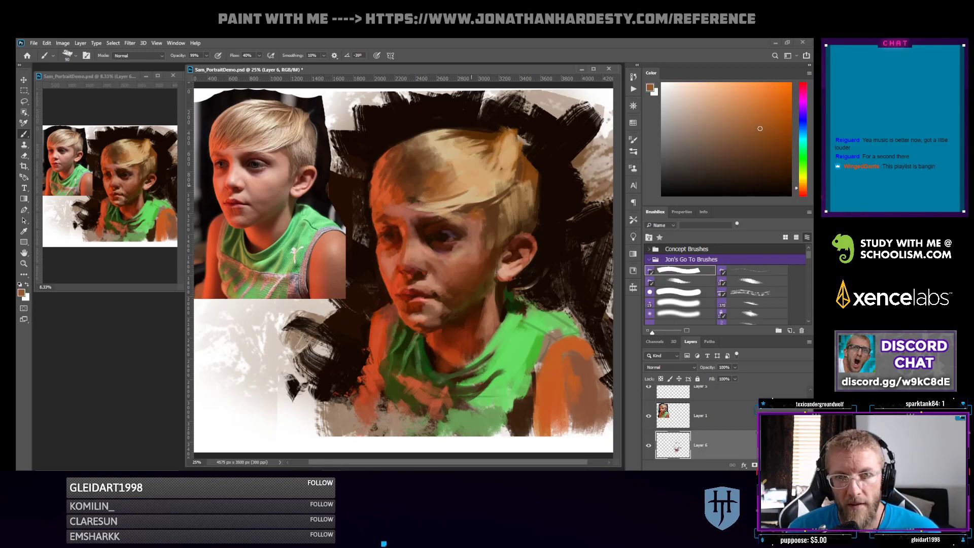
left_click(448, 203, "alt")
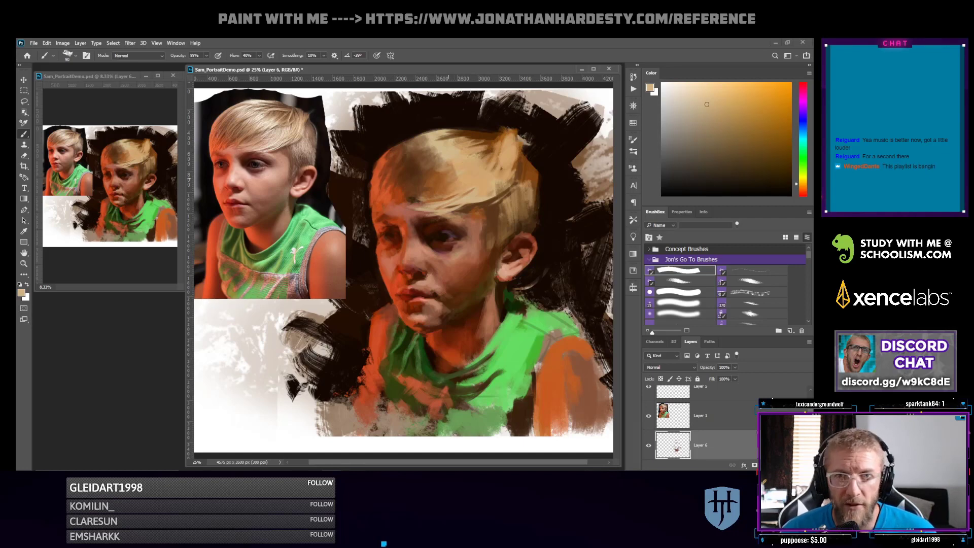
left_click(447, 184, "alt")
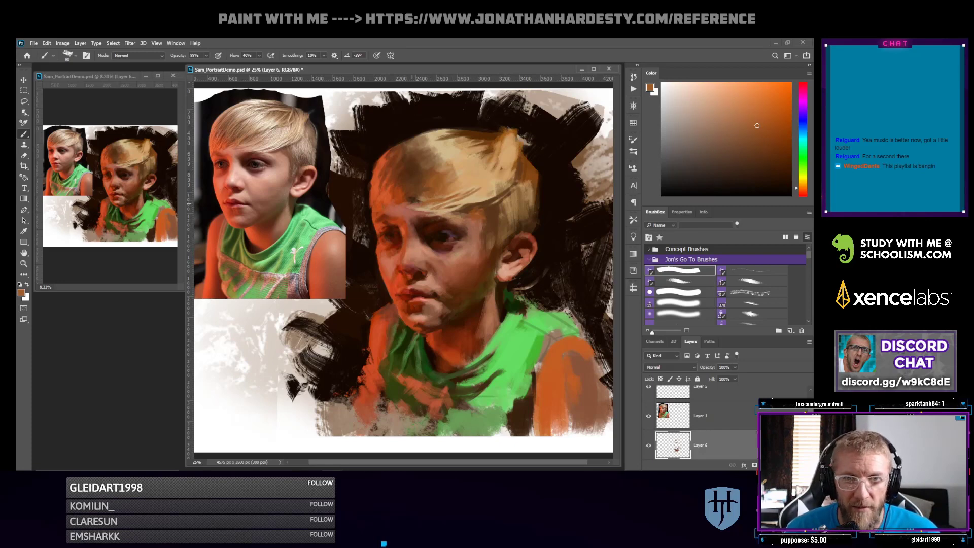
Refine the forehead and brows below the fringe with sampled reddish-brown, orange and very dark brown tones
left_click(379, 216, "alt")
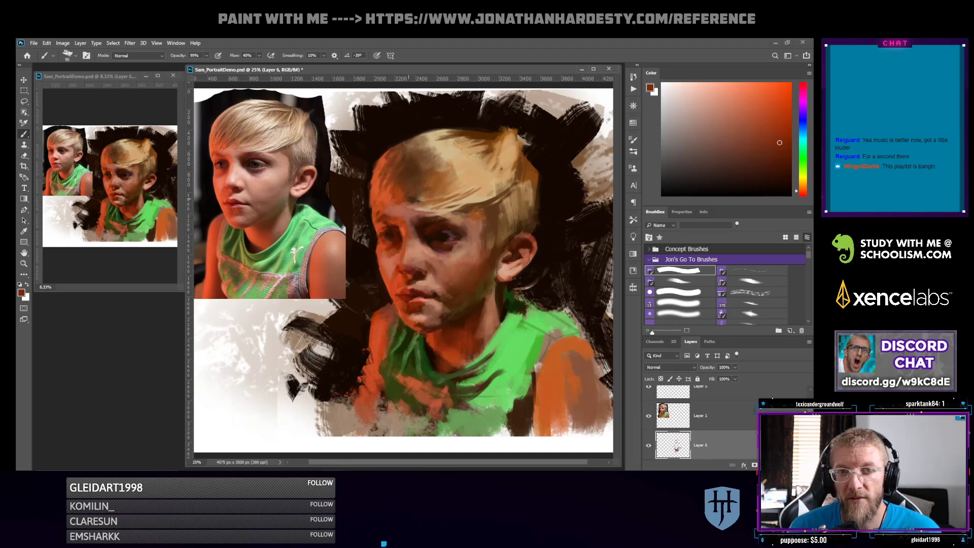
left_click(396, 221, "alt")
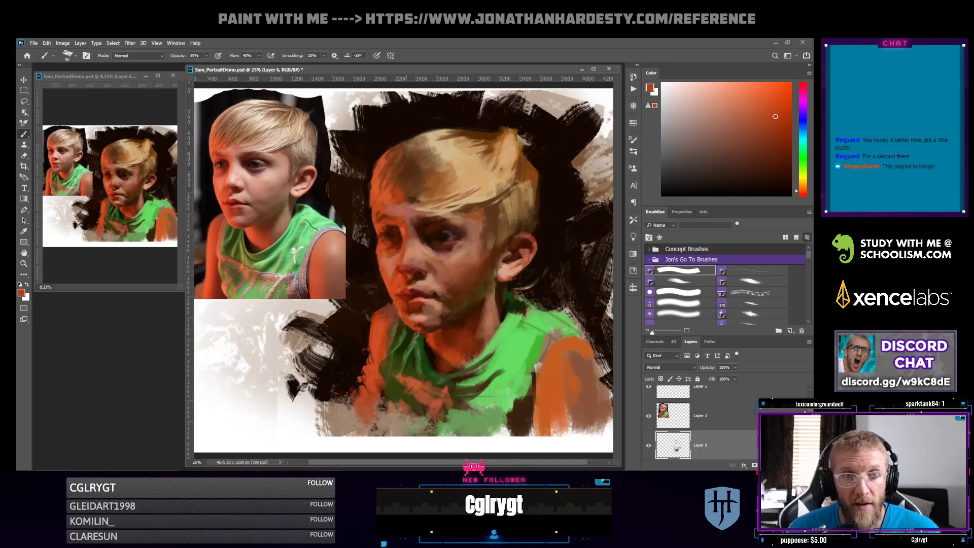
left_click(436, 222, "alt")
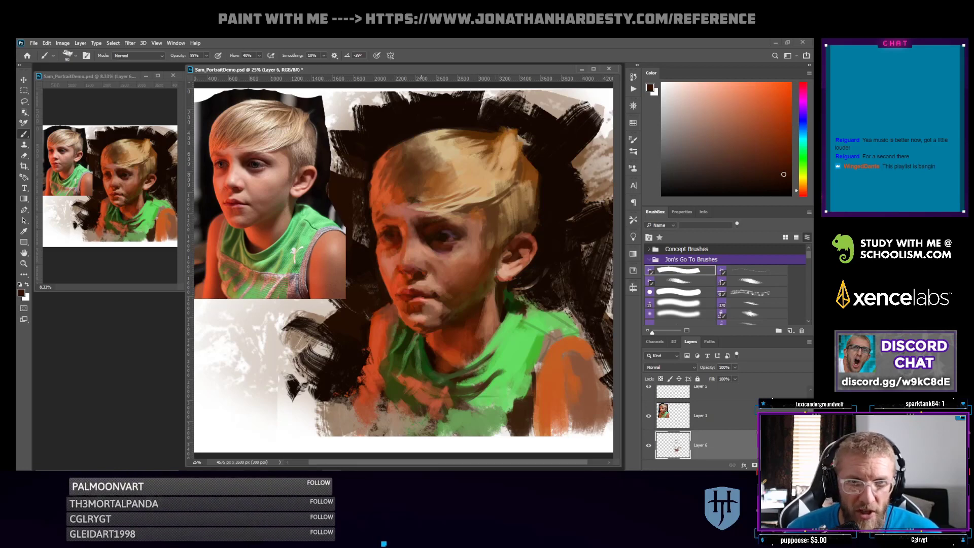
Model the painted nose with saturated orange and orange-red tones, and choose a near-black brown for its dark accents
left_click(407, 258, "alt")
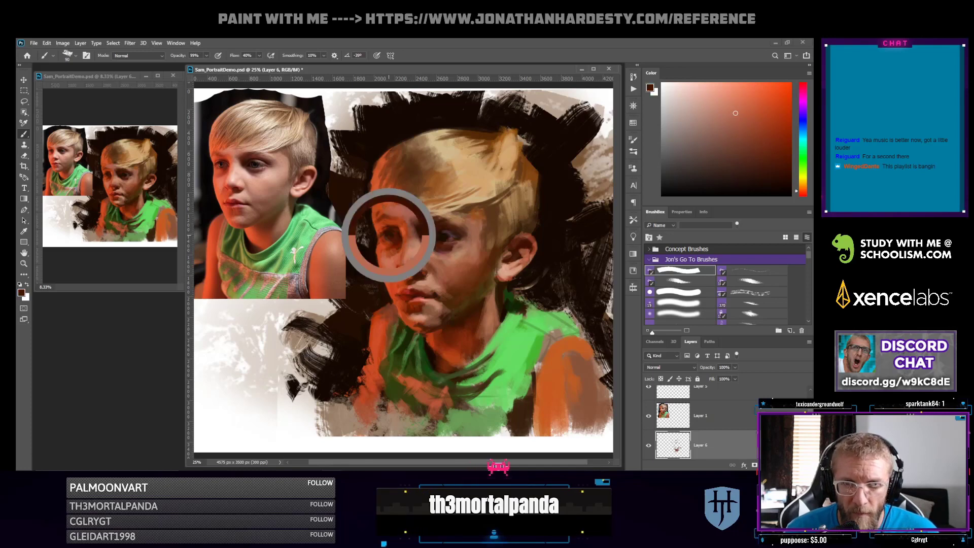
left_click(775, 116)
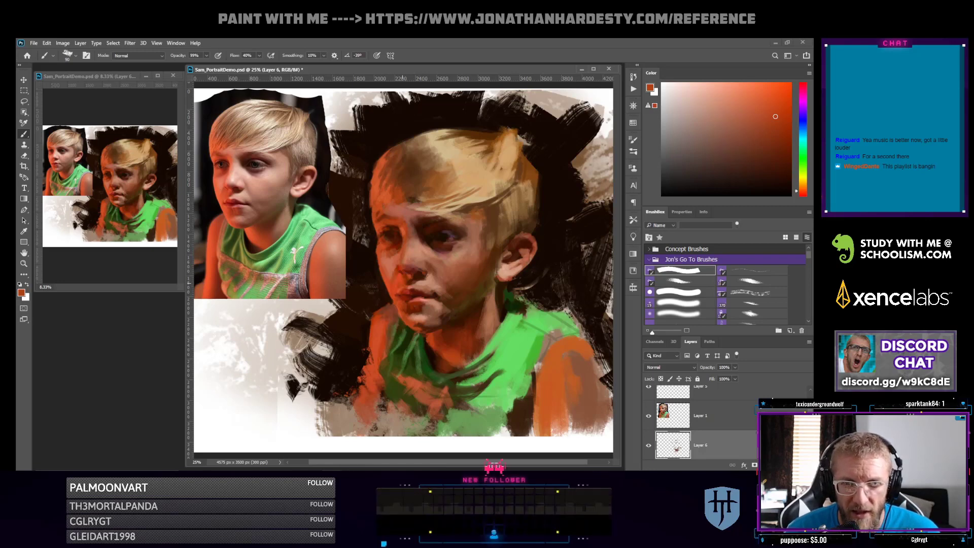
left_click(399, 272, "alt")
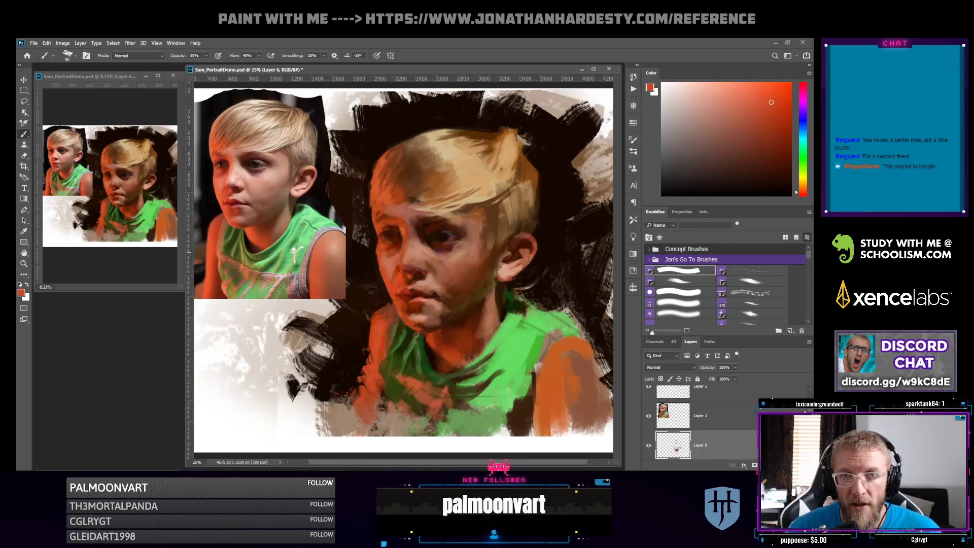
left_click(785, 171)
left_click(791, 175)
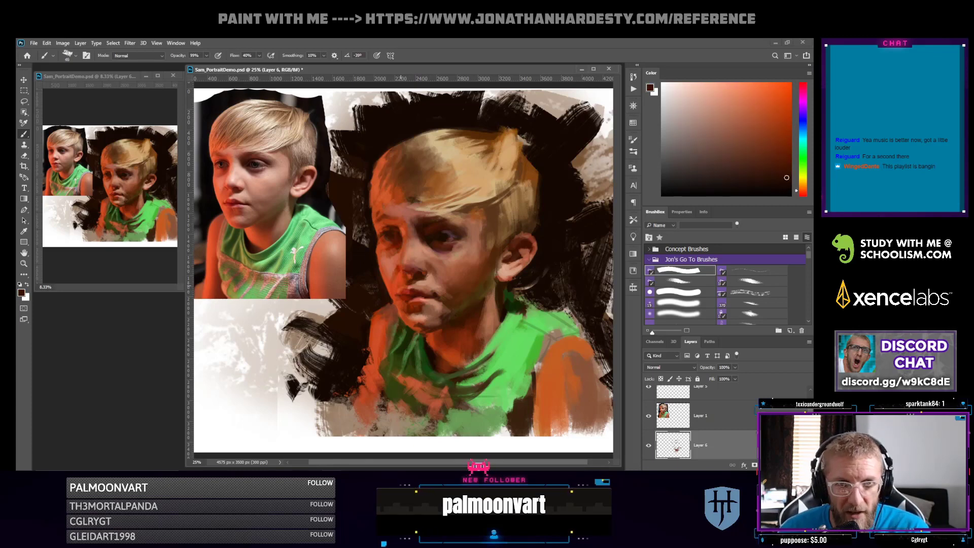
Detail the underside of the nose with a smaller brush, using sampled saturated red and dark red tones
key("bracketleft")
key("bracketleft")
key("bracketleft")
left_click(400, 264, "alt")
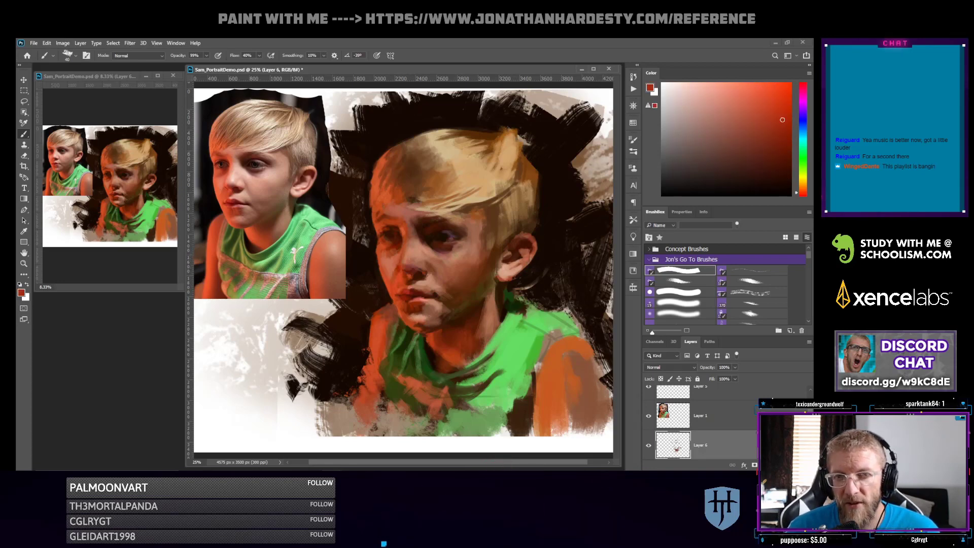
left_click(419, 273, "alt")
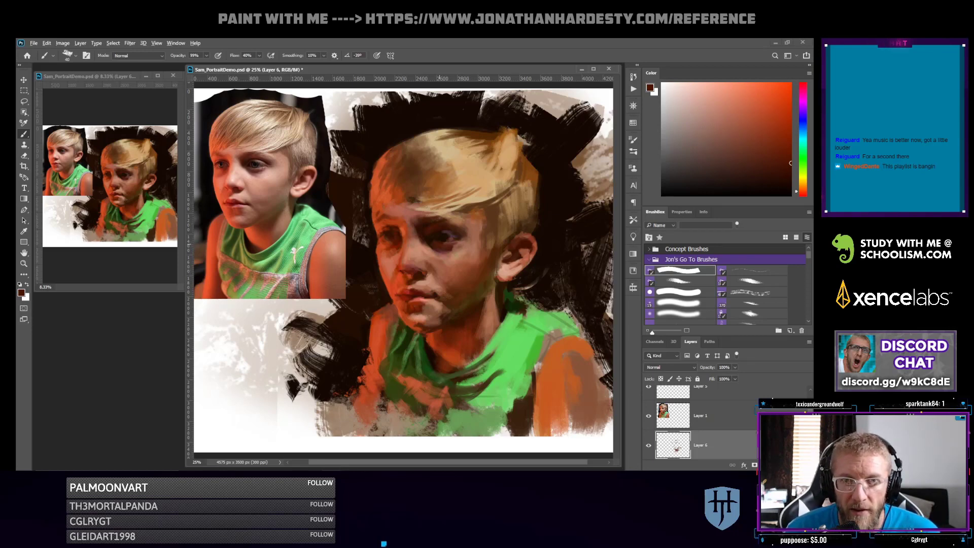
Refine the area around the eye nearest the ear at 77% opacity with sampled muted brown, dark brown and plum tones
left_click(429, 244, "alt")
key("bracketleft")
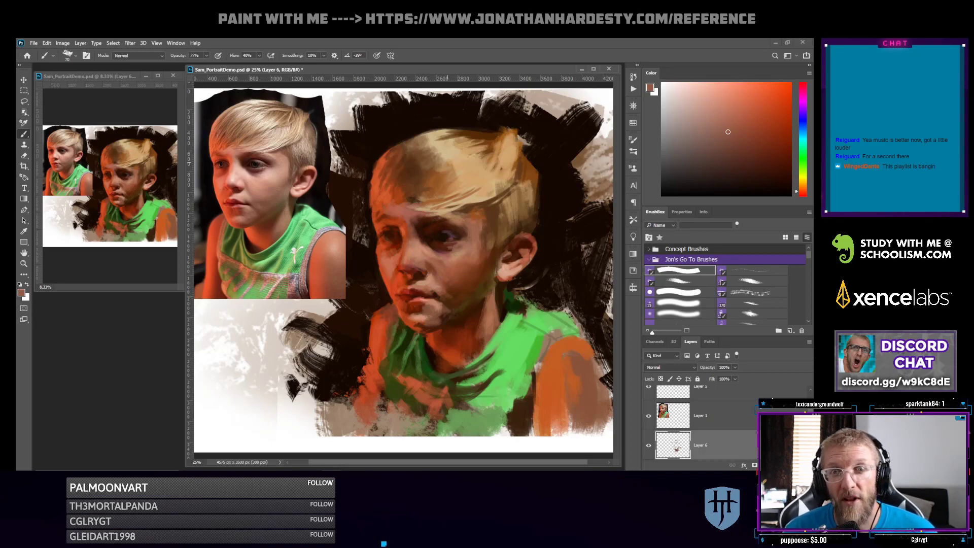
left_click(462, 220, "alt")
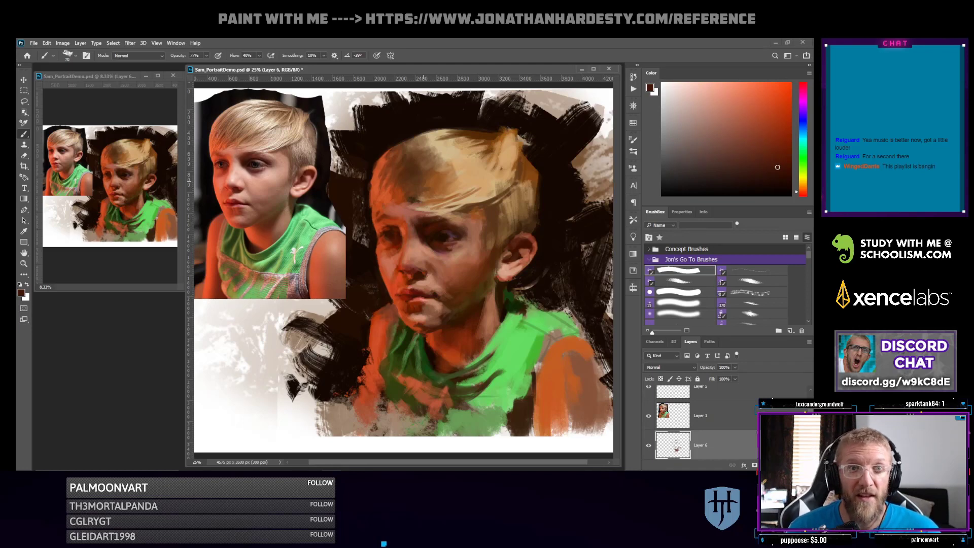
left_click(460, 239, "alt")
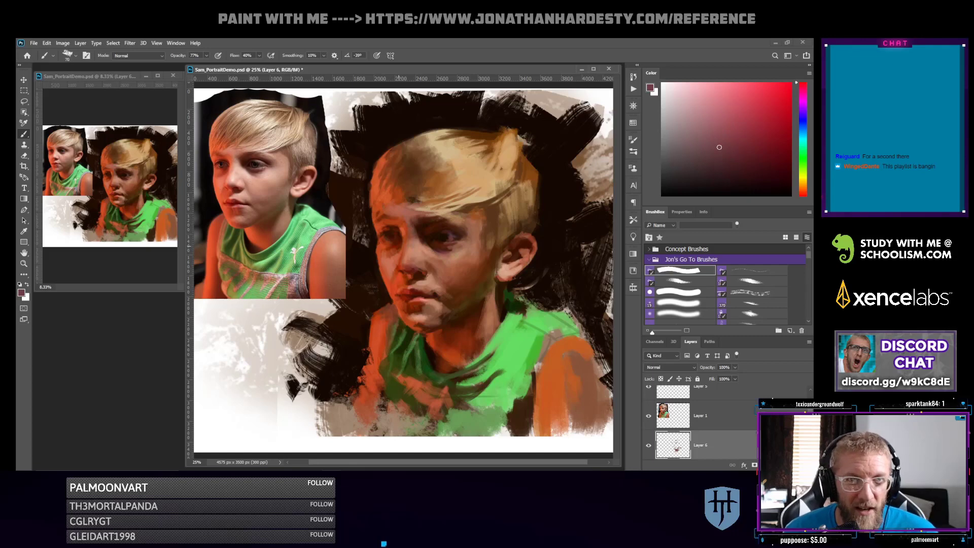
Deepen the far eye socket with a larger brush, using sampled dark red and near-black at 22% opacity, and restore 100% opacity
left_click(400, 243, "alt")
key("bracketright")
key("bracketright")
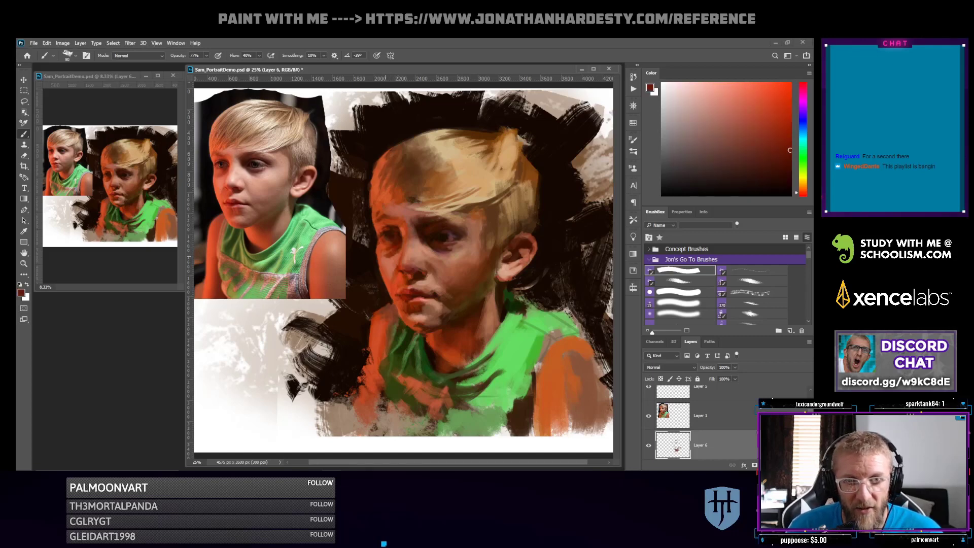
key("2")
key("2")
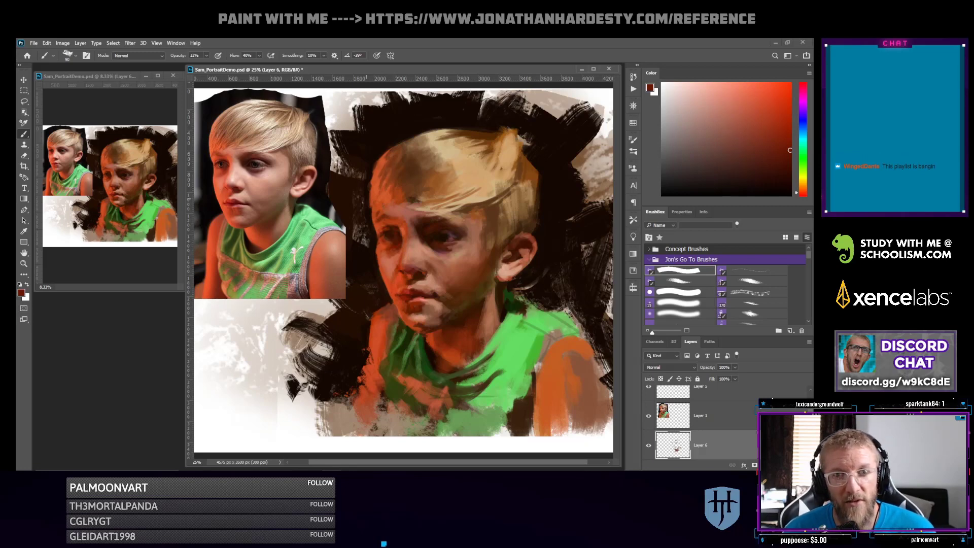
left_click(397, 244, "alt")
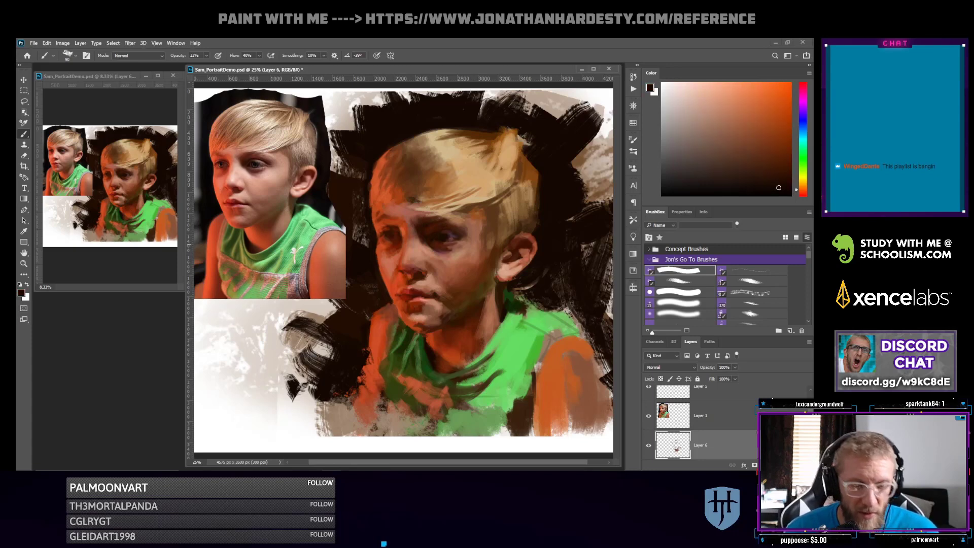
key("0")
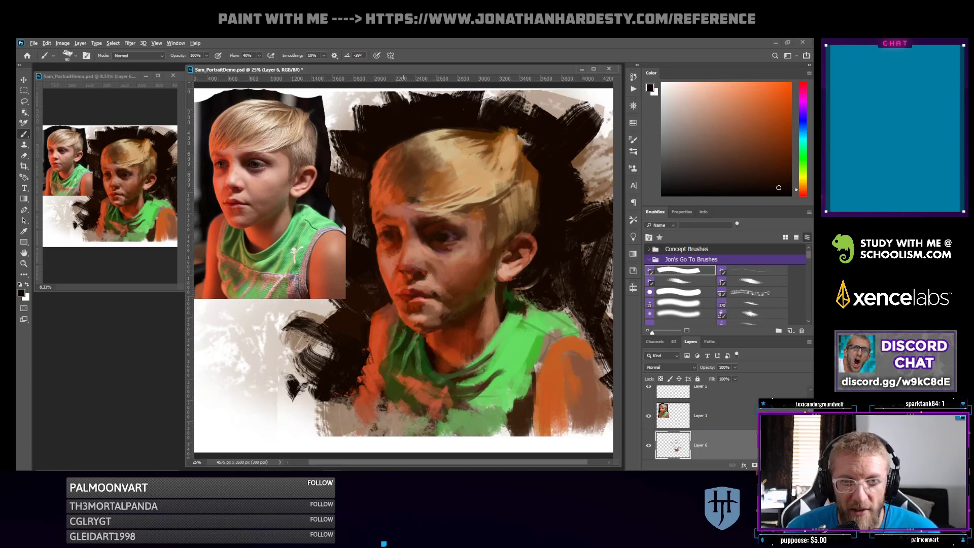
Refine the painted mouth with sampled orange-red and salmon tones, reducing opacity to 20% and enlarging the brush
left_click(399, 290, "alt")
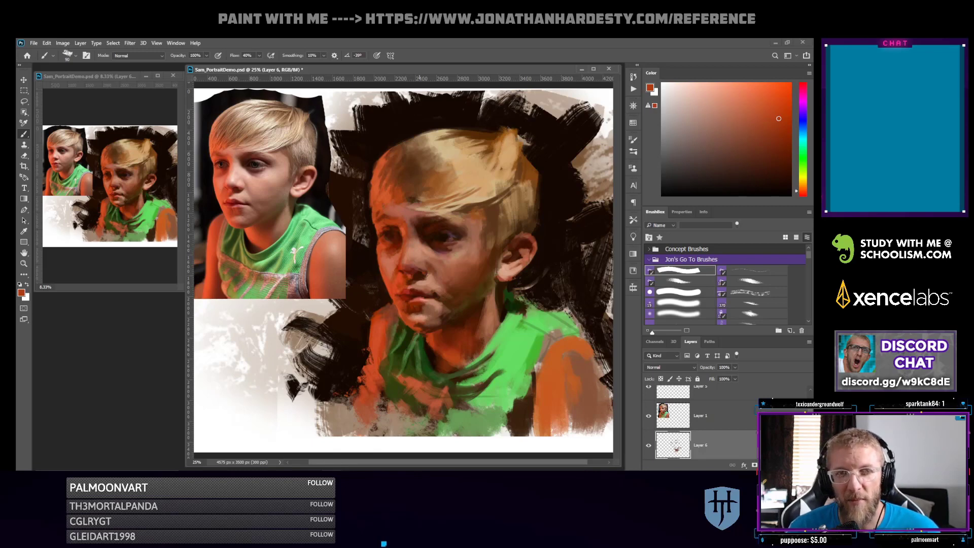
left_click(405, 288, "alt")
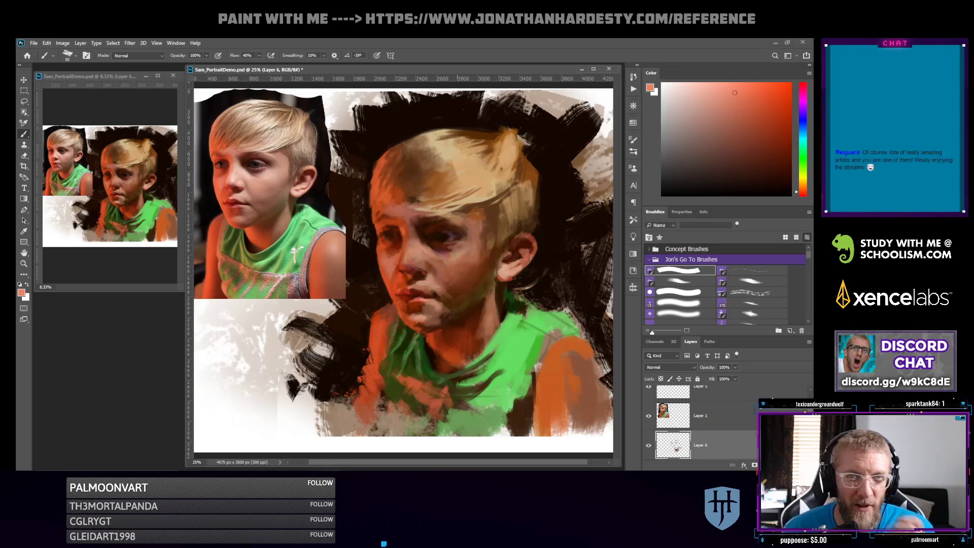
left_click(418, 301, "alt")
key("2")
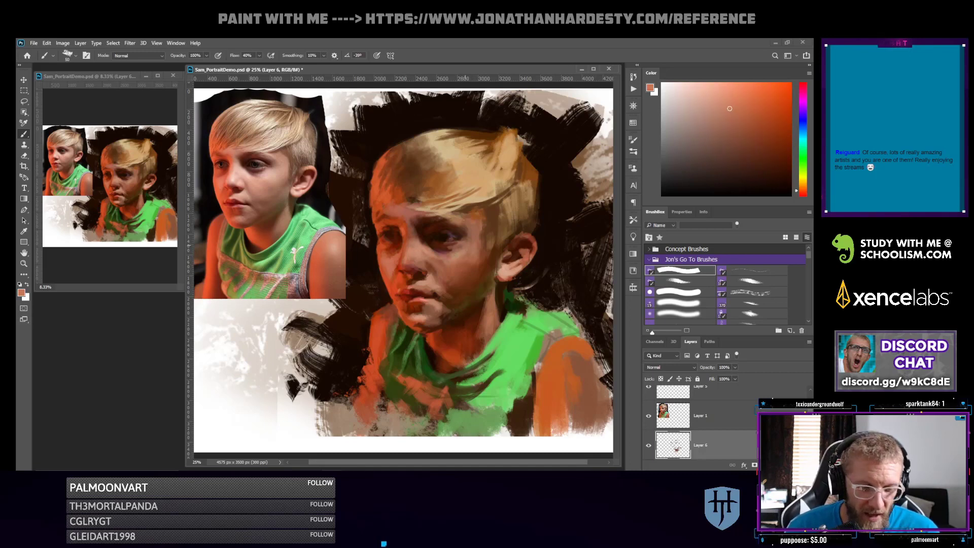
key("bracketright")
key("bracketright")
key("bracketright")
key("bracketright")
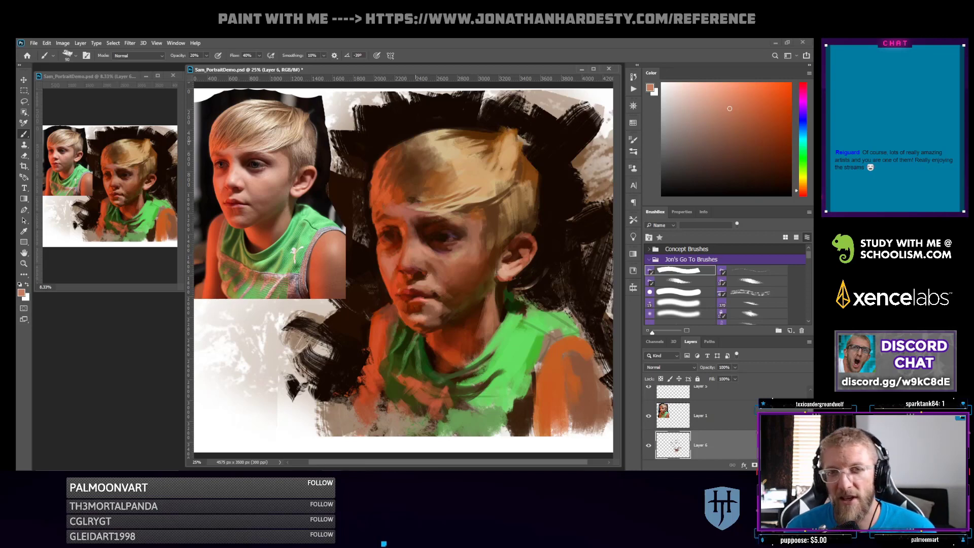
Tint the underside of the nose at 20% opacity with sampled dark red-brown and a light muted violet
left_click(408, 269, "alt")
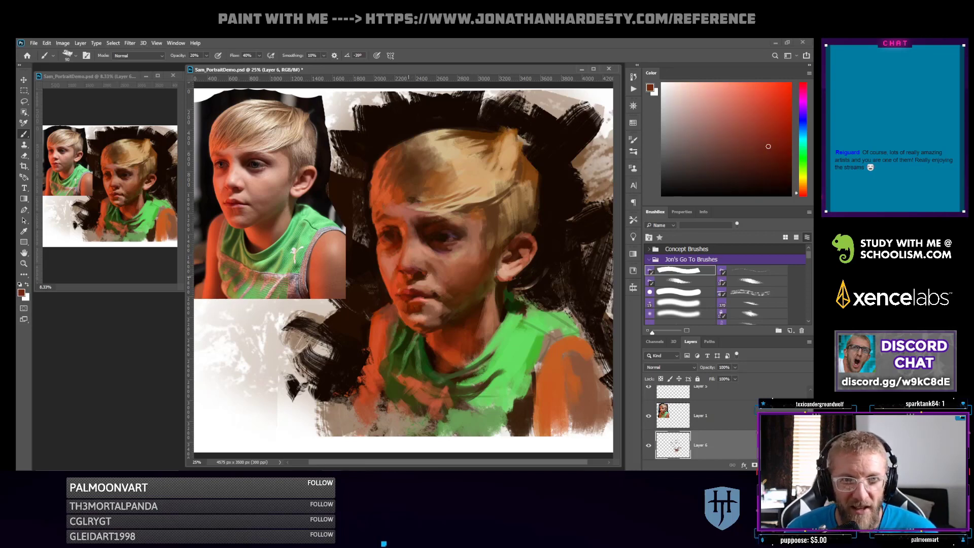
left_click(802, 108)
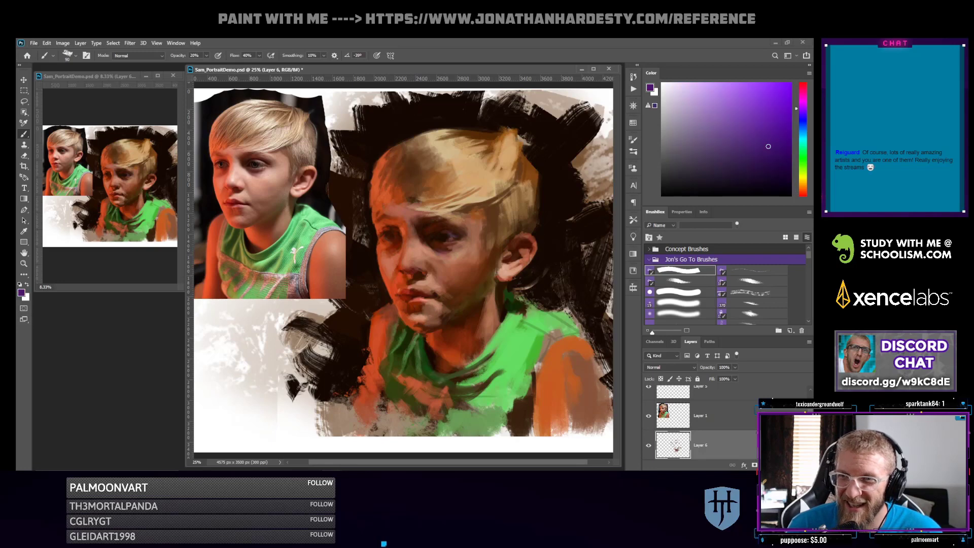
left_click(722, 126)
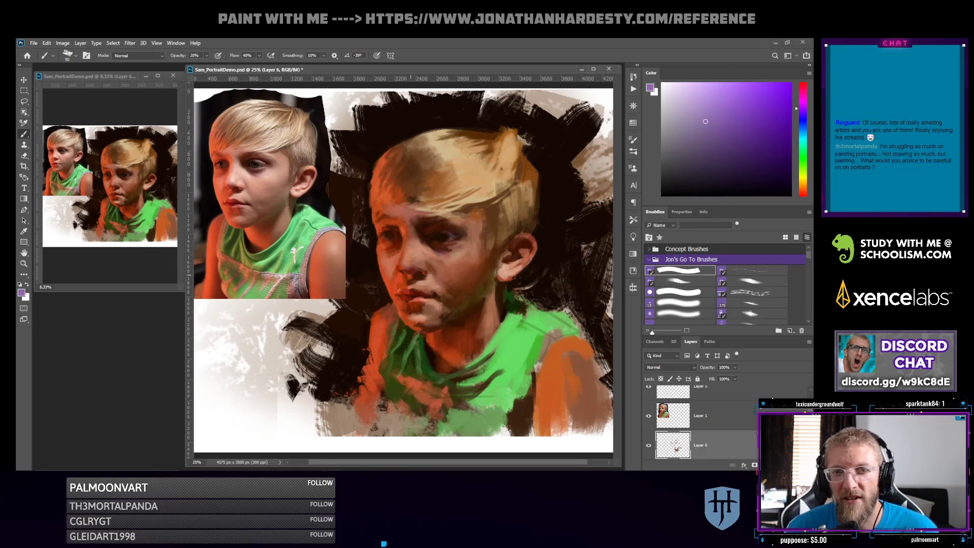
Tone the skin below the jaw and on the far shoulder with sampled dark red, red-brown and orange-red
left_click(410, 270, "alt")
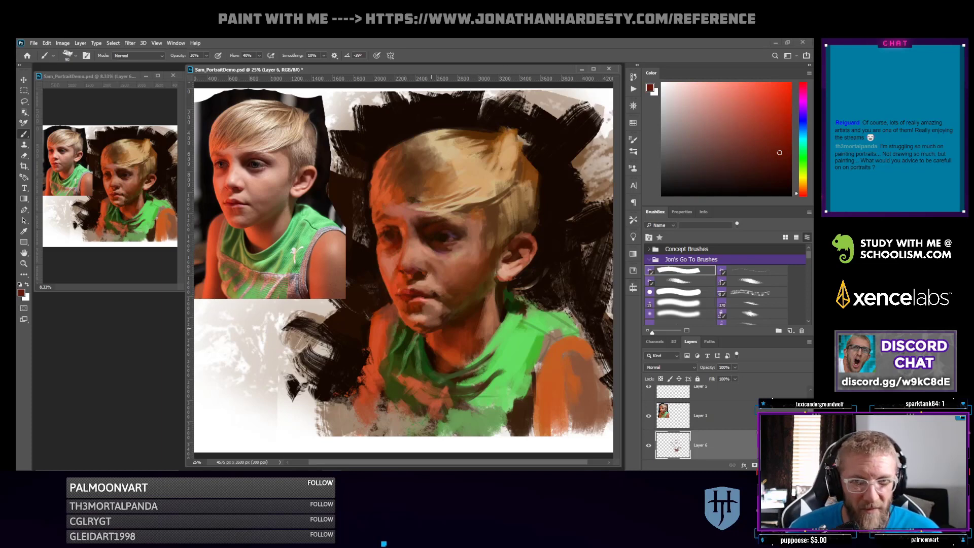
left_click(392, 329, "alt")
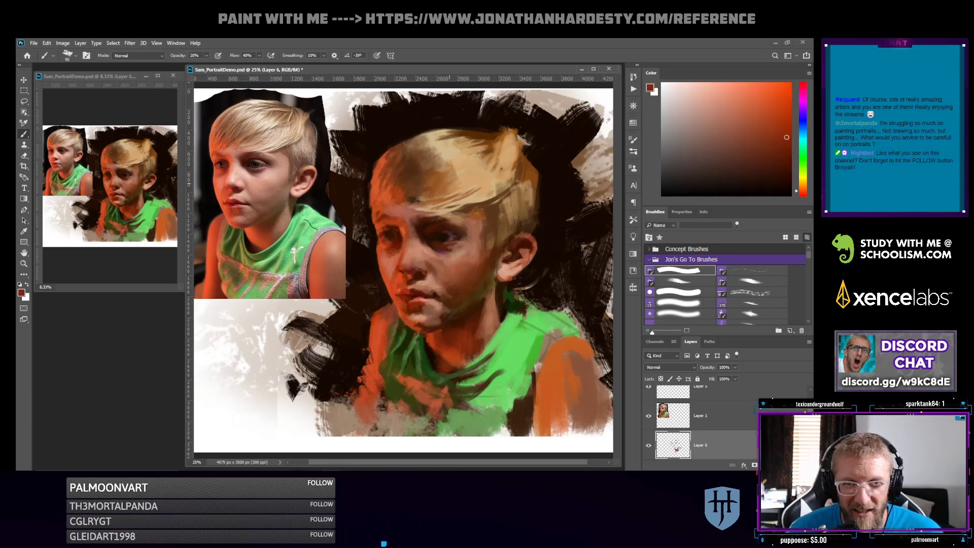
left_click(378, 333, "alt")
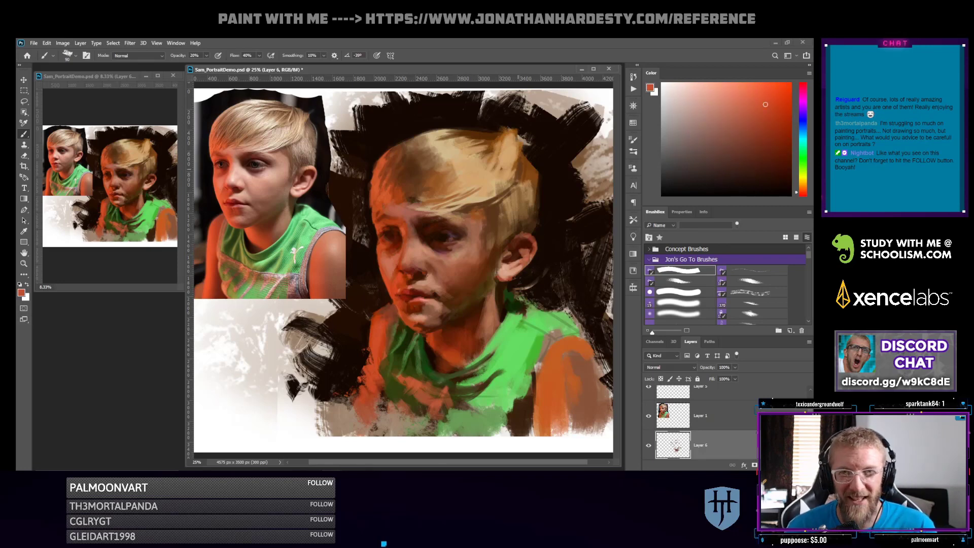
Paint sampled dark brown and pale tan strokes into the top of the hair at 88% opacity with a larger brush
left_click(471, 203, "alt")
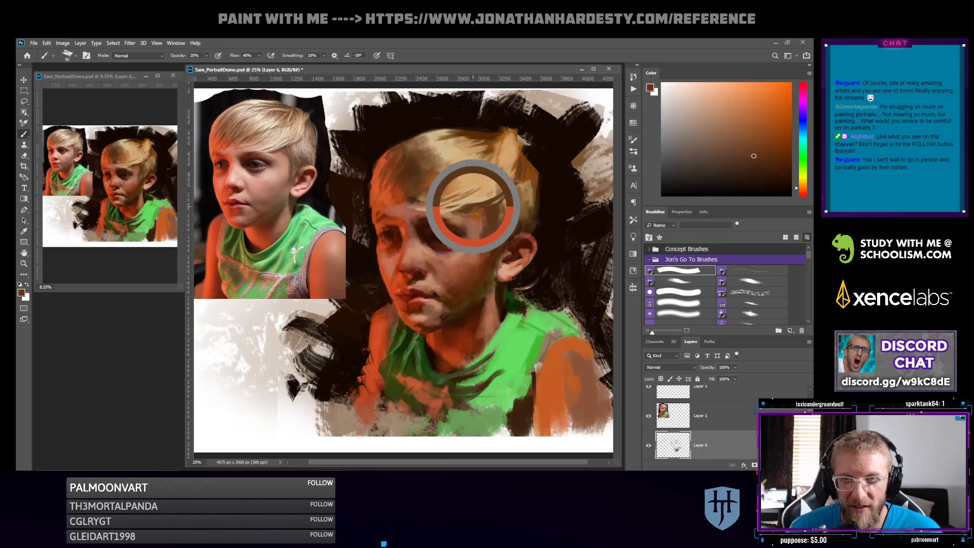
left_click(438, 219, "alt")
key("8")
key("8")
key("bracketright")
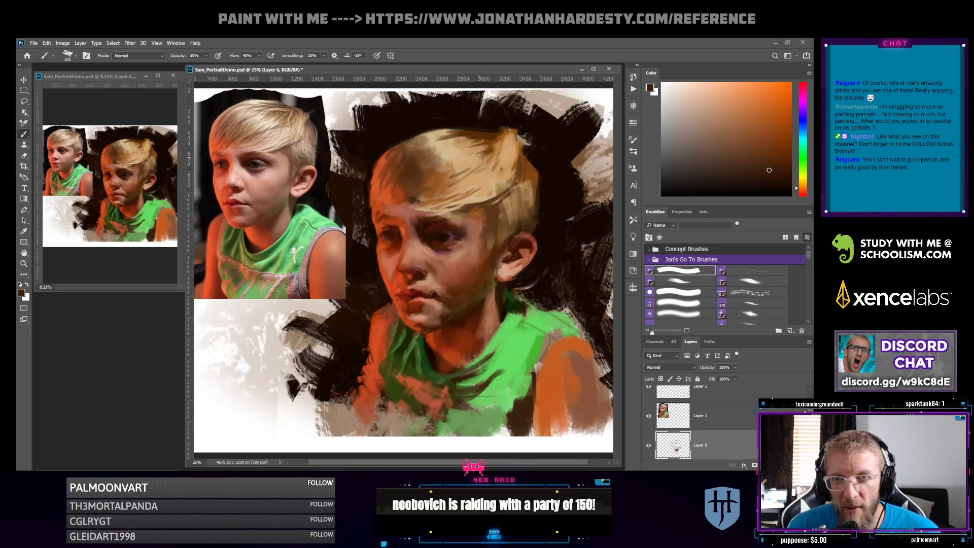
left_click_drag(495, 154, 482, 169)
mouse_move(500, 160)
left_mouse_down()
mouse_move(492, 175)
mouse_move(462, 158)
left_mouse_up()
left_click_drag(472, 148, 455, 160)
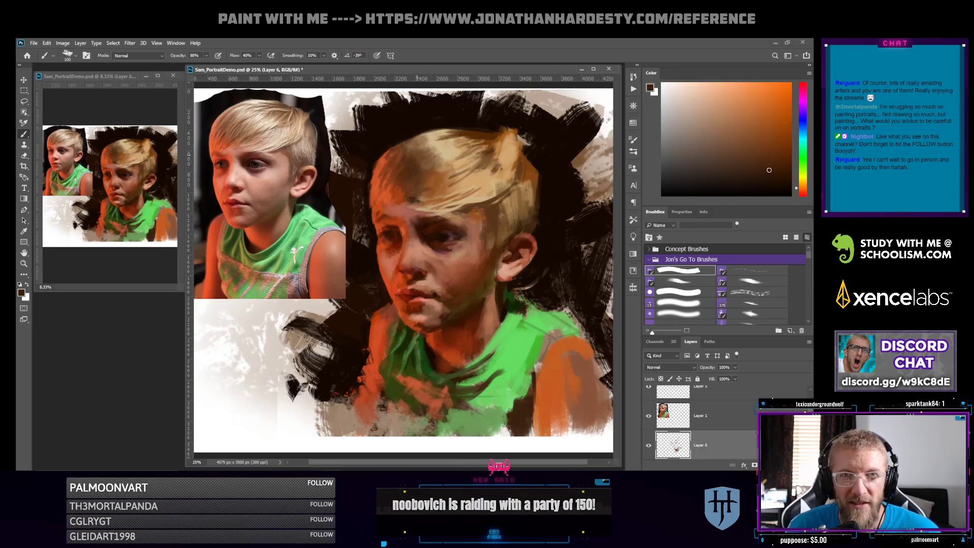
left_click(425, 142, "alt")
left_click_drag(420, 136, 393, 151)
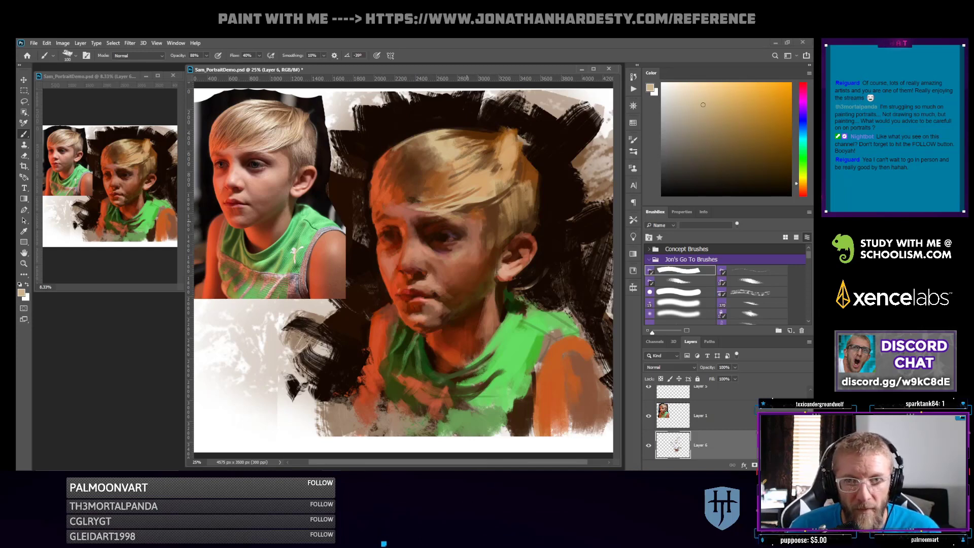
Reinforce the eye nearest the ear with sampled near-black tones, and sample saturated orange-red from beside the lower lip
left_click(454, 232, "alt")
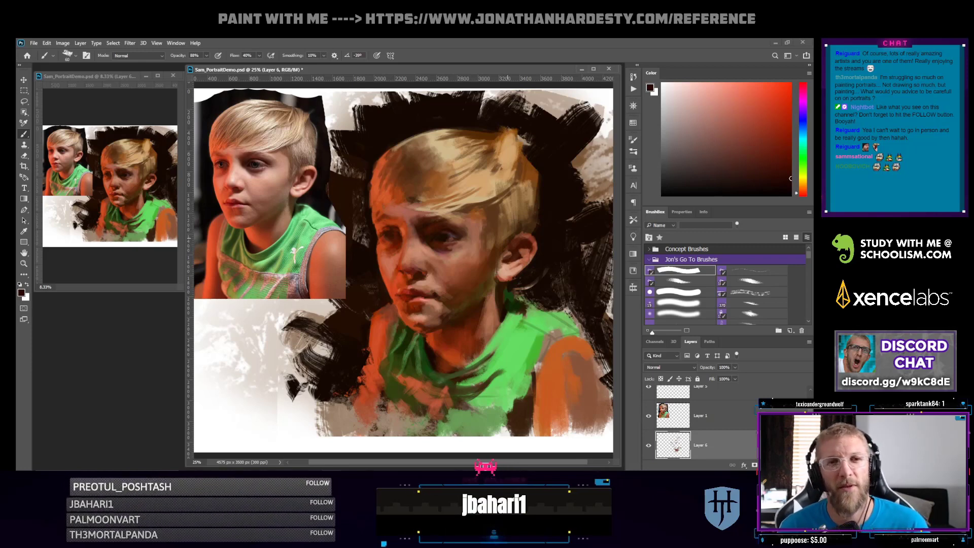
left_click(445, 240, "alt")
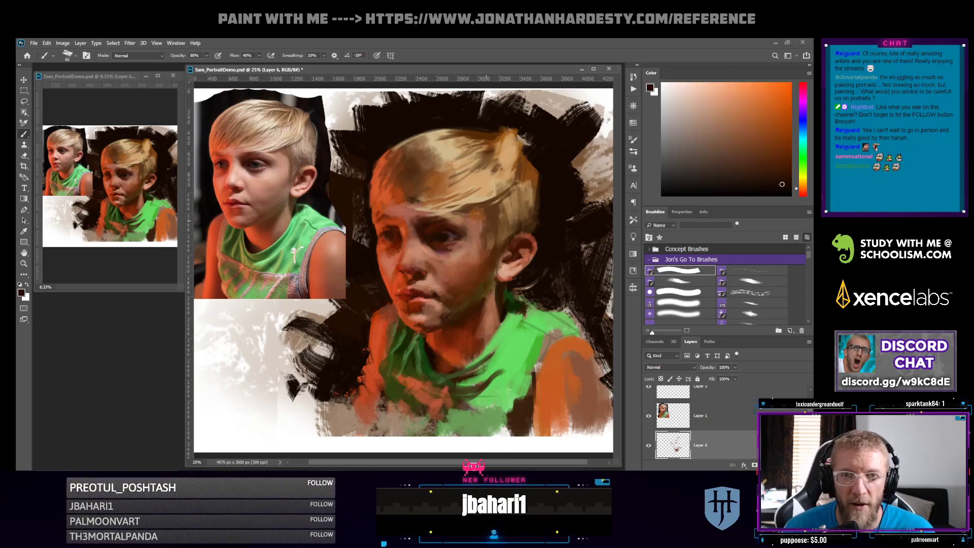
left_click(397, 302, "alt")
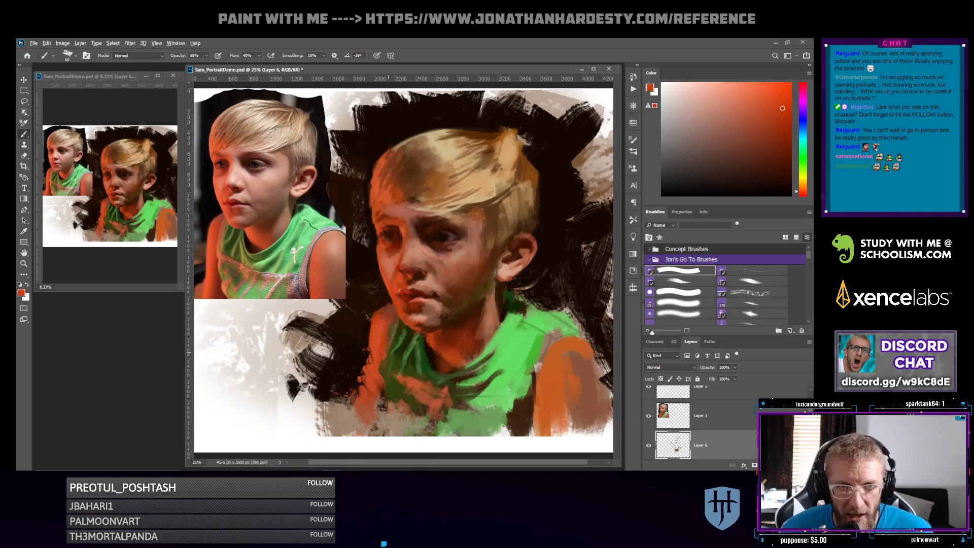
Darken the shirt's shadowed side below the far shoulder with a much larger brush in sampled dark olive
left_click(390, 352, "alt")
key("bracketright")
key("bracketright")
key("bracketright")
key("bracketright")
key("bracketright")
key("bracketright")
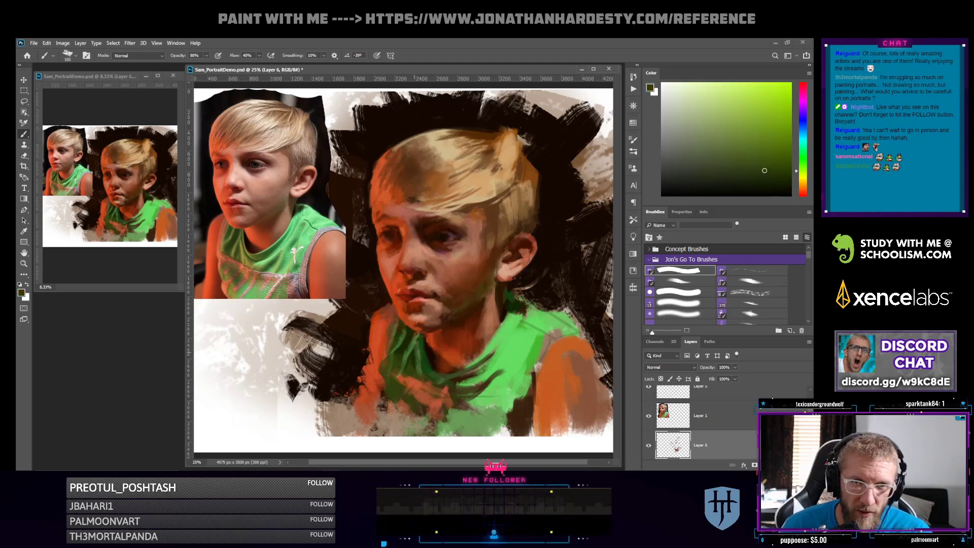
key("bracketright")
left_click_drag(401, 373, 387, 375)
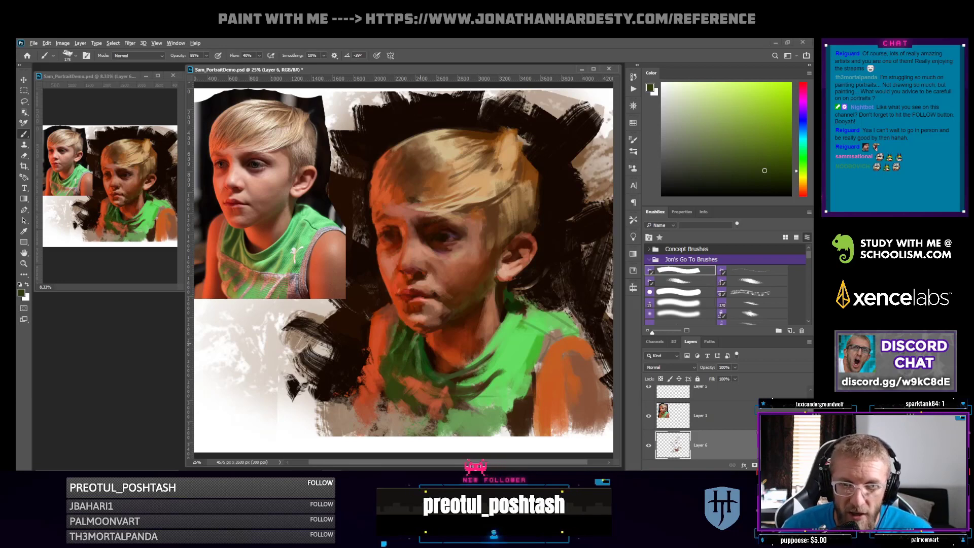
Deepen the shirt folds beneath the chin with sampled dark green and near-black green
left_click(417, 341, "alt")
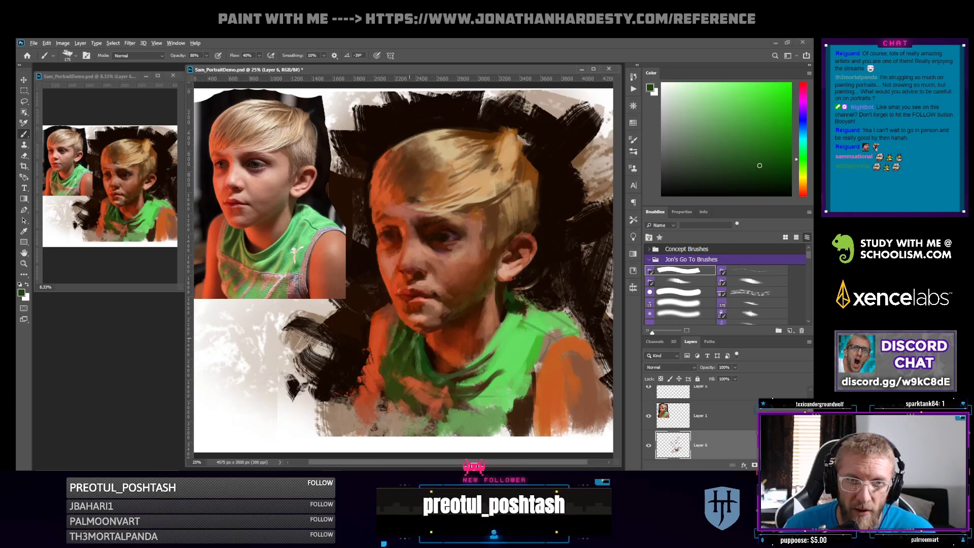
left_click(433, 377, "alt")
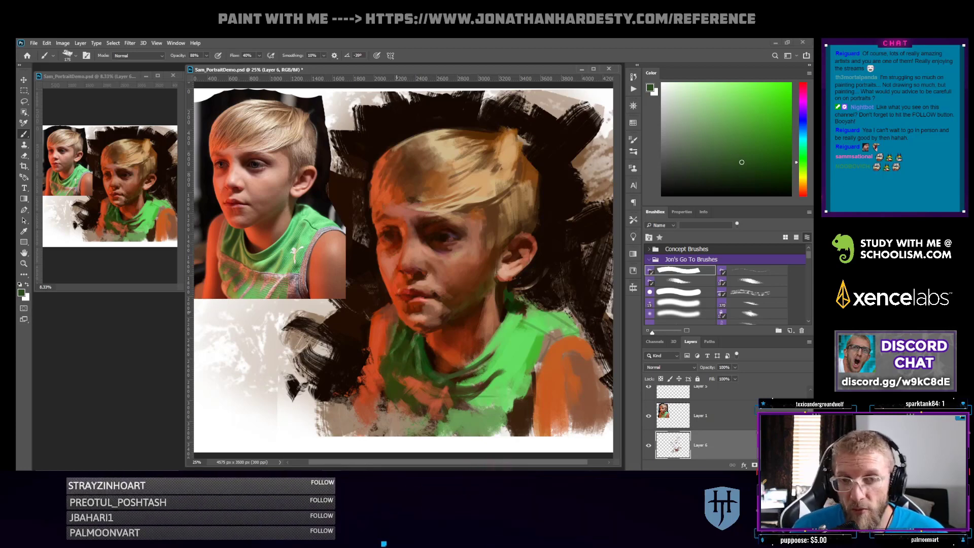
left_click(408, 360, "alt")
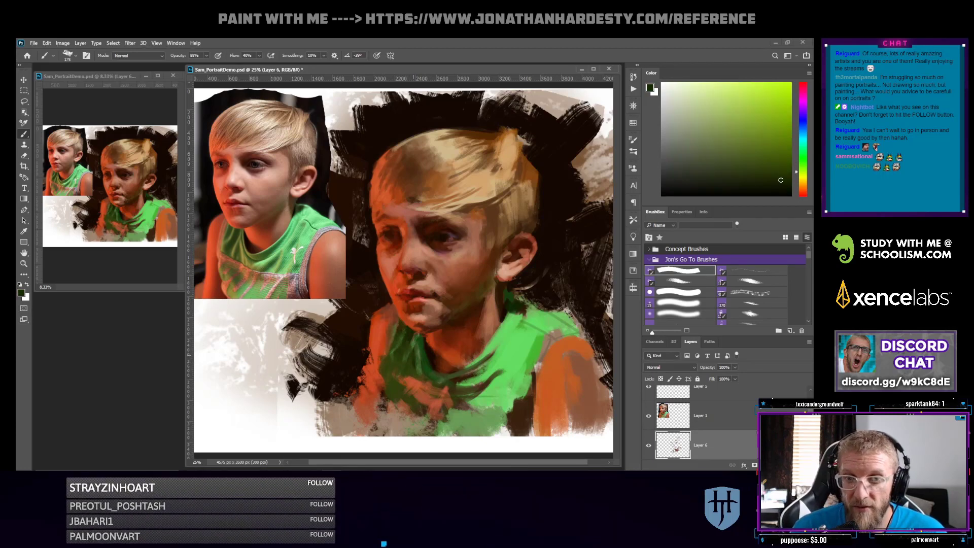
left_click_drag(413, 355, 416, 339)
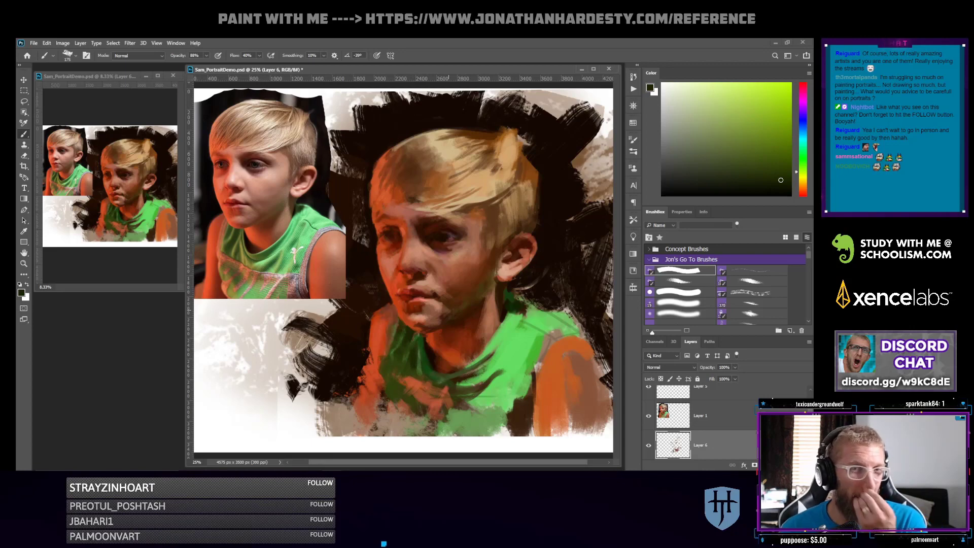
Shape the shirt collar below the ear with sampled bright green, and its edge against the background with brown and near-black
left_click(527, 316, "alt")
left_click(528, 314, "alt")
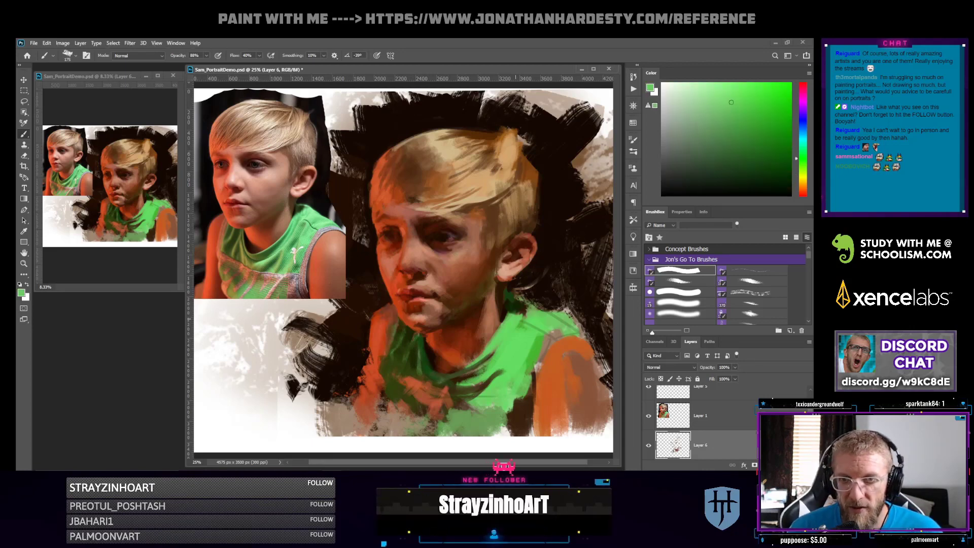
left_click_drag(515, 311, 523, 315)
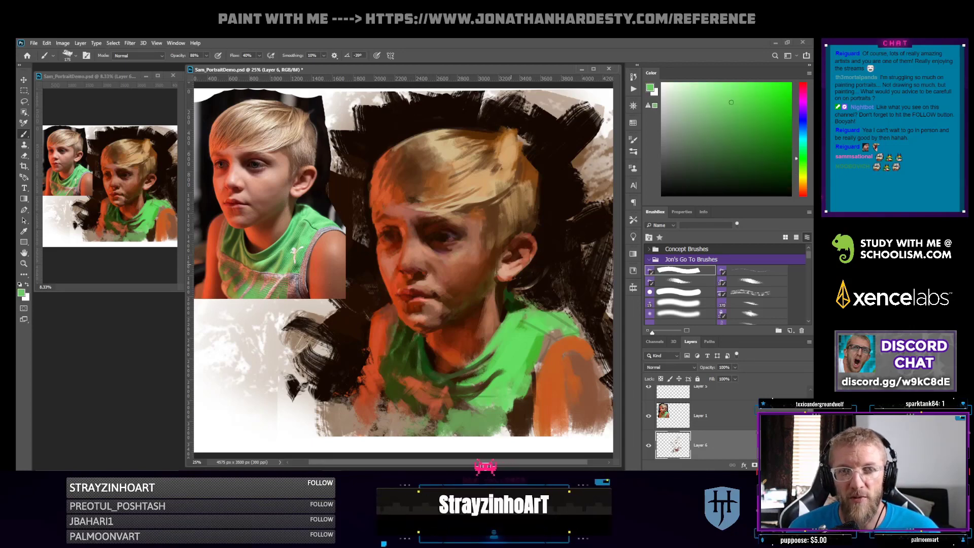
left_click(531, 300, "alt")
left_click(522, 302, "alt")
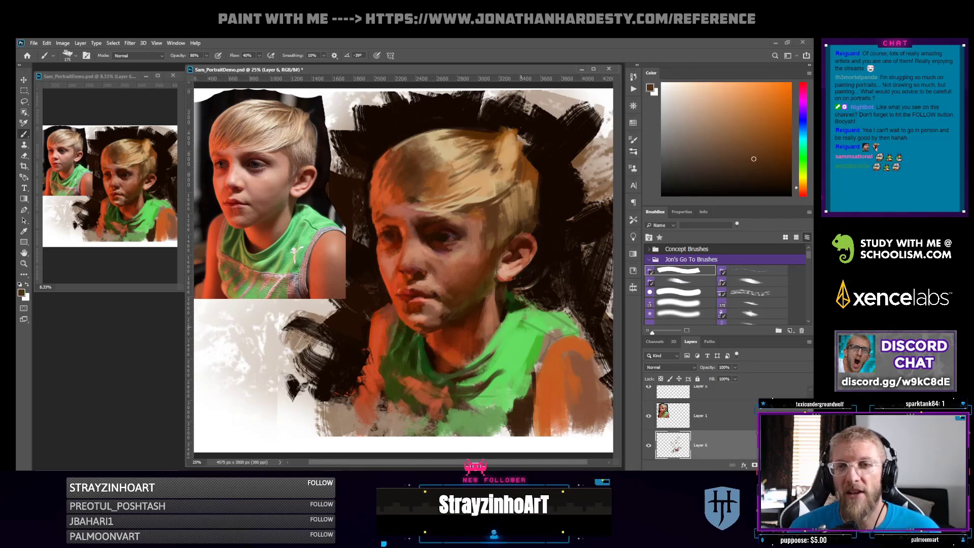
left_click(530, 288, "alt")
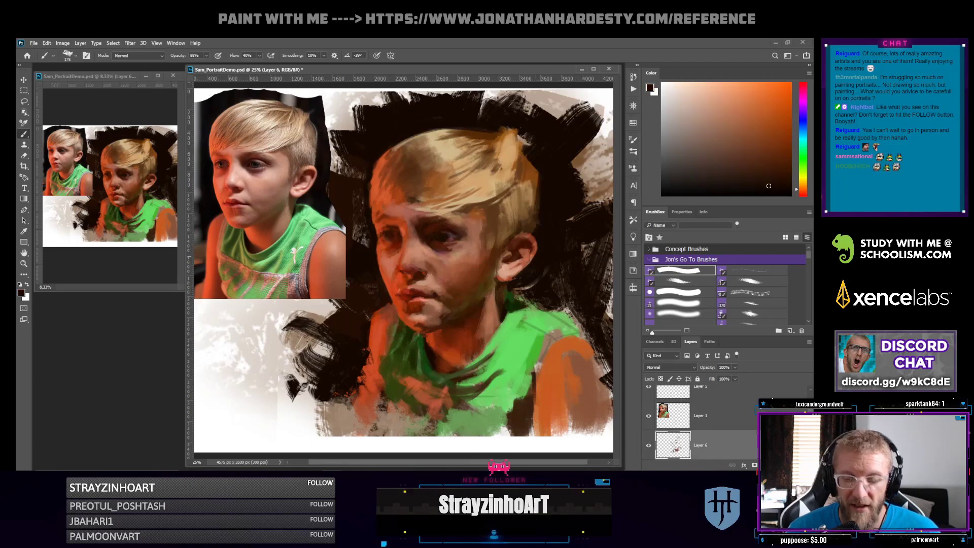
left_click_drag(518, 289, 516, 293)
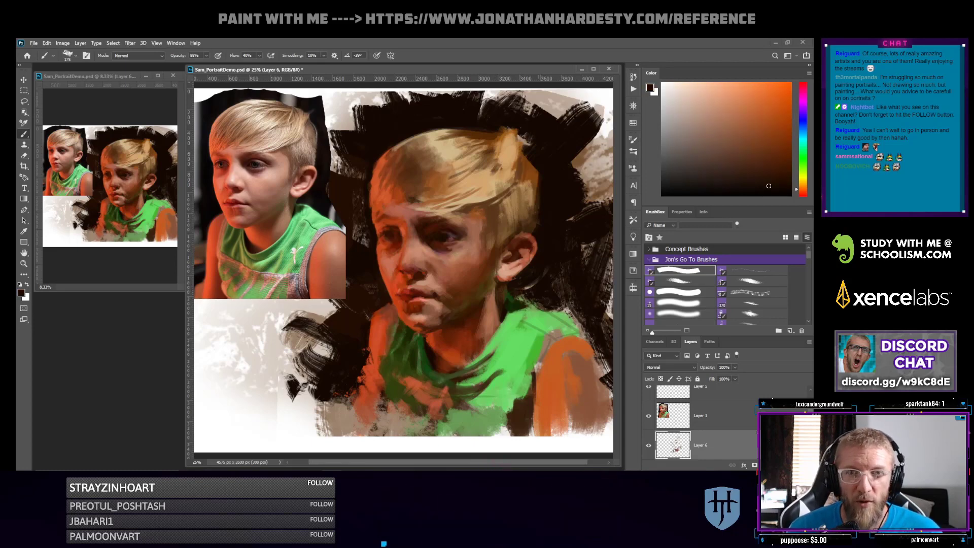
left_click(531, 309, "alt")
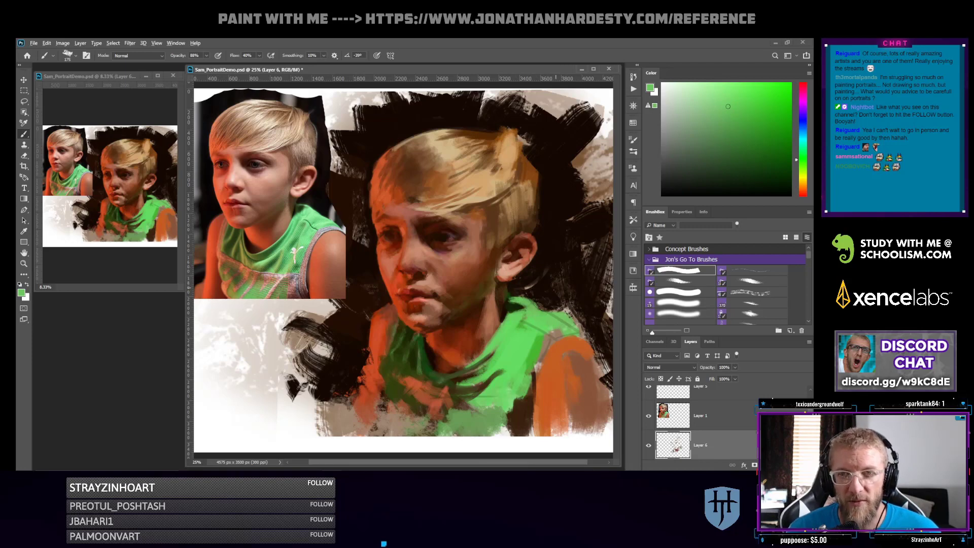
left_click(530, 296, "alt")
left_click(515, 302, "alt")
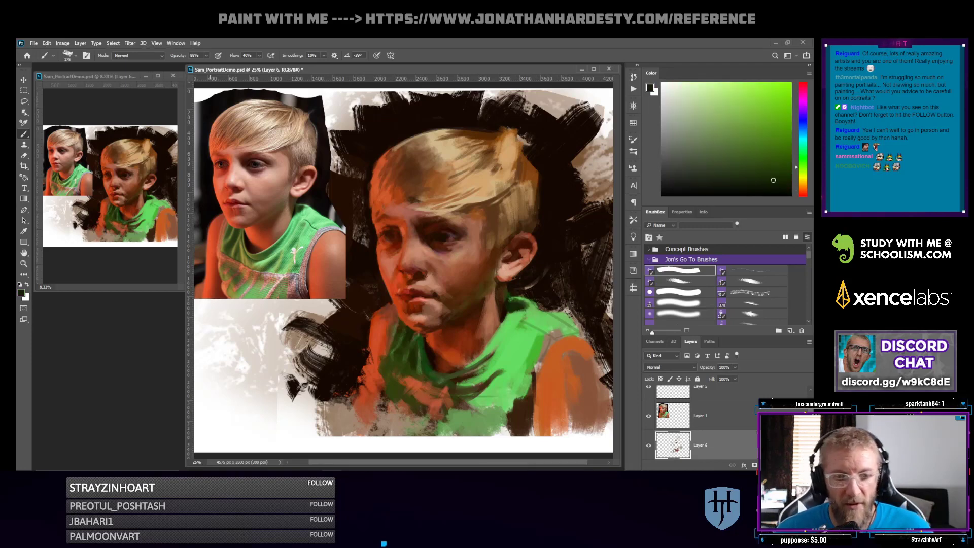
Switch to File Explorer, view Drawing Jam.jpg, and open it in Photoshop as a separate floating window
key("super+e")
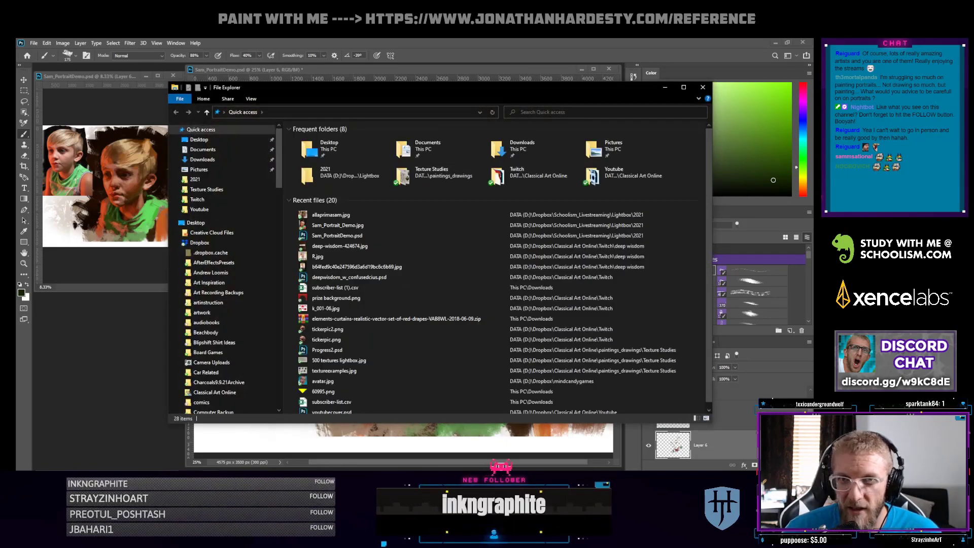
left_click_drag(447, 93, 813, 86)
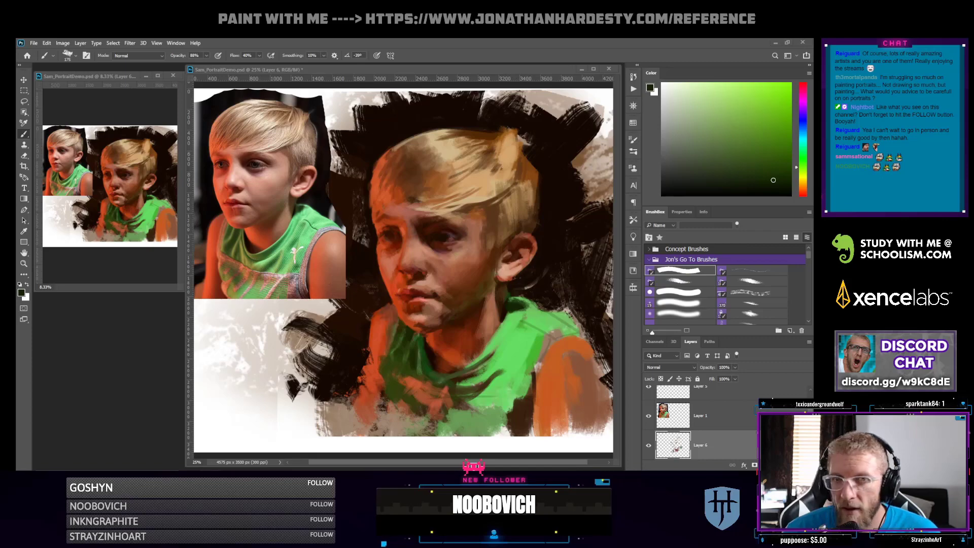
key("alt+Tab")
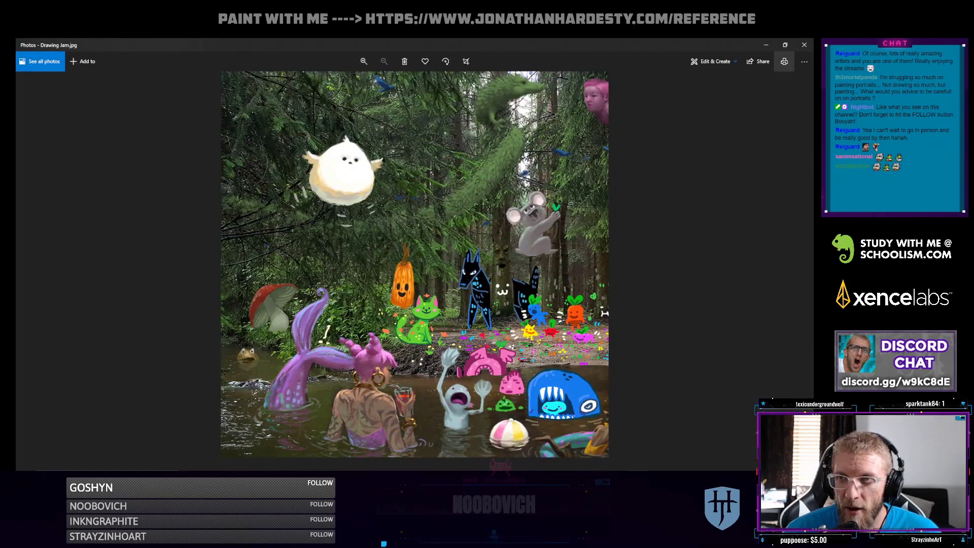
left_click(804, 45)
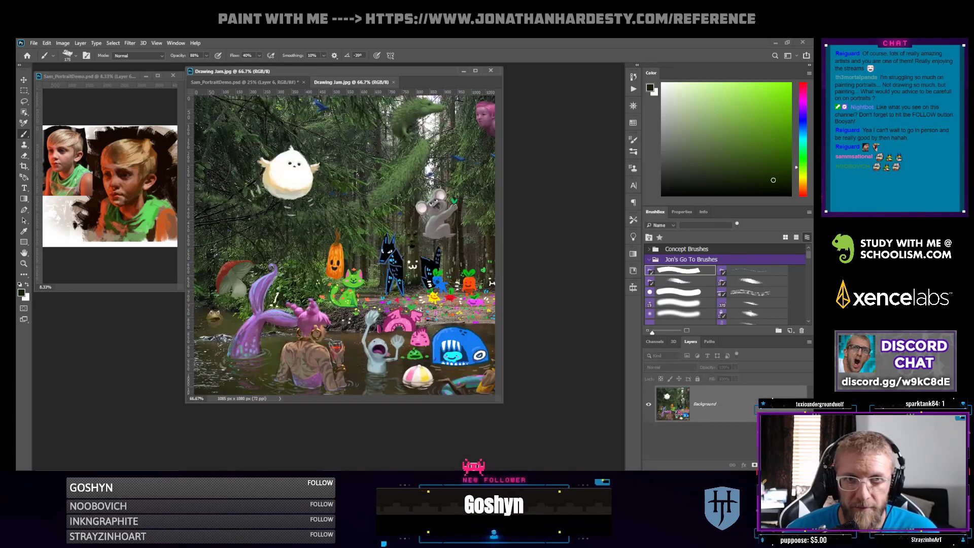
mouse_move(351, 82)
left_mouse_down()
mouse_move(459, 116)
mouse_move(411, 167)
mouse_move(218, 73)
left_mouse_up()
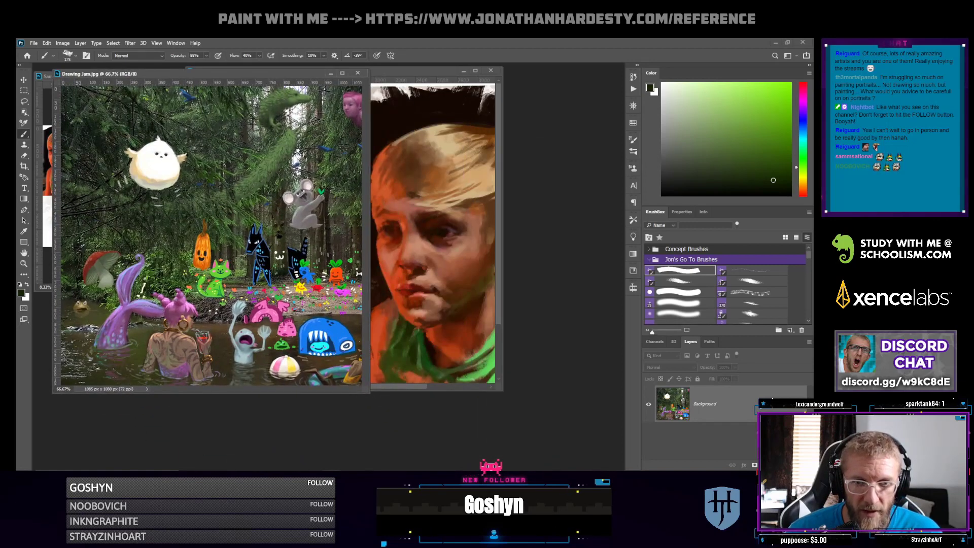
Enlarge the Drawing Jam.jpg window and extend the canvas beyond the image's right edge to about 2172 px wide with the Crop tool
mouse_move(370, 393)
left_mouse_down()
mouse_move(638, 479)
mouse_move(616, 470)
left_mouse_up()
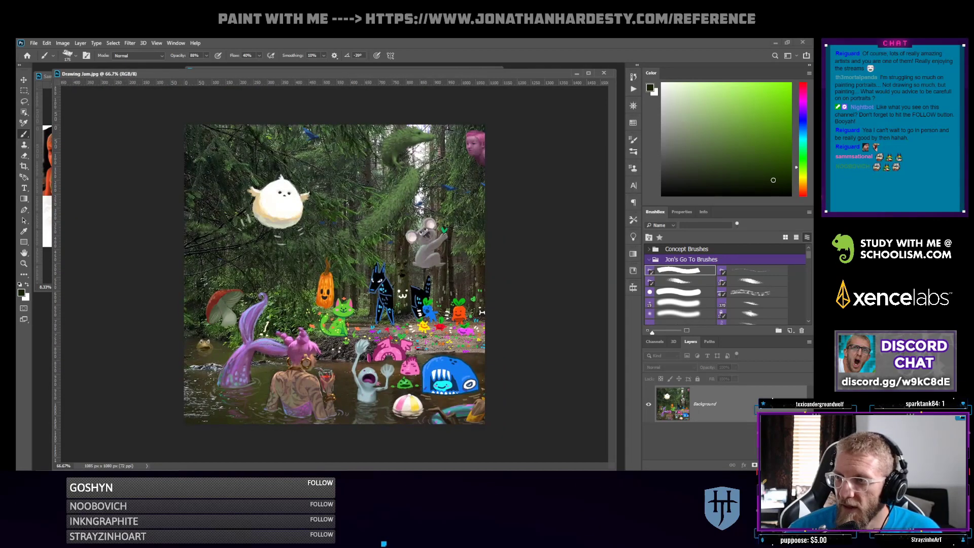
key("c")
key("ctrl+minus")
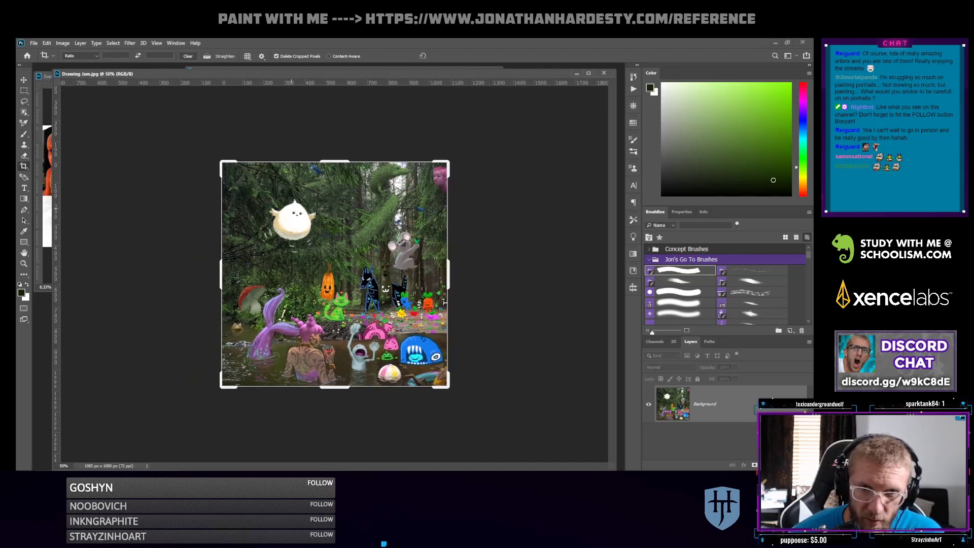
left_click_drag(448, 274, 561, 279)
key("Return")
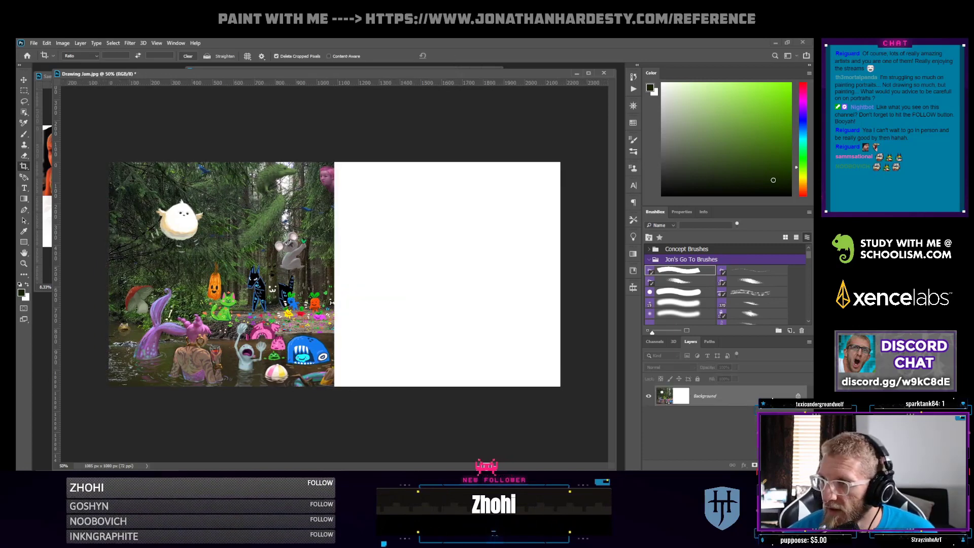
Switch to Photos and open Drawing Jam 2.jpg in Adobe Photoshop 2020
key("alt+Tab")
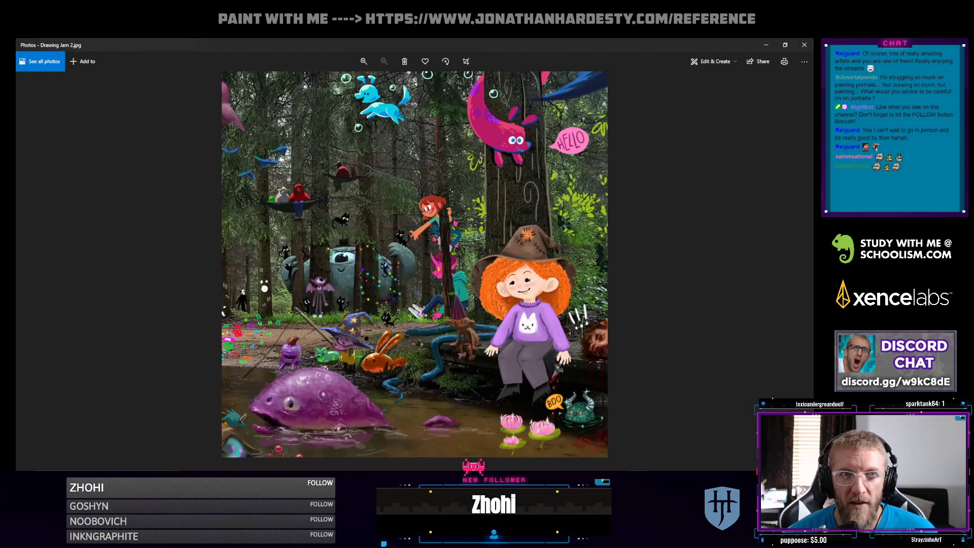
right_click(486, 268)
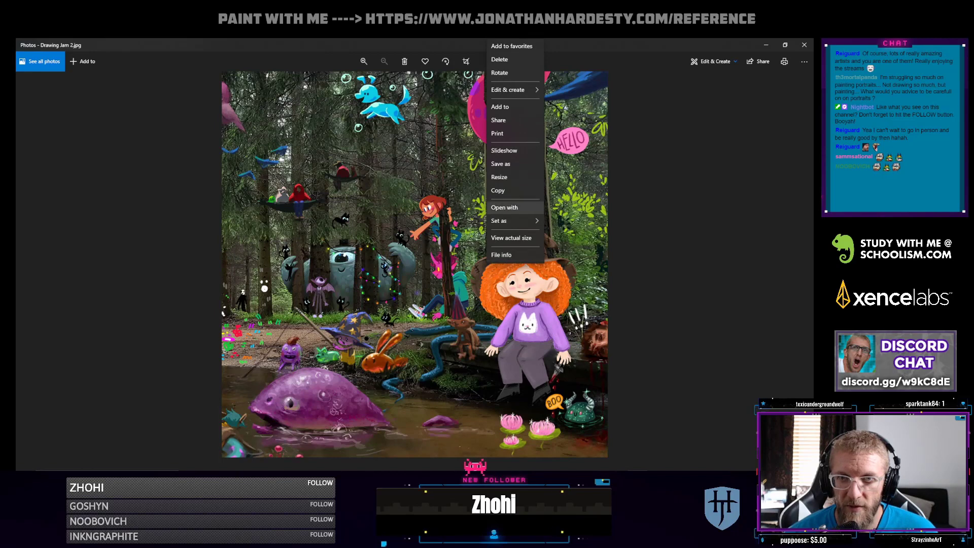
left_click(506, 207)
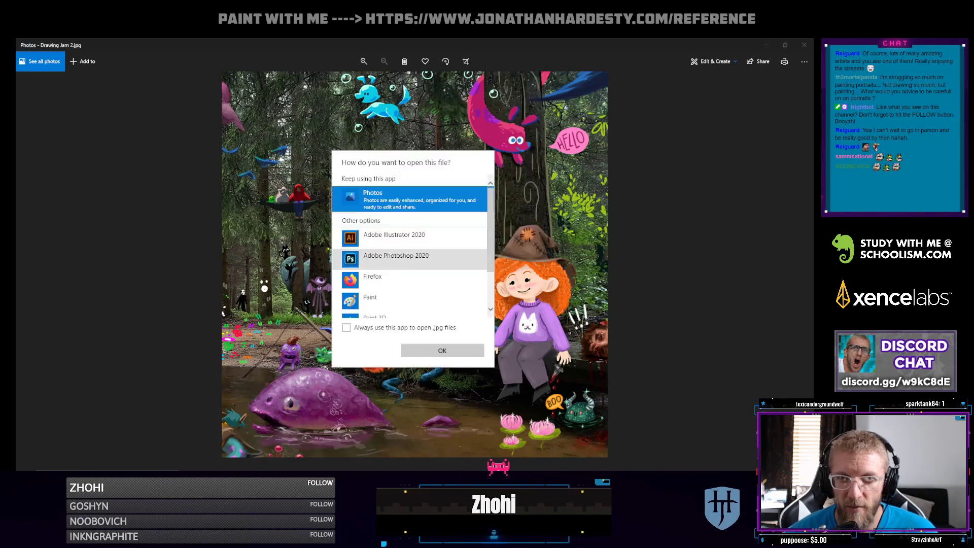
double_click(416, 258)
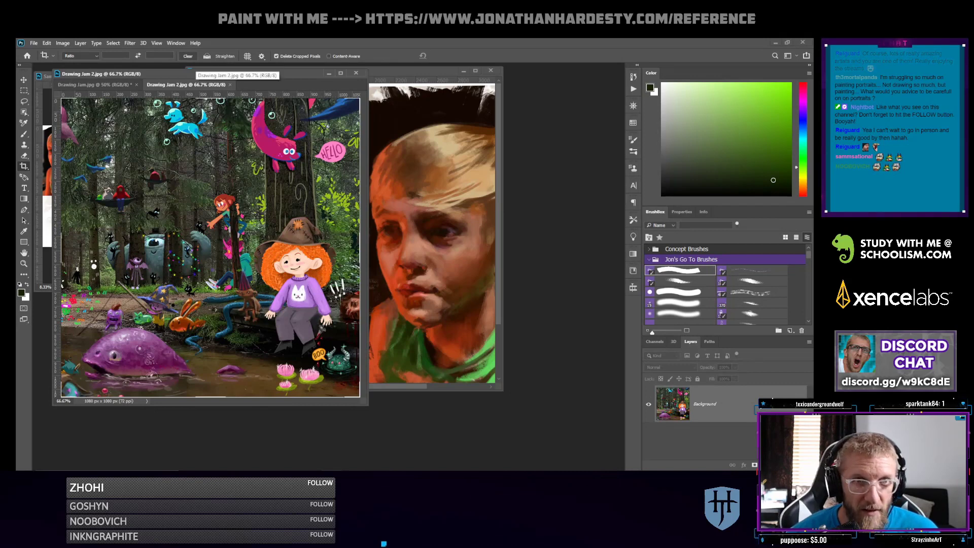
Close Drawing Jam 2.jpg, paste its image into Drawing Jam.jpg, and move it flush against the first image's right edge
key("ctrl+w")
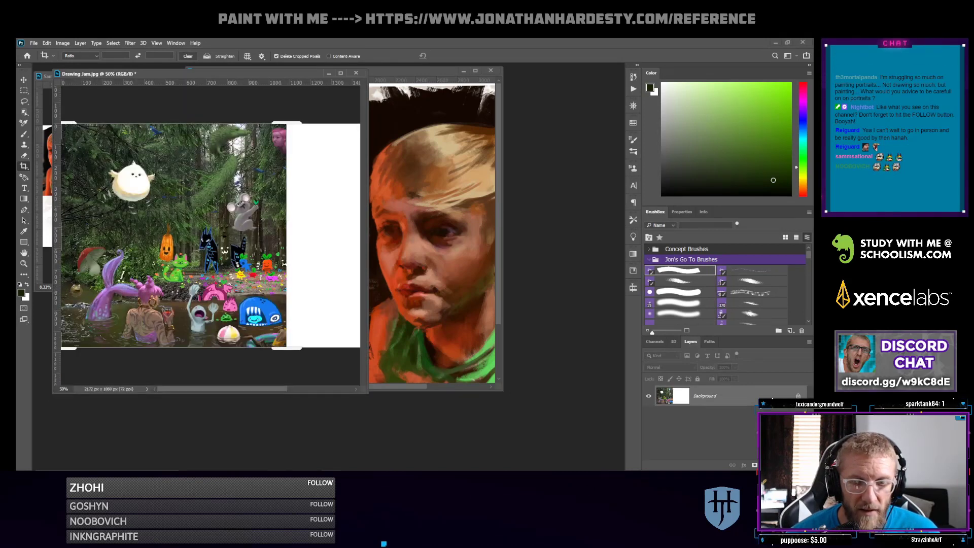
key("ctrl+v")
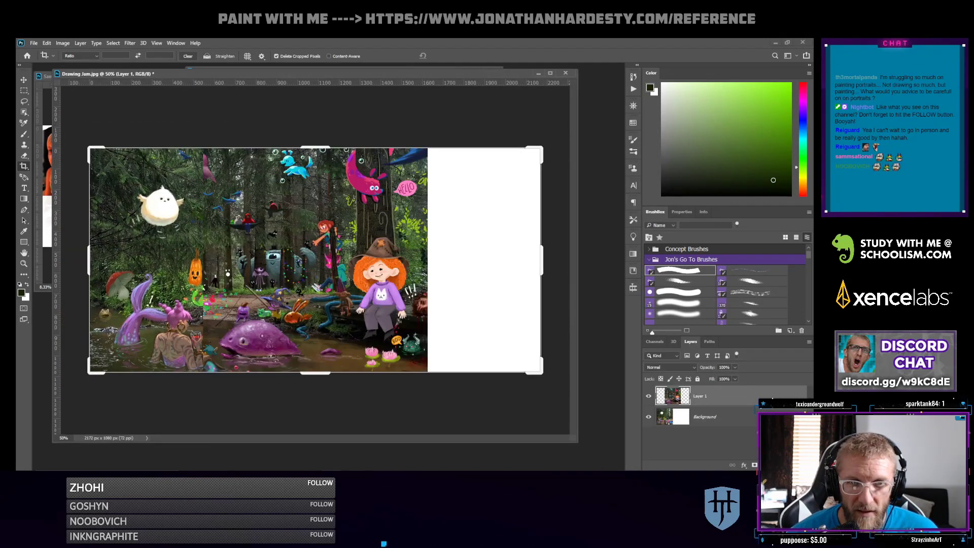
key("v")
left_click_drag(273, 235, 381, 235)
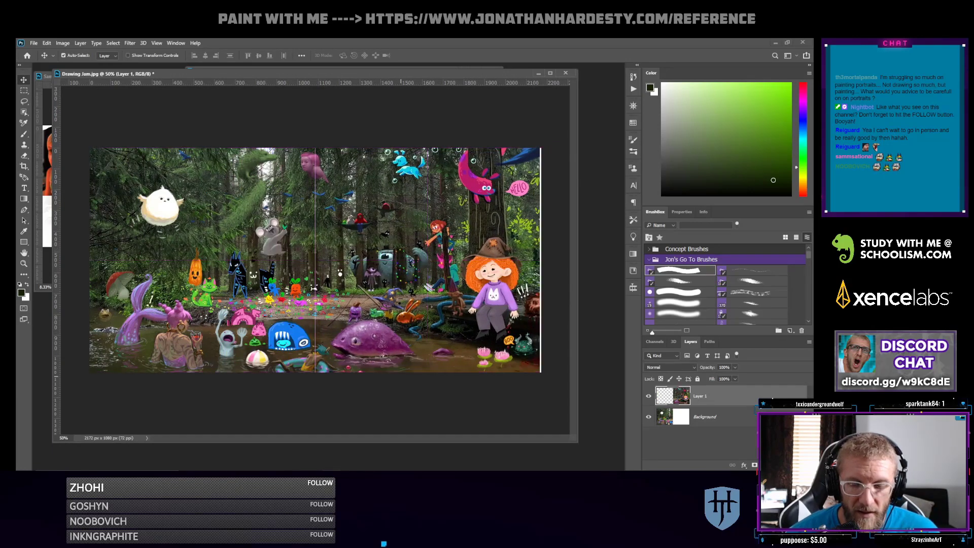
Crop the leftover white strip off the combined image's right edge, making the canvas 2164 px wide
key("c")
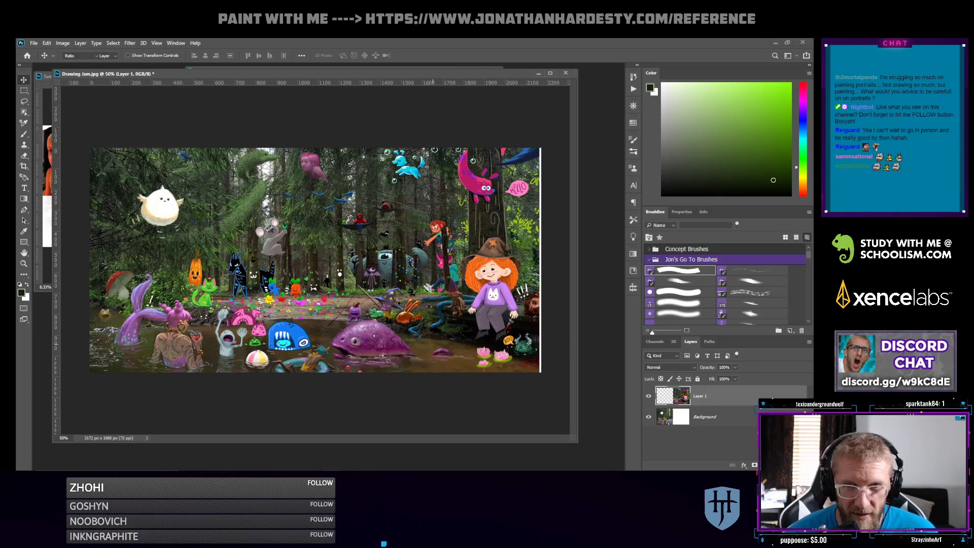
left_click_drag(542, 266, 542, 264)
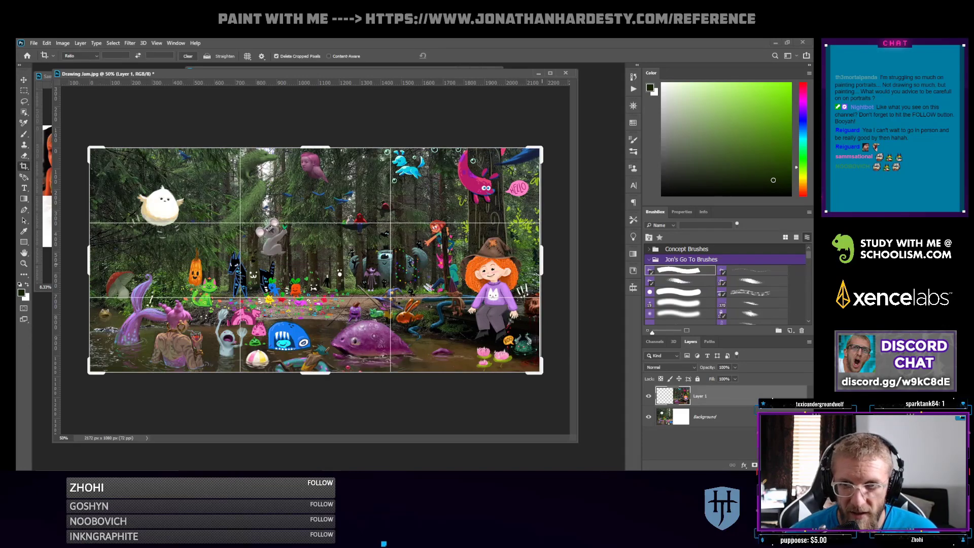
key("Return")
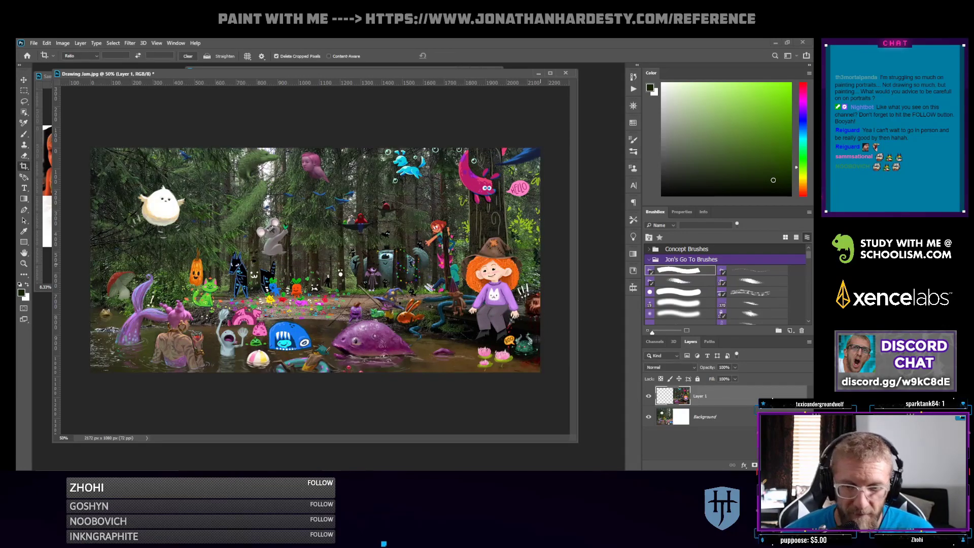
Mark the blue one-eyed giant behind the trees at 100% view with a smaller bright green brush, and undo the mark
key("ctrl+1")
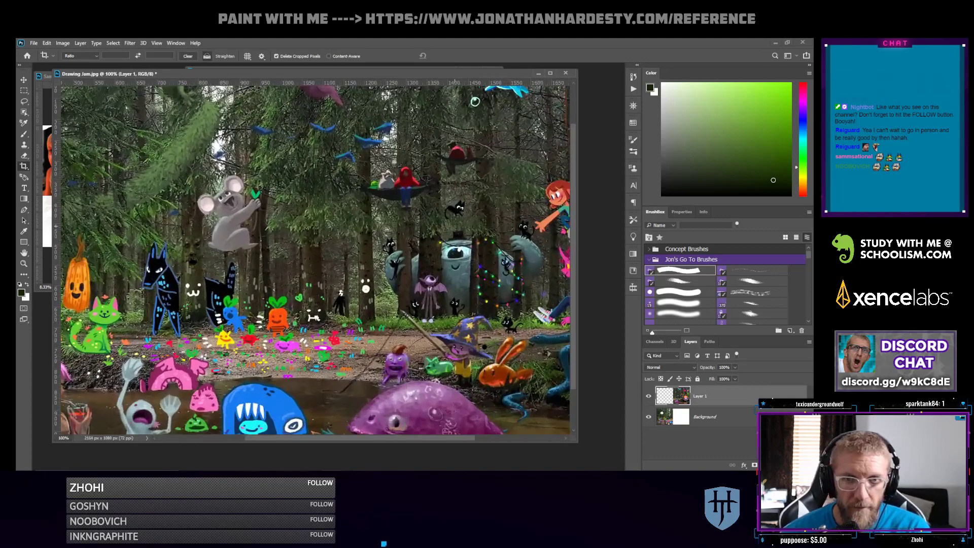
mouse_move(404, 252)
left_mouse_down()
mouse_move(431, 291)
mouse_move(318, 234)
left_mouse_up()
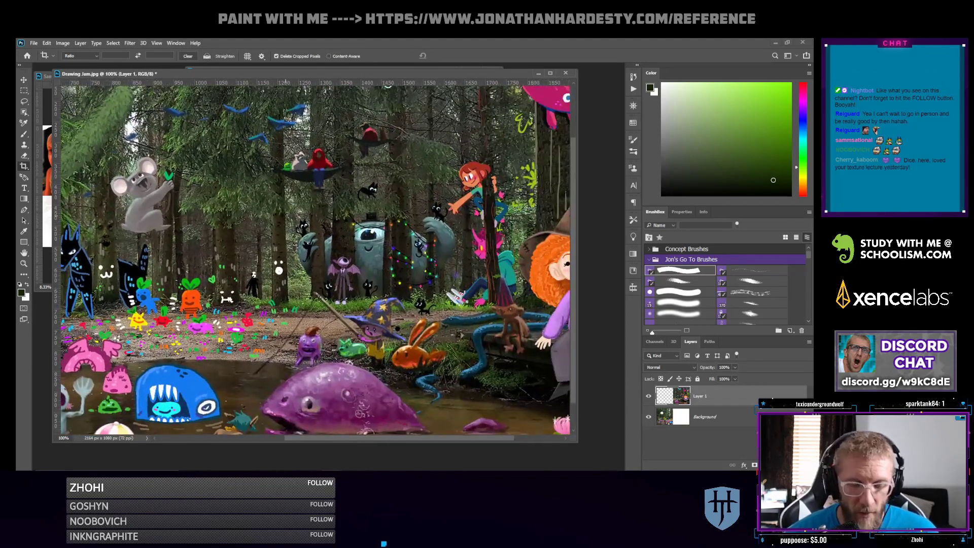
key("b")
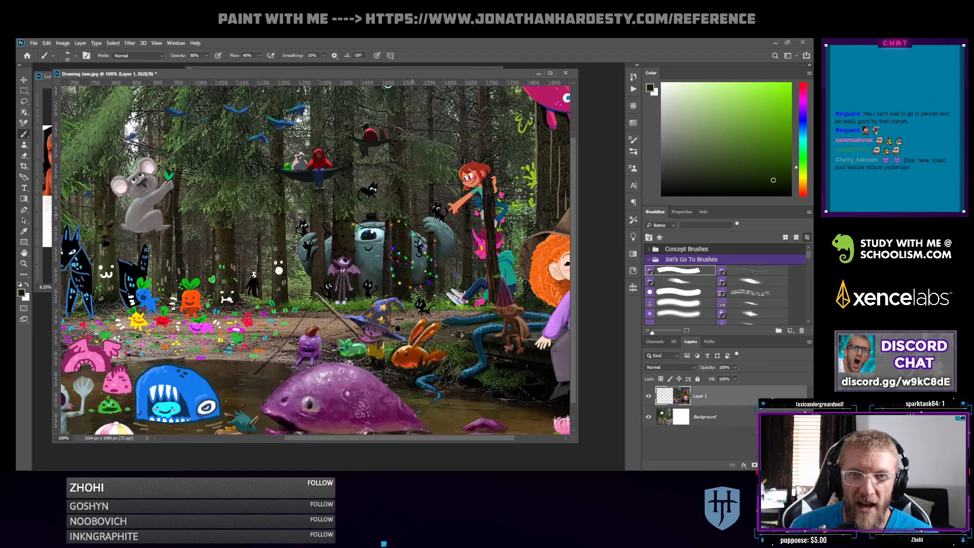
key("bracketleft")
left_click(777, 82)
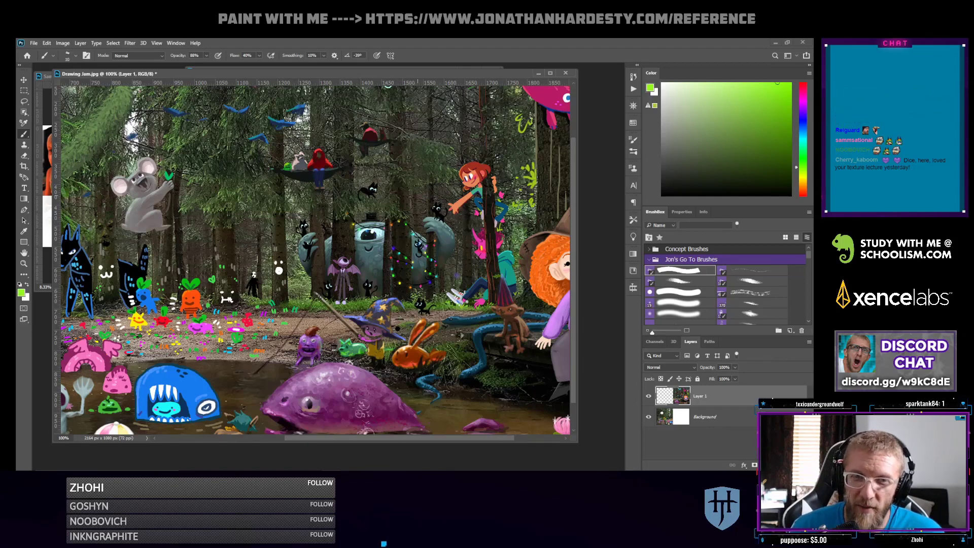
mouse_move(415, 196)
left_mouse_down()
mouse_move(268, 272)
mouse_move(313, 272)
left_mouse_up()
key("ctrl+z")
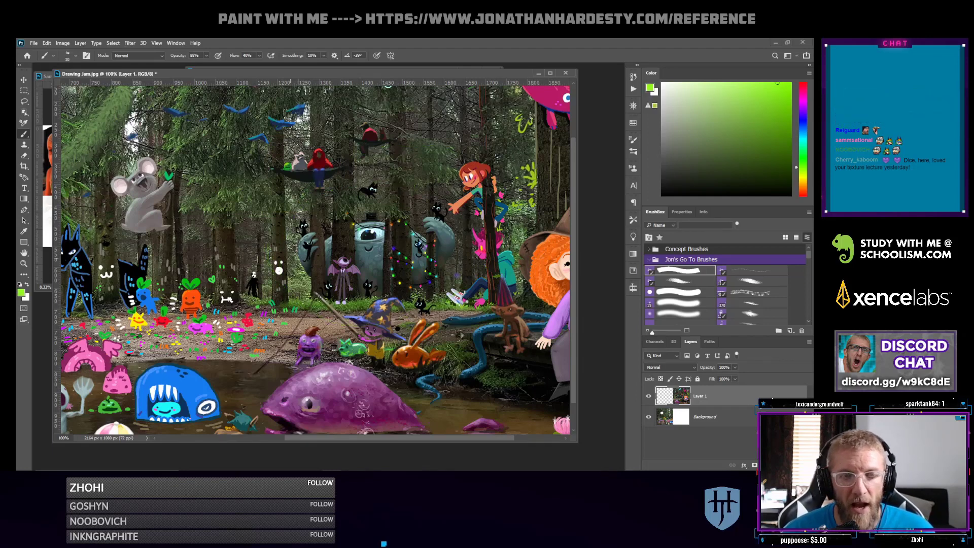
Mark the pink-haired creature and the green foliage shape in the treetops with bright green strokes, and undo the marks
key("ctrl+minus")
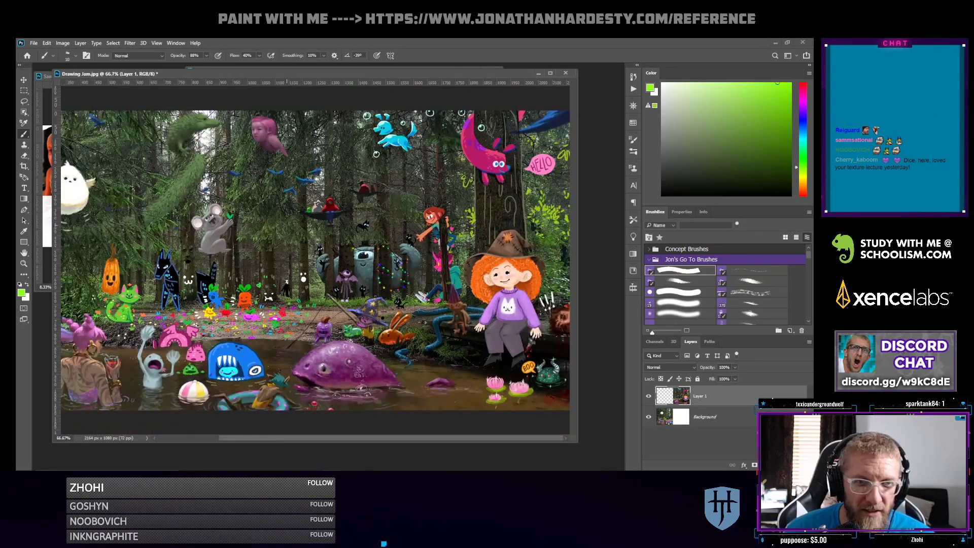
key("ctrl+minus")
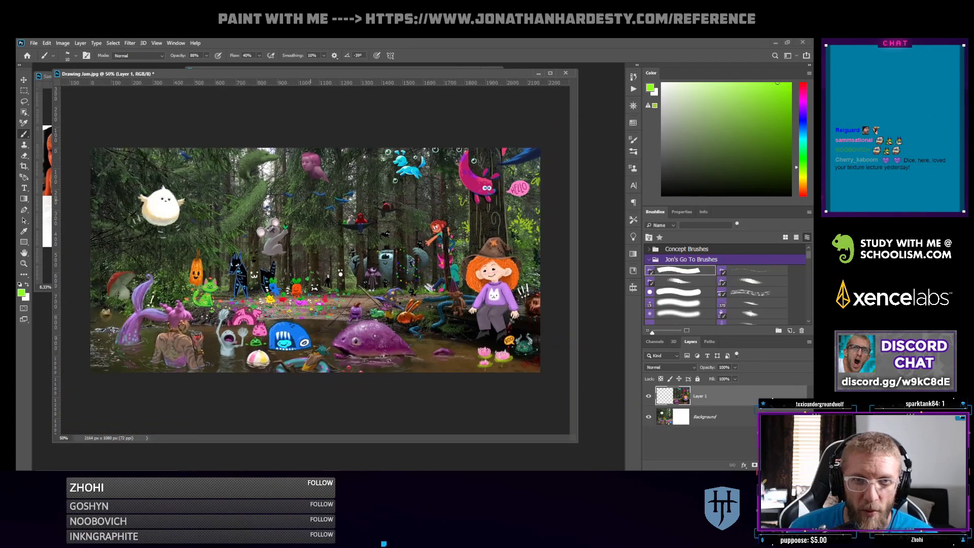
mouse_move(329, 167)
left_mouse_down()
mouse_move(329, 201)
mouse_move(298, 153)
left_mouse_up()
mouse_move(238, 151)
left_mouse_down()
mouse_move(271, 208)
mouse_move(219, 173)
left_mouse_up()
key("ctrl+z")
key("ctrl+z")
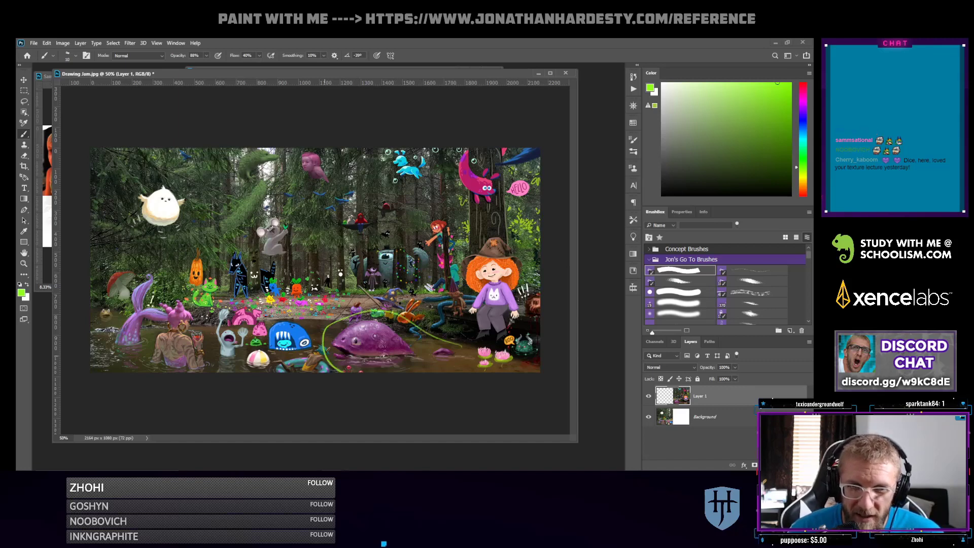
Mark the seated girl's feet and the area by the red-haired head at the right edge in bright green, undoing each stroke
key("ctrl+plus")
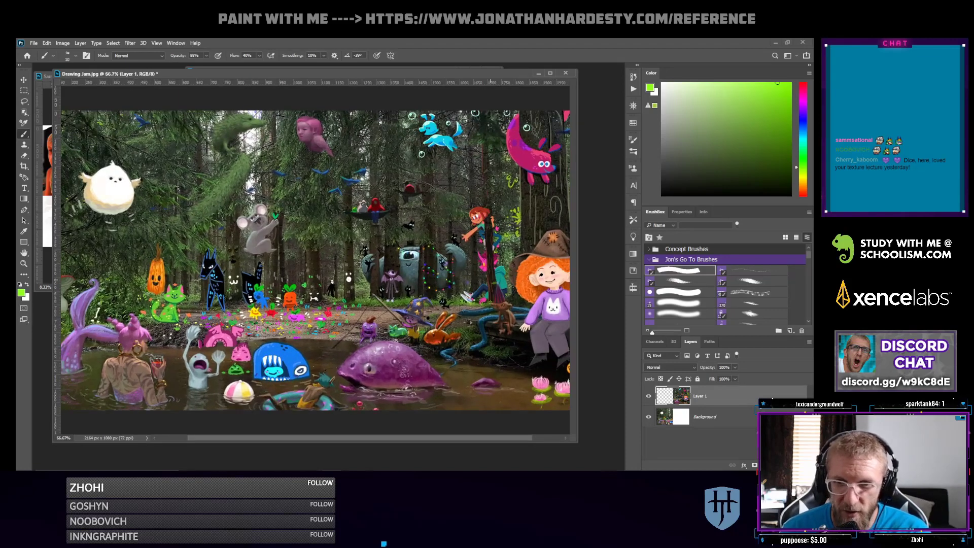
left_click_drag(513, 266, 419, 274)
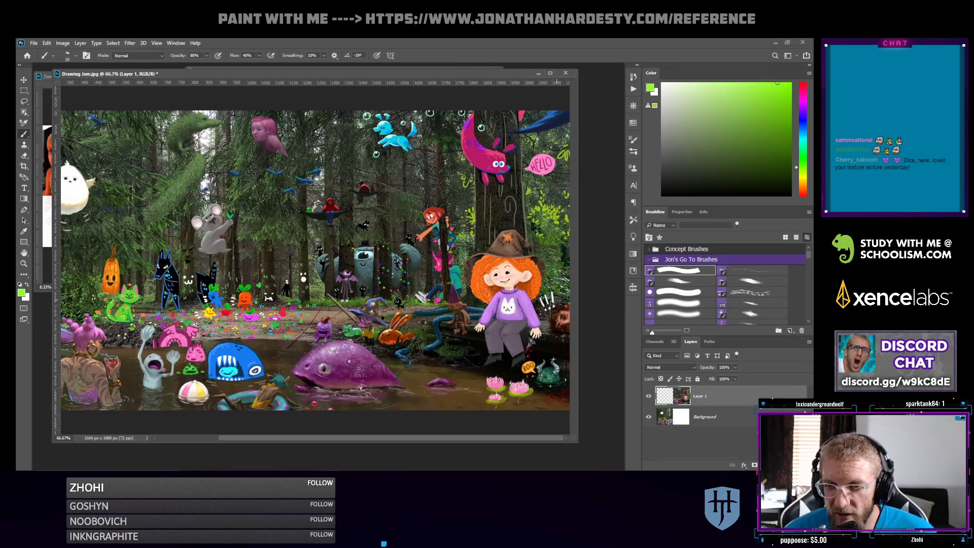
key("ctrl+z")
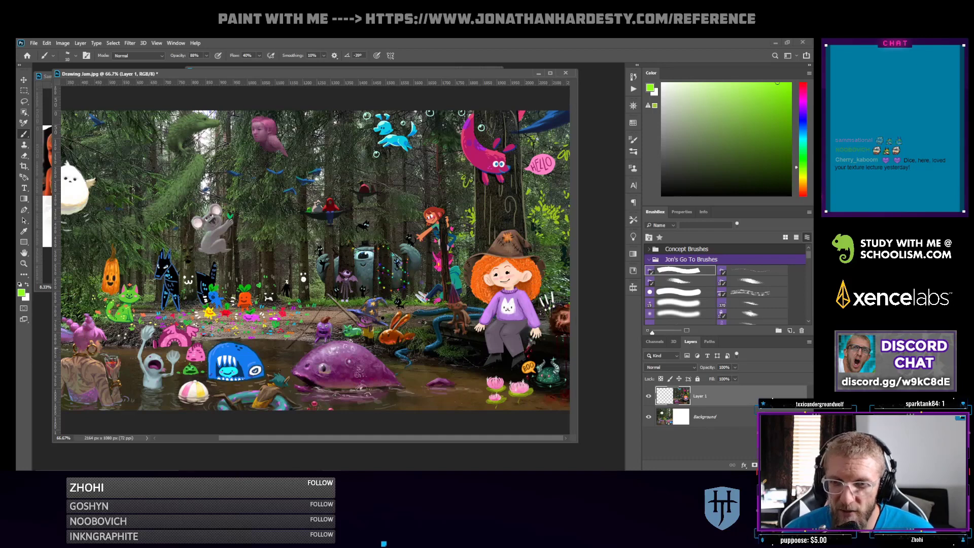
mouse_move(492, 354)
left_mouse_down()
mouse_move(541, 322)
mouse_move(526, 332)
left_mouse_up()
key("ctrl+z")
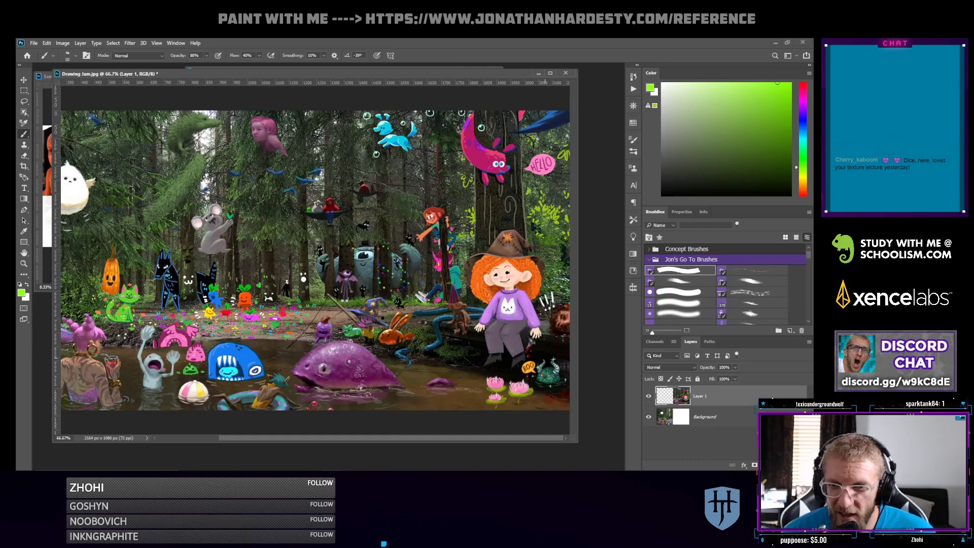
key("ctrl+z")
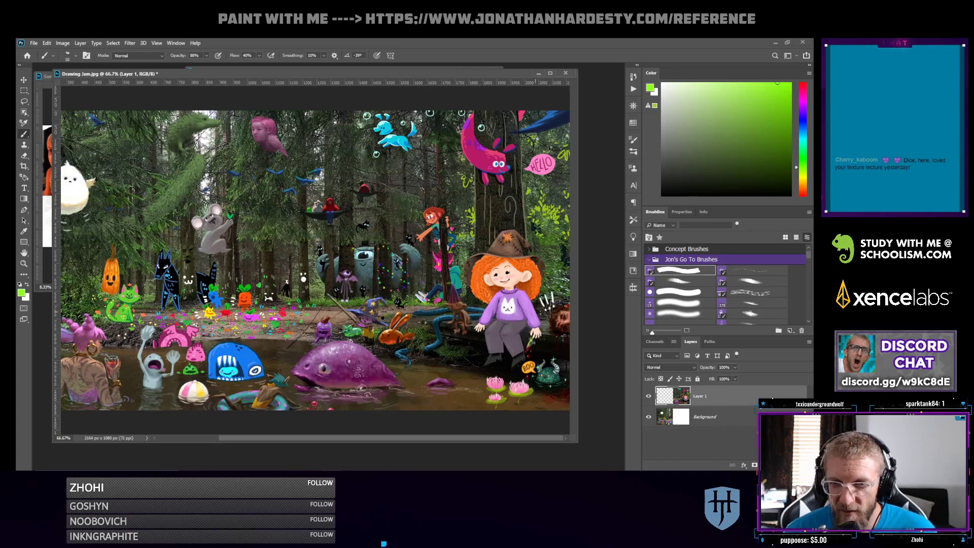
mouse_move(557, 334)
left_mouse_down()
mouse_move(555, 311)
mouse_move(567, 392)
left_mouse_up()
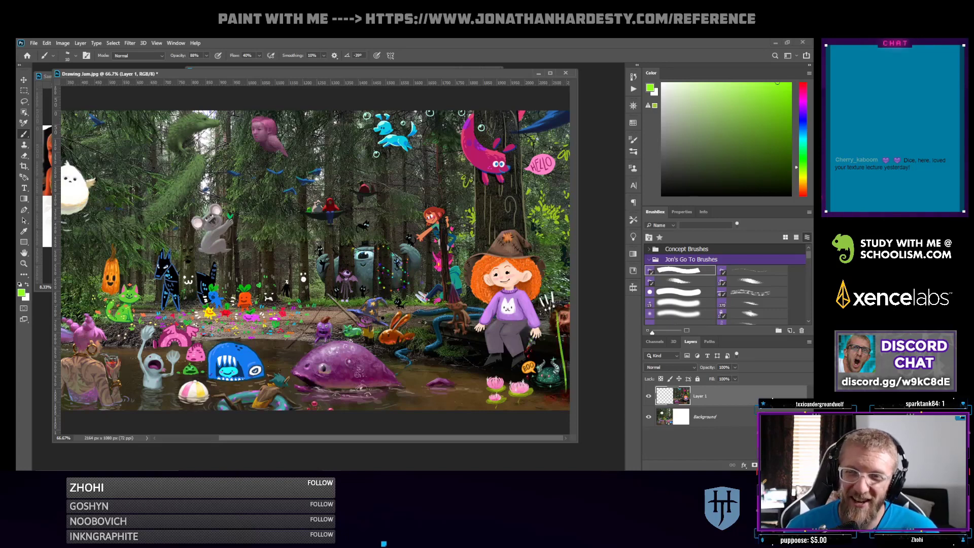
key("ctrl+z")
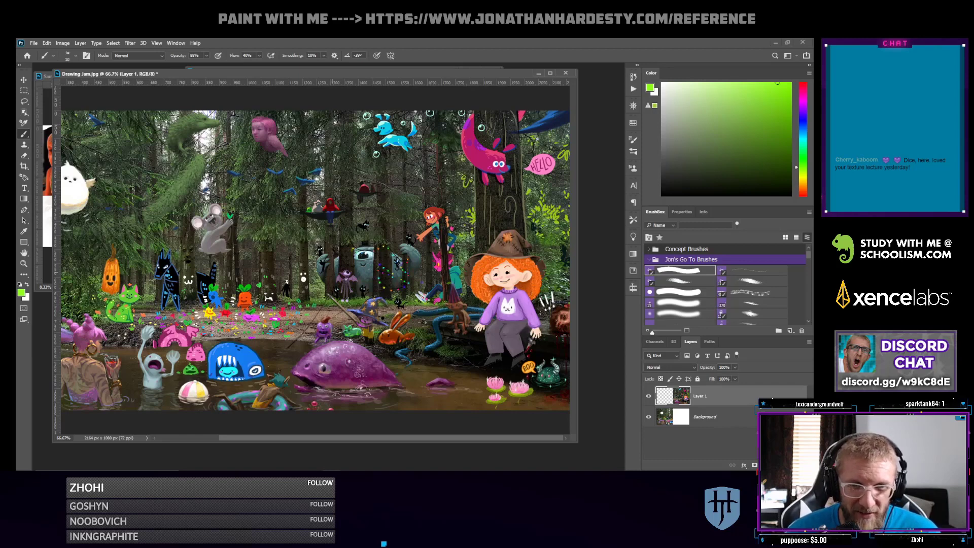
Circle the tree face below the mouse, the small green creature and the head in the water in bright green, undoing each mark
mouse_move(276, 276)
left_mouse_down()
mouse_move(299, 297)
mouse_move(278, 275)
mouse_move(344, 250)
left_mouse_up()
key("ctrl+z")
scroll(315, 260, "left", 3)
left_click_drag(278, 273, 292, 253)
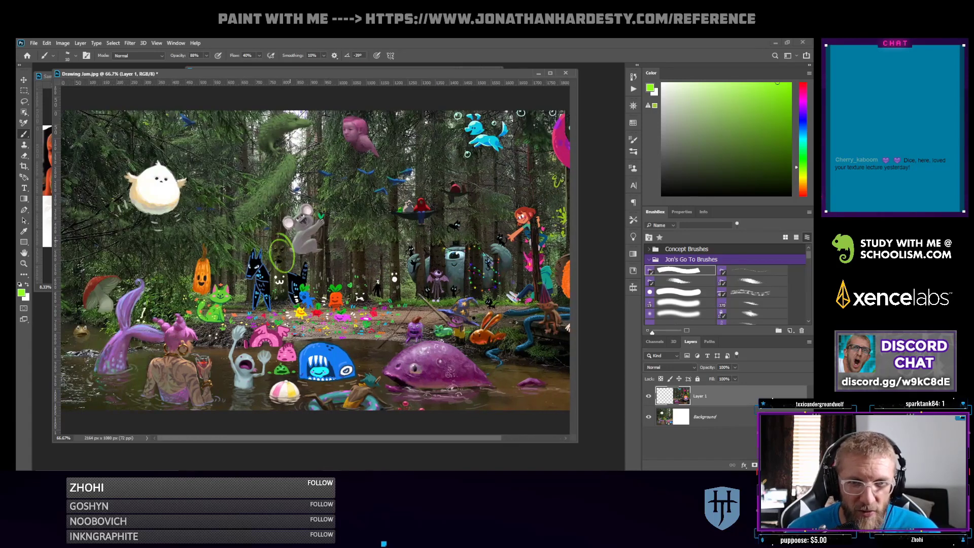
key("ctrl+z")
mouse_move(289, 356)
left_mouse_down()
mouse_move(296, 379)
mouse_move(272, 357)
left_mouse_up()
key("ctrl+z")
mouse_move(64, 323)
left_mouse_down()
mouse_move(96, 323)
mouse_move(79, 312)
left_mouse_up()
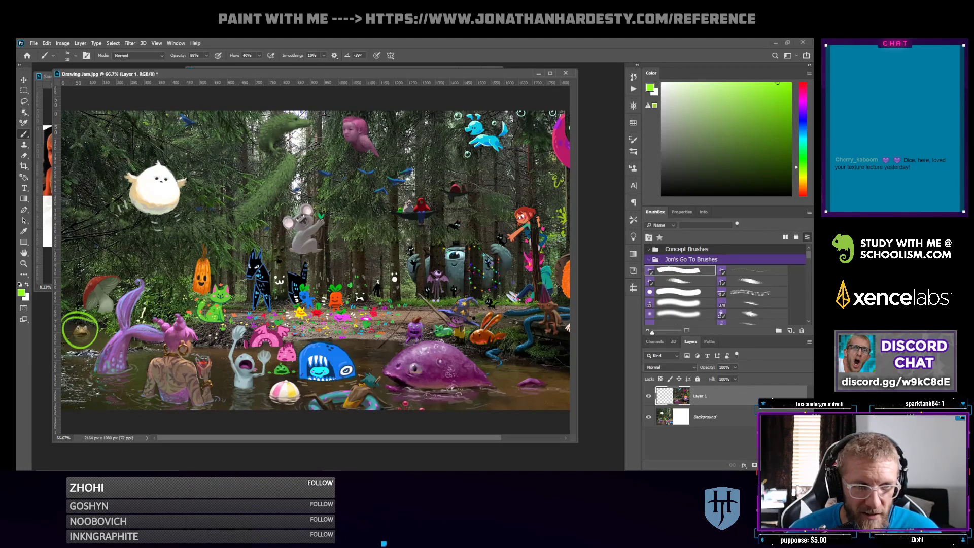
key("ctrl+z")
Examine the joined forest scene up close, from the blue giant and whale across to the seated girl, and as a whole
left_click_drag(441, 260, 359, 258)
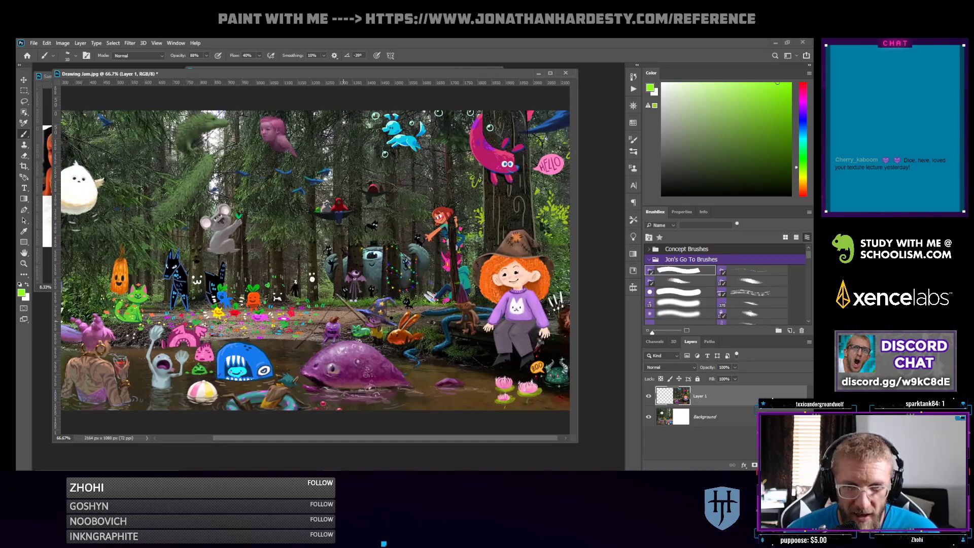
key("ctrl+plus")
key("ctrl+plus")
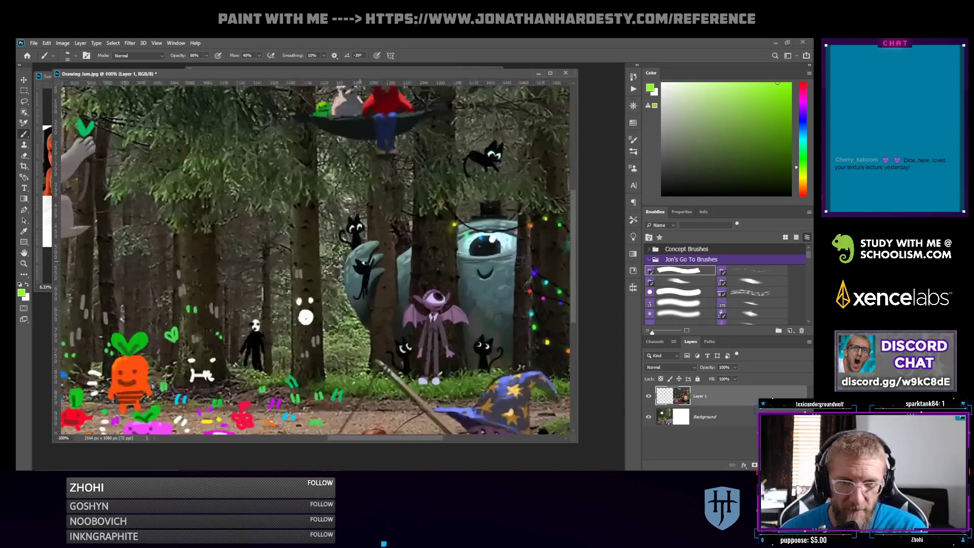
key("ctrl+minus")
left_click_drag(423, 342, 404, 291)
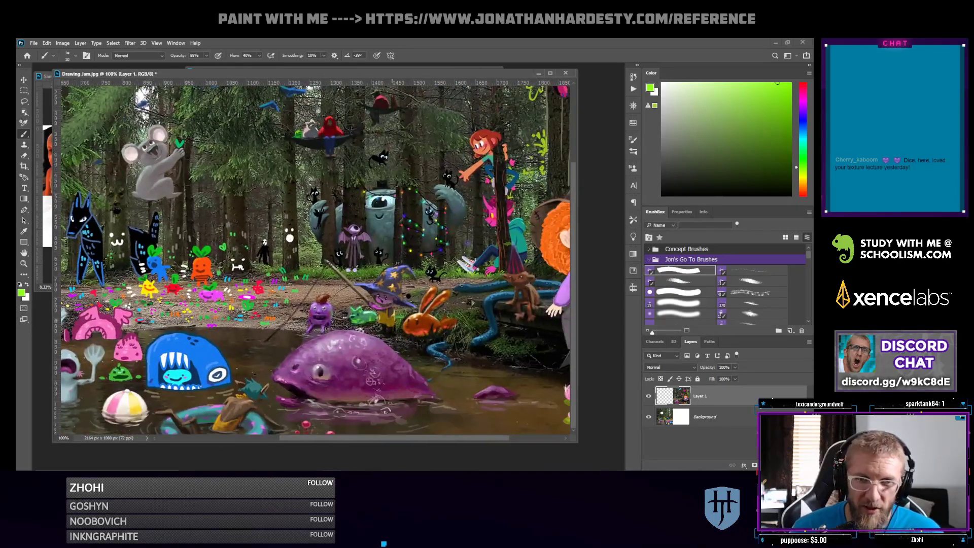
mouse_move(517, 261)
left_mouse_down()
mouse_move(389, 265)
mouse_move(397, 267)
left_mouse_up()
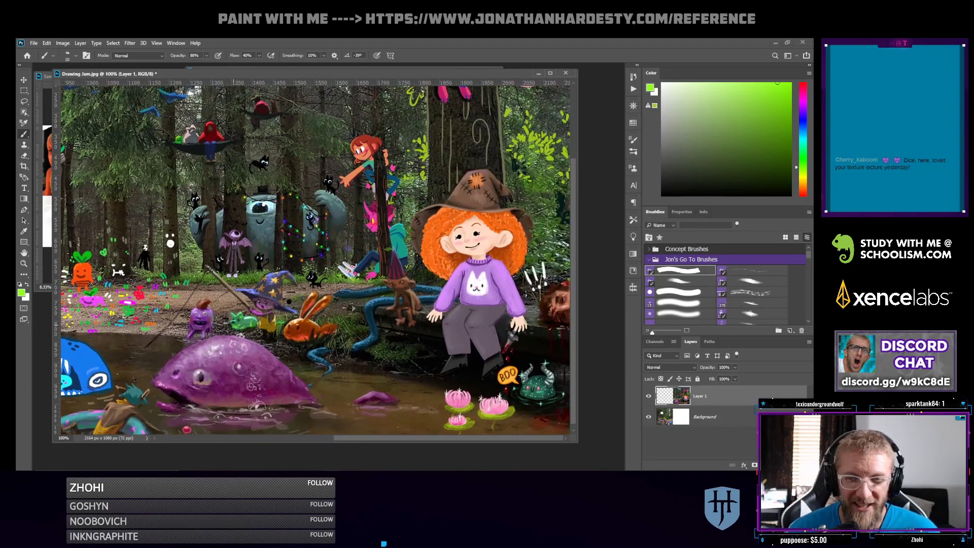
key("ctrl+minus")
key("ctrl+minus")
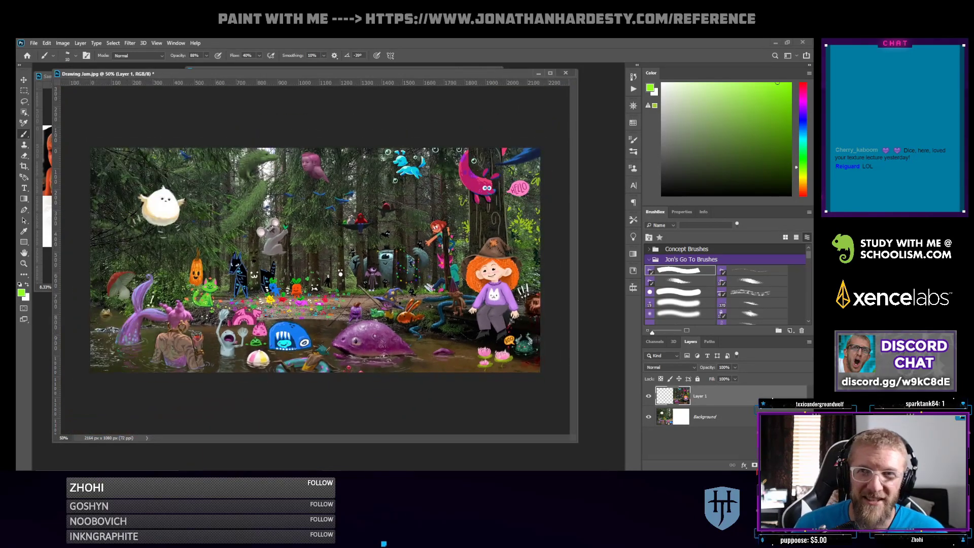
Close the Drawing Jam image and enlarge the portrait window until the whole reference photo and painting show
left_click(565, 72)
left_click(412, 202)
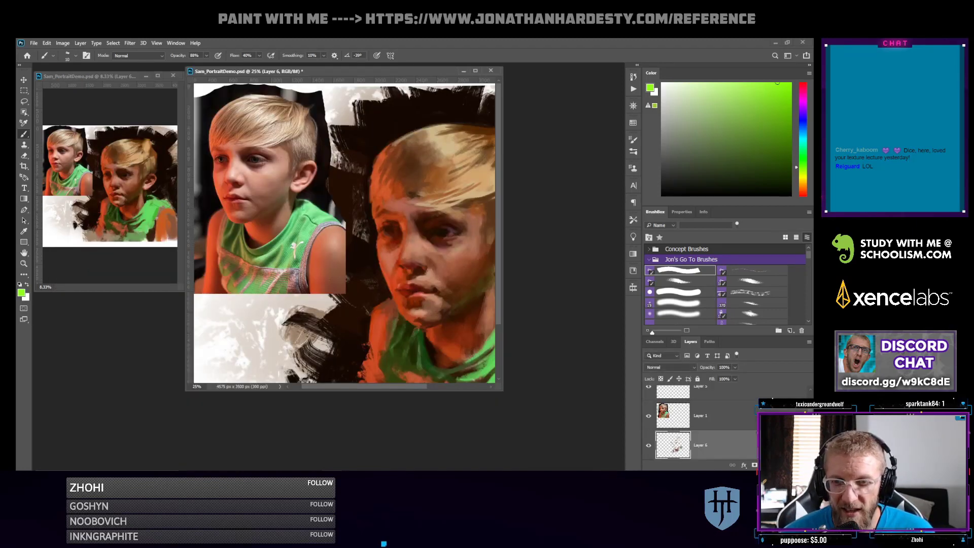
left_click_drag(503, 391, 620, 467)
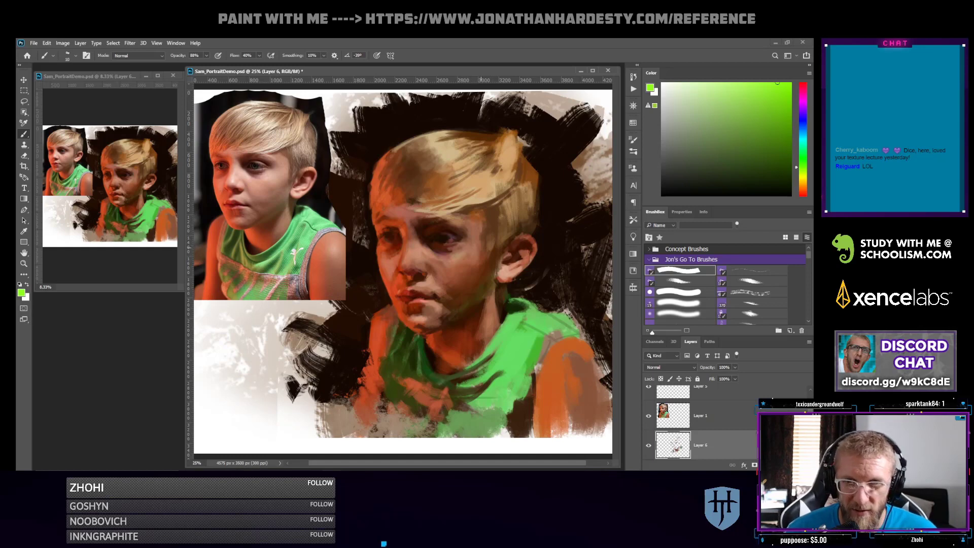
Enlarge the brush considerably and sample a muted brown skin tone beside the painted boy's eye
key("bracketright")
key("bracketright")
key("bracketright")
key("bracketright")
key("bracketright")
key("bracketright")
key("bracketright")
key("bracketright")
key("bracketright")
key("bracketright")
key("bracketright")
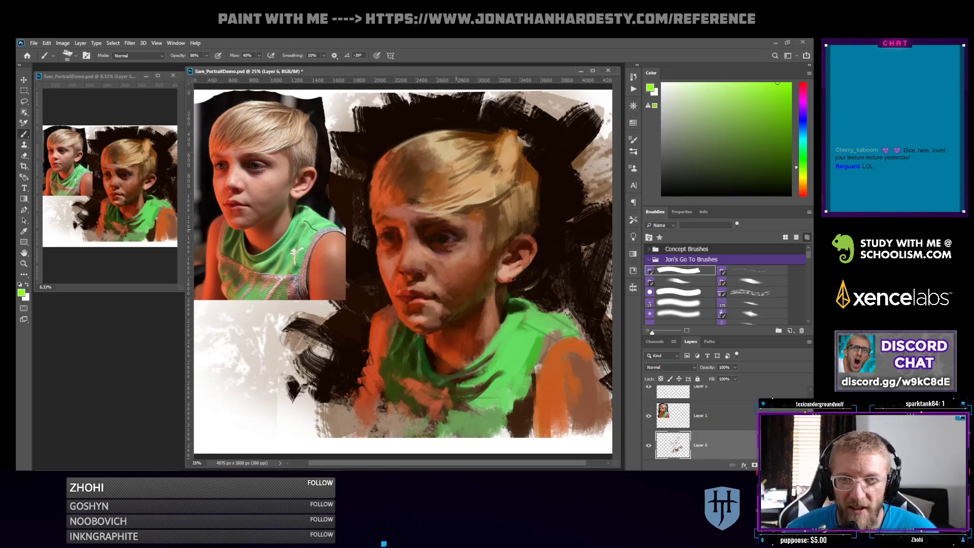
left_click(467, 240, "alt")
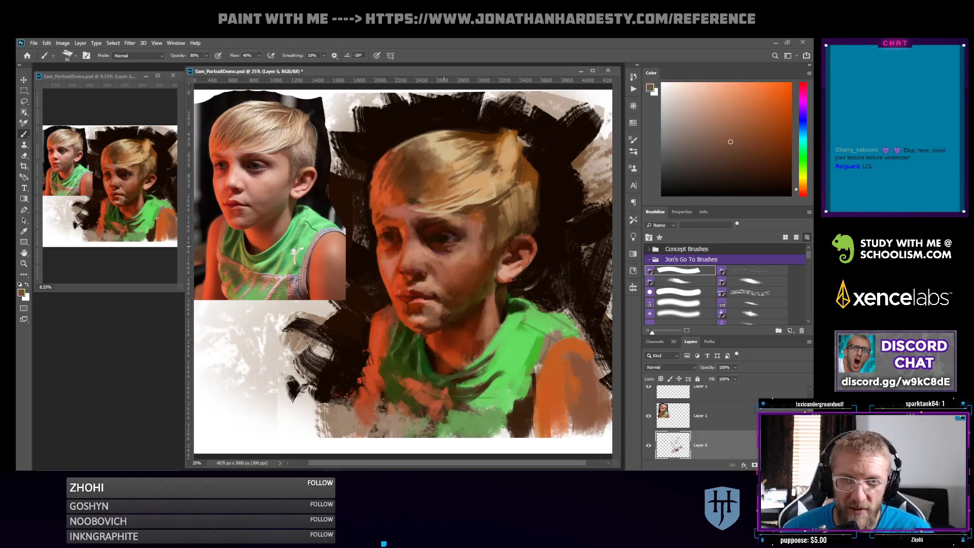
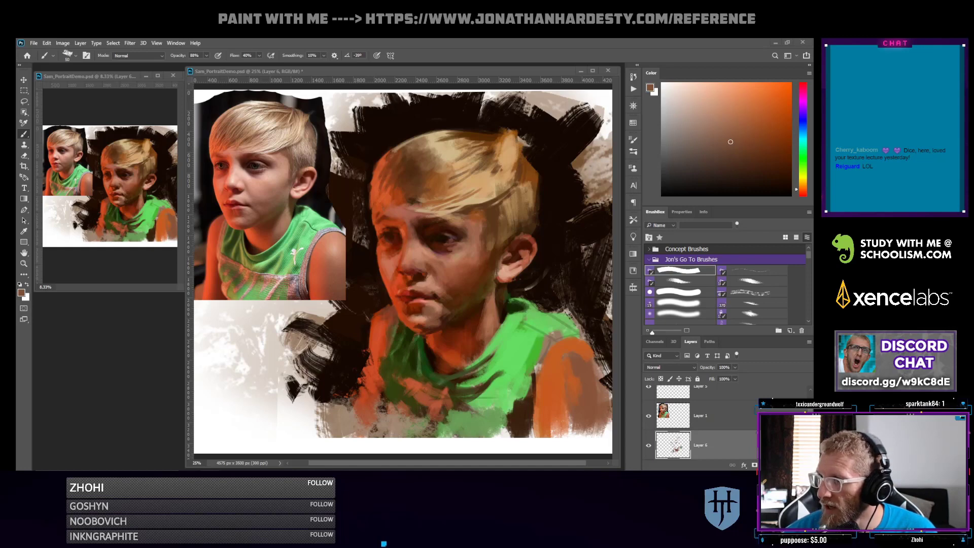
Examine the Textural Monster Lightbox drawing and colour version, as a whole and close up around the heads, and close the file
key("alt+Tab")
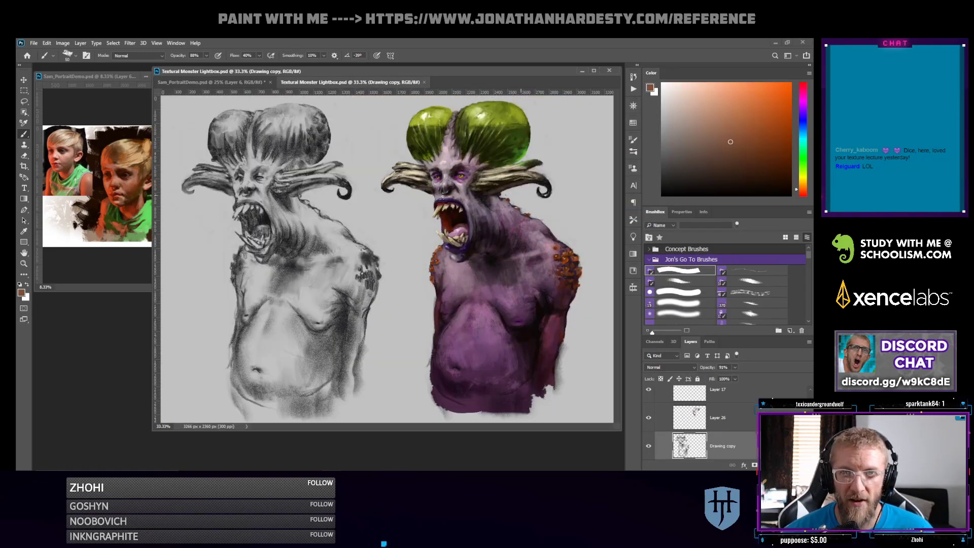
left_click_drag(622, 431, 625, 466)
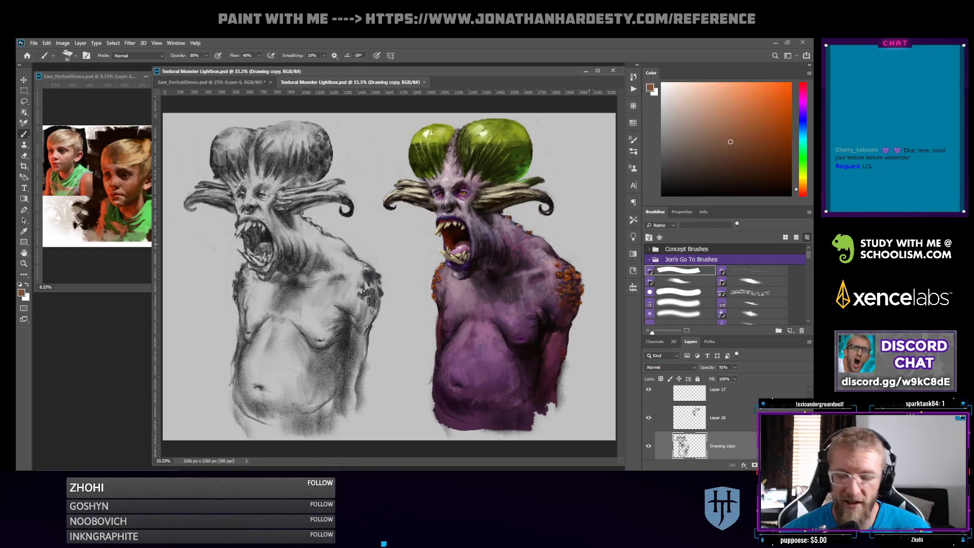
key("ctrl+plus")
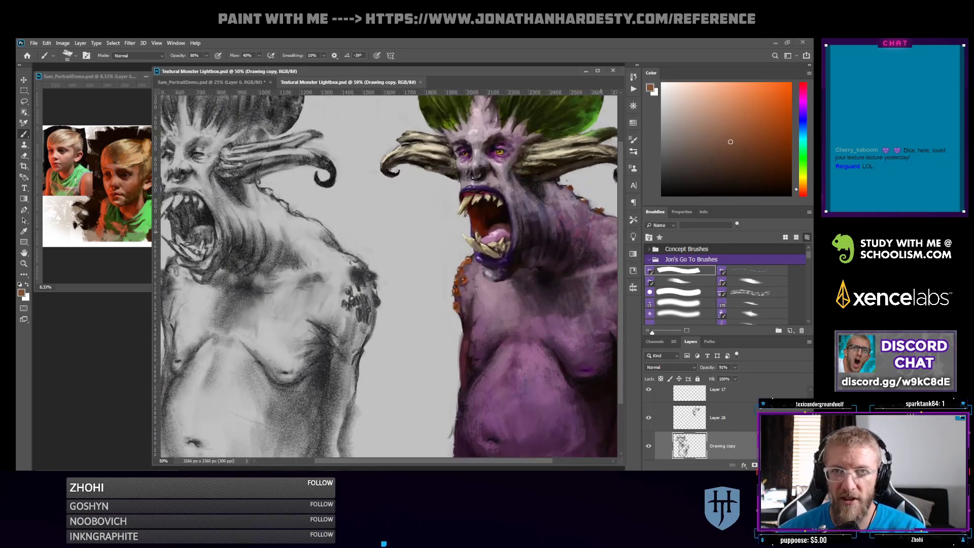
mouse_move(503, 230)
left_mouse_down()
mouse_move(392, 294)
mouse_move(448, 230)
mouse_move(445, 182)
left_mouse_up()
mouse_move(335, 231)
left_mouse_down()
mouse_move(361, 252)
mouse_move(533, 321)
mouse_move(483, 343)
mouse_move(438, 330)
left_mouse_up()
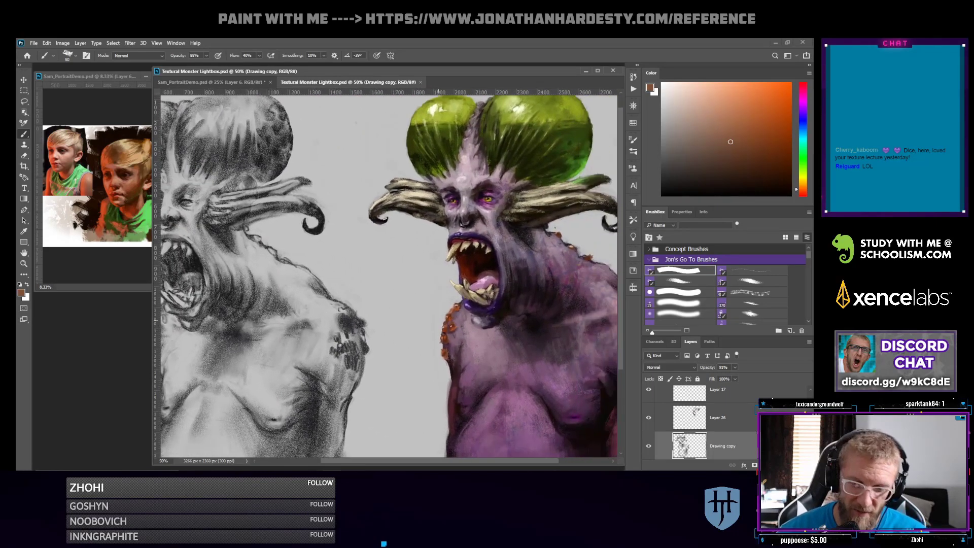
key("ctrl+minus")
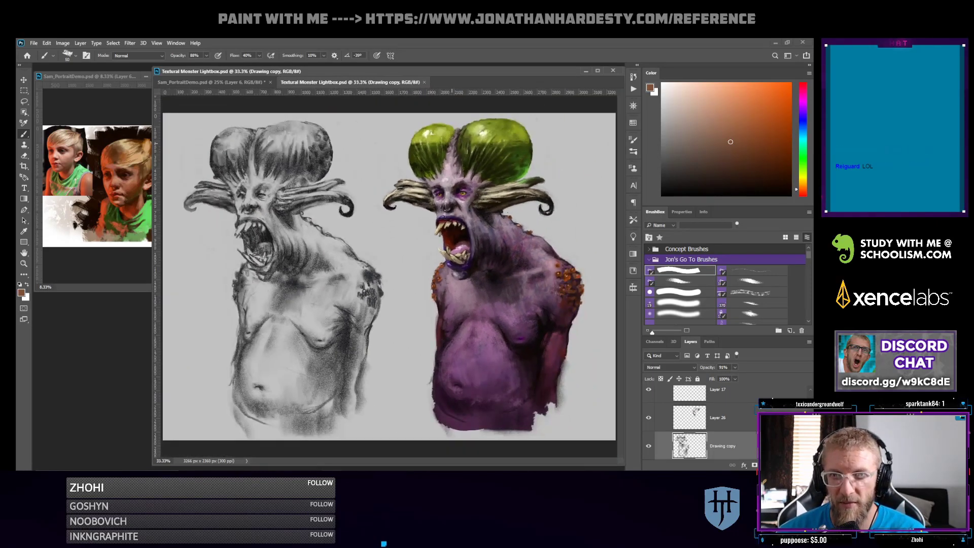
key("ctrl+plus")
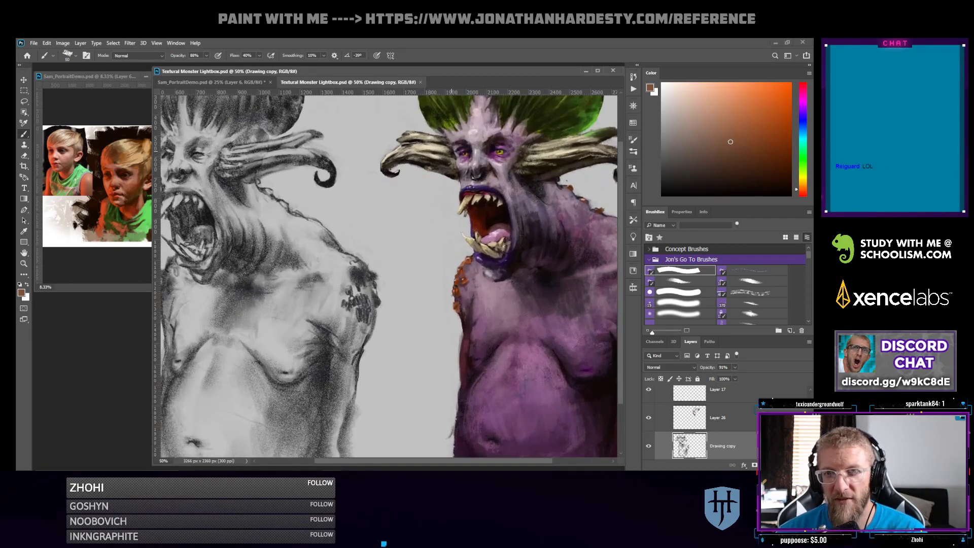
key("ctrl+minus")
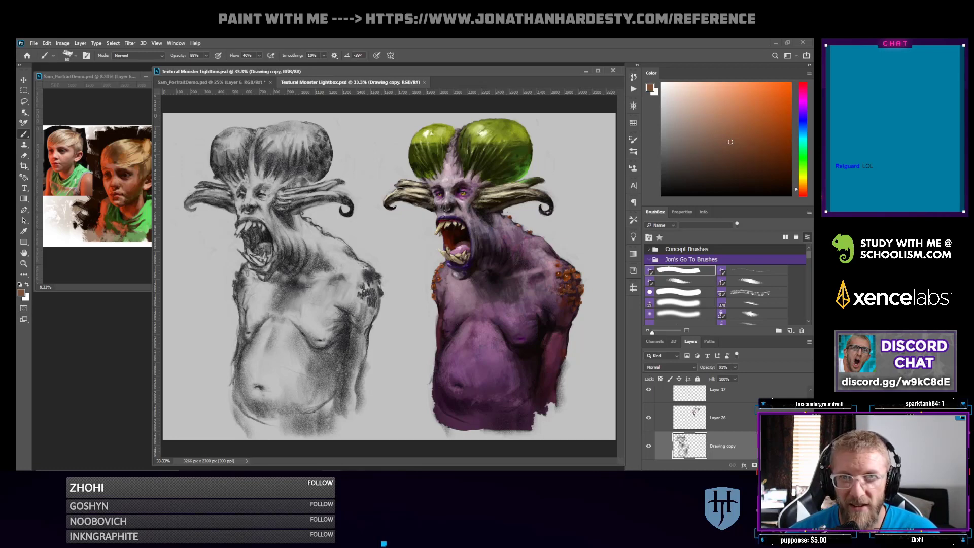
key("ctrl+w")
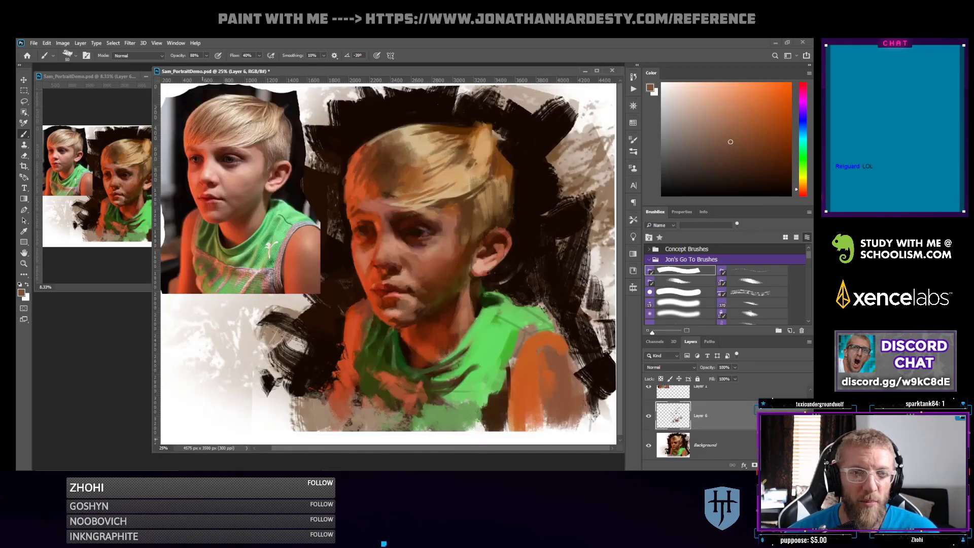
Narrow the portrait window and place it beside the small overview window of the same painting
left_click_drag(153, 453, 198, 460)
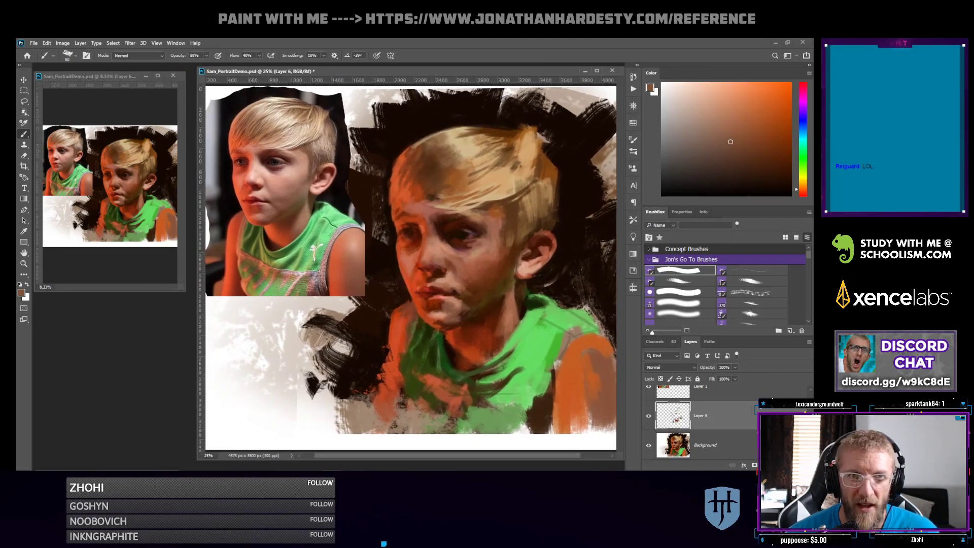
left_click_drag(426, 71, 421, 72)
left_click_drag(351, 72, 347, 72)
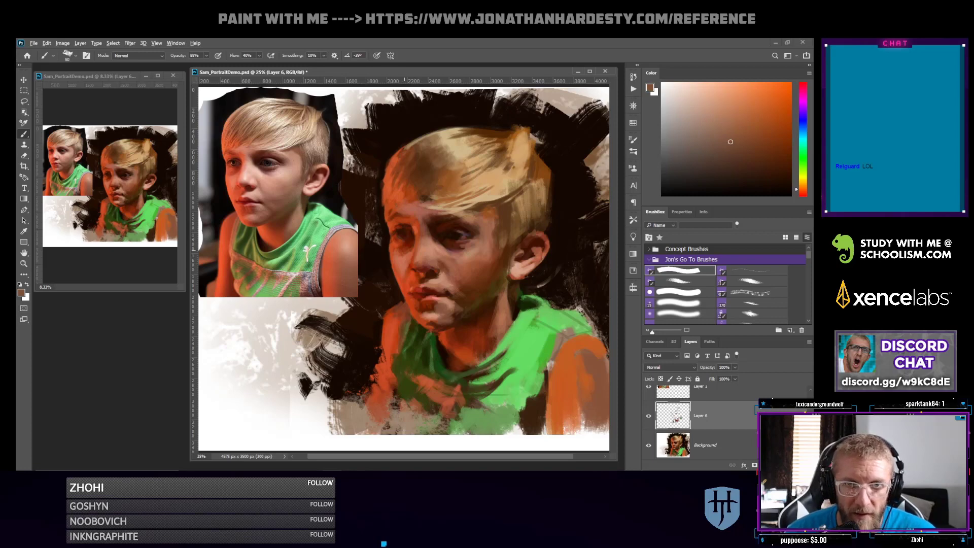
Sample forehead, eye and blond hair tones from the painting and stroke along the lower edge of the fringe
left_click(509, 212, "alt")
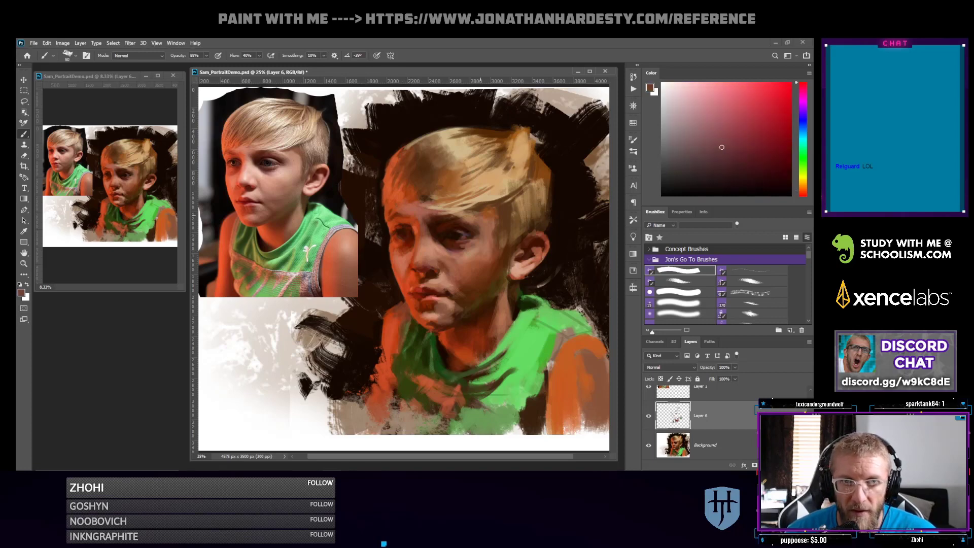
left_click(463, 232, "alt")
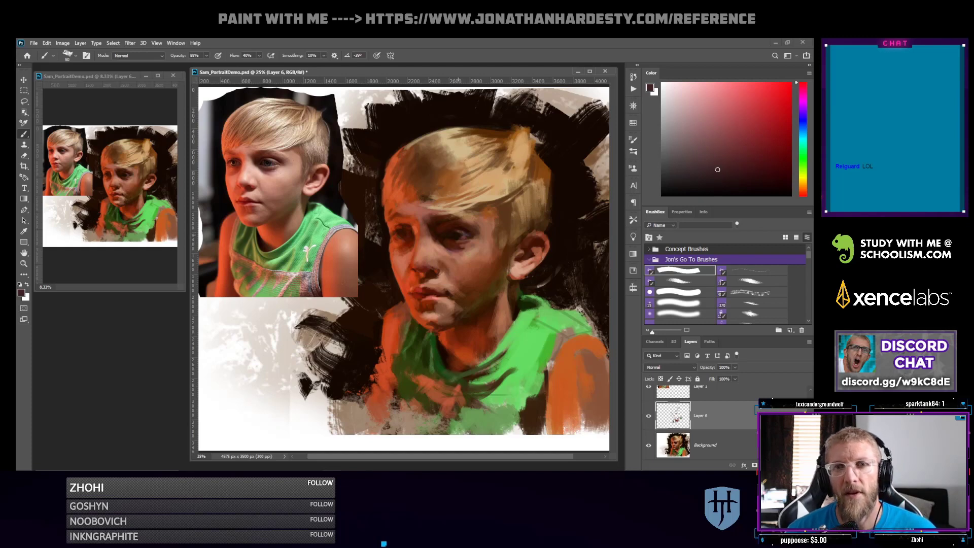
left_click(502, 168, "alt")
left_click_drag(473, 203, 457, 207)
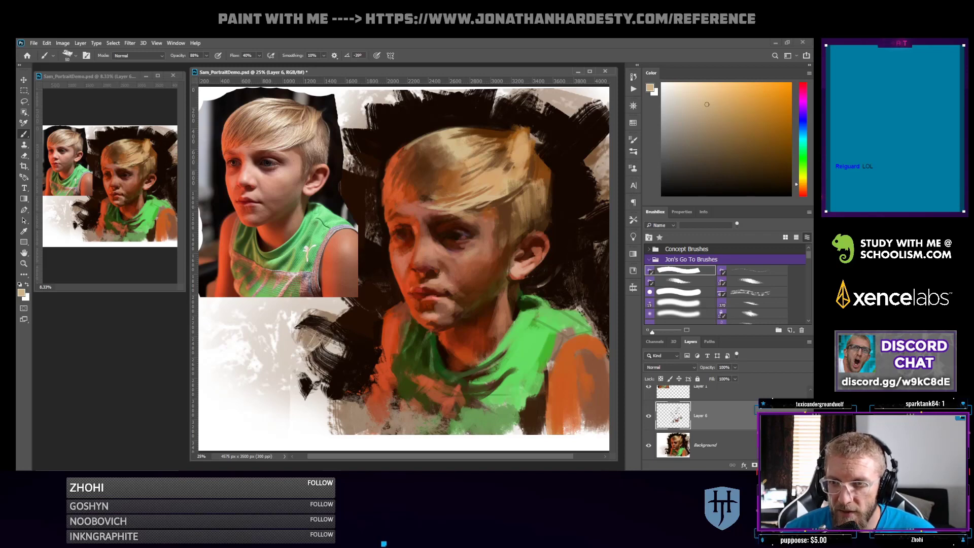
Paint darker brown strands across the fringe above the forehead with the speckled texture brush
left_click(751, 292)
left_click(492, 178, "alt")
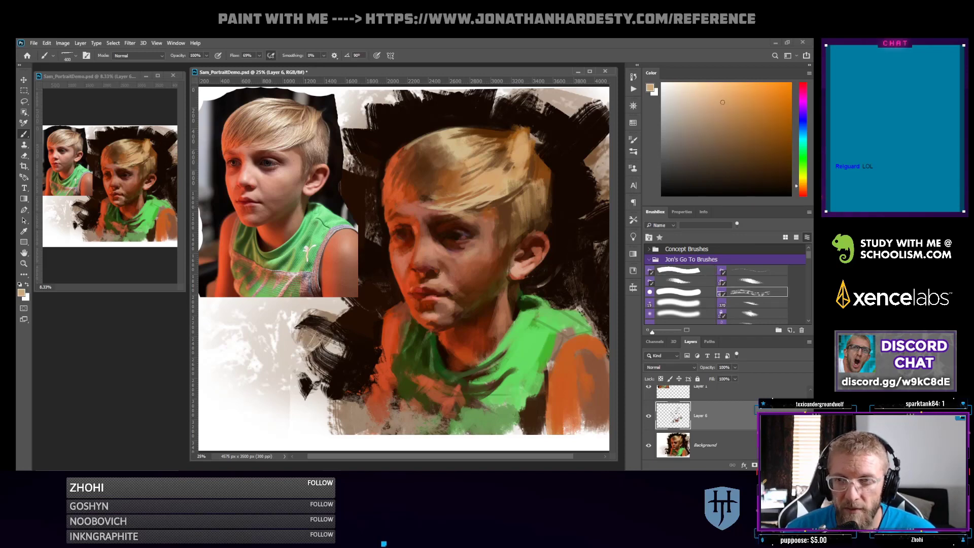
left_click(528, 215, "alt")
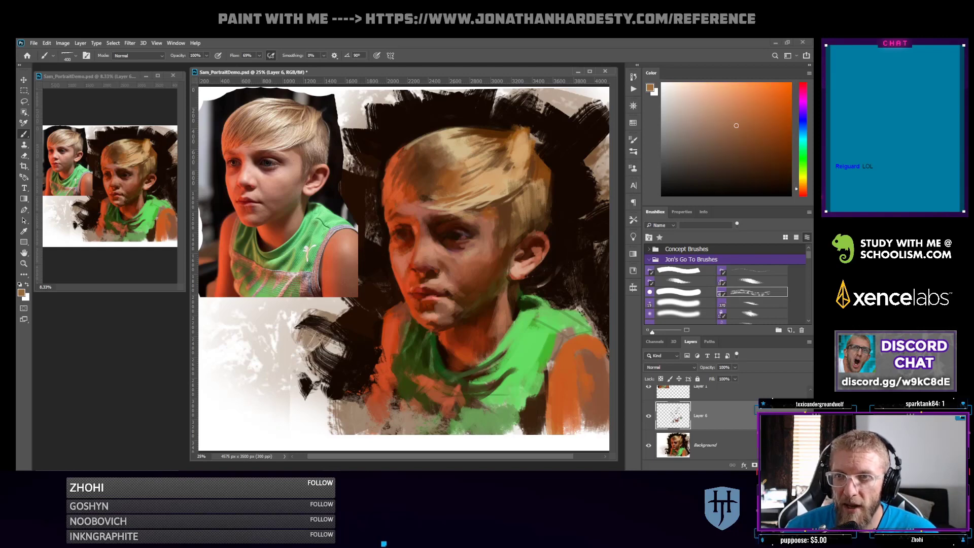
left_click(743, 135)
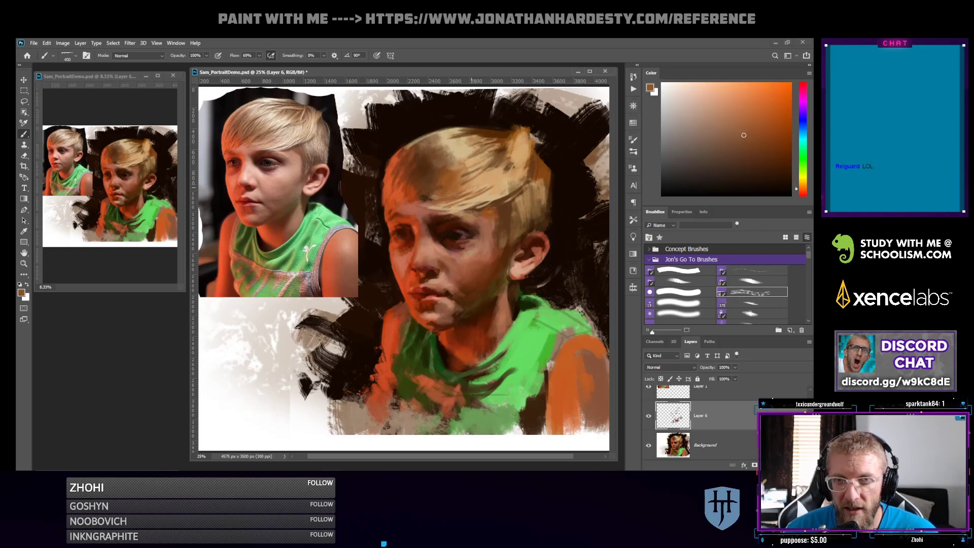
left_click_drag(449, 194, 501, 184)
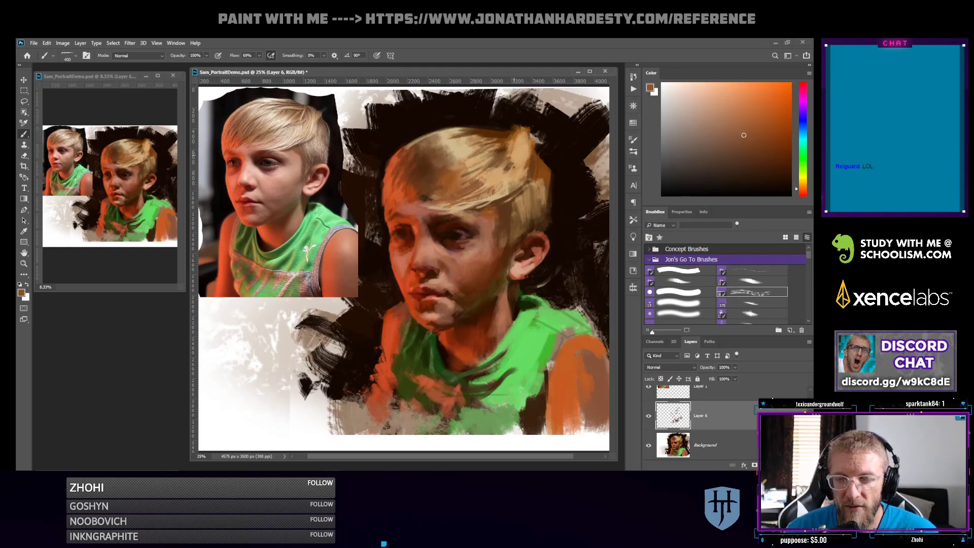
Add a lighter orange-brown stroke to the fringe and sample a pale blond from the hair
left_click(738, 111)
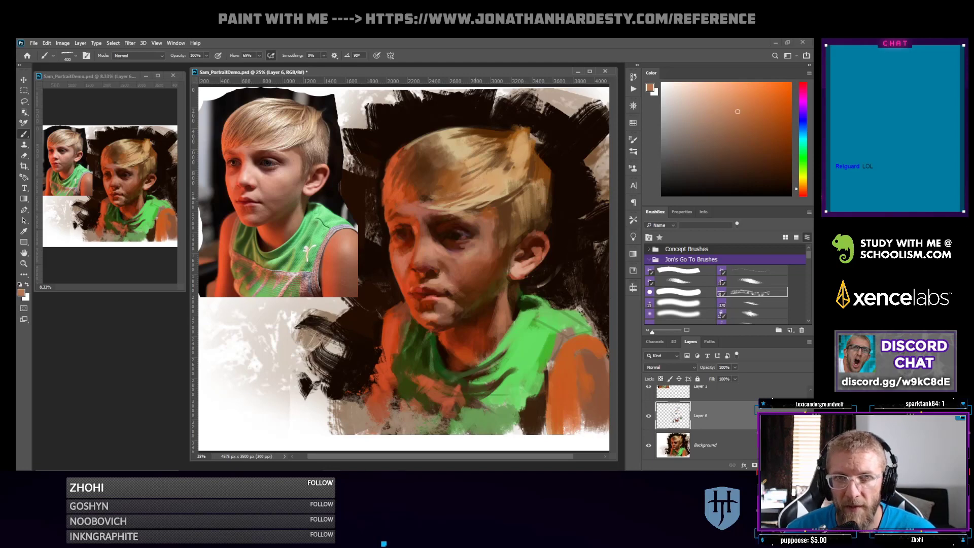
mouse_move(447, 199)
left_mouse_down()
mouse_move(492, 176)
mouse_move(447, 193)
left_mouse_up()
left_click(488, 185, "alt")
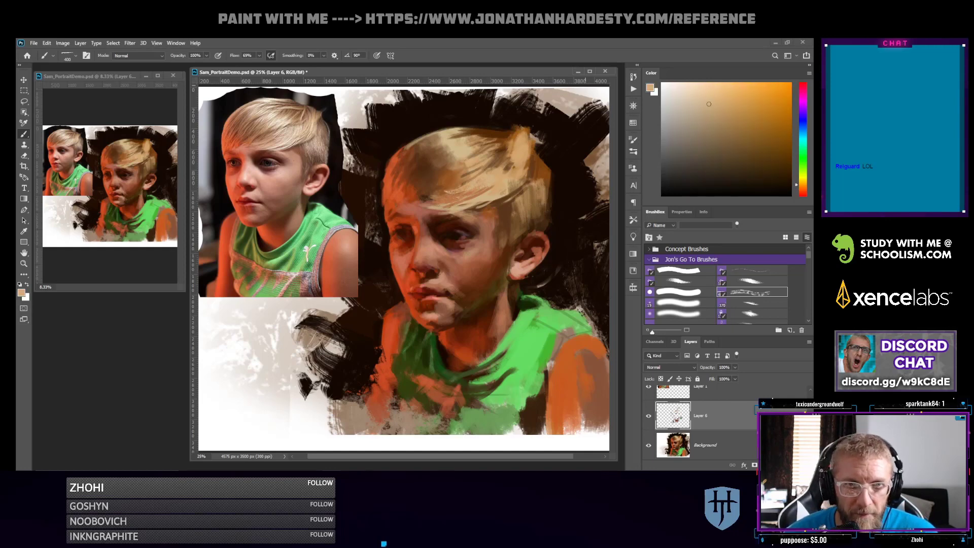
With the solid brush at 20% opacity and a smaller size, blend brown and orange-red tones into the jaw and neck
left_click(680, 271)
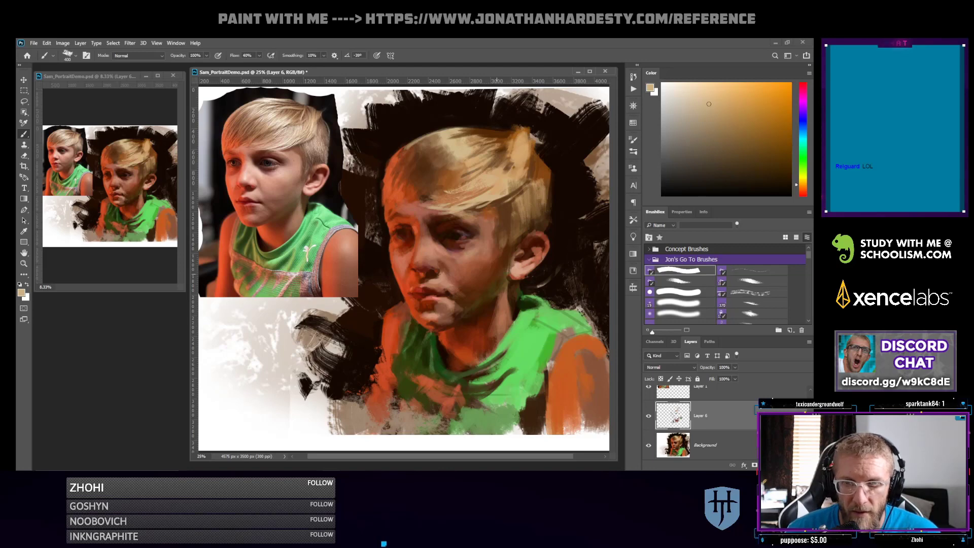
left_click(493, 263, "alt")
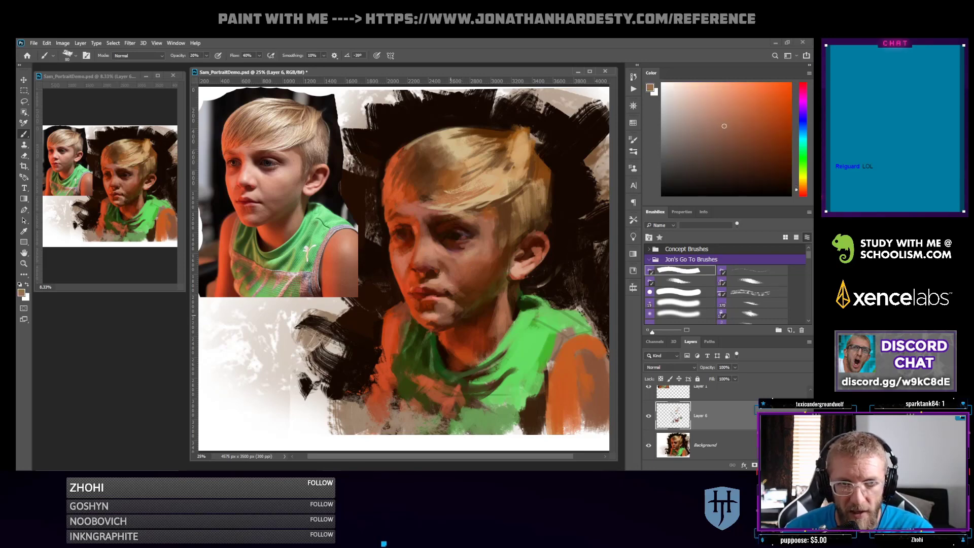
key("bracketleft")
left_click_drag(454, 316, 456, 312)
left_click(446, 328, "alt")
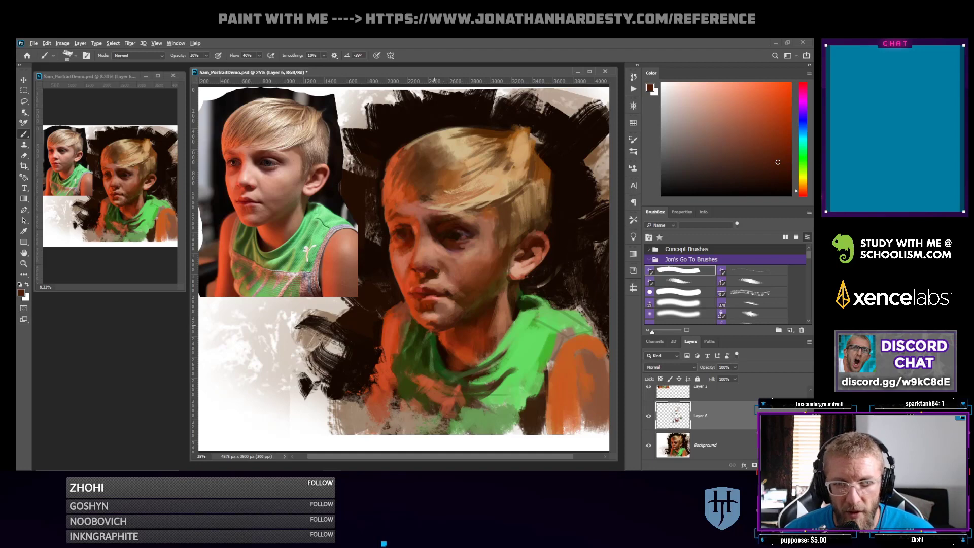
left_click(772, 114)
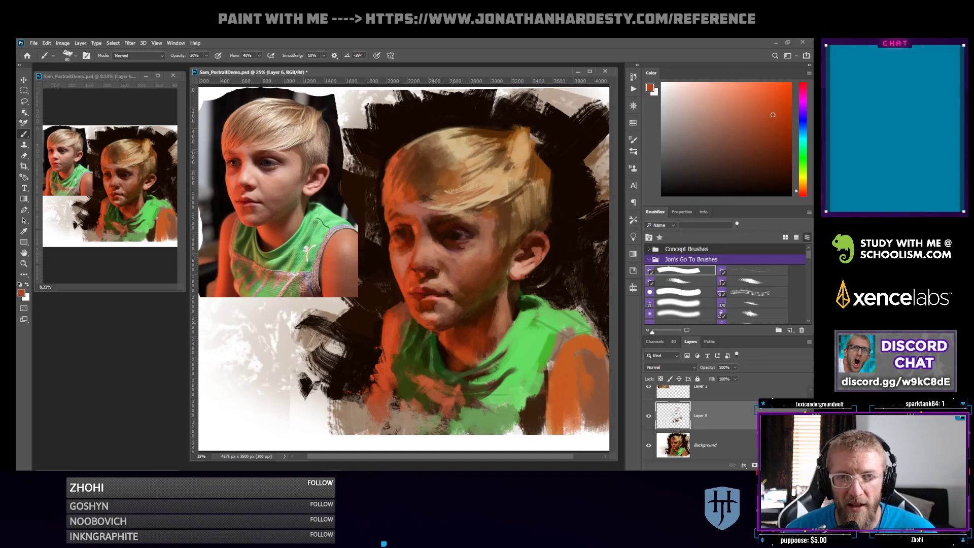
Pick a dark brown and pinkish skin tones, and paint a soft salmon highlight along the upper rim of the ear
left_click(773, 164)
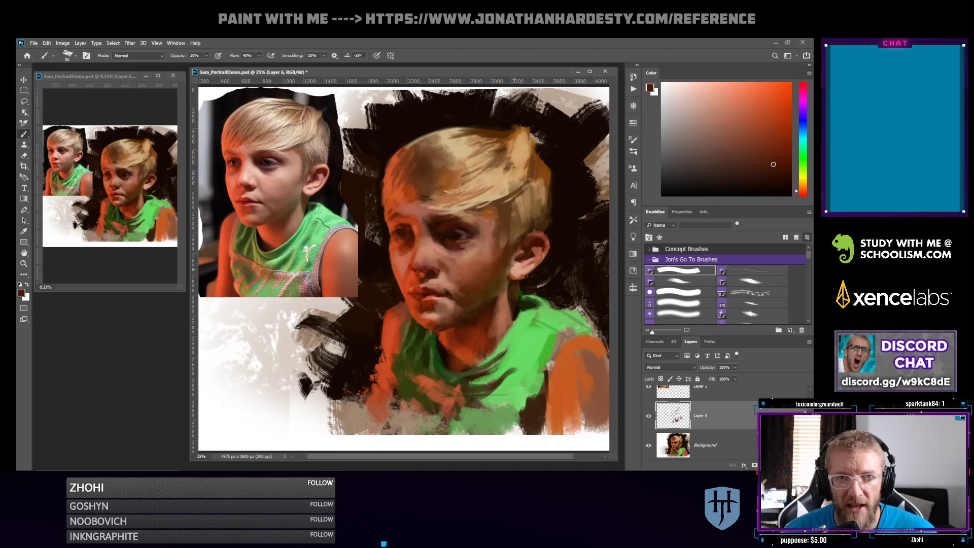
left_click(710, 102)
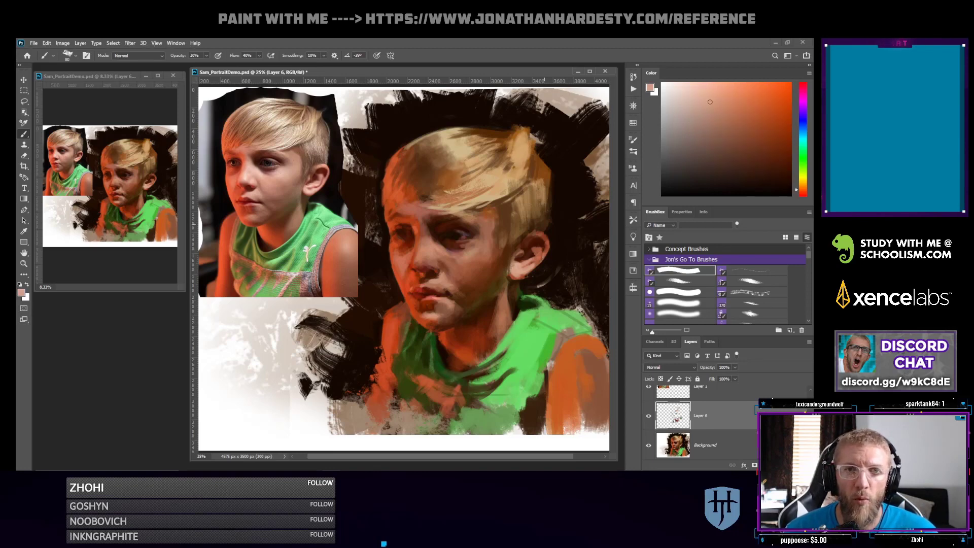
left_click(547, 248, "alt")
left_click(731, 111)
left_click_drag(731, 111, 726, 101)
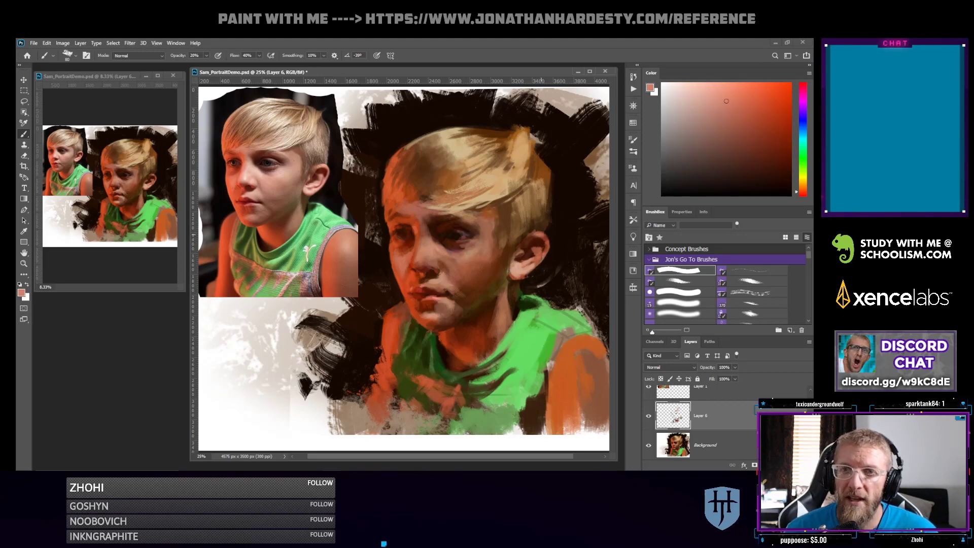
left_click_drag(542, 235, 548, 241)
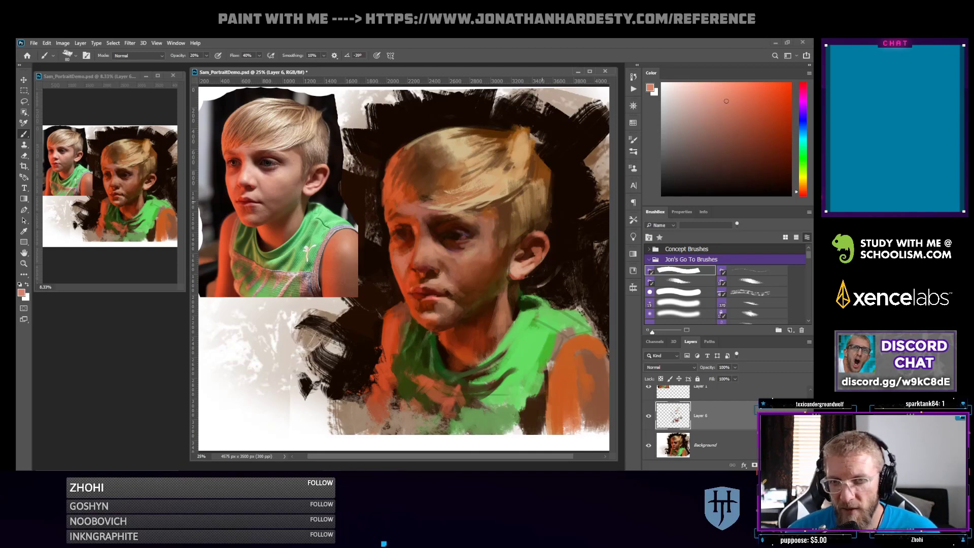
Sample salmon and dark brown tones from the ear and softly refine its inner folds at 20% brush opacity
left_click(536, 255, "alt")
left_click(730, 100)
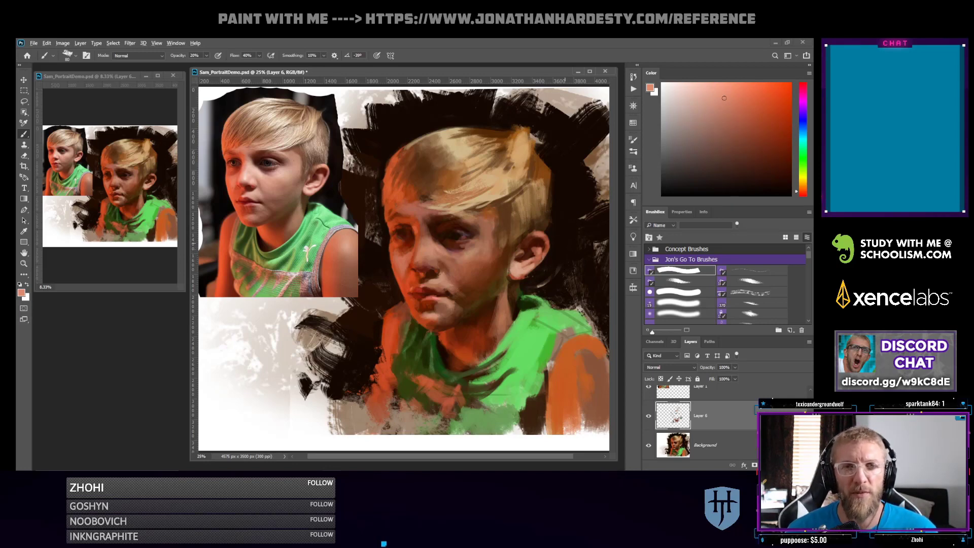
left_click(530, 250, "alt")
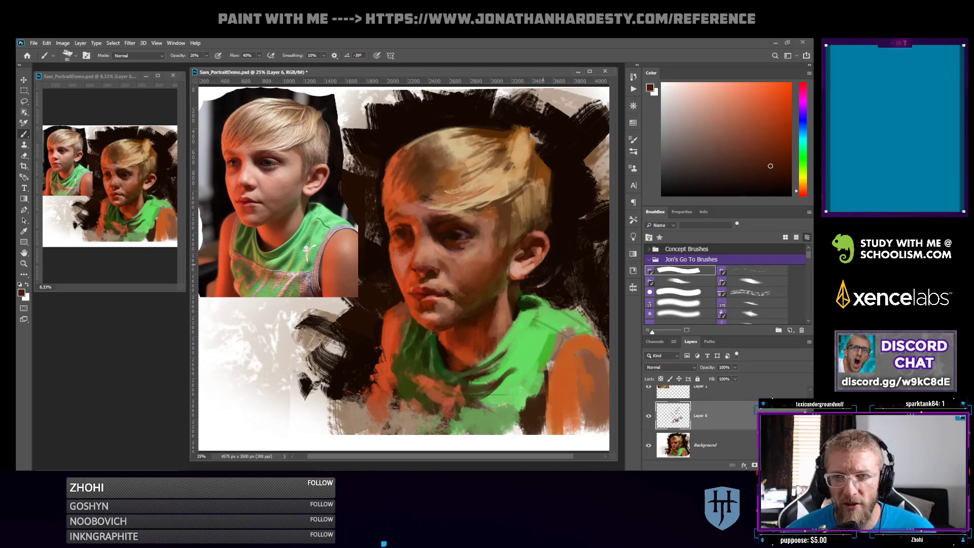
left_click(526, 264, "alt")
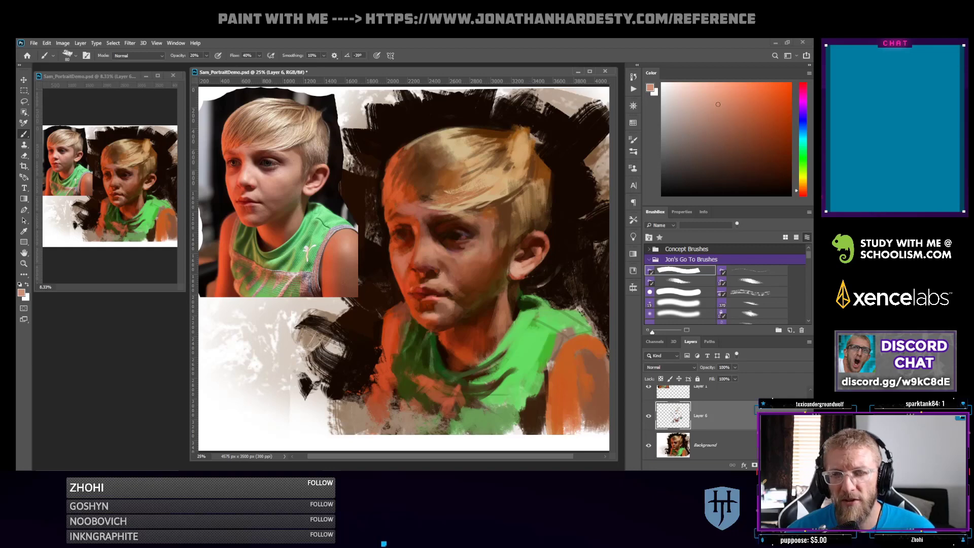
left_click(537, 243, "alt")
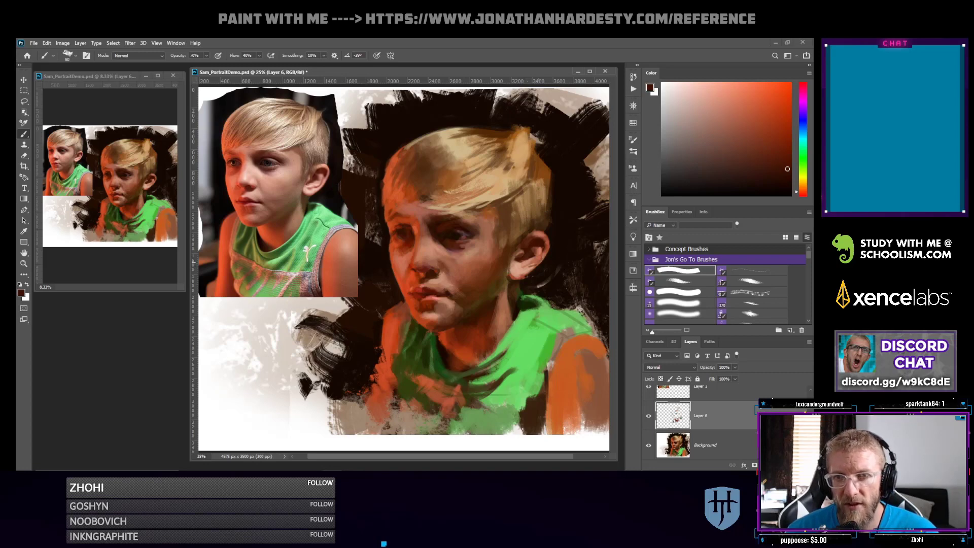
At 70% brush opacity, rework the ear with dark red-brown and saturated red accents, and pick a light peach
left_click(791, 146)
left_click(803, 194)
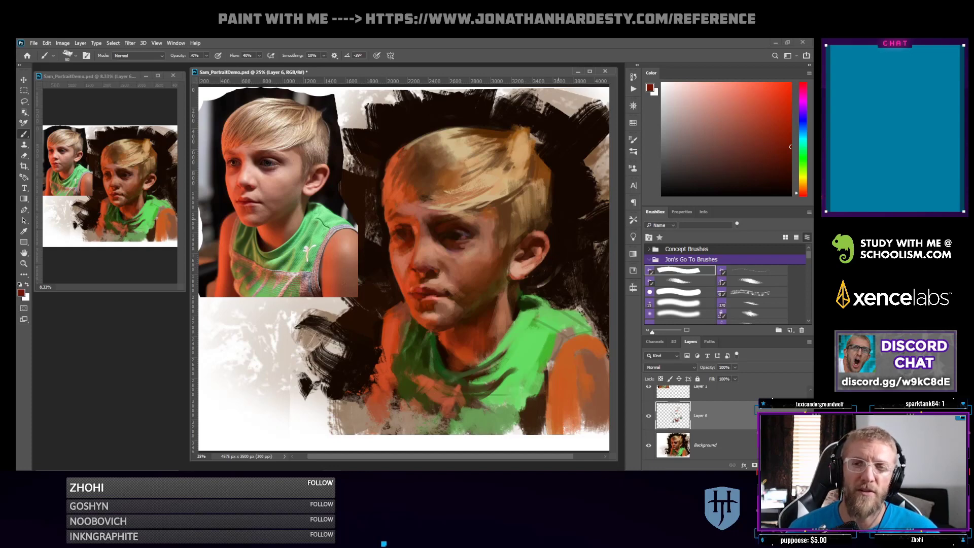
left_click(543, 250, "alt")
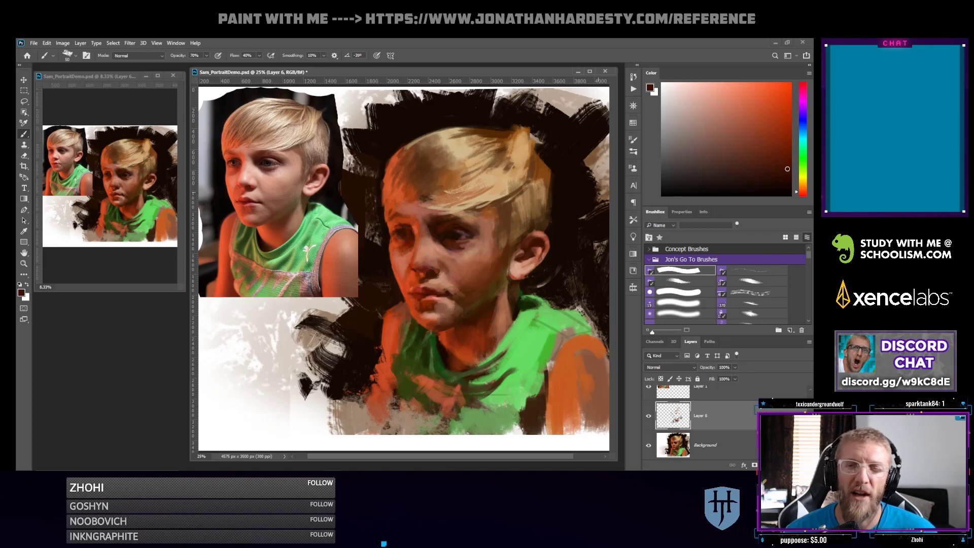
left_click(790, 158)
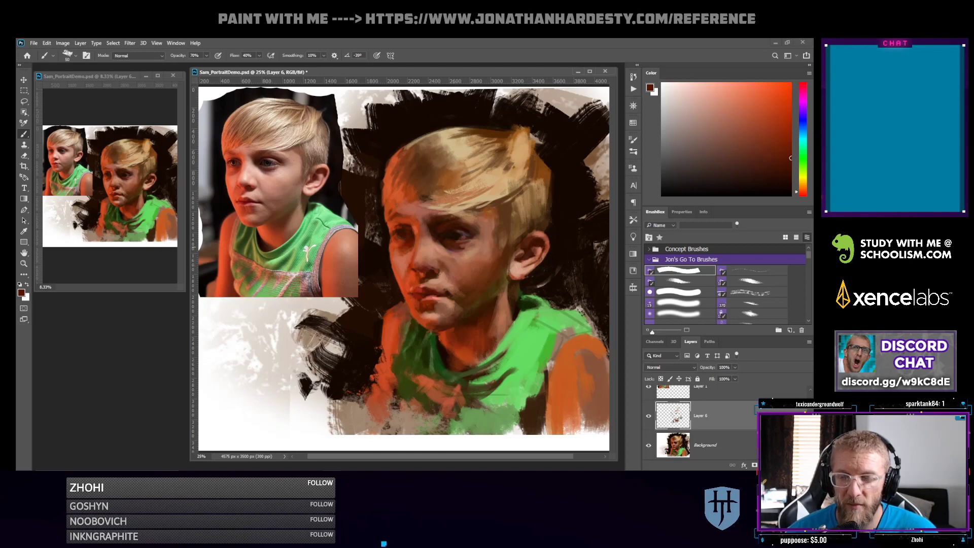
left_click_drag(790, 159, 790, 119)
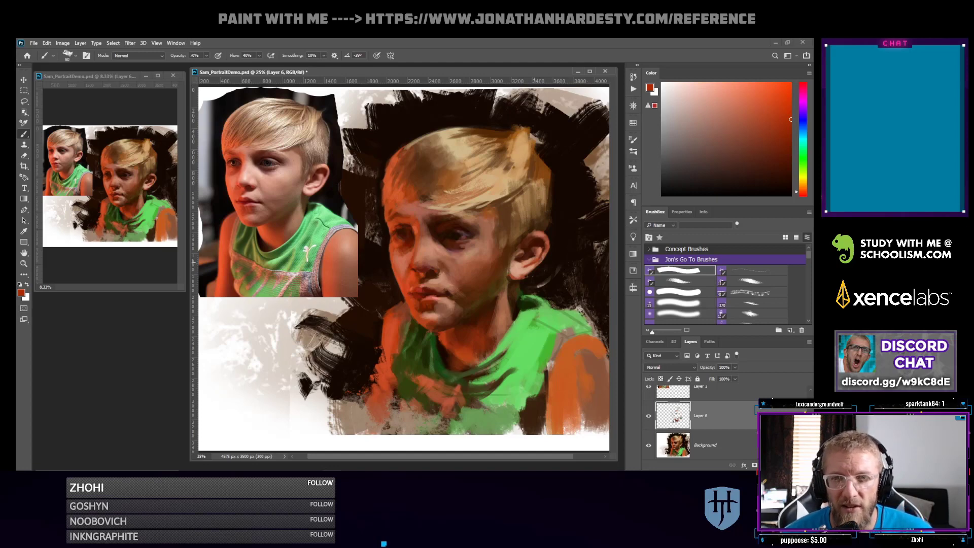
left_click(715, 103)
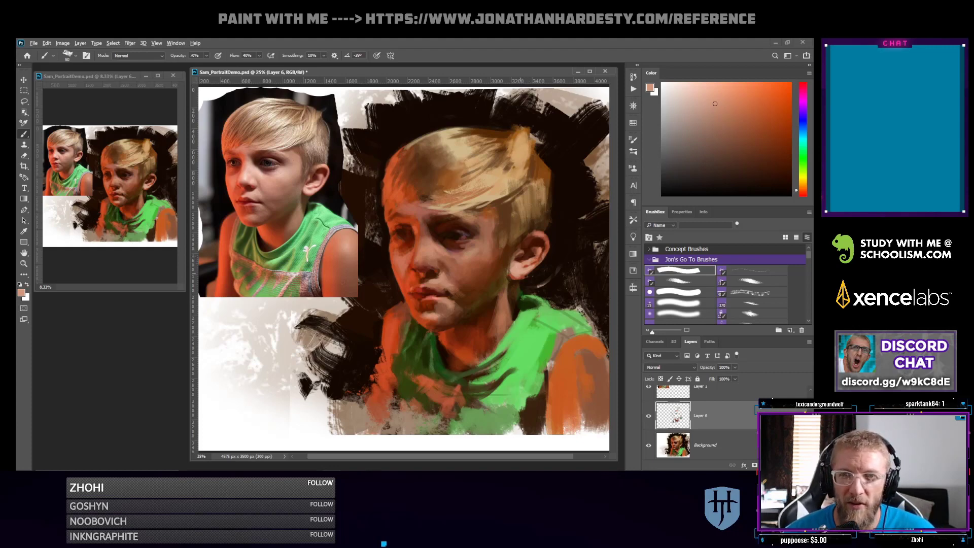
Raise the brush opacity to 88% and refine the earlobe and inner ear shadows with sampled reddish and near-black browns
left_click(522, 276, "alt")
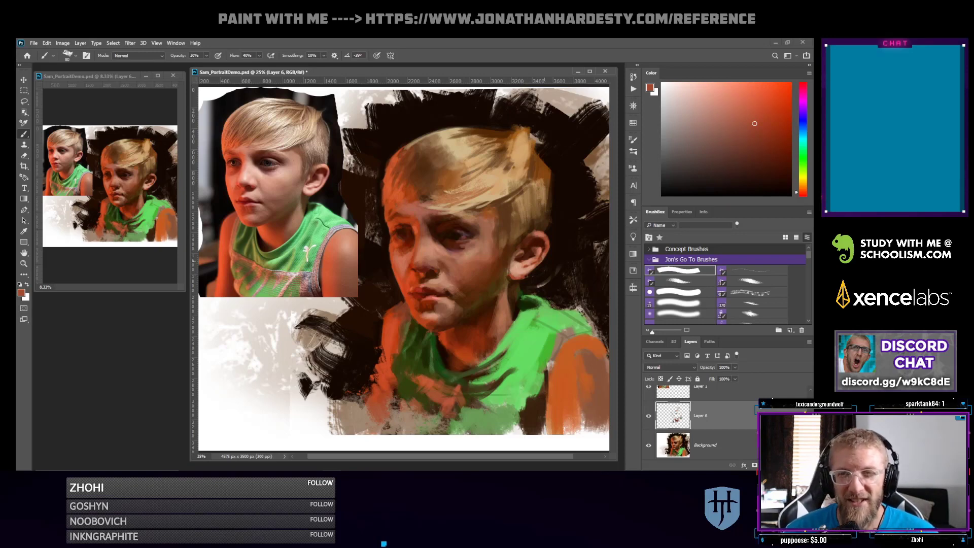
left_click(536, 281, "alt")
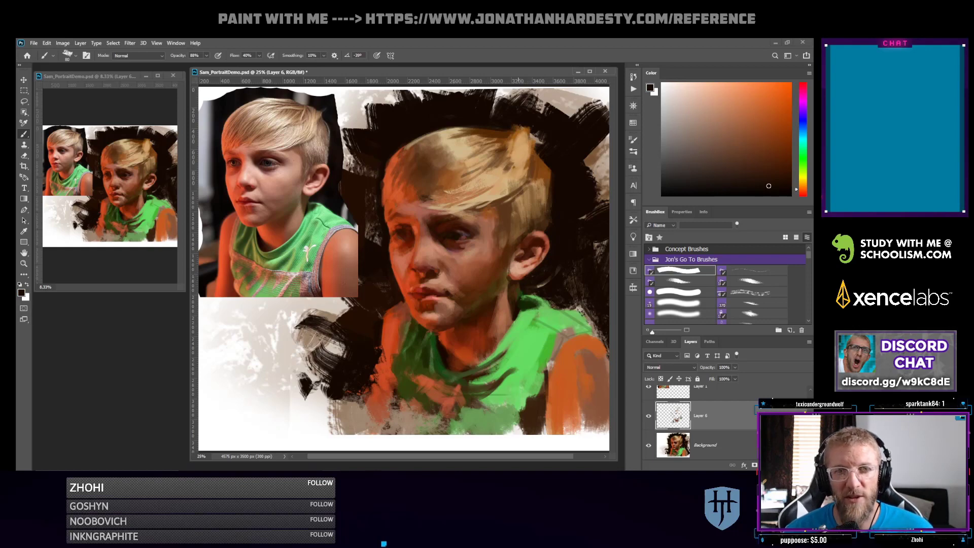
left_click(514, 284, "alt")
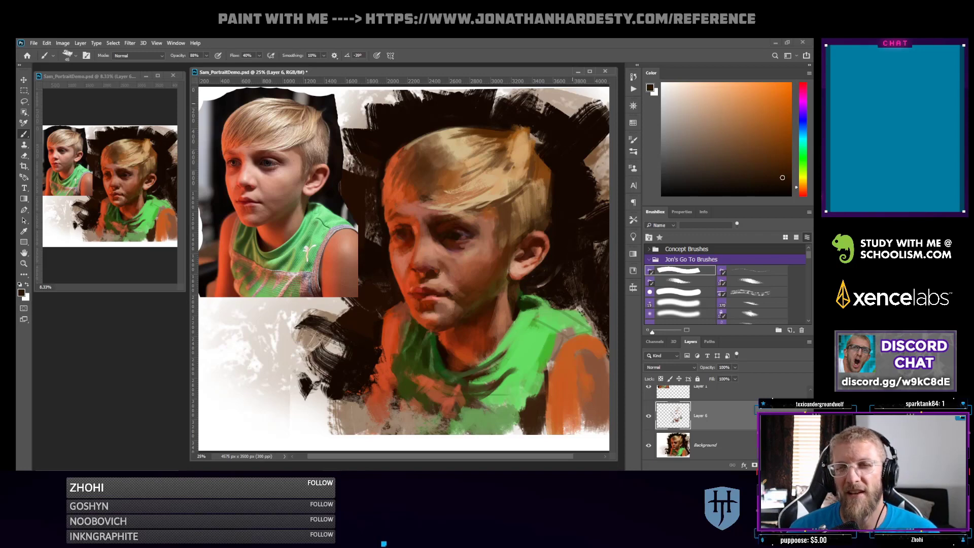
left_click(536, 251, "alt")
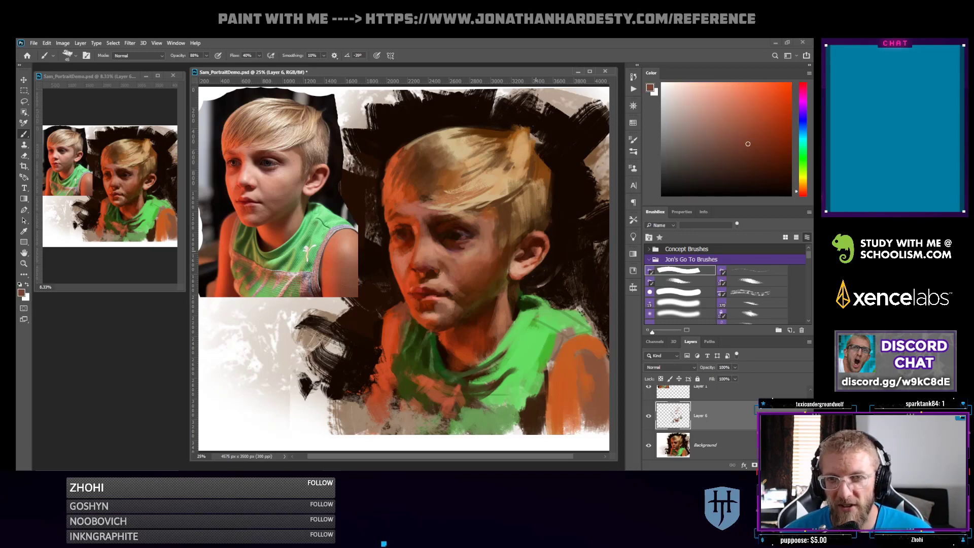
left_click(534, 245, "alt")
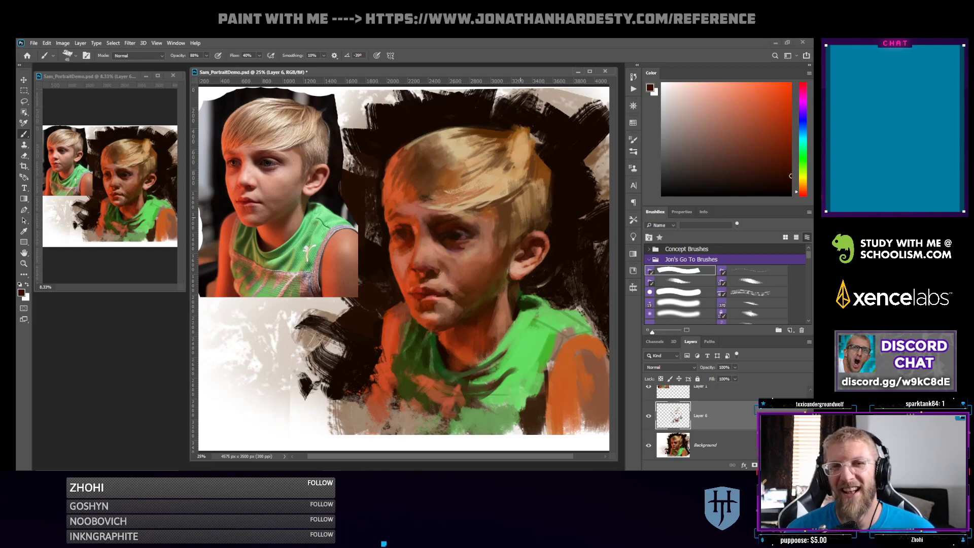
left_click(527, 251, "alt")
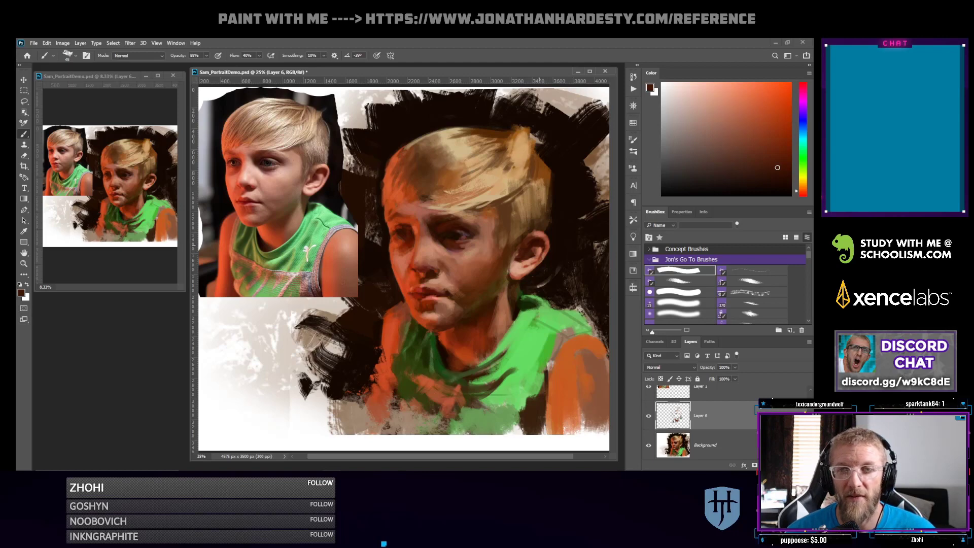
Refine the front of the ear with sampled browns and a more saturated orange-brown
left_click(535, 250, "alt")
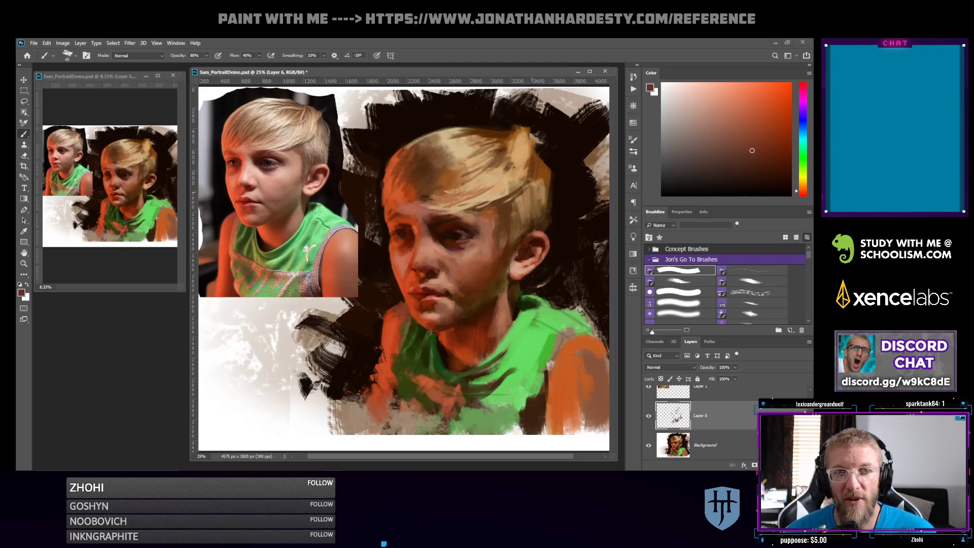
left_click(522, 240, "alt")
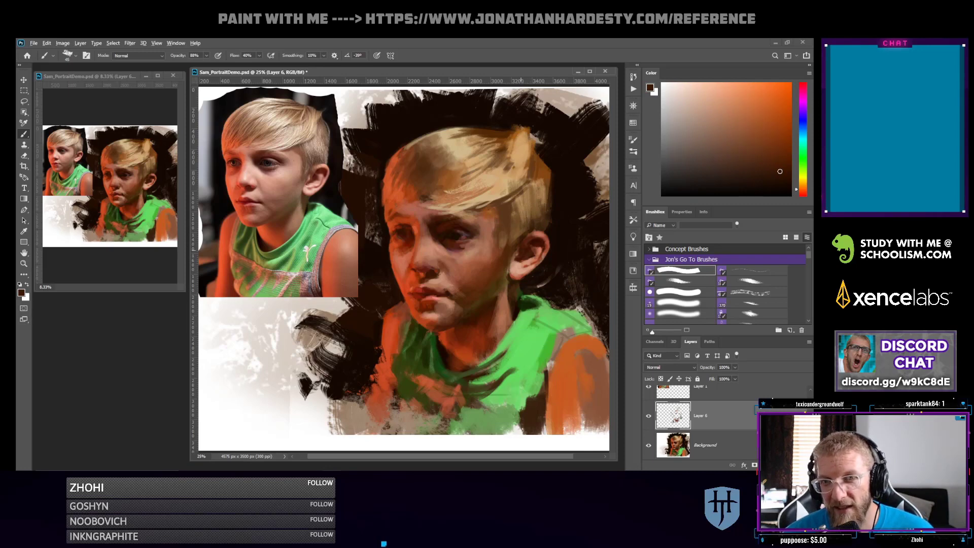
left_click(517, 253, "alt")
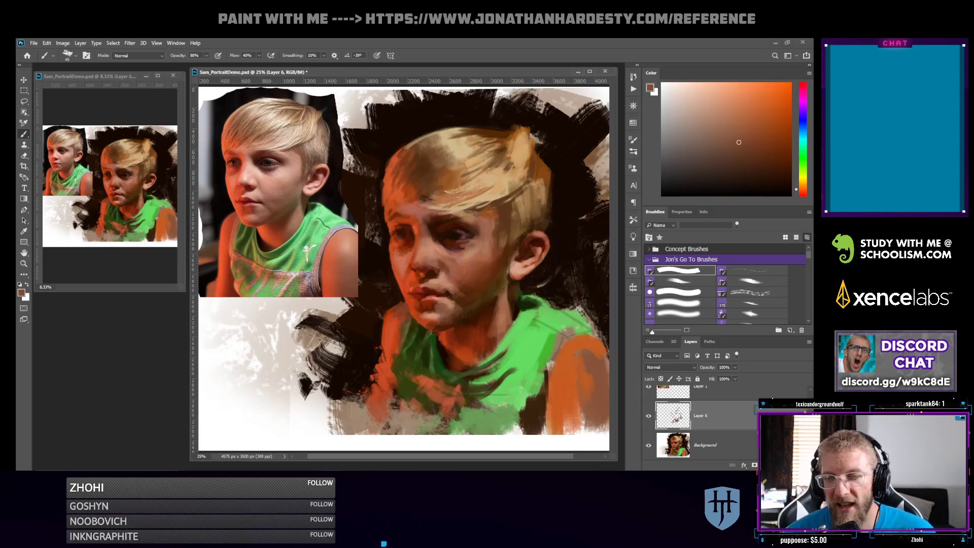
left_click(749, 147)
left_click_drag(756, 146, 777, 145)
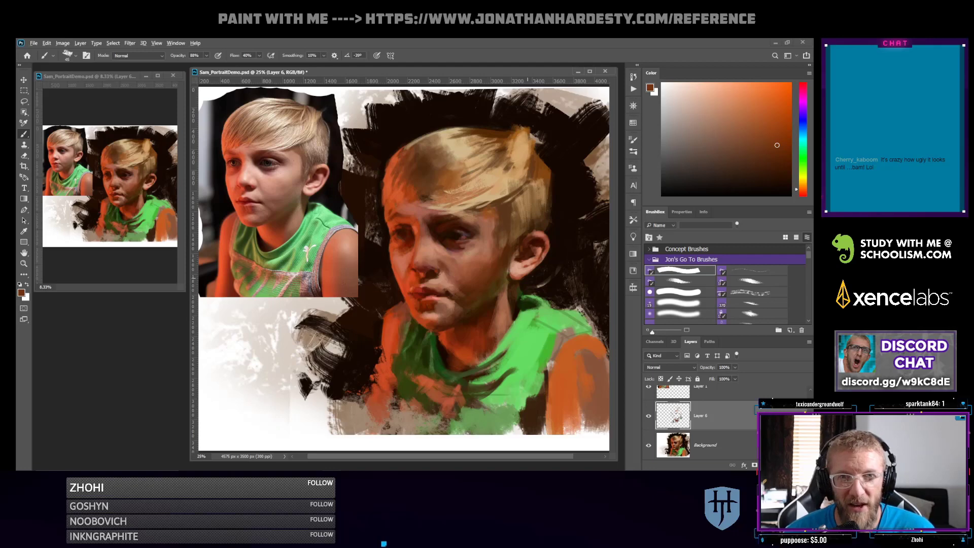
left_click(527, 258, "alt")
left_click(543, 251, "alt")
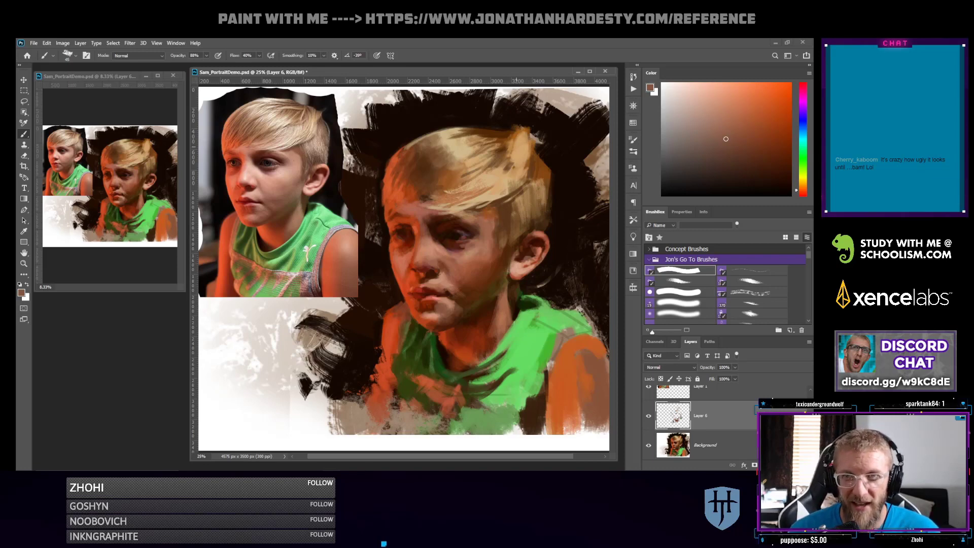
Pick a dark orange-brown and paint short shadow strokes into the raised hair tuft at the crown, undoing one stroke
left_click_drag(726, 138, 784, 159)
mouse_move(519, 134)
left_mouse_down()
mouse_move(508, 162)
mouse_move(518, 159)
left_mouse_up()
mouse_move(528, 133)
left_mouse_down()
mouse_move(513, 152)
mouse_move(522, 157)
left_mouse_up()
key("ctrl+z")
left_click_drag(528, 147, 519, 154)
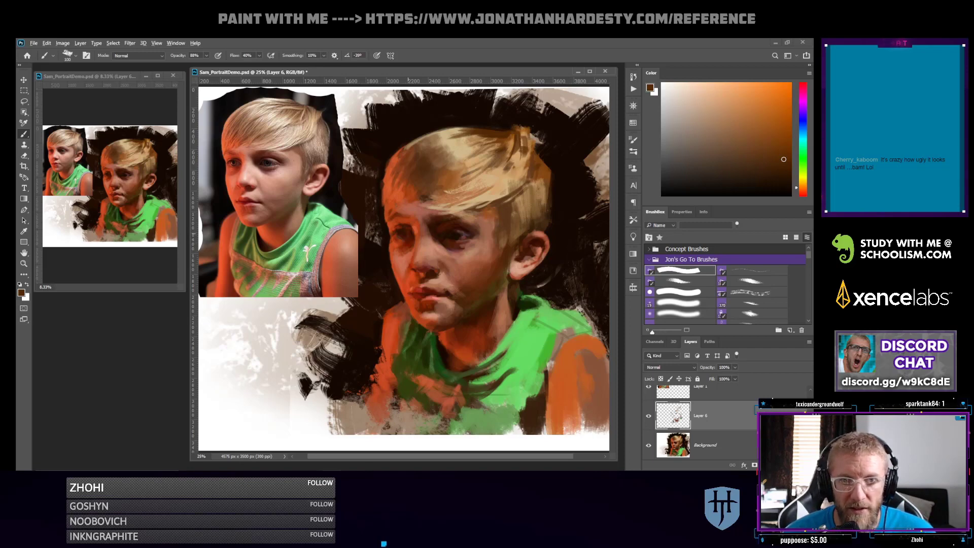
With a smaller brush, sample dark browns around the shadowed eye for touch-ups and pick a salmon red
left_click(408, 238, "alt")
key("bracketleft")
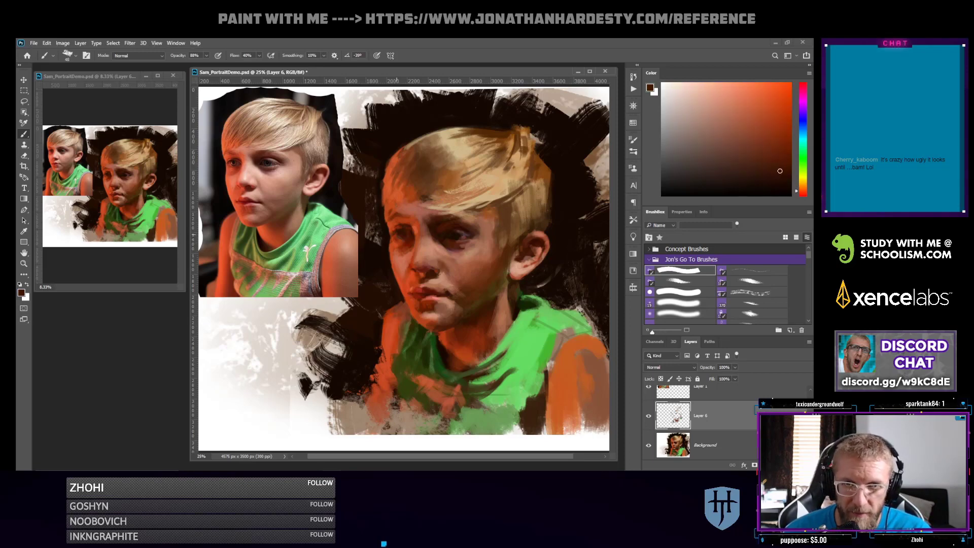
left_click(399, 240, "alt")
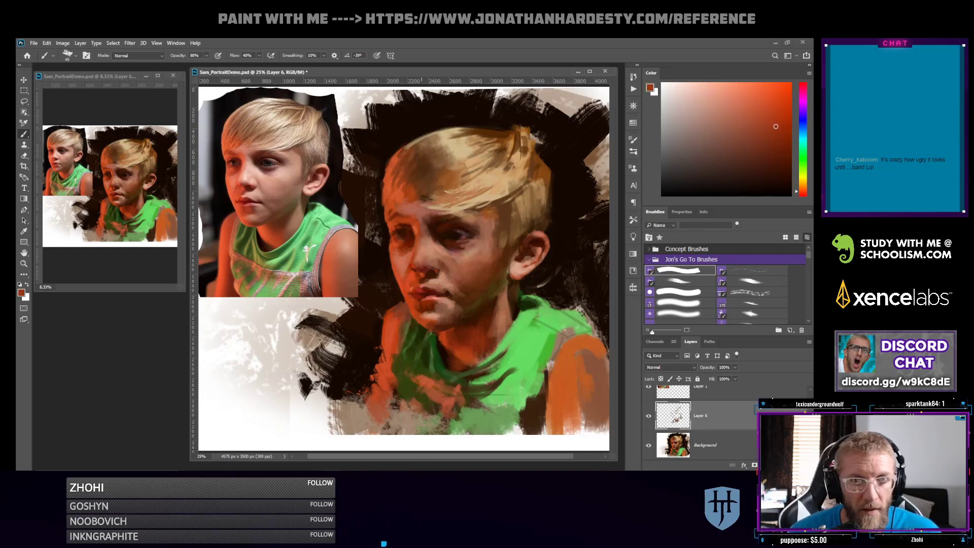
left_click(741, 107)
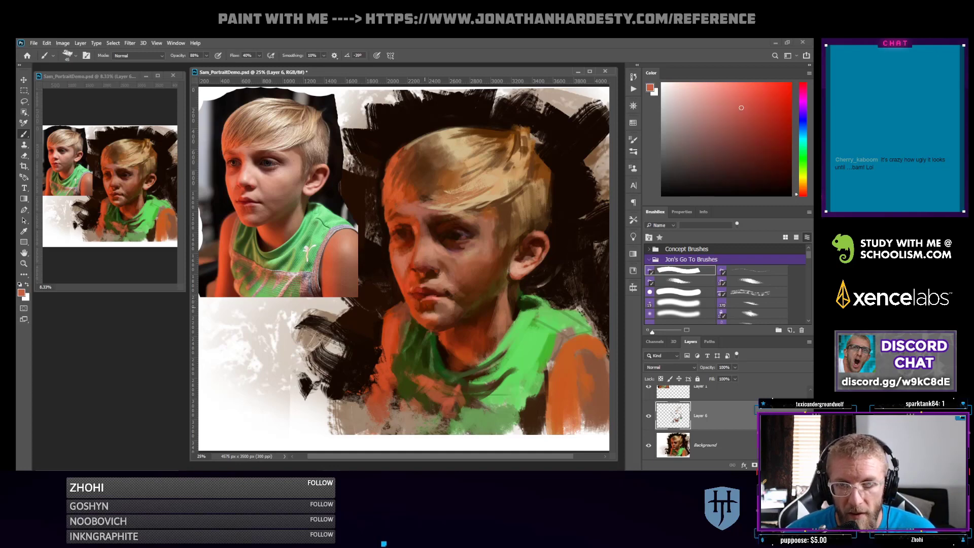
Sample the neck and shirt colours, enlarge the brush, and paint a long taupe trim stroke down the shirt's armhole edge
left_click(444, 349, "alt")
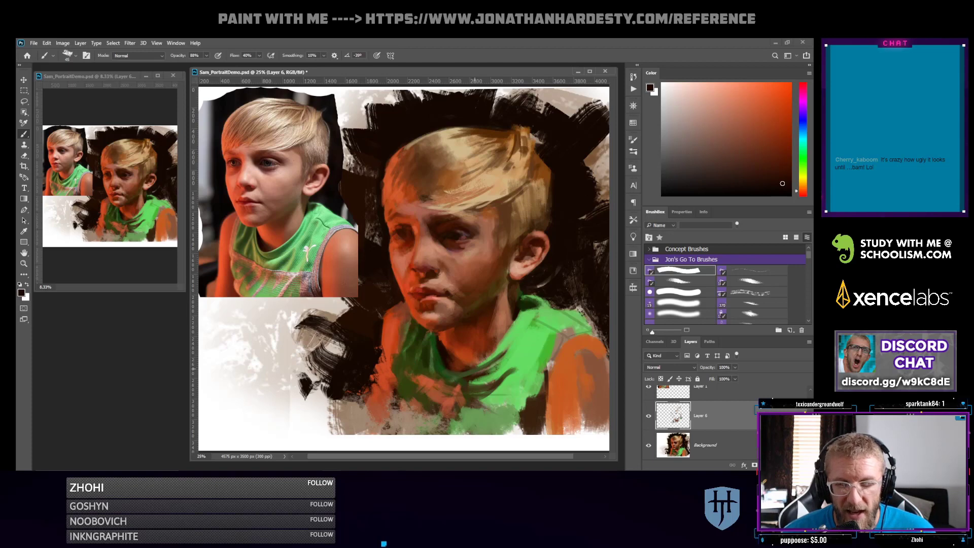
left_click(443, 374, "alt")
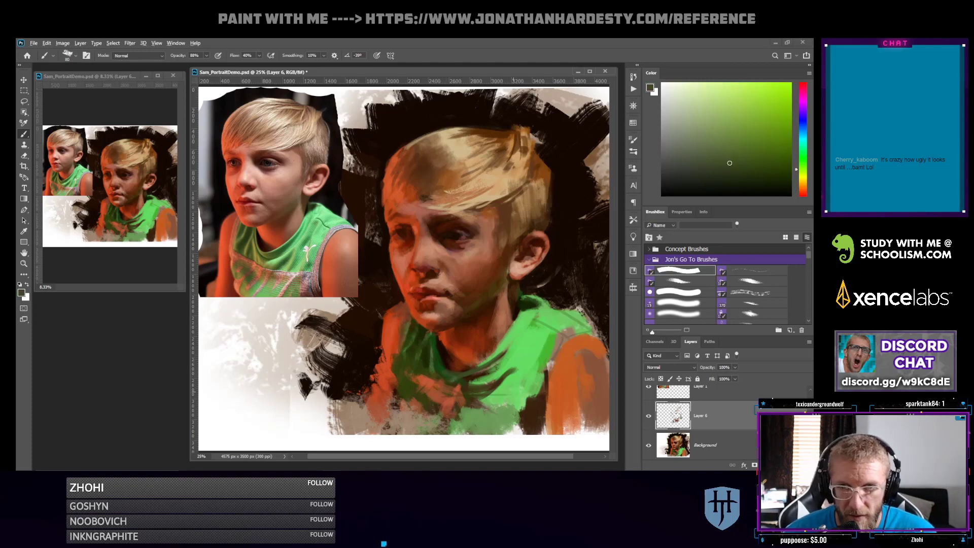
left_click(487, 415, "alt")
key("bracketright")
key("bracketright")
key("bracketright")
key("bracketright")
key("bracketright")
key("bracketright")
key("bracketright")
key("bracketright")
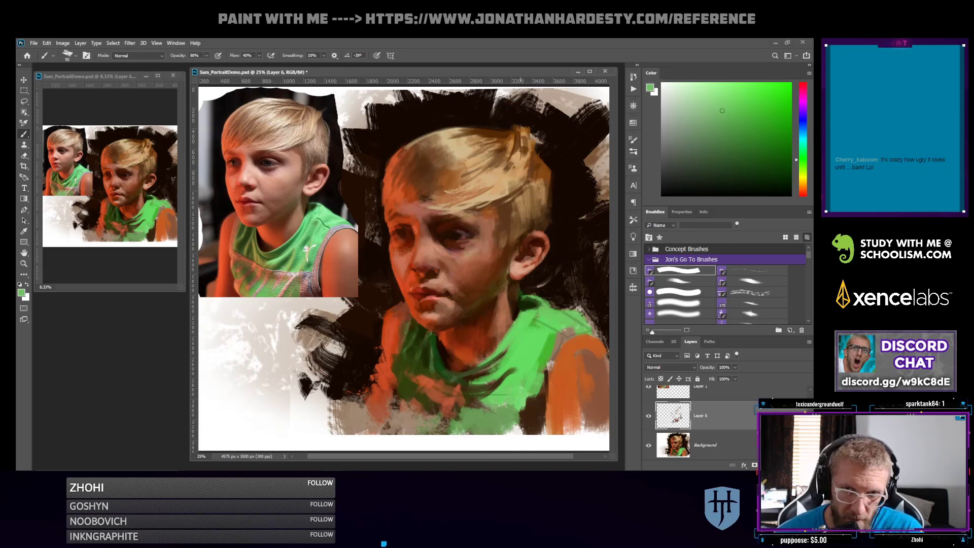
left_click(557, 343, "alt")
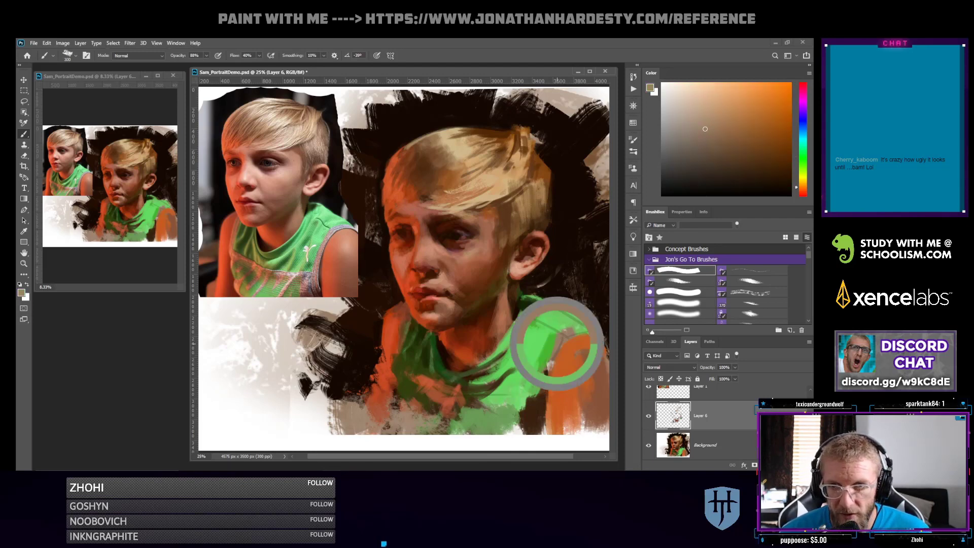
left_click_drag(551, 358, 546, 446)
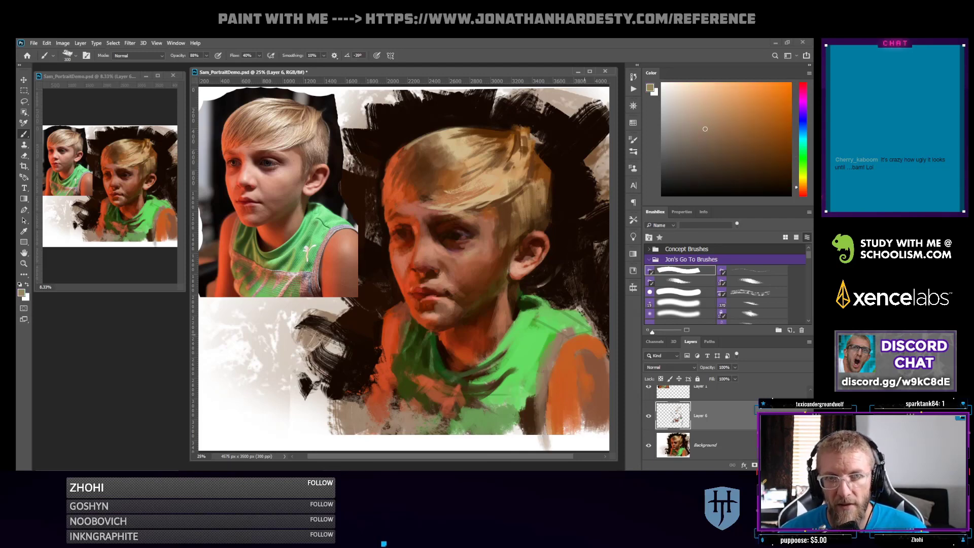
Paint the bare shoulder with sampled skin orange and lighter salmon highlights
left_click(577, 368, "alt")
left_click(476, 256, "alt")
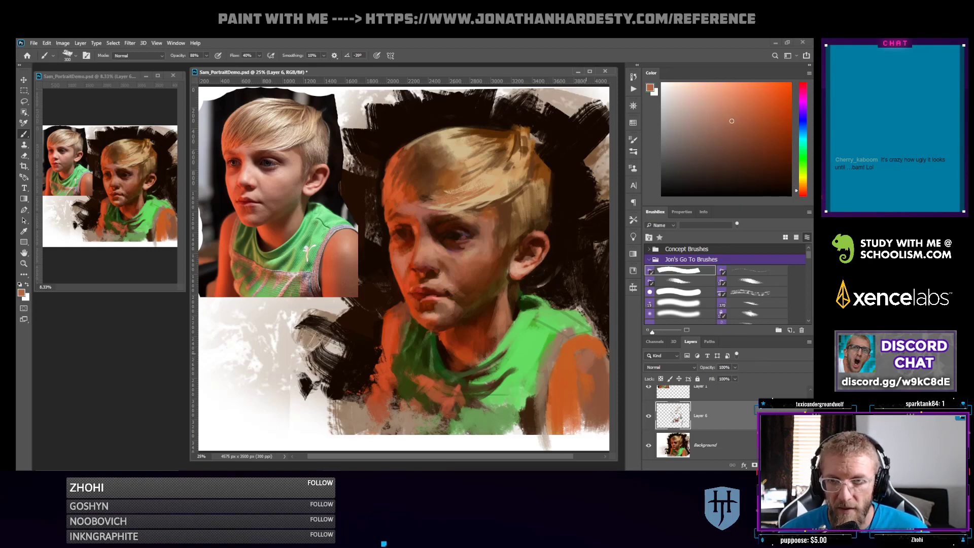
left_click_drag(586, 366, 595, 401)
left_click_drag(597, 366, 601, 410)
left_click_drag(724, 110, 719, 101)
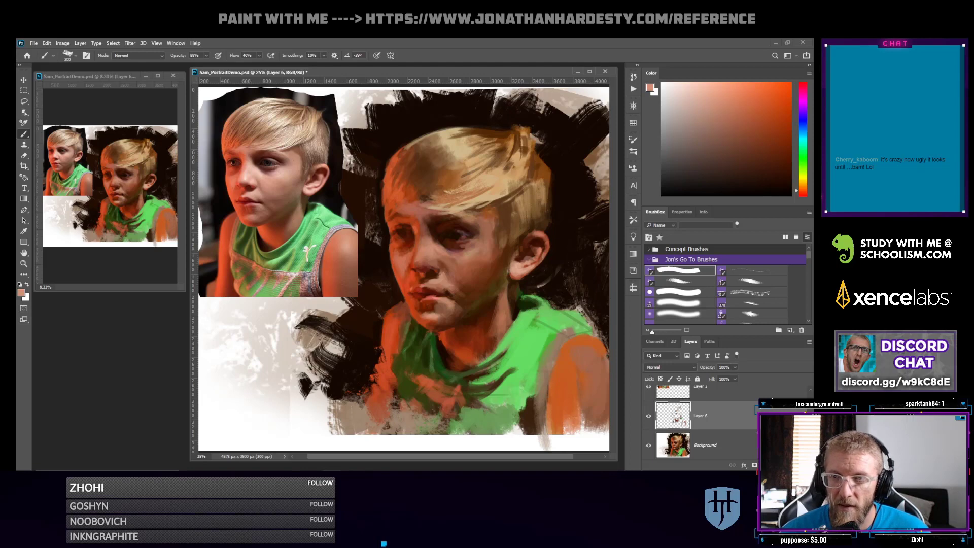
left_click_drag(586, 355, 584, 358)
left_click(726, 107)
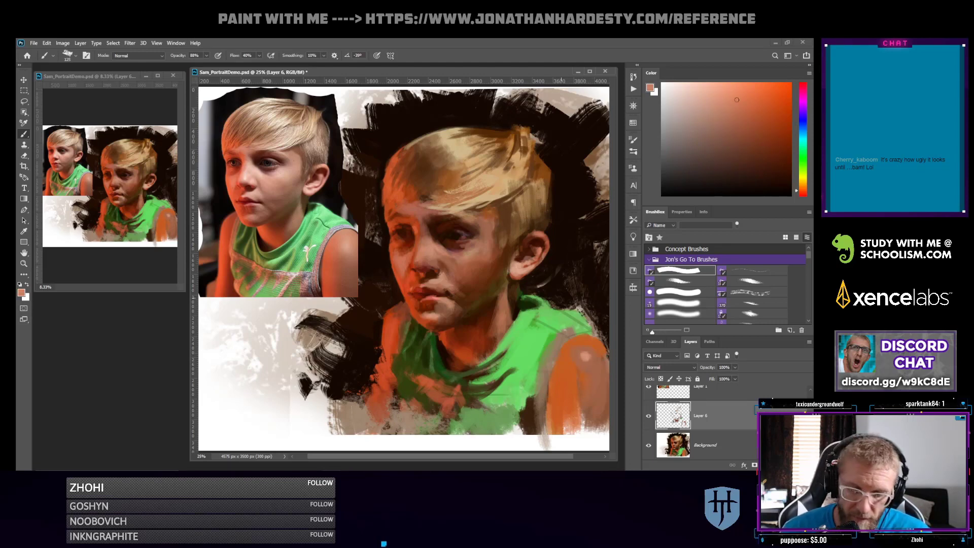
mouse_move(578, 343)
left_mouse_down()
mouse_move(559, 373)
mouse_move(566, 391)
mouse_move(597, 369)
mouse_move(588, 340)
mouse_move(591, 364)
left_mouse_up()
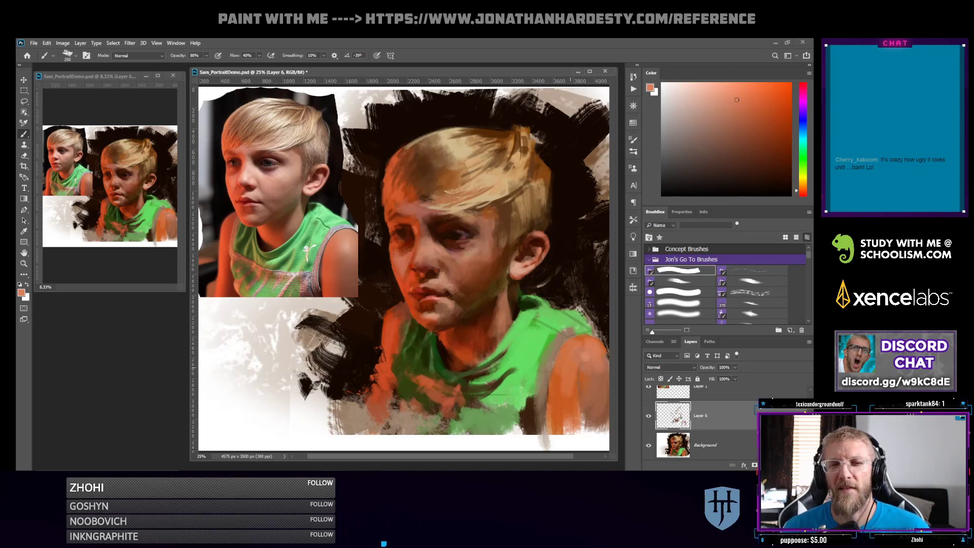
Set the brush opacity to 33% and blend sampled reddish and peach skin tones down the shoulder and upper arm
left_click(461, 269, "alt")
key("3")
key("3")
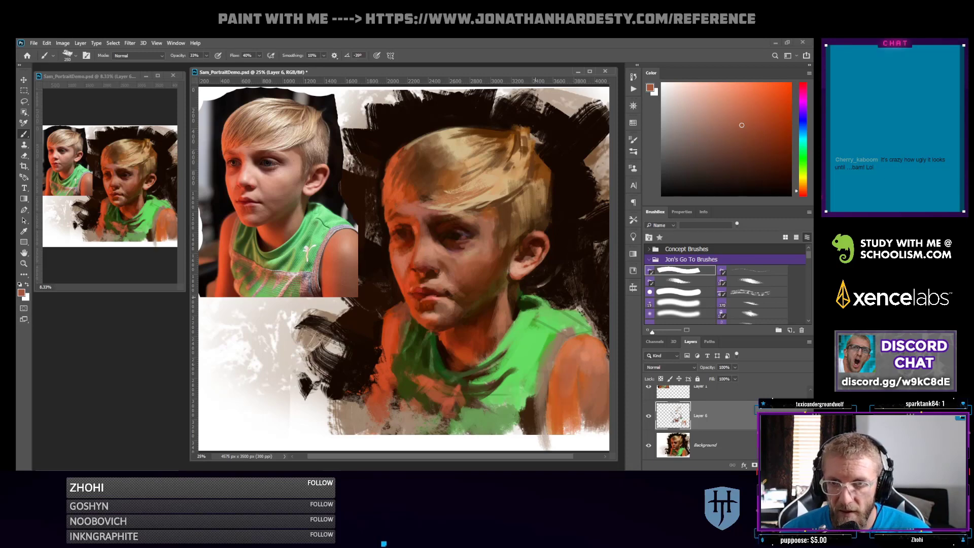
left_click(521, 270, "alt")
left_click_drag(583, 346, 572, 395)
left_click_drag(582, 363, 582, 405)
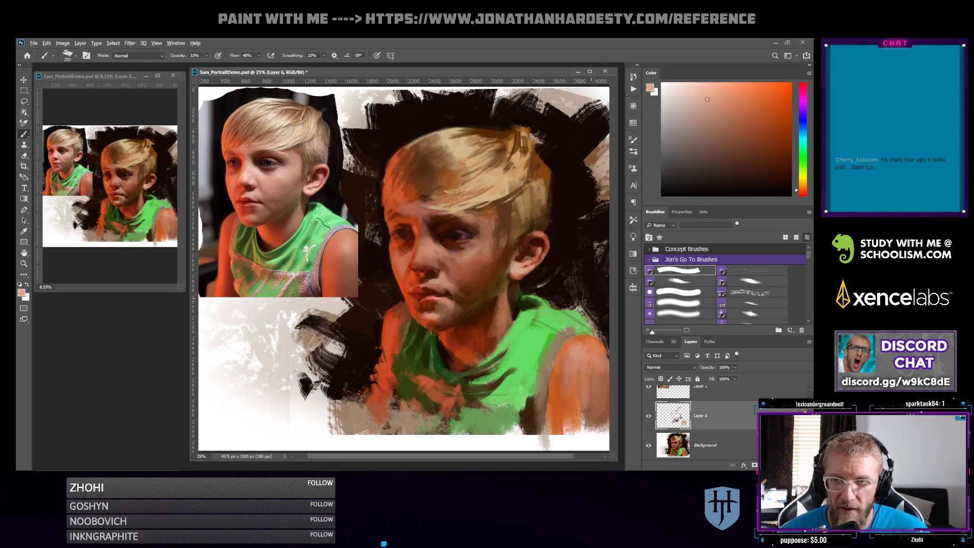
Sample the near-black background colour and, with the textured scatter brush, roughen the lit shoulder's outer edge and the shirt strap's edge
left_click(599, 292, "alt")
left_click(751, 292)
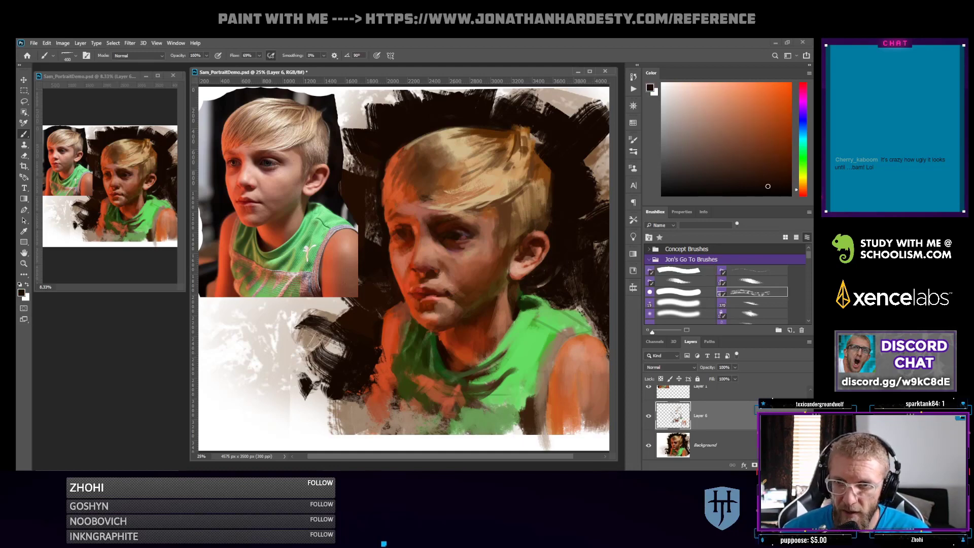
left_click_drag(564, 305, 594, 324)
left_click_drag(568, 315, 596, 335)
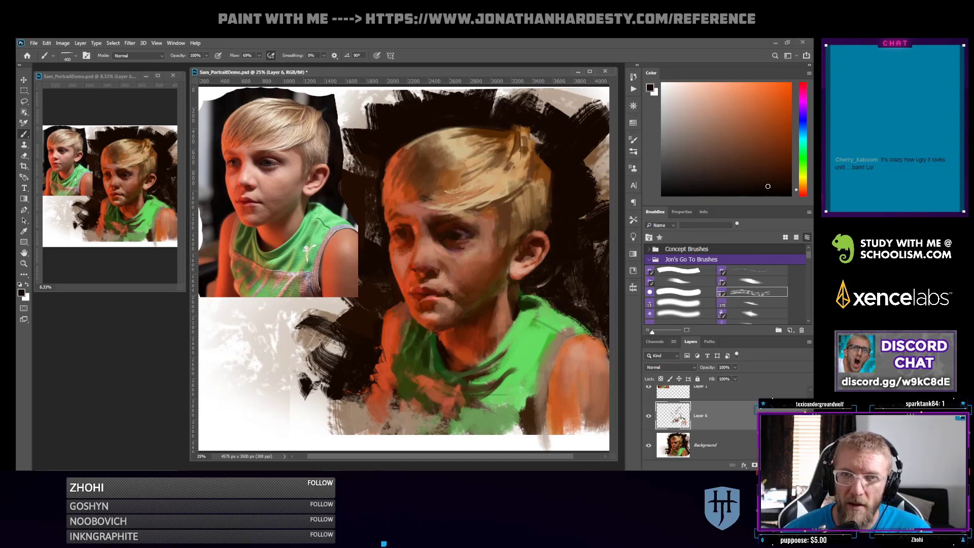
left_click_drag(536, 297, 555, 308)
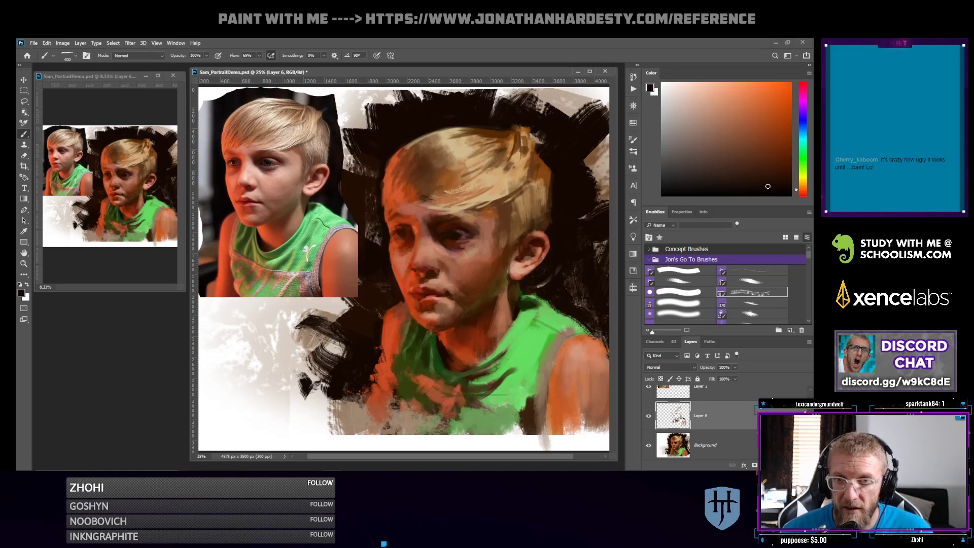
Switch to the flat brush, sample shirt green and dark browns, and blend around the collar, neck and ear, lowering opacity to 20%
left_click(679, 271)
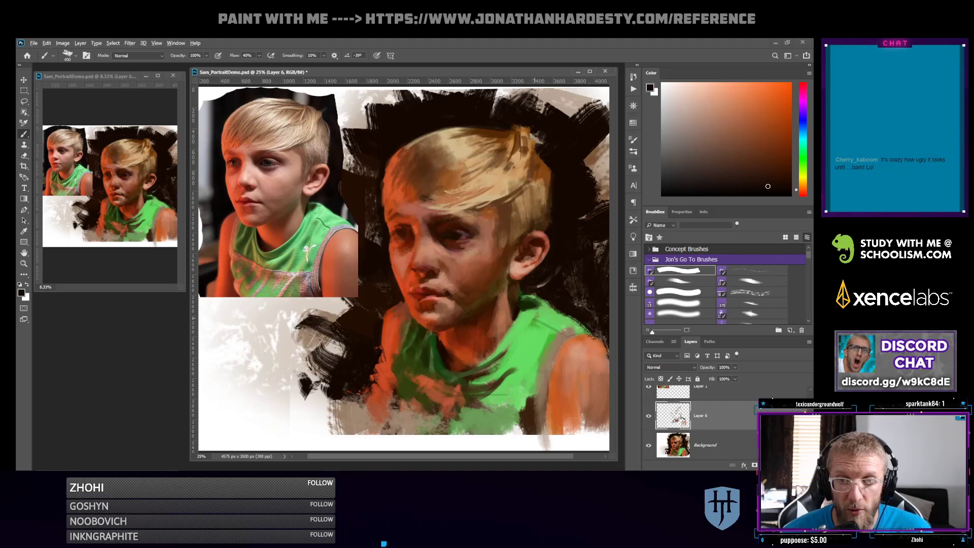
left_click(542, 312, "alt")
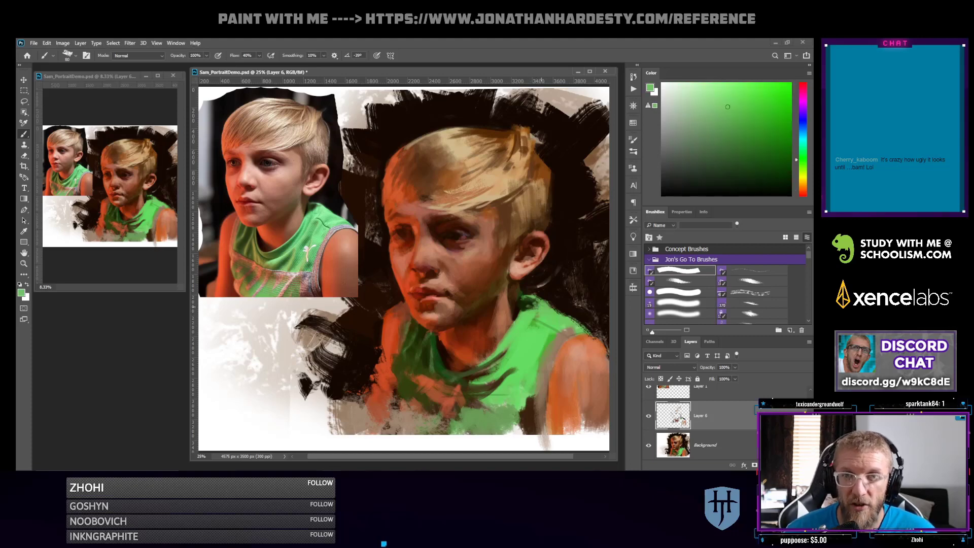
left_click(526, 287, "alt")
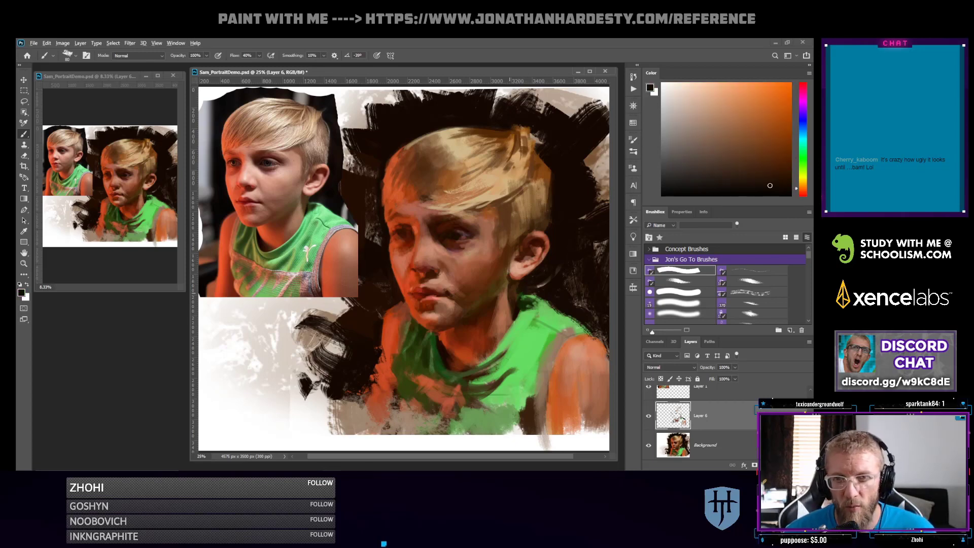
left_click(513, 309, "alt")
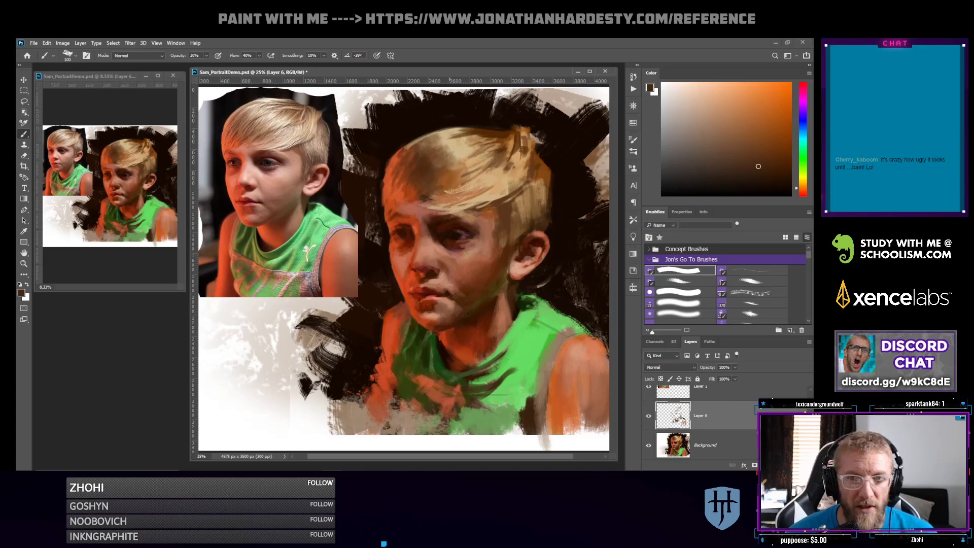
left_click(528, 253, "alt")
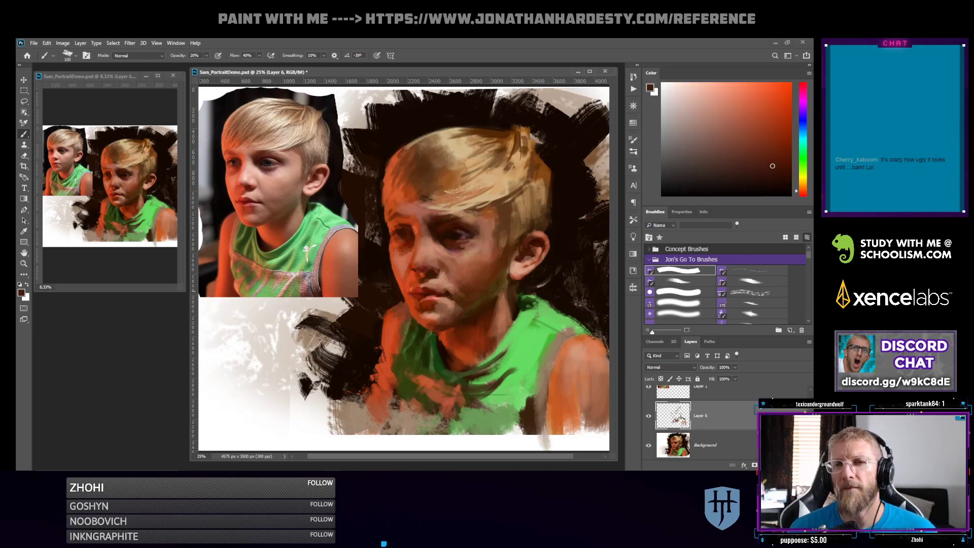
left_click(545, 177, "alt")
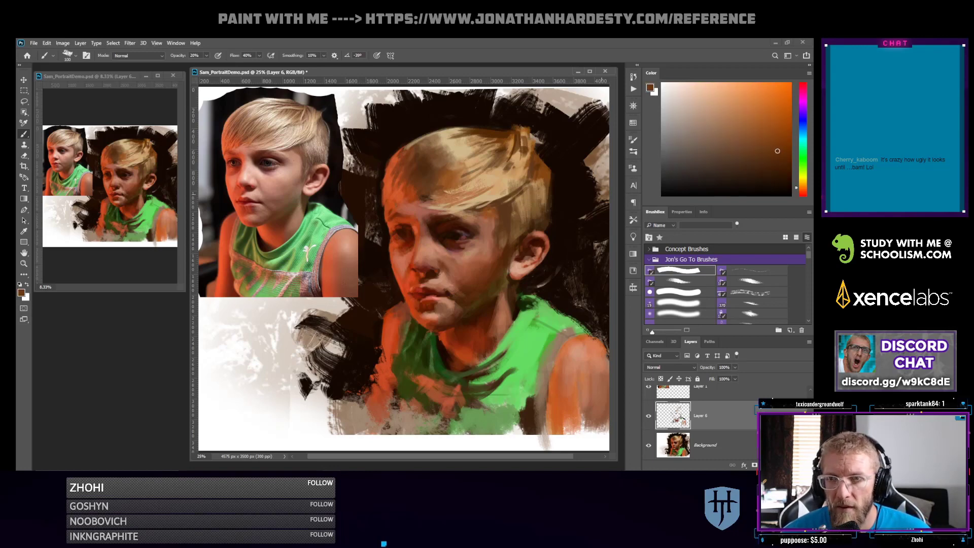
With the textured scatter brush, sample hair browns, tan and background black, and break up the back of the hair with rough strokes
left_click(752, 292)
left_click(534, 168, "alt")
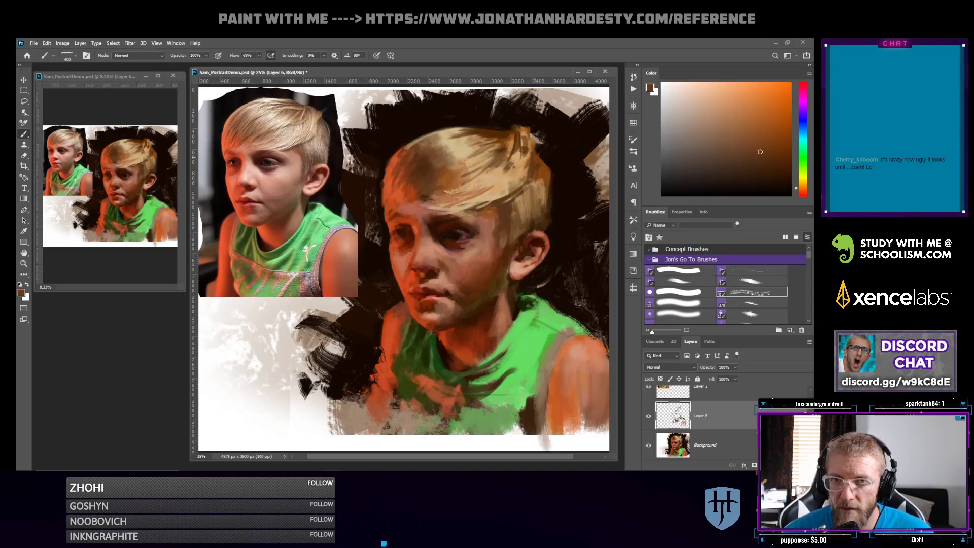
left_click_drag(528, 155, 543, 193)
left_click(537, 155, "alt")
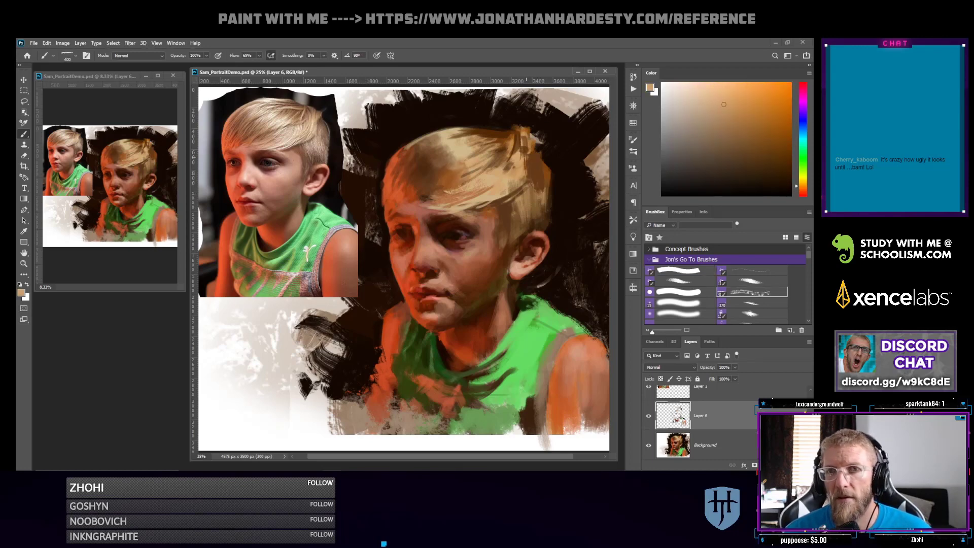
left_click(547, 155, "alt")
left_click_drag(539, 149, 548, 170)
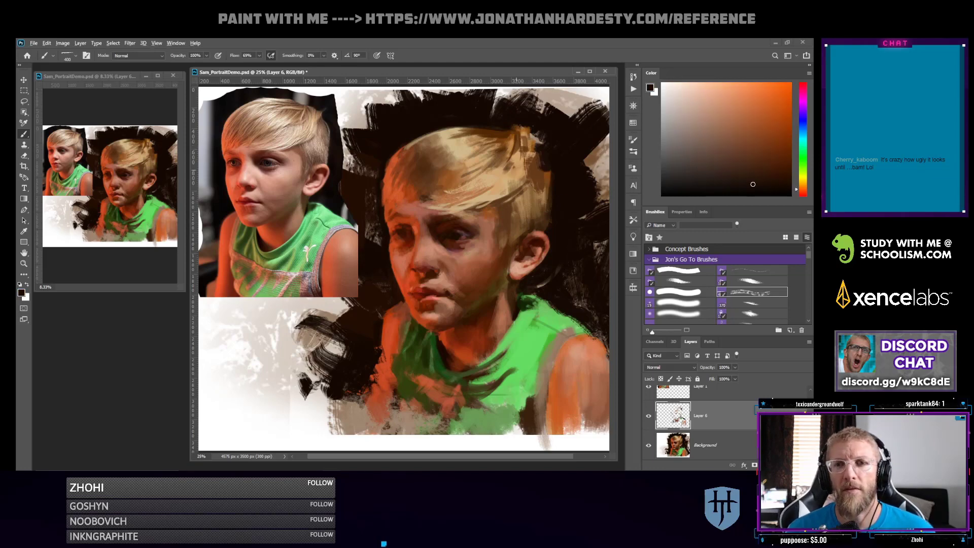
Sample golden brown and pale blond from the hair and paint textured strands across the crown and fringe
left_click(512, 169, "alt")
left_click(529, 133, "alt")
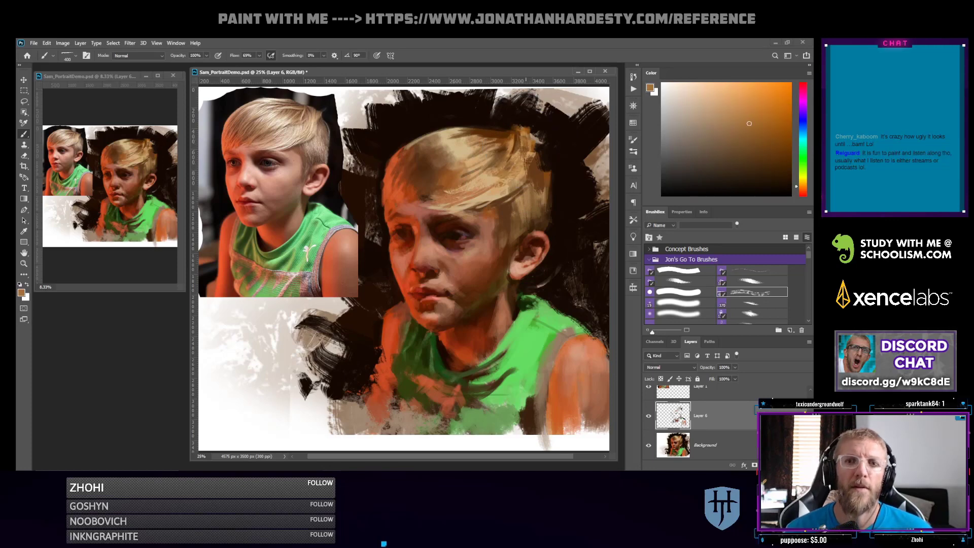
left_click(468, 166, "alt")
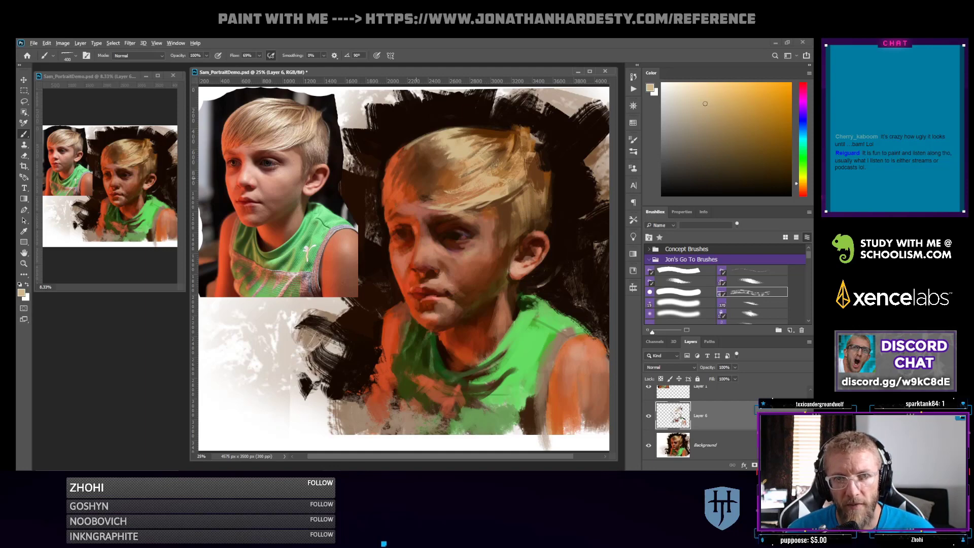
Sample dark and mid browns and paint textured shadow strokes into the front of the hair above the forehead
left_click(417, 178, "alt")
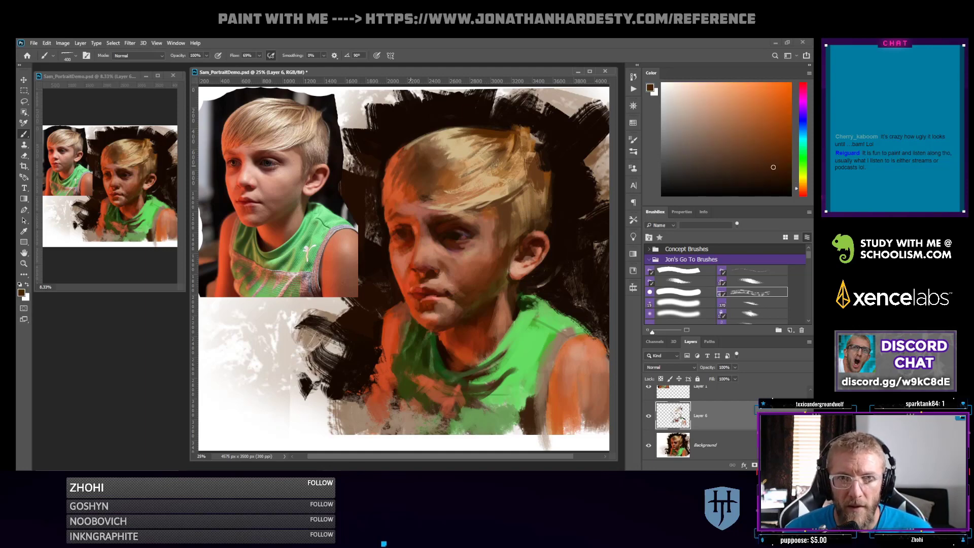
left_click_drag(409, 171, 395, 173)
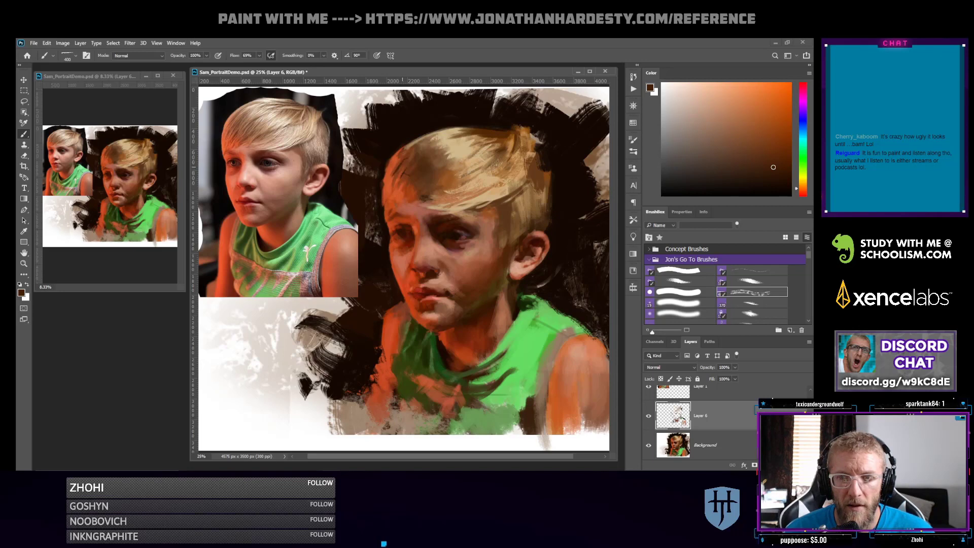
left_click(403, 157, "alt")
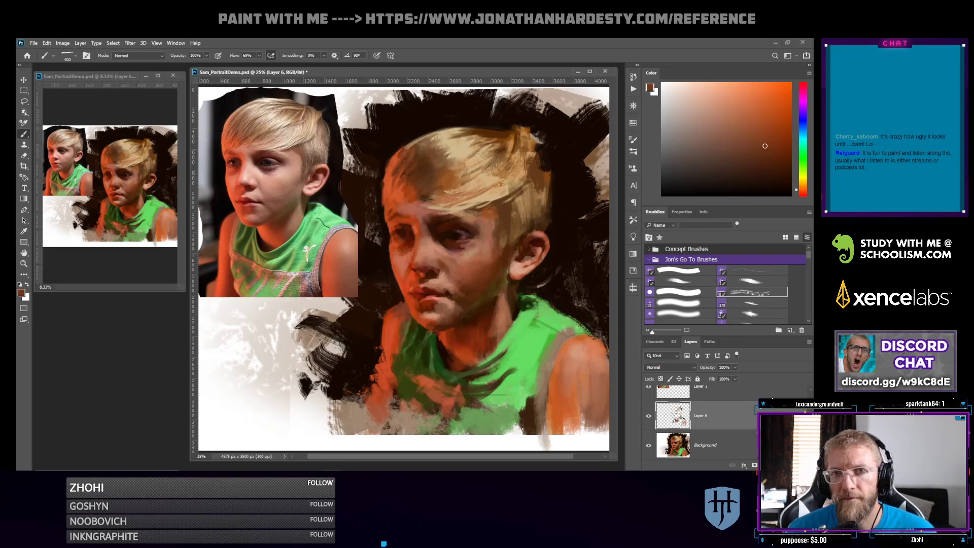
left_click(432, 157, "alt")
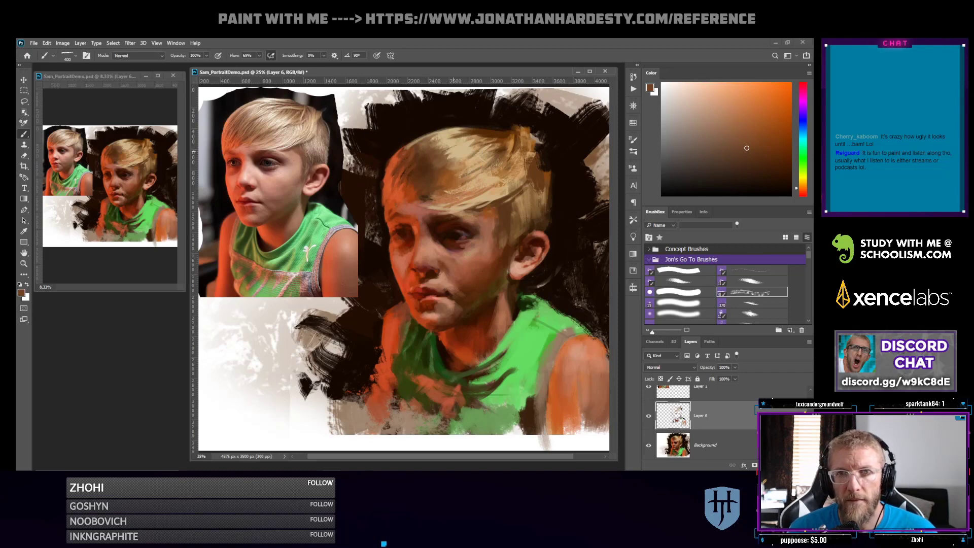
left_click_drag(453, 151, 448, 157)
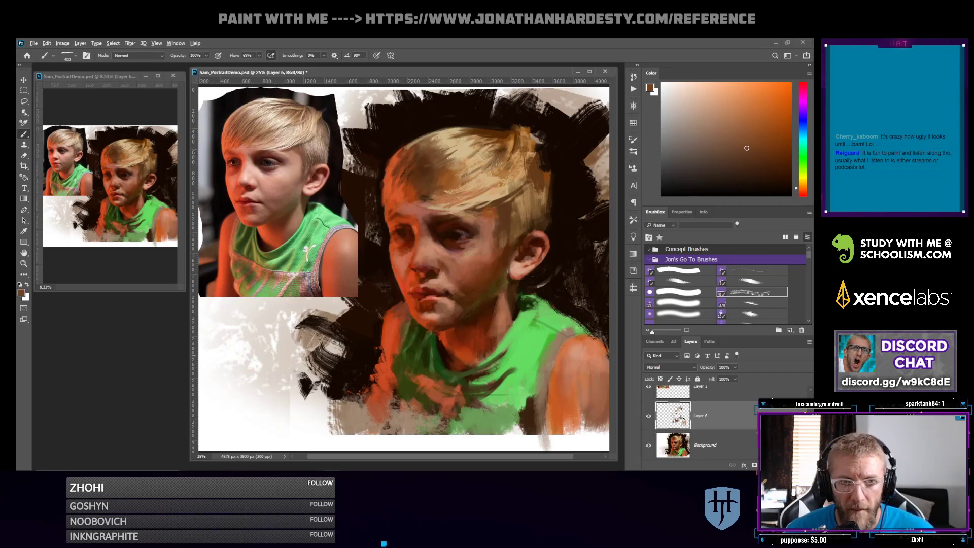
Sample a dark reddish brown, shrink the brush, and paint a shadow down the shirt's edge beside the far arm
left_click(391, 392, "alt")
left_click(395, 388, "alt")
key("bracketleft")
key("bracketleft")
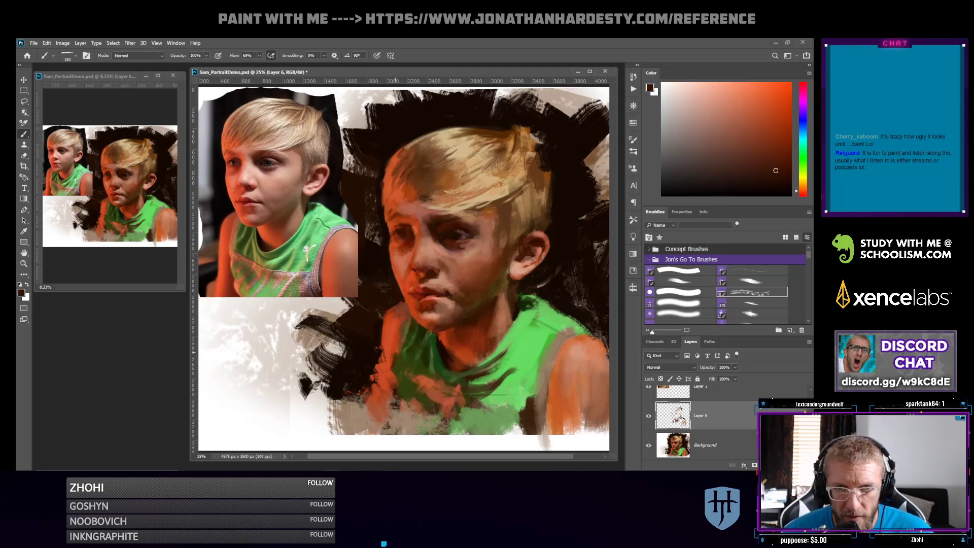
left_click_drag(394, 375, 390, 425)
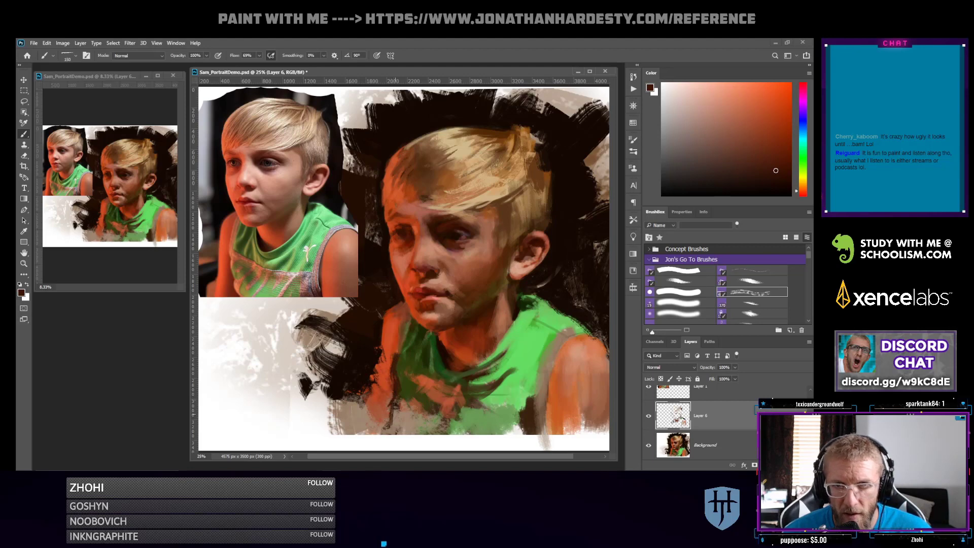
With the flat brush, paint grey-brown trim down the shirt's far armhole, adding a lighter taupe along its lower curve
left_click(680, 271)
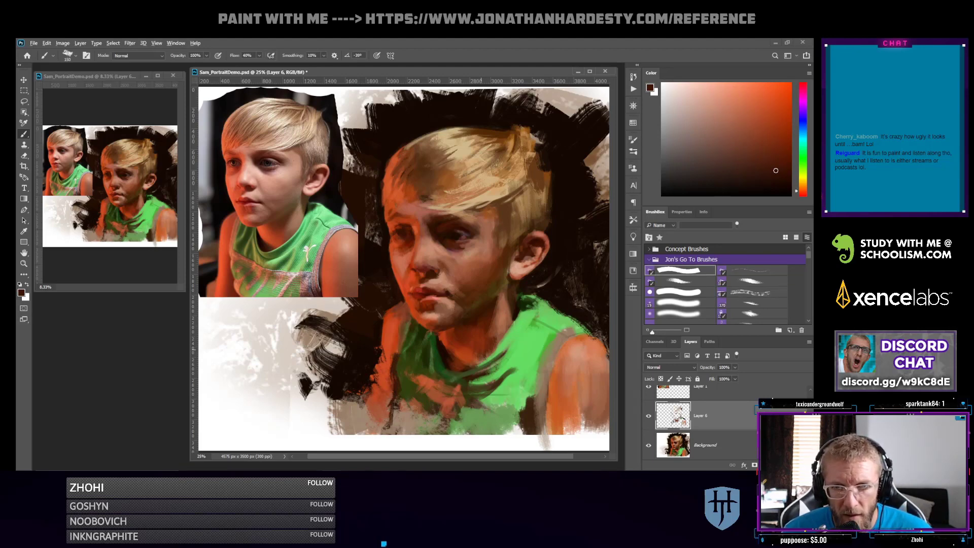
left_click(548, 363, "alt")
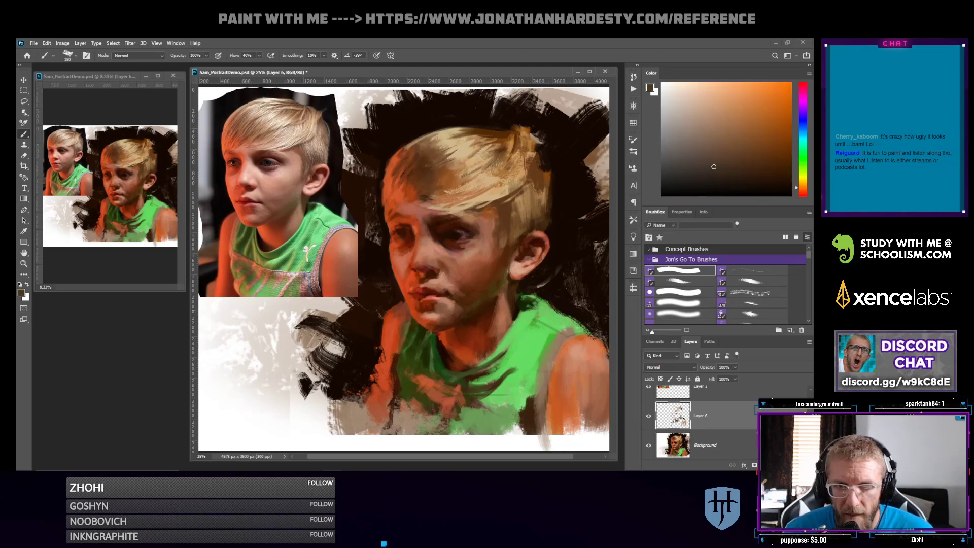
left_click_drag(403, 320, 397, 350)
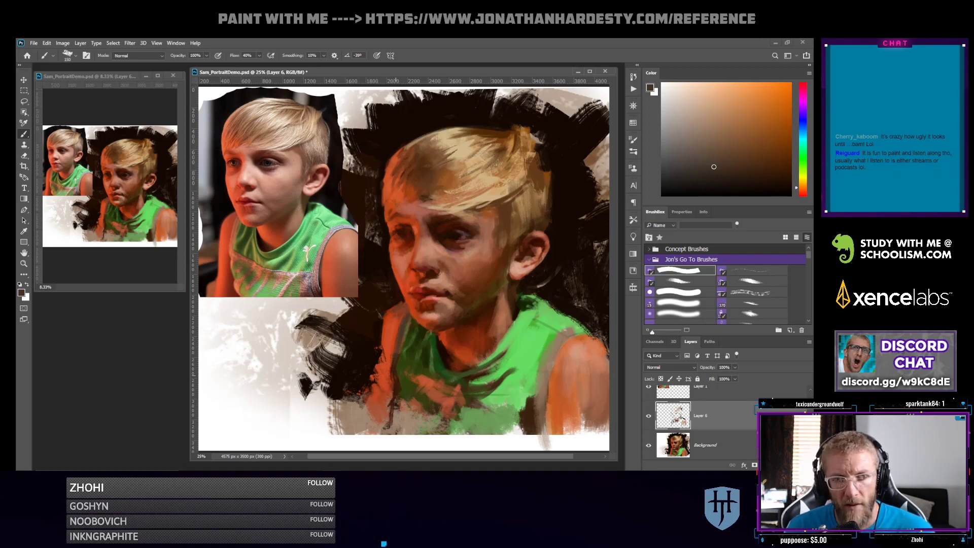
left_click(708, 149)
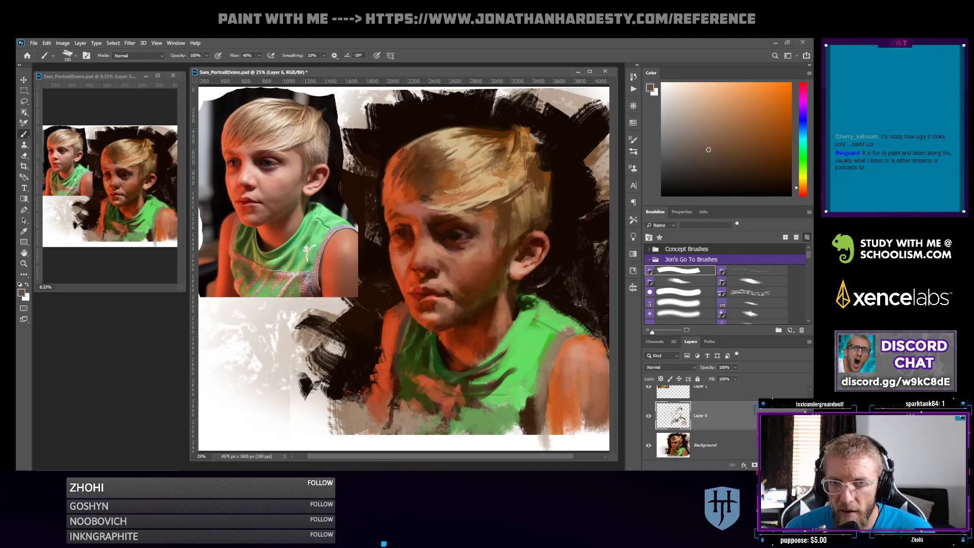
mouse_move(398, 347)
left_mouse_down()
mouse_move(395, 372)
mouse_move(414, 386)
left_mouse_up()
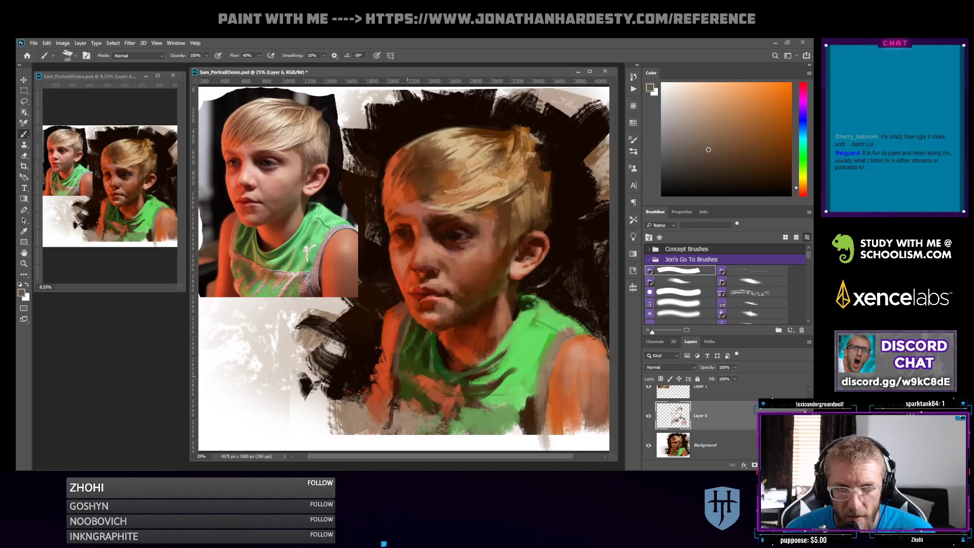
Sample reddish orange and dark brown to refine the lower shirt area, and darken the gap between the far arm and shirt
left_click(417, 380, "alt")
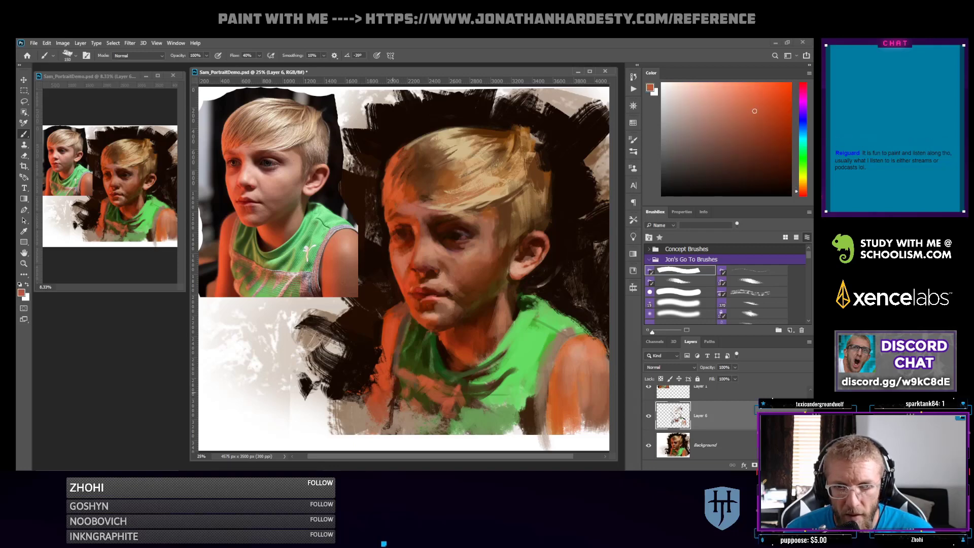
left_click(391, 370, "alt")
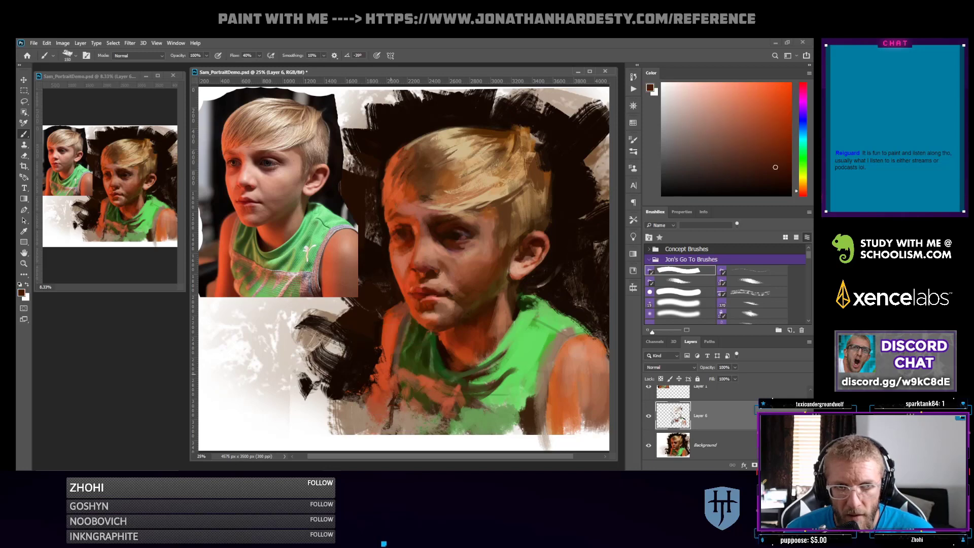
mouse_move(389, 369)
left_mouse_down()
mouse_move(393, 407)
mouse_move(382, 416)
mouse_move(391, 426)
left_mouse_up()
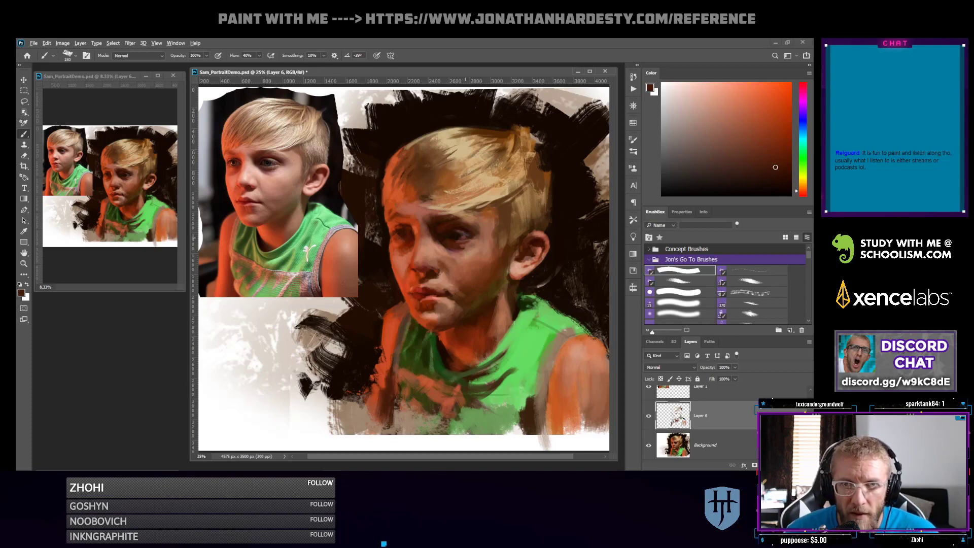
Touch up both eyes with sampled muted reds and dark brown, and pick brighter red, near-black and dusty pink for the shadowed eye
left_click(465, 238, "alt")
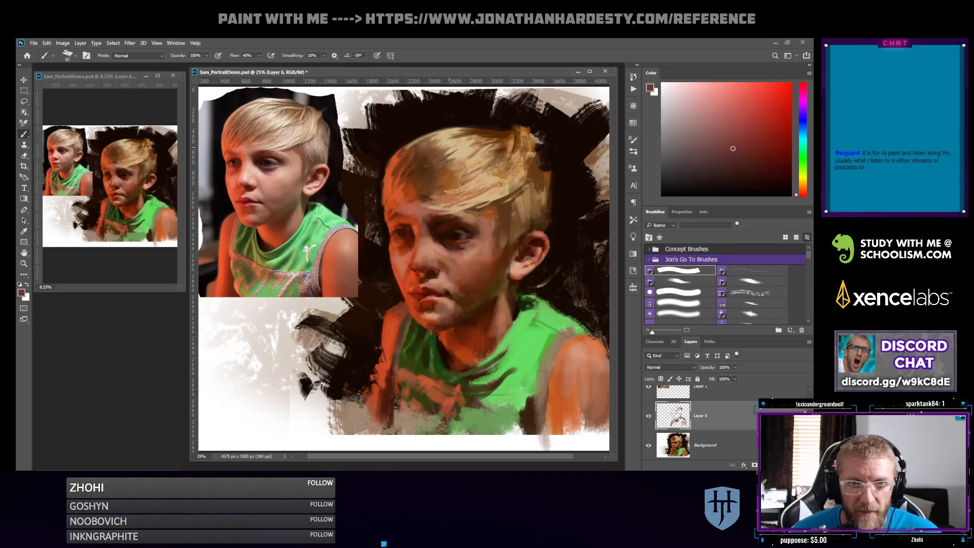
left_click(394, 227, "alt")
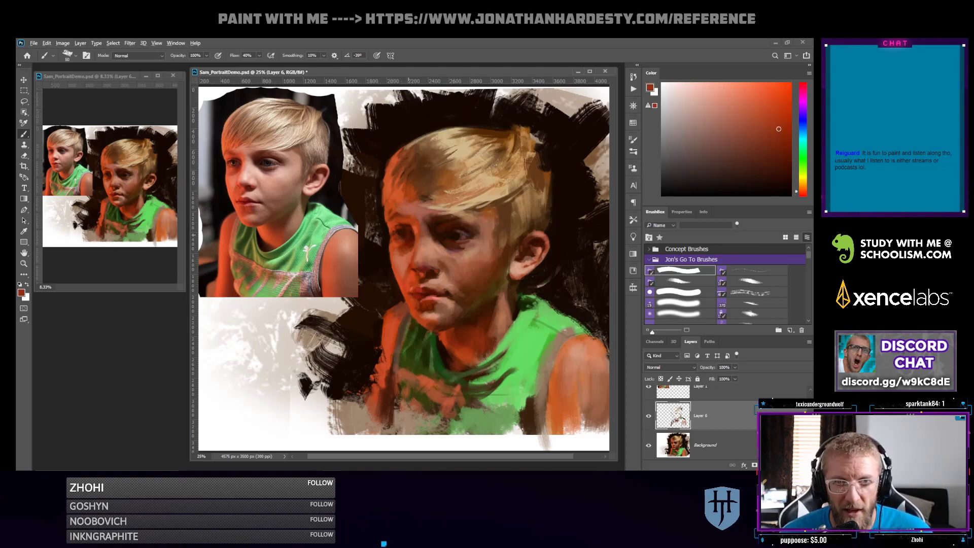
left_click(408, 233, "alt")
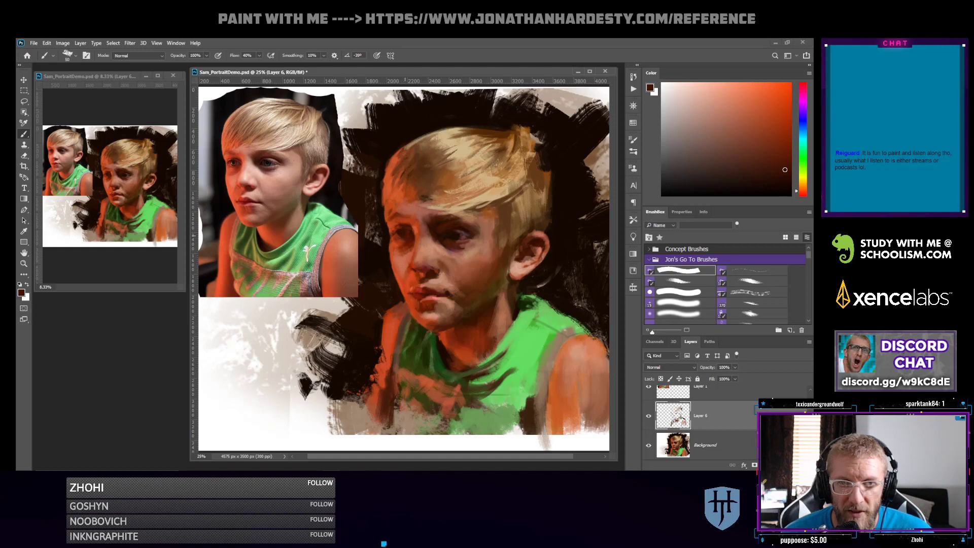
left_click(780, 137)
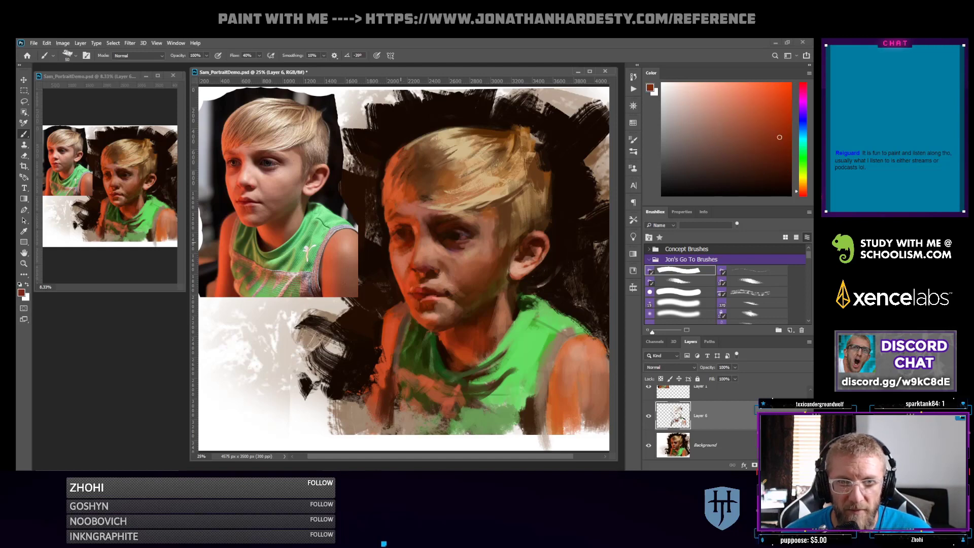
left_click(779, 118)
left_click(790, 195)
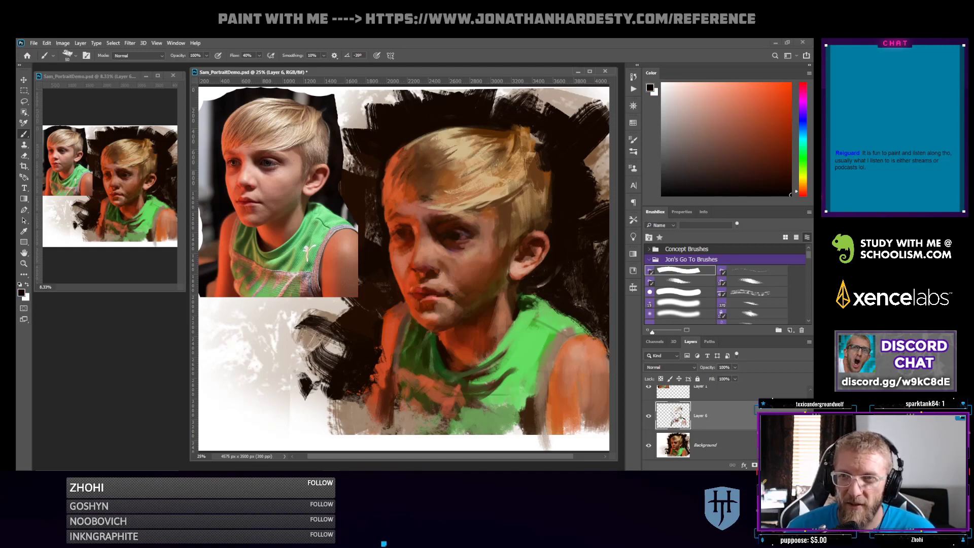
left_click(722, 122)
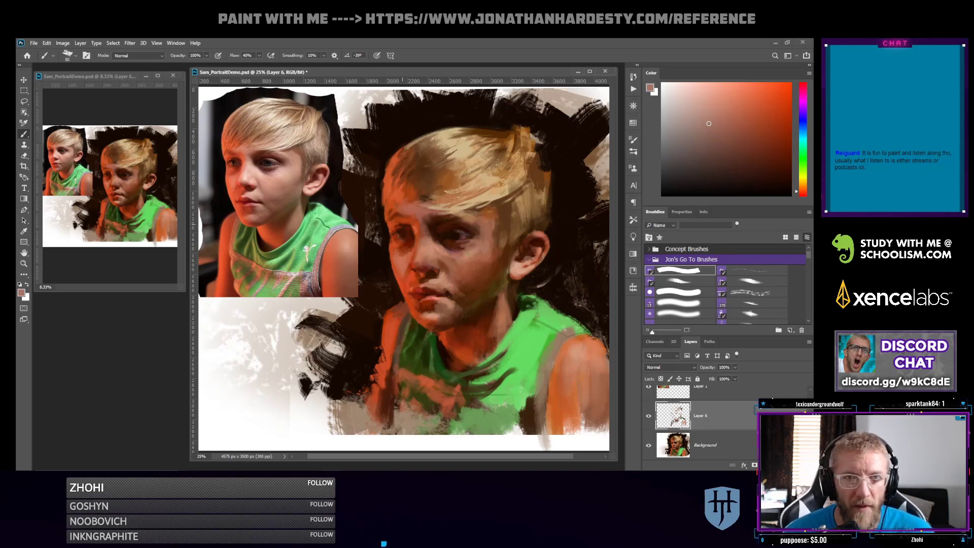
Refine the far eye and its inner corner with sampled burnt orange, dark brown and bright red-orange
left_click(399, 231, "alt")
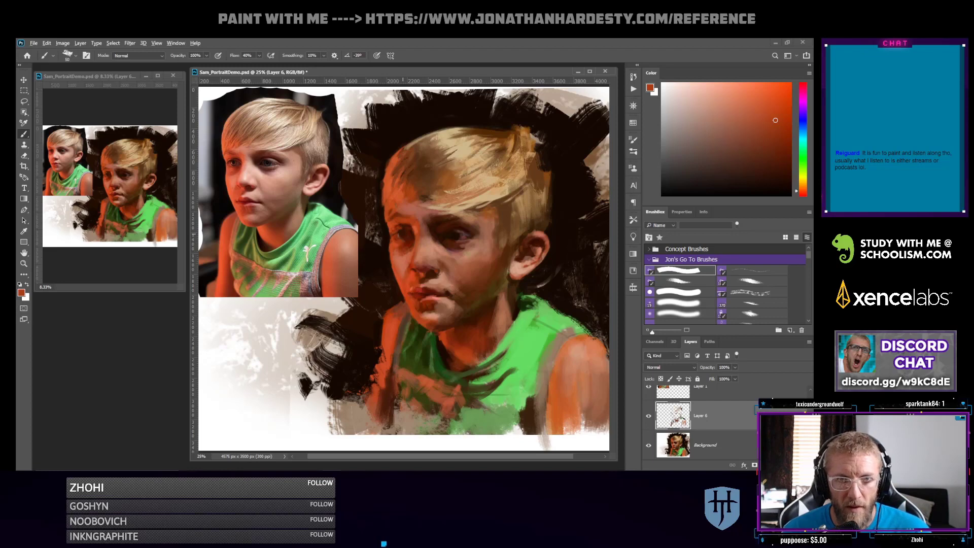
left_click(402, 235, "alt")
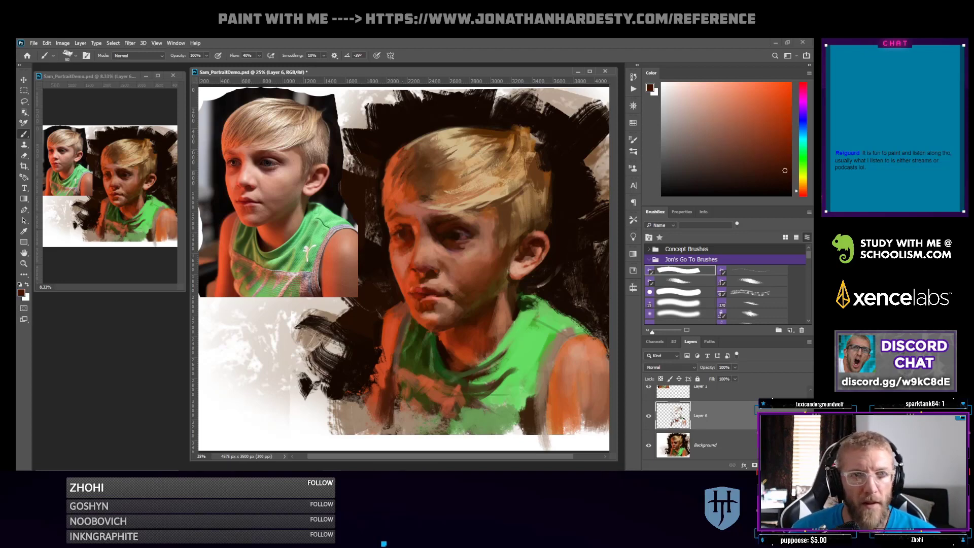
left_click(412, 236, "alt")
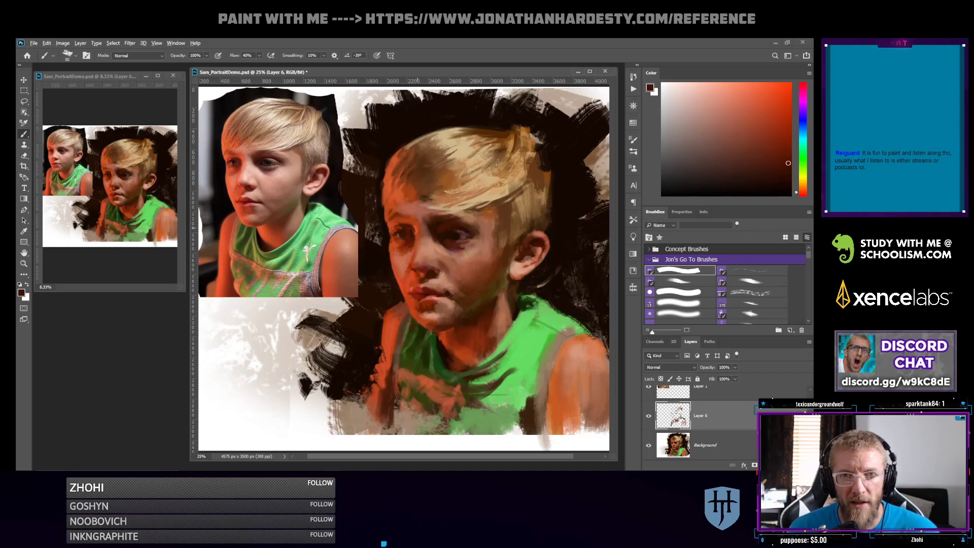
left_click(411, 278, "alt")
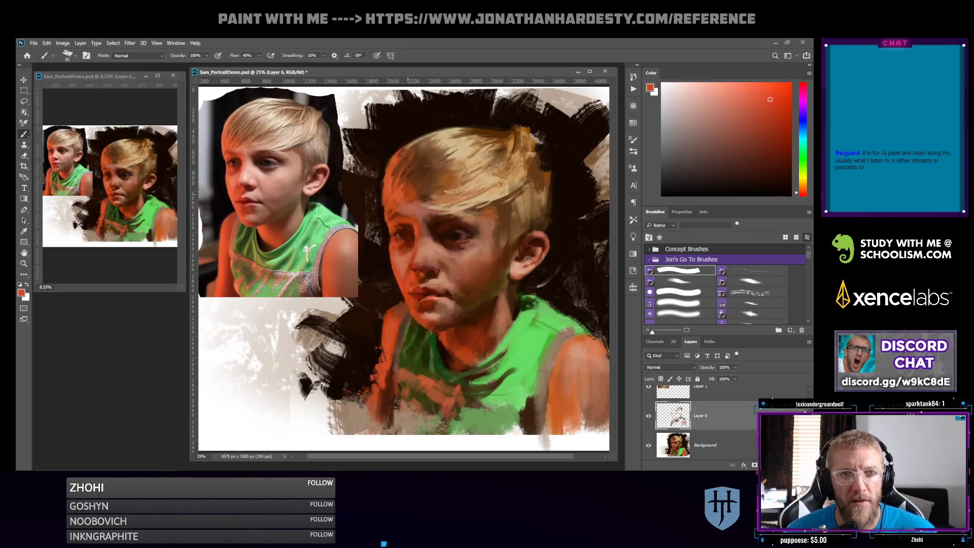
left_click(414, 236, "alt")
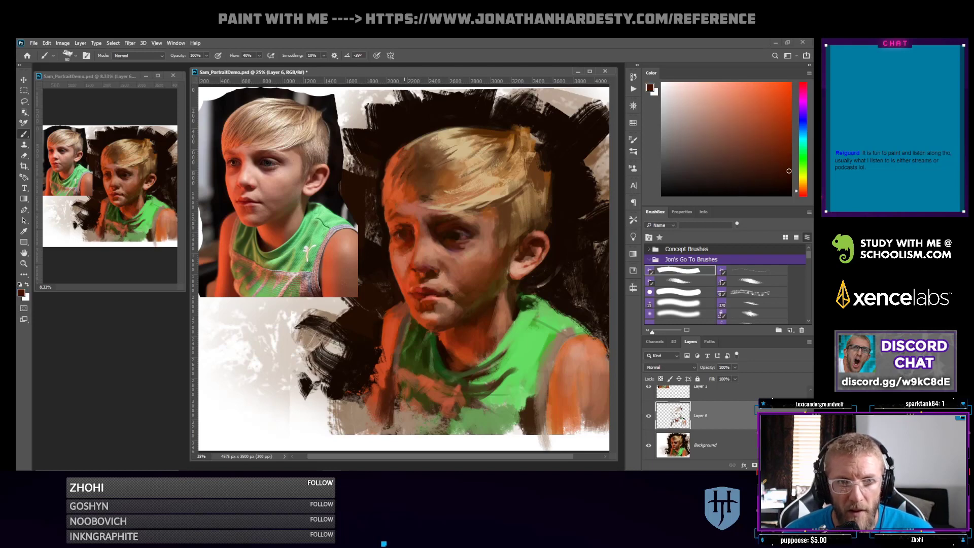
At 30% brush opacity, soften the lid area of the far eye with sampled burnt orange and dark reddish brown
left_click(409, 220, "alt")
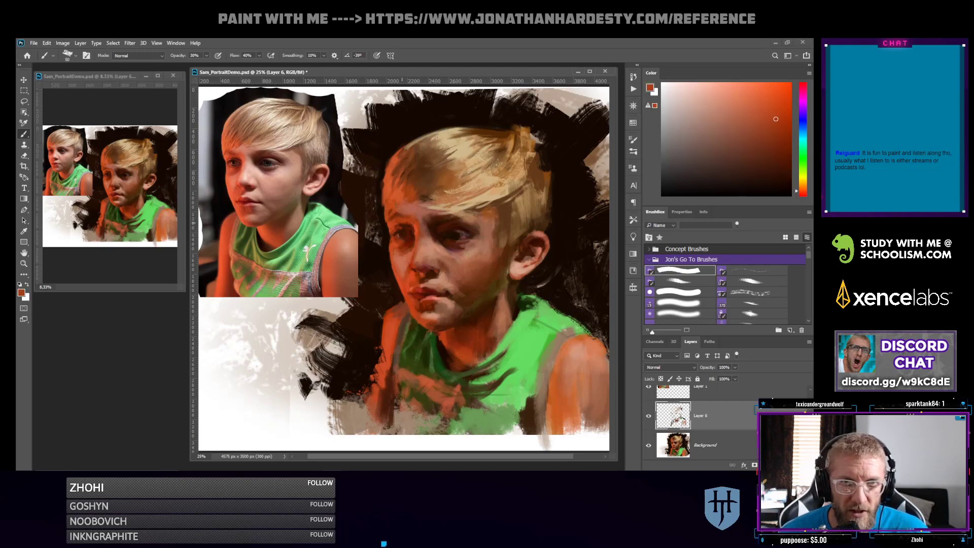
left_click(401, 227, "alt")
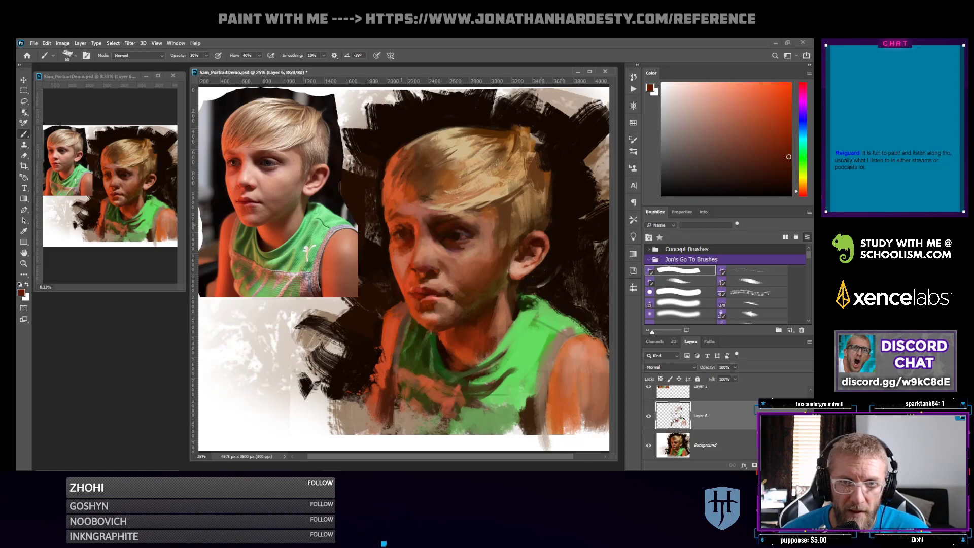
left_click(402, 228, "alt")
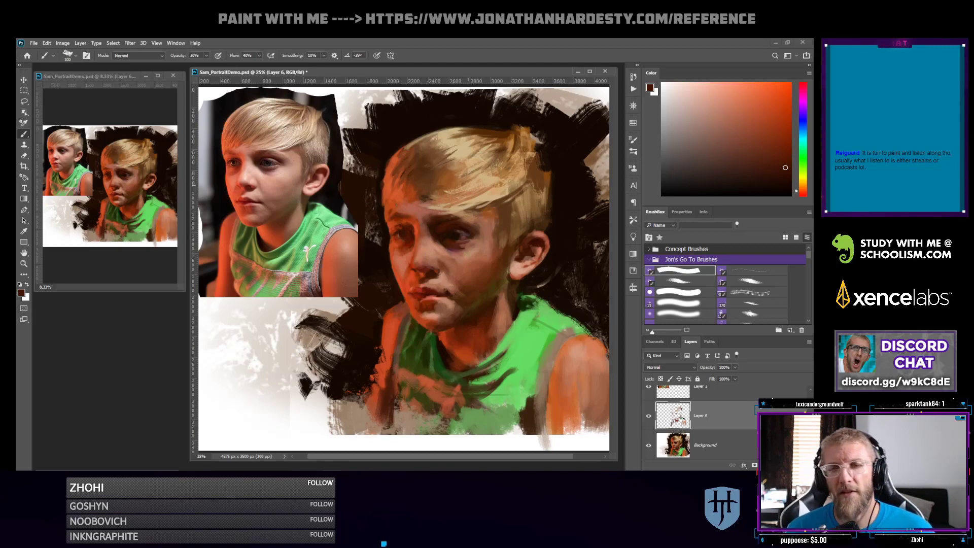
Rework the far eyebrow with short strokes of sampled dark brown and muted red, sampling orange from the forehead edge above it
left_click(408, 213, "alt")
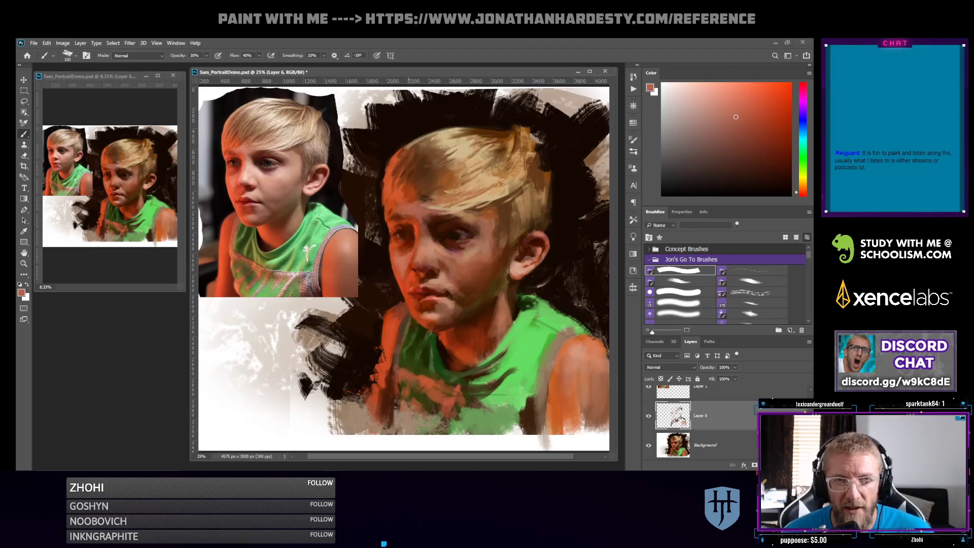
left_click(390, 220, "alt")
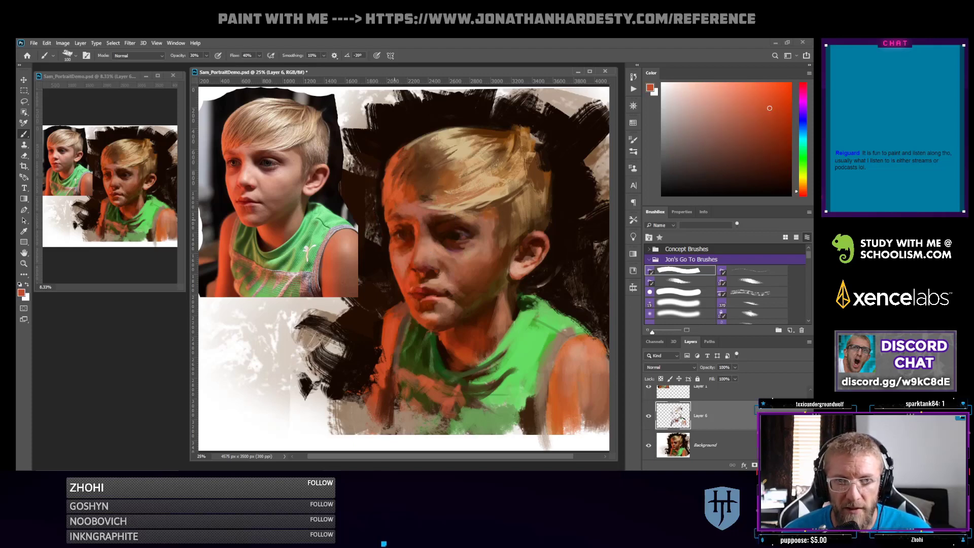
left_click(395, 213, "alt")
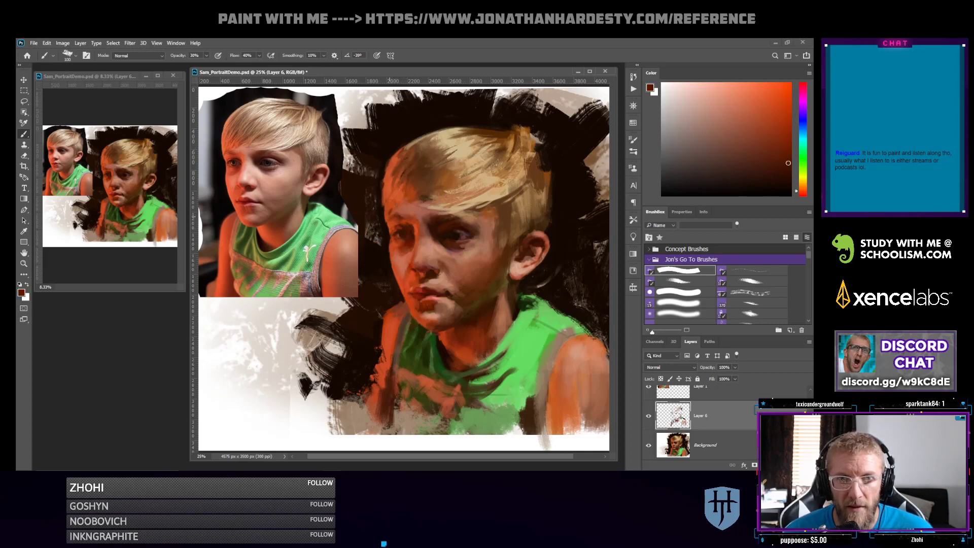
left_click_drag(394, 214, 401, 213)
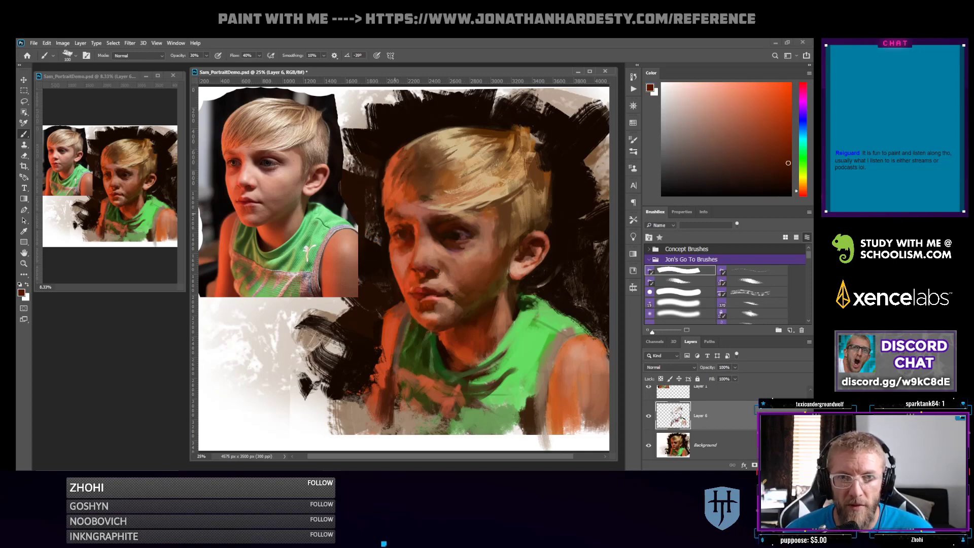
left_click(390, 208, "alt")
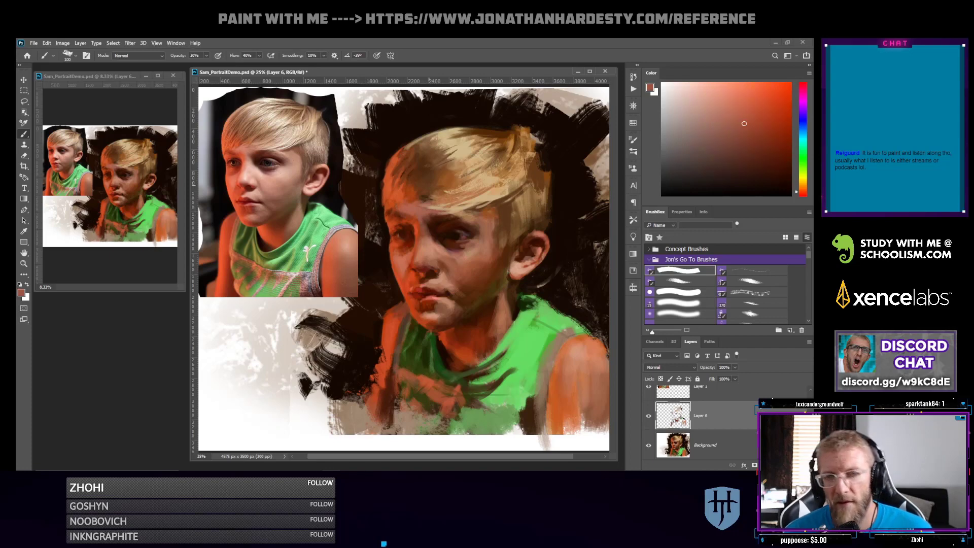
left_click_drag(392, 214, 405, 212)
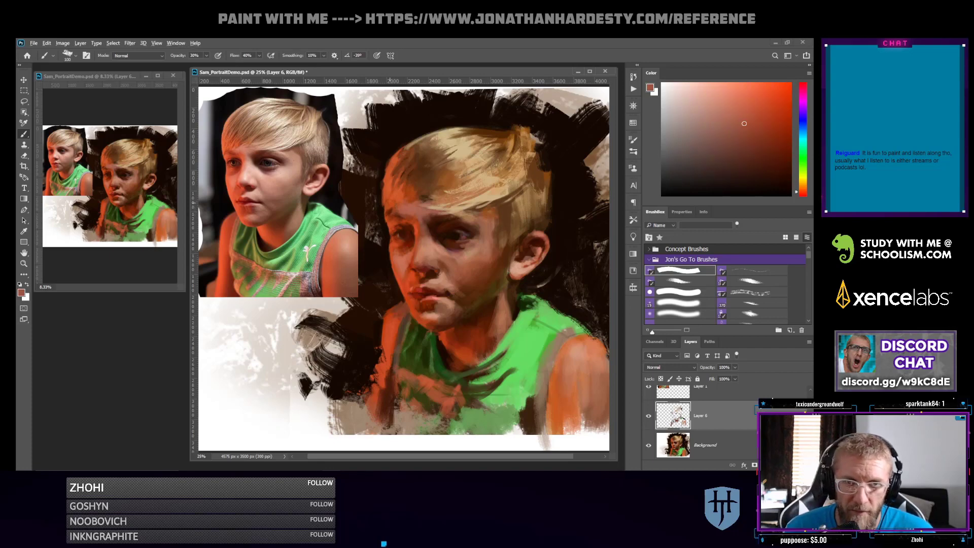
left_click(391, 205, "alt")
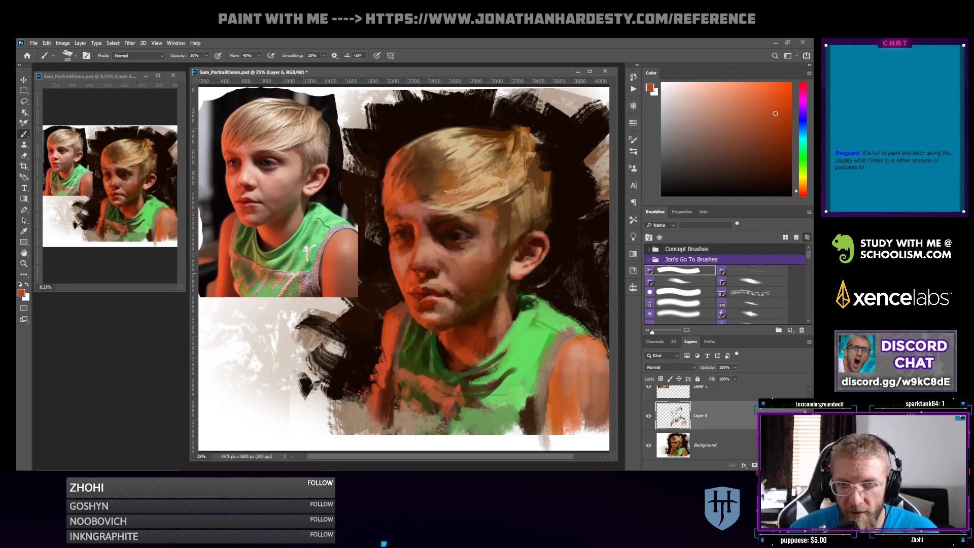
Sample salmon red from above the upper lip, shrink the brush, and pick a lighter pink for small highlights
left_click(427, 282, "alt")
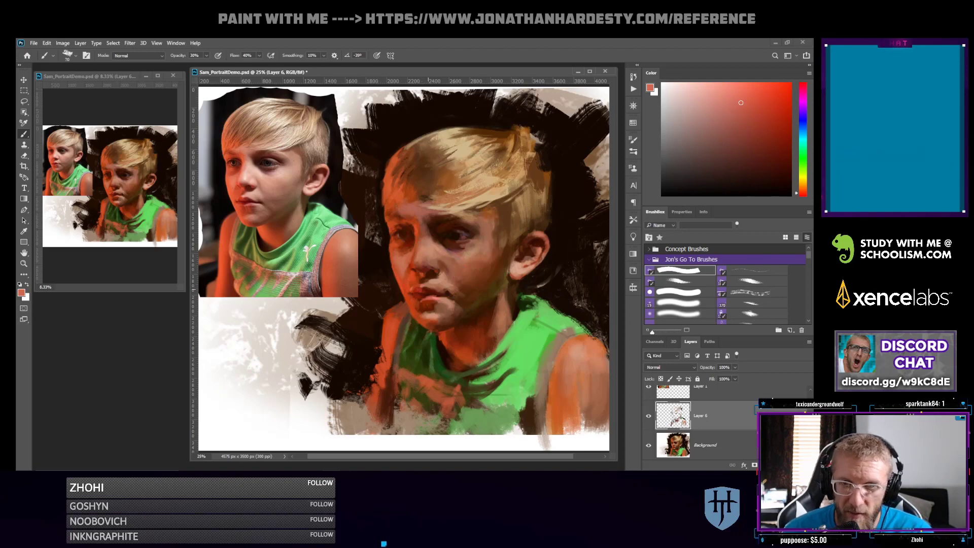
key("bracketleft")
key("bracketleft")
key("bracketleft")
key("bracketleft")
key("bracketleft")
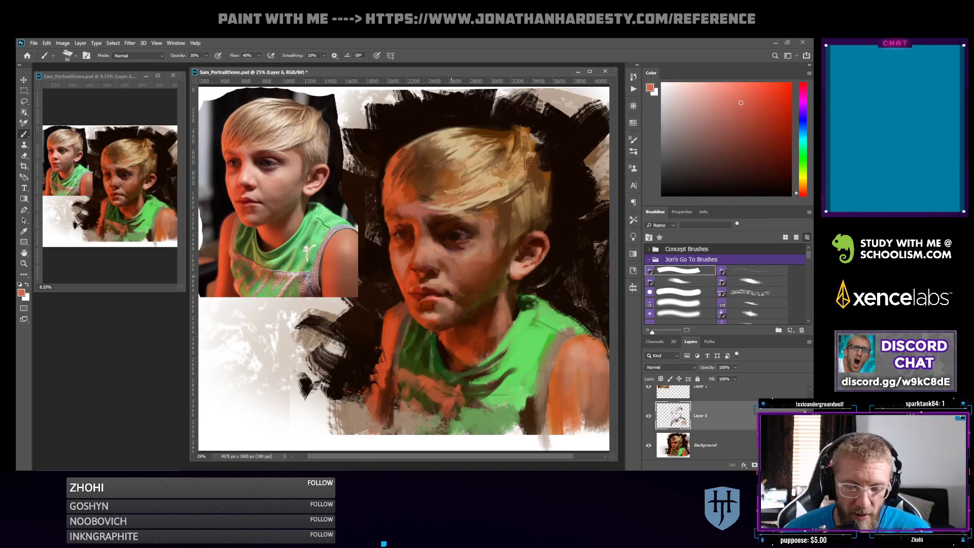
left_click_drag(740, 103, 718, 90)
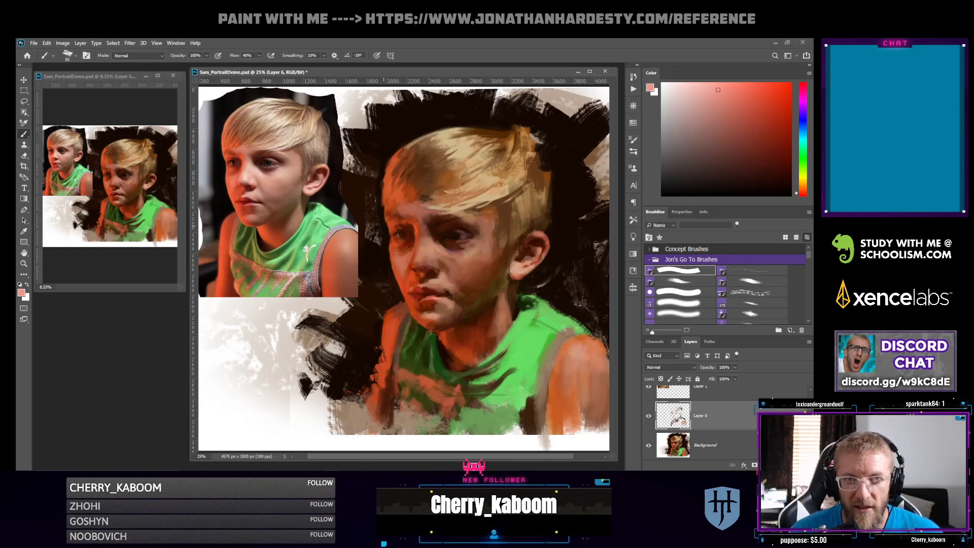
Clean up the face's far contour beside the eye with sampled near-black, and sample light coral for the skin below it
left_click(385, 226, "alt")
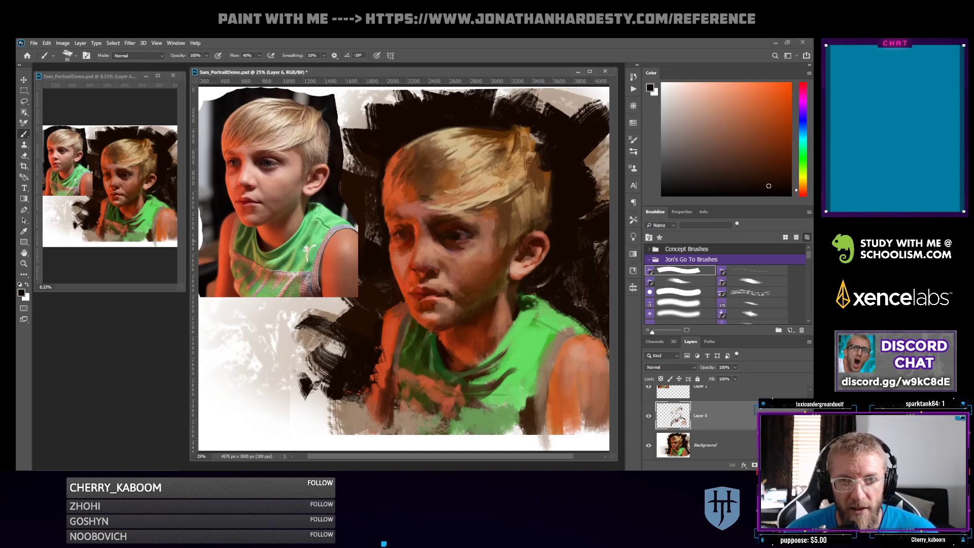
left_click(384, 228, "alt")
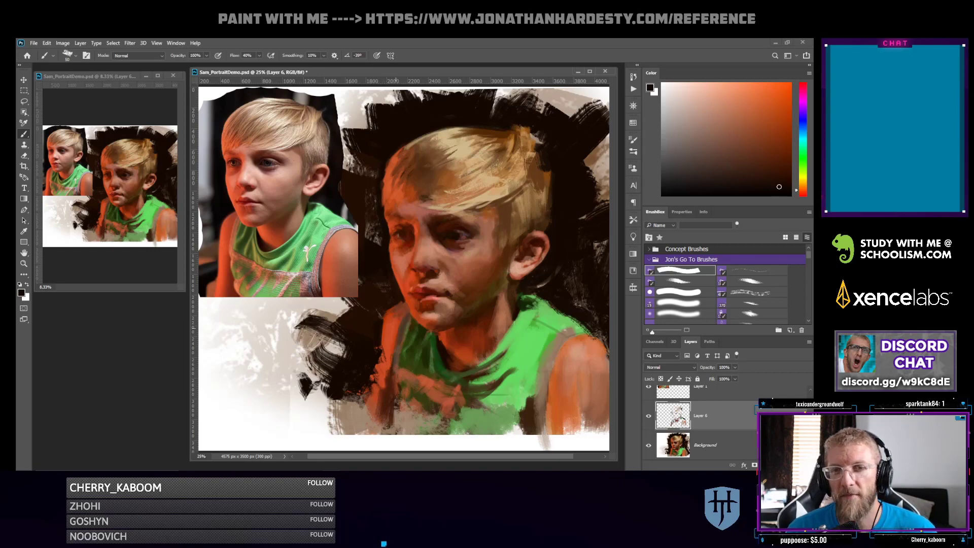
left_click(393, 243, "alt")
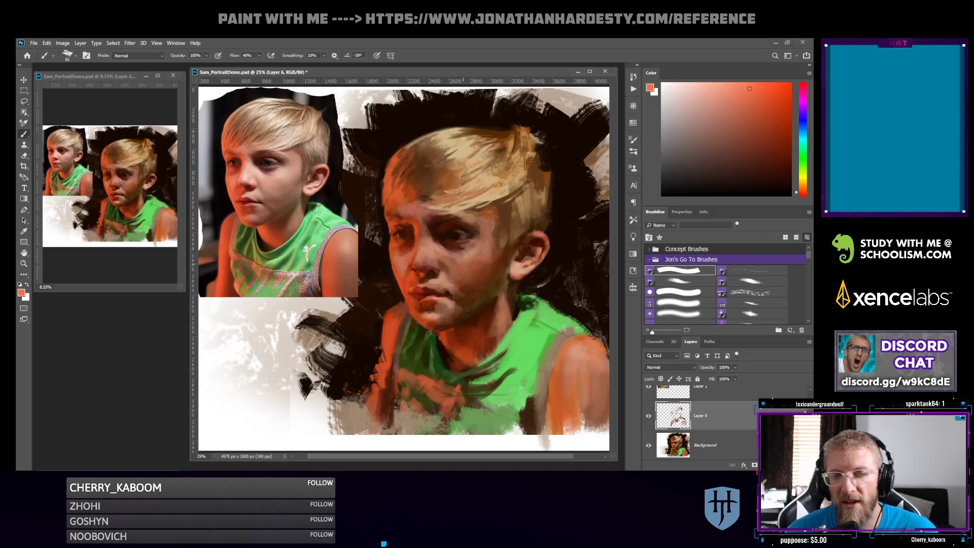
Model the nose and the adjoining far cheek with sampled peach, muted orange-red and salmon tones
left_click(419, 251, "alt")
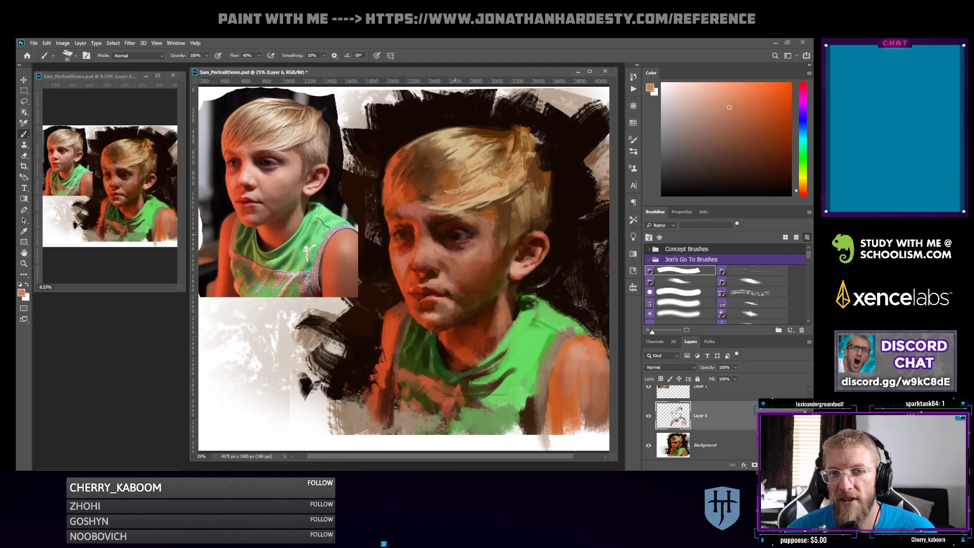
left_click(410, 256, "alt")
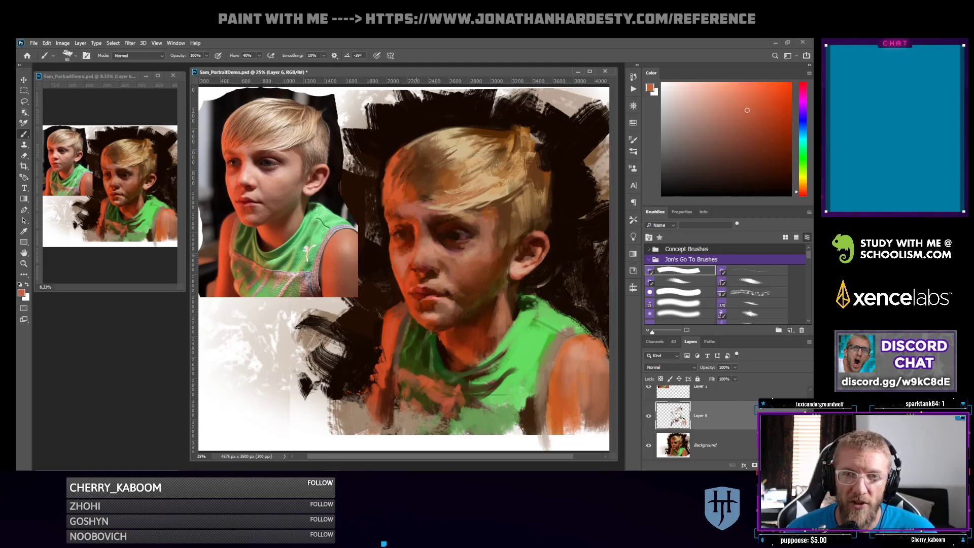
left_click(416, 243, "alt")
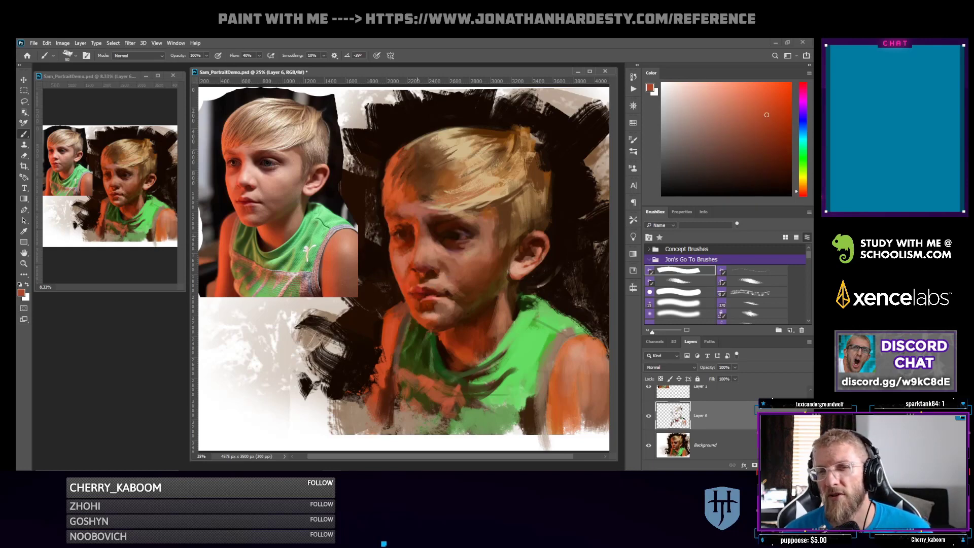
left_click(408, 259, "alt")
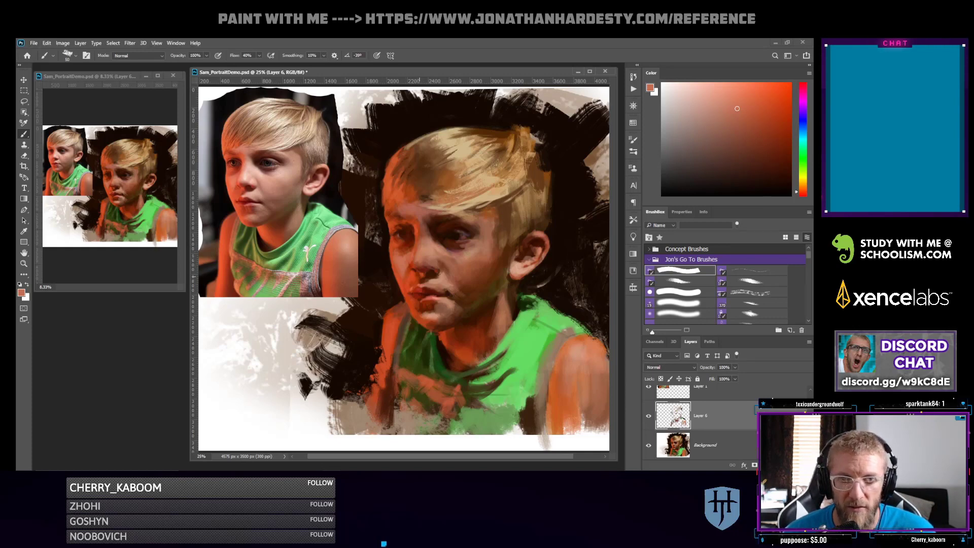
Refine the area around the nostrils and nose bridge with sampled red-orange, dark red and rust, picking a dark reddish brown for shadows
left_click(417, 277, "alt")
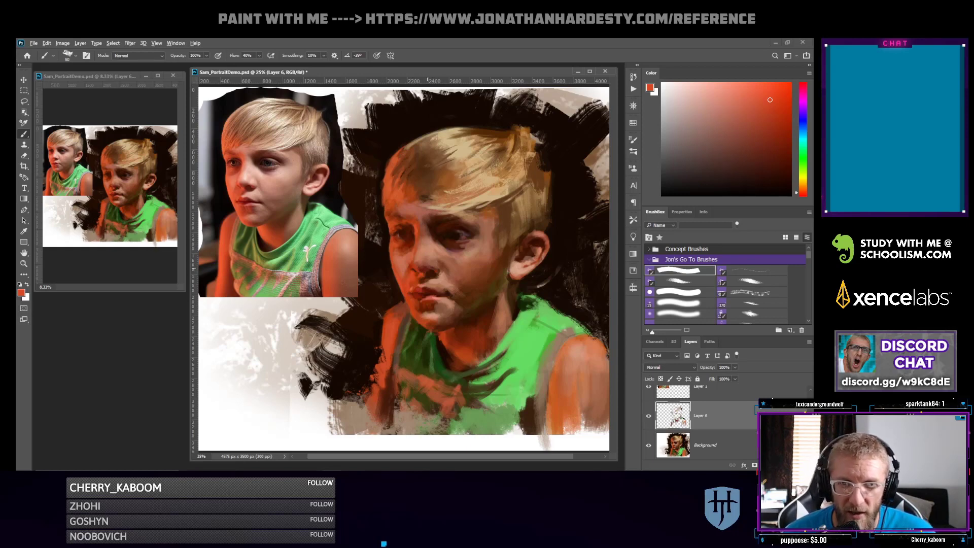
left_click(427, 269, "alt")
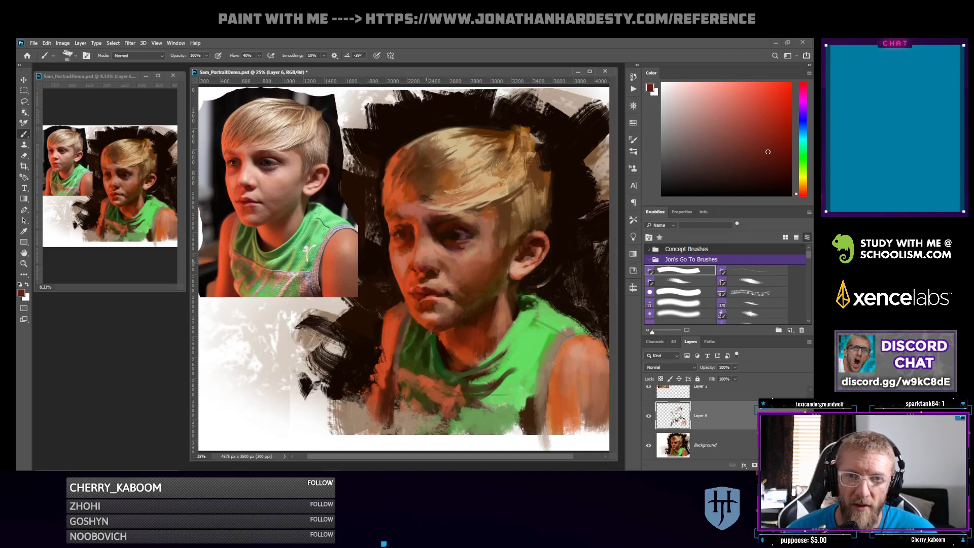
left_click(410, 266, "alt")
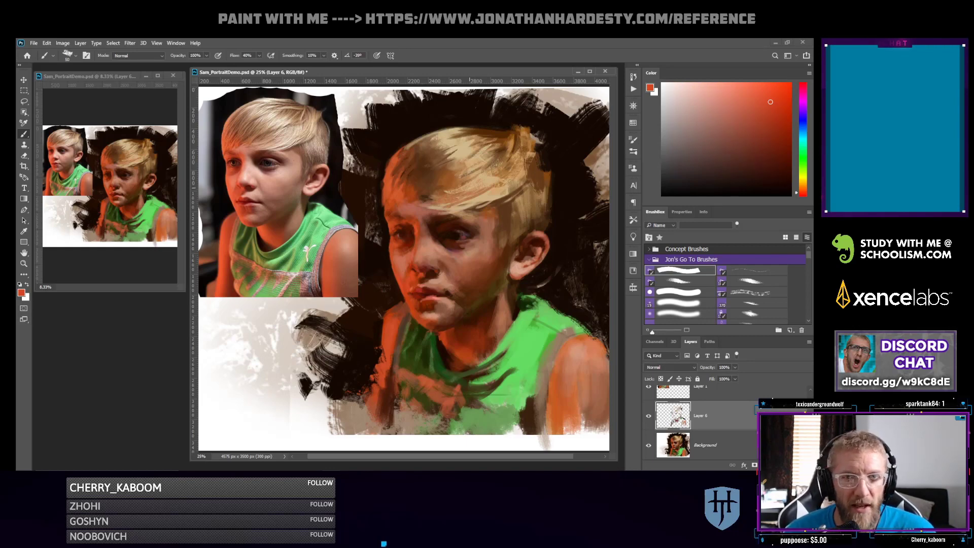
left_click(775, 138)
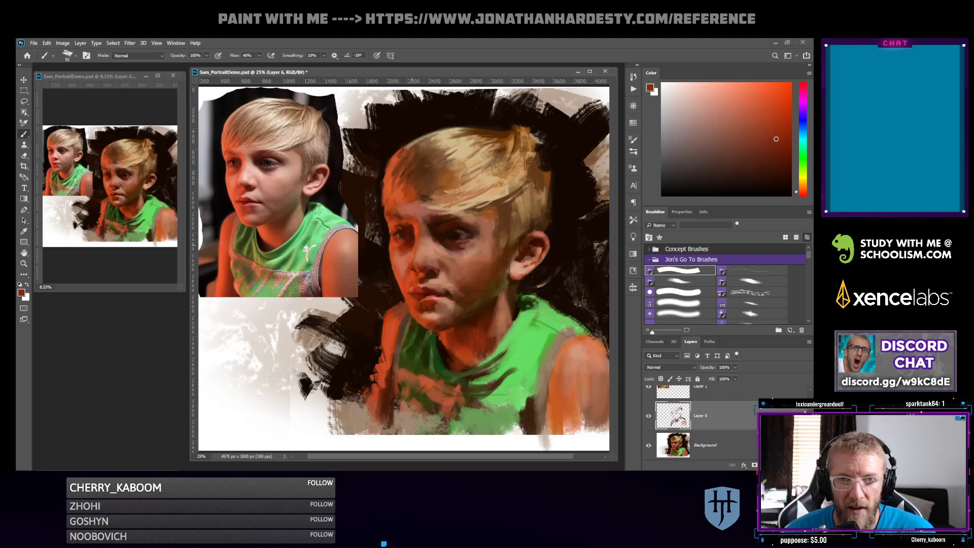
left_click(417, 238, "alt")
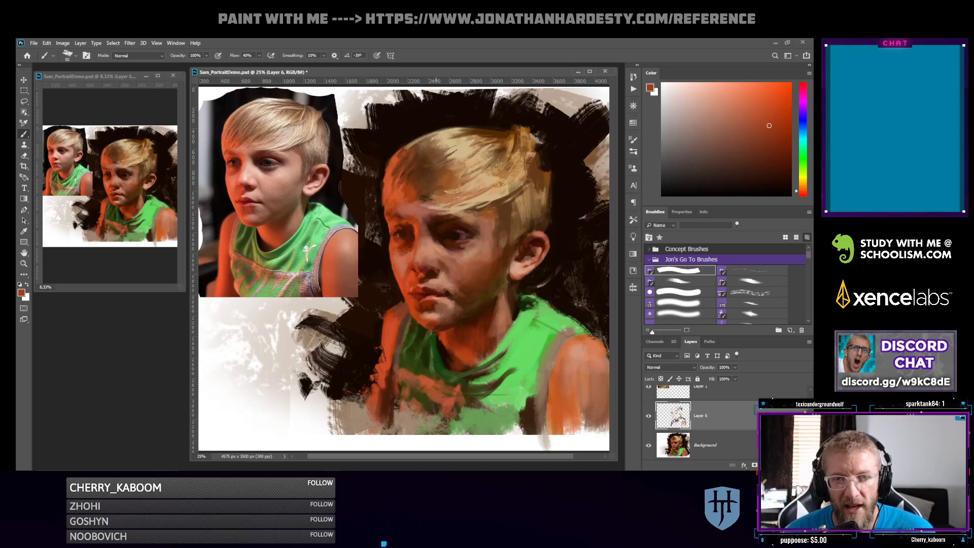
Sample peach from the nose, pick a lighter peach, set the brush opacity to 77%, and enlarge the brush for the nose highlights
left_click(417, 258, "alt")
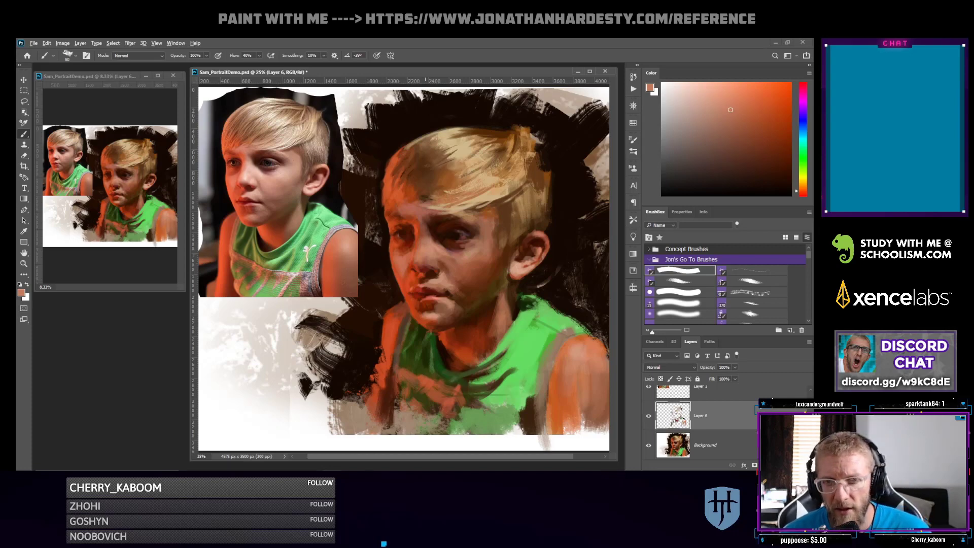
left_click(425, 255, "alt")
left_click(720, 100)
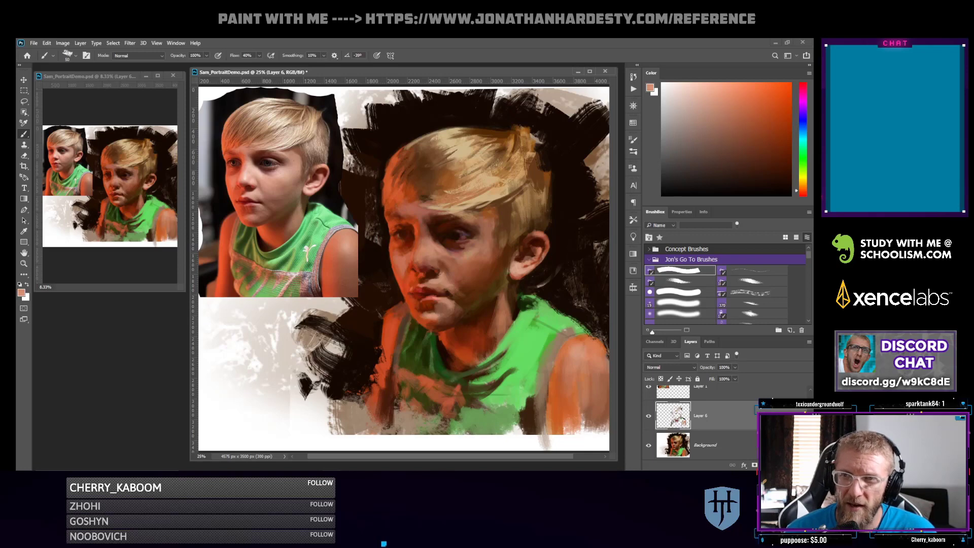
key("7")
key("7")
key("bracketright")
key("bracketright")
key("bracketright")
key("bracketright")
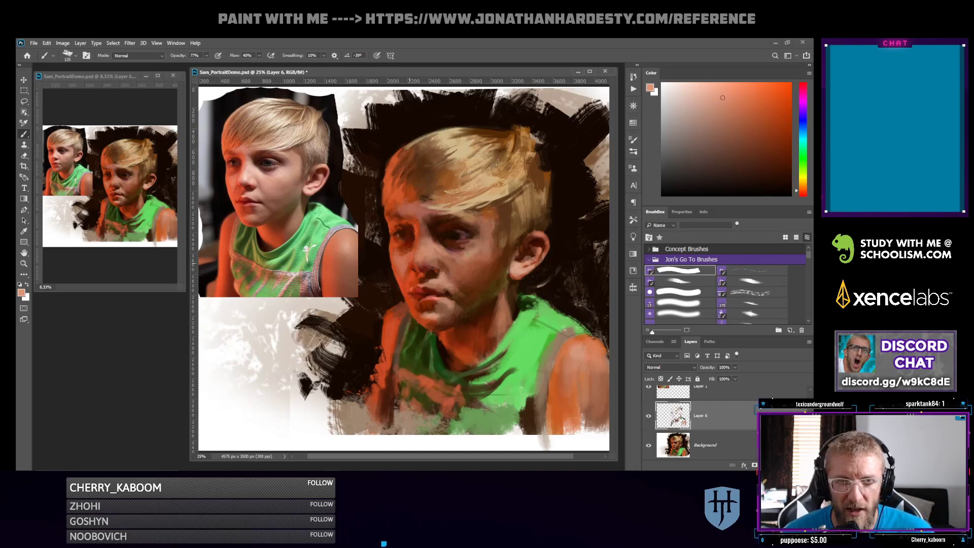
Blend the far cheek beside the nose with sampled red-orange, rust and salmon tones, and pick a brighter orange
left_click(405, 280, "alt")
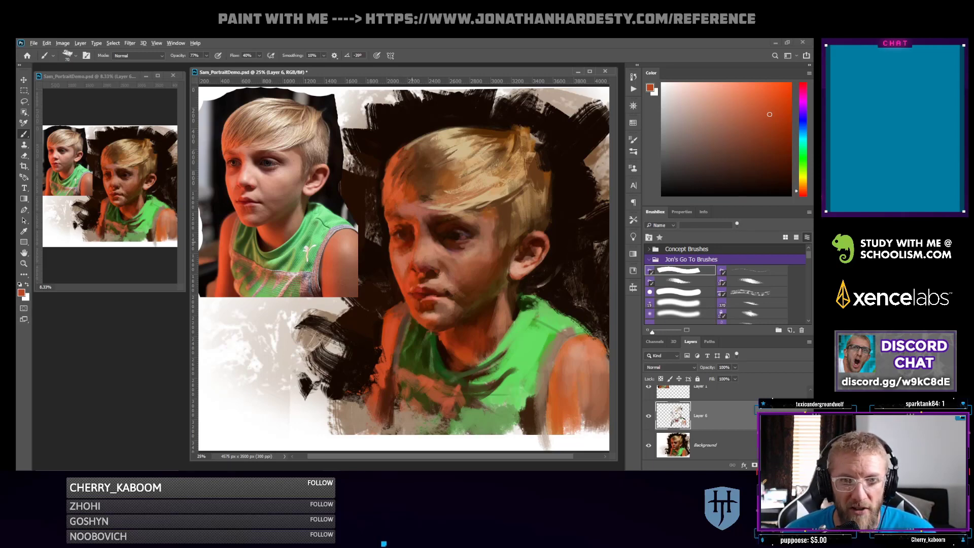
left_click(402, 250, "alt")
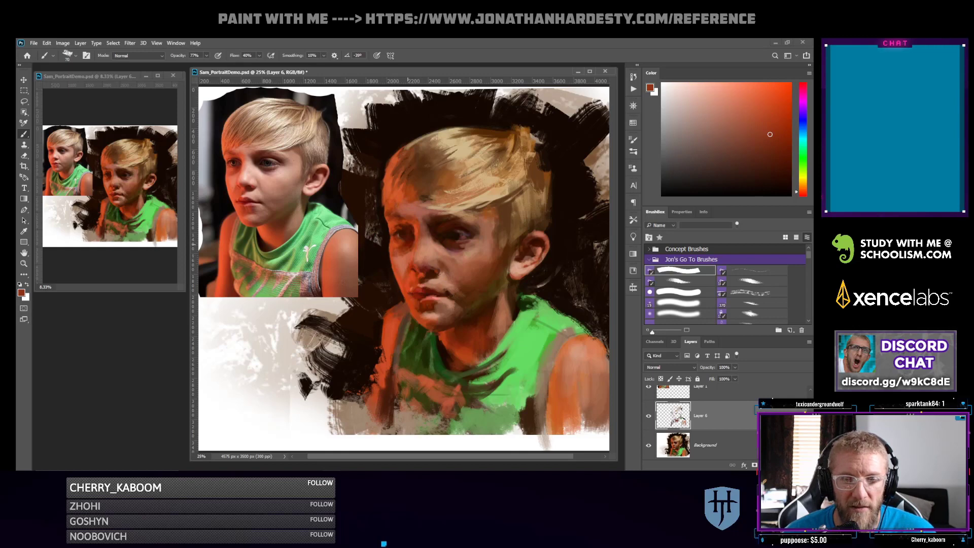
left_click(392, 245, "alt")
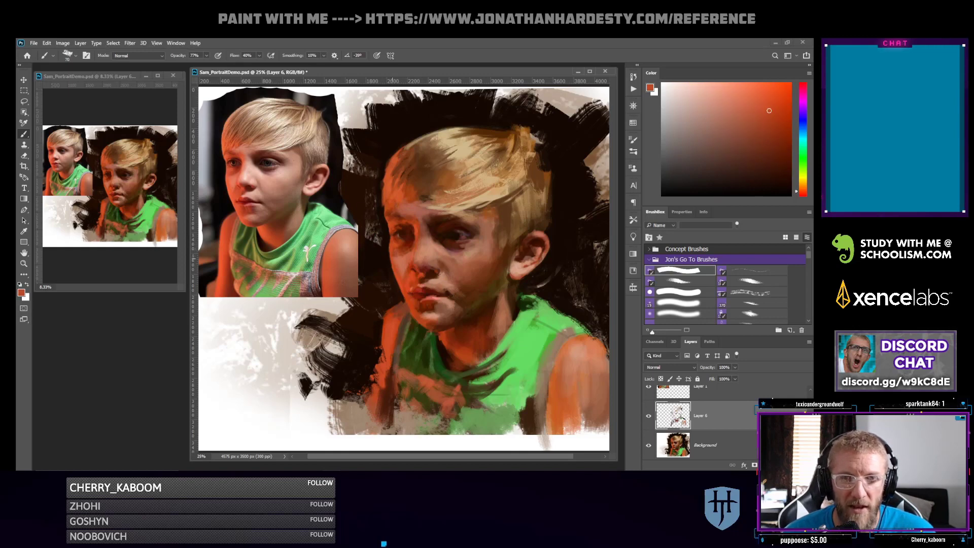
left_click(394, 256, "alt")
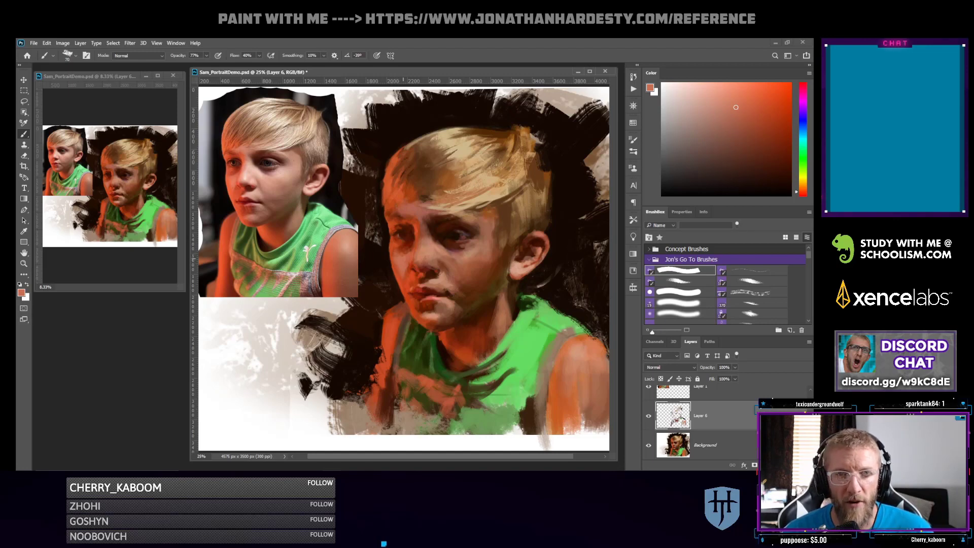
left_click(397, 246, "alt")
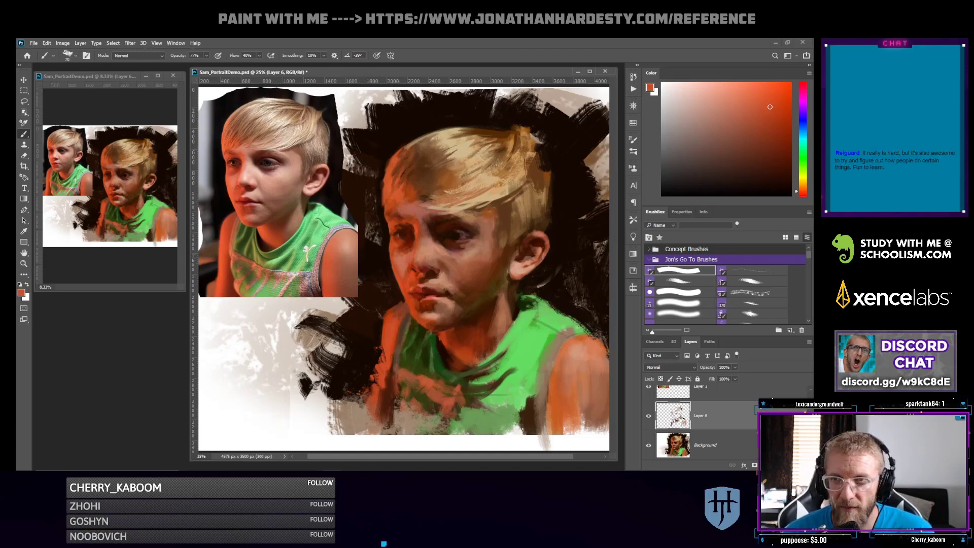
left_click(751, 93)
left_click(802, 190)
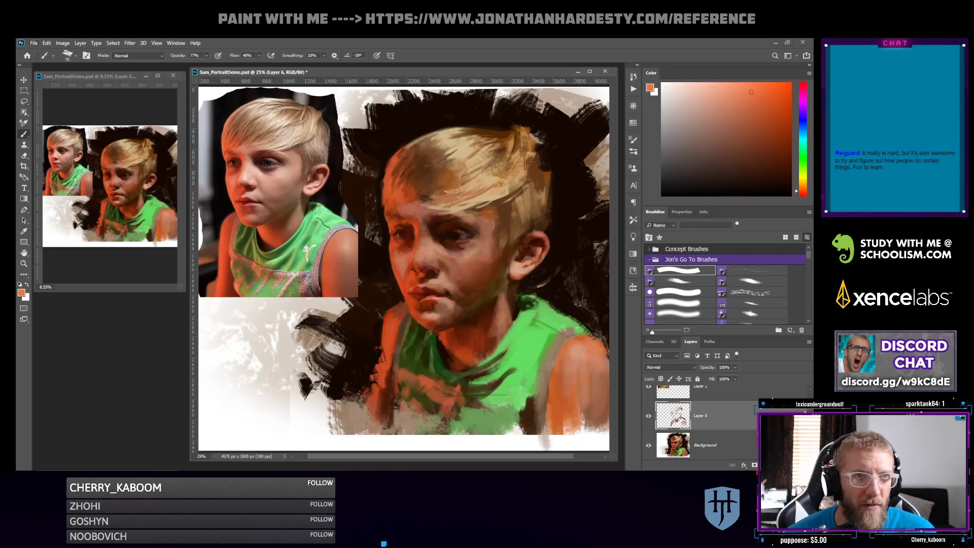
Open the recent file Progress2.psd
left_click(34, 42)
mouse_move(76, 92)
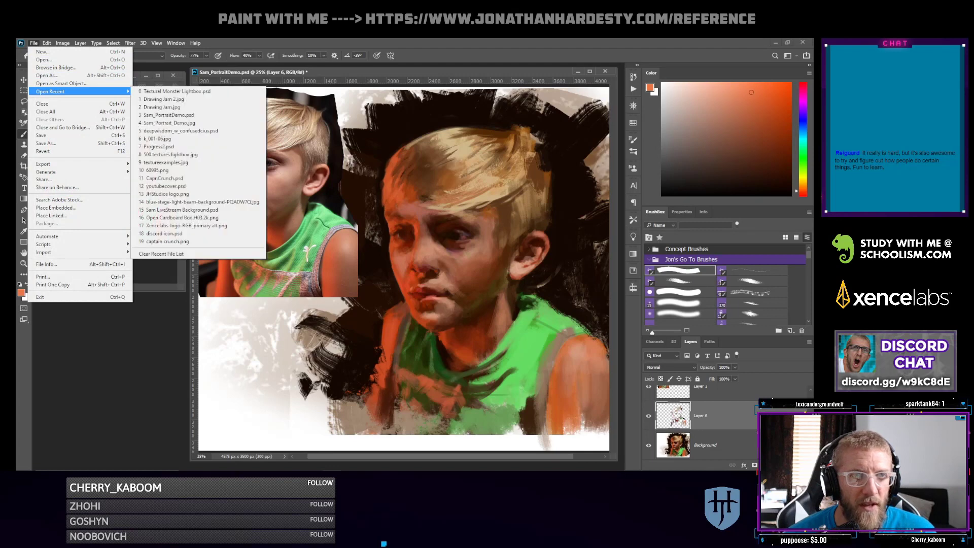
left_click(167, 146)
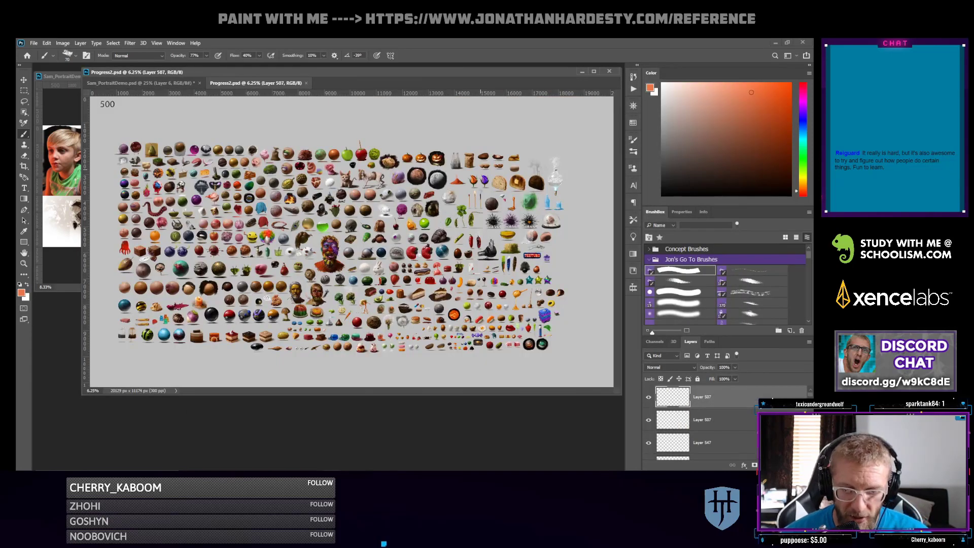
Examine the painted texture studies around the multicoloured monster portrait and the two bearded heads beneath it
key("ctrl+plus")
key("ctrl+plus")
key("ctrl+plus")
key("ctrl+plus")
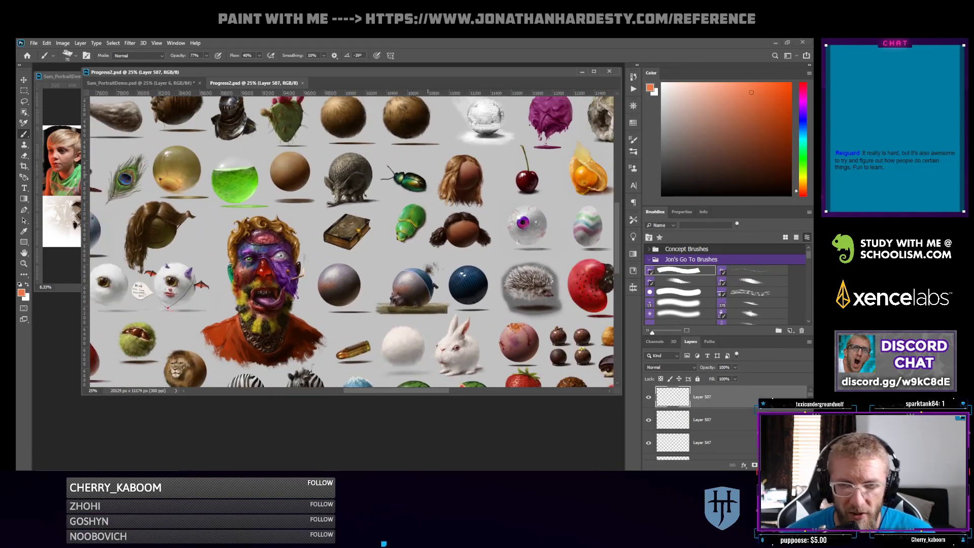
left_click_drag(152, 279, 565, 178)
left_click_drag(159, 351, 550, 39)
left_click_drag(599, 169, 281, 261)
scroll(352, 241, "right", 12)
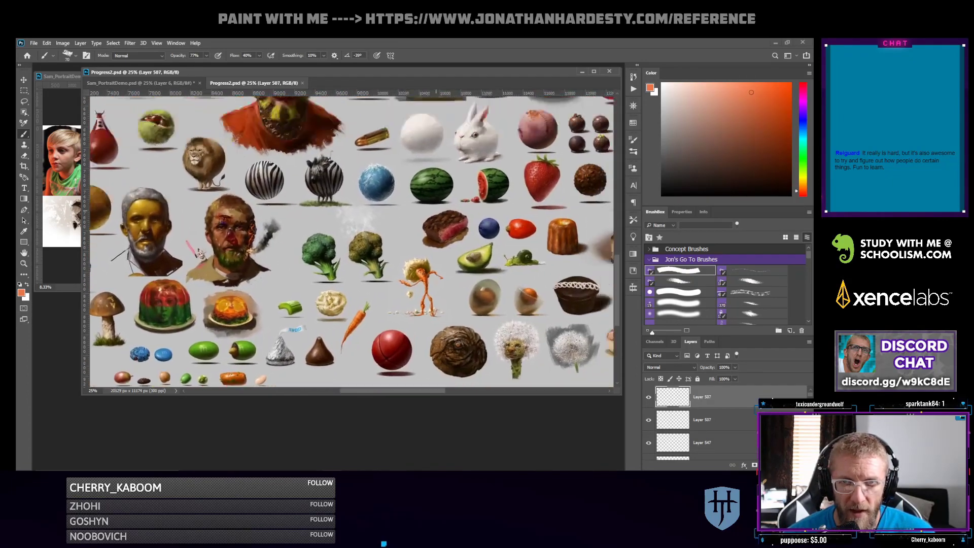
left_click_drag(375, 252, 565, 76)
left_click_drag(212, 358, 263, 190)
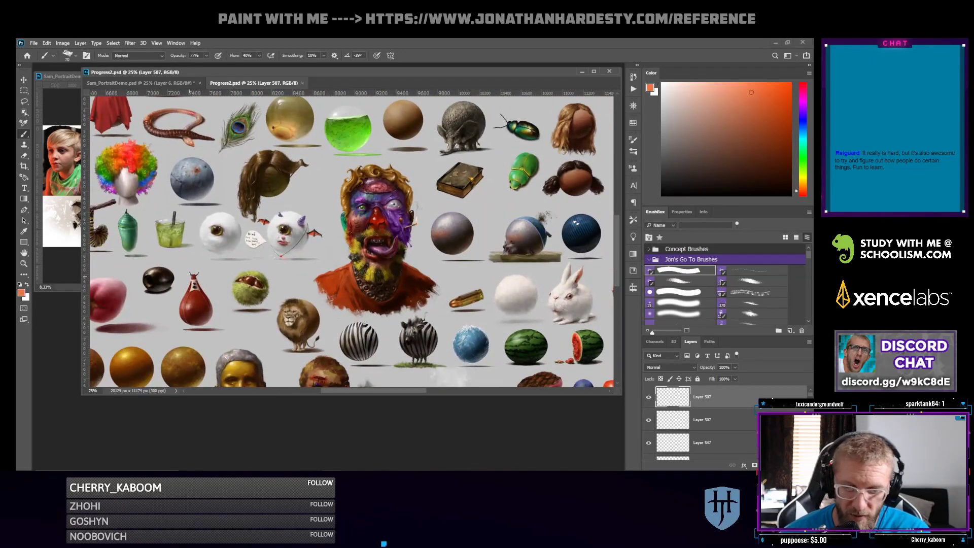
Inspect the multicoloured monster portrait up close, including its face, beard and red shirt
scroll(378, 238, "up", 2)
scroll(378, 238, "down", 1)
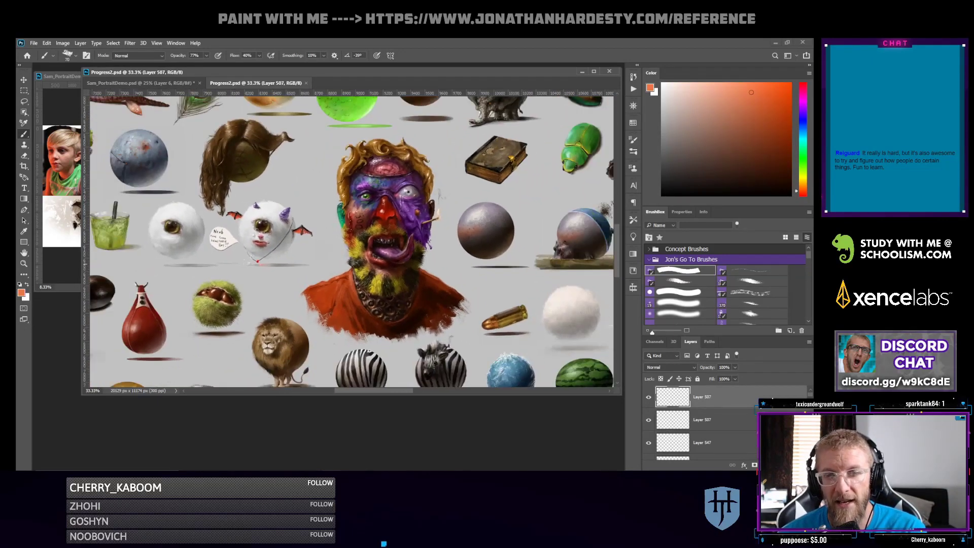
scroll(350, 238, "up", 1)
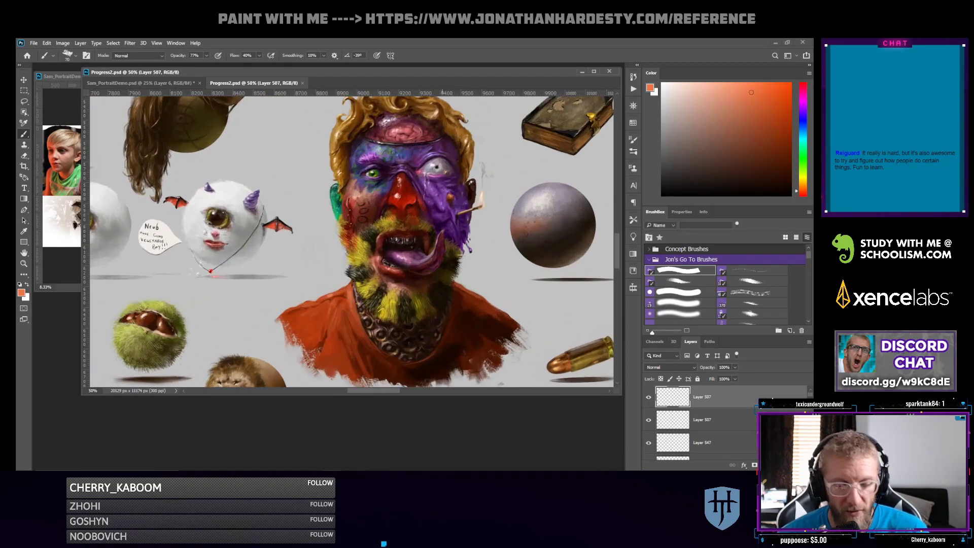
left_click_drag(460, 255, 447, 255)
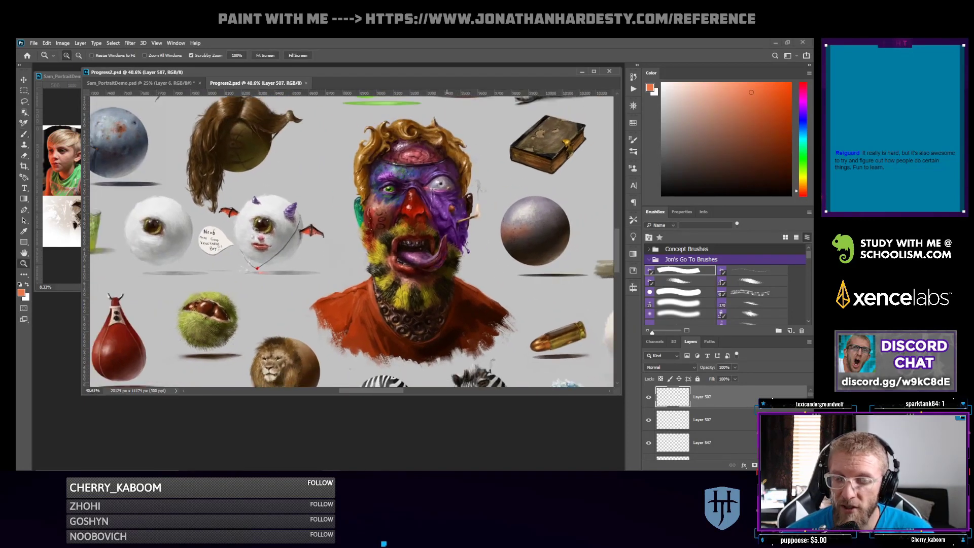
left_click_drag(476, 207, 407, 226)
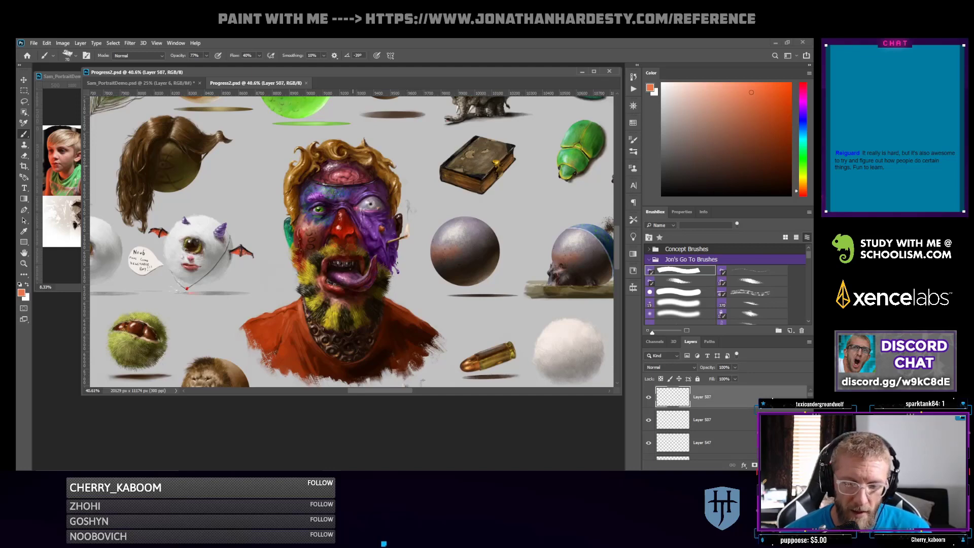
key("ctrl+minus")
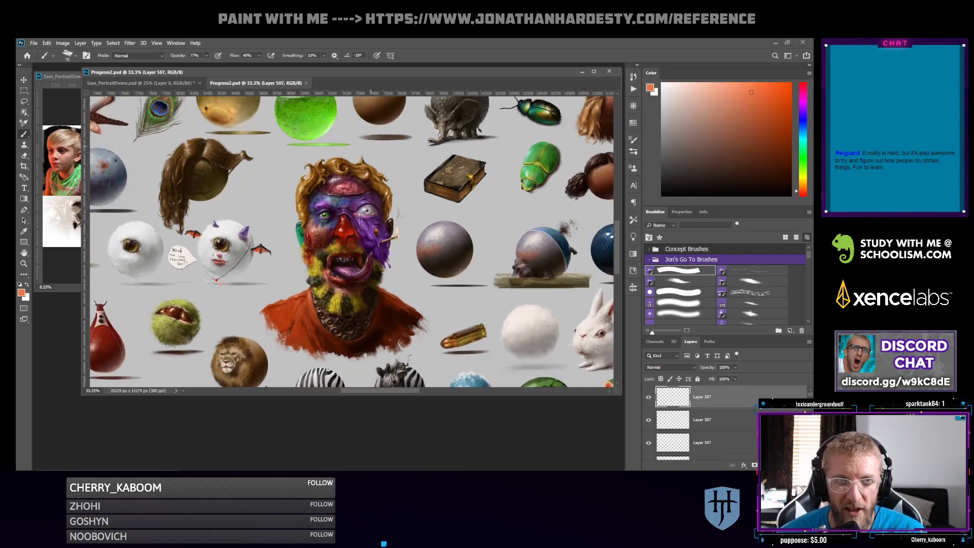
key("ctrl+minus")
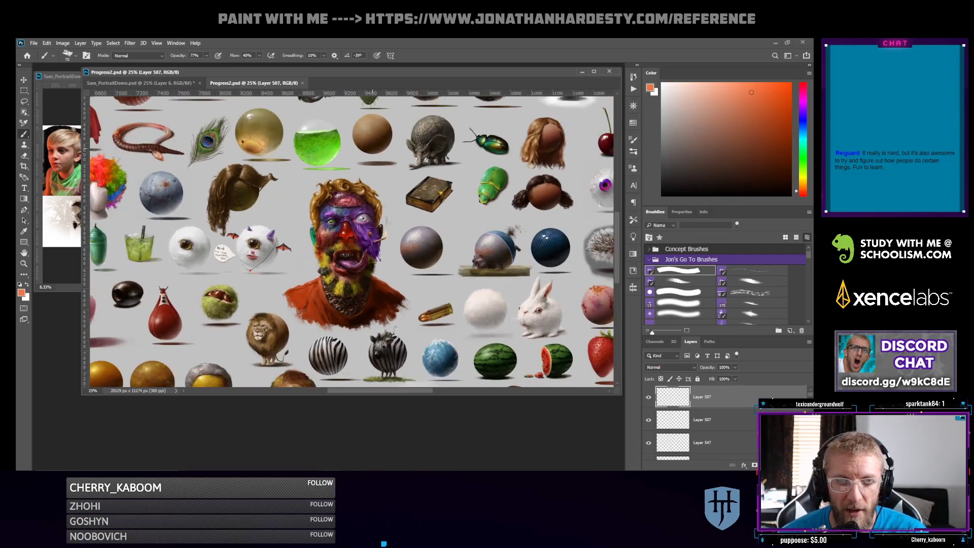
Survey the remaining texture studies across the sheet, from the upper rows of spheres to the food and small objects at its lower end
left_click_drag(158, 195, 583, 358)
left_click_drag(259, 216, 499, 329)
scroll(352, 241, "right", 15)
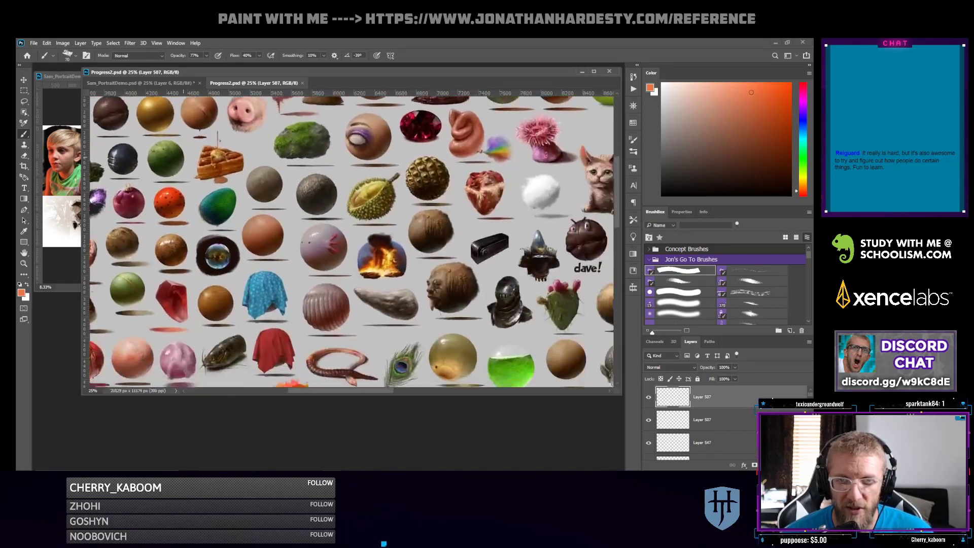
scroll(352, 241, "right", 12)
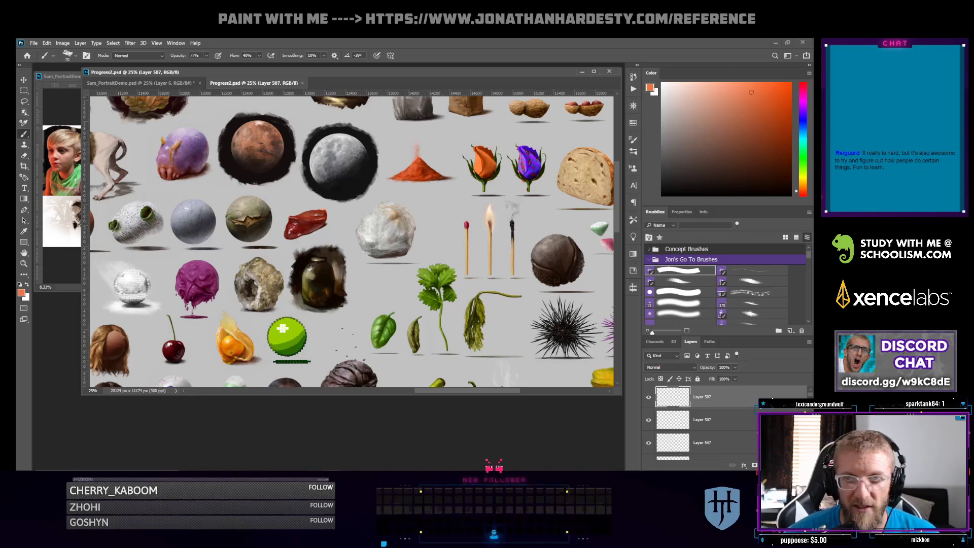
left_click_drag(520, 228, 322, 282)
left_click_drag(529, 326, 346, 226)
scroll(352, 241, "down", 12)
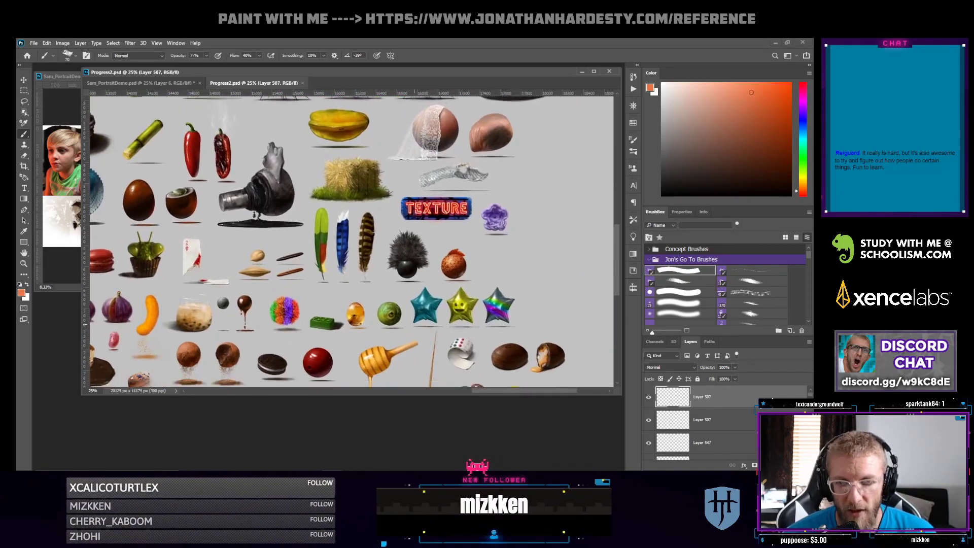
scroll(352, 241, "left", 3)
scroll(351, 241, "down", 5)
scroll(351, 241, "left", 2)
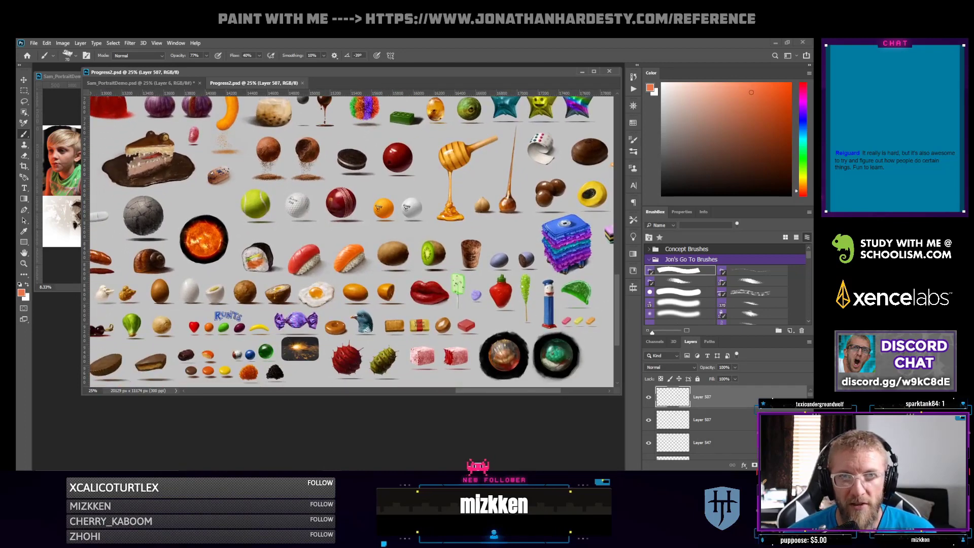
Close Progress2.psd and resize the portrait's document window so it fits beside the small overview window
left_click(303, 83)
key("ctrl+Tab")
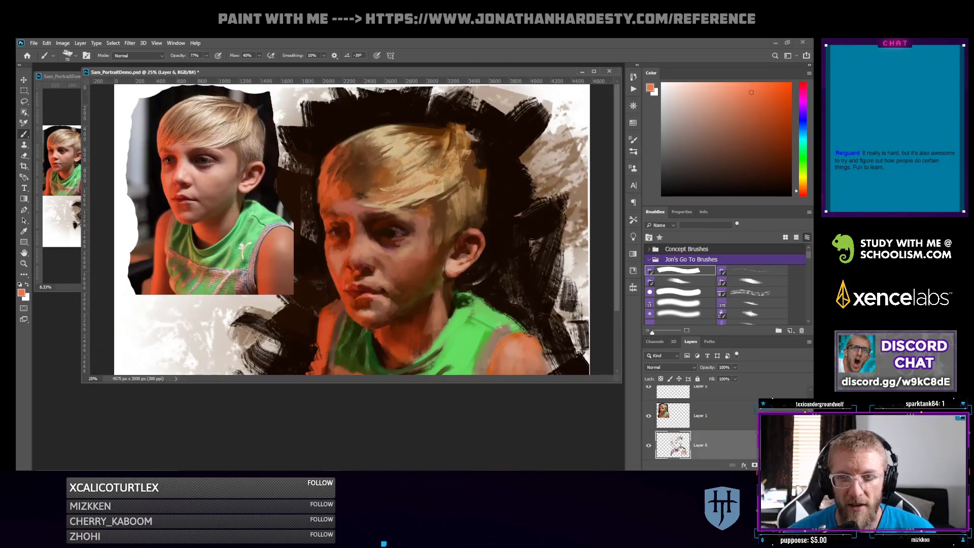
left_click_drag(621, 383, 622, 463)
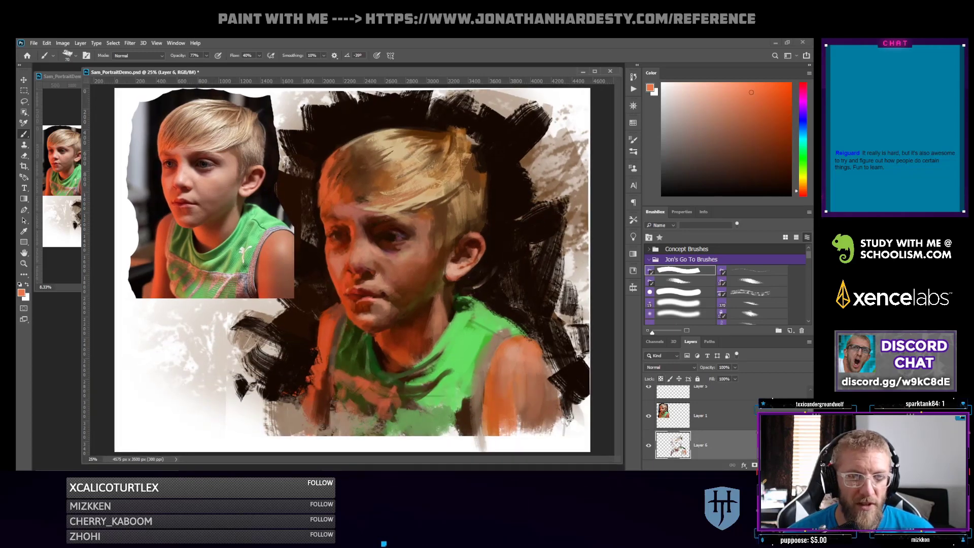
left_click_drag(81, 218, 189, 218)
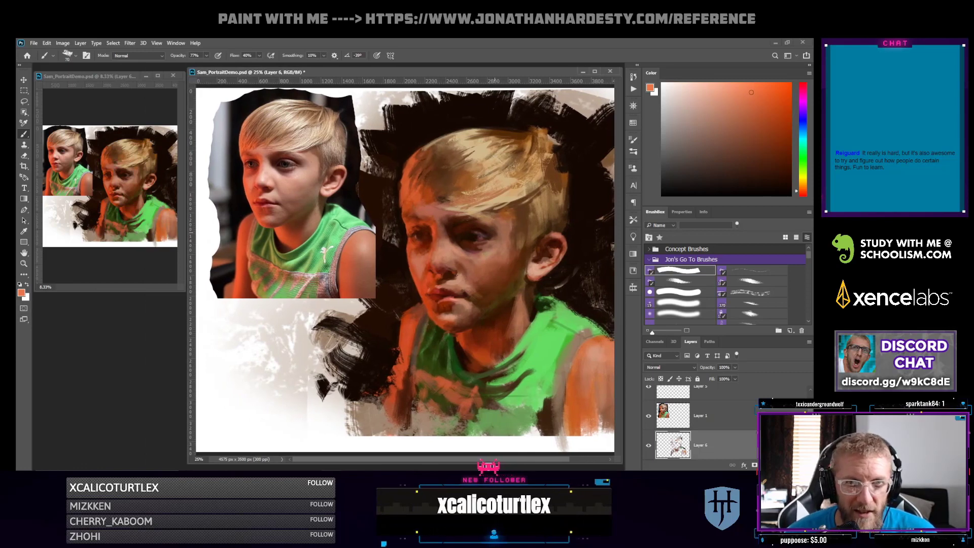
Refine the nostrils and the shadow under the nose with sampled rust, red-orange, dark red and blackish-brown tones
left_click(439, 279, "alt")
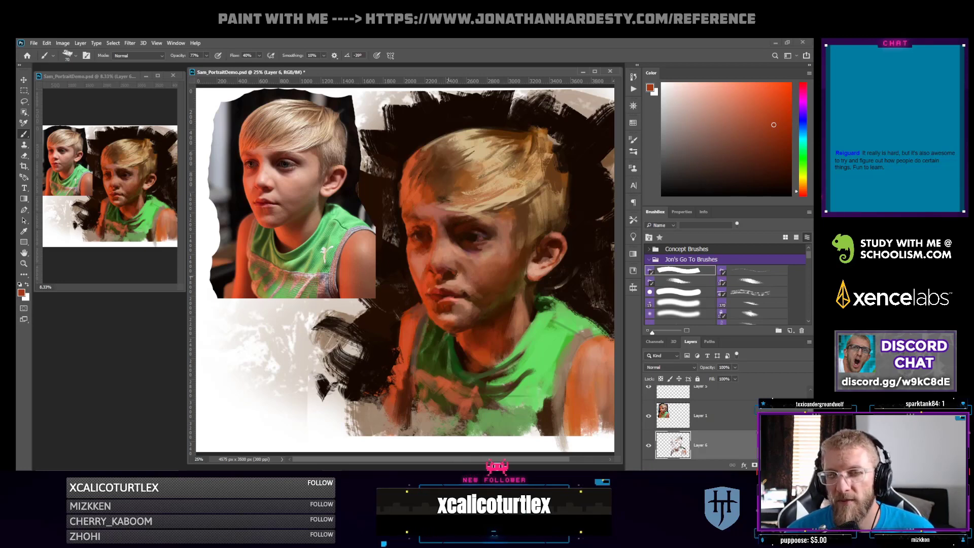
left_click(439, 276, "alt")
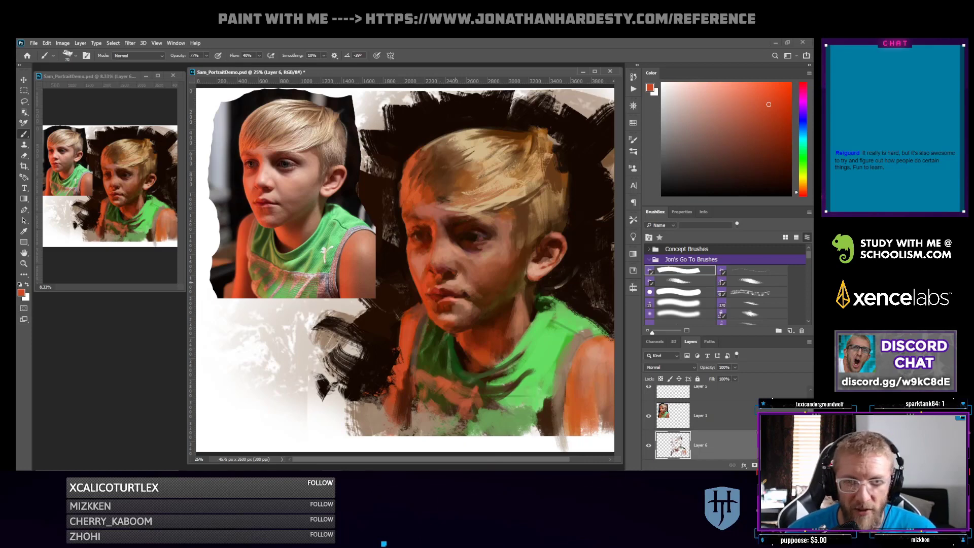
left_click(438, 274, "alt")
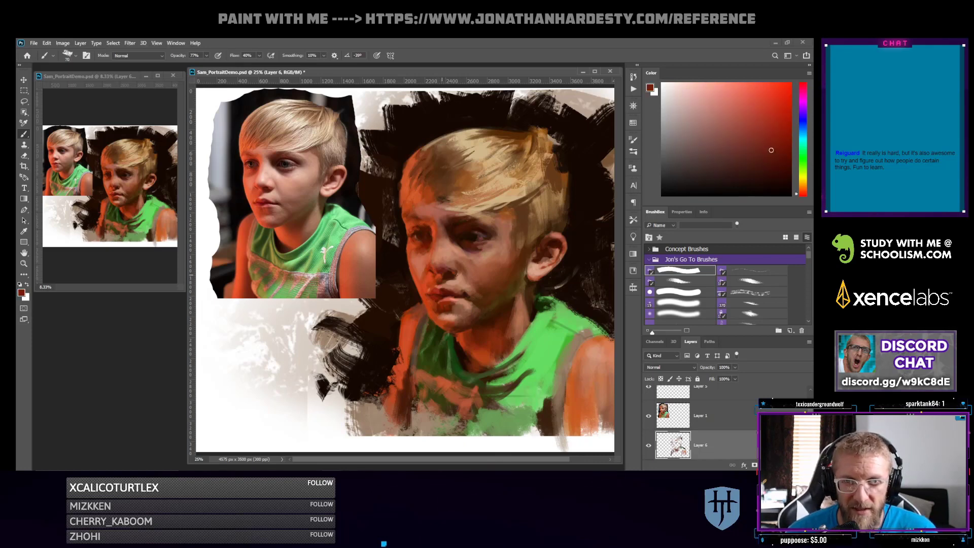
left_click(446, 278, "alt")
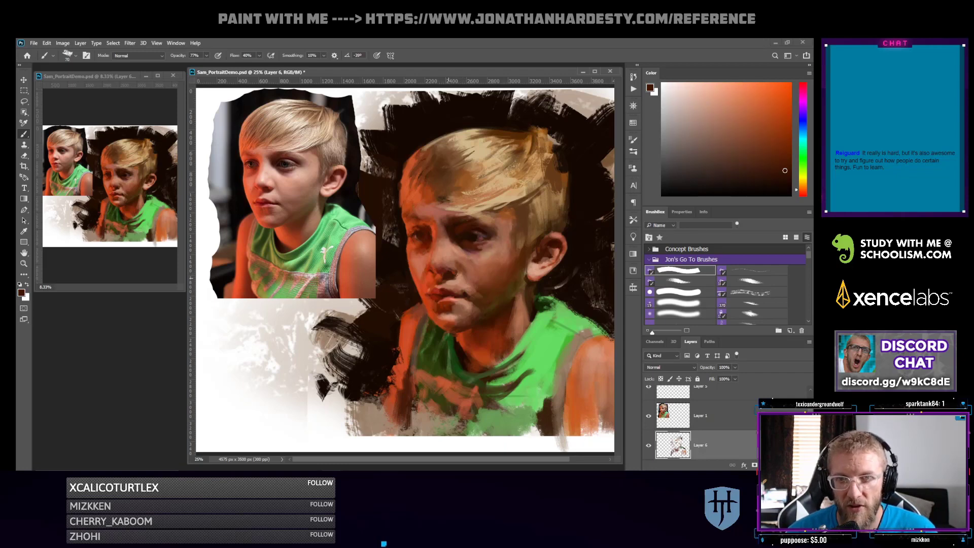
left_click(441, 280, "alt")
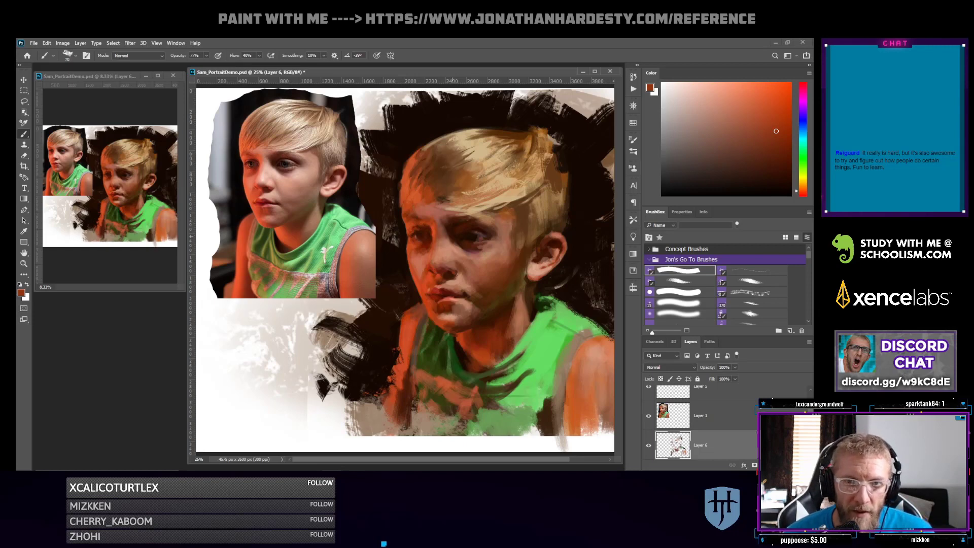
left_click(437, 276, "alt")
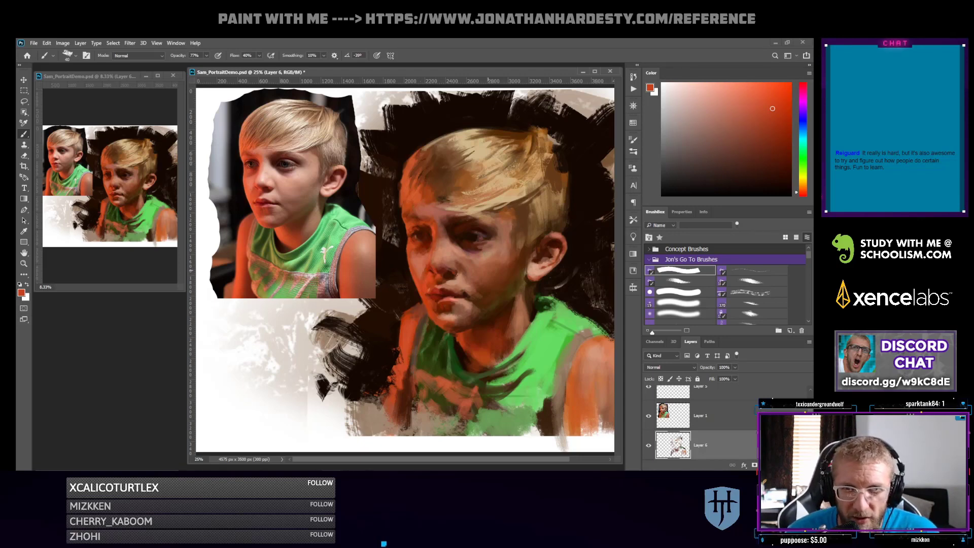
Sharpen the nose's underside and wing with sampled dark red, dark brown and red-orange at 99% opacity, and lower the brush opacity to 20%
left_click(441, 273, "alt")
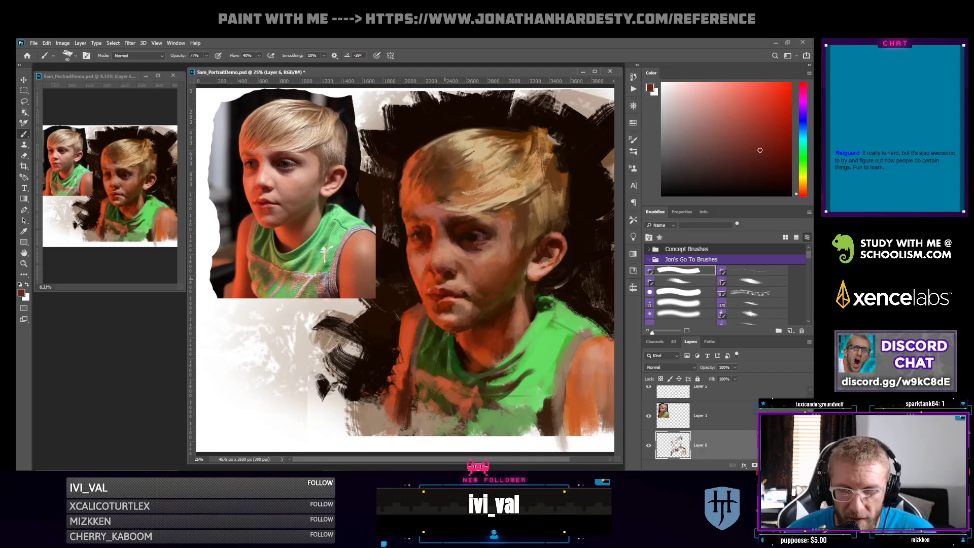
left_click(436, 268, "alt")
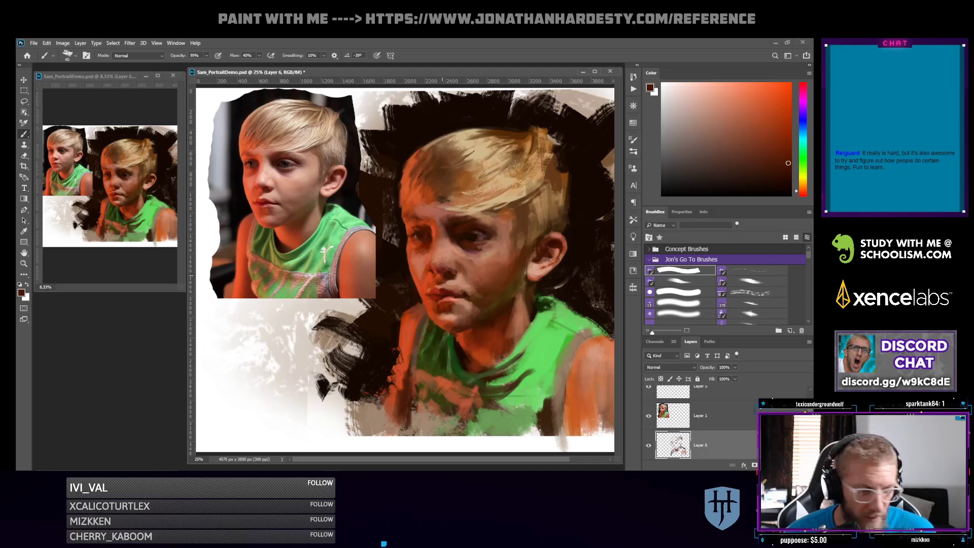
left_click(437, 274, "alt")
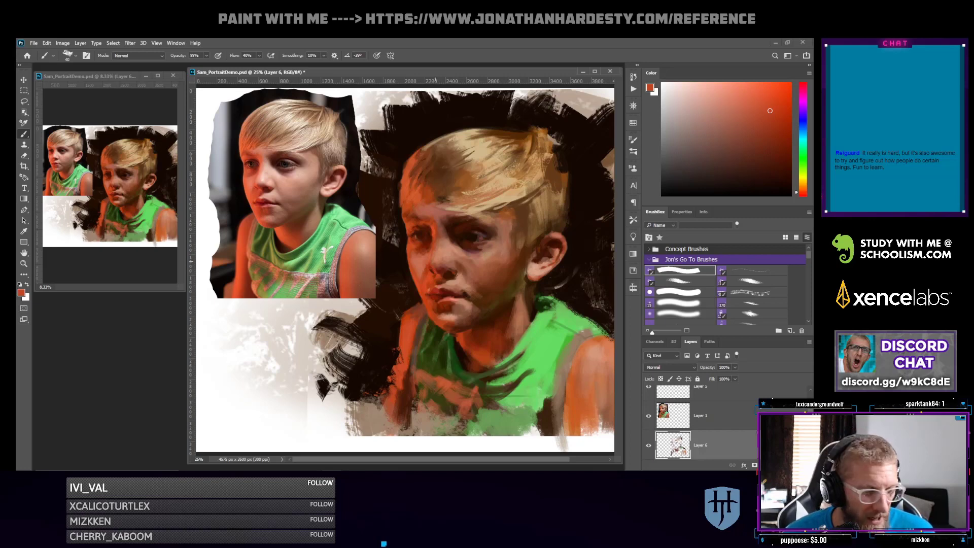
left_click(430, 266, "alt")
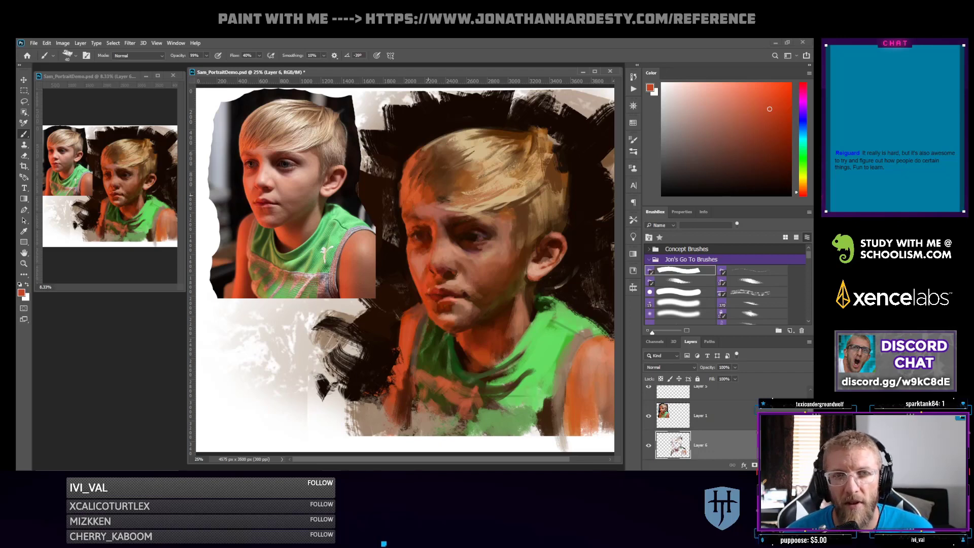
left_click(439, 273, "alt")
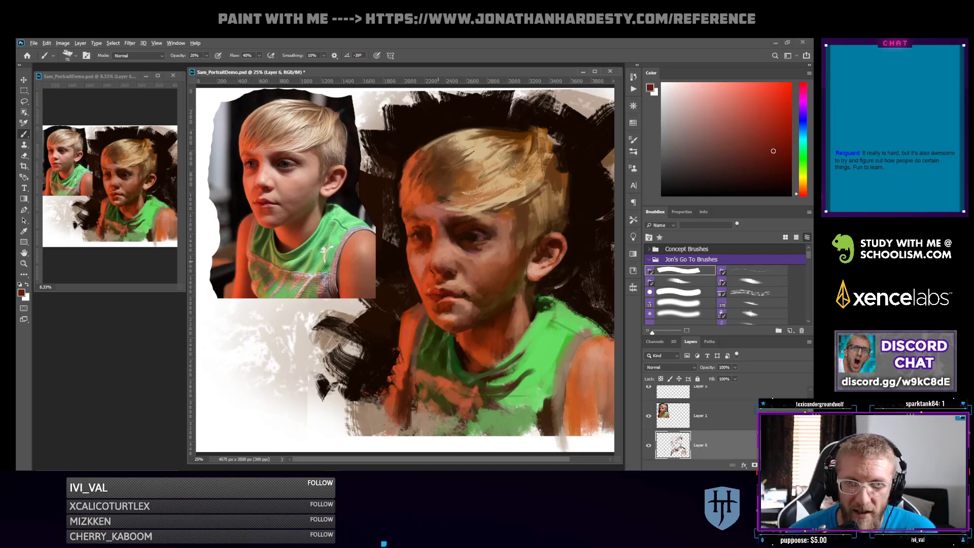
Soften the nose's tip and underside with sampled red-orange and a lighter coral at 20% brush opacity
left_click(438, 262, "alt")
left_click(434, 256, "alt")
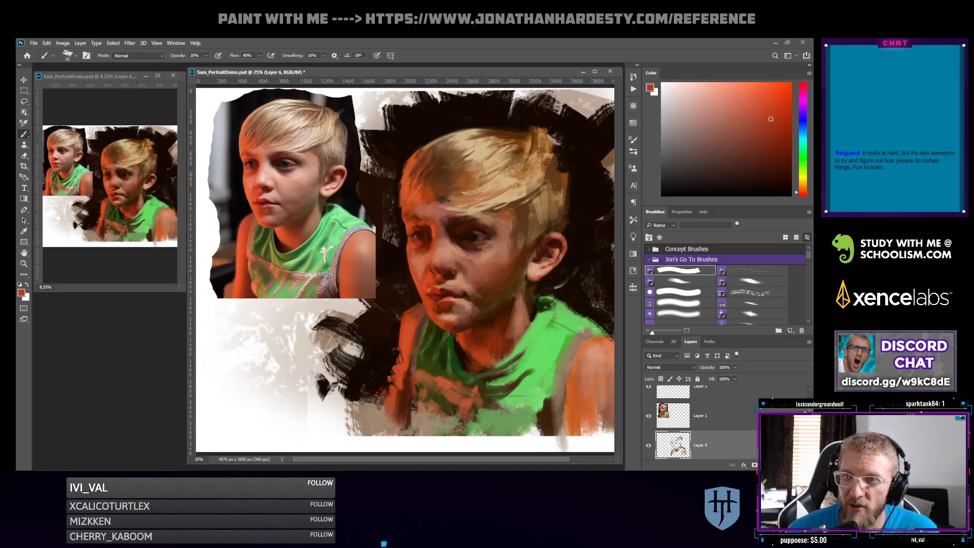
left_click_drag(803, 193, 803, 193)
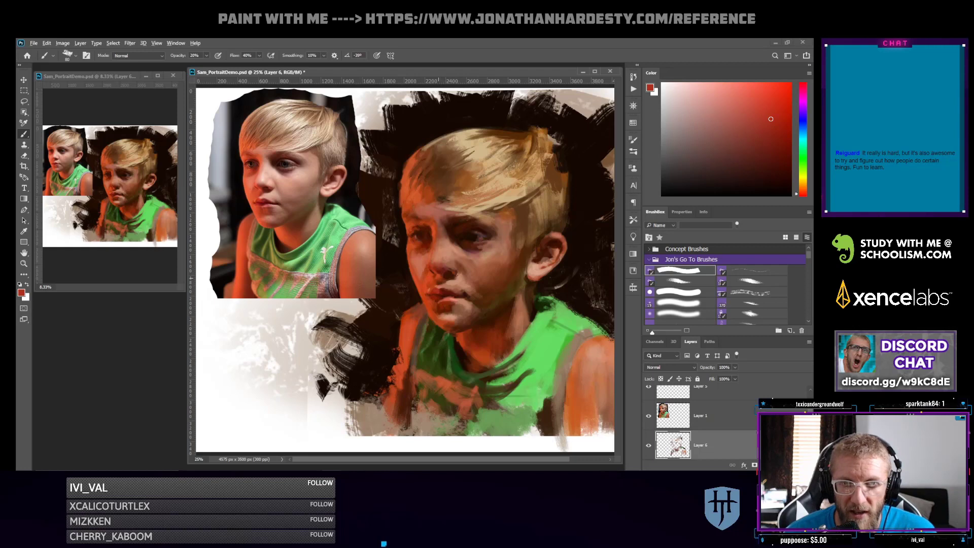
left_click(438, 276, "alt")
left_click(754, 98)
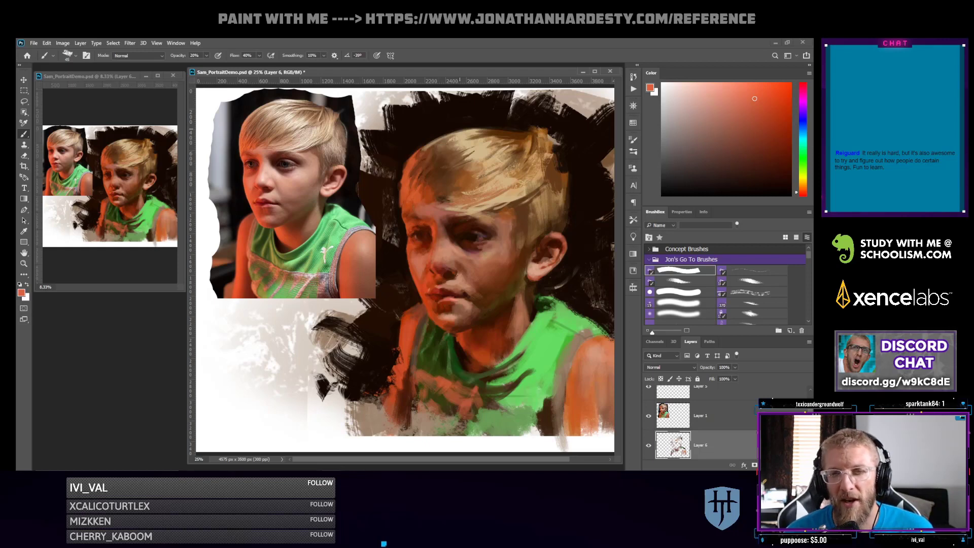
Blend the nose's light and shadow sides with peach, bright orange and sampled brown tones at 20% opacity
left_click(441, 253, "alt")
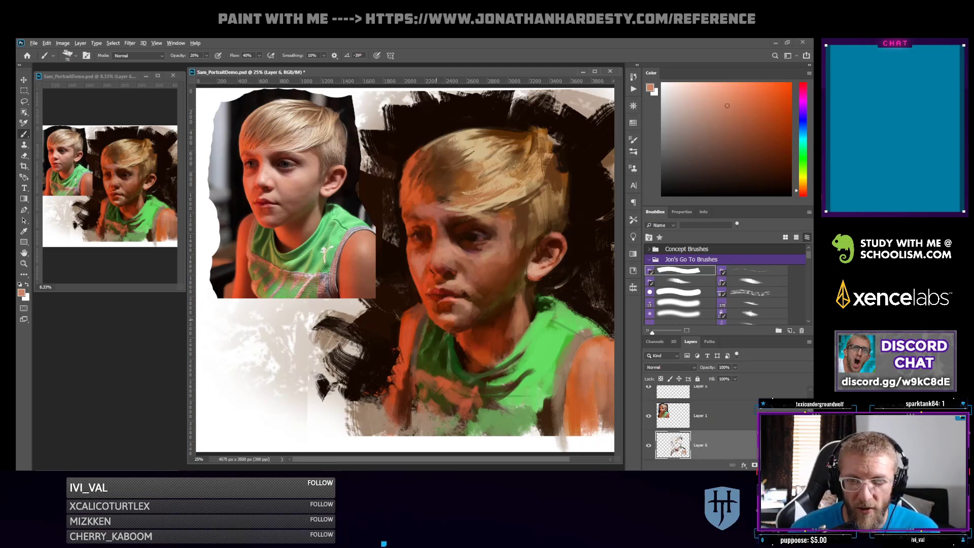
left_click(778, 112)
left_click(751, 90)
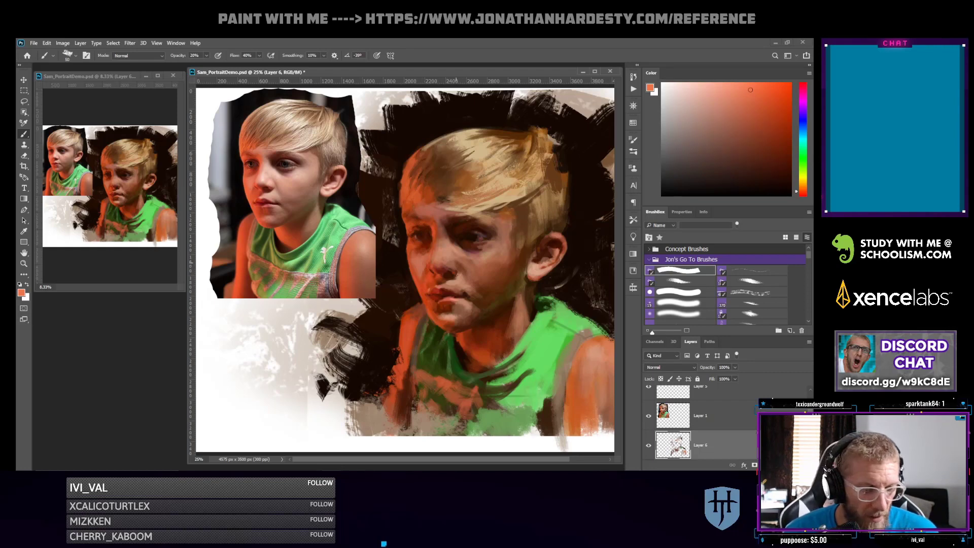
left_click(457, 266, "alt")
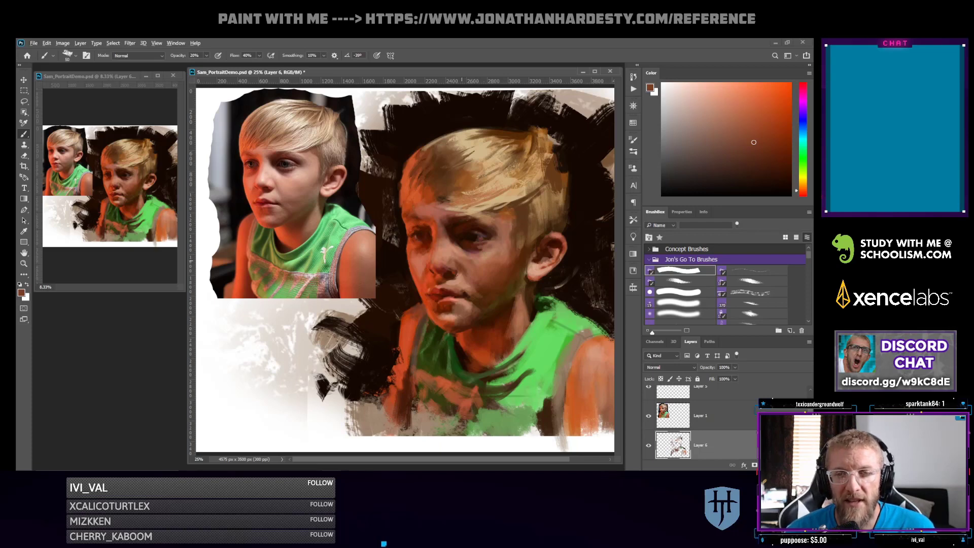
left_click(454, 257, "alt")
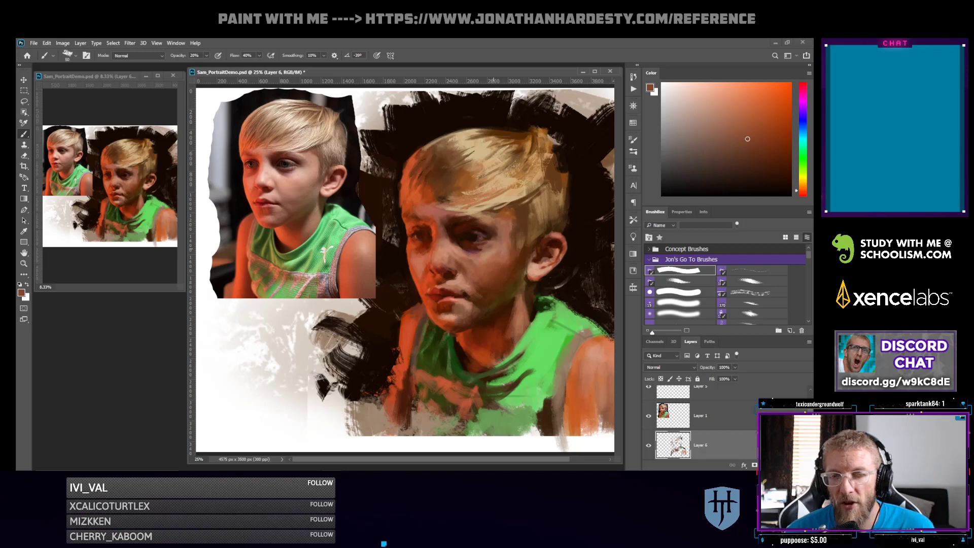
left_click(510, 204, "alt")
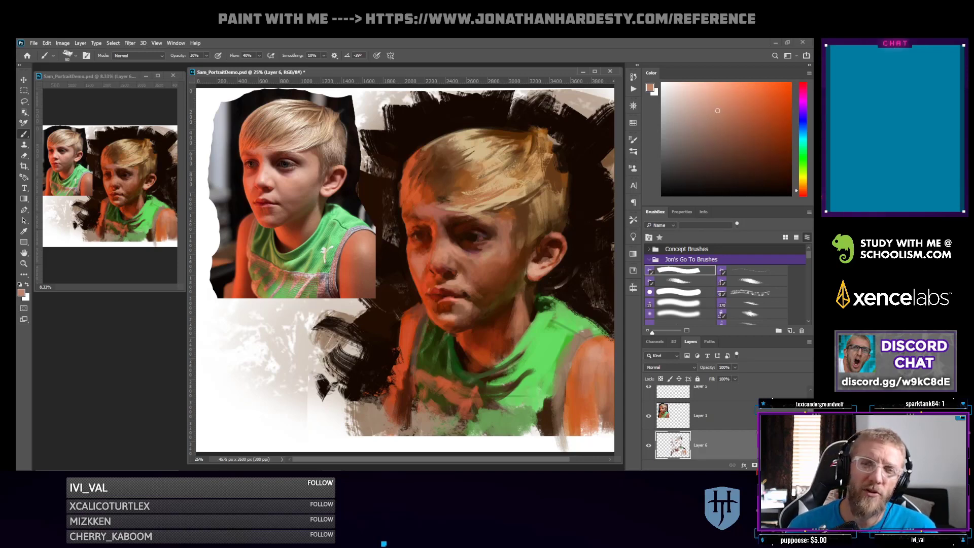
Sketch a simple black face with an oval outline and dark eye, nose and mouth shapes in the blank area below the reference photo
key("d")
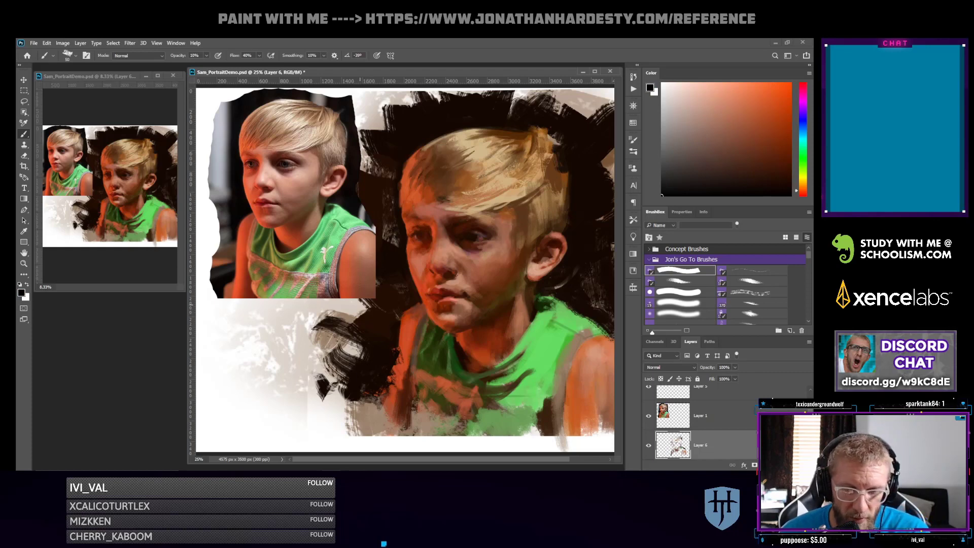
mouse_move(280, 318)
left_mouse_down()
mouse_move(253, 401)
mouse_move(296, 343)
mouse_move(249, 398)
left_mouse_up()
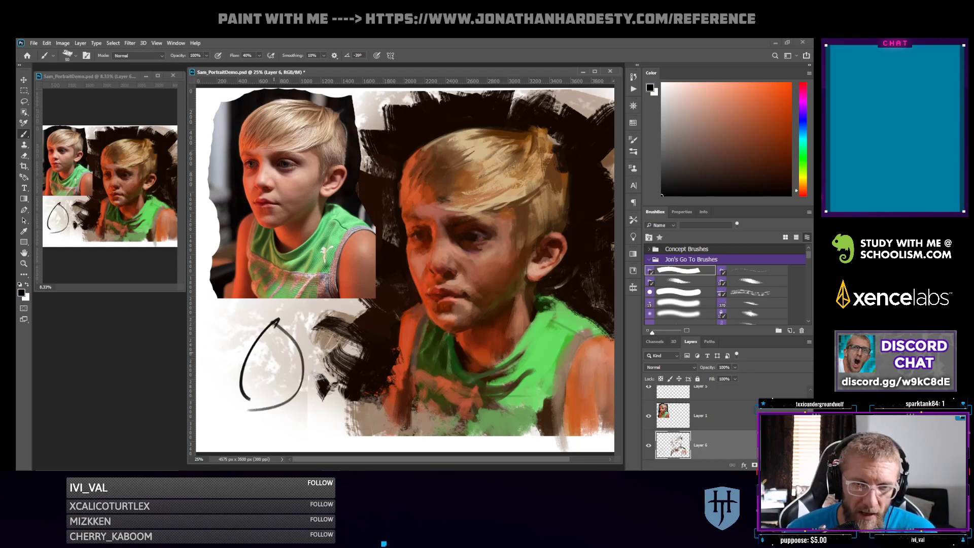
key("ctrl+z")
key("ctrl+z")
mouse_move(271, 319)
left_mouse_down()
mouse_move(234, 387)
mouse_move(281, 321)
left_mouse_up()
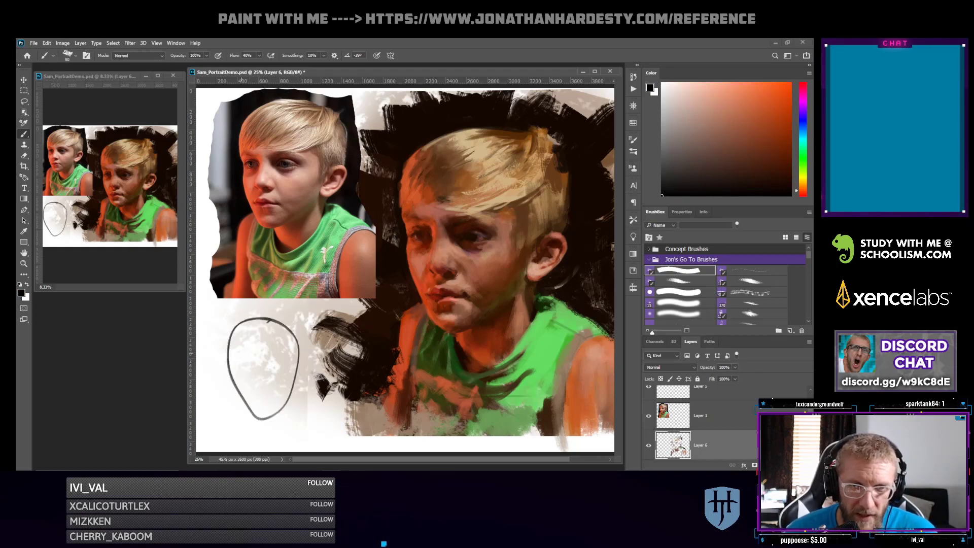
mouse_move(237, 354)
left_mouse_down()
mouse_move(295, 359)
mouse_move(276, 368)
mouse_move(277, 380)
mouse_move(266, 372)
mouse_move(278, 394)
left_mouse_up()
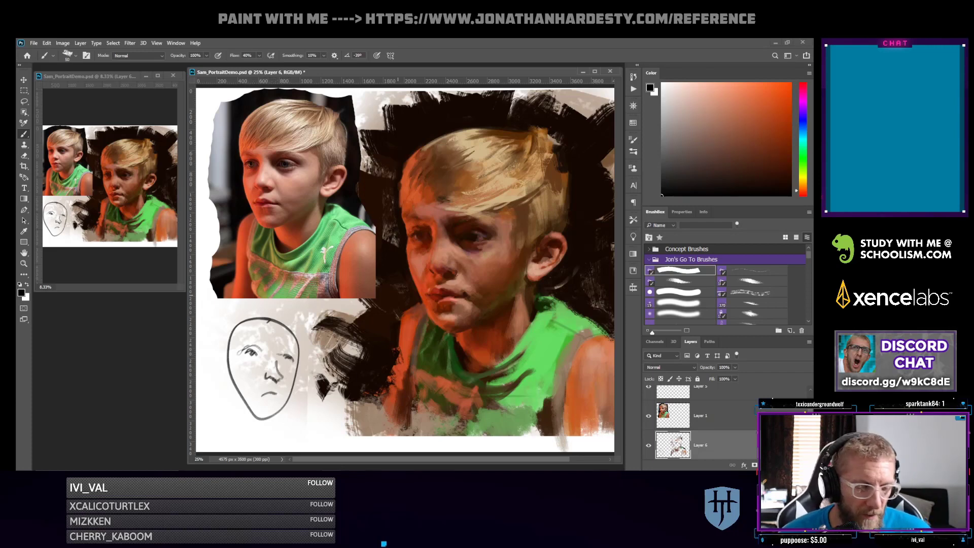
mouse_move(246, 347)
left_mouse_down()
mouse_move(262, 350)
mouse_move(259, 360)
mouse_move(263, 346)
mouse_move(293, 355)
mouse_move(272, 386)
mouse_move(273, 403)
left_mouse_up()
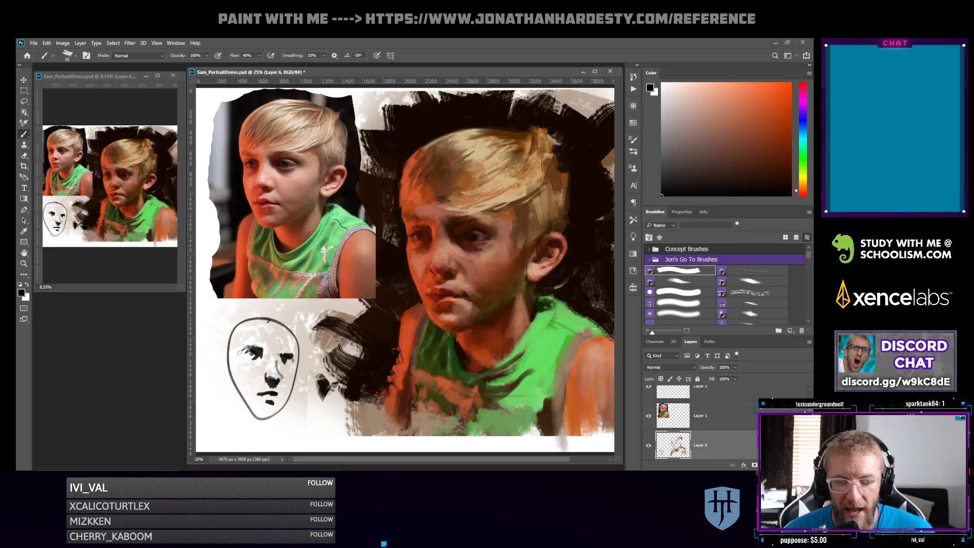
left_click_drag(251, 322, 286, 339)
Undo every stroke of the black face sketch below the reference photo
key("ctrl+z")
key("ctrl+z")
key("ctrl+z")
key("ctrl+z")
key("ctrl+z")
key("ctrl+z")
key("ctrl+z")
key("ctrl+z")
key("ctrl+z")
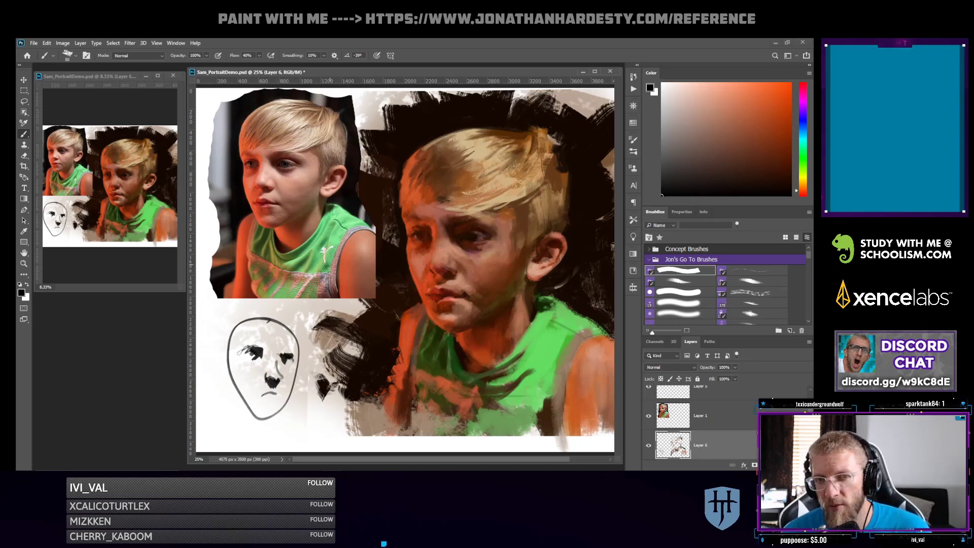
key("ctrl+z")
key("ctrl+z")
key("ctrl+z")
key("ctrl+z")
key("ctrl+z")
key("ctrl+z")
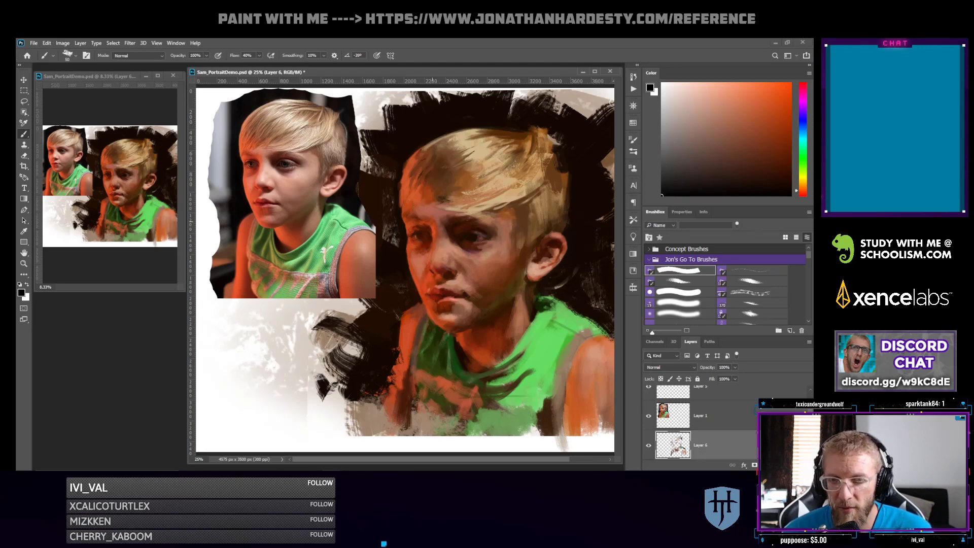
Define the nostrils and the area under the nose with sampled dark brown, dark red and red-orange at 100% opacity
left_click(452, 270, "alt")
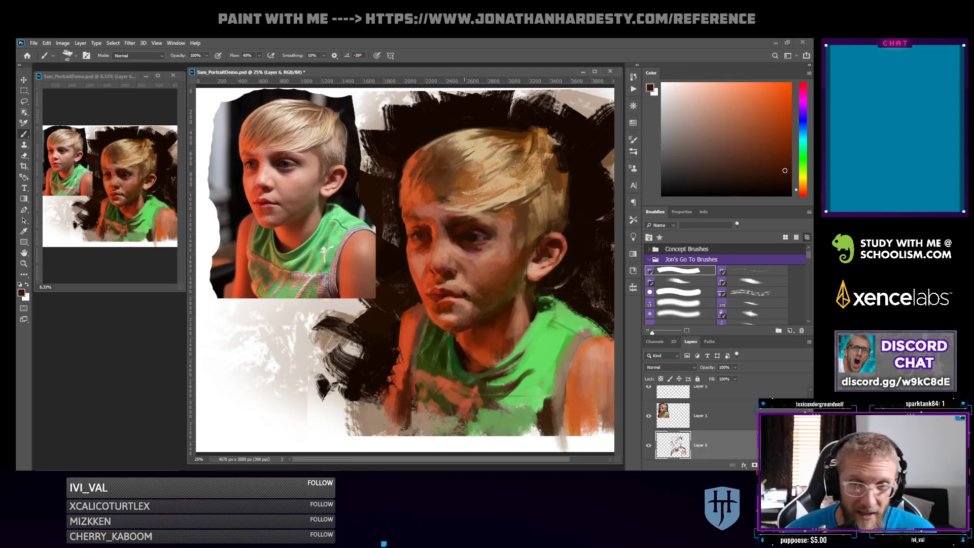
left_click(426, 268, "alt")
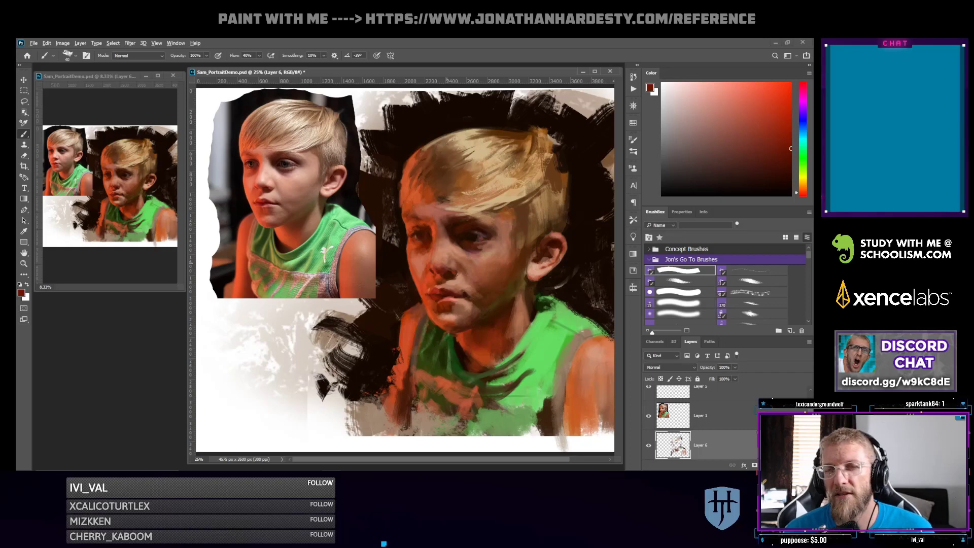
left_click(433, 269, "alt")
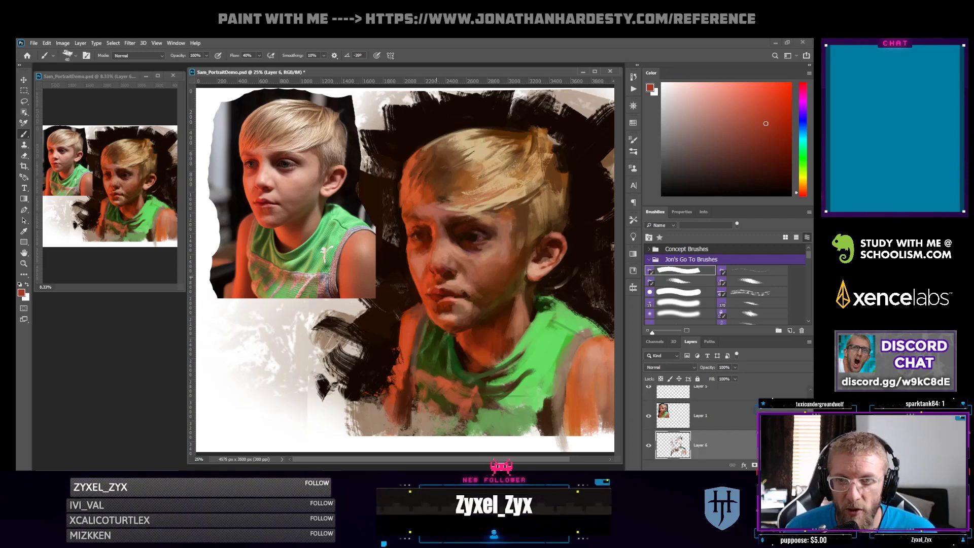
left_click(438, 275, "alt")
left_click(438, 276, "alt")
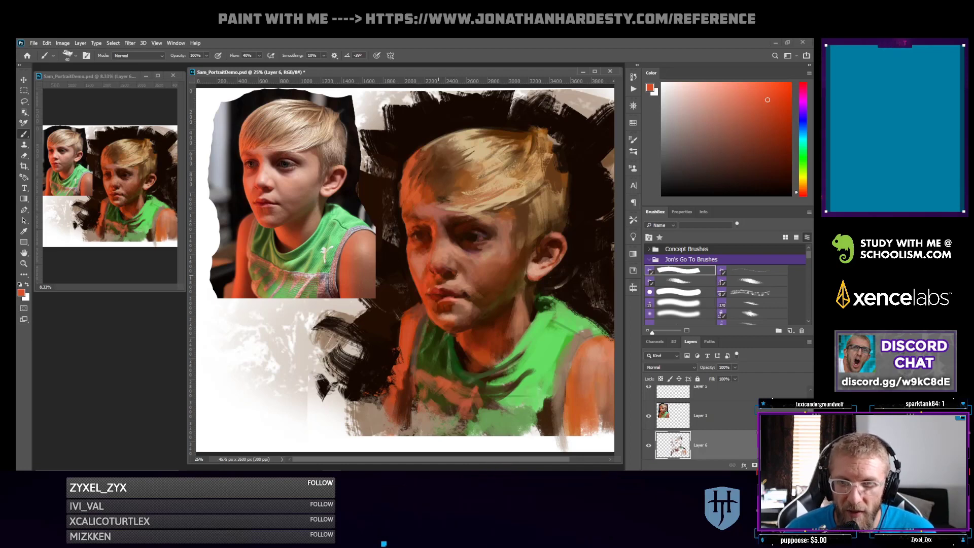
left_click(440, 276, "alt")
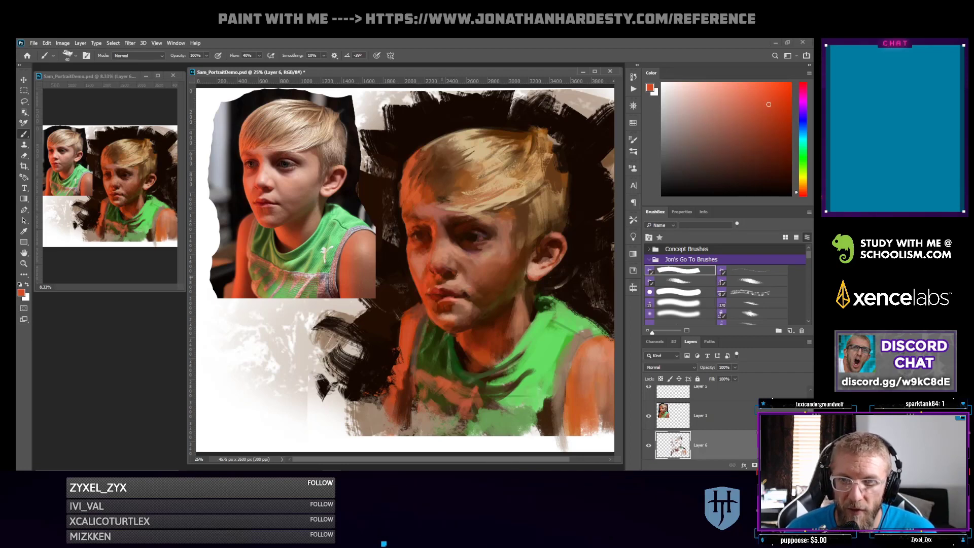
left_click(439, 273, "alt")
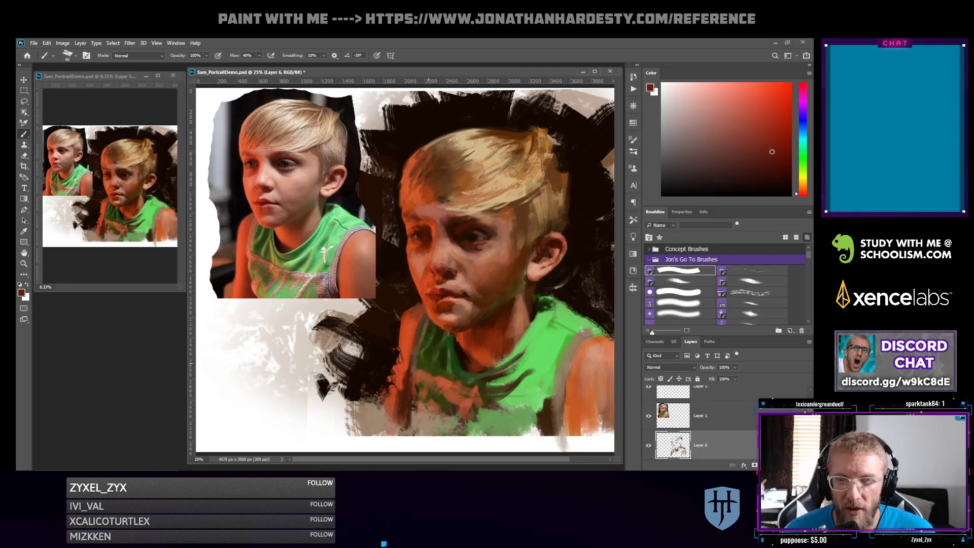
left_click(771, 105)
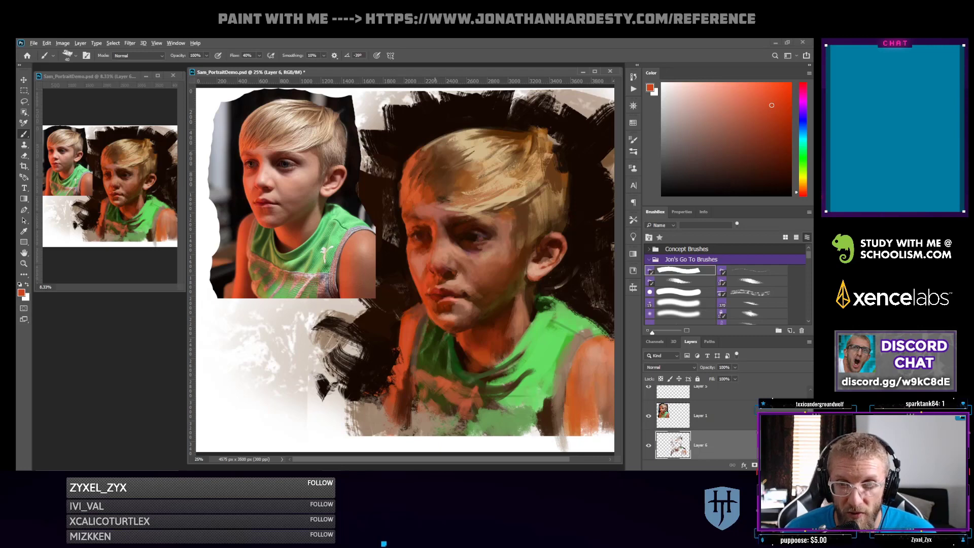
Deepen the shadows between the brow and the far eye with sampled dark red and near-black at 20% opacity
left_click(436, 229, "alt")
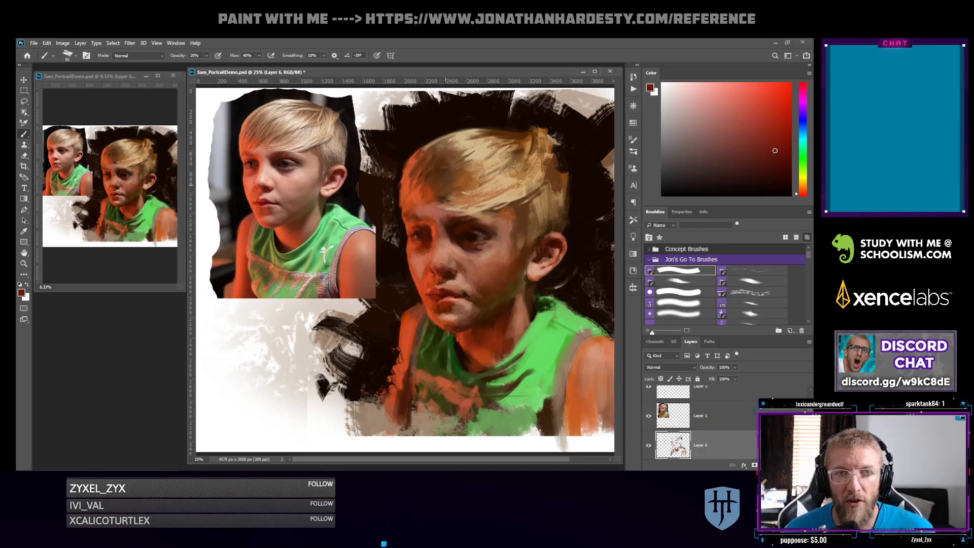
left_click(464, 222, "alt")
left_click(421, 237, "alt")
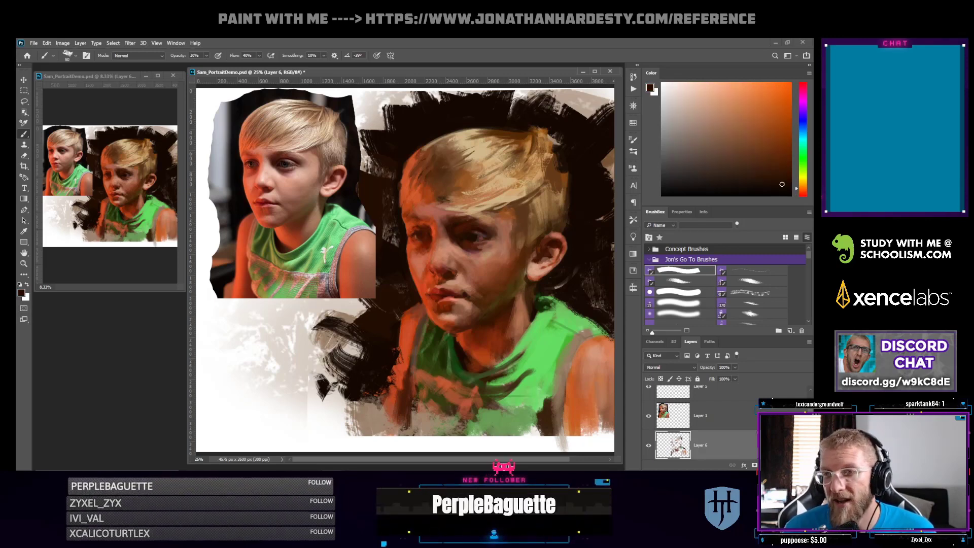
Refine the far eye with a smaller brush, using sampled rust-brown and near-black tones
key("bracketleft")
key("bracketleft")
key("bracketleft")
key("bracketleft")
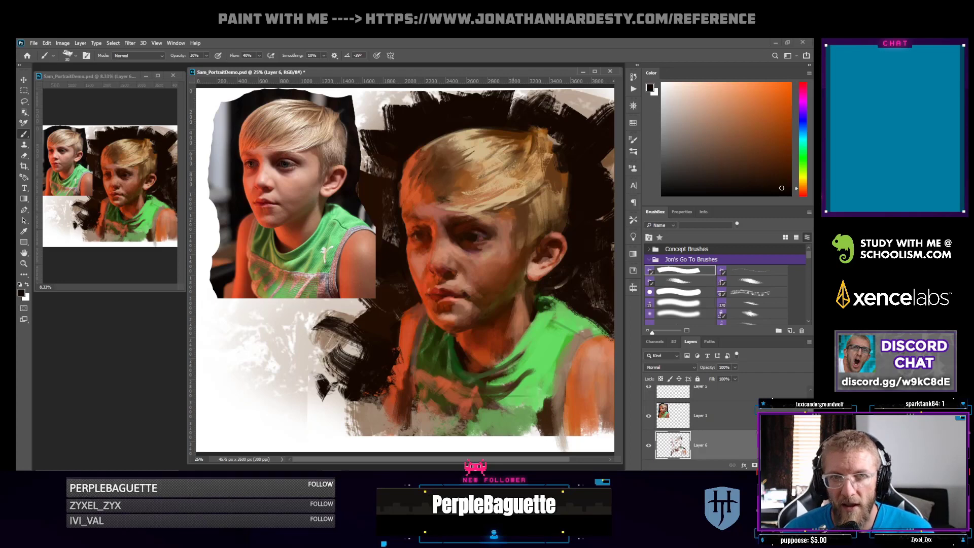
left_click(413, 234, "alt")
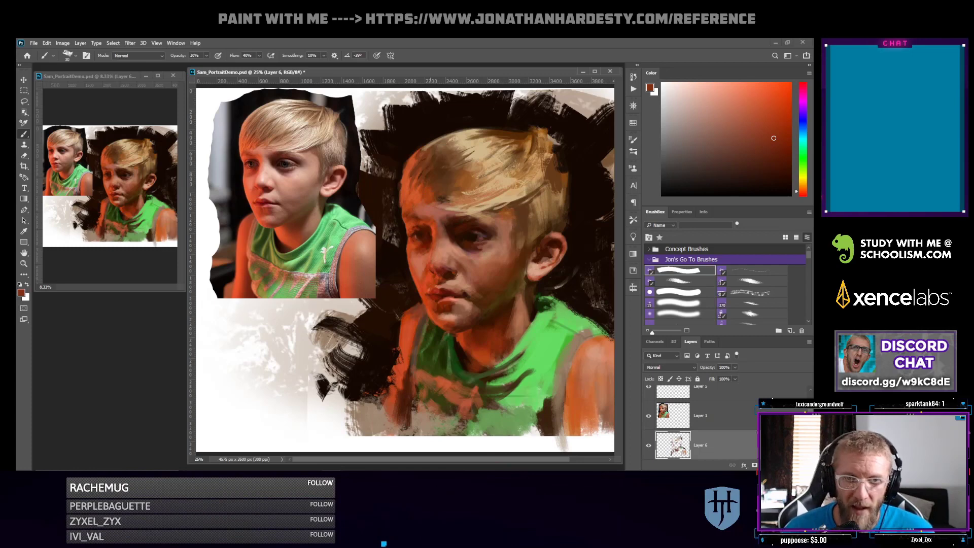
left_click(420, 236, "alt")
left_click(420, 235, "alt")
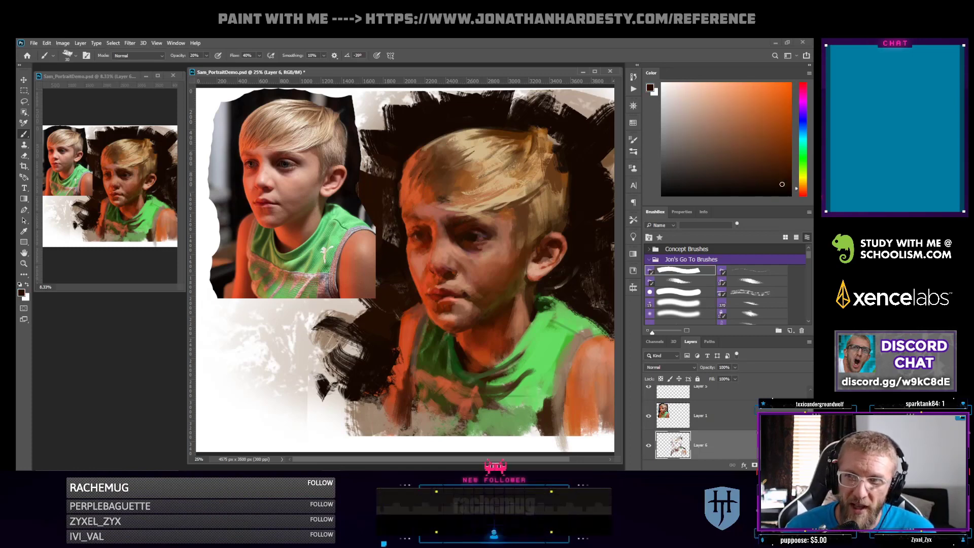
key("[")
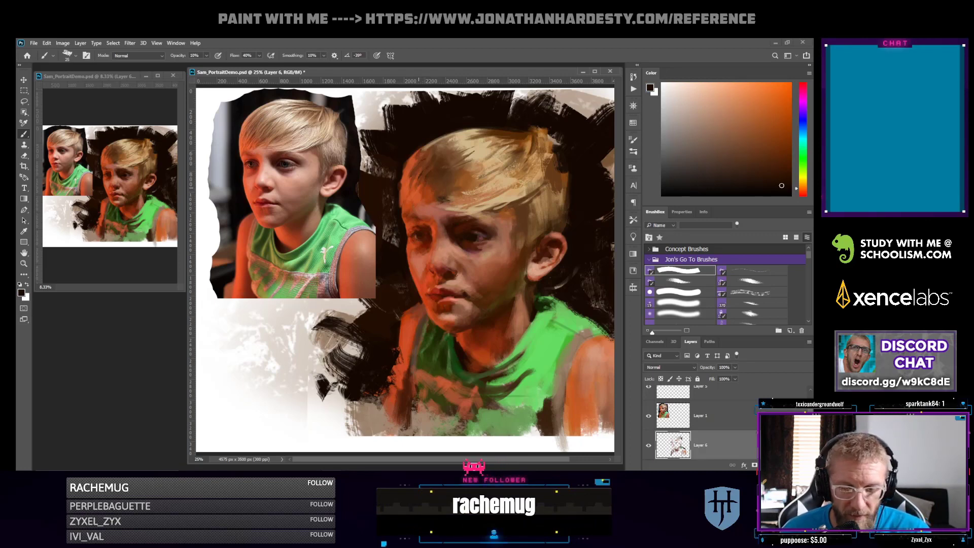
Sharpen the far eye's lids and brow at 100% opacity with sampled dark brown, near-black and rust tones
key("0")
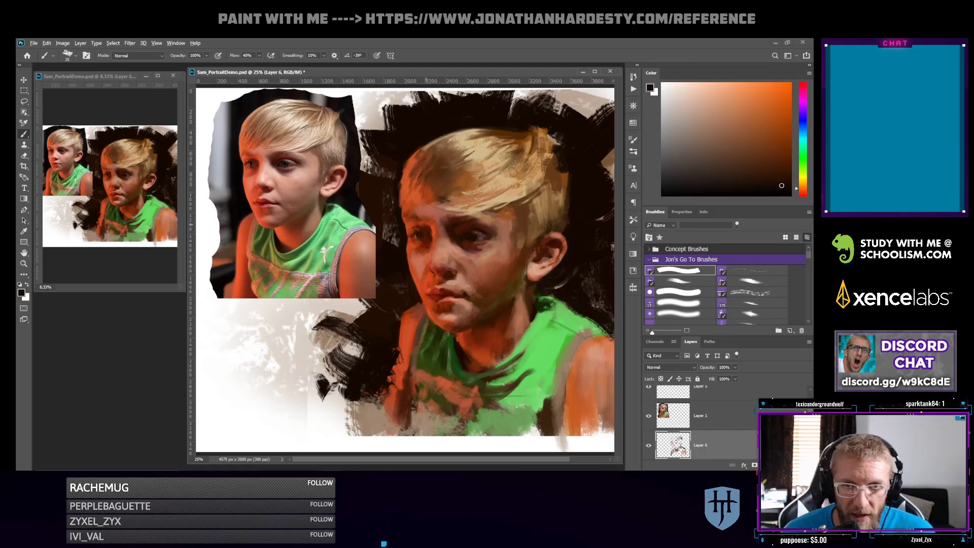
left_click(414, 230, "alt")
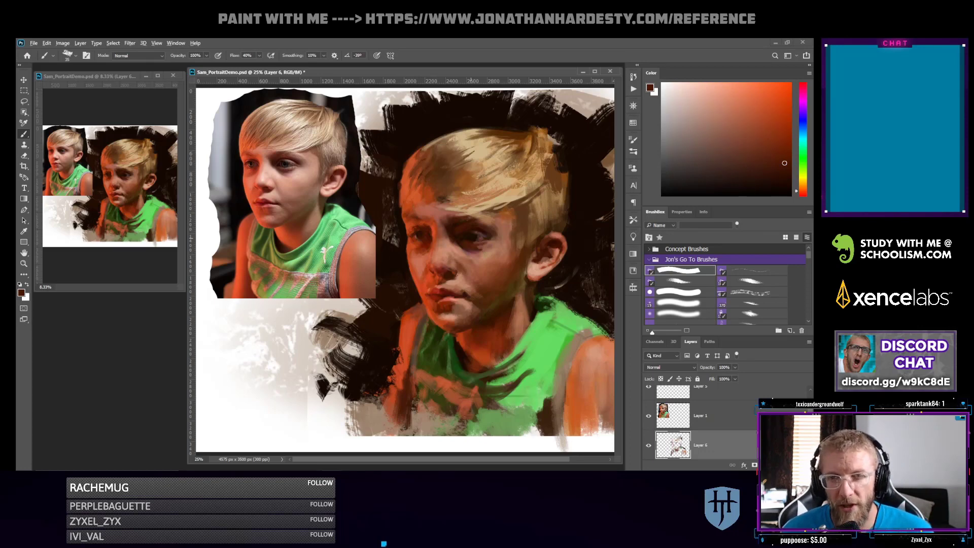
left_click(427, 244, "alt")
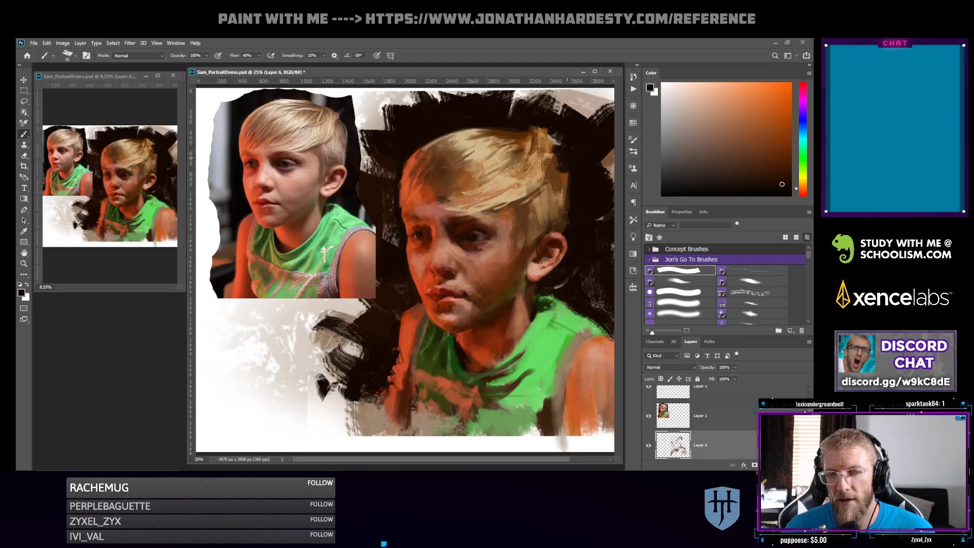
left_click(413, 237, "alt")
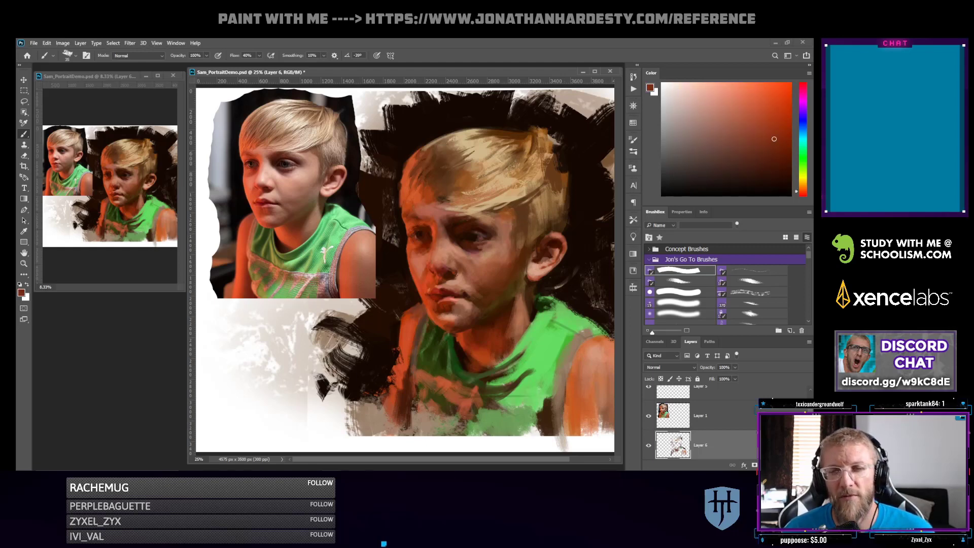
left_click(421, 231, "alt")
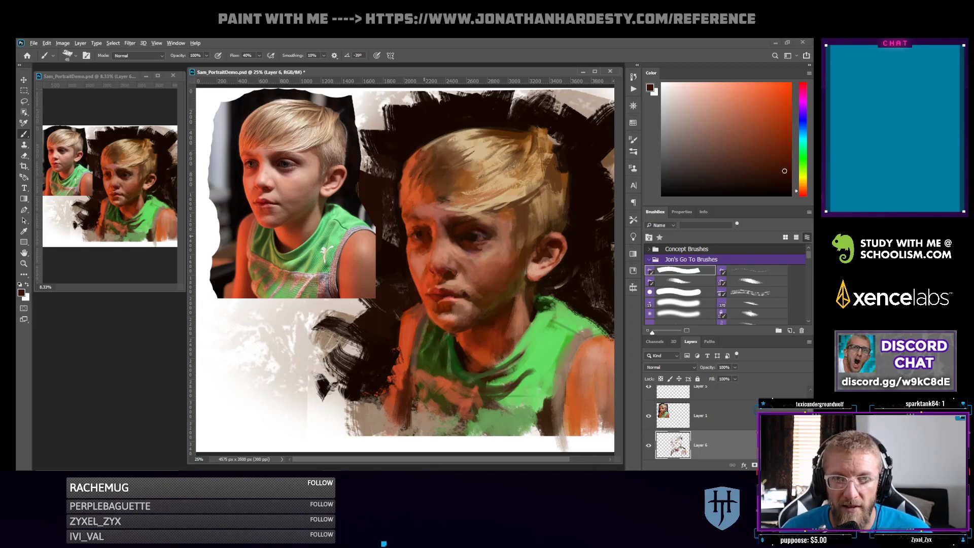
Add small accents to the far eye with pale pink, sampled rust-orange and a muted reddish brown
left_click(678, 97)
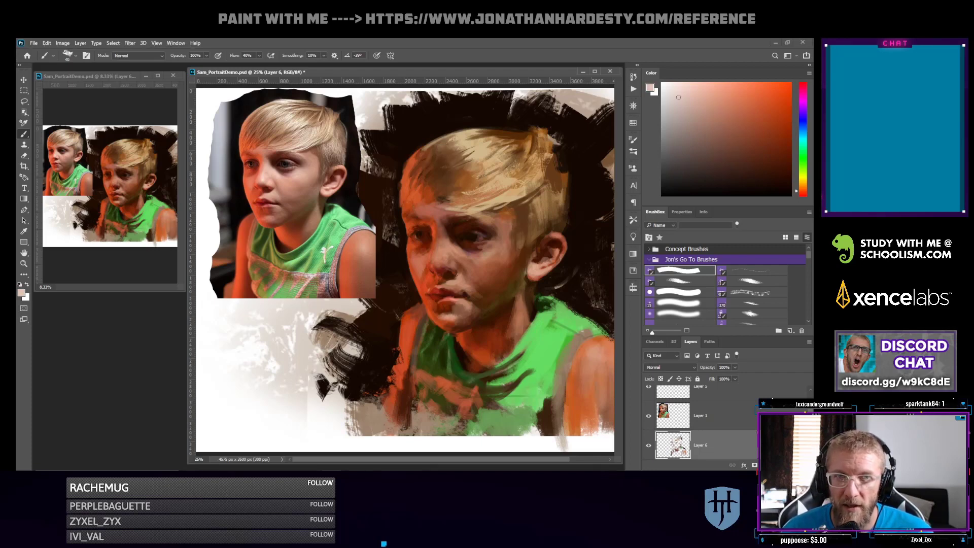
key("bracketleft")
key("bracketleft")
left_click(417, 242, "alt")
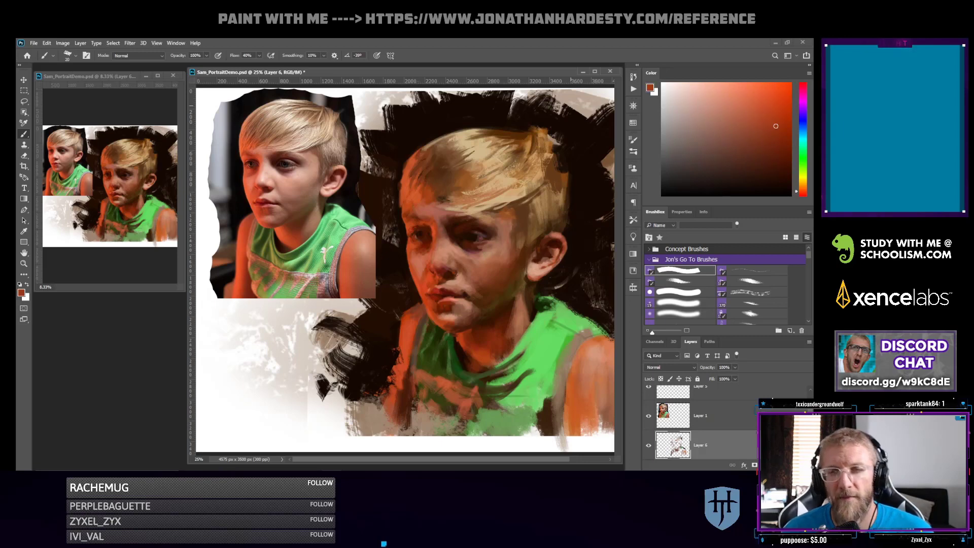
key("bracketright")
left_click(691, 95)
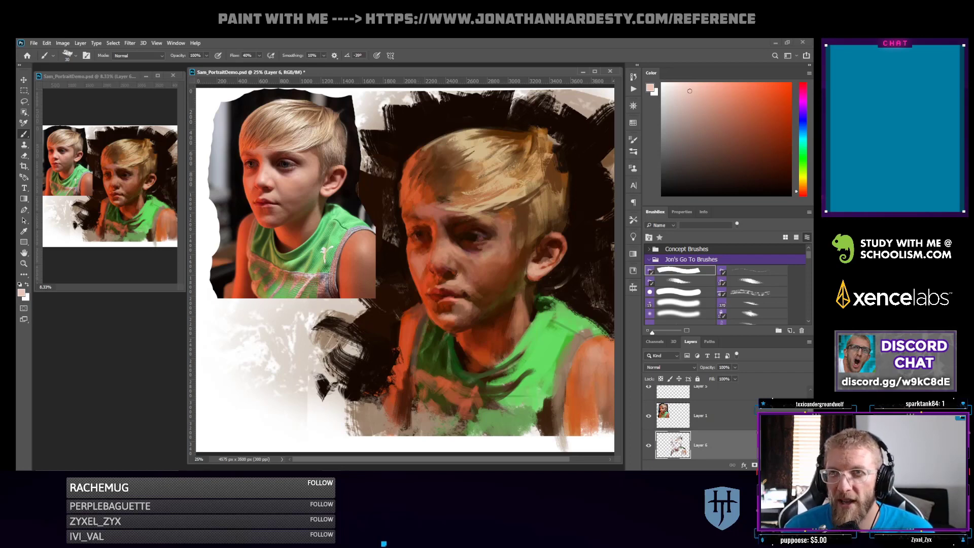
left_click(726, 124)
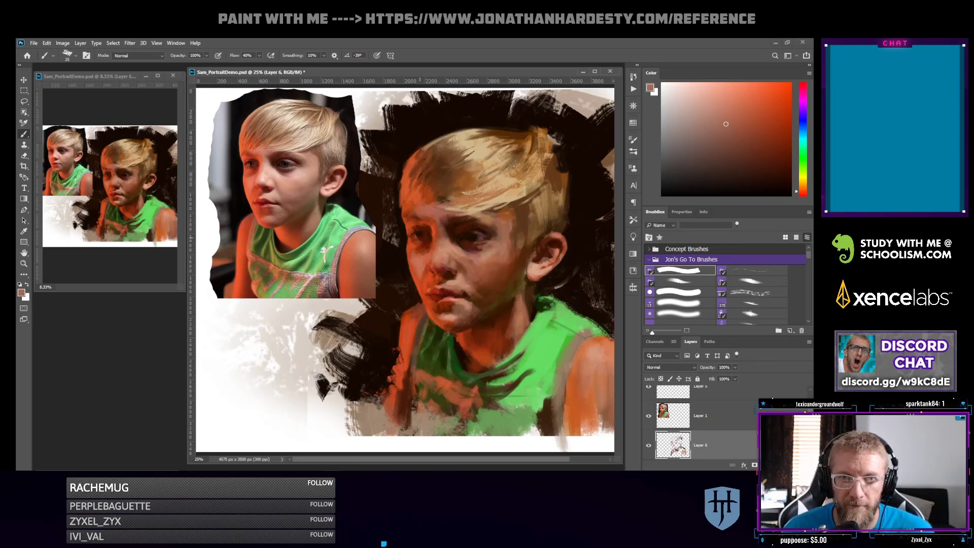
Touch up the skin around the far eye with sampled red, a lighter coral and dark reddish brown, adjusting the brush size
left_click(423, 285, "alt")
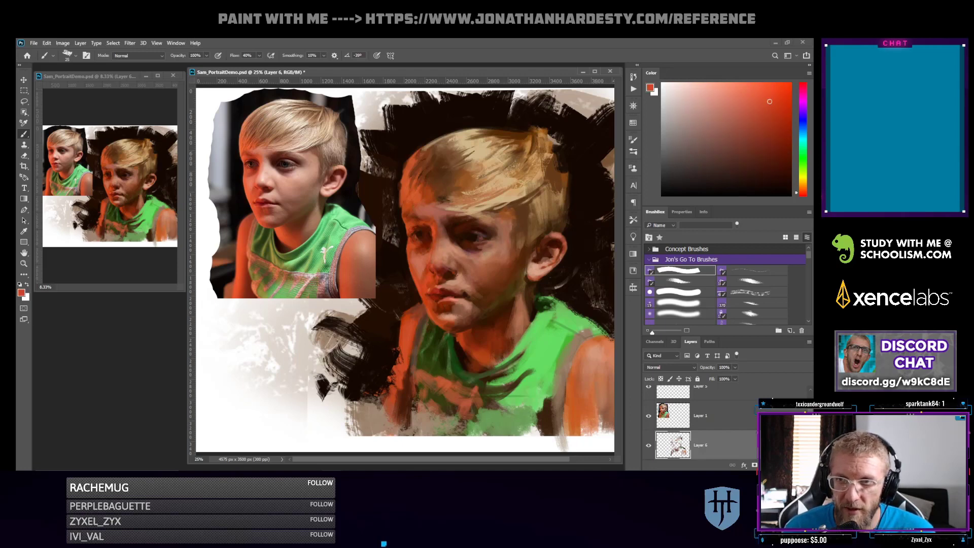
left_click(739, 99)
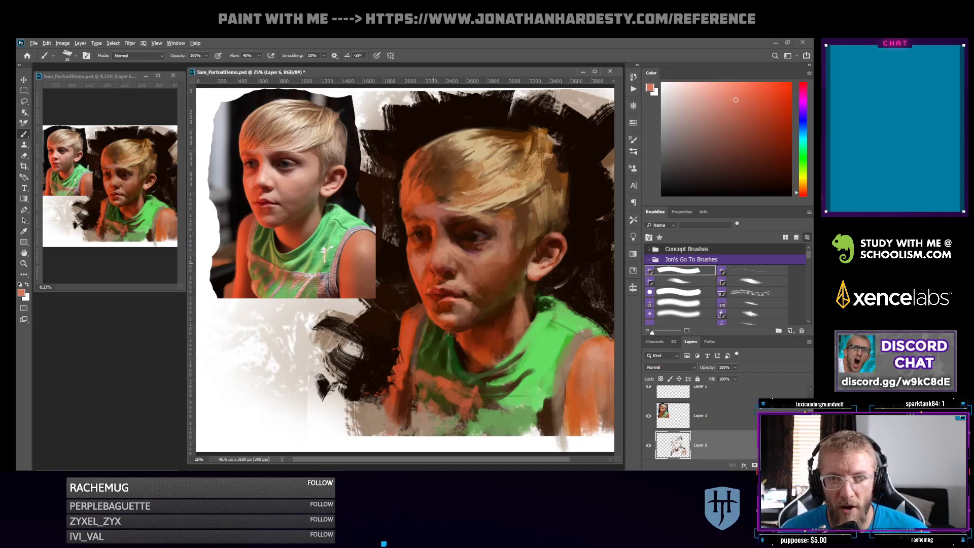
left_click(421, 246, "alt")
key("bracketright")
key("bracketright")
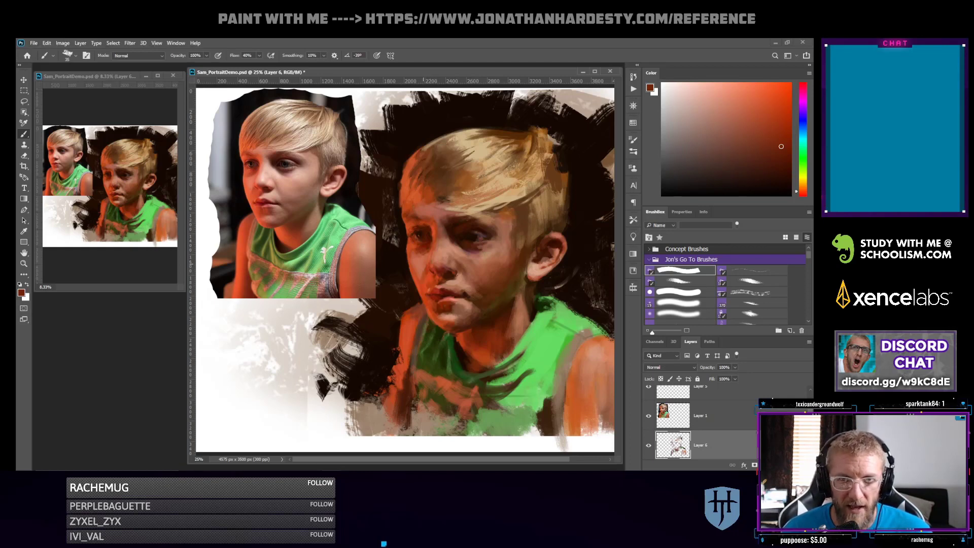
Refine the painted boy's far eye on Layer 6 with skin and dark tones sampled around the eye and cheek
left_click(424, 261, "alt")
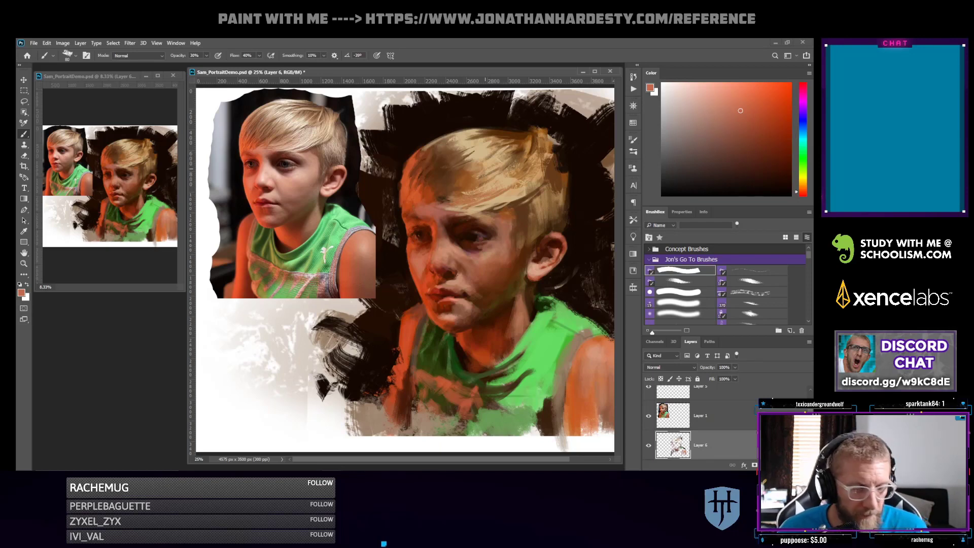
left_click(420, 235, "alt")
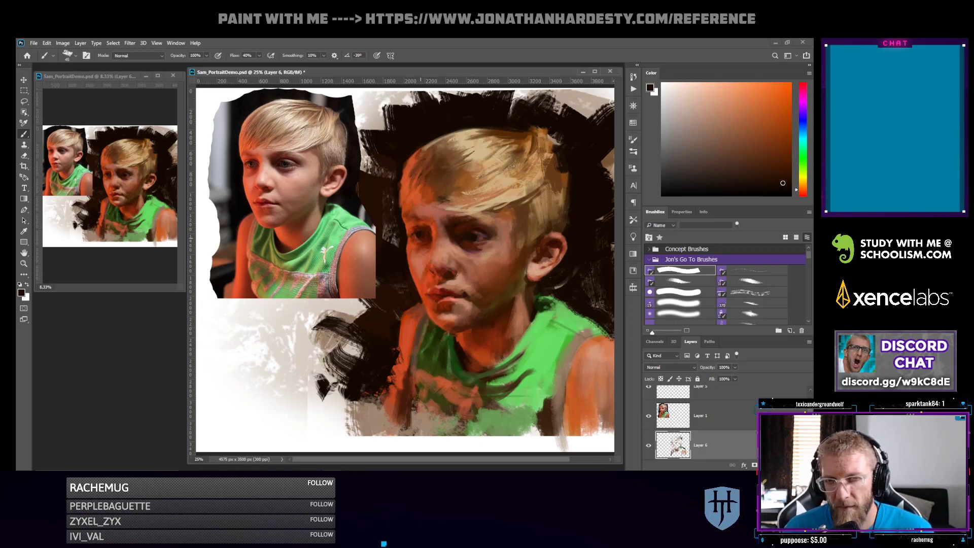
left_click(418, 237, "alt")
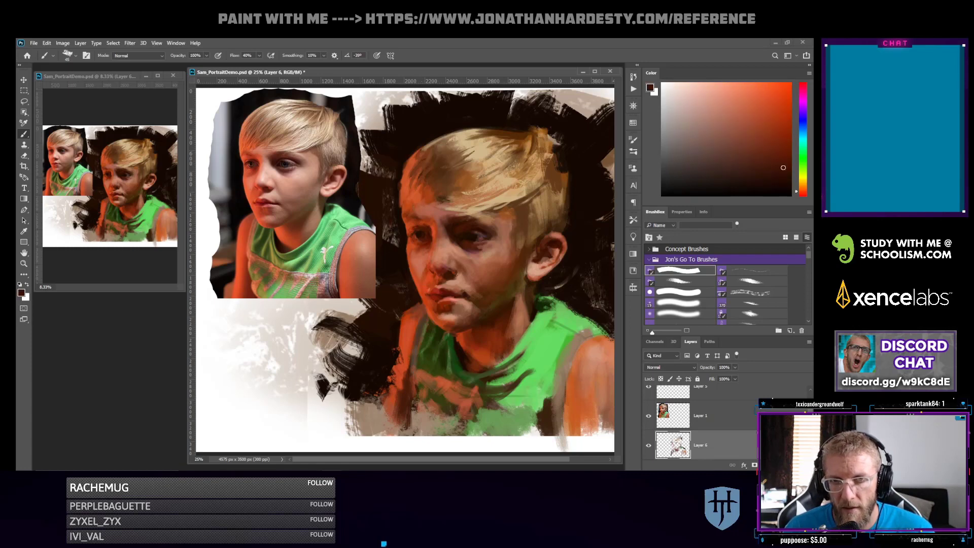
left_click(421, 242, "alt")
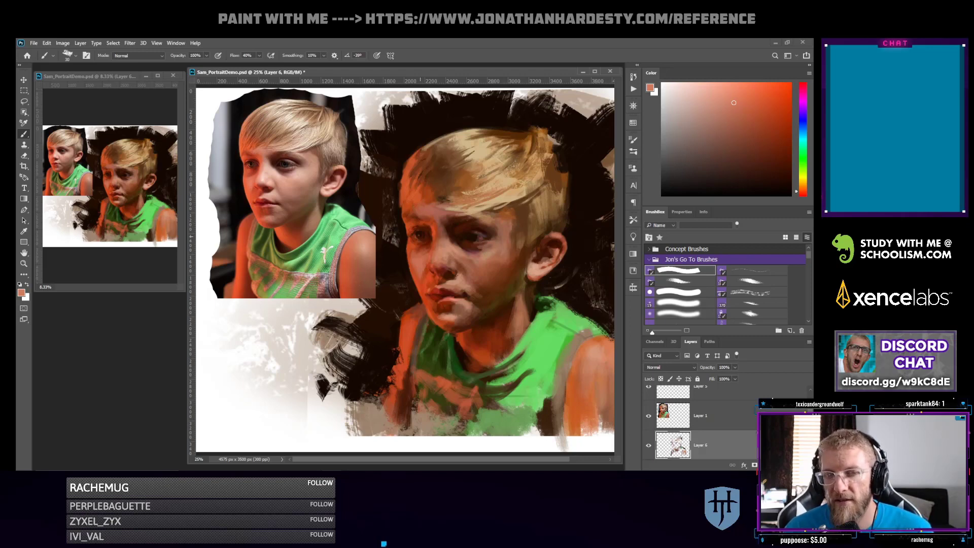
Add small pale pink highlights around the far eye and nose with a finer brush, blending them with sampled skin and eye tones
left_click(689, 85)
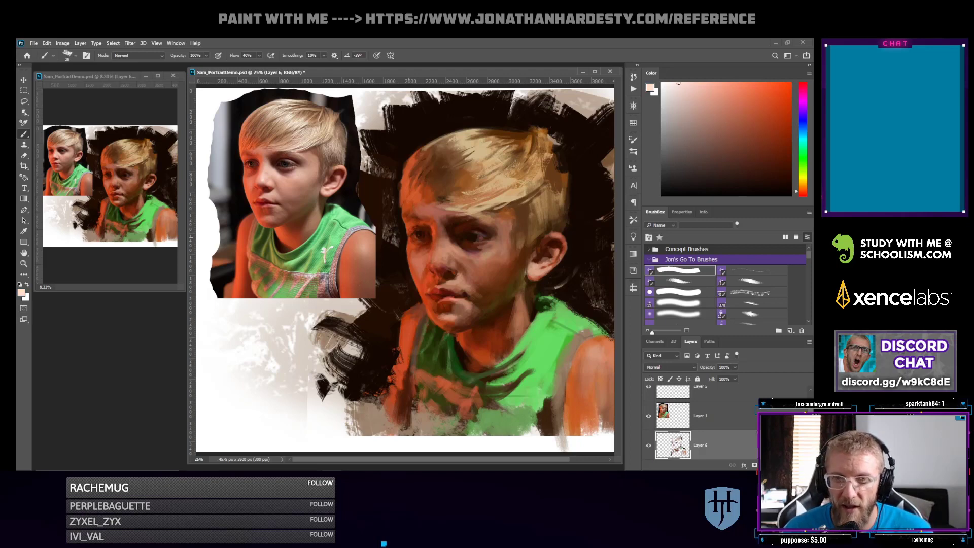
key("bracketleft")
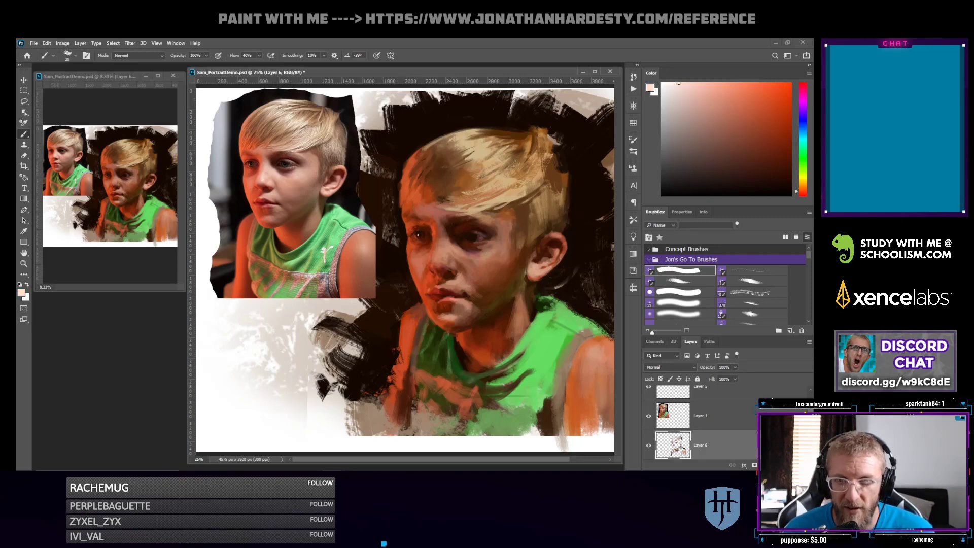
left_click(436, 263, "alt")
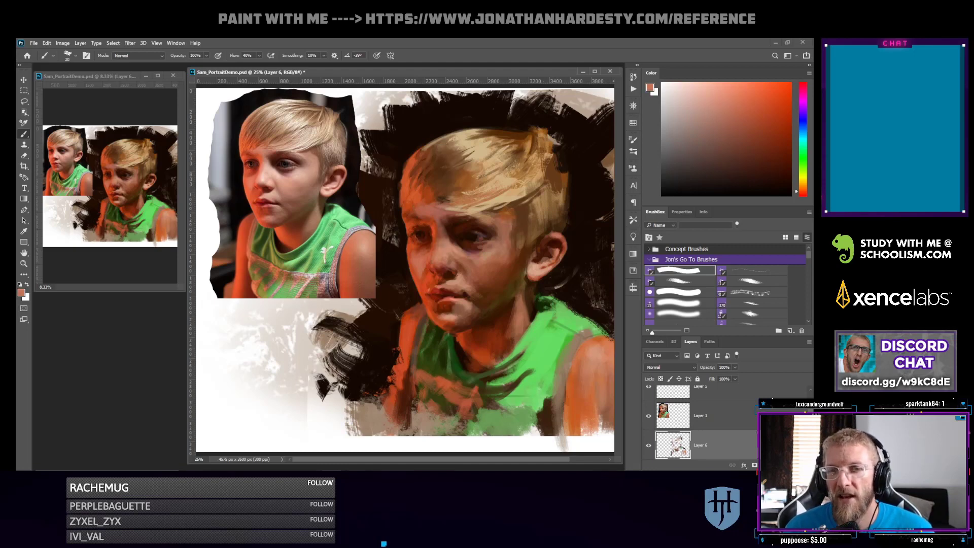
key("bracketright")
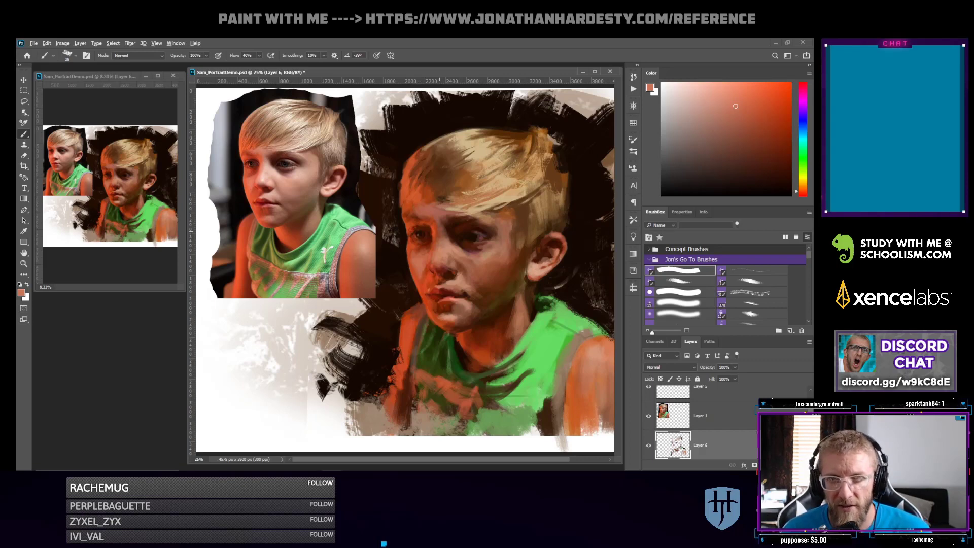
left_click(461, 239, "alt")
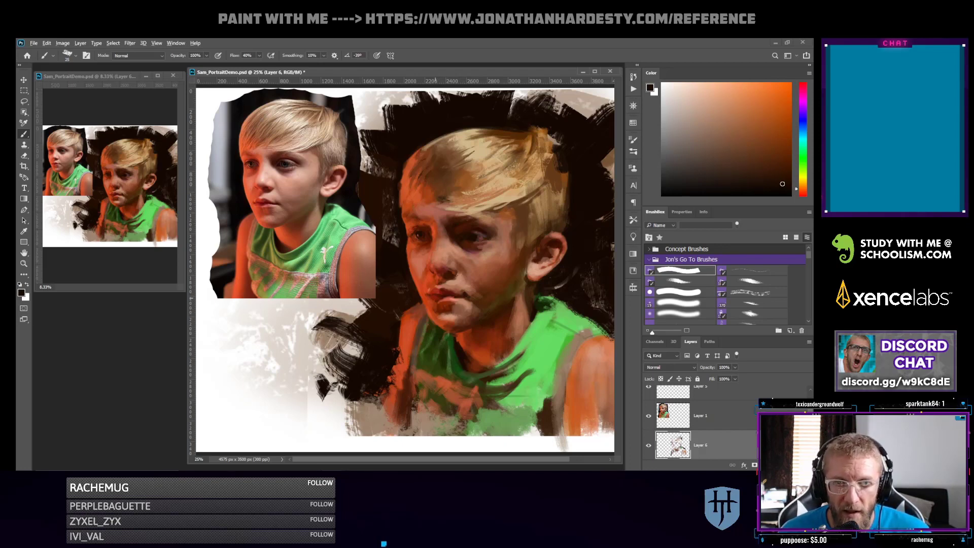
Enlarge the brush and rework the painted lips with a sampled lip colour, a warm red and a deeper red
left_click(435, 298, "alt")
left_click(760, 115)
key("bracketright")
key("bracketright")
key("bracketright")
key("bracketright")
key("bracketright")
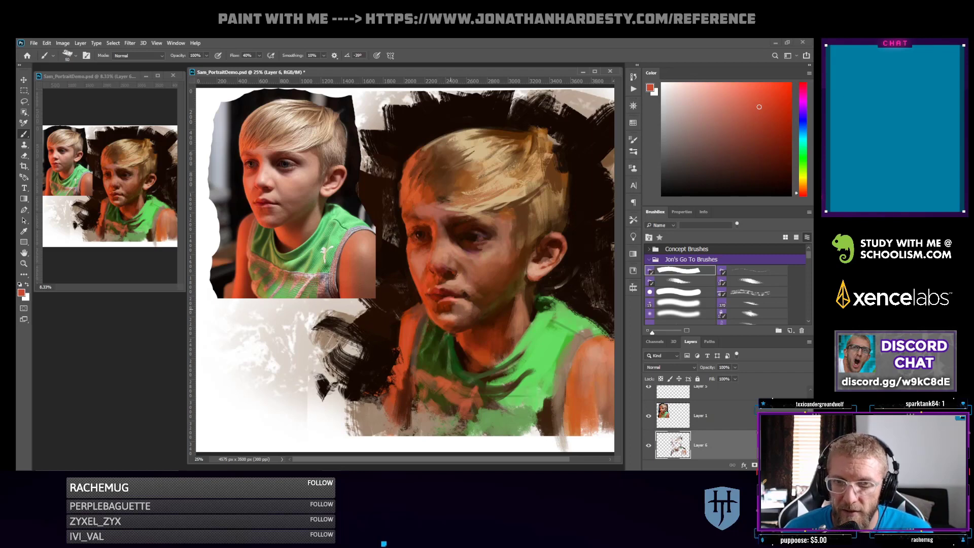
key("bracketright")
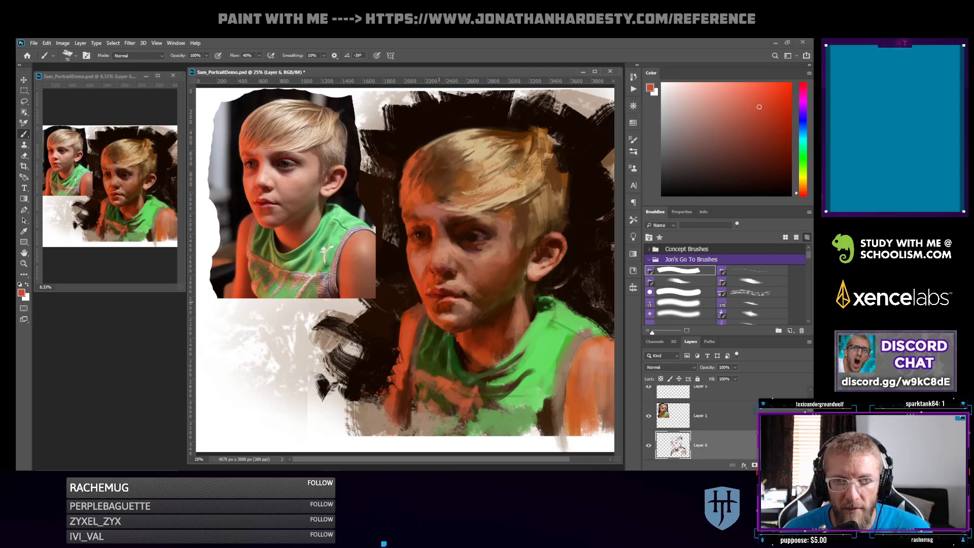
left_click(774, 118)
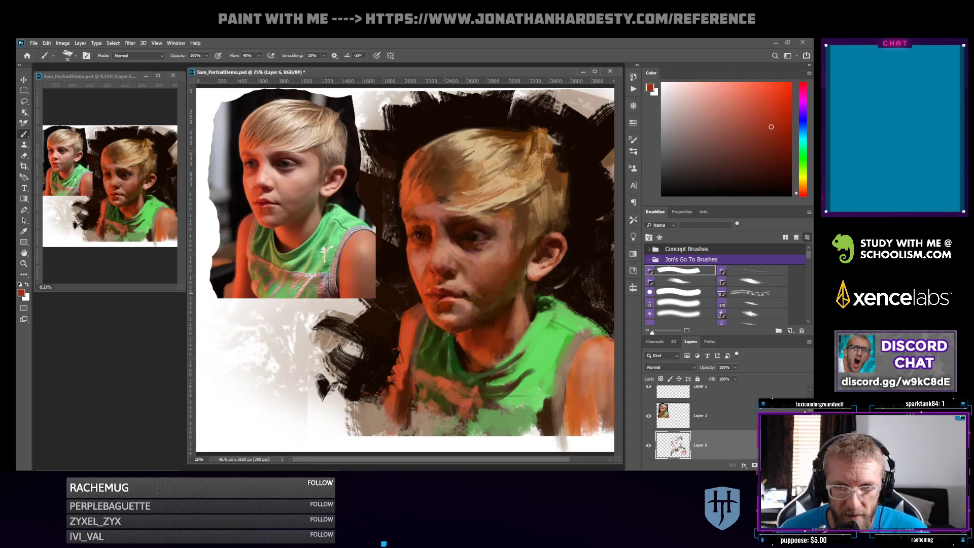
left_click(438, 302, "alt")
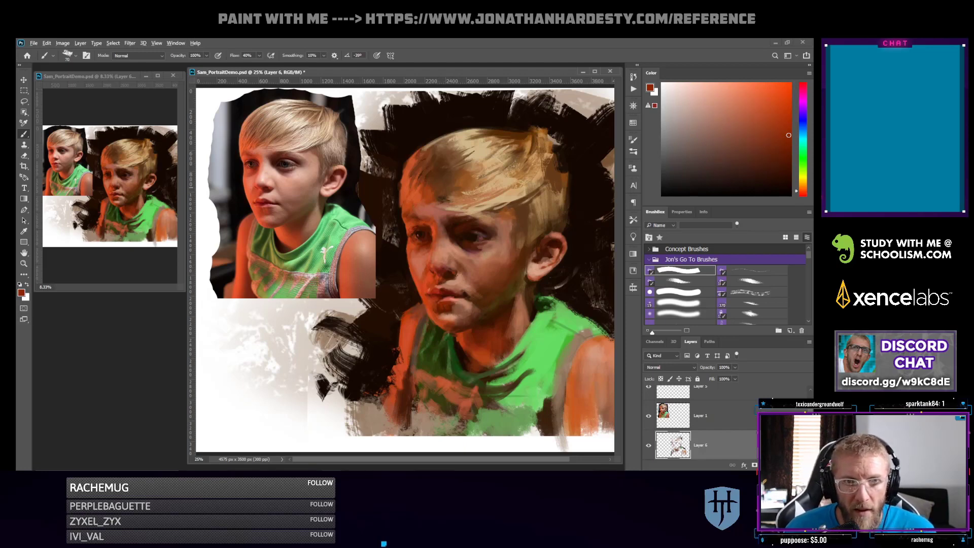
Deepen the shadows around the far eye, brow and face edge with sampled dark tones and a dark red-brown
left_click(405, 248, "alt")
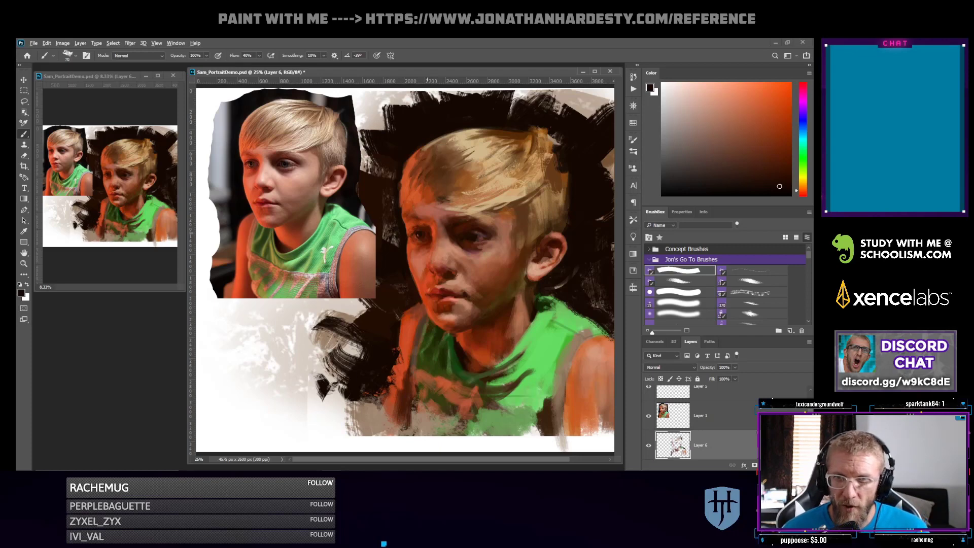
left_click(429, 231, "alt")
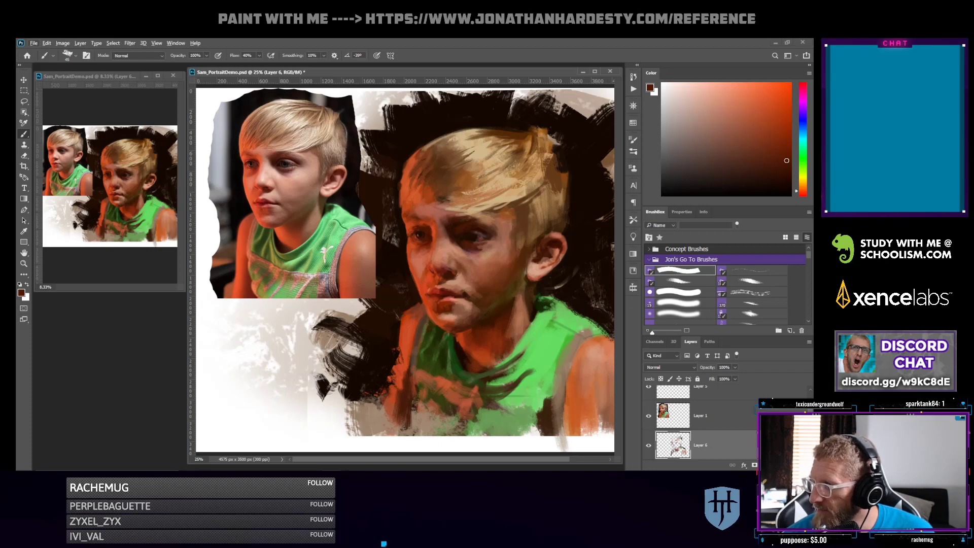
key("alt+Tab")
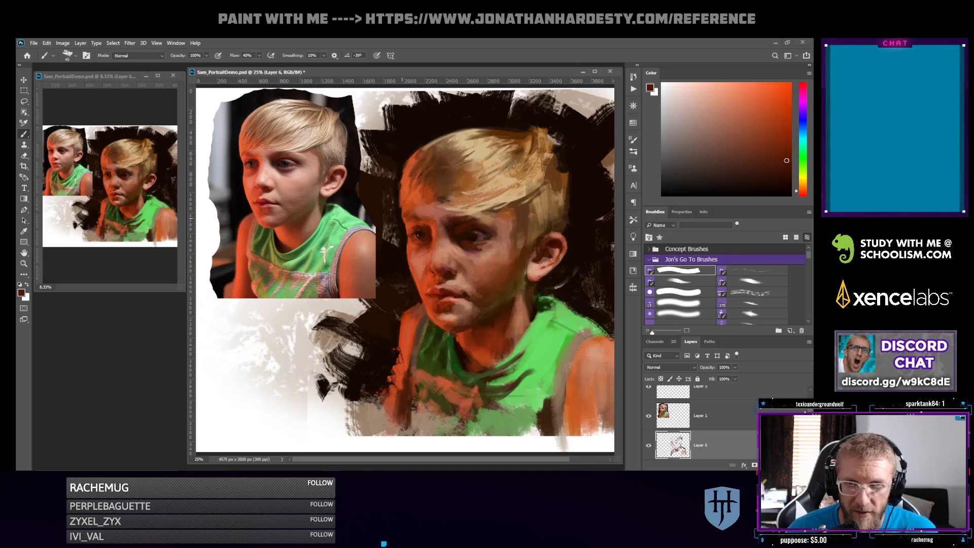
left_click(397, 216, "alt")
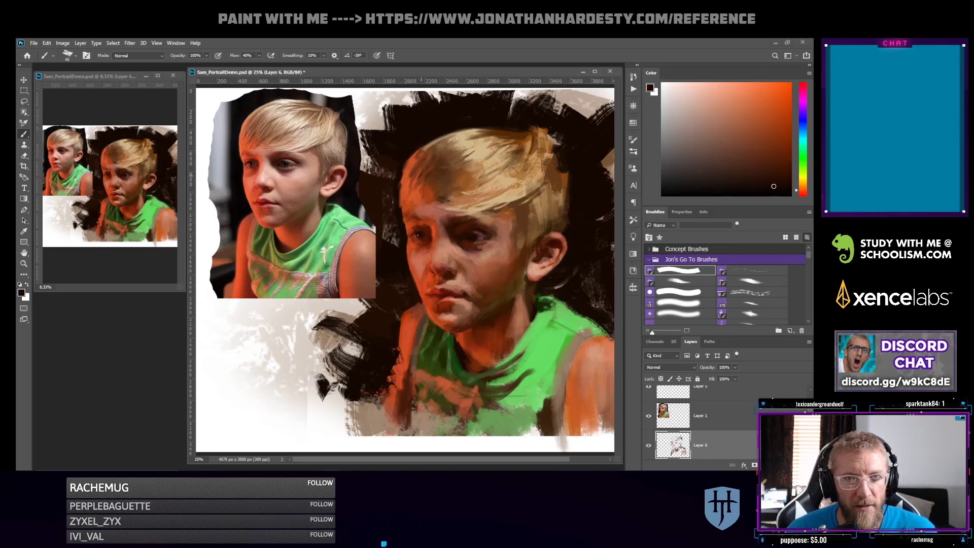
left_click(402, 219, "alt")
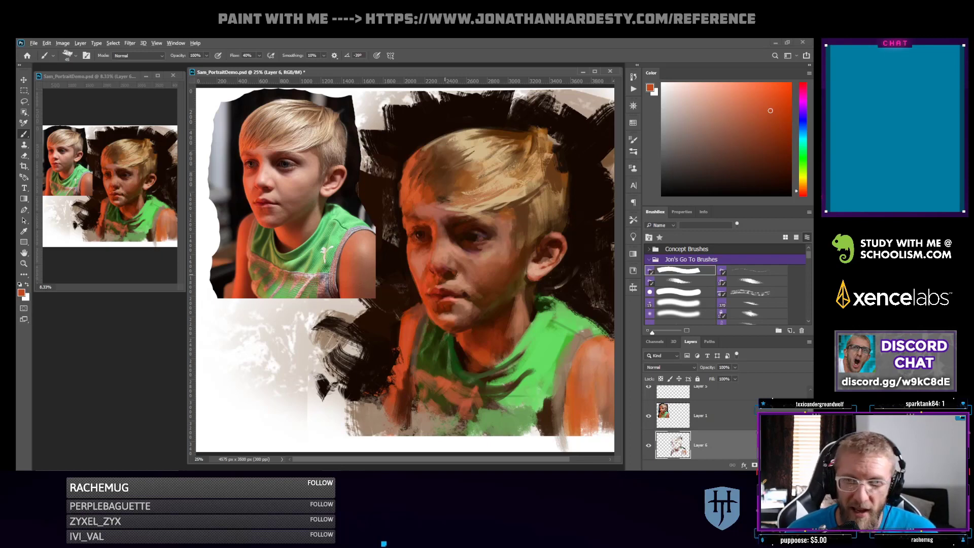
left_click_drag(770, 111, 788, 157)
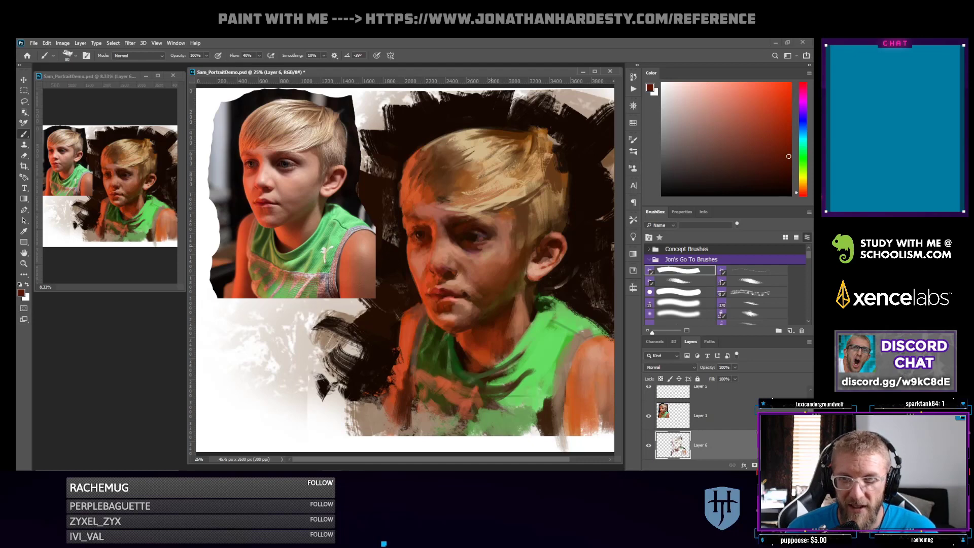
Sample the near eye's dark tone and paint its details in a dark desaturated teal with a smaller brush
left_click(472, 239, "alt")
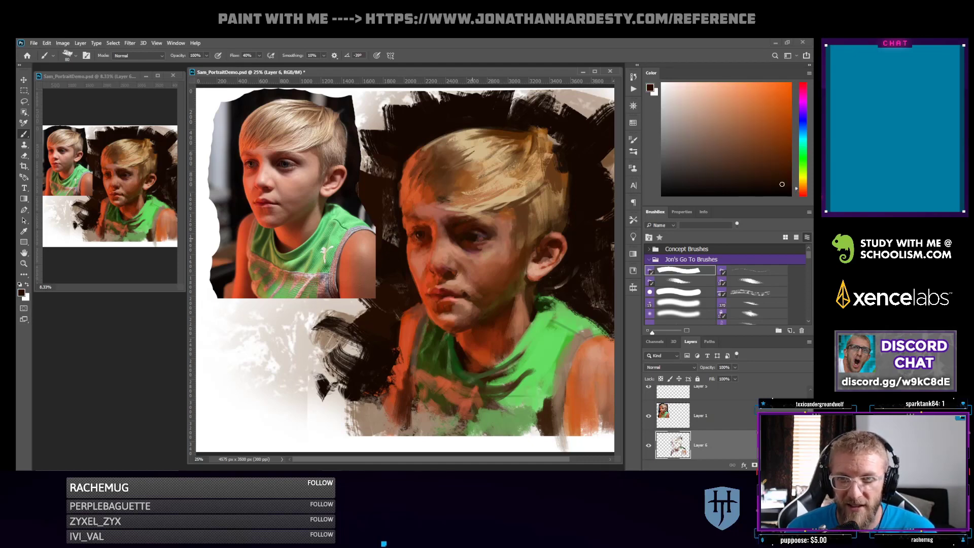
left_click_drag(731, 173, 719, 165)
left_click_drag(802, 136, 802, 138)
key("bracketleft")
key("bracketleft")
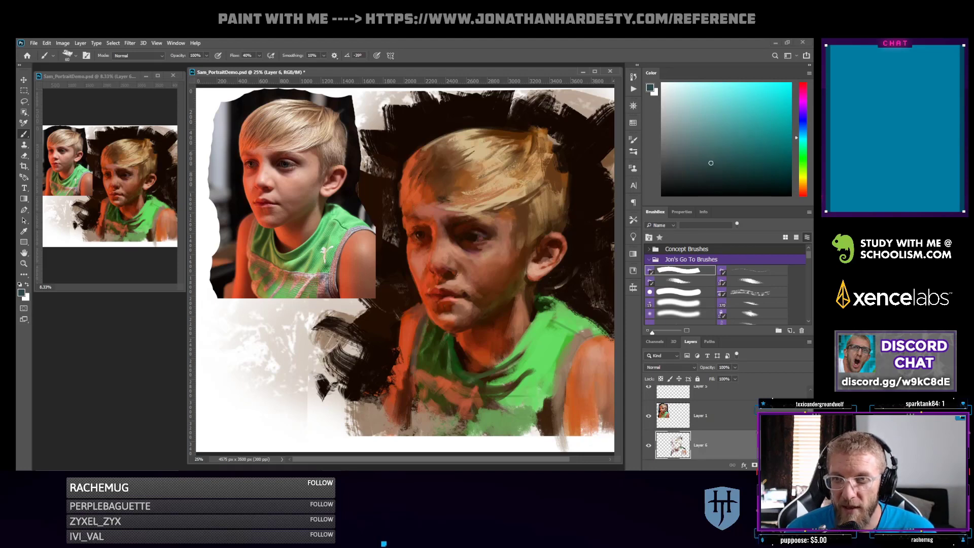
left_click(723, 178)
key("bracketleft")
key("bracketleft")
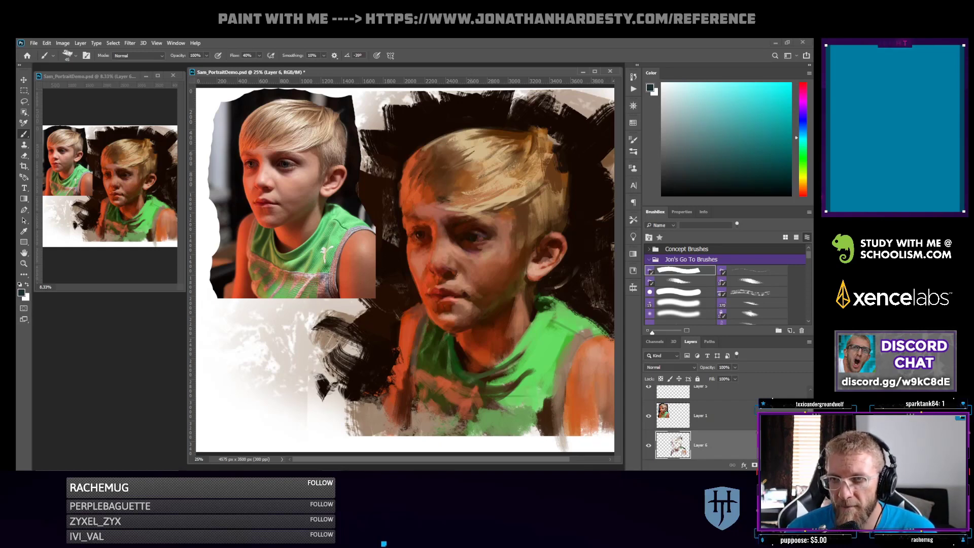
Shift the paint colour from dark neutral yellow-grey to a muted red-brown for the shading of the near eye
left_click(699, 174)
left_click(802, 181)
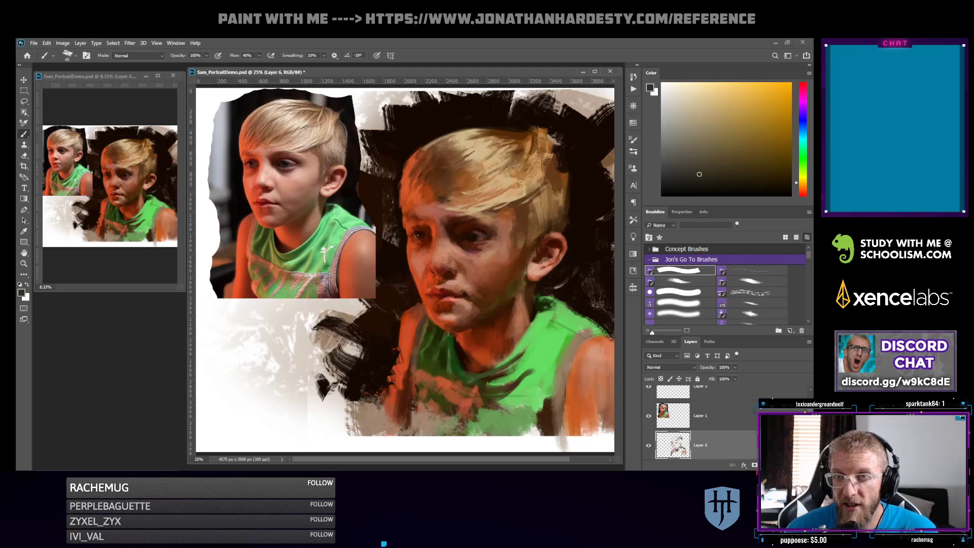
left_click(715, 173)
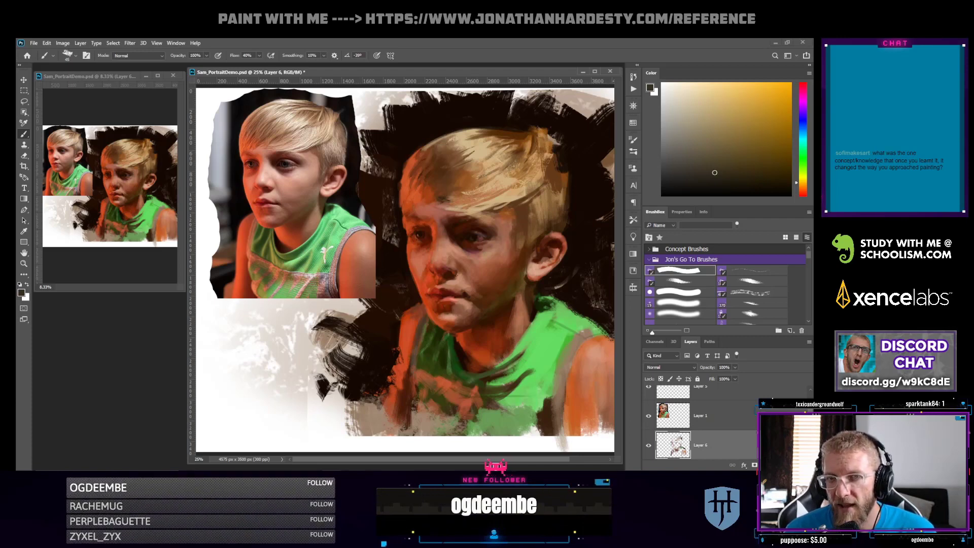
left_click(803, 186)
left_click_drag(802, 185, 802, 190)
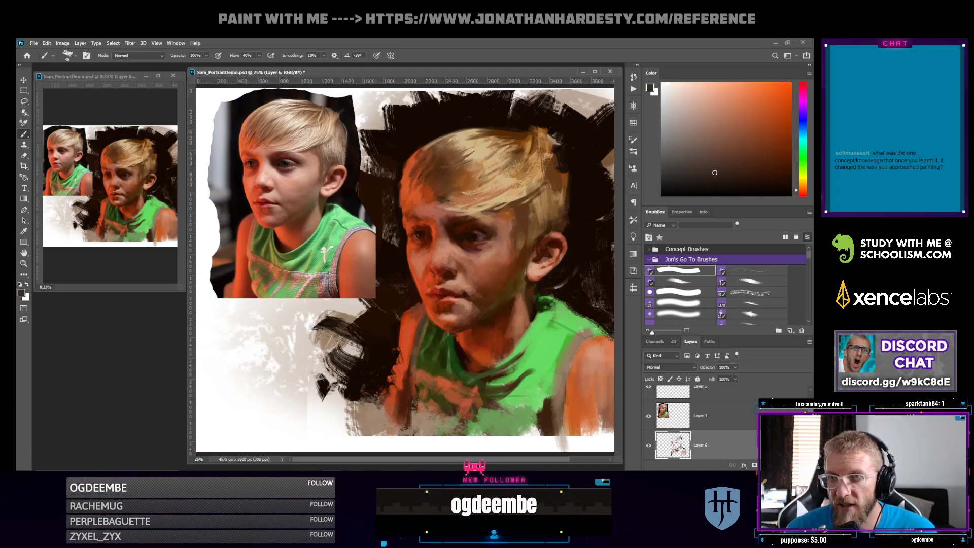
left_click(739, 164)
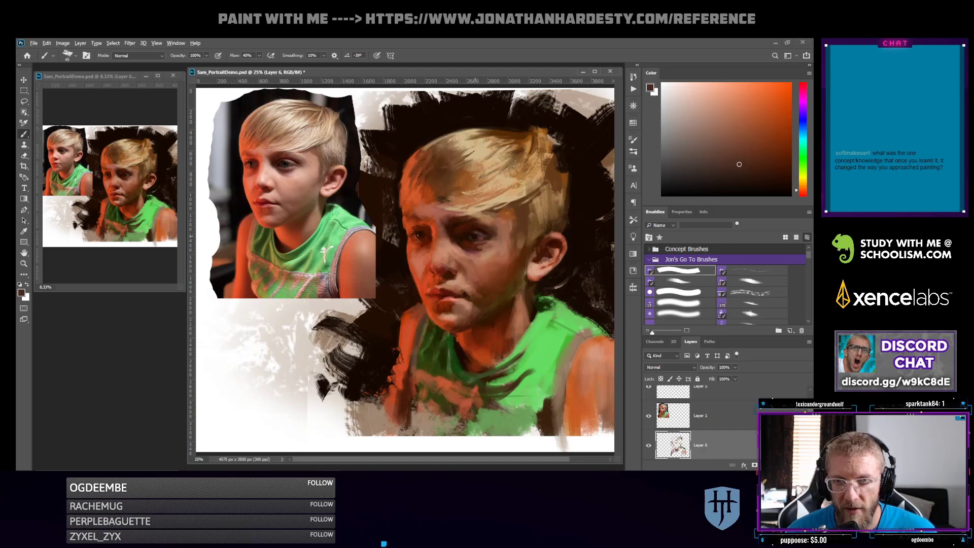
Sharpen the dark lash lines and pupils of both painted eyes with near-black browns sampled from the eyes
left_click(472, 236, "alt")
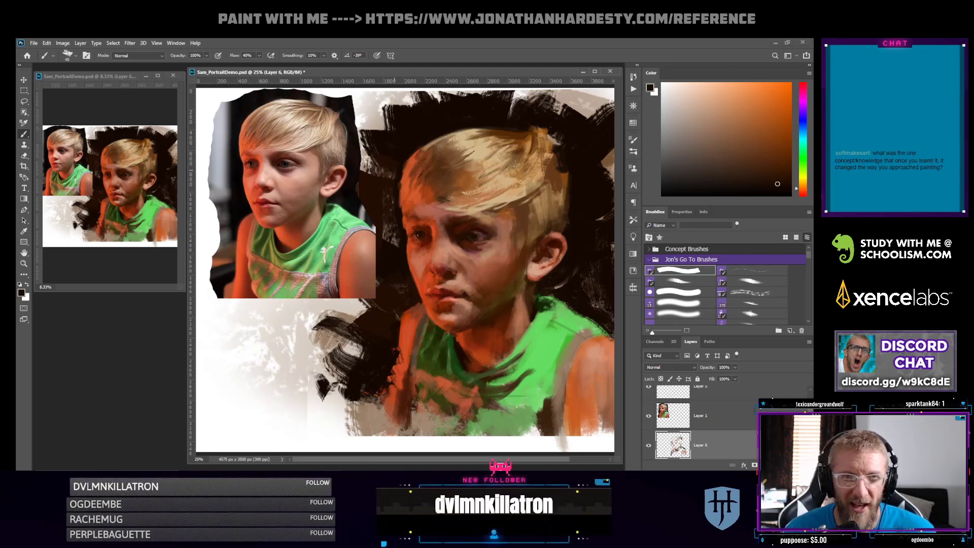
left_click(408, 230, "alt")
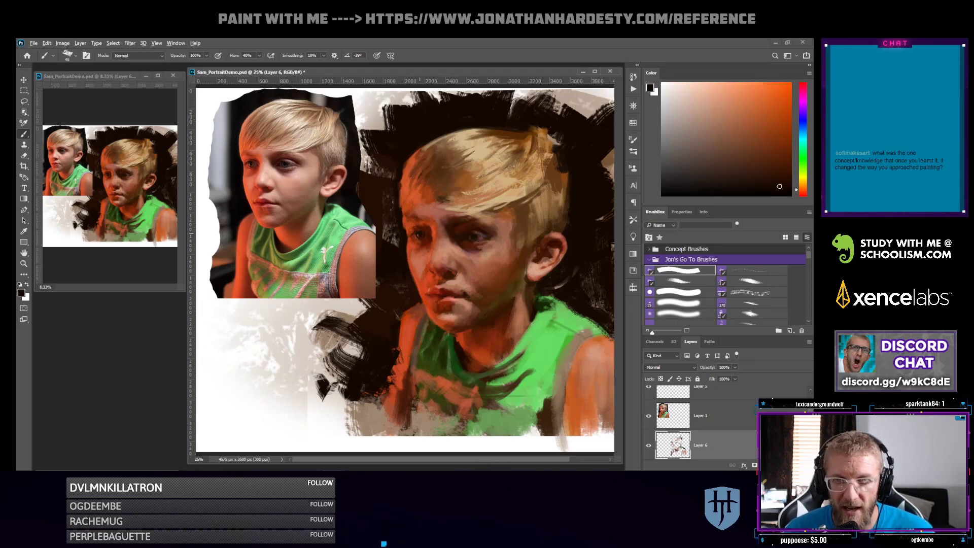
left_click(420, 233, "alt")
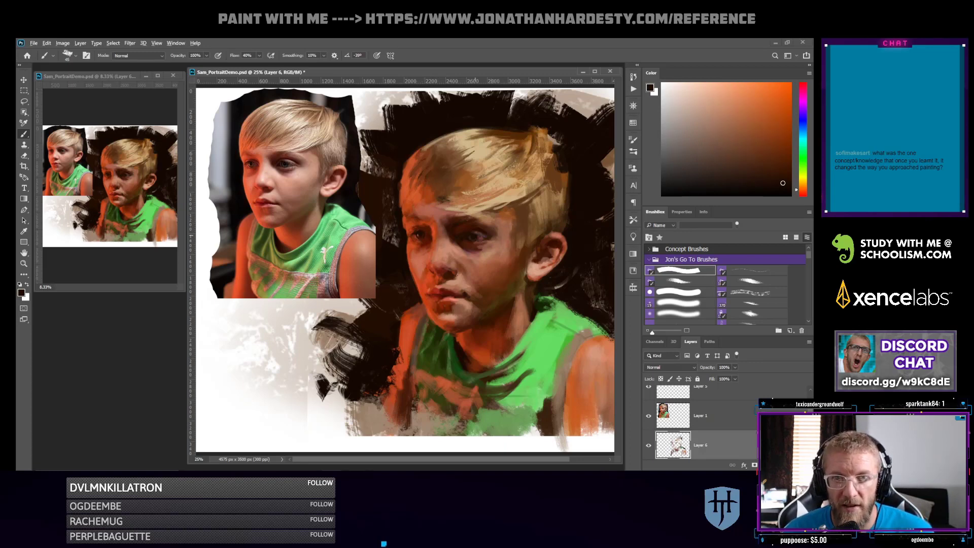
left_click(471, 235, "alt")
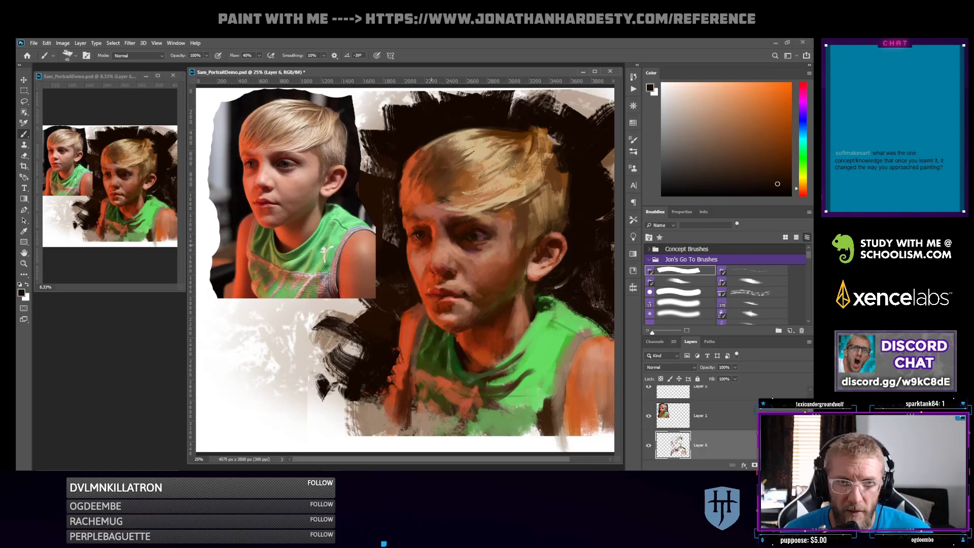
left_click(420, 235, "alt")
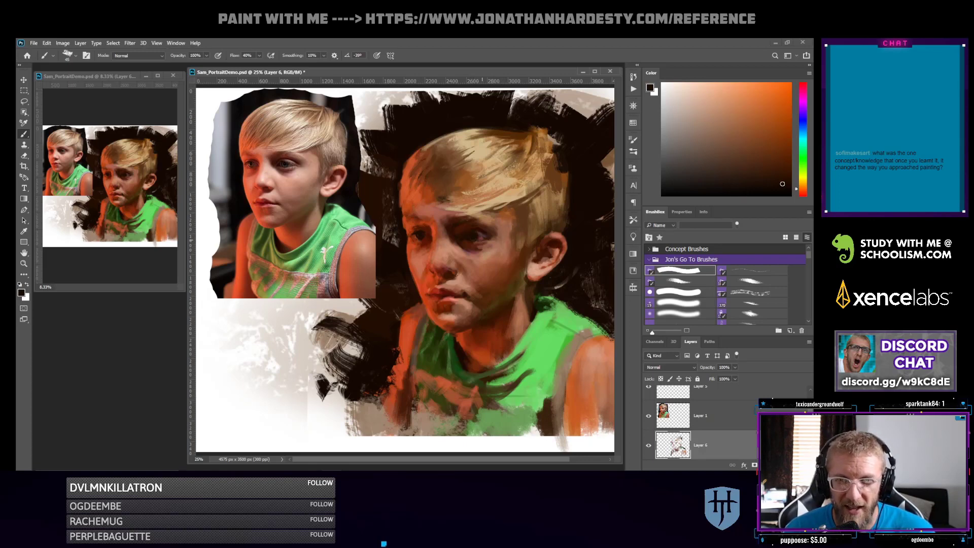
Shade the near eye and its lids with sampled mauve tones and a muted dark red
left_click(479, 239, "alt")
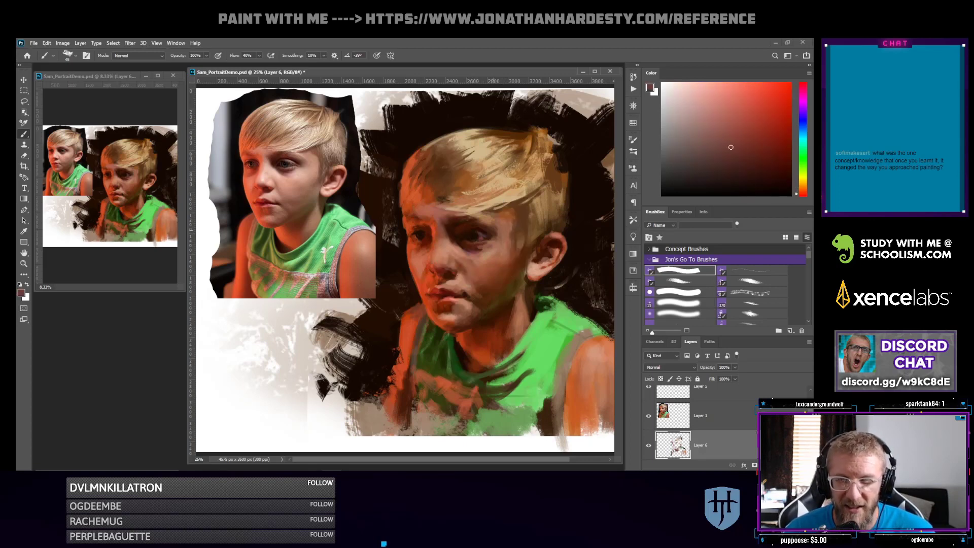
left_click(473, 240, "alt")
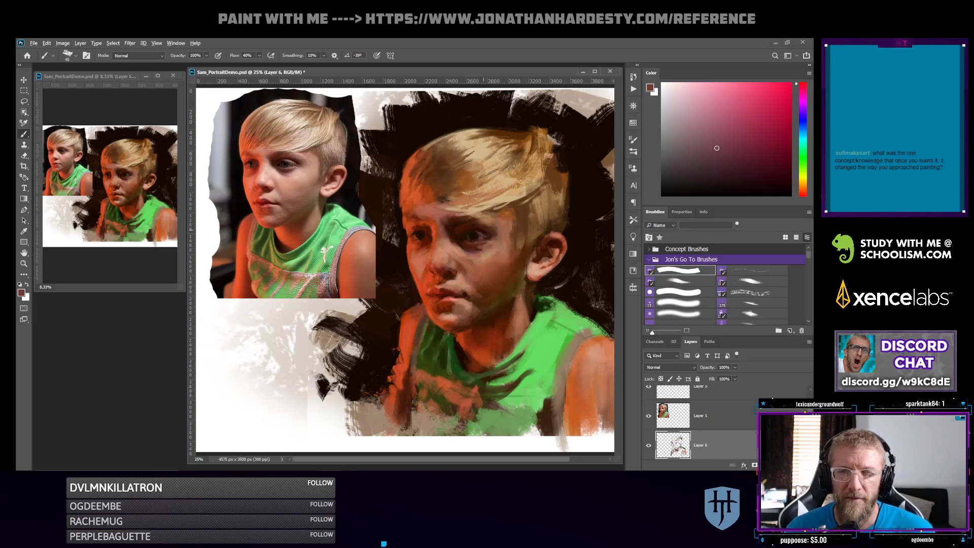
left_click(474, 232, "alt")
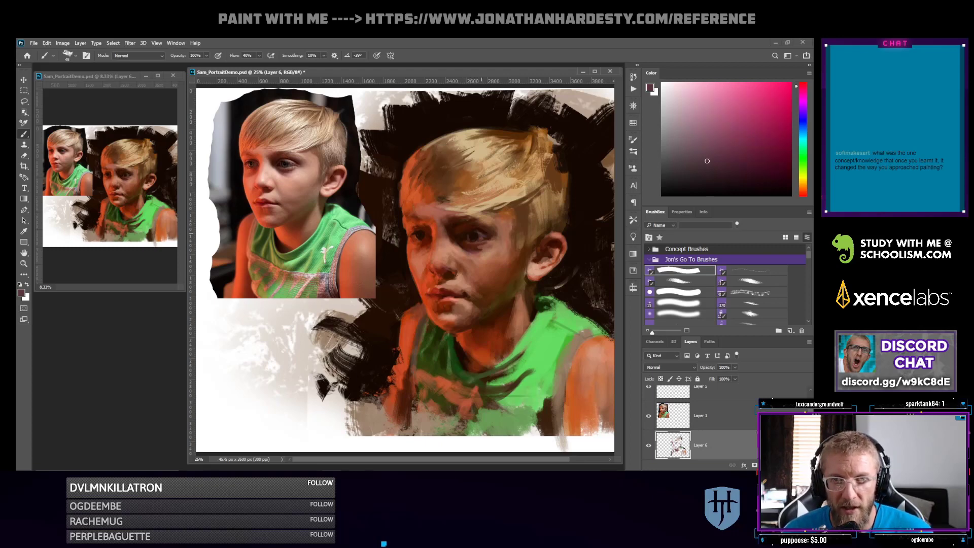
left_click(734, 150)
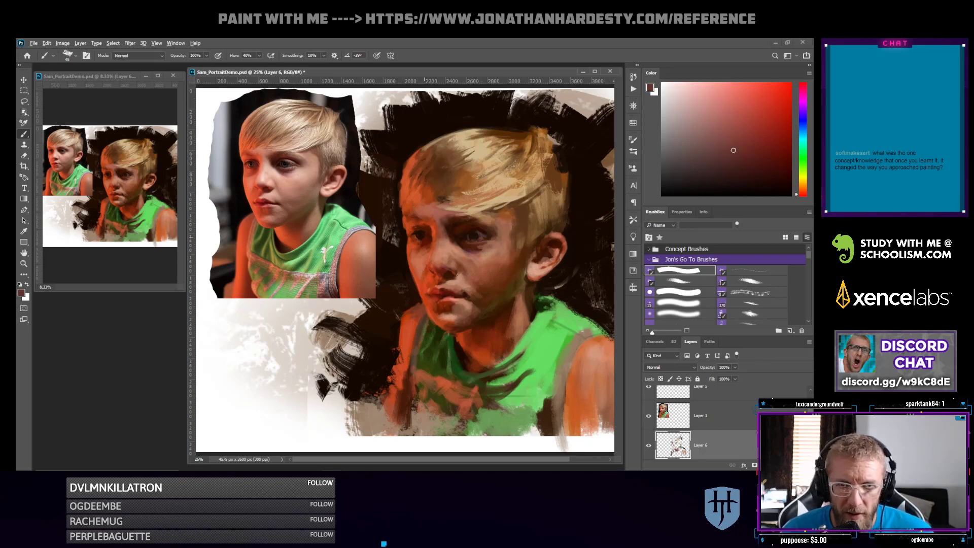
Shade the painted far eye on Layer 6 with dark red-browns sampled from its socket and adjusted in brightness and saturation
left_click(425, 233, "alt")
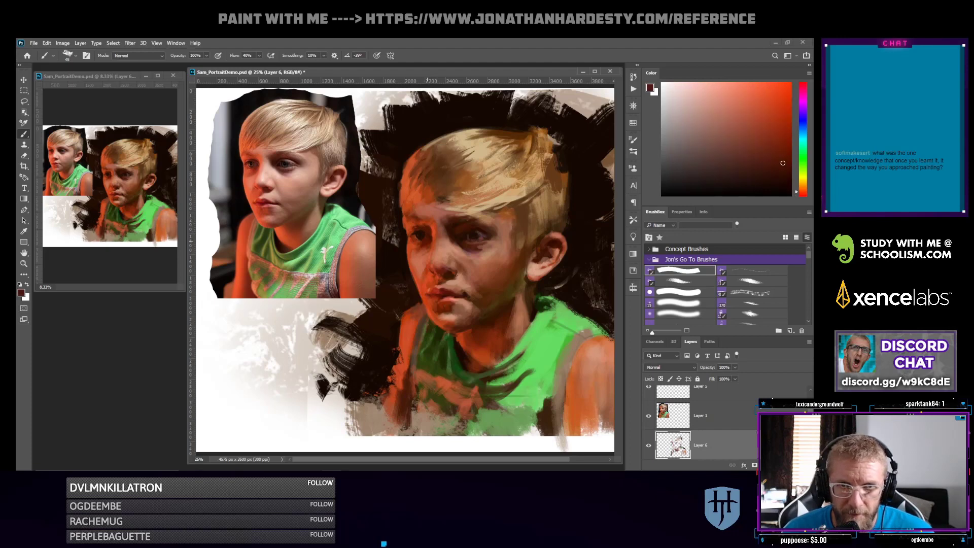
left_click(778, 161)
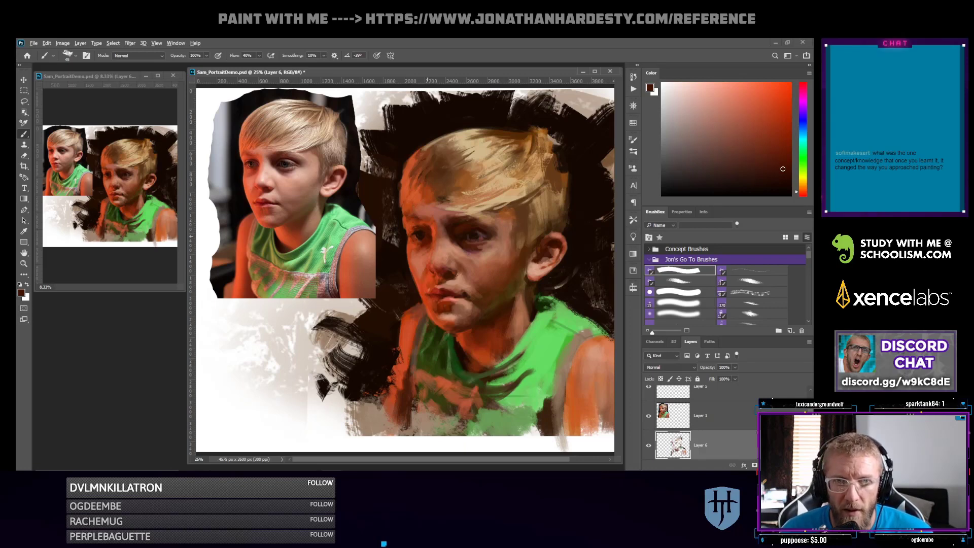
left_click(788, 157)
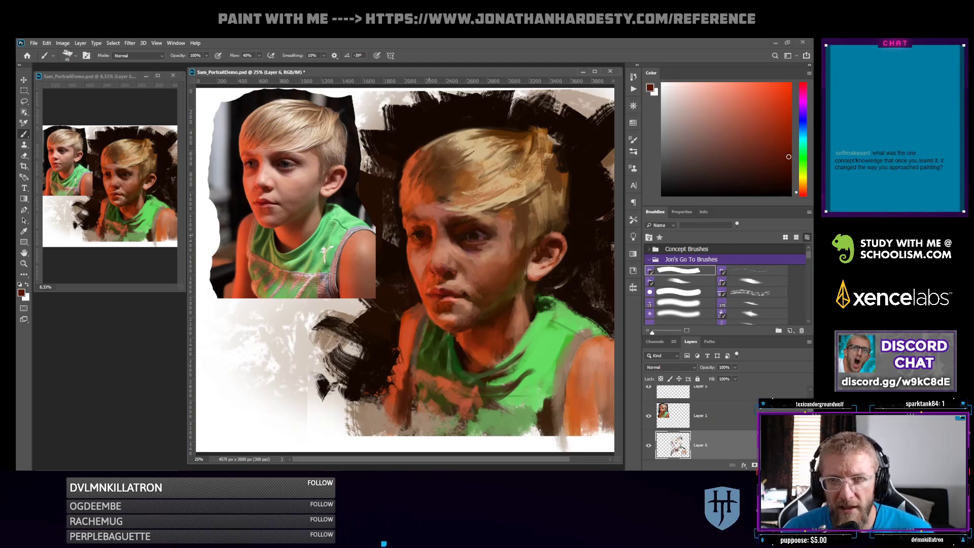
left_click(421, 237, "alt")
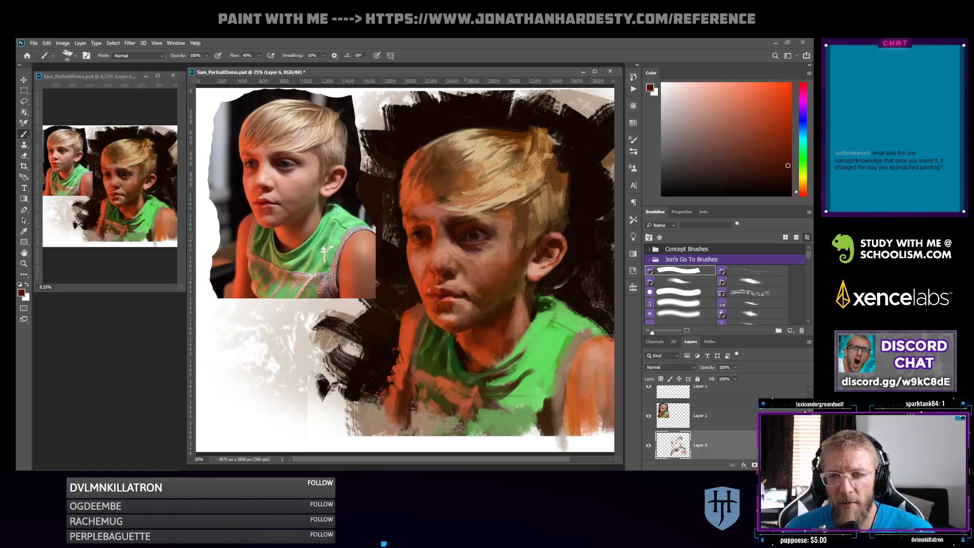
left_click(425, 235, "alt")
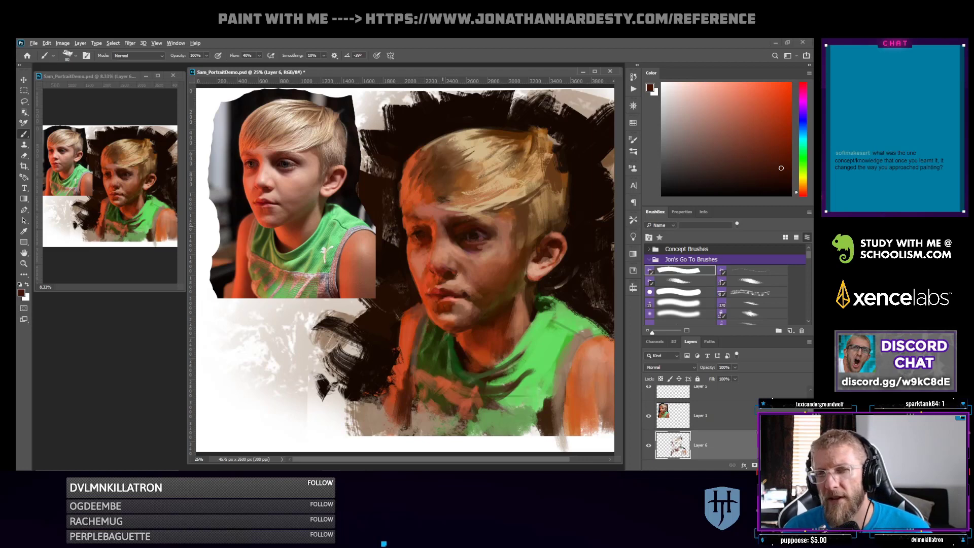
left_click(419, 234, "alt")
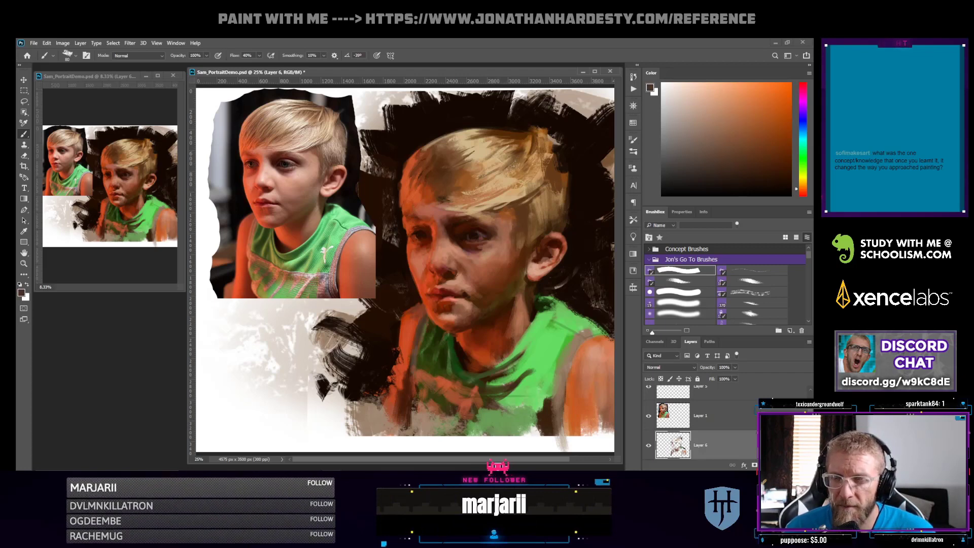
Refine the far eye's small details with a smaller brush, using a sampled near-black brown and the salmon skin tone below the eye
key("bracketleft")
key("bracketleft")
key("bracketleft")
key("bracketleft")
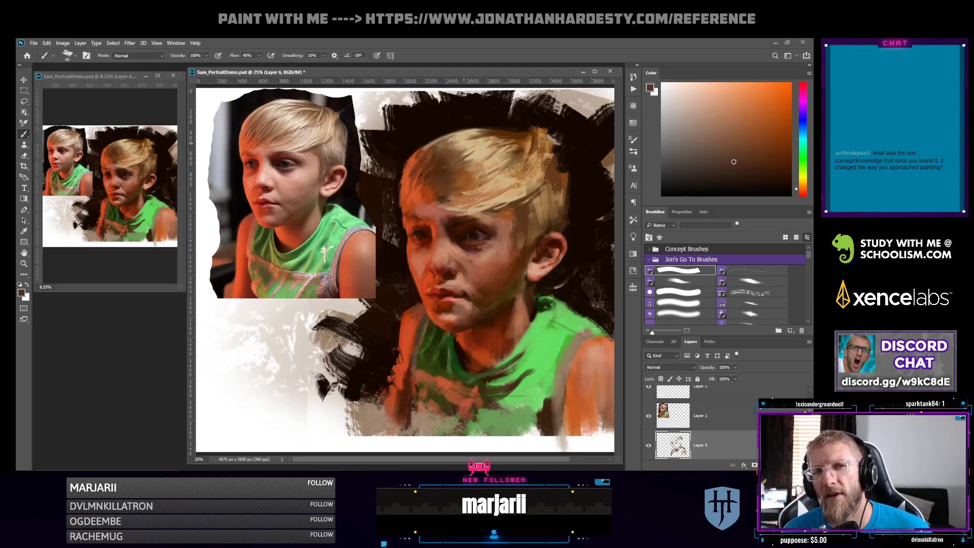
left_click(419, 235, "alt")
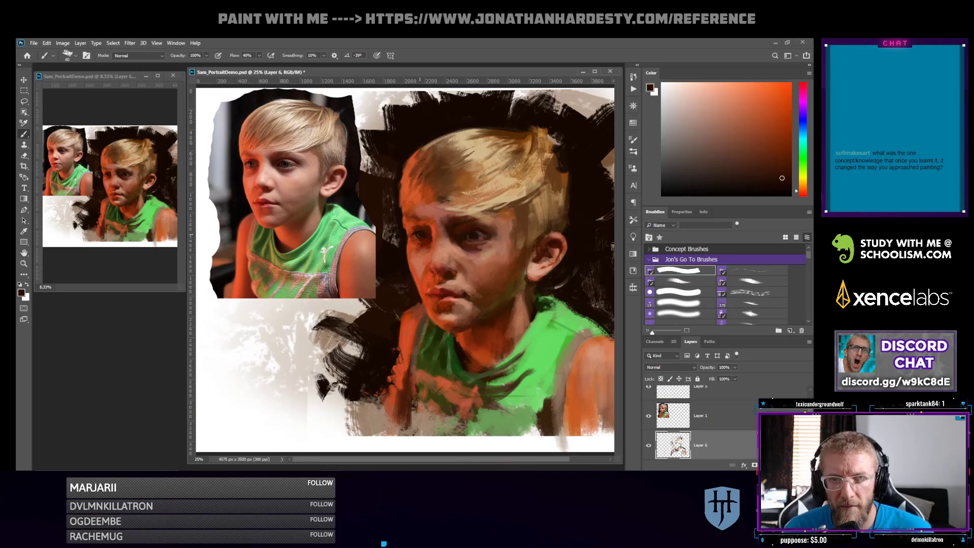
left_click(429, 249, "alt")
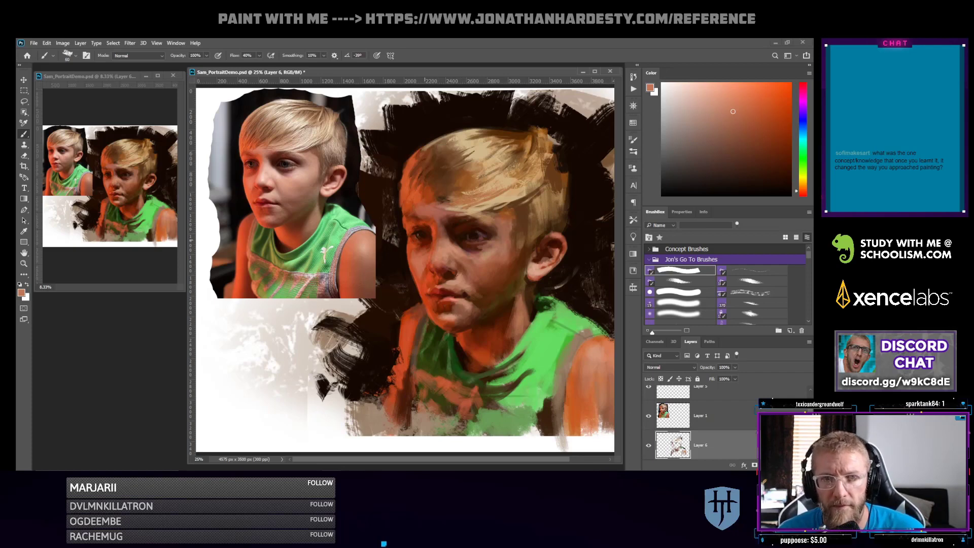
Deepen the lids and inner shadows of the far eye with near-black and dark red tones sampled around it
left_click(415, 232, "alt")
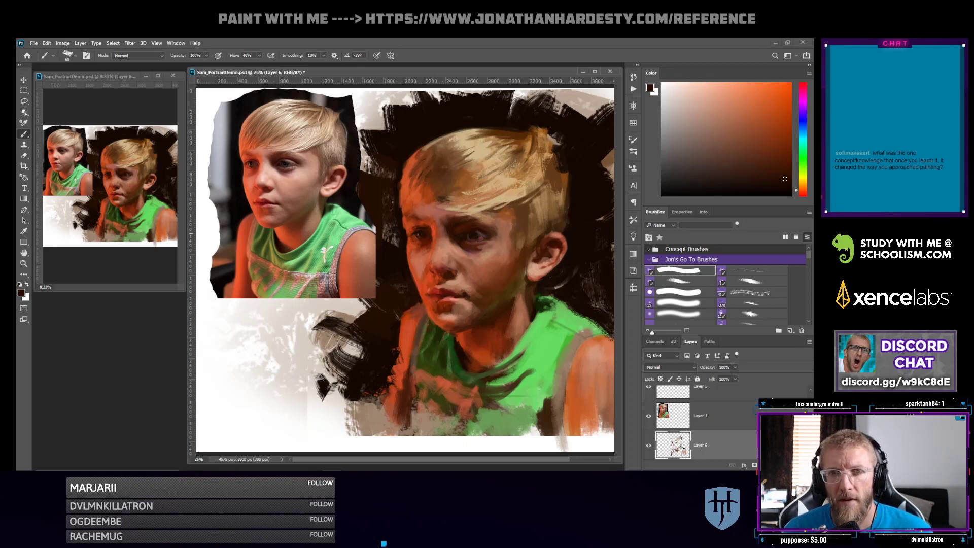
left_click(414, 228, "alt")
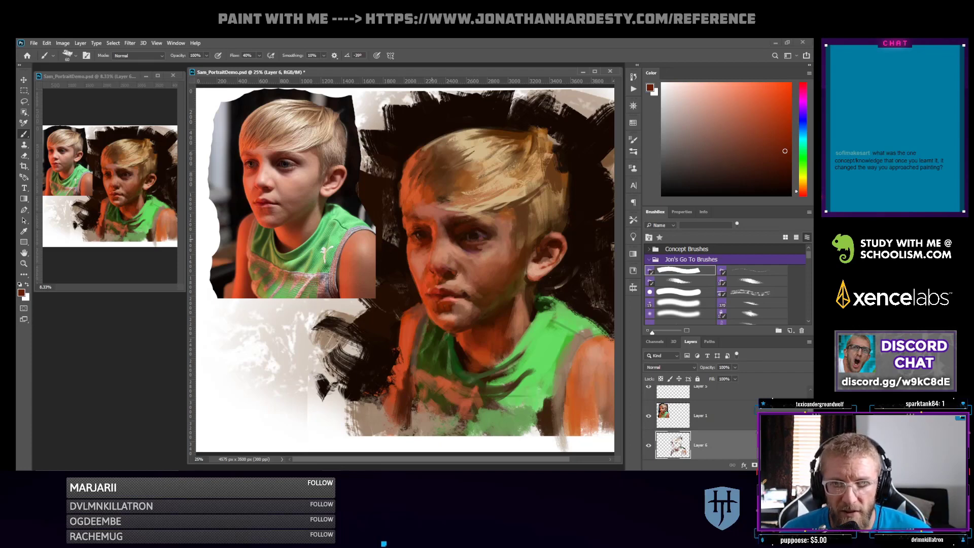
left_click(425, 241, "alt")
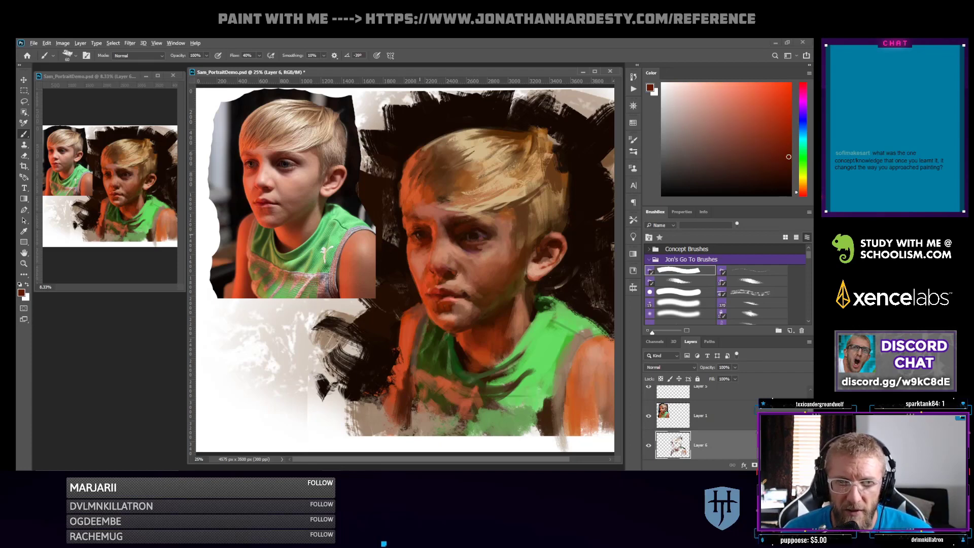
left_click(420, 236, "alt")
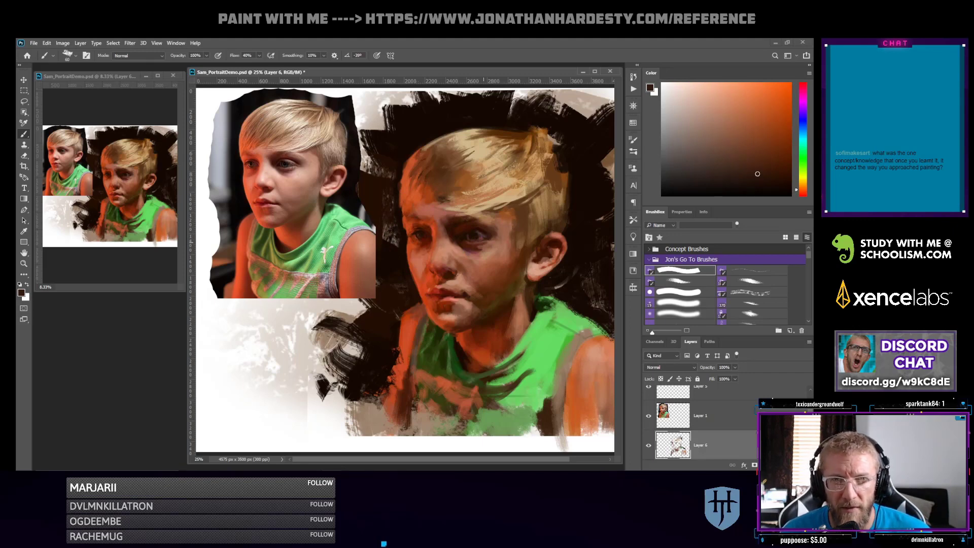
Touch up the near eye and the hairline at the temple with sampled browns, and sample the skin tone above the lips
left_click(478, 236, "alt")
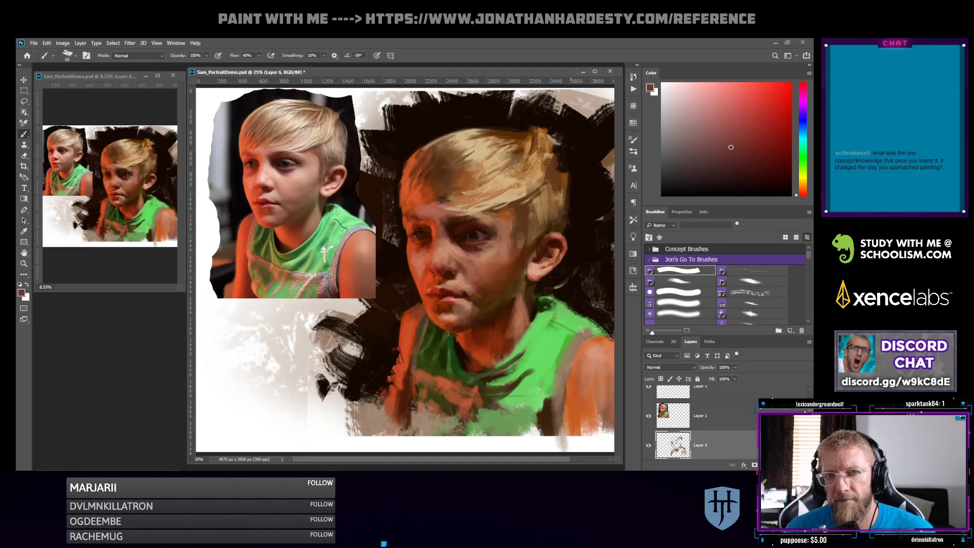
left_click(517, 207, "alt")
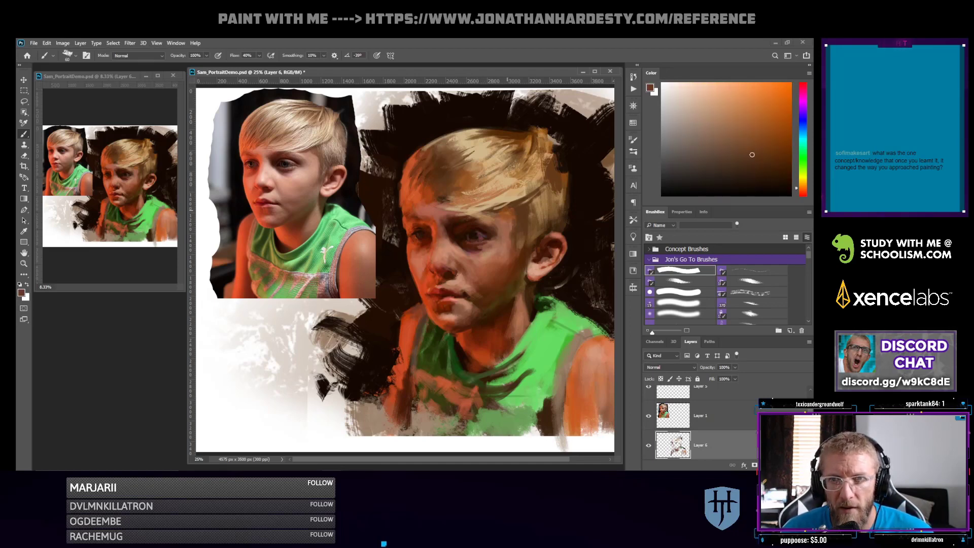
mouse_move(515, 198)
left_mouse_down()
mouse_move(498, 209)
mouse_move(519, 190)
left_mouse_up()
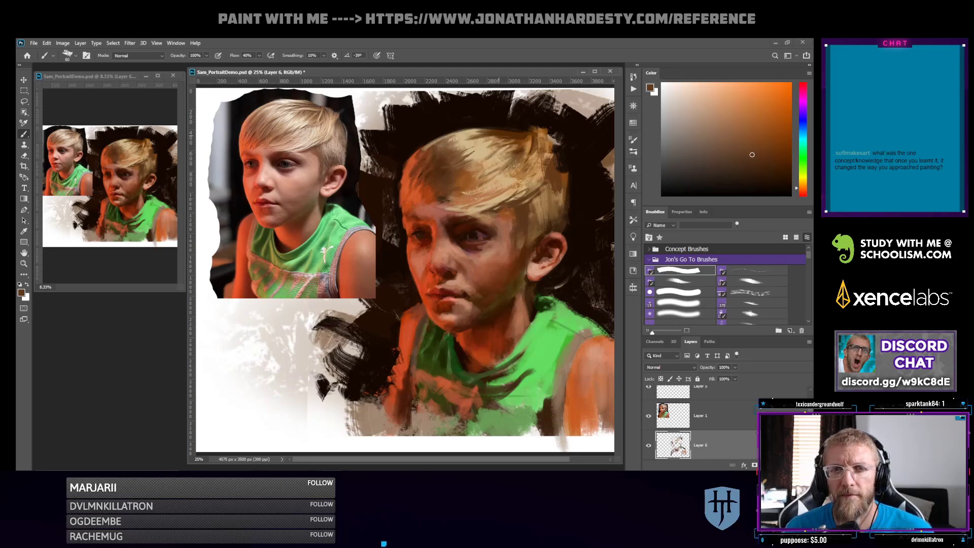
left_click(447, 284, "alt")
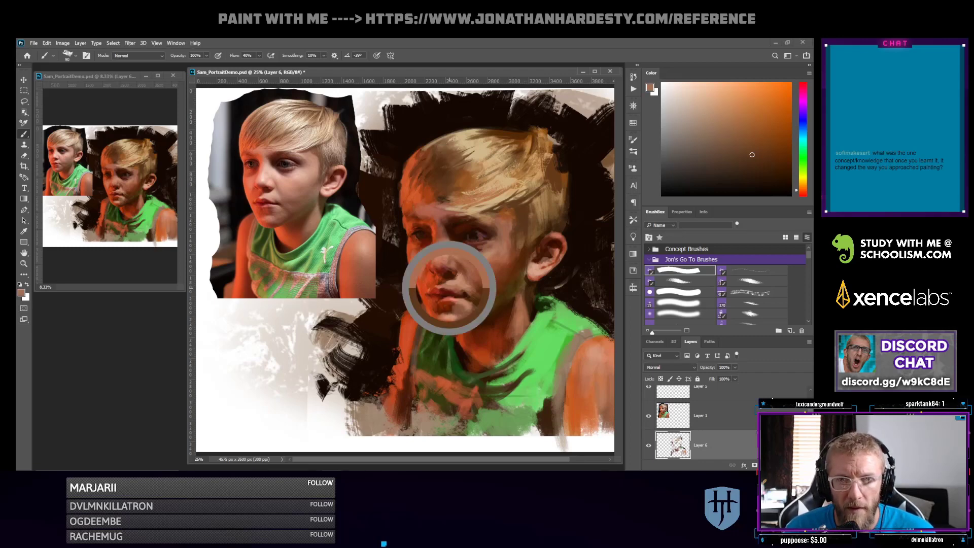
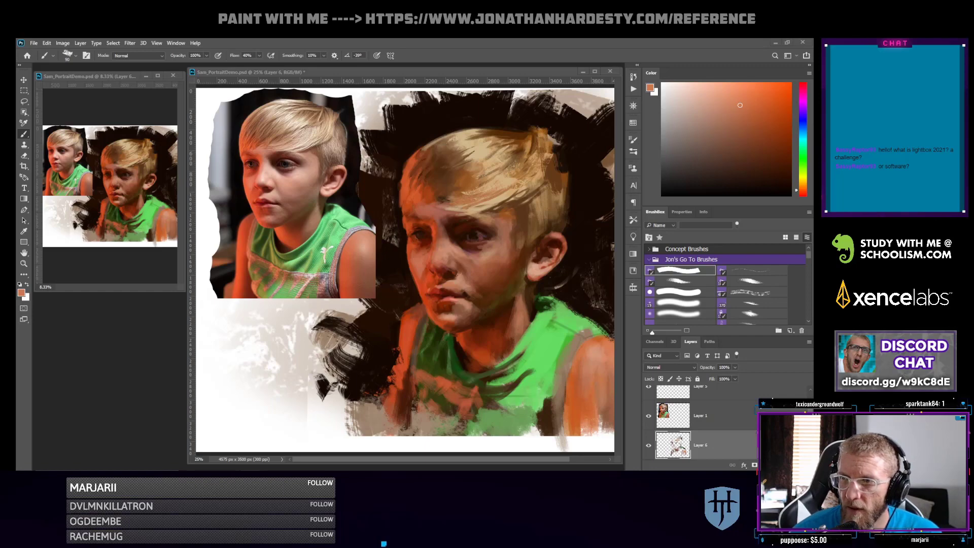
Switch to the browser and look over the Lightbox Expo home page in a maximized window
left_click_drag(813, 69, 361, 96)
double_click(361, 96)
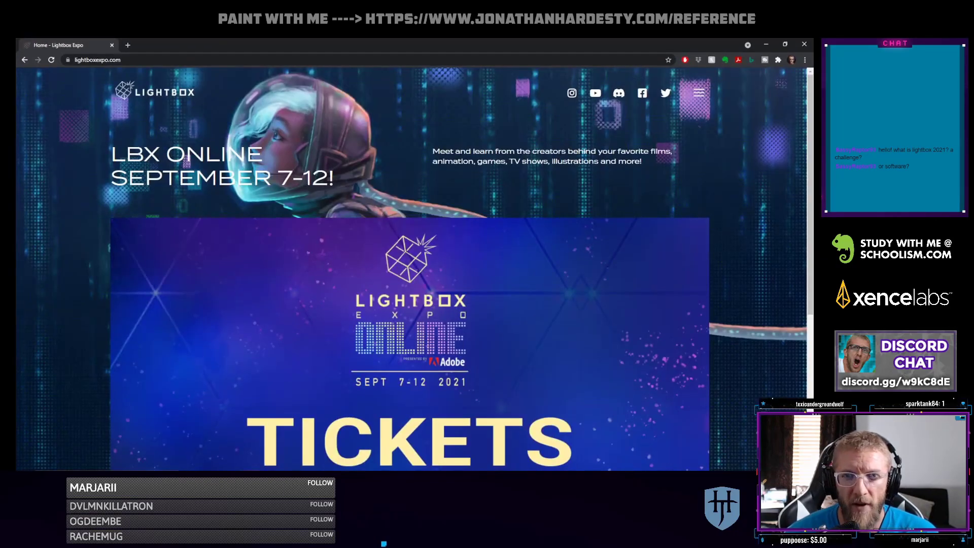
scroll(410, 269, "down", 5)
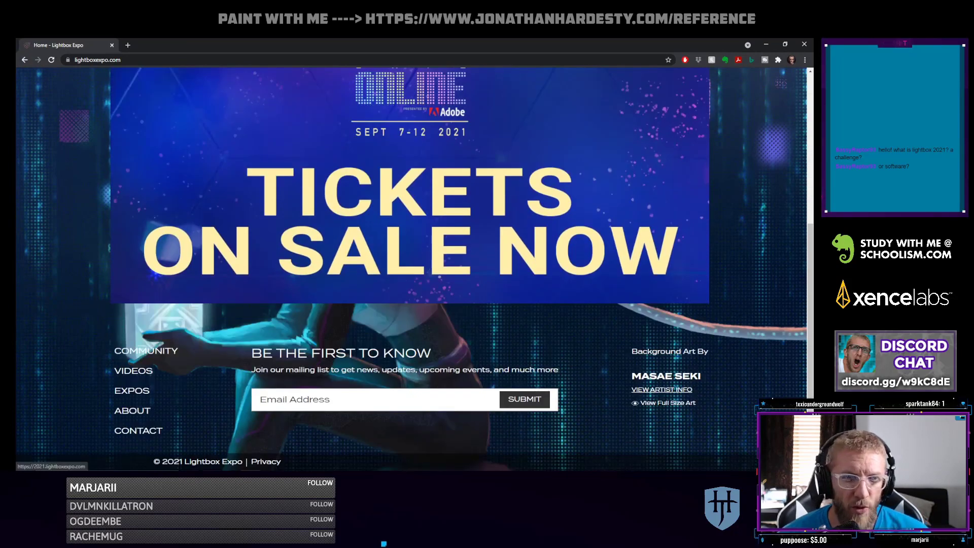
scroll(410, 269, "up", 5)
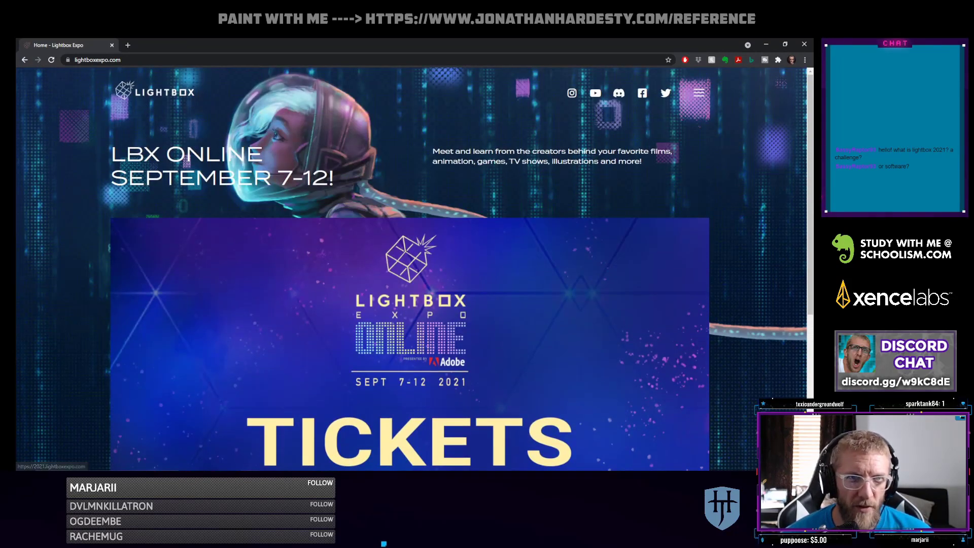
Restore the browser to a floating window, enlarge it and position it over the painting
left_click_drag(325, 45, 396, 80)
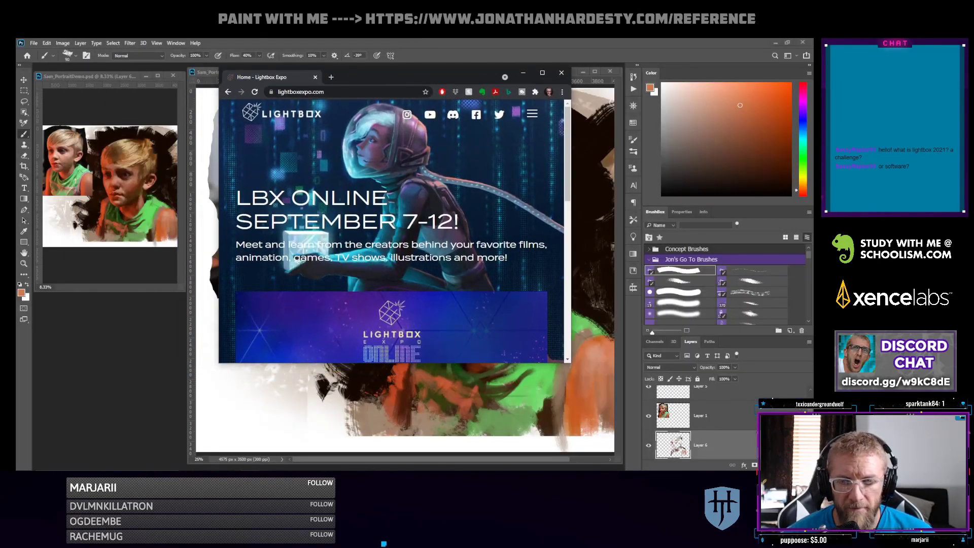
left_click_drag(571, 363, 730, 439)
scroll(474, 269, "down", 10)
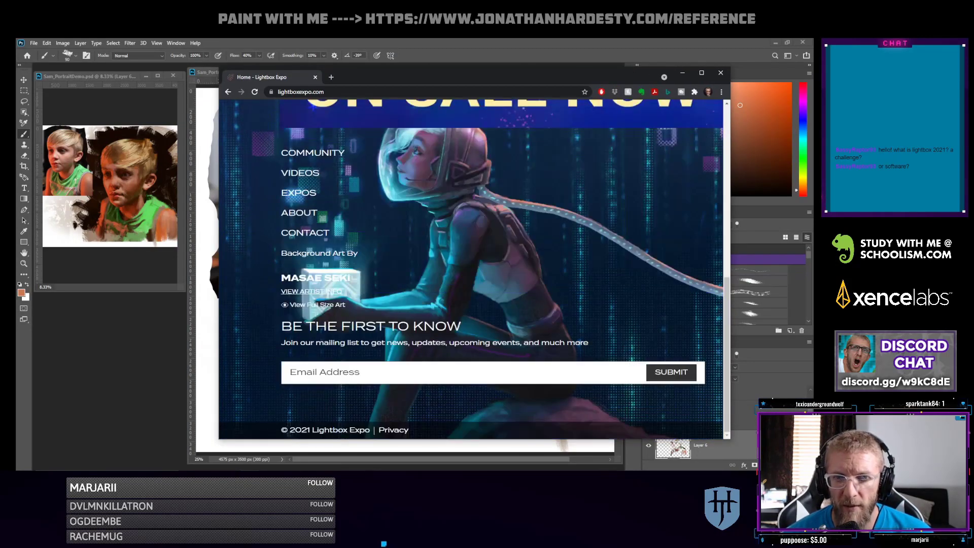
scroll(474, 268, "up", 9)
scroll(475, 269, "up", 1)
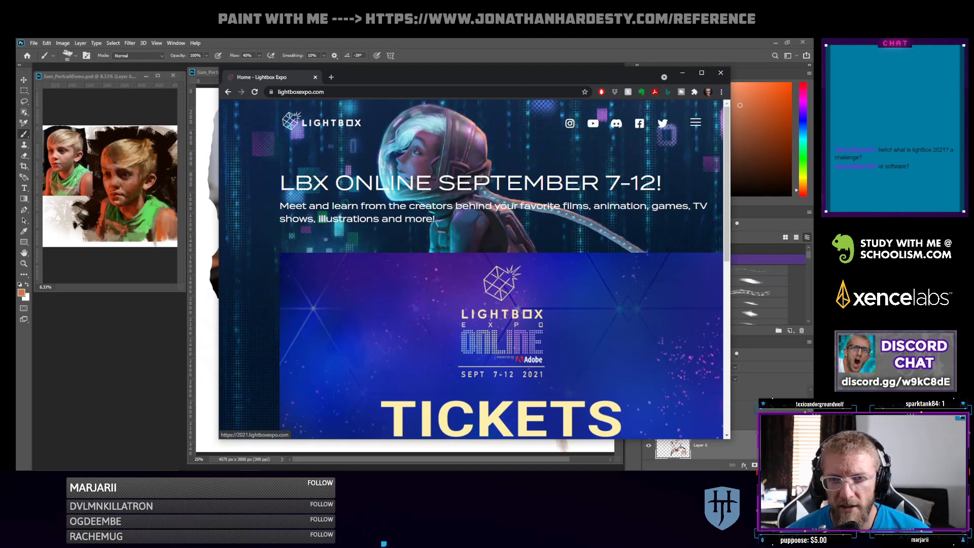
left_click_drag(475, 72, 409, 69)
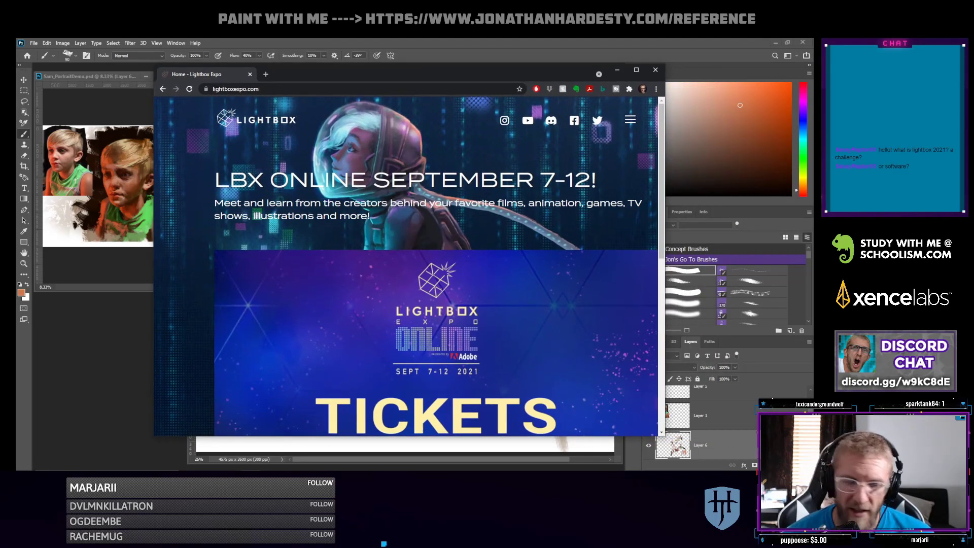
Examine the Lightbox Expo home page from the event header and ticket banner down to the footer links
scroll(406, 269, "down", 2)
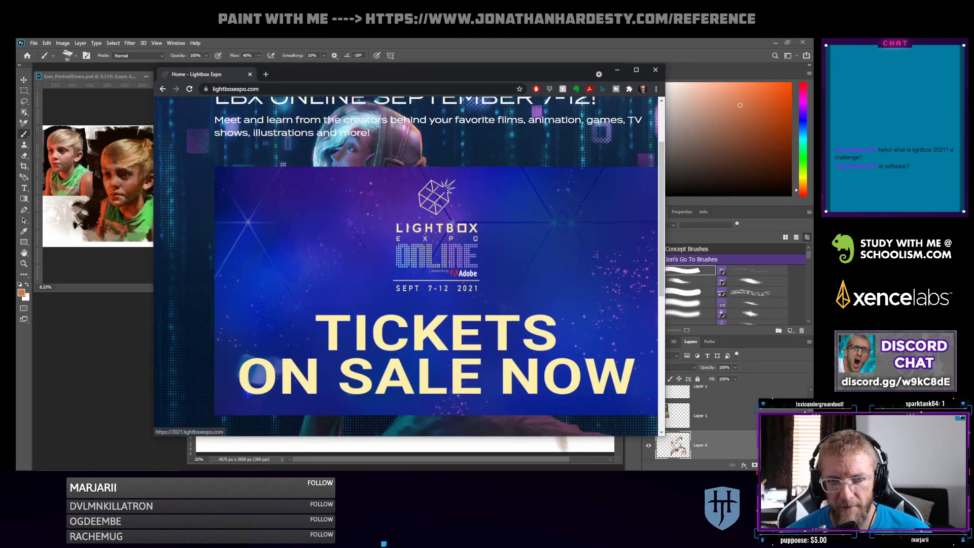
scroll(406, 269, "up", 2)
scroll(406, 269, "down", 6)
scroll(406, 269, "up", 2)
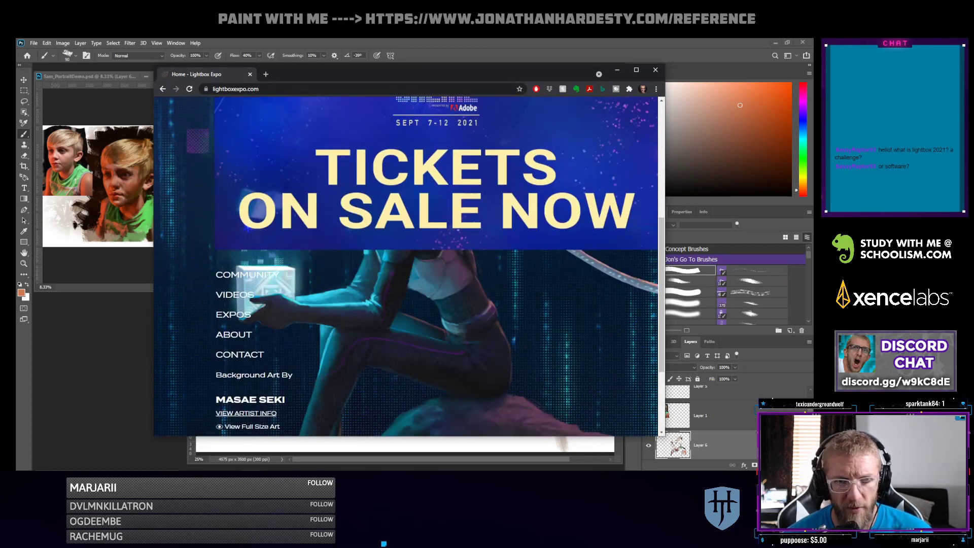
scroll(406, 269, "down", 1)
scroll(405, 269, "down", 2)
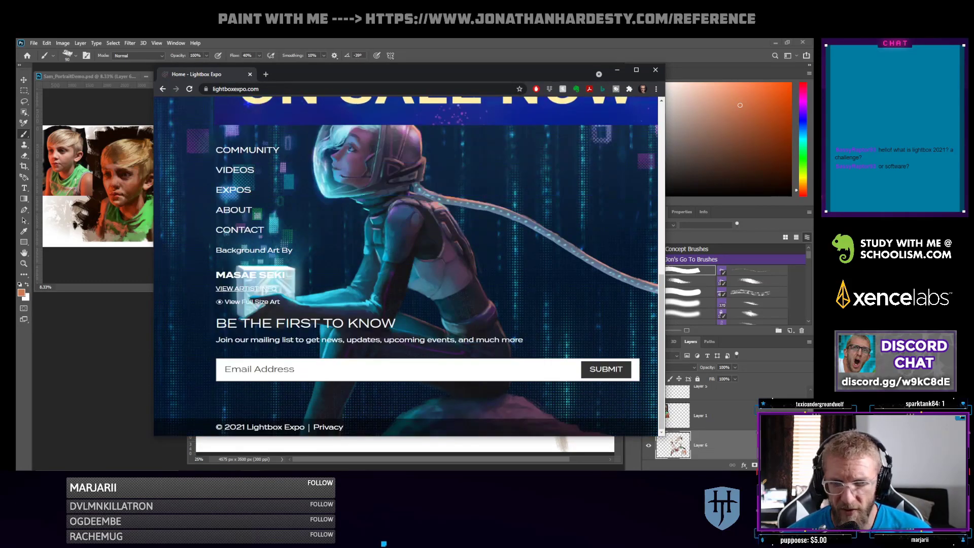
scroll(405, 268, "up", 8)
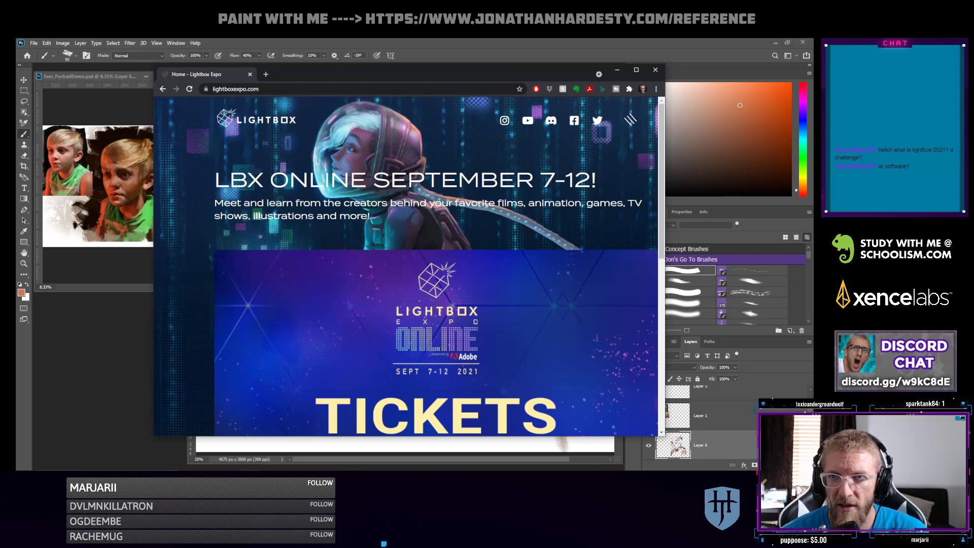
Open the Lightbox Expo site's Videos page and browse its video thumbnails
left_click(630, 120)
mouse_move(389, 183)
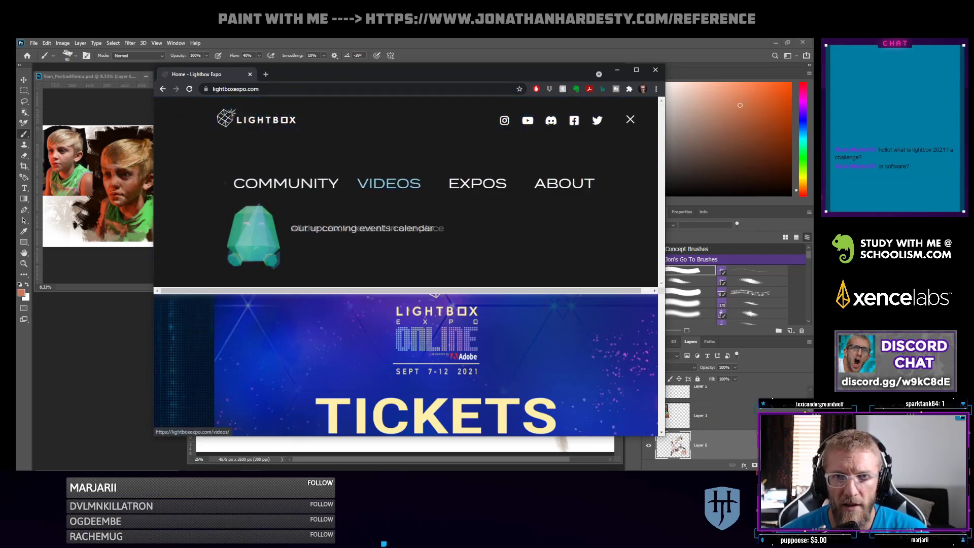
left_click(389, 183)
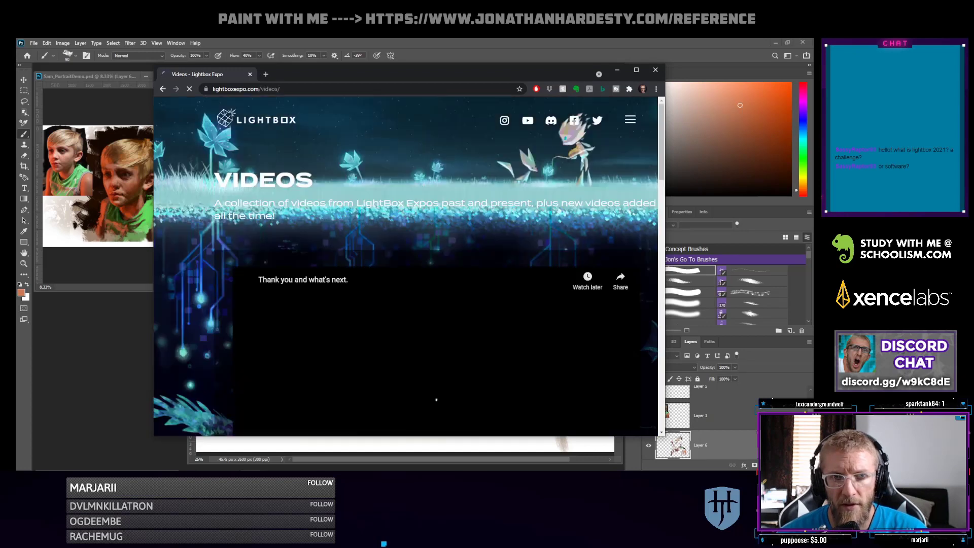
scroll(406, 267, "down", 5)
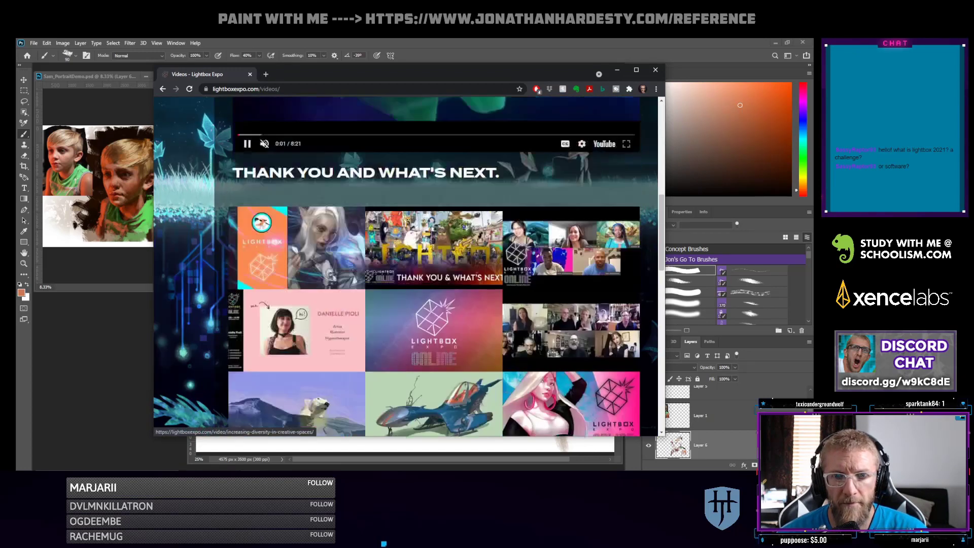
View the Lightbox 2020 Day 1 Character Design Stream page and return to the Videos page
left_click(299, 198)
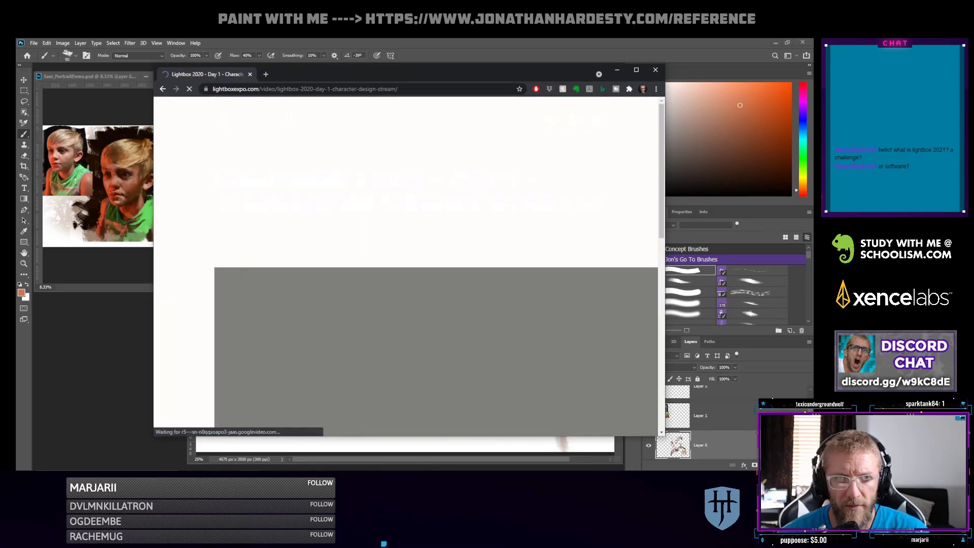
scroll(406, 267, "down", 1)
scroll(405, 267, "down", 3)
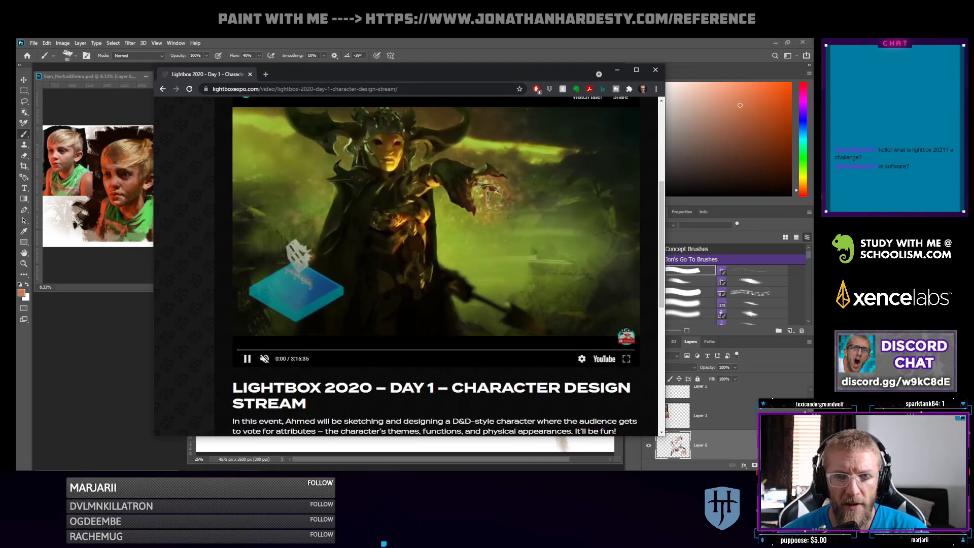
scroll(406, 267, "up", 3)
key("alt+Left")
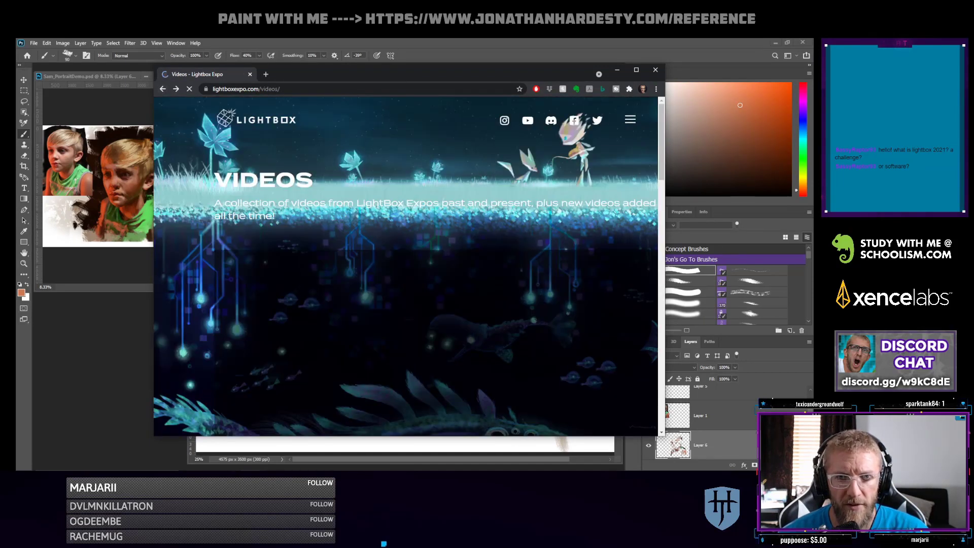
Browse the first page of Lightbox Expo video thumbnails down to the page numbers and open page 2 of the list
scroll(406, 266, "down", 10)
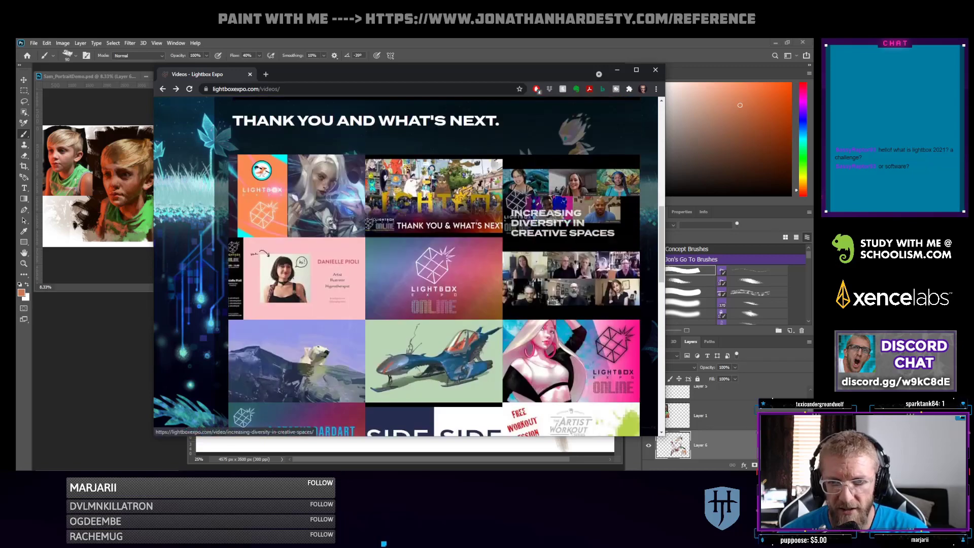
scroll(433, 266, "down", 4)
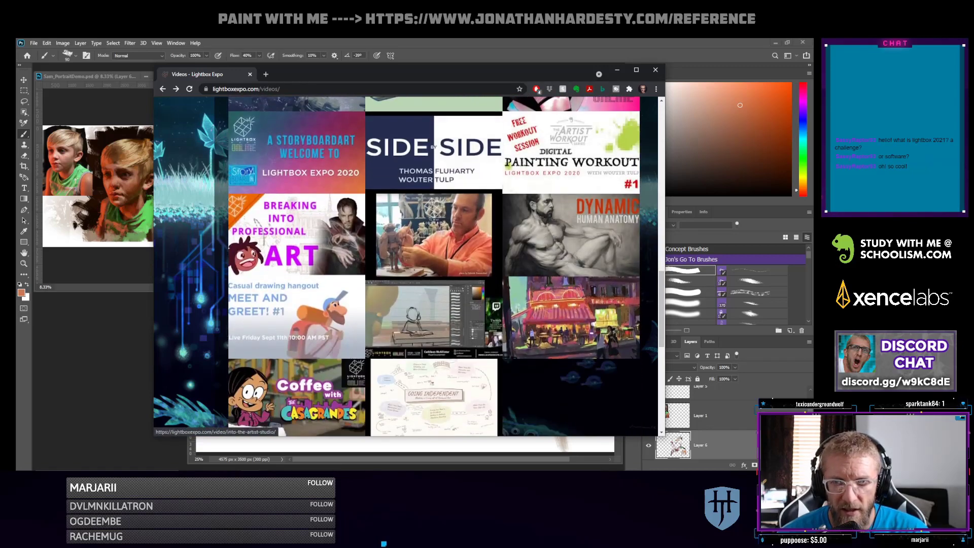
scroll(433, 266, "down", 3)
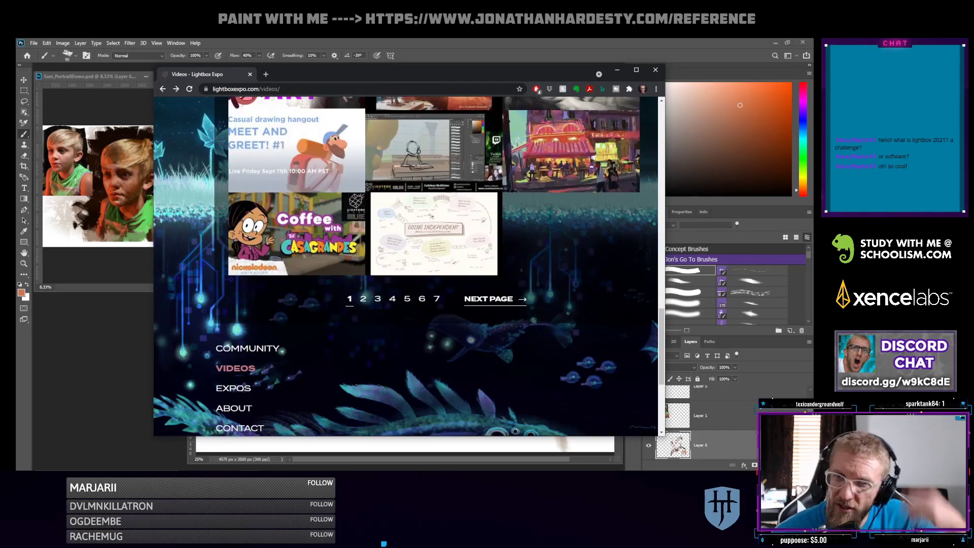
scroll(434, 266, "up", 8)
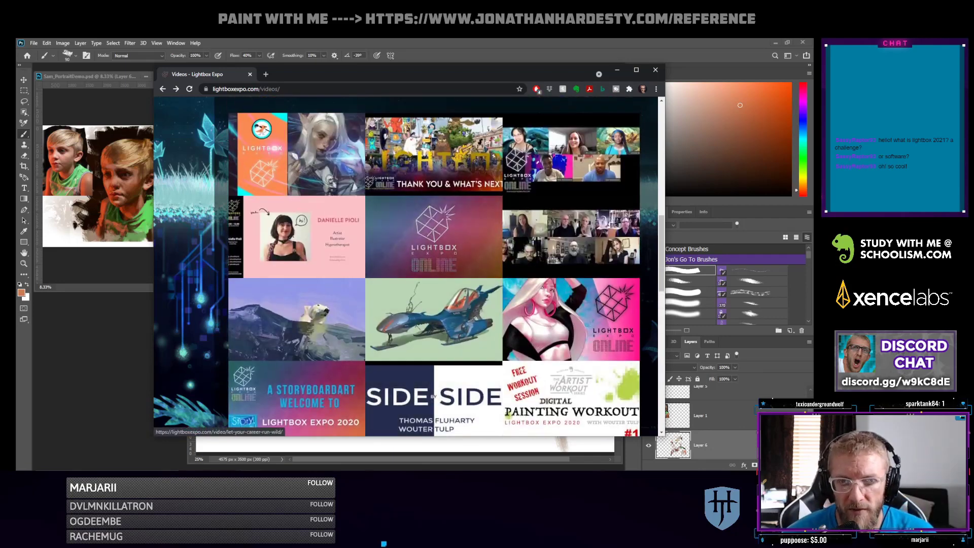
scroll(434, 320, "up", 3)
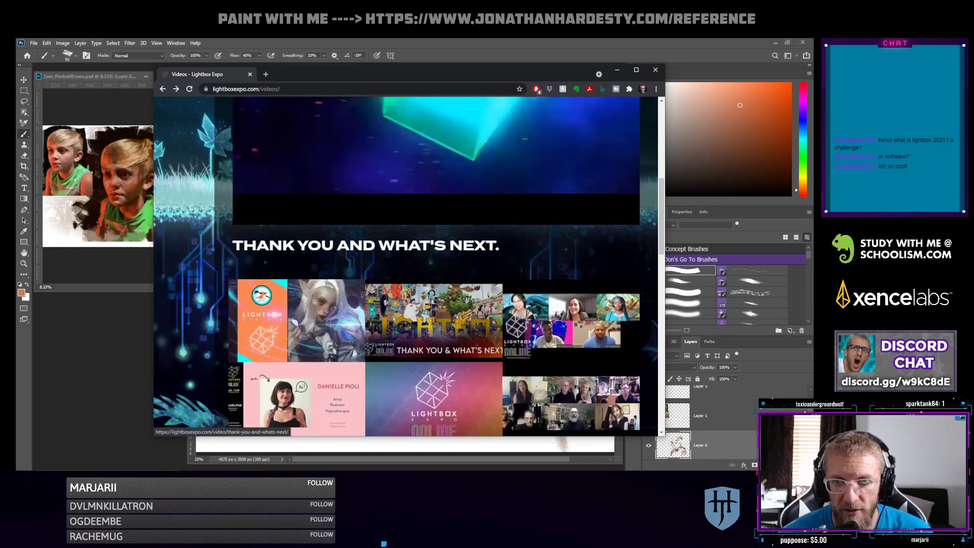
scroll(434, 320, "down", 3)
scroll(434, 320, "down", 8)
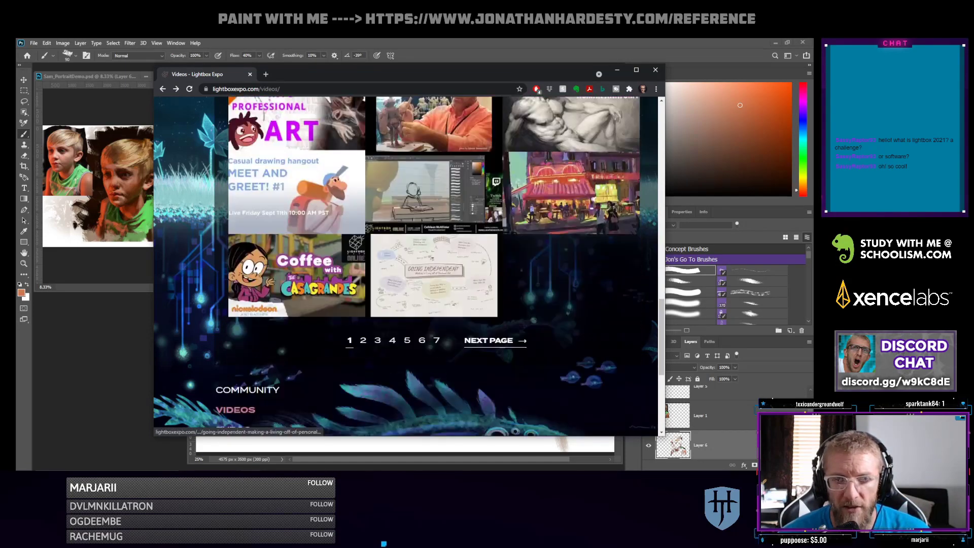
left_click(363, 132)
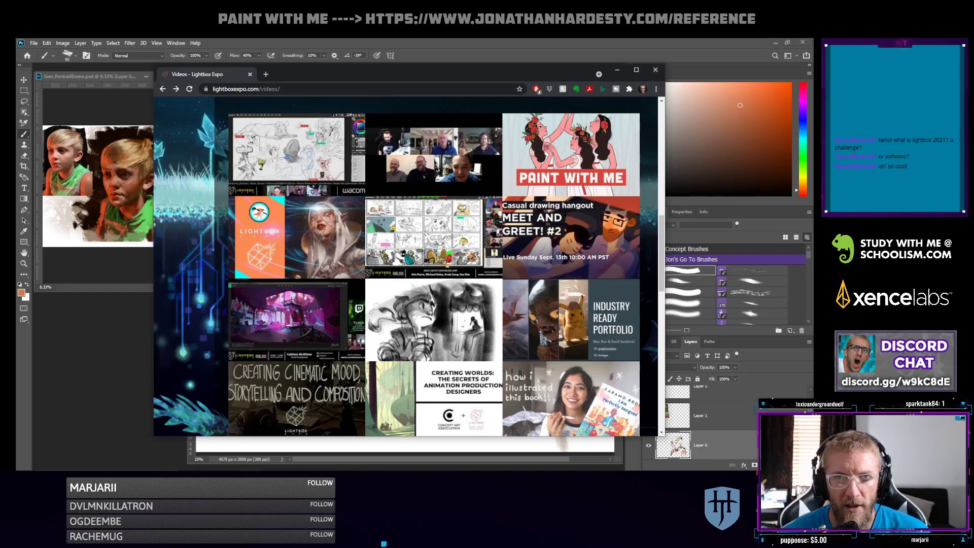
View the Multi-Artist Creature Creation video page and its description, and close the browser to return to the painting
left_click(286, 152)
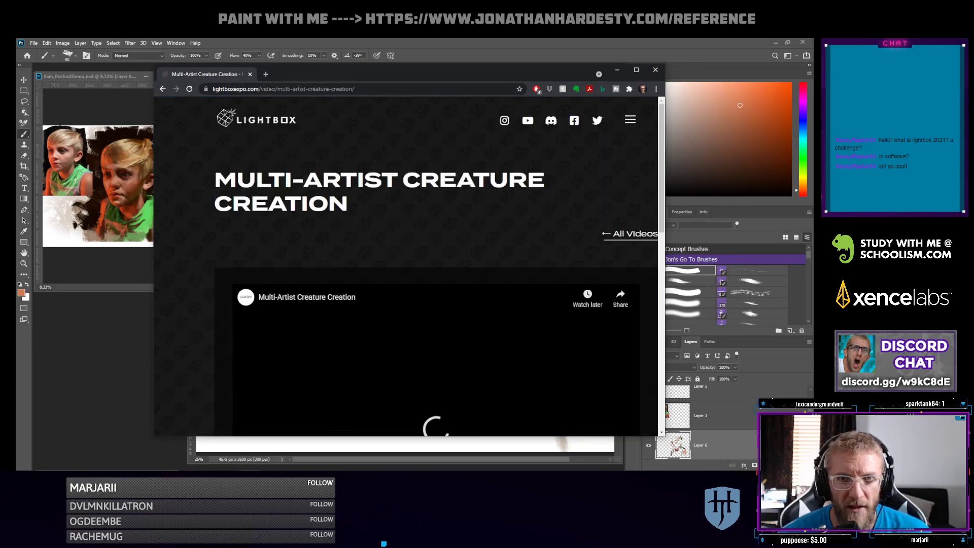
scroll(406, 264, "down", 6)
scroll(406, 264, "up", 2)
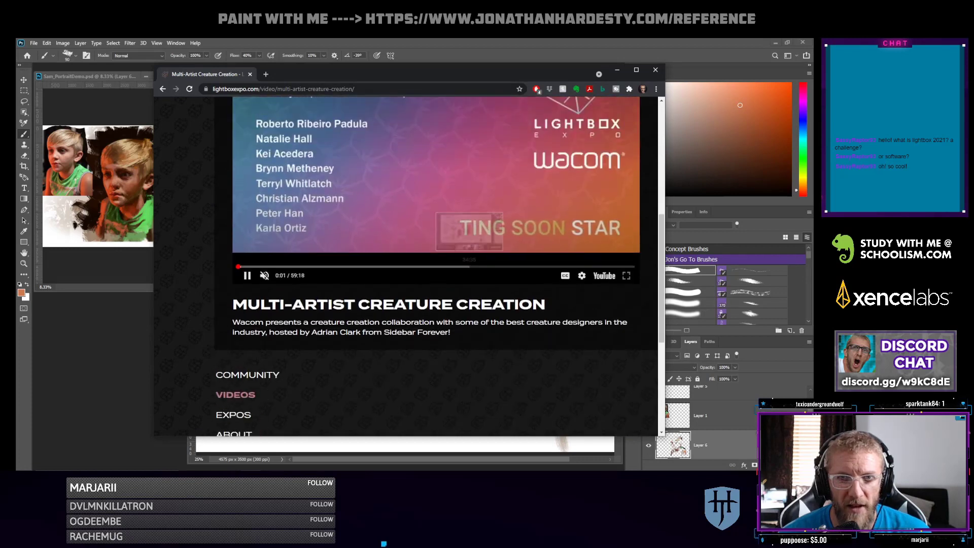
scroll(406, 263, "up", 4)
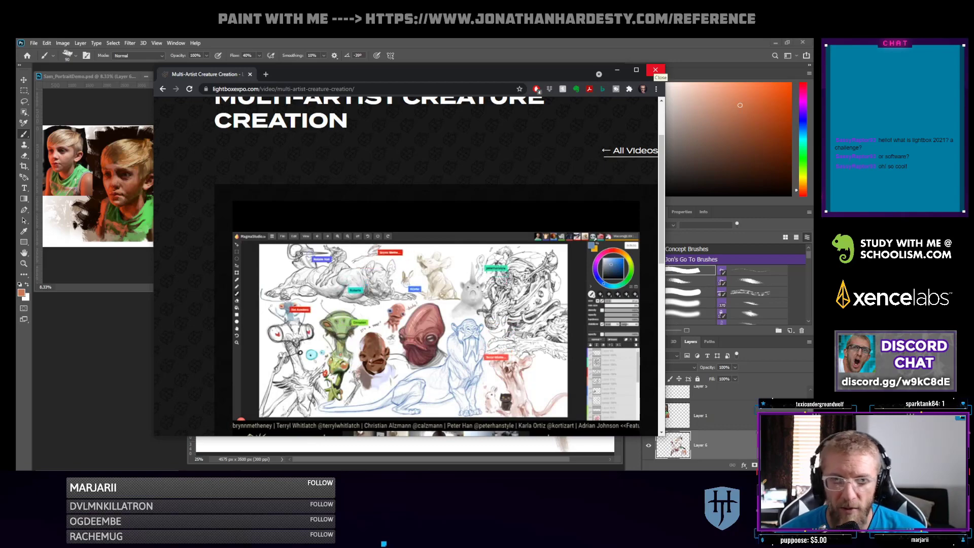
left_click(655, 70)
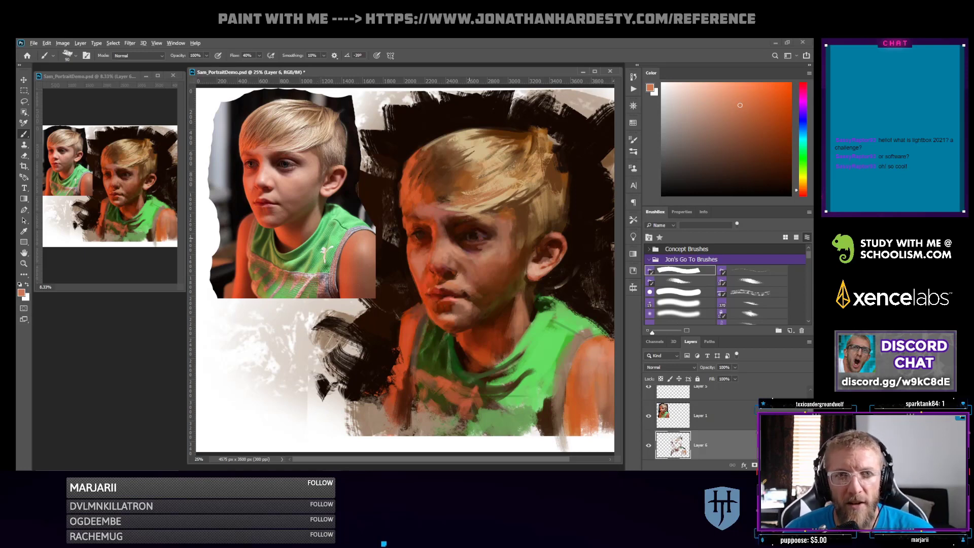
Refine the painted boy's eye nearer the ear with a smaller brush, using dark browns and muted reds sampled from the brow and lids
left_click(480, 222, "alt")
key("bracketleft")
key("bracketleft")
key("bracketleft")
key("bracketleft")
key("bracketleft")
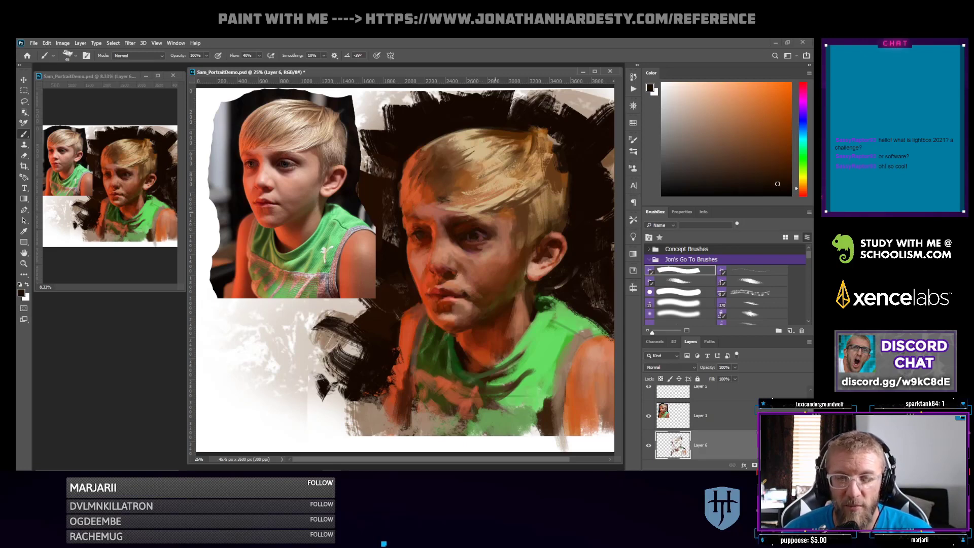
left_click(485, 232, "alt")
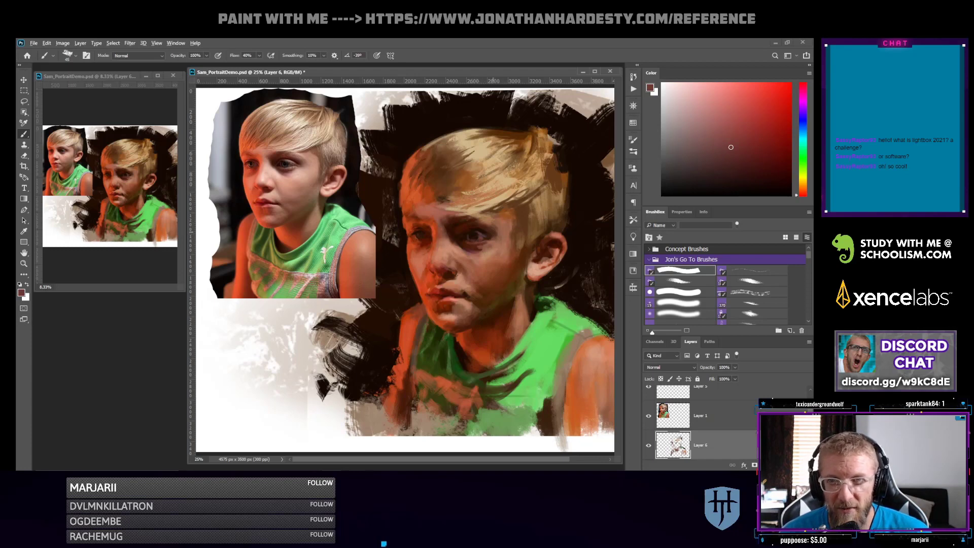
left_click(481, 230, "alt")
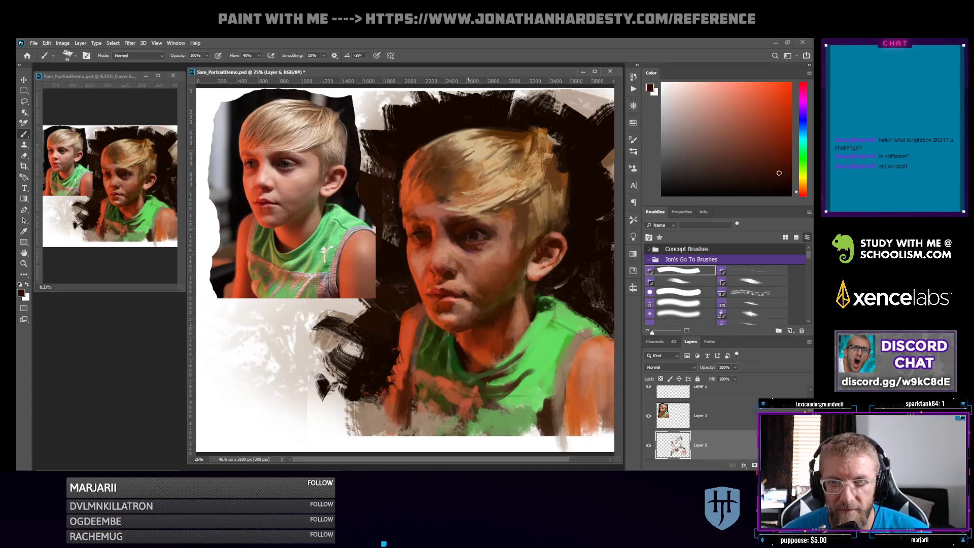
left_click(473, 235, "alt")
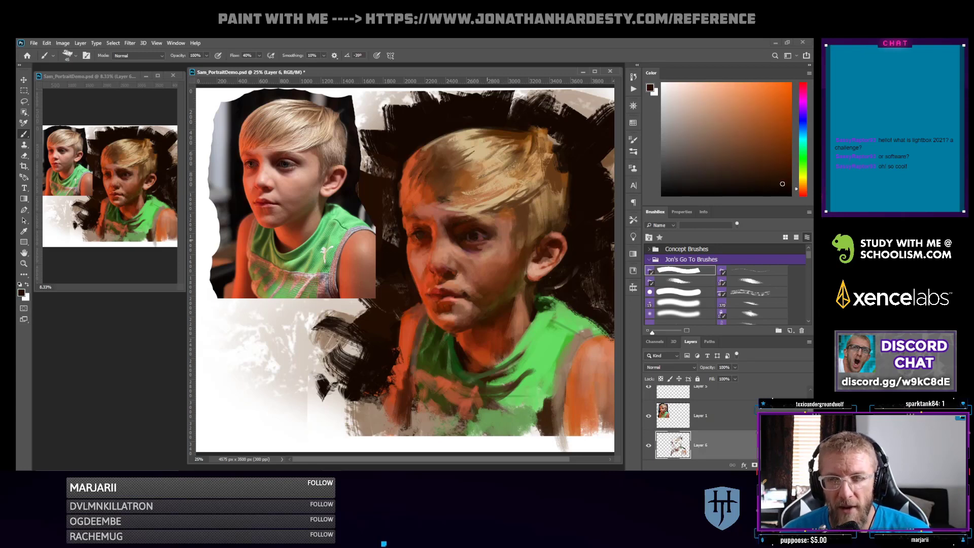
left_click(483, 234, "alt")
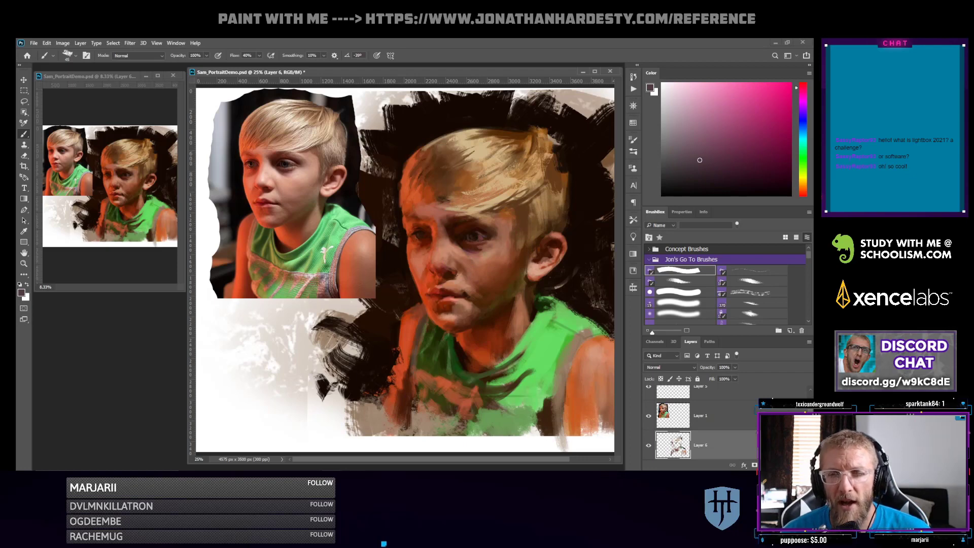
left_click(475, 234, "alt")
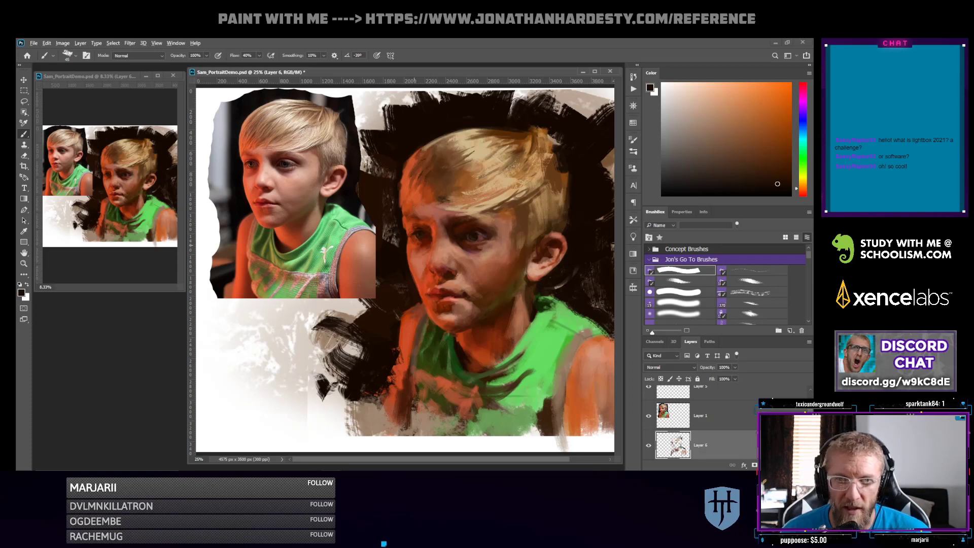
Touch up the skin around the painted far eye with sampled oranges and the near eye's lids and iris with sampled dark reds and browns
left_click(413, 247, "alt")
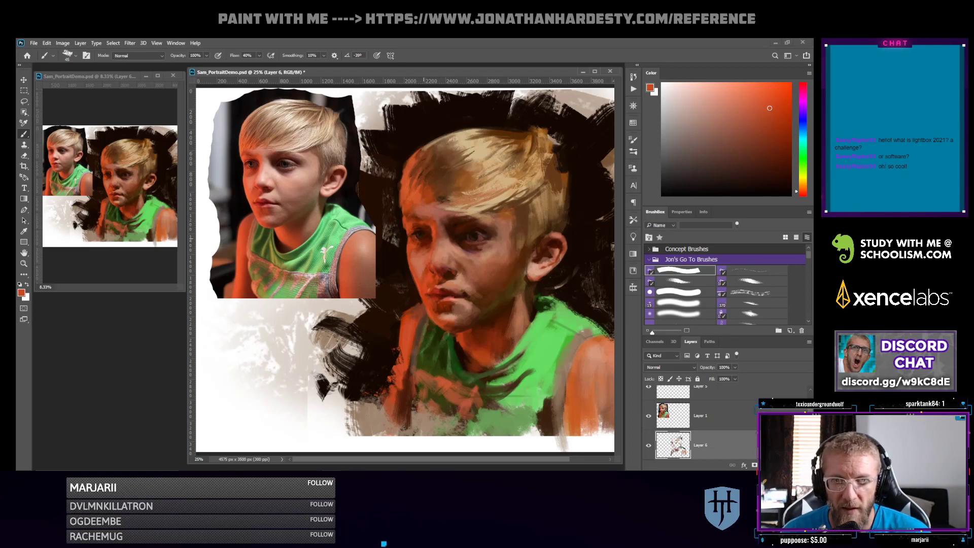
left_click(419, 236, "alt")
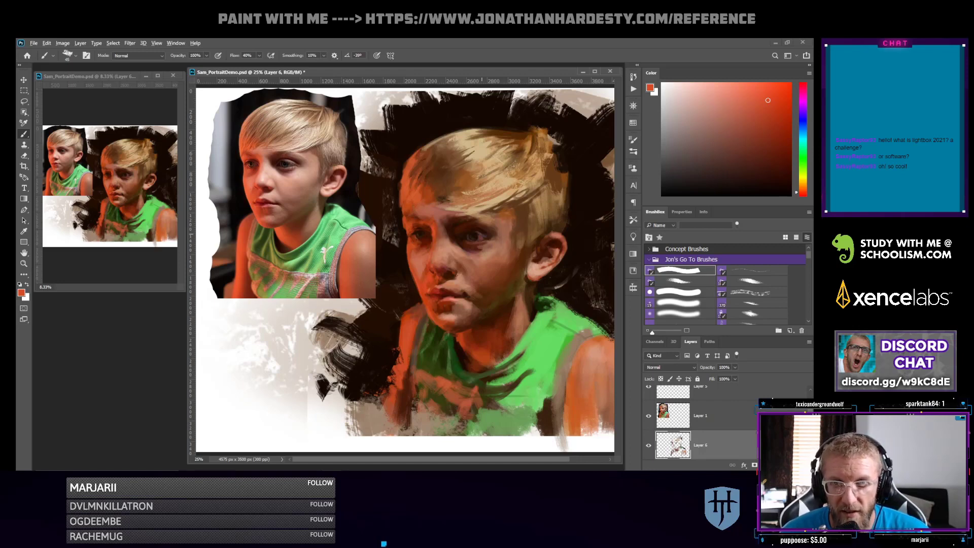
left_click(480, 233, "alt")
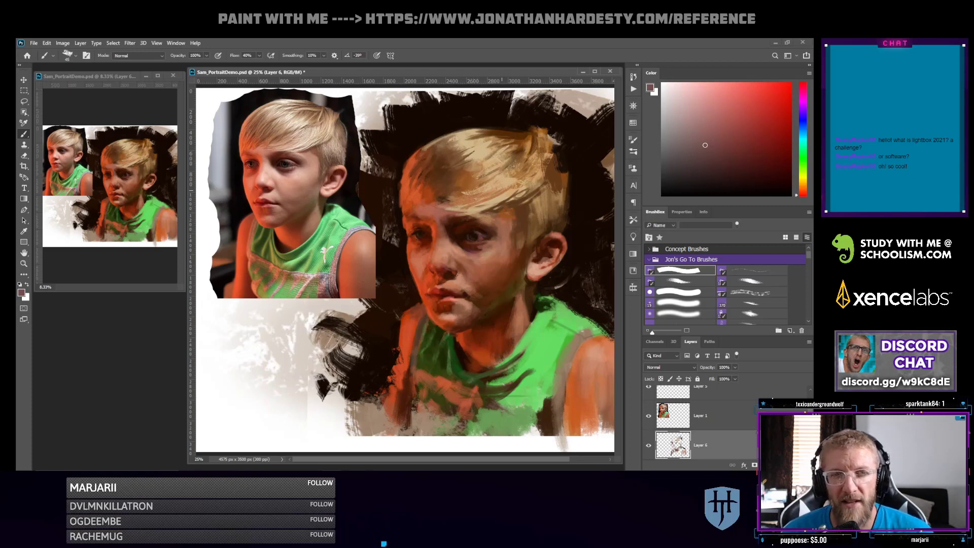
left_click(480, 237, "alt")
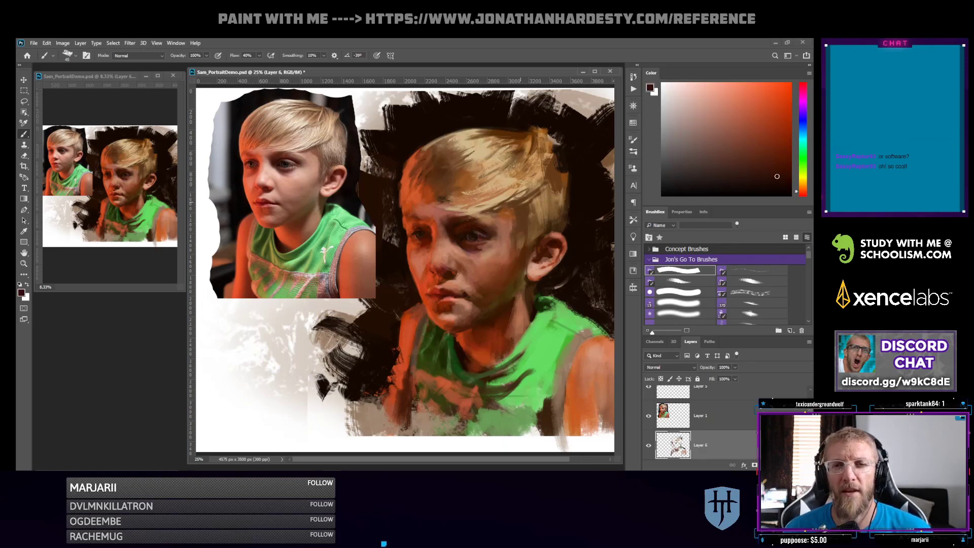
left_click(480, 240, "alt")
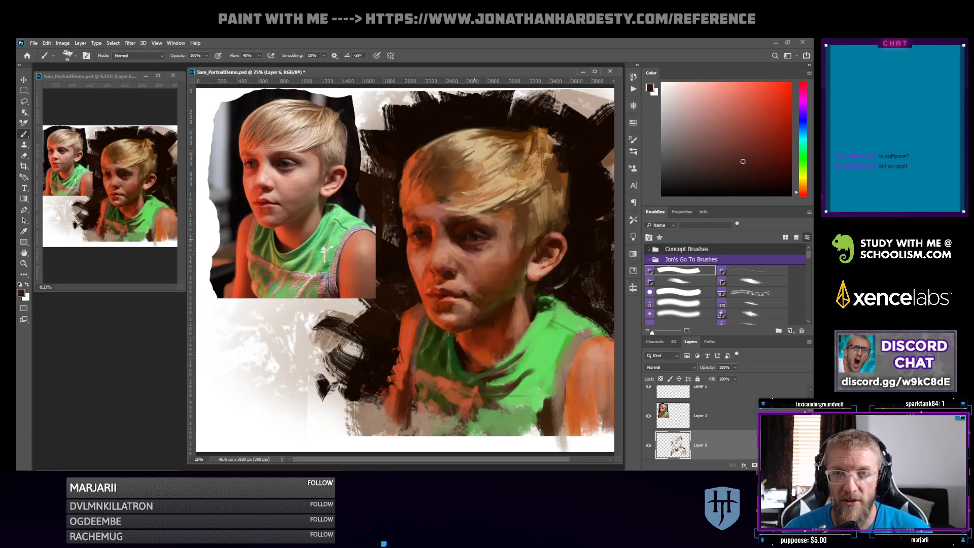
left_click(469, 237, "alt")
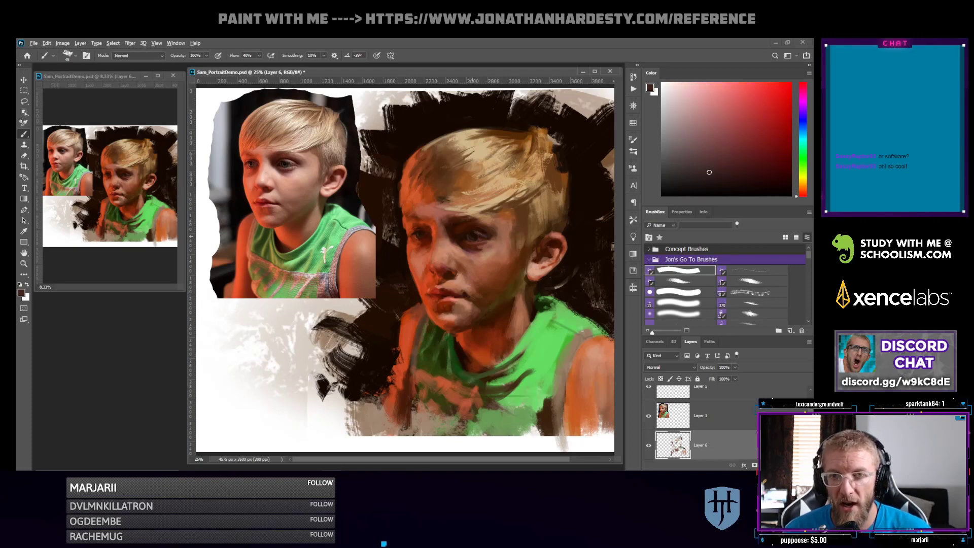
left_click(472, 237, "alt")
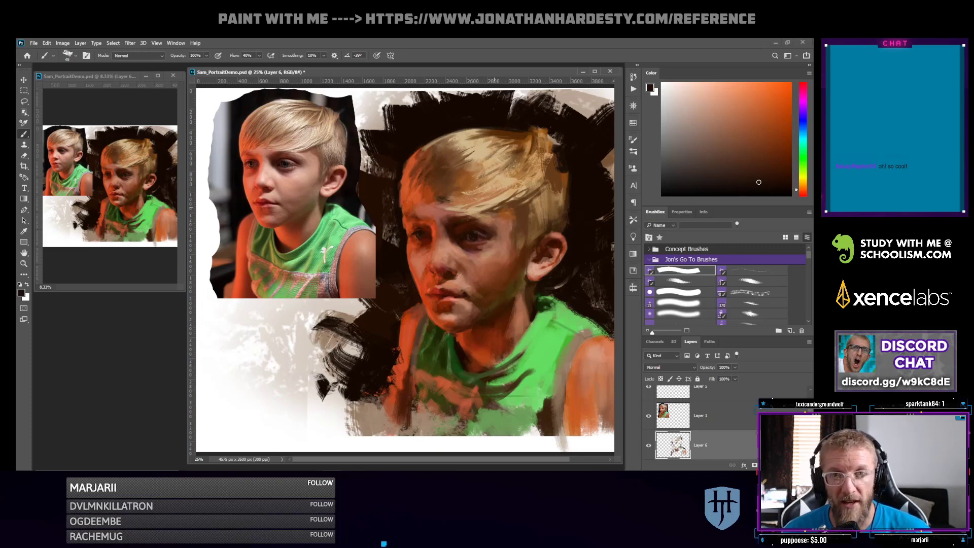
Add finer detail to the painted near eye with a smaller brush, using a mixed muted brown and darks sampled from the iris
left_click(739, 178)
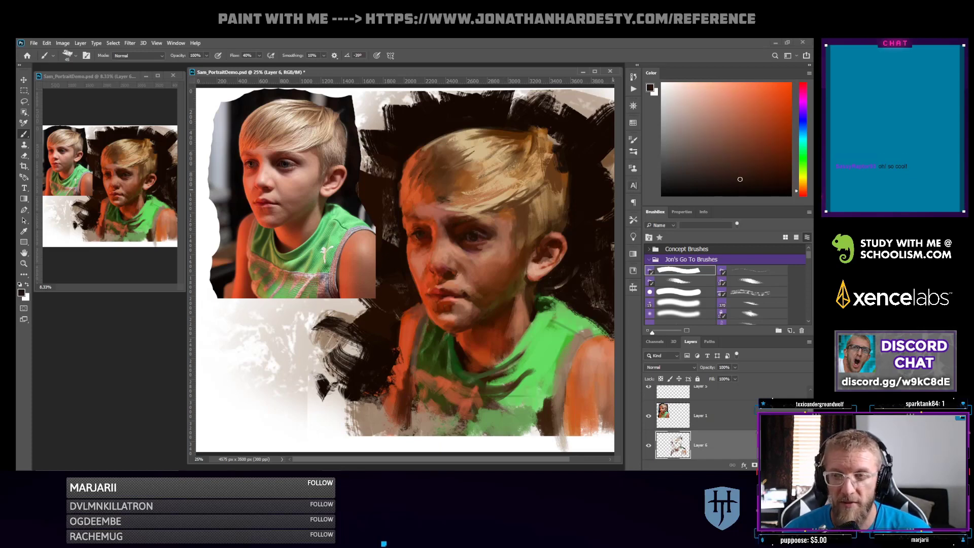
mouse_move(739, 178)
left_mouse_down()
mouse_move(694, 170)
mouse_move(718, 154)
left_mouse_up()
key("bracketleft")
key("bracketleft")
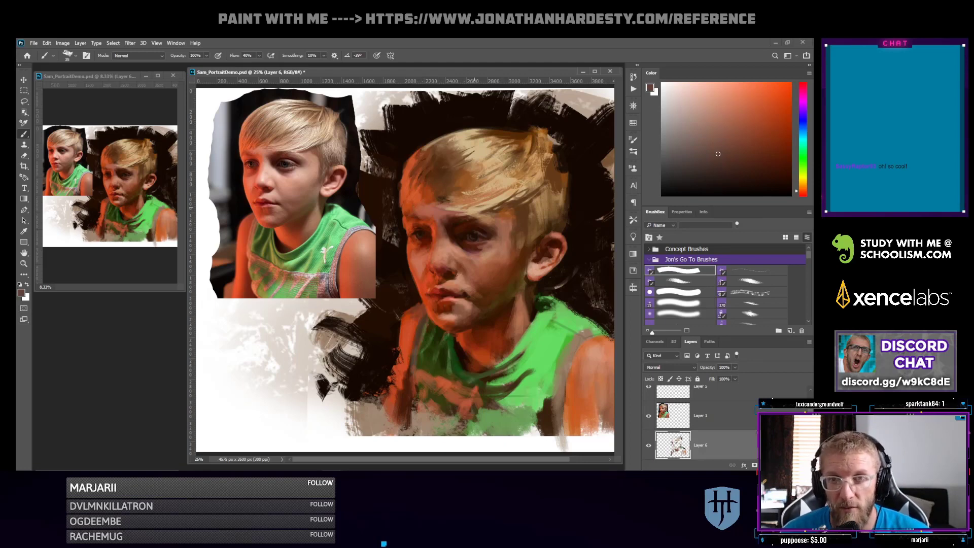
left_click(471, 237, "alt")
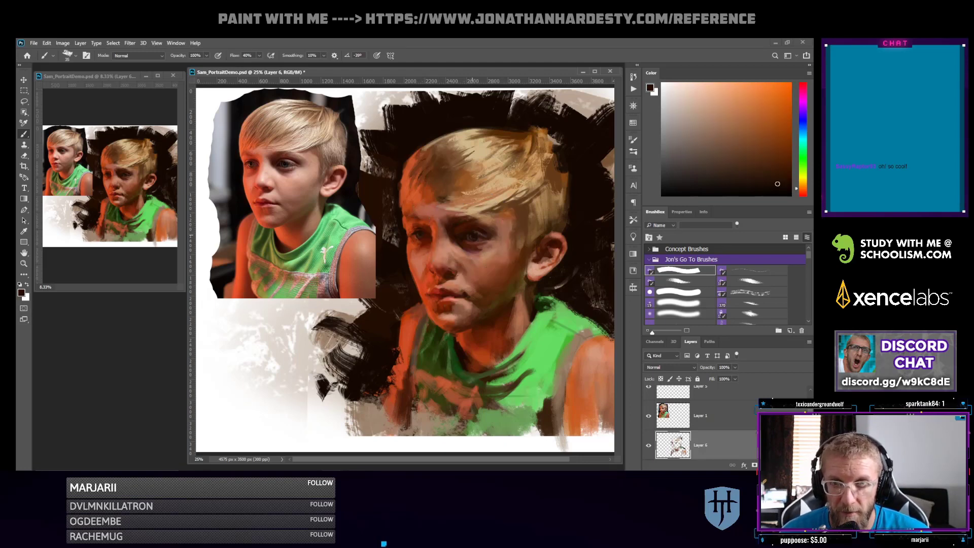
left_click(470, 236, "alt")
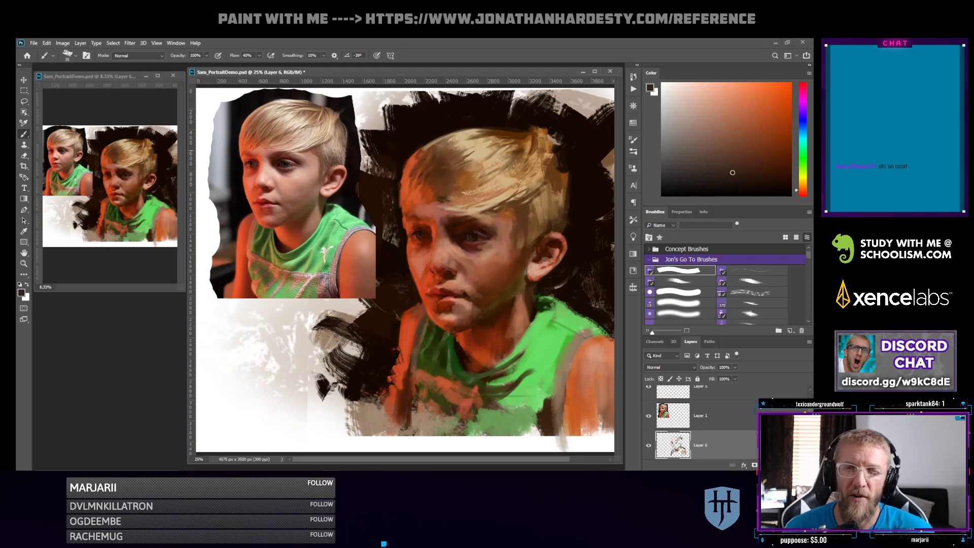
Detail the painted far eye with a smaller brush, using mixed pale peach and salmon tones plus light orange and dark brown sampled from the face
left_click_drag(695, 113, 691, 83)
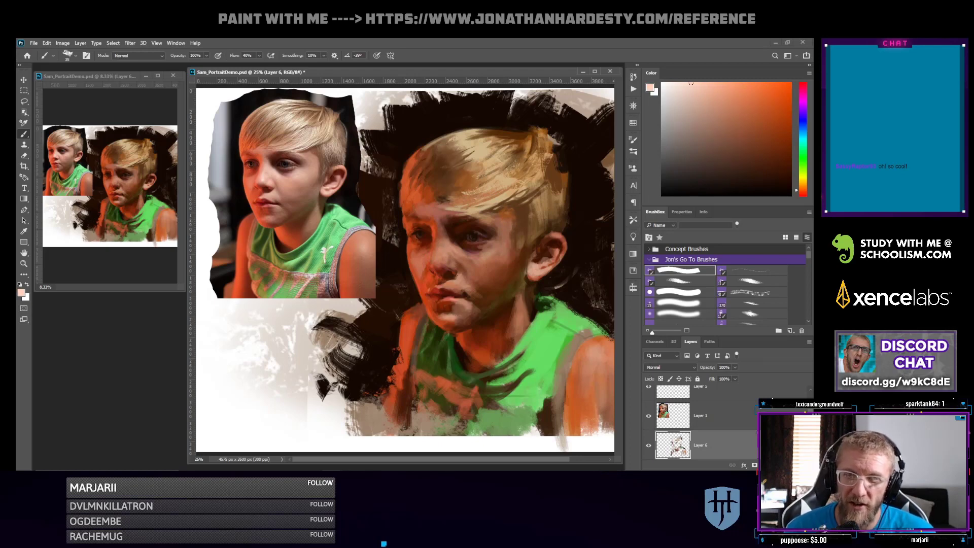
key("bracketleft")
key("bracketleft")
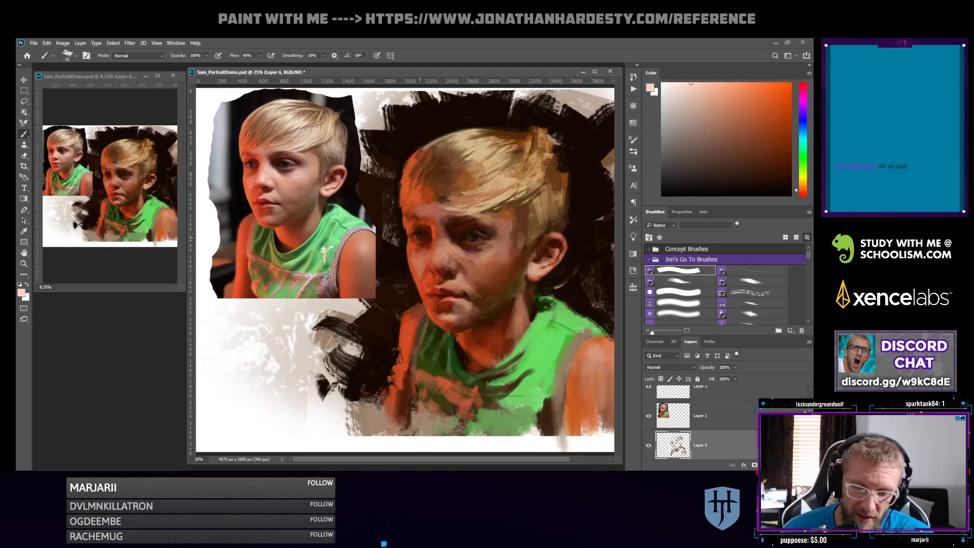
left_click(763, 102)
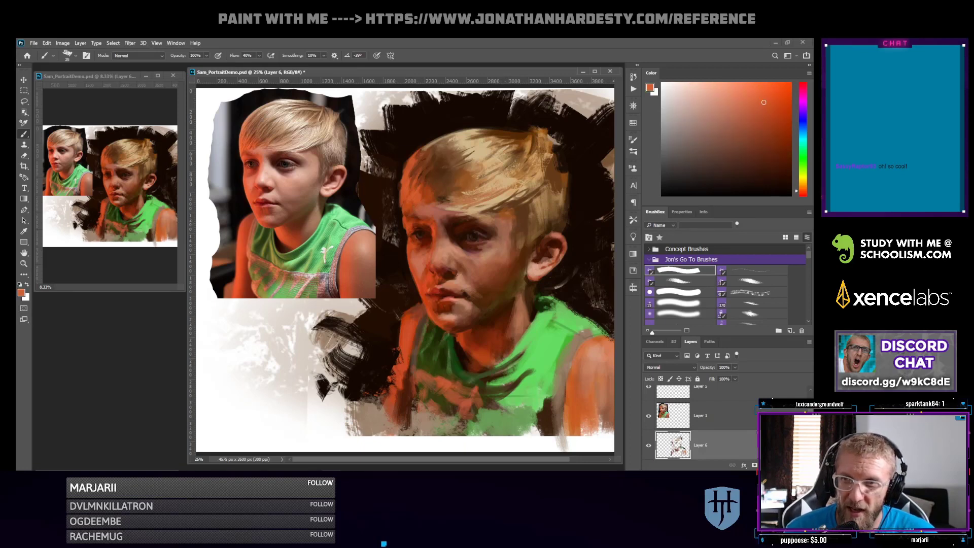
left_click(739, 87)
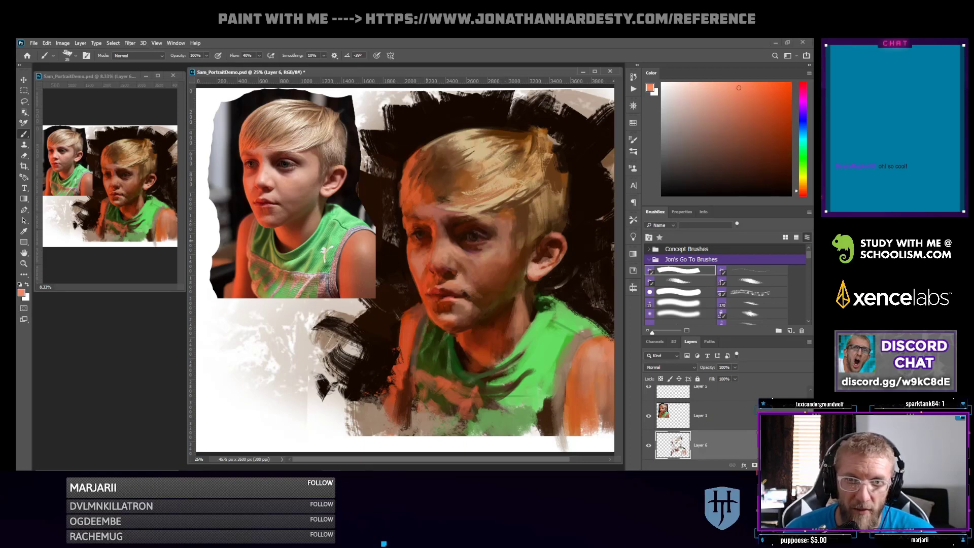
left_click(419, 234, "alt")
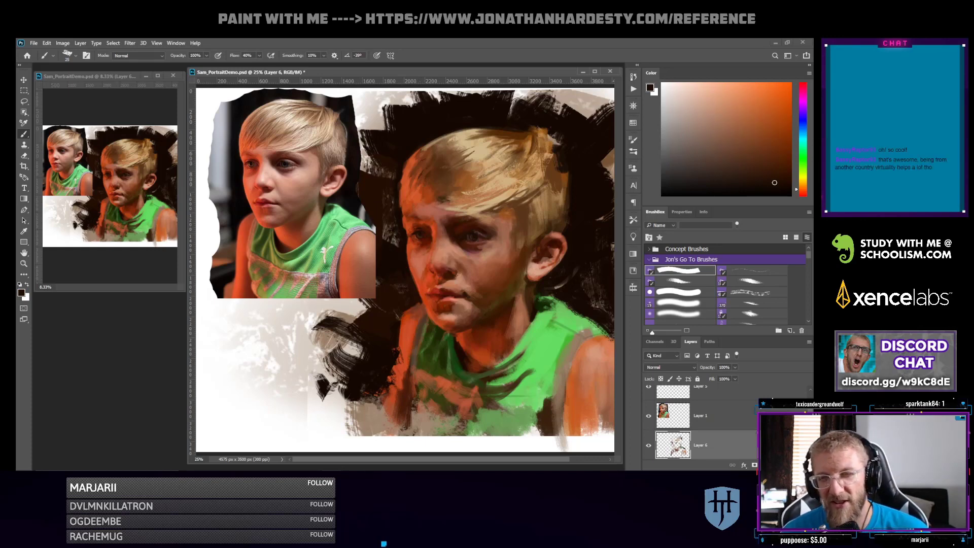
left_click(426, 247, "alt")
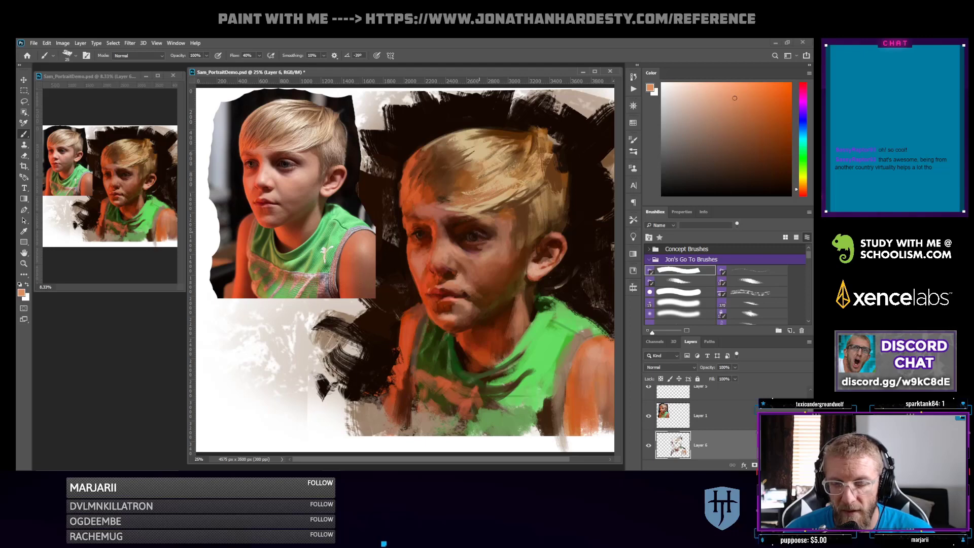
left_click(474, 235, "alt")
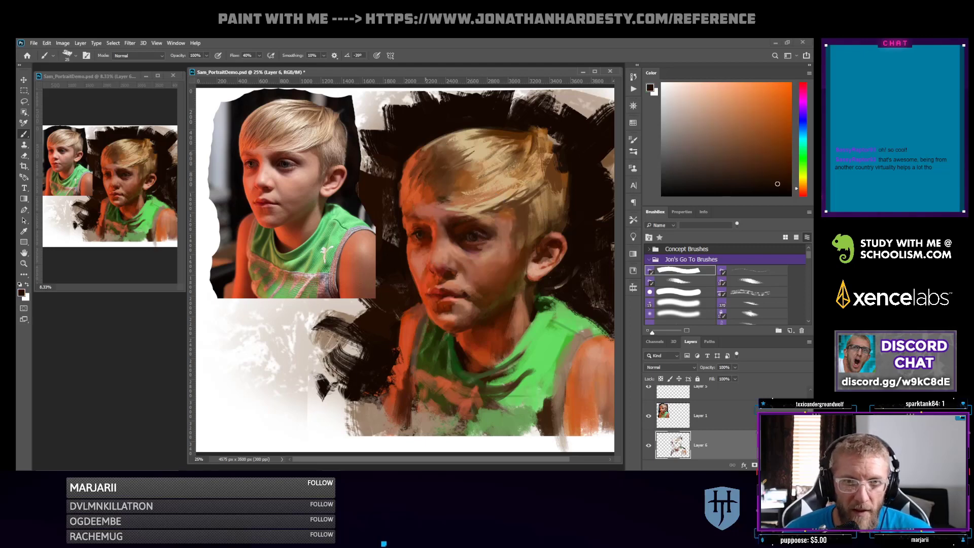
Refine the far cheek's edge and the shadow beneath the chin with orange-red, near-black and dark green sampled from the skin, background and collar
left_click(430, 274, "alt")
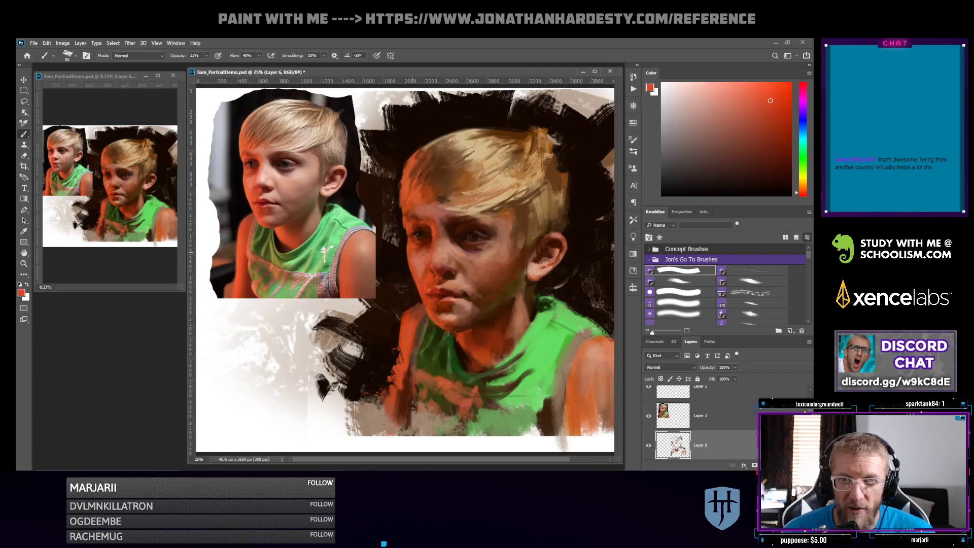
left_click(399, 272, "alt")
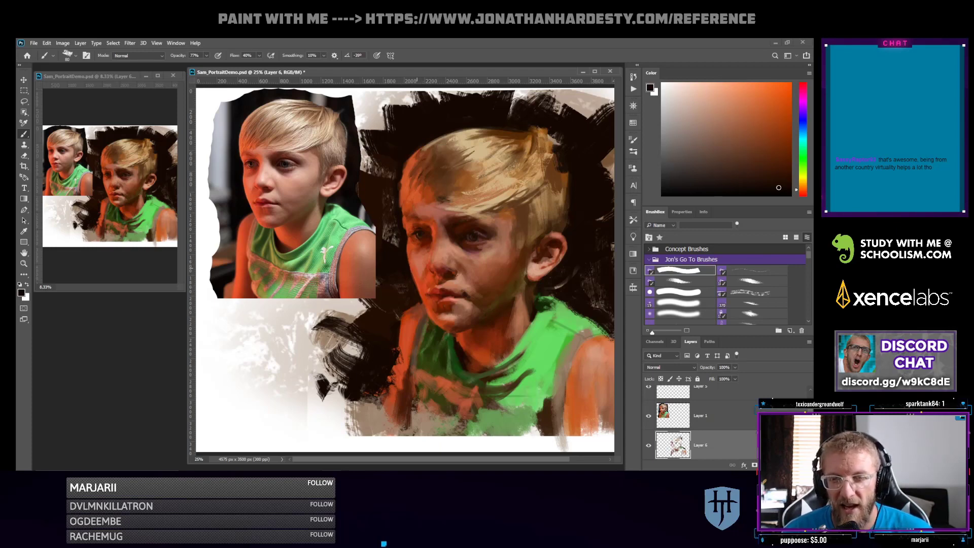
left_click(442, 332, "alt")
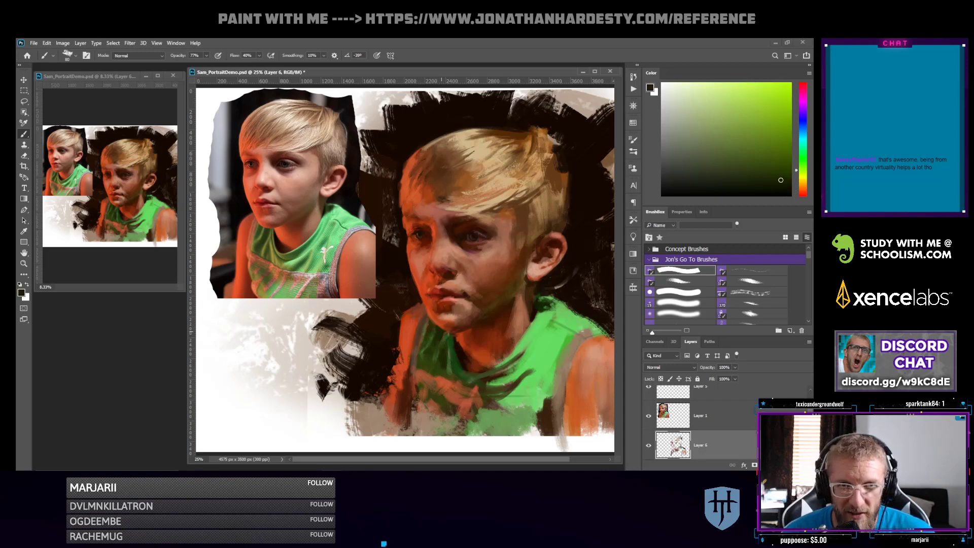
left_click(445, 334, "alt")
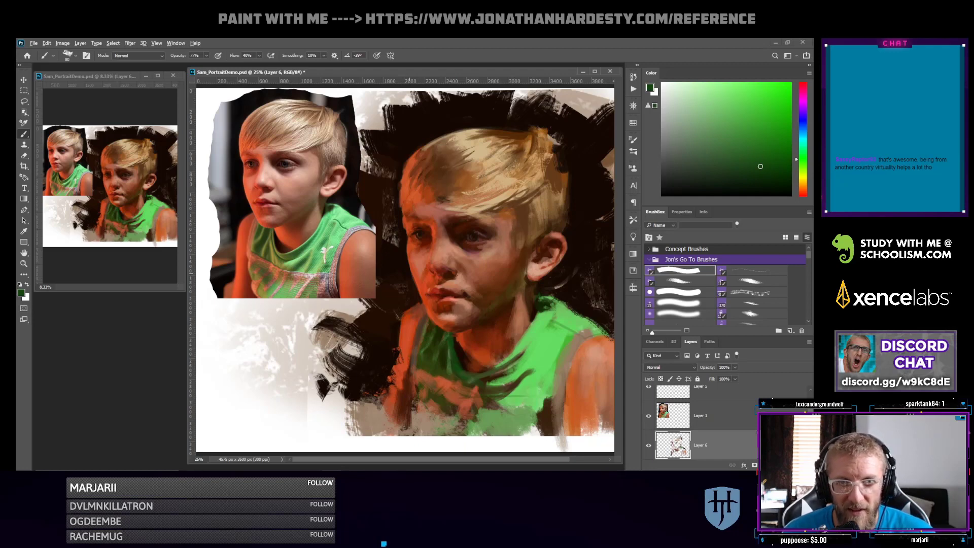
left_click(403, 254, "alt")
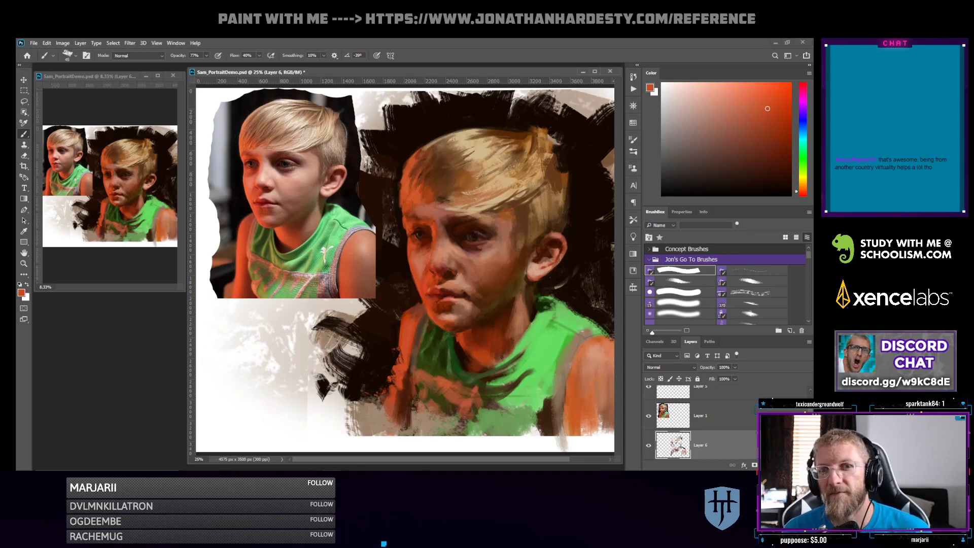
left_click(432, 325, "alt")
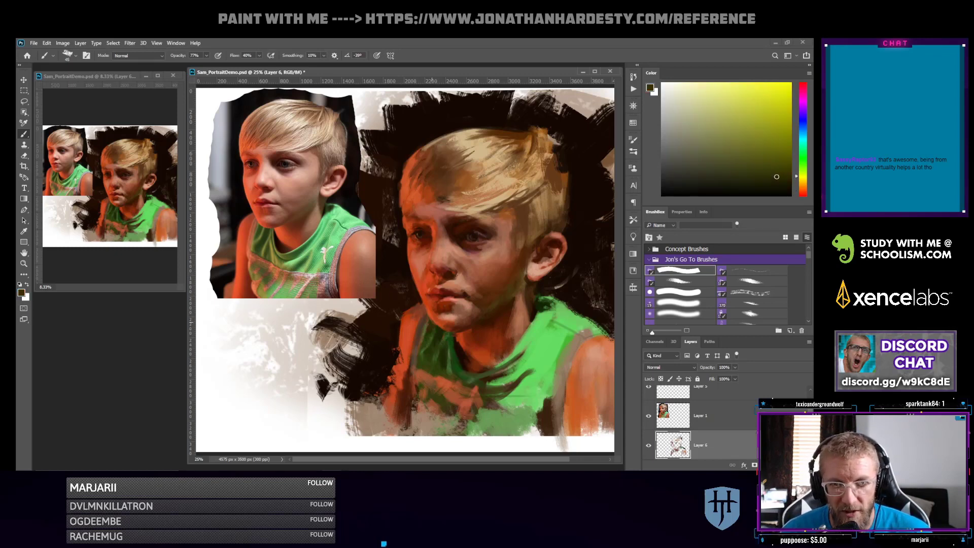
left_click(446, 333, "alt")
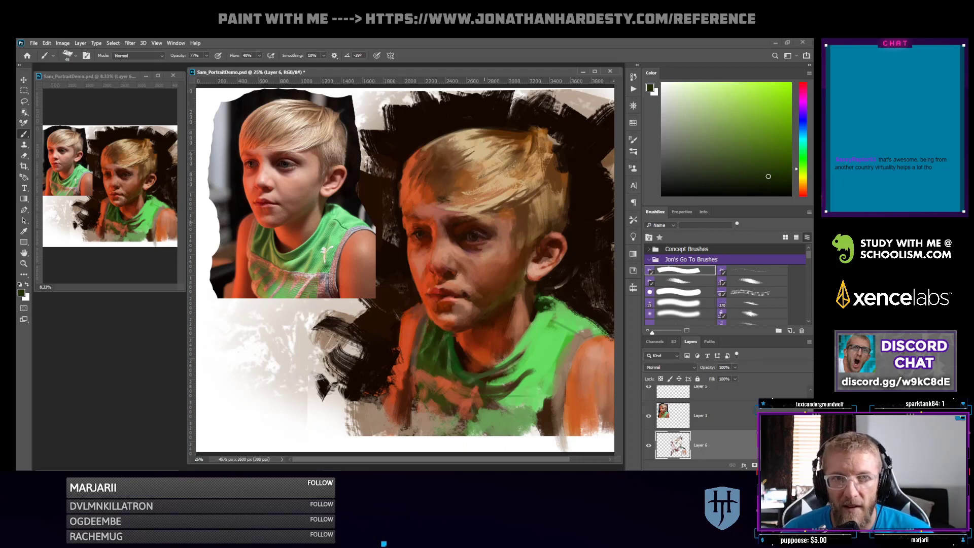
Rework the brow and front hair of the painted boy with sampled muted red, light blond and dark browns
left_click(480, 233, "alt")
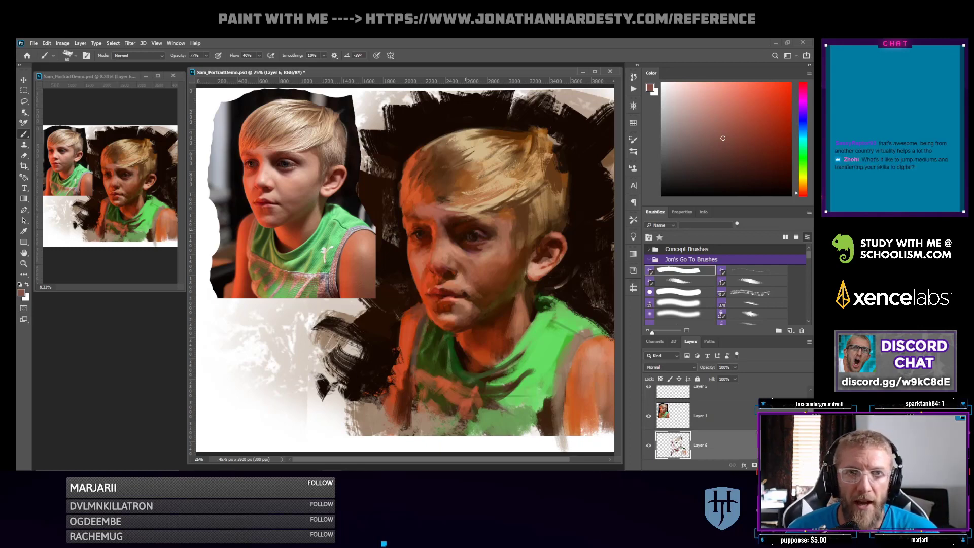
left_click(480, 175, "alt")
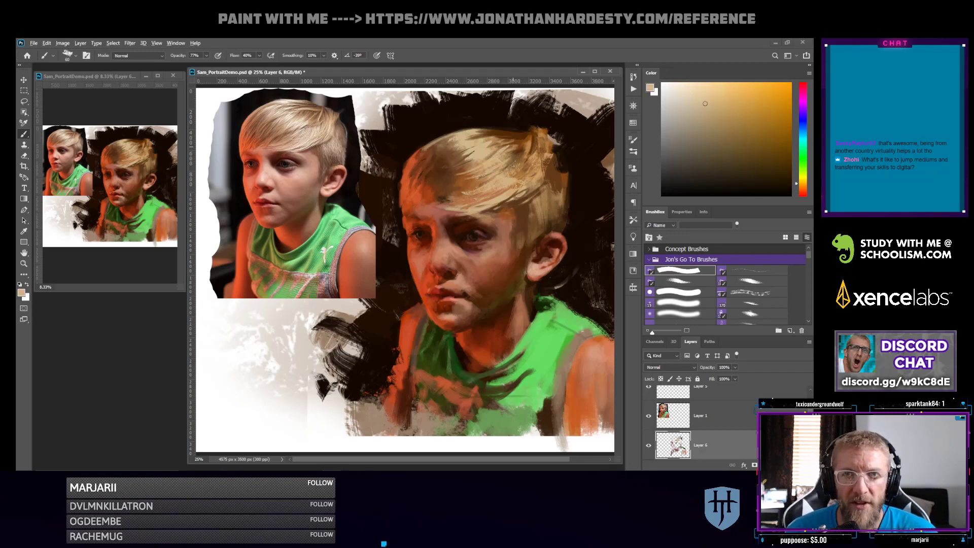
left_click(517, 138, "alt")
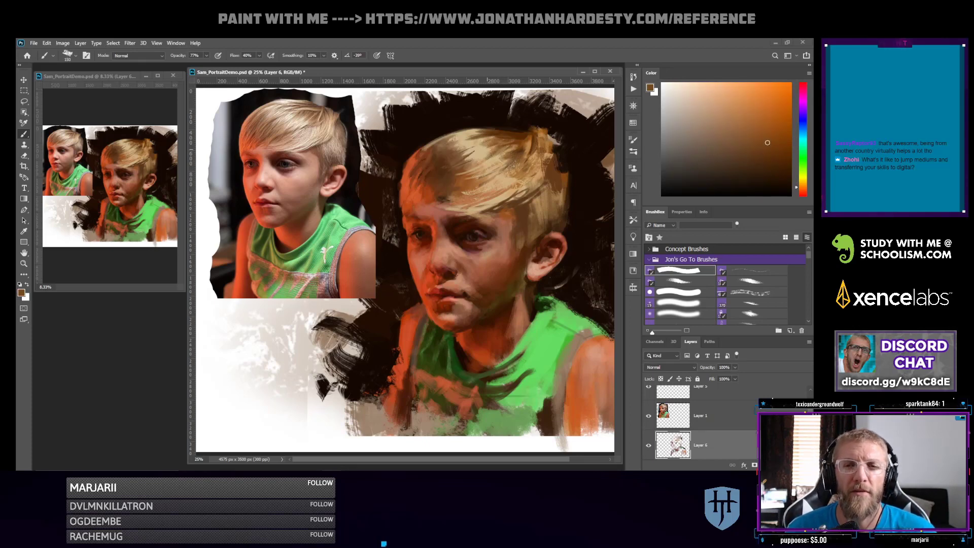
left_click(440, 171, "alt")
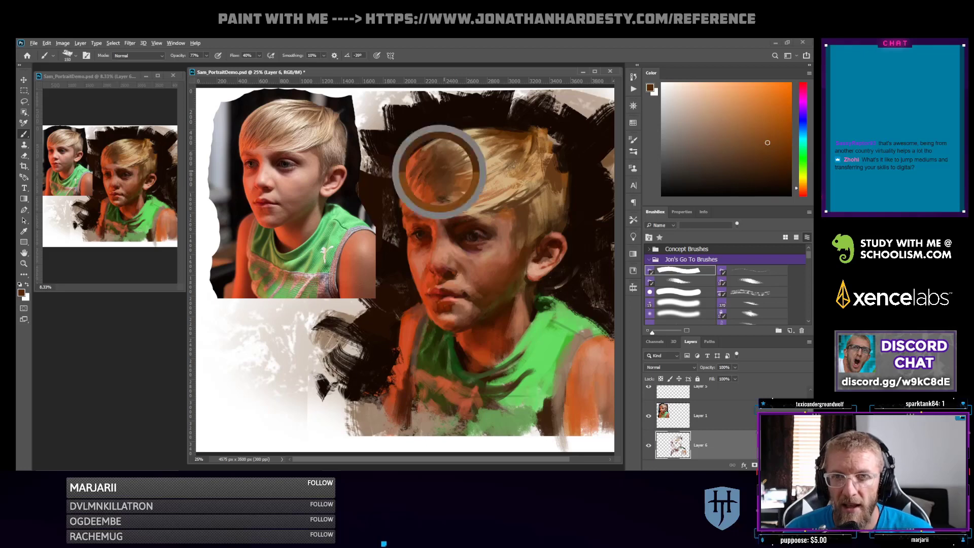
left_click(441, 174, "alt")
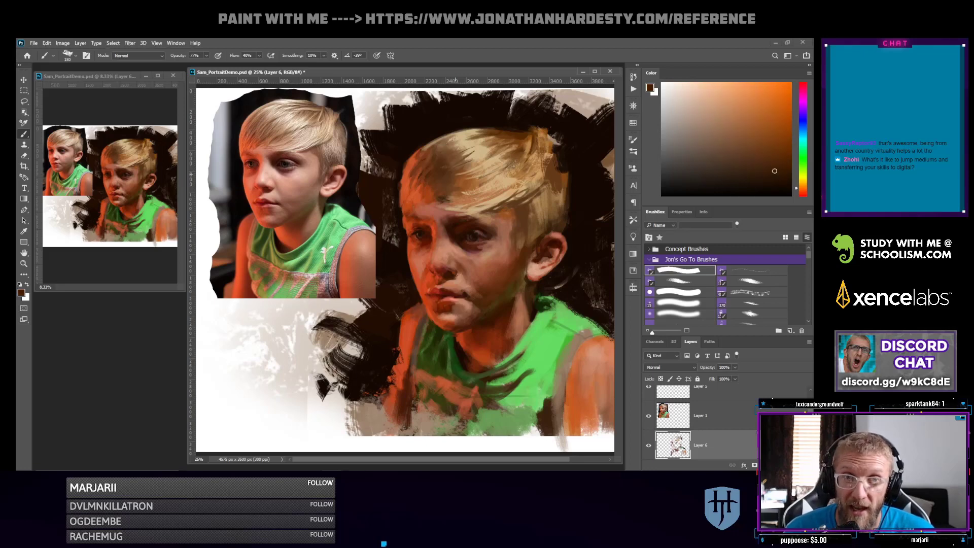
left_click_drag(428, 179, 429, 183)
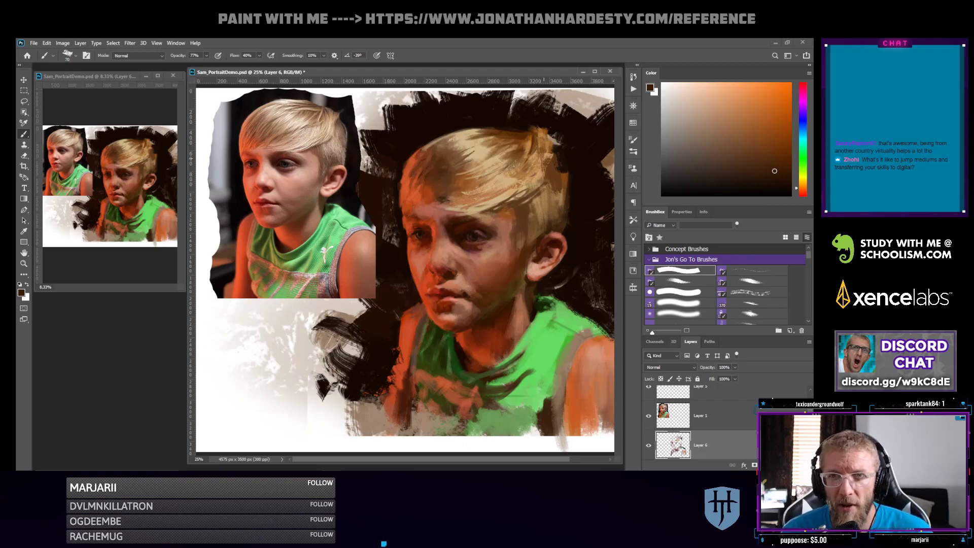
Reshape the crown and back of the hair with sampled near-black and golden browns, using the textured brush from Jon's Go To Brushes
left_click(558, 139, "alt")
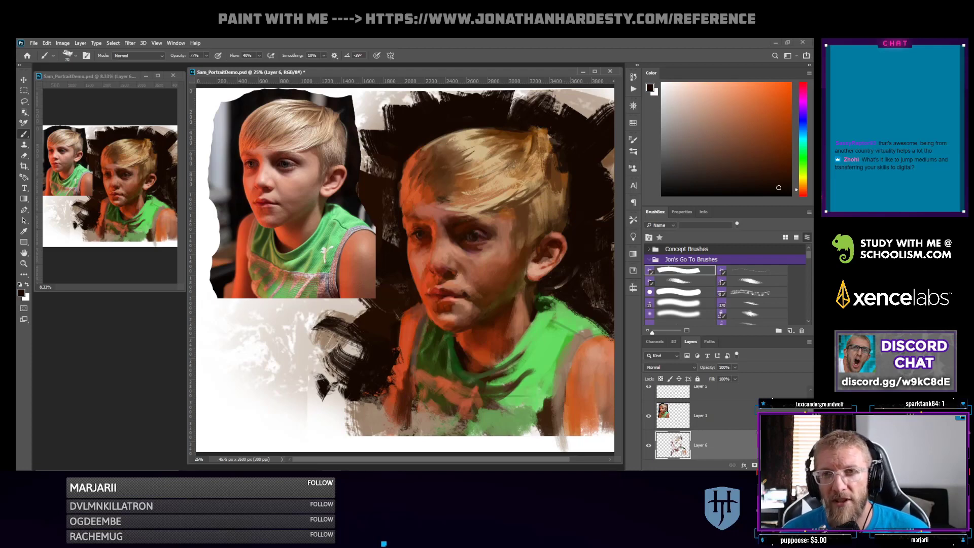
left_click(552, 140, "alt")
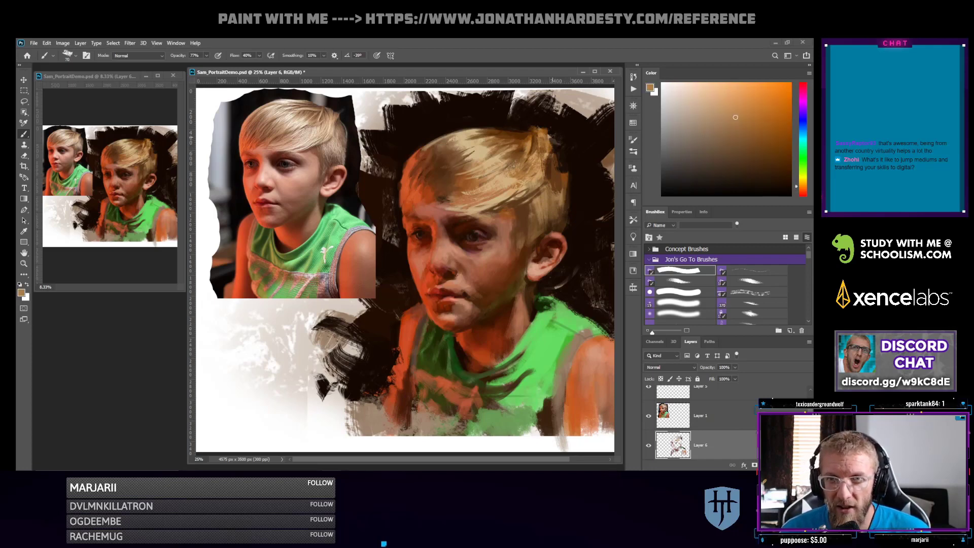
left_click(752, 292)
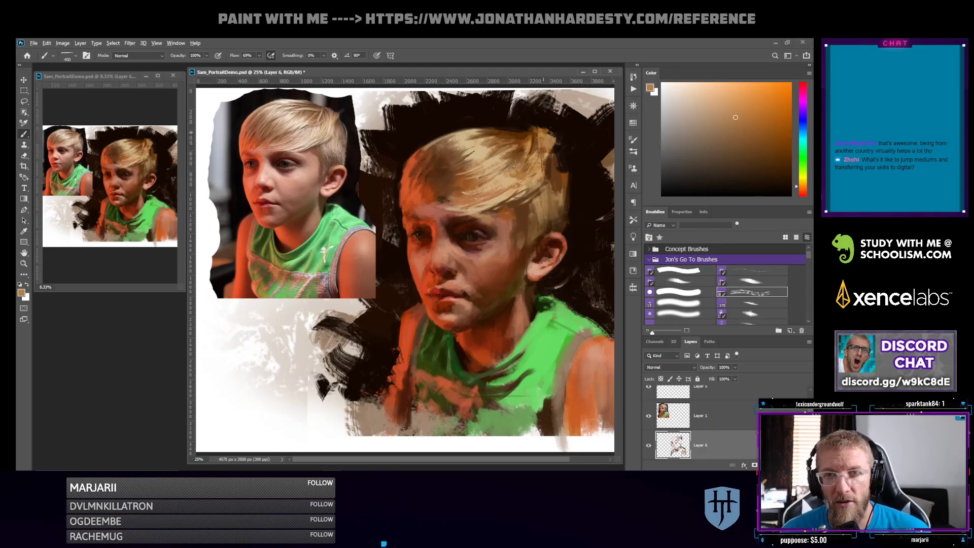
left_click(555, 129, "alt")
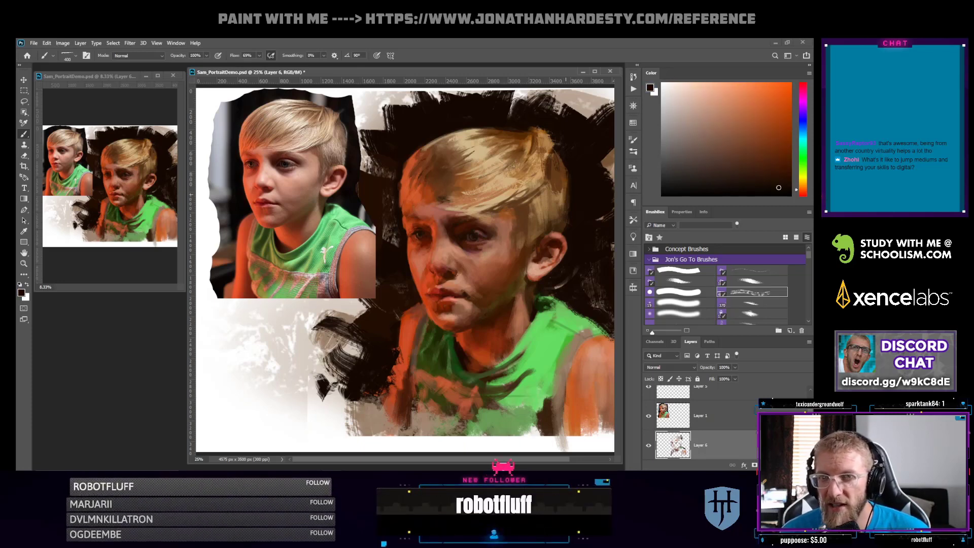
left_click(547, 194, "alt")
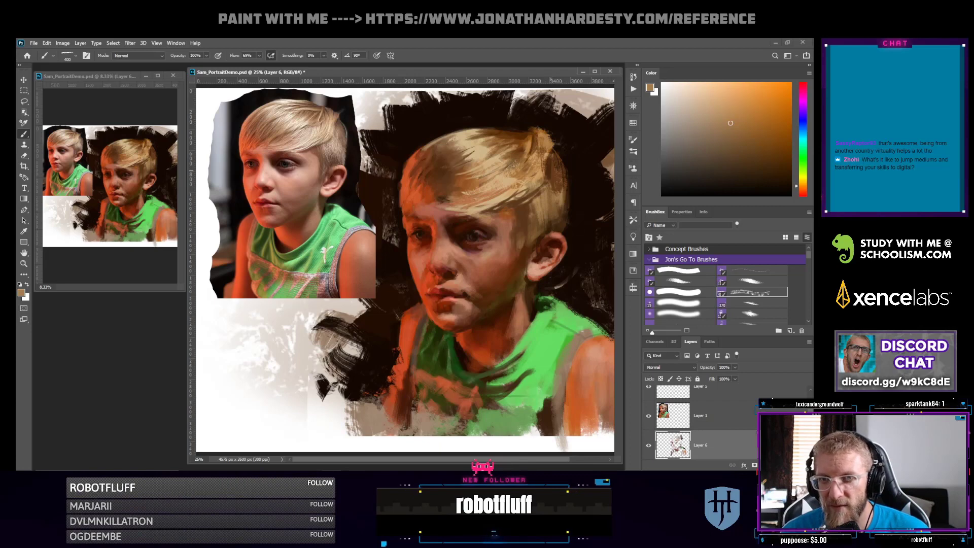
left_click(550, 164, "alt")
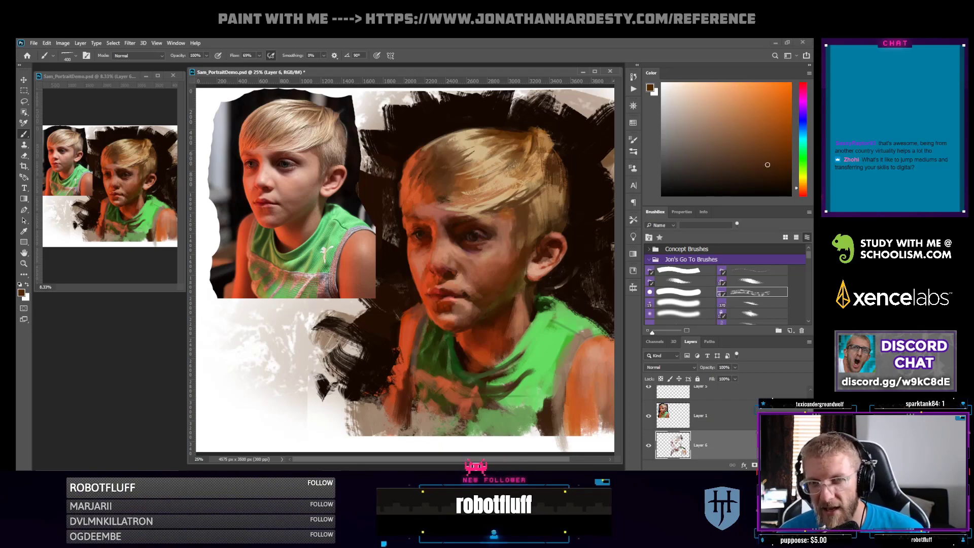
Try a textured stroke down the front hair above the far temple in a sampled brown
left_click(424, 172, "alt")
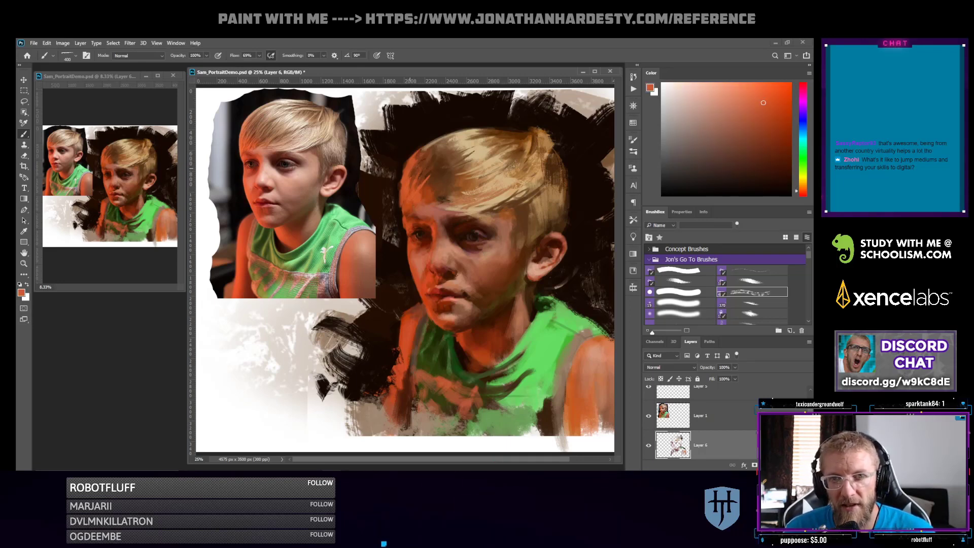
left_click(428, 164, "alt")
mouse_move(414, 165)
left_mouse_down()
mouse_move(406, 187)
mouse_move(416, 200)
left_mouse_up()
key("ctrl+z")
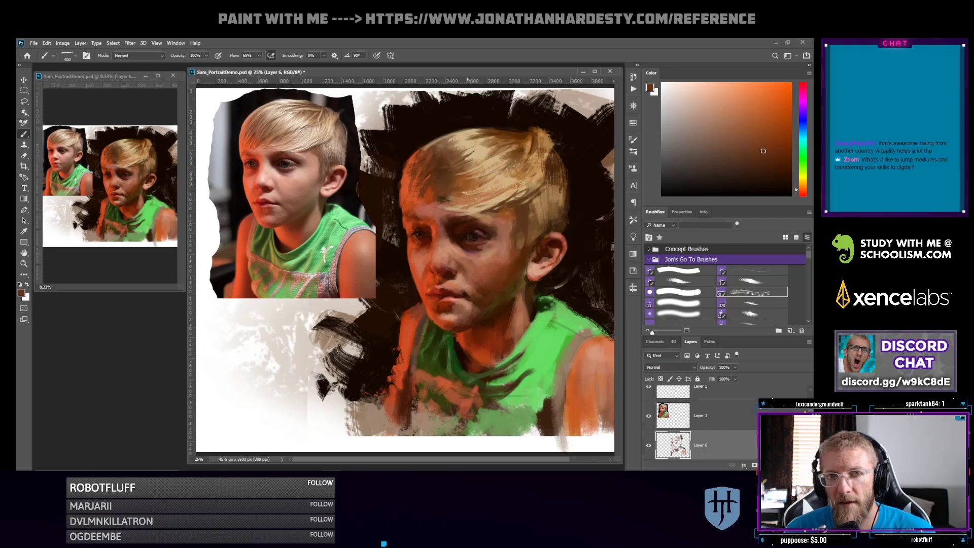
Add textured strokes to the upper front hair with a mixed dark reddish brown and a muted tan sampled from the strands
left_click(772, 162)
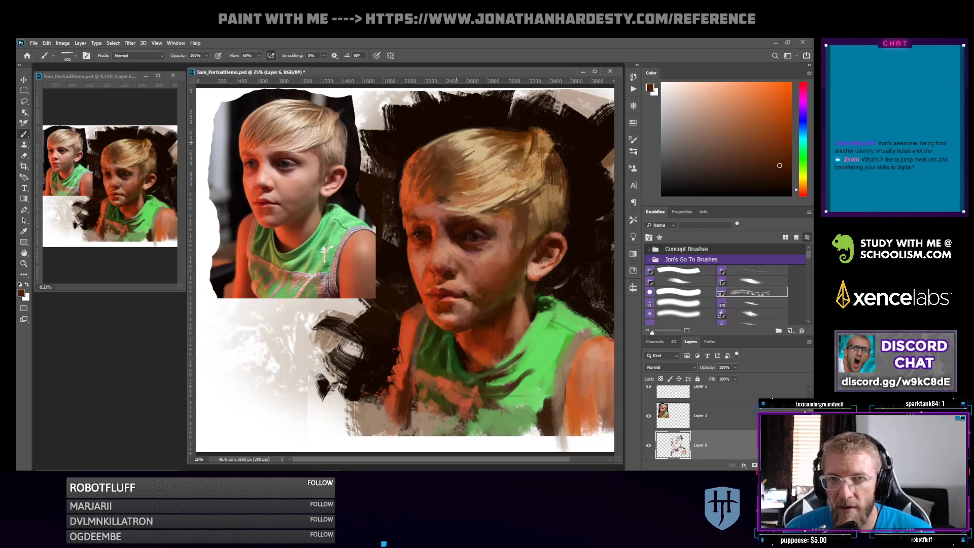
mouse_move(460, 151)
left_mouse_down()
mouse_move(431, 189)
mouse_move(452, 172)
left_mouse_up()
key("ctrl+z")
key("ctrl+z")
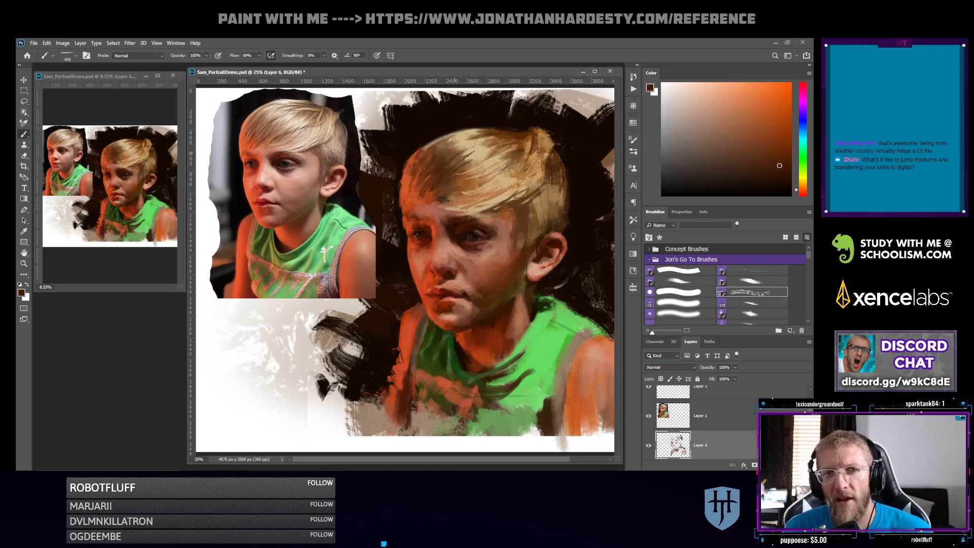
mouse_move(456, 146)
left_mouse_down()
mouse_move(423, 164)
mouse_move(436, 154)
left_mouse_up()
left_click(443, 152, "alt")
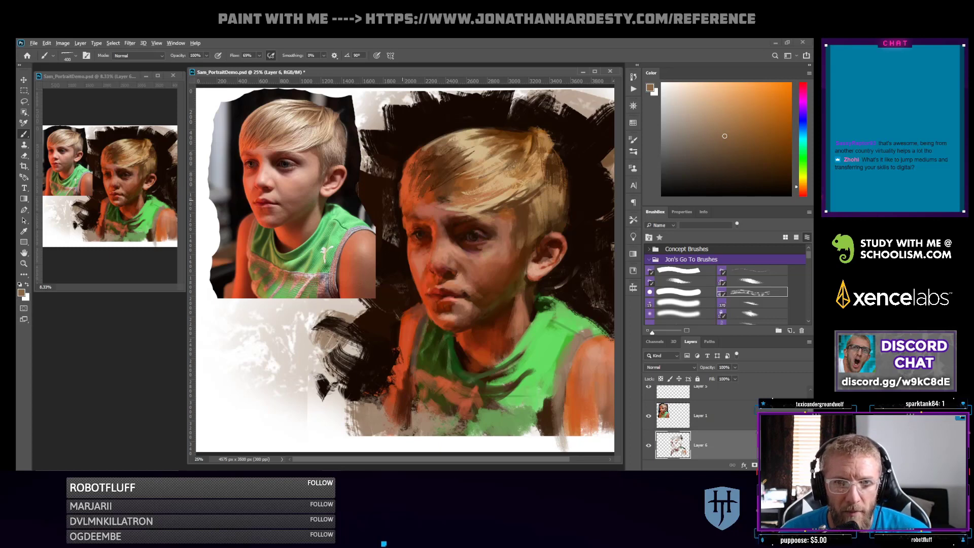
Refine the forehead edge beside the far brow using the first brush in Jon's Go To Brushes, with sampled orange-reds and near-black
left_click(679, 270)
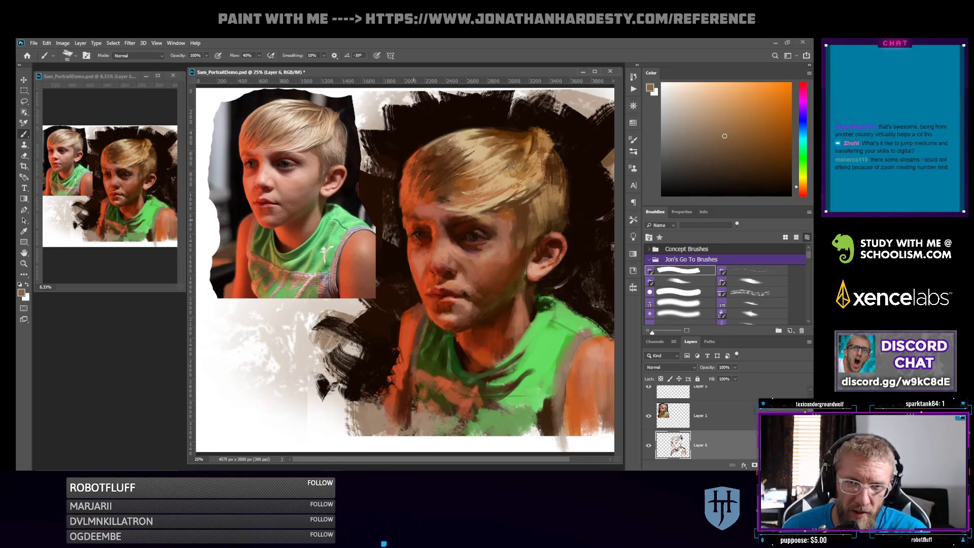
left_click(409, 226, "alt")
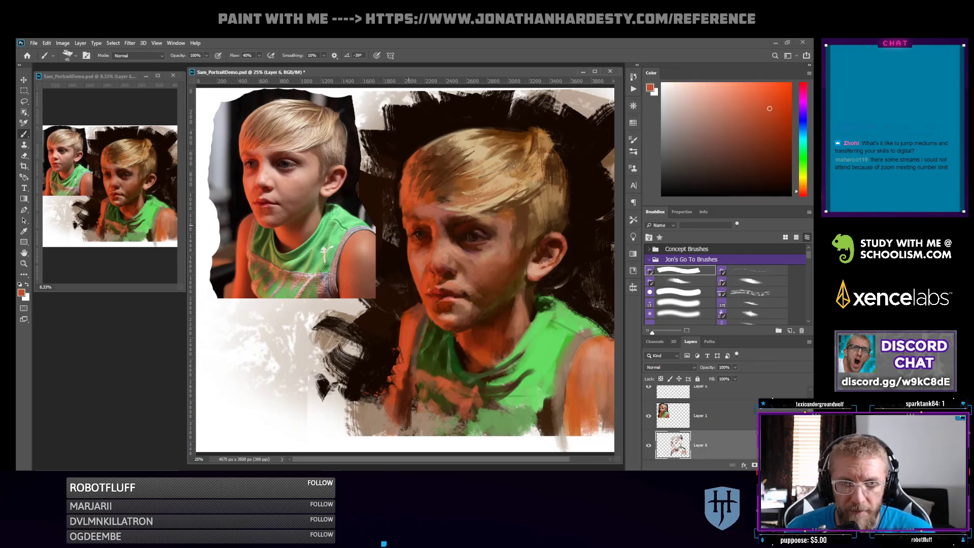
left_click(404, 218, "alt")
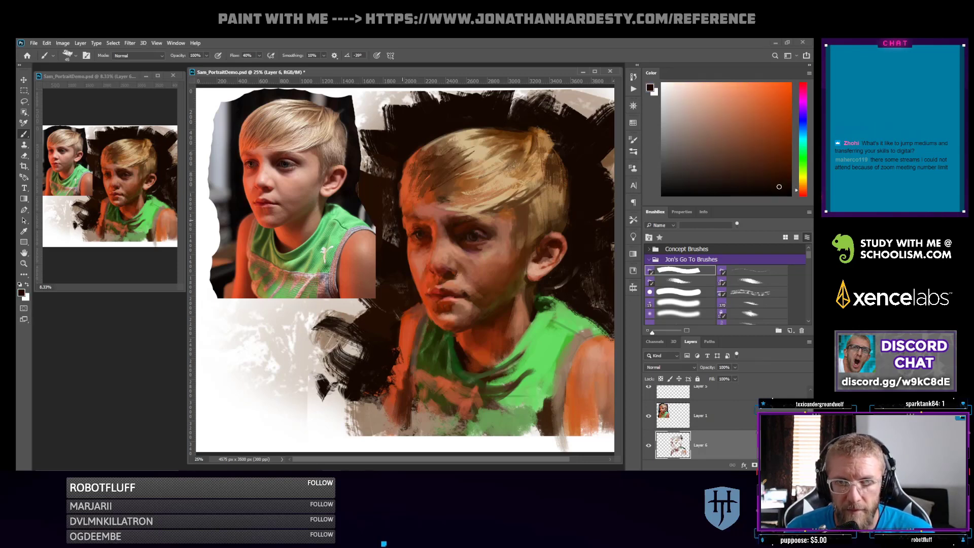
left_click(407, 224, "alt")
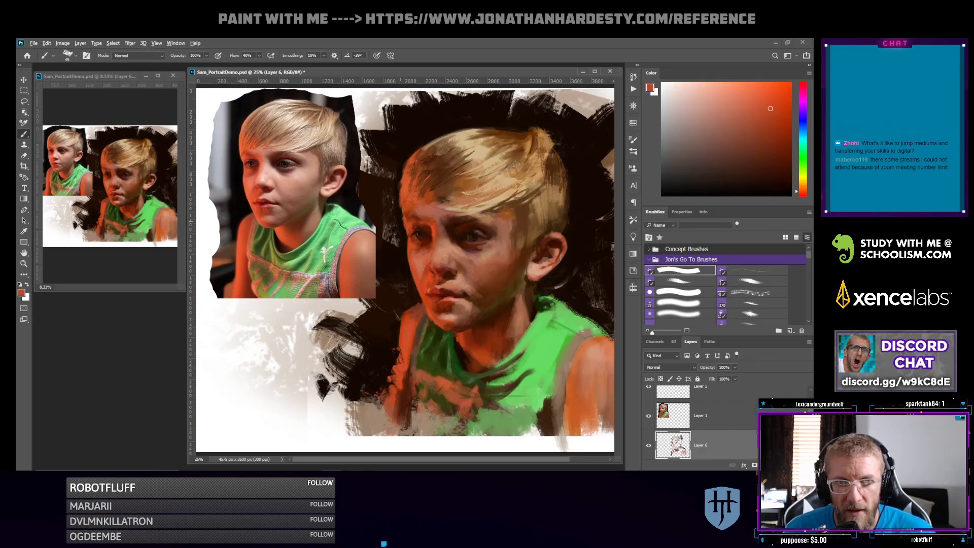
left_click(407, 222, "alt")
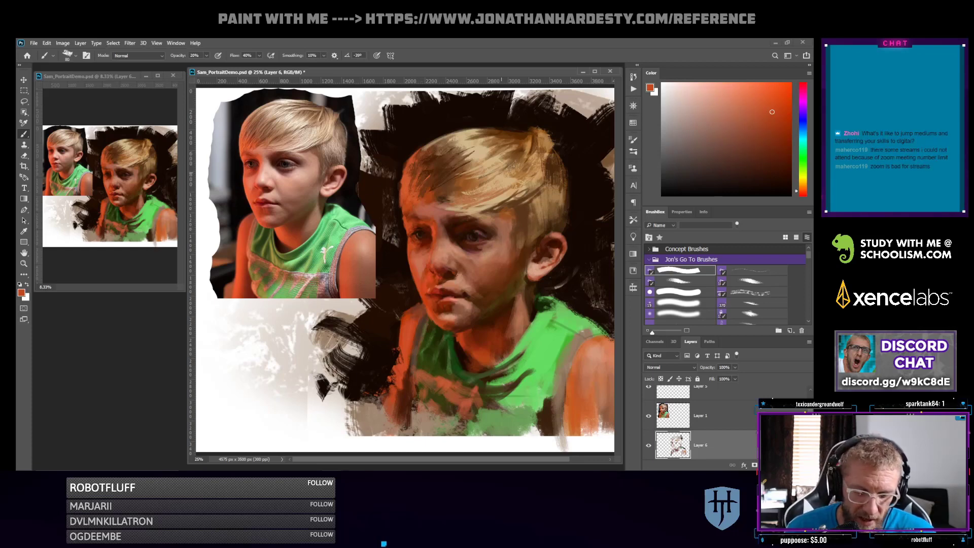
Merge Layer 6 down and copy a lassoed area around the painted far eye onto its own layer
key("l")
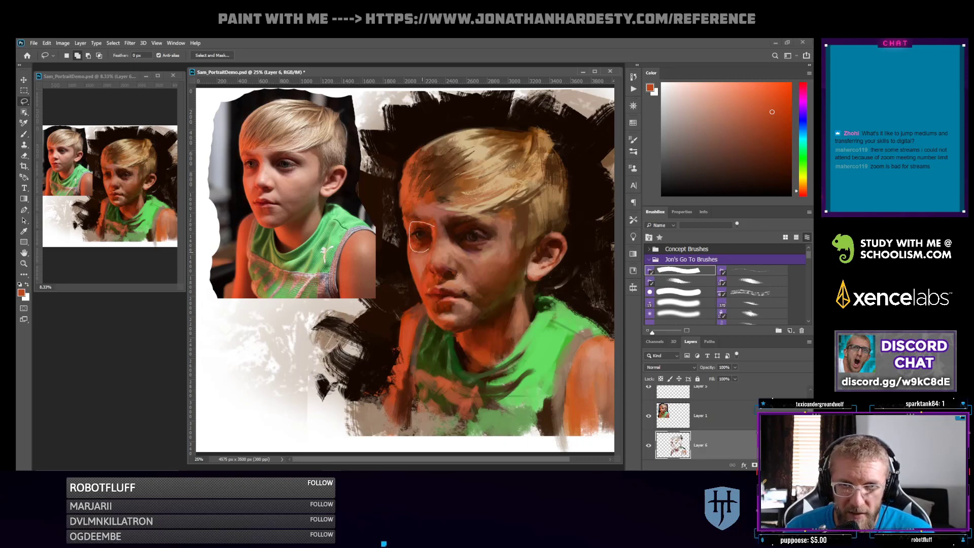
left_click_drag(434, 234, 427, 251)
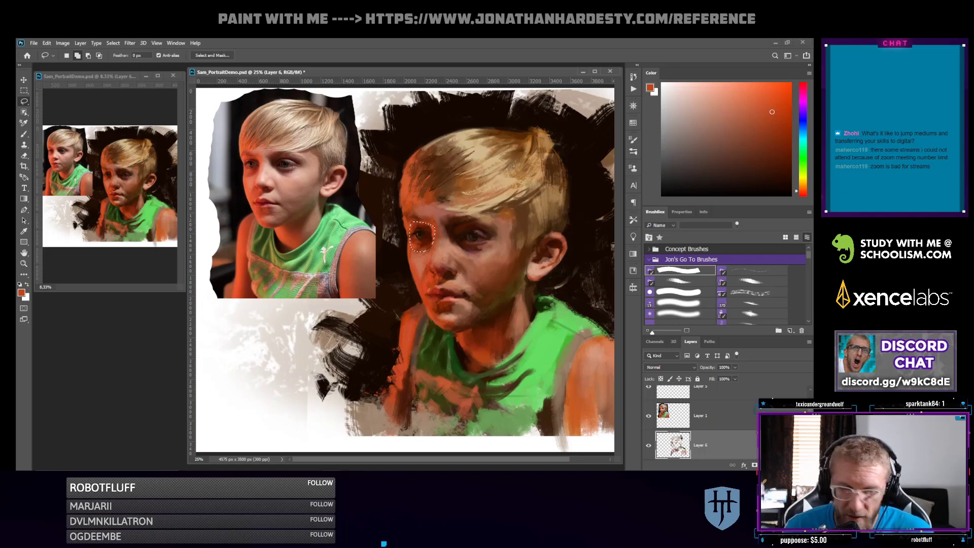
key("ctrl+e")
key("ctrl+j")
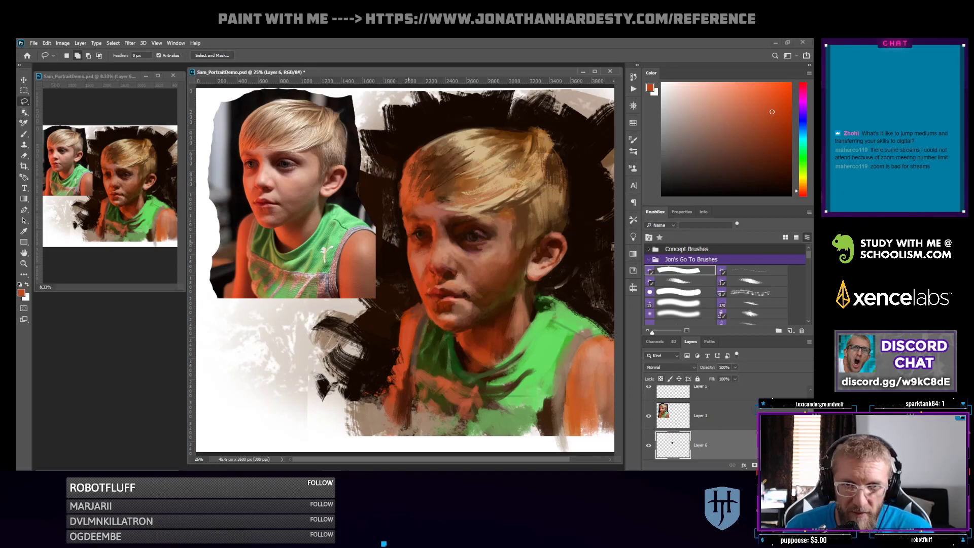
Enlarge the copied far eye proportionally to about 109% with Free Transform and return to the Lasso tool
key("ctrl+t")
left_click_drag(408, 221, 421, 236)
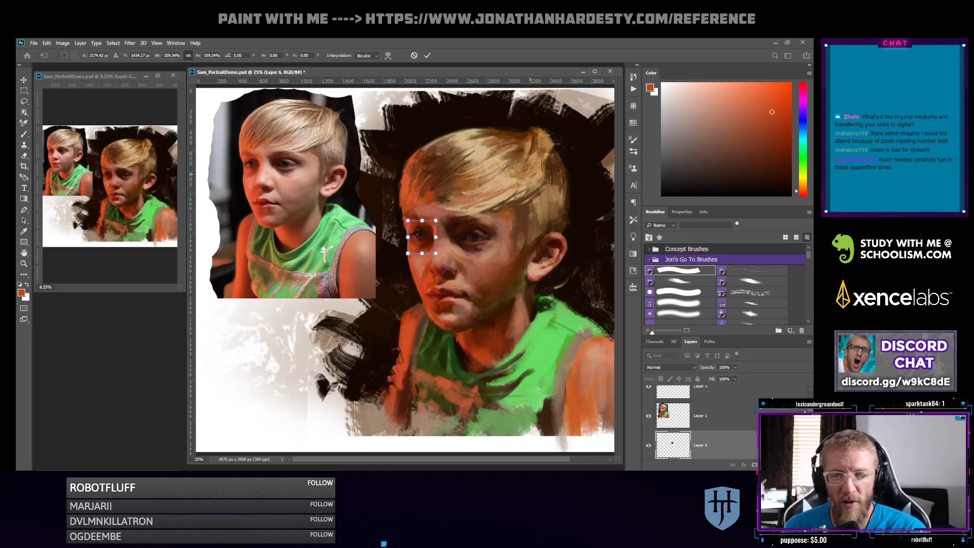
key("Left")
key("Right")
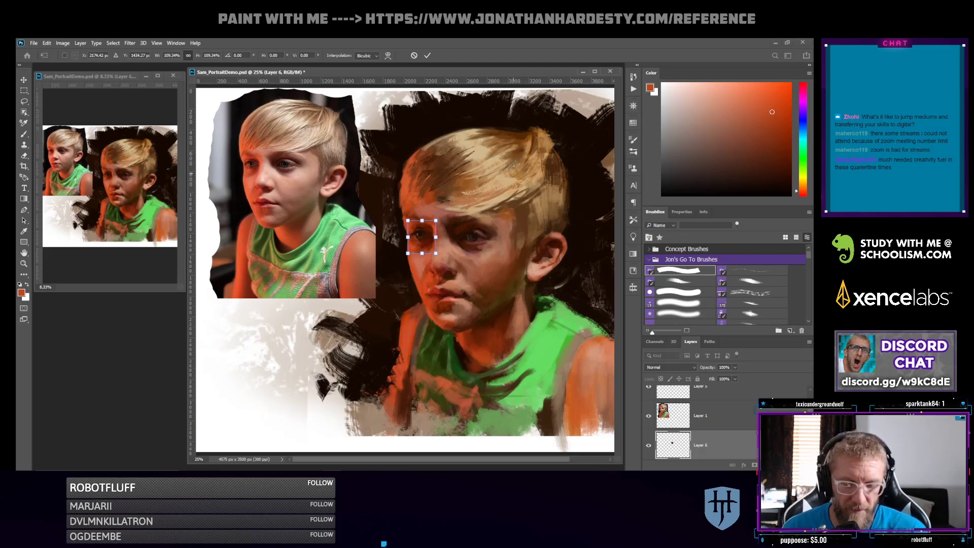
key("Return")
key("l")
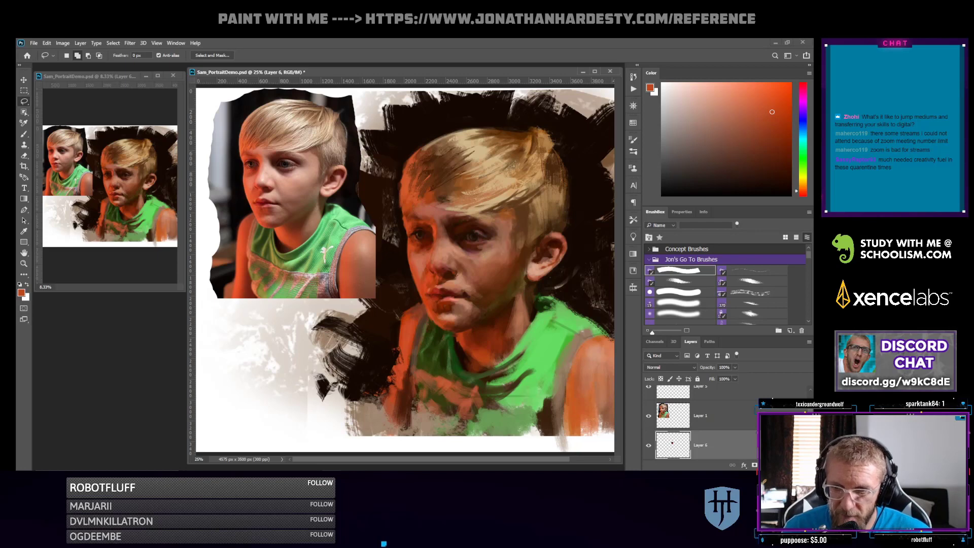
Copy a lassoed area around the painted near eye from the Background onto its own layer and enlarge it slightly with Free Transform
scroll(705, 432, "down", 3)
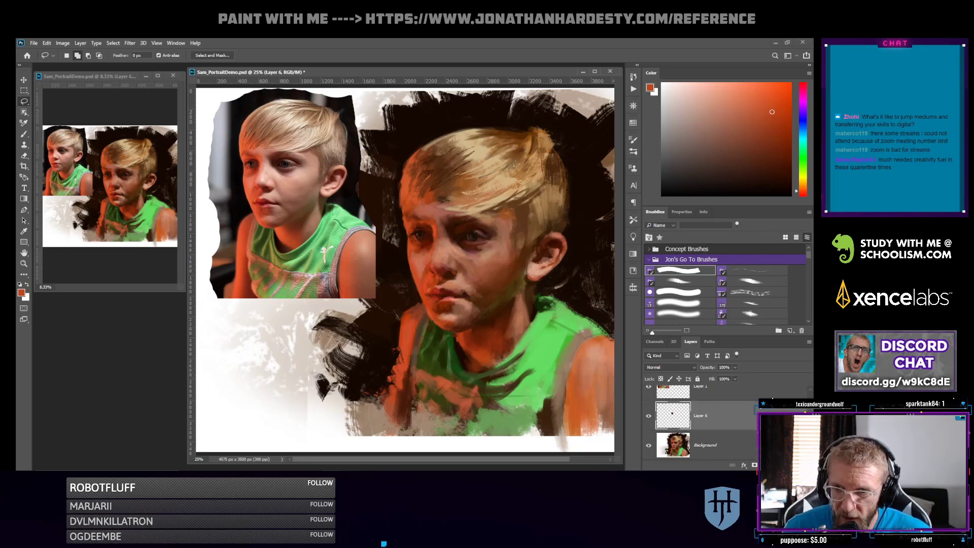
left_click(705, 444)
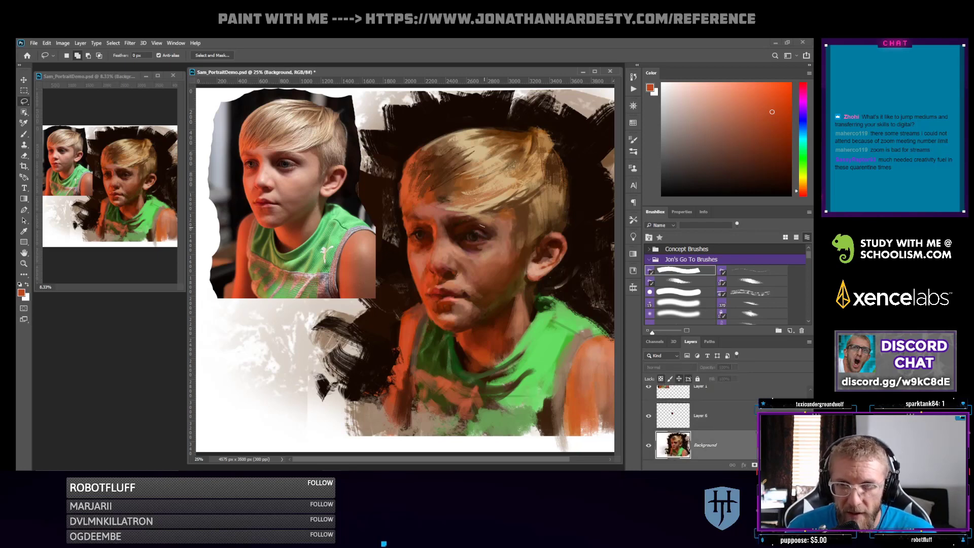
mouse_move(479, 223)
left_mouse_down()
mouse_move(452, 234)
mouse_move(466, 250)
mouse_move(496, 245)
mouse_move(486, 223)
left_mouse_up()
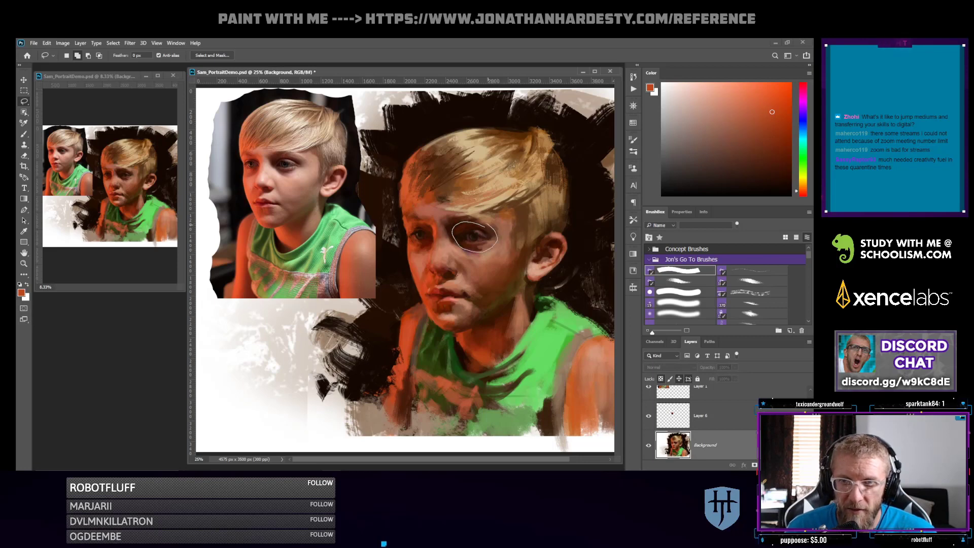
key("ctrl+j")
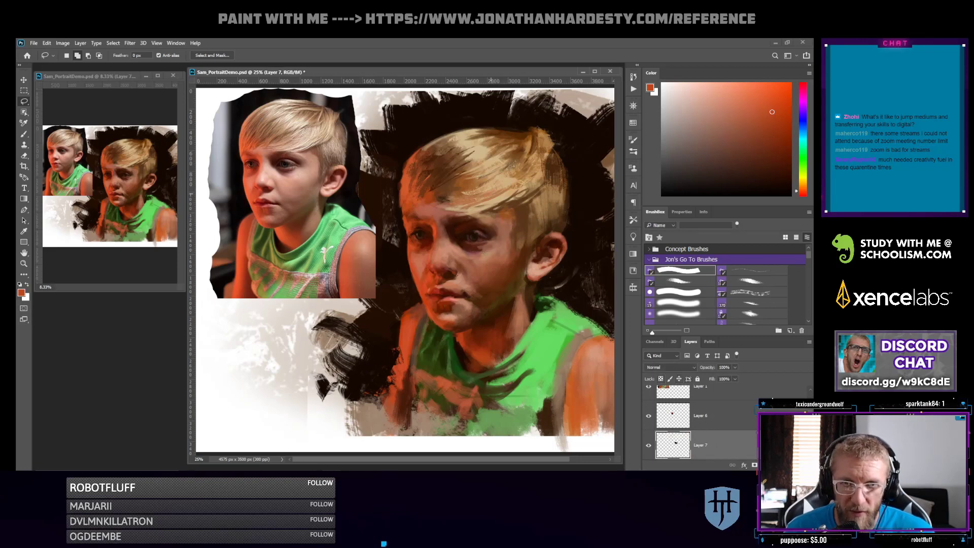
key("ctrl+t")
left_click_drag(452, 222, 450, 220)
key("Return")
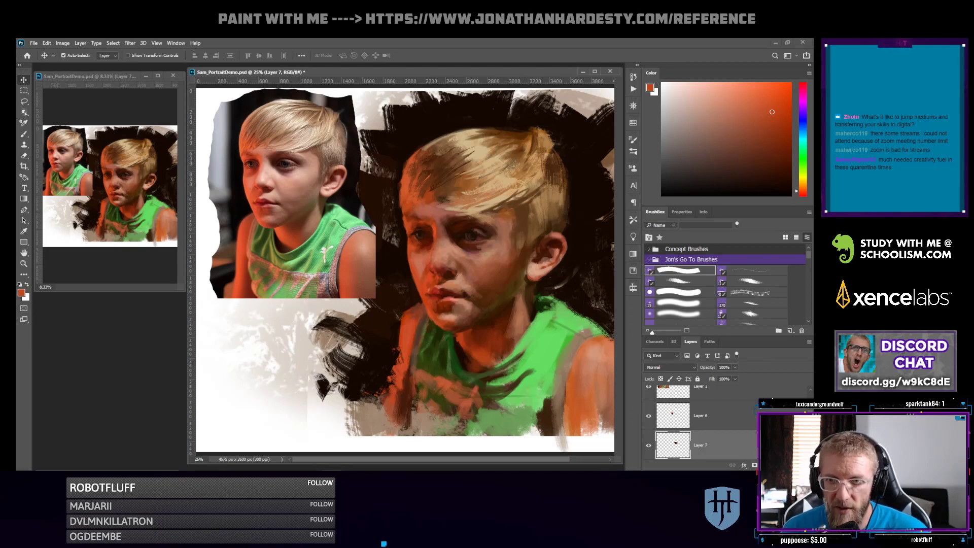
Merge the two copied eye layers, Layer 6 and Layer 7, down into the Background
left_click(701, 416)
key("ctrl+e")
key("ctrl+e")
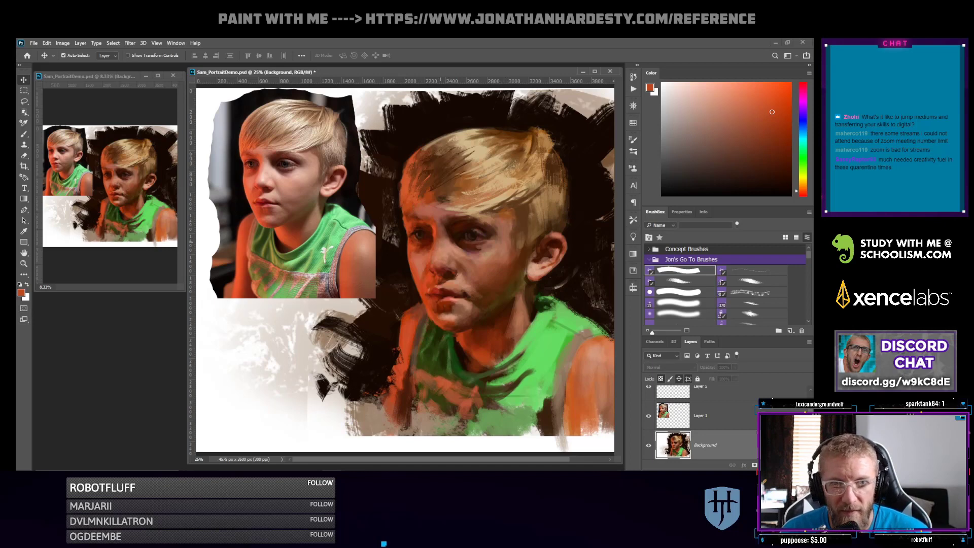
Blend the skin around the far eye and nose bridge at 22% brush opacity with sampled reds and browns and a mixed pale pink
key("b")
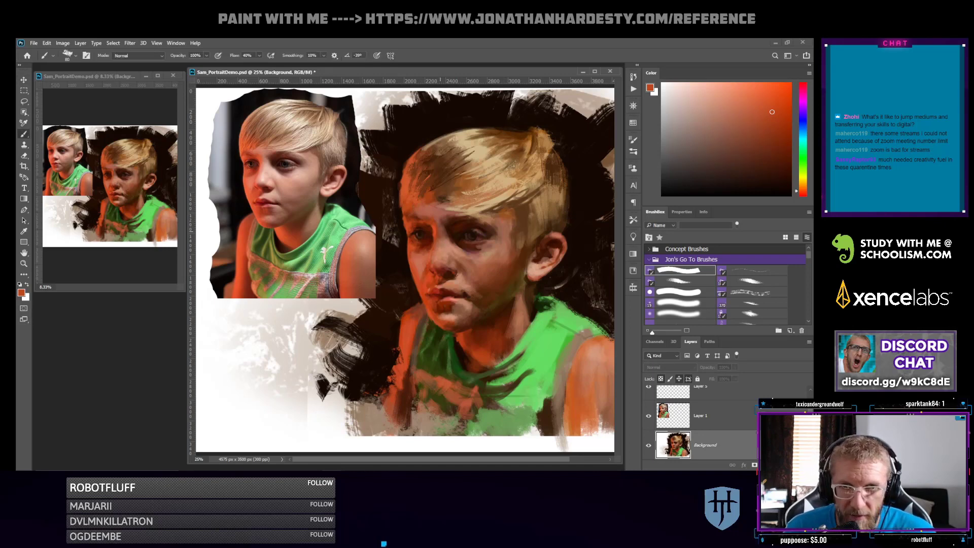
left_click(434, 230, "alt")
key("2")
key("2")
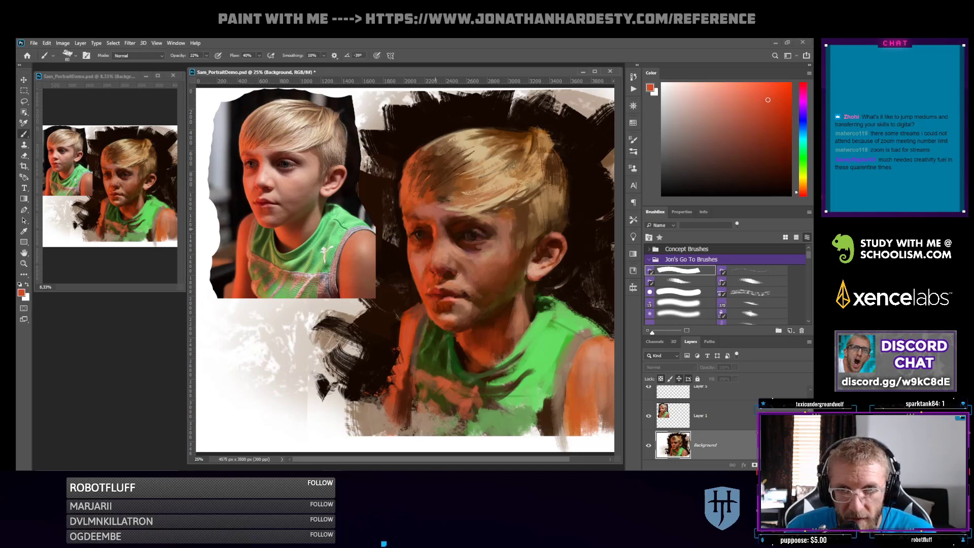
left_click(441, 223, "alt")
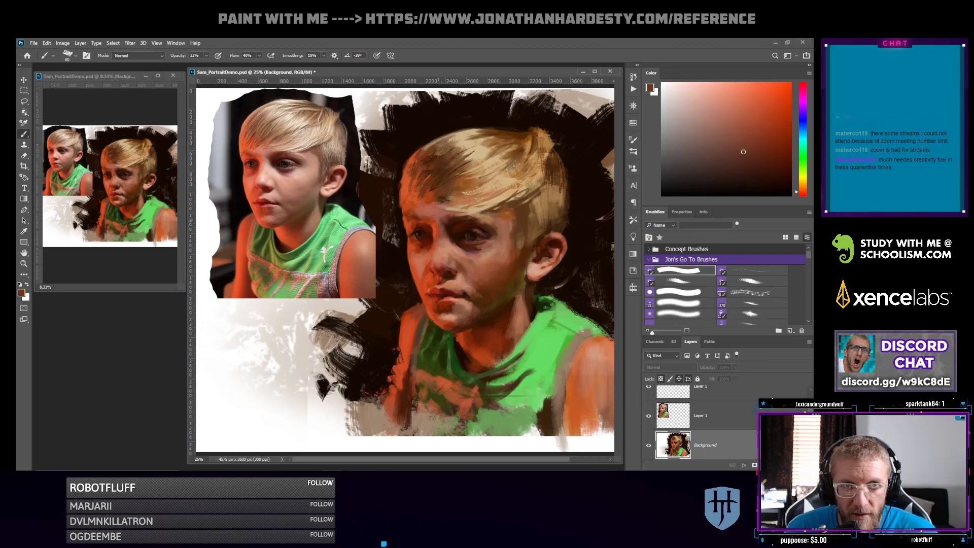
left_click(441, 234, "alt")
left_click(438, 242, "alt")
left_click_drag(718, 117, 707, 95)
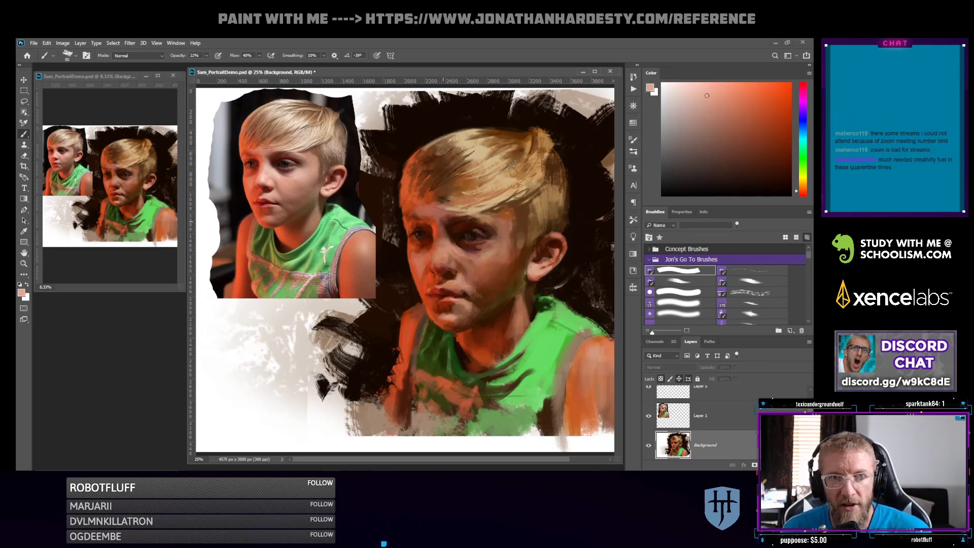
Refine the far eye and brow area at 22% opacity with sampled muted pink and orange-red skin tones
left_click(444, 235, "alt")
left_click(439, 224, "alt")
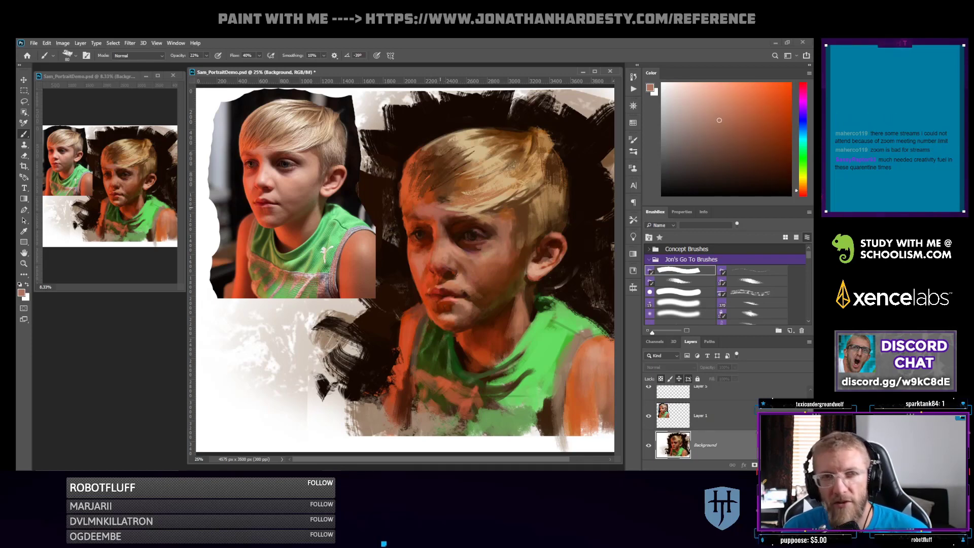
left_click(422, 229, "alt")
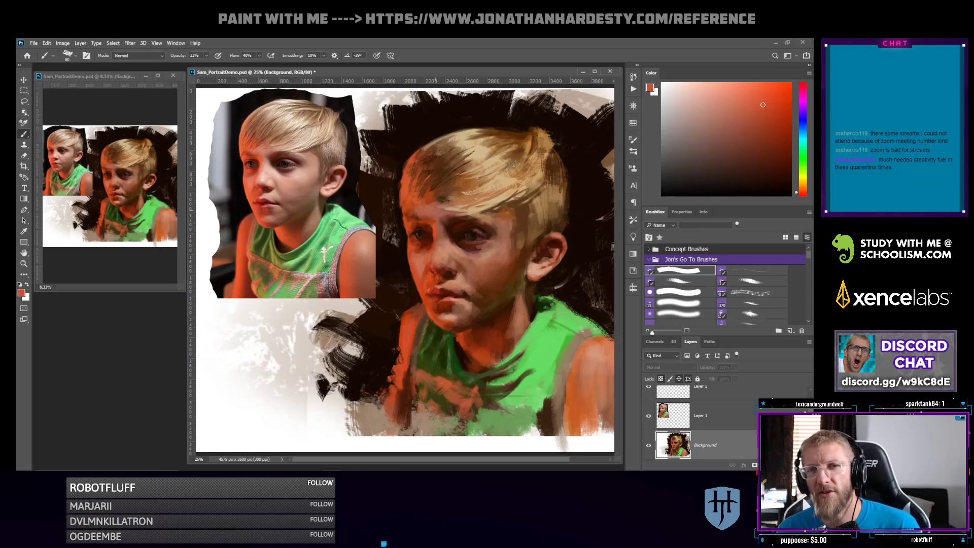
left_click(410, 229, "alt")
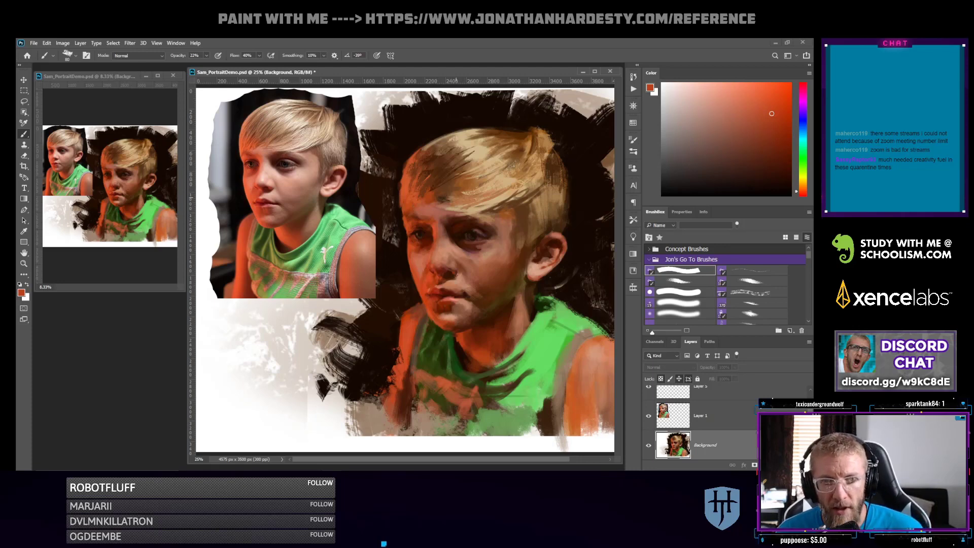
Refine the face's light areas with mixed pale pinks and a muted reddish brown, using the brush at 100% opacity
left_click(727, 107)
left_click(715, 94)
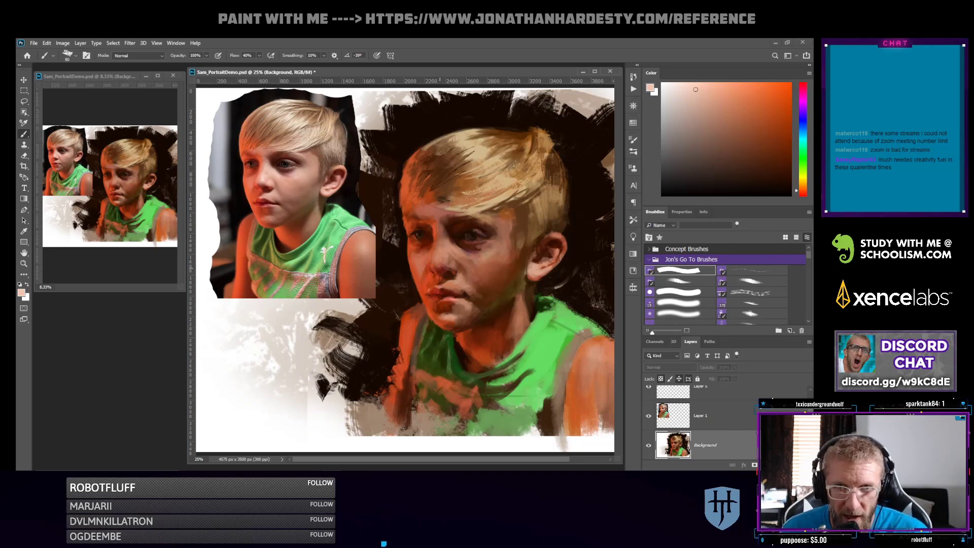
left_click(704, 97)
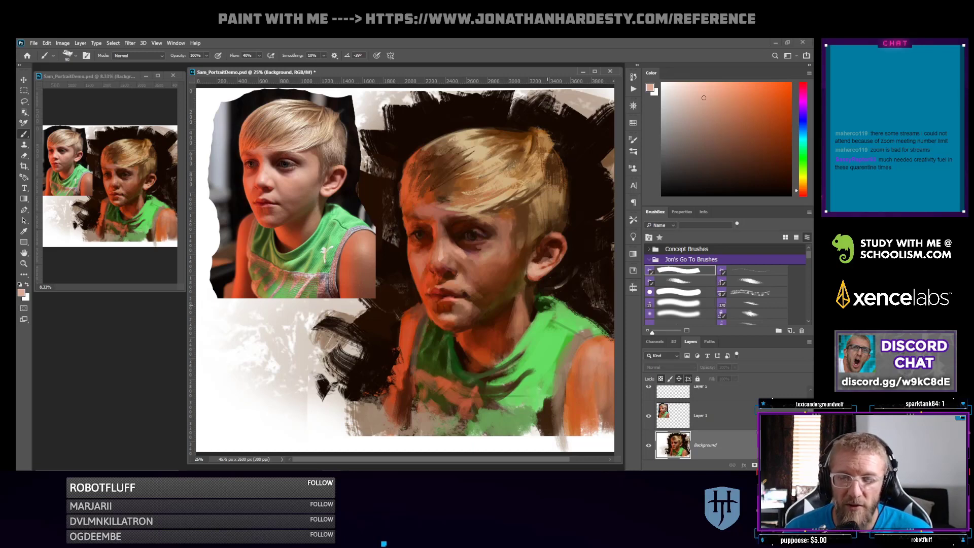
left_click(733, 125)
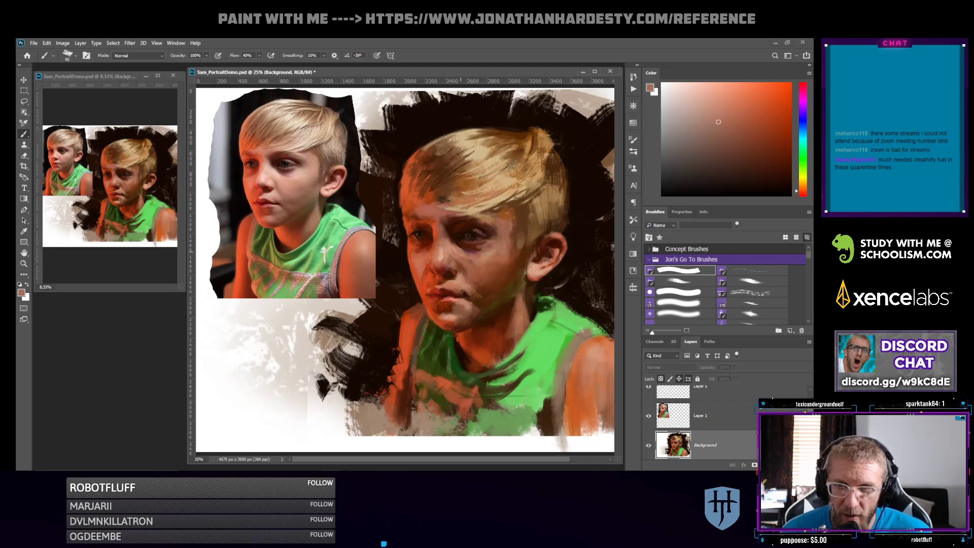
left_click_drag(719, 122, 710, 105)
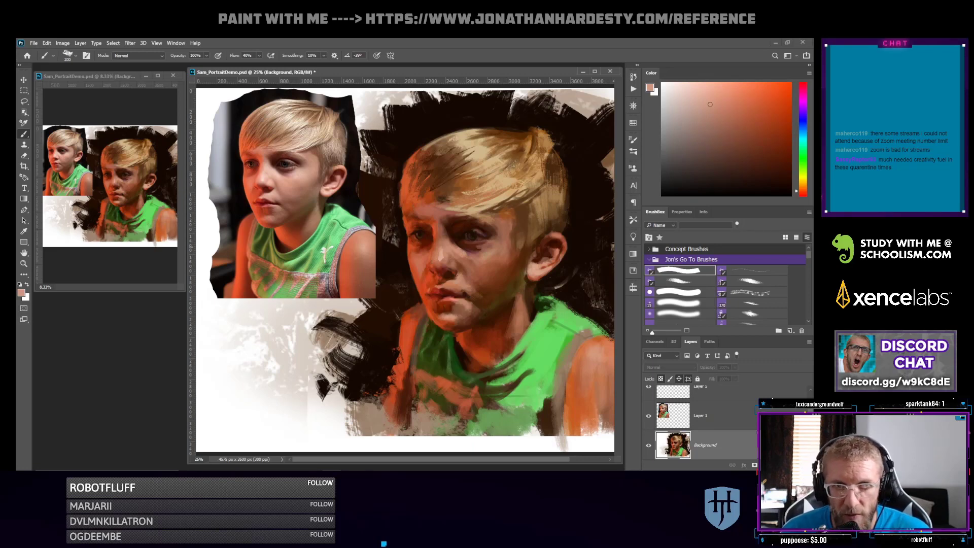
Touch up the near cheek with sampled skin tones and pick a pale pink from the reference photo's cheek
left_click(461, 253, "alt")
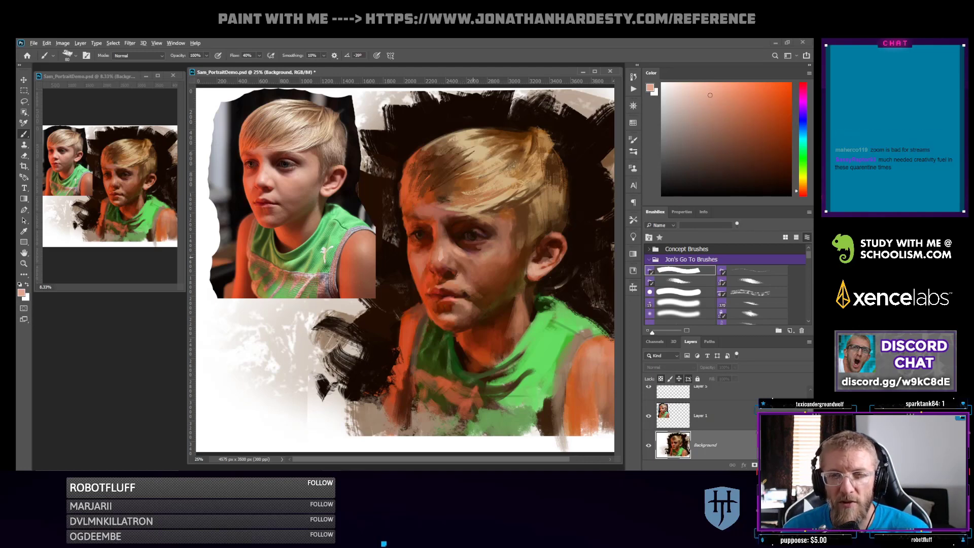
left_click(469, 257, "alt")
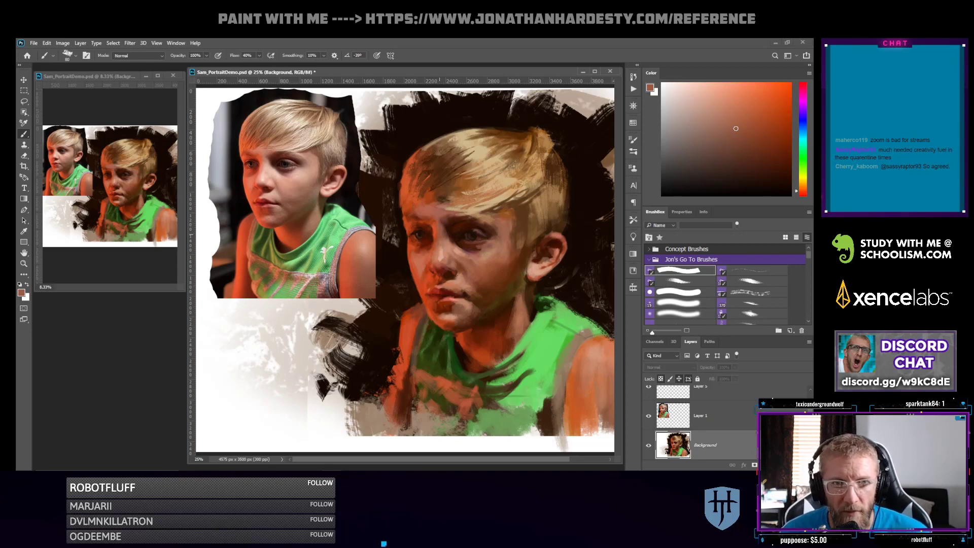
left_click(276, 190, "alt")
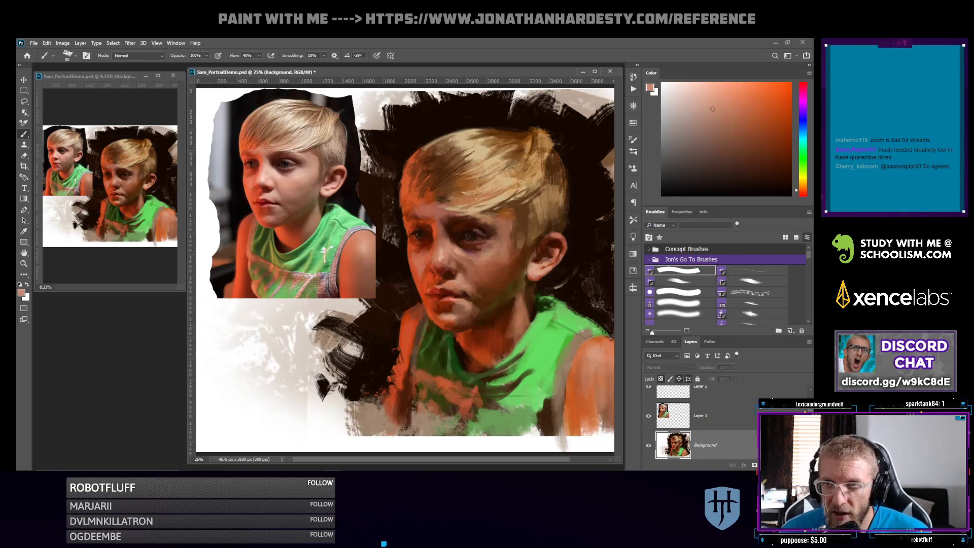
left_click(274, 184, "alt")
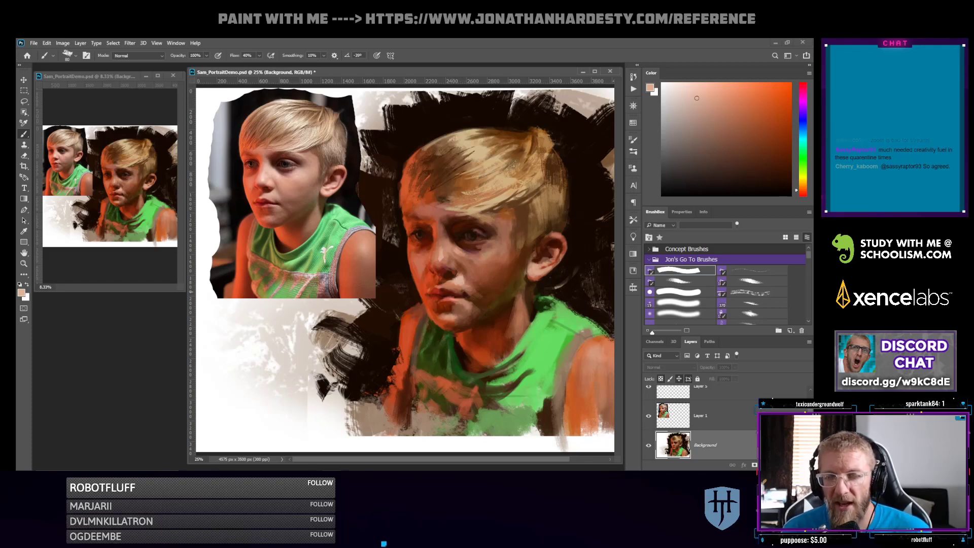
left_click_drag(495, 227, 501, 222)
left_click_drag(492, 187, 508, 170)
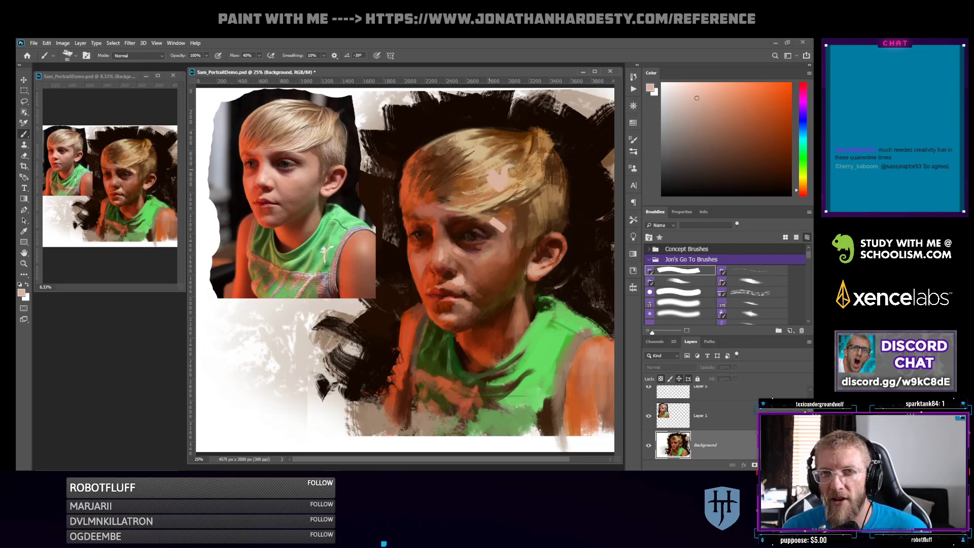
key("ctrl+z")
key("ctrl+z")
key("ctrl+z")
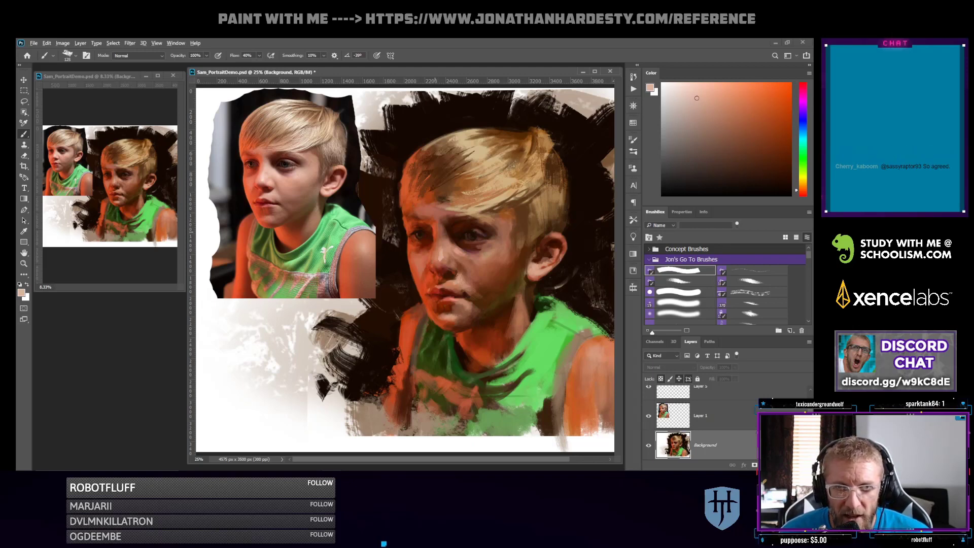
Refine the mouth area with a smaller brush in sampled orange-red, and mix a light pink for a larger brush
left_click(436, 292, "alt")
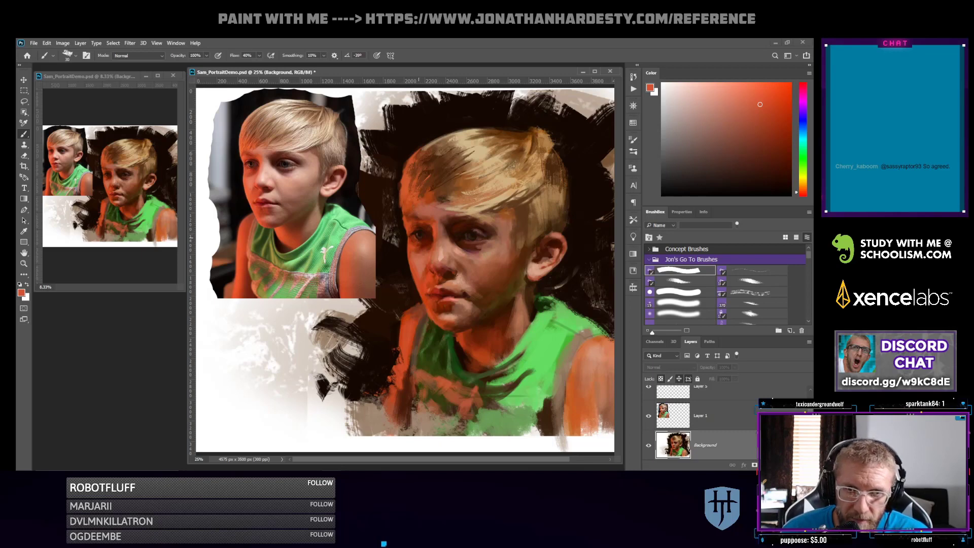
key("bracketleft")
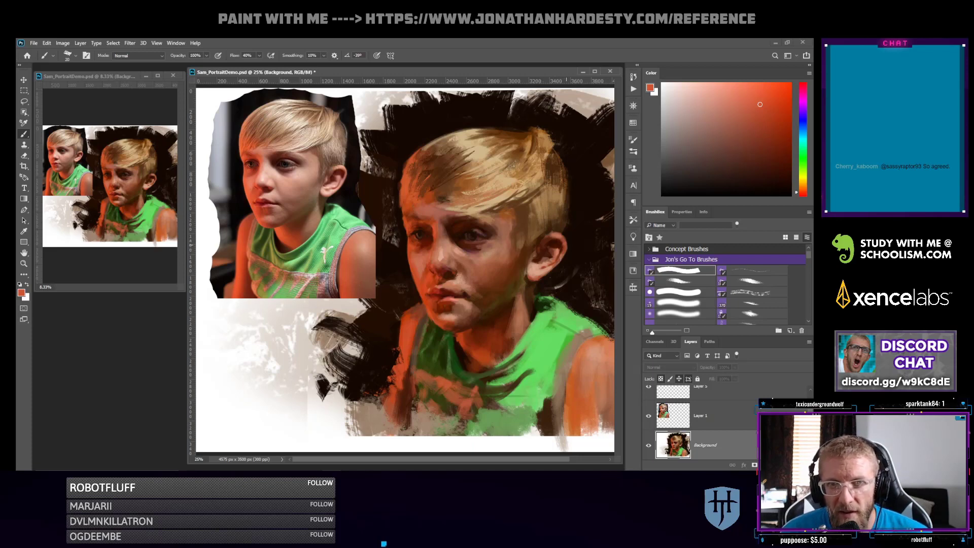
left_click_drag(735, 110, 713, 93)
key("bracketright")
key("bracketright")
key("bracketright")
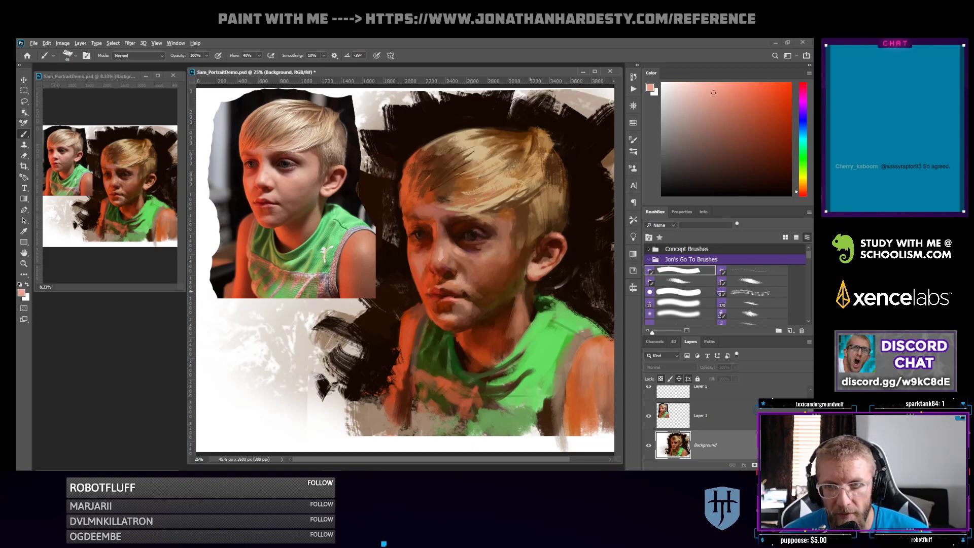
Touch up the shadow edge below the ear with a smaller brush, using dark browns sampled from the neck and jaw
left_click(528, 284, "alt")
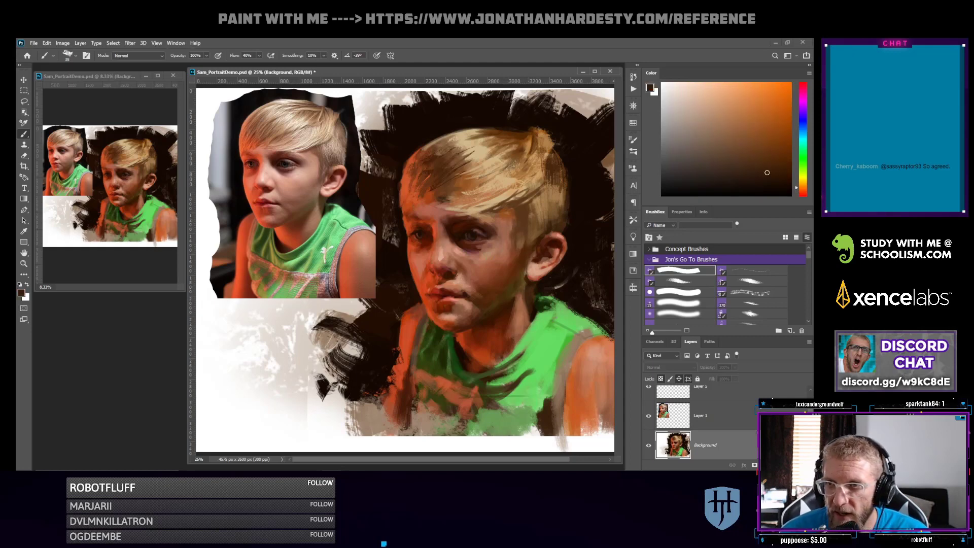
left_click(524, 290, "alt")
key("[")
key("[")
left_click(530, 292, "alt")
key("[")
key("[")
key("[")
key("[")
key("[")
key("[")
key("[")
key("[")
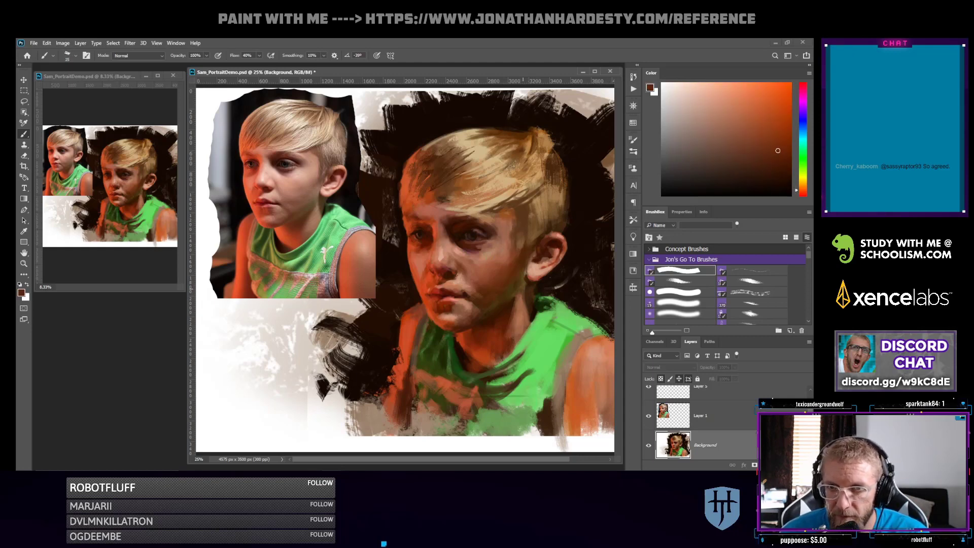
Rework the side of the neck with a larger brush in sampled reddish browns
left_click(528, 294, "alt")
key("]")
key("]")
key("]")
key("]")
key("]")
key("]")
key("]")
key("]")
key("]")
key("]")
key("]")
key("]")
key("]")
key("]")
key("]")
key("]")
key("]")
key("]")
key("]")
key("]")
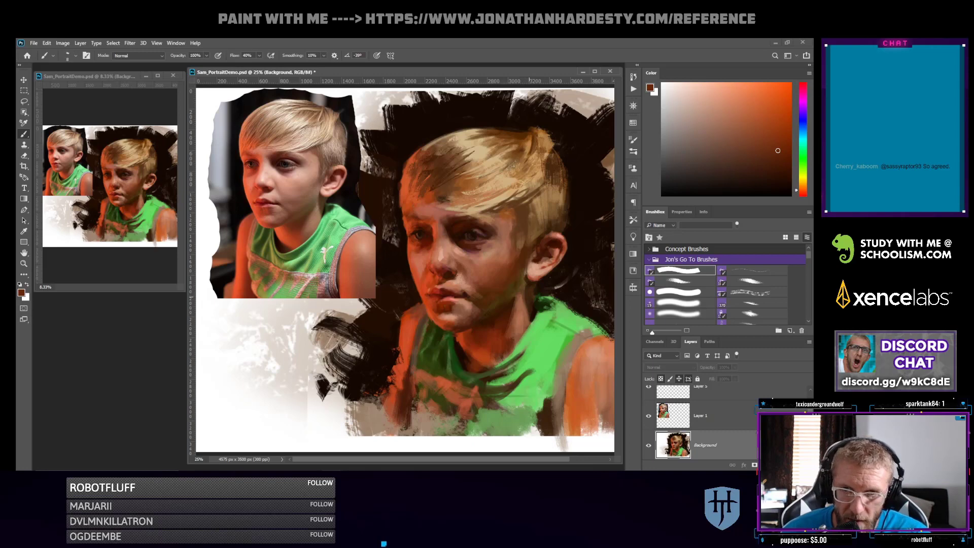
key("bracketleft")
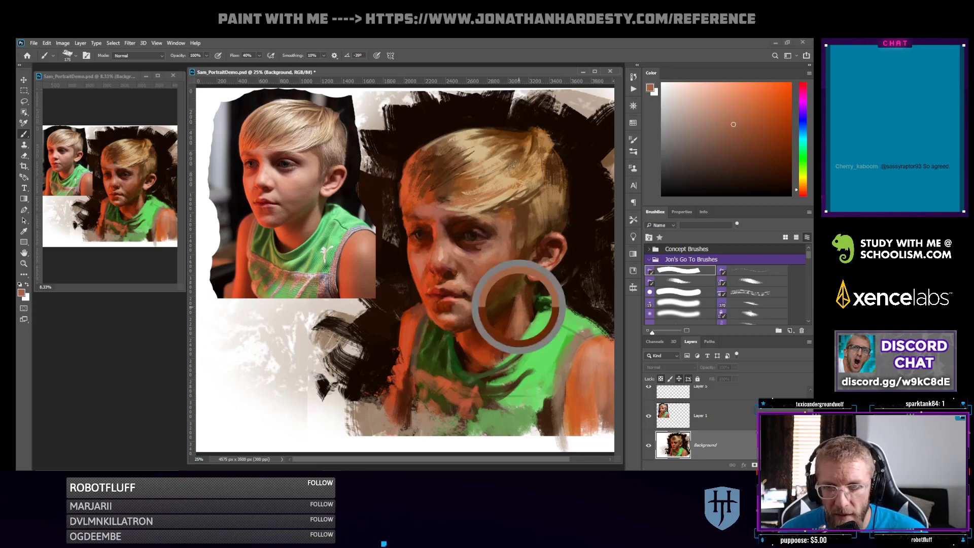
left_click(514, 284, "alt")
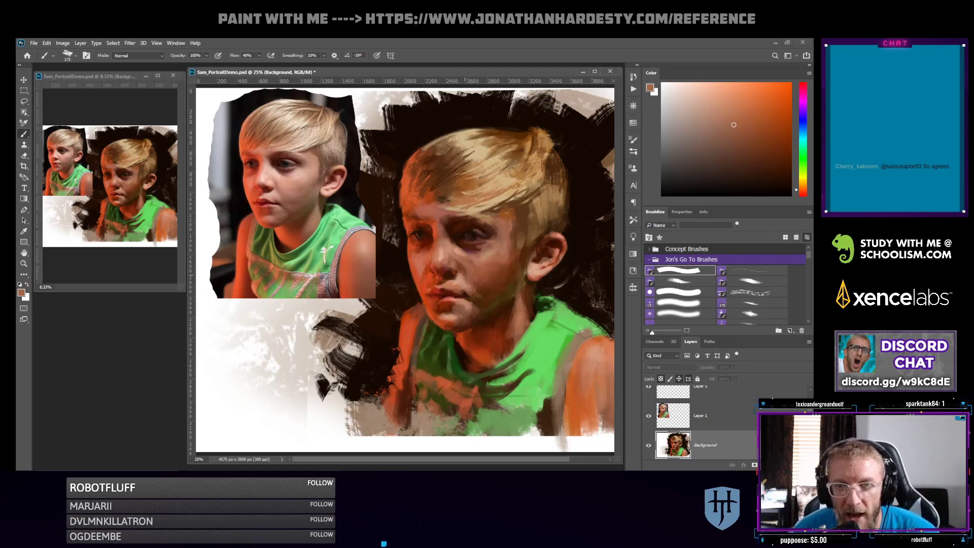
Mix a muted orange and a pale pink from the lower lip's color, and choose the speckled texture brush in Jon's Go To Brushes
left_click(719, 113)
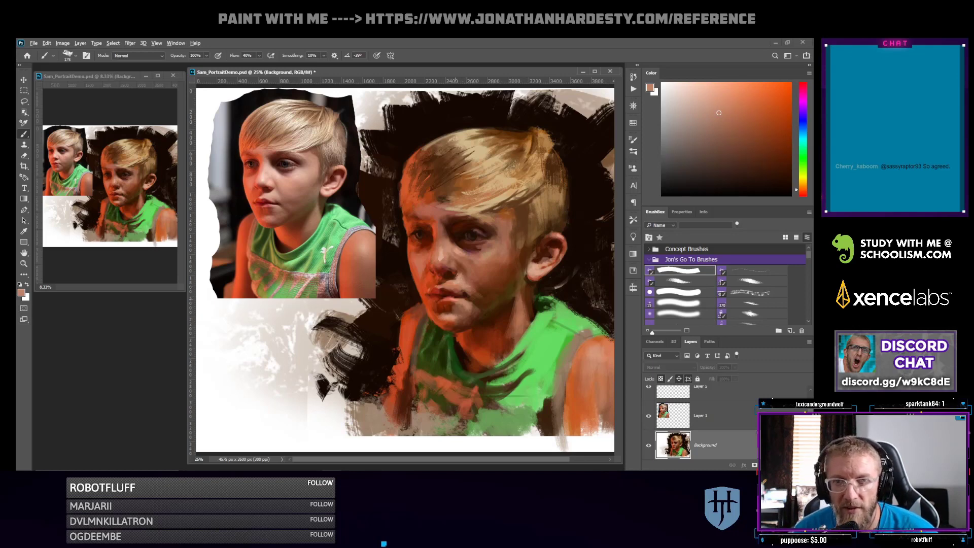
left_click(455, 300, "alt")
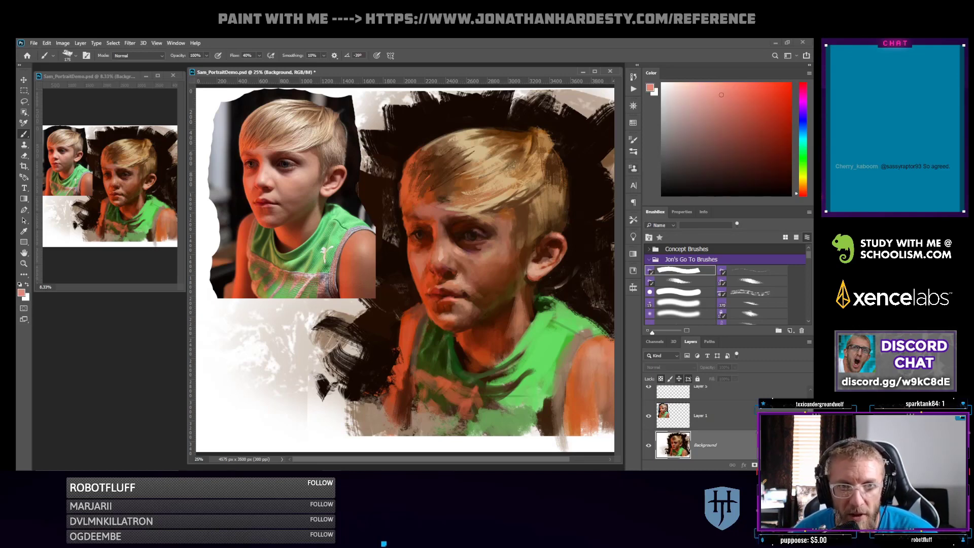
left_click(711, 88)
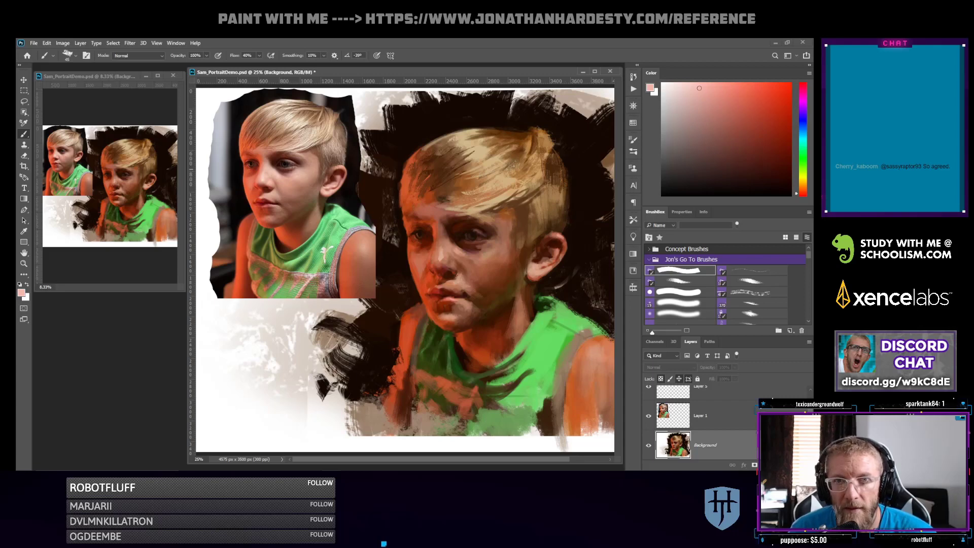
left_click(752, 292)
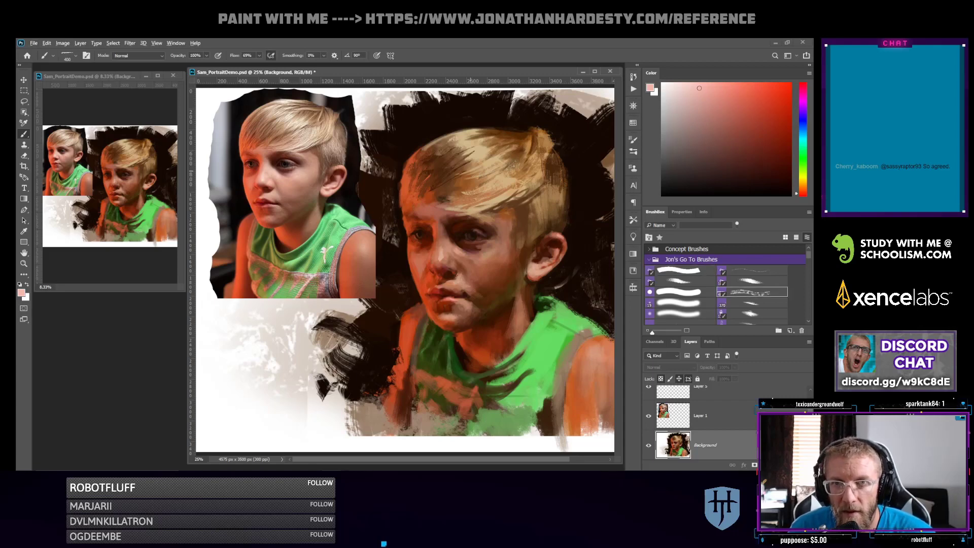
Brush speckled texture over the fringe in browns sampled from the hair, and undo the last stroke
left_click(458, 169, "alt")
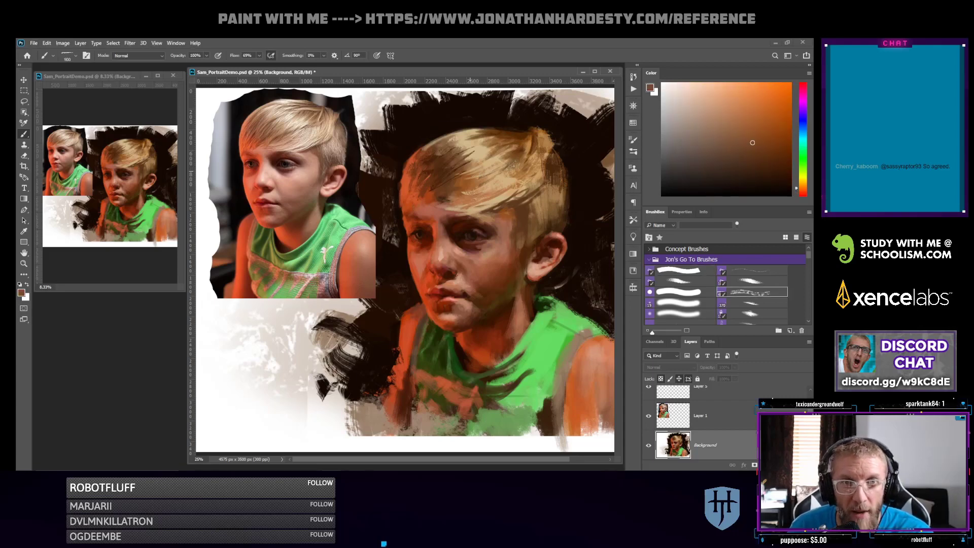
left_click(438, 178, "alt")
left_click(446, 176, "alt")
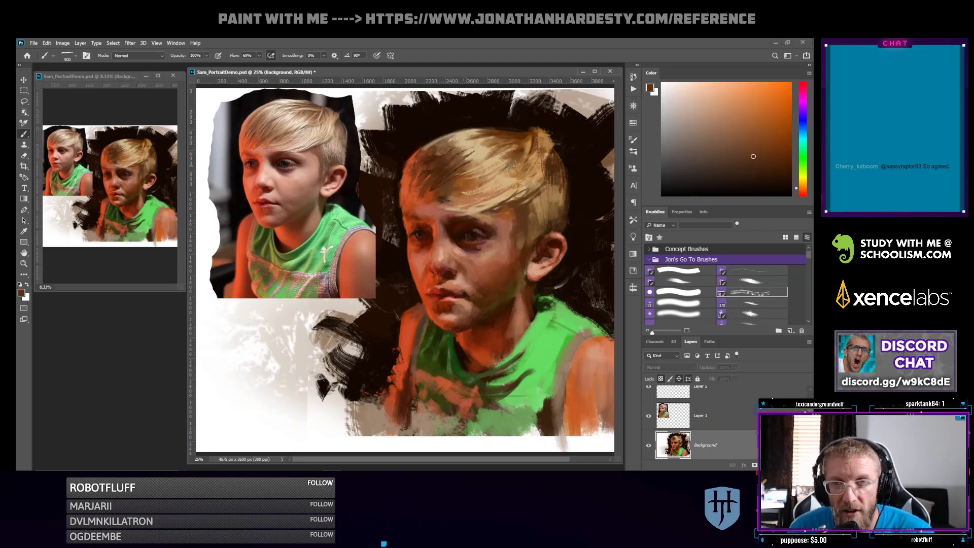
left_click_drag(470, 163, 438, 198)
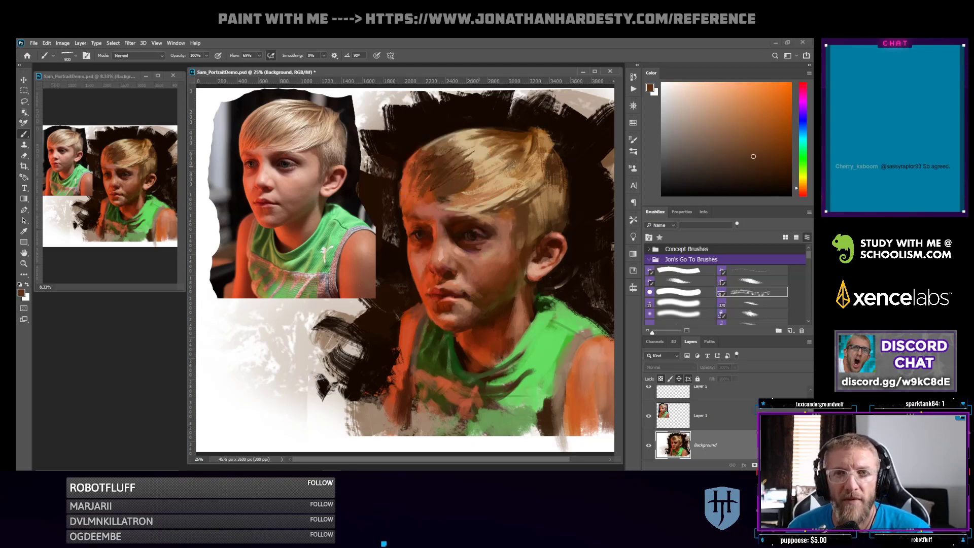
left_click(478, 167, "alt")
mouse_move(487, 176)
left_mouse_down()
mouse_move(441, 192)
mouse_move(454, 181)
mouse_move(435, 198)
left_mouse_up()
key("ctrl+z")
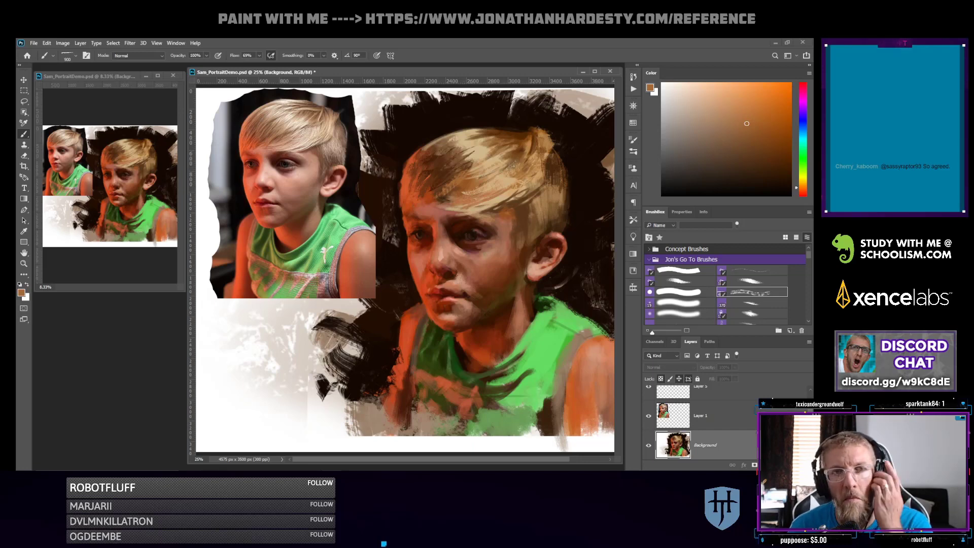
Choose the first brush in Jon's Go To Brushes and rework the hair strands in sampled tan, orange-red, light blond and dark brown, enlarging the brush
left_click(680, 270)
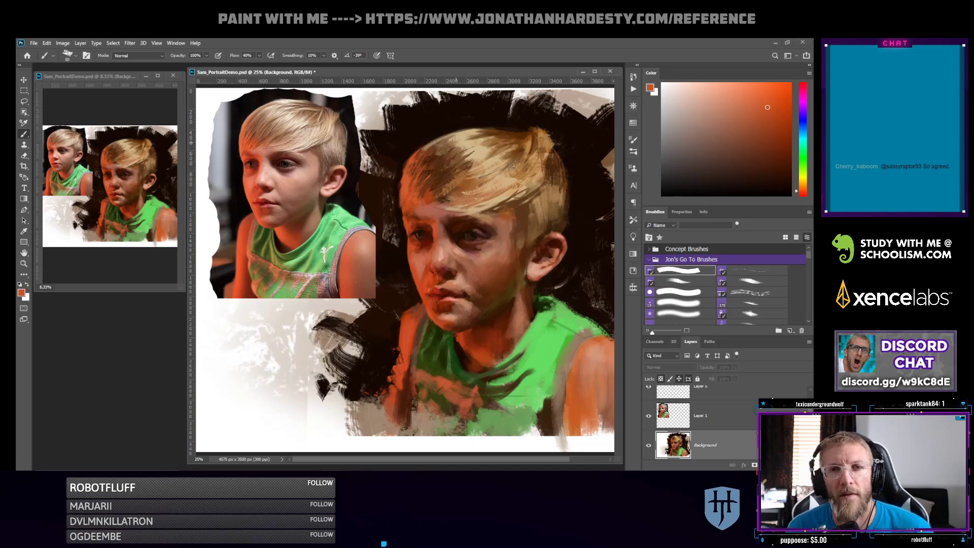
left_click(433, 141, "alt")
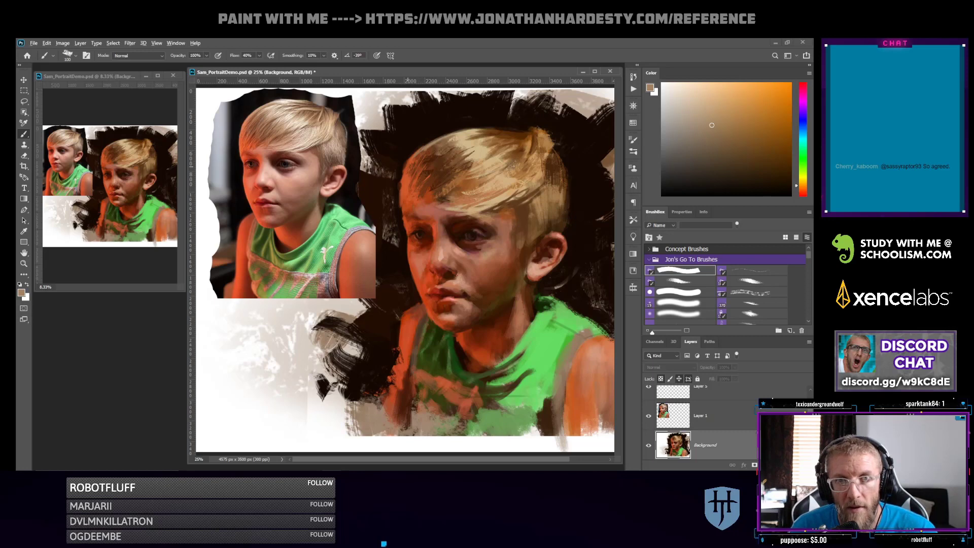
left_click(407, 166, "alt")
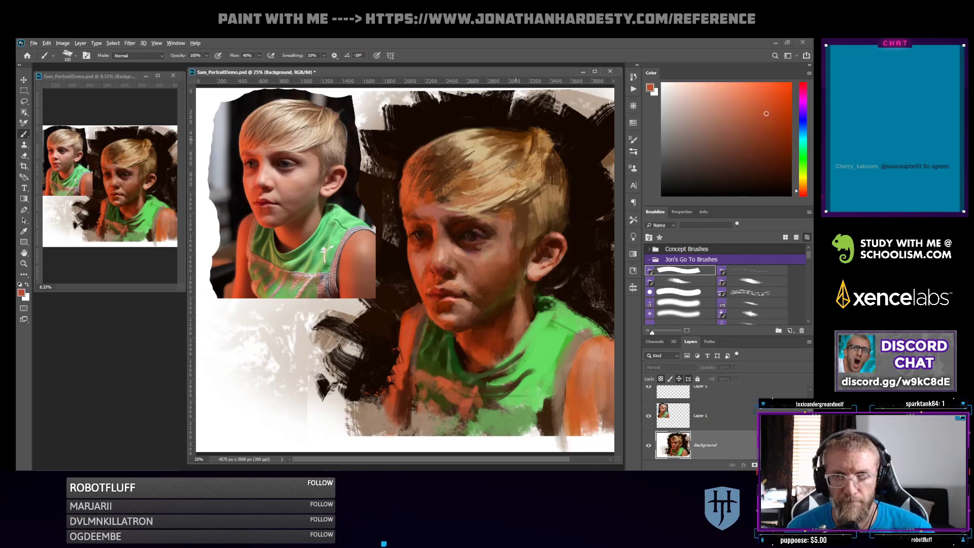
left_click(480, 150, "alt")
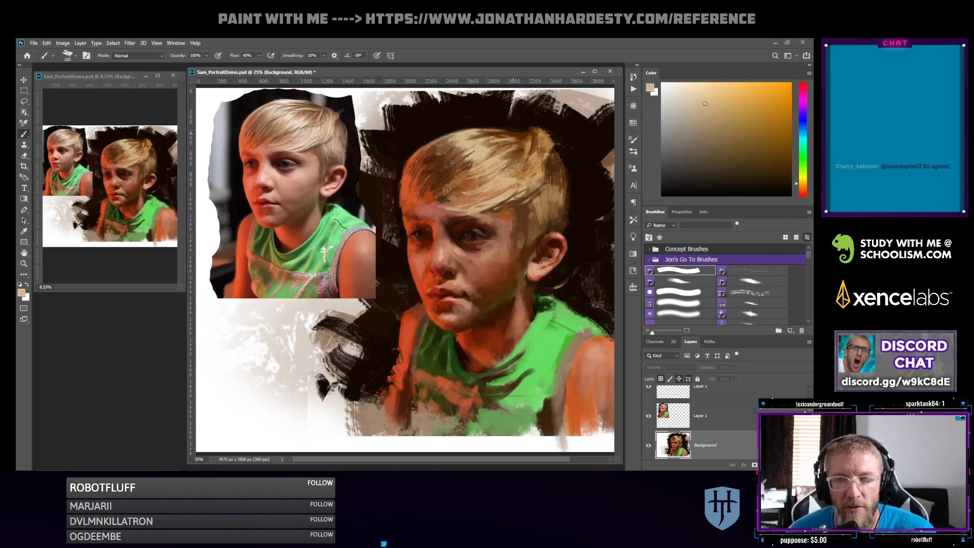
left_click(449, 180, "alt")
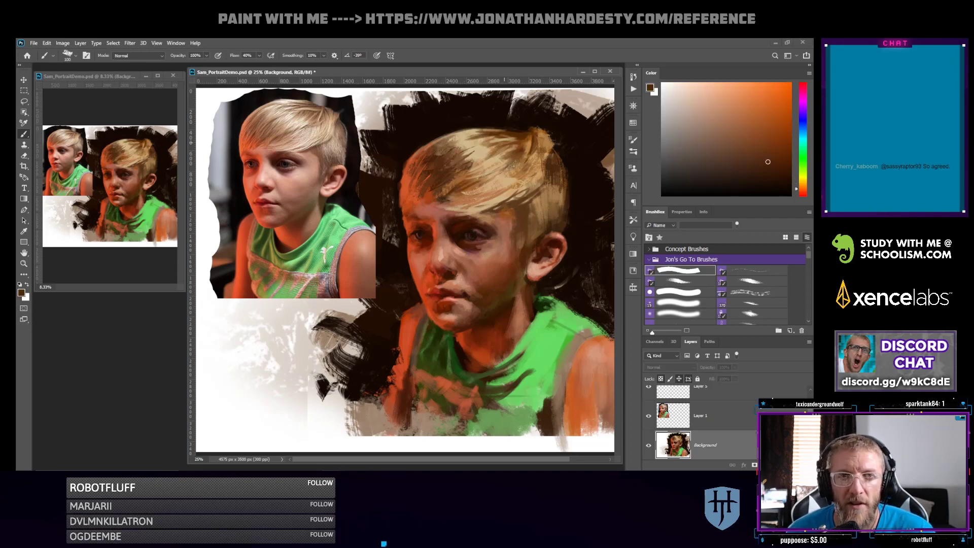
key("bracketright")
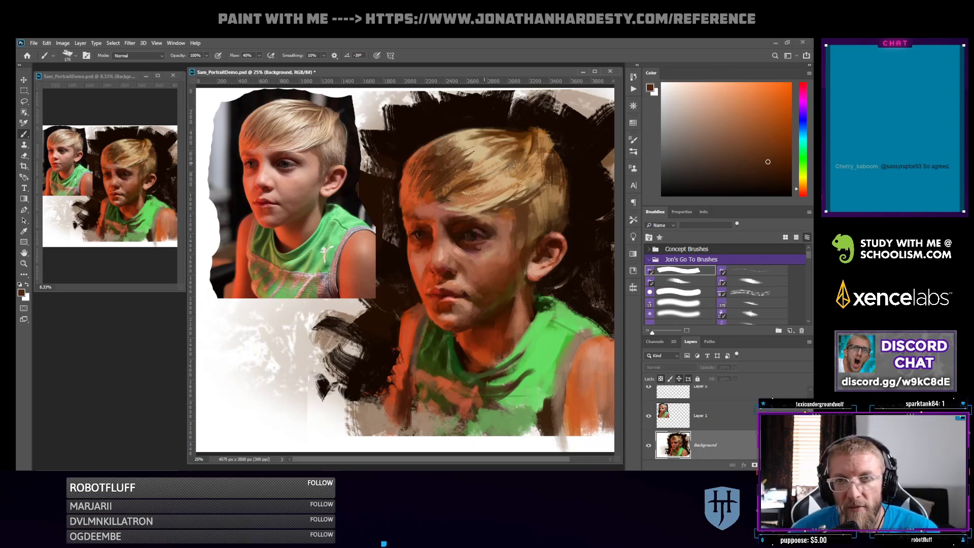
Refine the lower fringe and its edge on the forehead with sampled light tan and reddish brown tones
left_click(480, 178, "alt")
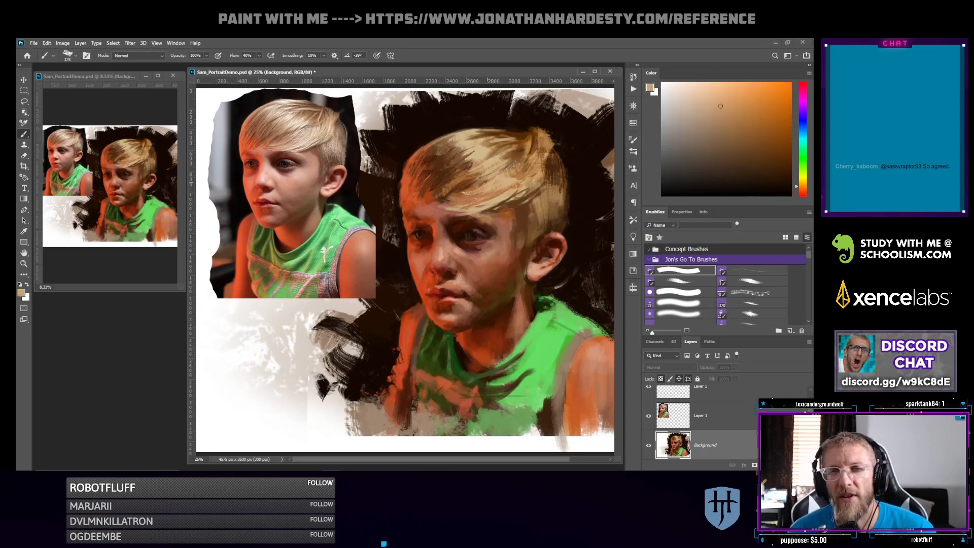
left_click(445, 210, "alt")
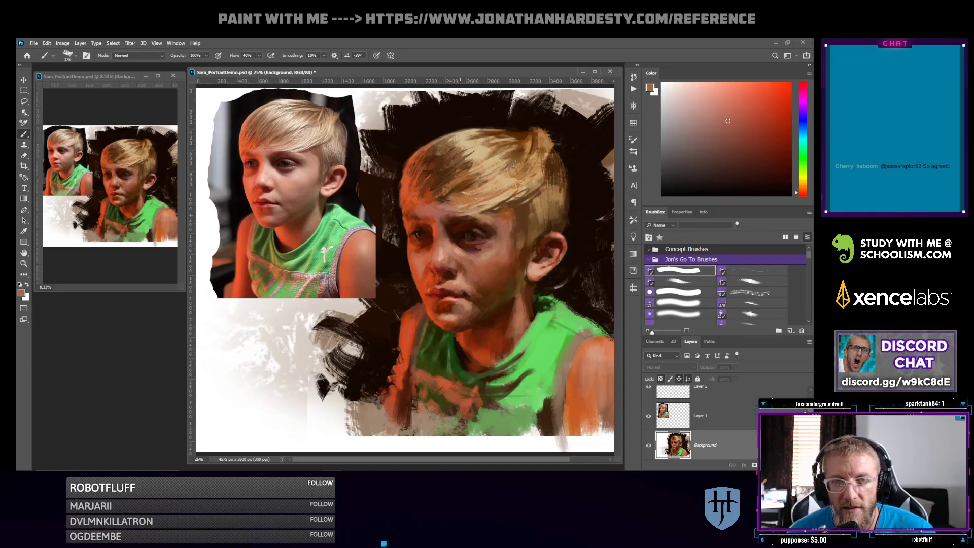
left_click(472, 205, "alt")
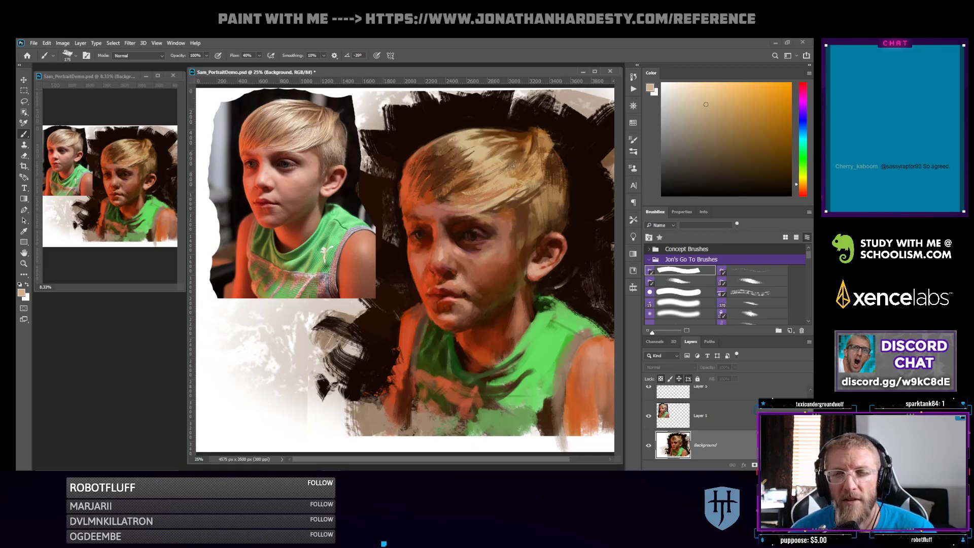
left_click(431, 222, "alt")
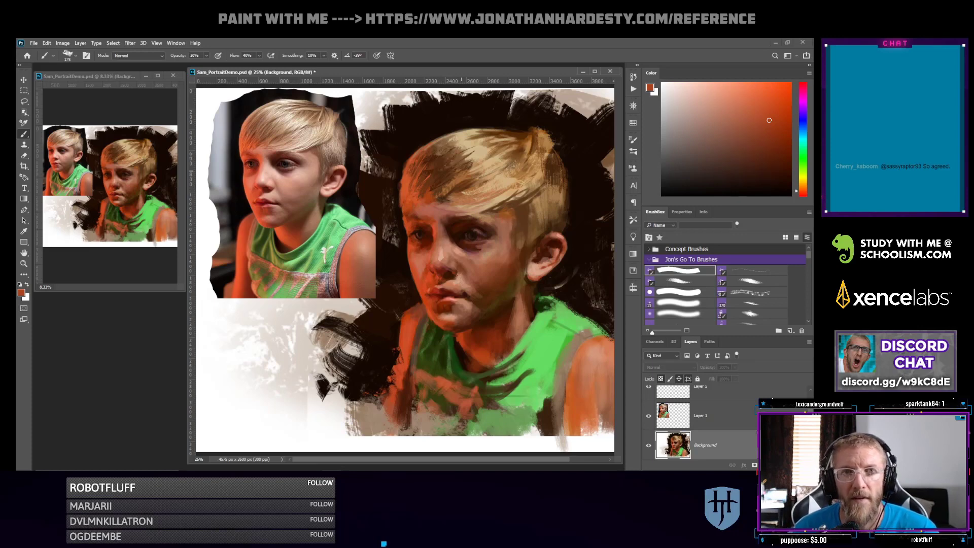
Rework the hair edge on the face's shadowed side at 77% opacity with dark brown, brighter orange-red and sampled background near-black
left_click(430, 179, "alt")
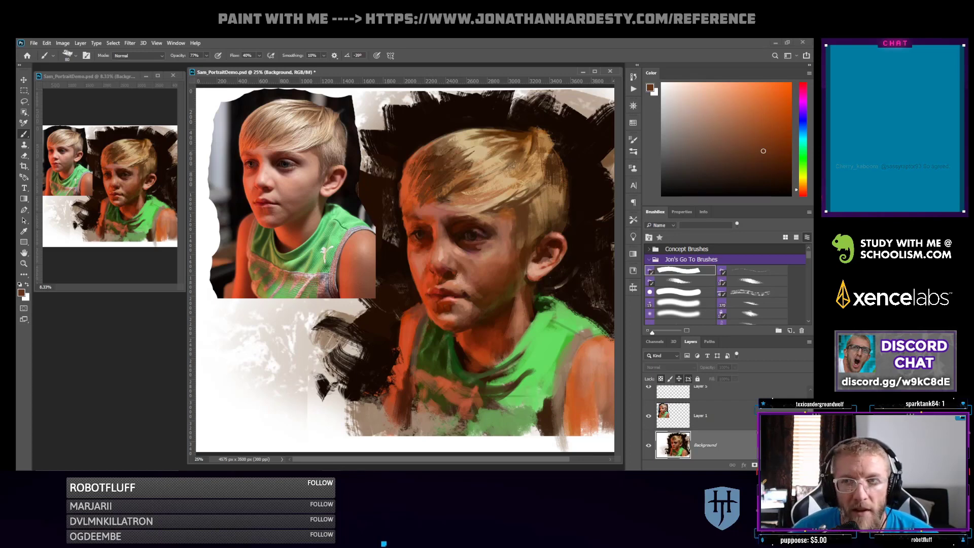
left_click(776, 164)
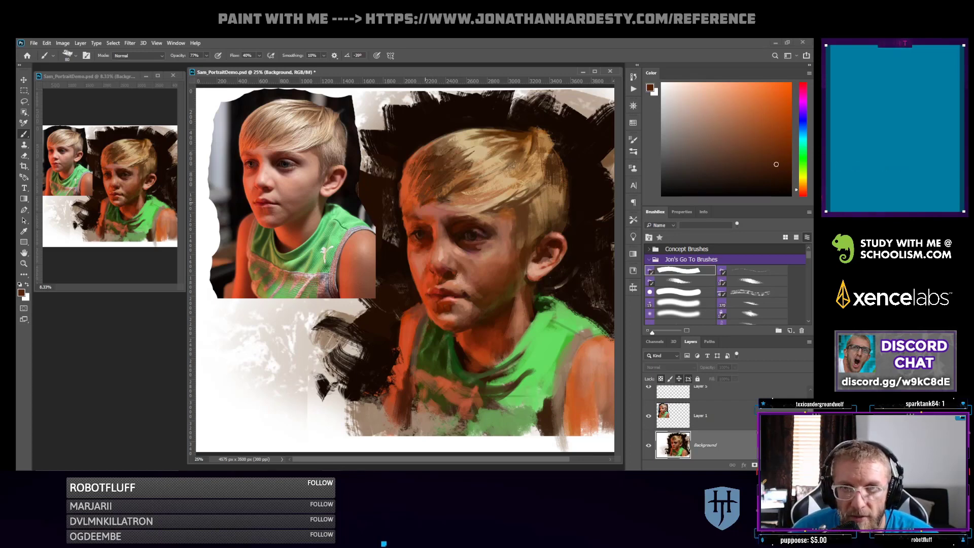
left_click(406, 196, "alt")
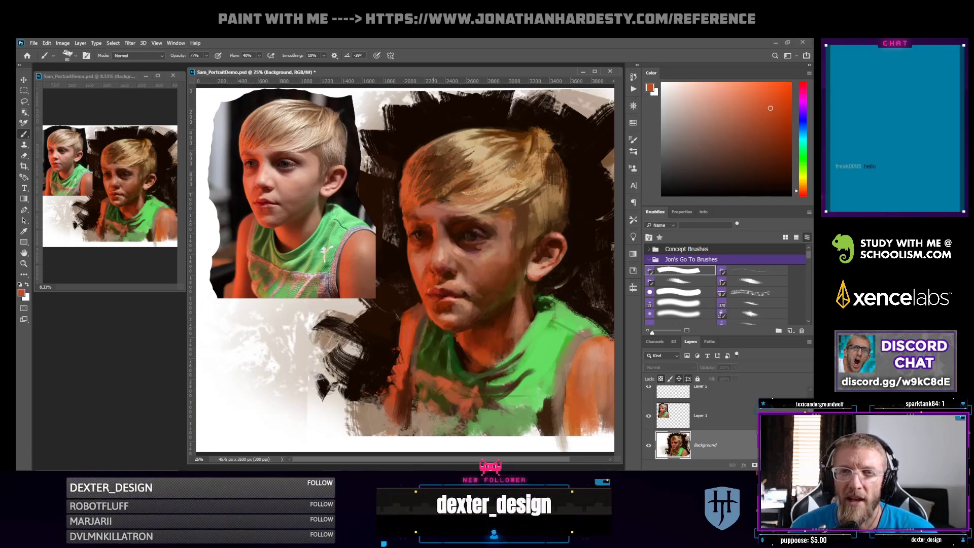
left_click(768, 90)
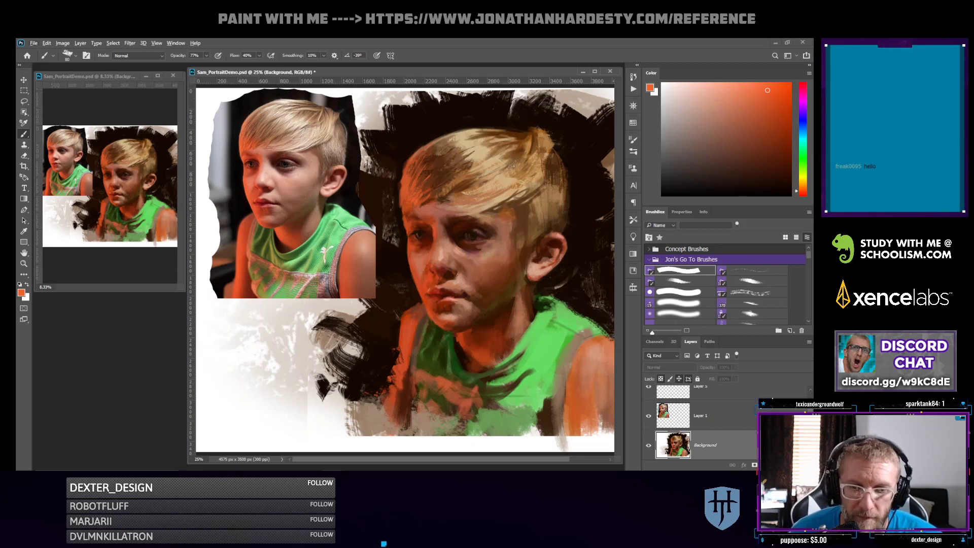
left_click(400, 174, "alt")
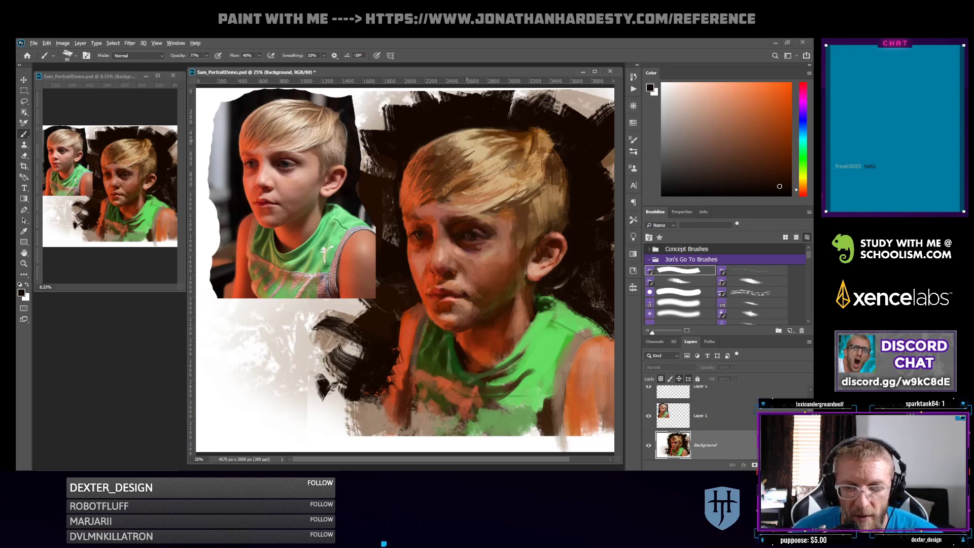
Touch up the crown and back of the hair with sampled light blond and dark browns
left_click(485, 123, "alt")
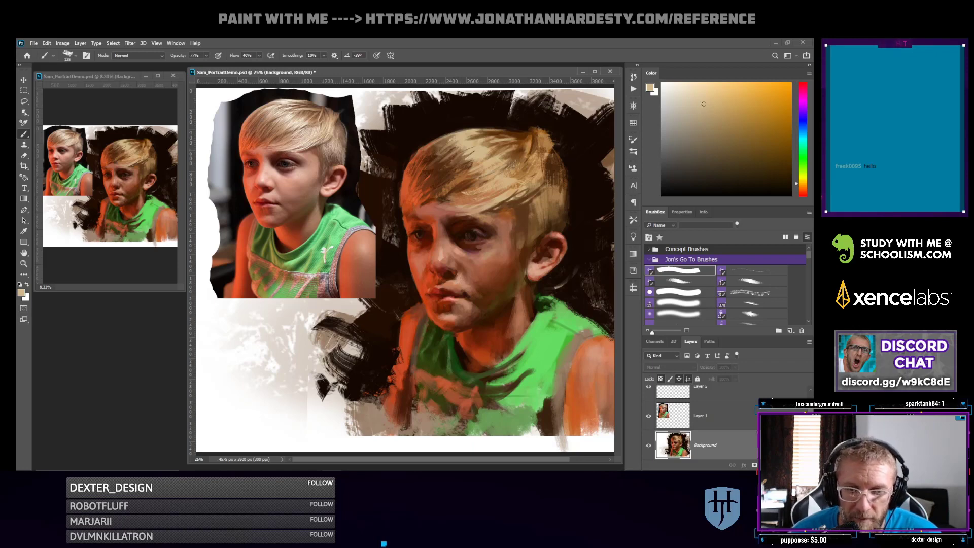
left_click(531, 145, "alt")
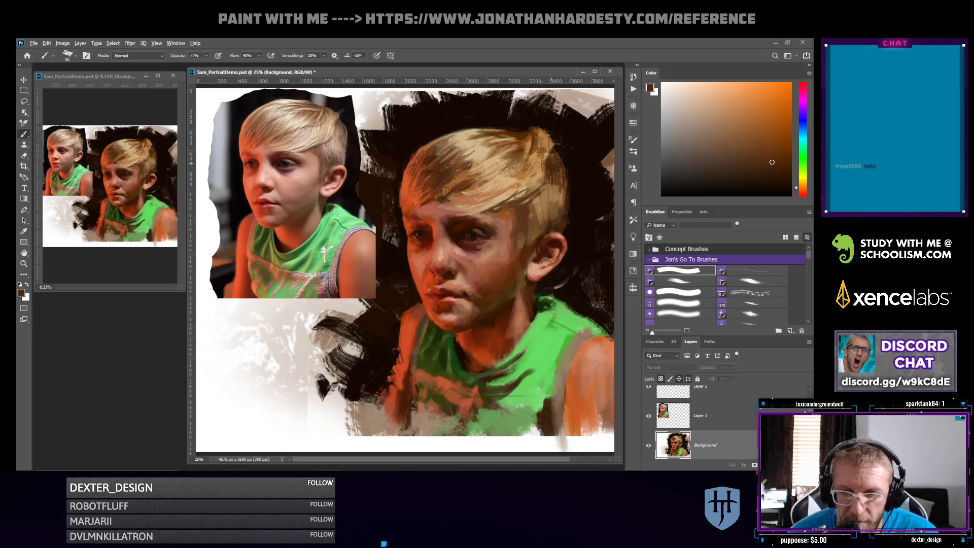
left_click(559, 148, "alt")
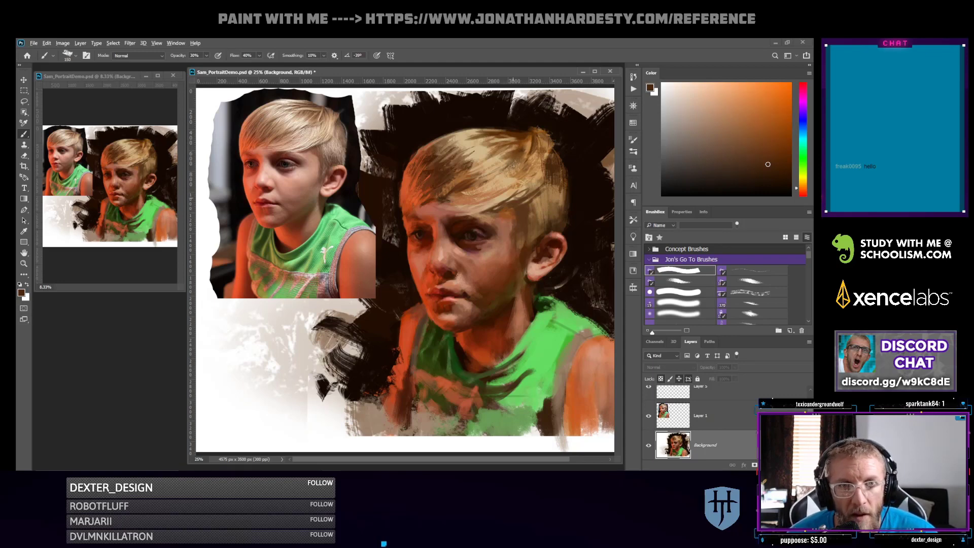
Refine the cheek, jaw and neck tones at 30% opacity with a light peach, sampled reddish browns and a more saturated red-brown
left_click(457, 253, "alt")
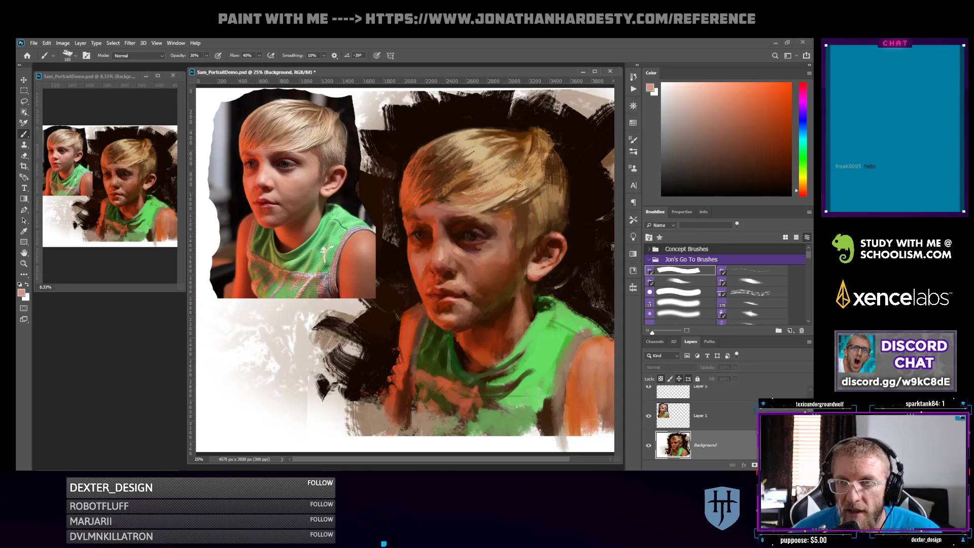
left_click(710, 95)
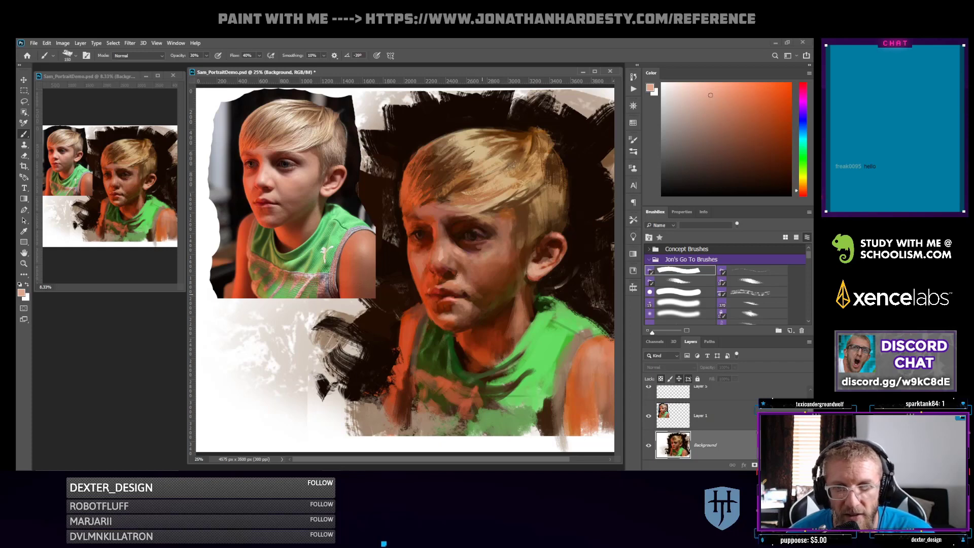
left_click(477, 294, "alt")
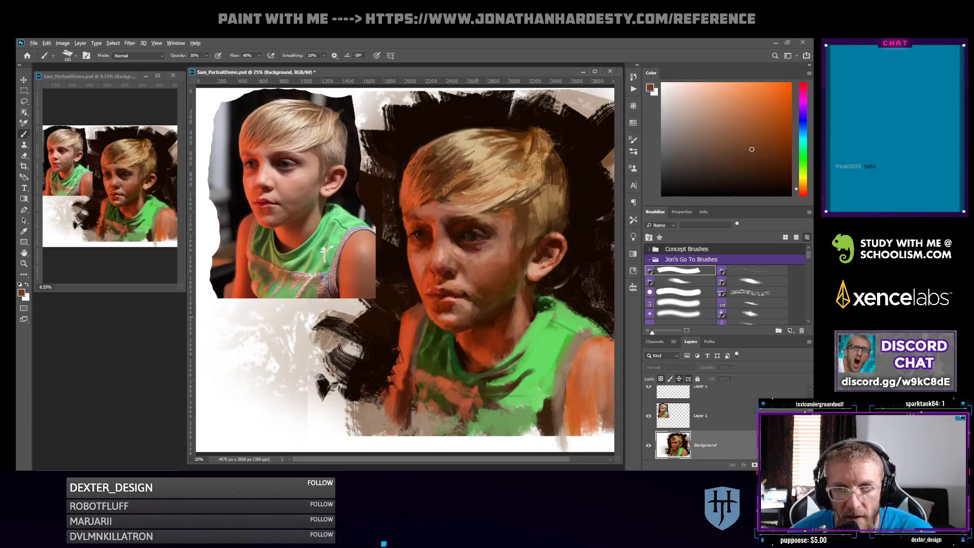
left_click(476, 310, "alt")
left_click(478, 316, "alt")
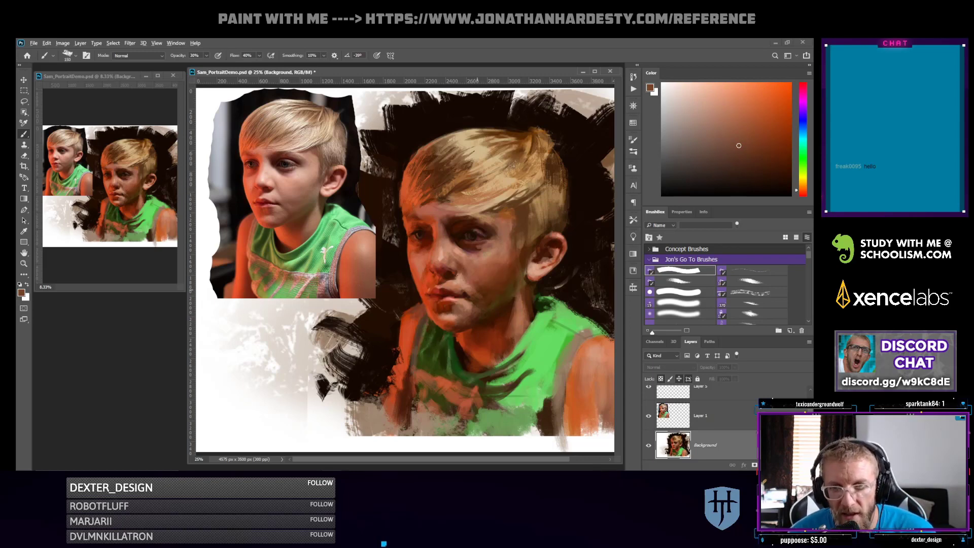
left_click(473, 290, "alt")
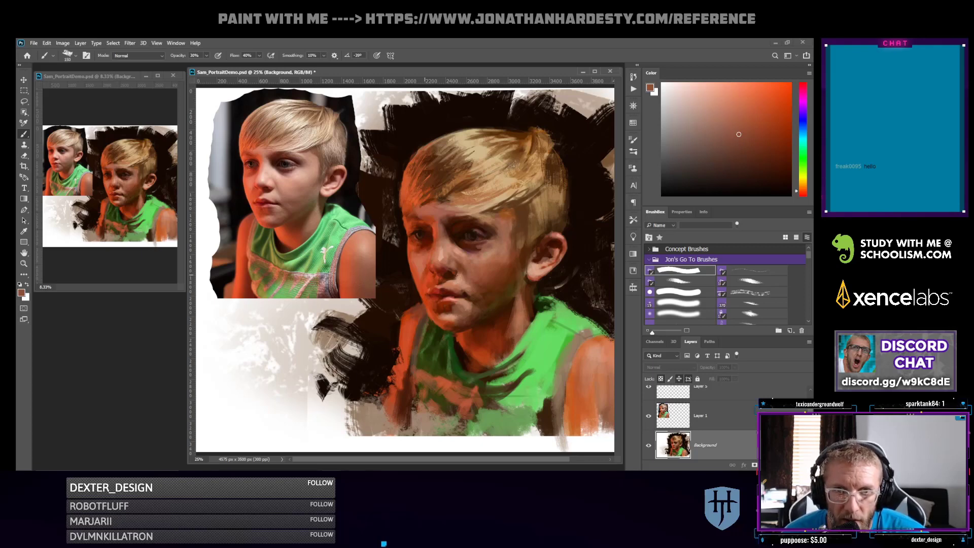
left_click(782, 137)
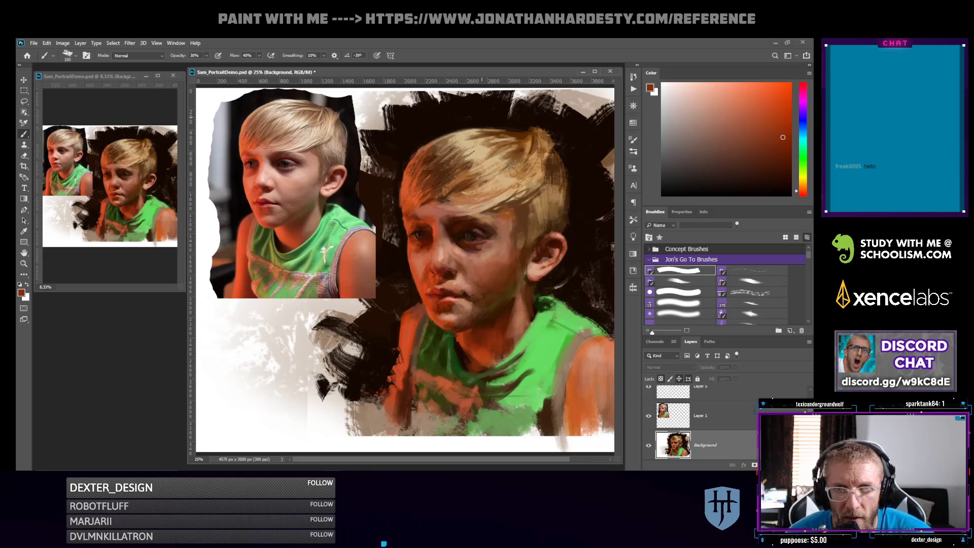
Mix a pale pink from the red-orange hue and reduce the brush to a much smaller size
left_click(704, 98)
left_click(699, 90)
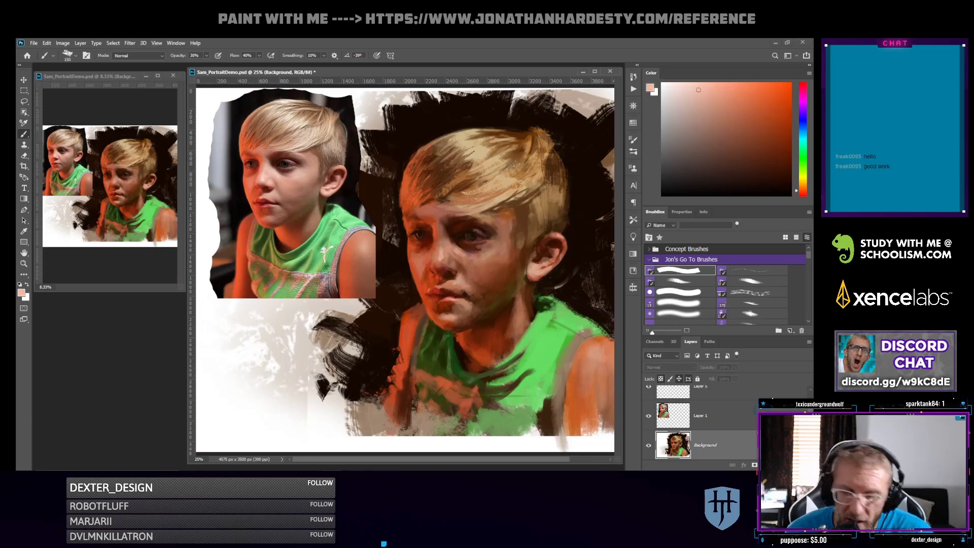
key("bracketleft")
key("bracketleft")
key("bracketleft")
key("bracketleft")
key("bracketleft")
key("bracketleft")
key("bracketleft")
key("bracketleft")
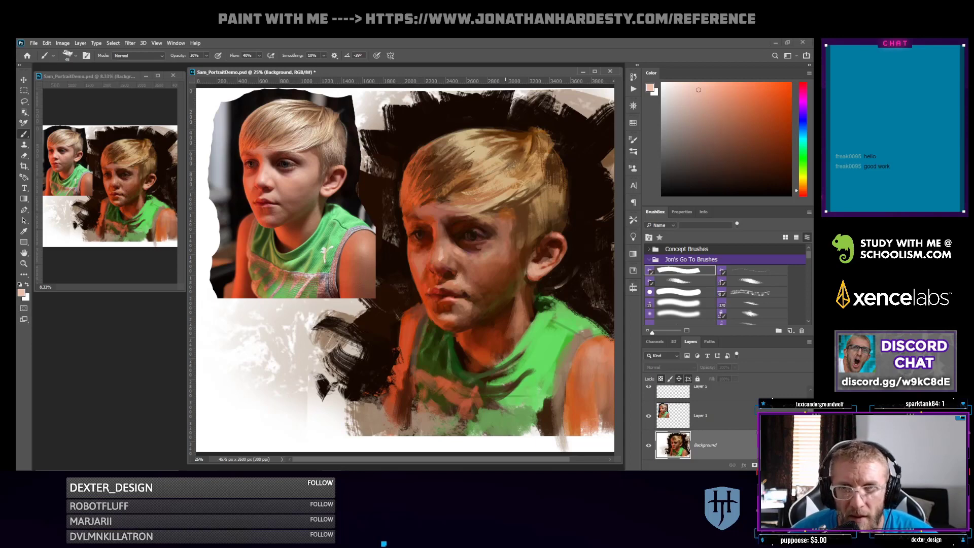
Set the brush opacity to 77% and refine the fringe, crown and front hair edge in sampled blond, dark brown and orange-red
left_click(478, 203, "alt")
key("7")
key("7")
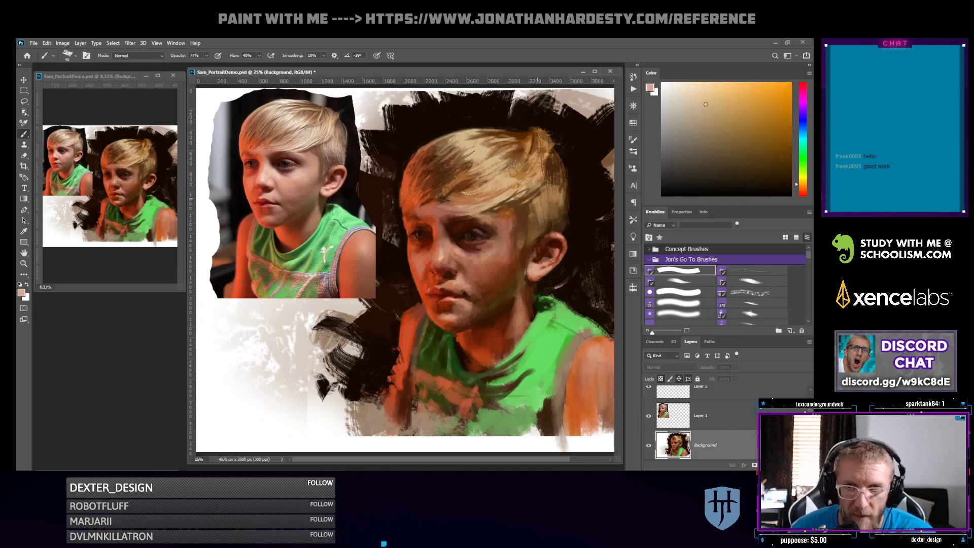
left_click(497, 201, "alt")
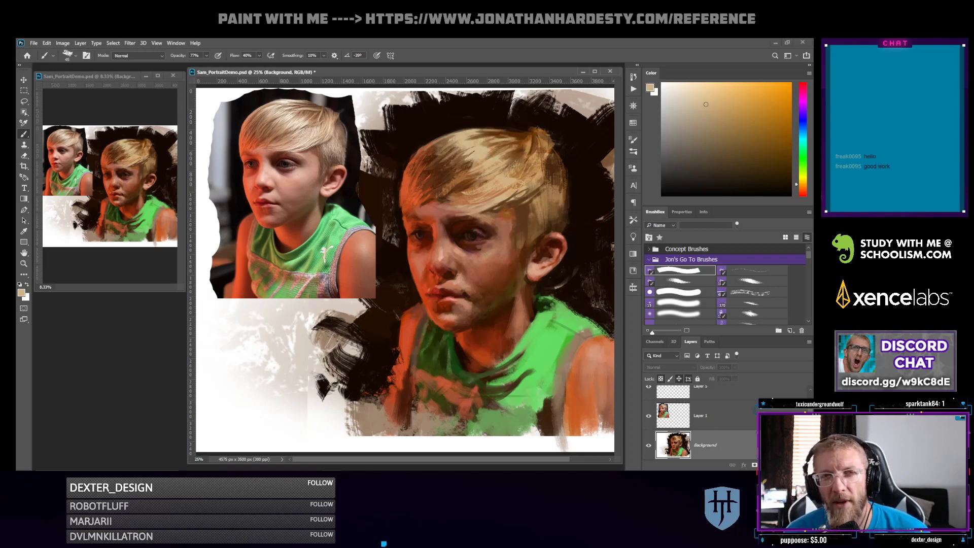
left_click(532, 143, "alt")
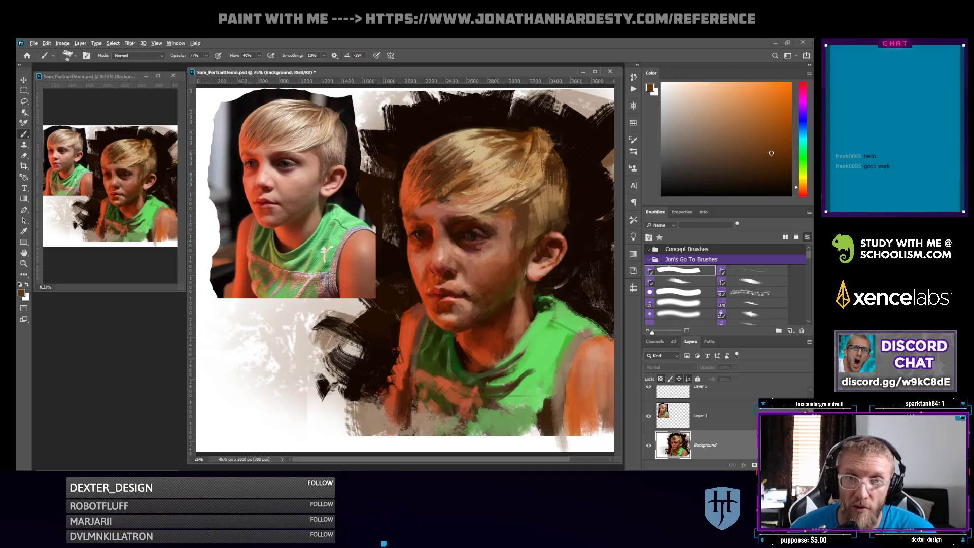
left_click(412, 161, "alt")
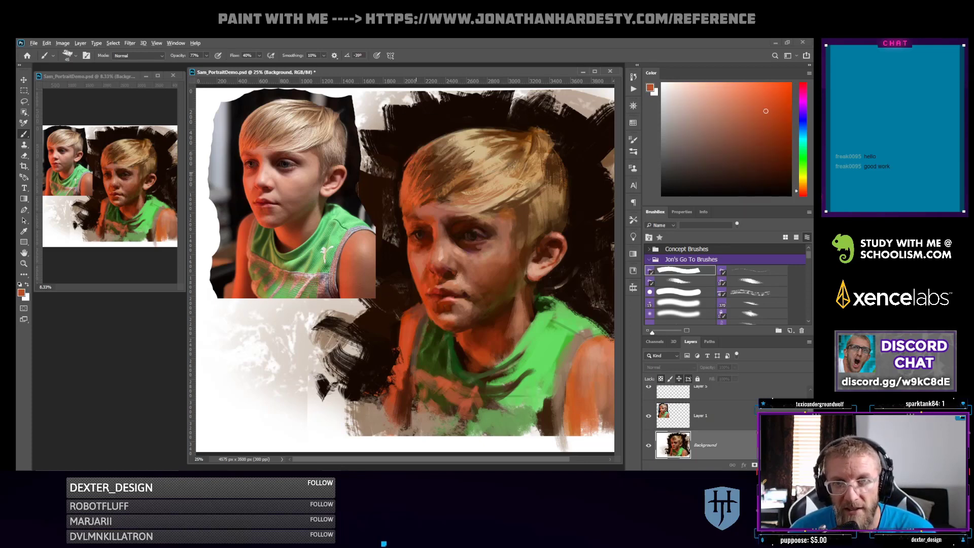
left_click(415, 172, "alt")
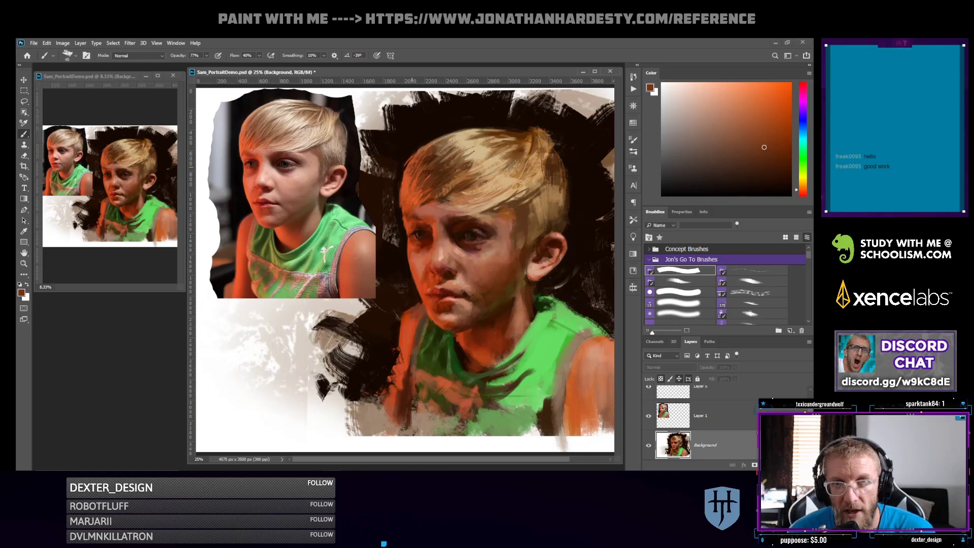
Return to the first brush in Jon's Go To Brushes at 100% opacity and refine the hair around the temple and ear with sampled blond and browns
left_click(752, 292)
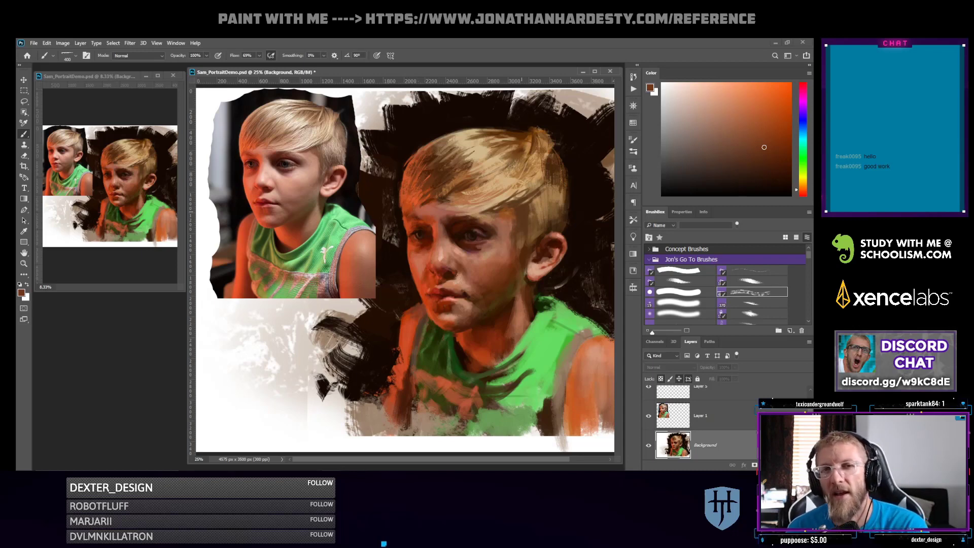
left_click(676, 270)
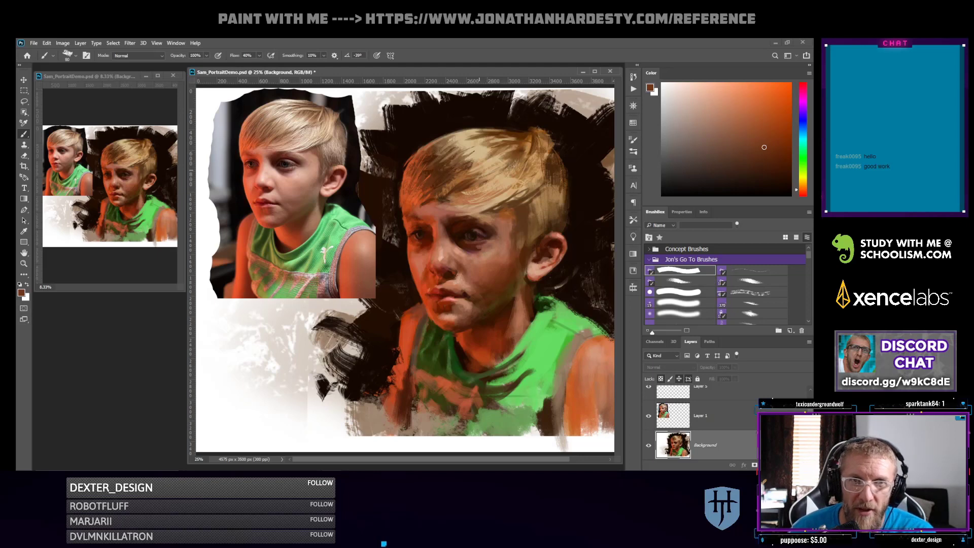
left_click(472, 157, "alt")
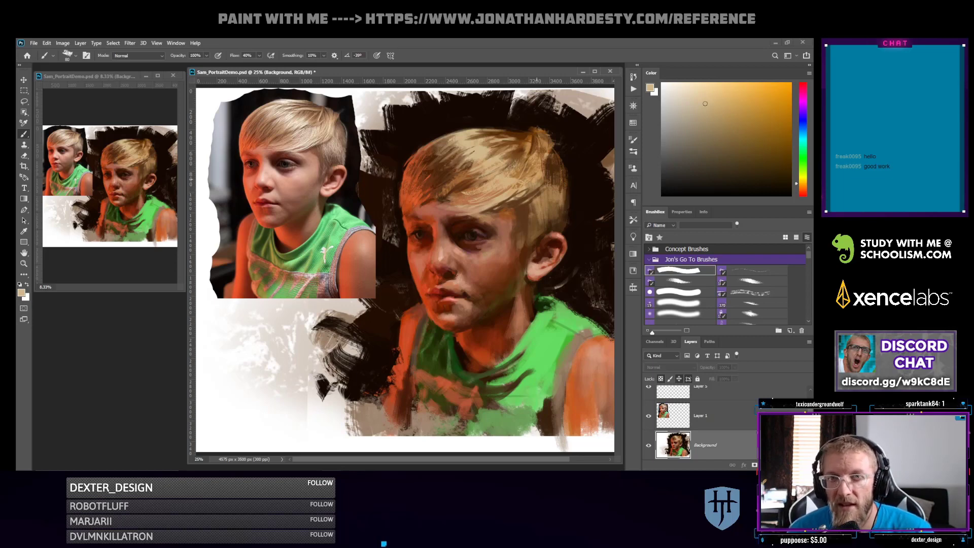
left_click(518, 200, "alt")
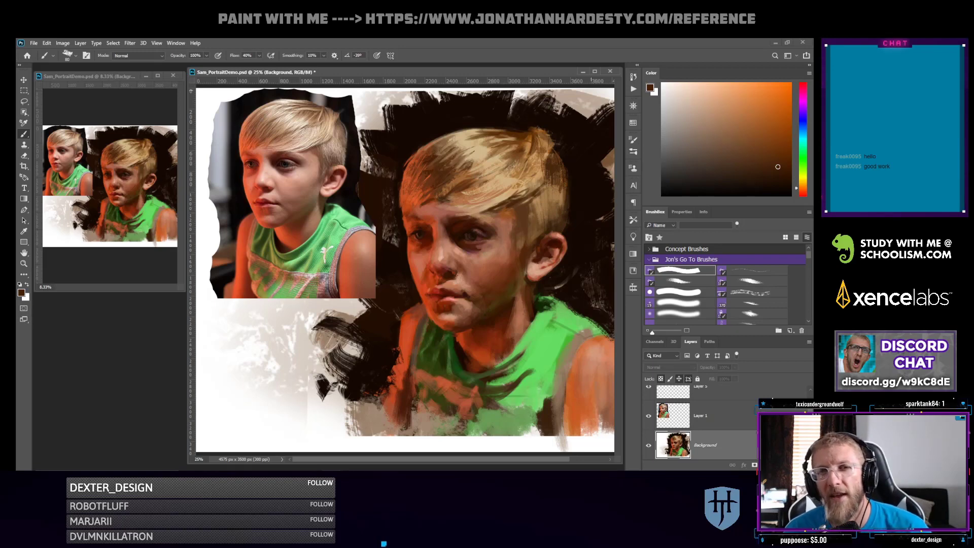
left_click(549, 195, "alt")
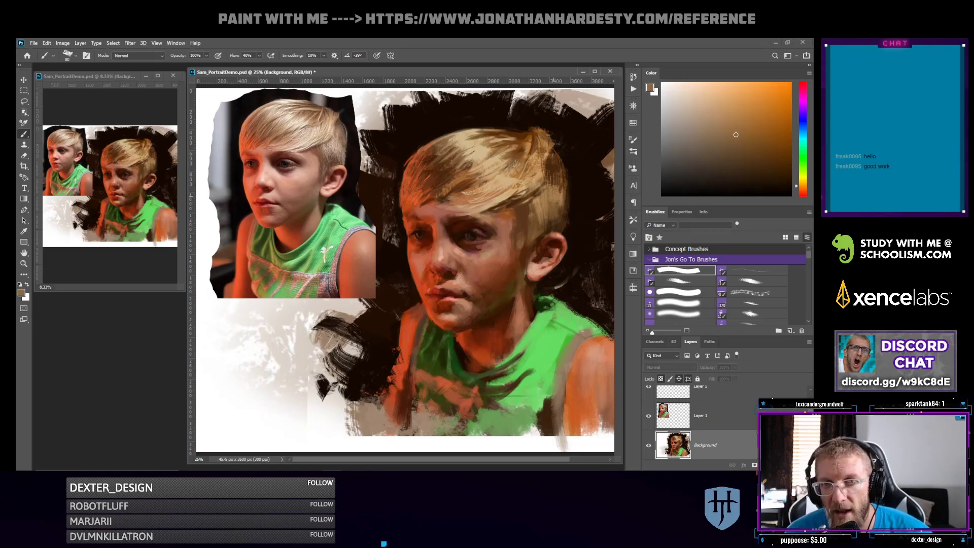
left_click(544, 207, "alt")
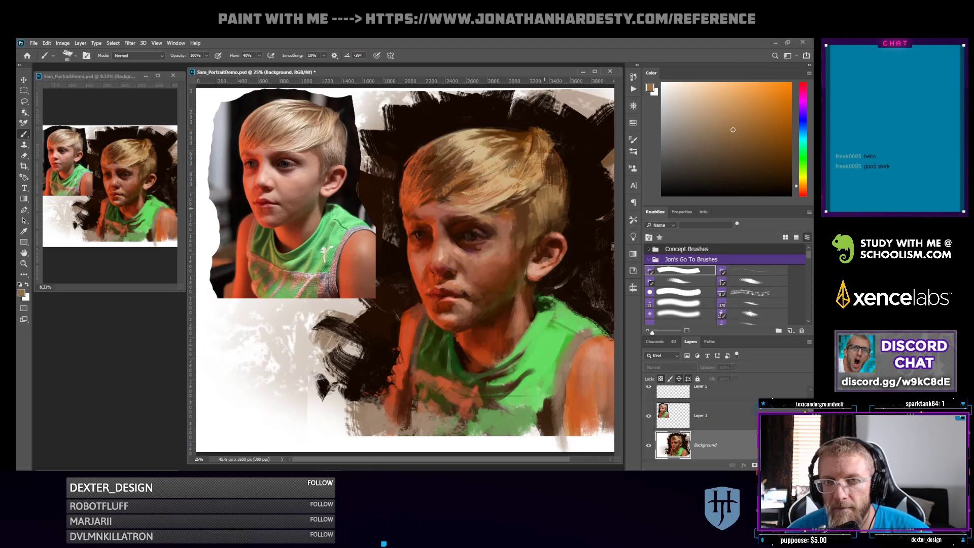
left_click(543, 184, "alt")
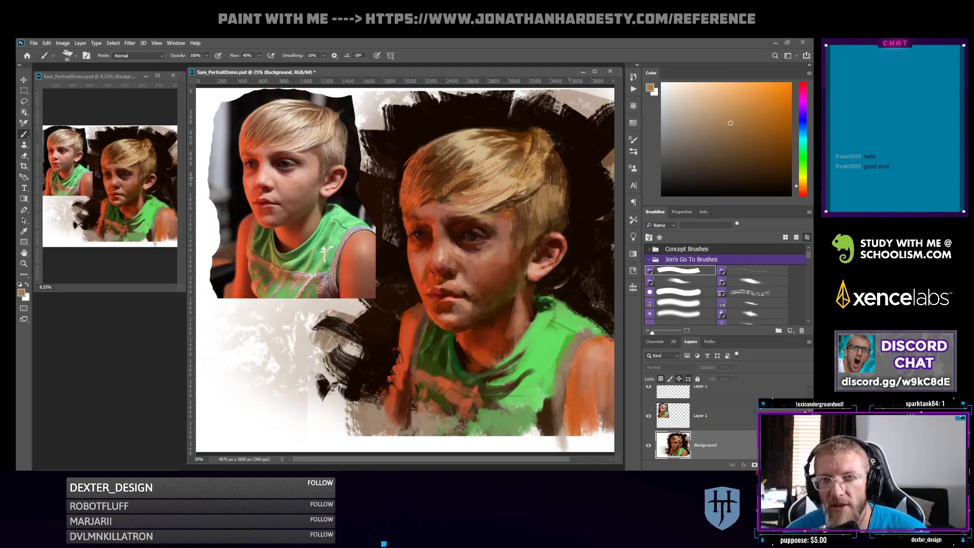
Refine the back of the hair above the ear with sampled light tan, mid brown and dark brown
left_click(555, 193, "alt")
left_click(557, 206, "alt")
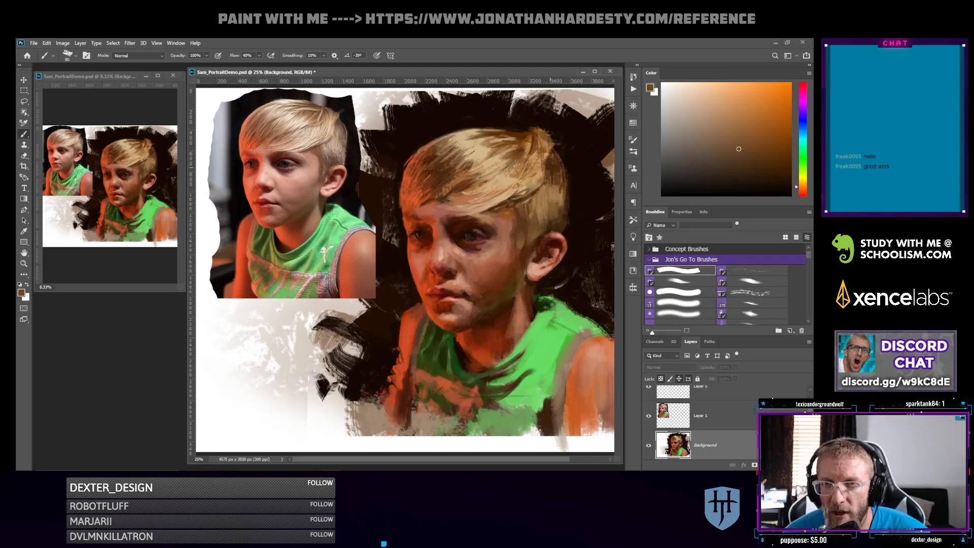
mouse_move(551, 167)
left_mouse_down()
mouse_move(550, 186)
mouse_move(564, 181)
left_mouse_up()
left_click(551, 194, "alt")
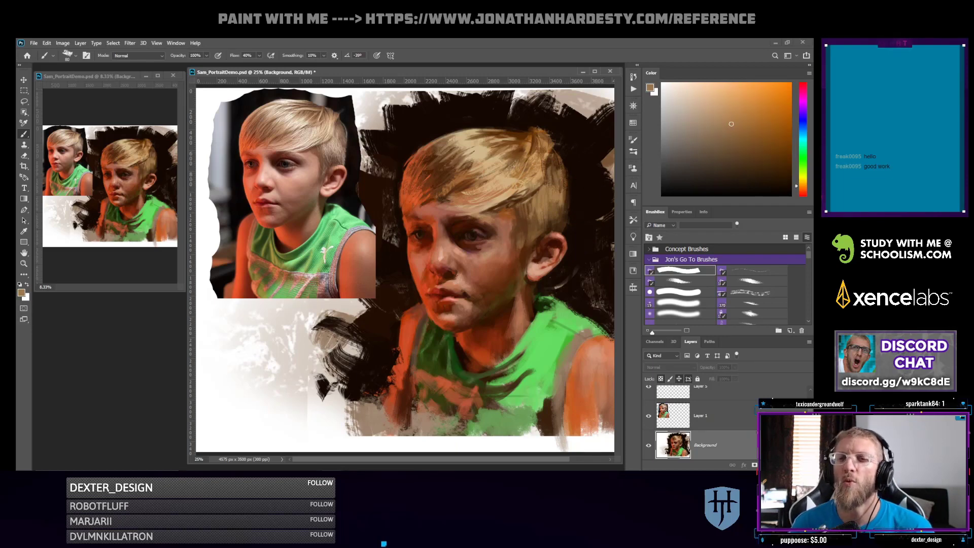
left_click(550, 162, "alt")
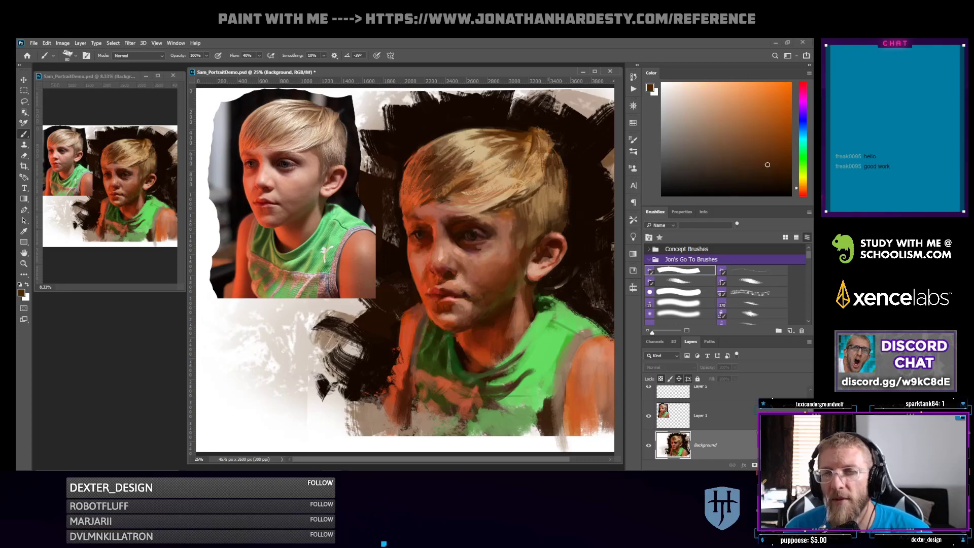
left_click(536, 174, "alt")
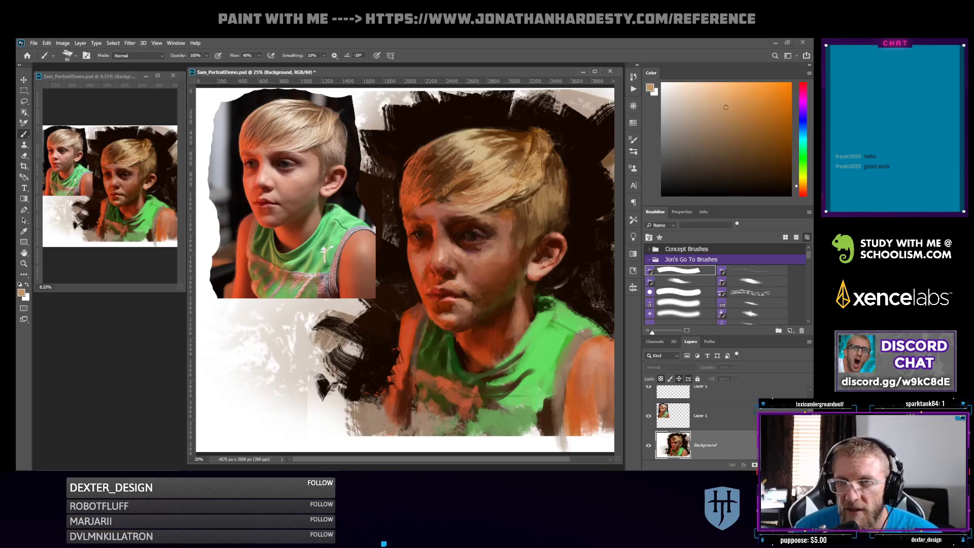
left_click(542, 176, "alt")
Mix pale cream tones from yellow and orange hues and touch up the crown and fringe highlights with them and sampled blonds
left_click_drag(802, 187, 802, 183)
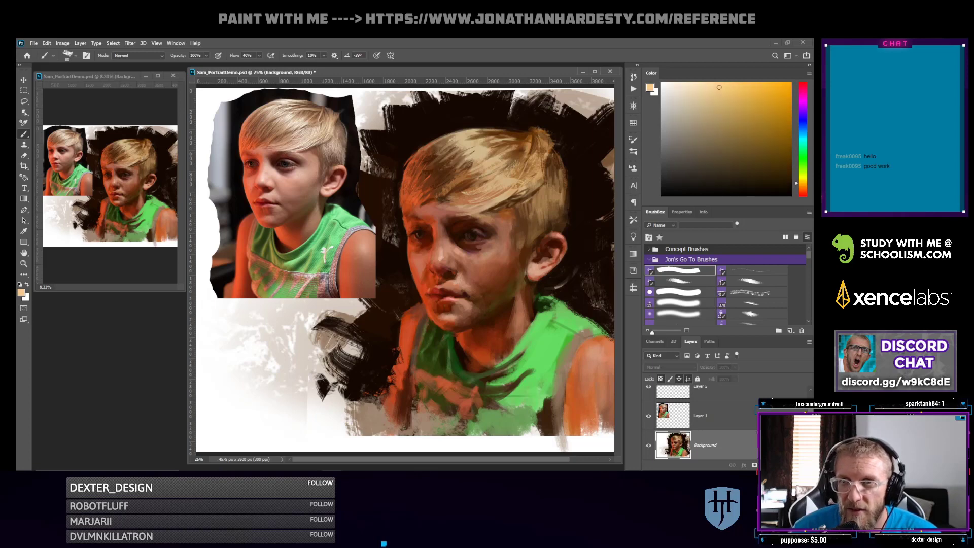
left_click_drag(720, 87, 710, 84)
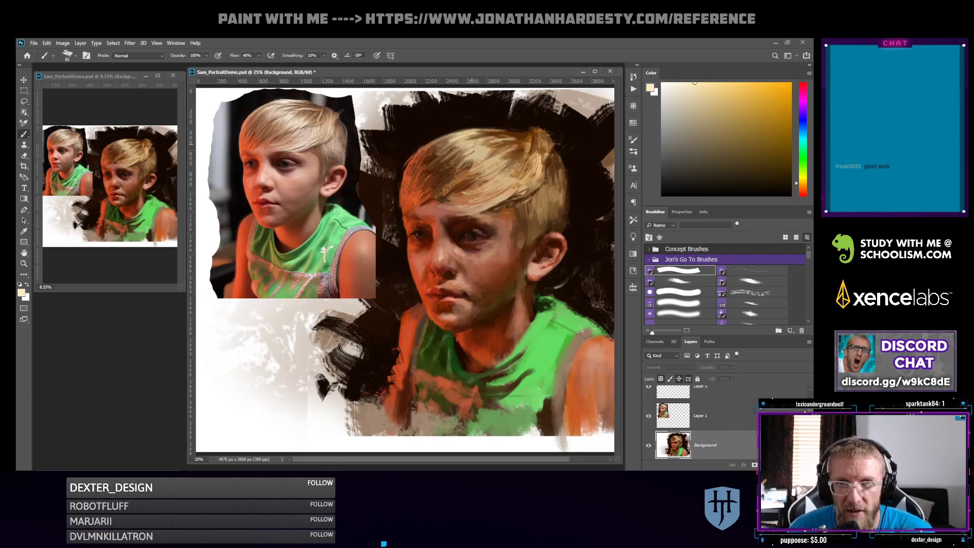
left_click(463, 156, "alt")
left_click_drag(473, 155, 491, 149)
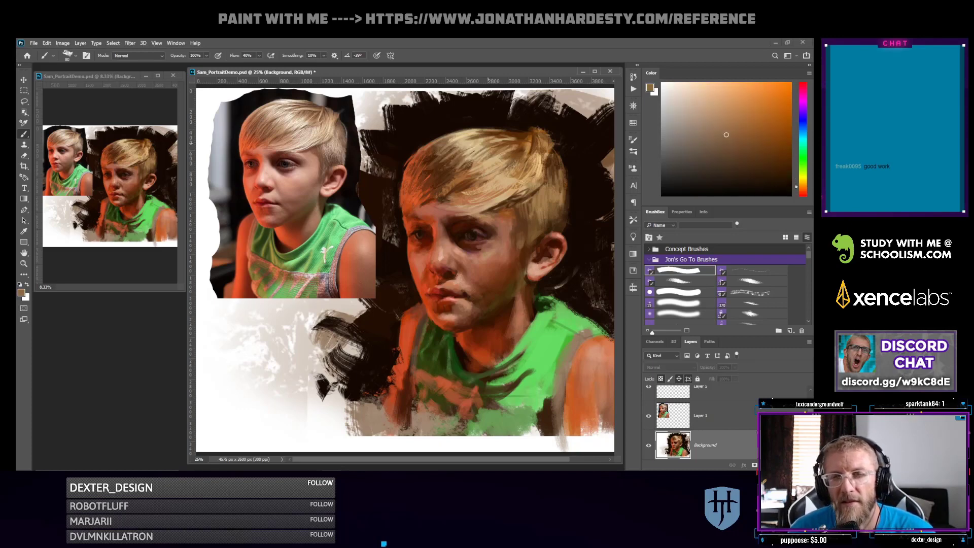
left_click_drag(706, 106, 679, 83)
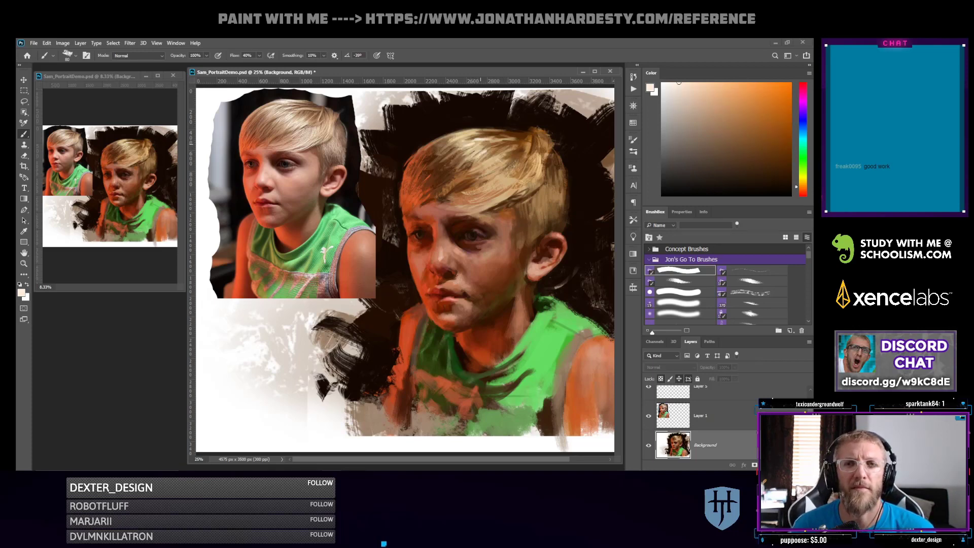
left_click(474, 144, "alt")
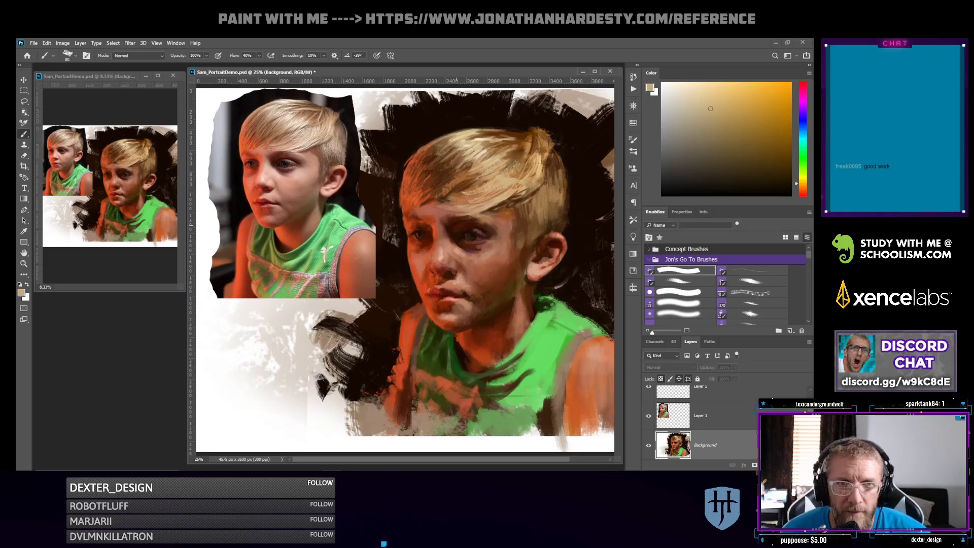
Refine the nose, the outer forehead edge and the cheek near the mouth with sampled salmon, red-orange and dark red-browns
left_click(456, 251, "alt")
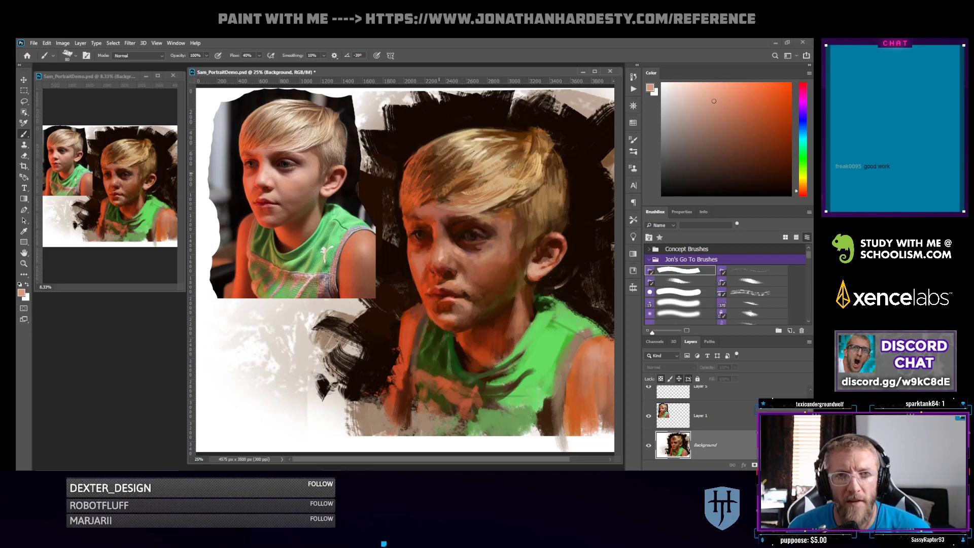
left_click(434, 239, "alt")
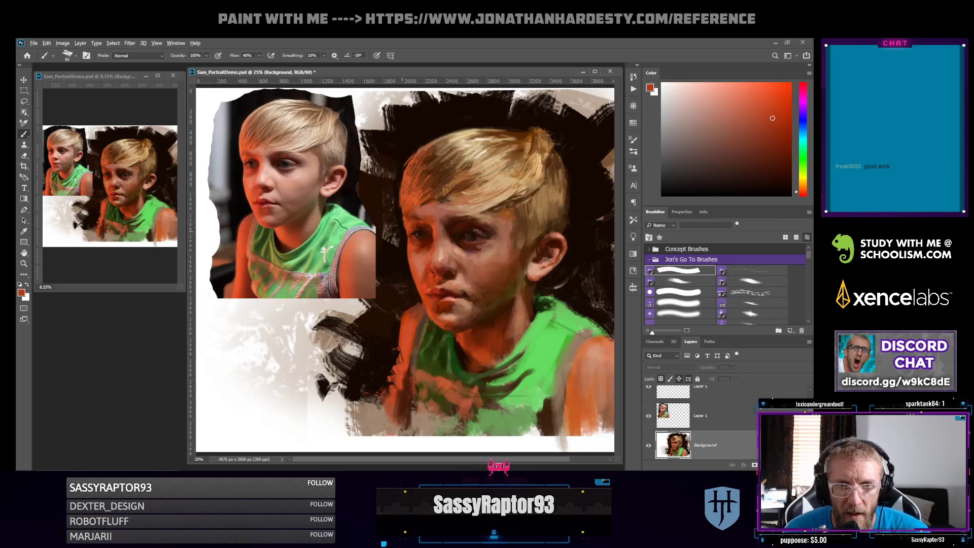
left_click(401, 223, "alt")
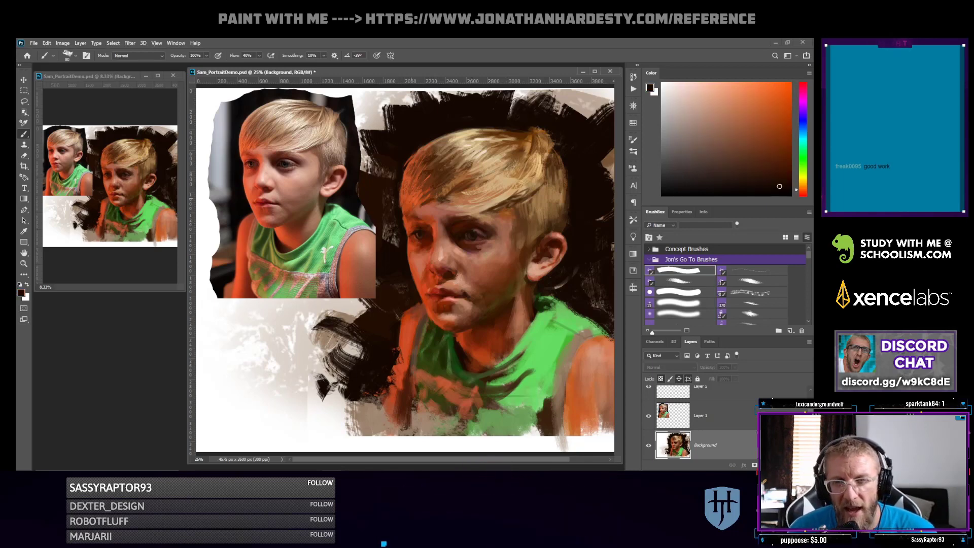
left_click(406, 215, "alt")
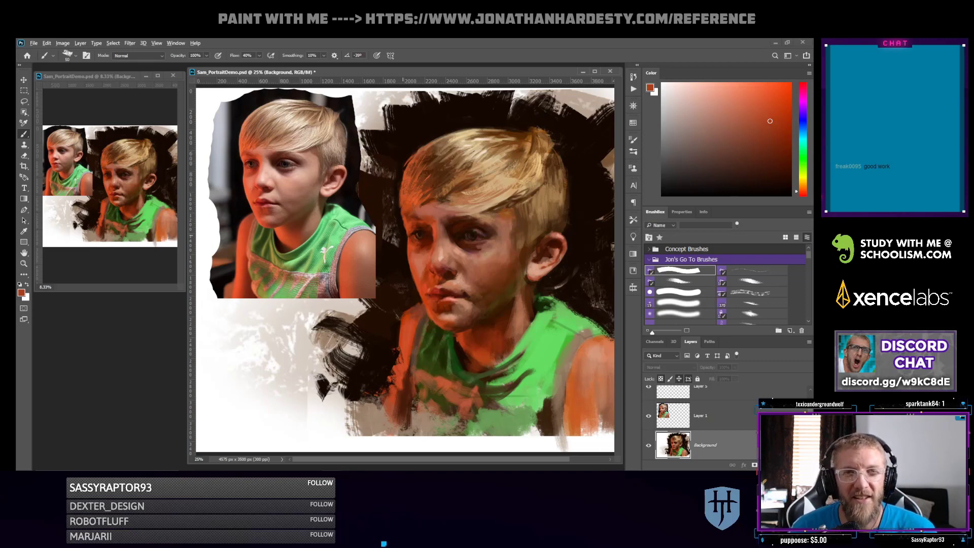
left_click(402, 211, "alt")
left_click(408, 230, "alt")
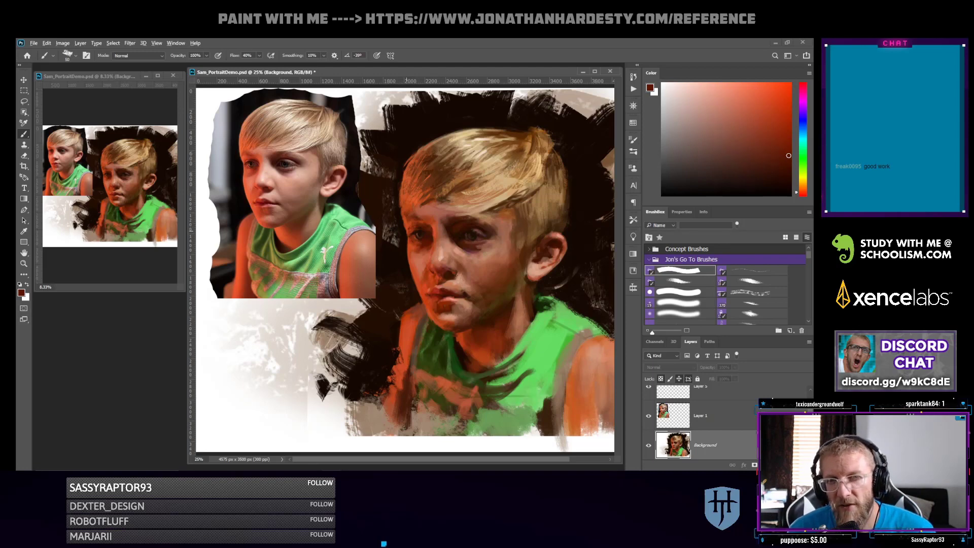
left_click(404, 224, "alt")
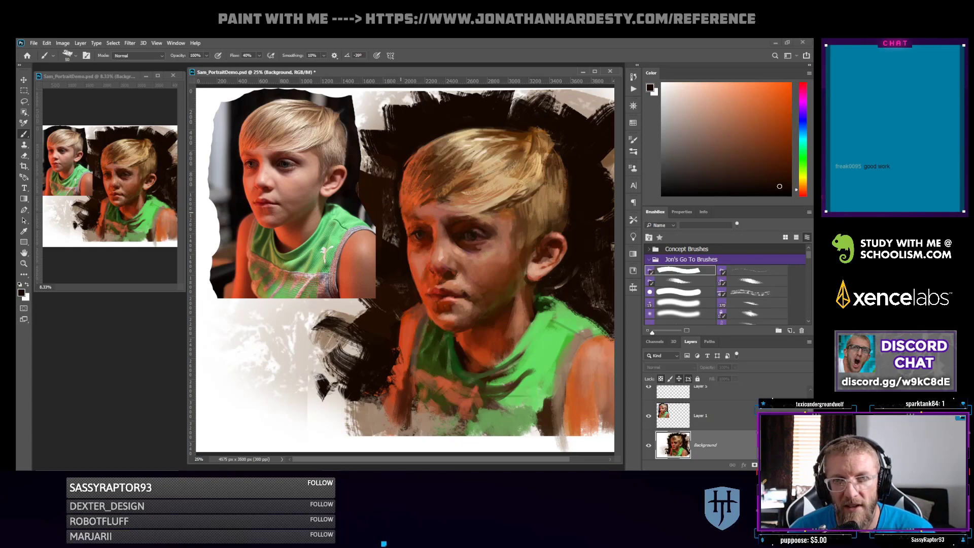
left_click(415, 217, "alt")
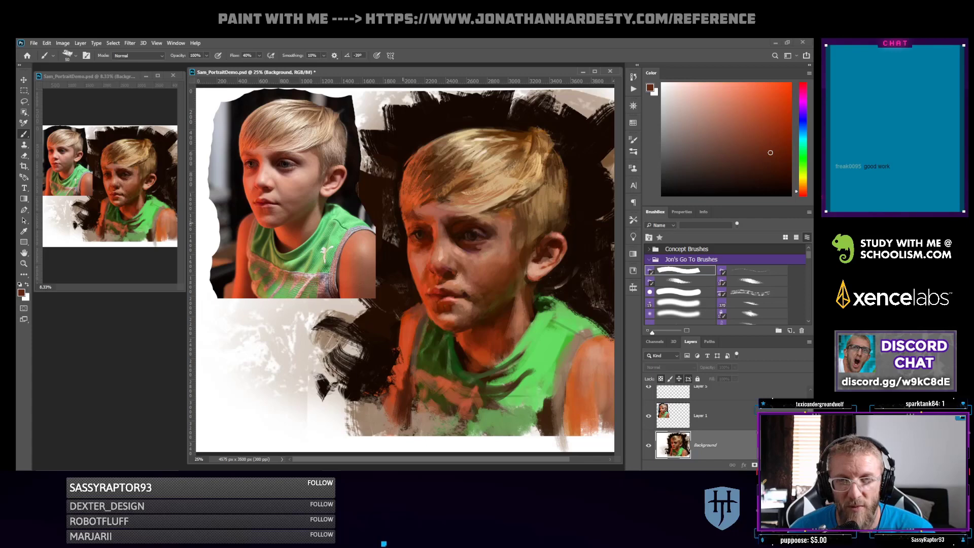
left_click(413, 209, "alt")
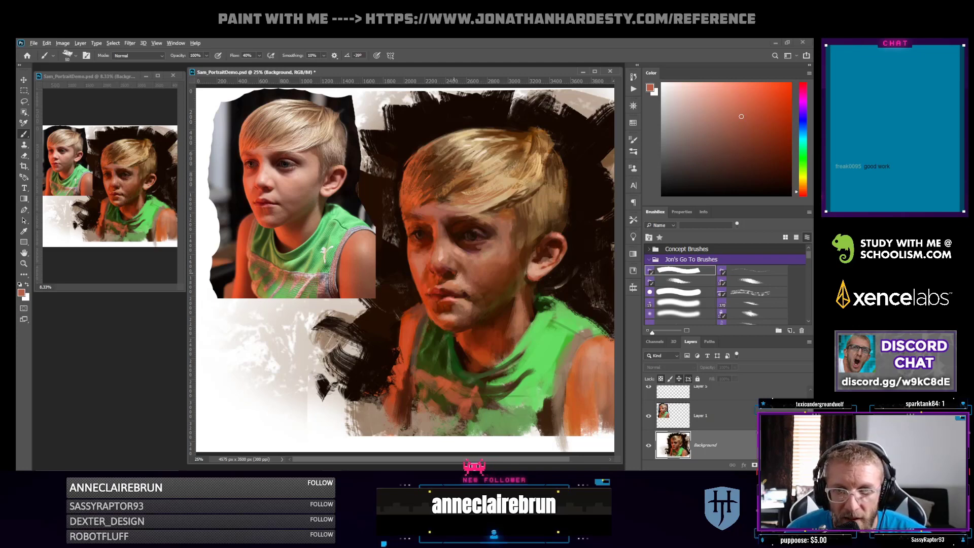
left_click(453, 273, "alt")
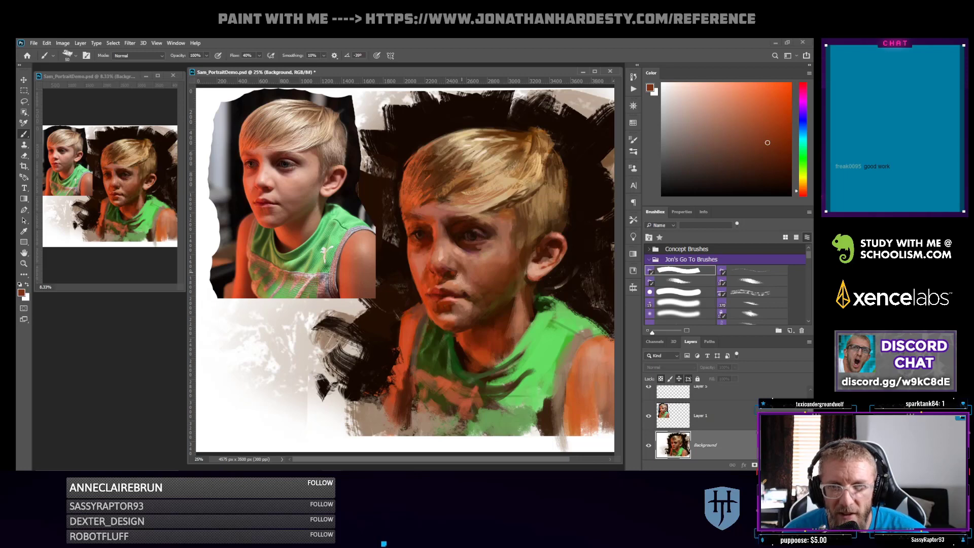
left_click(449, 273, "alt")
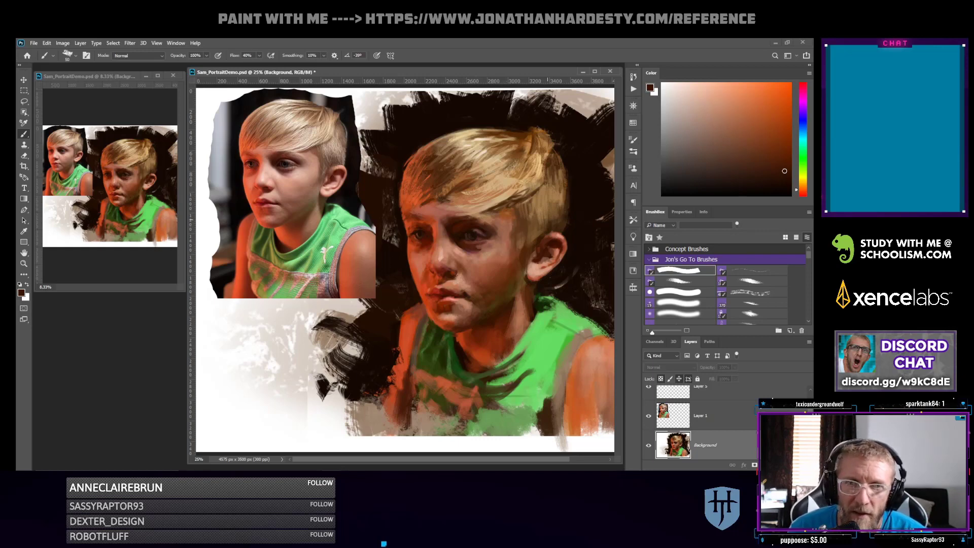
Mix pale pink, dusty peach and burnt orange and refine the ear and the area in front of it with these and sampled browns
left_click_drag(715, 105, 691, 83)
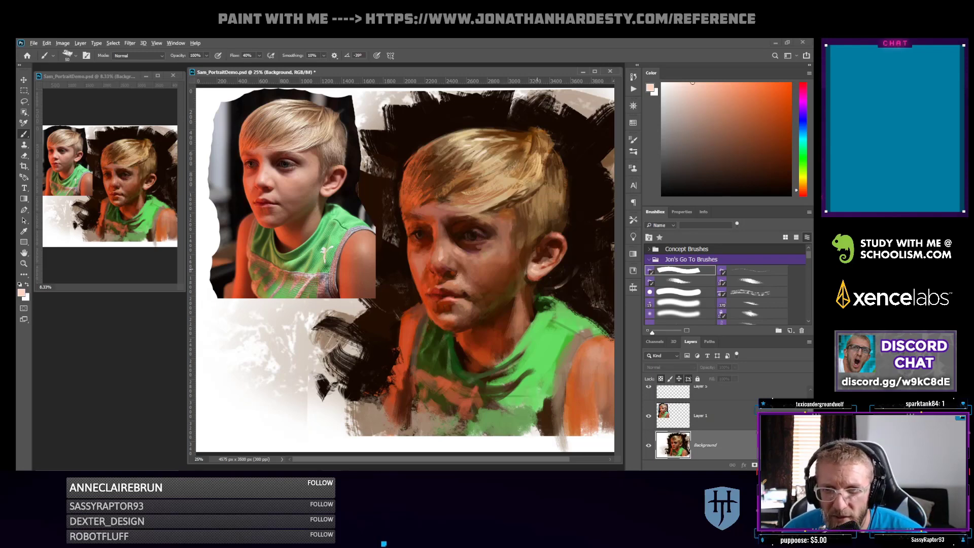
left_click(709, 101)
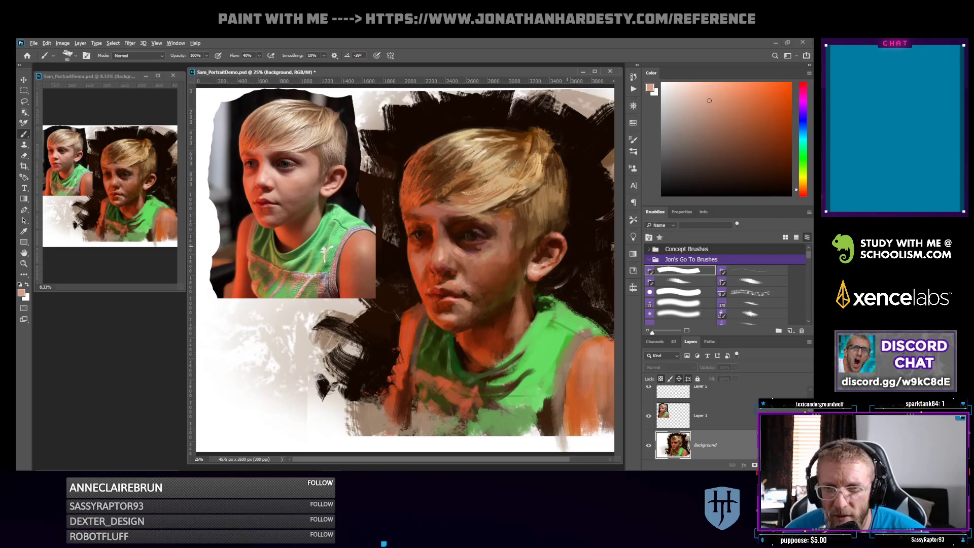
left_click(749, 123)
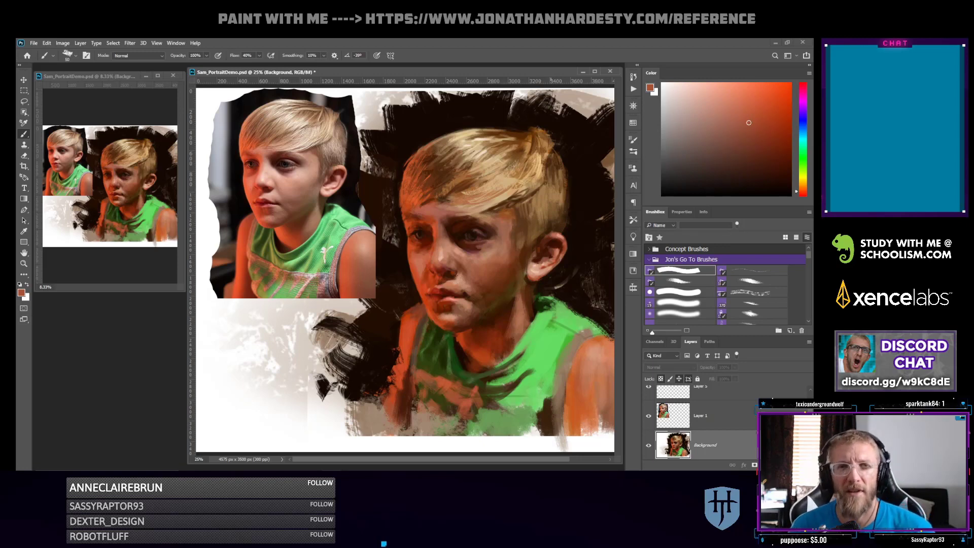
left_click(525, 266, "alt")
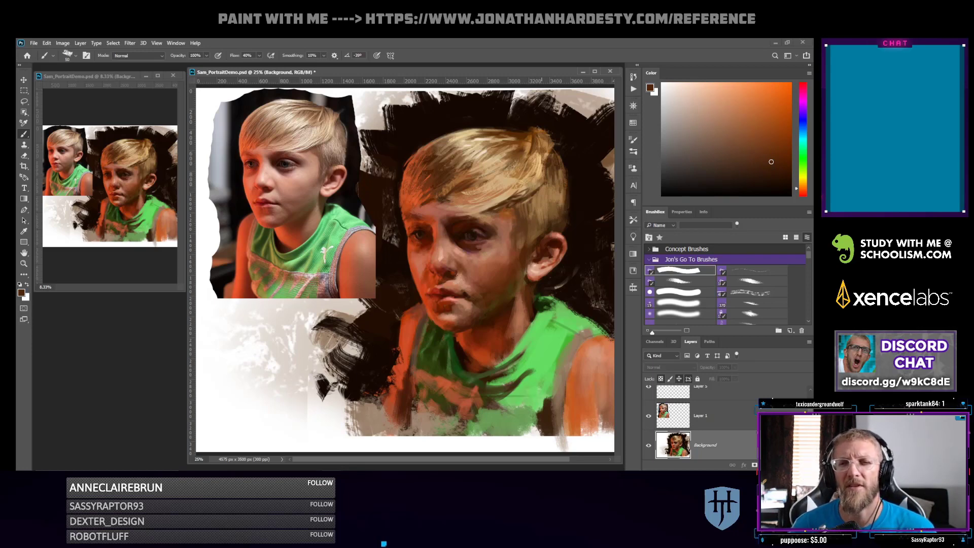
left_click(537, 260, "alt")
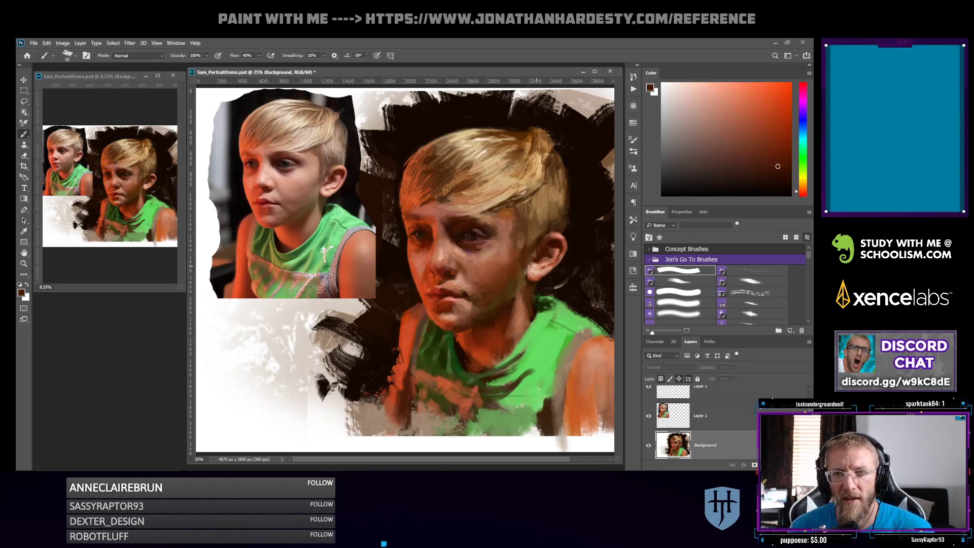
left_click(538, 266, "alt")
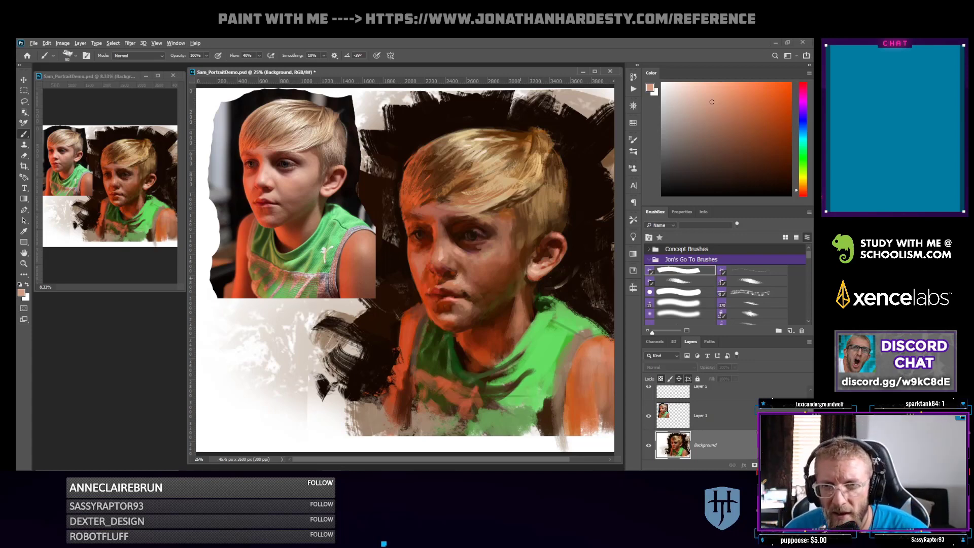
left_click(523, 272, "alt")
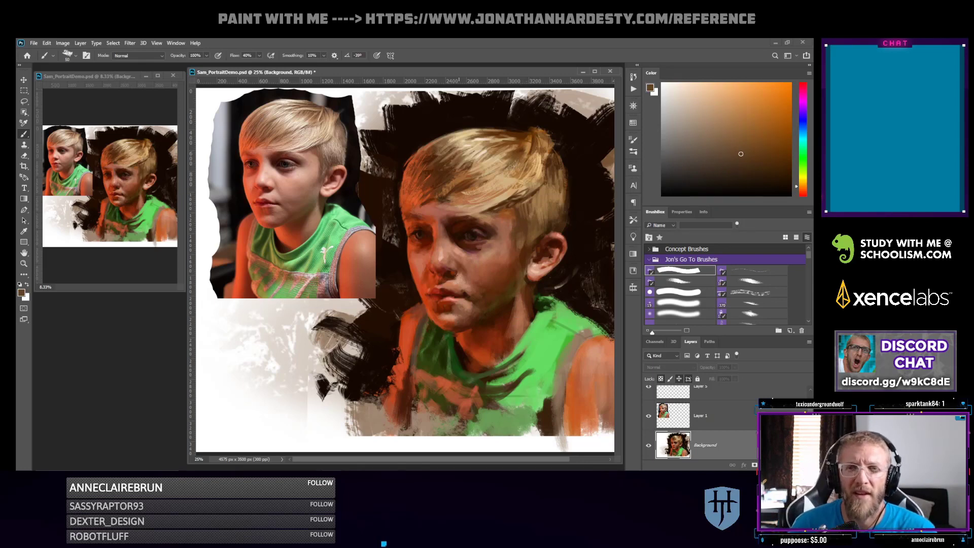
Switch to the textured strip brush in Jon's Go To Brushes and paint the shirt's lower chest with sampled bright greens
left_click(519, 317, "alt")
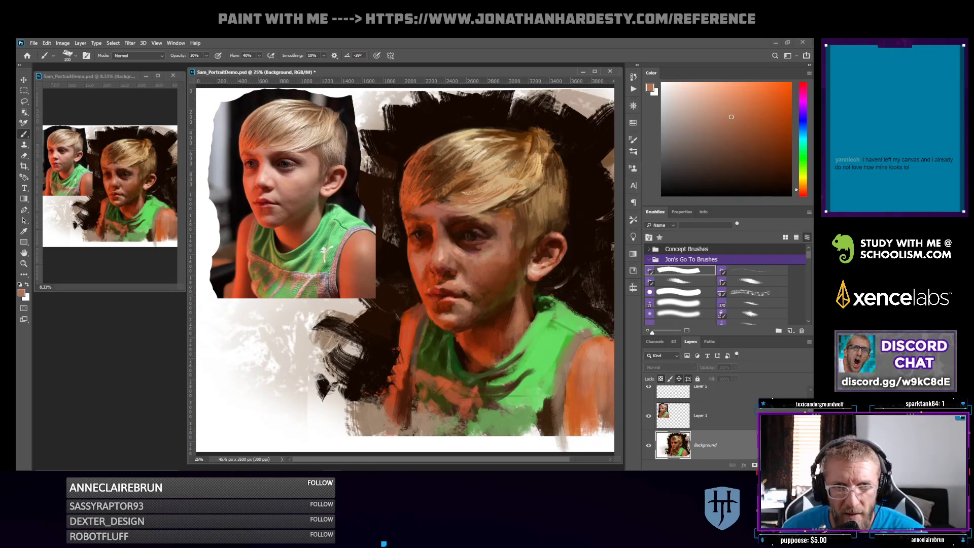
left_click(751, 292)
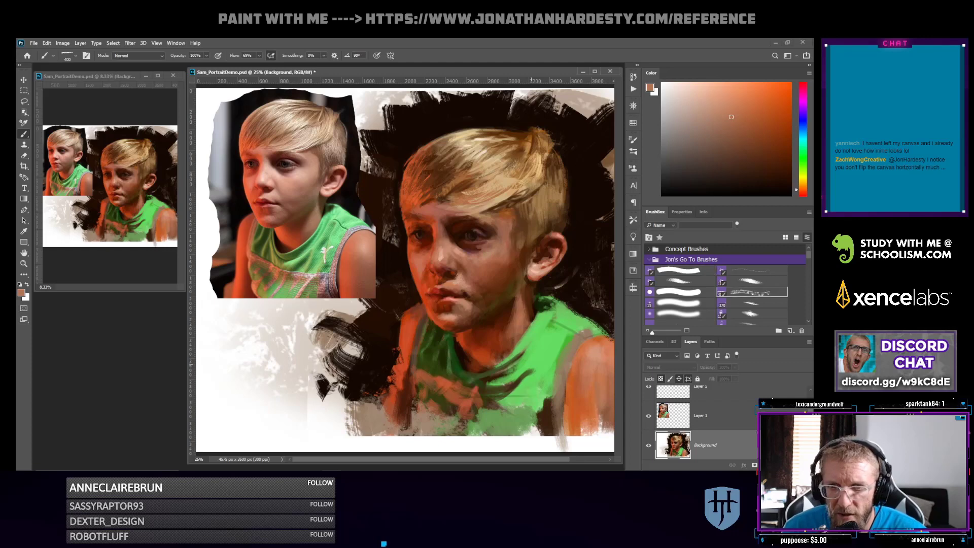
left_click(531, 381, "alt")
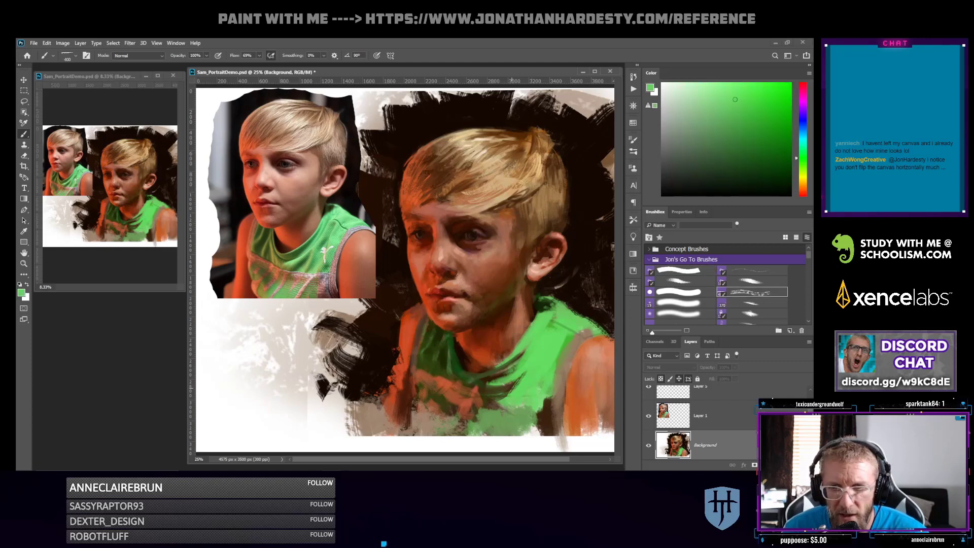
left_click(520, 375, "alt")
mouse_move(520, 378)
left_mouse_down()
mouse_move(510, 406)
mouse_move(524, 389)
mouse_move(521, 398)
mouse_move(523, 383)
mouse_move(505, 407)
left_mouse_up()
left_click(495, 401, "alt")
left_click(536, 372, "alt")
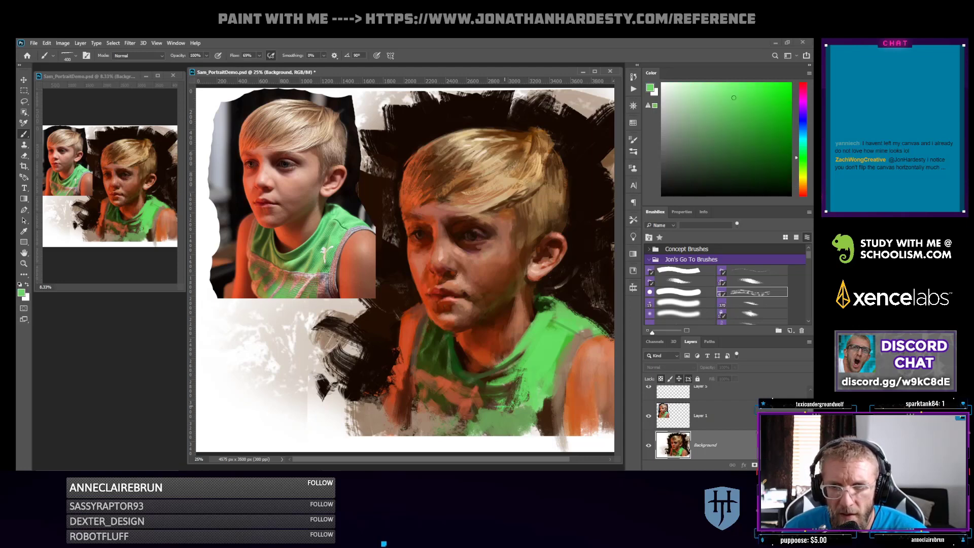
Refine the folds on the shirt's shoulder strap and the armhole edge with sampled dark olive, dark green, bright green and tan
left_click(486, 373, "alt")
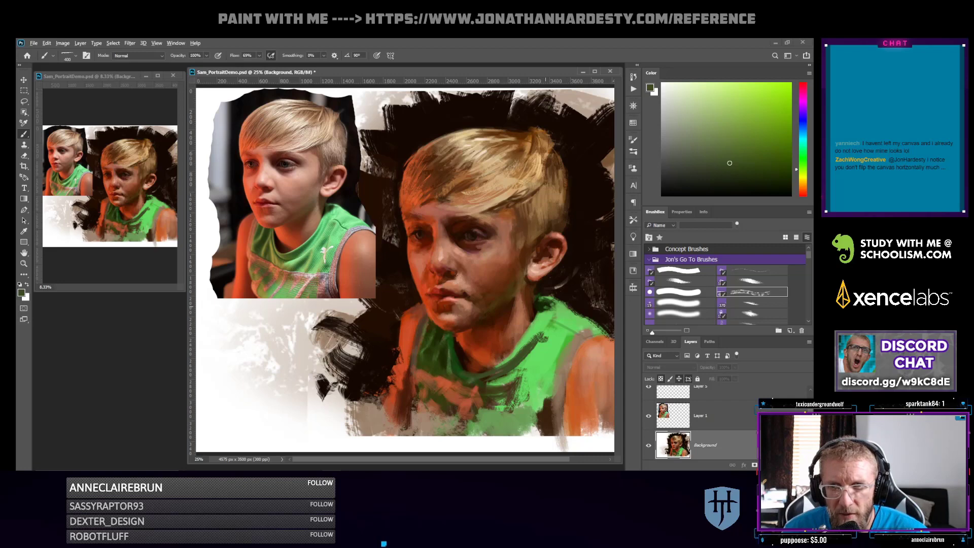
left_click(547, 309, "alt")
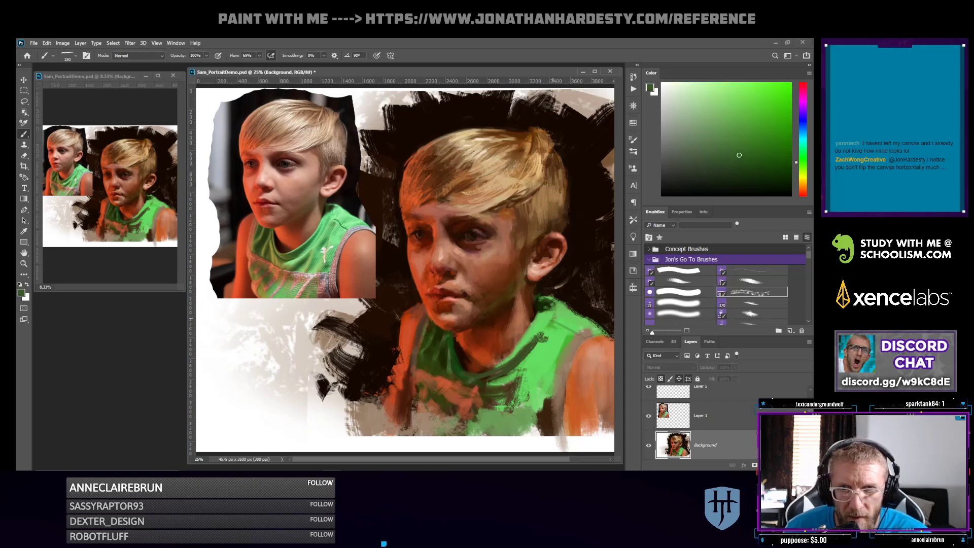
key("bracketleft")
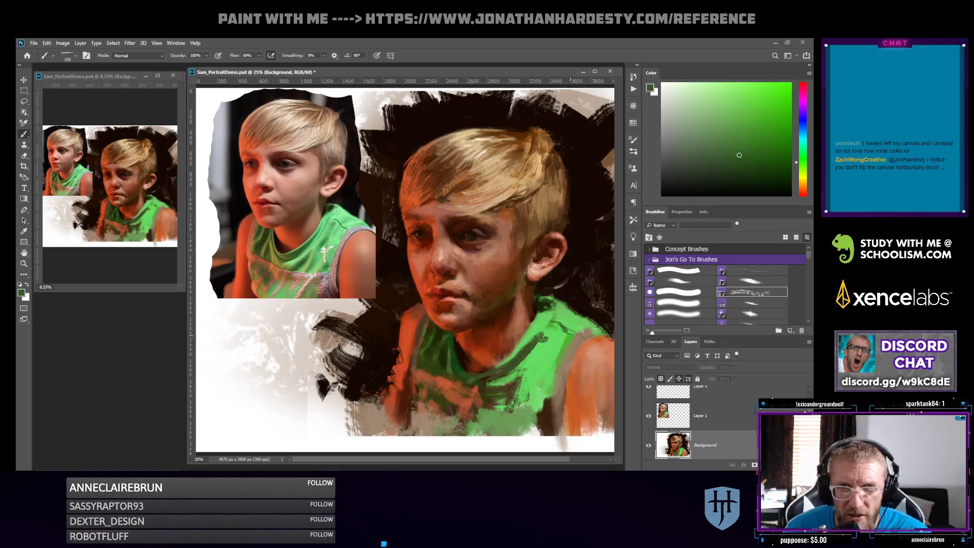
left_click(570, 343, "alt")
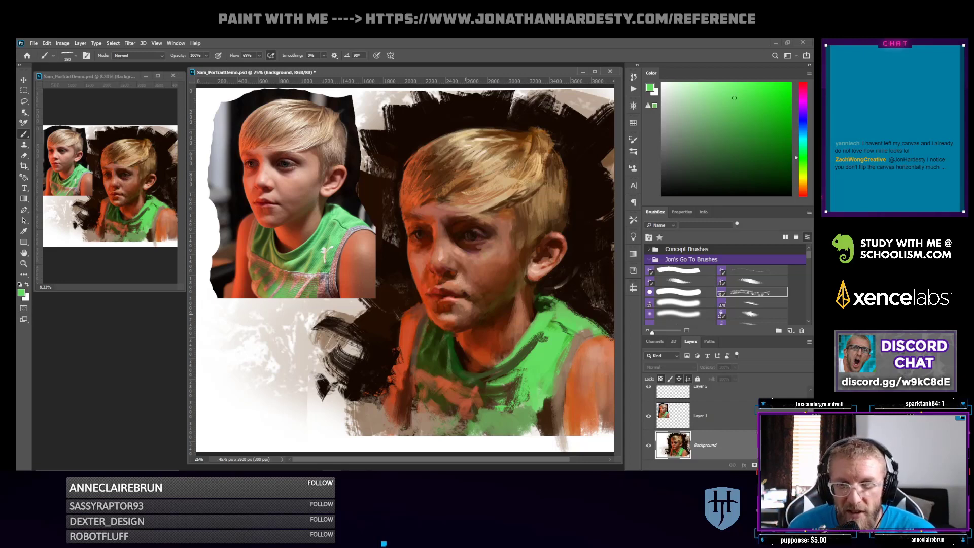
left_click(570, 355, "alt")
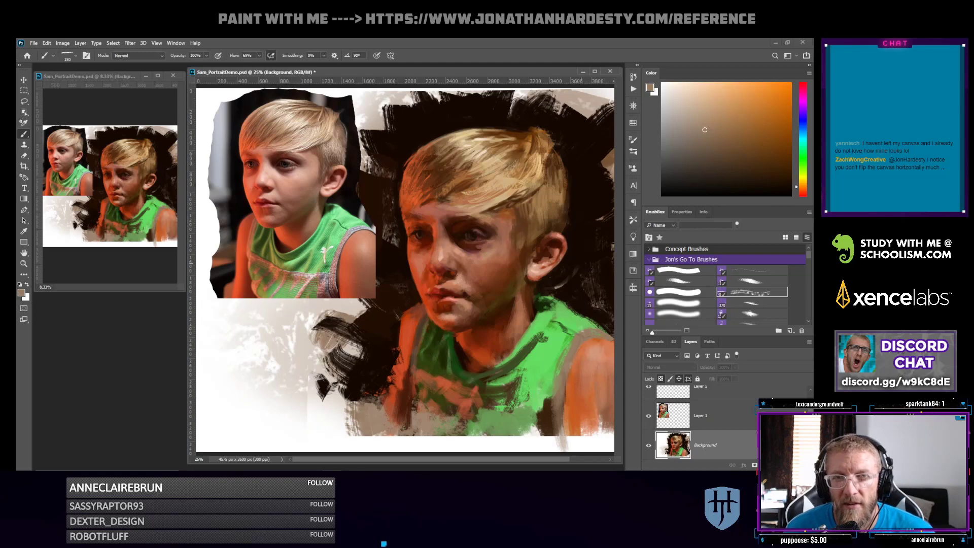
Paint the shoulder strap down toward the chest with sampled emerald and bright green
left_click(578, 323, "alt")
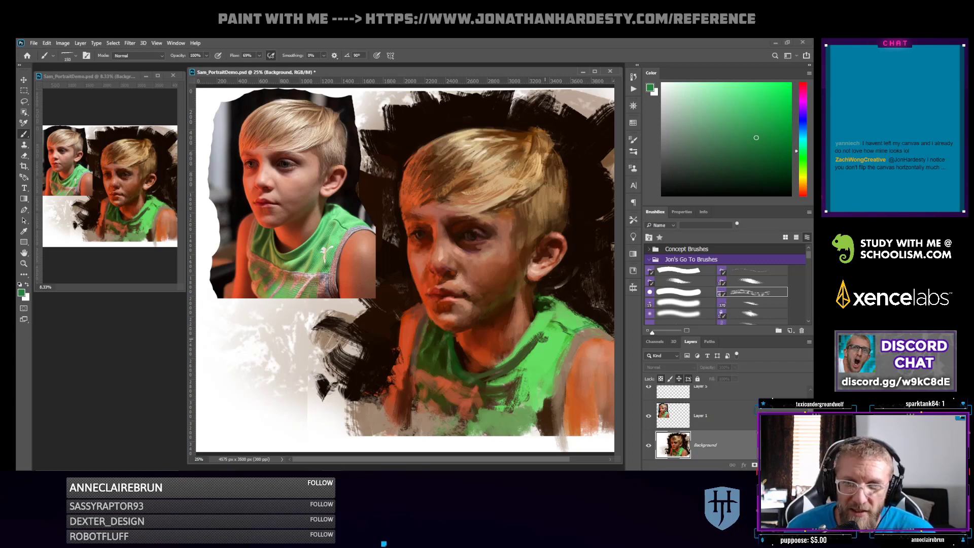
left_click(547, 338, "alt")
left_click_drag(542, 333, 510, 371)
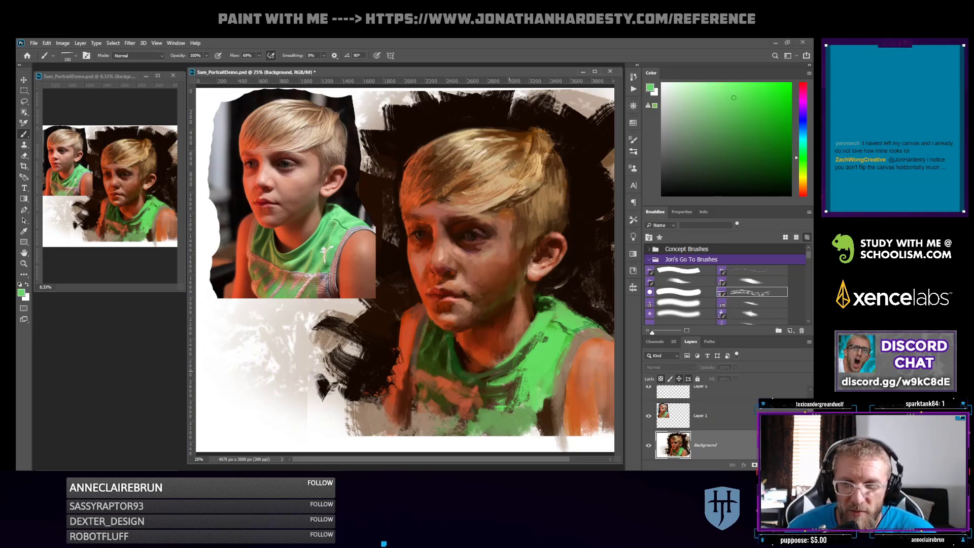
Mix a deep bluish green from a sampled olive and paint a dark fold beside the armhole on the shirt's lower side
left_click(510, 366, "alt")
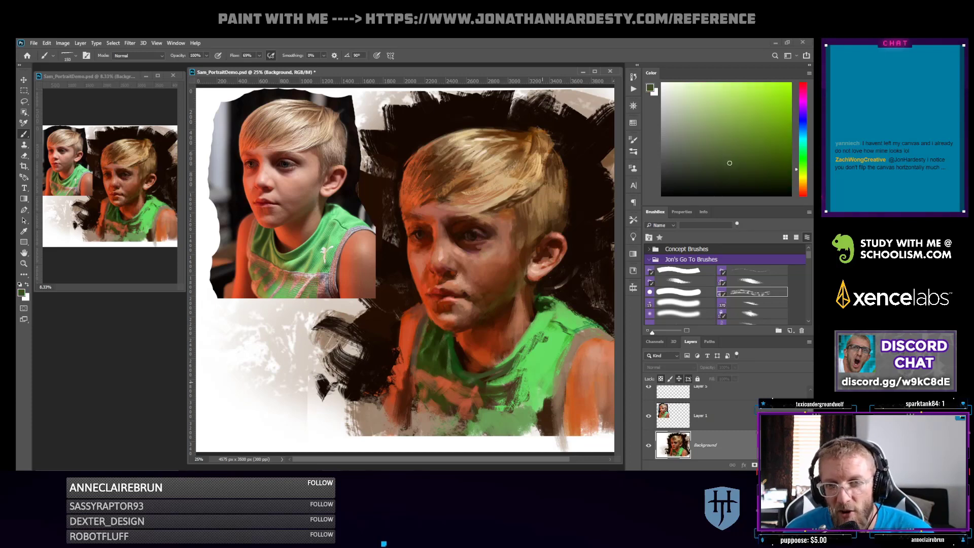
left_click(803, 151)
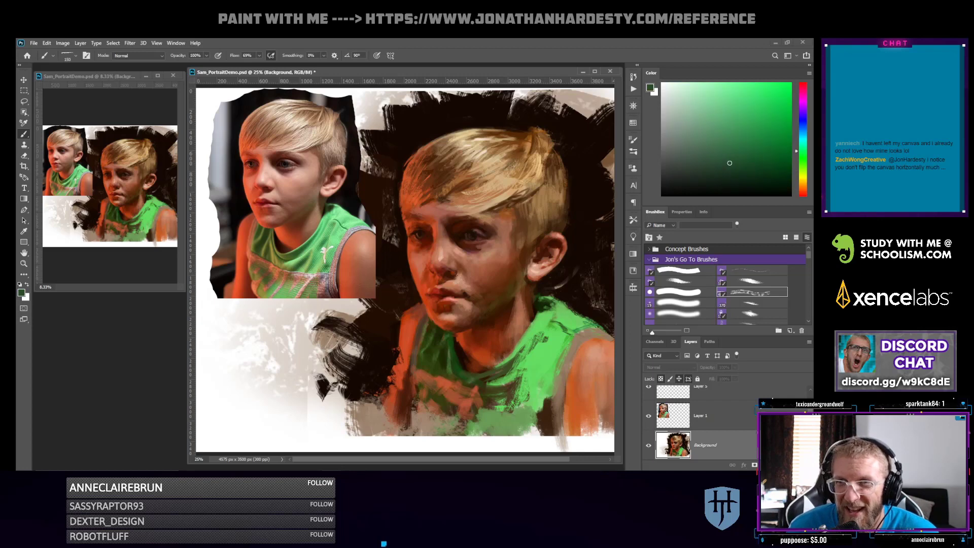
left_click(736, 166)
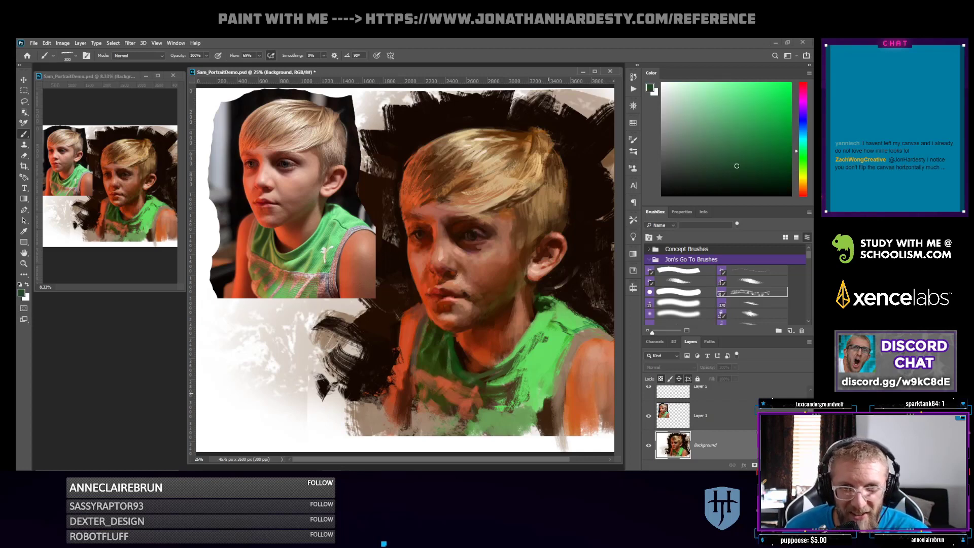
mouse_move(550, 385)
left_mouse_down()
mouse_move(526, 419)
mouse_move(546, 385)
left_mouse_up()
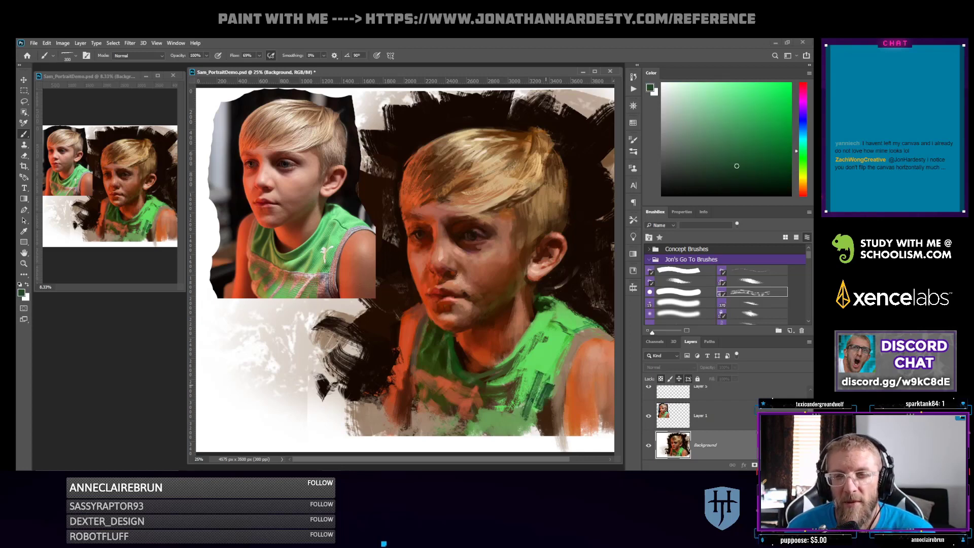
Soften the dark fold beside the armhole with sampled bright green at 30% brush opacity
left_click(539, 391, "alt")
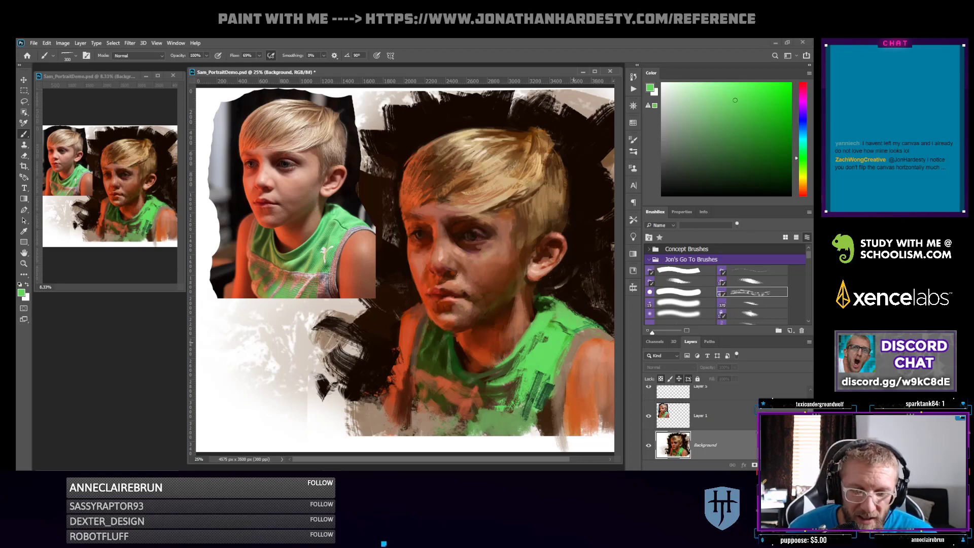
key("3")
mouse_move(549, 378)
left_mouse_down()
mouse_move(533, 394)
mouse_move(532, 418)
mouse_move(543, 423)
left_mouse_up()
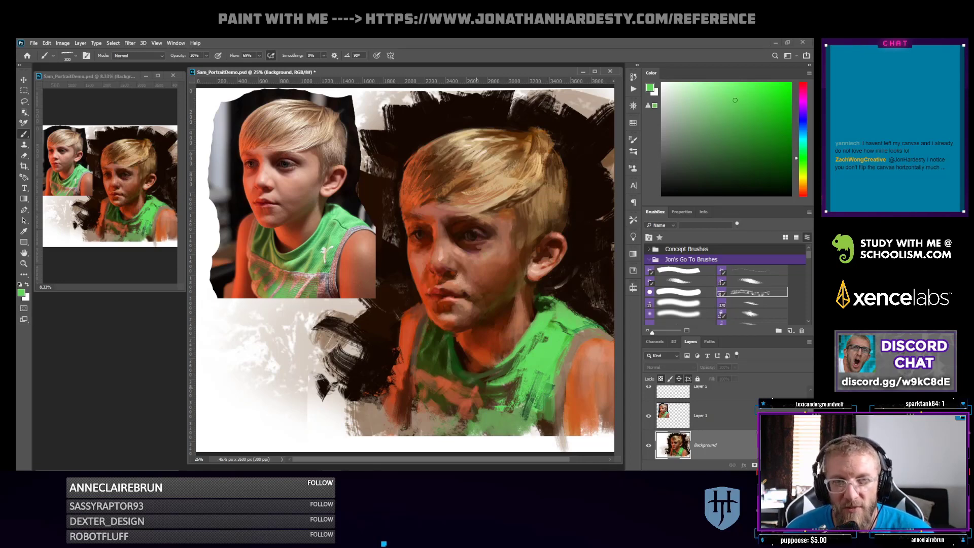
Set the brush to 70% opacity and 100% flow and darken the shirt's front neckline with sampled near-black brown, undoing the grey-green stroke
left_click(442, 400, "alt")
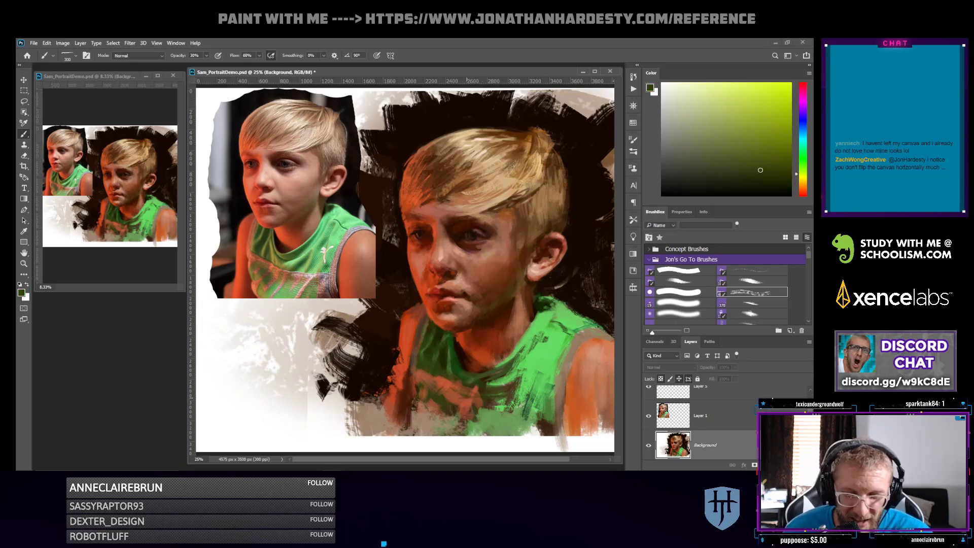
key("shift+1")
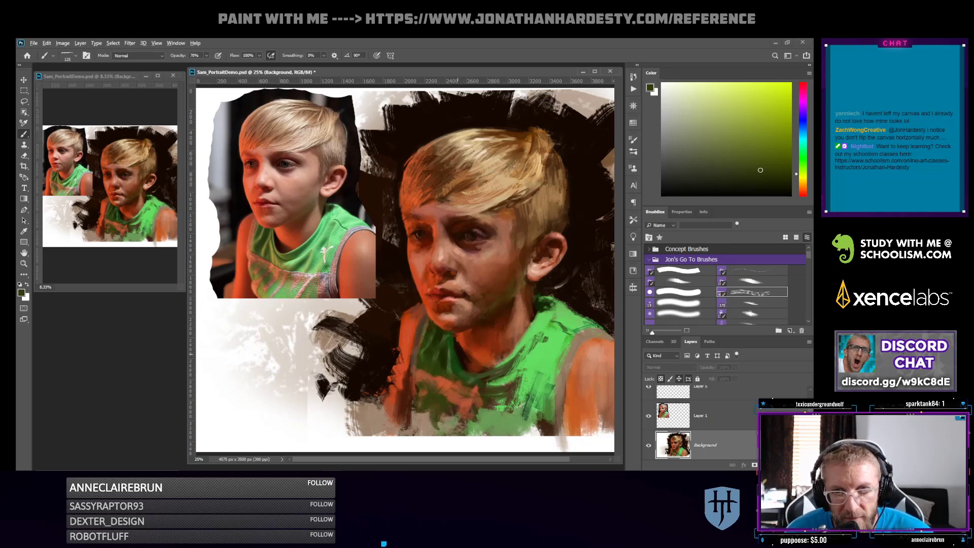
left_click(458, 355, "alt")
left_click_drag(457, 354, 460, 367)
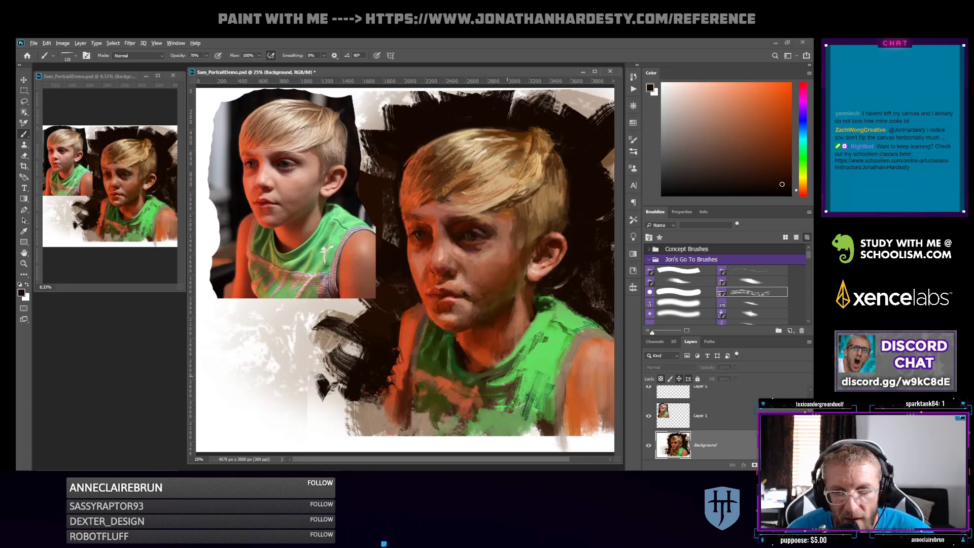
left_click(465, 365, "alt")
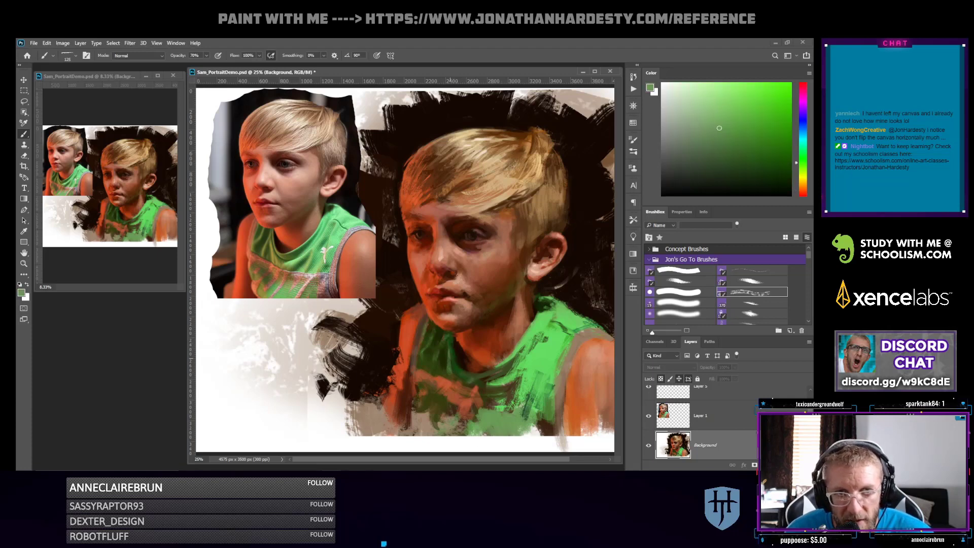
mouse_move(447, 358)
left_mouse_down()
mouse_move(461, 384)
mouse_move(448, 364)
mouse_move(452, 376)
left_mouse_up()
key("ctrl+z")
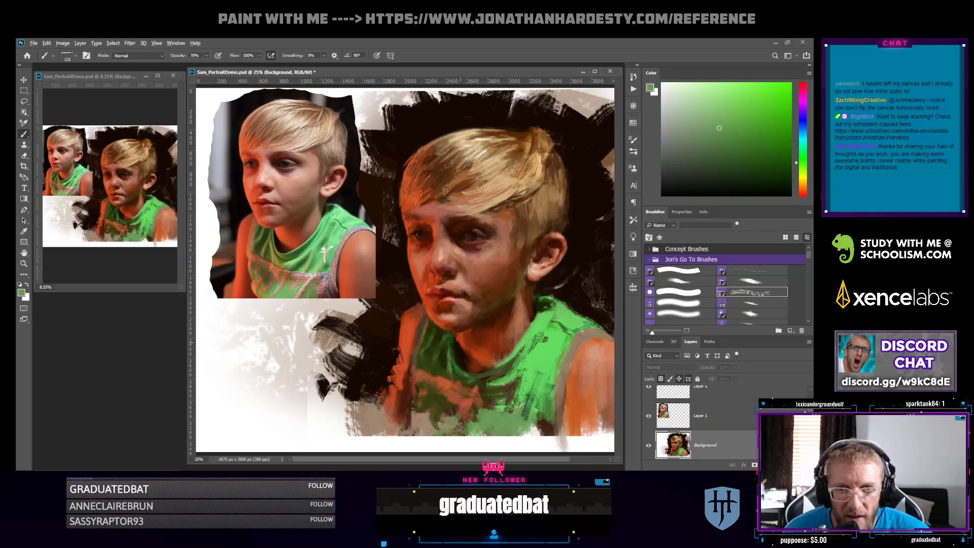
Refine the front neckline where it meets the neck with a smaller brush in sampled burnt orange, near-black brown and muted green
left_click(459, 339, "alt")
key("bracketleft")
key("bracketleft")
key("bracketleft")
key("bracketleft")
key("bracketleft")
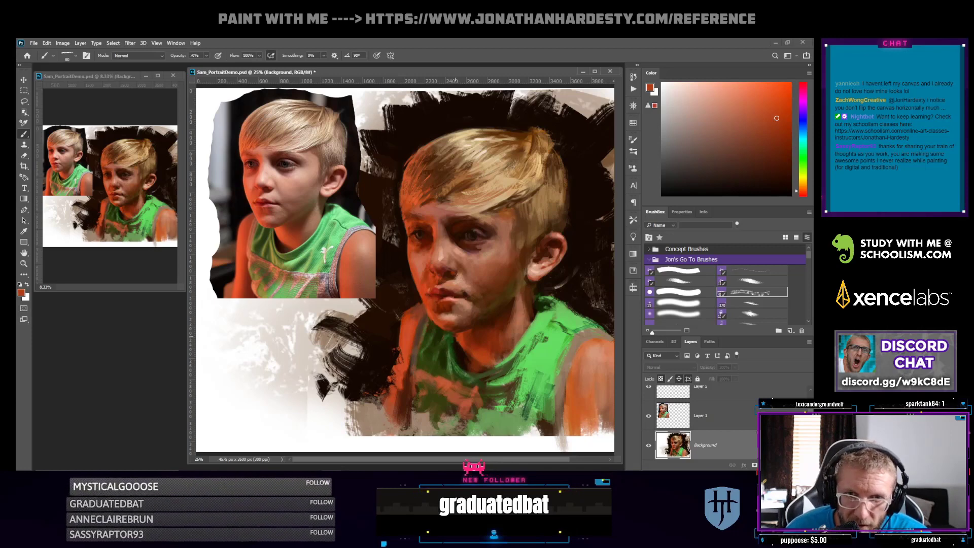
left_click(453, 338, "alt")
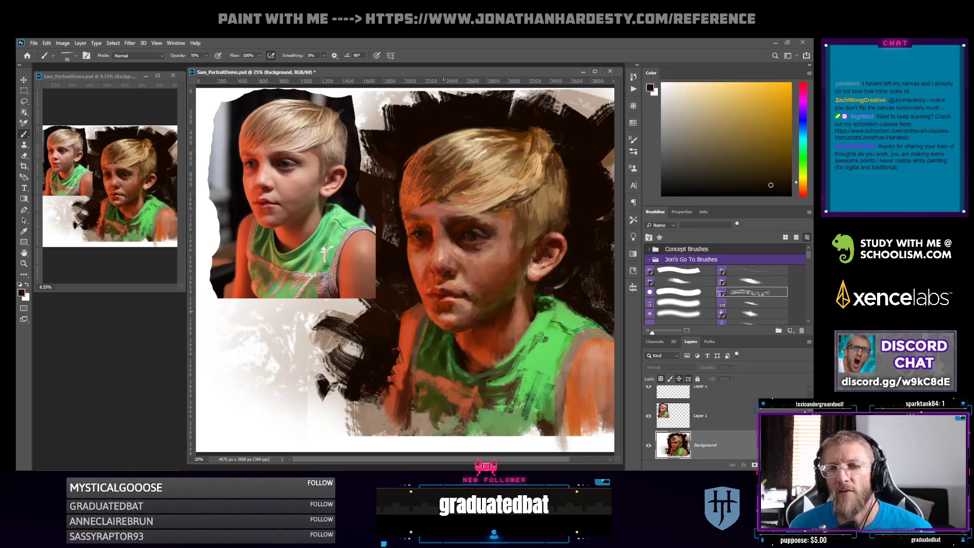
left_click(448, 343, "alt")
key("bracketright")
key("bracketright")
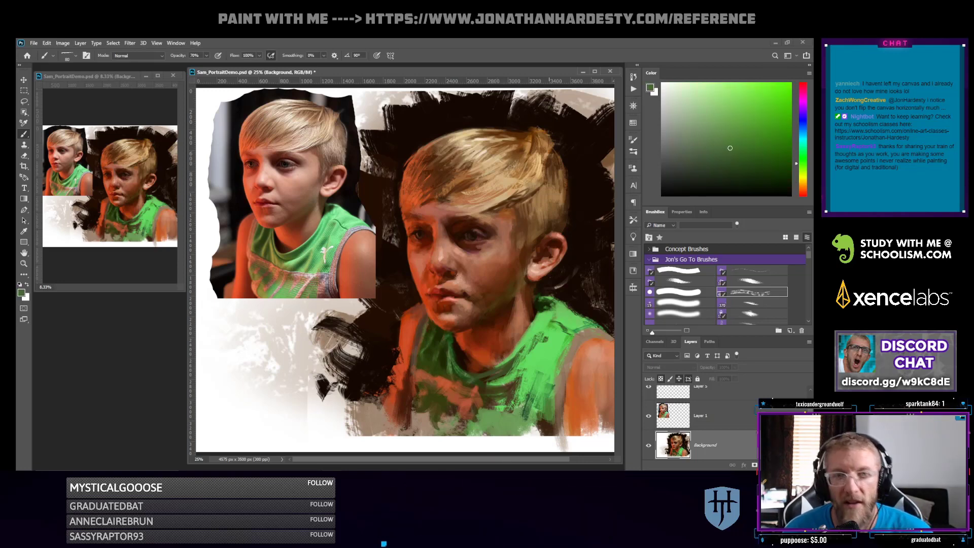
Refine the collar's inner curve and adjoining neck skin with sampled dark olive, red-brown and dusty salmon, finishing at 40% opacity
left_click(514, 357, "alt")
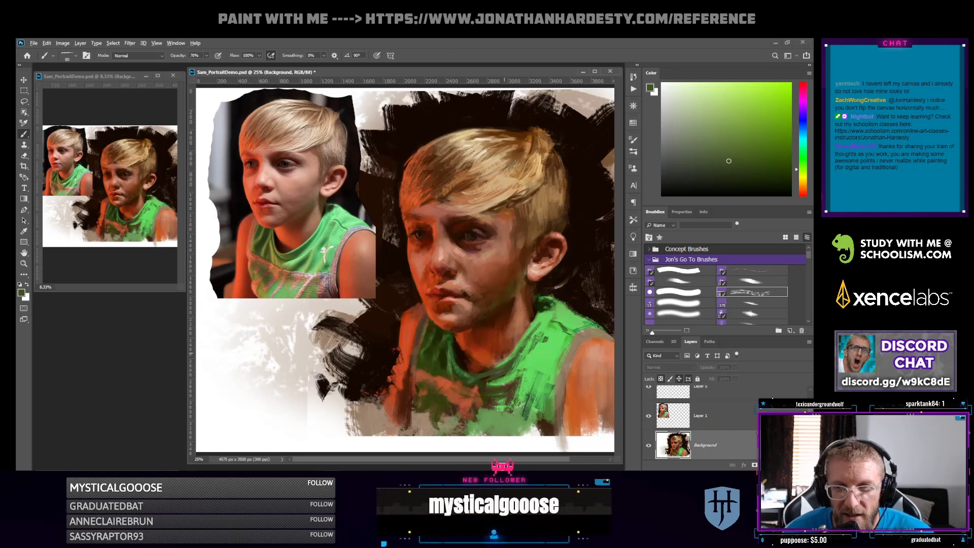
left_click(505, 349, "alt")
left_click_drag(514, 347, 496, 363)
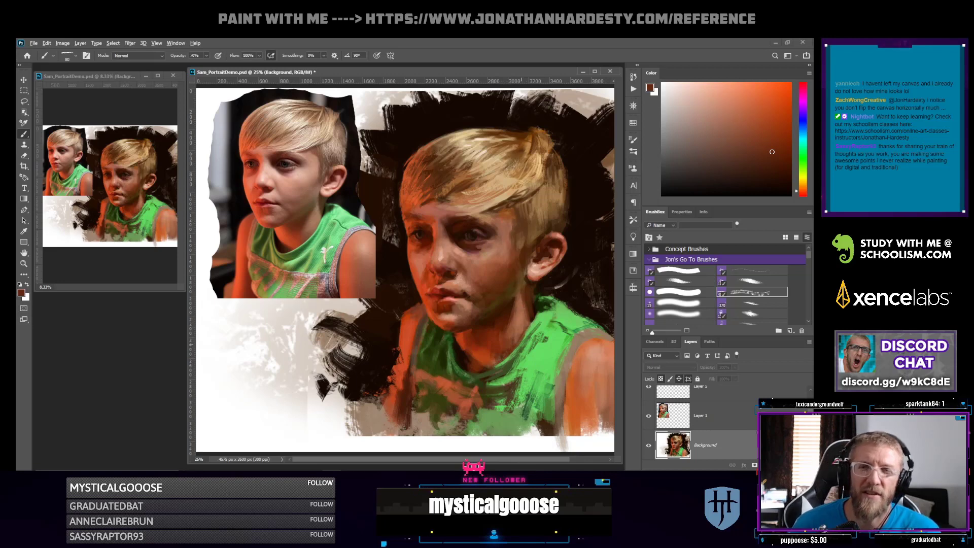
left_click(519, 331, "alt")
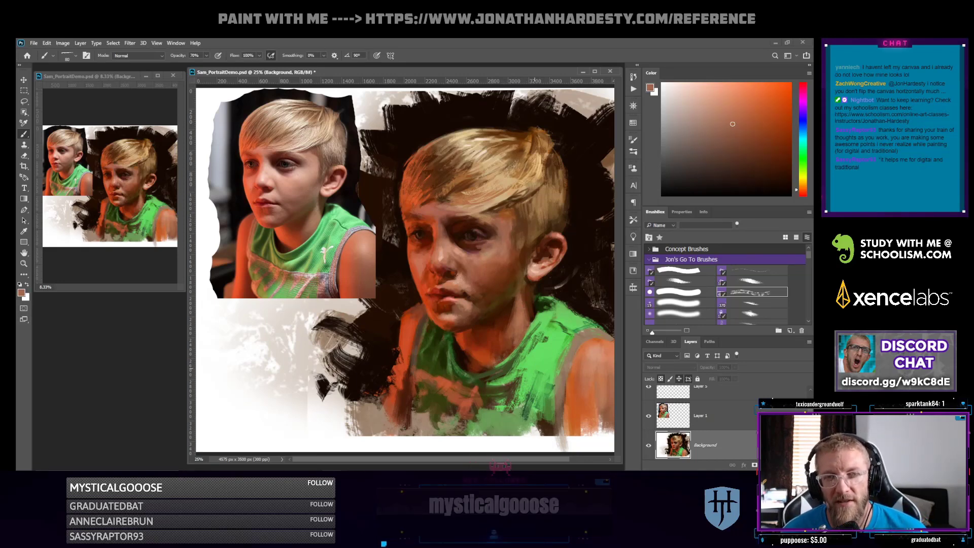
left_click(573, 280, "alt")
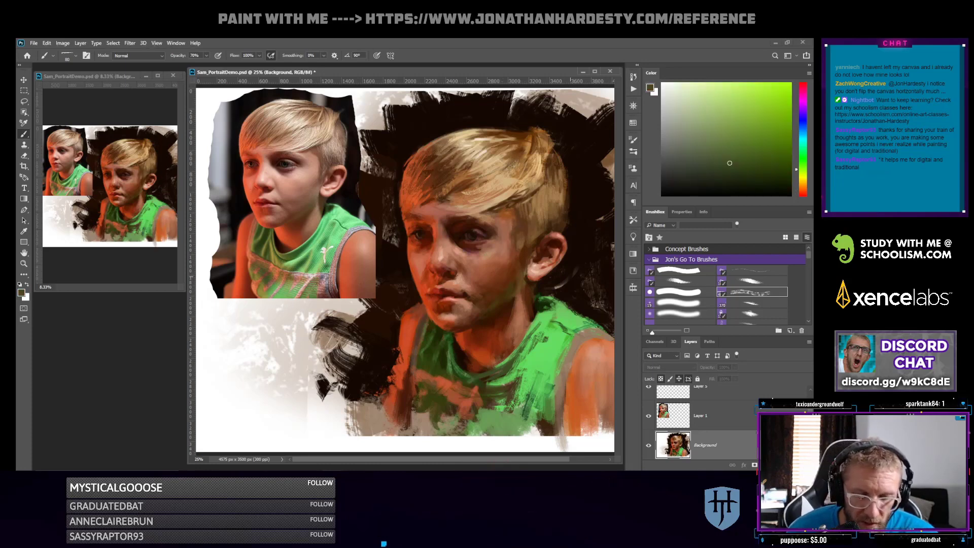
left_click_drag(505, 362, 516, 350)
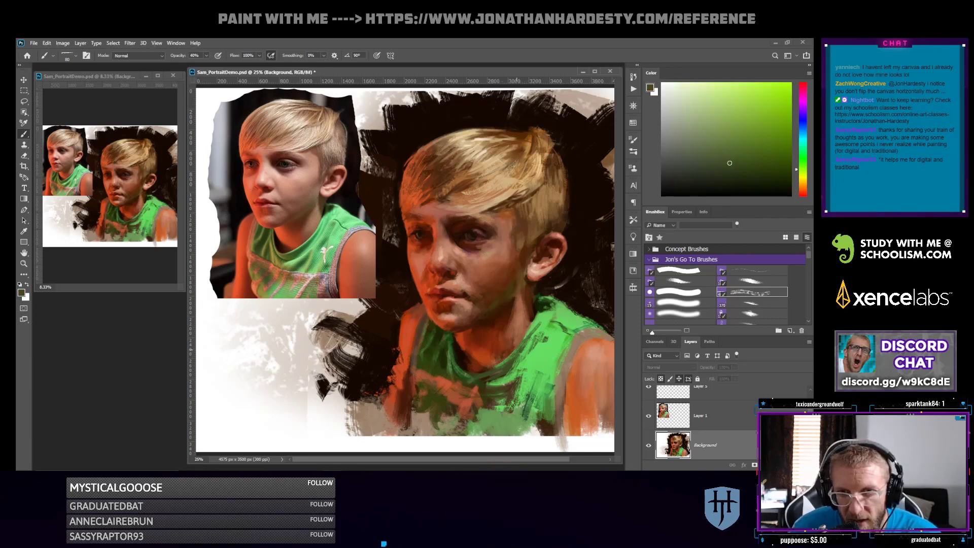
Try a dark olive shading stroke across the shirt's lower chest and undo the latest strokes
mouse_move(493, 386)
left_mouse_down()
mouse_move(520, 372)
mouse_move(530, 406)
mouse_move(532, 380)
mouse_move(522, 408)
left_mouse_up()
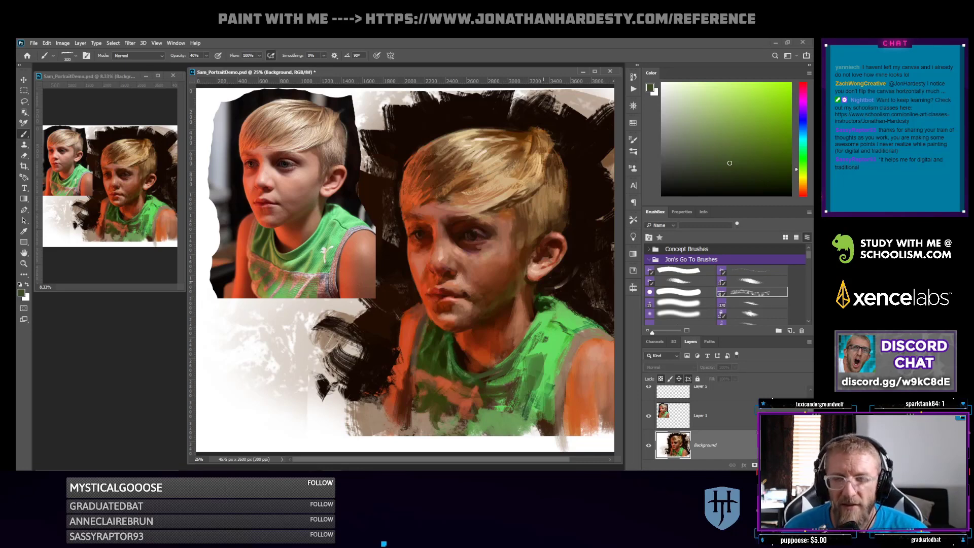
key("ctrl+z")
key("ctrl+z")
key("ctrl+z")
key("ctrl+z")
Paint dark olive folds across the shirt's chest, then refine its lower part at 100% opacity with sampled muted green and dark olive
mouse_move(536, 365)
left_mouse_down()
mouse_move(541, 353)
mouse_move(517, 404)
left_mouse_up()
left_click_drag(549, 340, 530, 370)
left_click(505, 357, "alt")
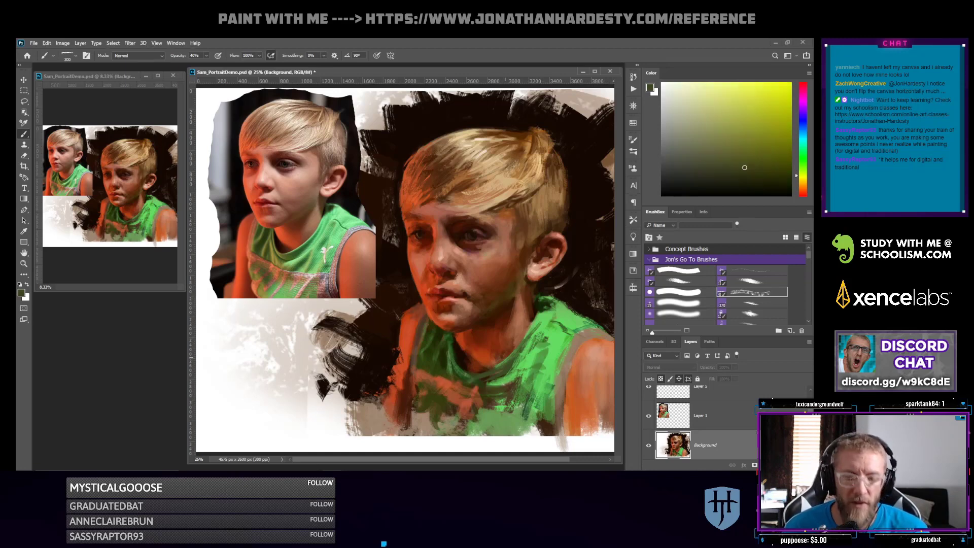
key("0")
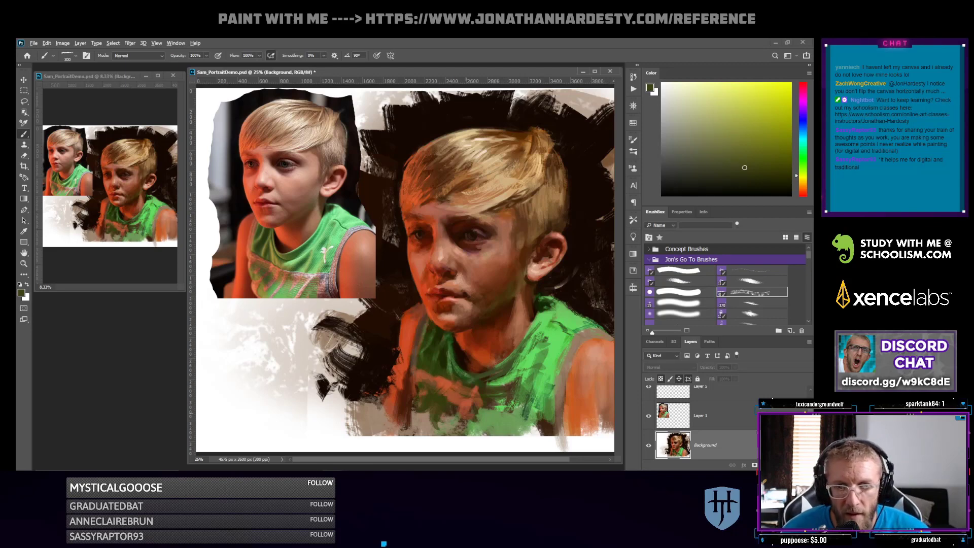
left_click(491, 408, "alt")
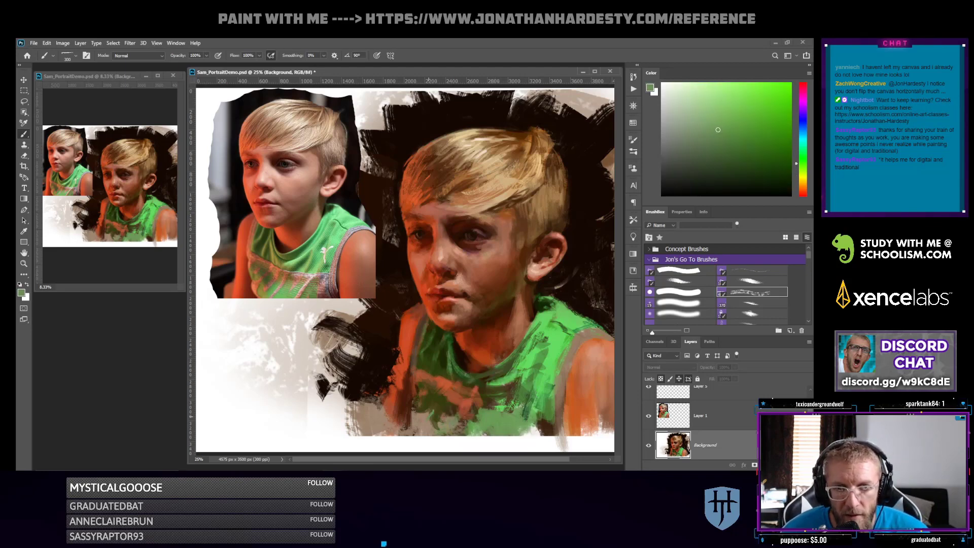
left_click(430, 406, "alt")
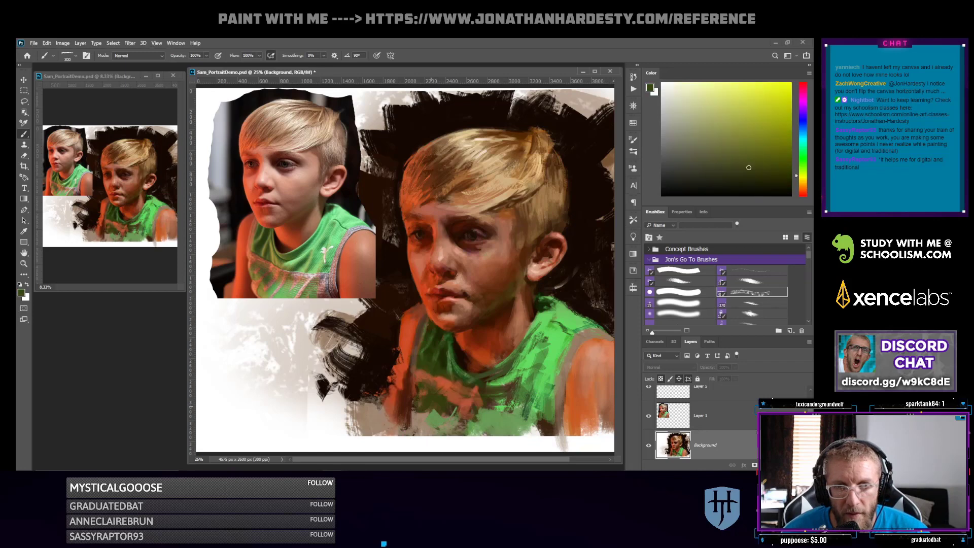
Rework the shirt's lower front near the arm with sampled red-orange and dark brown, a duller salmon, and dark olive
left_click(426, 411, "alt")
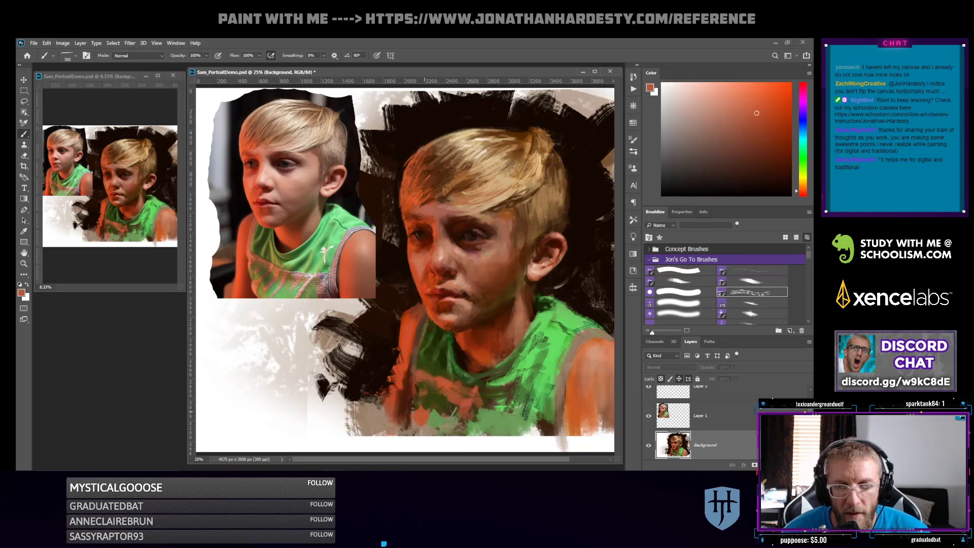
left_click(412, 366, "alt")
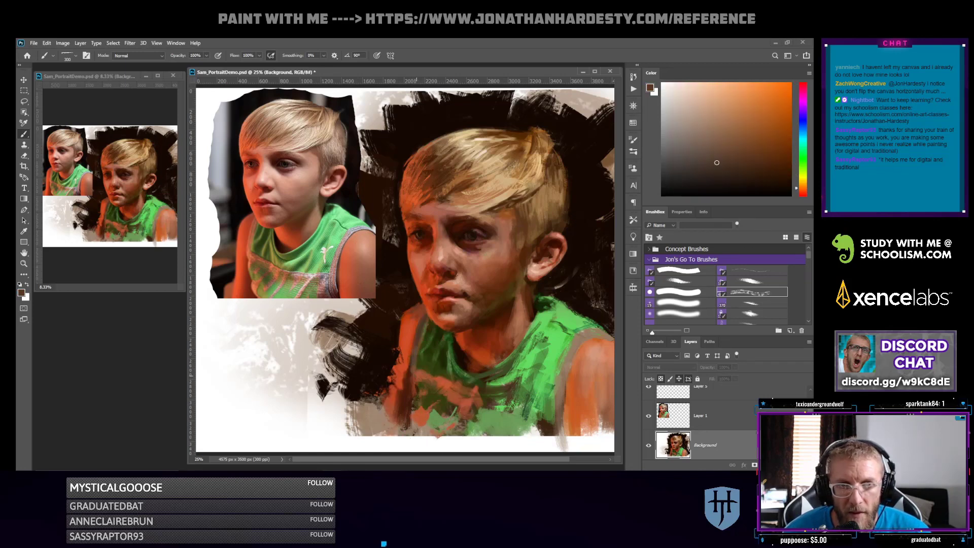
left_click(419, 407, "alt")
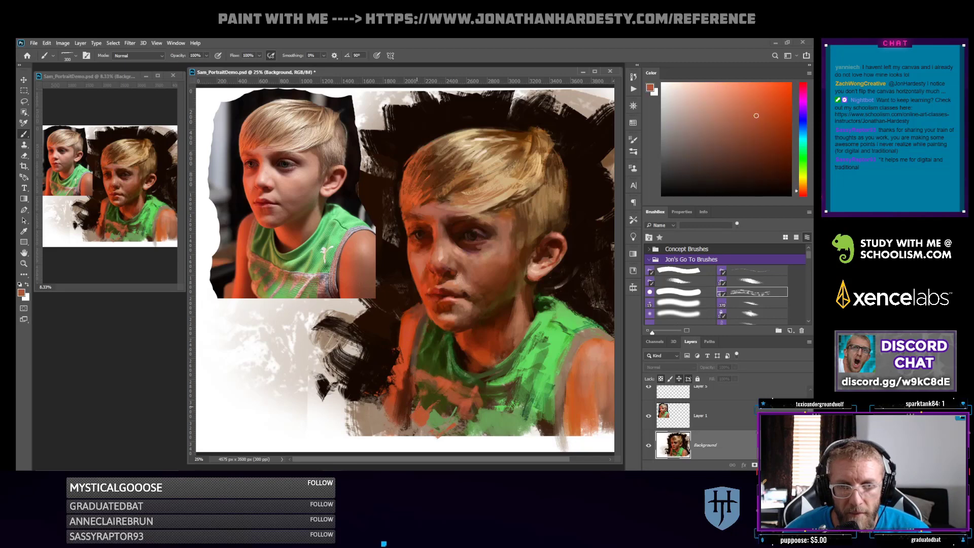
left_click(738, 110)
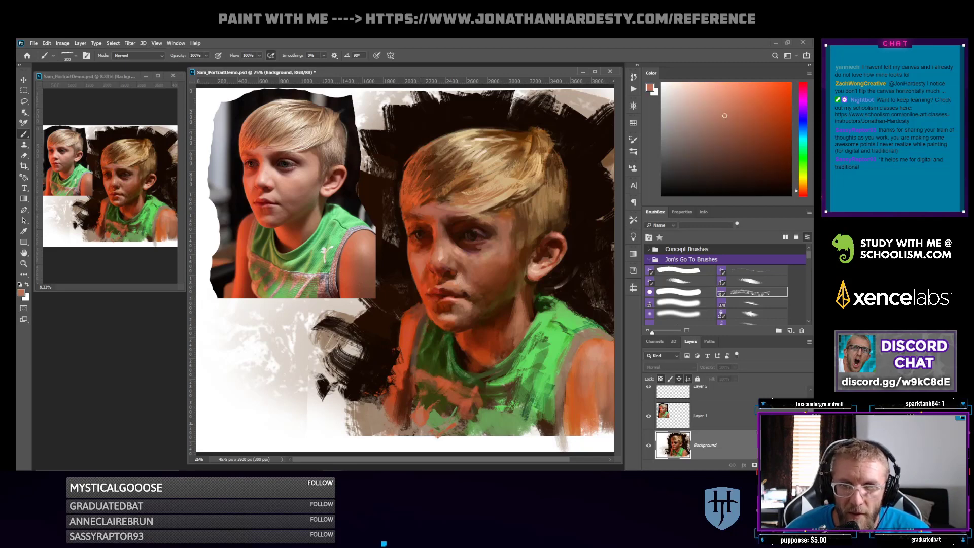
left_click(445, 408, "alt")
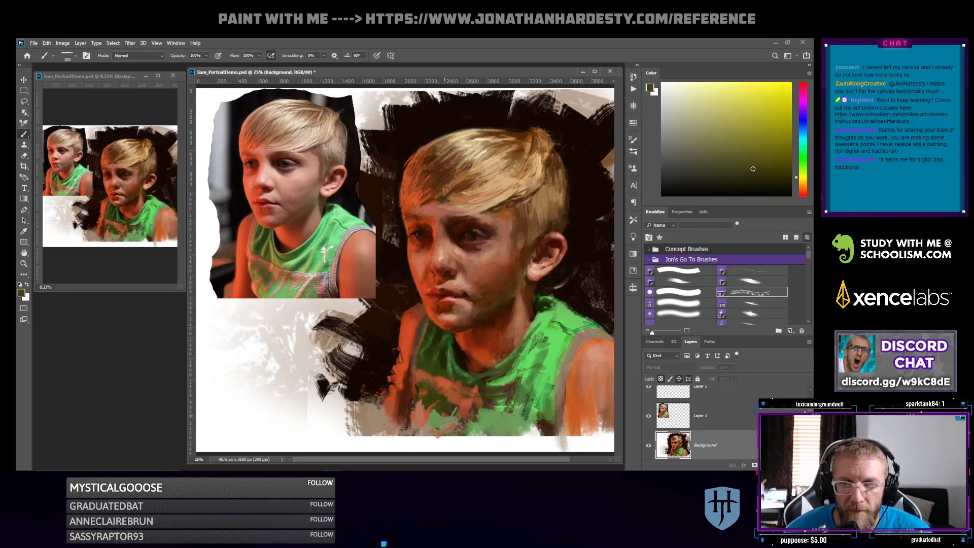
left_click_drag(442, 409, 431, 421)
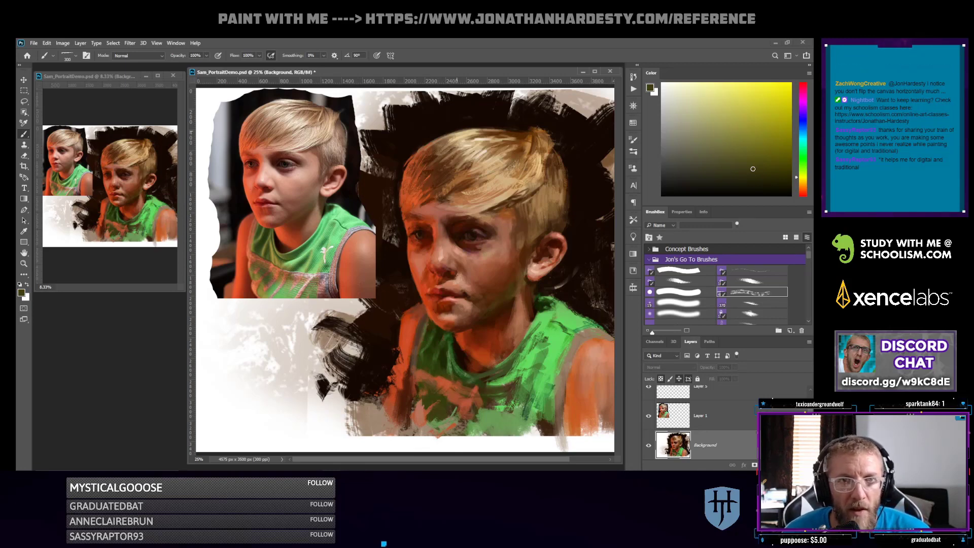
Choose the first of Jon's Go To Brushes and refine the face's shadow-side edge with sampled near-black, burnt orange and dark red-brown
left_click(680, 270)
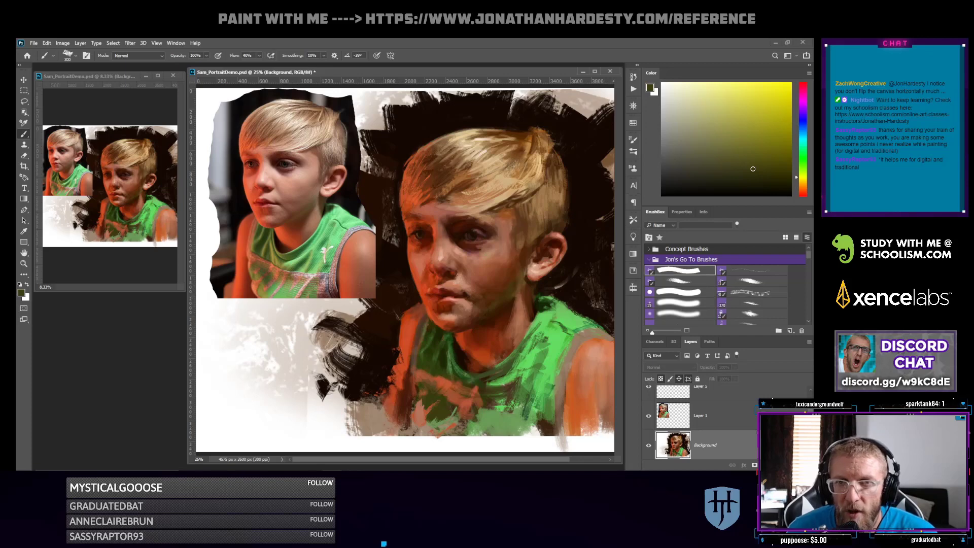
left_click(405, 244, "alt")
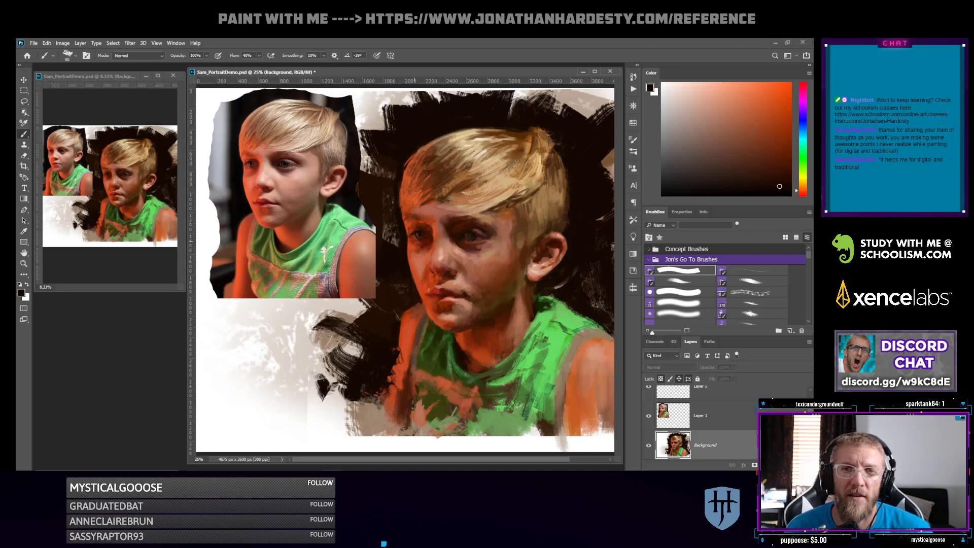
left_click(408, 245, "alt")
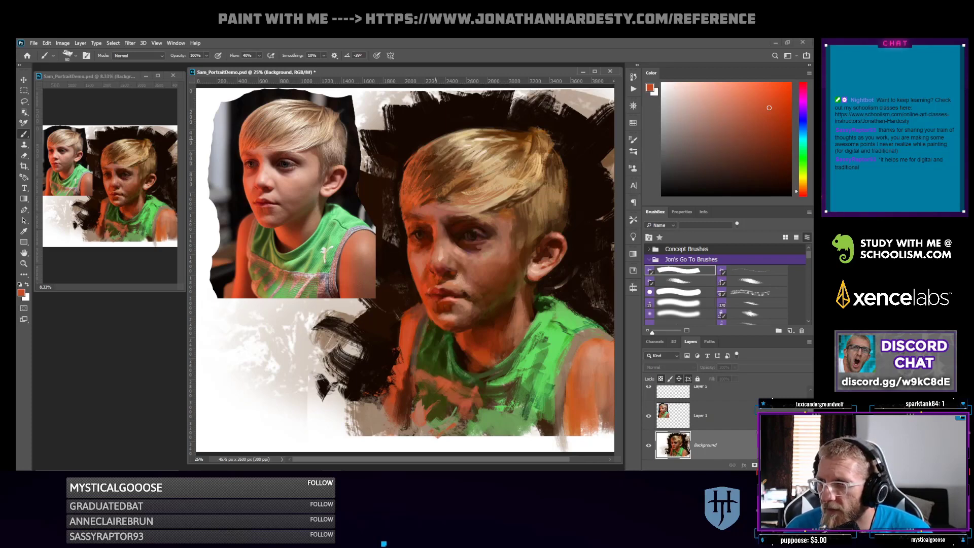
left_click(406, 218, "alt")
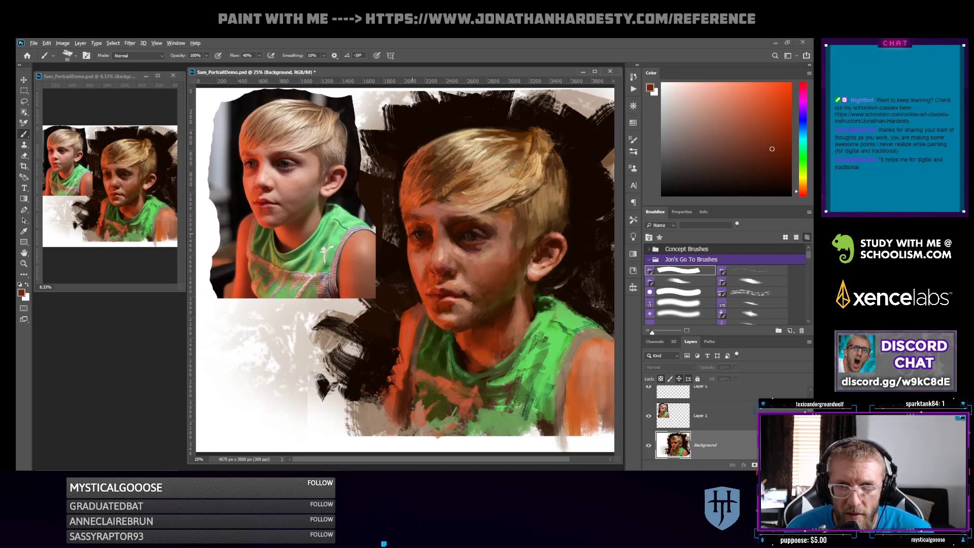
left_click(411, 236, "alt")
left_click(408, 226, "alt")
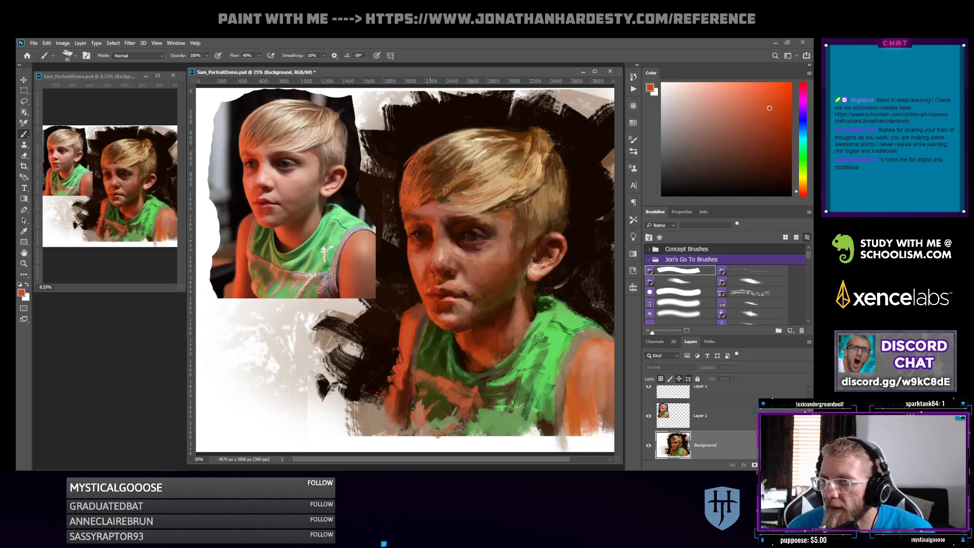
left_click(405, 241, "alt")
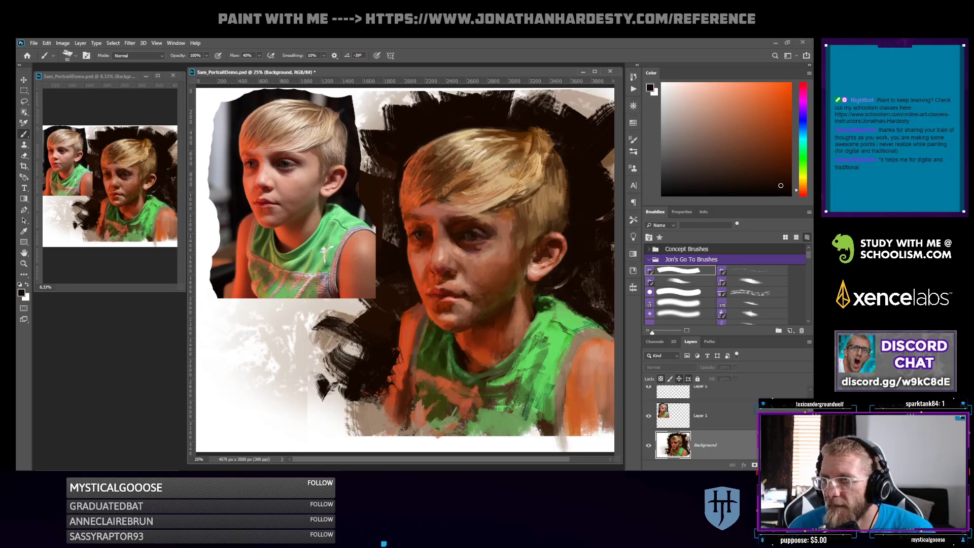
Refine the skin beside the shadow-side eye and forehead with sampled orange-red and red-brown, plus a brighter burnt orange
left_click(411, 265, "alt")
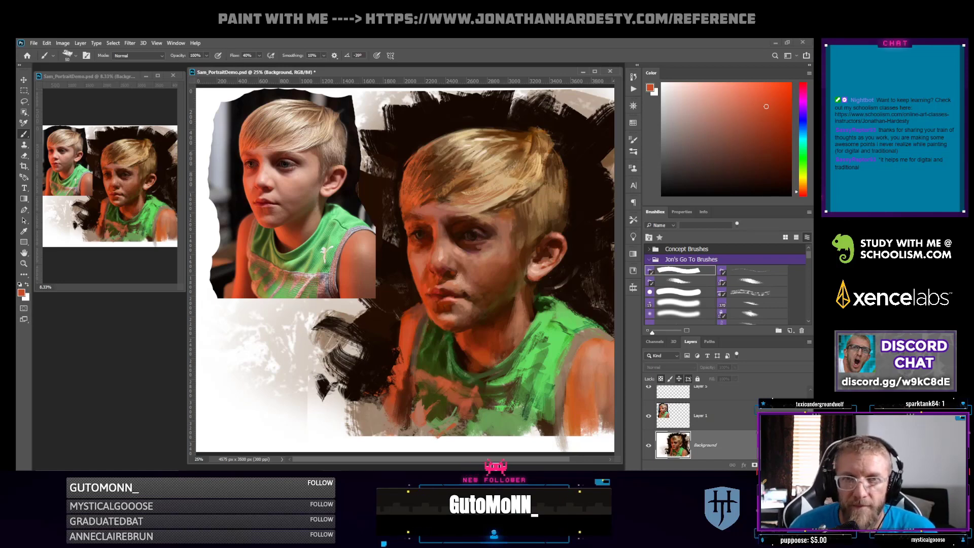
left_click(405, 336, "alt")
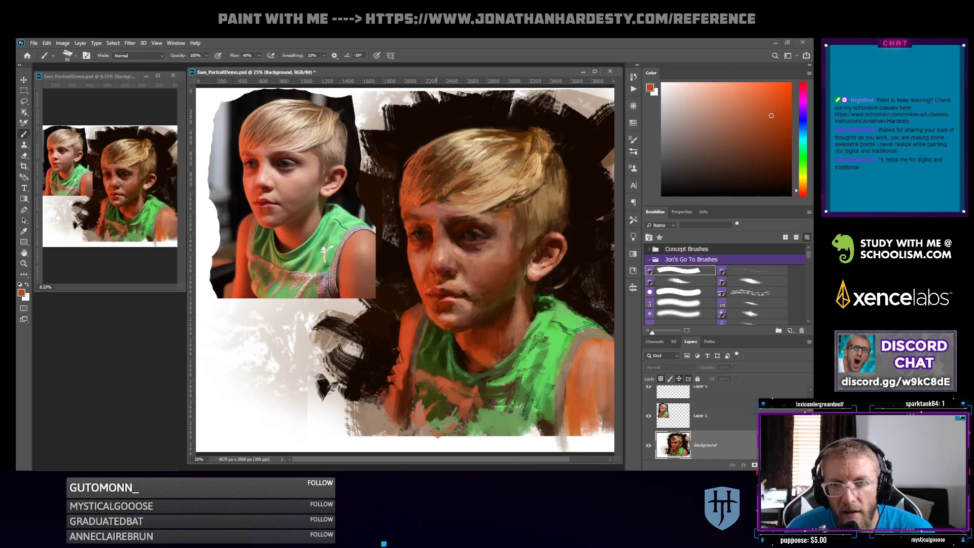
left_click(407, 215, "alt")
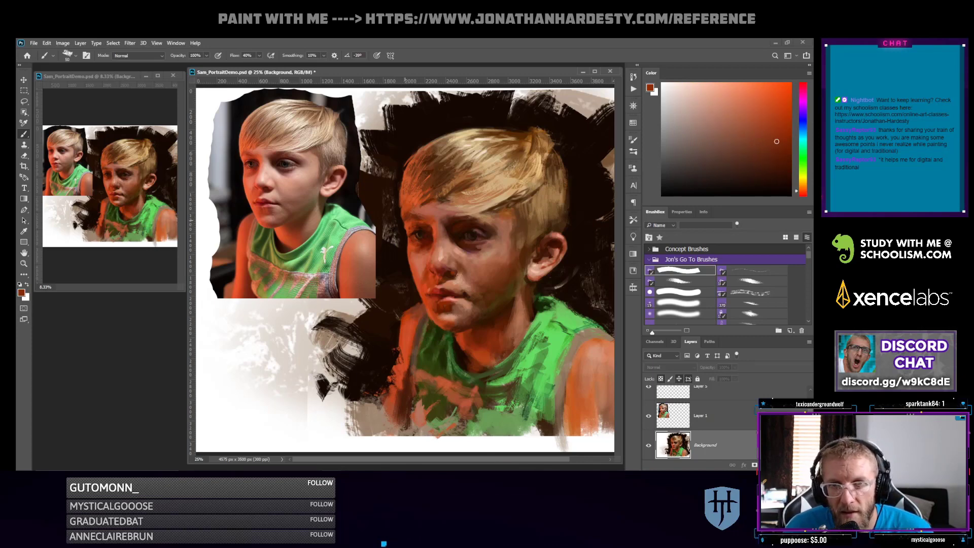
left_click(770, 109)
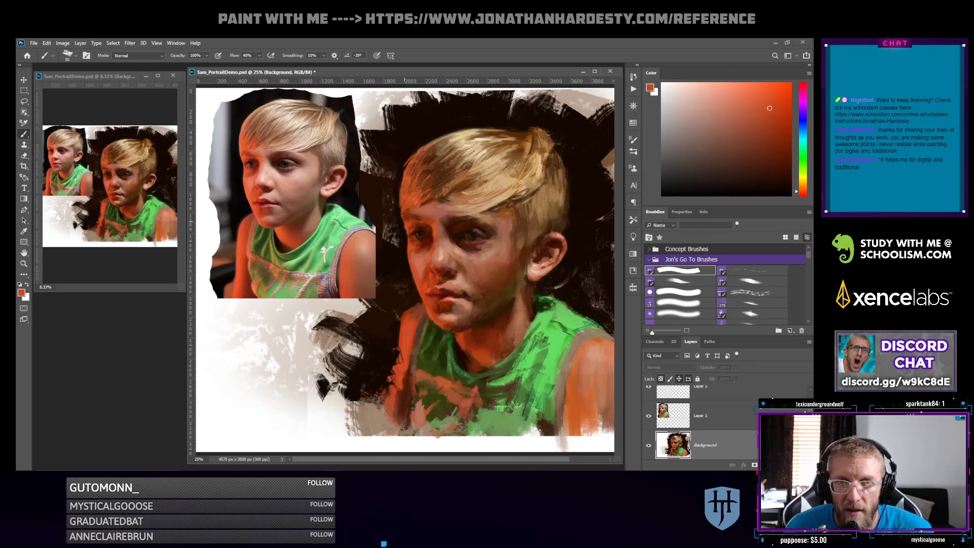
left_click(426, 204, "alt")
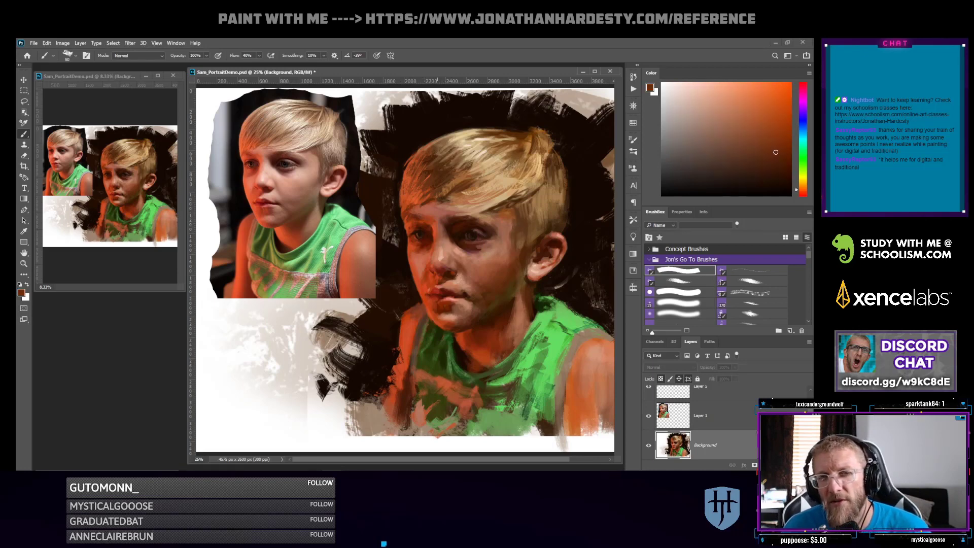
Adjust the forehead edge under the fringe with muted brown, salmon and bright orange, plus sampled near-black from the background
left_click(770, 138)
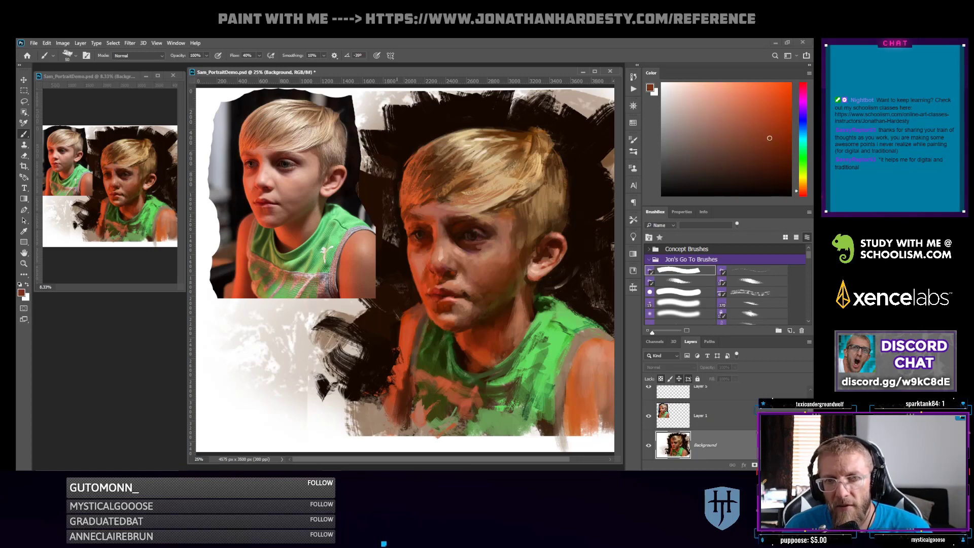
left_click(747, 126)
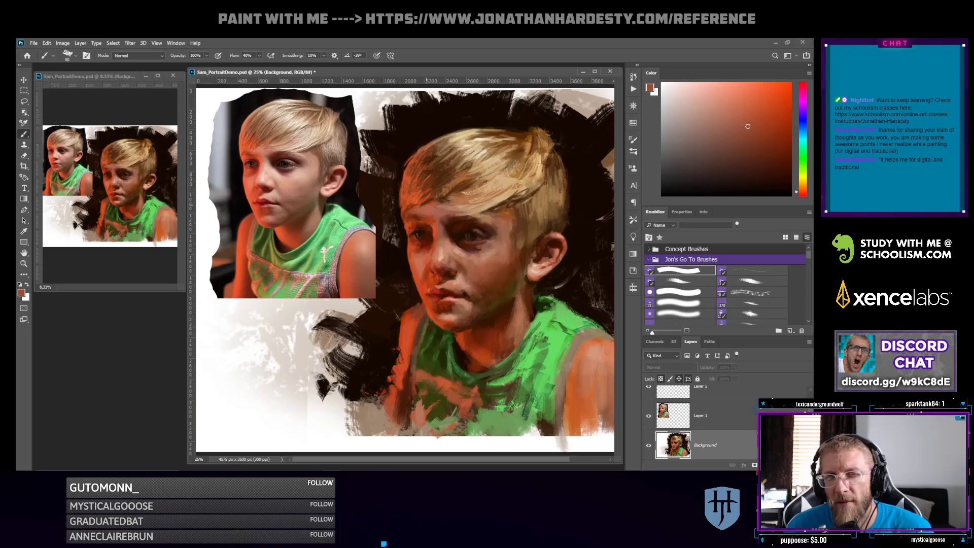
left_click(738, 97)
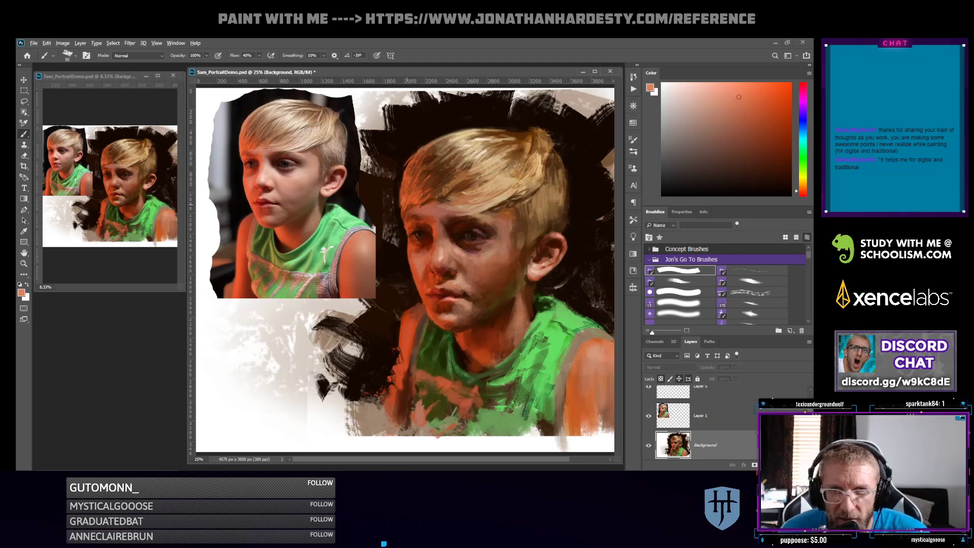
left_click(766, 102)
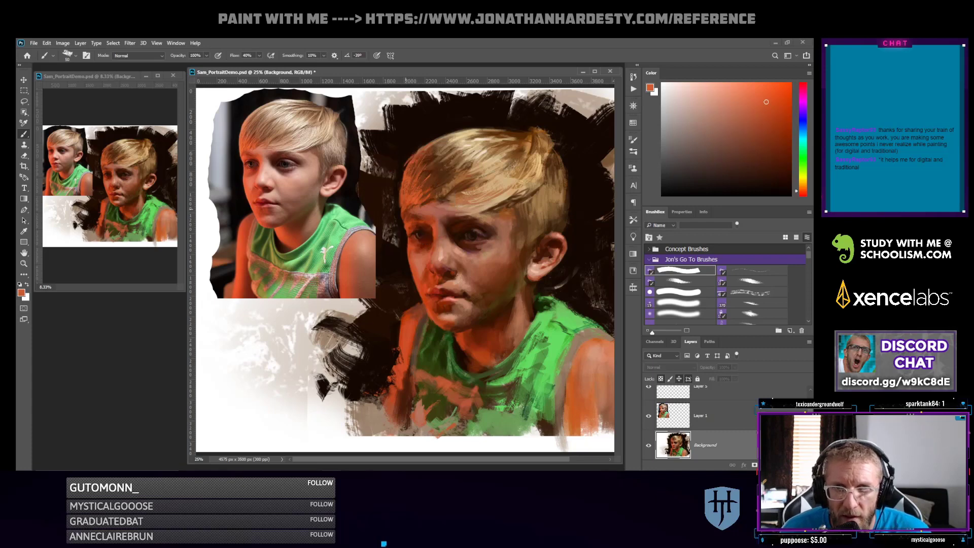
left_click(398, 215, "alt")
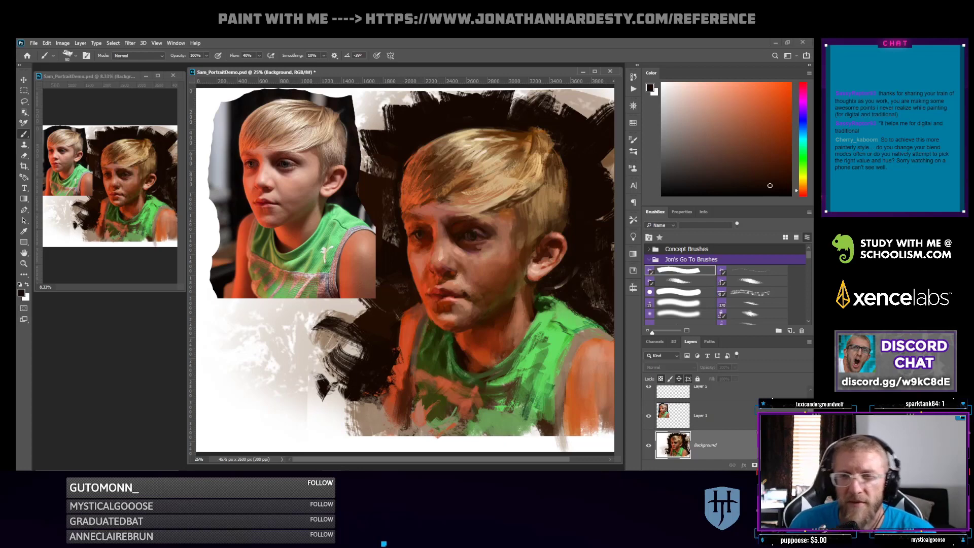
left_click(409, 179, "alt")
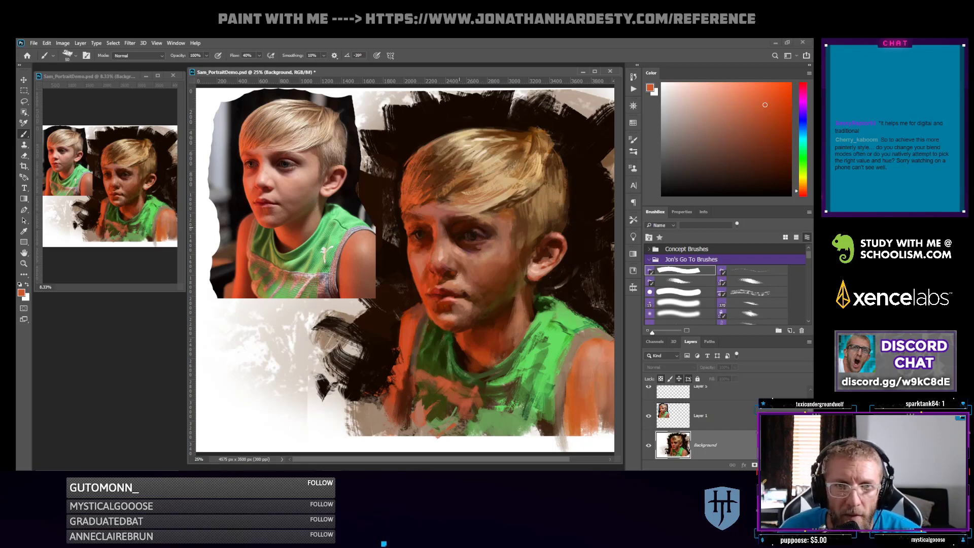
Add small cool accents around the eyes in dusty red-brown and muted violet, lightening the violet to pale lavender
left_click(723, 148)
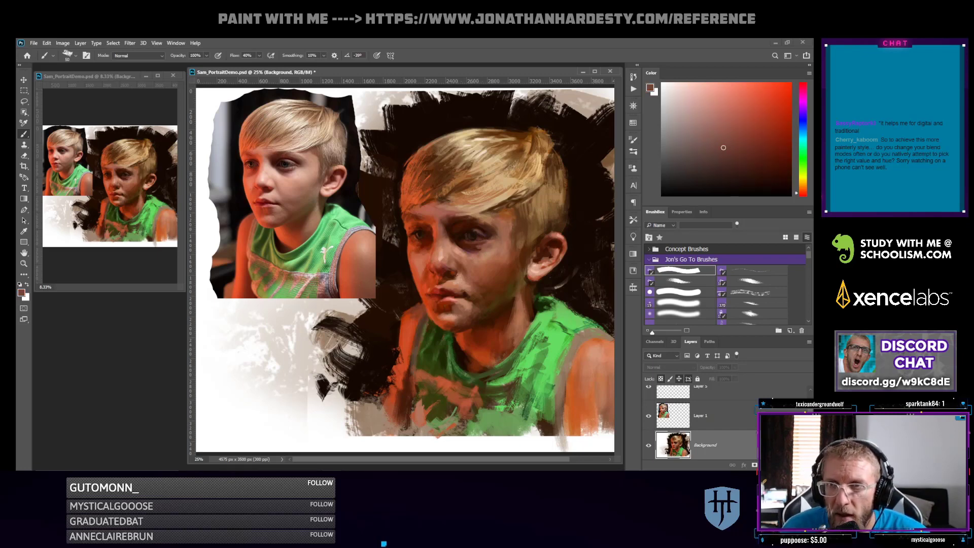
left_click(718, 140)
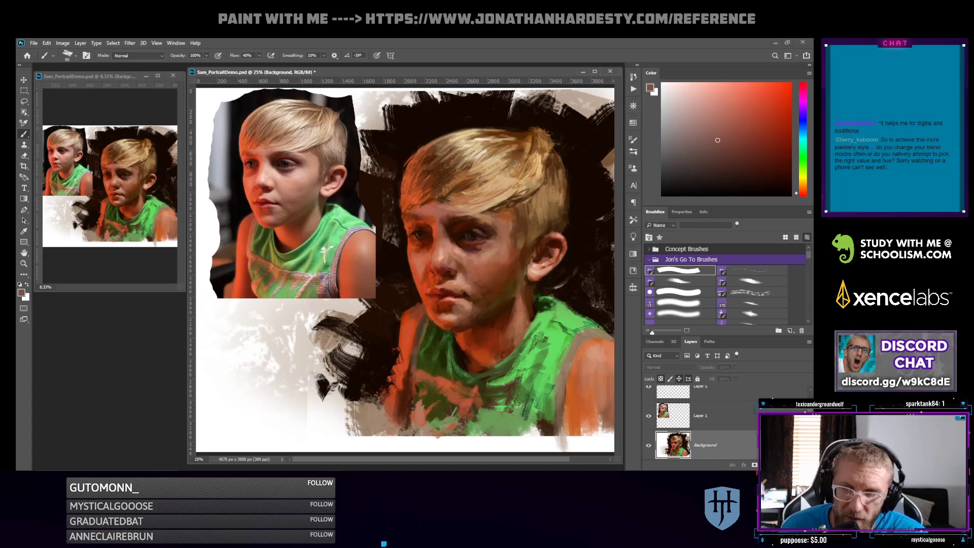
left_click(802, 114)
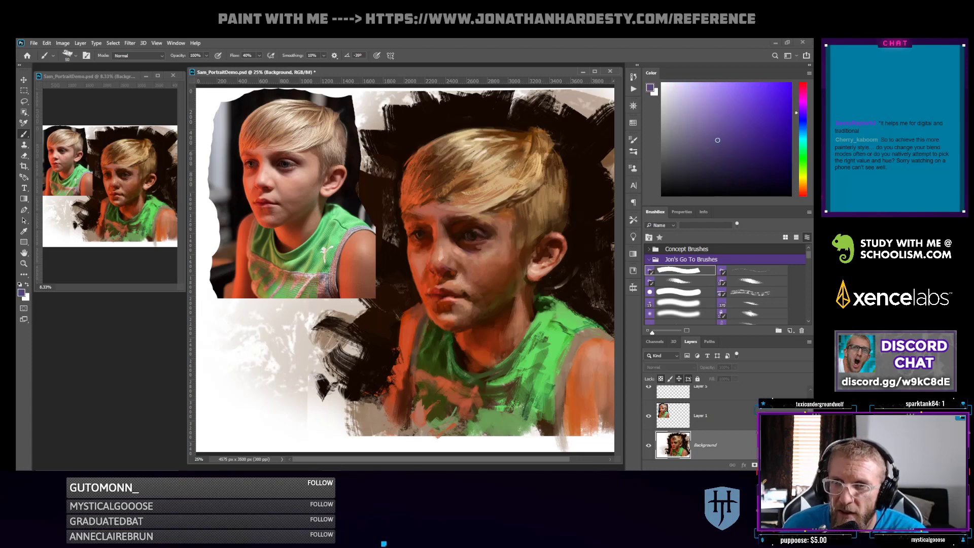
left_click(720, 121)
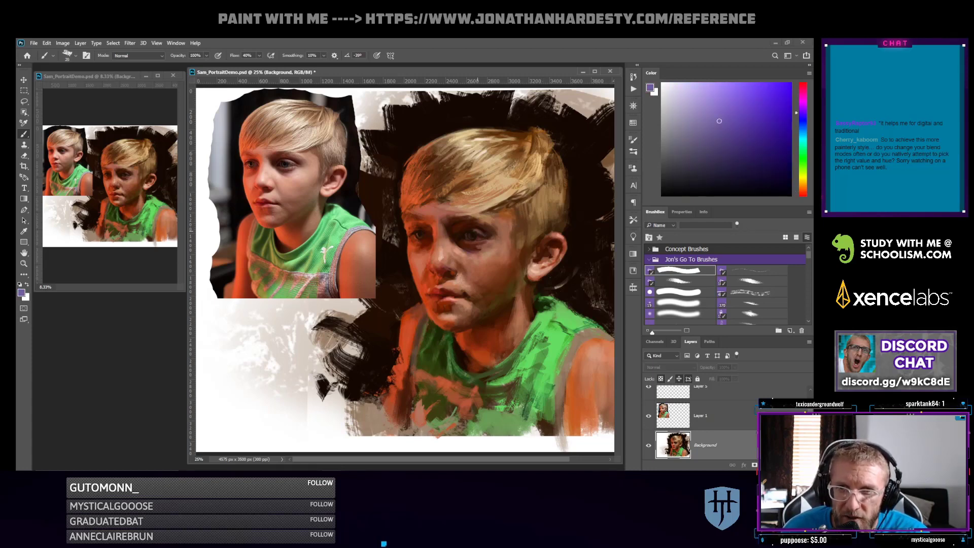
key("1")
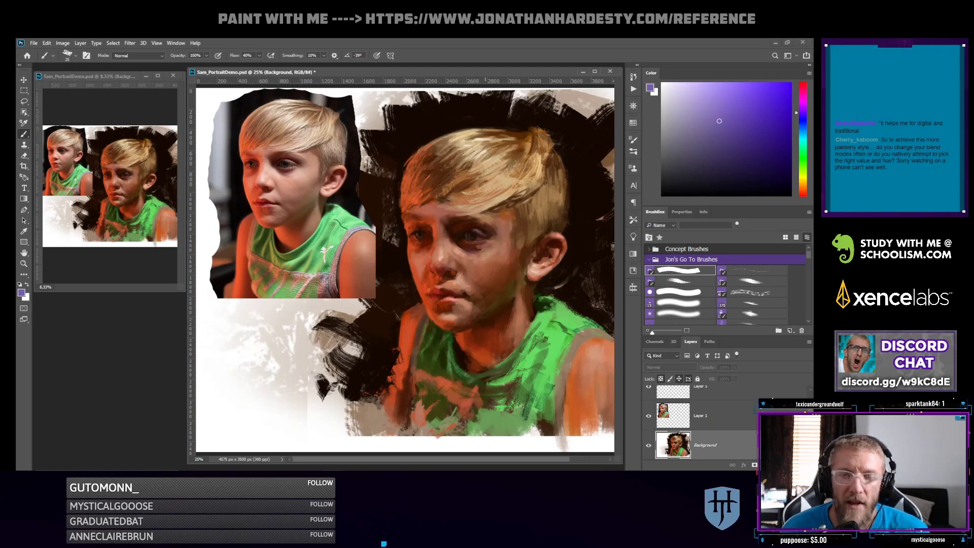
left_click_drag(716, 117, 706, 103)
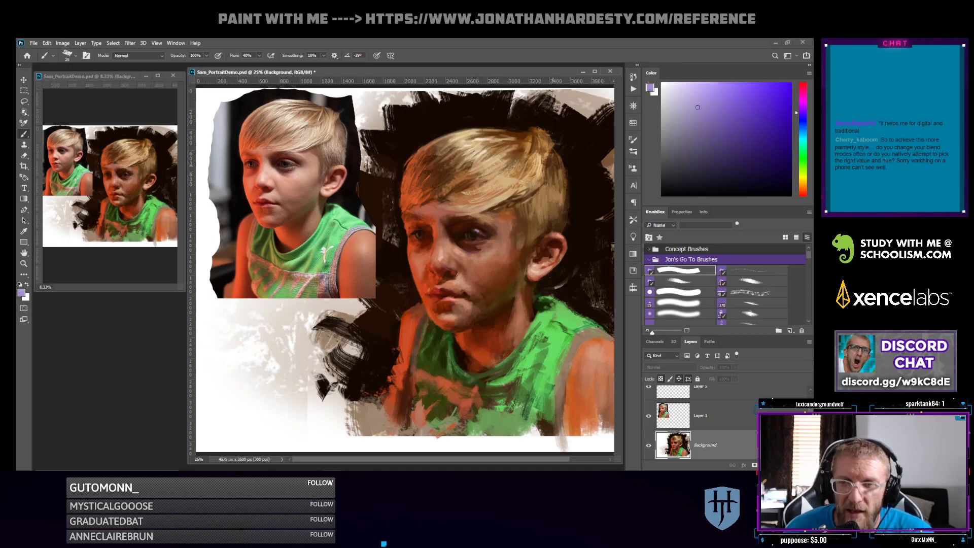
Add small accents around the shadowed eyes in sampled dusty red-brown, muted blue-violet and sampled near-black brown
left_click(476, 229, "alt")
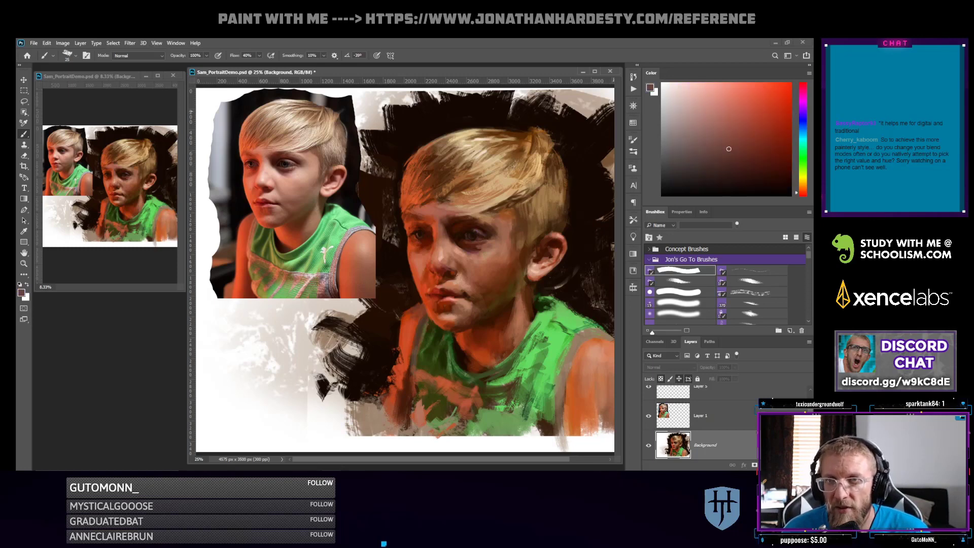
left_click_drag(728, 149, 721, 146)
left_click(803, 116)
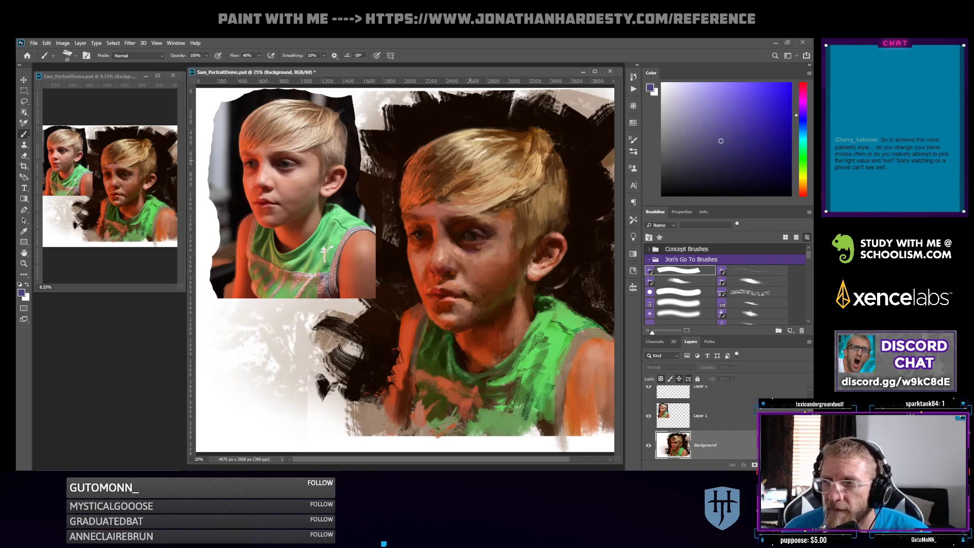
left_click(472, 229, "alt")
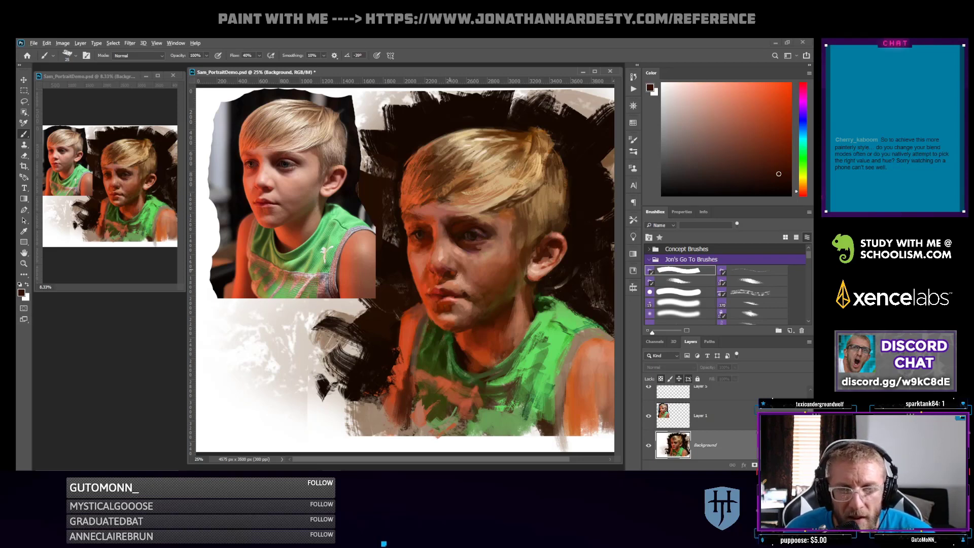
Soften the cheek, chin and ear skin at 22% opacity with sampled red-brown, muted brown, salmon and brick red
left_click(455, 270, "alt")
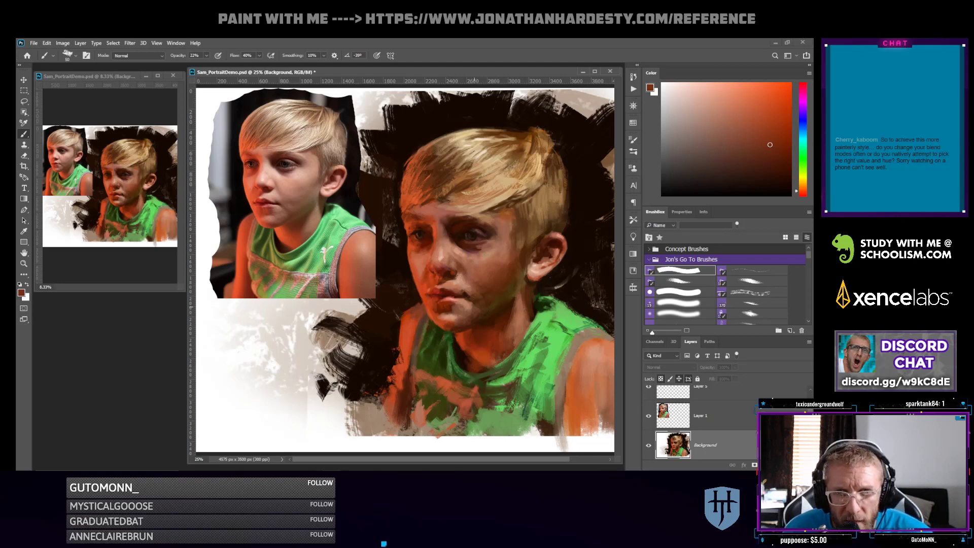
left_click(479, 297, "alt")
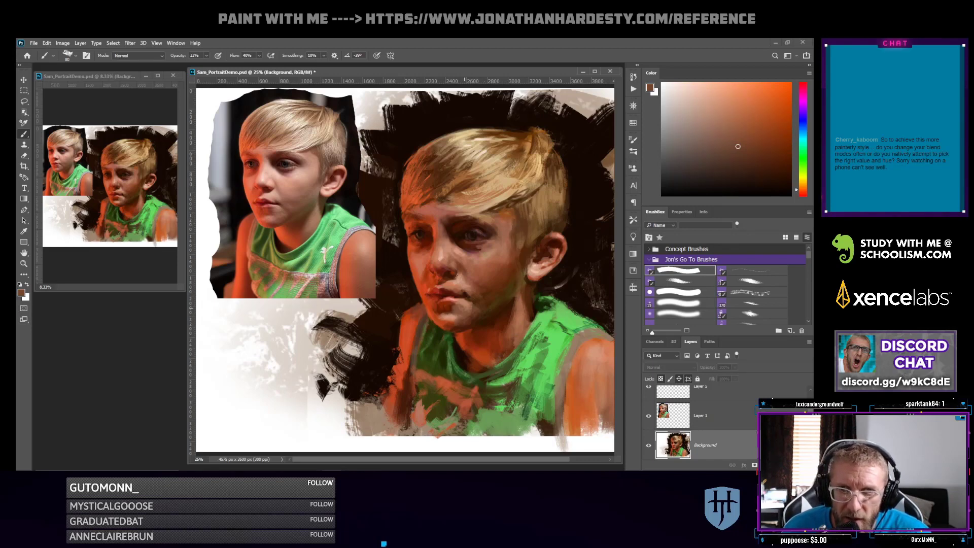
left_click(471, 311, "alt")
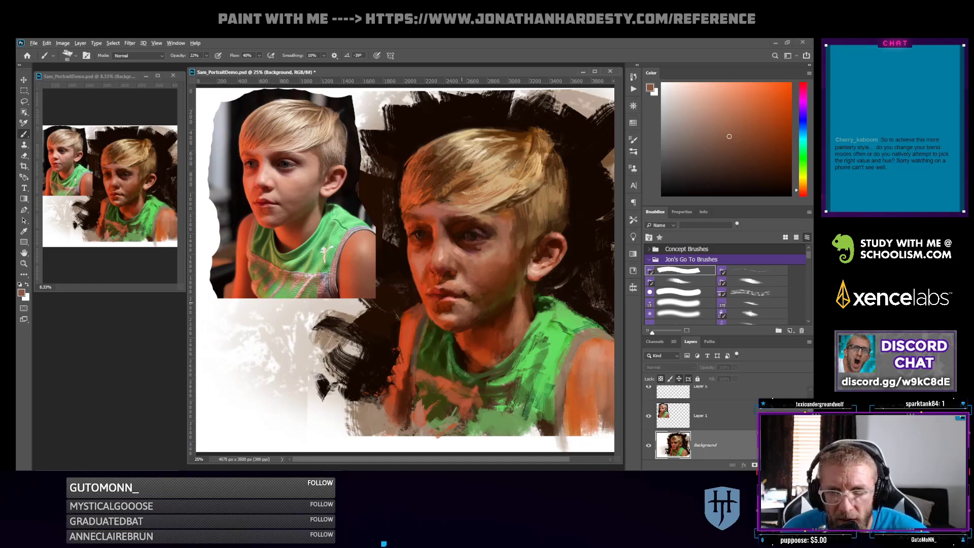
left_click(461, 302, "alt")
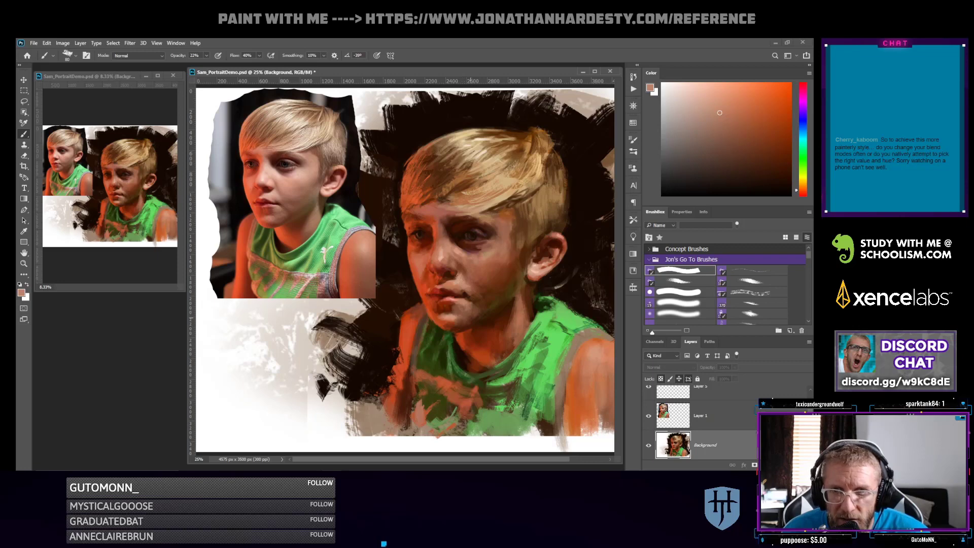
left_click(451, 319, "alt")
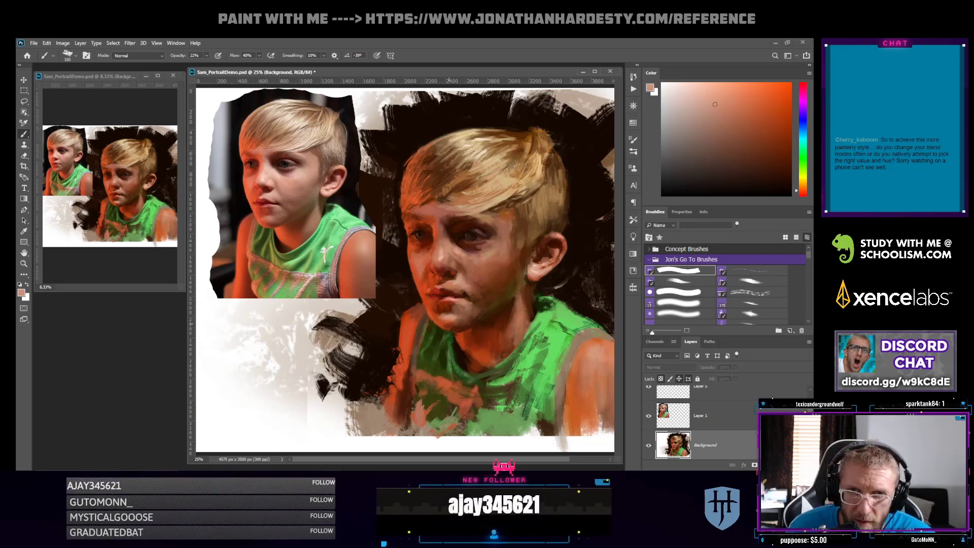
key("bracketright")
key("bracketright")
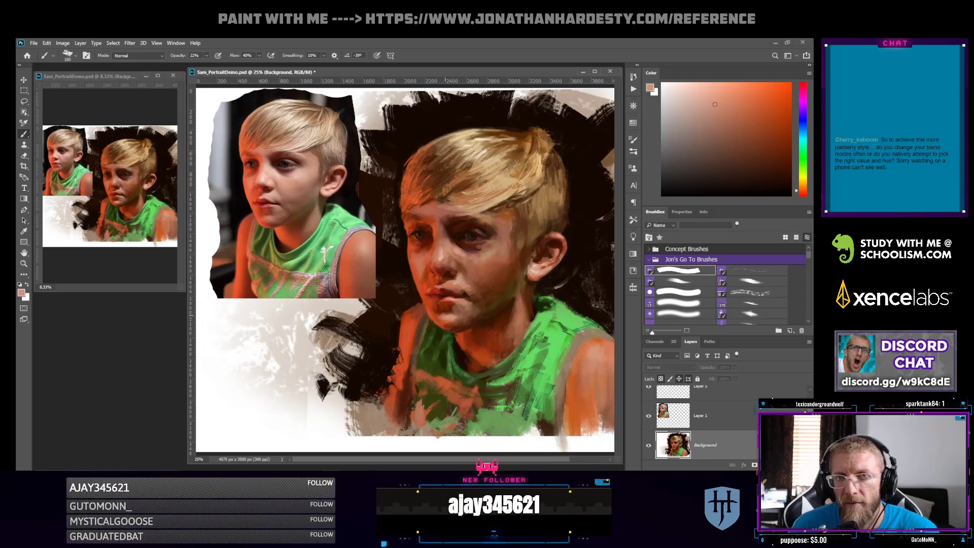
left_click(563, 251, "alt")
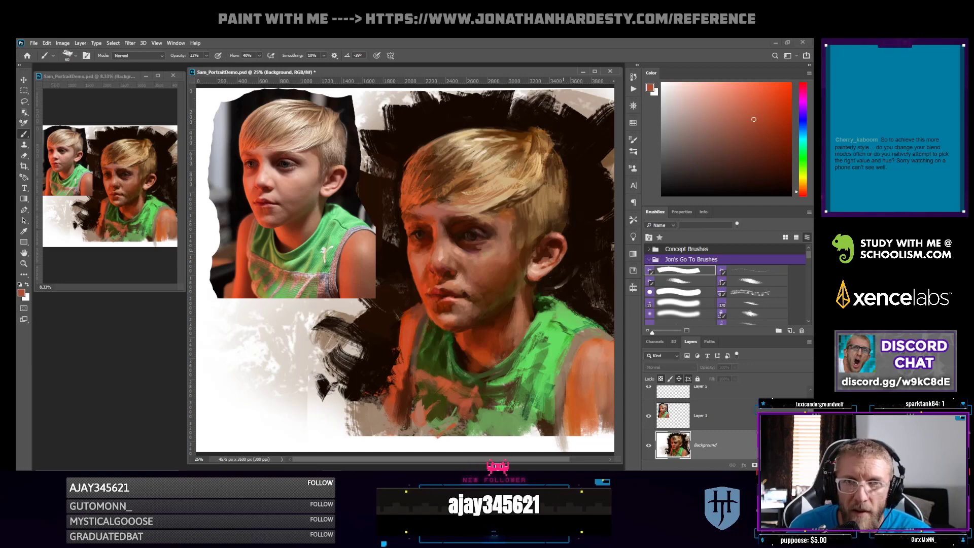
left_click(540, 270, "alt")
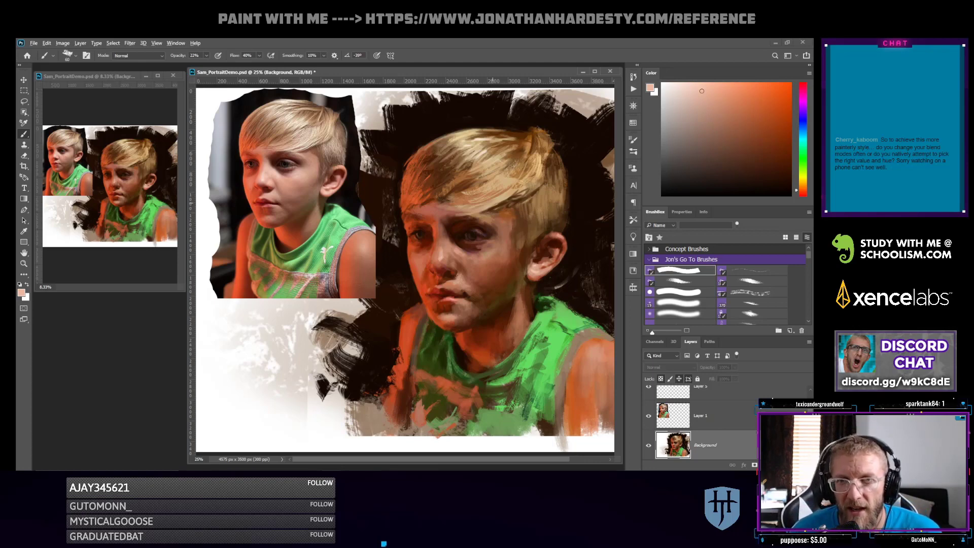
Paint a pale cream highlight strand along the fringe above the forehead at 100% opacity
left_click(493, 203, "alt")
left_click_drag(695, 92, 687, 83)
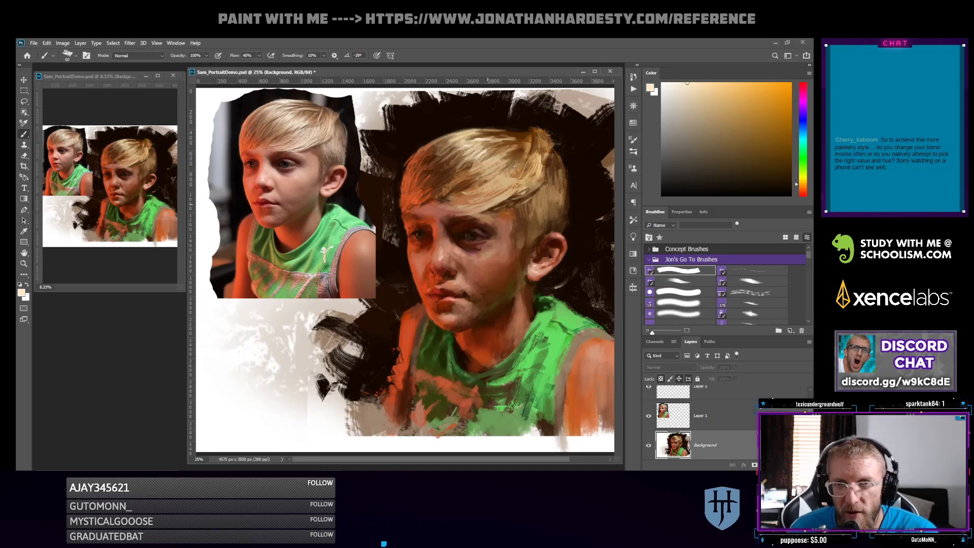
mouse_move(487, 204)
left_mouse_down()
mouse_move(518, 185)
mouse_move(482, 203)
mouse_move(509, 182)
left_mouse_up()
key("ctrl+z")
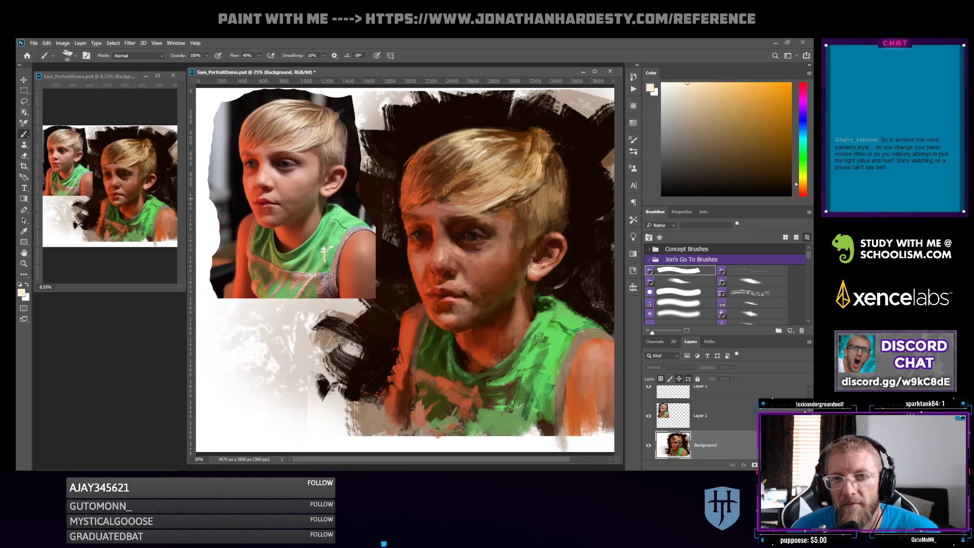
left_click_drag(486, 206, 512, 189)
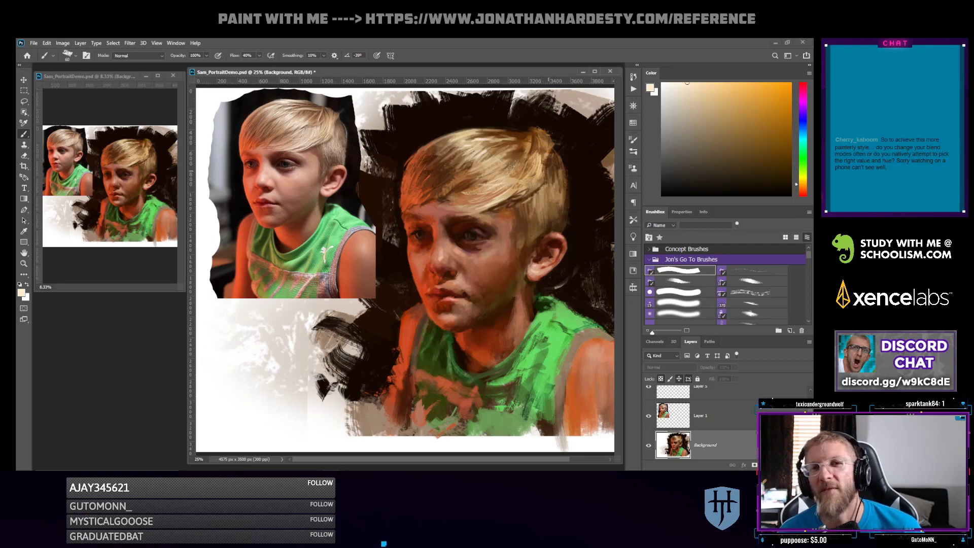
Refine the hair strands above the ear with muted tan and light tan, plus browns sampled from the hair
left_click(725, 121)
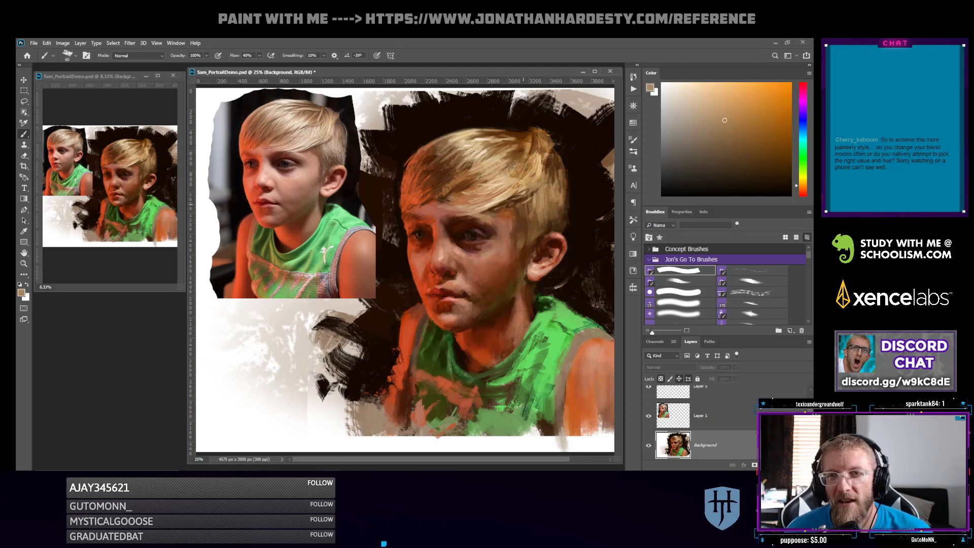
left_click(547, 167, "alt")
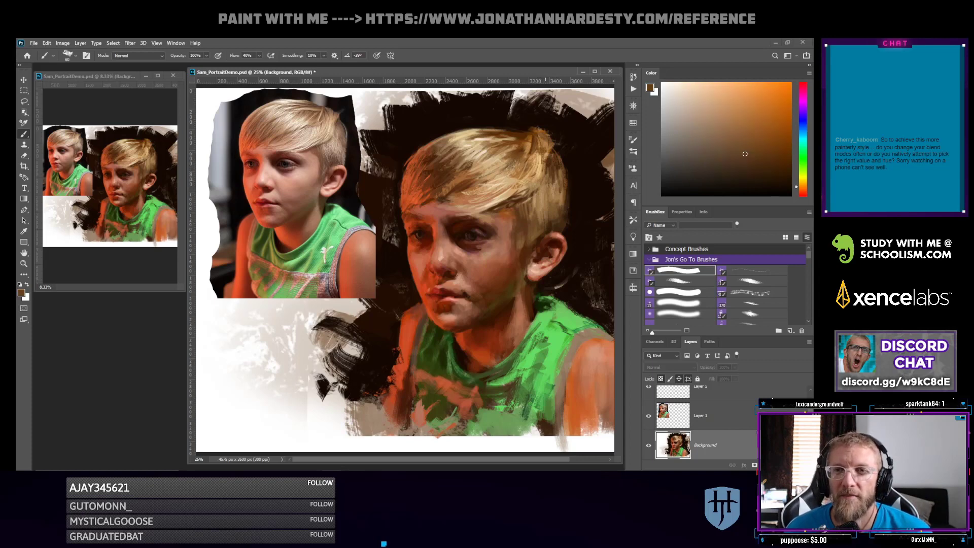
left_click(717, 104)
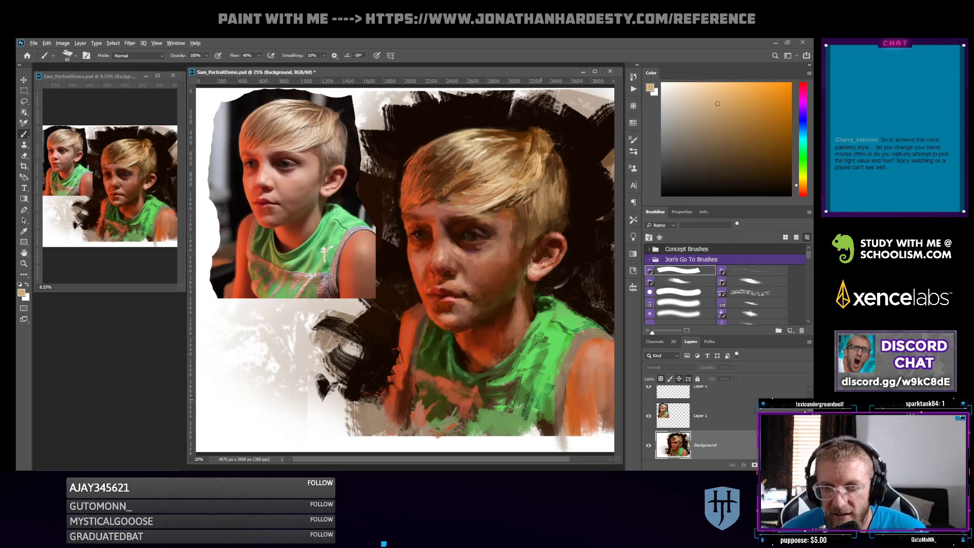
left_click(549, 168, "alt")
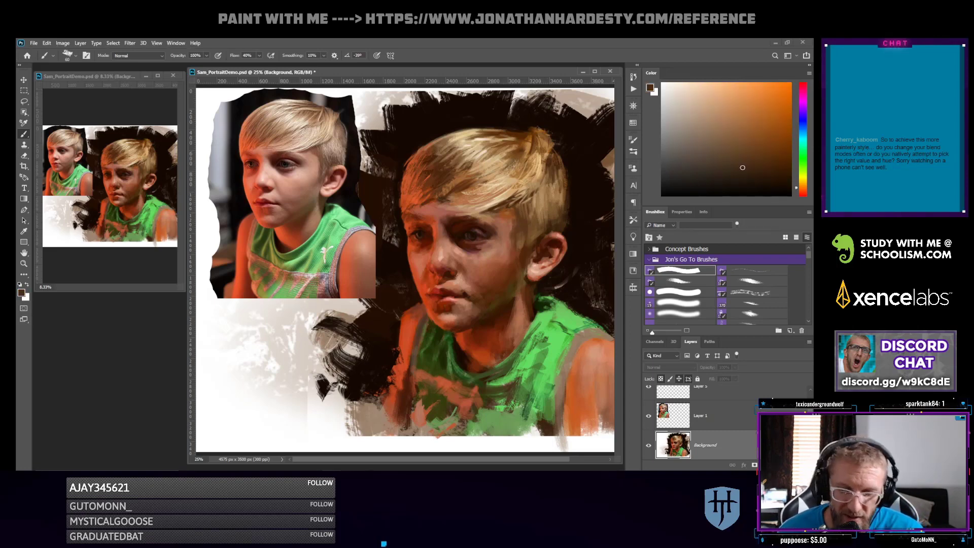
Extend the shirt's ragged lower edge with sampled green, using a larger brush and the broken-texture brush from Jon's Go To Brushes
key("bracketright")
key("bracketright")
key("bracketright")
mouse_move(536, 420)
left_mouse_down()
mouse_move(529, 429)
mouse_move(491, 413)
mouse_move(536, 416)
left_mouse_up()
left_click(488, 407, "alt")
left_click(489, 424, "alt")
left_click(752, 292)
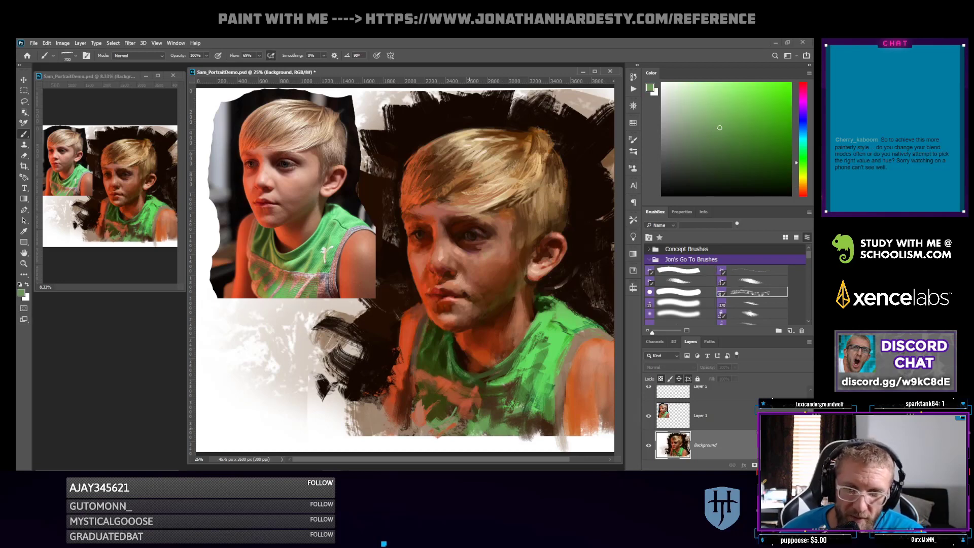
key("[")
left_click_drag(441, 424, 472, 439)
left_click(438, 411, "alt")
Enlarge the textured brush and sample white from the blank canvas below the portrait
key("bracketright")
key("bracketright")
left_click(409, 443, "alt")
mouse_move(385, 420)
left_mouse_down()
mouse_move(356, 417)
mouse_move(400, 431)
mouse_move(394, 426)
left_mouse_up()
key("ctrl+z")
key("ctrl+z")
key("ctrl+z")
key("ctrl+z")
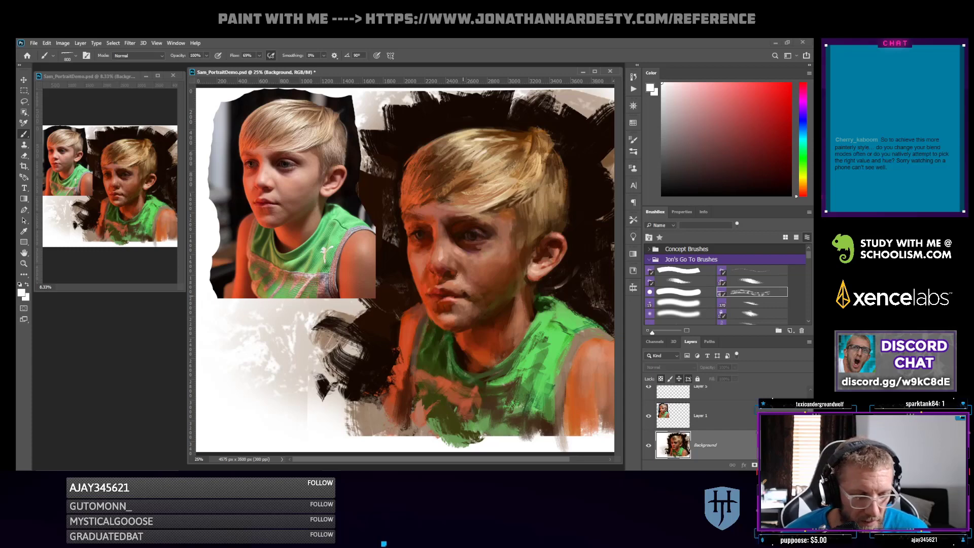
Break up the portrait's lower edge with ragged white strokes across both arms and the shirt, repainting those over the nearer arm
mouse_move(390, 422)
left_mouse_down()
mouse_move(356, 430)
mouse_move(366, 410)
left_mouse_up()
mouse_move(371, 414)
left_mouse_down()
mouse_move(382, 402)
mouse_move(398, 428)
mouse_move(474, 433)
left_mouse_up()
mouse_move(545, 442)
left_mouse_down()
mouse_move(504, 429)
mouse_move(498, 416)
mouse_move(486, 436)
mouse_move(566, 427)
mouse_move(601, 394)
mouse_move(596, 429)
left_mouse_up()
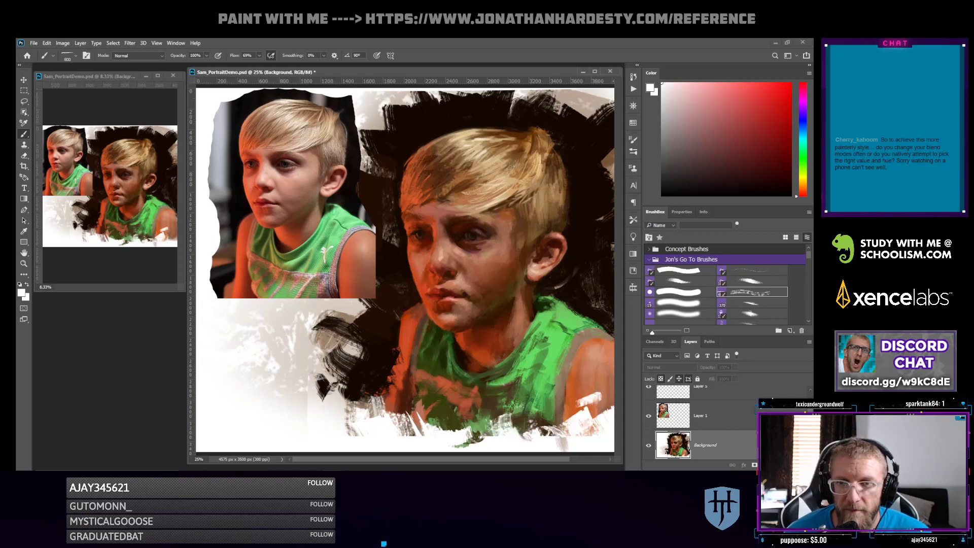
key("ctrl+z")
key("ctrl+z")
key("ctrl+z")
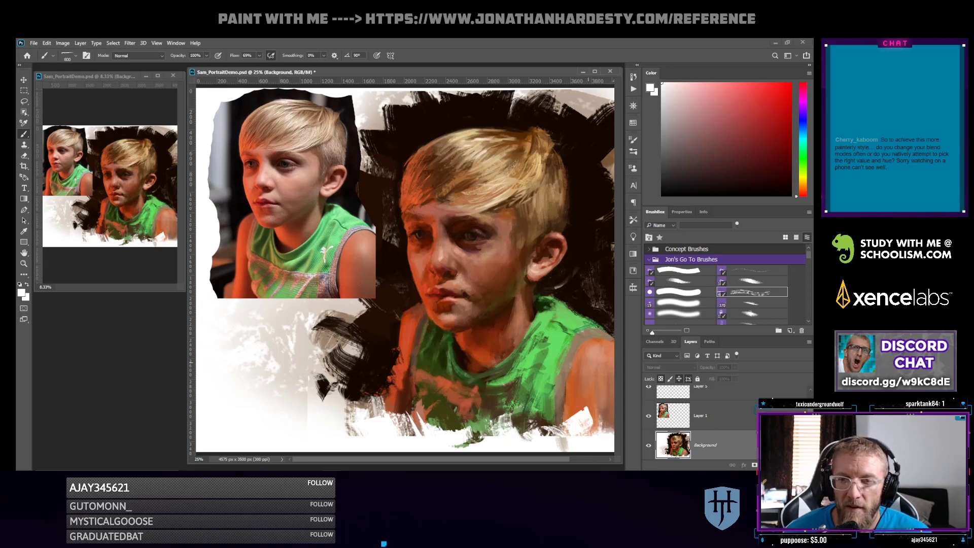
mouse_move(590, 423)
left_mouse_down()
mouse_move(581, 436)
mouse_move(594, 432)
left_mouse_up()
left_click_drag(613, 398, 602, 415)
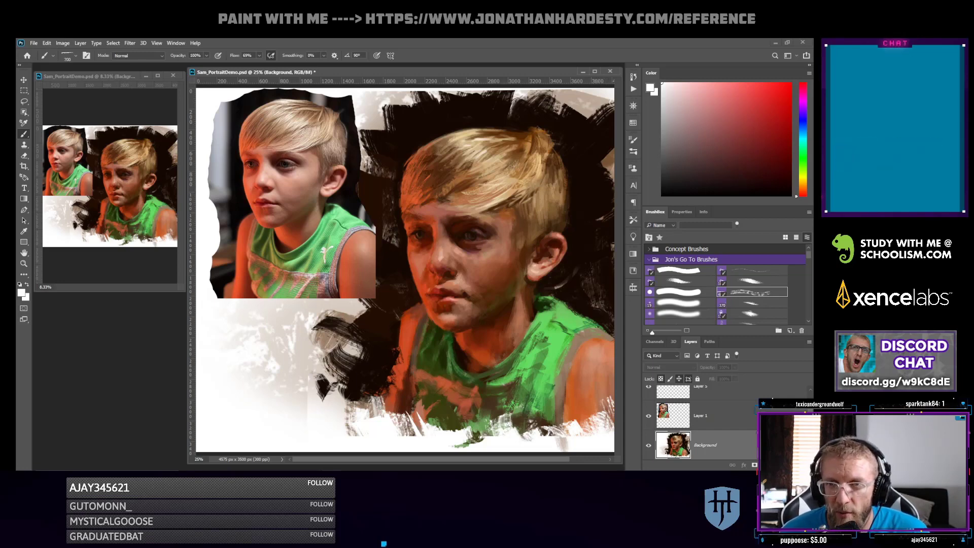
Choose the first of Jon's Go To Brushes and refine the fringe edge and forehead with sampled pale tan, red-browns and salmon pink
left_click(679, 271)
left_click(493, 201, "alt")
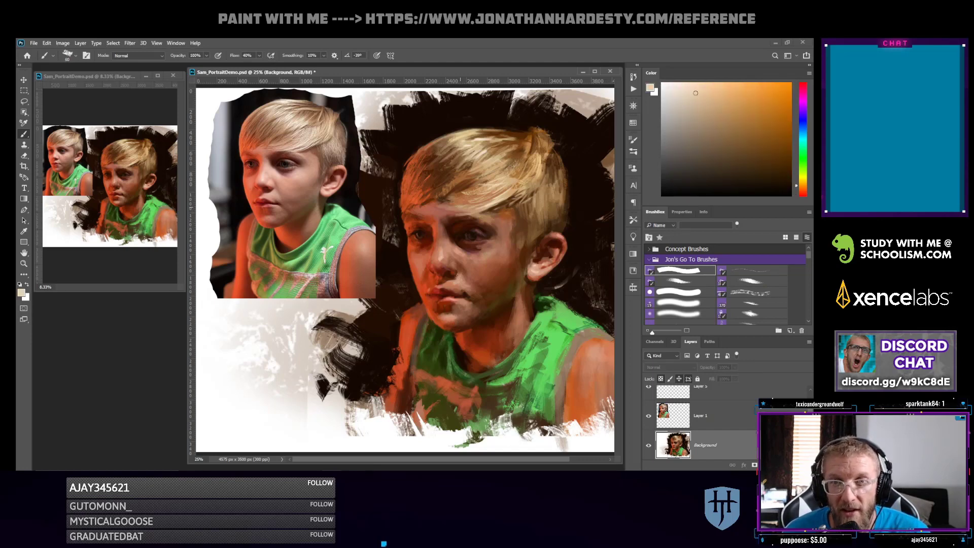
left_click_drag(461, 208, 474, 205)
left_click(442, 207, "alt")
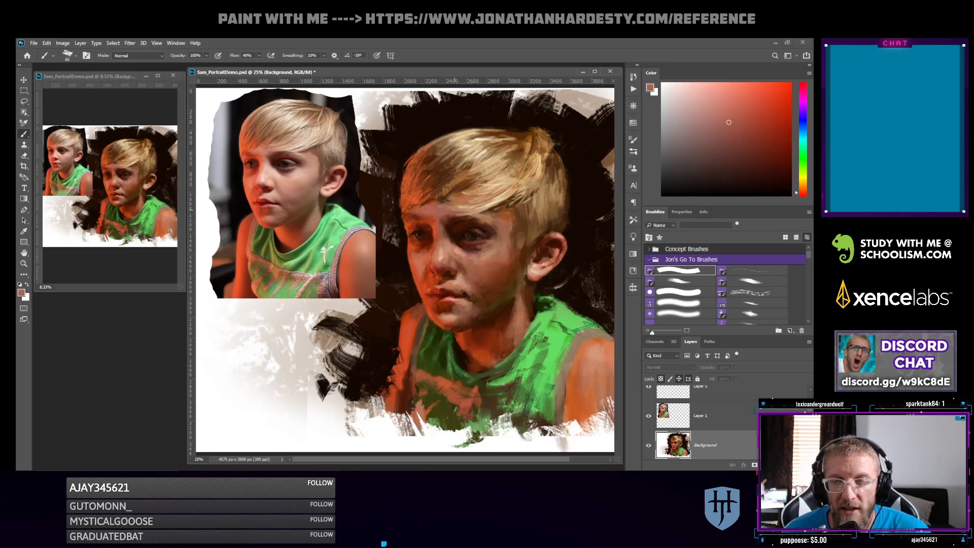
left_click(721, 105)
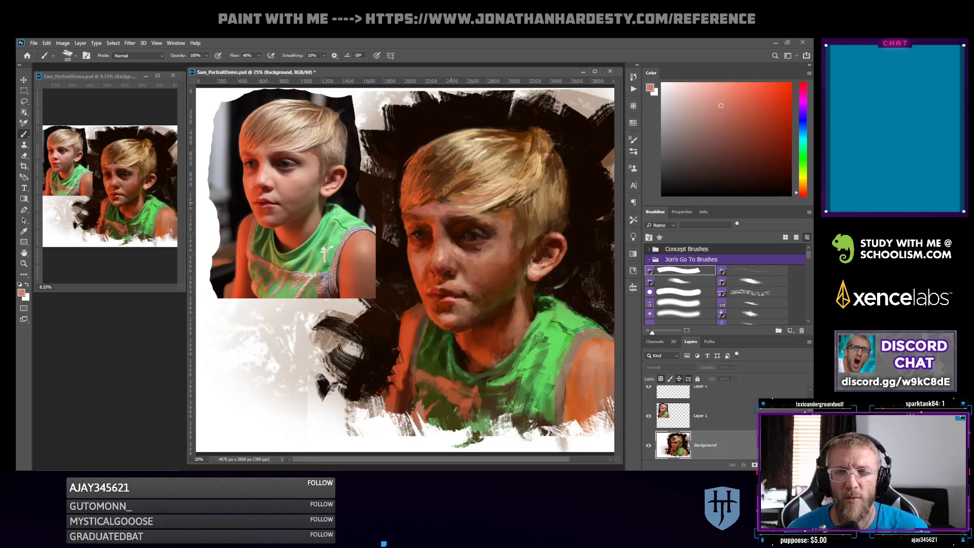
left_click(451, 208, "alt")
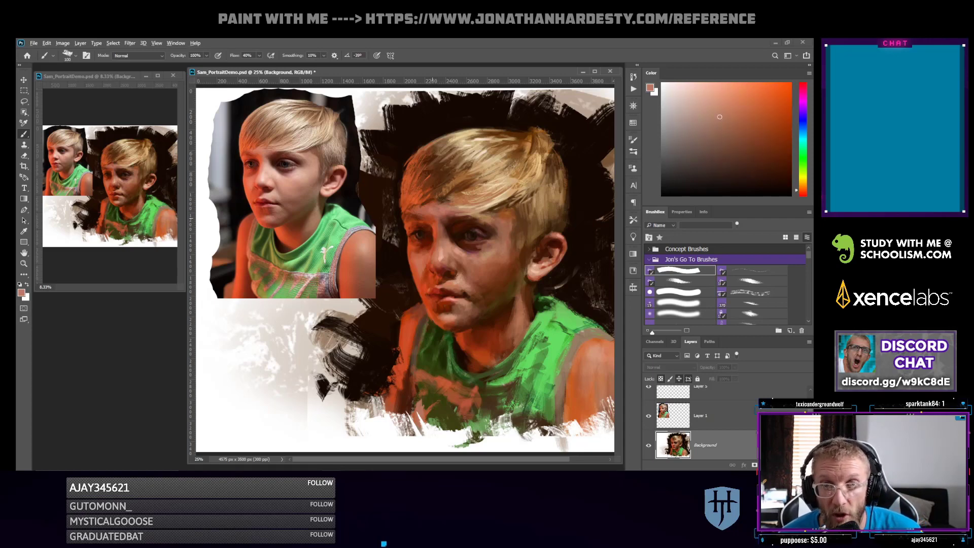
left_click(429, 215, "alt")
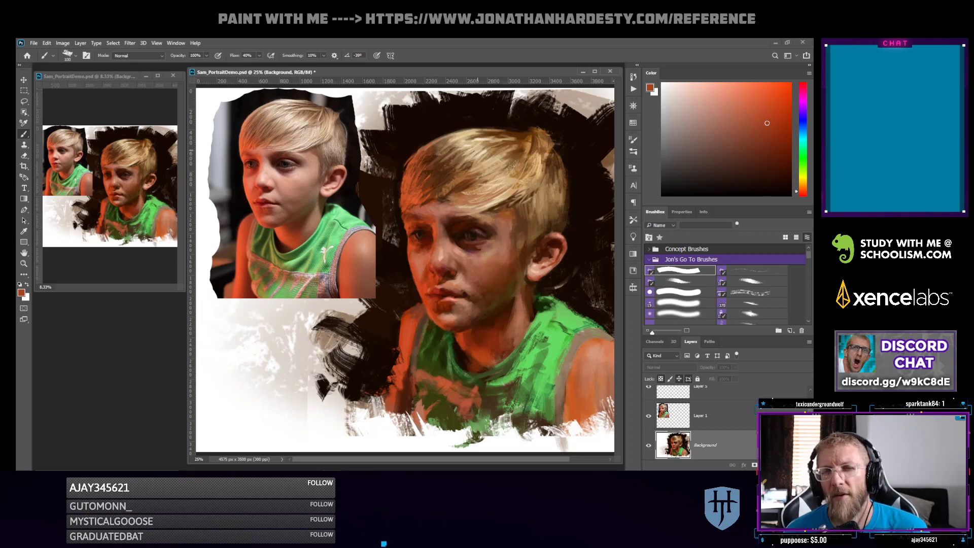
Switch to Layer 1 and touch up the forehead and shadow-side face edge with sampled salmon, coral and burnt orange, using a smaller brush
key("alt+bracketright")
left_click(442, 213, "alt")
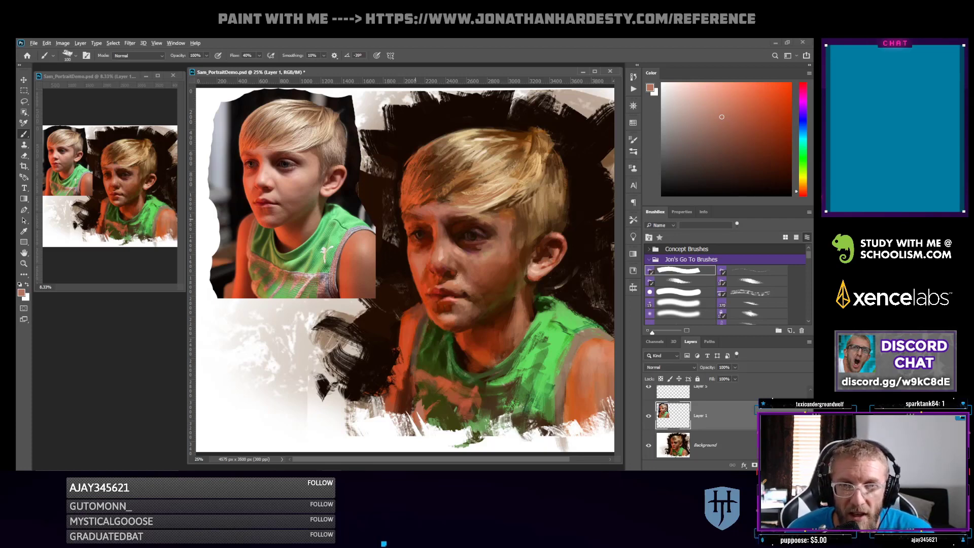
left_click(406, 226, "alt")
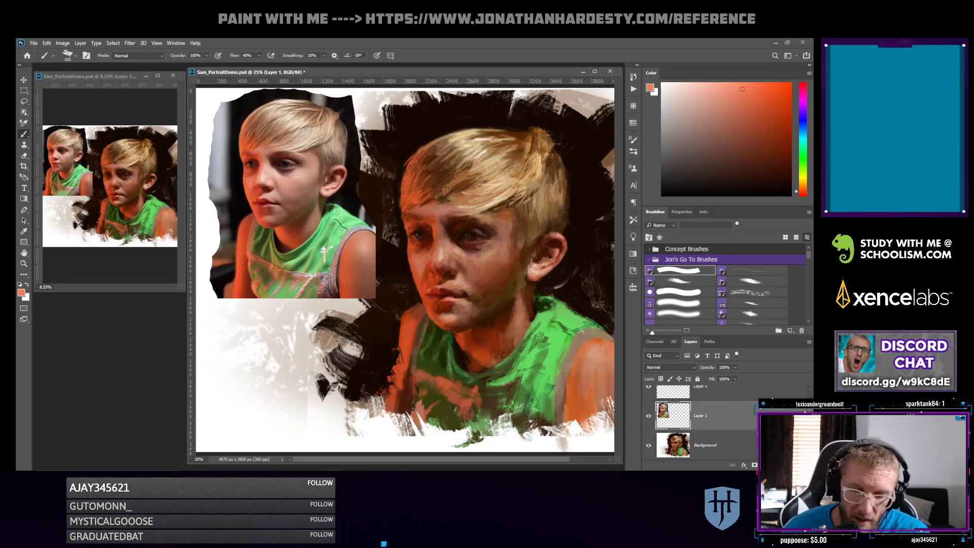
key("bracketleft")
key("bracketleft")
key("bracketleft")
key("bracketleft")
key("bracketleft")
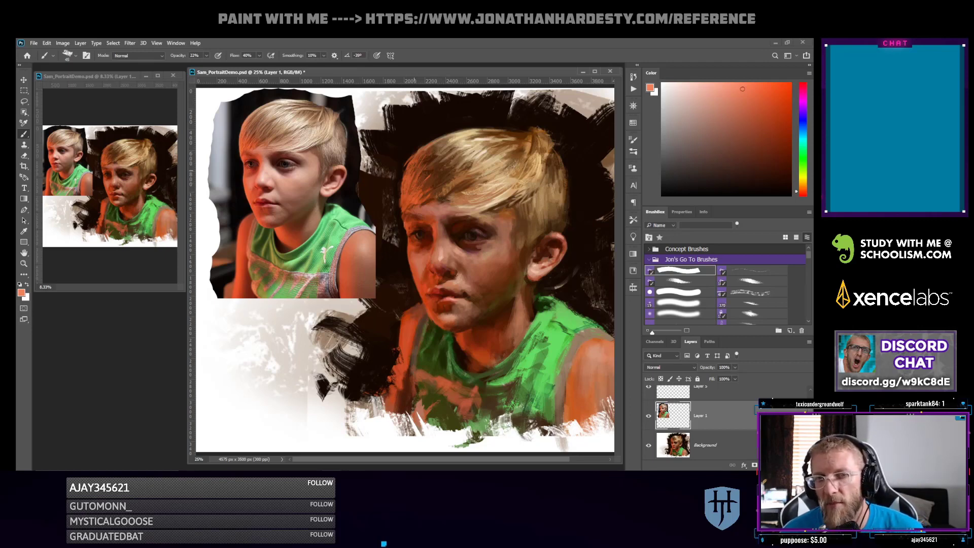
left_click(411, 223, "alt")
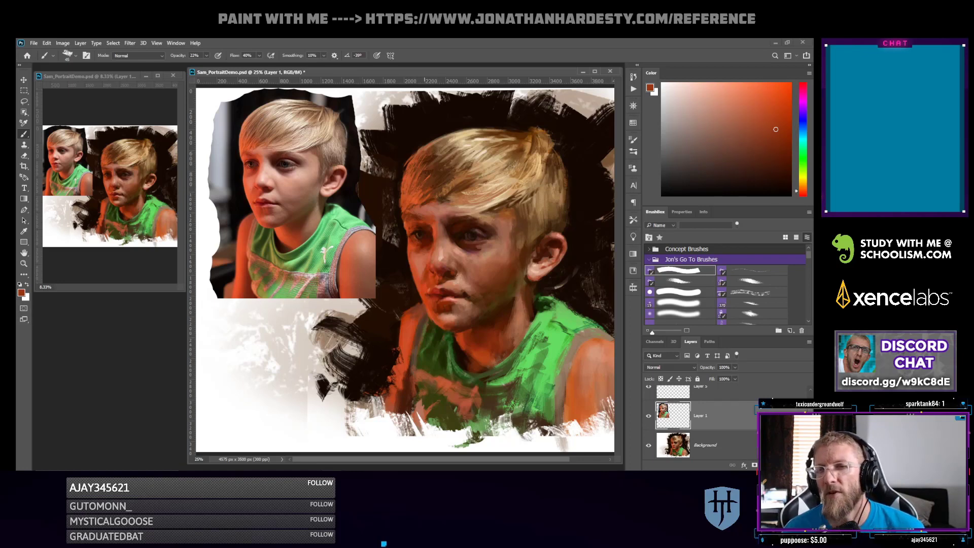
Sharpen the shadow-side brow and forehead at 100% opacity with near-black, bright orange-red and muted salmon, adjusting the brush size
left_click(780, 186)
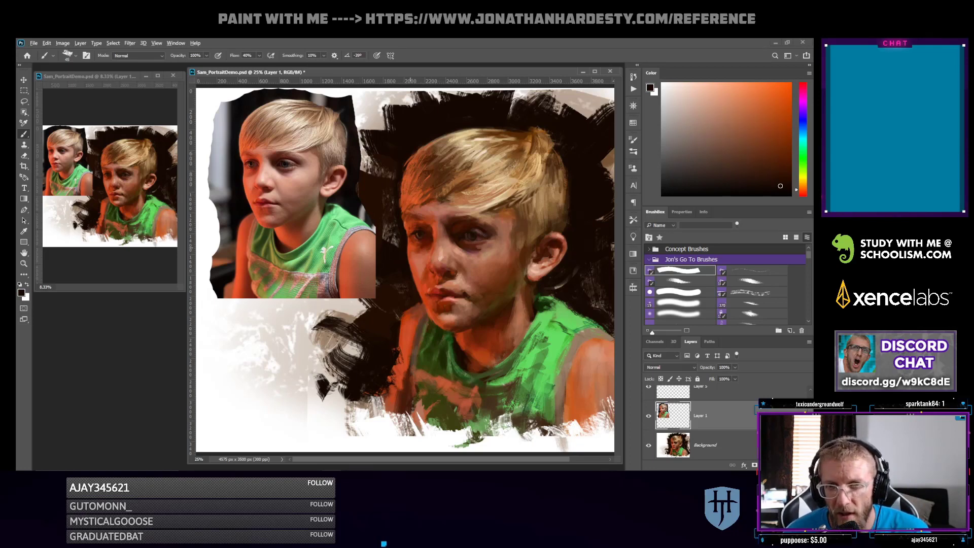
left_click(769, 107)
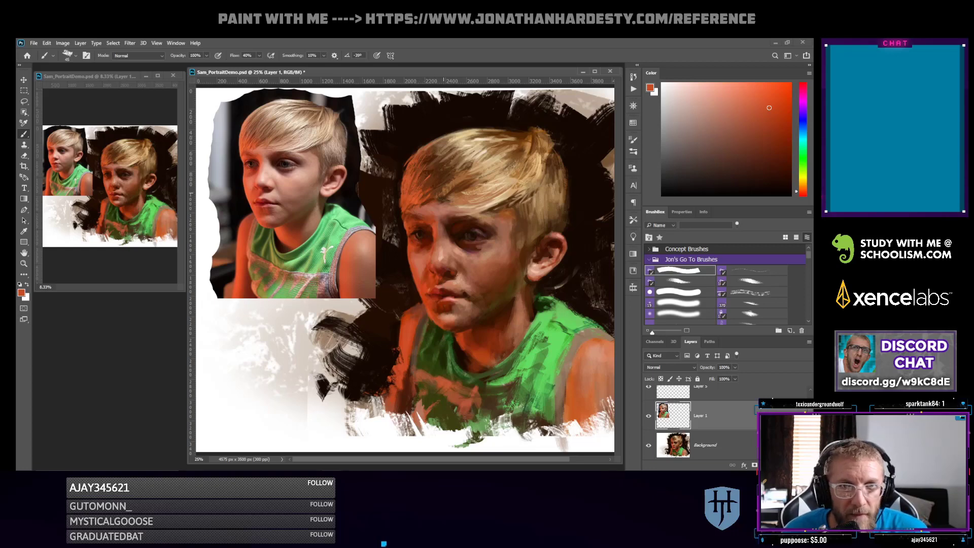
key("]")
key("]")
key("]")
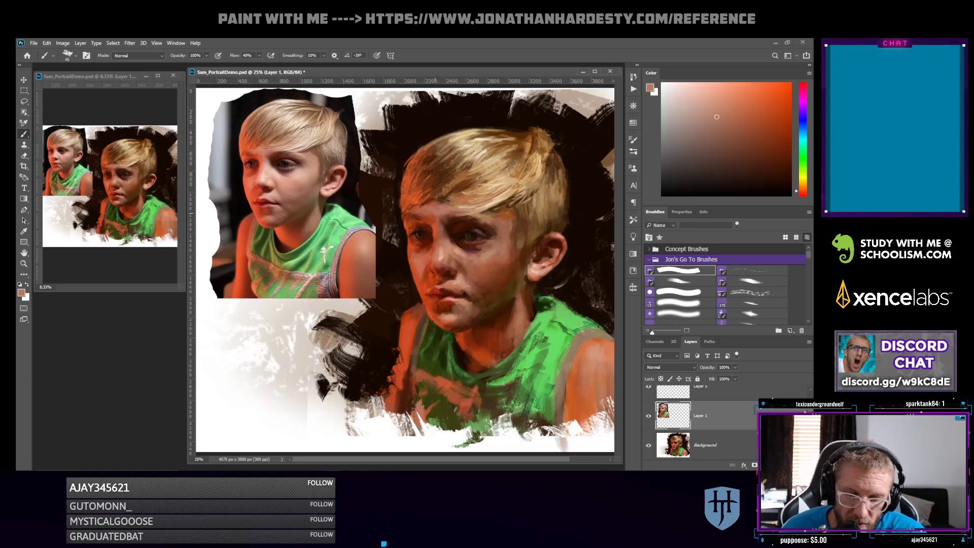
key("bracketleft")
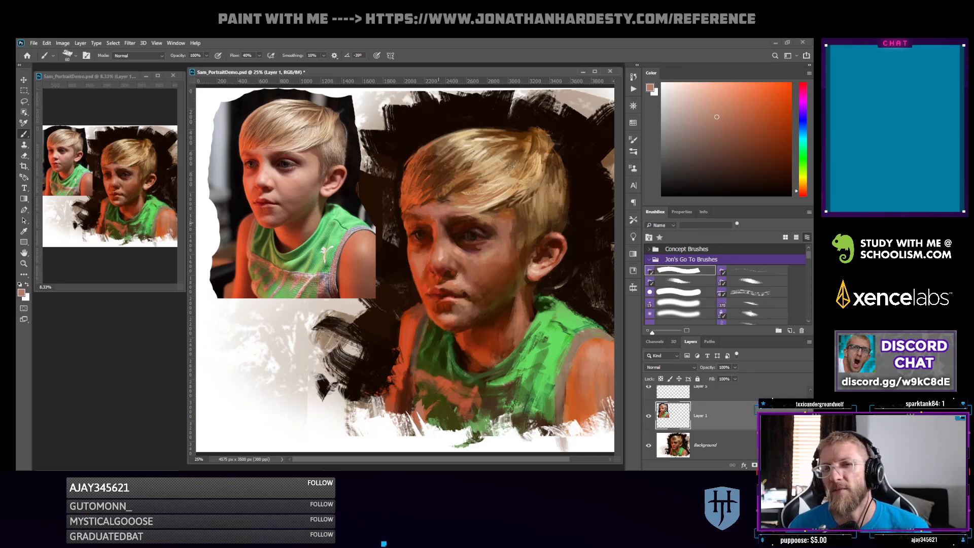
Blend the skin between the eyes and along the nose at 22% opacity with sampled dusty red, red-brown and dark maroon
left_click(438, 226, "alt")
key("2")
key("2")
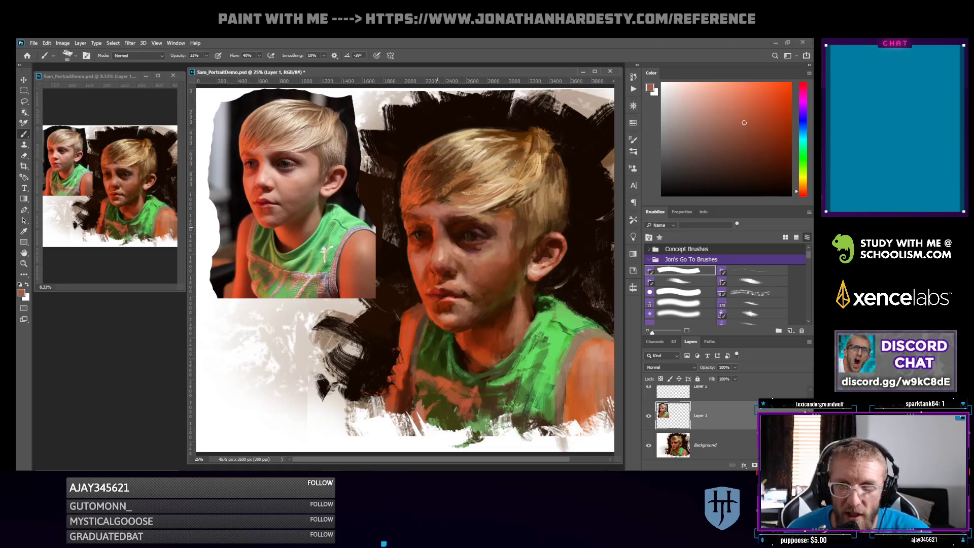
left_click(455, 250, "alt")
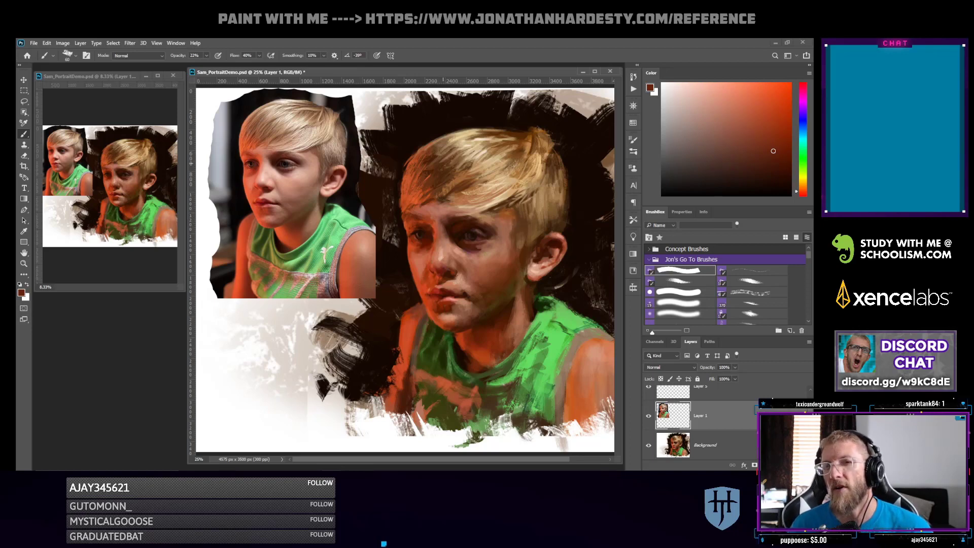
left_click(430, 241, "alt")
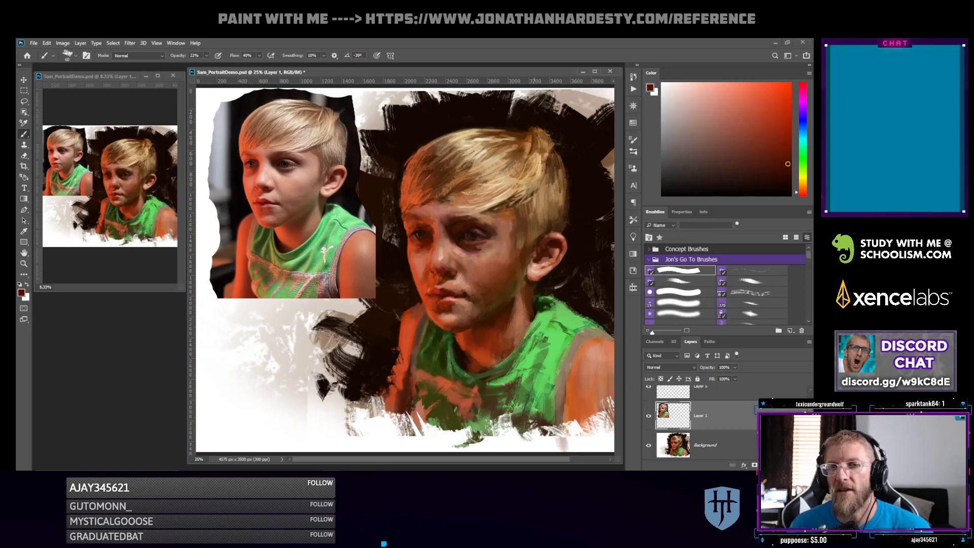